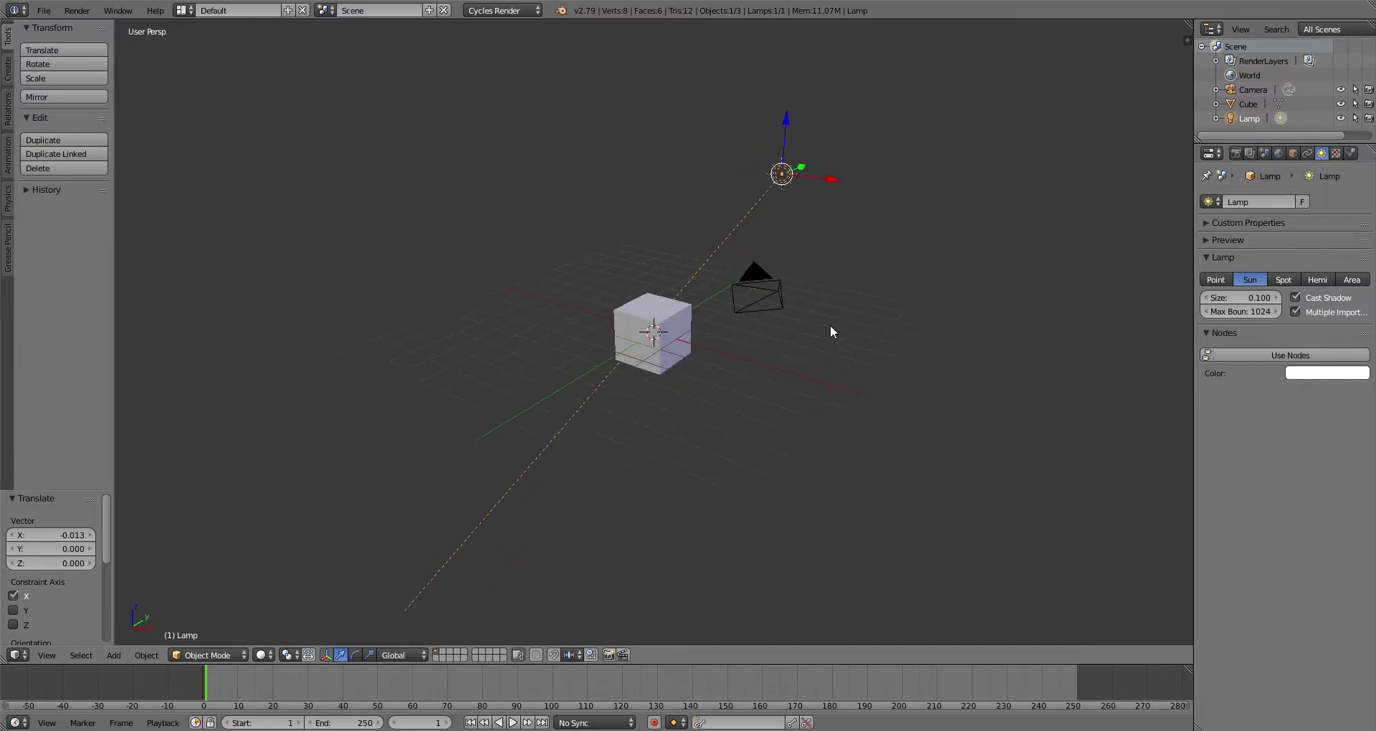
{"action": "middle_click_drag", "start_coordinate": [1090, 276], "coordinate": [853, 278]}
{"action": "scroll", "coordinate": [854, 278], "scroll_direction": "up", "scroll_amount": 4}
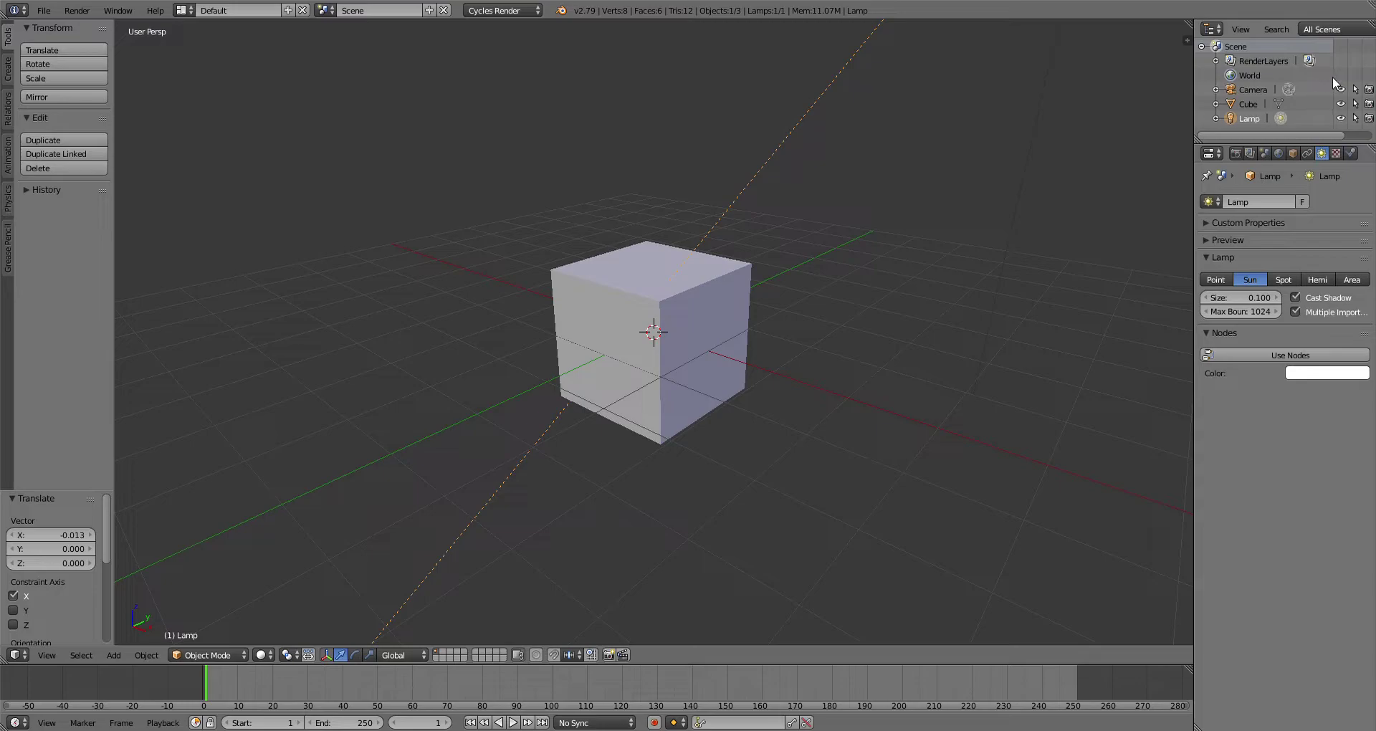
{"action": "middle_click_drag", "start_coordinate": [1164, 123], "coordinate": [882, 402]}
{"action": "left_click", "coordinate": [1275, 225]}
{"action": "left_click", "coordinate": [1273, 222]}
{"action": "left_click", "coordinate": [1252, 238]}
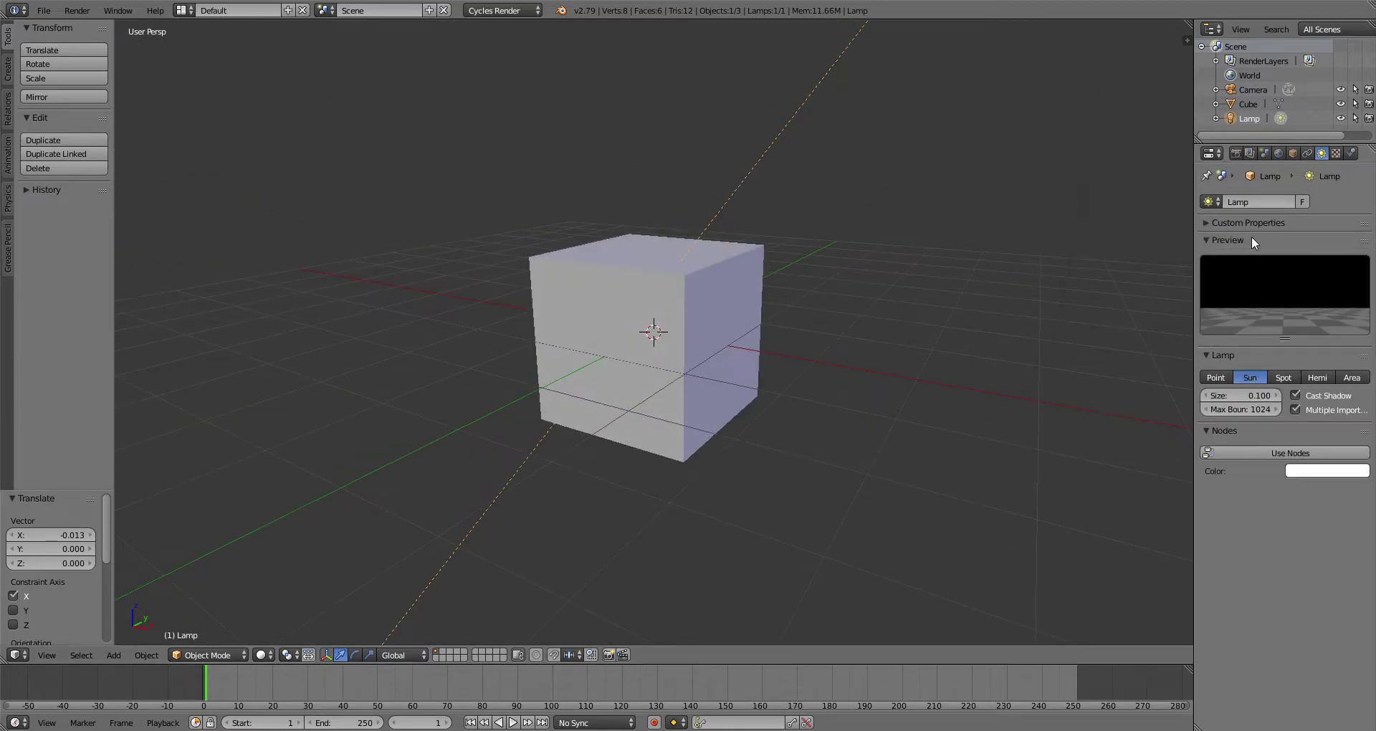
{"action": "left_click", "coordinate": [1252, 239]}
{"action": "left_click", "coordinate": [539, 10]}
{"action": "middle_click_drag", "start_coordinate": [749, 399], "coordinate": [759, 387]}
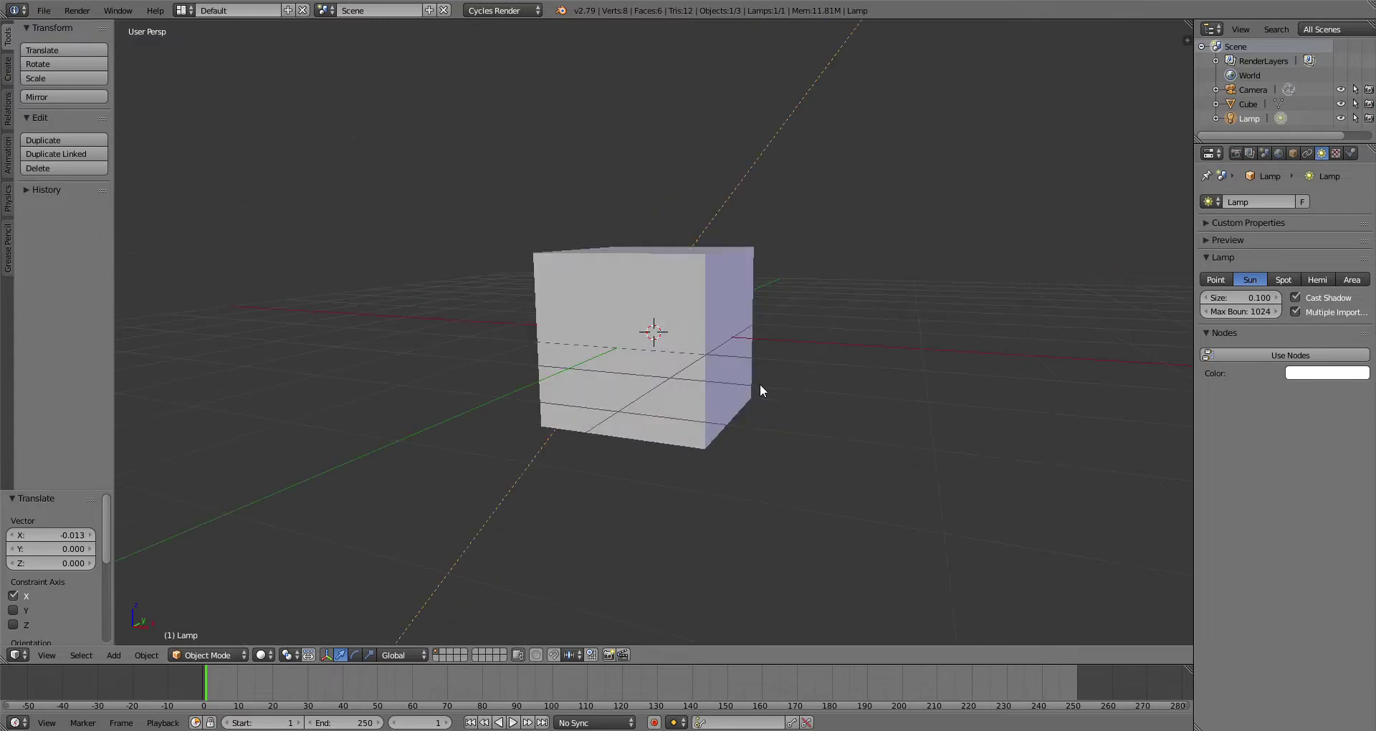
Step: Select the cube and stretch it with the scale manipulator along the Y axis by about 3.05
{"action": "right_click", "coordinate": [710, 394]}
{"action": "scroll", "coordinate": [674, 427], "scroll_direction": "down", "scroll_amount": 2}
{"action": "left_click", "coordinate": [369, 655]}
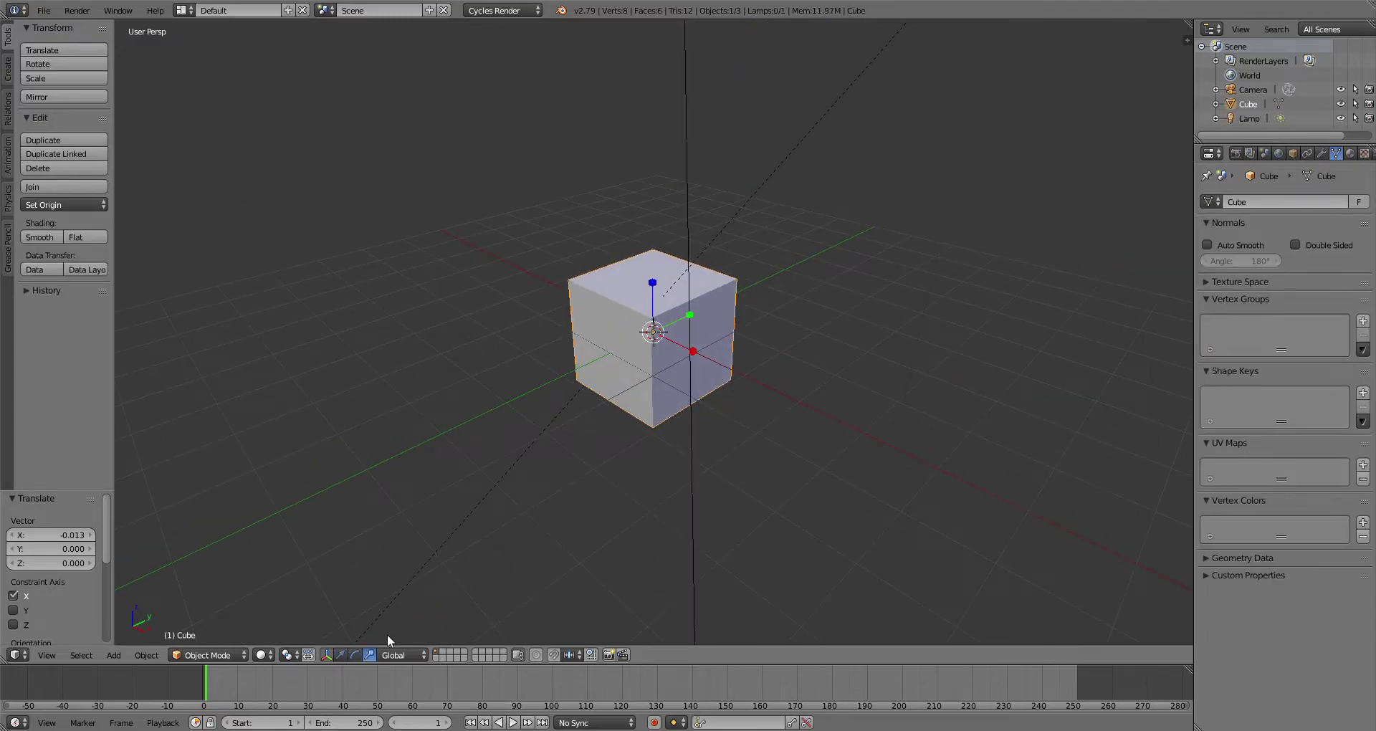
{"action": "scroll", "coordinate": [763, 304], "scroll_direction": "down", "scroll_amount": 4}
{"action": "middle_click_drag", "start_coordinate": [763, 304], "coordinate": [755, 375]}
{"action": "scroll", "coordinate": [705, 379], "scroll_direction": "up", "scroll_amount": 4}
{"action": "scroll", "coordinate": [756, 374], "scroll_direction": "up", "scroll_amount": 4}
{"action": "middle_click_drag", "start_coordinate": [696, 339], "coordinate": [676, 350]}
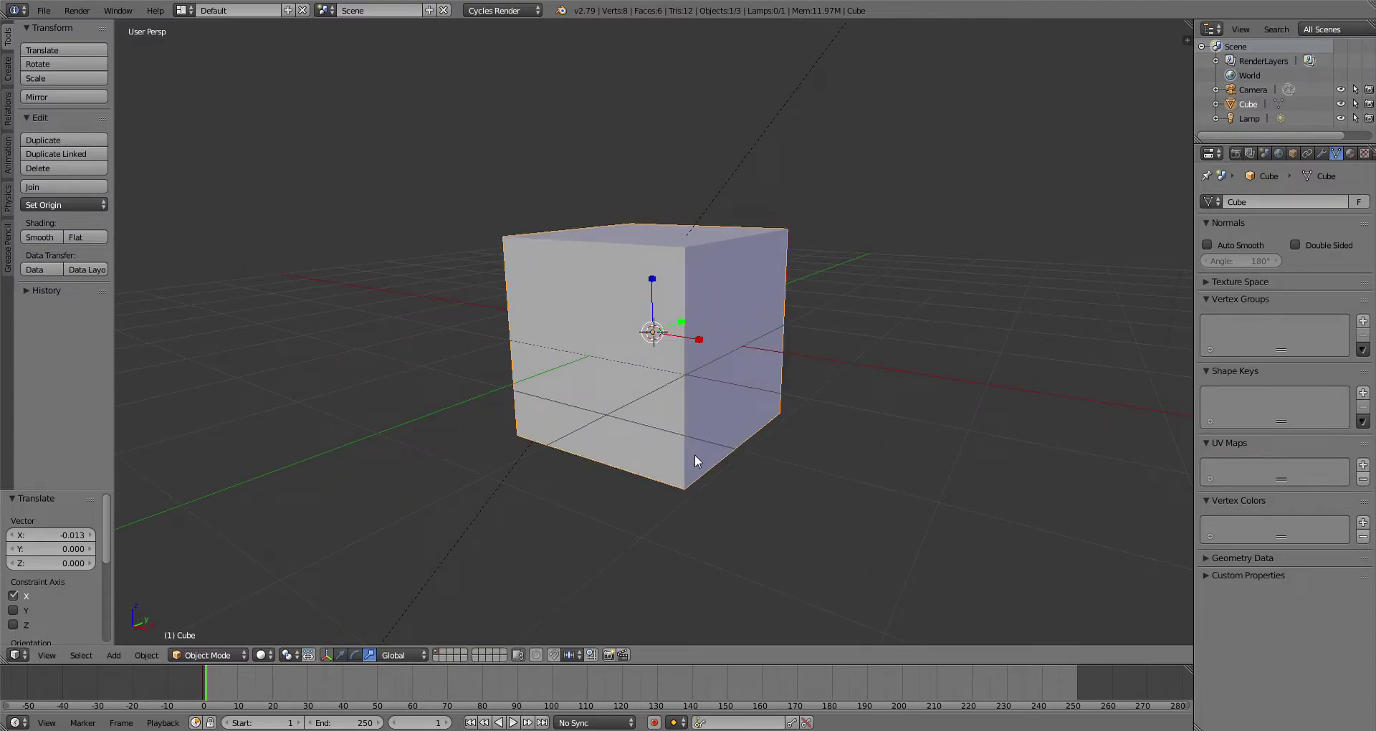
{"action": "middle_click_drag", "start_coordinate": [731, 236], "coordinate": [682, 262]}
{"action": "scroll", "coordinate": [725, 268], "scroll_direction": "up", "scroll_amount": 4}
{"action": "scroll", "coordinate": [682, 262], "scroll_direction": "down", "scroll_amount": 4}
{"action": "scroll", "coordinate": [683, 263], "scroll_direction": "up", "scroll_amount": 3}
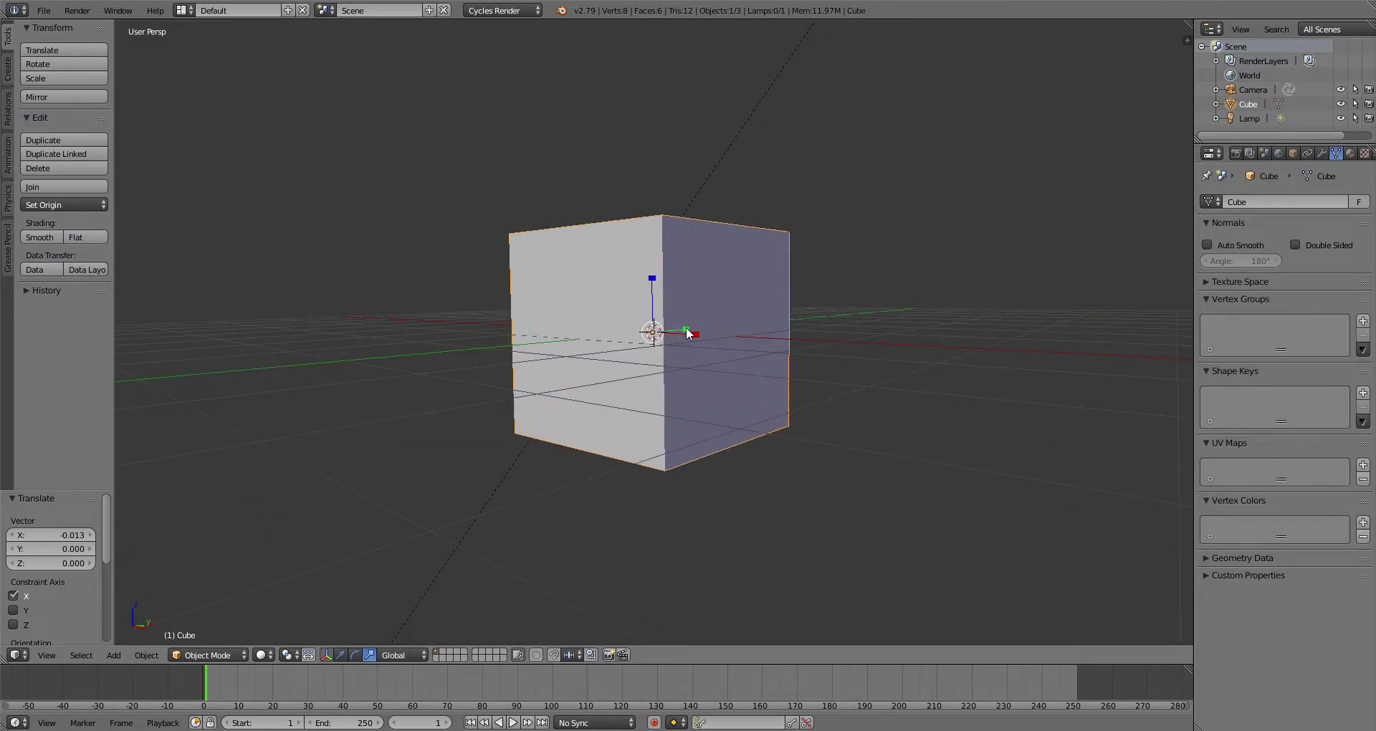
{"action": "scroll", "coordinate": [689, 334], "scroll_direction": "down", "scroll_amount": 3}
{"action": "middle_click_drag", "start_coordinate": [690, 335], "coordinate": [669, 384]}
{"action": "scroll", "coordinate": [670, 384], "scroll_direction": "down", "scroll_amount": 3}
{"action": "scroll", "coordinate": [699, 381], "scroll_direction": "up", "scroll_amount": 4}
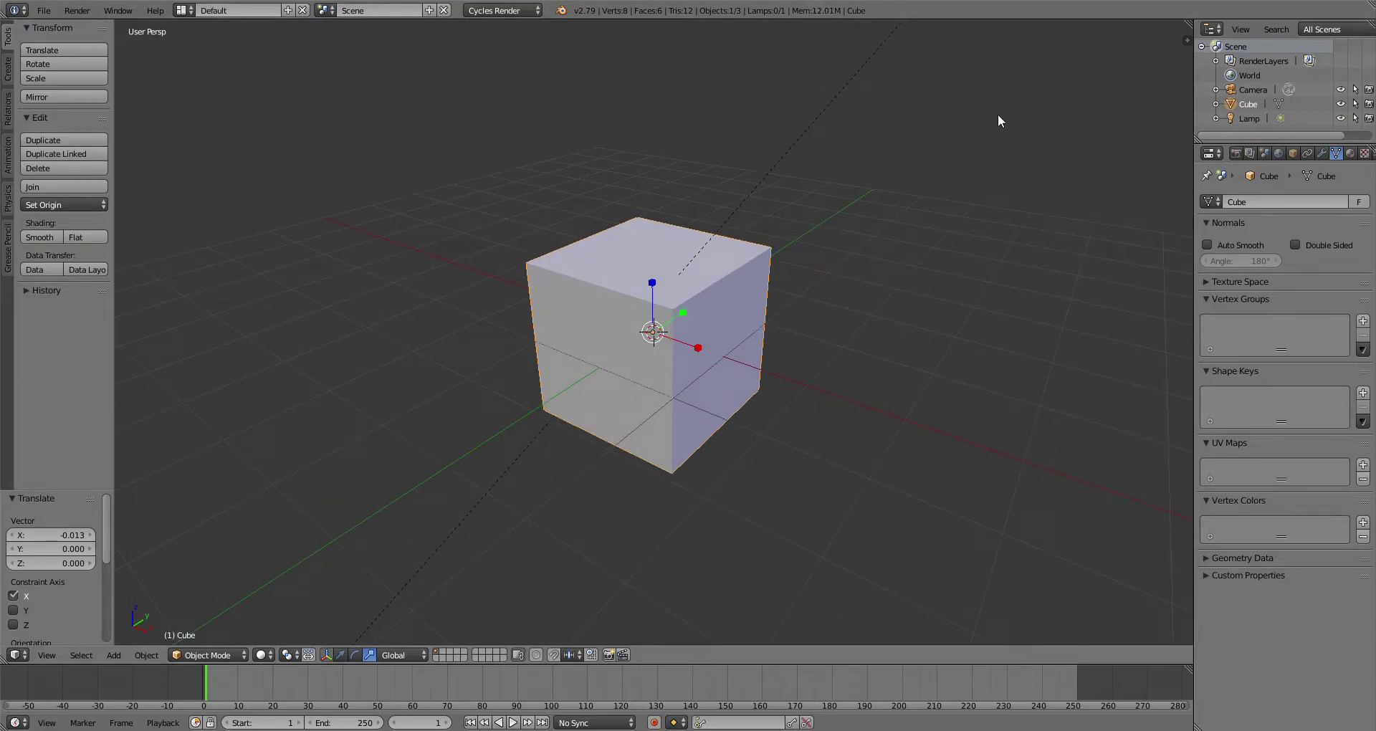
{"action": "left_click_drag", "start_coordinate": [683, 316], "coordinate": [759, 308]}
{"action": "scroll", "coordinate": [762, 384], "scroll_direction": "down", "scroll_amount": 2}
{"action": "mouse_move", "coordinate": [763, 390]}
{"action": "middle_mouse_down"}
{"action": "mouse_move", "coordinate": [705, 325]}
{"action": "mouse_move", "coordinate": [691, 369]}
{"action": "mouse_move", "coordinate": [873, 351]}
{"action": "mouse_move", "coordinate": [882, 392]}
{"action": "mouse_move", "coordinate": [851, 366]}
{"action": "mouse_move", "coordinate": [740, 381]}
{"action": "middle_mouse_up"}
{"action": "scroll", "coordinate": [740, 380], "scroll_direction": "up", "scroll_amount": 1}
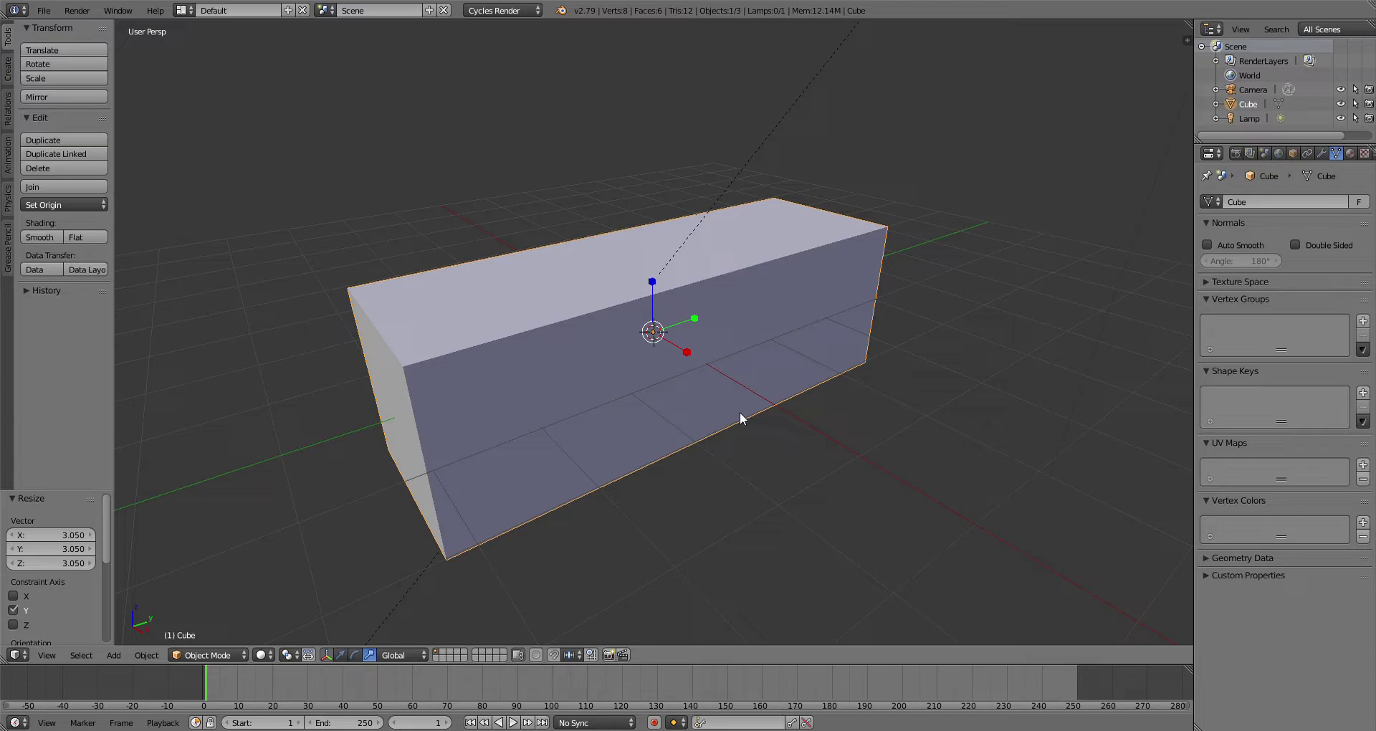
{"action": "middle_click_drag", "start_coordinate": [797, 308], "coordinate": [692, 426]}
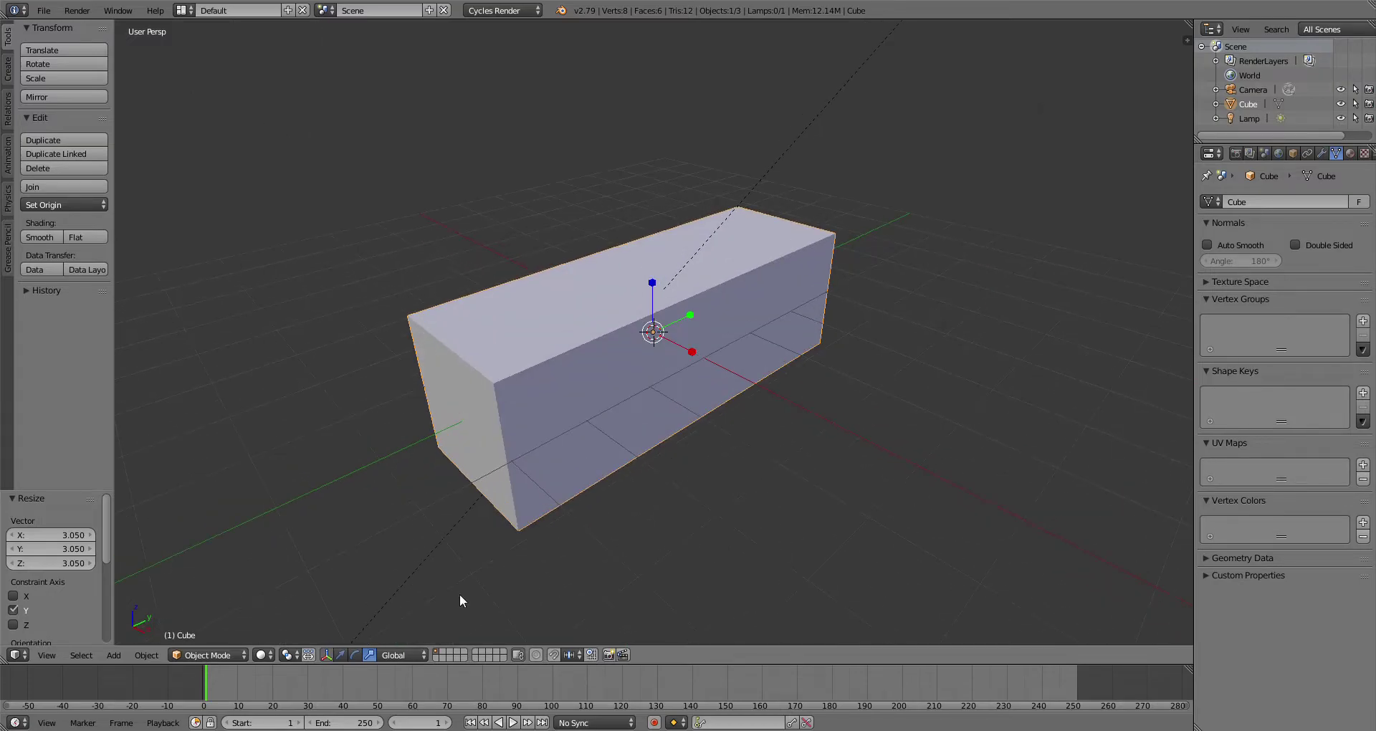
Step: In Edit Mode, extrude the box's top face upward about 0.96 and scale it along Y to about 0.52
{"action": "left_click", "coordinate": [188, 654]}
{"action": "left_click", "coordinate": [218, 615]}
{"action": "left_click", "coordinate": [437, 655]}
{"action": "right_click", "coordinate": [630, 294]}
{"action": "key", "text": "e"}
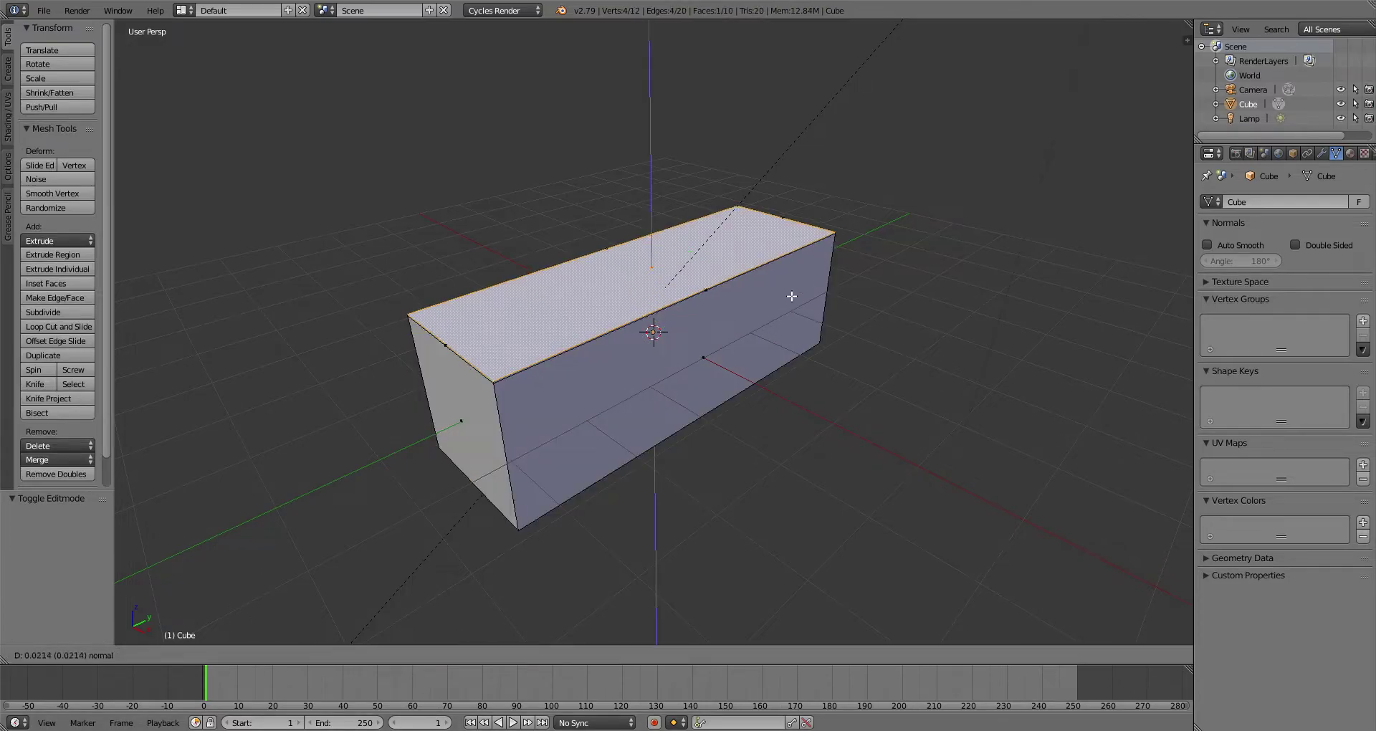
{"action": "left_click", "coordinate": [776, 245]}
{"action": "key", "text": "s"}
{"action": "key", "text": "y"}
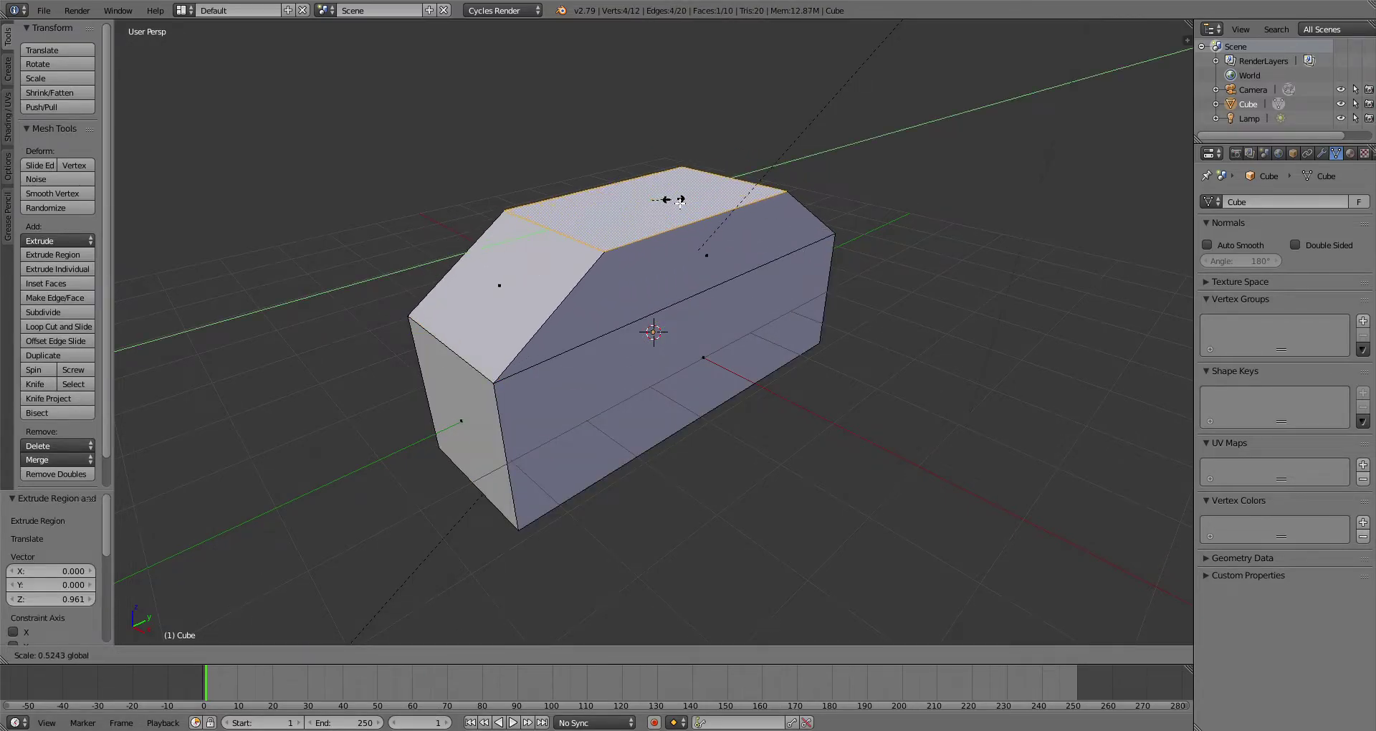
{"action": "left_click", "coordinate": [674, 198]}
Step: Lower the narrowed top face about 0.33 along Z and return to Object Mode
{"action": "left_click", "coordinate": [311, 654]}
{"action": "left_click_drag", "start_coordinate": [651, 149], "coordinate": [654, 176]}
{"action": "middle_click_drag", "start_coordinate": [796, 443], "coordinate": [965, 413]}
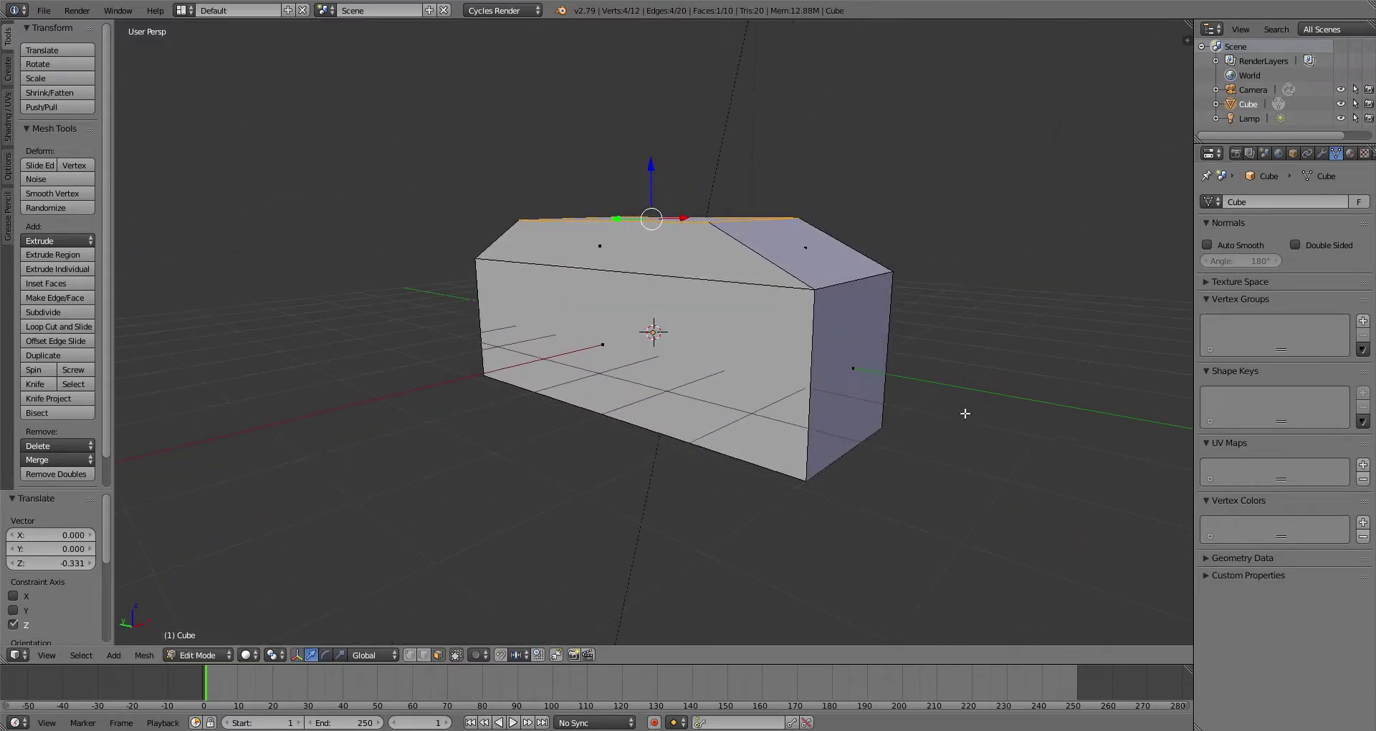
{"action": "middle_click_drag", "start_coordinate": [764, 450], "coordinate": [717, 332]}
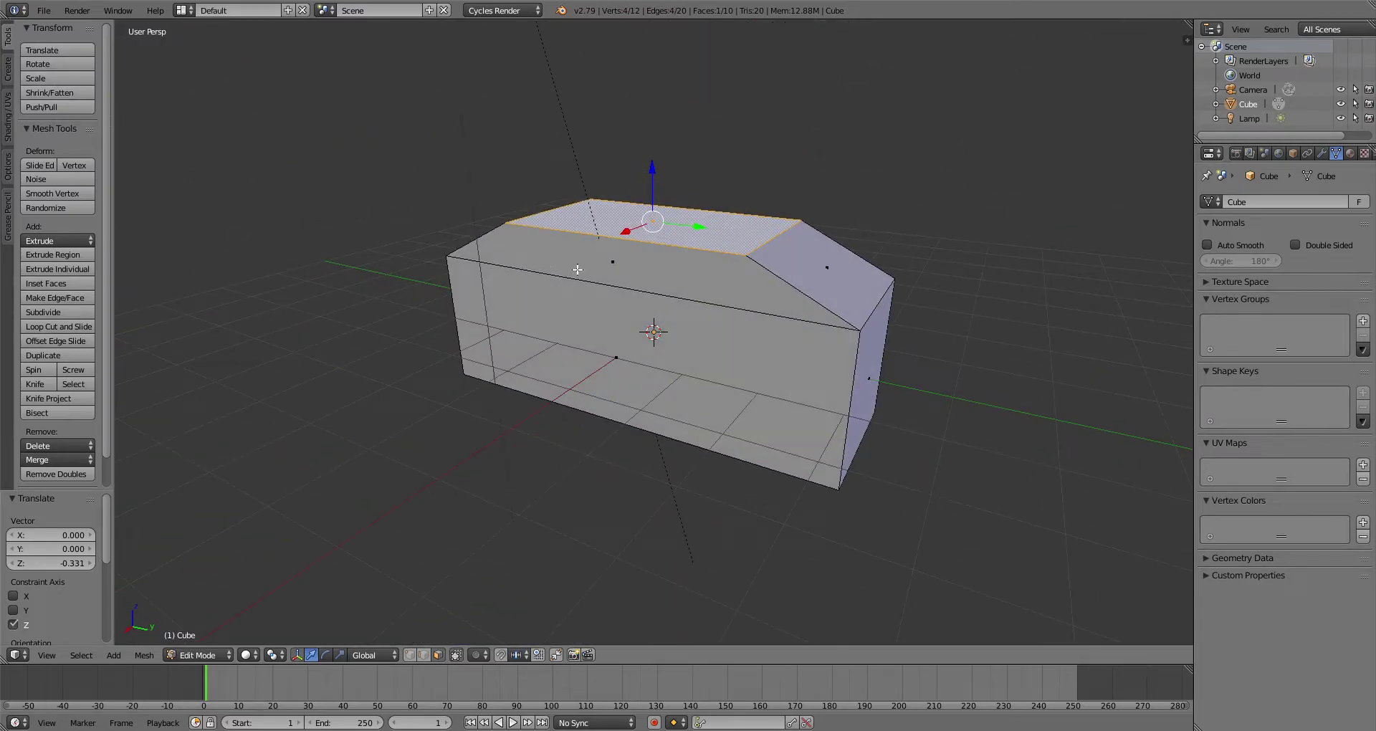
{"action": "middle_click_drag", "start_coordinate": [855, 369], "coordinate": [670, 413]}
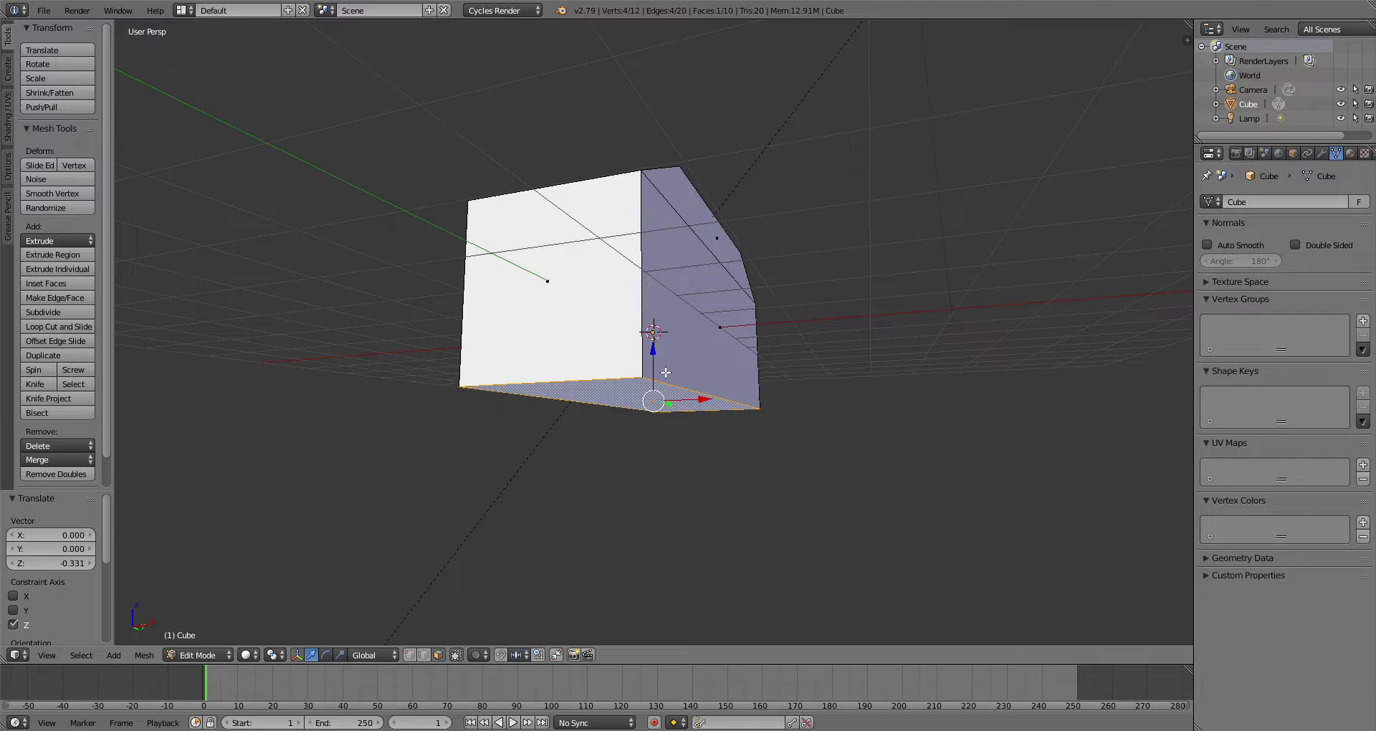
{"action": "key", "text": "ctrl+z"}
{"action": "left_click", "coordinate": [215, 655]}
{"action": "left_click", "coordinate": [223, 643]}
Step: Set the body's origin with the Origin to Geometry option
{"action": "middle_click_drag", "start_coordinate": [223, 642], "coordinate": [279, 596]}
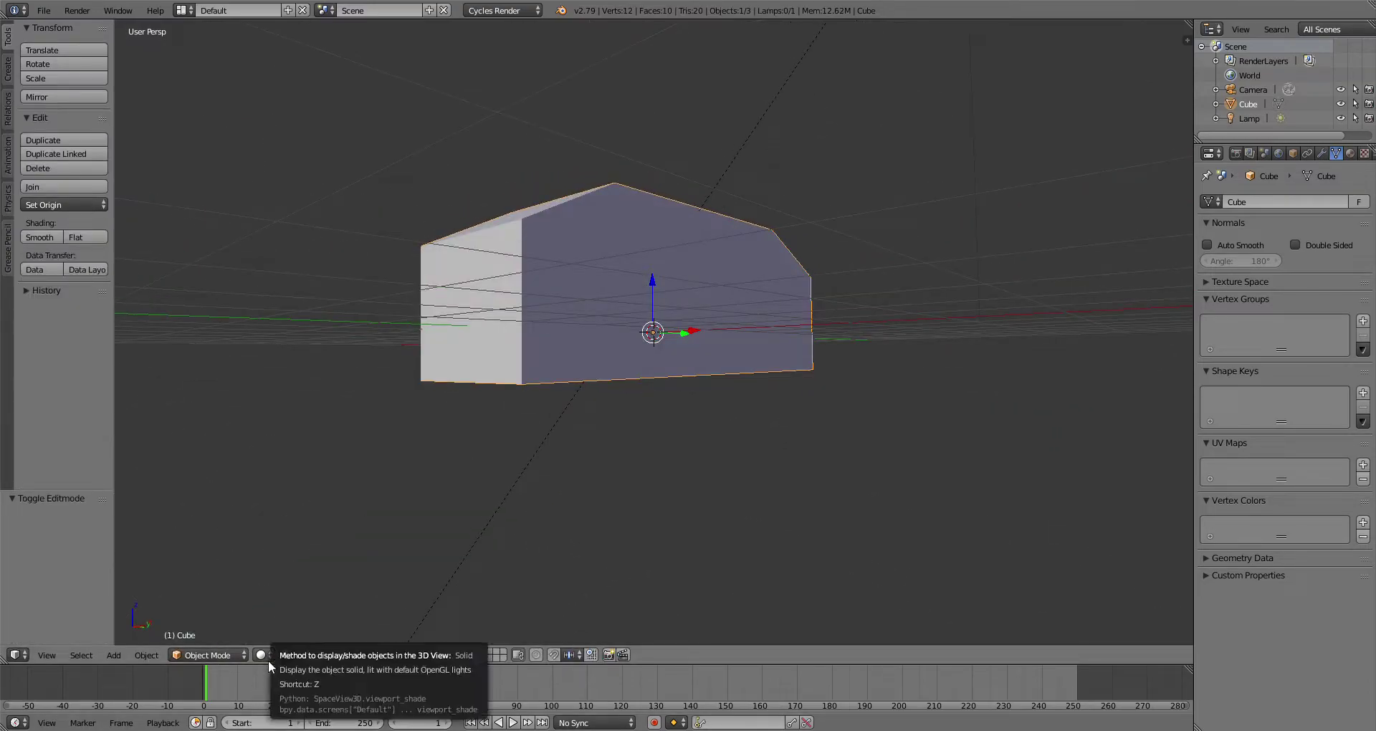
{"action": "middle_click_drag", "start_coordinate": [279, 636], "coordinate": [307, 615]}
{"action": "left_click", "coordinate": [148, 655]}
{"action": "middle_click_drag", "start_coordinate": [532, 385], "coordinate": [441, 370]}
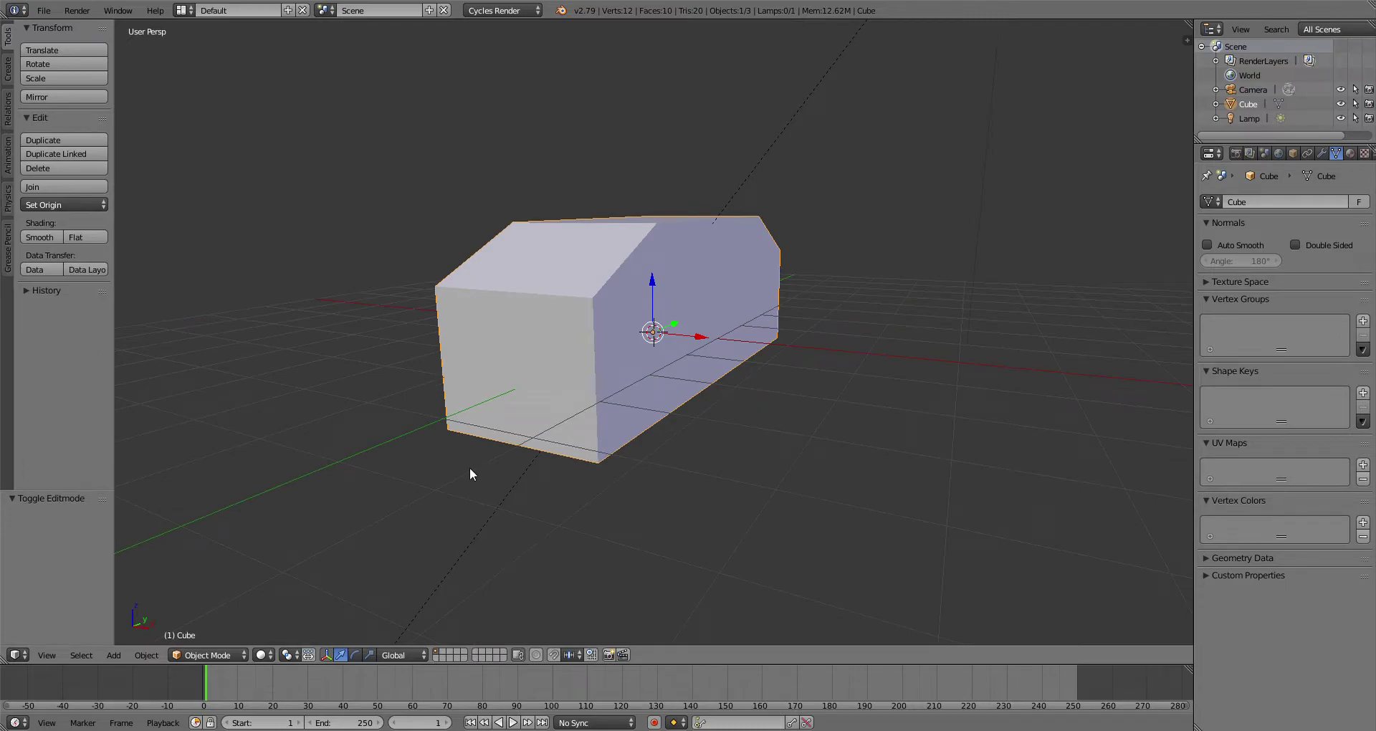
{"action": "middle_click_drag", "start_coordinate": [849, 302], "coordinate": [828, 334]}
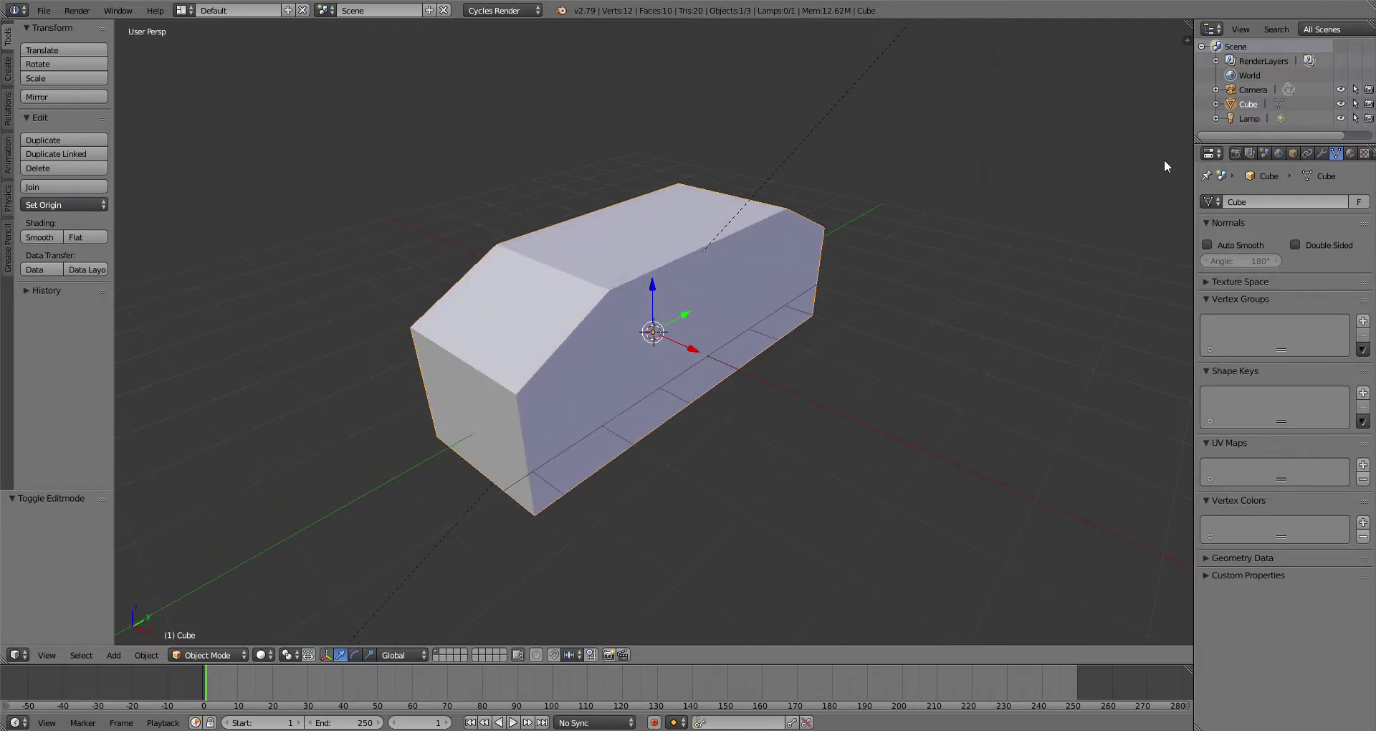
{"action": "middle_click_drag", "start_coordinate": [754, 234], "coordinate": [506, 327]}
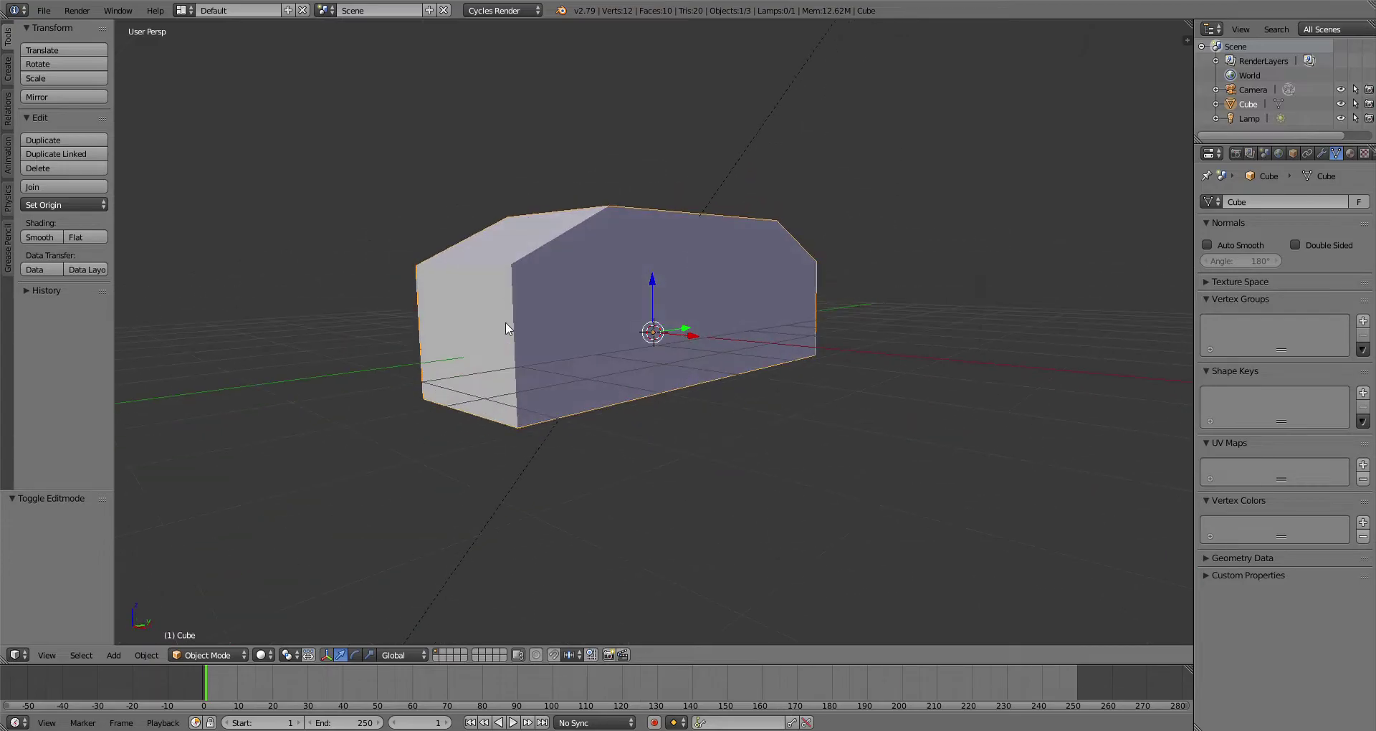
{"action": "left_click", "coordinate": [67, 205]}
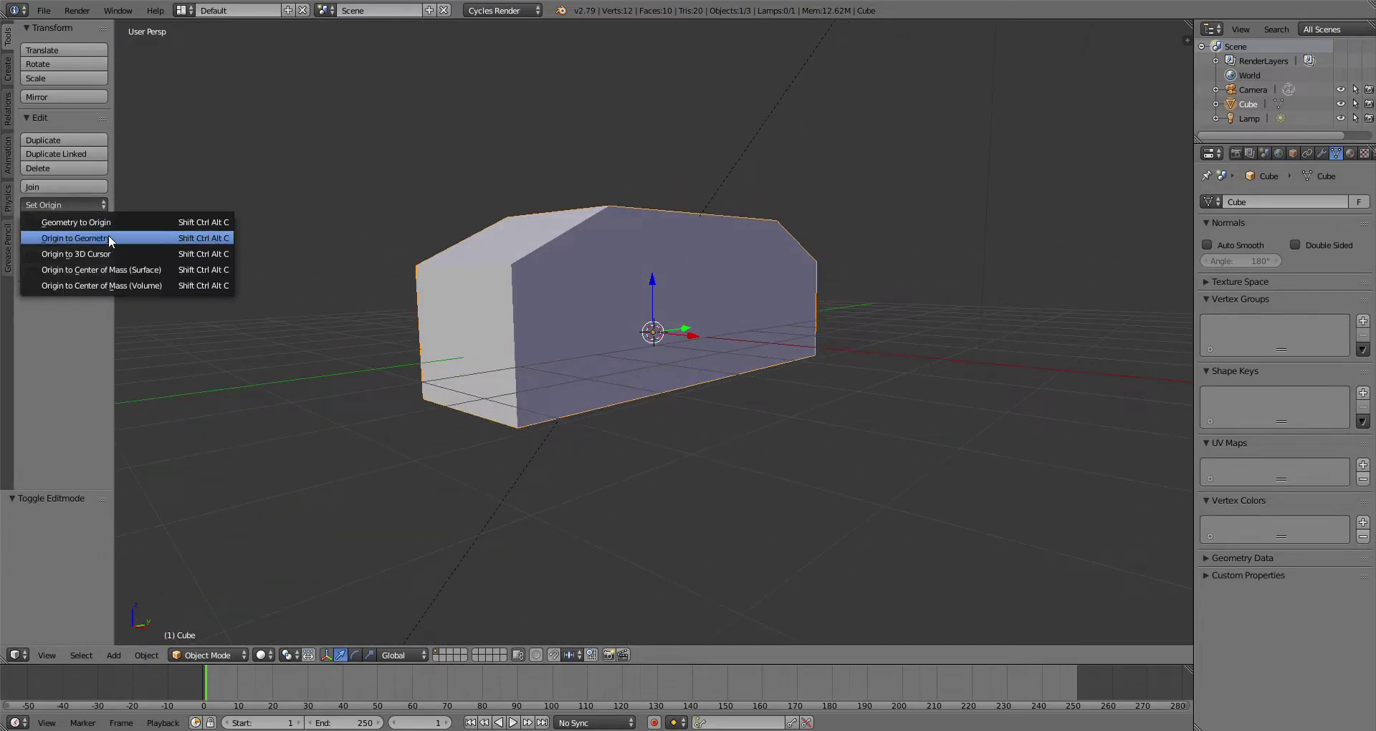
{"action": "left_click", "coordinate": [114, 238]}
{"action": "middle_click_drag", "start_coordinate": [445, 292], "coordinate": [664, 464]}
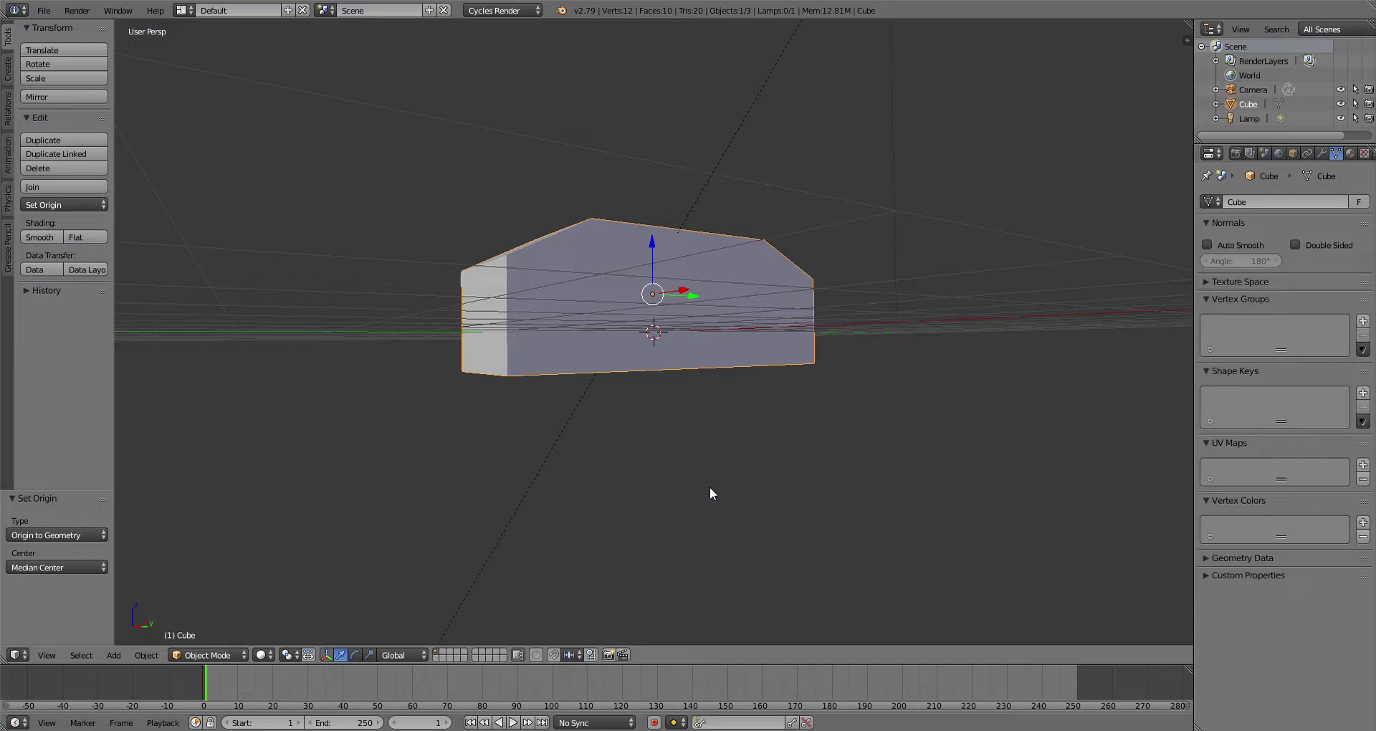
Step: Shorten the body slightly along Y and scale its height along Z to about 0.8
{"action": "middle_click_drag", "start_coordinate": [805, 510], "coordinate": [485, 562]}
{"action": "left_click", "coordinate": [370, 655]}
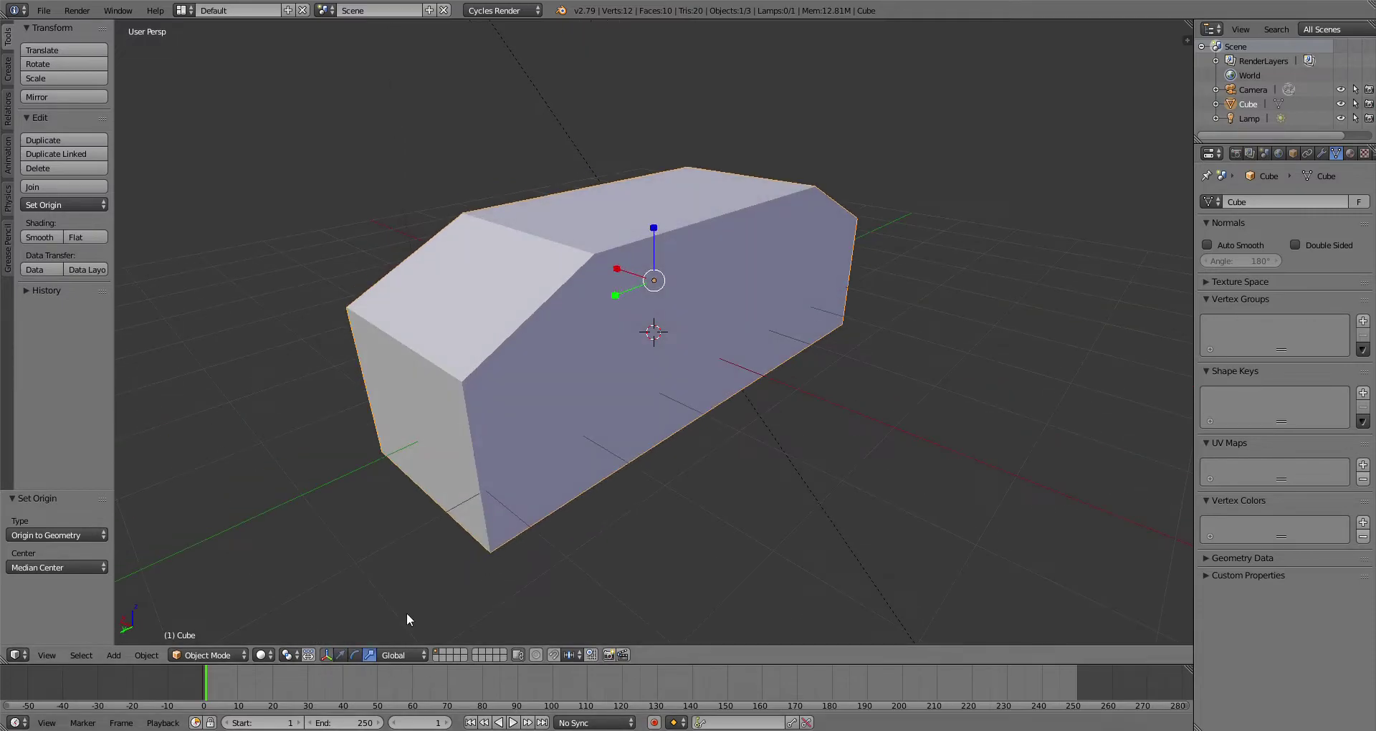
{"action": "left_click_drag", "start_coordinate": [616, 295], "coordinate": [619, 293]}
{"action": "left_click_drag", "start_coordinate": [654, 230], "coordinate": [652, 240]}
{"action": "middle_click_drag", "start_coordinate": [649, 407], "coordinate": [470, 434]}
Step: Duplicate the body in place, then shorten the copy along Y and widen it along X by about 2.15
{"action": "left_click", "coordinate": [65, 143]}
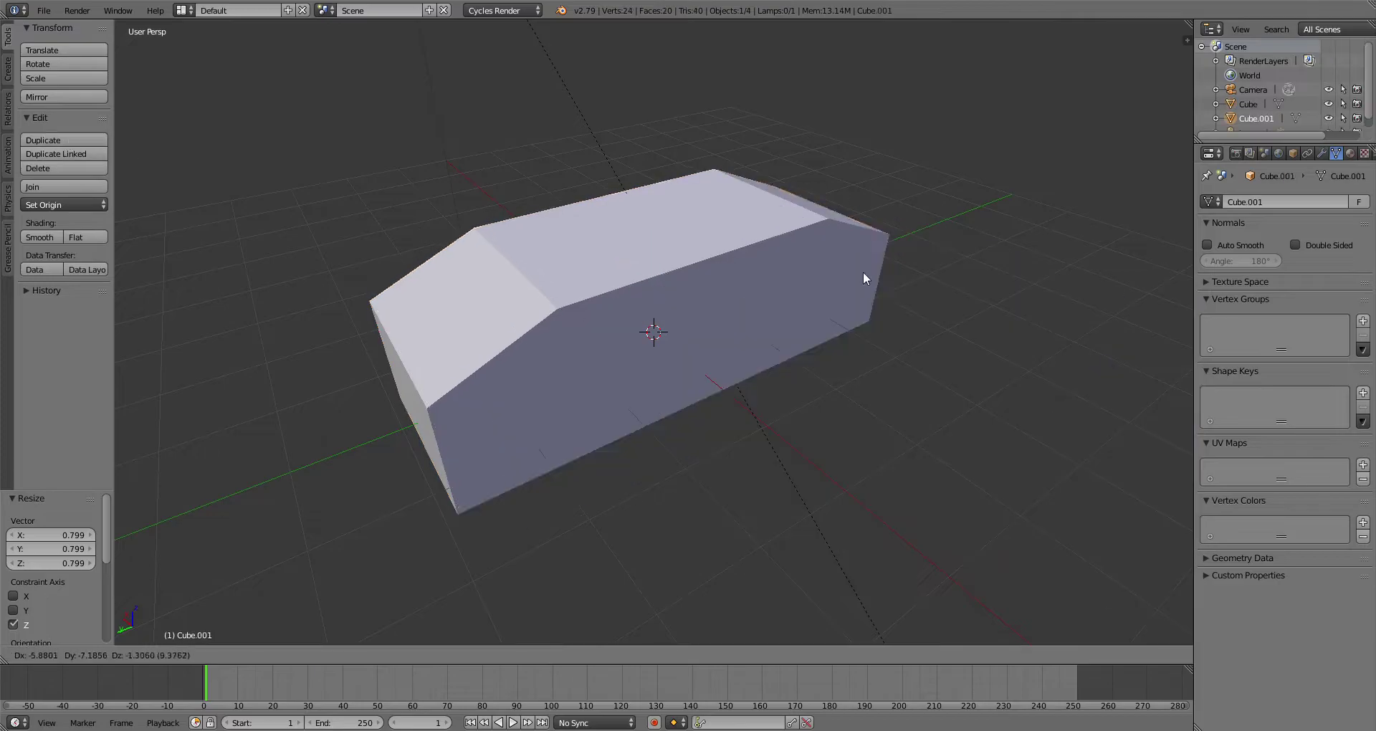
{"action": "right_click", "coordinate": [863, 273]}
{"action": "left_click_drag", "start_coordinate": [608, 300], "coordinate": [598, 248]}
{"action": "middle_click_drag", "start_coordinate": [622, 356], "coordinate": [653, 228]}
{"action": "scroll", "coordinate": [702, 368], "scroll_direction": "down", "scroll_amount": 3}
{"action": "scroll", "coordinate": [800, 390], "scroll_direction": "up", "scroll_amount": 4}
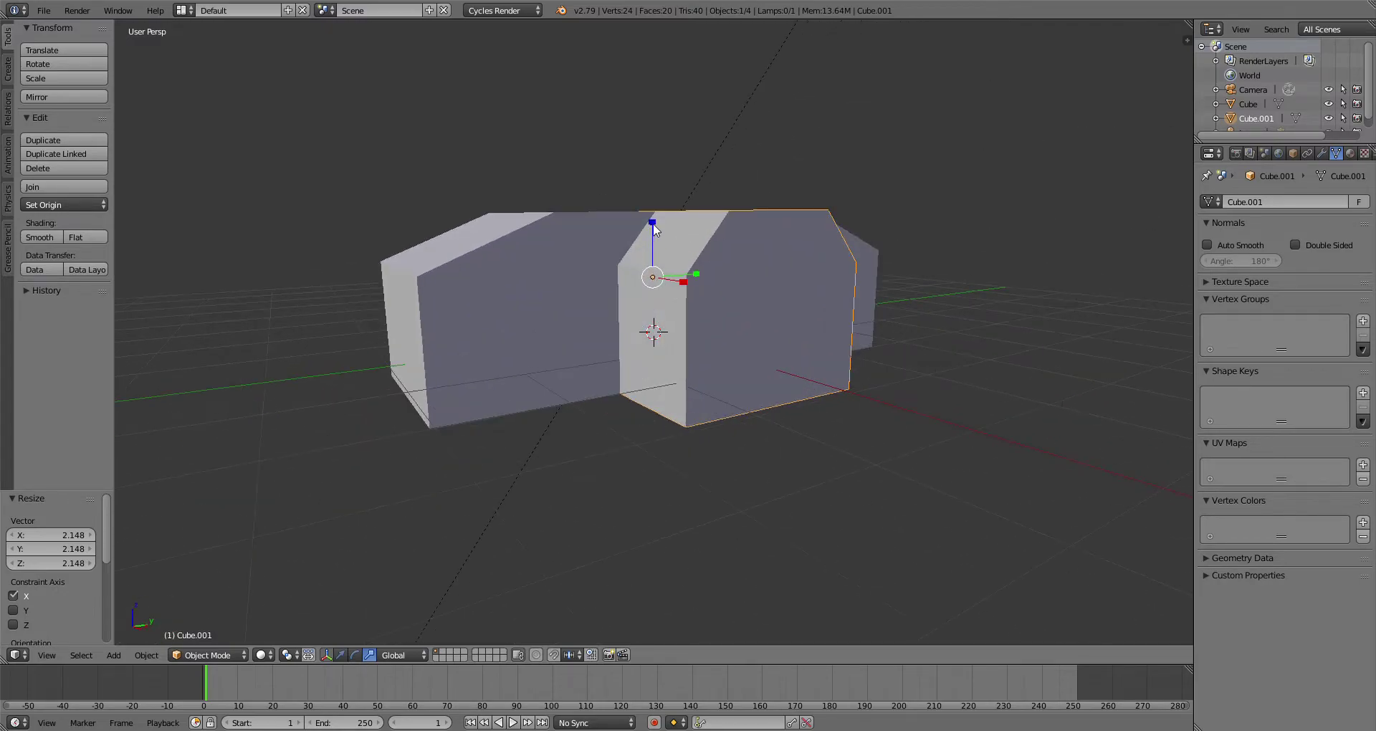
Step: Scale the crosswise copy along Z to about 0.92 and the main body along Y to about 0.9
{"action": "key", "text": "ctrl+z"}
{"action": "key", "text": "ctrl+z"}
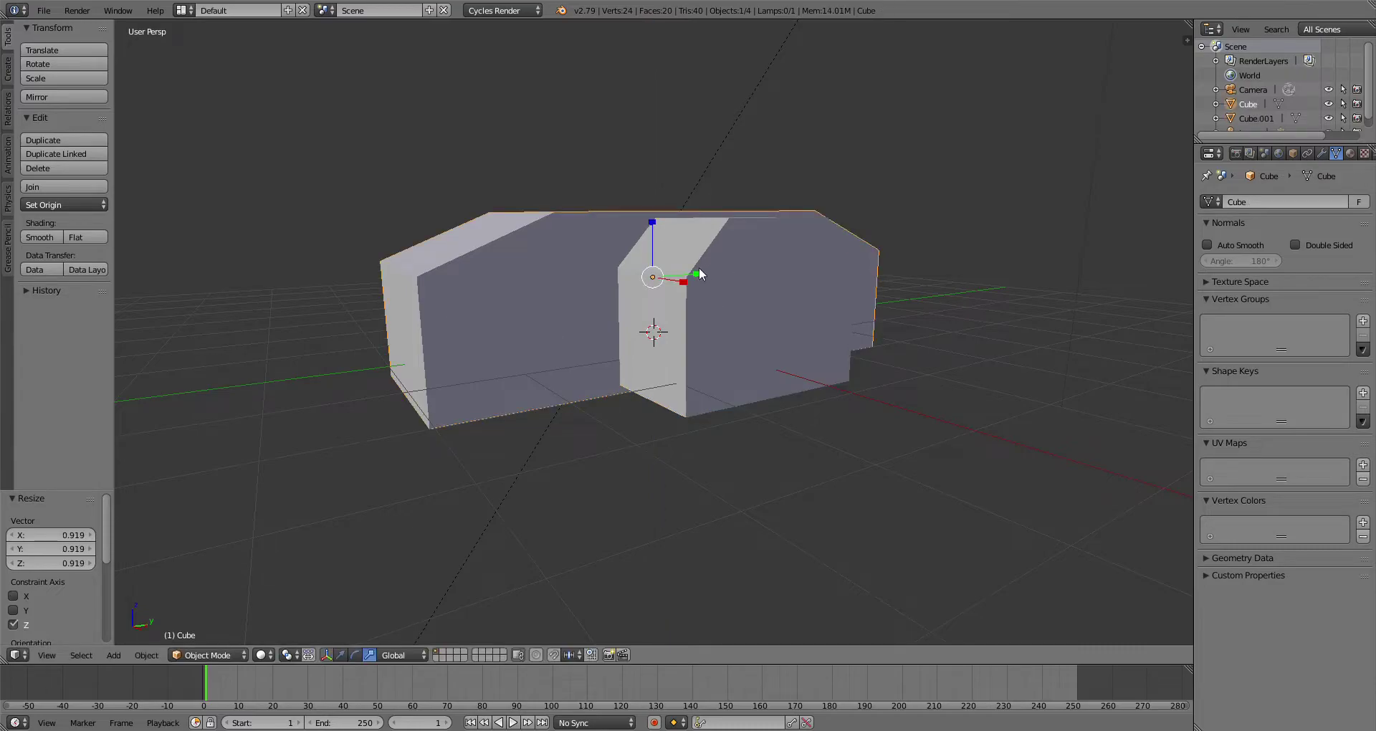
{"action": "key", "text": "ctrl+z"}
{"action": "middle_click_drag", "start_coordinate": [696, 277], "coordinate": [820, 334]}
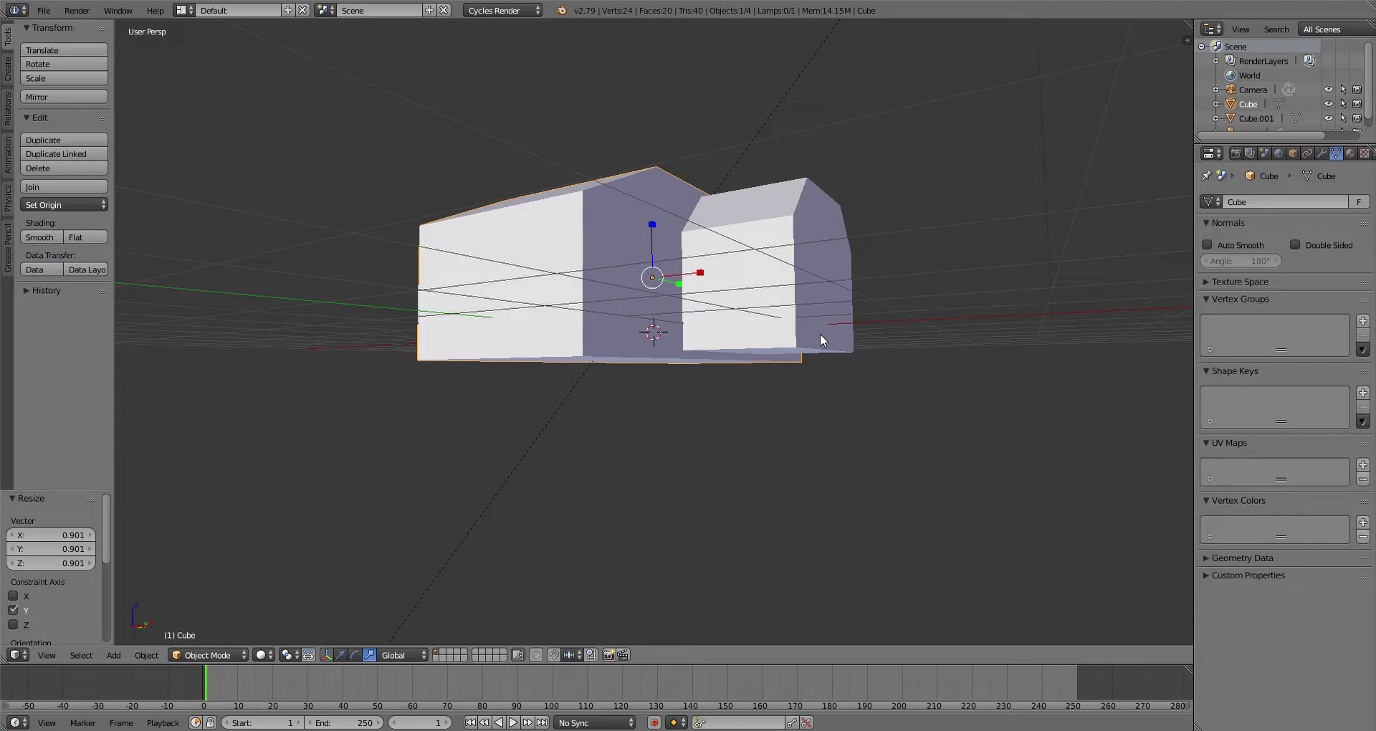
{"action": "mouse_move", "coordinate": [797, 362]}
{"action": "middle_mouse_down"}
{"action": "mouse_move", "coordinate": [764, 406]}
{"action": "mouse_move", "coordinate": [772, 445]}
{"action": "middle_mouse_up"}
Step: Lower the two upper edges of the main body's end walls about 0.25 along Z, then return to Object Mode
{"action": "left_click", "coordinate": [208, 656]}
{"action": "left_click", "coordinate": [222, 615]}
{"action": "left_click", "coordinate": [227, 656]}
{"action": "left_click", "coordinate": [226, 629]}
{"action": "right_click", "coordinate": [523, 278]}
{"action": "left_click", "coordinate": [425, 656]}
{"action": "right_click", "coordinate": [514, 346]}
{"action": "middle_click_drag", "start_coordinate": [911, 367], "coordinate": [657, 340]}
{"action": "right_click", "coordinate": [701, 242], "text": "shift"}
{"action": "left_click", "coordinate": [311, 654]}
{"action": "left_click_drag", "start_coordinate": [662, 212], "coordinate": [663, 241]}
{"action": "middle_click_drag", "start_coordinate": [666, 244], "coordinate": [829, 332]}
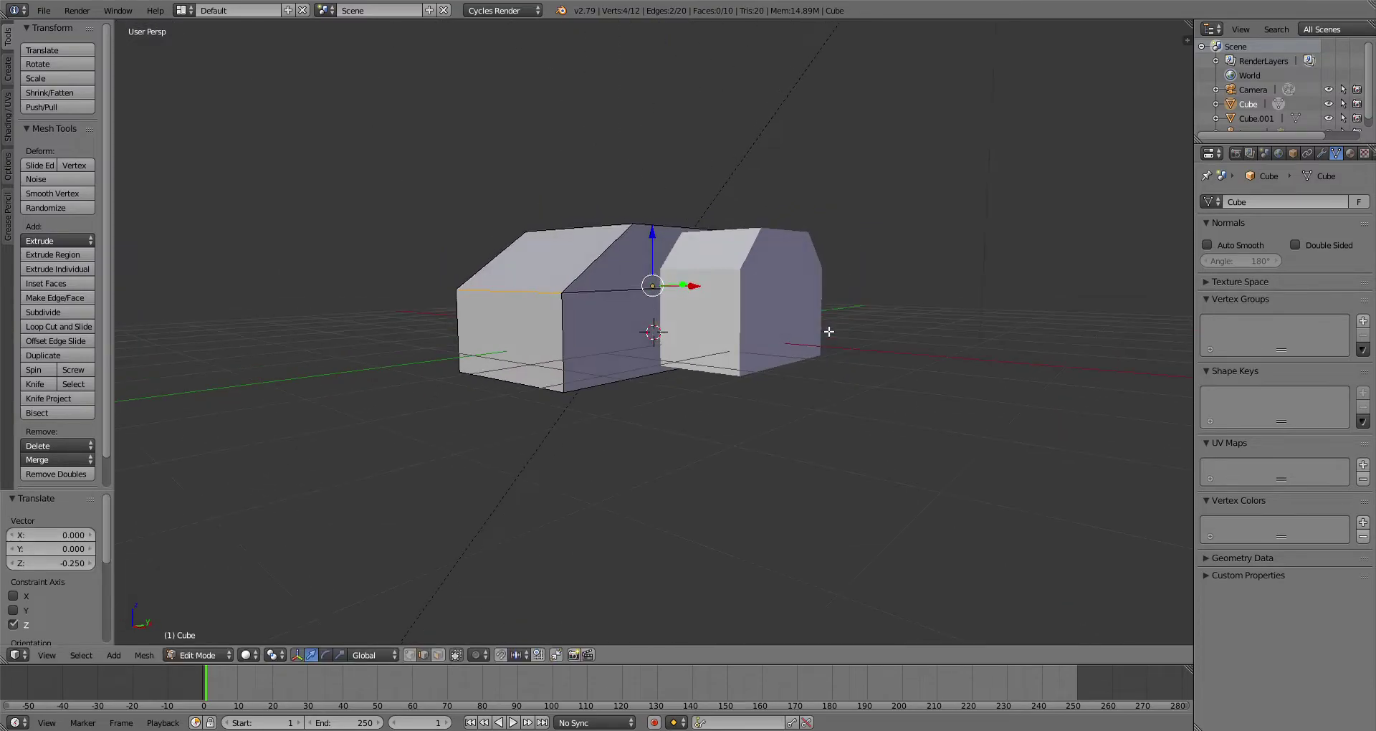
{"action": "left_click_drag", "start_coordinate": [653, 240], "coordinate": [653, 242]}
{"action": "left_click", "coordinate": [201, 655]}
{"action": "left_click", "coordinate": [201, 638]}
{"action": "middle_click_drag", "start_coordinate": [495, 389], "coordinate": [698, 240]}
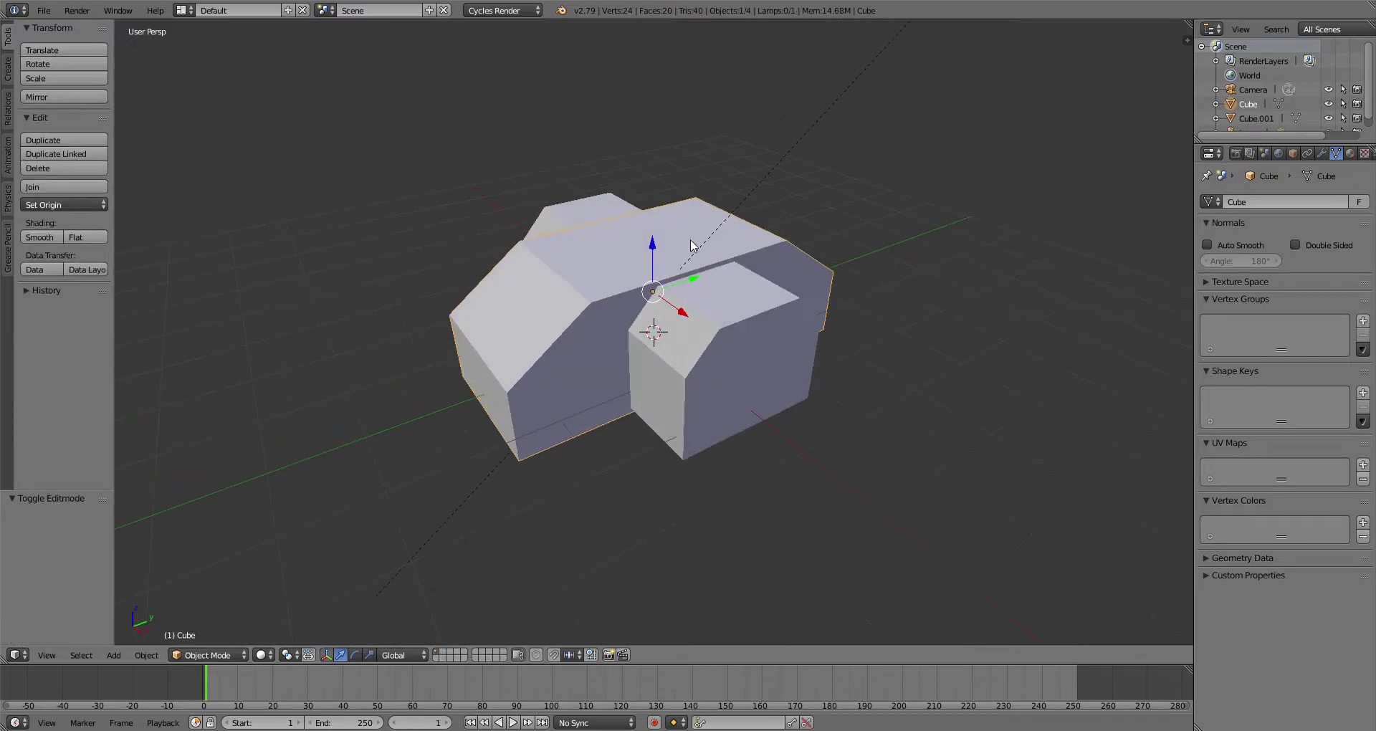
Step: Select the crosswise block and widen it along the X axis by about 1.13
{"action": "middle_click_drag", "start_coordinate": [692, 244], "coordinate": [765, 252]}
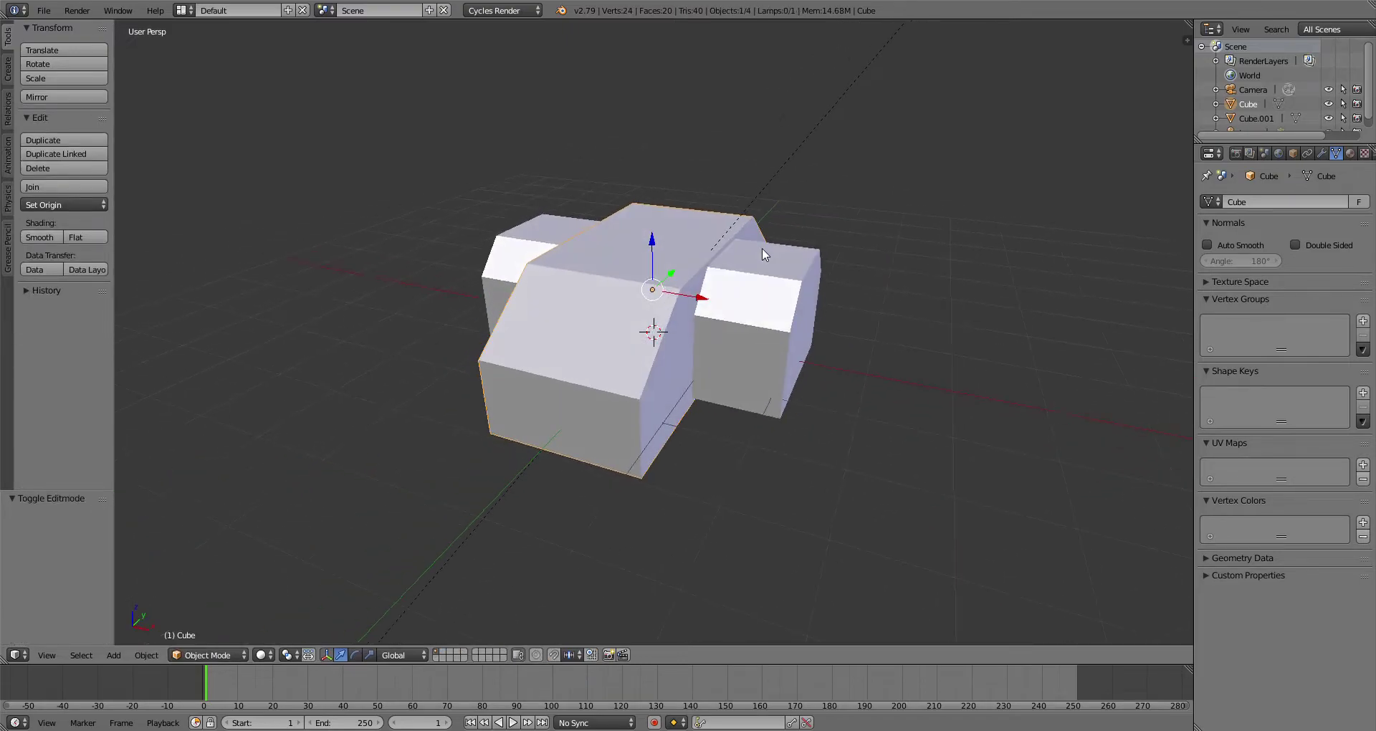
{"action": "scroll", "coordinate": [666, 240], "scroll_direction": "up", "scroll_amount": 8}
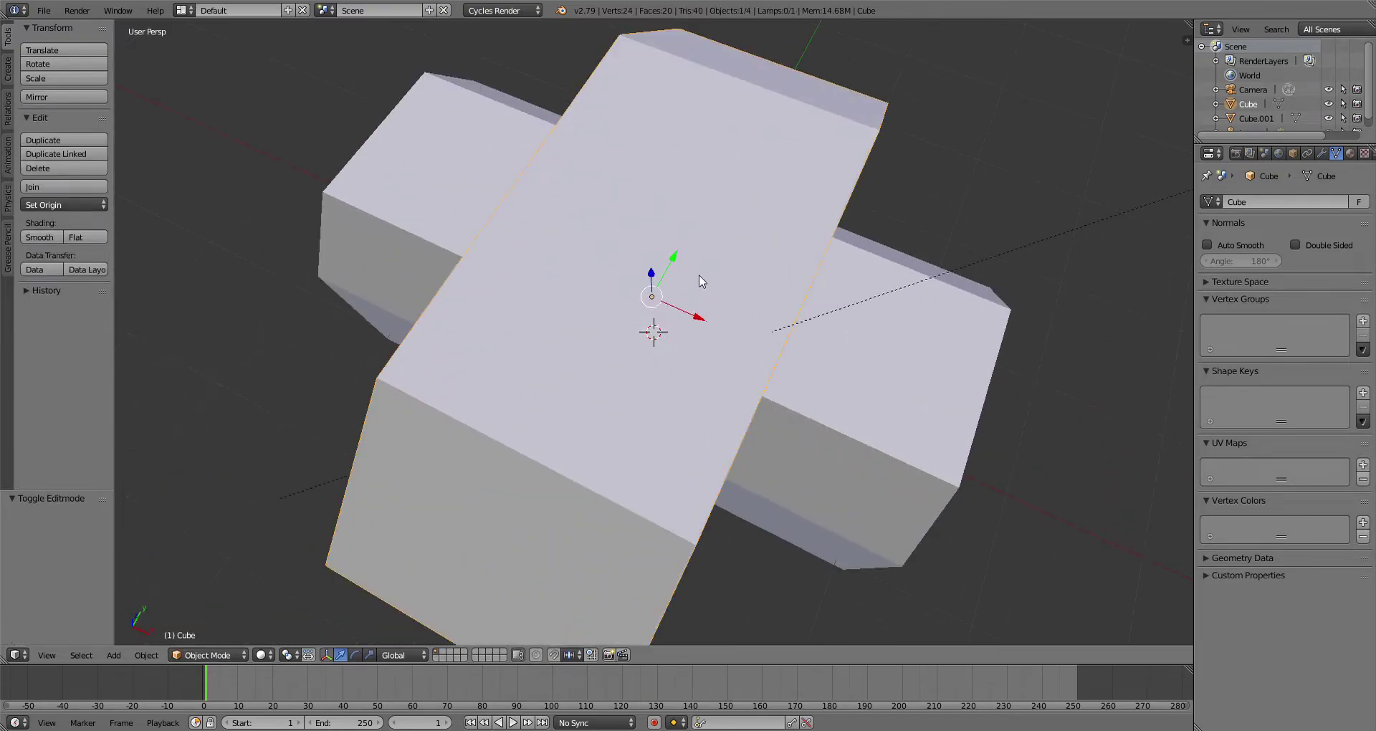
{"action": "scroll", "coordinate": [686, 276], "scroll_direction": "down", "scroll_amount": 8}
{"action": "middle_click_drag", "start_coordinate": [686, 280], "coordinate": [703, 312]}
{"action": "right_click", "coordinate": [796, 350]}
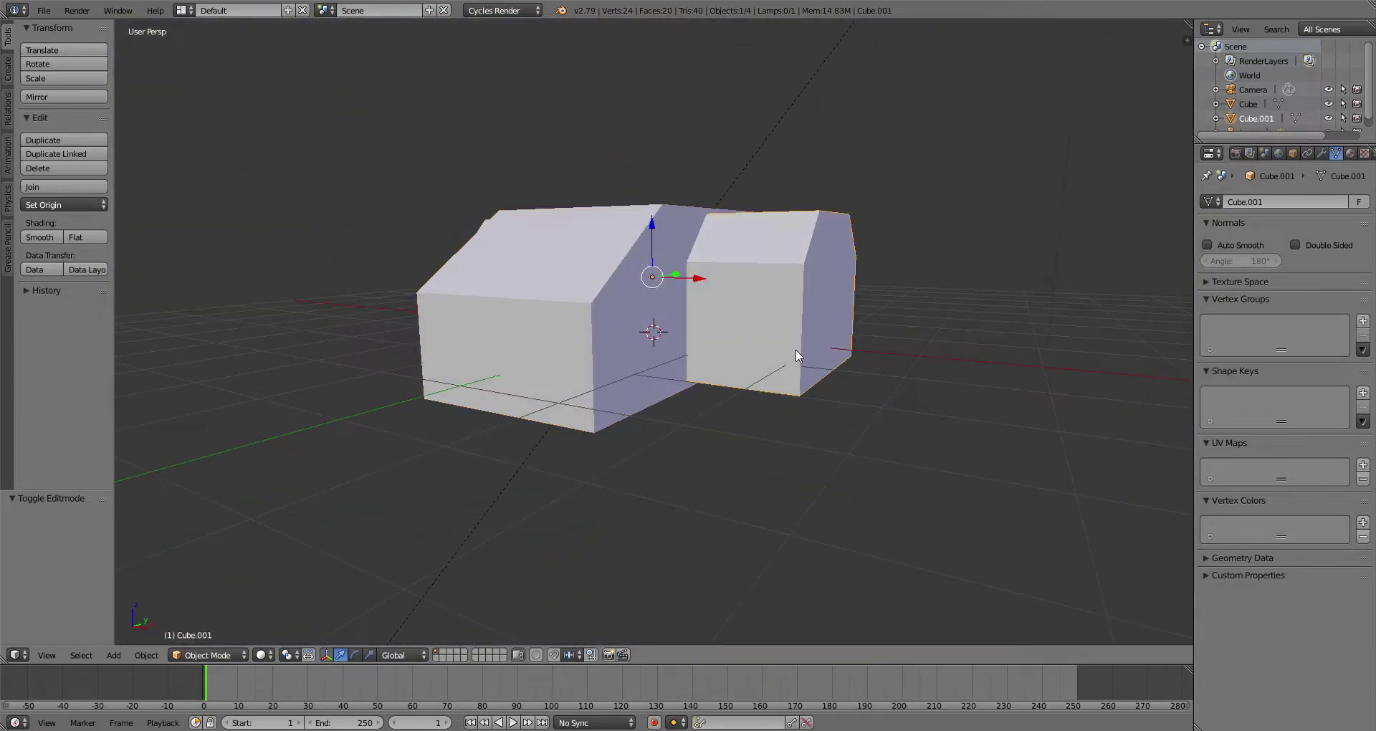
{"action": "left_click", "coordinate": [369, 655]}
{"action": "left_click_drag", "start_coordinate": [703, 280], "coordinate": [710, 276]}
Step: In Edit Mode, extrude the crosswise block's bottom face in place and scale the new face to about 0.92
{"action": "middle_click_drag", "start_coordinate": [709, 276], "coordinate": [823, 327]}
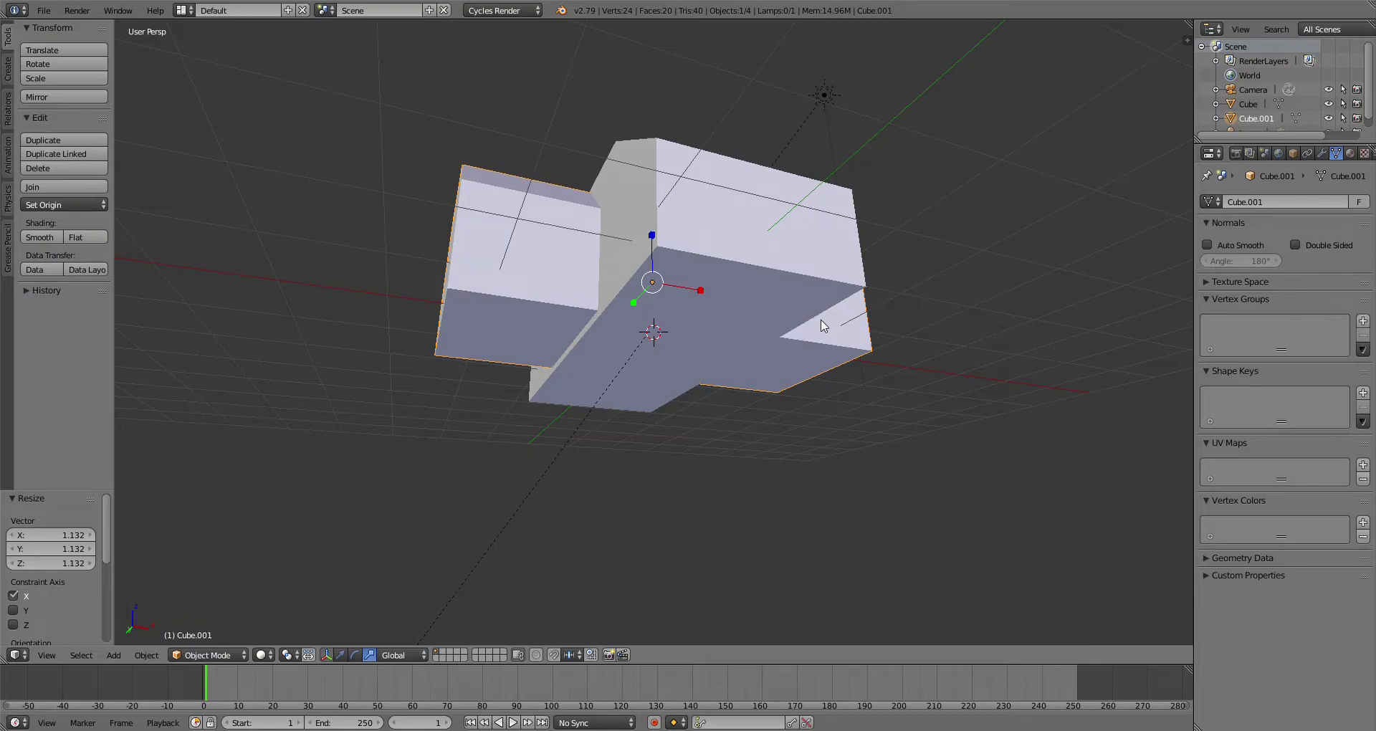
{"action": "middle_click_drag", "start_coordinate": [879, 390], "coordinate": [778, 180]}
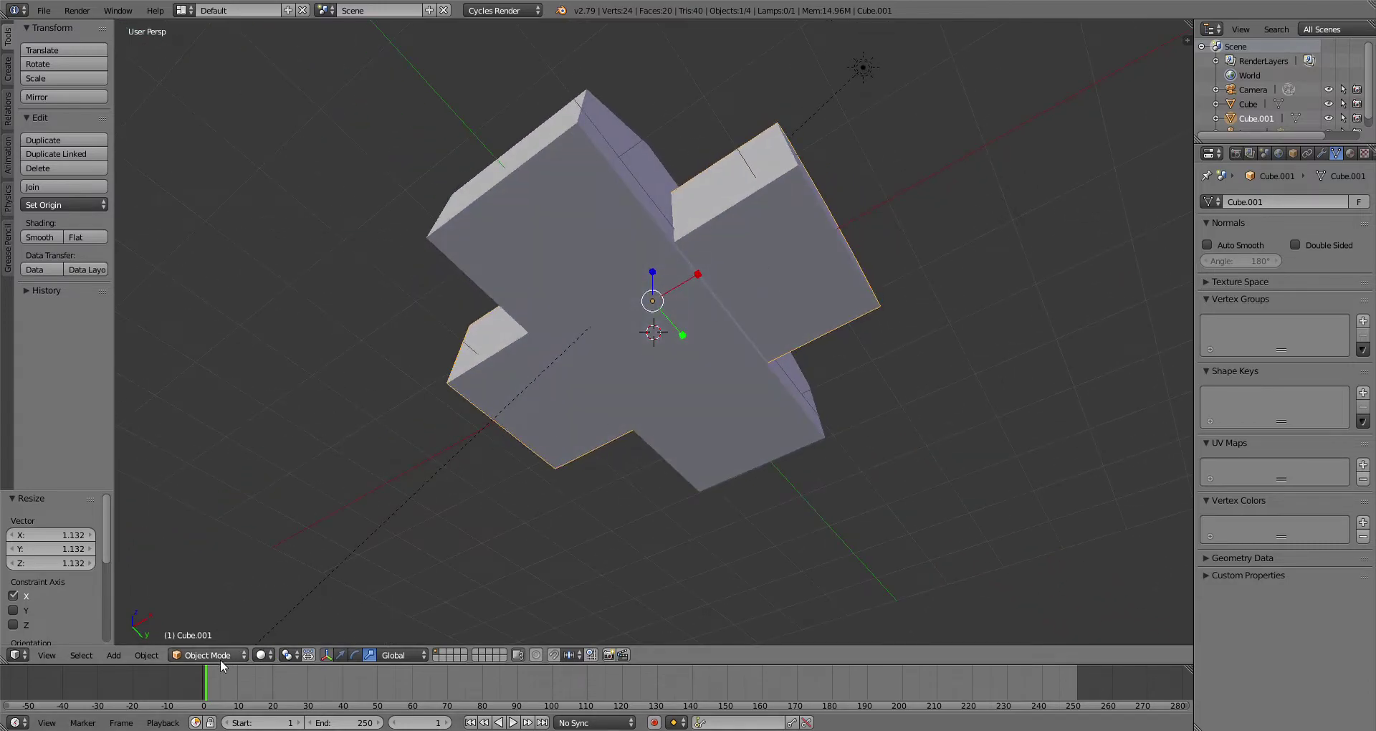
{"action": "middle_click_drag", "start_coordinate": [777, 281], "coordinate": [821, 334]}
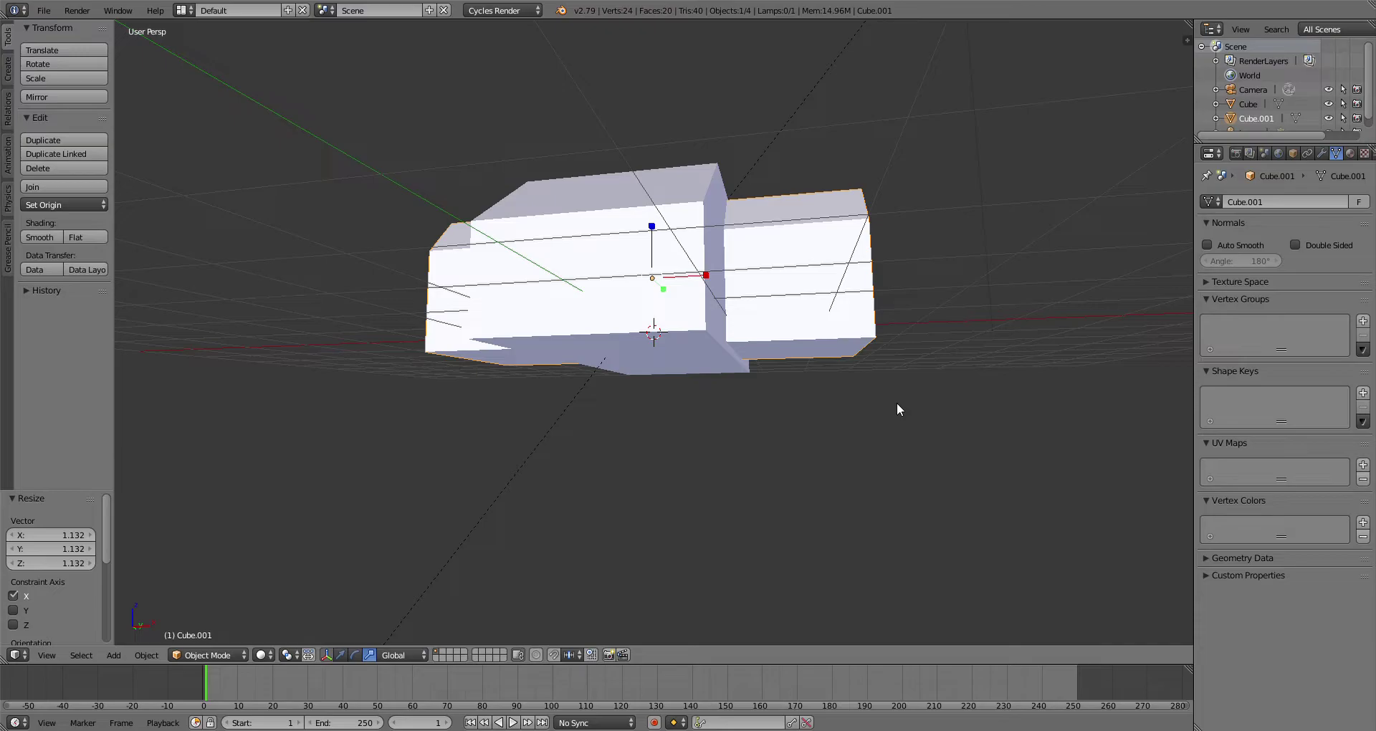
{"action": "middle_click_drag", "start_coordinate": [897, 403], "coordinate": [797, 181]}
{"action": "key", "text": "s"}
{"action": "left_click", "coordinate": [701, 318]}
{"action": "left_click", "coordinate": [208, 655]}
{"action": "left_click", "coordinate": [222, 621]}
{"action": "key", "text": "e"}
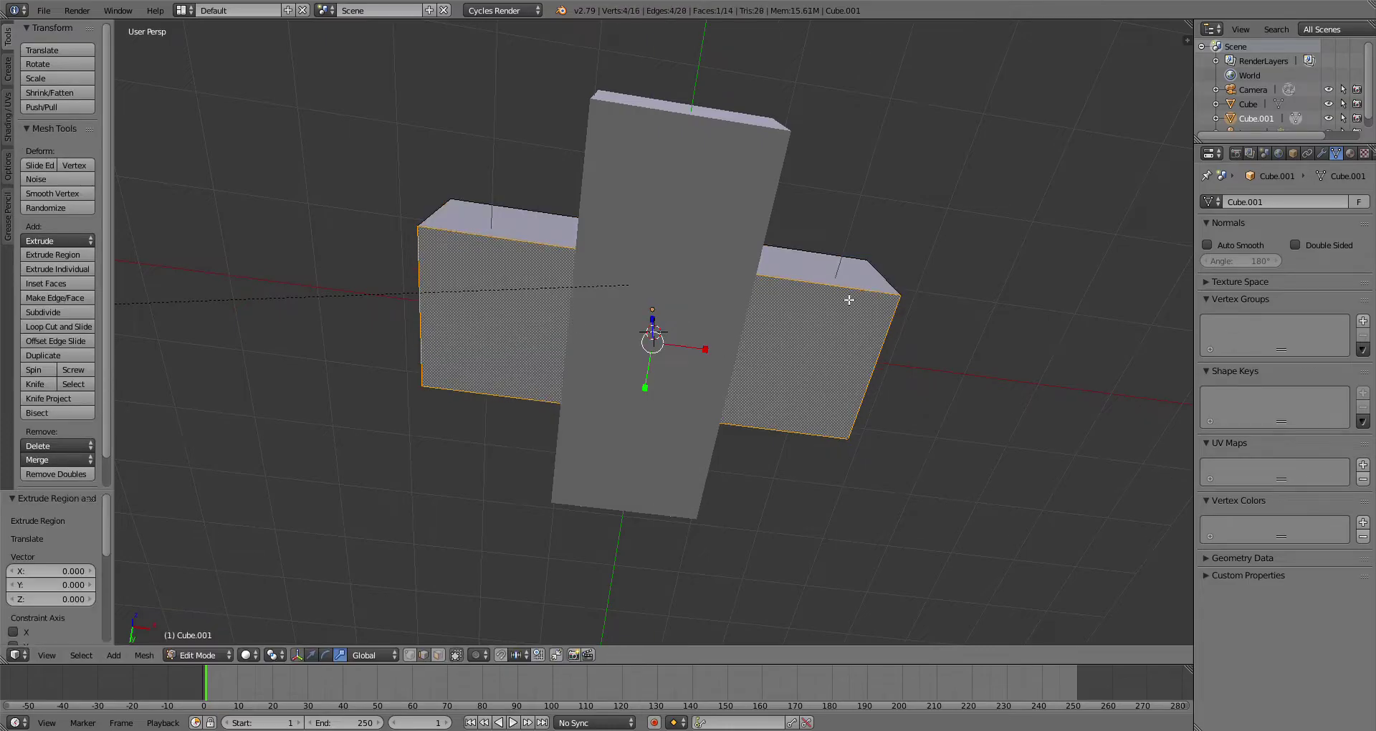
{"action": "key", "text": "s"}
{"action": "left_click", "coordinate": [834, 302]}
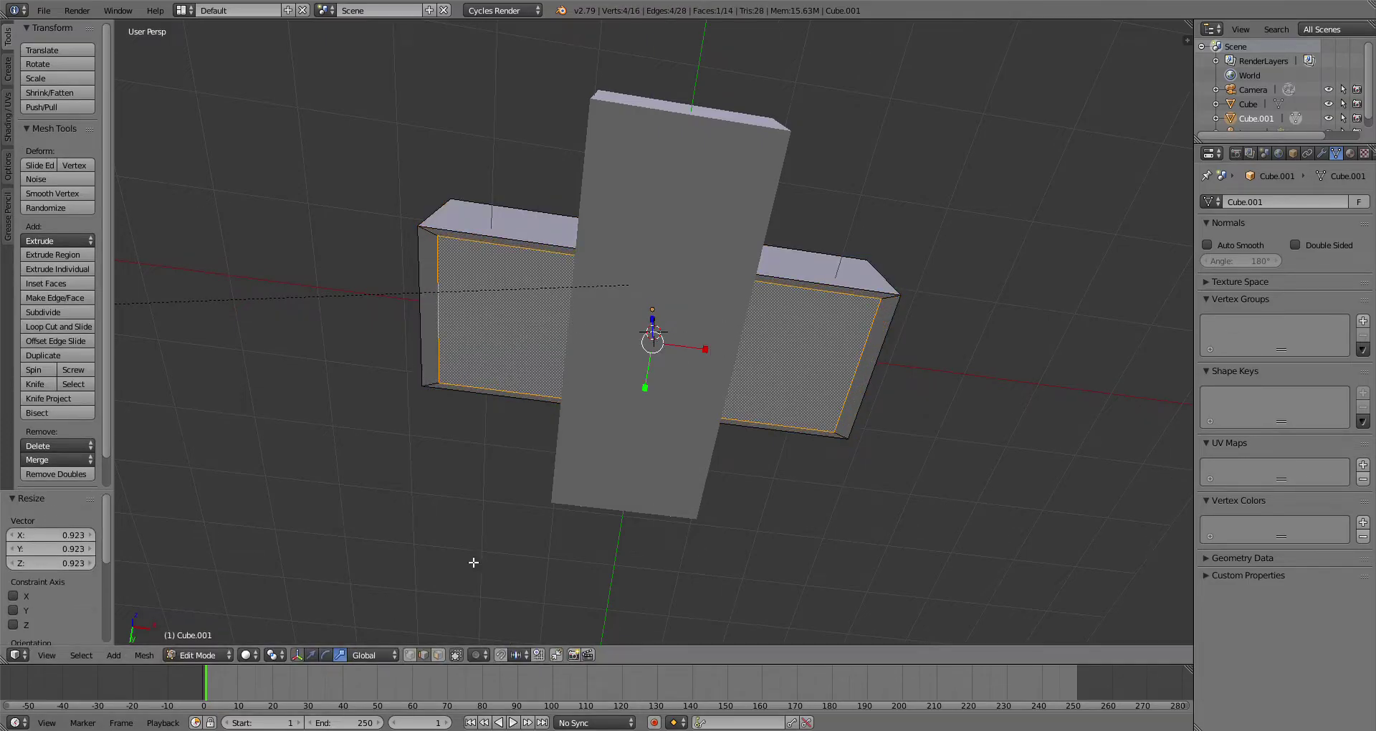
Step: Widen the crosswise block's inner bottom face along X to about 1.04 and extrude it about 0.76 into the block
{"action": "left_click_drag", "start_coordinate": [708, 350], "coordinate": [711, 351]}
{"action": "key", "text": "e"}
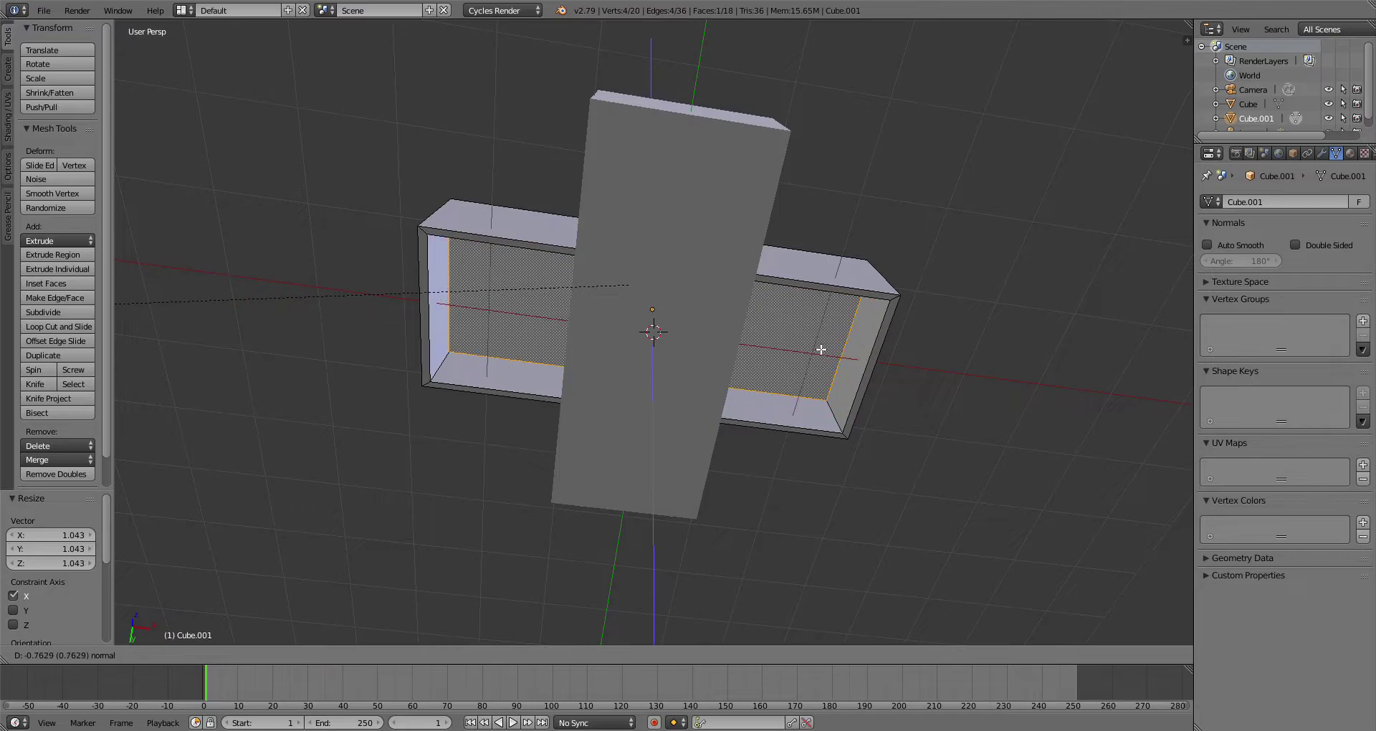
{"action": "left_click", "coordinate": [820, 349]}
Step: Resize the recessed face inside the crosswise block and return to Object Mode
{"action": "middle_click_drag", "start_coordinate": [959, 430], "coordinate": [926, 370]}
{"action": "key", "text": "s"}
{"action": "left_click", "coordinate": [824, 326]}
{"action": "key", "text": "s"}
{"action": "left_click_drag", "start_coordinate": [721, 316], "coordinate": [658, 312]}
{"action": "left_click", "coordinate": [310, 655]}
{"action": "middle_click_drag", "start_coordinate": [658, 312], "coordinate": [580, 430]}
{"action": "left_click", "coordinate": [201, 656]}
{"action": "left_click", "coordinate": [201, 648]}
Step: Look over the model from several angles and check the lamp's settings
{"action": "right_click", "coordinate": [729, 380]}
{"action": "scroll", "coordinate": [654, 373], "scroll_direction": "down", "scroll_amount": 7}
{"action": "scroll", "coordinate": [761, 192], "scroll_direction": "up", "scroll_amount": 5}
{"action": "scroll", "coordinate": [777, 178], "scroll_direction": "down", "scroll_amount": 3}
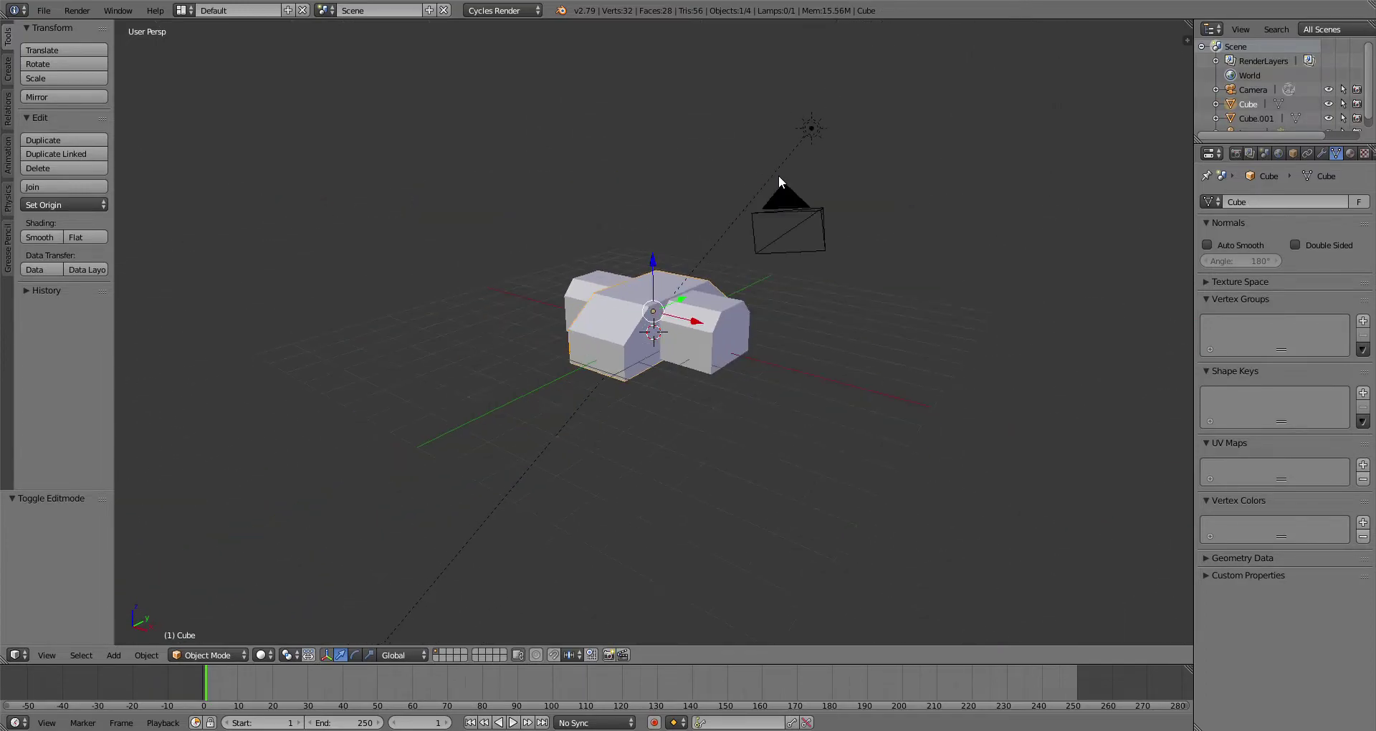
{"action": "right_click", "coordinate": [809, 129]}
{"action": "scroll", "coordinate": [631, 231], "scroll_direction": "up", "scroll_amount": 5}
{"action": "middle_click_drag", "start_coordinate": [630, 231], "coordinate": [668, 204]}
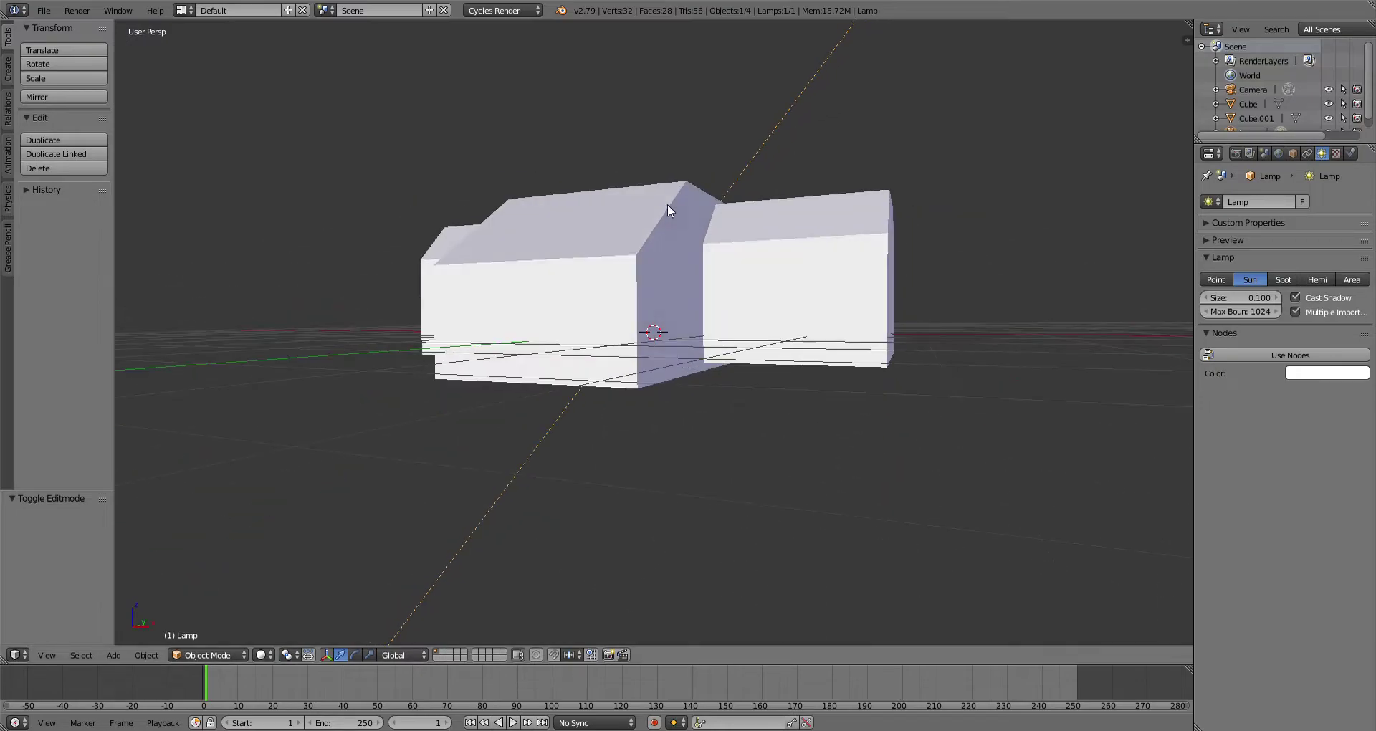
{"action": "scroll", "coordinate": [668, 206], "scroll_direction": "up", "scroll_amount": 2}
{"action": "right_click", "coordinate": [495, 373]}
{"action": "middle_click_drag", "start_coordinate": [494, 375], "coordinate": [451, 426]}
Step: Add a UV sphere, move it along Y to the main body's front end and scale it to about 0.44
{"action": "left_click", "coordinate": [9, 71]}
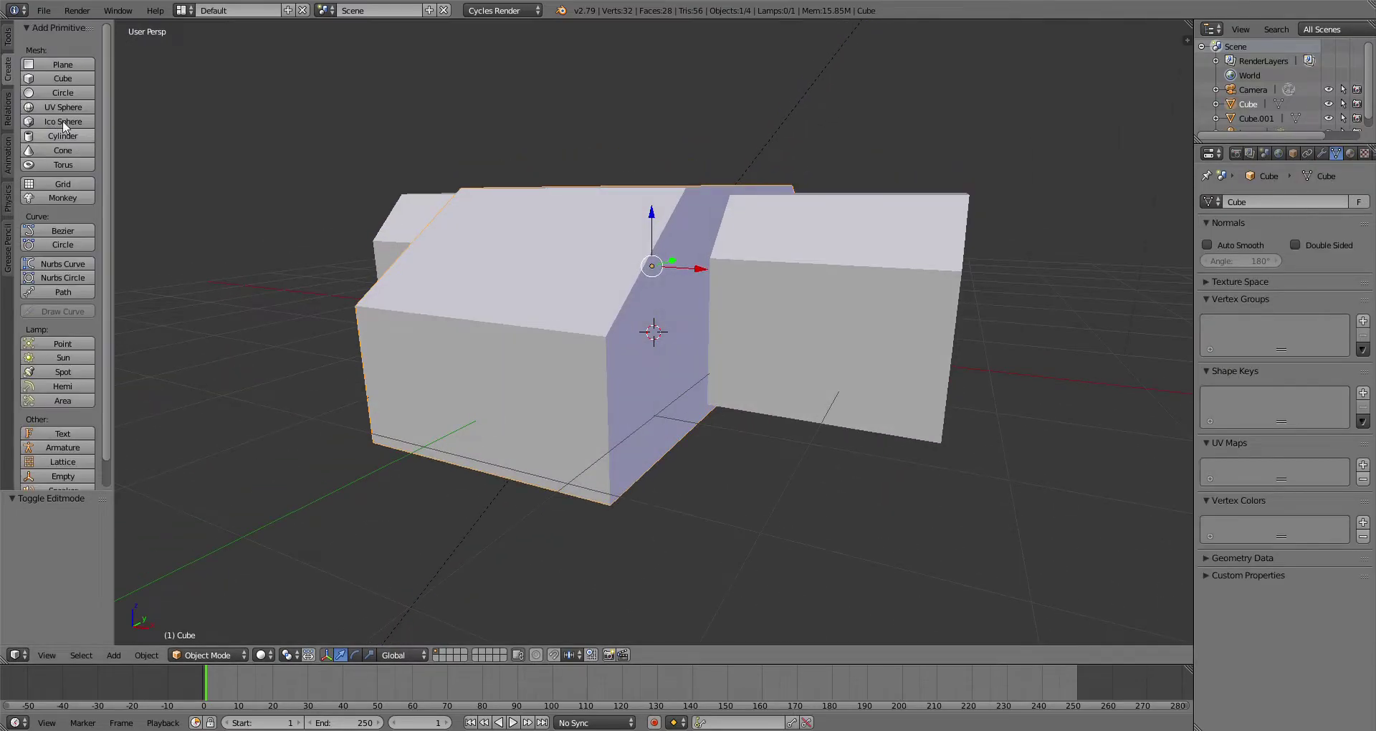
{"action": "left_click", "coordinate": [71, 110]}
{"action": "key", "text": "g"}
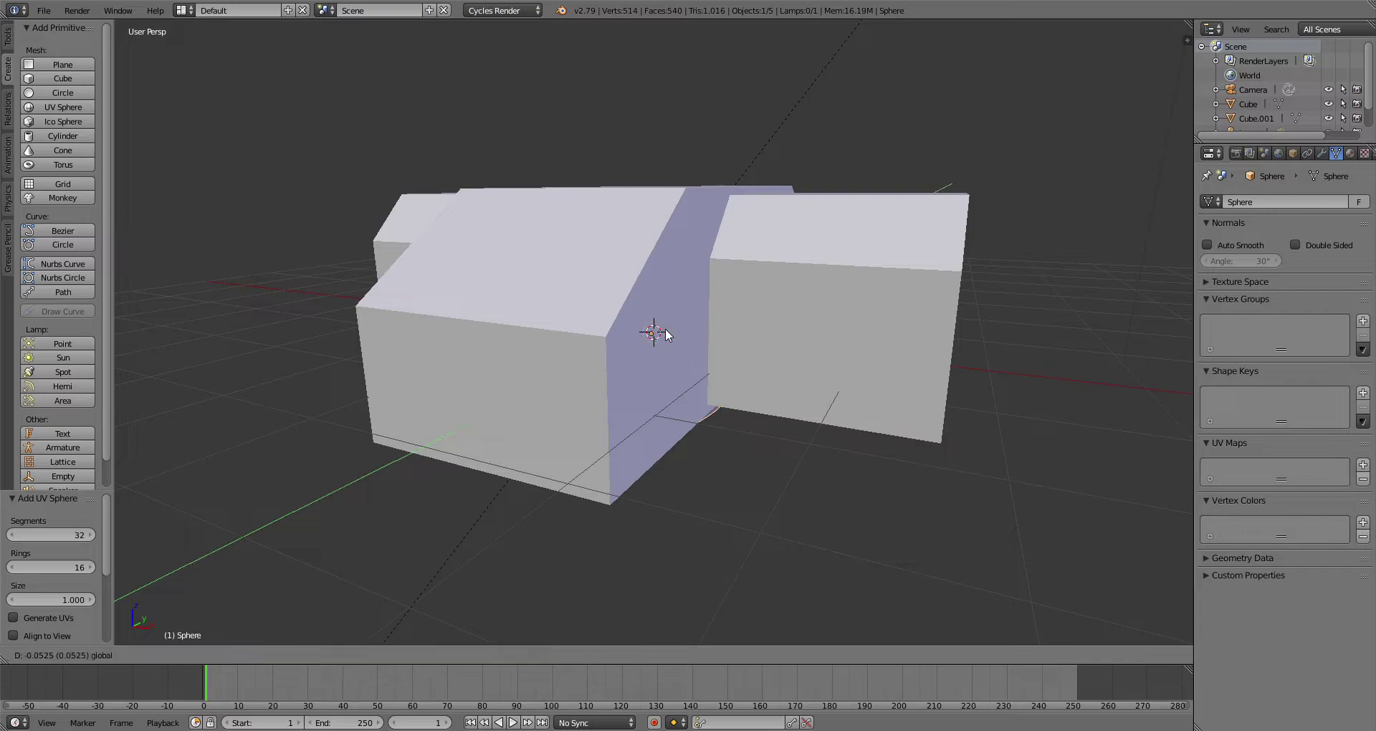
{"action": "key", "text": "y"}
{"action": "left_click", "coordinate": [490, 423]}
{"action": "key", "text": "s"}
{"action": "left_click", "coordinate": [554, 412]}
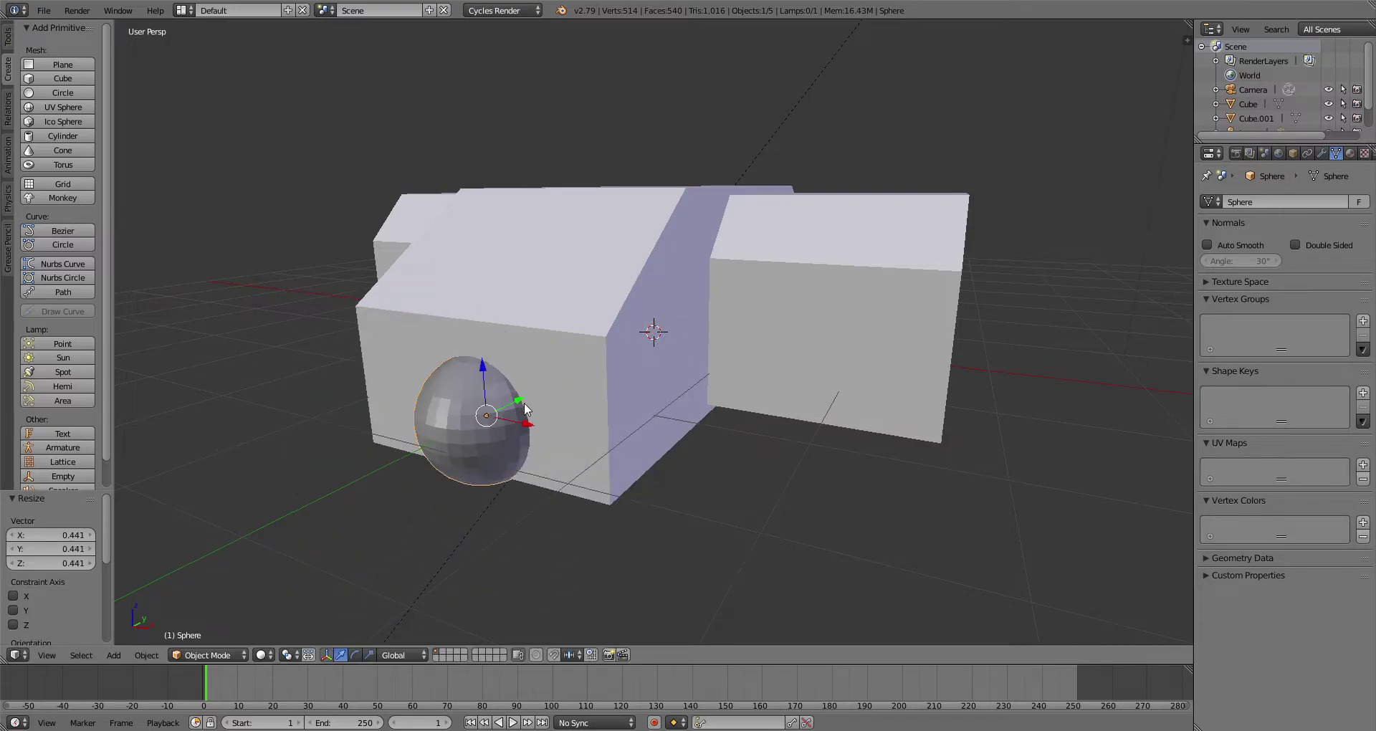
Step: Raise the sphere about 0.12 along Z and give it smooth shading
{"action": "left_click_drag", "start_coordinate": [486, 376], "coordinate": [487, 354]}
{"action": "left_click", "coordinate": [10, 39]}
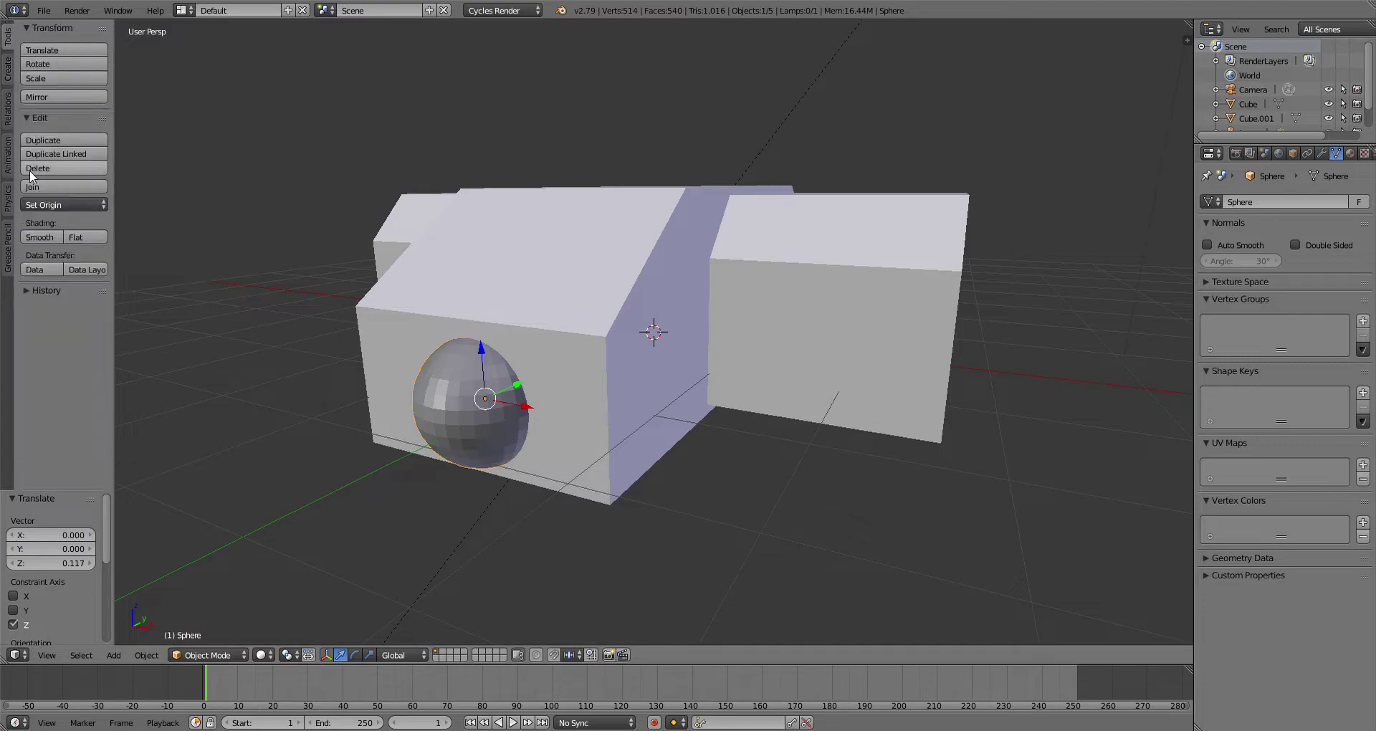
{"action": "left_click", "coordinate": [41, 235]}
Step: Isolate the sphere in local view, add a cylinder at its centre and scale the cylinder down
{"action": "key", "text": "KP_Divide"}
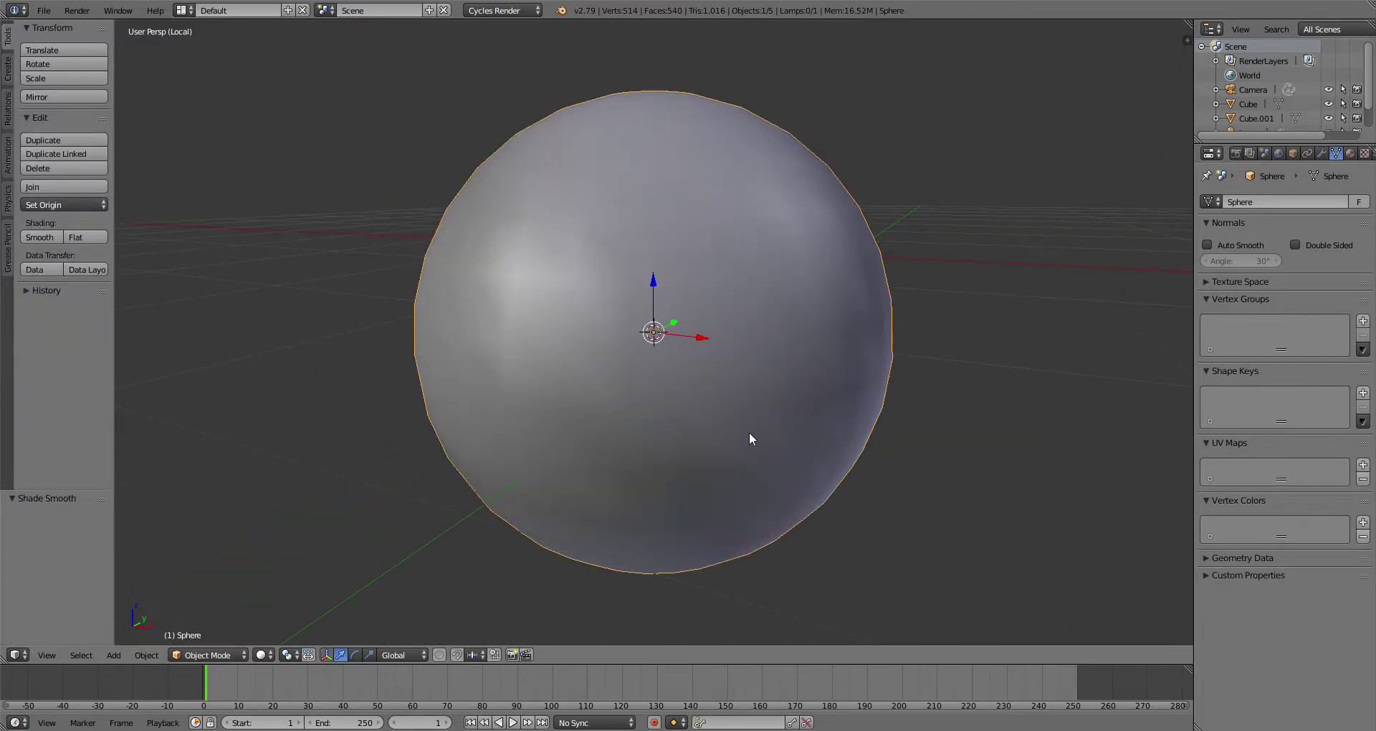
{"action": "scroll", "coordinate": [750, 433], "scroll_direction": "down", "scroll_amount": 6}
{"action": "middle_click_drag", "start_coordinate": [709, 467], "coordinate": [688, 452]}
{"action": "left_click", "coordinate": [8, 70]}
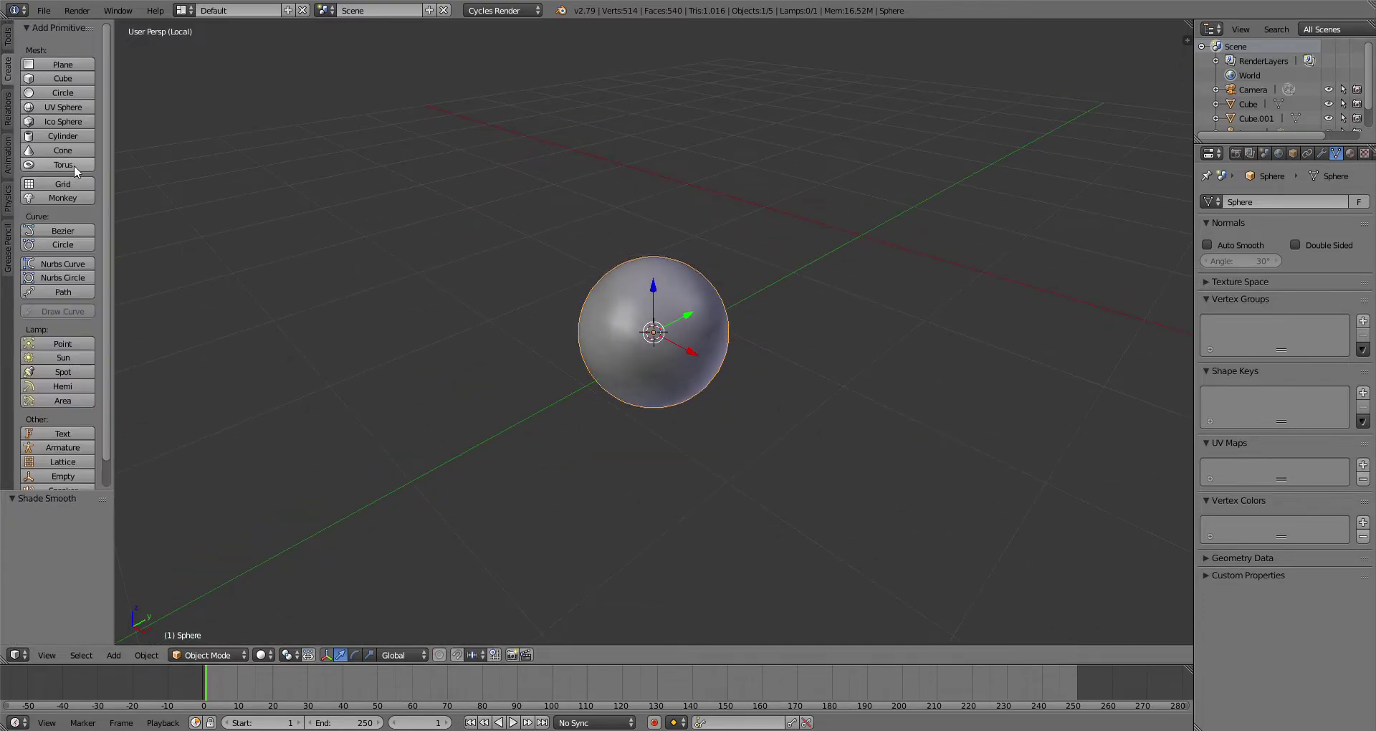
{"action": "left_click", "coordinate": [62, 135]}
{"action": "key", "text": "s"}
{"action": "left_click", "coordinate": [703, 330]}
Step: Rotate the cylinder 270° about the X axis so it lies along Y
{"action": "left_click", "coordinate": [356, 654]}
{"action": "left_click_drag", "start_coordinate": [640, 300], "coordinate": [677, 281]}
{"action": "left_click", "coordinate": [86, 536]}
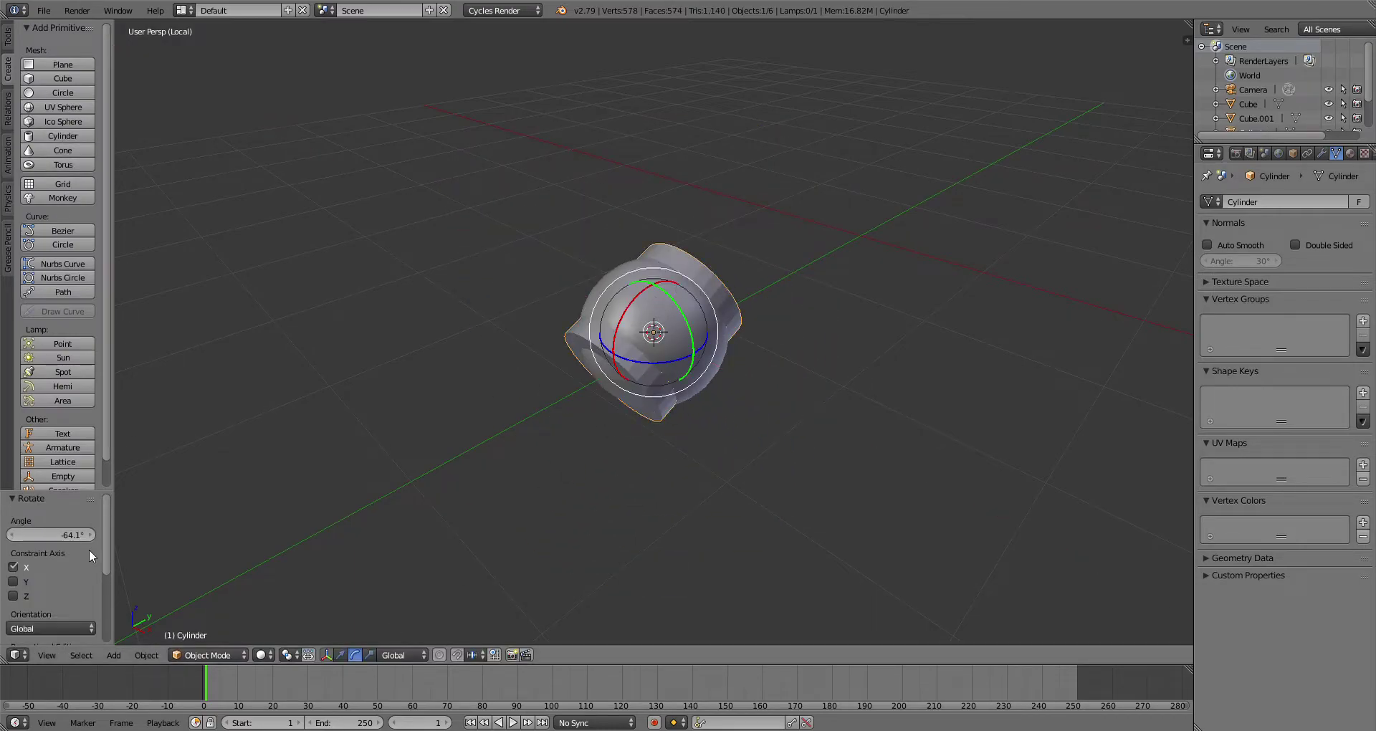
{"action": "type", "text": "270"}
{"action": "key", "text": "Return"}
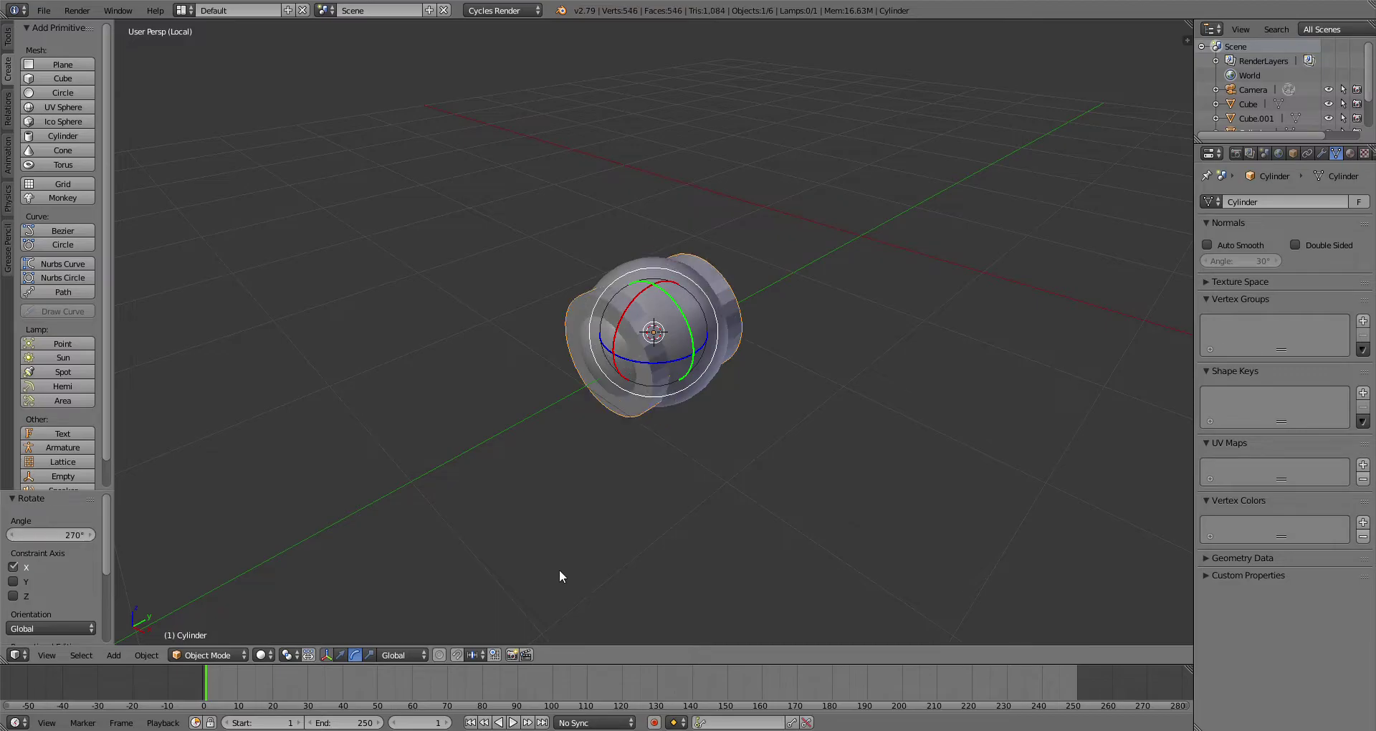
Step: Move the cylinder along negative Y out of the sphere and leave local view
{"action": "left_click", "coordinate": [341, 655]}
{"action": "left_click_drag", "start_coordinate": [698, 332], "coordinate": [617, 378]}
{"action": "key", "text": "KP_Divide"}
Step: Scale the cylinder in front of the sphere to about 0.75, and once more by about 0.98
{"action": "middle_click_drag", "start_coordinate": [827, 315], "coordinate": [534, 397]}
{"action": "right_click", "coordinate": [932, 355]}
{"action": "right_click", "coordinate": [958, 358]}
{"action": "key", "text": "s"}
{"action": "left_click", "coordinate": [992, 344]}
{"action": "key", "text": "s"}
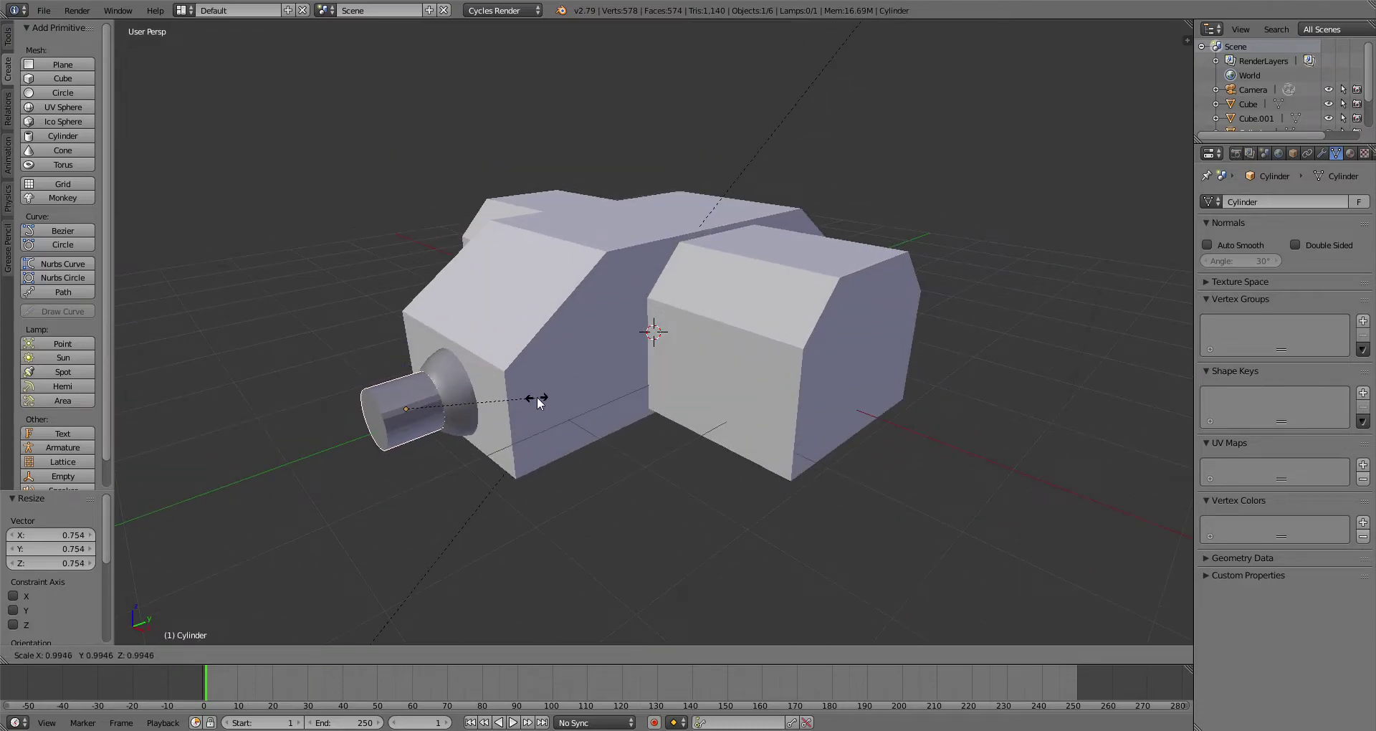
{"action": "left_click", "coordinate": [535, 399]}
Step: Isolate the cylinder in local view and add a cube scaled to about 0.475
{"action": "scroll", "coordinate": [541, 398], "scroll_direction": "down", "scroll_amount": 1}
{"action": "key", "text": "KP_Divide"}
{"action": "scroll", "coordinate": [560, 404], "scroll_direction": "down", "scroll_amount": 4}
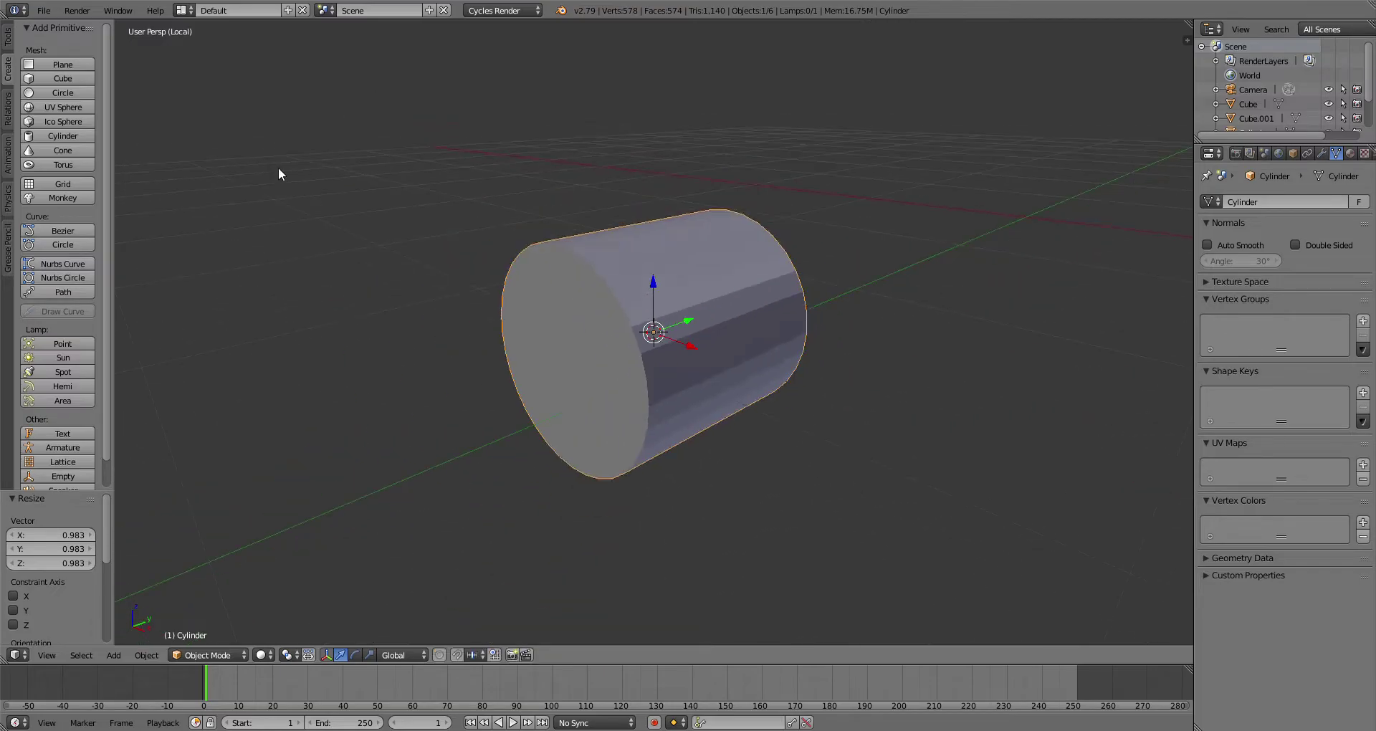
{"action": "left_click", "coordinate": [57, 77]}
{"action": "key", "text": "s"}
{"action": "left_click", "coordinate": [746, 333]}
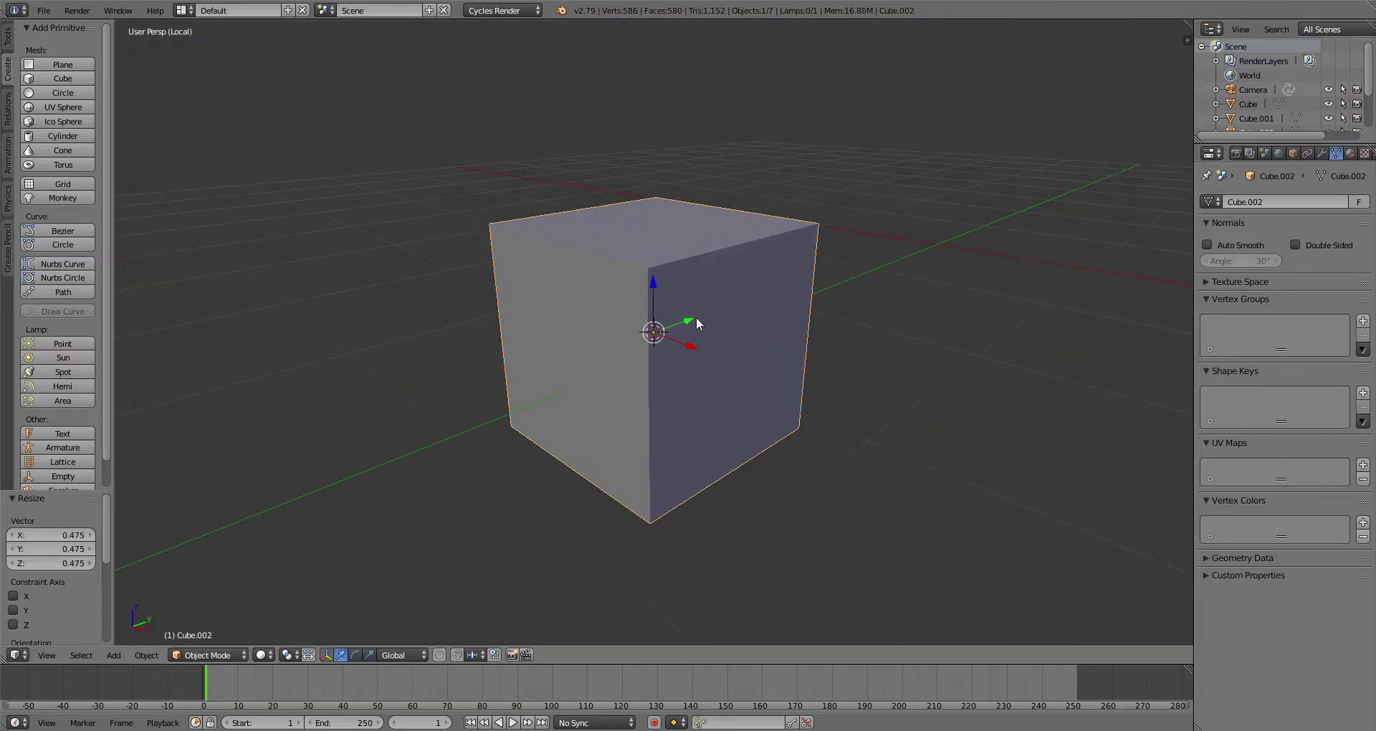
Step: Move the new cube about -0.48 along Y and flatten it along Z to about 0.56
{"action": "key", "text": "g"}
{"action": "key", "text": "y"}
{"action": "left_click", "coordinate": [419, 602]}
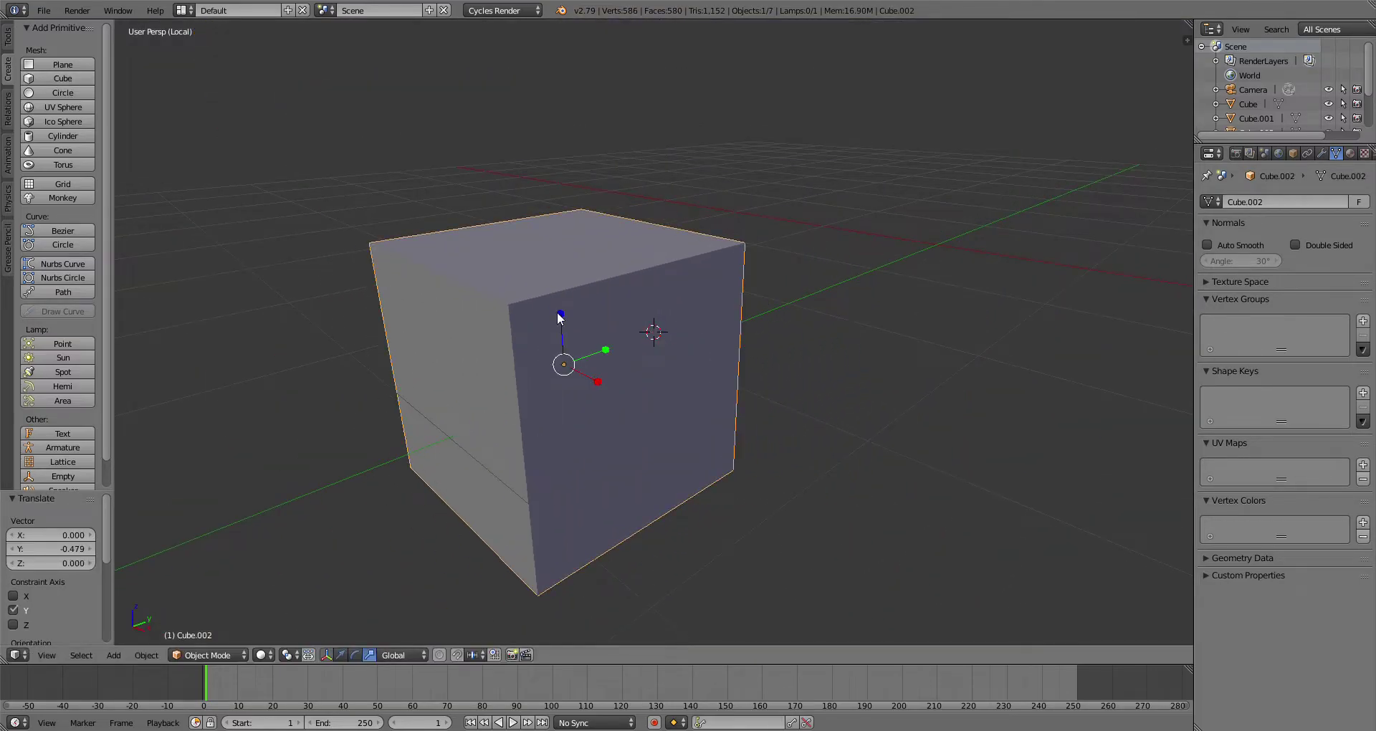
{"action": "key", "text": "s"}
{"action": "key", "text": "z"}
{"action": "left_click", "coordinate": [562, 341]}
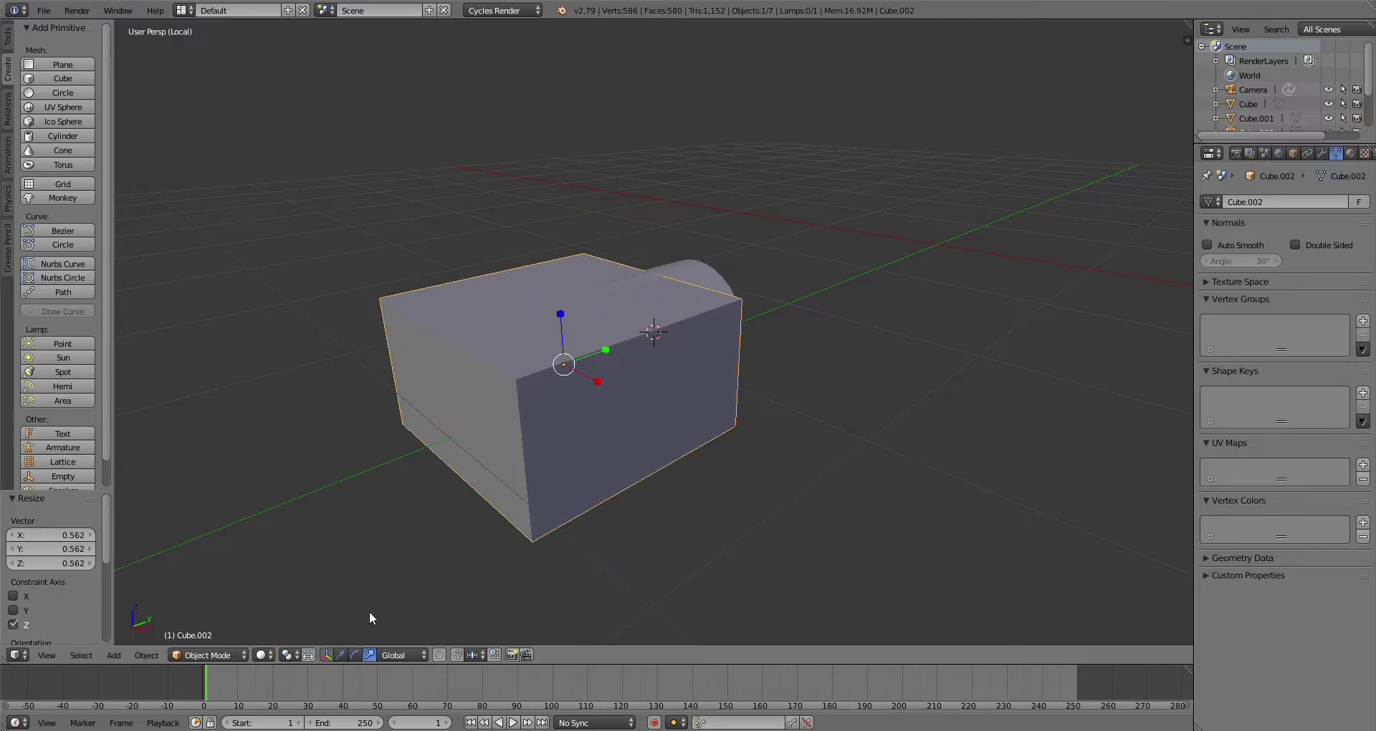
Step: Move the flattened cube another -0.23 along Y, enlarge it by about 1.07 and leave local view
{"action": "left_click_drag", "start_coordinate": [609, 350], "coordinate": [559, 387]}
{"action": "key", "text": "s"}
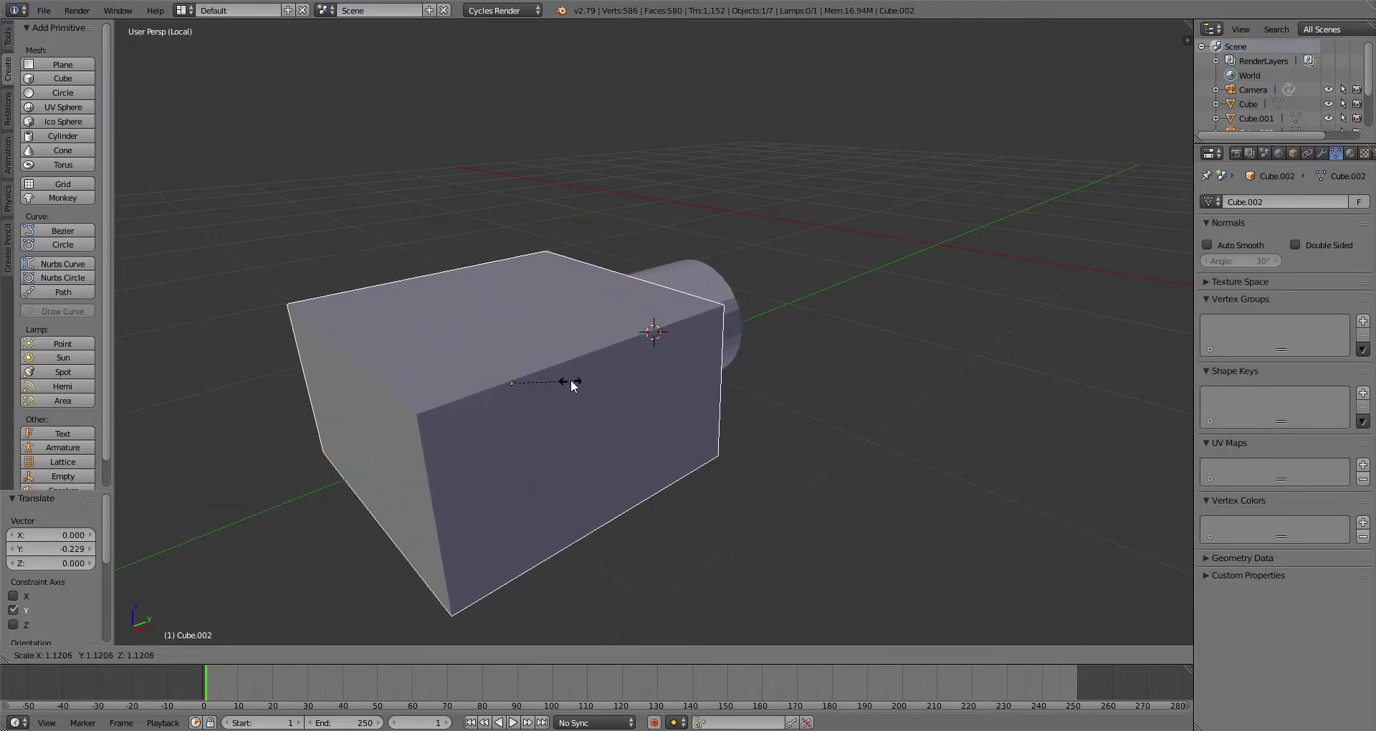
{"action": "left_click", "coordinate": [568, 381]}
{"action": "scroll", "coordinate": [620, 398], "scroll_direction": "down", "scroll_amount": 1}
{"action": "middle_click_drag", "start_coordinate": [621, 398], "coordinate": [441, 428]}
{"action": "key", "text": "KP_Divide"}
Step: Shorten the cylinder along Y to about 0.6 and move it about -0.11 along Y
{"action": "right_click", "coordinate": [441, 425]}
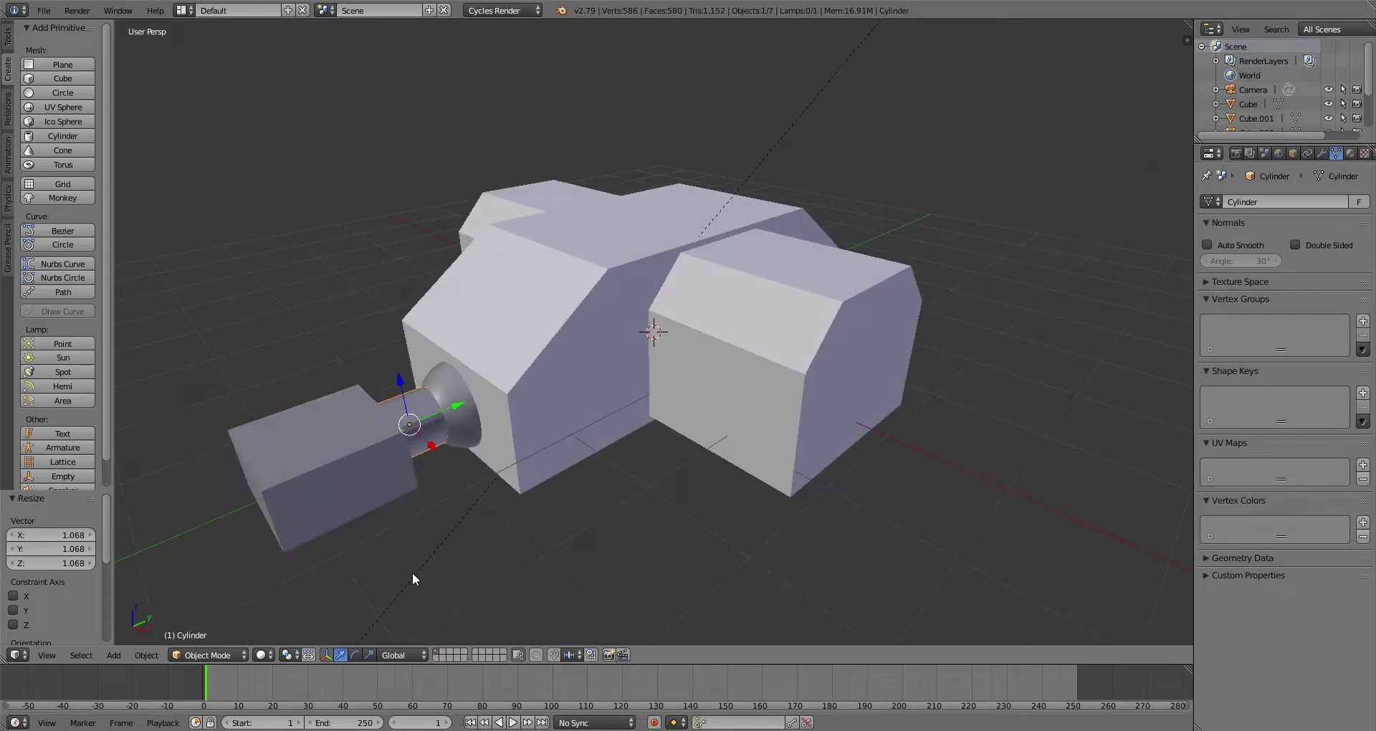
{"action": "key", "text": "s"}
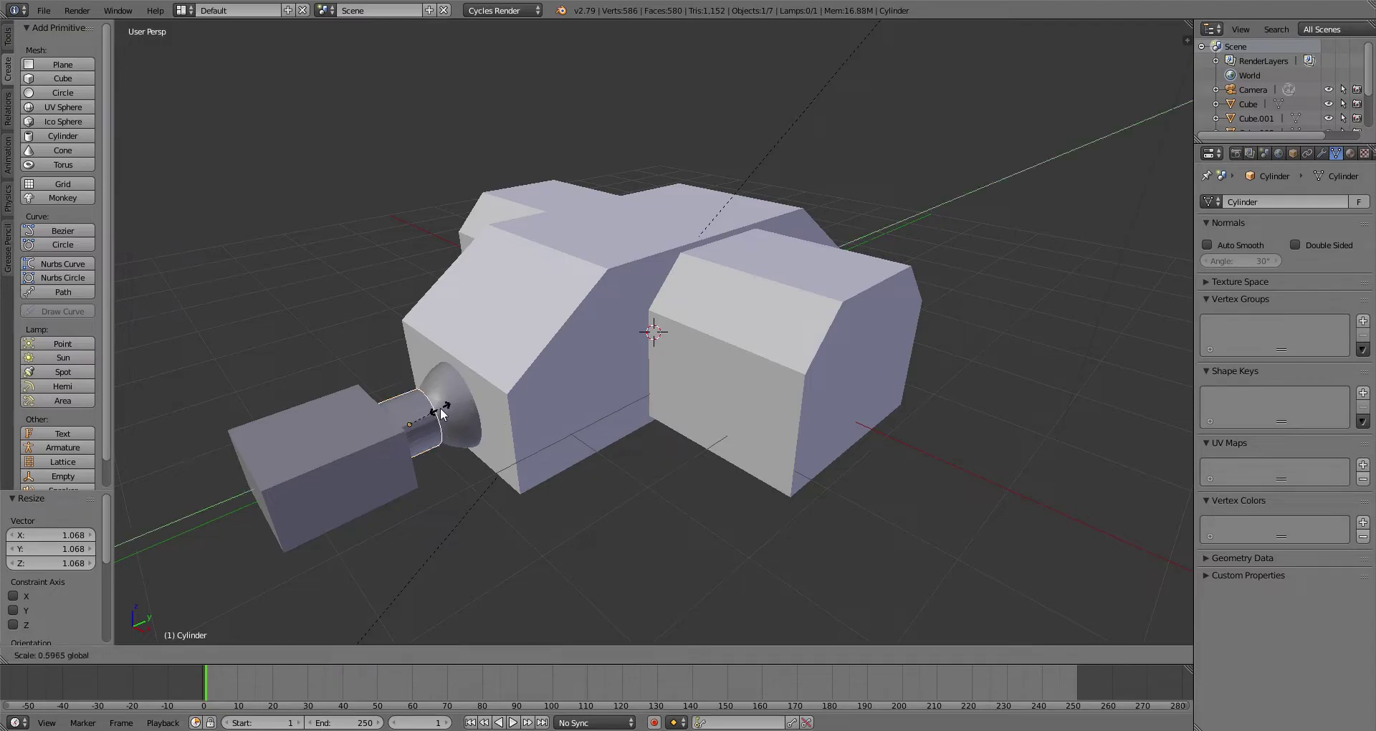
{"action": "left_click", "coordinate": [440, 408]}
{"action": "left_click", "coordinate": [341, 655]}
{"action": "left_click_drag", "start_coordinate": [459, 410], "coordinate": [443, 437]}
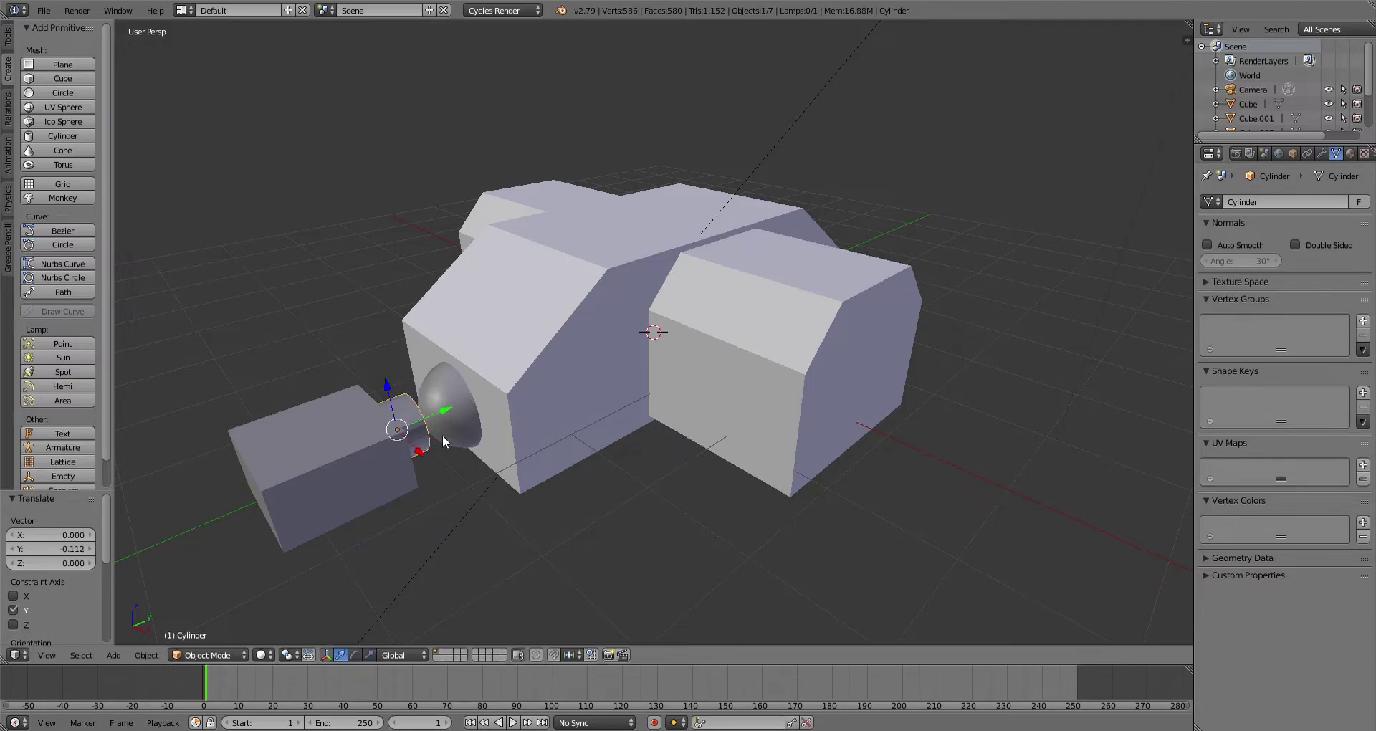
Step: Add the small front box to the cylinder selection and move both about 0.2 along Y toward the sphere
{"action": "middle_click_drag", "start_coordinate": [443, 437], "coordinate": [418, 366]}
{"action": "right_click", "coordinate": [316, 384], "text": "shift"}
{"action": "left_click_drag", "start_coordinate": [386, 361], "coordinate": [414, 359]}
Step: Examine the model from several sides and isolate the selected front box and cylinder in local view
{"action": "middle_click_drag", "start_coordinate": [415, 359], "coordinate": [859, 381]}
{"action": "middle_click_drag", "start_coordinate": [851, 444], "coordinate": [730, 454]}
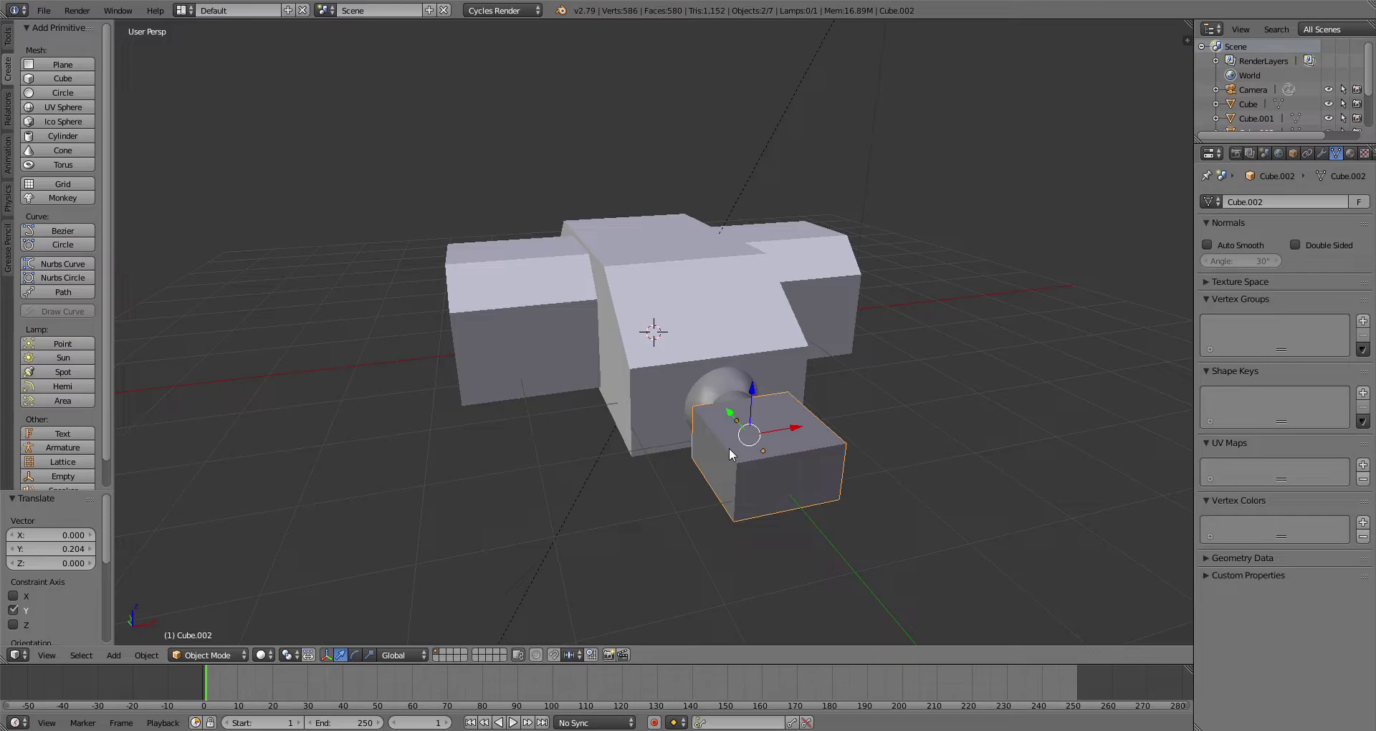
{"action": "mouse_move", "coordinate": [729, 448]}
{"action": "middle_mouse_down"}
{"action": "mouse_move", "coordinate": [786, 470]}
{"action": "mouse_move", "coordinate": [723, 446]}
{"action": "mouse_move", "coordinate": [747, 437]}
{"action": "middle_mouse_up"}
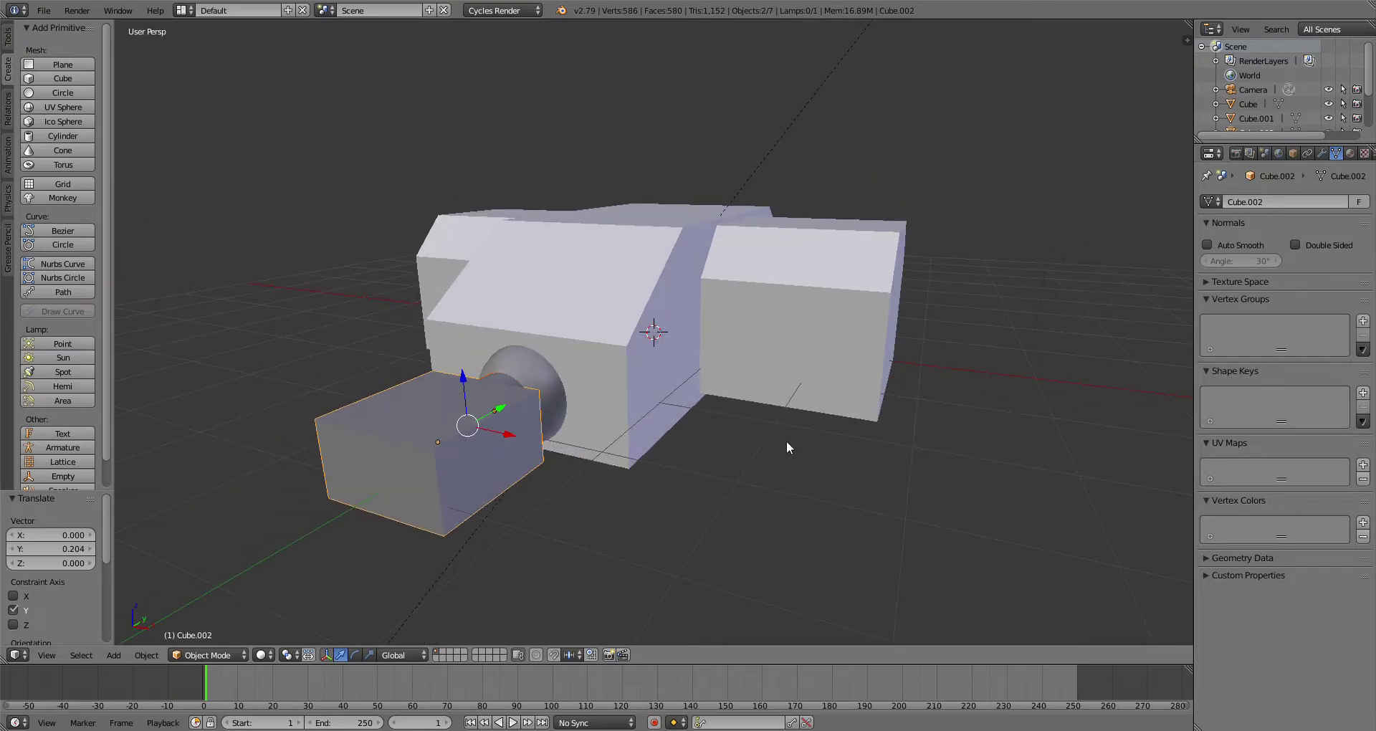
{"action": "middle_click_drag", "start_coordinate": [703, 369], "coordinate": [664, 398]}
{"action": "middle_click_drag", "start_coordinate": [500, 457], "coordinate": [553, 424]}
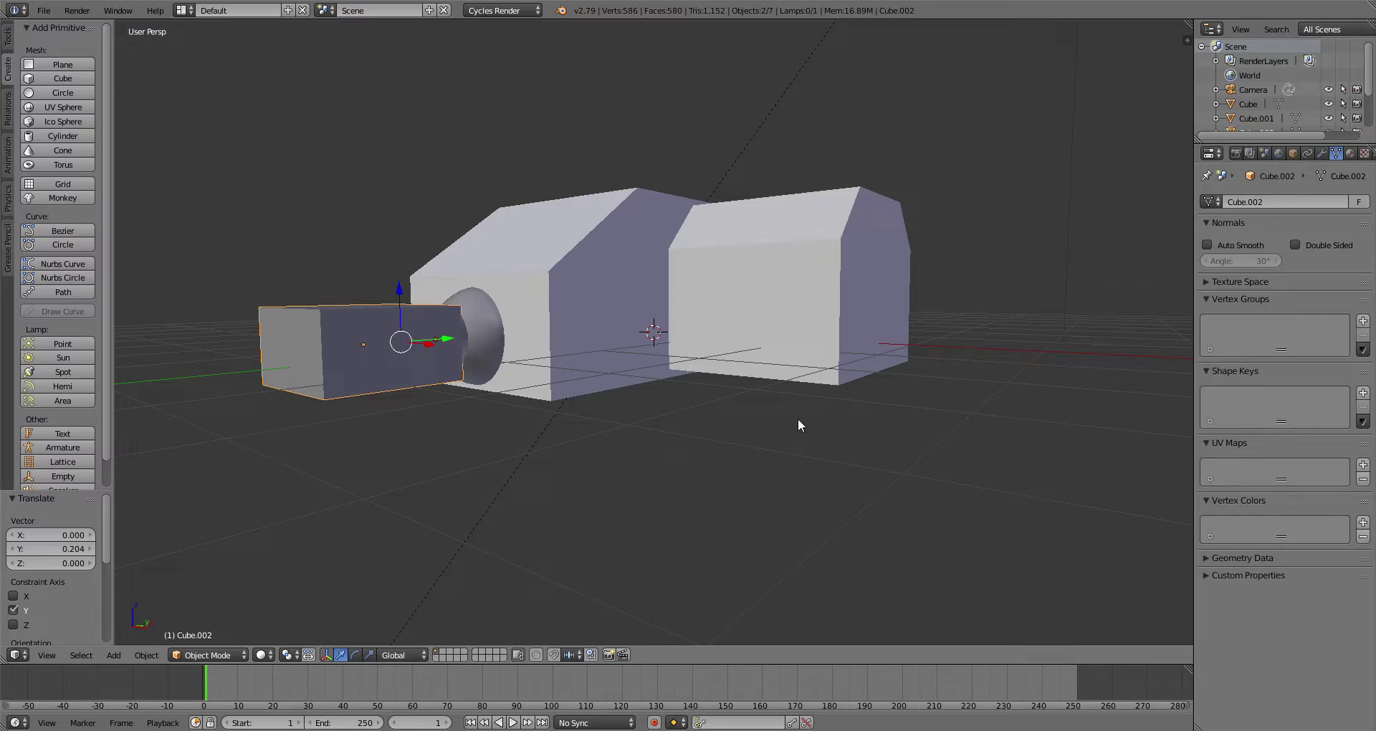
{"action": "middle_click_drag", "start_coordinate": [914, 441], "coordinate": [804, 483]}
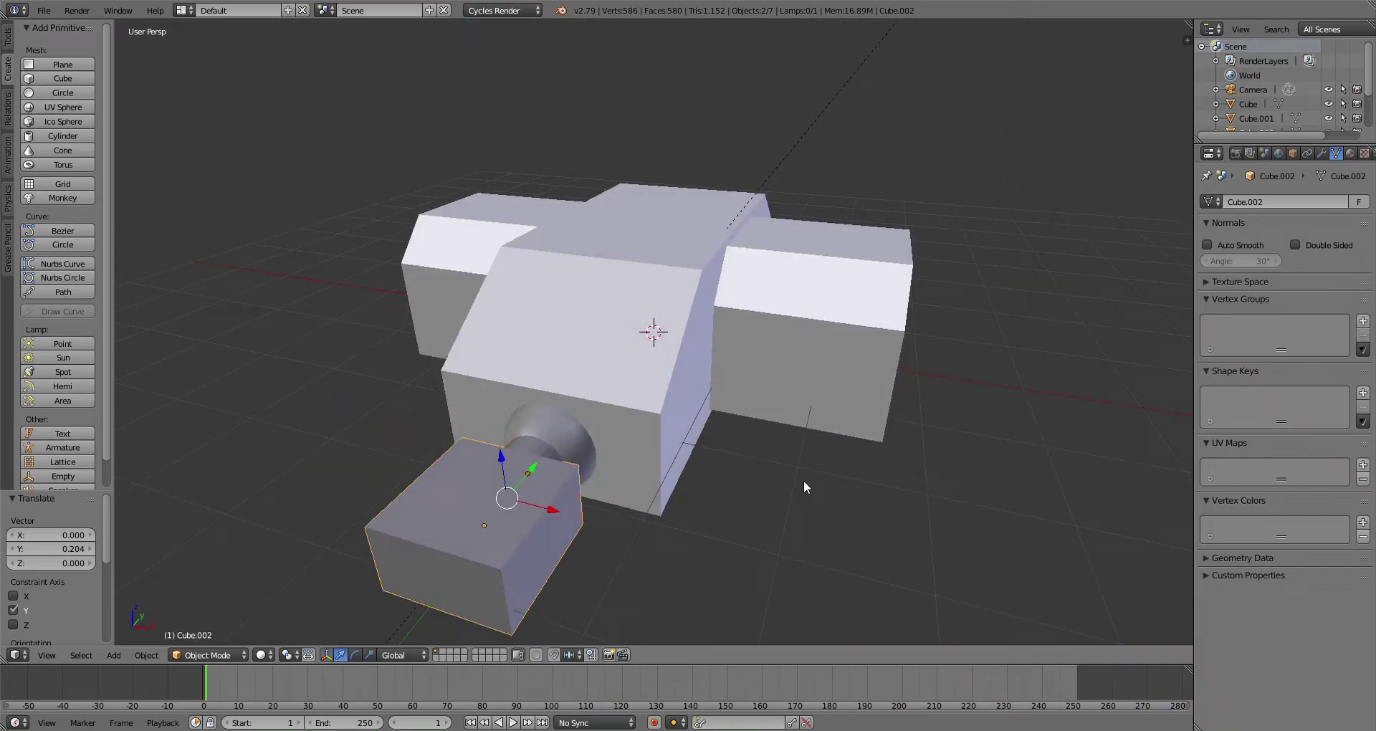
{"action": "middle_click_drag", "start_coordinate": [849, 369], "coordinate": [885, 379]}
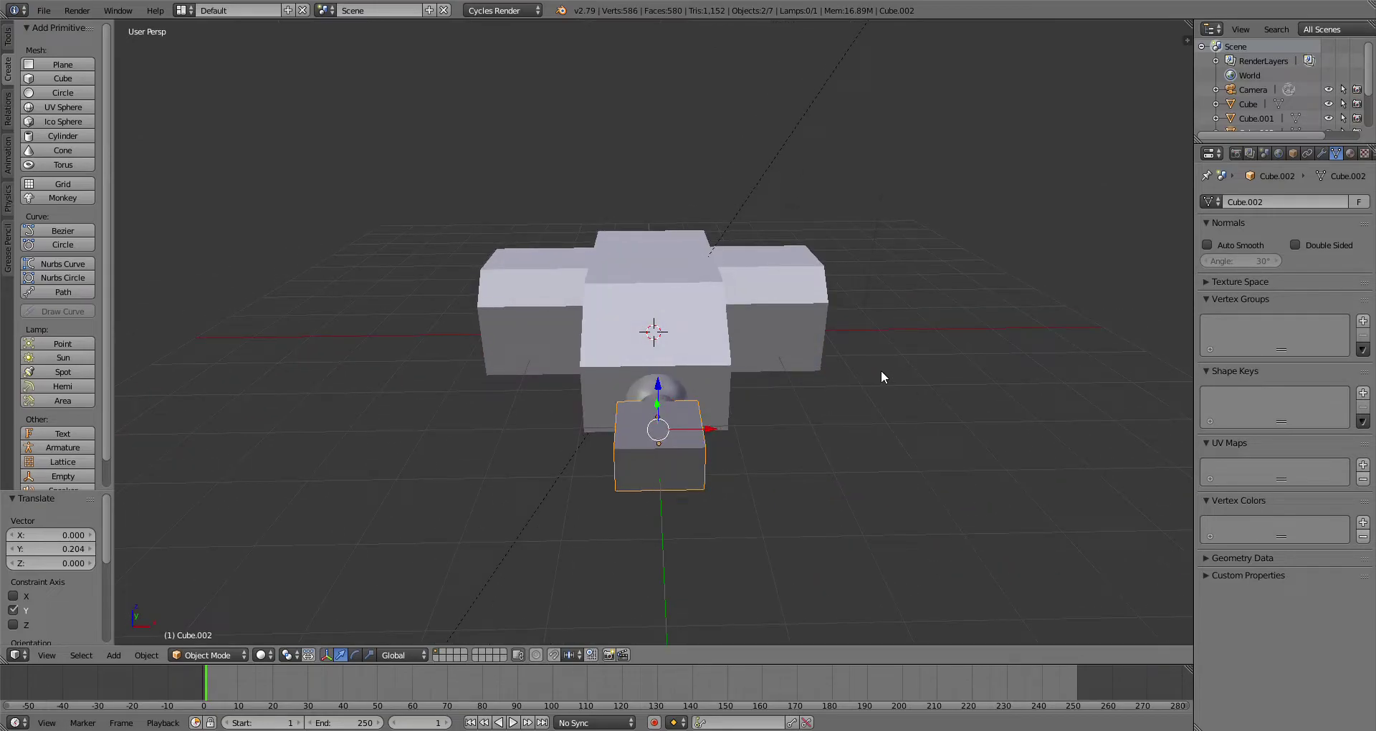
{"action": "middle_click_drag", "start_coordinate": [927, 338], "coordinate": [642, 364]}
{"action": "key", "text": "KP_Divide"}
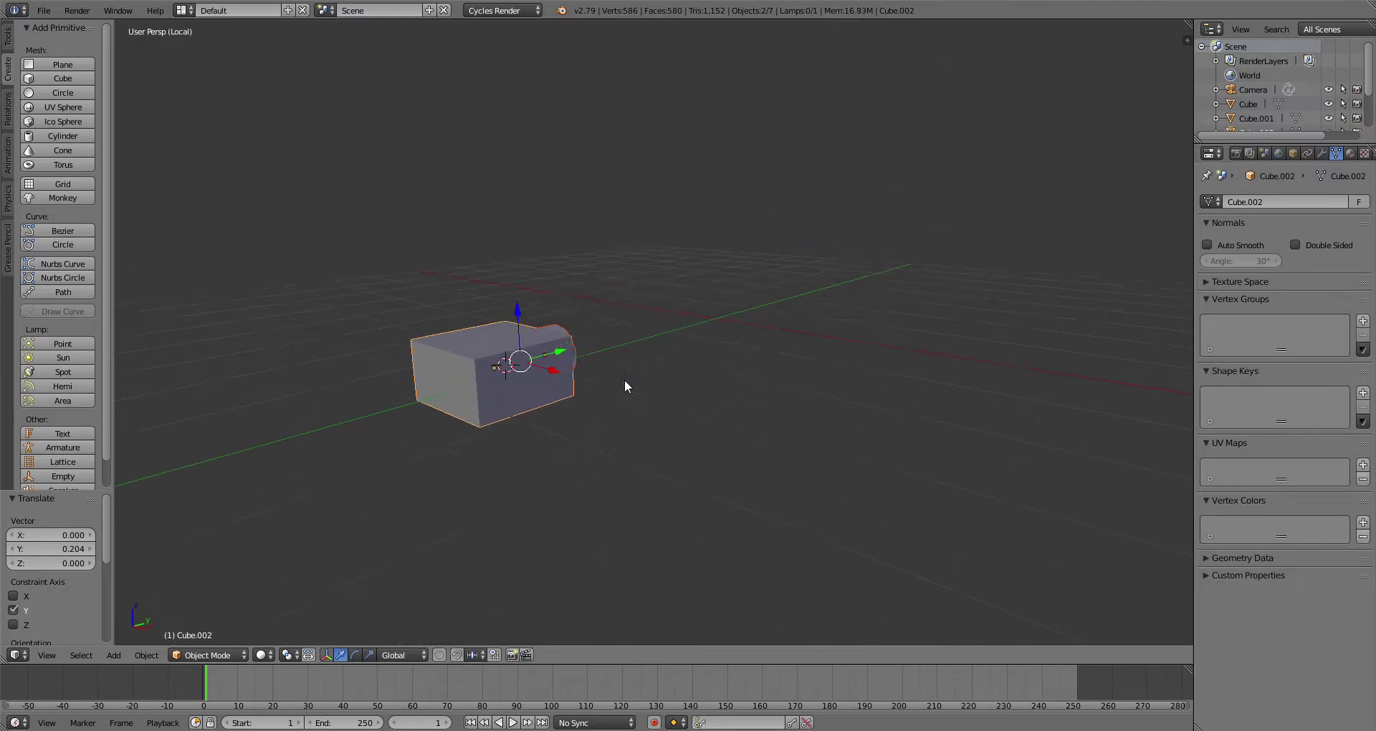
{"action": "left_click", "coordinate": [8, 36]}
{"action": "left_click", "coordinate": [58, 139]}
{"action": "key", "text": "s"}
{"action": "left_click", "coordinate": [712, 320]}
{"action": "key", "text": "g"}
{"action": "key", "text": "y"}
{"action": "left_click", "coordinate": [419, 431]}
{"action": "left_click", "coordinate": [371, 654]}
{"action": "left_click_drag", "start_coordinate": [470, 391], "coordinate": [416, 406]}
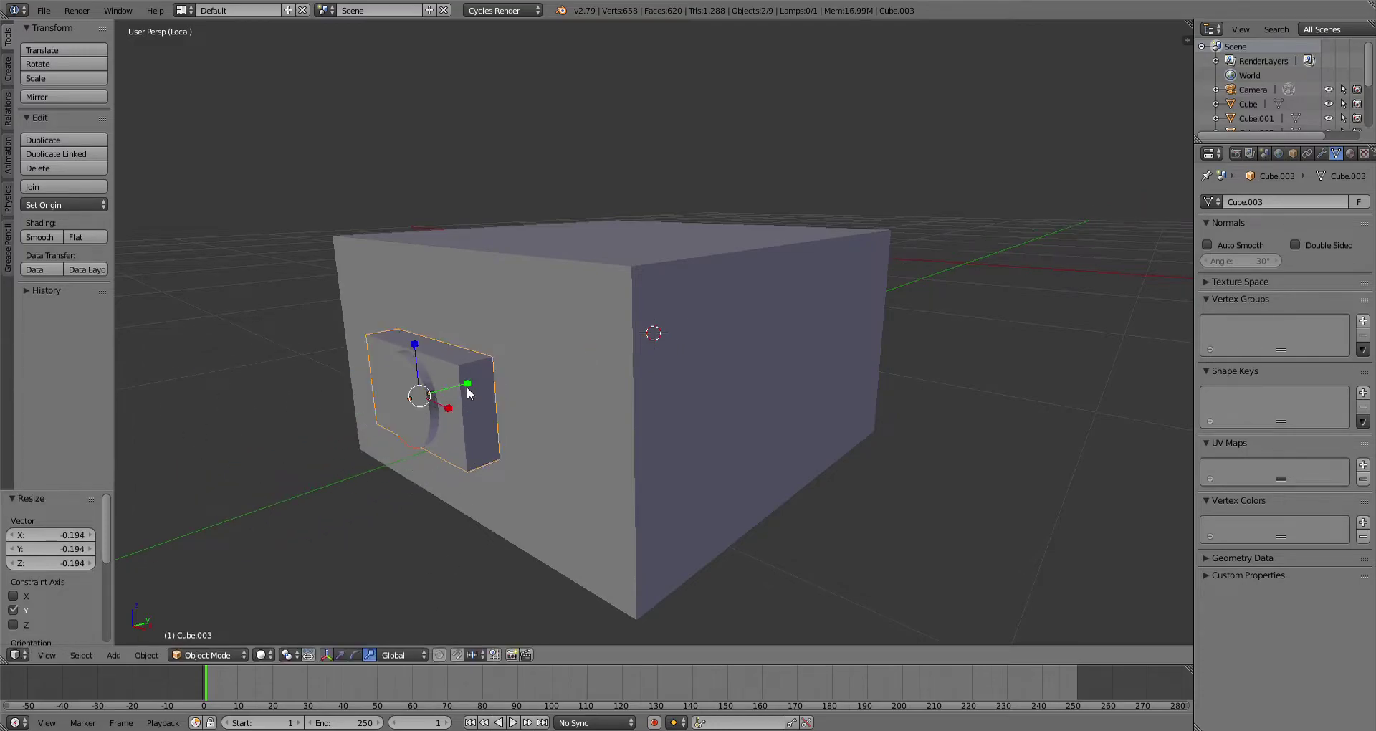
{"action": "key", "text": "x"}
{"action": "left_click", "coordinate": [617, 492]}
Step: Duplicate only the front box in place and scale the copy along Y to about -0.21
{"action": "right_click", "coordinate": [527, 351]}
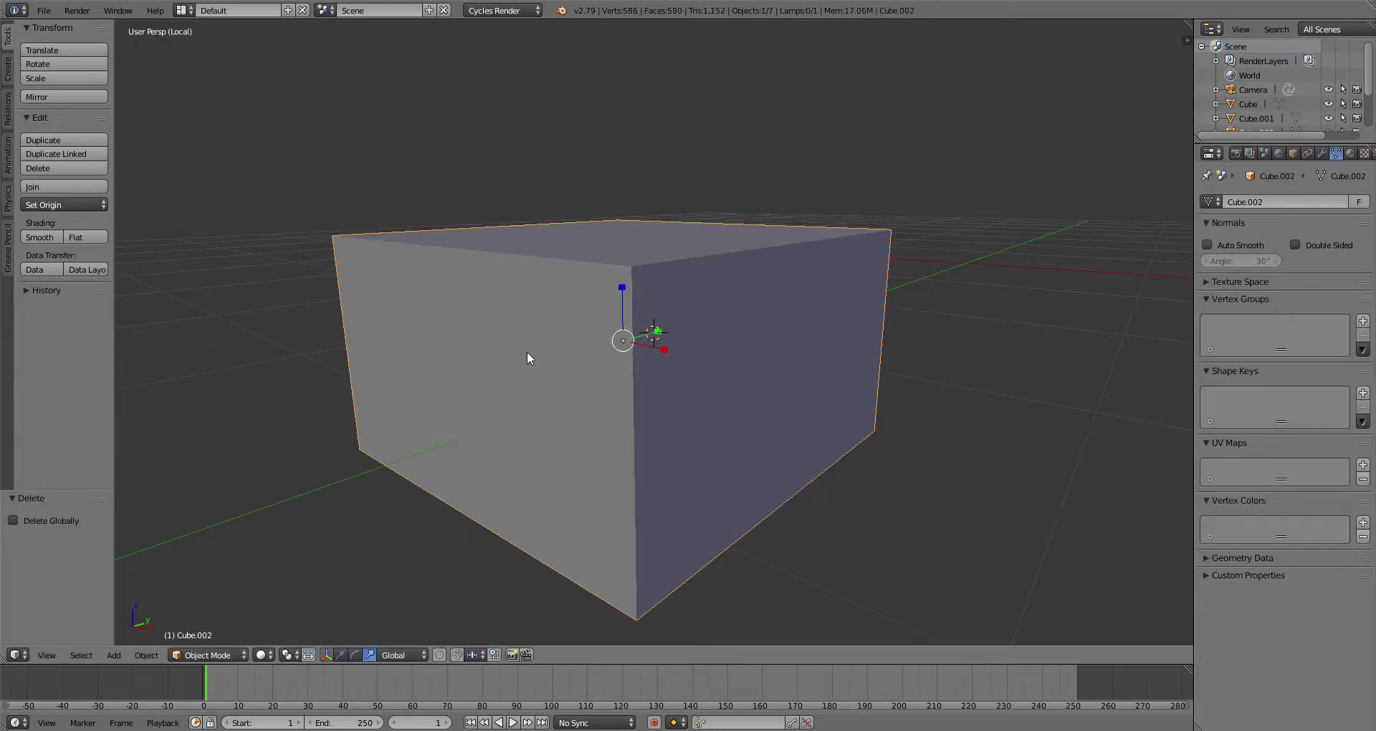
{"action": "left_click", "coordinate": [51, 139]}
{"action": "right_click", "coordinate": [578, 387]}
{"action": "left_click_drag", "start_coordinate": [655, 329], "coordinate": [549, 474]}
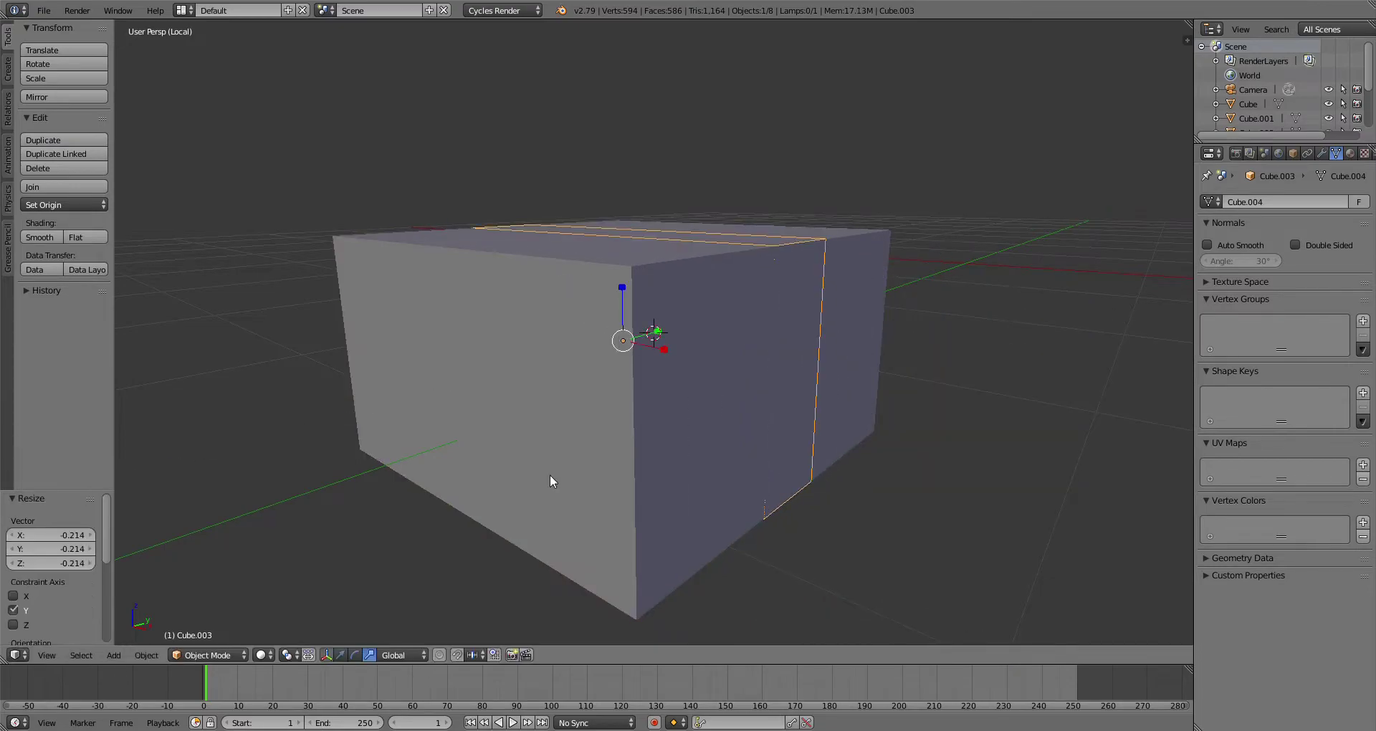
Step: Move the thin copy about -0.69 along Y in front of the box and scale it to about half size
{"action": "left_click", "coordinate": [342, 656]}
{"action": "left_click_drag", "start_coordinate": [669, 334], "coordinate": [403, 423]}
{"action": "key", "text": "s"}
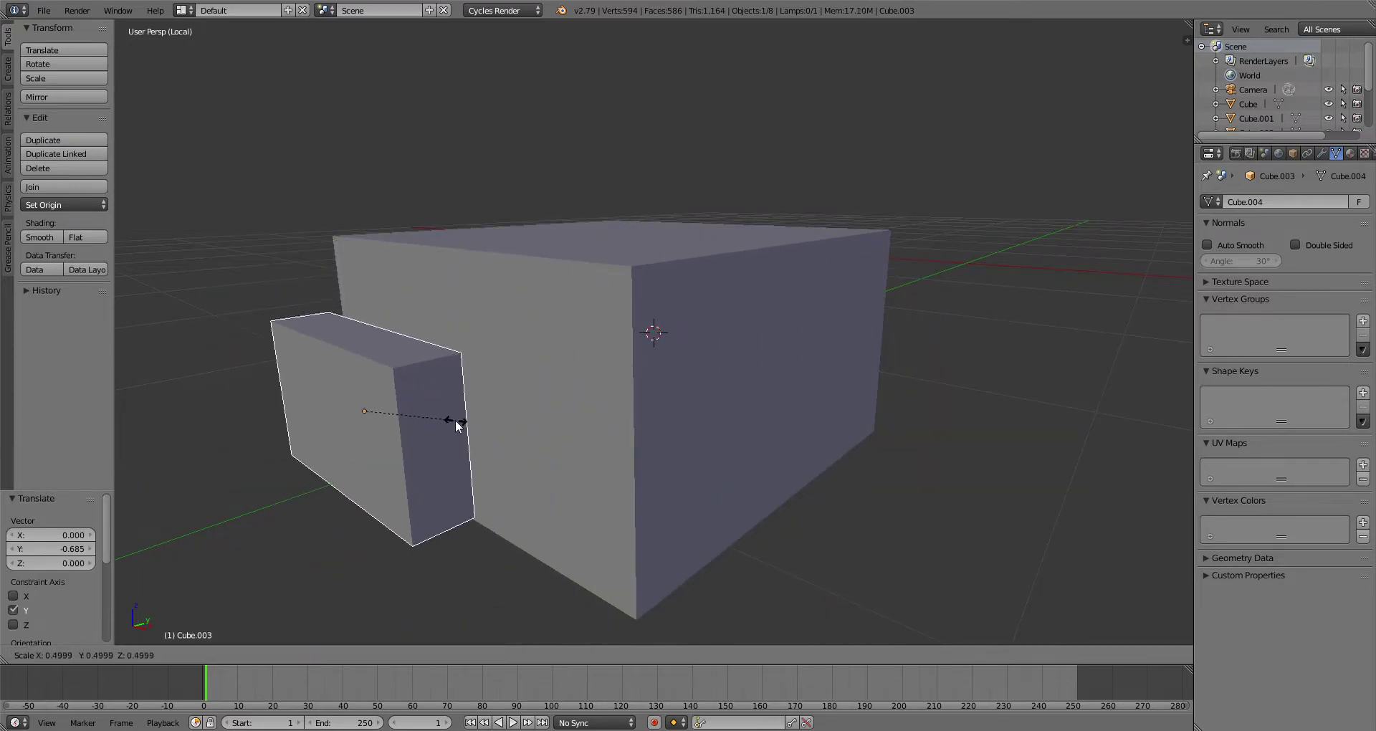
{"action": "left_click", "coordinate": [446, 422]}
Step: In Edit Mode, move the plate's upper side edge along X to form a triangular wedge, and return to Object Mode
{"action": "left_click", "coordinate": [228, 655]}
{"action": "left_click", "coordinate": [211, 613]}
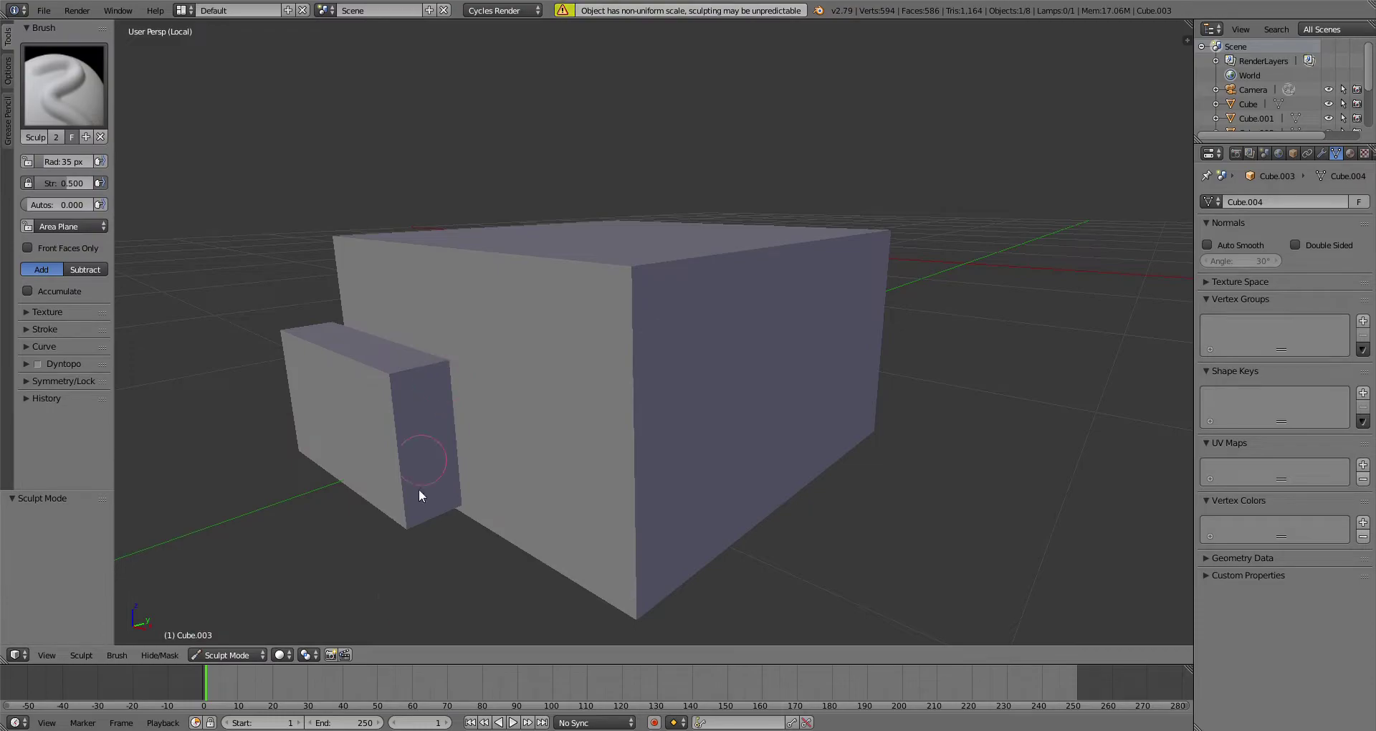
{"action": "left_click", "coordinate": [209, 654]}
{"action": "left_click", "coordinate": [215, 623]}
{"action": "right_click", "coordinate": [432, 366]}
{"action": "middle_click_drag", "start_coordinate": [456, 400], "coordinate": [740, 387]}
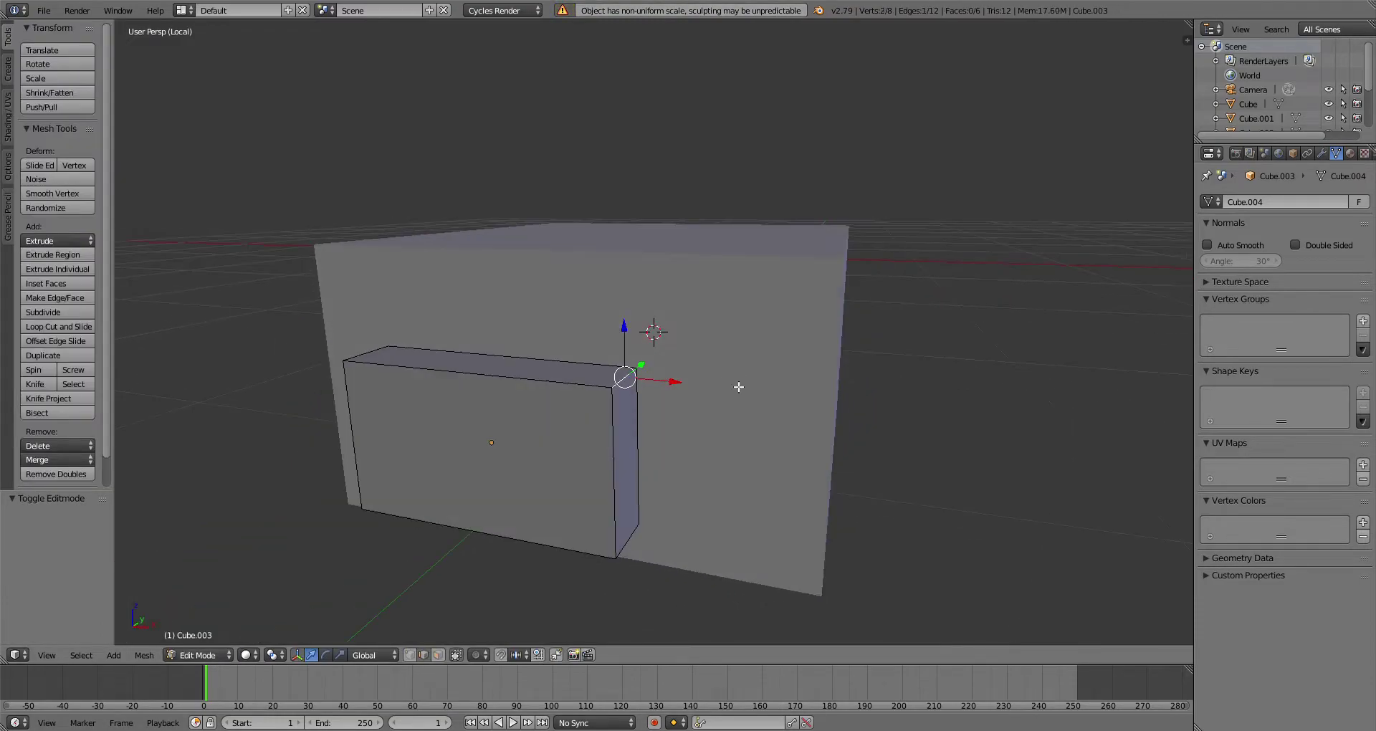
{"action": "key", "text": "g"}
{"action": "key", "text": "x"}
{"action": "left_click", "coordinate": [424, 352]}
{"action": "left_click", "coordinate": [219, 655]}
{"action": "left_click", "coordinate": [218, 638]}
Step: Thin the triangular wedge along Y and, in right view, move it along Y against the box's front face
{"action": "left_click_drag", "start_coordinate": [520, 424], "coordinate": [496, 441]}
{"action": "left_click", "coordinate": [341, 655]}
{"action": "key", "text": "KP_3"}
{"action": "left_click_drag", "start_coordinate": [398, 331], "coordinate": [482, 331]}
Step: In front view, shift the wedge along X and Z into the upper corner of the box's front face
{"action": "key", "text": "KP_1"}
{"action": "left_click_drag", "start_coordinate": [702, 332], "coordinate": [609, 332]}
{"action": "mouse_move", "coordinate": [558, 281]}
{"action": "left_mouse_down"}
{"action": "mouse_move", "coordinate": [565, 225]}
{"action": "mouse_move", "coordinate": [566, 256]}
{"action": "left_mouse_up"}
{"action": "scroll", "coordinate": [582, 265], "scroll_direction": "up", "scroll_amount": 2}
{"action": "left_click_drag", "start_coordinate": [511, 204], "coordinate": [514, 204]}
Step: In right view, fine-tune the wedge's Y position against the front face and check its fit from several angles
{"action": "key", "text": "KP_3"}
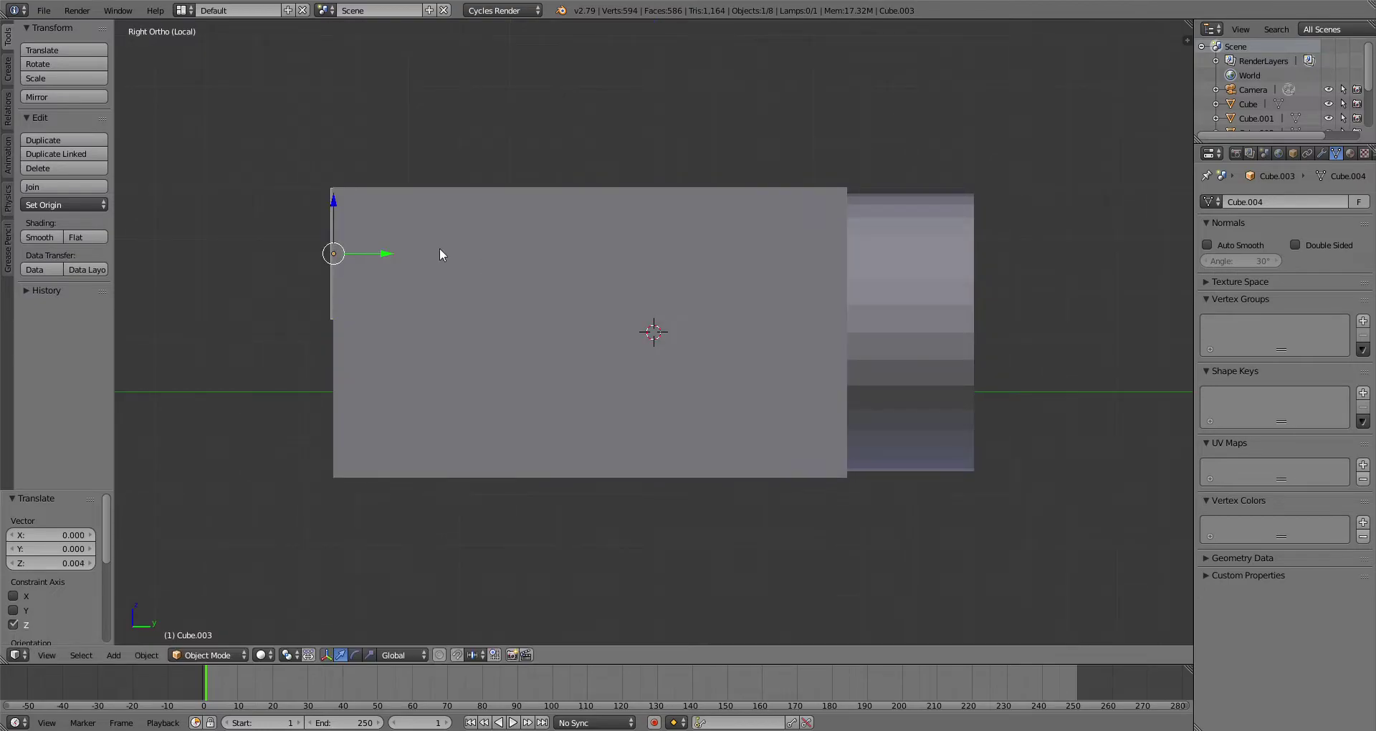
{"action": "left_click_drag", "start_coordinate": [385, 254], "coordinate": [384, 255]}
{"action": "middle_click_drag", "start_coordinate": [461, 315], "coordinate": [687, 329]}
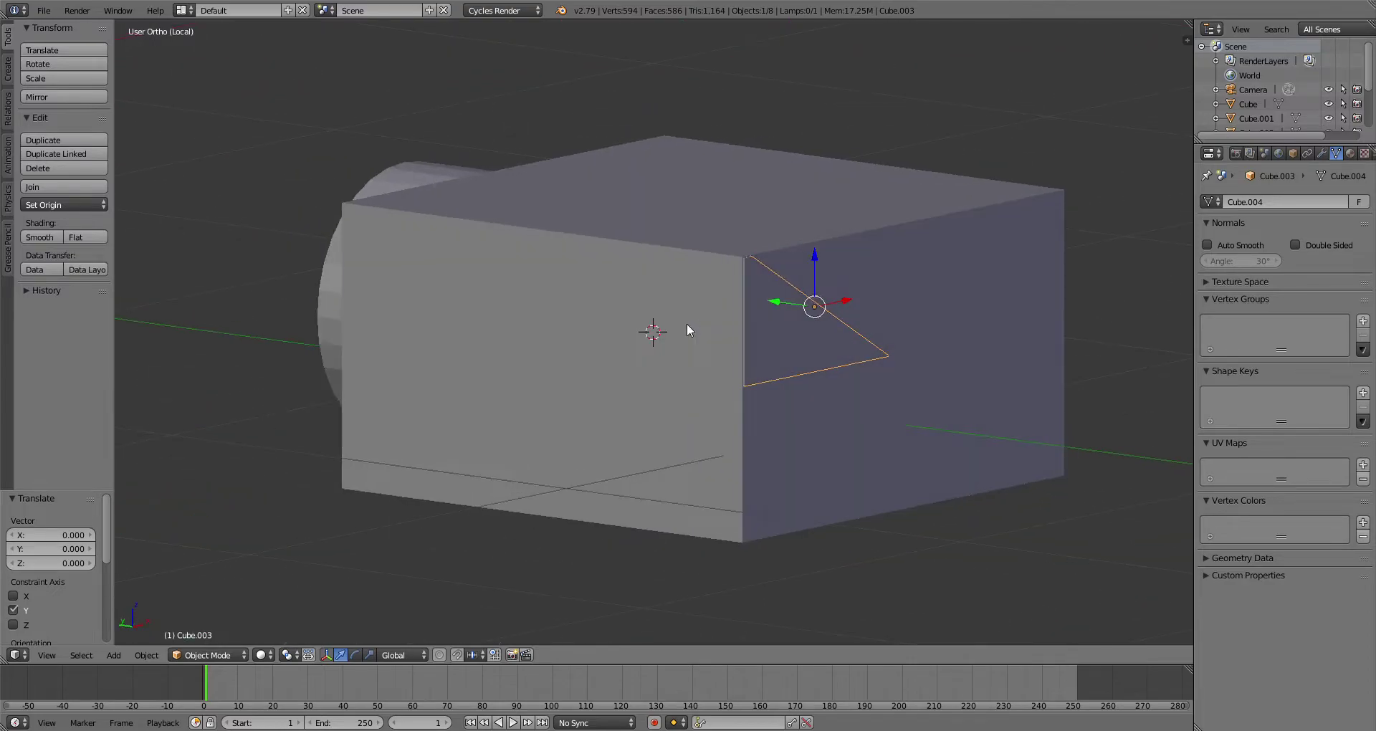
{"action": "scroll", "coordinate": [688, 325], "scroll_direction": "up", "scroll_amount": 1}
{"action": "middle_click_drag", "start_coordinate": [681, 324], "coordinate": [527, 326]}
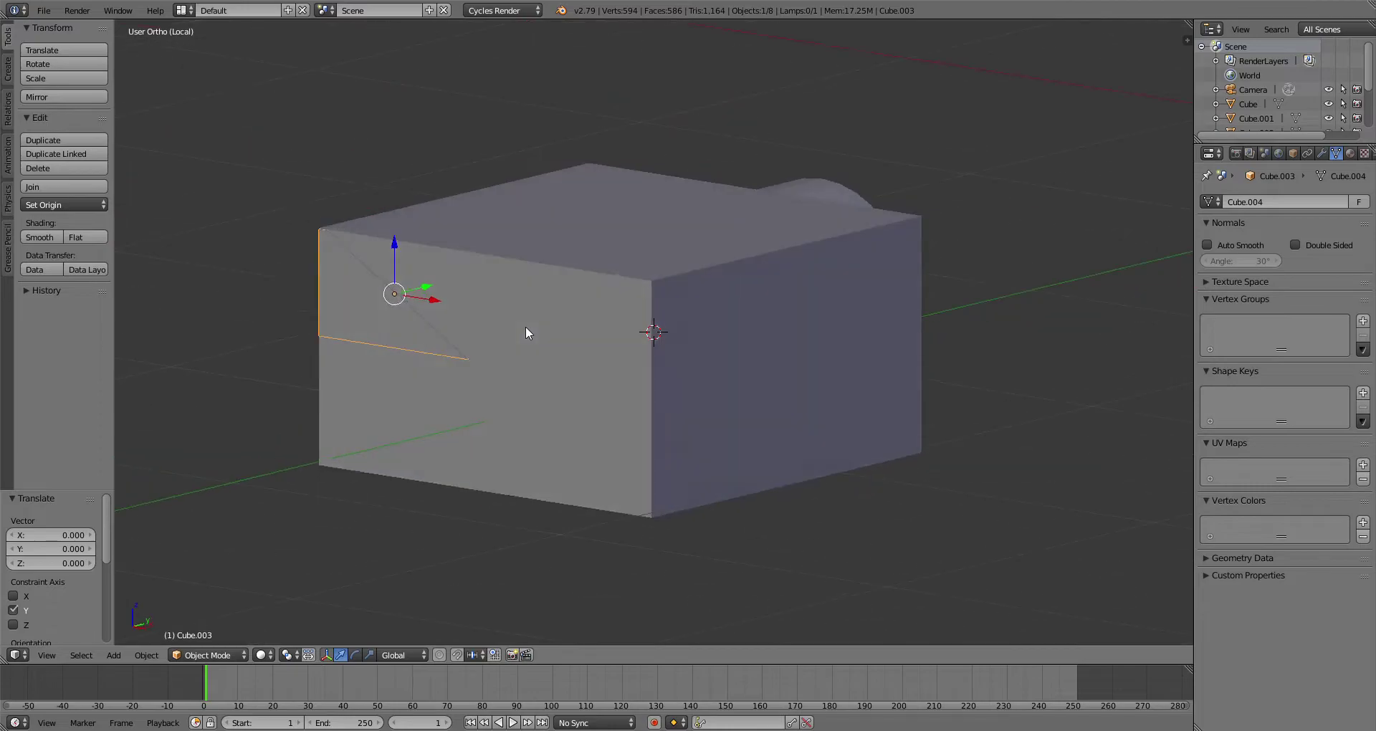
Step: Duplicate the triangular wedge on the box's front face and move the copy -0.4 along X
{"action": "middle_click_drag", "start_coordinate": [255, 204], "coordinate": [458, 279]}
{"action": "scroll", "coordinate": [463, 280], "scroll_direction": "up", "scroll_amount": 2}
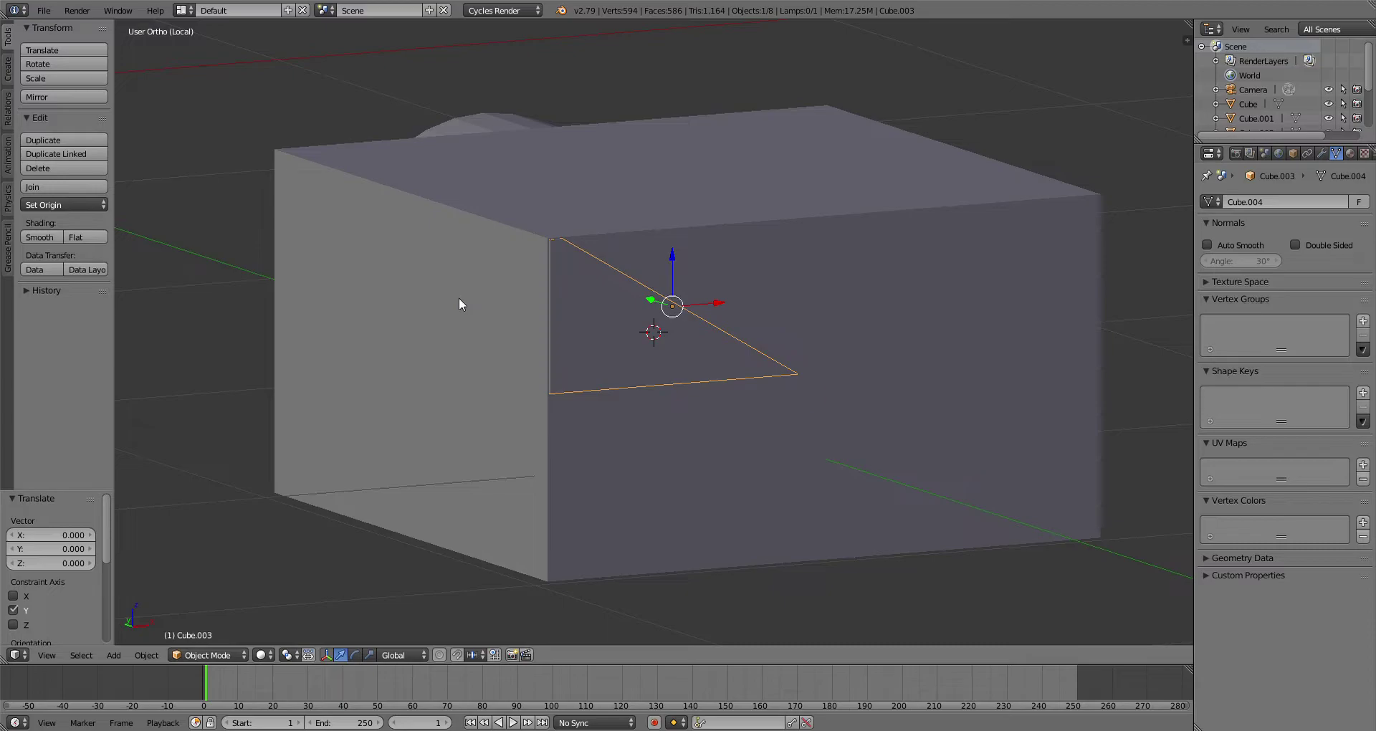
{"action": "middle_click_drag", "start_coordinate": [435, 311], "coordinate": [512, 370]}
{"action": "scroll", "coordinate": [408, 290], "scroll_direction": "down", "scroll_amount": 2}
{"action": "left_click", "coordinate": [64, 141]}
{"action": "right_click", "coordinate": [383, 575]}
{"action": "left_click_drag", "start_coordinate": [717, 330], "coordinate": [564, 349]}
{"action": "right_click", "coordinate": [643, 362]}
{"action": "left_click_drag", "start_coordinate": [705, 332], "coordinate": [448, 368]}
{"action": "right_click", "coordinate": [448, 367]}
{"action": "right_click", "coordinate": [431, 376]}
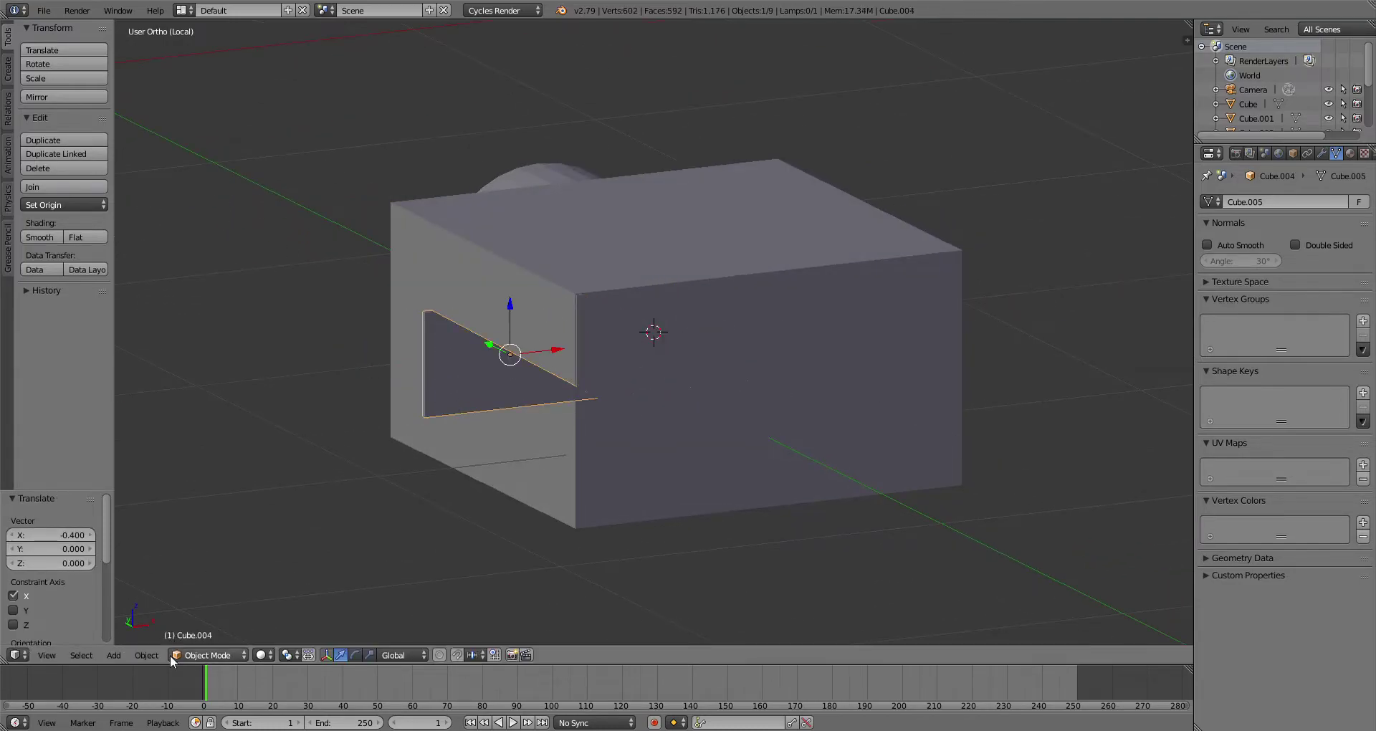
Step: Mirror the wedge copy along global X and move it 0.956 along X to the opposite upper corner of the front face
{"action": "left_click", "coordinate": [146, 655]}
{"action": "mouse_move", "coordinate": [215, 571]}
{"action": "left_click", "coordinate": [337, 594]}
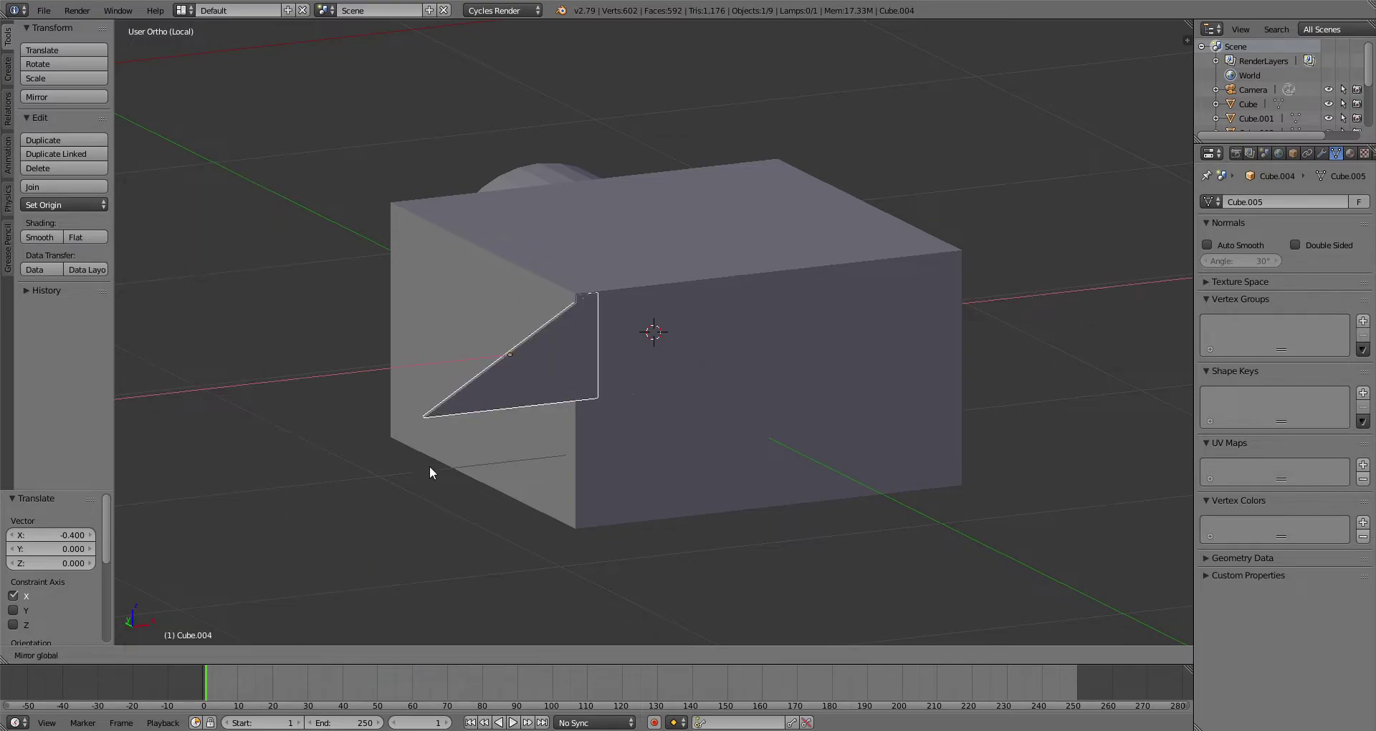
{"action": "left_click", "coordinate": [546, 353]}
{"action": "key", "text": "g"}
{"action": "key", "text": "x"}
{"action": "left_click", "coordinate": [922, 368]}
Step: Leave local view with both wedges selected, preview the model in Rendered shading, and switch the viewport to Material shading
{"action": "middle_click_drag", "start_coordinate": [922, 367], "coordinate": [561, 296]}
{"action": "scroll", "coordinate": [561, 296], "scroll_direction": "down", "scroll_amount": 4}
{"action": "key", "text": "KP_5"}
{"action": "middle_click_drag", "start_coordinate": [559, 352], "coordinate": [525, 433]}
{"action": "right_click", "coordinate": [698, 250]}
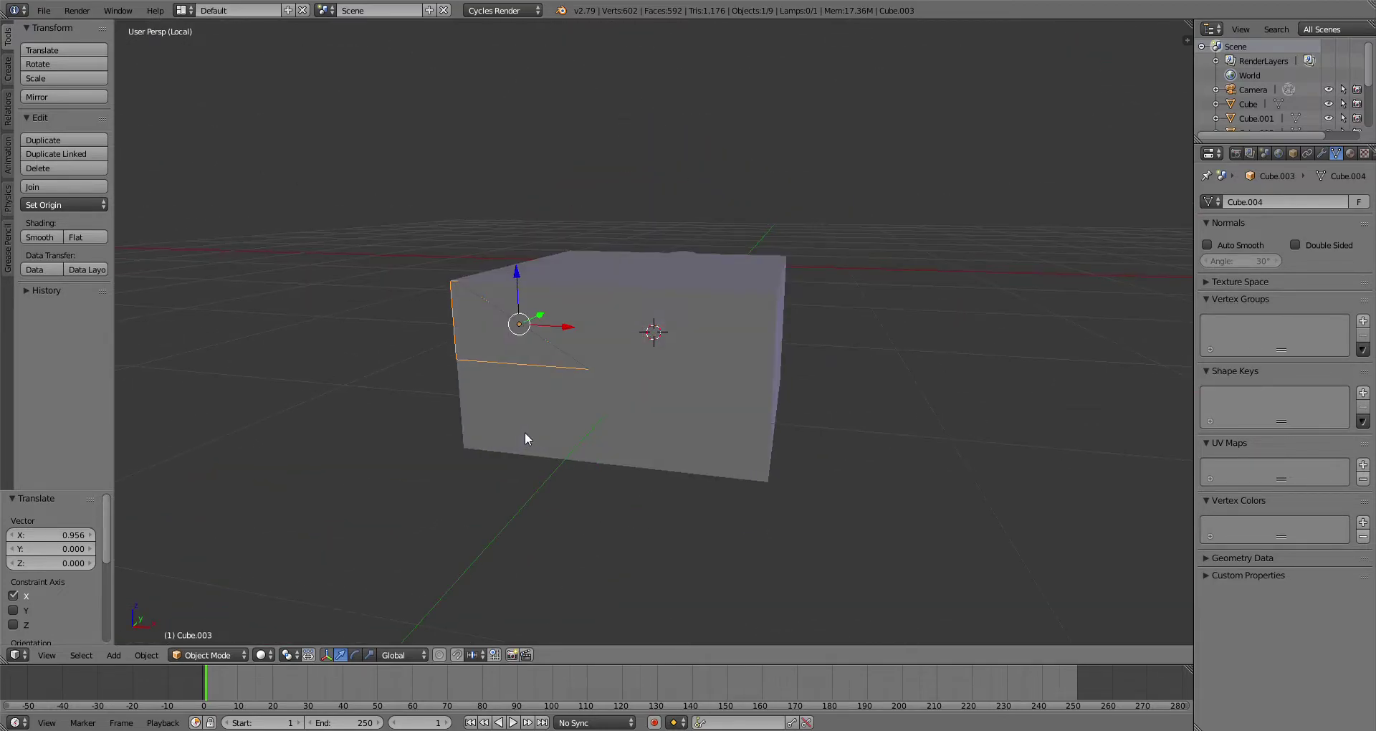
{"action": "key", "text": "KP_Divide"}
{"action": "scroll", "coordinate": [605, 449], "scroll_direction": "up", "scroll_amount": 2}
{"action": "right_click", "coordinate": [382, 429], "text": "shift"}
{"action": "mouse_move", "coordinate": [408, 433]}
{"action": "middle_mouse_down"}
{"action": "mouse_move", "coordinate": [492, 439]}
{"action": "mouse_move", "coordinate": [489, 519]}
{"action": "mouse_move", "coordinate": [700, 411]}
{"action": "mouse_move", "coordinate": [609, 430]}
{"action": "mouse_move", "coordinate": [473, 545]}
{"action": "middle_mouse_up"}
{"action": "left_click", "coordinate": [262, 654]}
{"action": "left_click", "coordinate": [290, 559]}
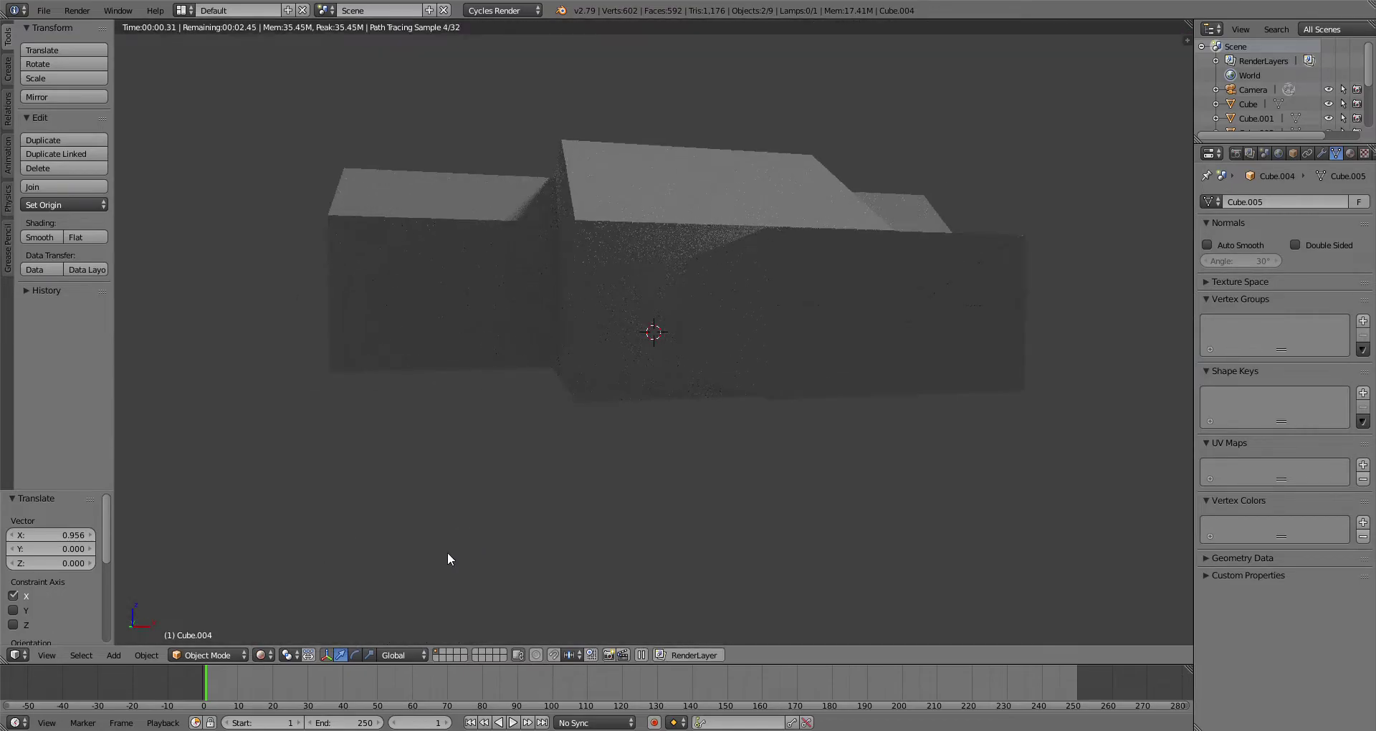
{"action": "left_click", "coordinate": [267, 656]}
{"action": "left_click", "coordinate": [290, 576]}
Step: Select the main body and inspect the whole model from the front and from underneath
{"action": "scroll", "coordinate": [652, 344], "scroll_direction": "down", "scroll_amount": 2}
{"action": "mouse_move", "coordinate": [653, 343]}
{"action": "middle_mouse_down"}
{"action": "mouse_move", "coordinate": [624, 399]}
{"action": "mouse_move", "coordinate": [521, 460]}
{"action": "mouse_move", "coordinate": [529, 378]}
{"action": "middle_mouse_up"}
{"action": "right_click", "coordinate": [533, 420]}
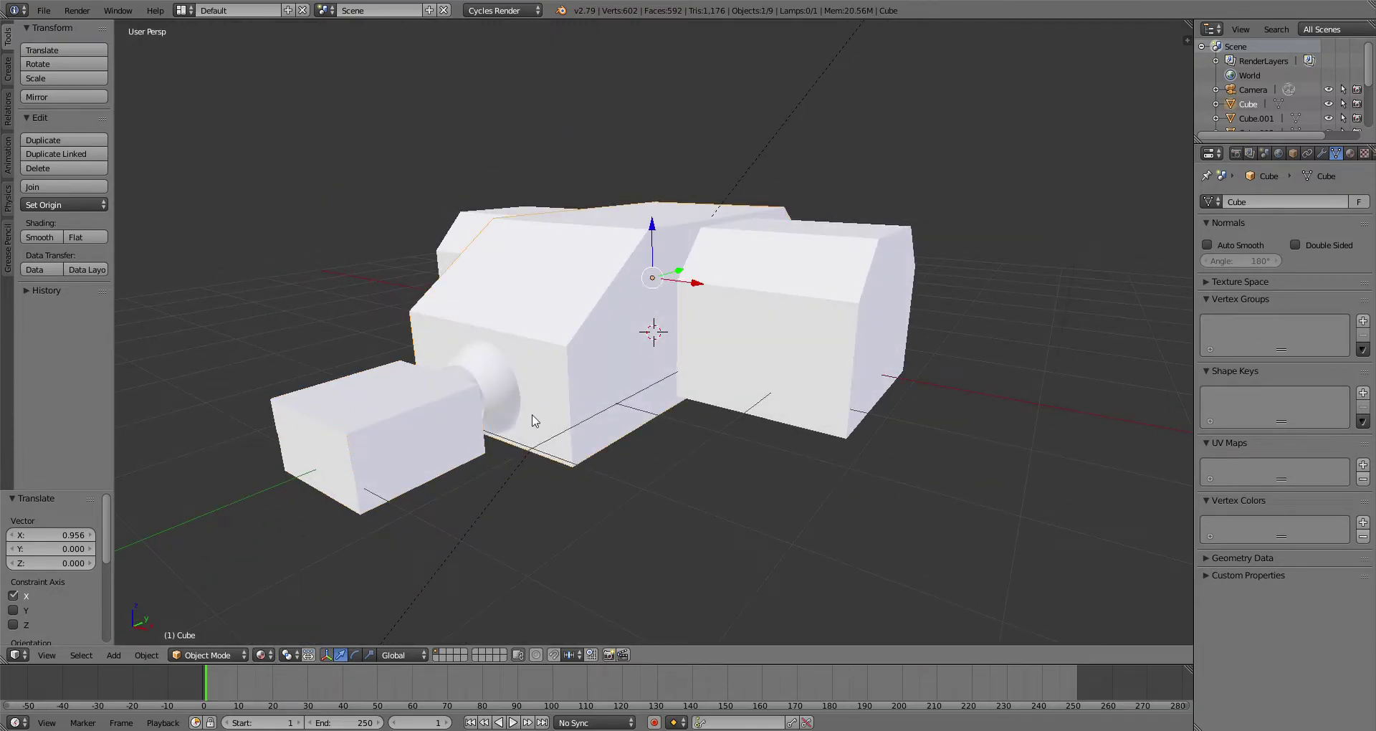
{"action": "middle_click_drag", "start_coordinate": [540, 424], "coordinate": [653, 441]}
{"action": "scroll", "coordinate": [674, 405], "scroll_direction": "up", "scroll_amount": 4}
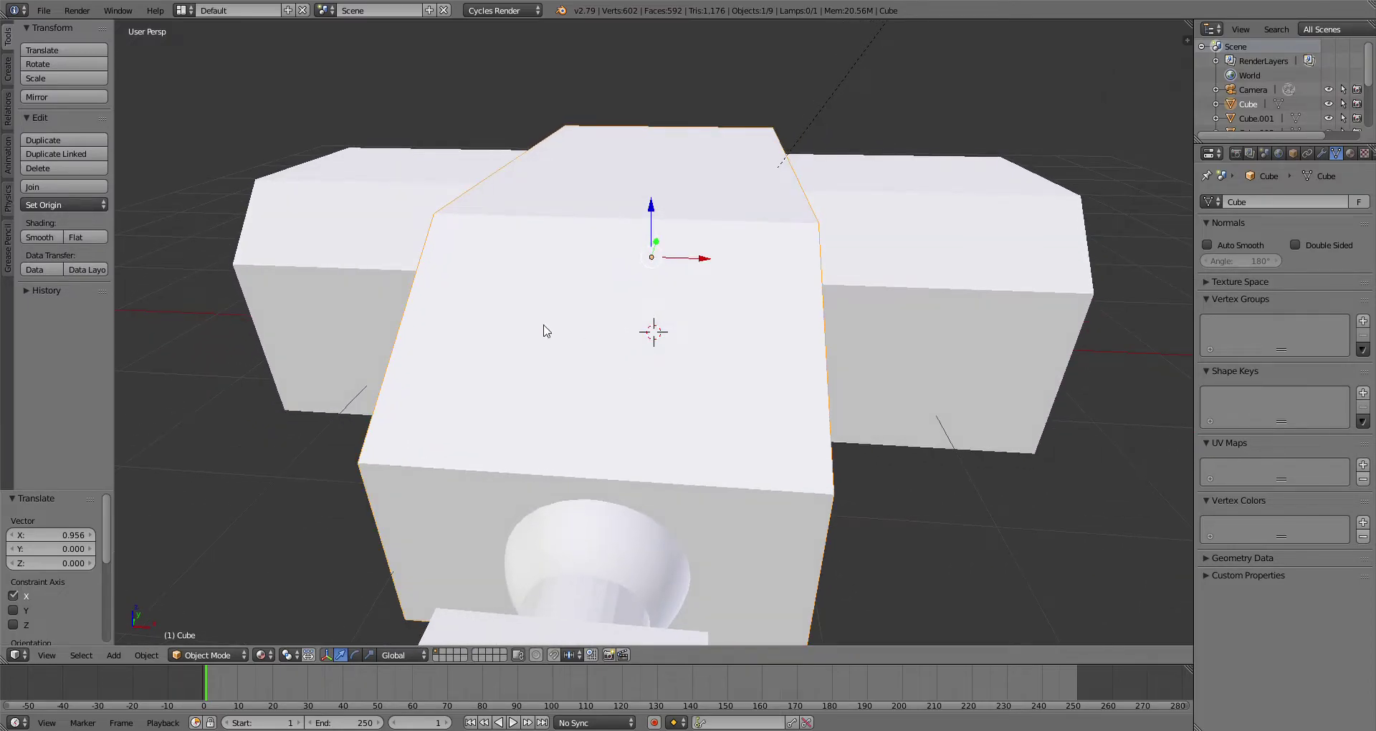
{"action": "scroll", "coordinate": [588, 412], "scroll_direction": "down", "scroll_amount": 5}
{"action": "middle_click_drag", "start_coordinate": [588, 412], "coordinate": [646, 317]}
{"action": "left_click", "coordinate": [667, 358]}
{"action": "left_click", "coordinate": [647, 335]}
{"action": "left_click", "coordinate": [654, 377]}
{"action": "middle_click_drag", "start_coordinate": [663, 391], "coordinate": [563, 424]}
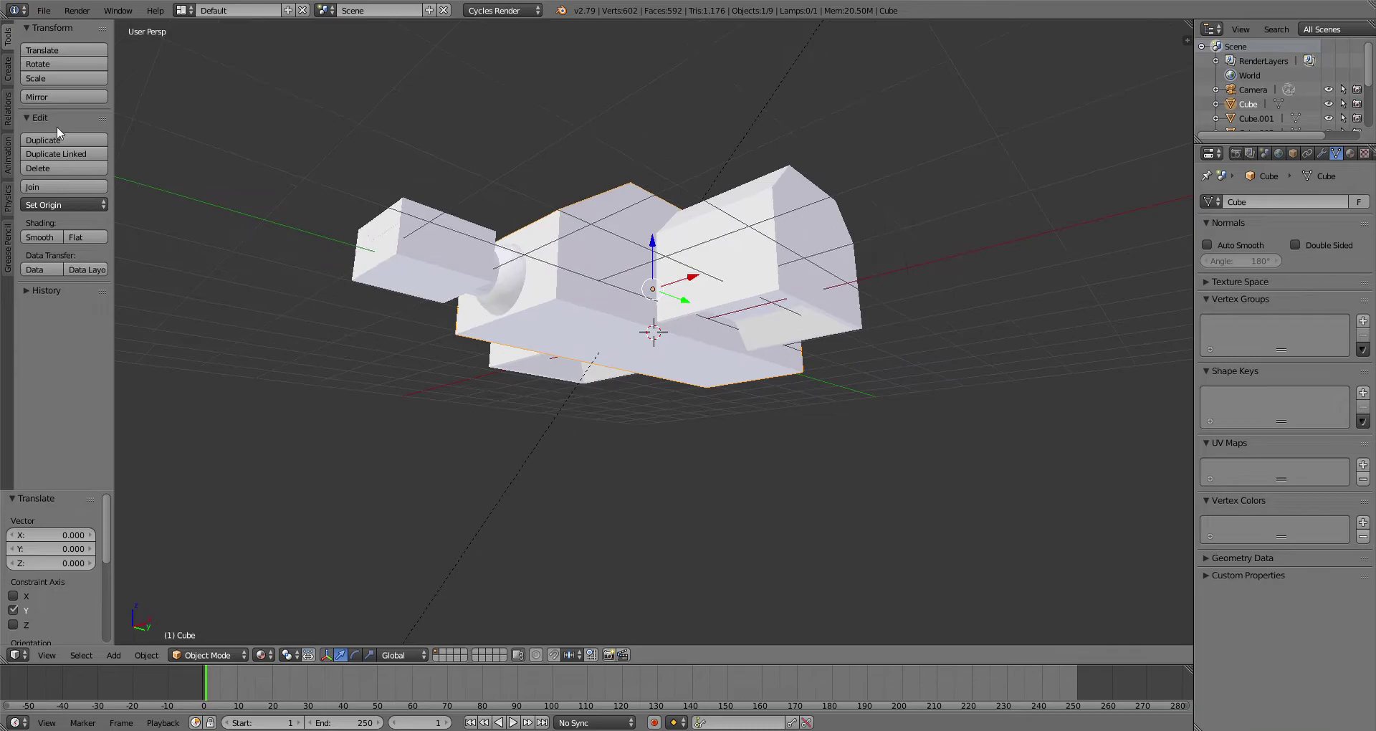
Step: Add a cube beneath the main body, scale it down slightly and move it -0.526 along Z
{"action": "left_click", "coordinate": [9, 78]}
{"action": "left_click", "coordinate": [55, 81]}
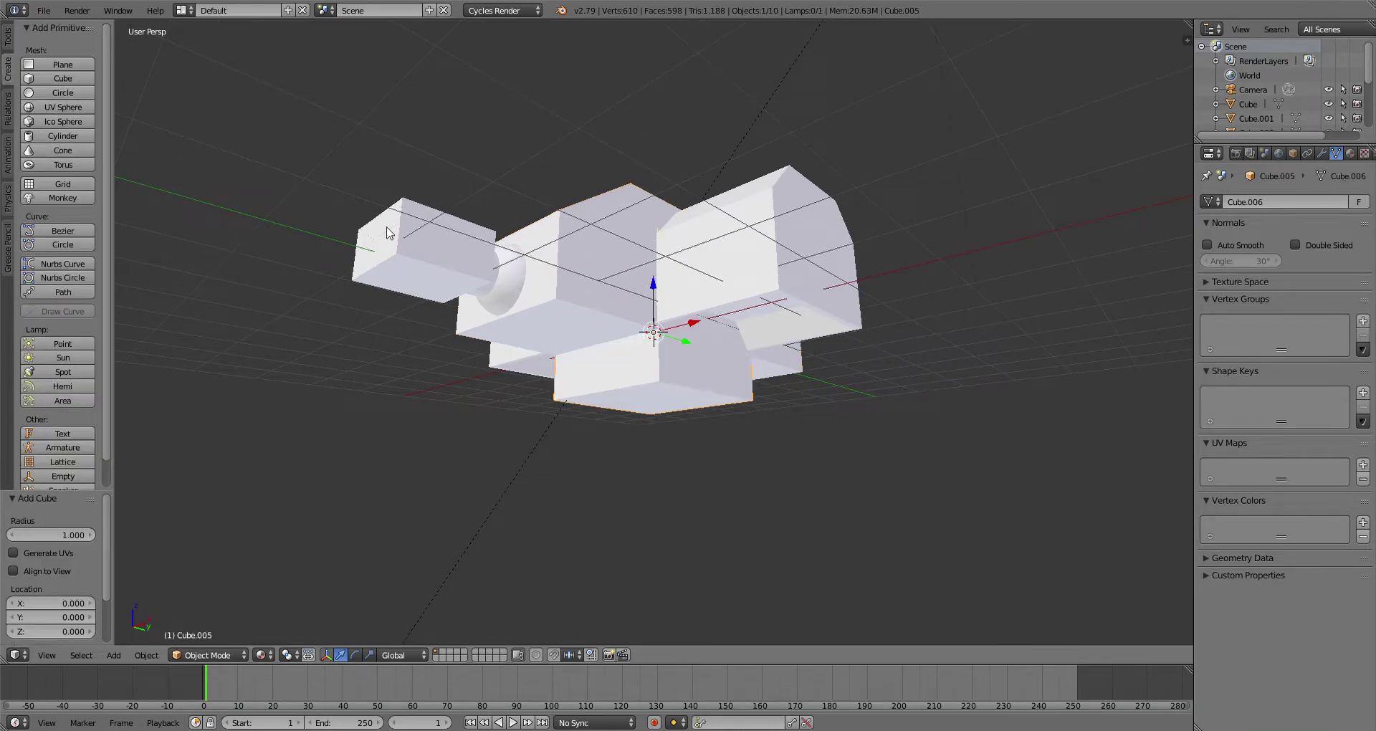
{"action": "scroll", "coordinate": [736, 409], "scroll_direction": "down", "scroll_amount": 1}
{"action": "middle_click_drag", "start_coordinate": [736, 409], "coordinate": [729, 416]}
{"action": "scroll", "coordinate": [743, 364], "scroll_direction": "up", "scroll_amount": 2}
{"action": "key", "text": "s"}
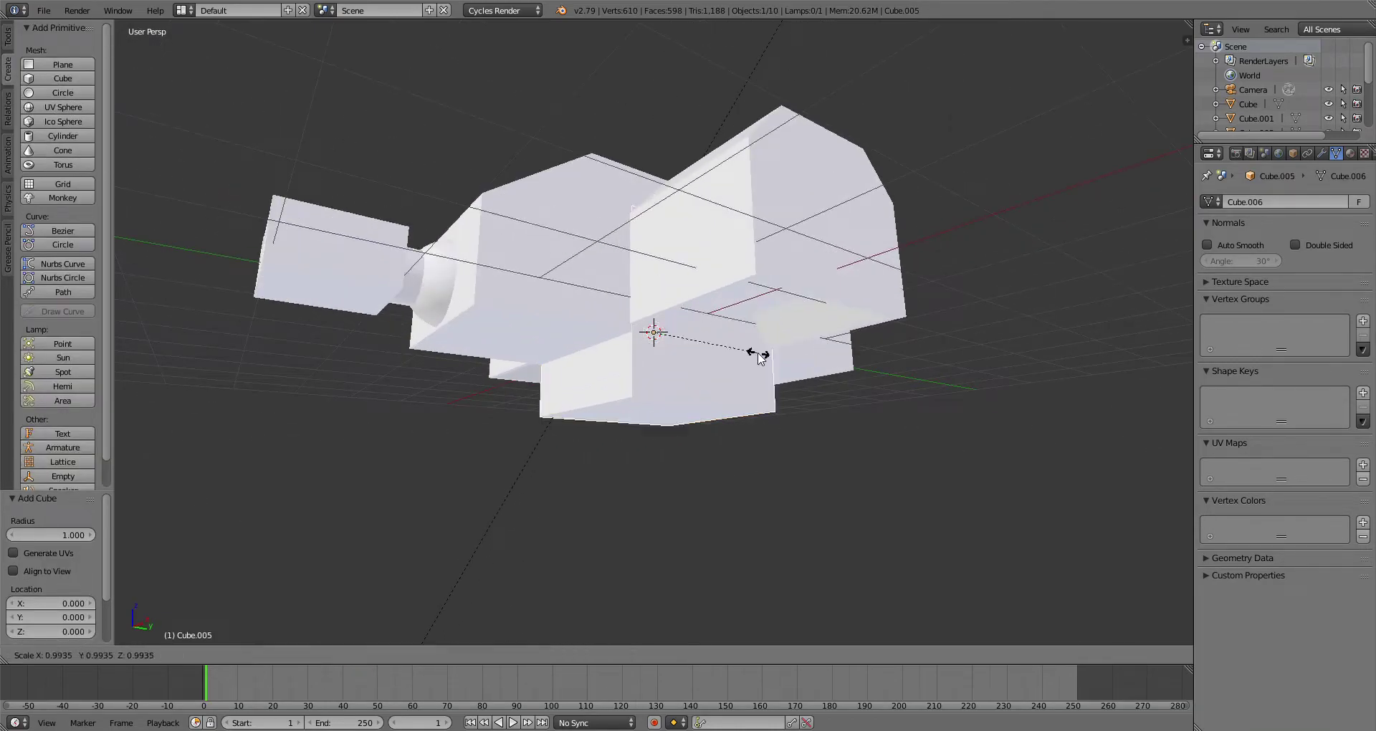
{"action": "left_click", "coordinate": [754, 354]}
{"action": "key", "text": "g"}
{"action": "key", "text": "z"}
{"action": "left_click", "coordinate": [666, 330]}
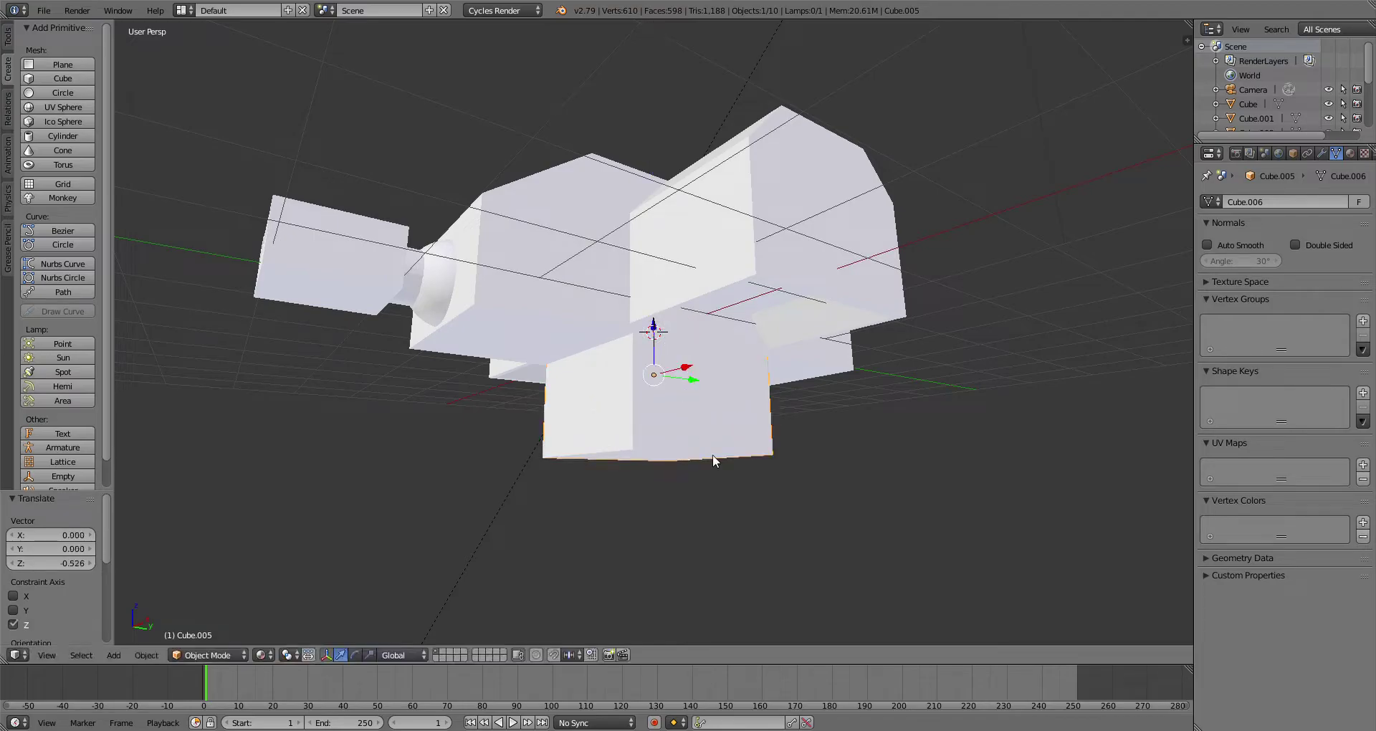
Step: In Edit Mode, scale down the new cube's bottom face to taper it, and return to Object Mode
{"action": "left_click", "coordinate": [226, 657]}
{"action": "left_click", "coordinate": [227, 623]}
{"action": "middle_click_drag", "start_coordinate": [688, 513], "coordinate": [690, 476]}
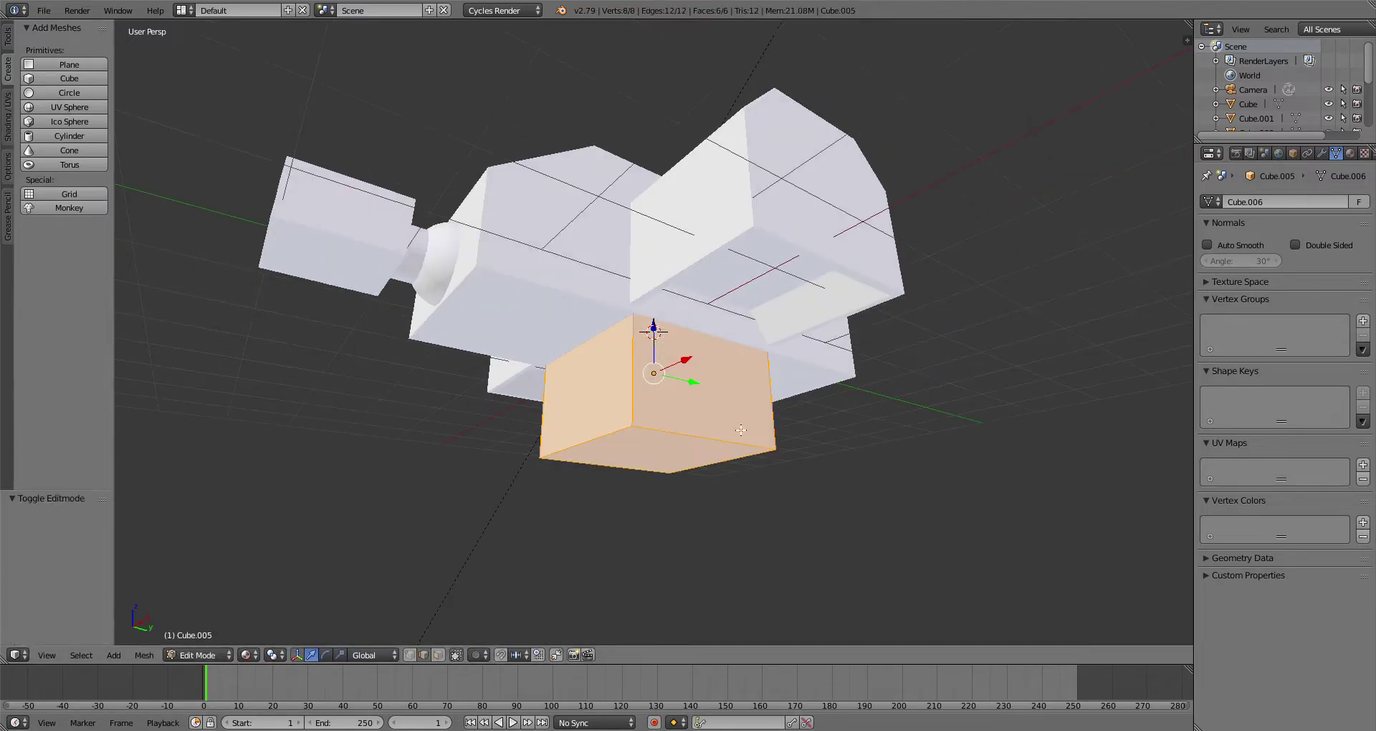
{"action": "right_click", "coordinate": [745, 461]}
{"action": "key", "text": "s"}
{"action": "right_click", "coordinate": [737, 456]}
{"action": "left_click", "coordinate": [439, 656]}
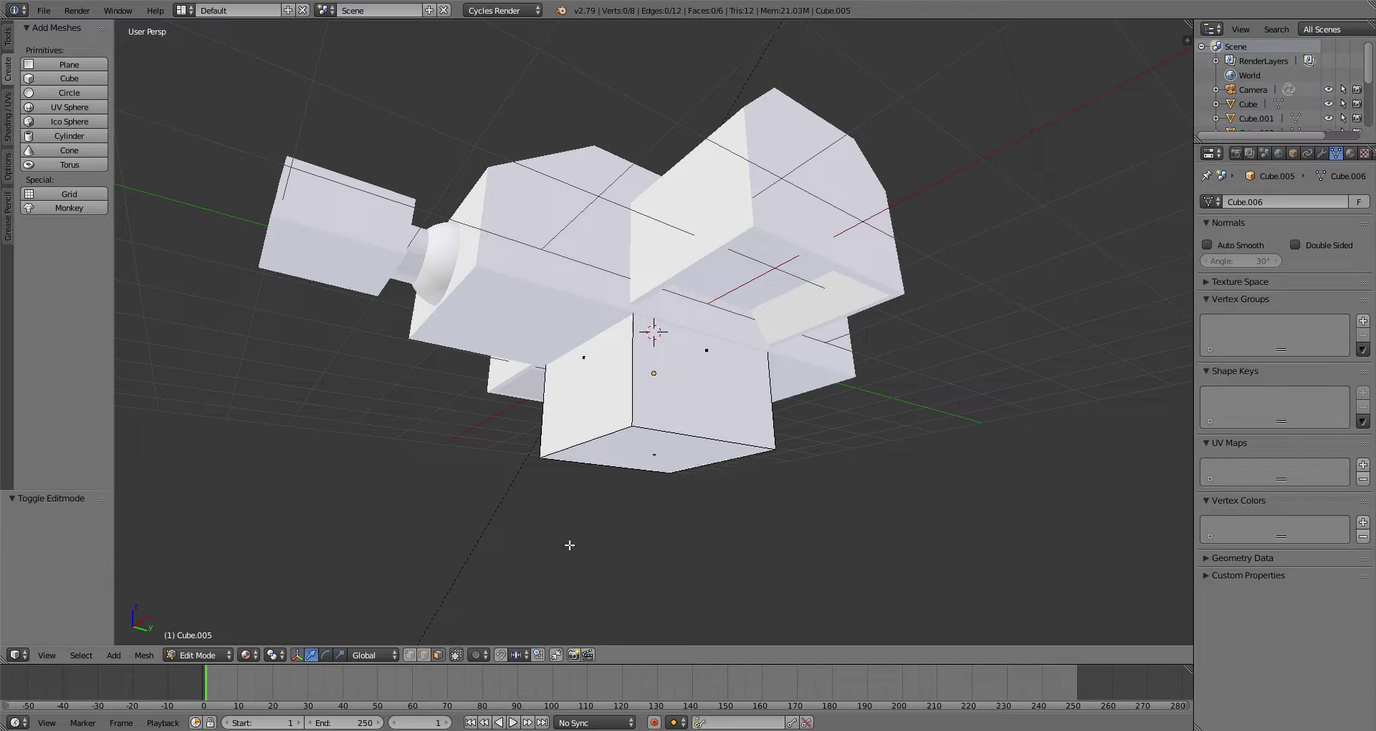
{"action": "right_click", "coordinate": [693, 458]}
{"action": "key", "text": "s"}
{"action": "left_click", "coordinate": [723, 441]}
{"action": "left_click", "coordinate": [195, 655]}
{"action": "left_click", "coordinate": [205, 638]}
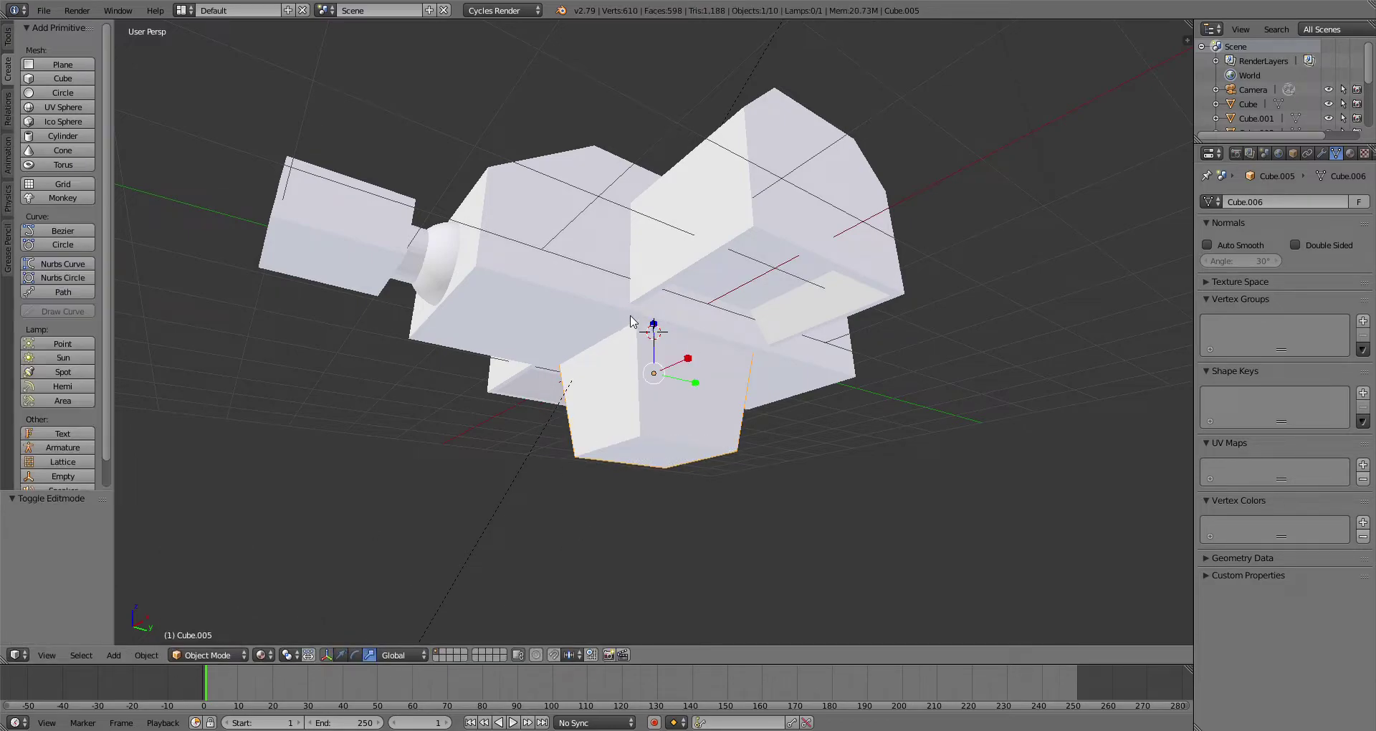
Step: Flatten the tapered cube along Z to a scale of 0.355
{"action": "key", "text": "s"}
{"action": "key", "text": "z"}
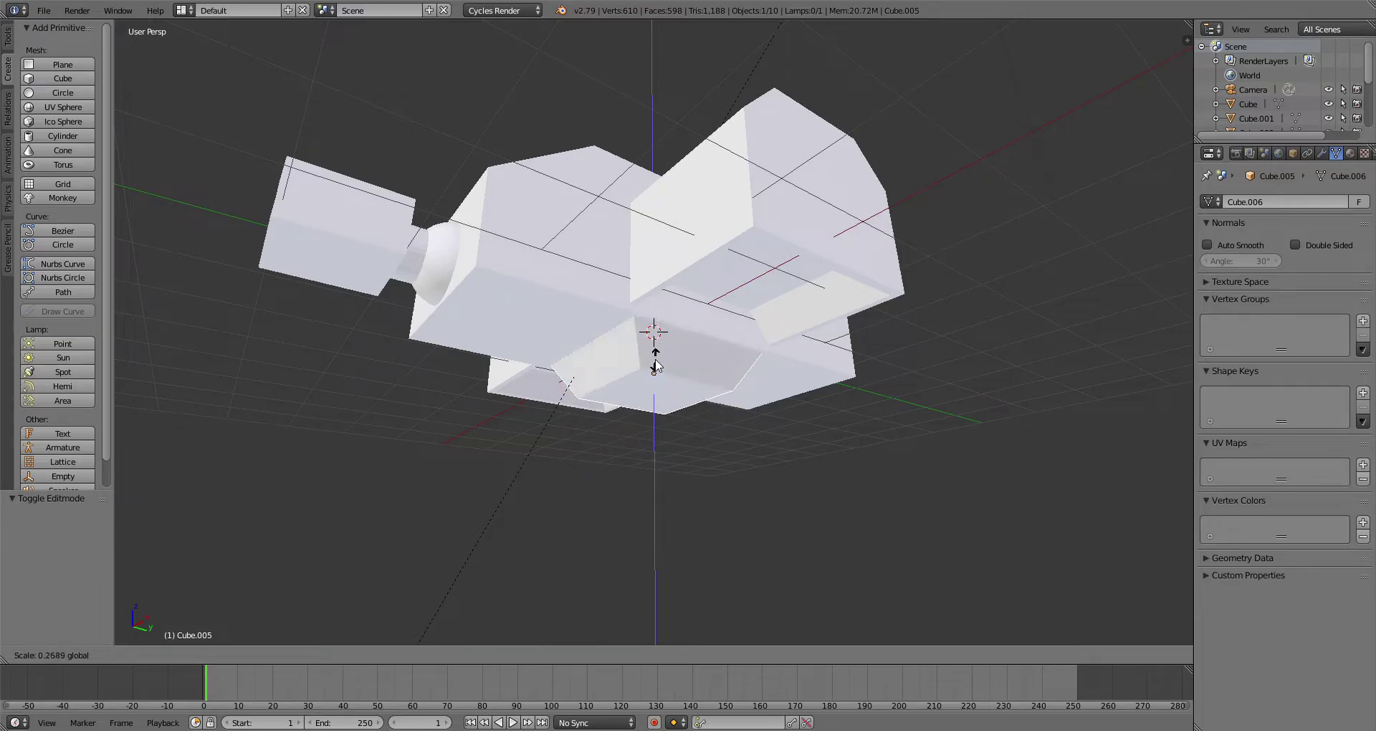
{"action": "left_click", "coordinate": [652, 408]}
{"action": "middle_click_drag", "start_coordinate": [611, 448], "coordinate": [444, 264]}
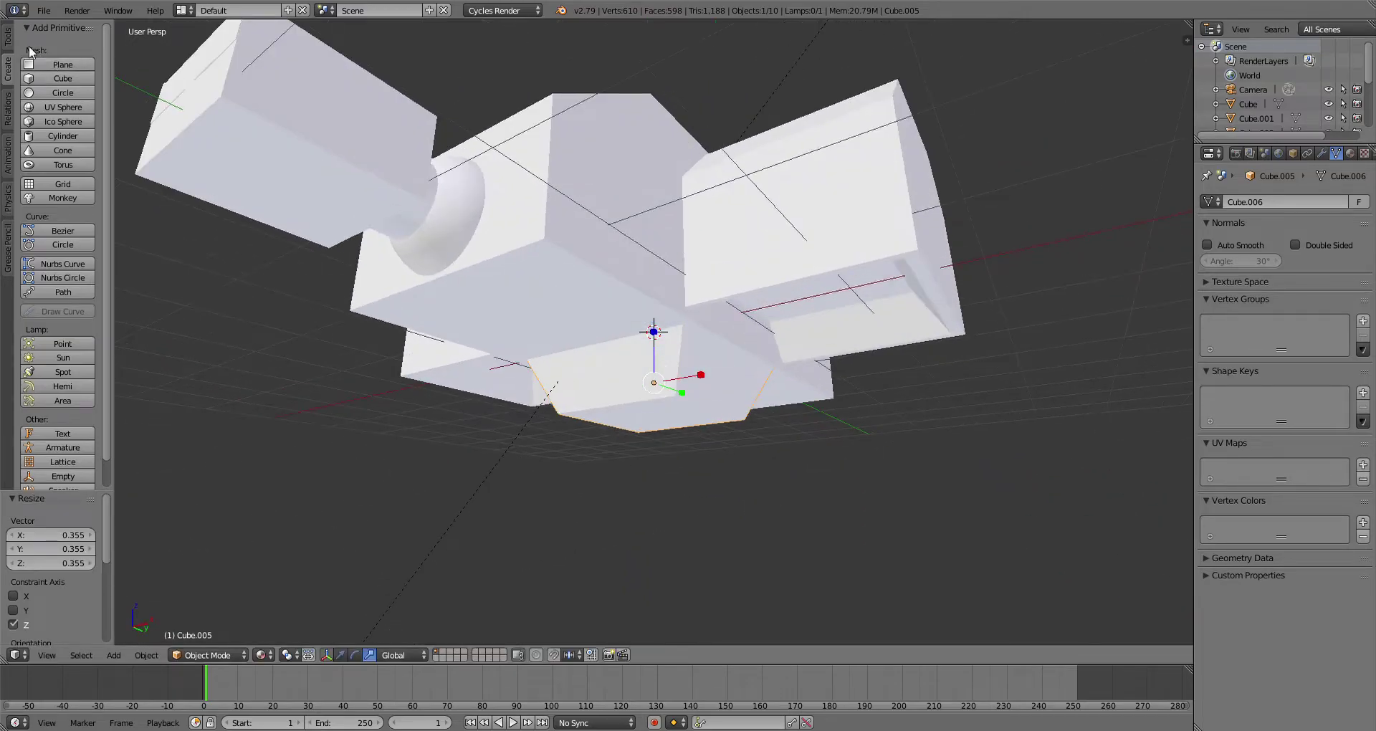
Step: Make a linked duplicate of the flattened segment and move it -0.365 along Z to stack it below the original
{"action": "left_click", "coordinate": [8, 36]}
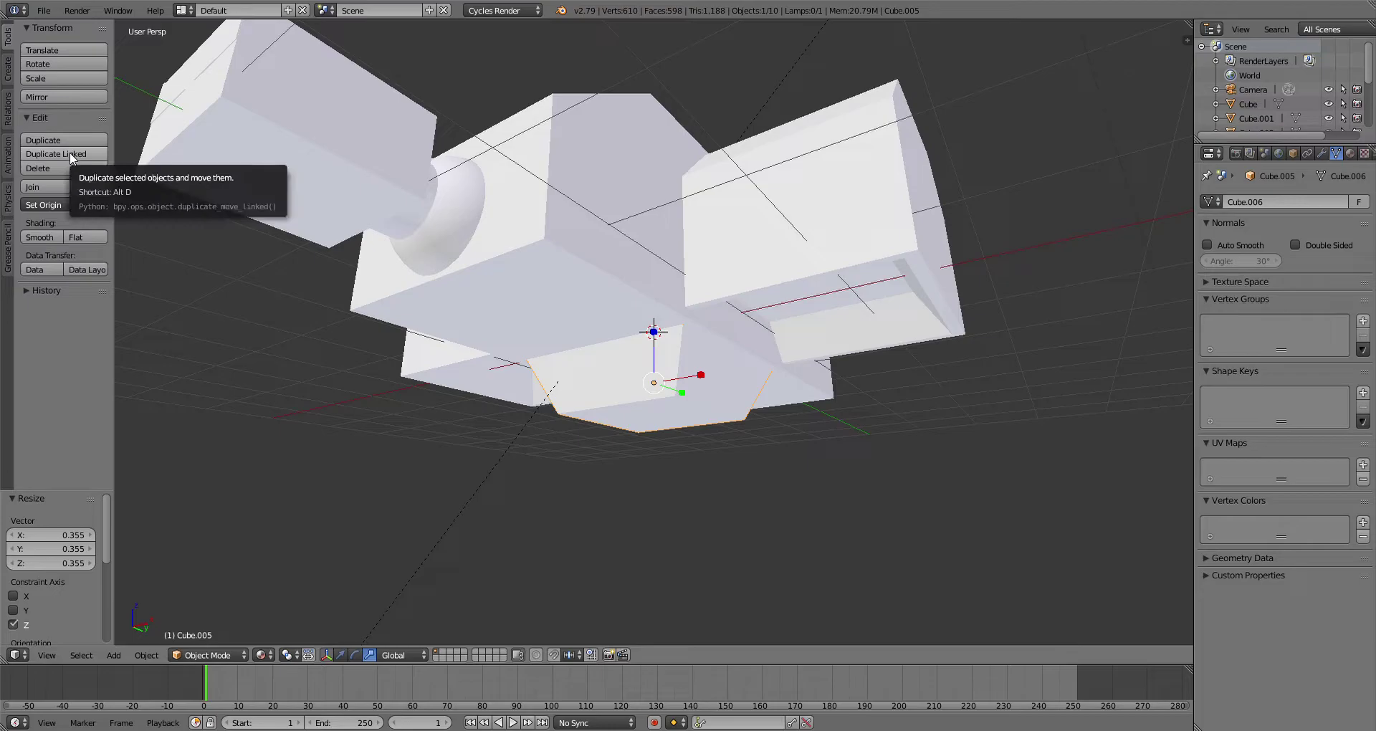
{"action": "left_click", "coordinate": [70, 152]}
{"action": "right_click", "coordinate": [759, 389]}
{"action": "left_click", "coordinate": [345, 654]}
{"action": "left_click_drag", "start_coordinate": [656, 334], "coordinate": [670, 378]}
{"action": "middle_click_drag", "start_coordinate": [715, 395], "coordinate": [696, 434]}
{"action": "scroll", "coordinate": [677, 391], "scroll_direction": "up", "scroll_amount": 1}
Step: Select both tapered segments, make linked duplicates and move them down along Z to extend the stack
{"action": "right_click", "coordinate": [675, 384], "text": "shift"}
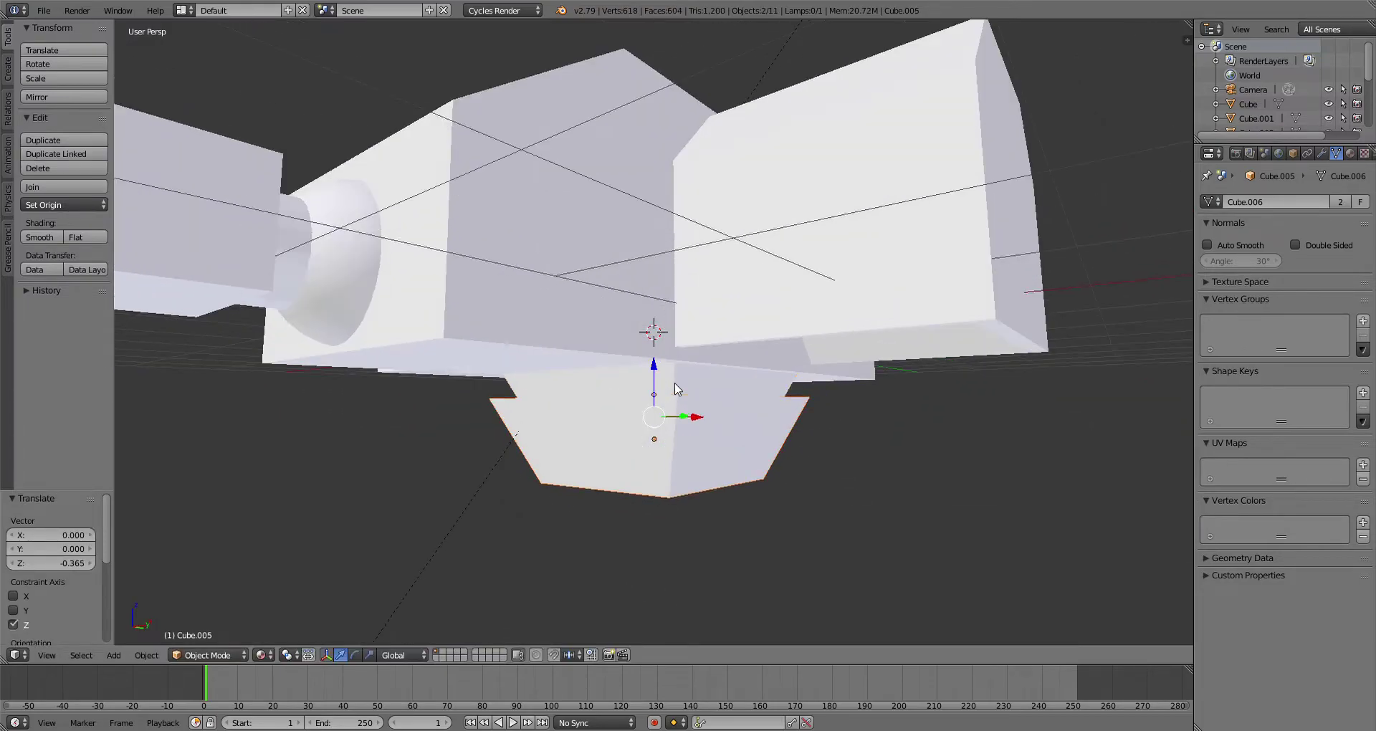
{"action": "key", "text": "alt+d"}
{"action": "key", "text": "z"}
{"action": "left_click", "coordinate": [666, 463]}
{"action": "scroll", "coordinate": [772, 461], "scroll_direction": "down", "scroll_amount": 4}
Step: Select all four stacked segments, make linked duplicates and move them down along Z below the existing stack
{"action": "middle_click_drag", "start_coordinate": [771, 461], "coordinate": [625, 314]}
{"action": "right_click", "coordinate": [624, 309], "text": "shift"}
{"action": "right_click", "coordinate": [623, 285], "text": "shift"}
{"action": "left_click", "coordinate": [45, 157]}
{"action": "right_click", "coordinate": [818, 322]}
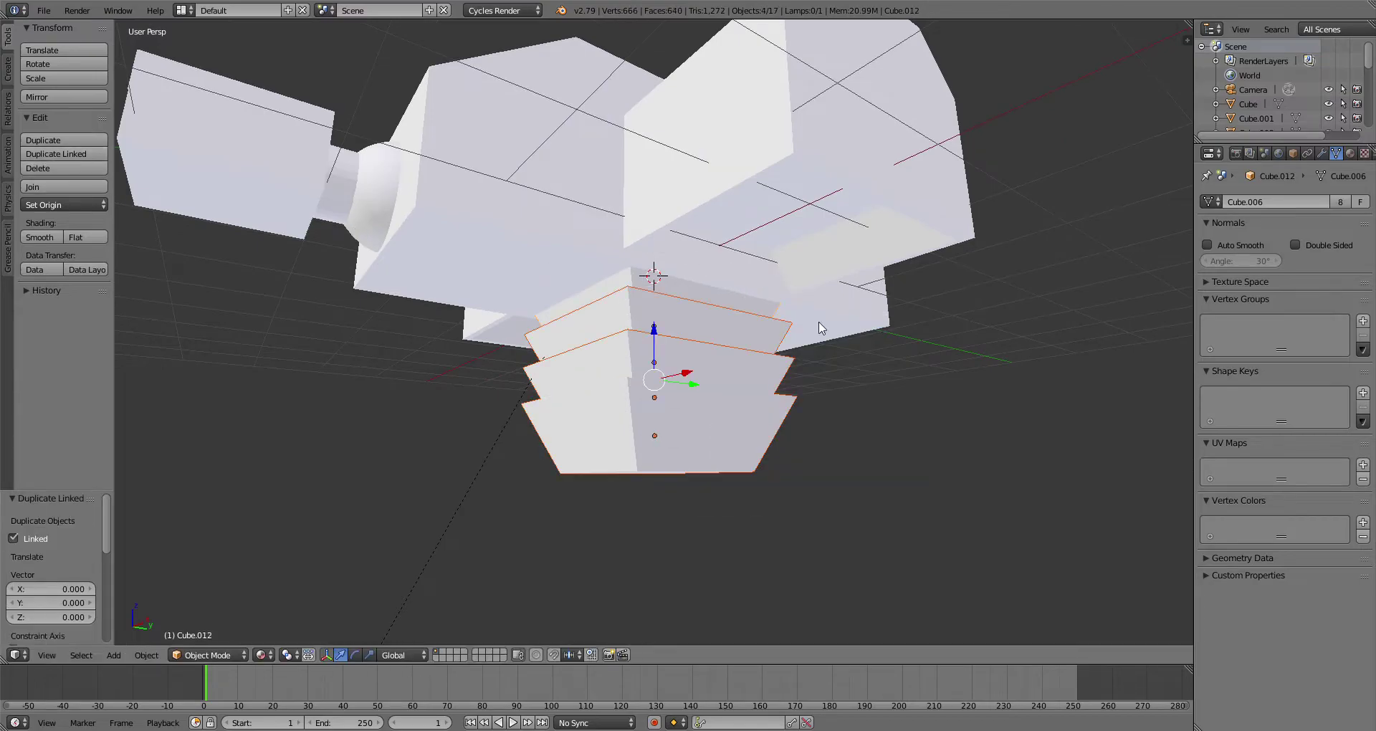
{"action": "left_click_drag", "start_coordinate": [653, 333], "coordinate": [677, 465]}
Step: Select three of the lower stacked segments and delete them to shorten the column
{"action": "scroll", "coordinate": [689, 469], "scroll_direction": "down", "scroll_amount": 3}
{"action": "middle_click_drag", "start_coordinate": [699, 473], "coordinate": [720, 515]}
{"action": "scroll", "coordinate": [719, 515], "scroll_direction": "up", "scroll_amount": 3}
{"action": "right_click", "coordinate": [603, 496]}
{"action": "right_click", "coordinate": [600, 485], "text": "shift"}
{"action": "right_click", "coordinate": [592, 450], "text": "shift"}
{"action": "key", "text": "x"}
{"action": "left_click", "coordinate": [609, 497]}
Step: Select the lowest remaining segment and nudge it along Z
{"action": "scroll", "coordinate": [631, 463], "scroll_direction": "down", "scroll_amount": 1}
{"action": "middle_click_drag", "start_coordinate": [651, 436], "coordinate": [627, 467]}
{"action": "right_click", "coordinate": [648, 425]}
{"action": "left_click_drag", "start_coordinate": [658, 374], "coordinate": [657, 385]}
Step: In Edit Mode, extrude the lowest segment's bottom face, scale it to 0.8, adjust its height along Z, and return to Object Mode
{"action": "scroll", "coordinate": [459, 527], "scroll_direction": "up", "scroll_amount": 2}
{"action": "left_click", "coordinate": [208, 655]}
{"action": "left_click", "coordinate": [208, 623]}
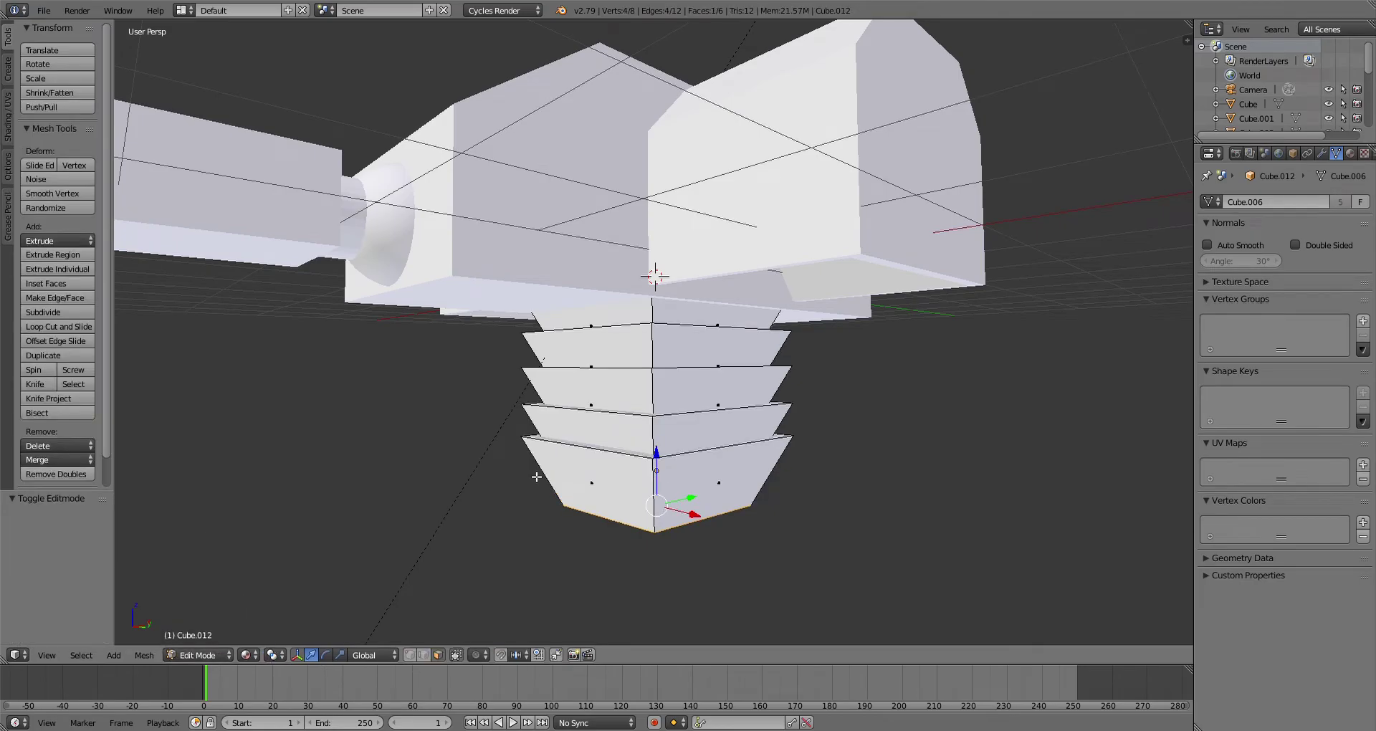
{"action": "key", "text": "e"}
{"action": "left_click", "coordinate": [910, 400]}
{"action": "key", "text": "s"}
{"action": "left_click", "coordinate": [857, 400]}
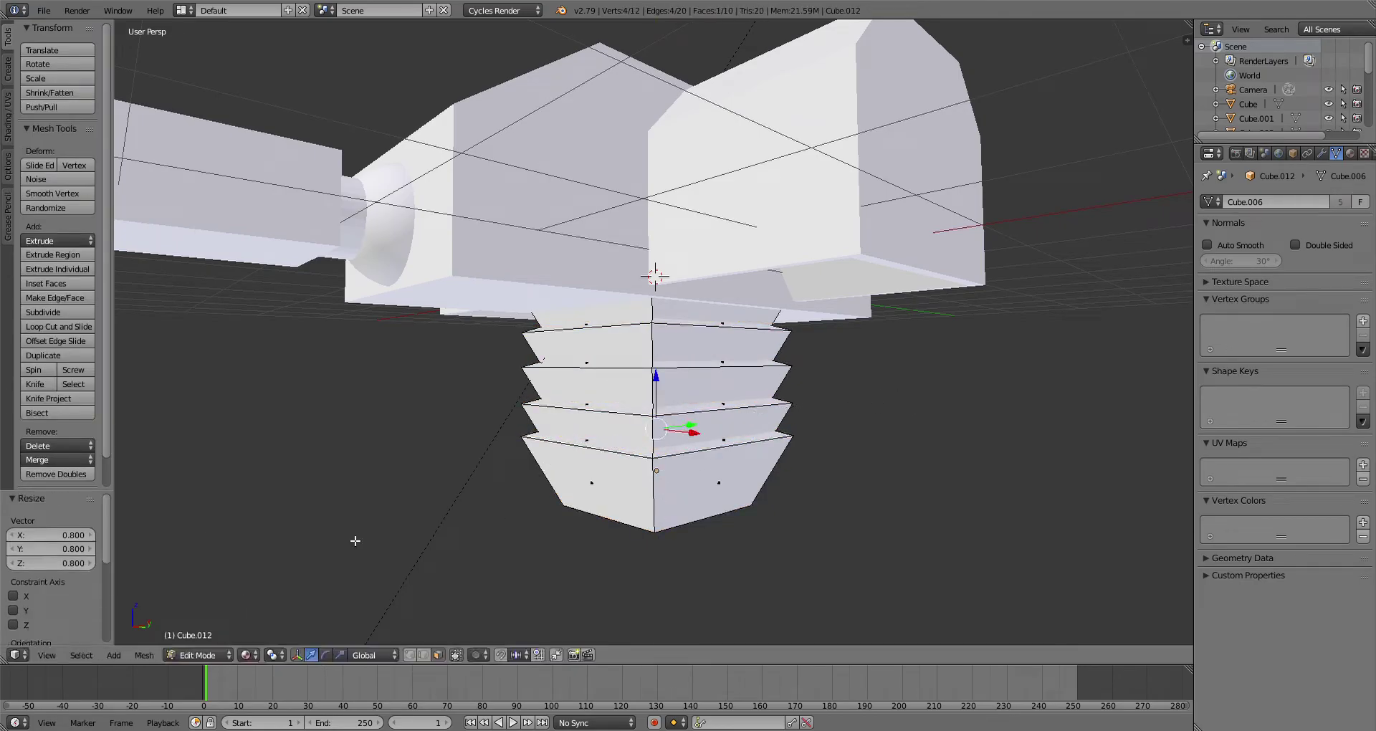
{"action": "left_click_drag", "start_coordinate": [661, 385], "coordinate": [662, 374]}
{"action": "scroll", "coordinate": [662, 374], "scroll_direction": "down", "scroll_amount": 1}
{"action": "middle_click_drag", "start_coordinate": [662, 374], "coordinate": [738, 358]}
{"action": "left_click", "coordinate": [203, 658]}
{"action": "left_click", "coordinate": [206, 638]}
Step: Select the cylinder neck between the sphere joint and front box and apply smooth shading
{"action": "middle_click_drag", "start_coordinate": [392, 571], "coordinate": [741, 464]}
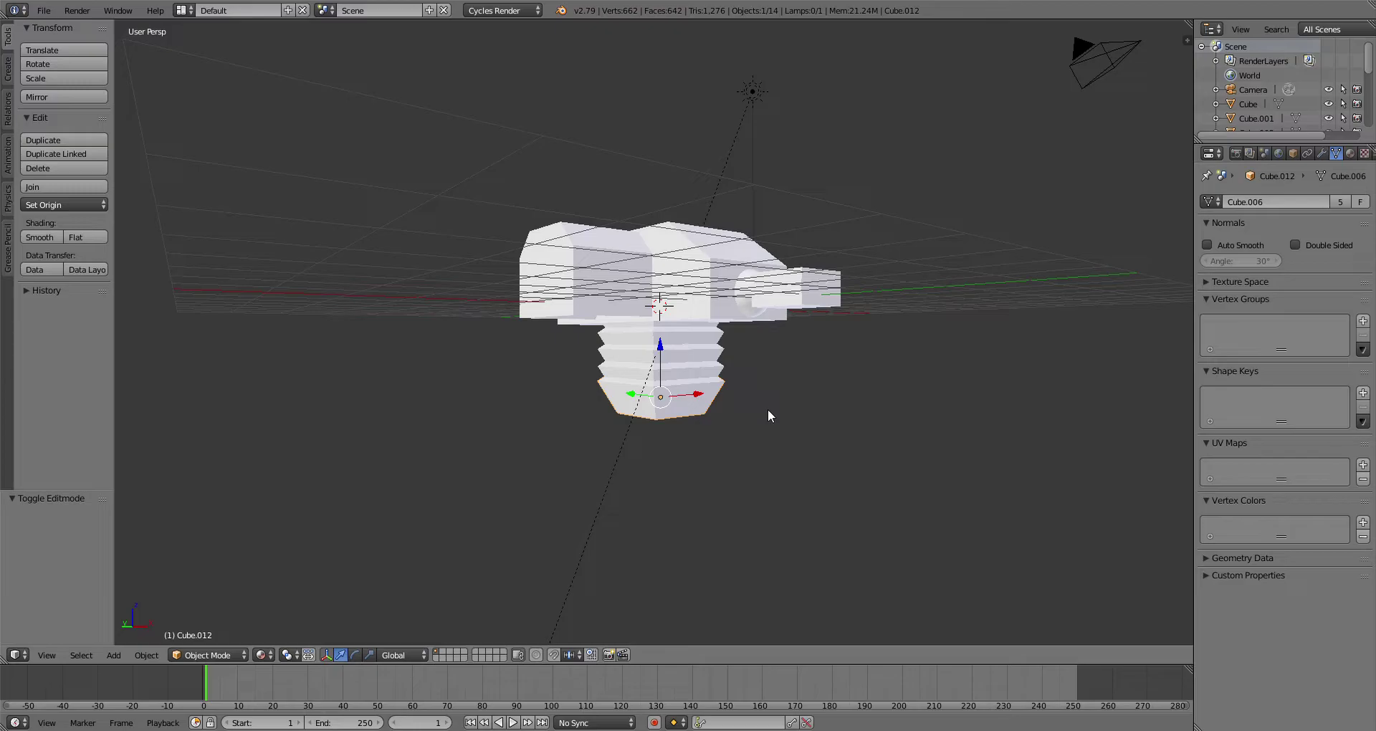
{"action": "middle_click_drag", "start_coordinate": [608, 427], "coordinate": [777, 452]}
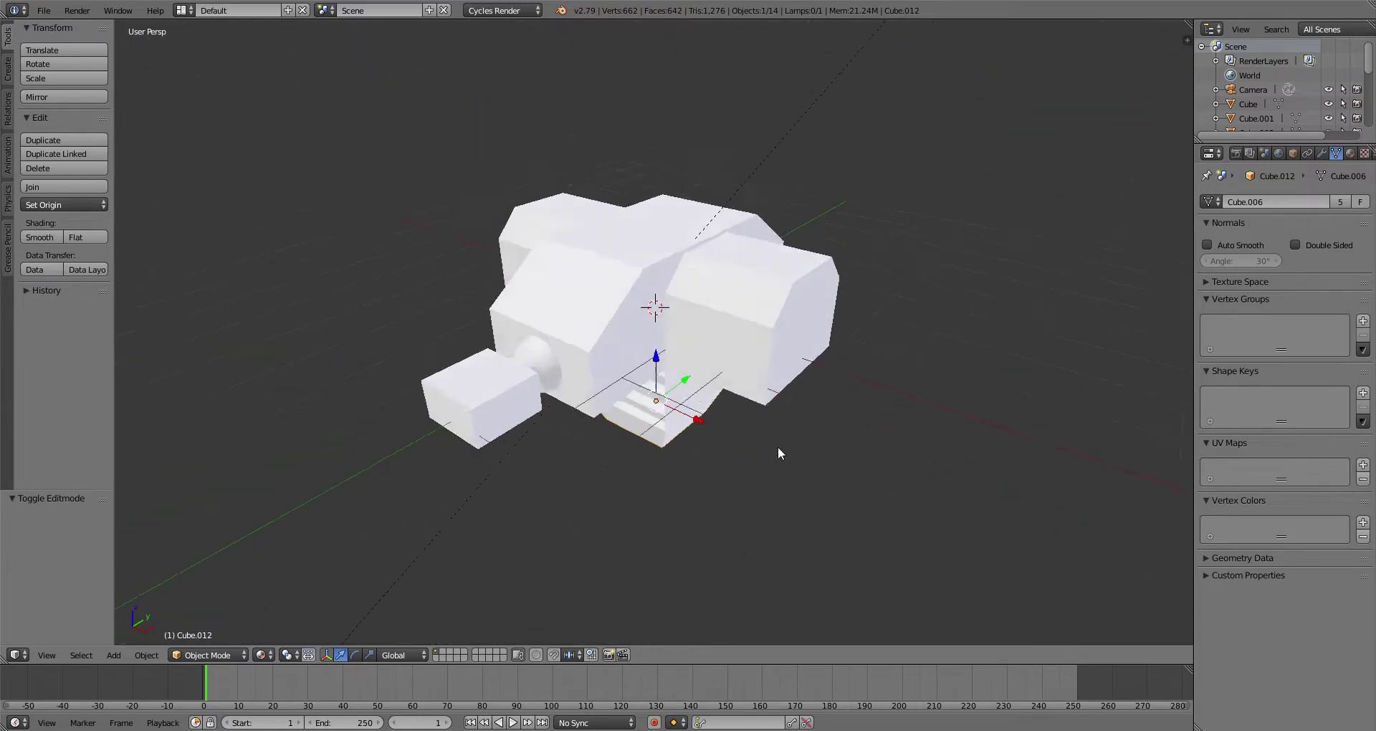
{"action": "scroll", "coordinate": [777, 452], "scroll_direction": "up", "scroll_amount": 4}
{"action": "right_click", "coordinate": [384, 441]}
{"action": "left_click", "coordinate": [12, 231]}
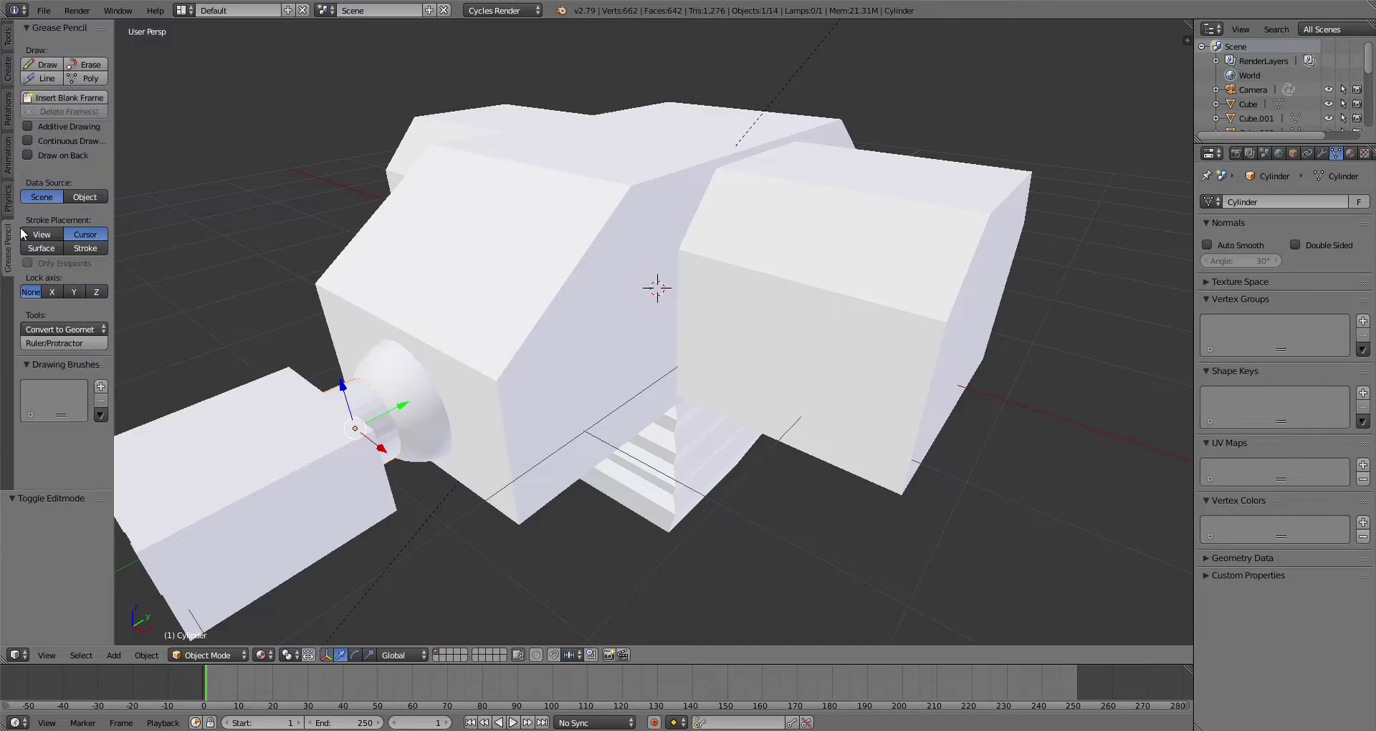
{"action": "left_click", "coordinate": [7, 39]}
{"action": "left_click", "coordinate": [50, 238]}
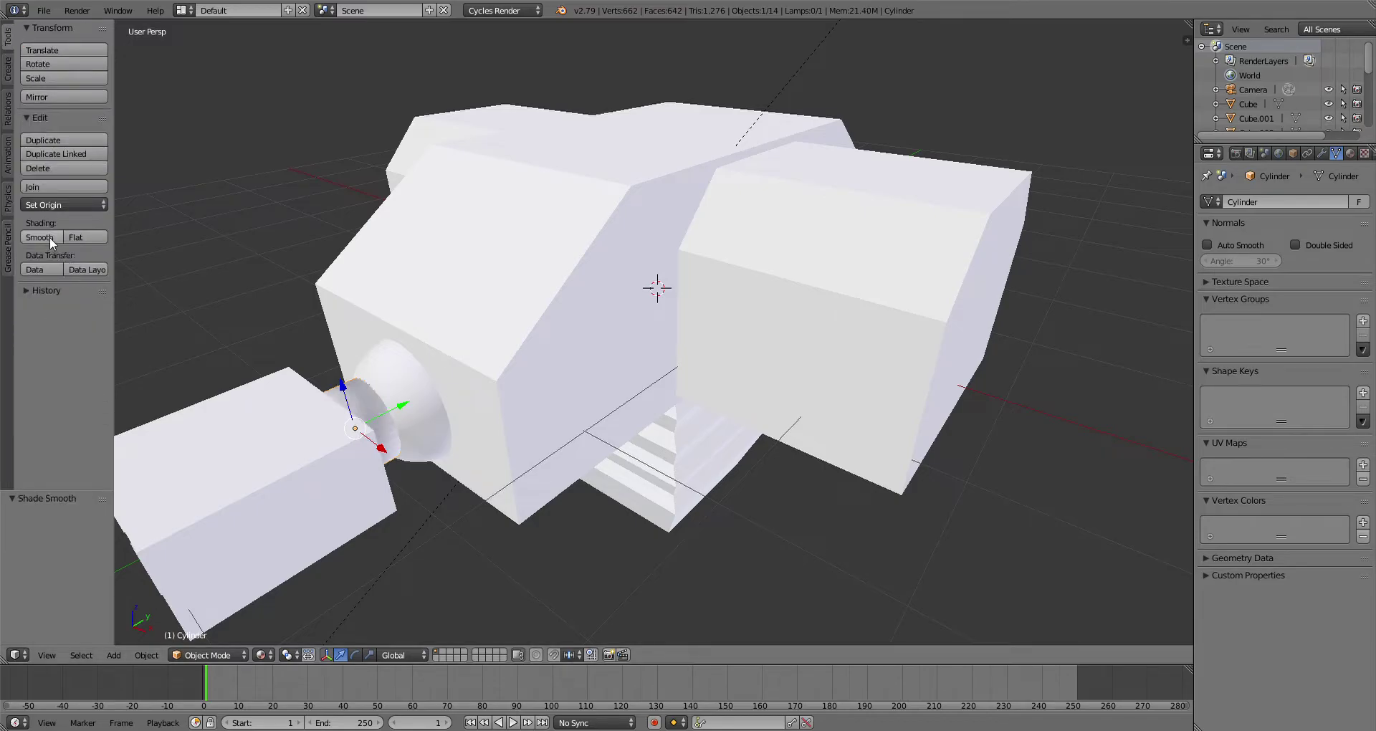
Step: Check the model from several angles and save the file as Mk.85.blend in the Blender things folder
{"action": "scroll", "coordinate": [261, 373], "scroll_direction": "down", "scroll_amount": 4}
{"action": "middle_click_drag", "start_coordinate": [261, 373], "coordinate": [561, 435]}
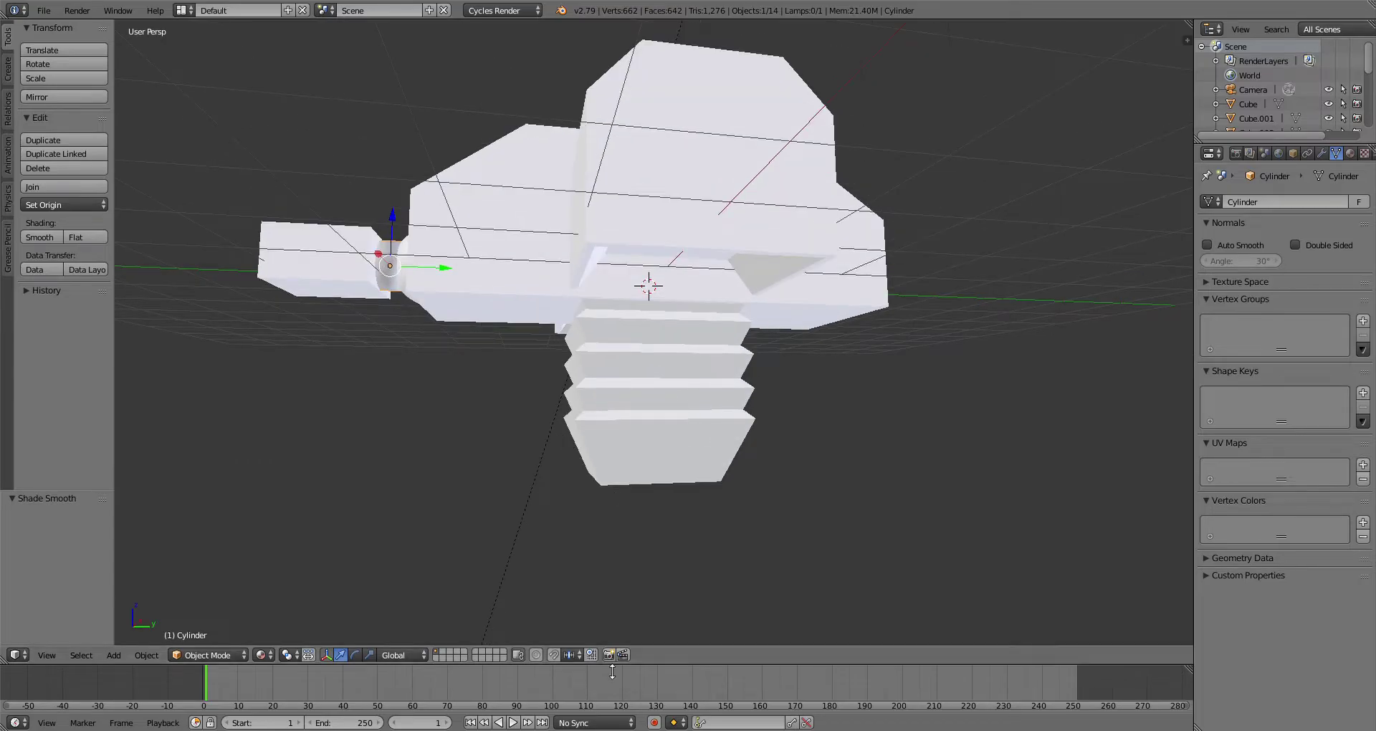
{"action": "middle_click_drag", "start_coordinate": [505, 488], "coordinate": [564, 532]}
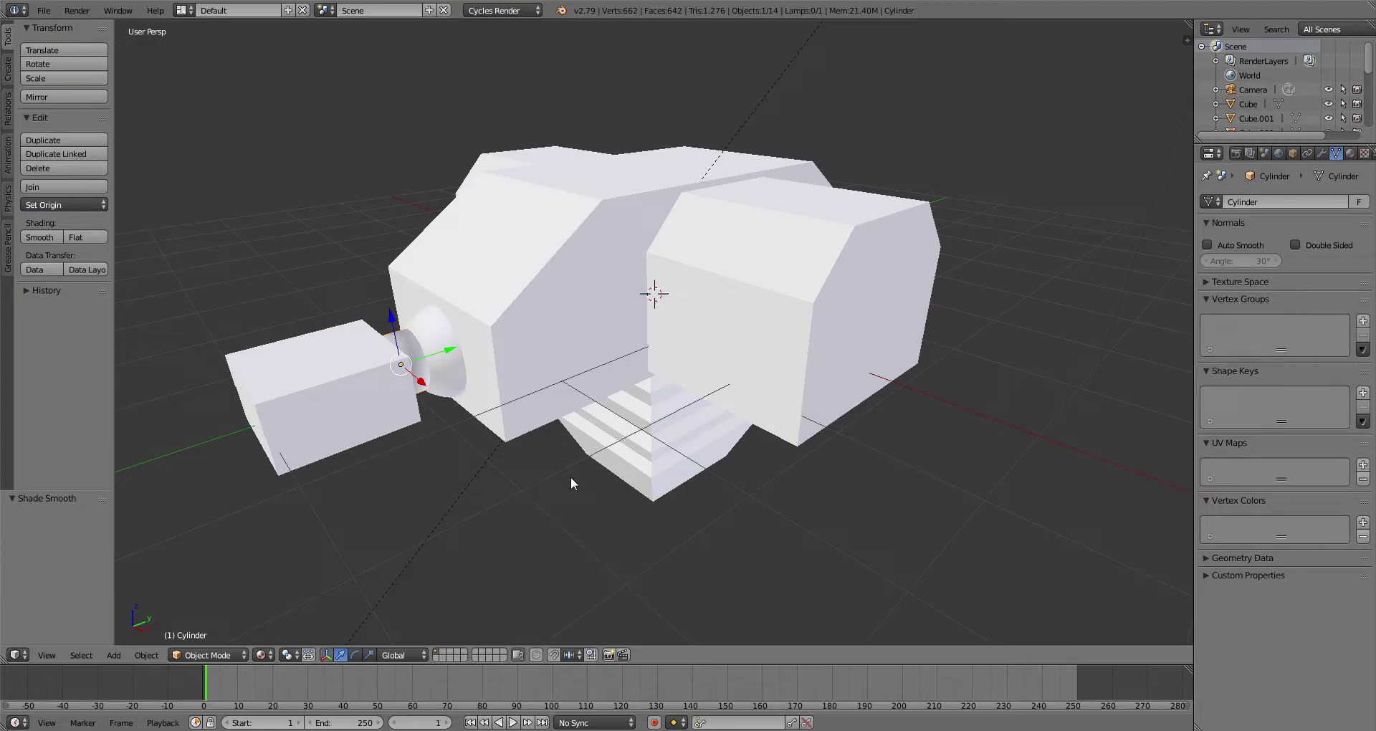
{"action": "middle_click_drag", "start_coordinate": [570, 463], "coordinate": [571, 520]}
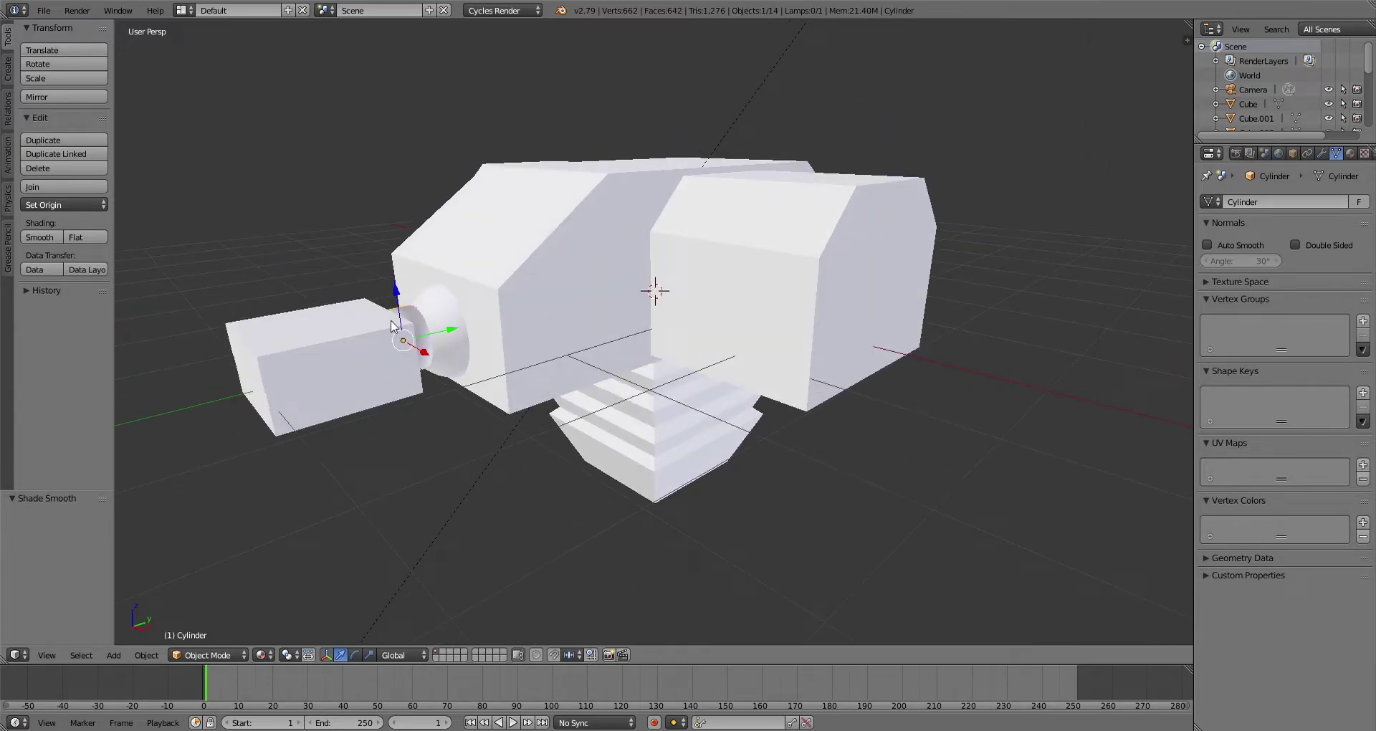
{"action": "left_click", "coordinate": [43, 10]}
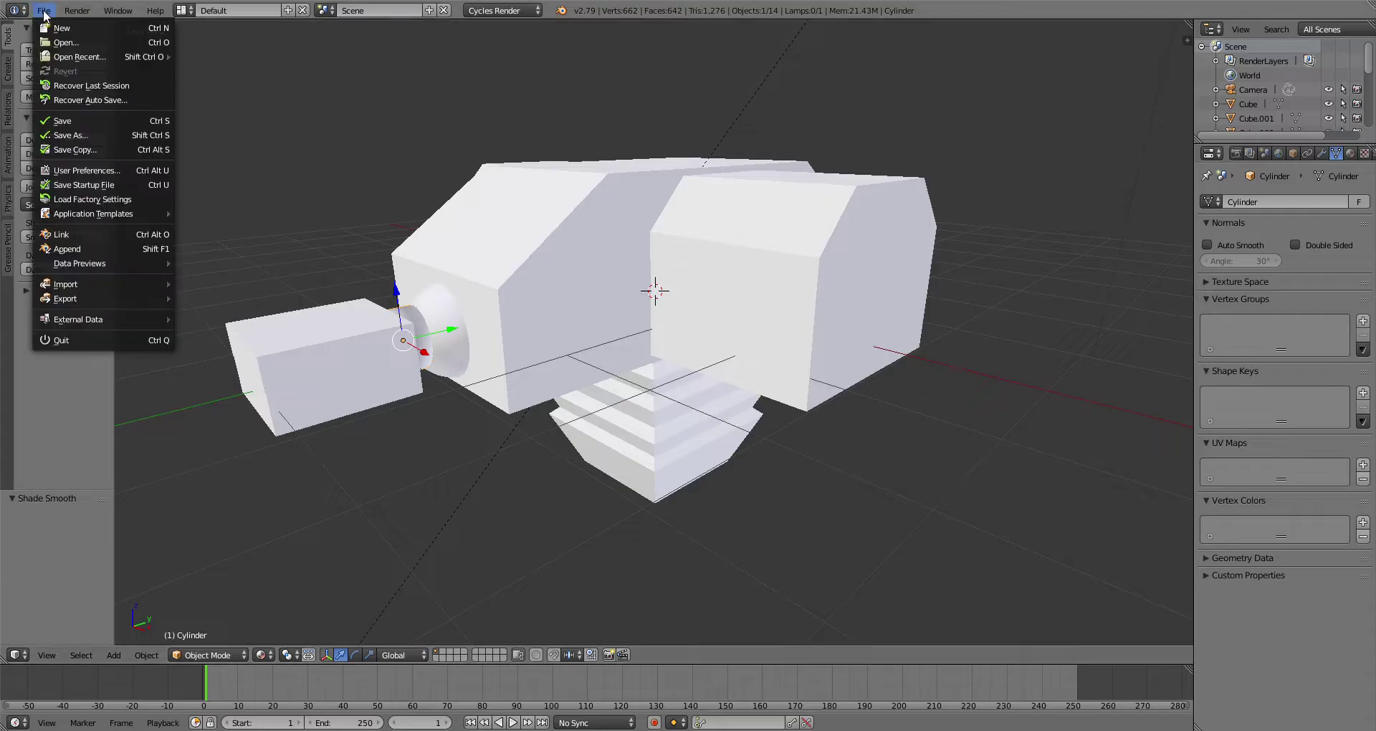
{"action": "left_click", "coordinate": [80, 136]}
{"action": "left_click", "coordinate": [258, 64]}
{"action": "key", "text": "BackSpace"}
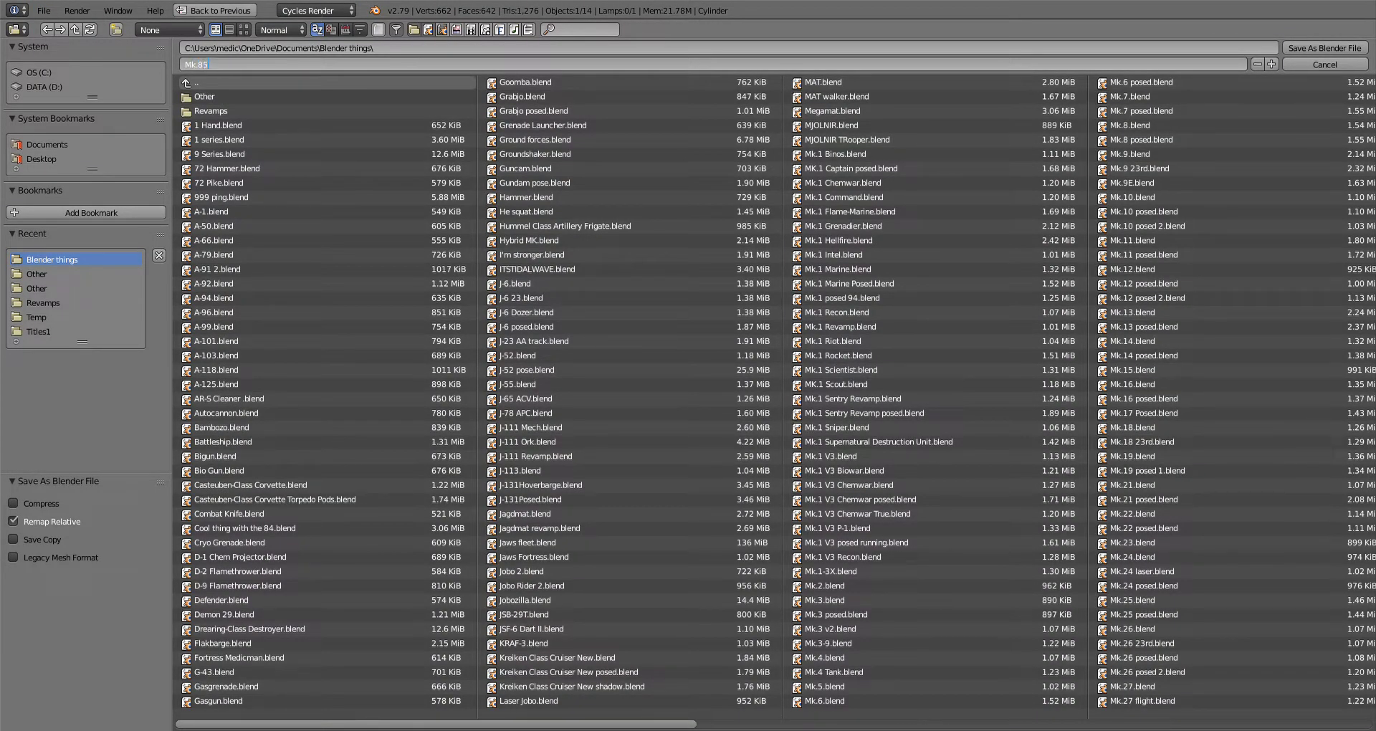
{"action": "left_click", "coordinate": [1325, 48]}
Step: Open 9 Series.blend and display its scene in perspective view with Material shading
{"action": "left_click", "coordinate": [44, 10]}
{"action": "left_click", "coordinate": [65, 42]}
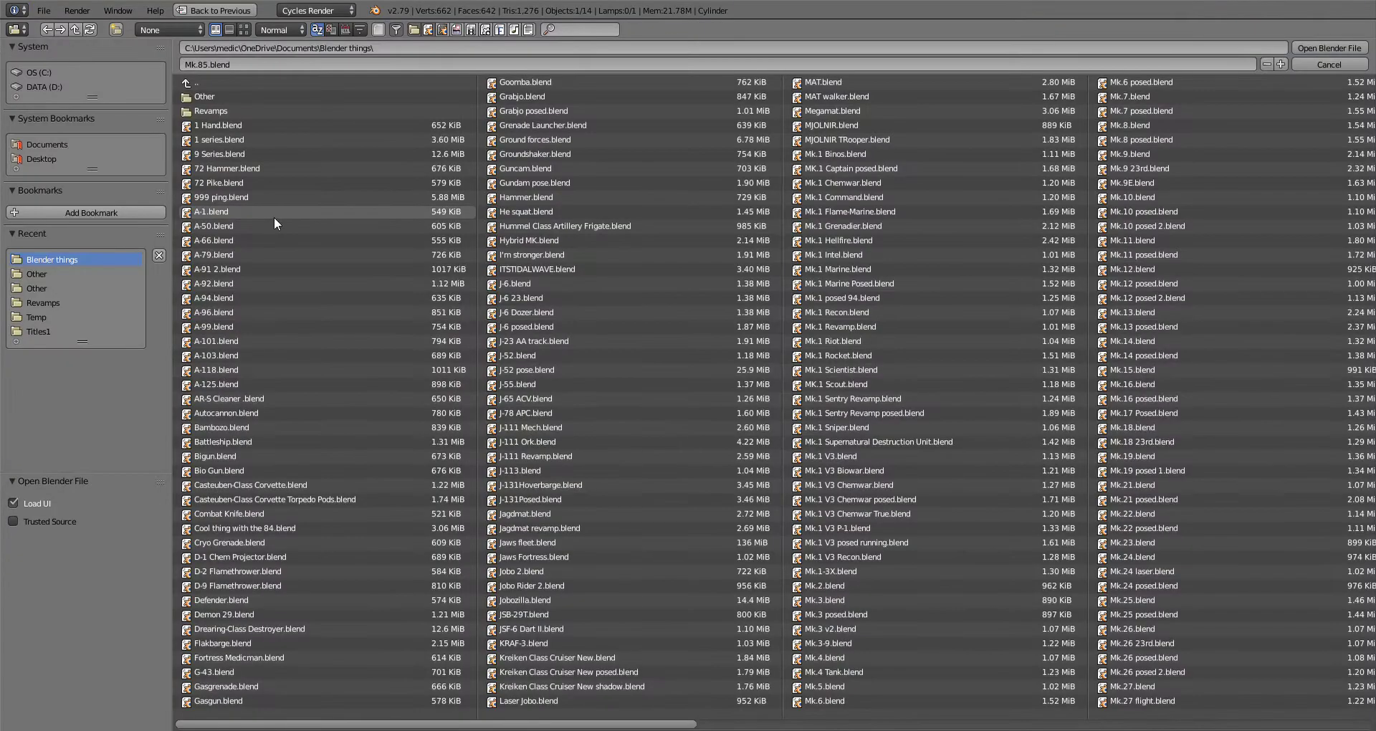
{"action": "double_click", "coordinate": [250, 157]}
{"action": "mouse_move", "coordinate": [587, 401]}
{"action": "middle_mouse_down"}
{"action": "mouse_move", "coordinate": [625, 385]}
{"action": "mouse_move", "coordinate": [591, 380]}
{"action": "mouse_move", "coordinate": [581, 411]}
{"action": "middle_mouse_up"}
{"action": "key", "text": "KP_5"}
{"action": "scroll", "coordinate": [730, 494], "scroll_direction": "up", "scroll_amount": 1}
{"action": "left_click", "coordinate": [262, 655]}
{"action": "left_click", "coordinate": [303, 573]}
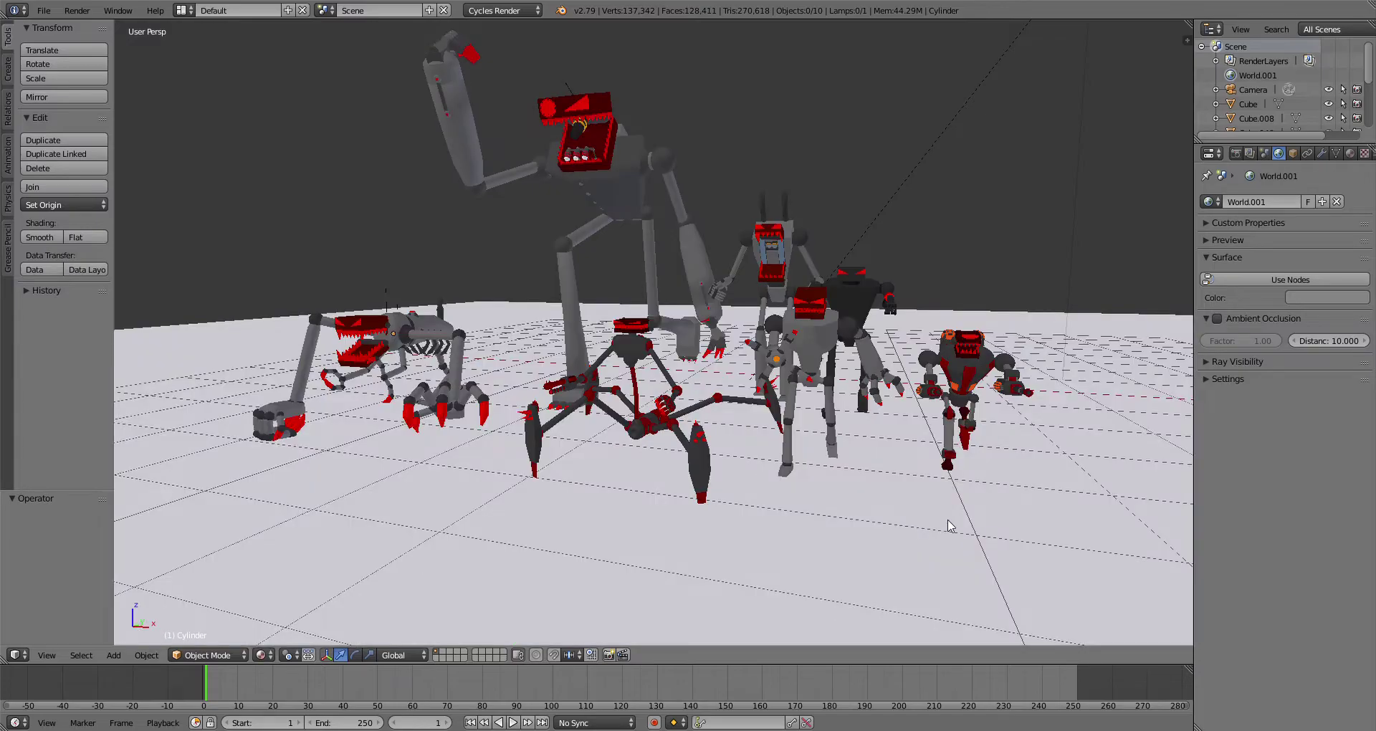
Step: Select the light grey robot with the red head and examine it among the surrounding posed robots
{"action": "scroll", "coordinate": [949, 517], "scroll_direction": "up", "scroll_amount": 2}
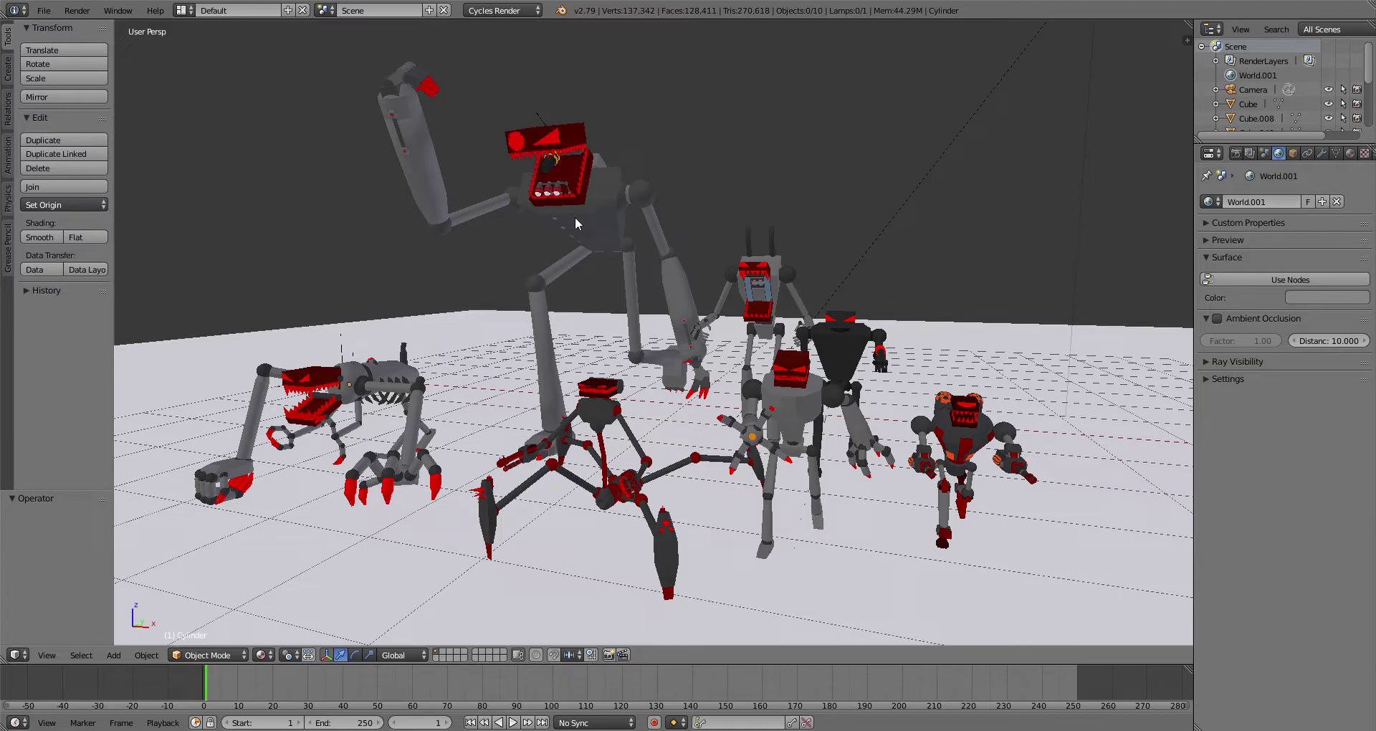
{"action": "right_click", "coordinate": [808, 414]}
{"action": "scroll", "coordinate": [922, 399], "scroll_direction": "down", "scroll_amount": 2}
{"action": "scroll", "coordinate": [865, 397], "scroll_direction": "up", "scroll_amount": 5}
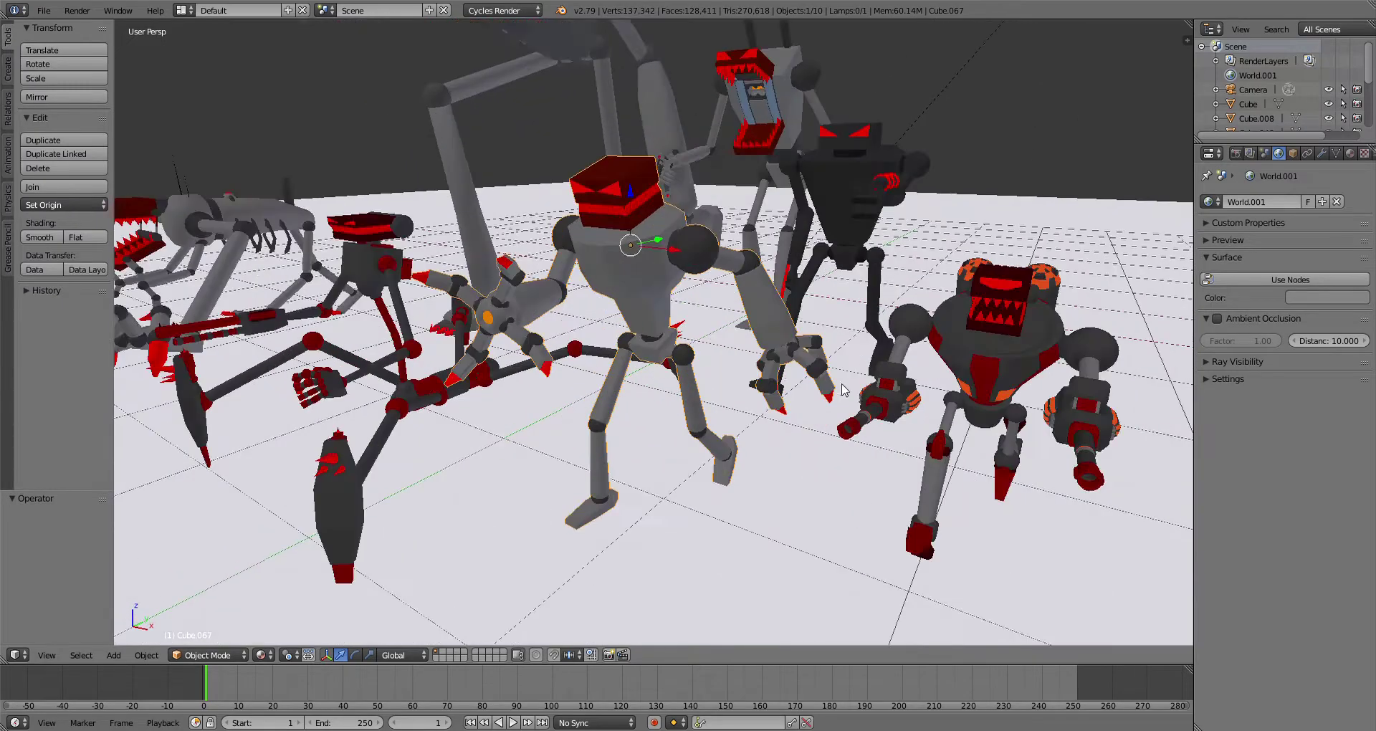
{"action": "scroll", "coordinate": [716, 365], "scroll_direction": "down", "scroll_amount": 3}
{"action": "middle_click_drag", "start_coordinate": [715, 365], "coordinate": [746, 369]}
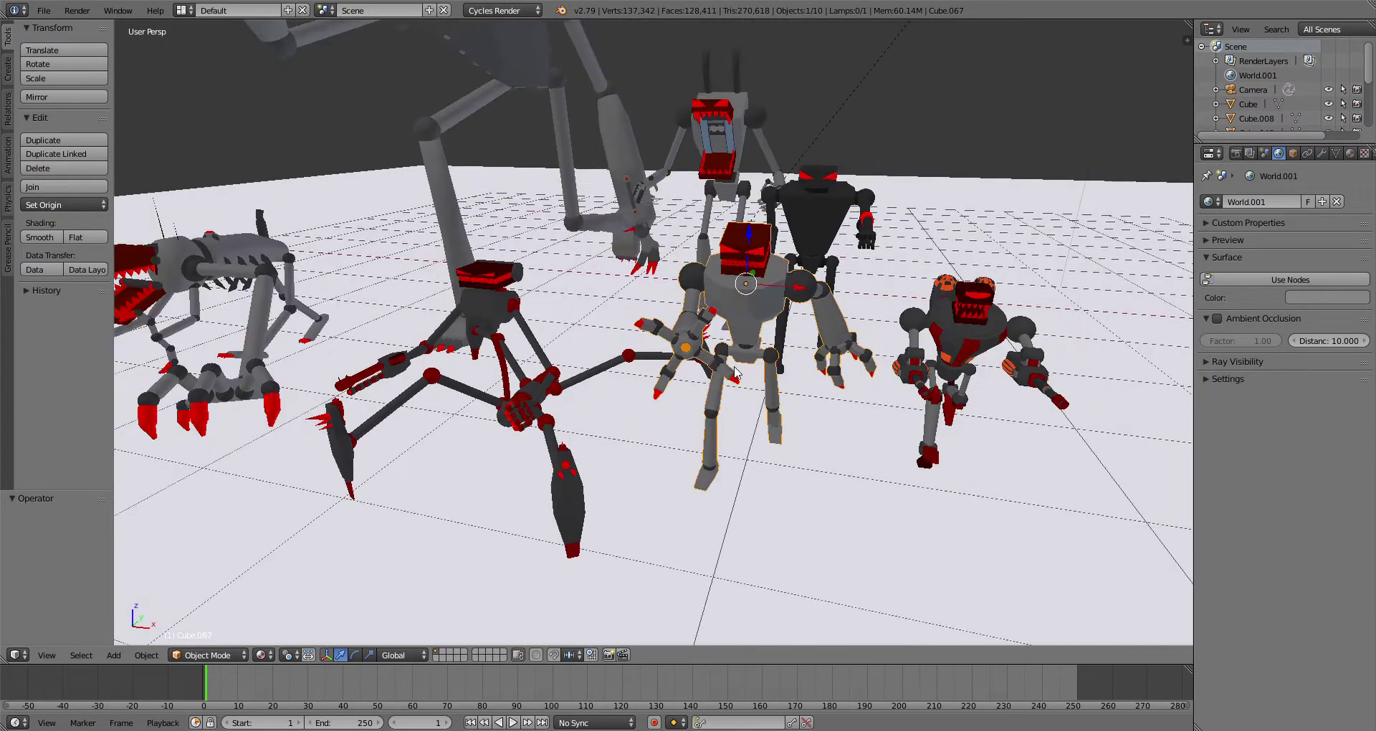
Step: Examine the four-legged robot among its neighbours, then inspect its toothed red head and torso up close
{"action": "middle_click_drag", "start_coordinate": [458, 347], "coordinate": [676, 357], "text": "shift"}
{"action": "middle_click_drag", "start_coordinate": [479, 346], "coordinate": [564, 319], "text": "shift"}
{"action": "scroll", "coordinate": [590, 324], "scroll_direction": "up", "scroll_amount": 2}
{"action": "mouse_move", "coordinate": [711, 372]}
{"action": "middle_mouse_down", "text": "shift"}
{"action": "mouse_move", "coordinate": [500, 387]}
{"action": "mouse_move", "coordinate": [720, 387]}
{"action": "mouse_move", "coordinate": [691, 358]}
{"action": "middle_mouse_up", "text": "shift"}
{"action": "scroll", "coordinate": [500, 388], "scroll_direction": "down", "scroll_amount": 7}
{"action": "scroll", "coordinate": [666, 329], "scroll_direction": "up", "scroll_amount": 5}
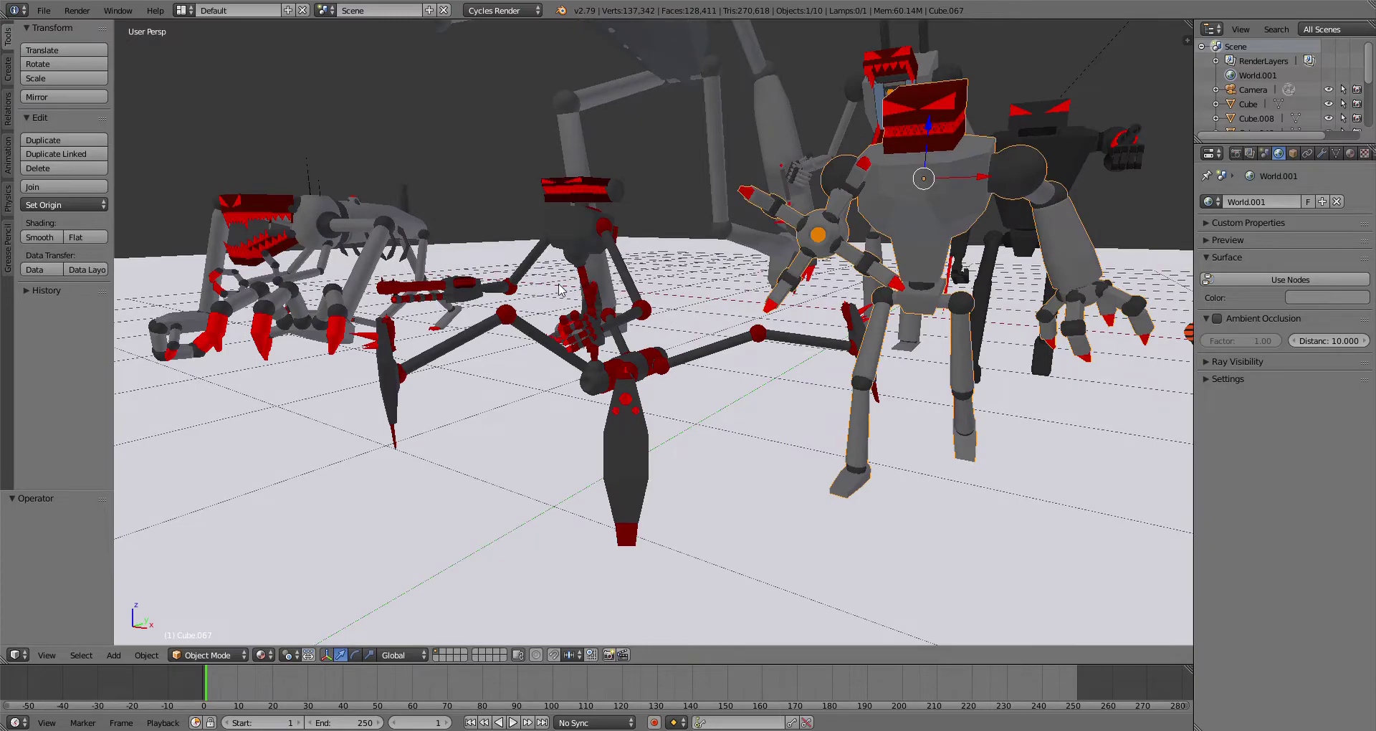
{"action": "middle_click_drag", "start_coordinate": [614, 324], "coordinate": [646, 338]}
{"action": "scroll", "coordinate": [647, 287], "scroll_direction": "up", "scroll_amount": 4}
{"action": "middle_click_drag", "start_coordinate": [646, 201], "coordinate": [727, 294], "text": "shift"}
{"action": "scroll", "coordinate": [677, 274], "scroll_direction": "up", "scroll_amount": 2}
{"action": "scroll", "coordinate": [723, 303], "scroll_direction": "down", "scroll_amount": 1}
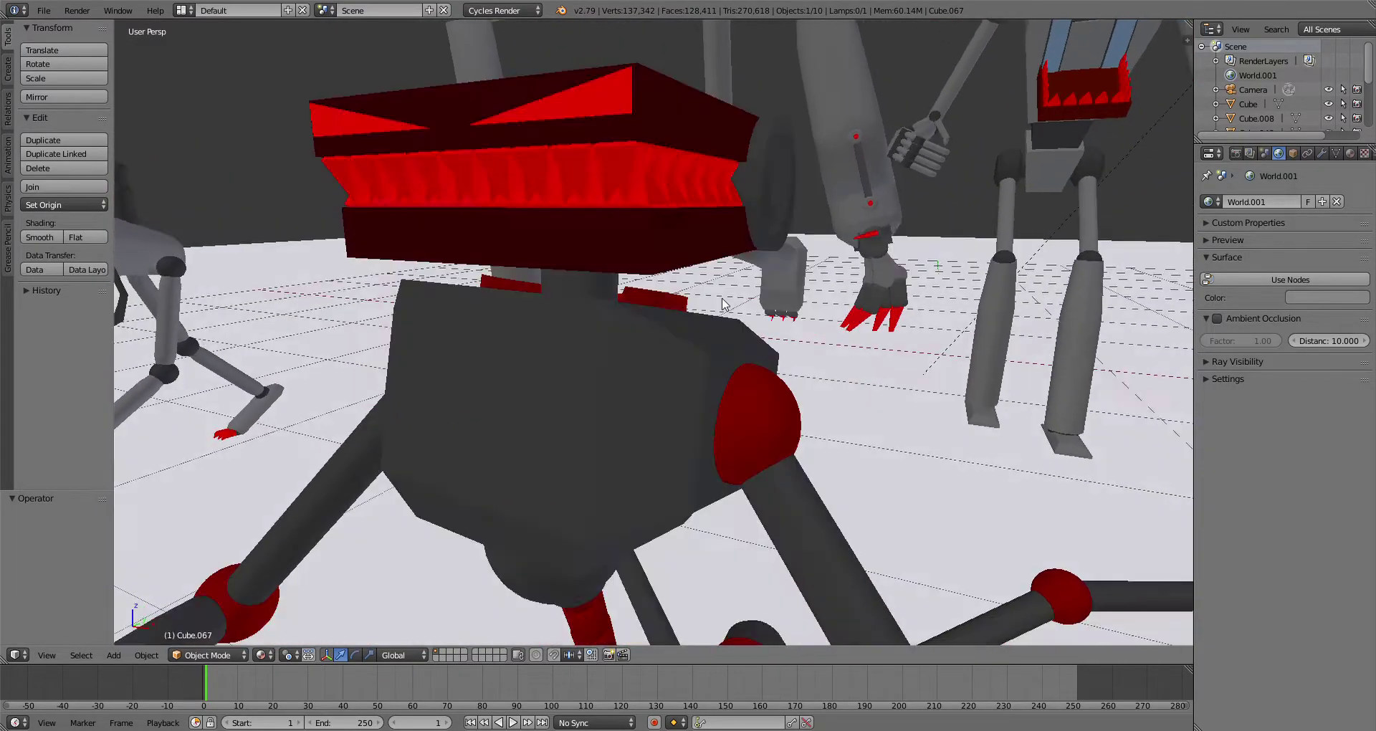
Step: Select the four-legged robot with red joints and inspect its torso, arms and legs
{"action": "middle_click_drag", "start_coordinate": [466, 444], "coordinate": [510, 415], "text": "shift"}
{"action": "middle_click_drag", "start_coordinate": [545, 365], "coordinate": [664, 420], "text": "shift"}
{"action": "scroll", "coordinate": [738, 366], "scroll_direction": "up", "scroll_amount": 1}
{"action": "mouse_move", "coordinate": [737, 343]}
{"action": "middle_mouse_down", "text": "shift"}
{"action": "mouse_move", "coordinate": [746, 373]}
{"action": "mouse_move", "coordinate": [724, 352]}
{"action": "middle_mouse_up", "text": "shift"}
{"action": "scroll", "coordinate": [745, 371], "scroll_direction": "up", "scroll_amount": 1}
{"action": "right_click", "coordinate": [650, 382]}
{"action": "scroll", "coordinate": [650, 384], "scroll_direction": "down", "scroll_amount": 4}
{"action": "middle_click_drag", "start_coordinate": [649, 389], "coordinate": [651, 355], "text": "shift"}
{"action": "scroll", "coordinate": [651, 380], "scroll_direction": "down", "scroll_amount": 3}
{"action": "middle_click_drag", "start_coordinate": [710, 459], "coordinate": [727, 364], "text": "shift"}
{"action": "scroll", "coordinate": [818, 284], "scroll_direction": "up", "scroll_amount": 5}
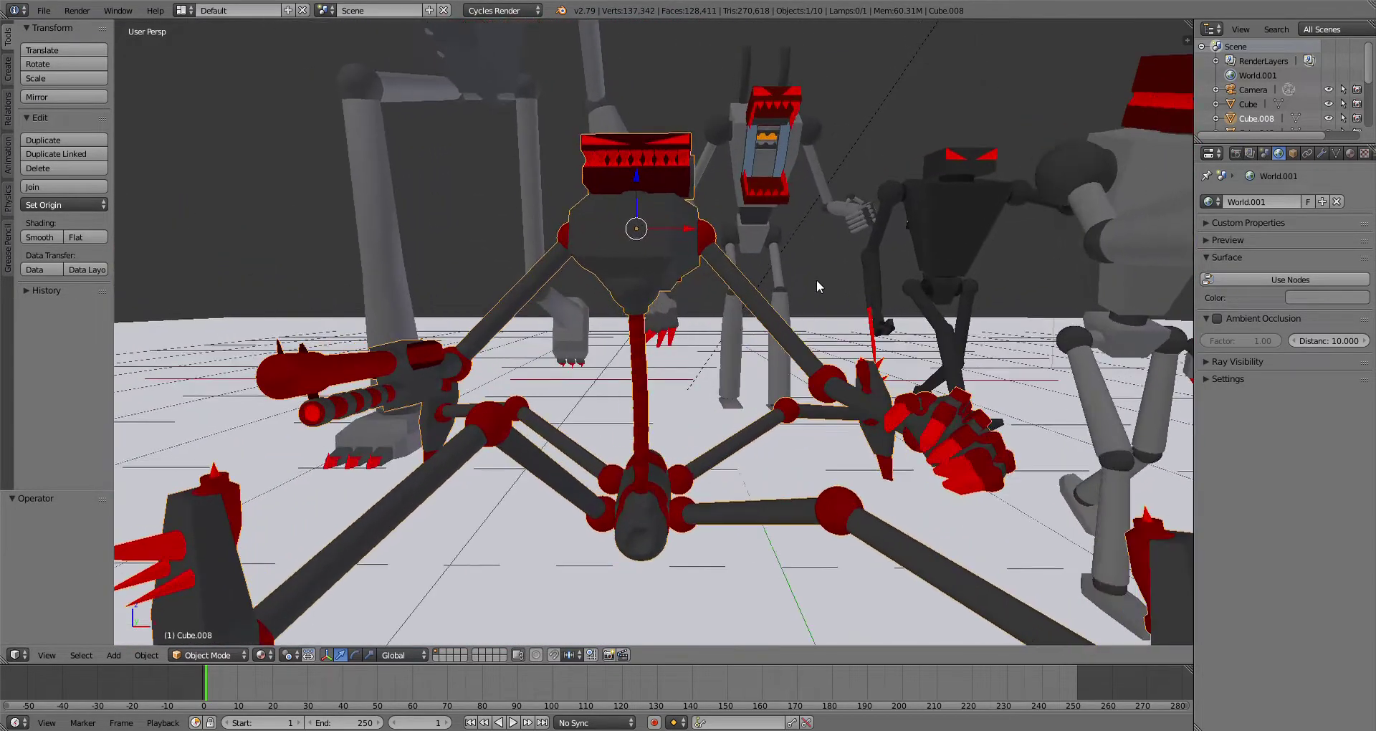
Step: Examine the selected four-legged robot's whole pose from the front and both sides against the other robots
{"action": "scroll", "coordinate": [818, 283], "scroll_direction": "down", "scroll_amount": 3}
{"action": "mouse_move", "coordinate": [746, 337]}
{"action": "middle_mouse_down"}
{"action": "mouse_move", "coordinate": [817, 347]}
{"action": "mouse_move", "coordinate": [753, 352]}
{"action": "middle_mouse_up"}
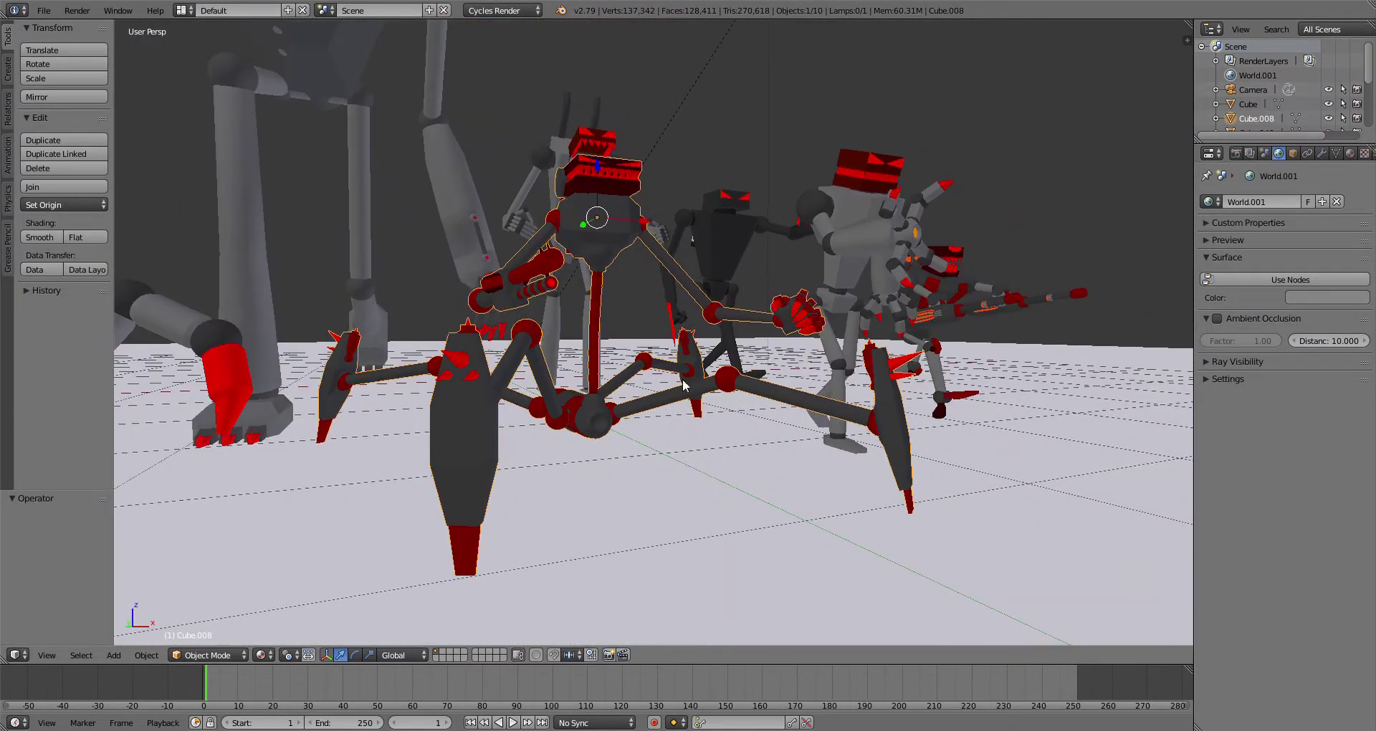
{"action": "scroll", "coordinate": [697, 373], "scroll_direction": "down", "scroll_amount": 5}
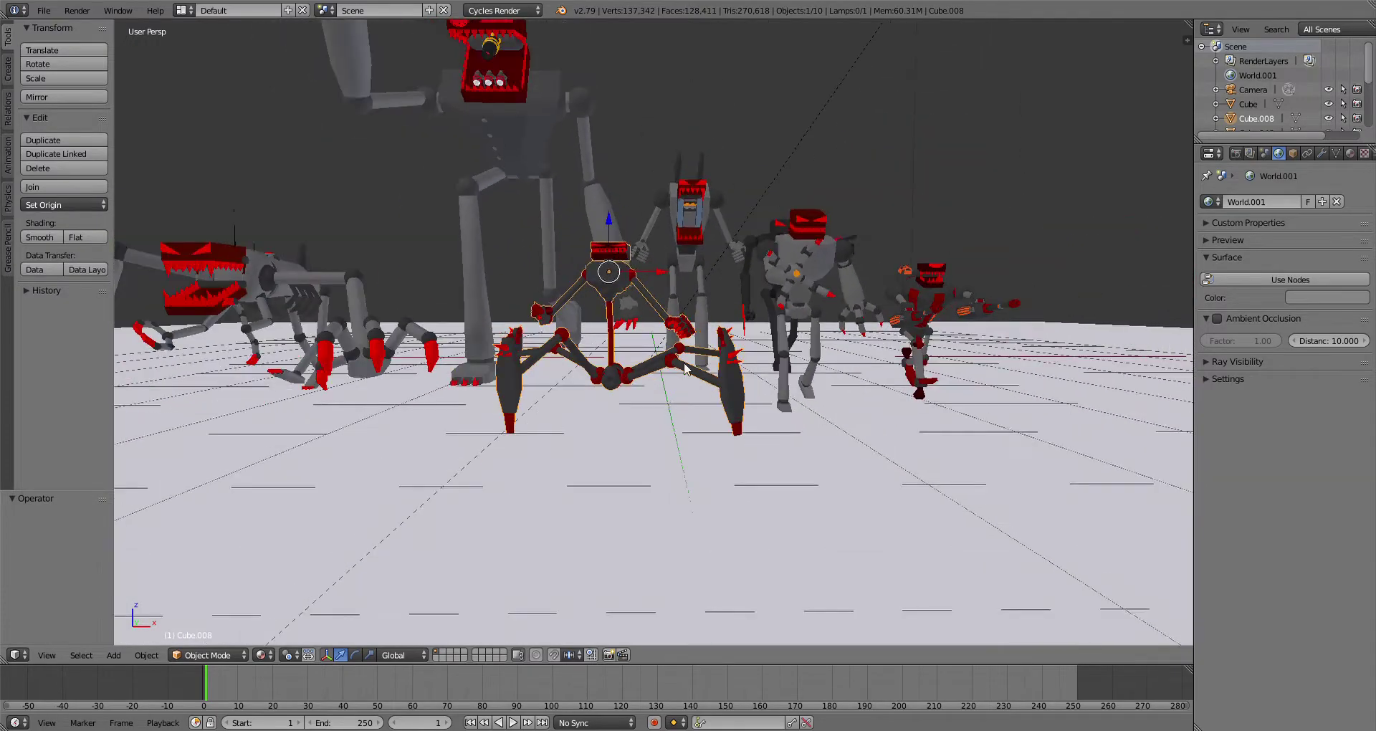
{"action": "scroll", "coordinate": [706, 372], "scroll_direction": "up", "scroll_amount": 1}
{"action": "scroll", "coordinate": [742, 415], "scroll_direction": "up", "scroll_amount": 3}
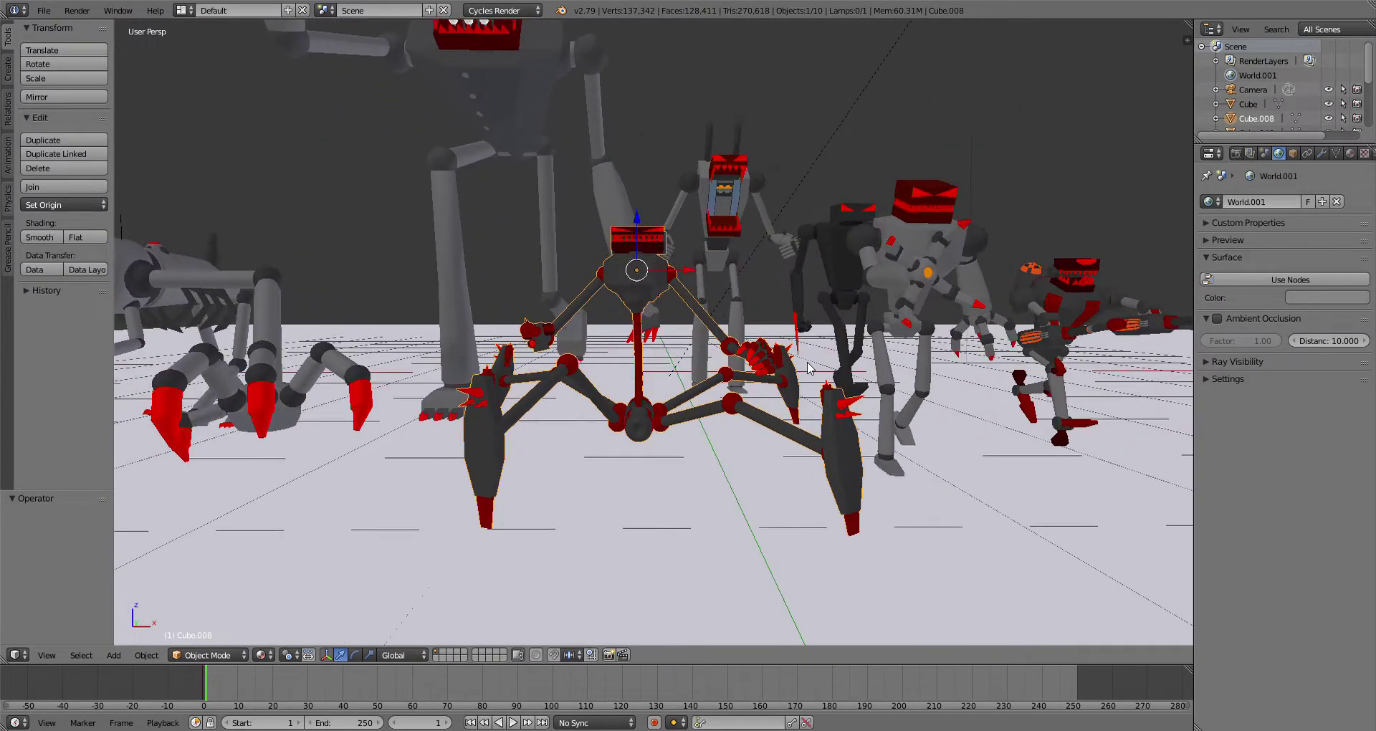
{"action": "scroll", "coordinate": [860, 413], "scroll_direction": "up", "scroll_amount": 1}
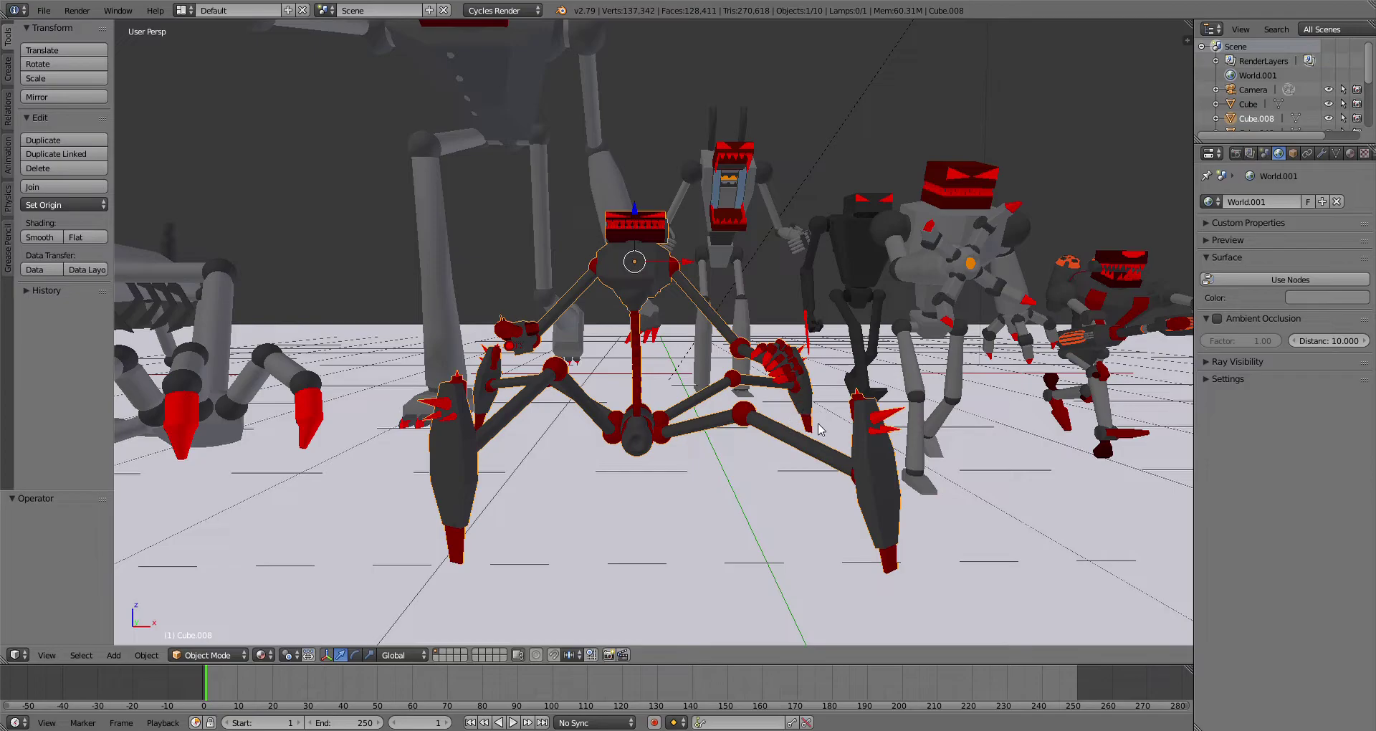
{"action": "scroll", "coordinate": [821, 429], "scroll_direction": "up", "scroll_amount": 3}
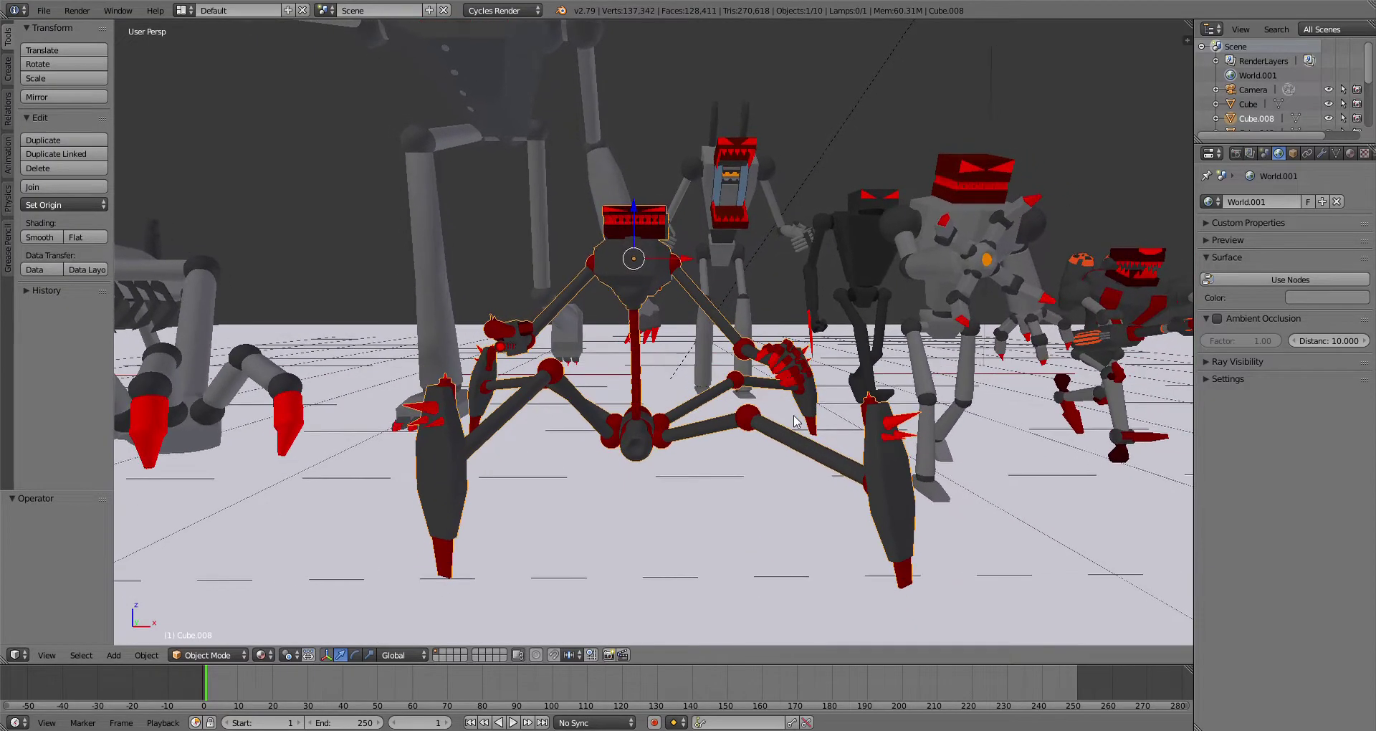
{"action": "middle_click_drag", "start_coordinate": [845, 419], "coordinate": [680, 405]}
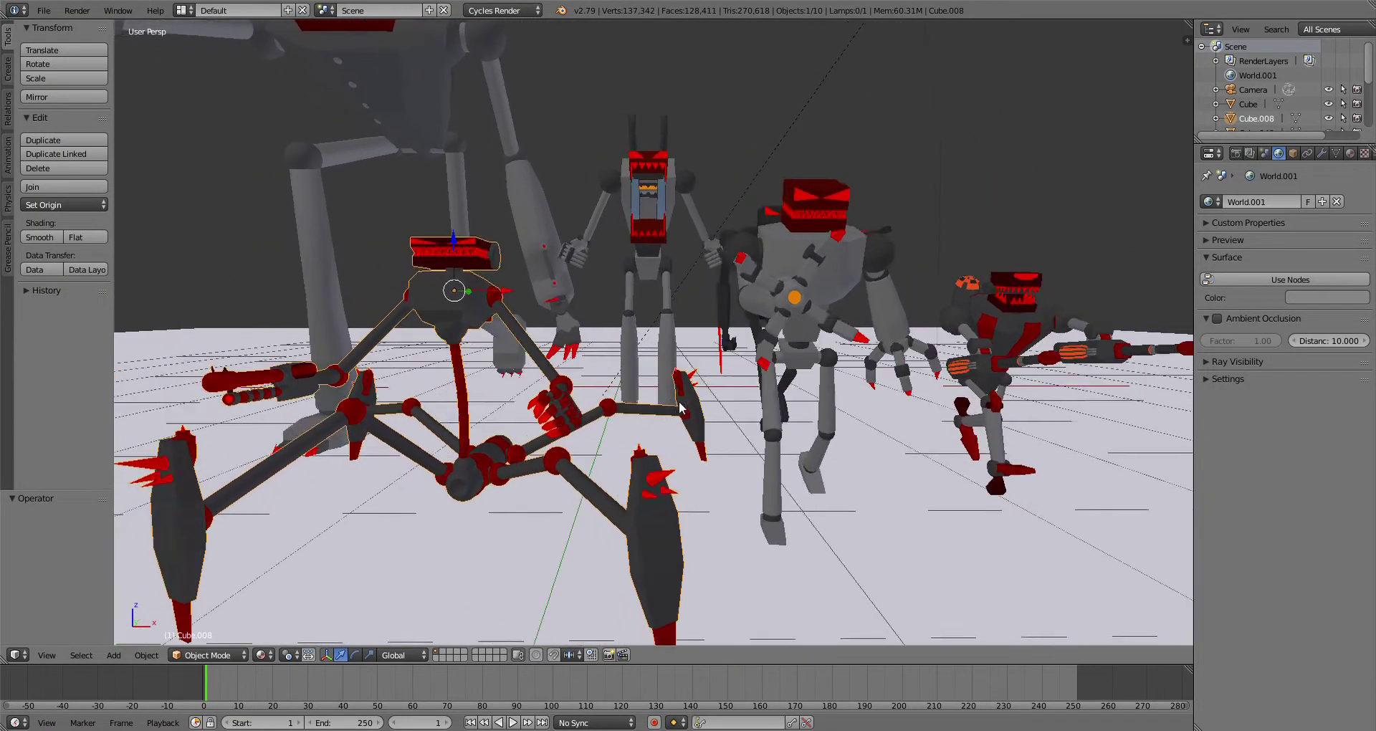
{"action": "middle_click_drag", "start_coordinate": [582, 367], "coordinate": [690, 352], "text": "shift"}
{"action": "scroll", "coordinate": [702, 305], "scroll_direction": "up", "scroll_amount": 2}
{"action": "middle_click_drag", "start_coordinate": [654, 278], "coordinate": [707, 274]}
{"action": "scroll", "coordinate": [707, 280], "scroll_direction": "down", "scroll_amount": 5}
{"action": "scroll", "coordinate": [681, 286], "scroll_direction": "up", "scroll_amount": 3}
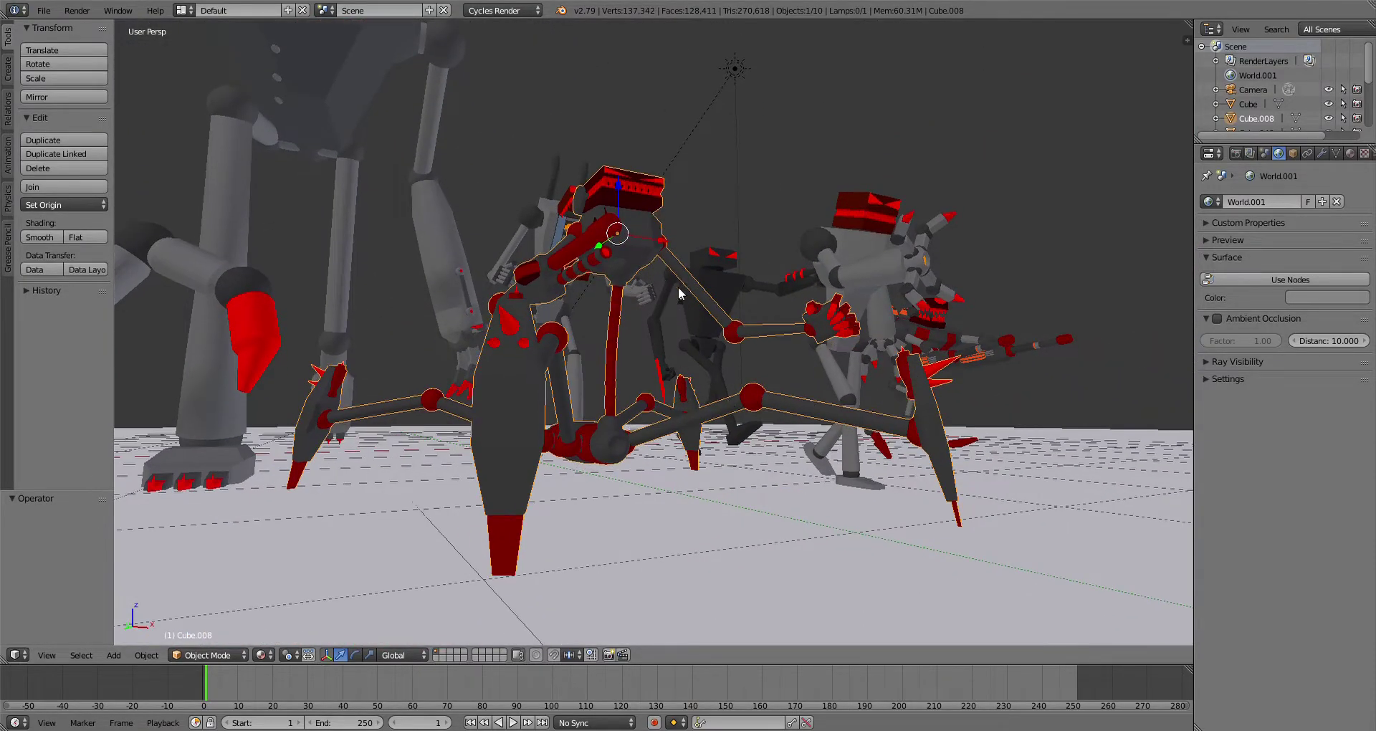
Step: Compare the four-legged robot with the giant robot behind it and inspect its face from below
{"action": "middle_click_drag", "start_coordinate": [835, 344], "coordinate": [719, 354]}
{"action": "scroll", "coordinate": [719, 355], "scroll_direction": "down", "scroll_amount": 3}
{"action": "scroll", "coordinate": [458, 306], "scroll_direction": "down", "scroll_amount": 1}
{"action": "middle_click_drag", "start_coordinate": [462, 296], "coordinate": [422, 295]}
{"action": "right_click", "coordinate": [613, 292]}
{"action": "middle_click_drag", "start_coordinate": [681, 339], "coordinate": [733, 308]}
{"action": "scroll", "coordinate": [688, 294], "scroll_direction": "up", "scroll_amount": 6}
{"action": "scroll", "coordinate": [688, 241], "scroll_direction": "up", "scroll_amount": 2}
{"action": "middle_click_drag", "start_coordinate": [690, 243], "coordinate": [829, 431], "text": "shift"}
{"action": "scroll", "coordinate": [772, 312], "scroll_direction": "up", "scroll_amount": 6}
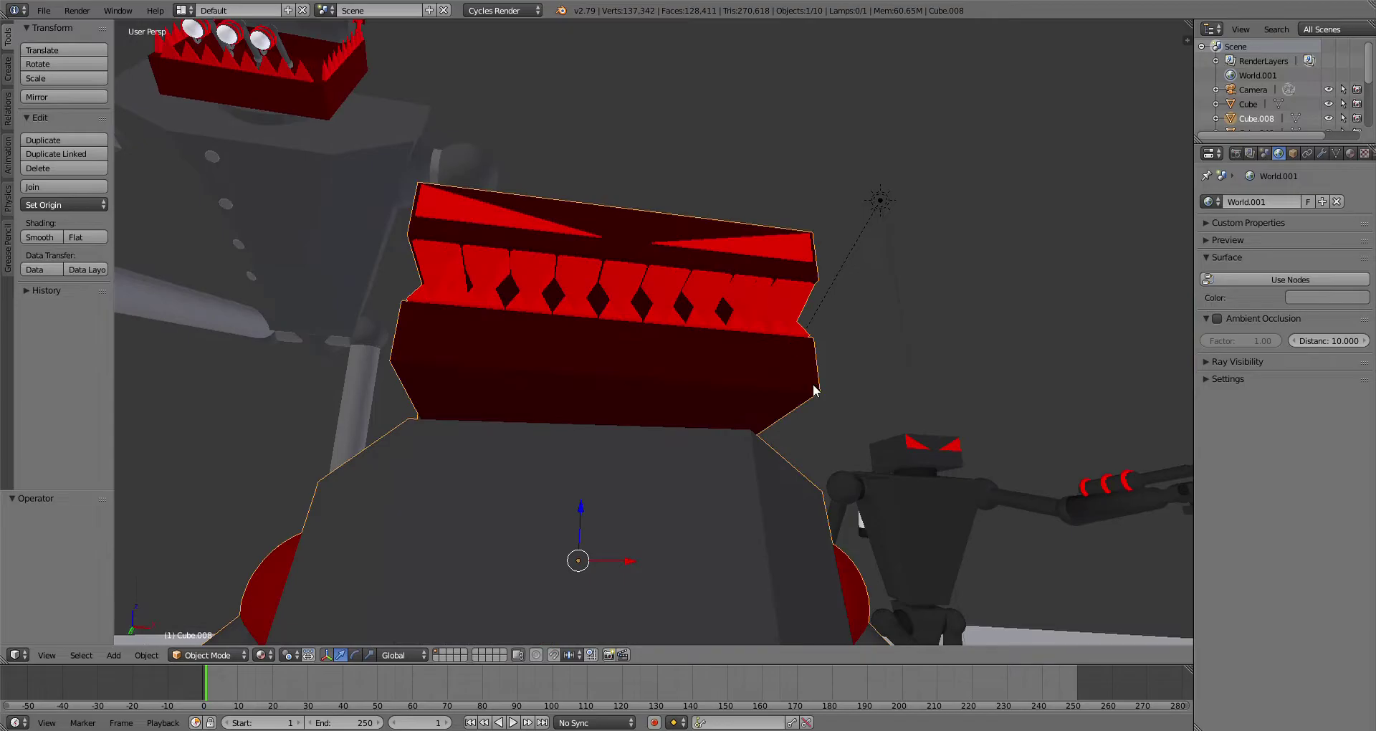
Step: Select the small robot with orange-patterned back pods and examine it from behind and from the front
{"action": "scroll", "coordinate": [814, 389], "scroll_direction": "down", "scroll_amount": 3}
{"action": "middle_click_drag", "start_coordinate": [843, 383], "coordinate": [866, 476]}
{"action": "scroll", "coordinate": [957, 428], "scroll_direction": "down", "scroll_amount": 3}
{"action": "scroll", "coordinate": [800, 467], "scroll_direction": "down", "scroll_amount": 4}
{"action": "scroll", "coordinate": [801, 469], "scroll_direction": "down", "scroll_amount": 2}
{"action": "scroll", "coordinate": [831, 360], "scroll_direction": "up", "scroll_amount": 2}
{"action": "middle_click_drag", "start_coordinate": [893, 352], "coordinate": [718, 223]}
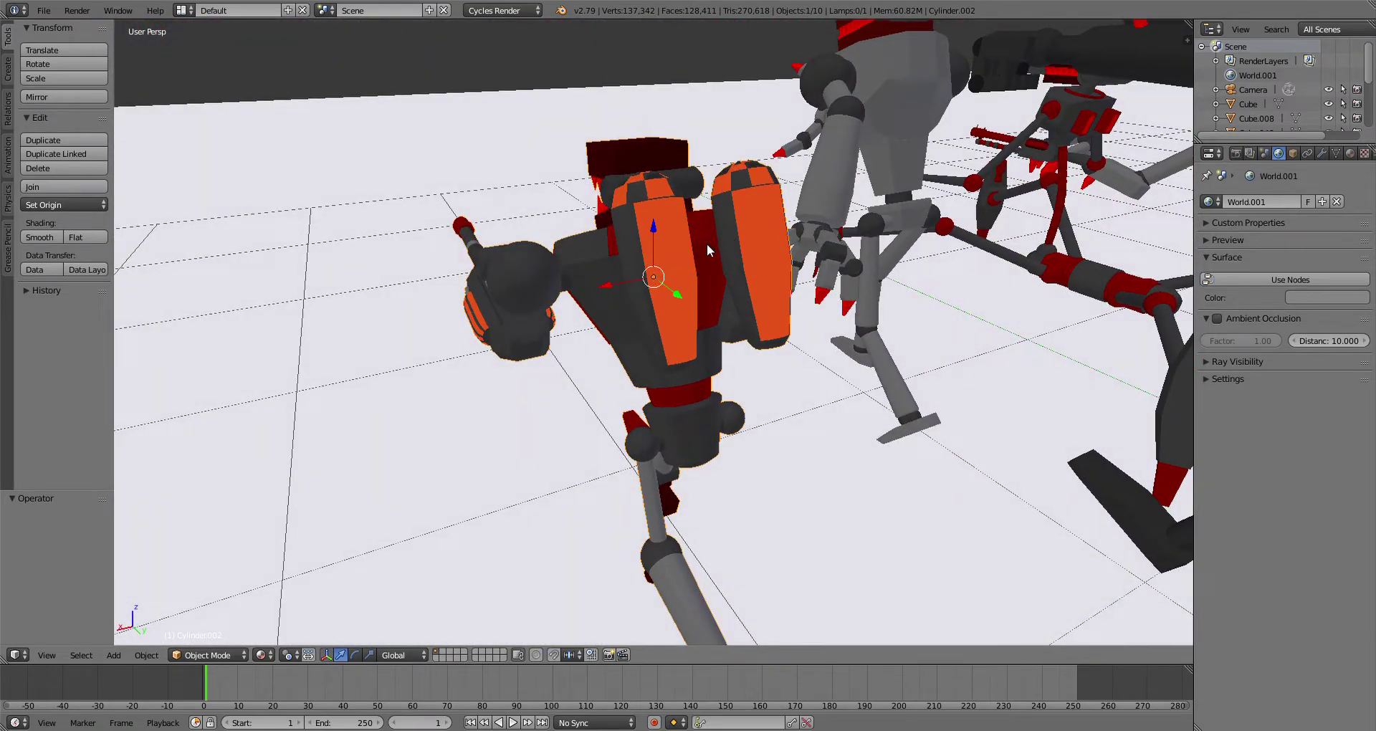
{"action": "middle_click_drag", "start_coordinate": [715, 357], "coordinate": [972, 324]}
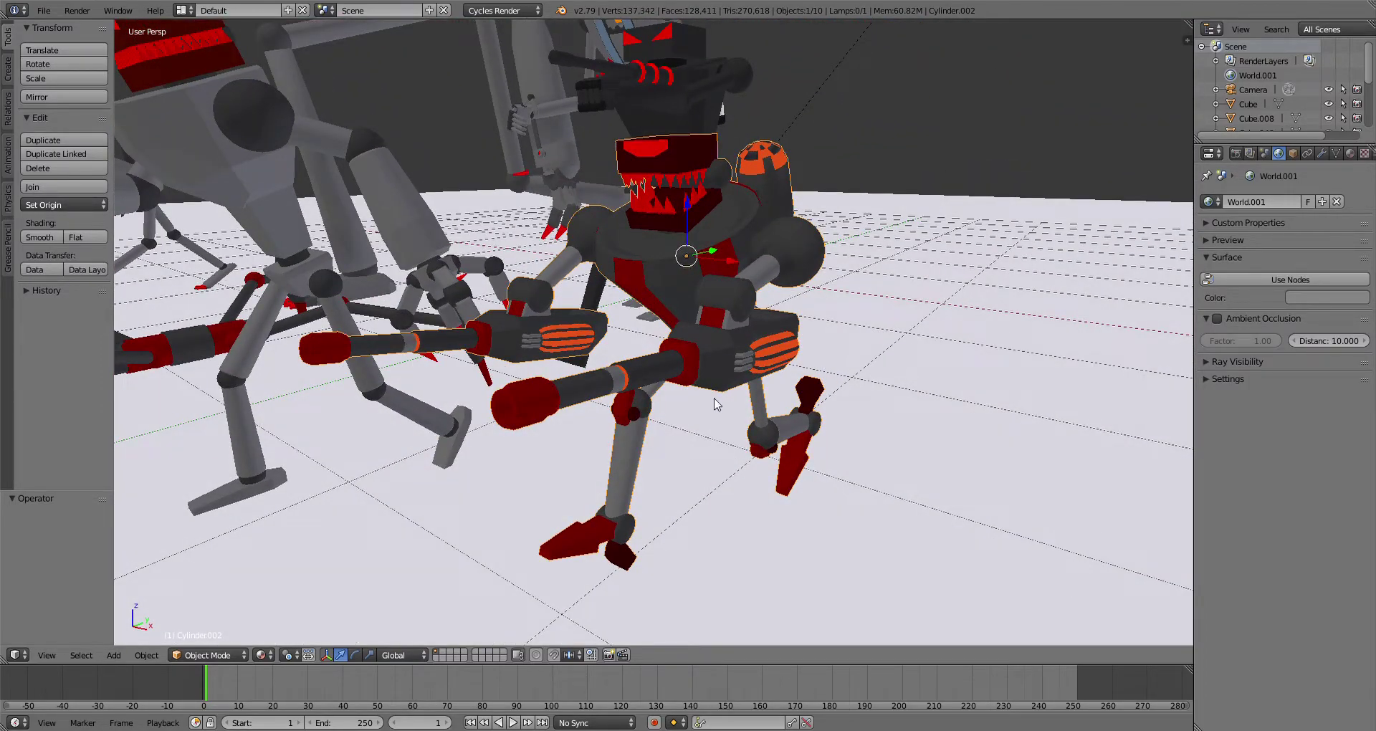
{"action": "middle_click_drag", "start_coordinate": [715, 329], "coordinate": [754, 415], "text": "shift"}
{"action": "scroll", "coordinate": [754, 416], "scroll_direction": "down", "scroll_amount": 4}
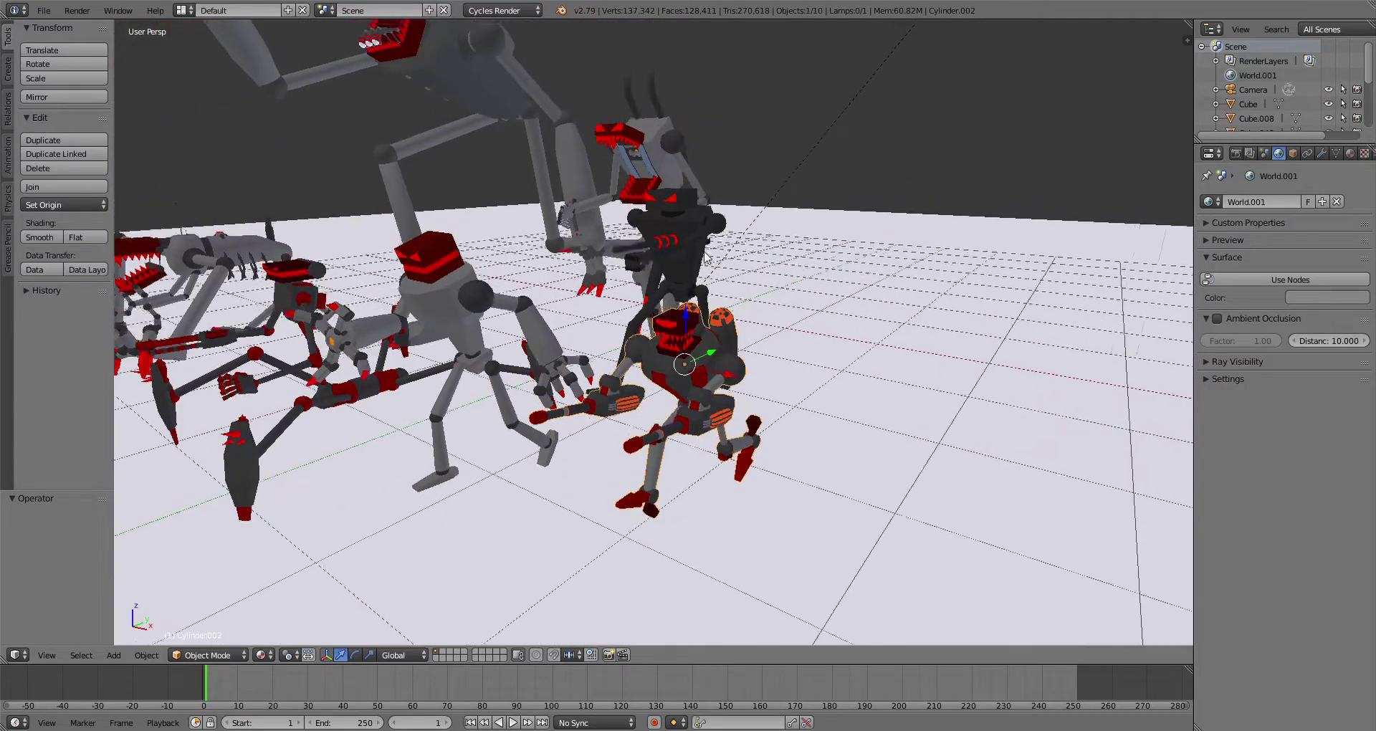
Step: Select the horned grey robot with the open jaw and examine it together with the whole robot group
{"action": "middle_click_drag", "start_coordinate": [697, 217], "coordinate": [789, 394], "text": "shift"}
{"action": "scroll", "coordinate": [787, 392], "scroll_direction": "up", "scroll_amount": 3}
{"action": "scroll", "coordinate": [707, 279], "scroll_direction": "down", "scroll_amount": 5}
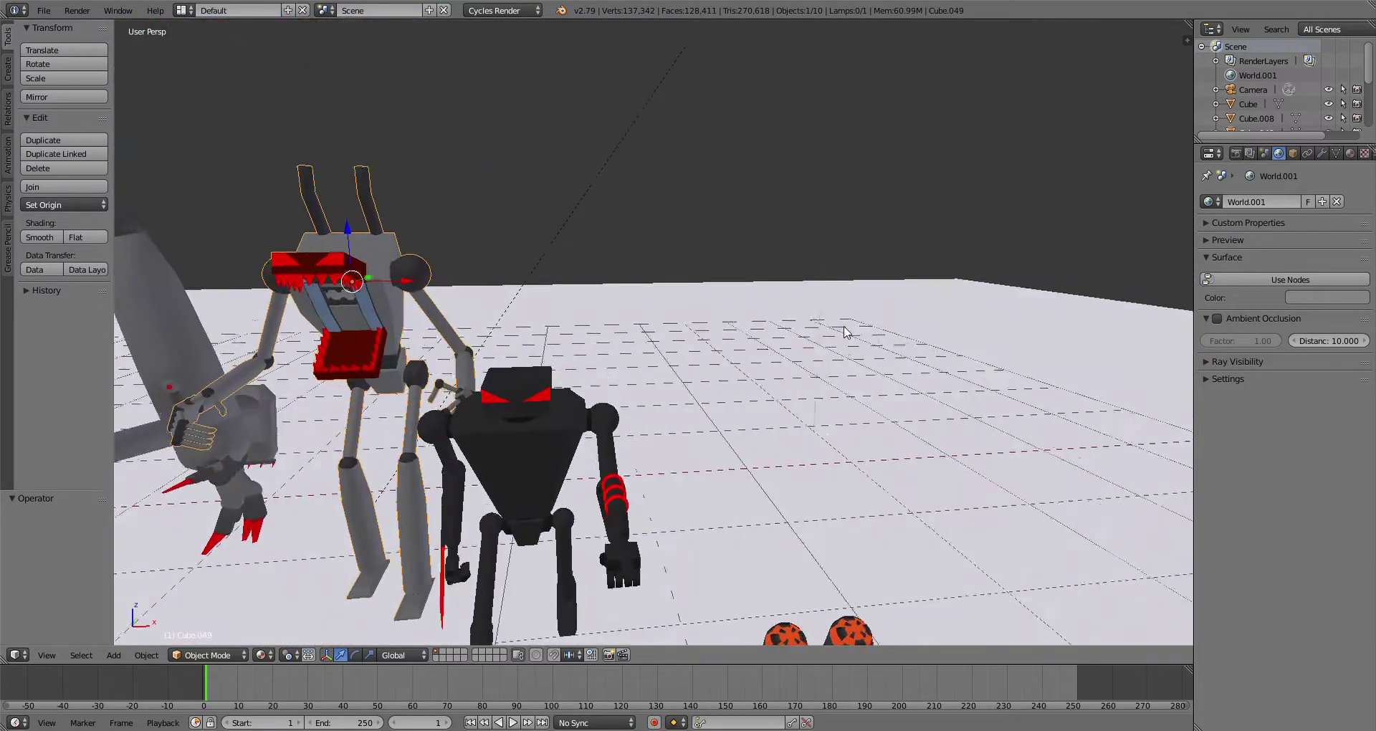
{"action": "scroll", "coordinate": [824, 358], "scroll_direction": "down", "scroll_amount": 2}
{"action": "middle_click_drag", "start_coordinate": [689, 526], "coordinate": [708, 490], "text": "shift"}
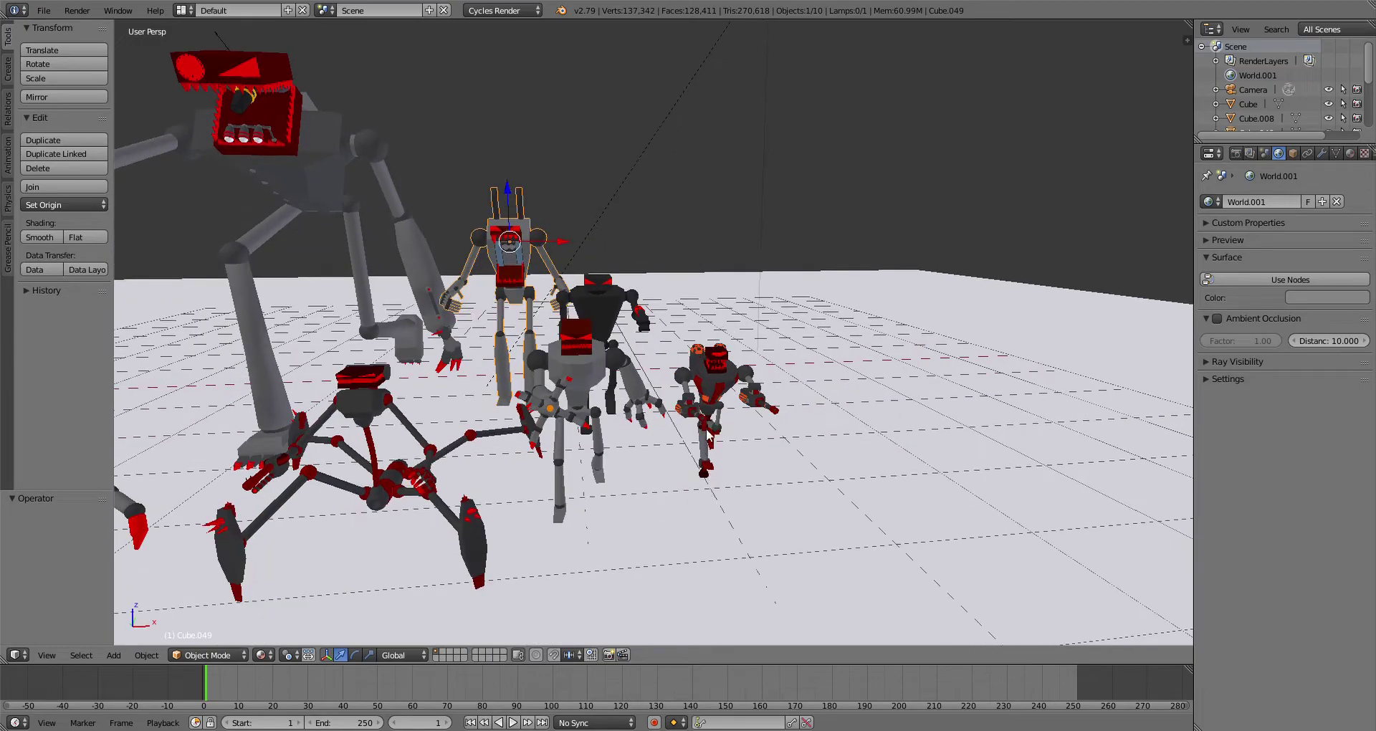
{"action": "middle_click_drag", "start_coordinate": [612, 256], "coordinate": [904, 365]}
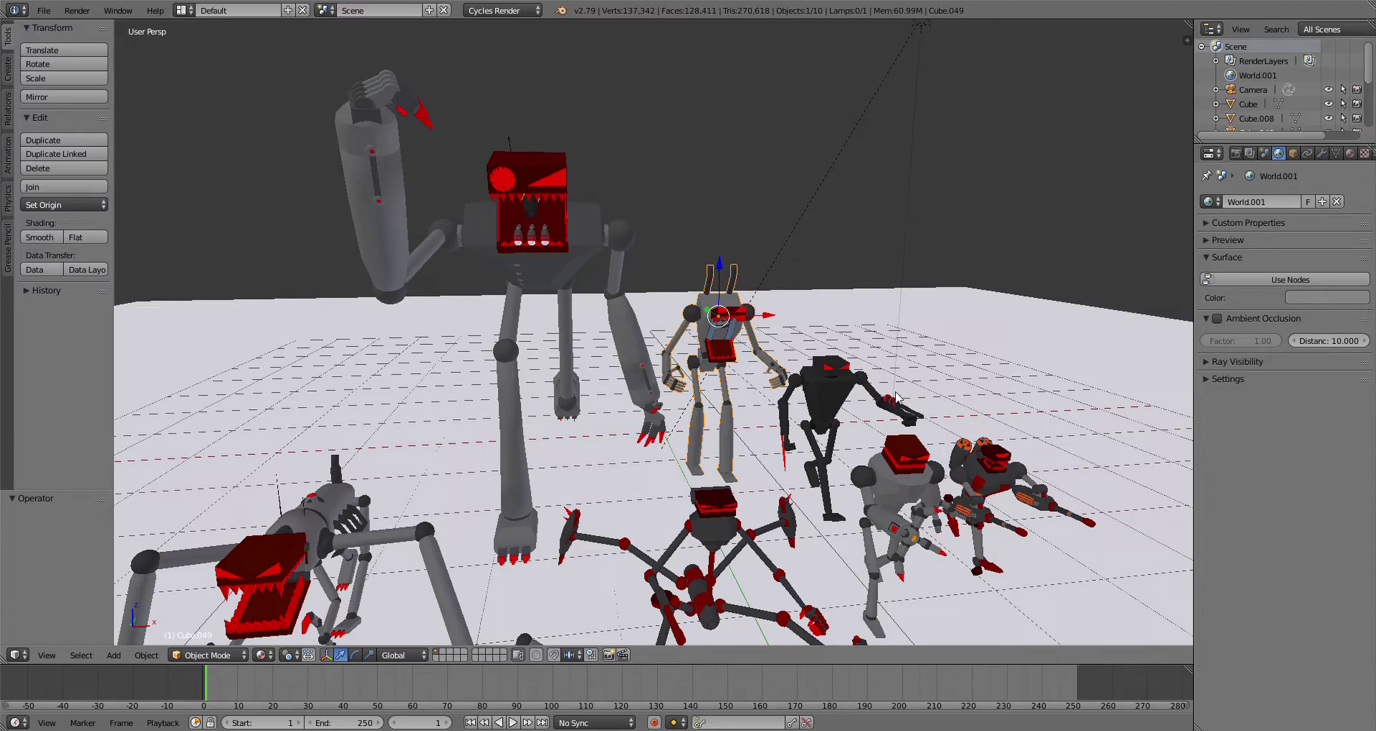
{"action": "middle_click_drag", "start_coordinate": [902, 392], "coordinate": [668, 351], "text": "shift"}
{"action": "scroll", "coordinate": [668, 351], "scroll_direction": "up", "scroll_amount": 2}
{"action": "scroll", "coordinate": [789, 300], "scroll_direction": "up", "scroll_amount": 2}
Step: Select the black robot with red eyes and examine it from several sides within the group
{"action": "middle_click_drag", "start_coordinate": [790, 301], "coordinate": [848, 284]}
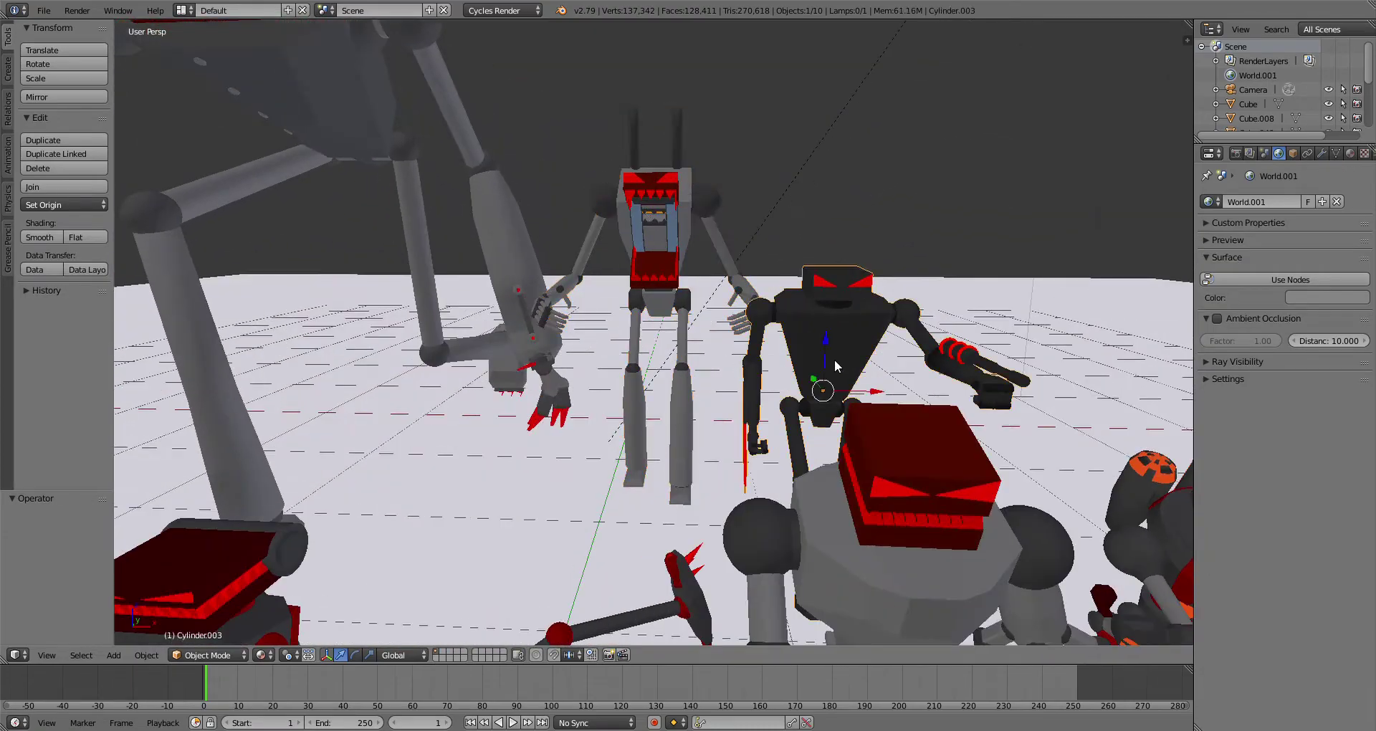
{"action": "middle_click_drag", "start_coordinate": [828, 373], "coordinate": [660, 344]}
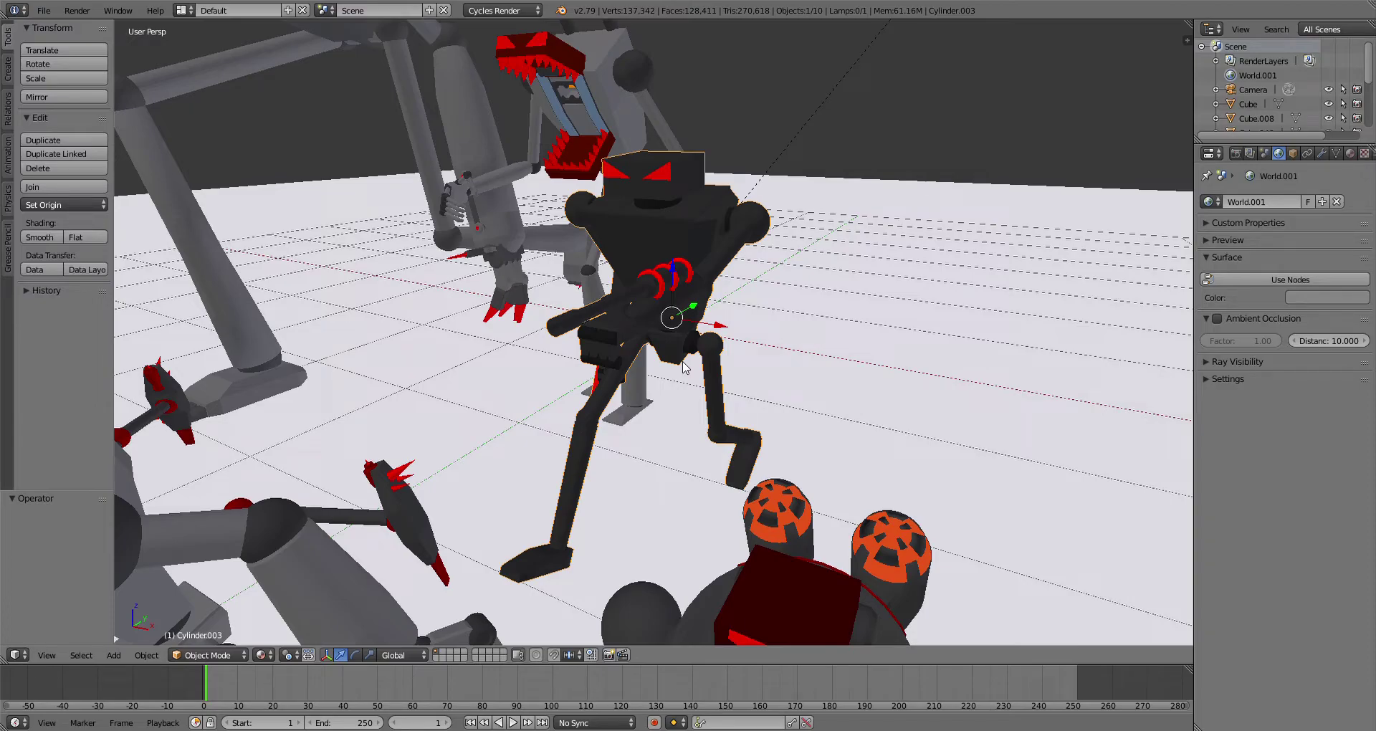
{"action": "scroll", "coordinate": [851, 256], "scroll_direction": "down", "scroll_amount": 1}
{"action": "middle_click_drag", "start_coordinate": [851, 256], "coordinate": [921, 256]}
{"action": "scroll", "coordinate": [933, 231], "scroll_direction": "up", "scroll_amount": 2}
{"action": "scroll", "coordinate": [917, 256], "scroll_direction": "down", "scroll_amount": 3}
{"action": "middle_click_drag", "start_coordinate": [809, 286], "coordinate": [635, 215]}
{"action": "scroll", "coordinate": [772, 317], "scroll_direction": "down", "scroll_amount": 3}
Step: Open Mk.85.blend from the Blender things folder
{"action": "left_click", "coordinate": [44, 11]}
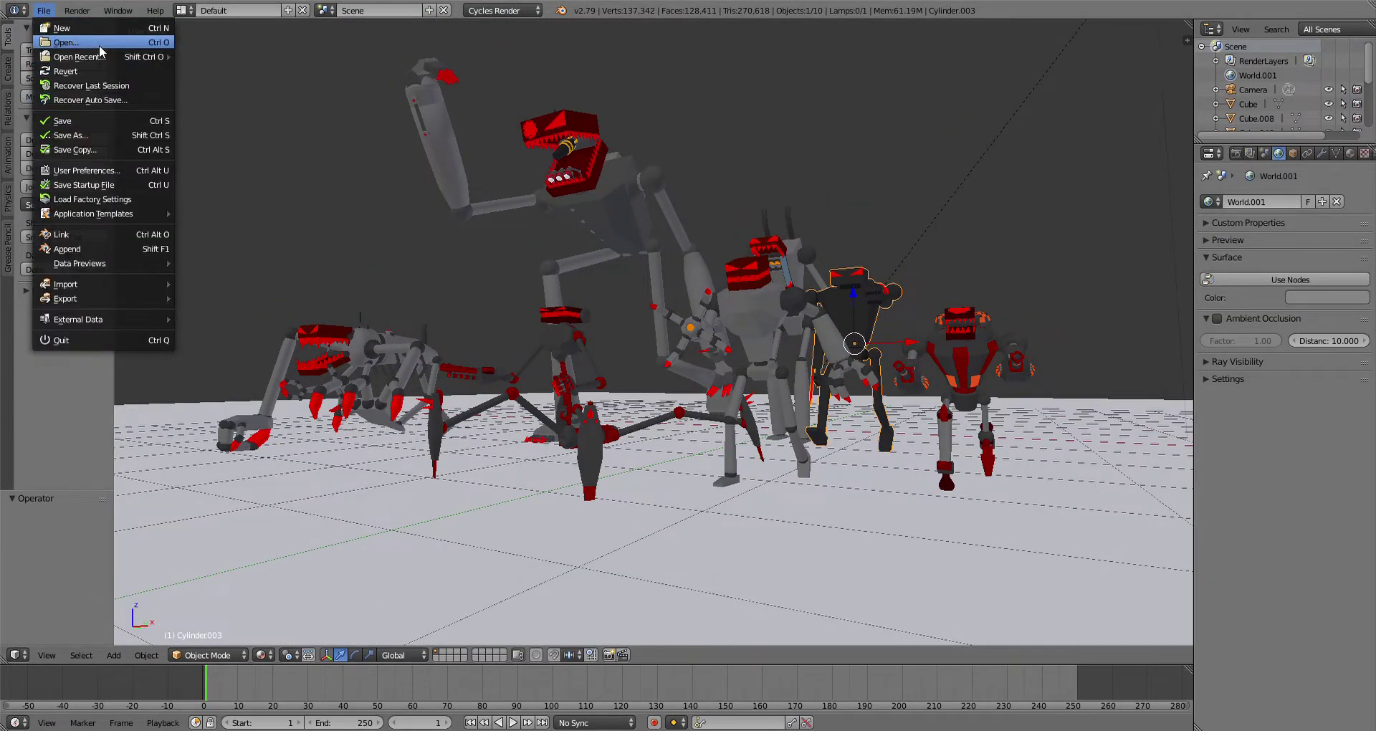
{"action": "left_click", "coordinate": [98, 45]}
{"action": "scroll", "coordinate": [651, 394], "scroll_direction": "down", "scroll_amount": 5}
{"action": "scroll", "coordinate": [674, 433], "scroll_direction": "down", "scroll_amount": 3}
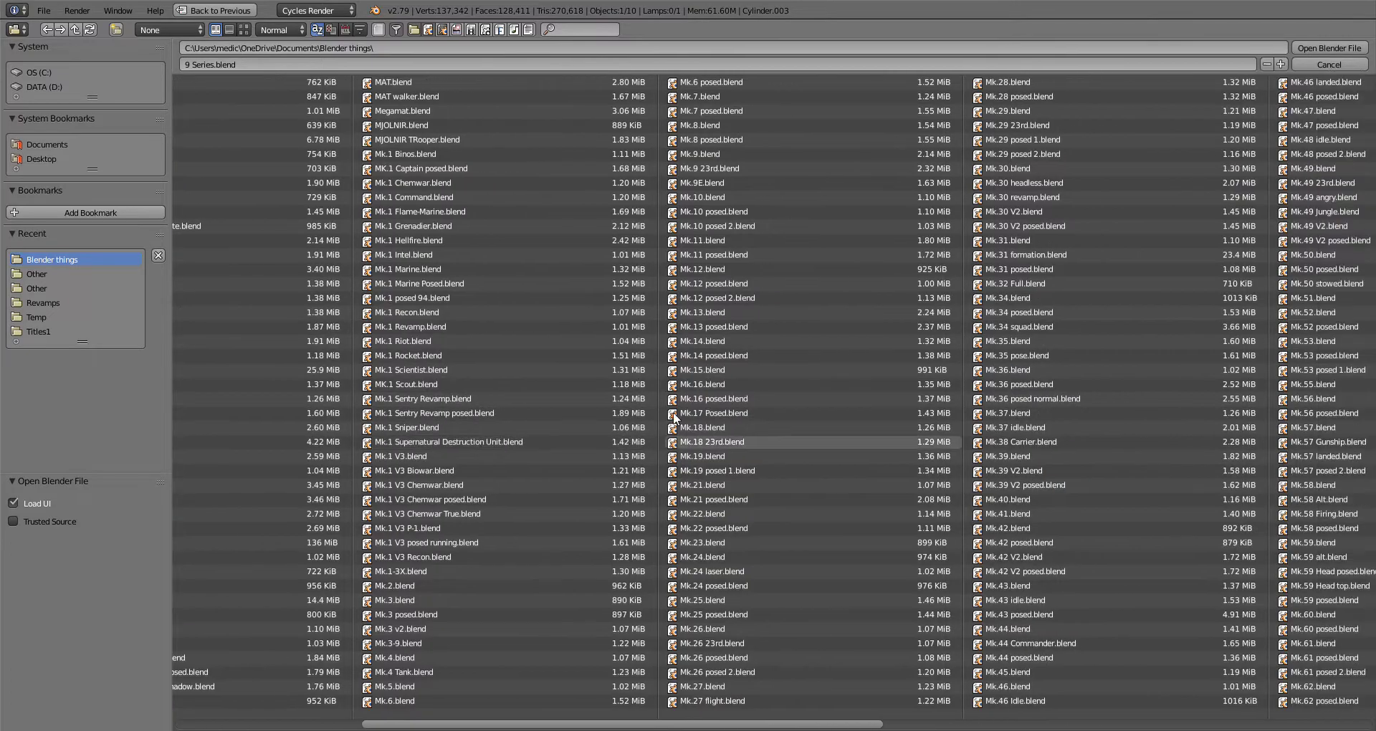
{"action": "scroll", "coordinate": [651, 313], "scroll_direction": "down", "scroll_amount": 3}
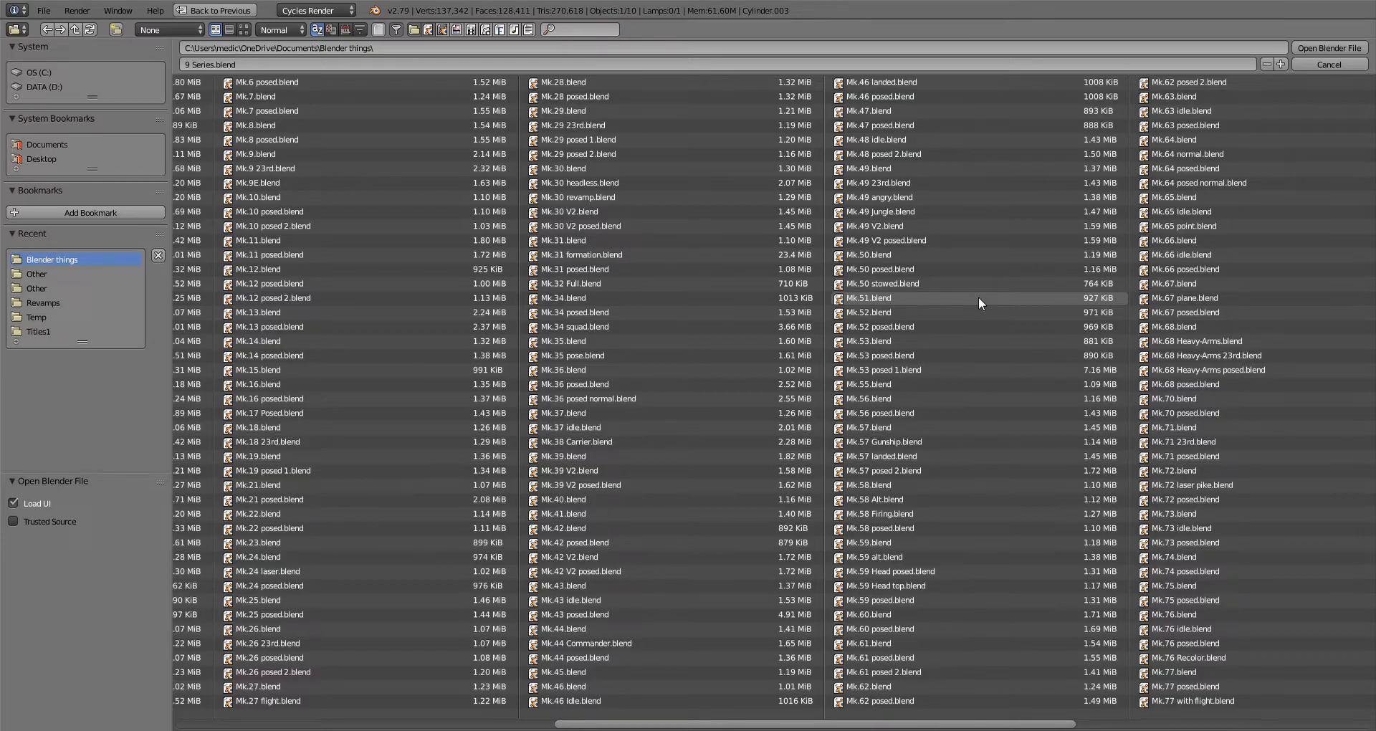
{"action": "scroll", "coordinate": [953, 283], "scroll_direction": "down", "scroll_amount": 3}
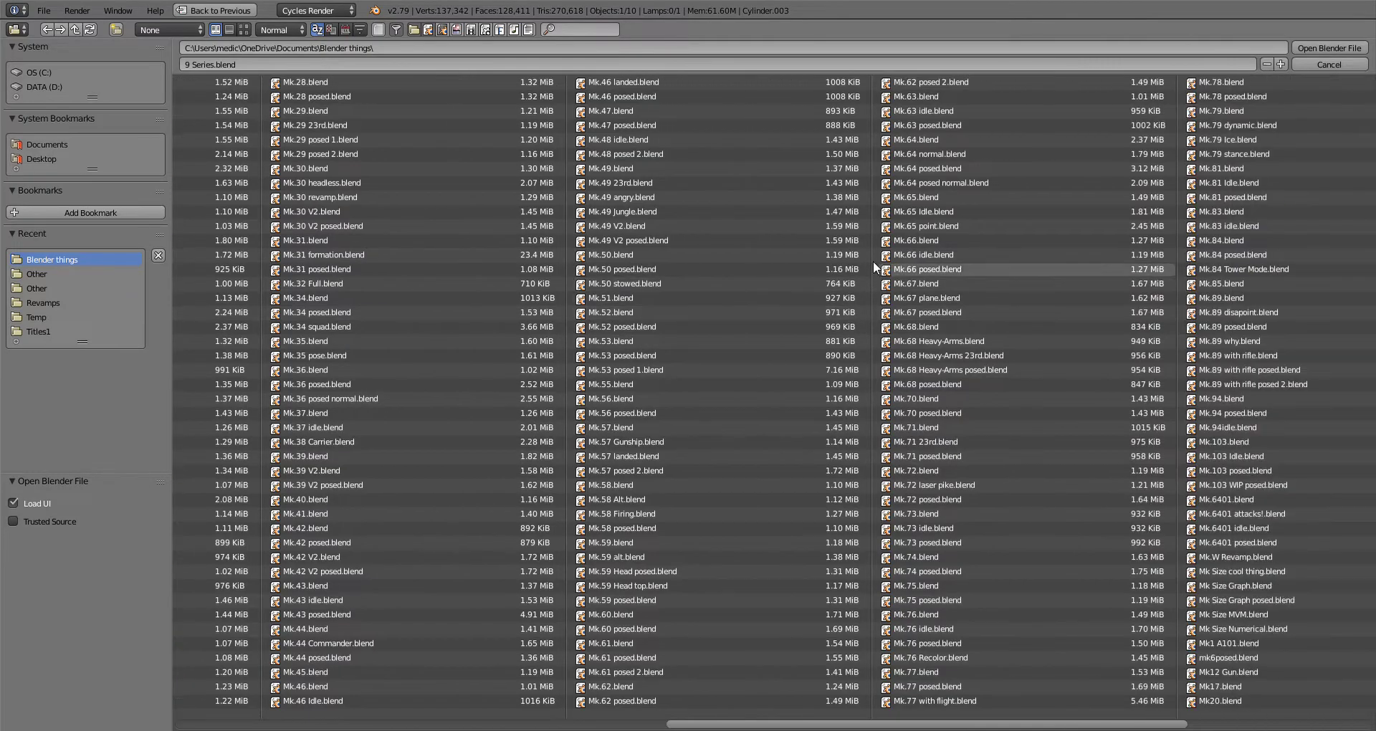
{"action": "scroll", "coordinate": [886, 310], "scroll_direction": "down", "scroll_amount": 3}
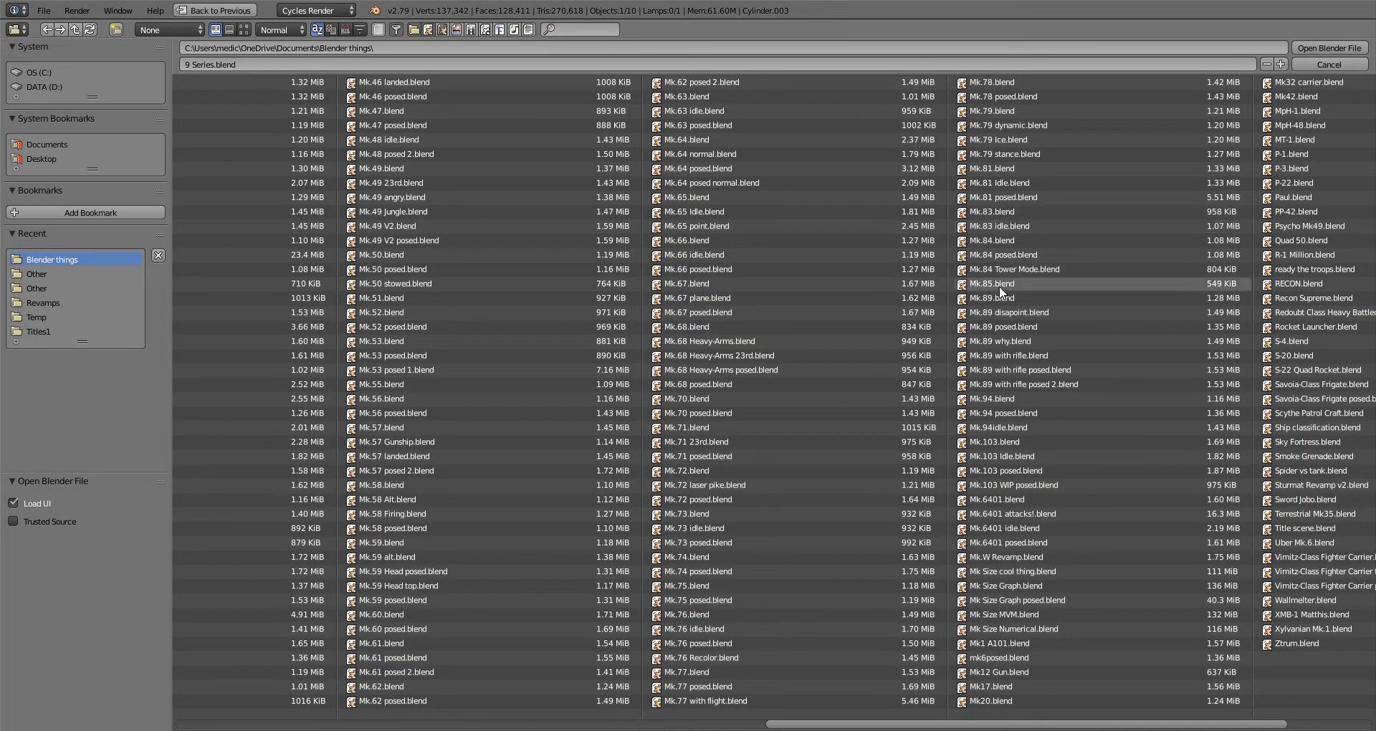
{"action": "double_click", "coordinate": [999, 286]}
Step: Put the main body cube in Edit Mode and extrude its bottom face by 0.152
{"action": "middle_click_drag", "start_coordinate": [999, 292], "coordinate": [878, 293]}
{"action": "scroll", "coordinate": [878, 292], "scroll_direction": "up", "scroll_amount": 4}
{"action": "middle_click_drag", "start_coordinate": [855, 415], "coordinate": [692, 416]}
{"action": "scroll", "coordinate": [914, 471], "scroll_direction": "down", "scroll_amount": 5}
{"action": "scroll", "coordinate": [815, 464], "scroll_direction": "up", "scroll_amount": 4}
{"action": "scroll", "coordinate": [813, 459], "scroll_direction": "down", "scroll_amount": 4}
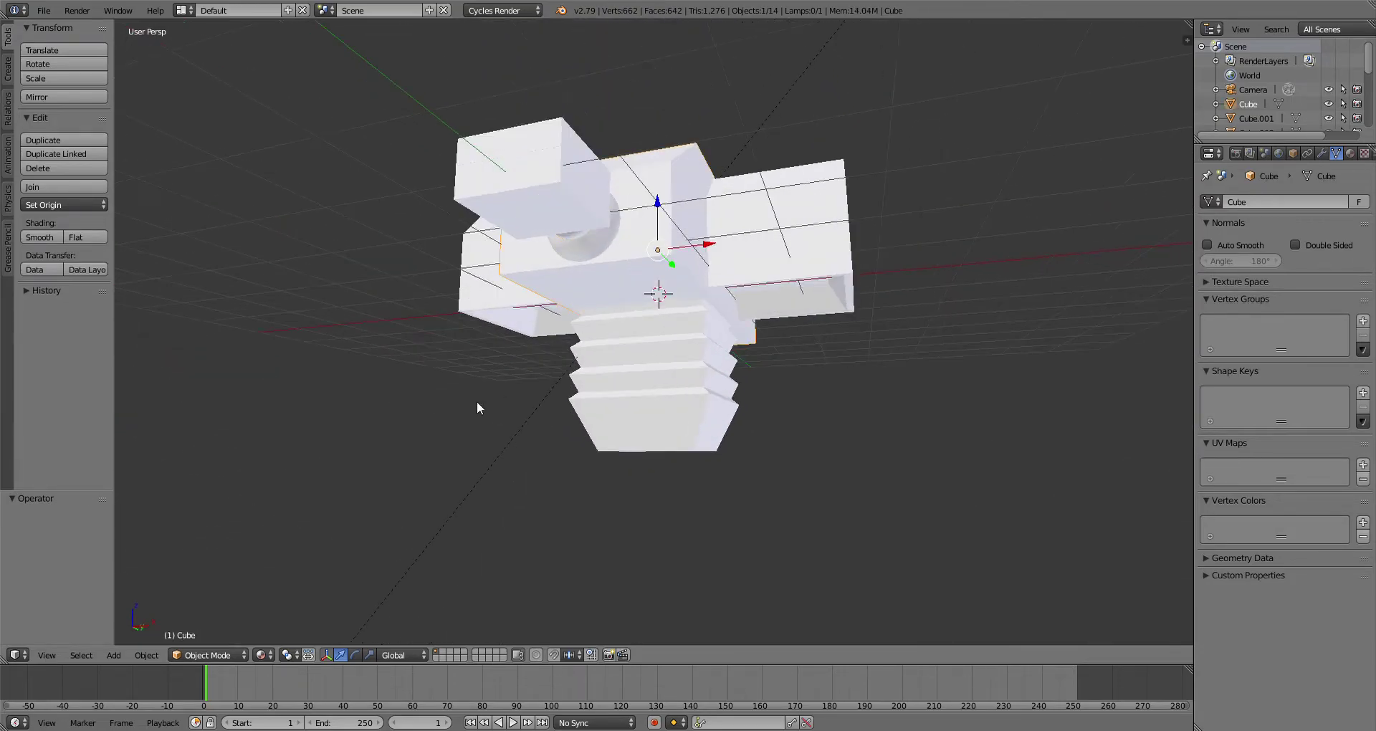
{"action": "middle_click_drag", "start_coordinate": [505, 403], "coordinate": [191, 593]}
{"action": "left_click", "coordinate": [212, 606]}
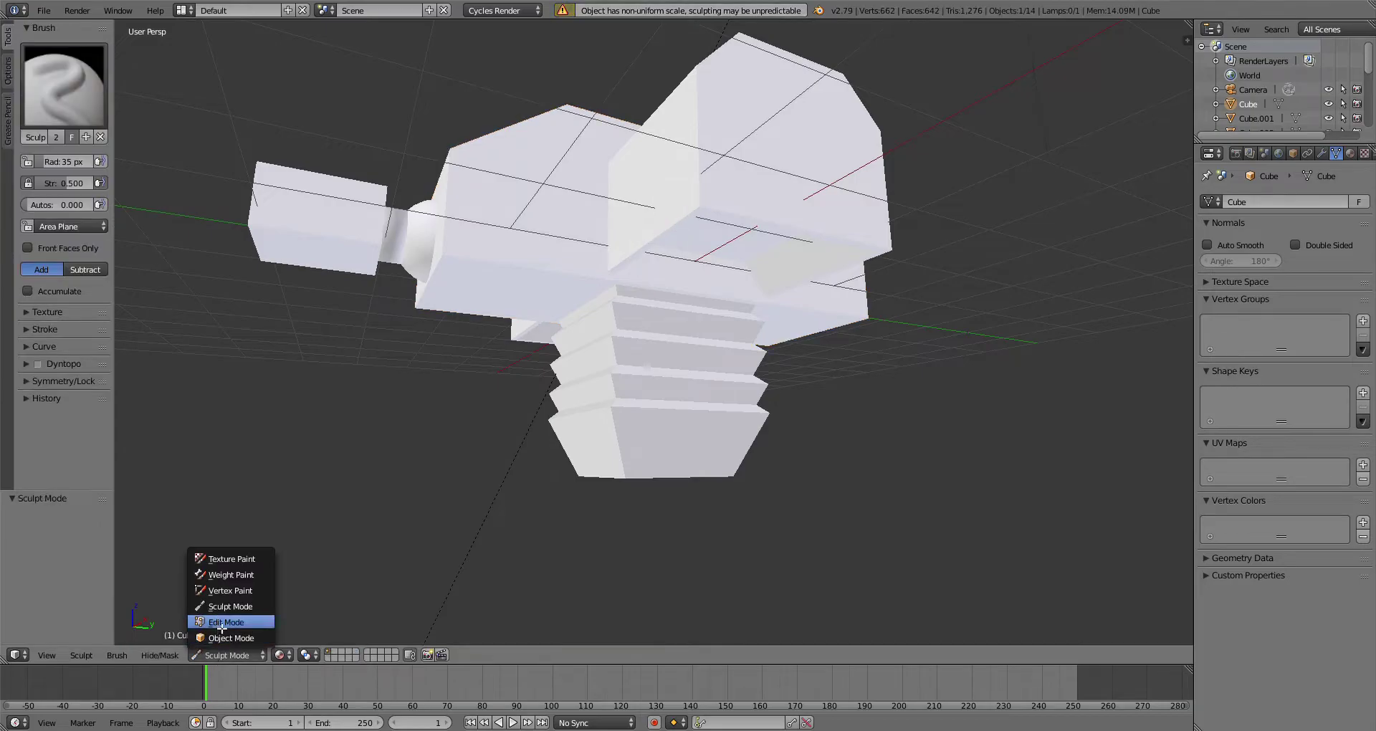
{"action": "left_click", "coordinate": [217, 622]}
{"action": "key", "text": "e"}
{"action": "left_click", "coordinate": [621, 486]}
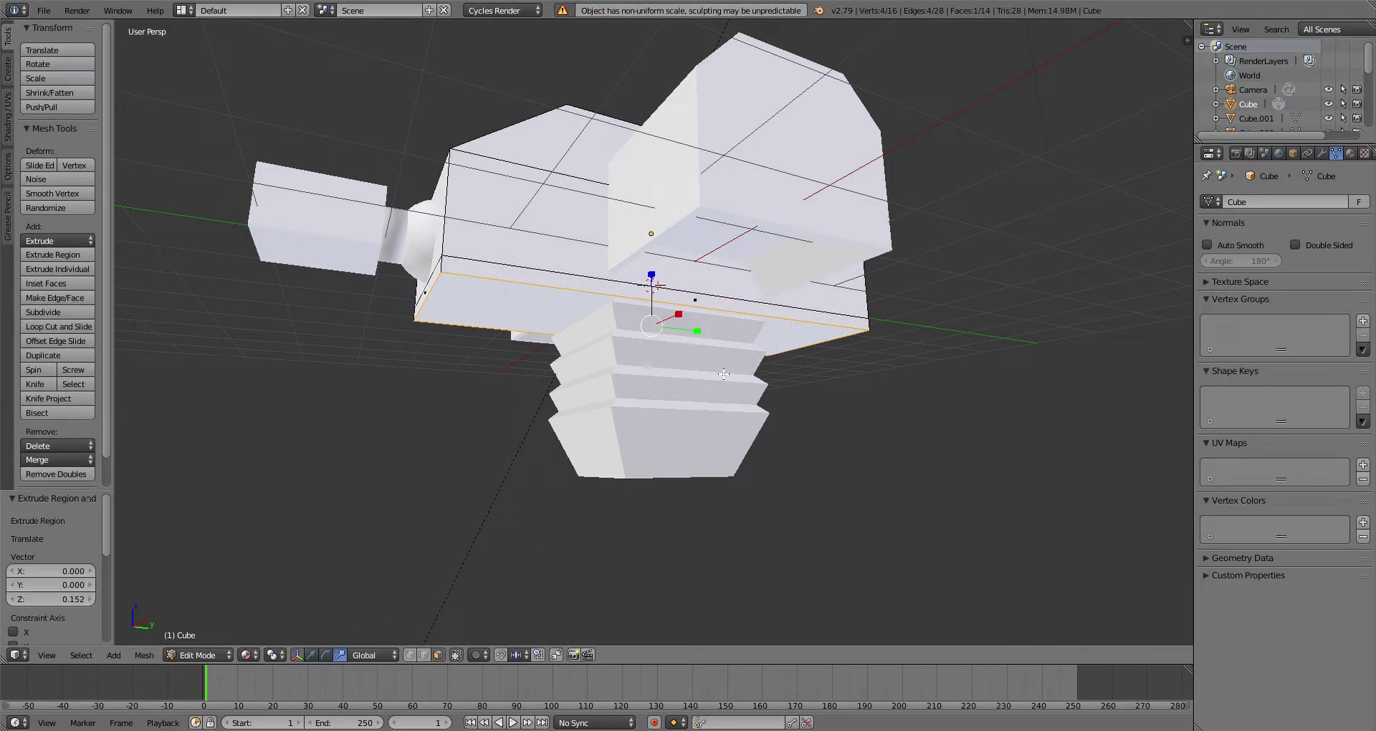
Step: Scale the extruded bottom face of the main body to about 0.35 and return to Object Mode
{"action": "key", "text": "s"}
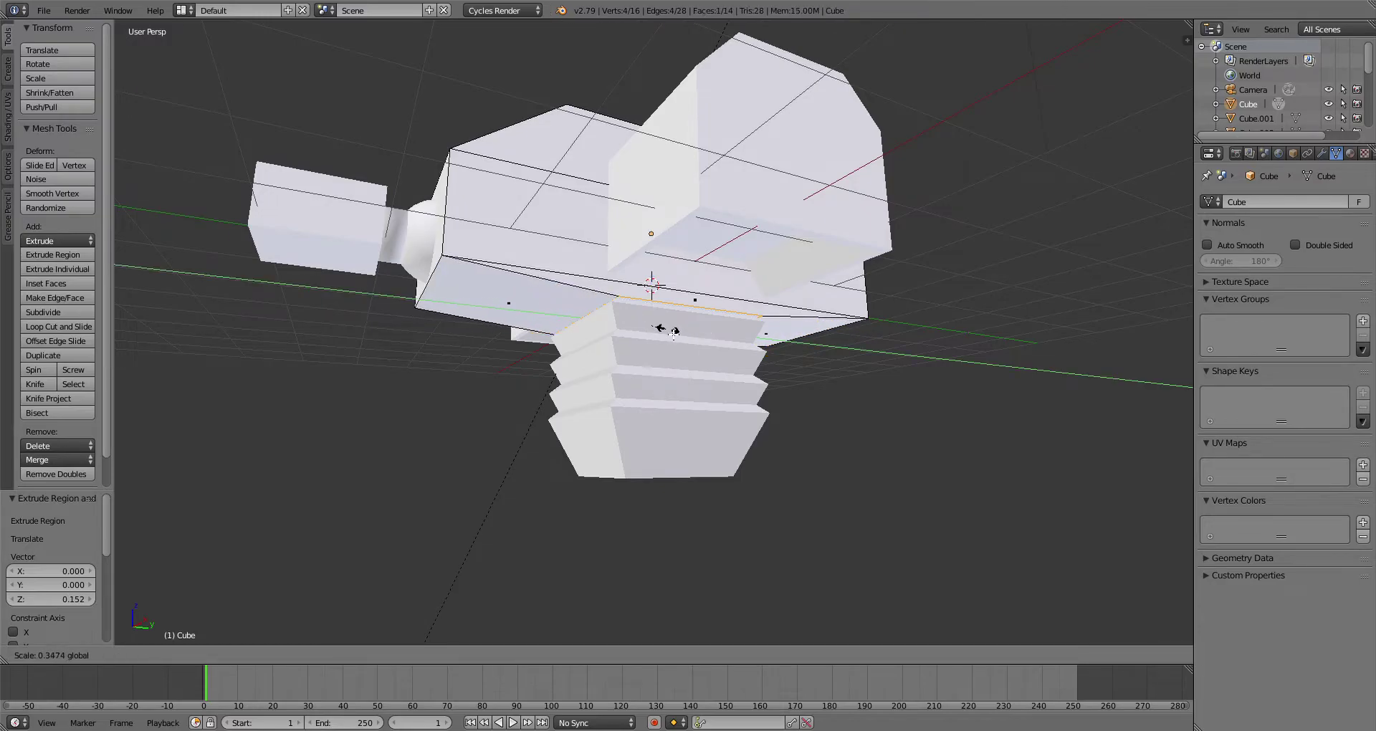
{"action": "left_click", "coordinate": [674, 331]}
{"action": "middle_click_drag", "start_coordinate": [678, 336], "coordinate": [255, 589]}
{"action": "left_click", "coordinate": [205, 638]}
Step: Isolate the lowest segment of the column in local view and add a cube
{"action": "scroll", "coordinate": [596, 479], "scroll_direction": "down", "scroll_amount": 3}
{"action": "middle_click_drag", "start_coordinate": [596, 479], "coordinate": [537, 470]}
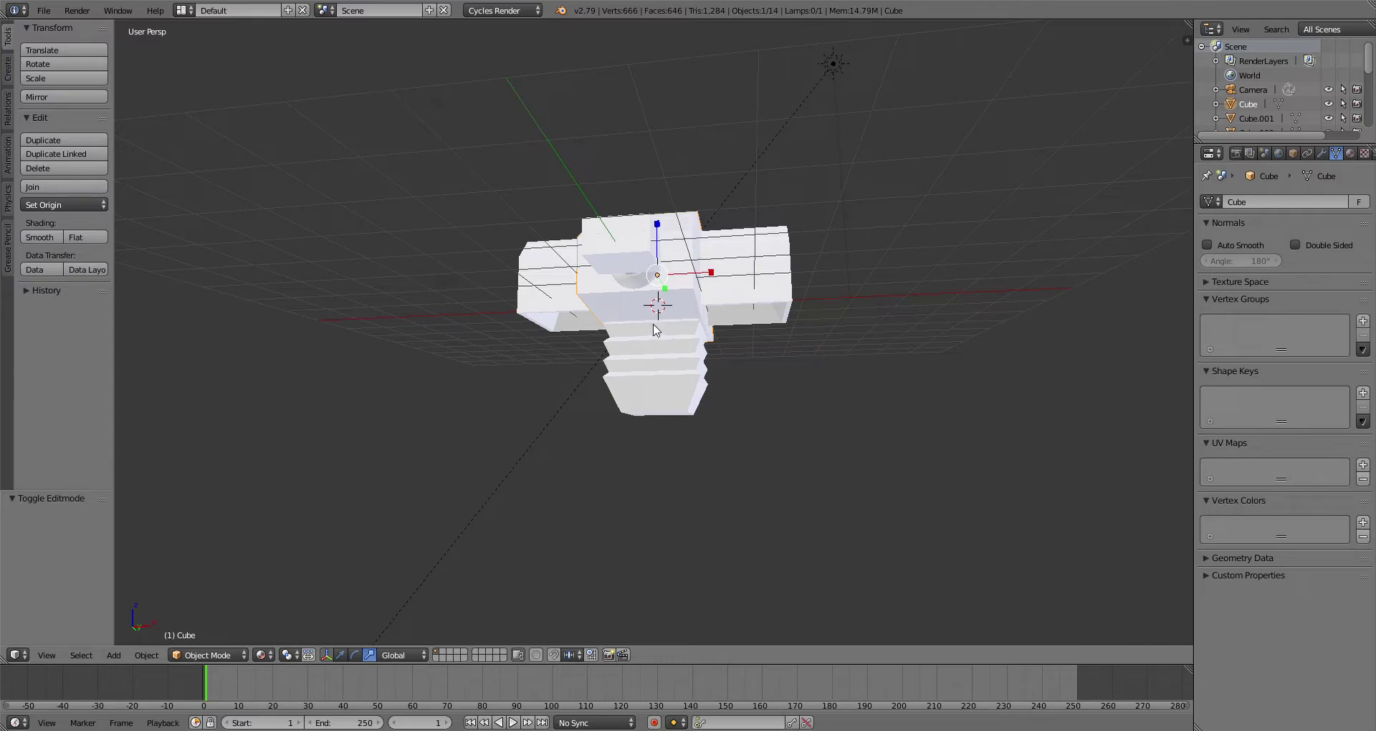
{"action": "middle_click_drag", "start_coordinate": [709, 240], "coordinate": [848, 246]}
{"action": "scroll", "coordinate": [643, 349], "scroll_direction": "up", "scroll_amount": 5}
{"action": "middle_click_drag", "start_coordinate": [643, 349], "coordinate": [686, 409]}
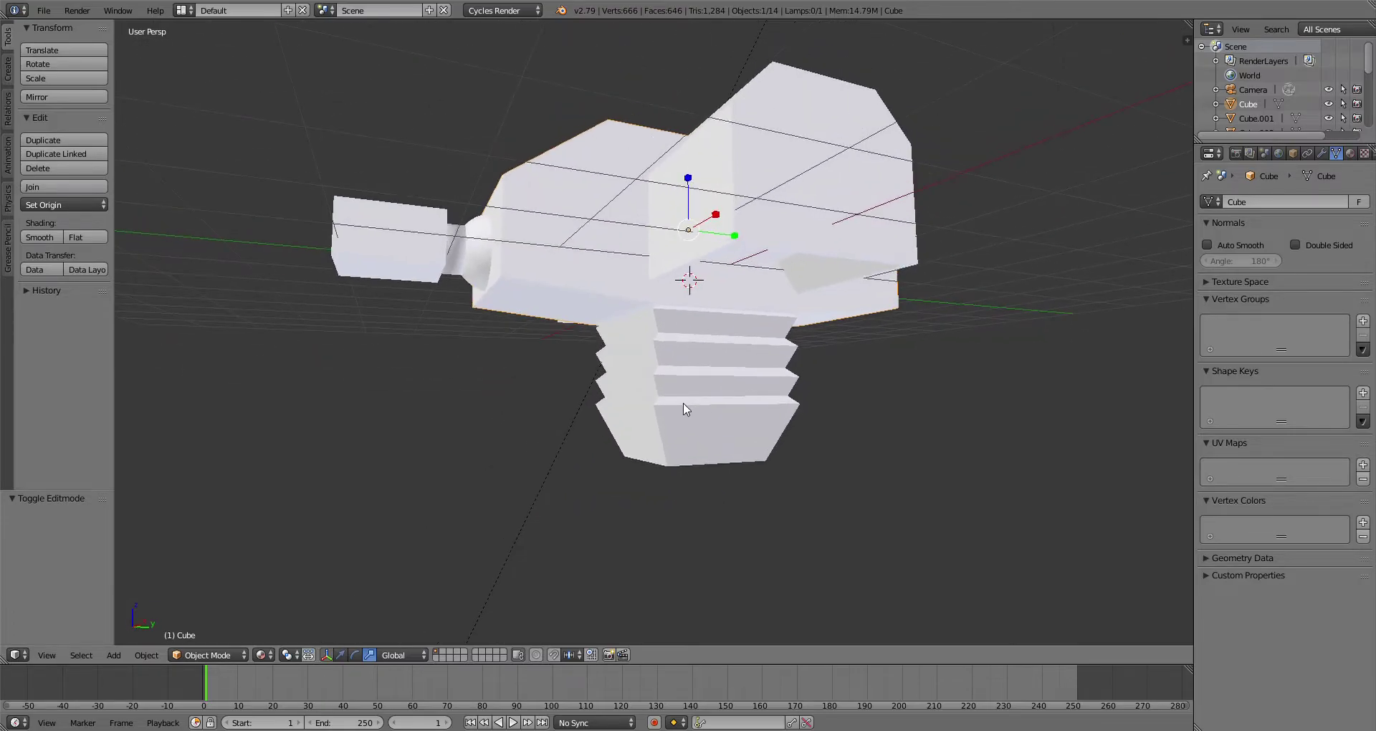
{"action": "middle_click_drag", "start_coordinate": [678, 336], "coordinate": [653, 405]}
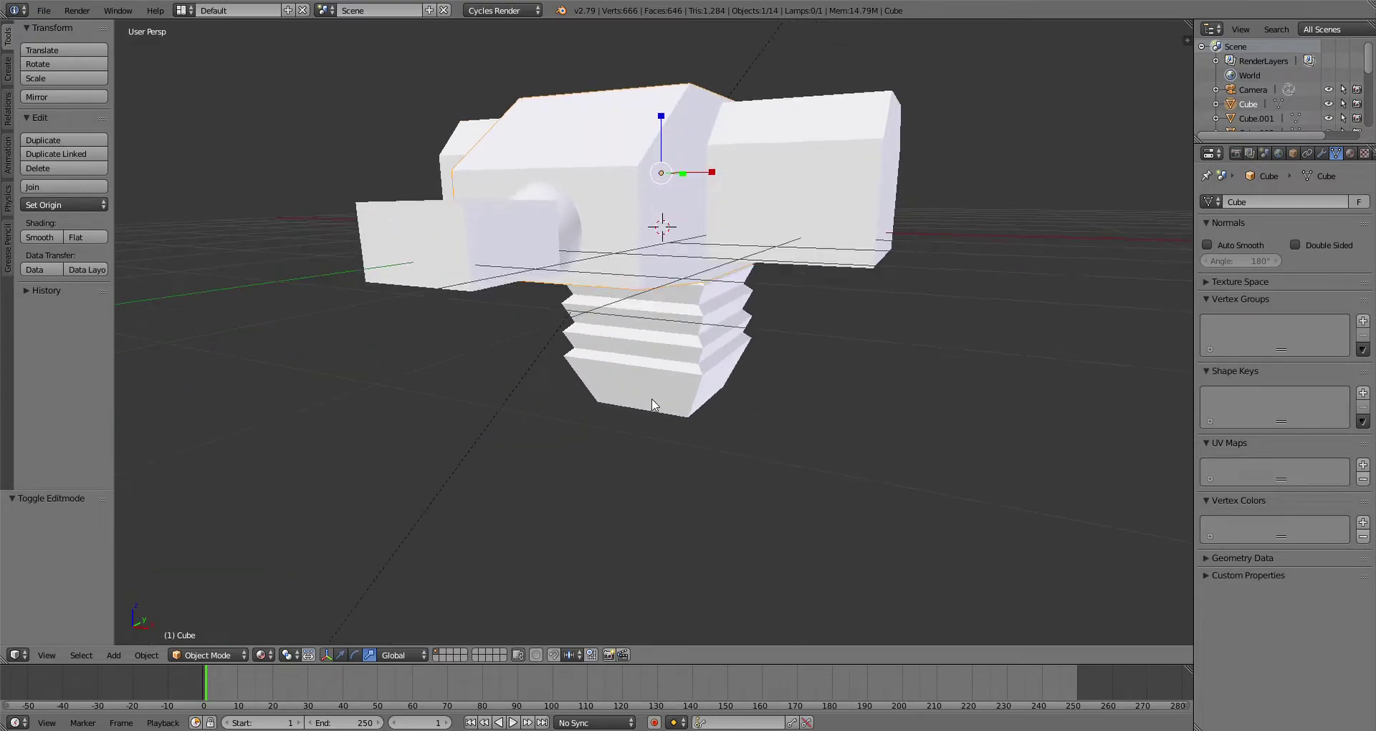
{"action": "key", "text": "KP_Divide"}
{"action": "left_click", "coordinate": [8, 68]}
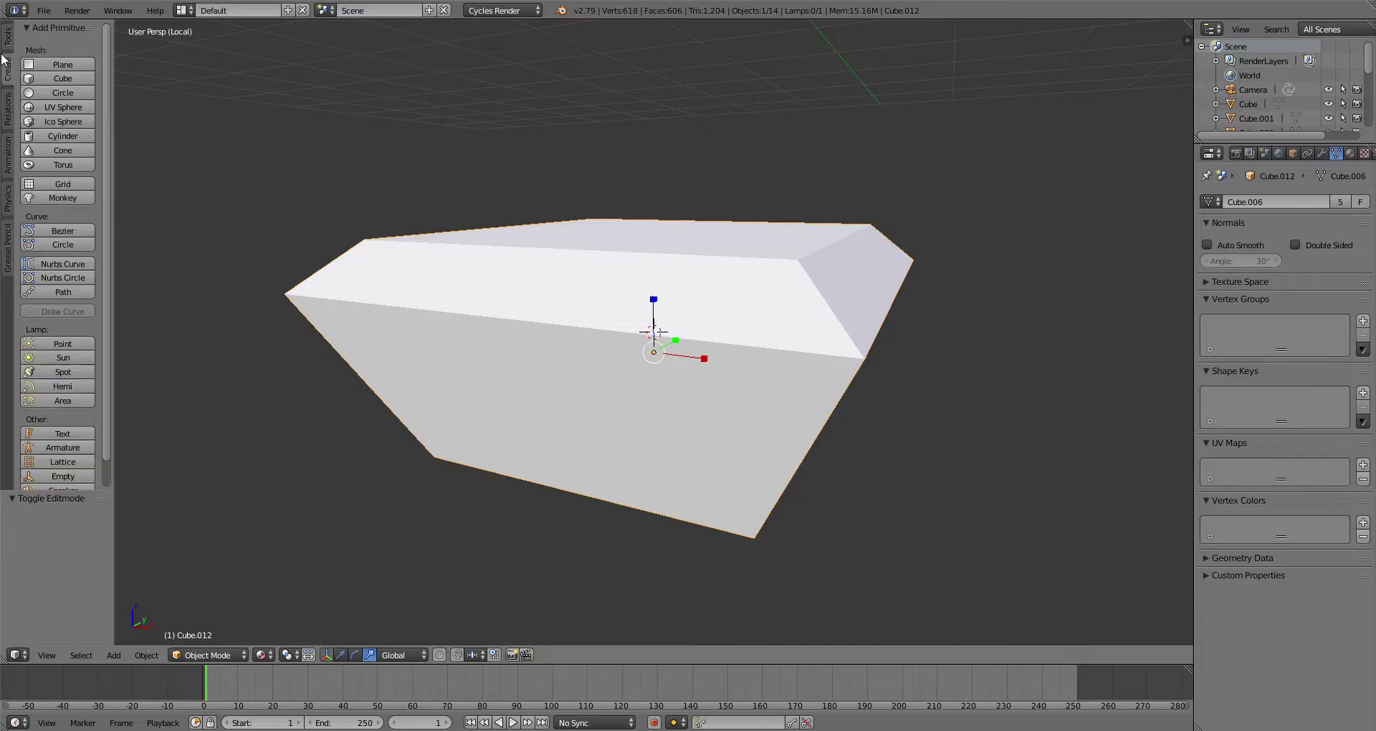
{"action": "left_click", "coordinate": [29, 78]}
Step: Move the new cube down 0.932 along Z so it sits under the column segment
{"action": "scroll", "coordinate": [786, 384], "scroll_direction": "down", "scroll_amount": 3}
{"action": "scroll", "coordinate": [620, 525], "scroll_direction": "up", "scroll_amount": 1}
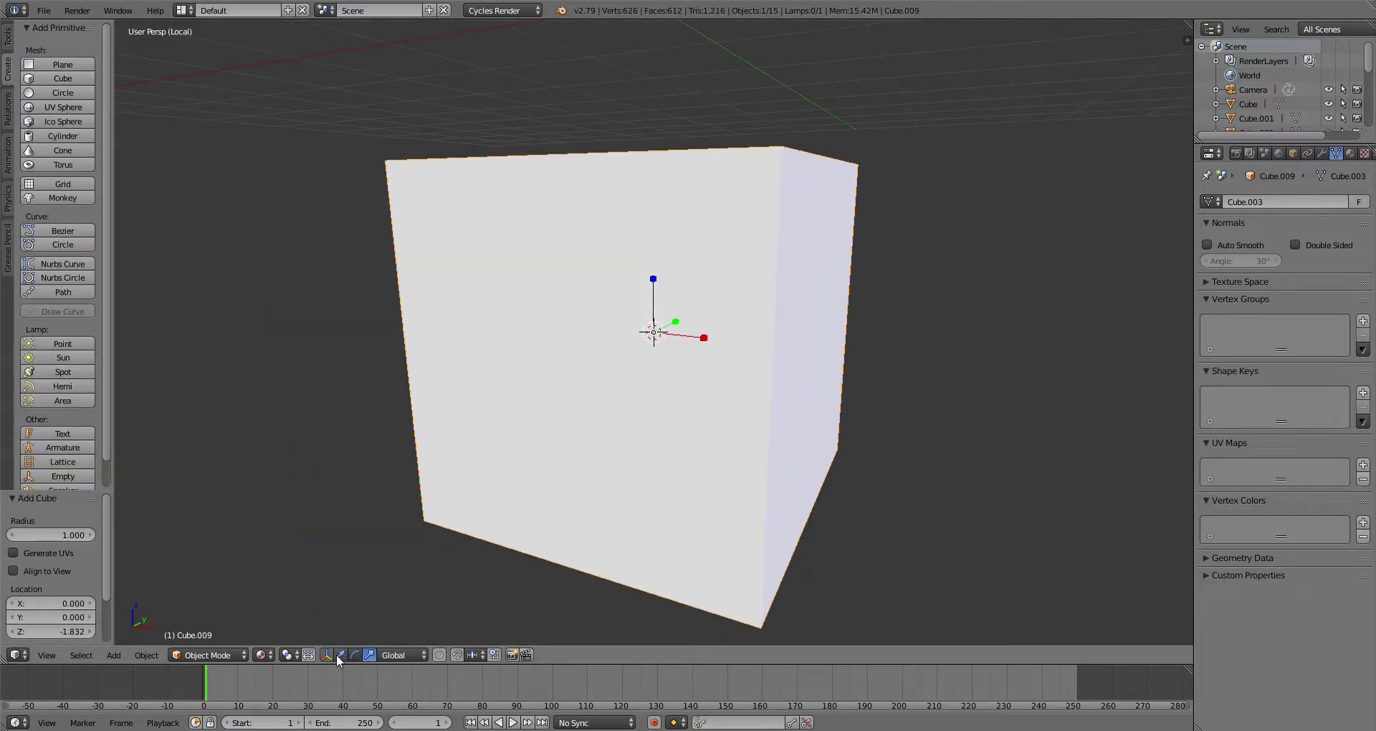
{"action": "left_click_drag", "start_coordinate": [655, 290], "coordinate": [633, 484]}
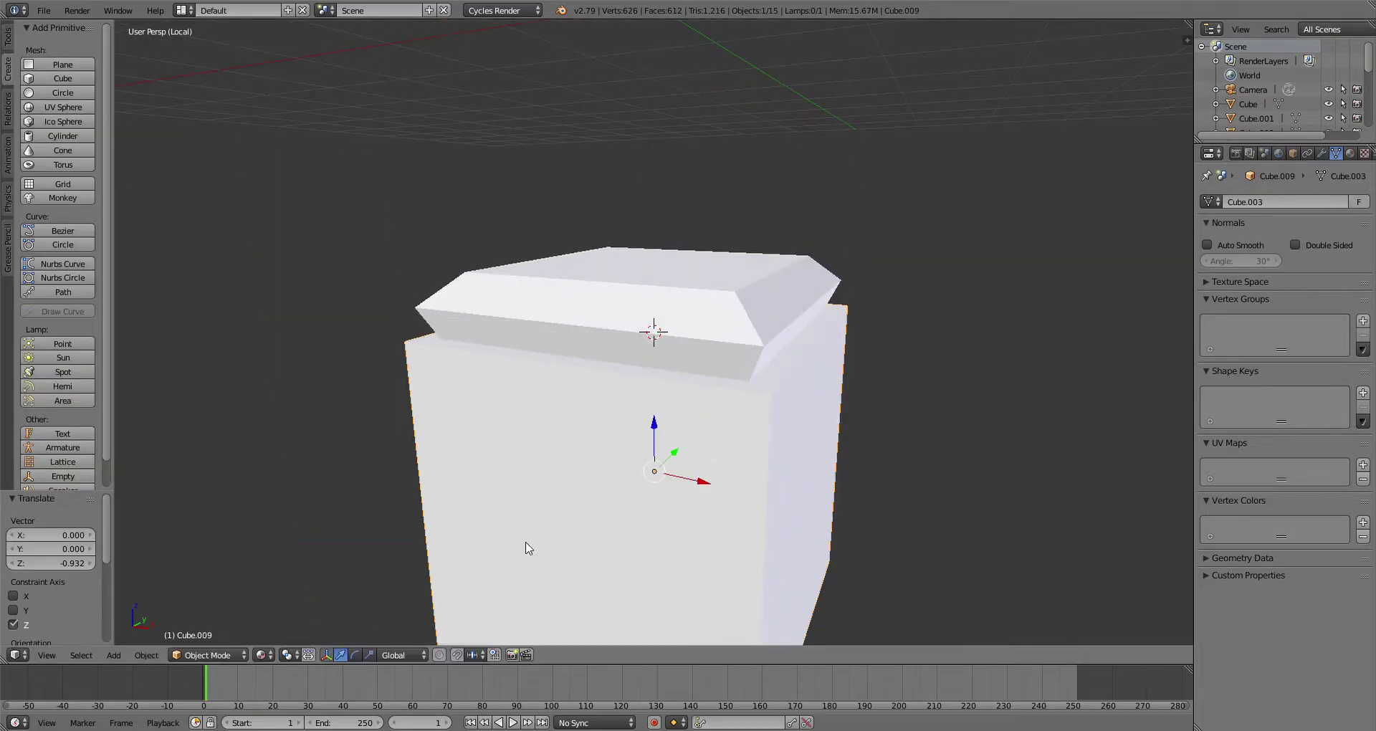
Step: Put the new cube in Edit Mode and raise its bottom face 1.345 along Z to flatten the block
{"action": "left_click", "coordinate": [203, 657]}
{"action": "left_click", "coordinate": [205, 612]}
{"action": "scroll", "coordinate": [637, 505], "scroll_direction": "down", "scroll_amount": 4}
{"action": "middle_click_drag", "start_coordinate": [666, 566], "coordinate": [639, 487]}
{"action": "right_click", "coordinate": [655, 492]}
{"action": "left_click_drag", "start_coordinate": [656, 440], "coordinate": [661, 331]}
{"action": "scroll", "coordinate": [796, 393], "scroll_direction": "up", "scroll_amount": 2}
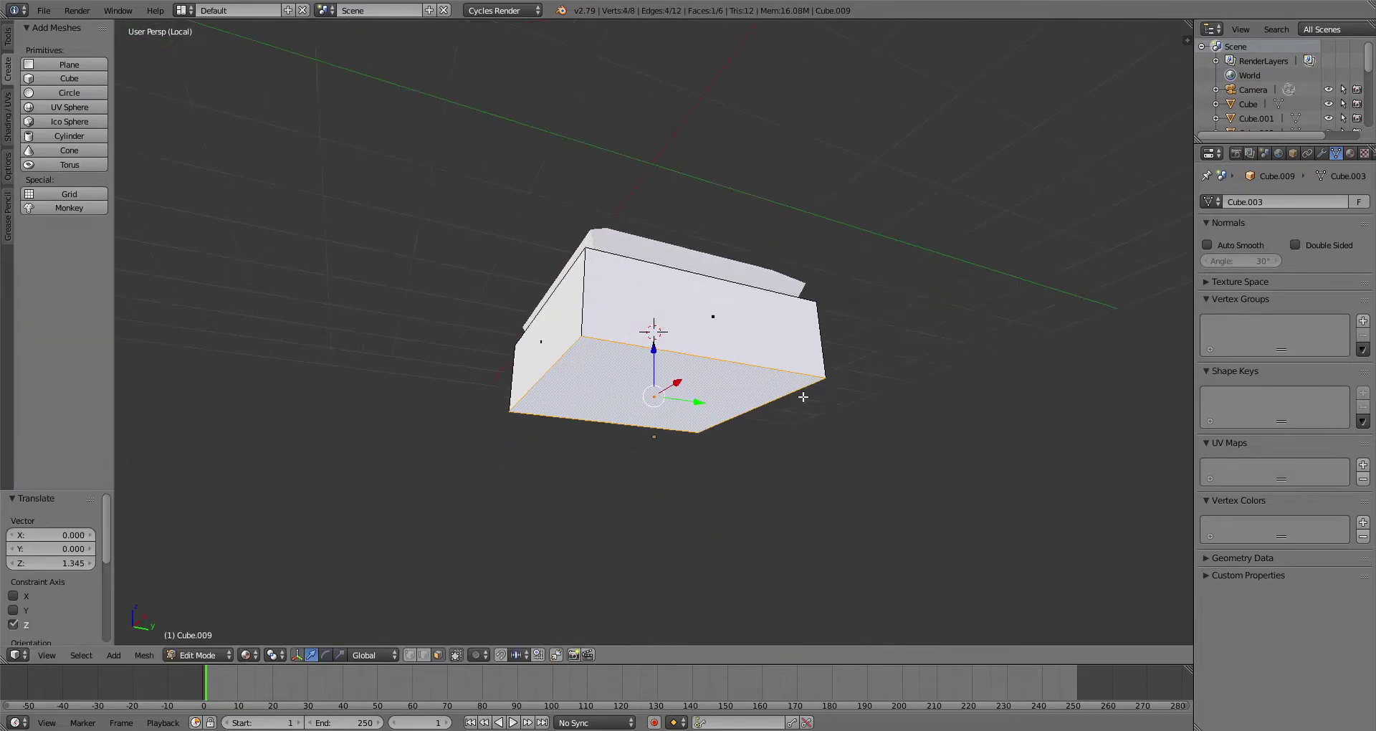
Step: Extrude the block's bottom face by 0.272, scale it to 0.436 along Y and return to Object Mode
{"action": "key", "text": "e"}
{"action": "left_click", "coordinate": [804, 426]}
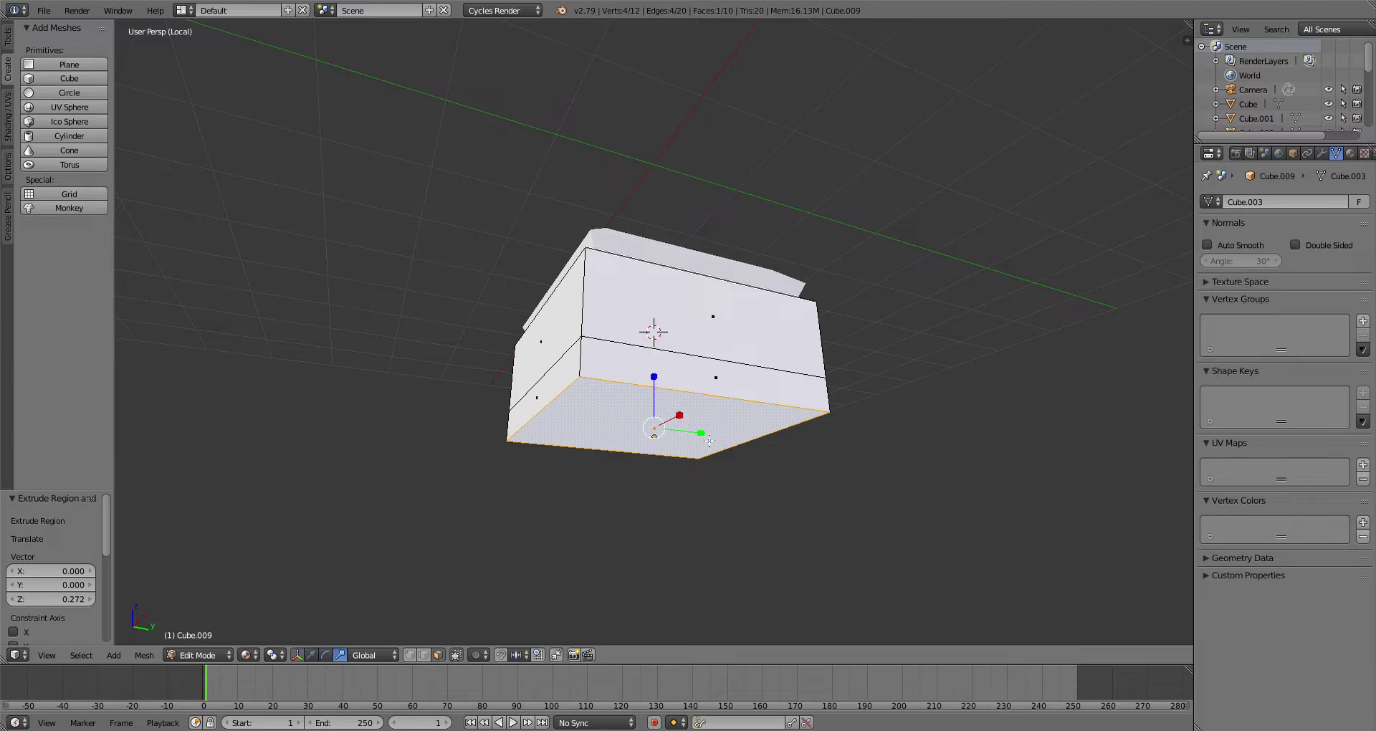
{"action": "left_click", "coordinate": [666, 432]}
{"action": "middle_click_drag", "start_coordinate": [667, 431], "coordinate": [574, 593]}
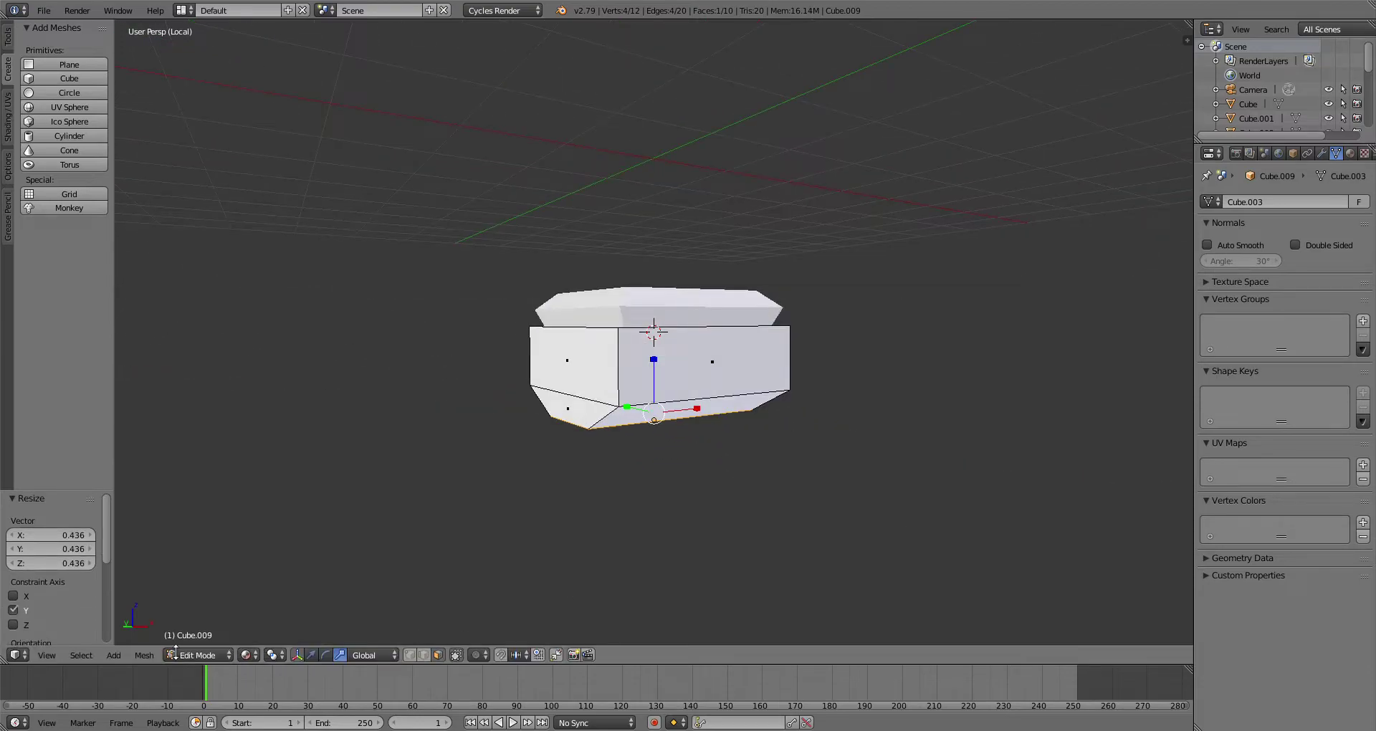
{"action": "left_click", "coordinate": [185, 638]}
Step: Scale the block to 1.26 along Z, leave local view and move it down 0.366 below the column
{"action": "middle_click_drag", "start_coordinate": [631, 461], "coordinate": [691, 403]}
{"action": "key", "text": "z"}
{"action": "left_click", "coordinate": [654, 359]}
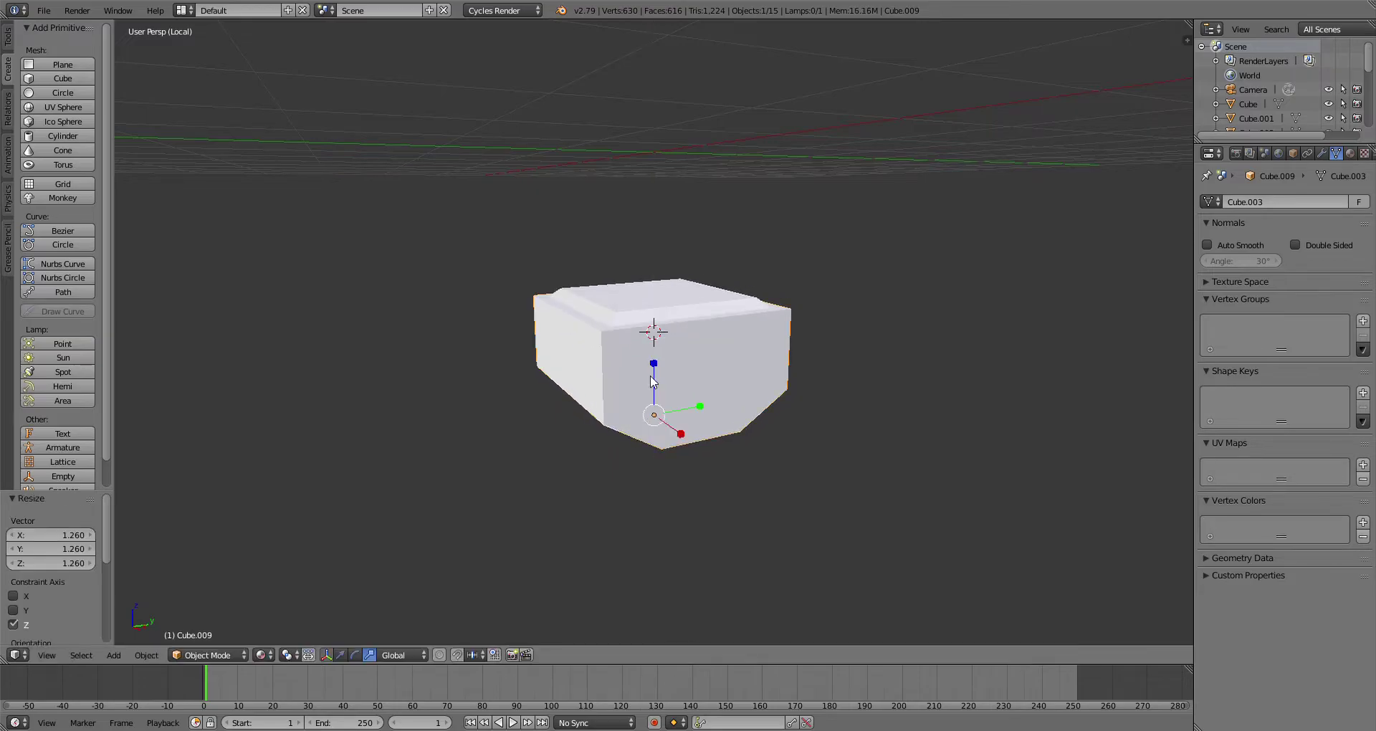
{"action": "left_click_drag", "start_coordinate": [653, 370], "coordinate": [653, 402]}
{"action": "key", "text": "KP_Divide"}
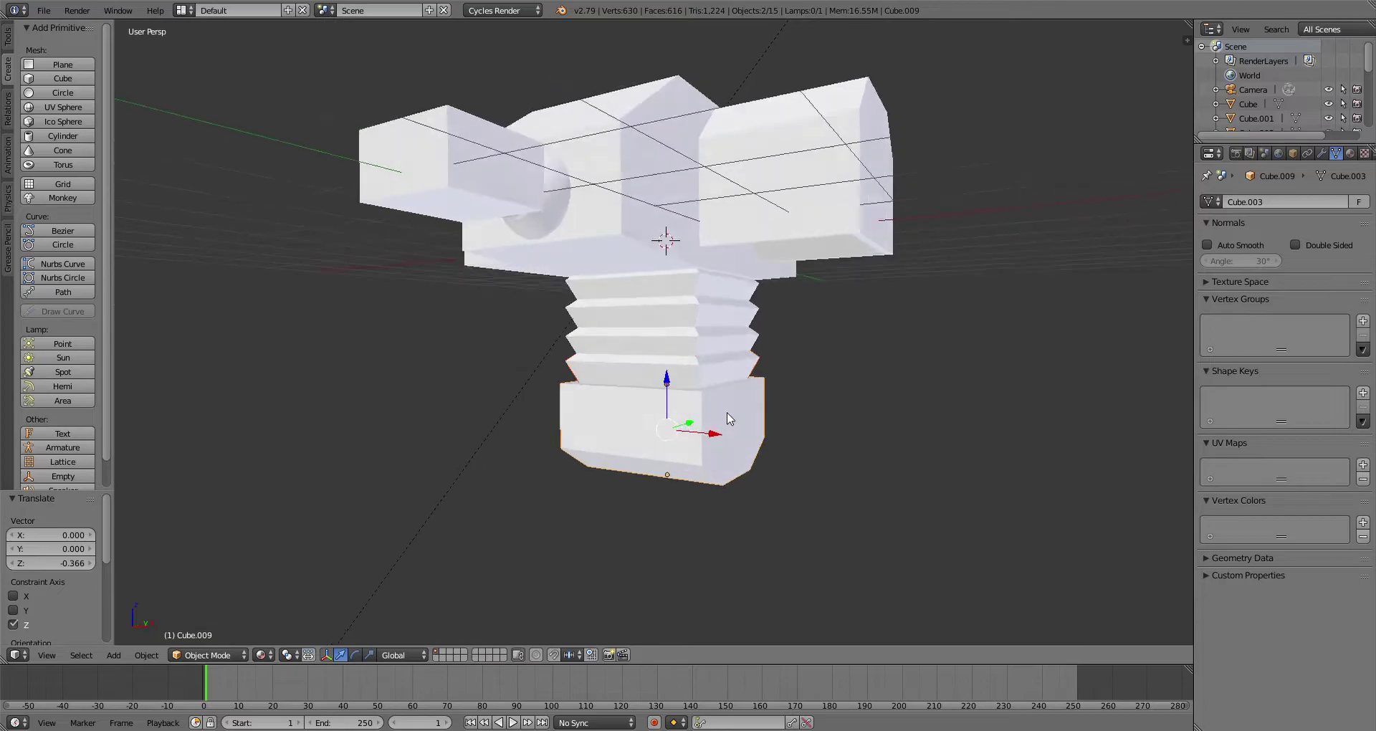
Step: Examine the base block and ribbed column from below and from several sides
{"action": "middle_click_drag", "start_coordinate": [731, 476], "coordinate": [594, 377]}
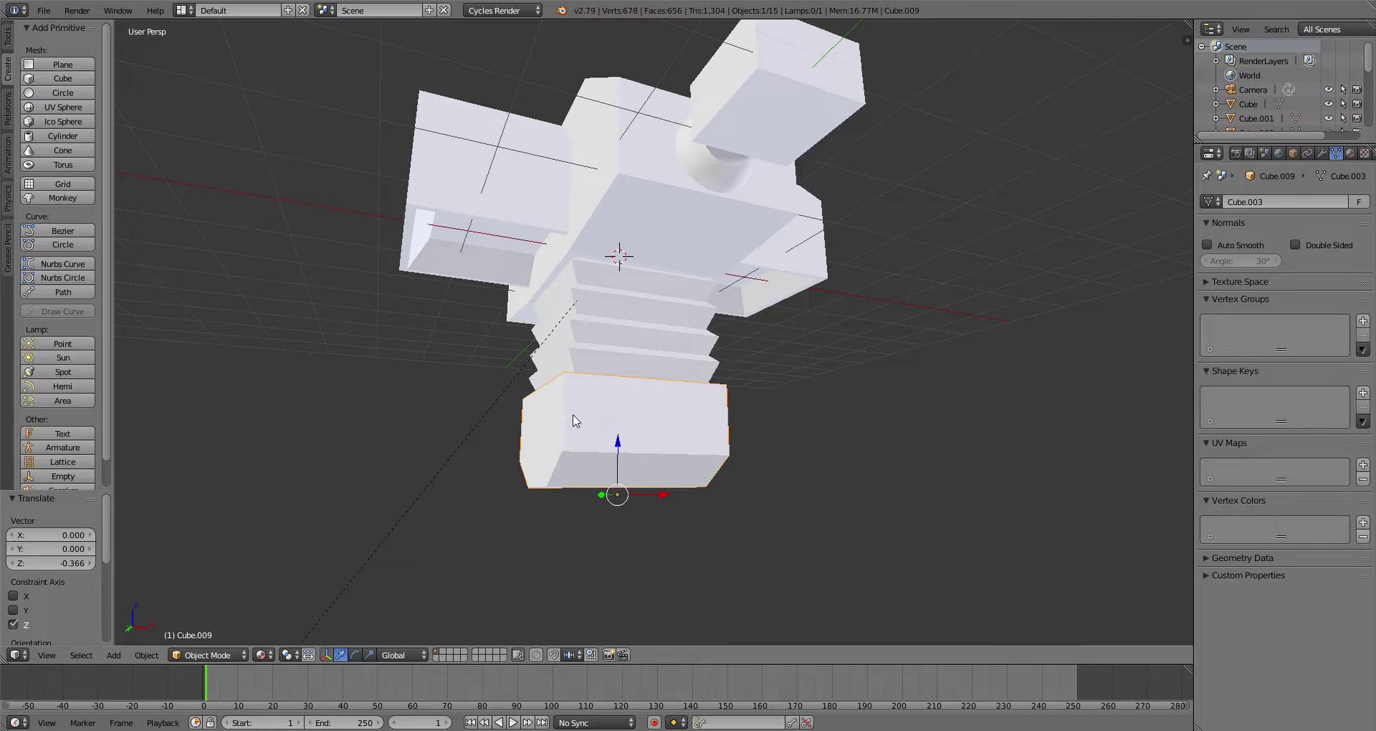
{"action": "scroll", "coordinate": [708, 399], "scroll_direction": "down", "scroll_amount": 3}
{"action": "mouse_move", "coordinate": [708, 399]}
{"action": "middle_mouse_down"}
{"action": "mouse_move", "coordinate": [768, 429]}
{"action": "mouse_move", "coordinate": [857, 401]}
{"action": "mouse_move", "coordinate": [697, 406]}
{"action": "middle_mouse_up"}
{"action": "middle_click_drag", "start_coordinate": [705, 428], "coordinate": [735, 420]}
{"action": "scroll", "coordinate": [991, 486], "scroll_direction": "down", "scroll_amount": 3}
{"action": "scroll", "coordinate": [730, 416], "scroll_direction": "up", "scroll_amount": 3}
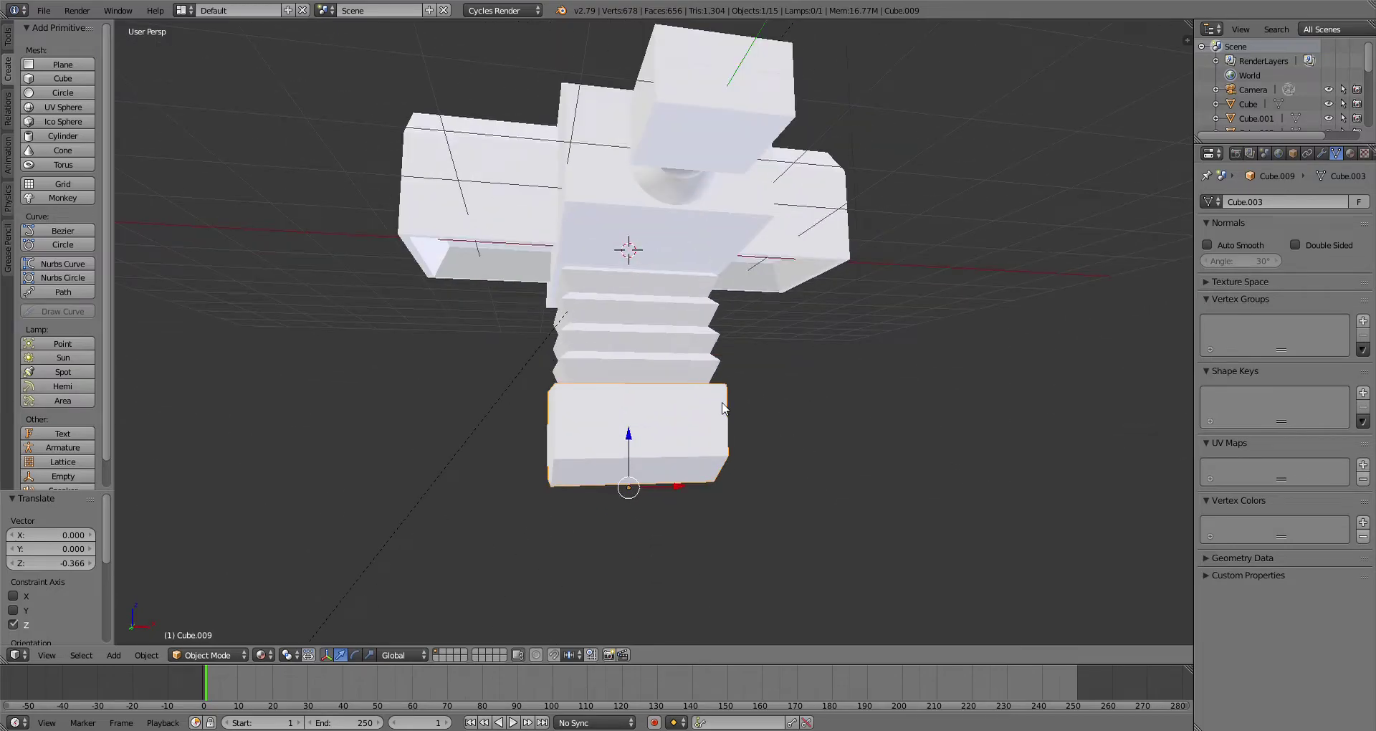
{"action": "scroll", "coordinate": [654, 283], "scroll_direction": "up", "scroll_amount": 1}
{"action": "scroll", "coordinate": [654, 360], "scroll_direction": "up", "scroll_amount": 2}
{"action": "middle_click_drag", "start_coordinate": [823, 406], "coordinate": [961, 480]}
Step: Scale three ribbed column segments one at a time, setting the first to 0.943
{"action": "right_click", "coordinate": [681, 467]}
{"action": "scroll", "coordinate": [759, 489], "scroll_direction": "down", "scroll_amount": 3}
{"action": "scroll", "coordinate": [962, 480], "scroll_direction": "up", "scroll_amount": 2}
{"action": "right_click", "coordinate": [692, 311]}
{"action": "scroll", "coordinate": [692, 311], "scroll_direction": "up", "scroll_amount": 2}
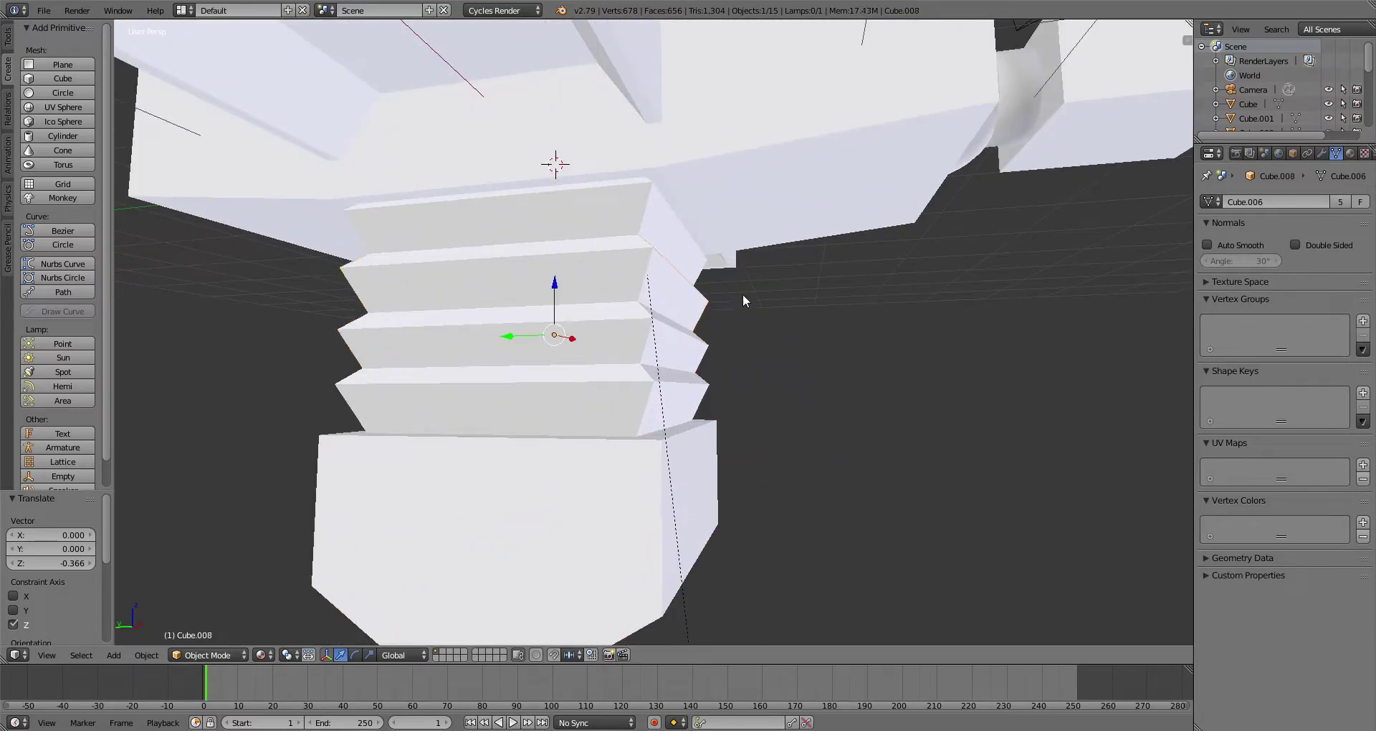
{"action": "key", "text": "s"}
{"action": "left_click", "coordinate": [721, 285]}
{"action": "right_click", "coordinate": [676, 336]}
{"action": "key", "text": "s"}
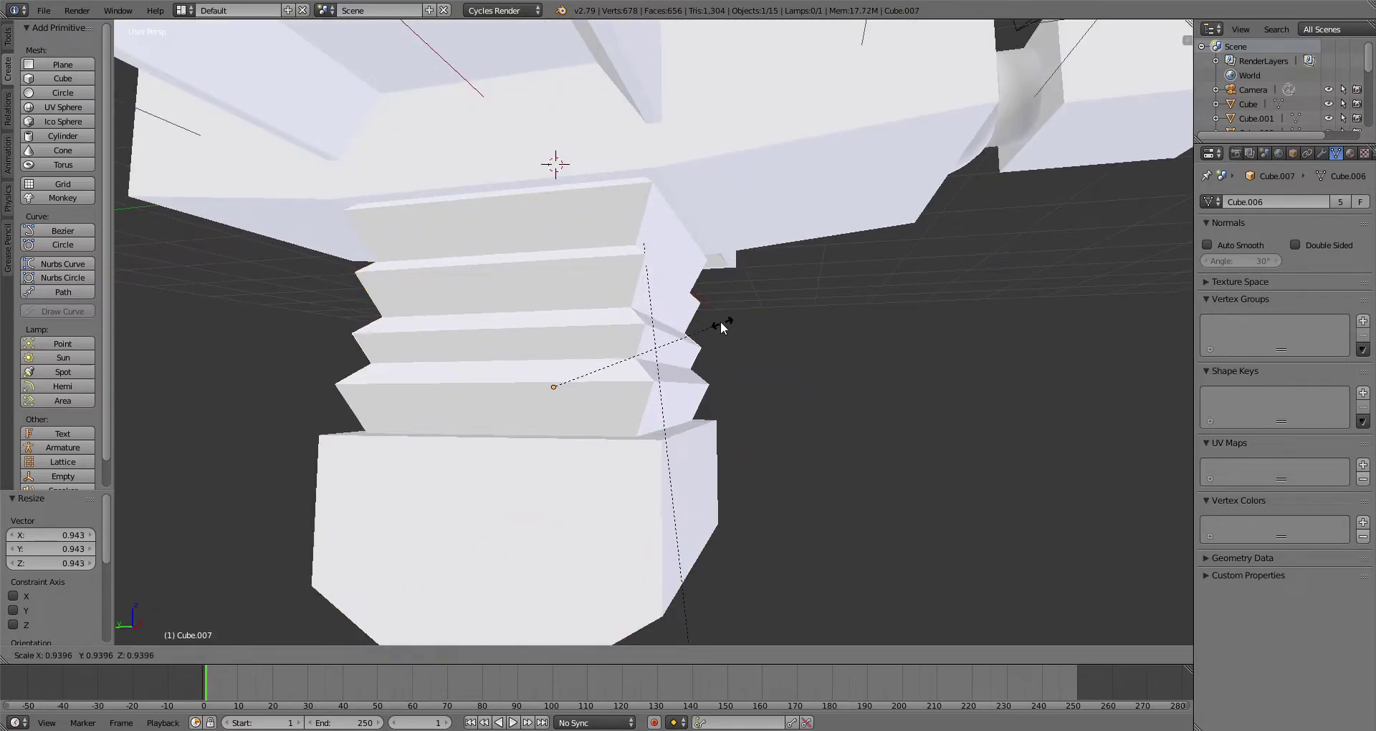
{"action": "left_click", "coordinate": [721, 322]}
{"action": "right_click", "coordinate": [749, 384]}
{"action": "key", "text": "s"}
{"action": "left_click", "coordinate": [759, 430]}
Step: Select the base block under the column and move it down 0.083 along Z
{"action": "scroll", "coordinate": [762, 432], "scroll_direction": "down", "scroll_amount": 2}
{"action": "right_click", "coordinate": [677, 462]}
{"action": "left_click_drag", "start_coordinate": [596, 466], "coordinate": [618, 496]}
{"action": "left_click", "coordinate": [369, 653]}
{"action": "scroll", "coordinate": [793, 467], "scroll_direction": "down", "scroll_amount": 1}
{"action": "middle_click_drag", "start_coordinate": [793, 472], "coordinate": [753, 497]}
{"action": "scroll", "coordinate": [423, 548], "scroll_direction": "up", "scroll_amount": 1}
{"action": "left_click_drag", "start_coordinate": [602, 429], "coordinate": [606, 446]}
{"action": "middle_click_drag", "start_coordinate": [604, 440], "coordinate": [545, 370]}
Step: Isolate the base block under the column in local view
{"action": "right_click", "coordinate": [438, 356]}
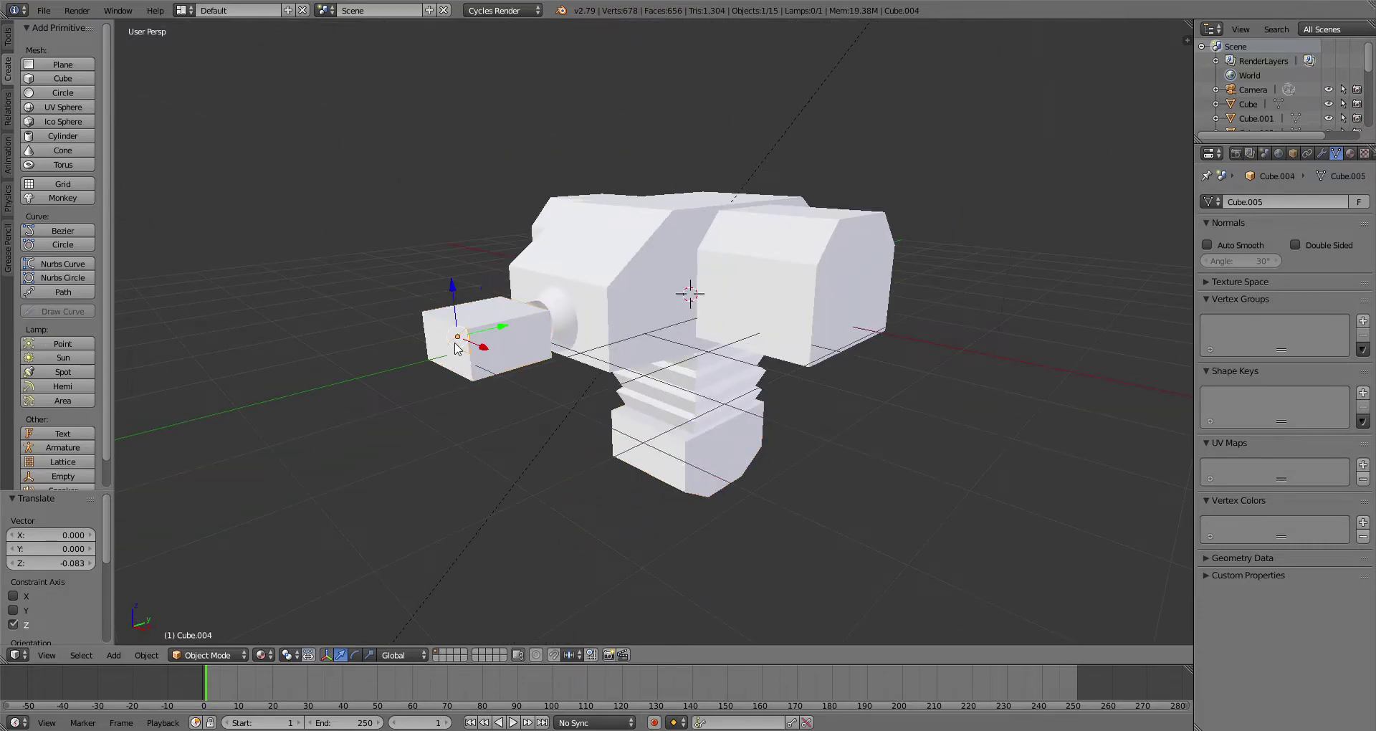
{"action": "middle_click_drag", "start_coordinate": [557, 425], "coordinate": [543, 339]}
{"action": "scroll", "coordinate": [849, 407], "scroll_direction": "up", "scroll_amount": 2}
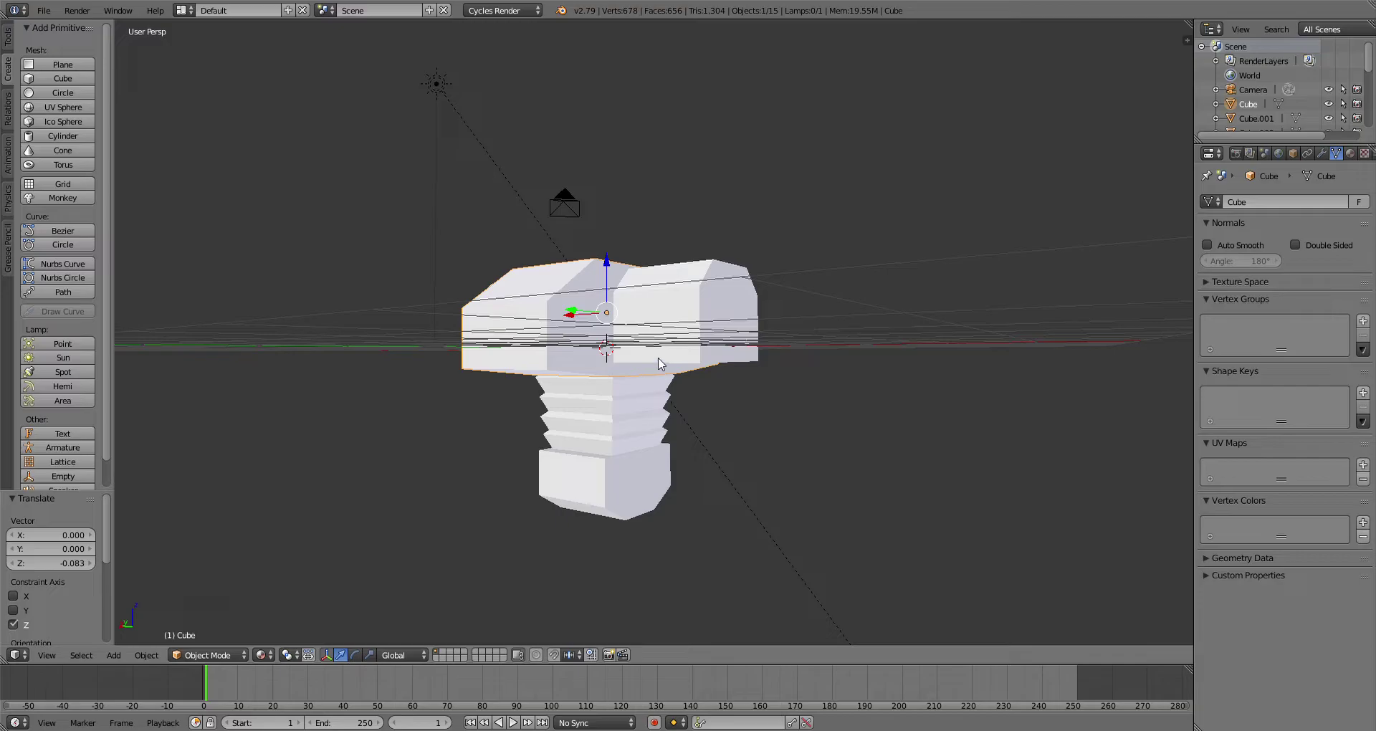
{"action": "middle_click_drag", "start_coordinate": [680, 360], "coordinate": [571, 353]}
{"action": "middle_click_drag", "start_coordinate": [778, 462], "coordinate": [864, 443]}
{"action": "scroll", "coordinate": [906, 514], "scroll_direction": "up", "scroll_amount": 4}
{"action": "right_click", "coordinate": [689, 517]}
{"action": "middle_click_drag", "start_coordinate": [688, 516], "coordinate": [665, 501]}
{"action": "scroll", "coordinate": [667, 500], "scroll_direction": "down", "scroll_amount": 2}
{"action": "key", "text": "KP_Divide"}
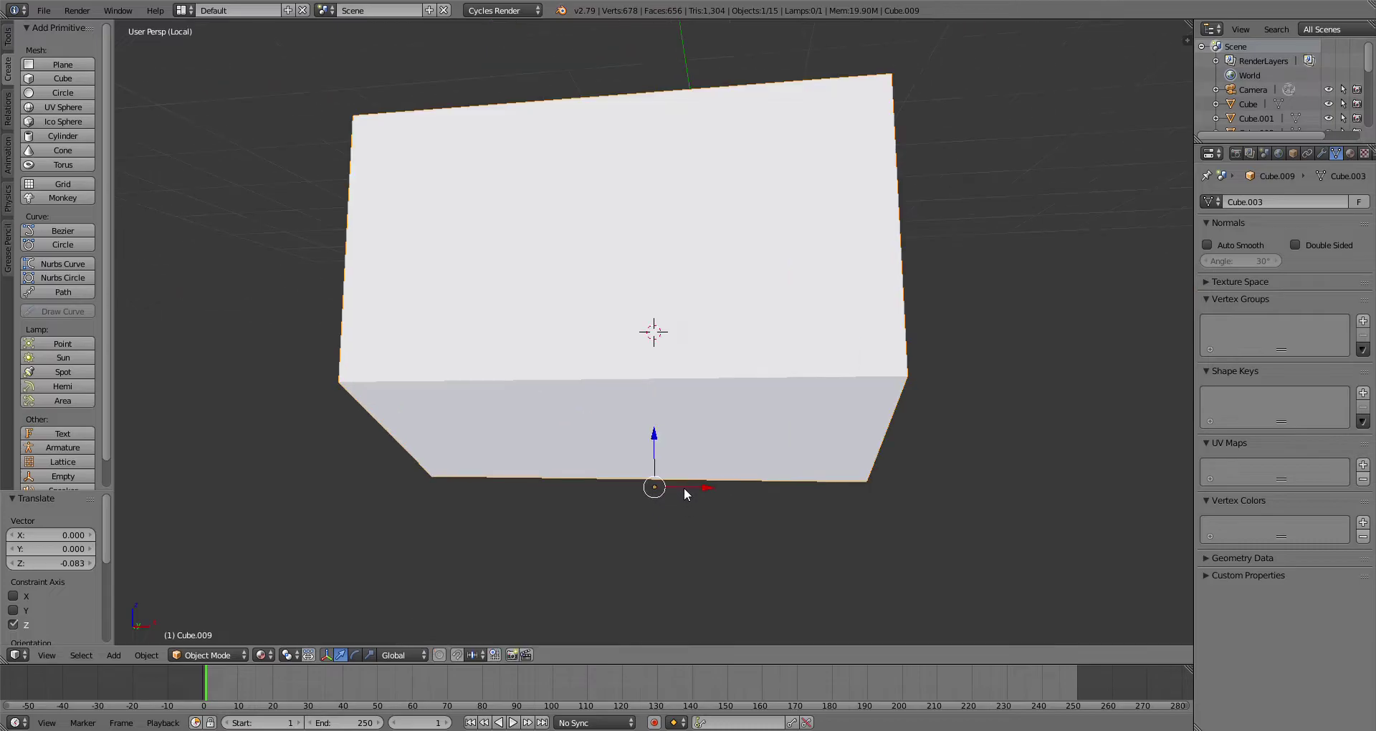
{"action": "left_click", "coordinate": [63, 122]}
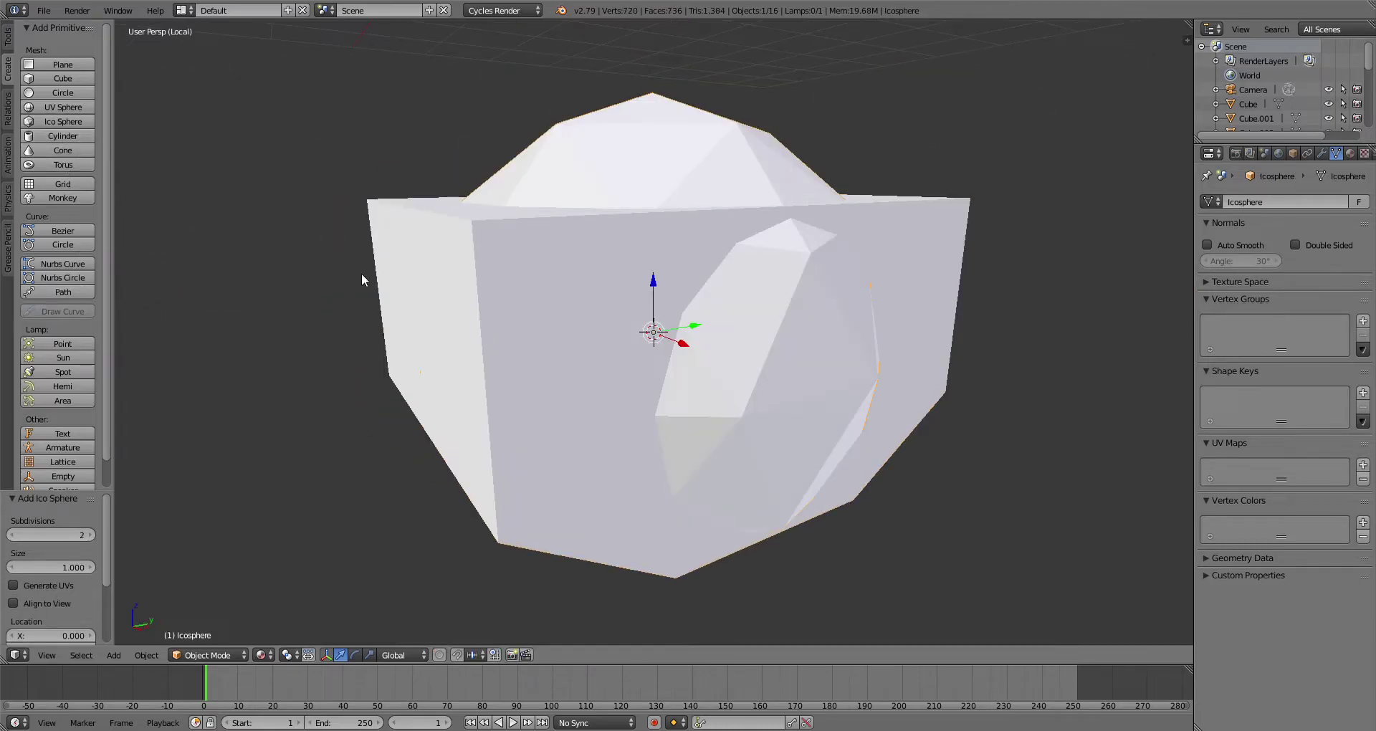
{"action": "key", "text": "x"}
{"action": "left_click", "coordinate": [497, 288]}
Step: Add a 32-vertex cylinder at the base block and rotate it 90° about Y
{"action": "left_click", "coordinate": [62, 136]}
{"action": "scroll", "coordinate": [648, 459], "scroll_direction": "down", "scroll_amount": 1}
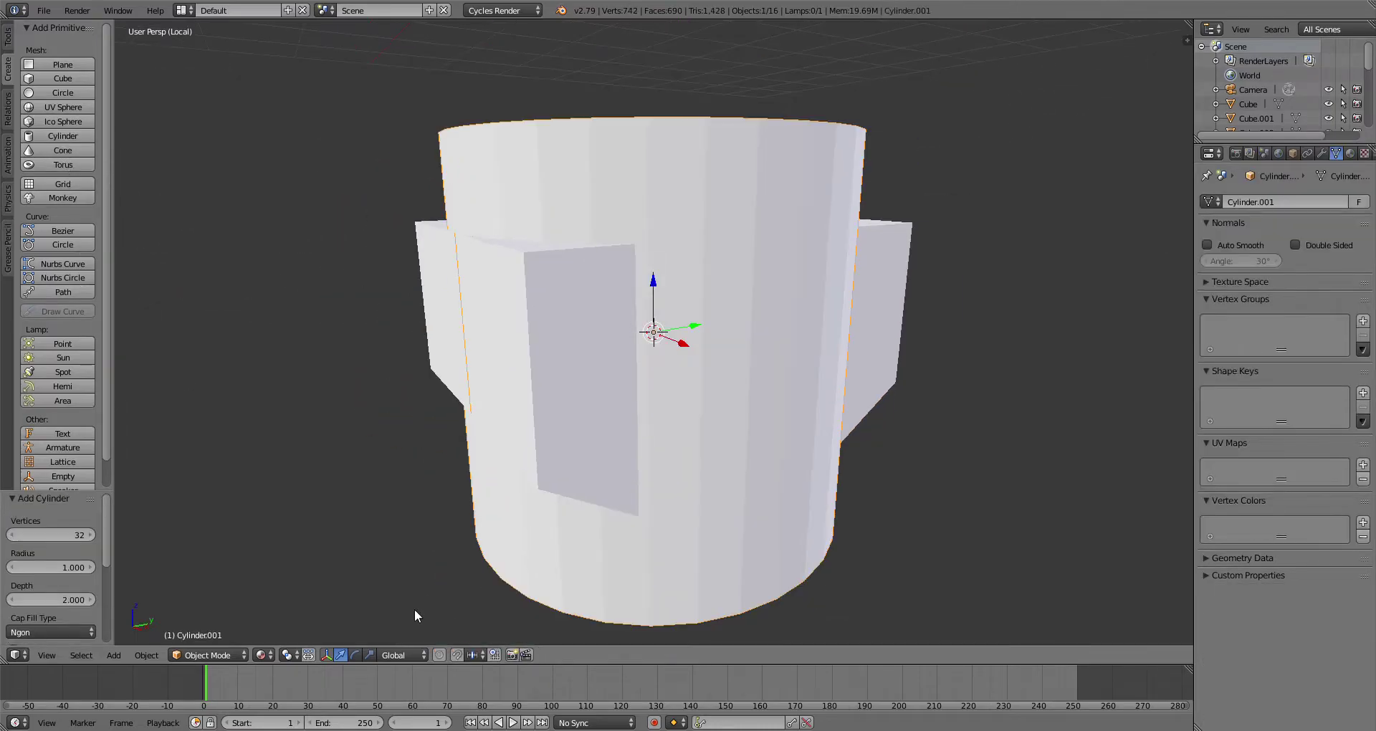
{"action": "left_click_drag", "start_coordinate": [685, 311], "coordinate": [676, 357]}
{"action": "type", "text": "90"}
{"action": "key", "text": "Return"}
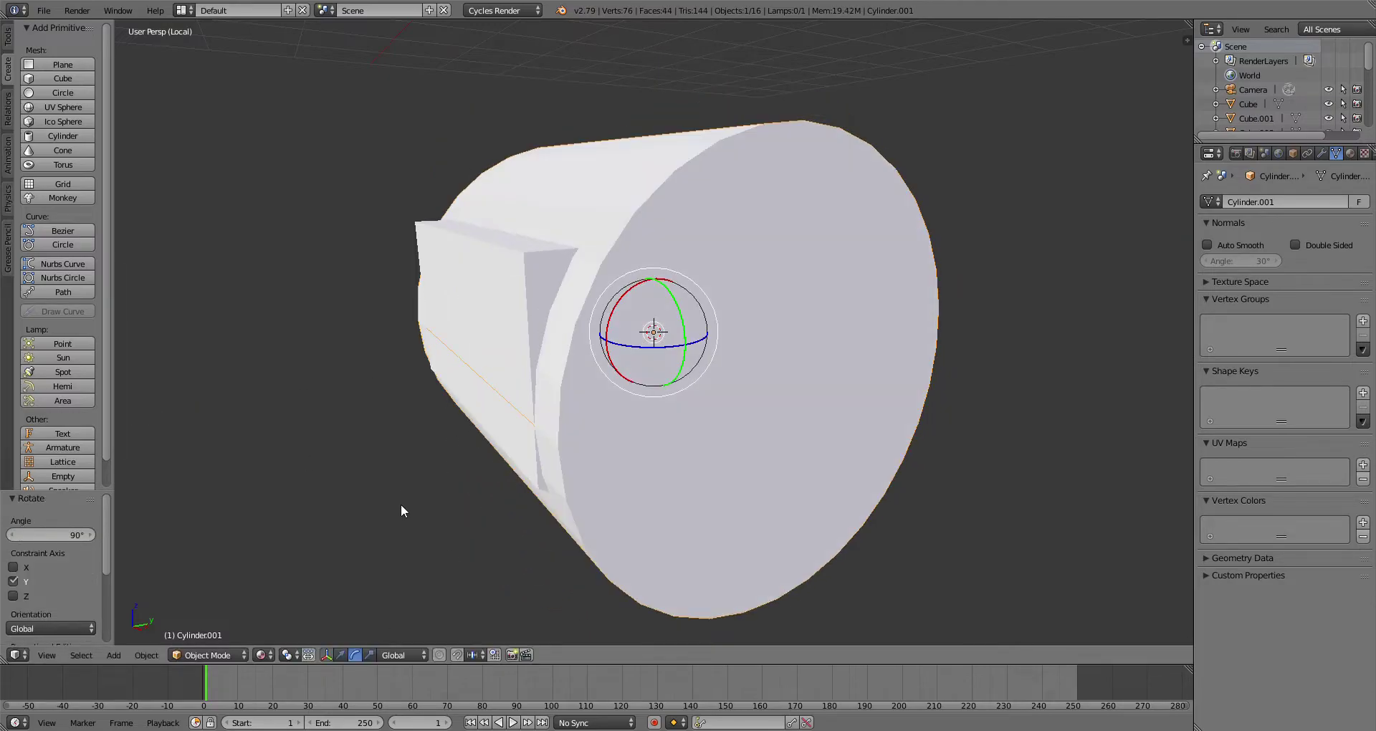
Step: Scale the cylinder to 0.544, resize it again, stretch it 1.478 along X and leave local view
{"action": "key", "text": "s"}
{"action": "left_click", "coordinate": [710, 364]}
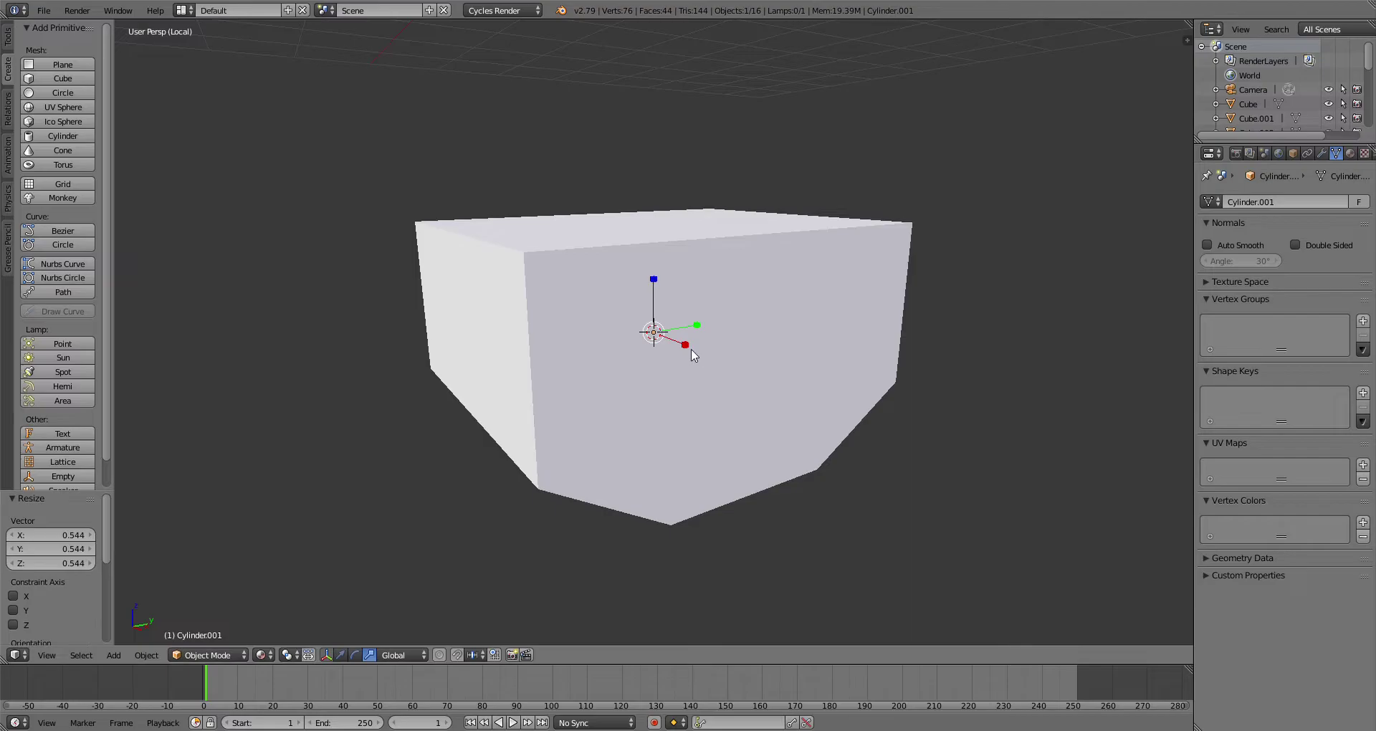
{"action": "key", "text": "s"}
{"action": "left_click", "coordinate": [723, 378]}
{"action": "key", "text": "s"}
{"action": "left_click_drag", "start_coordinate": [685, 345], "coordinate": [697, 357]}
{"action": "key", "text": "KP_Divide"}
Step: Isolate the hollow shoulder box in local view and add a cube to it
{"action": "middle_click_drag", "start_coordinate": [697, 356], "coordinate": [609, 297]}
{"action": "right_click", "coordinate": [748, 341]}
{"action": "middle_click_drag", "start_coordinate": [749, 342], "coordinate": [787, 372]}
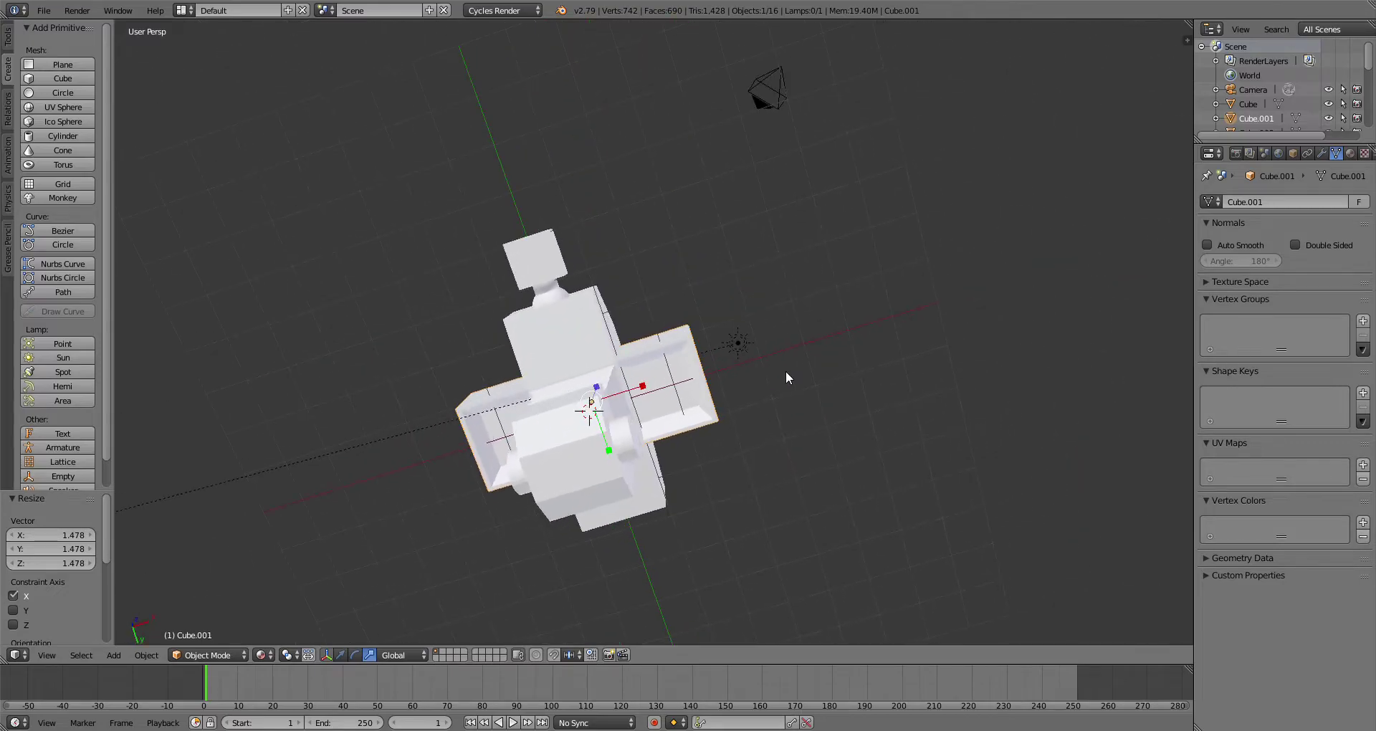
{"action": "scroll", "coordinate": [797, 424], "scroll_direction": "up", "scroll_amount": 4}
{"action": "key", "text": "KP_Divide"}
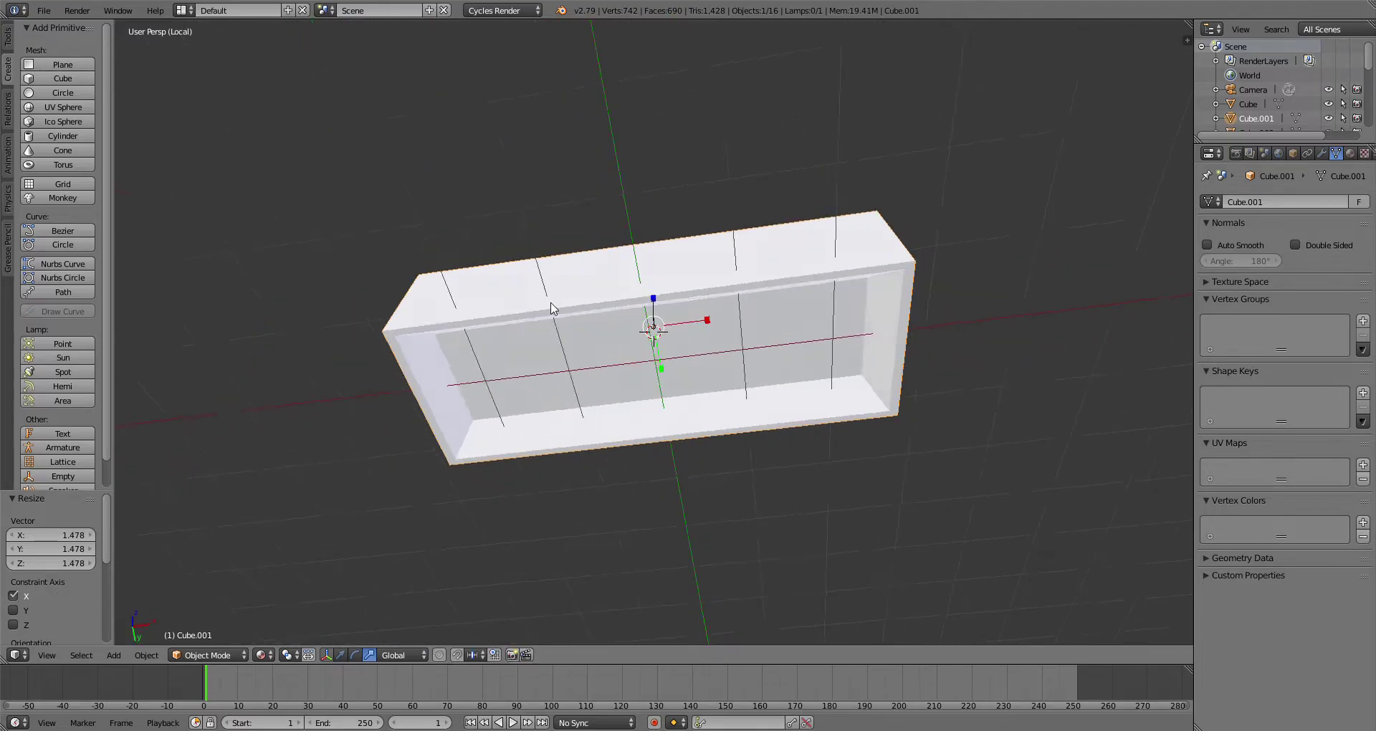
{"action": "middle_click_drag", "start_coordinate": [550, 303], "coordinate": [542, 320]}
{"action": "scroll", "coordinate": [543, 321], "scroll_direction": "up", "scroll_amount": 1}
{"action": "left_click", "coordinate": [32, 81]}
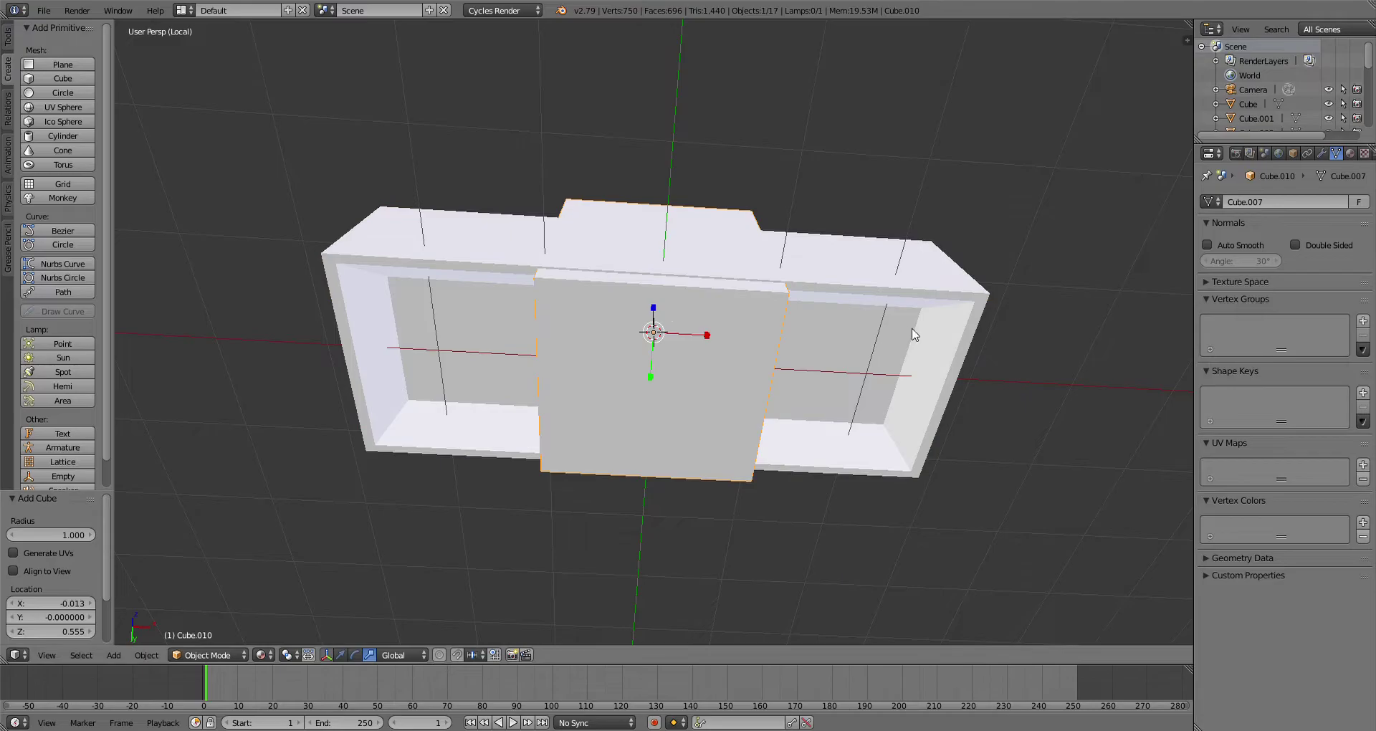
Step: Scale the cube to 0.818, stretch it 1.306 along X and fit its depth along Y inside the shoulder box
{"action": "key", "text": "s"}
{"action": "left_click", "coordinate": [712, 337]}
{"action": "key", "text": "s"}
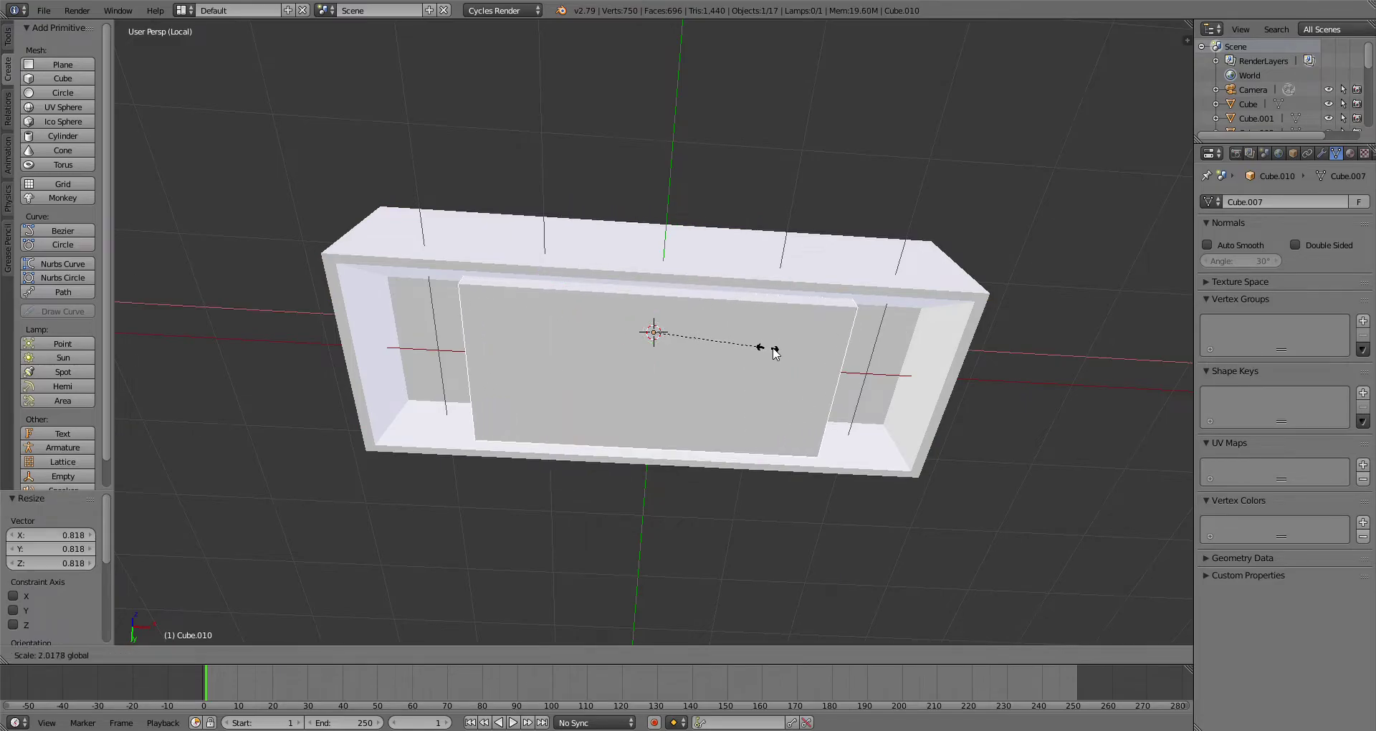
{"action": "left_click", "coordinate": [649, 313]}
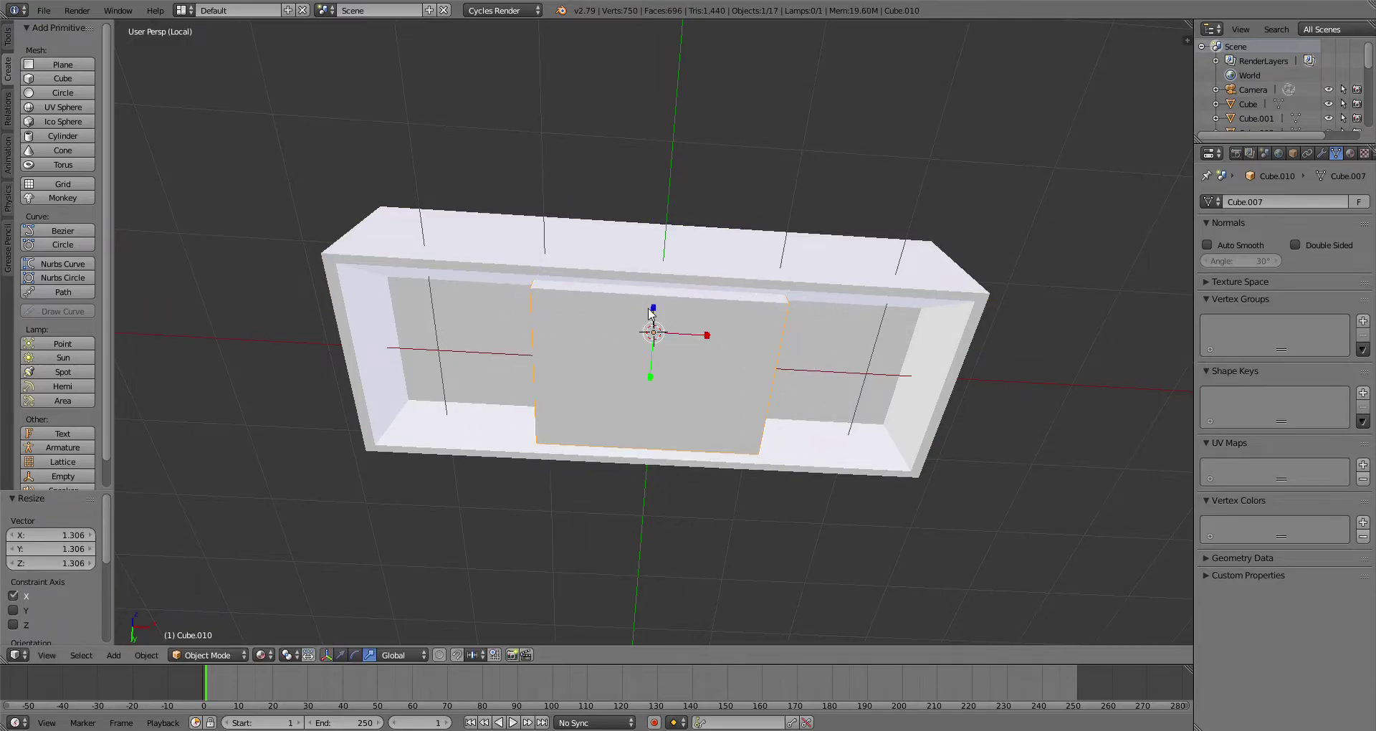
{"action": "left_click_drag", "start_coordinate": [648, 385], "coordinate": [647, 386]}
Step: Lower the cube's top face in Edit Mode so it sits inside the shoulder box, then leave Edit Mode and local view
{"action": "middle_click_drag", "start_coordinate": [651, 369], "coordinate": [711, 467]}
{"action": "middle_click_drag", "start_coordinate": [598, 387], "coordinate": [654, 443]}
{"action": "left_click", "coordinate": [208, 655]}
{"action": "left_click", "coordinate": [208, 624]}
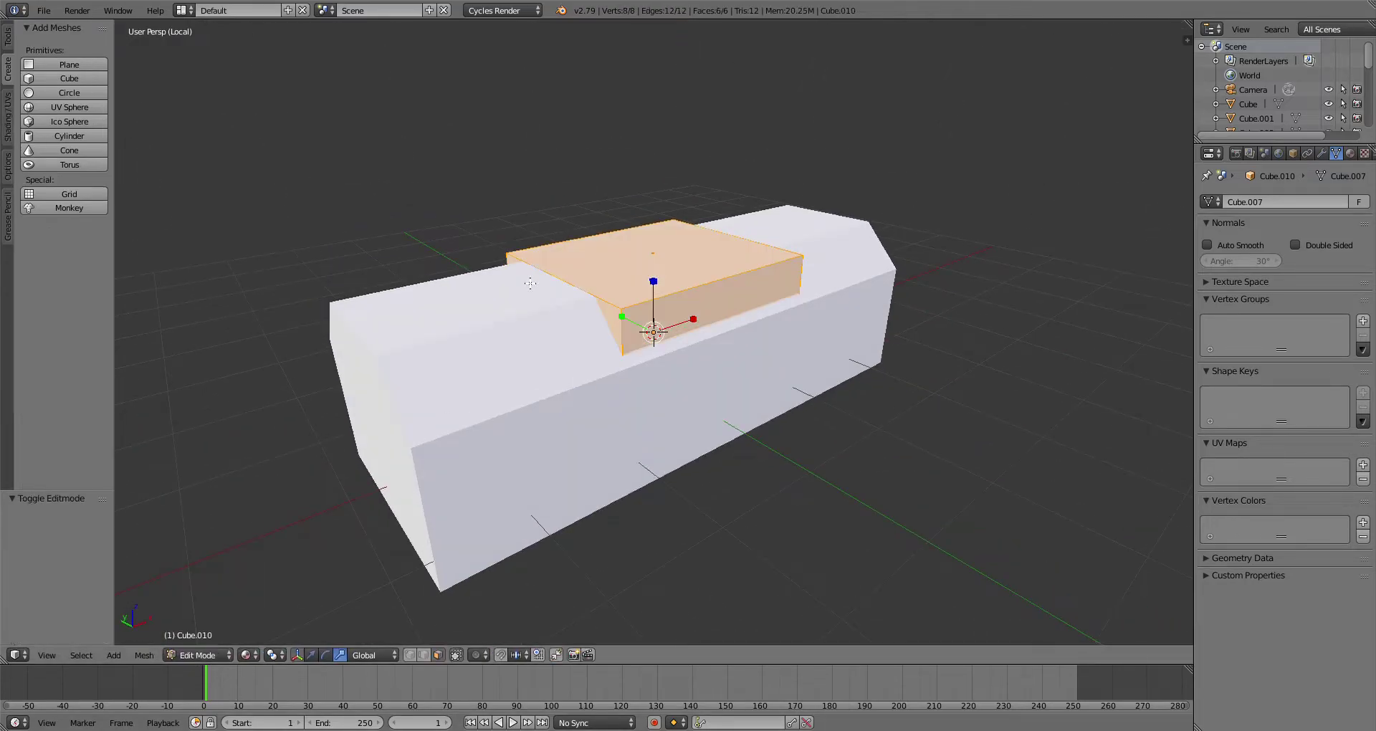
{"action": "left_click_drag", "start_coordinate": [654, 207], "coordinate": [654, 263]}
{"action": "left_click", "coordinate": [190, 655]}
{"action": "left_click", "coordinate": [195, 638]}
{"action": "middle_click_drag", "start_coordinate": [644, 499], "coordinate": [718, 335]}
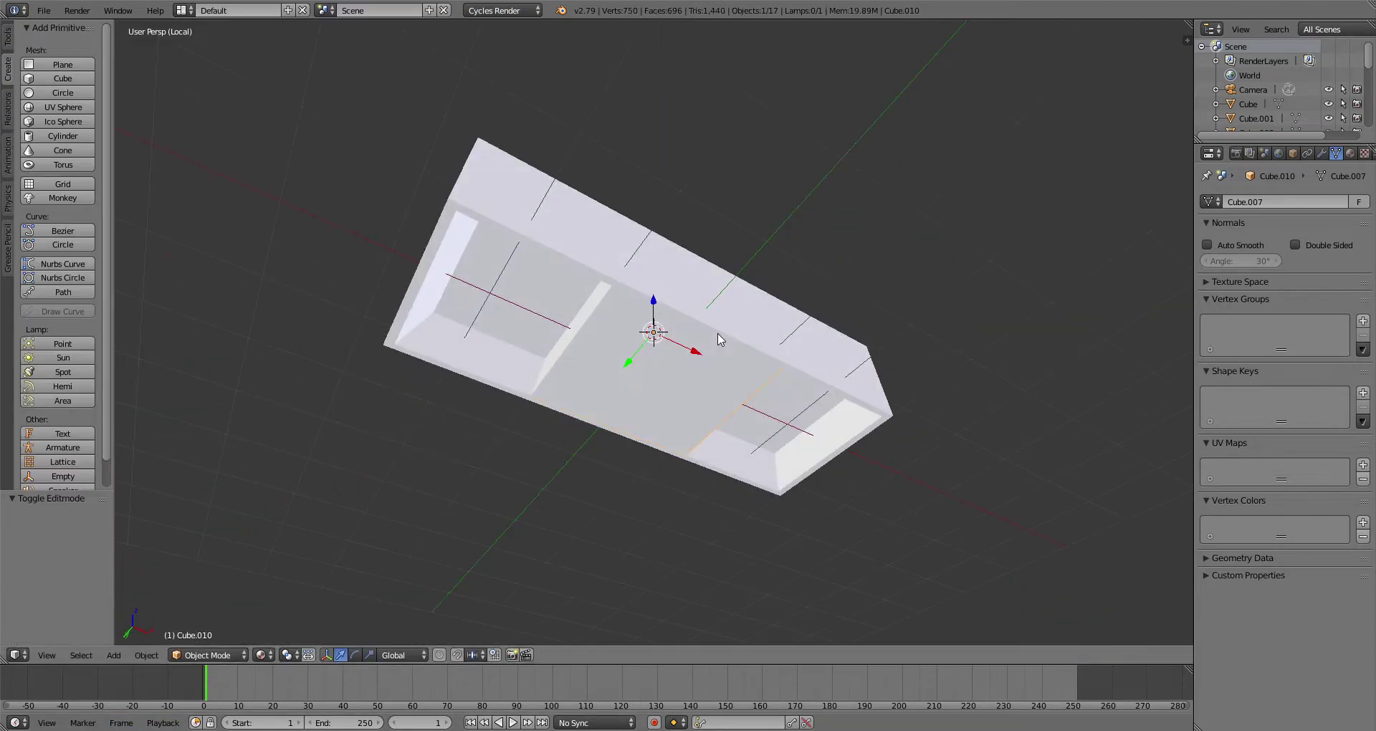
{"action": "key", "text": "KP_Divide"}
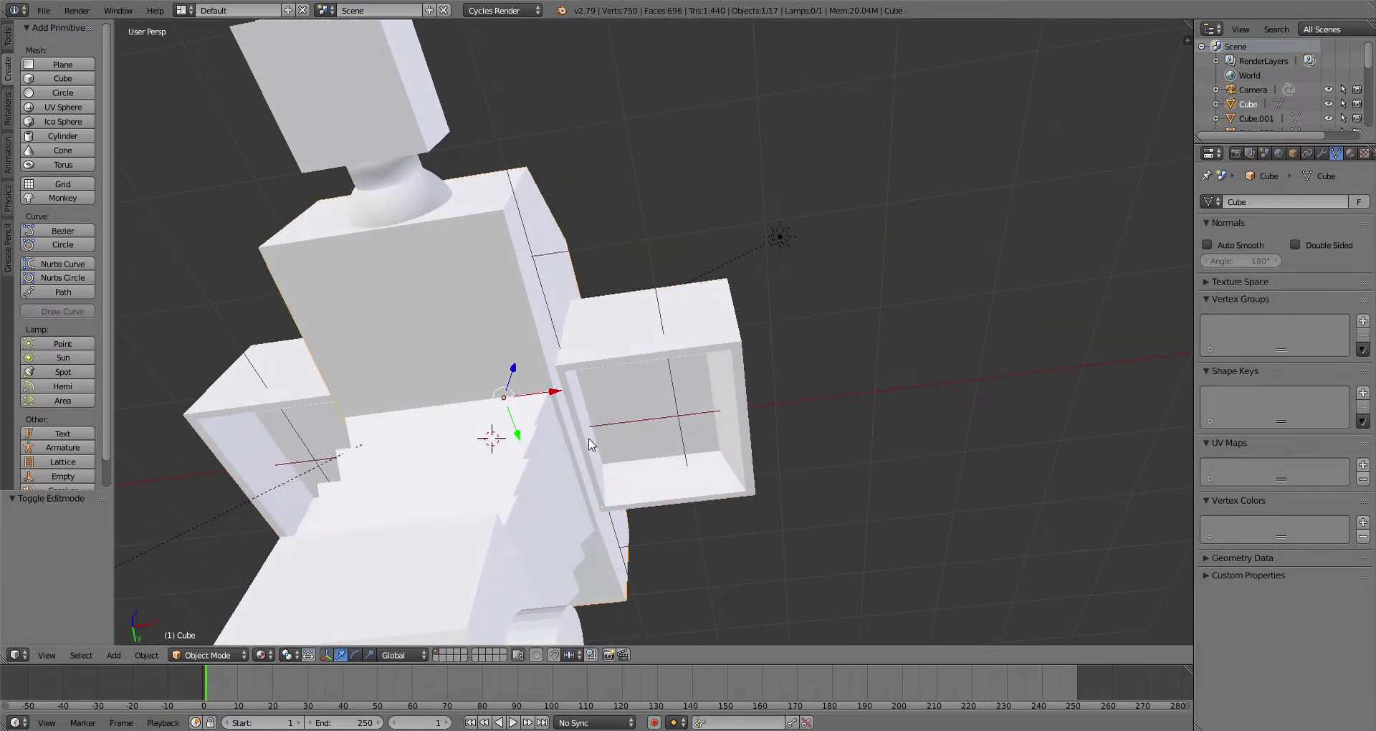
Step: Widen the main body by scaling it 1.15 along X
{"action": "left_click_drag", "start_coordinate": [555, 401], "coordinate": [562, 402]}
{"action": "middle_click_drag", "start_coordinate": [585, 401], "coordinate": [743, 501]}
{"action": "middle_click_drag", "start_coordinate": [546, 365], "coordinate": [685, 351], "text": "shift"}
{"action": "scroll", "coordinate": [646, 364], "scroll_direction": "down", "scroll_amount": 4}
Step: Isolate the hollow shoulder box in local view and add a UV sphere
{"action": "right_click", "coordinate": [690, 276]}
{"action": "middle_click_drag", "start_coordinate": [690, 276], "coordinate": [672, 313]}
{"action": "scroll", "coordinate": [676, 379], "scroll_direction": "down", "scroll_amount": 1}
{"action": "key", "text": "KP_Divide"}
{"action": "left_click", "coordinate": [30, 109]}
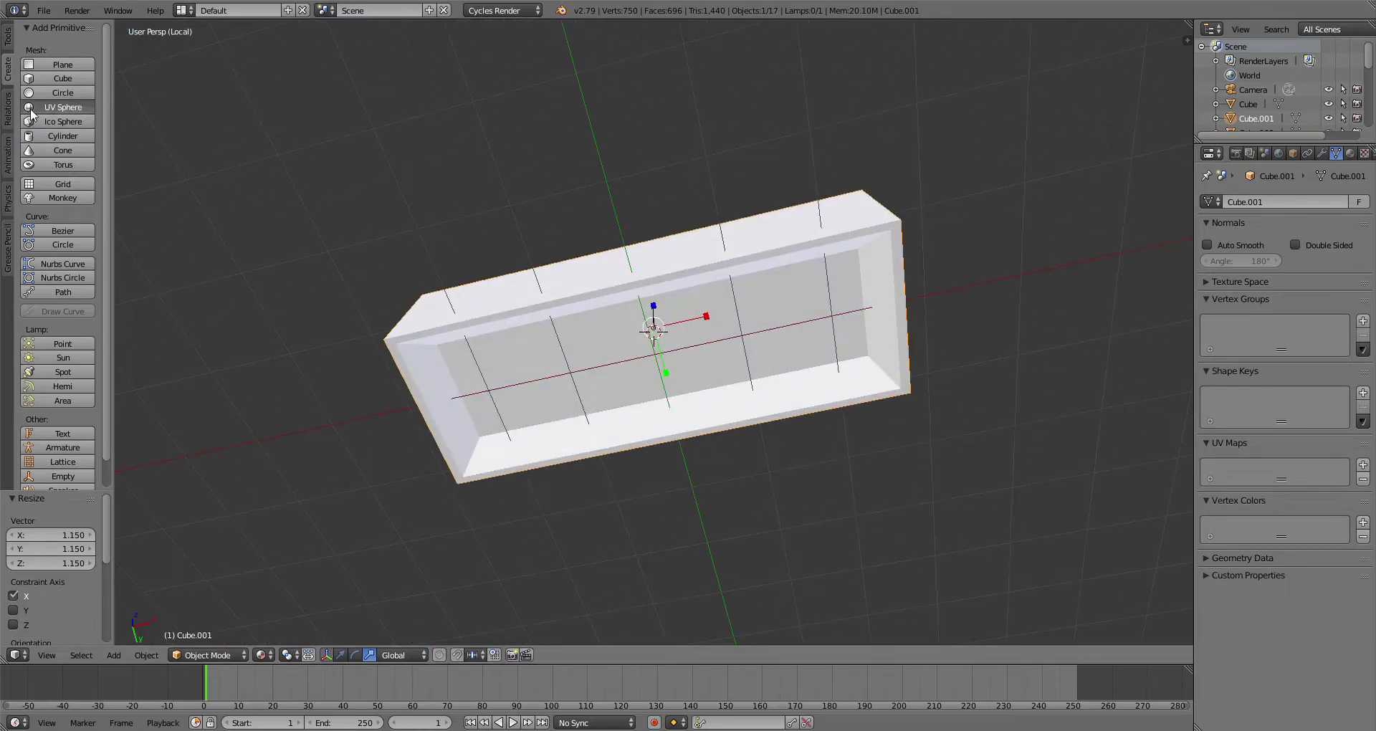
Step: Move the sphere along X into one end of the box, lower it 0.417 along Z and scale it to 0.826
{"action": "left_click_drag", "start_coordinate": [704, 331], "coordinate": [859, 323]}
{"action": "left_click_drag", "start_coordinate": [796, 291], "coordinate": [800, 293]}
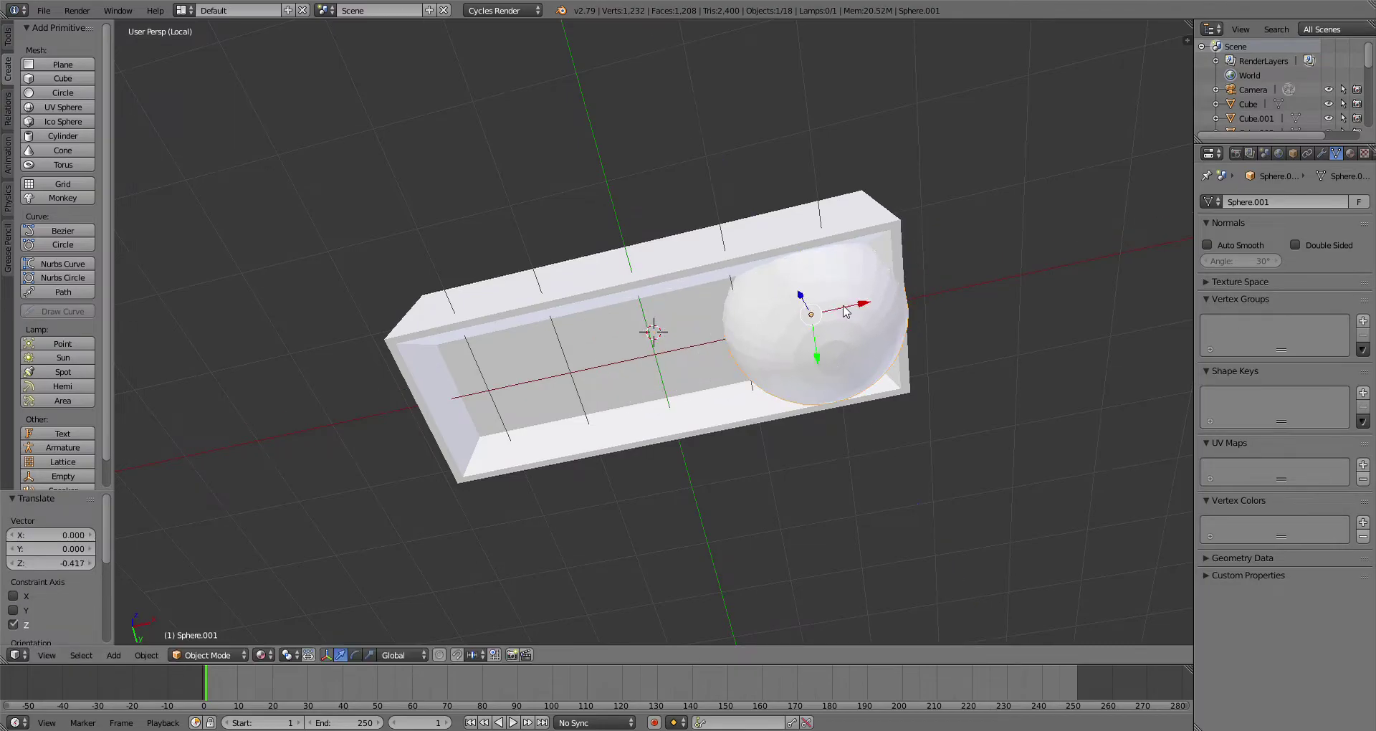
{"action": "key", "text": "s"}
{"action": "left_click", "coordinate": [839, 312]}
Step: Apply smooth shading to the sphere and leave local view
{"action": "left_click", "coordinate": [8, 36]}
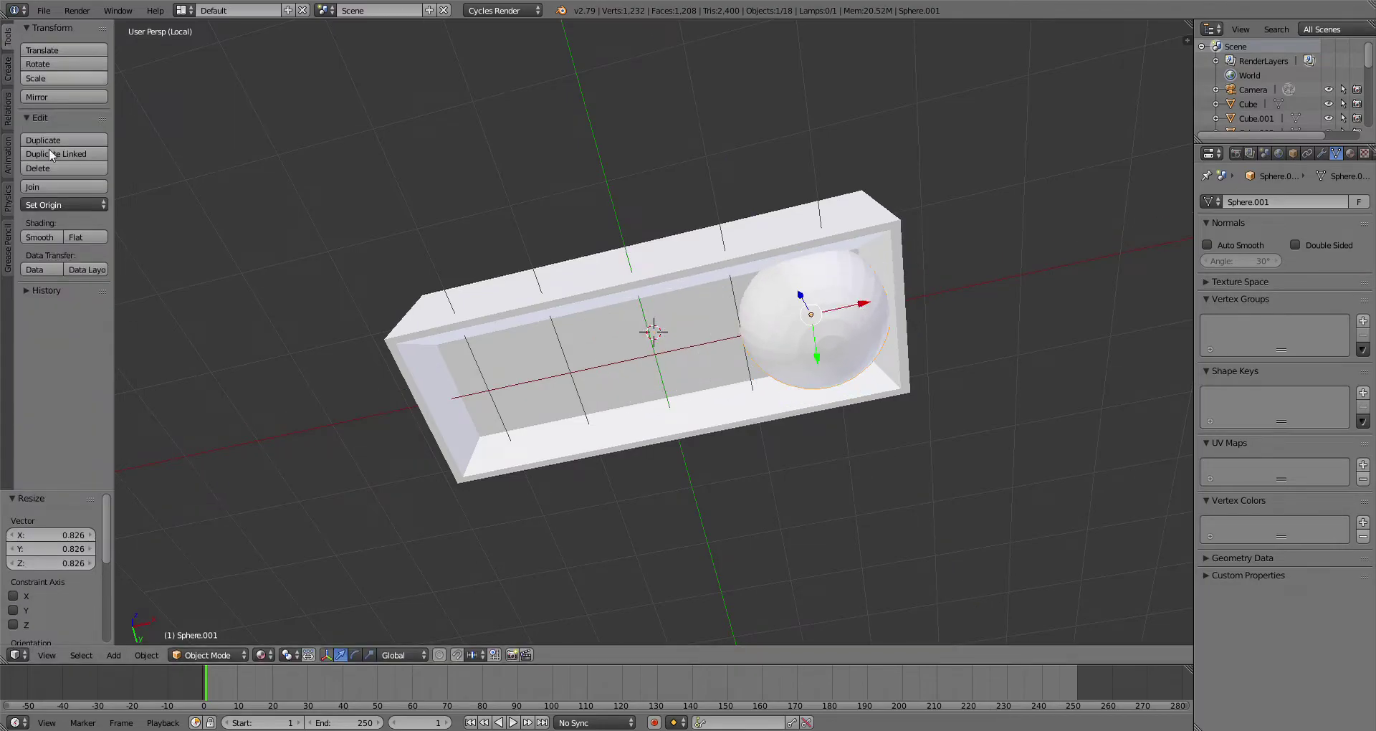
{"action": "left_click", "coordinate": [44, 239]}
{"action": "scroll", "coordinate": [654, 332], "scroll_direction": "down", "scroll_amount": 1}
{"action": "key", "text": "KP_Divide"}
Step: Select the smooth sphere in the shoulder socket and rescale it to fit
{"action": "middle_click_drag", "start_coordinate": [752, 358], "coordinate": [796, 355]}
{"action": "right_click", "coordinate": [795, 326]}
{"action": "middle_click_drag", "start_coordinate": [863, 403], "coordinate": [832, 325]}
{"action": "middle_click_drag", "start_coordinate": [919, 400], "coordinate": [832, 423], "text": "shift"}
{"action": "right_click", "coordinate": [728, 374]}
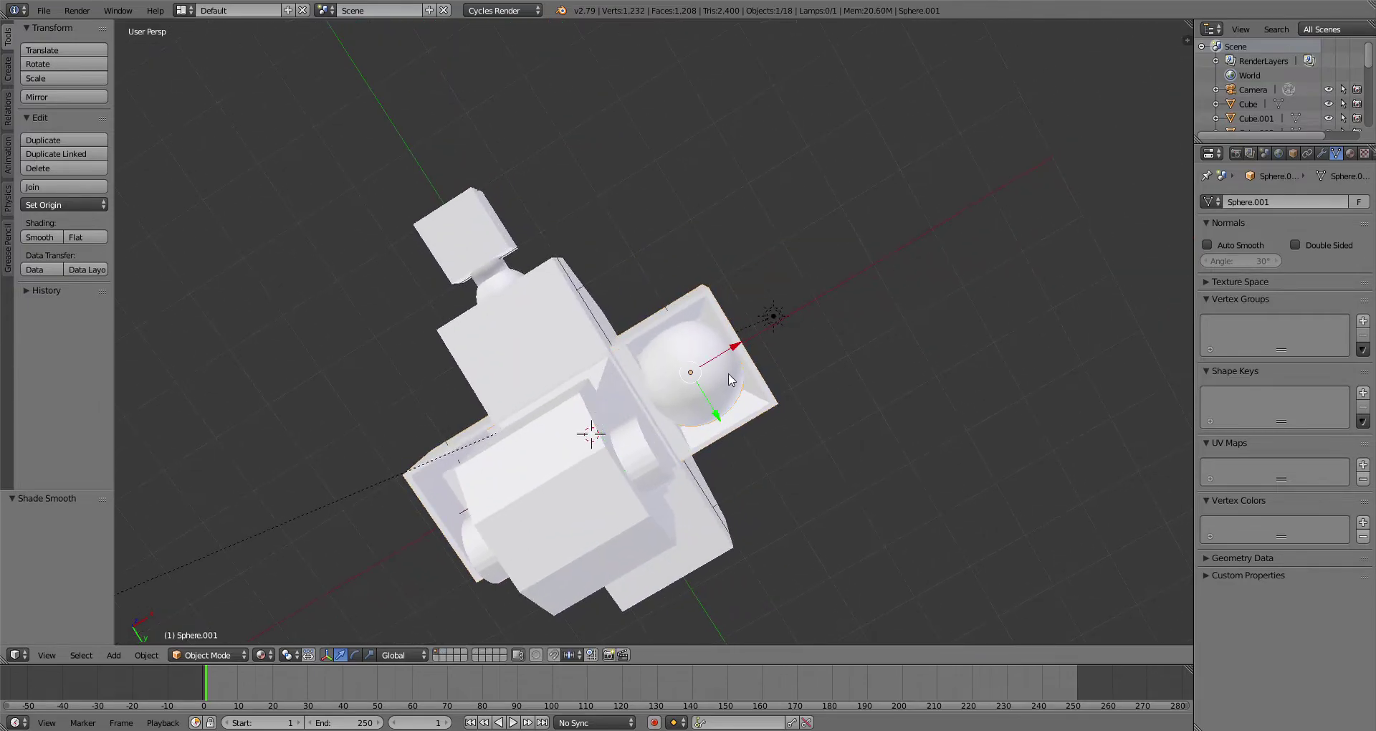
{"action": "scroll", "coordinate": [732, 380], "scroll_direction": "up", "scroll_amount": 3}
{"action": "key", "text": "s"}
{"action": "left_click", "coordinate": [767, 390]}
{"action": "middle_click_drag", "start_coordinate": [781, 379], "coordinate": [699, 313]}
{"action": "left_click", "coordinate": [689, 302]}
{"action": "middle_click_drag", "start_coordinate": [717, 359], "coordinate": [734, 407]}
{"action": "scroll", "coordinate": [745, 406], "scroll_direction": "down", "scroll_amount": 5}
Step: Isolate the shoulder sphere in local view and add a 32-vertex cylinder
{"action": "key", "text": "KP_Divide"}
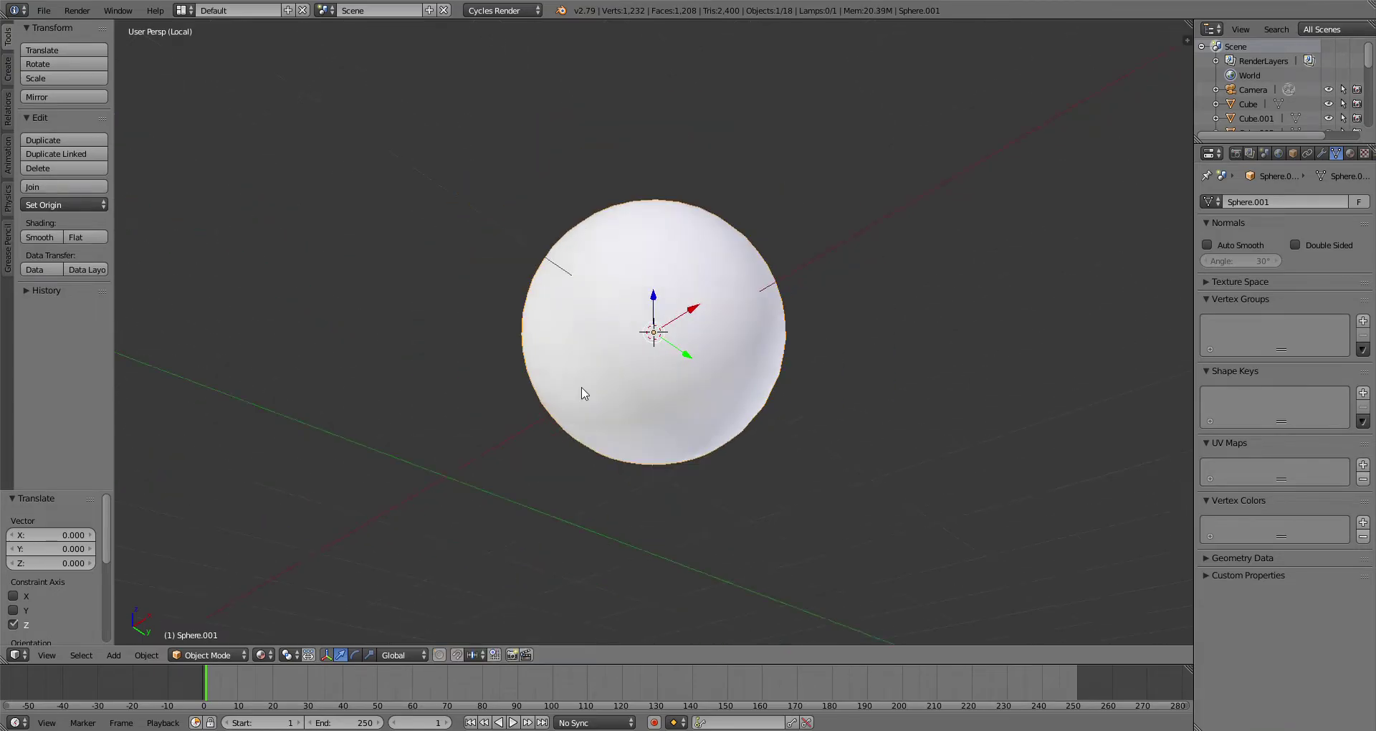
{"action": "scroll", "coordinate": [585, 398], "scroll_direction": "down", "scroll_amount": 2}
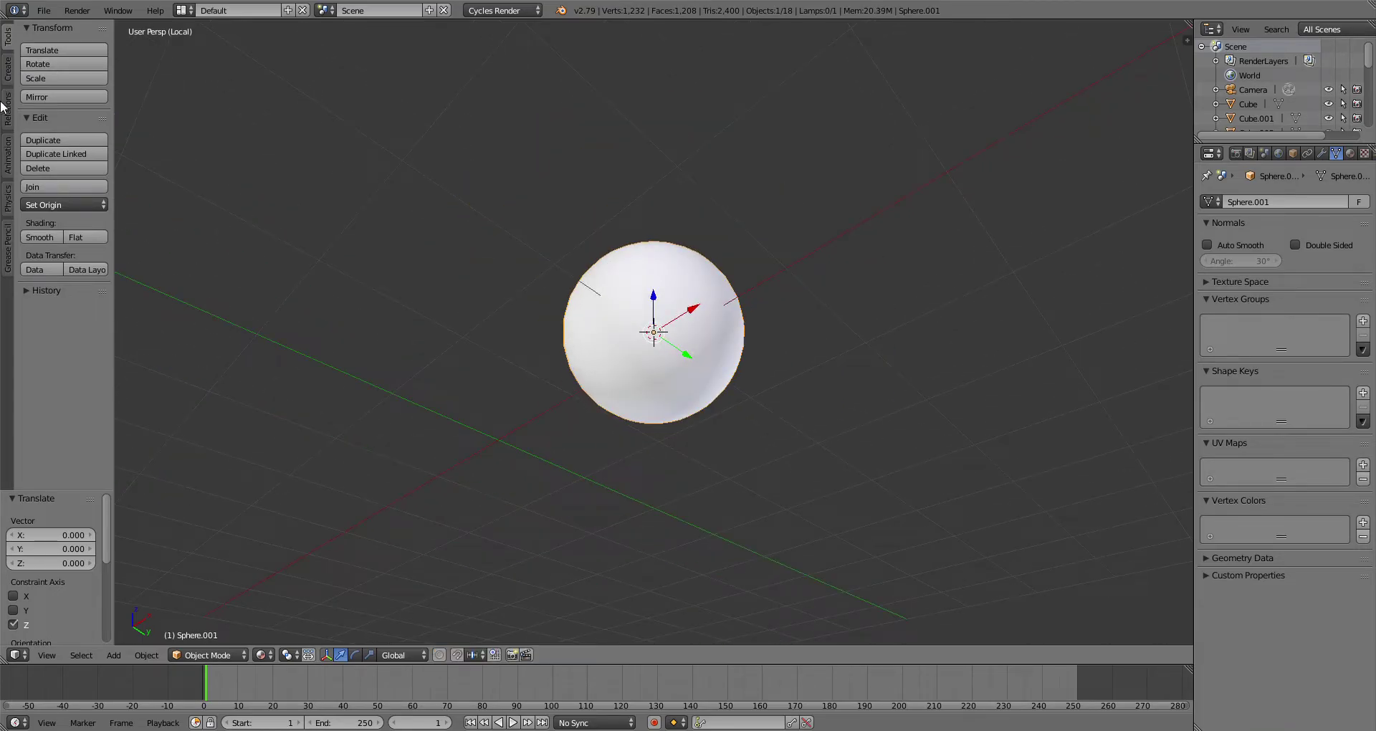
{"action": "left_click", "coordinate": [8, 69]}
{"action": "left_click", "coordinate": [71, 137]}
Step: Scale the cylinder down, lower it beneath the sphere and stretch it 2.927 along Z
{"action": "key", "text": "s"}
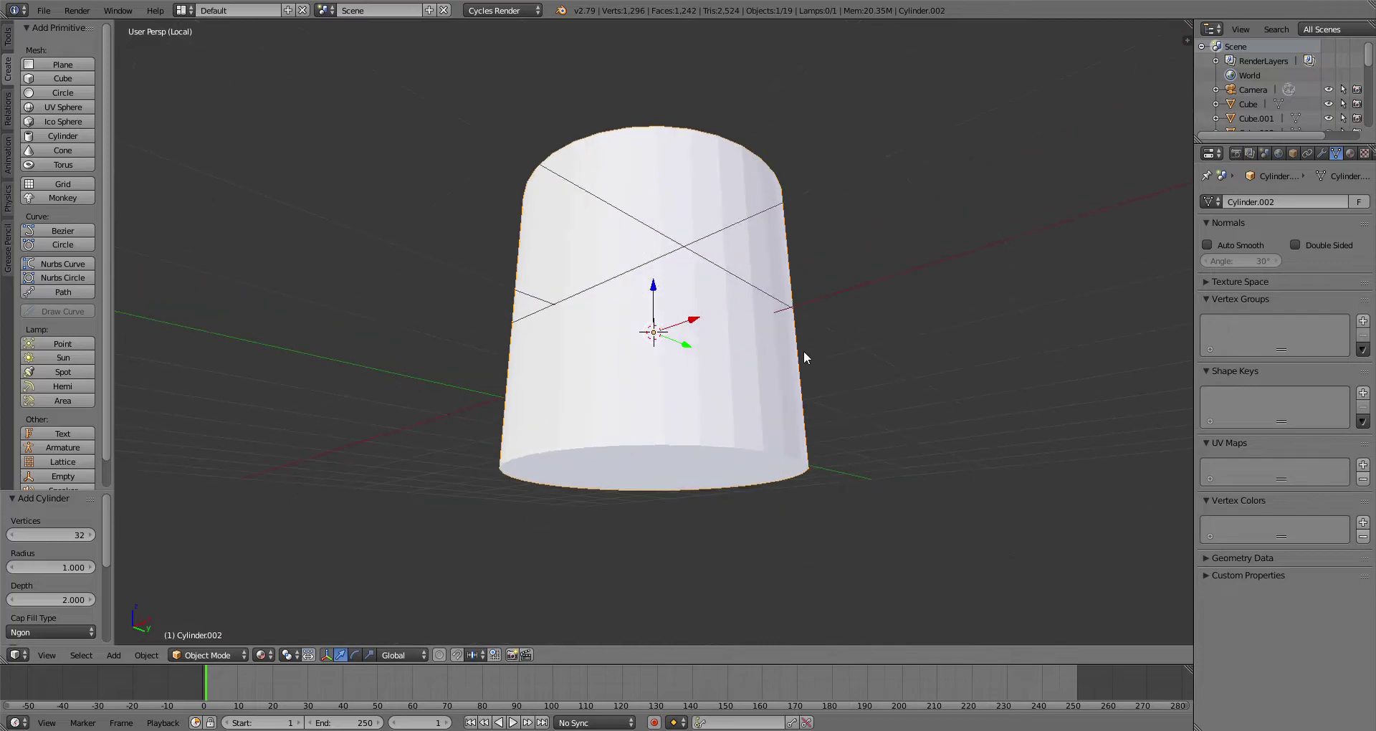
{"action": "left_click", "coordinate": [710, 336]}
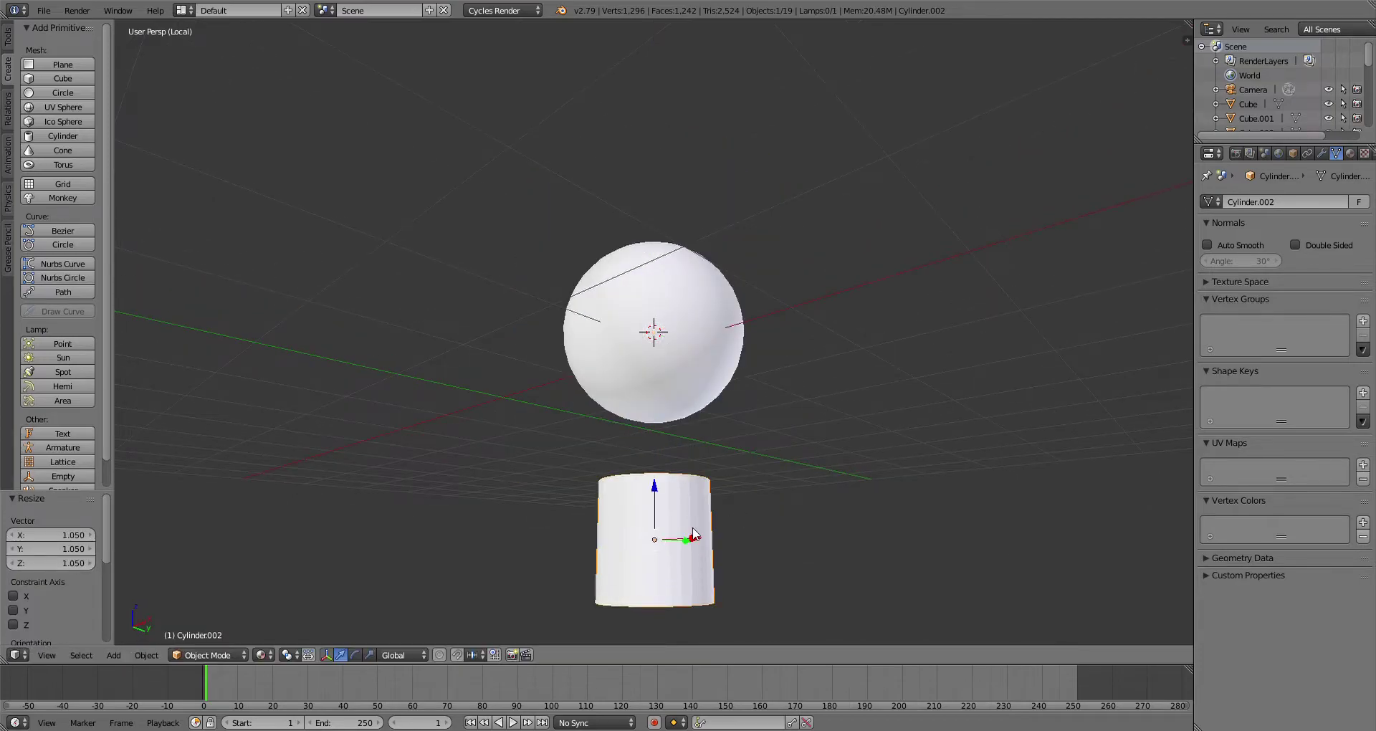
{"action": "left_click_drag", "start_coordinate": [655, 490], "coordinate": [636, 398]}
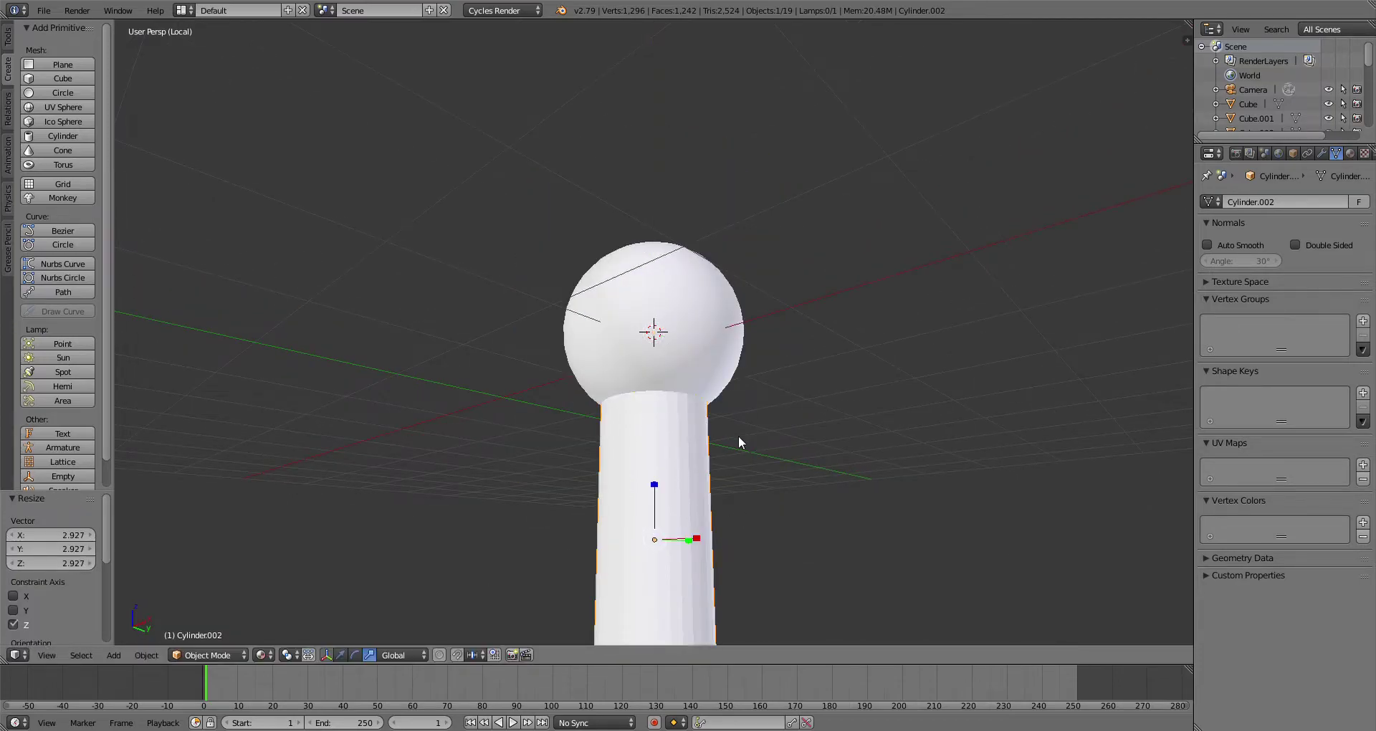
Step: Scale the arm cylinder to 1.058, leave local view and scale the cylinder again to 0.832
{"action": "scroll", "coordinate": [736, 436], "scroll_direction": "down", "scroll_amount": 4}
{"action": "key", "text": "s"}
{"action": "left_click", "coordinate": [743, 428]}
{"action": "key", "text": "KP_Divide"}
{"action": "middle_click_drag", "start_coordinate": [737, 433], "coordinate": [843, 491]}
{"action": "scroll", "coordinate": [746, 418], "scroll_direction": "up", "scroll_amount": 5}
{"action": "key", "text": "s"}
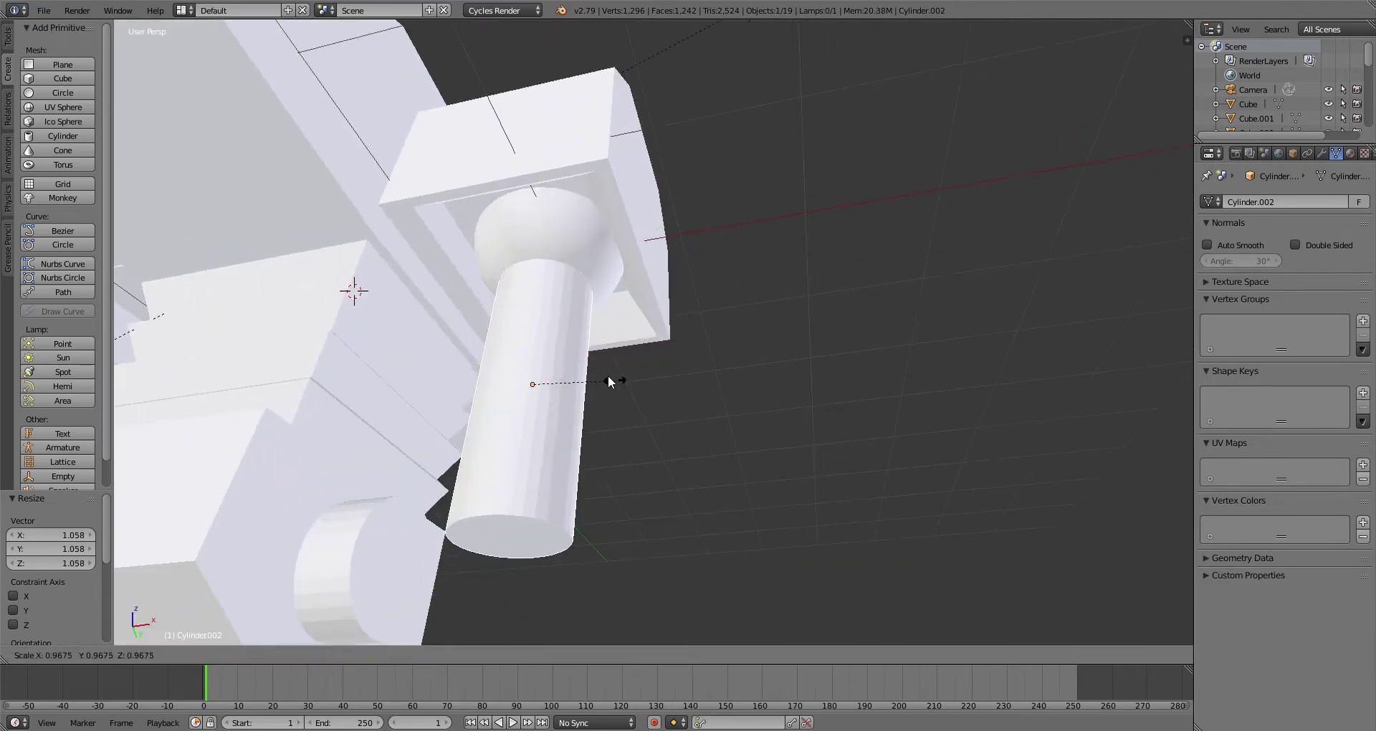
{"action": "left_click", "coordinate": [604, 373]}
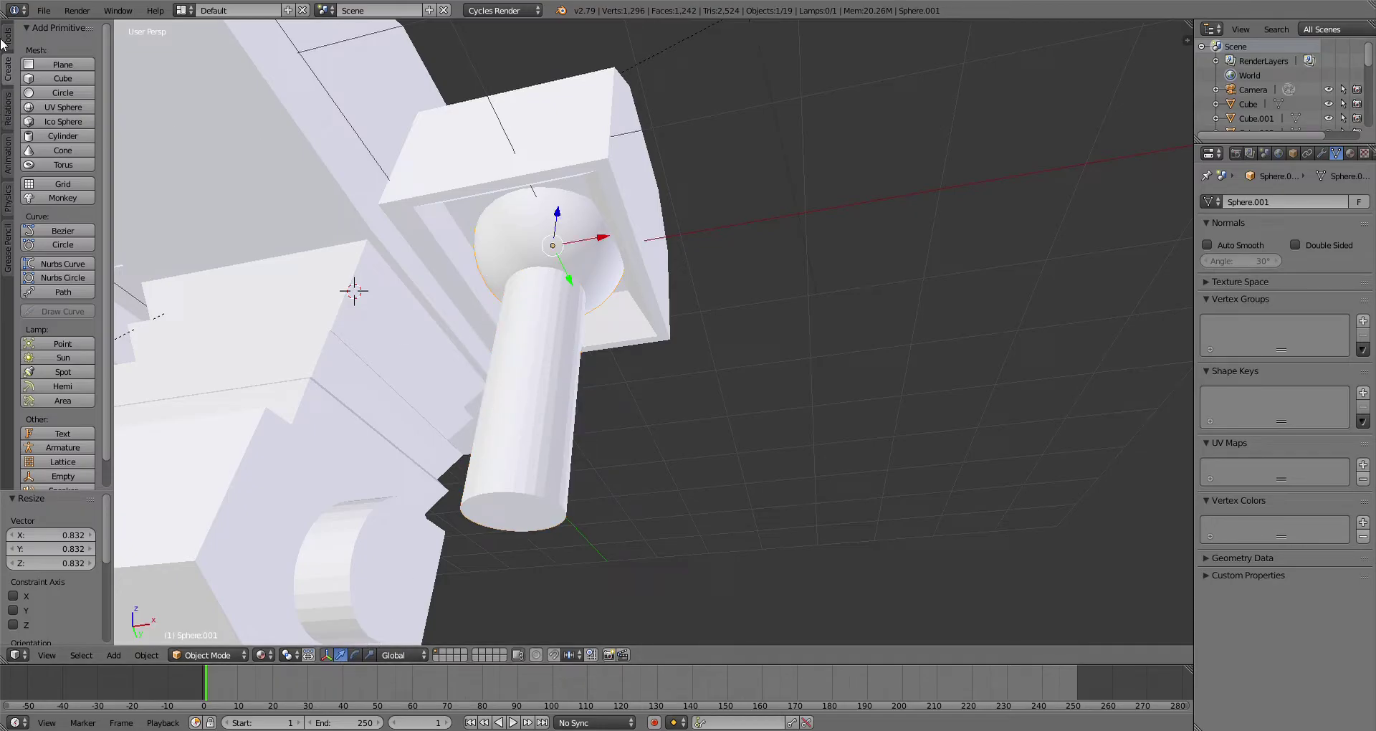
Step: Make a linked duplicate of the shoulder sphere, leaving the copy in place
{"action": "left_click", "coordinate": [3, 42]}
{"action": "left_click", "coordinate": [64, 150]}
{"action": "right_click", "coordinate": [645, 259]}
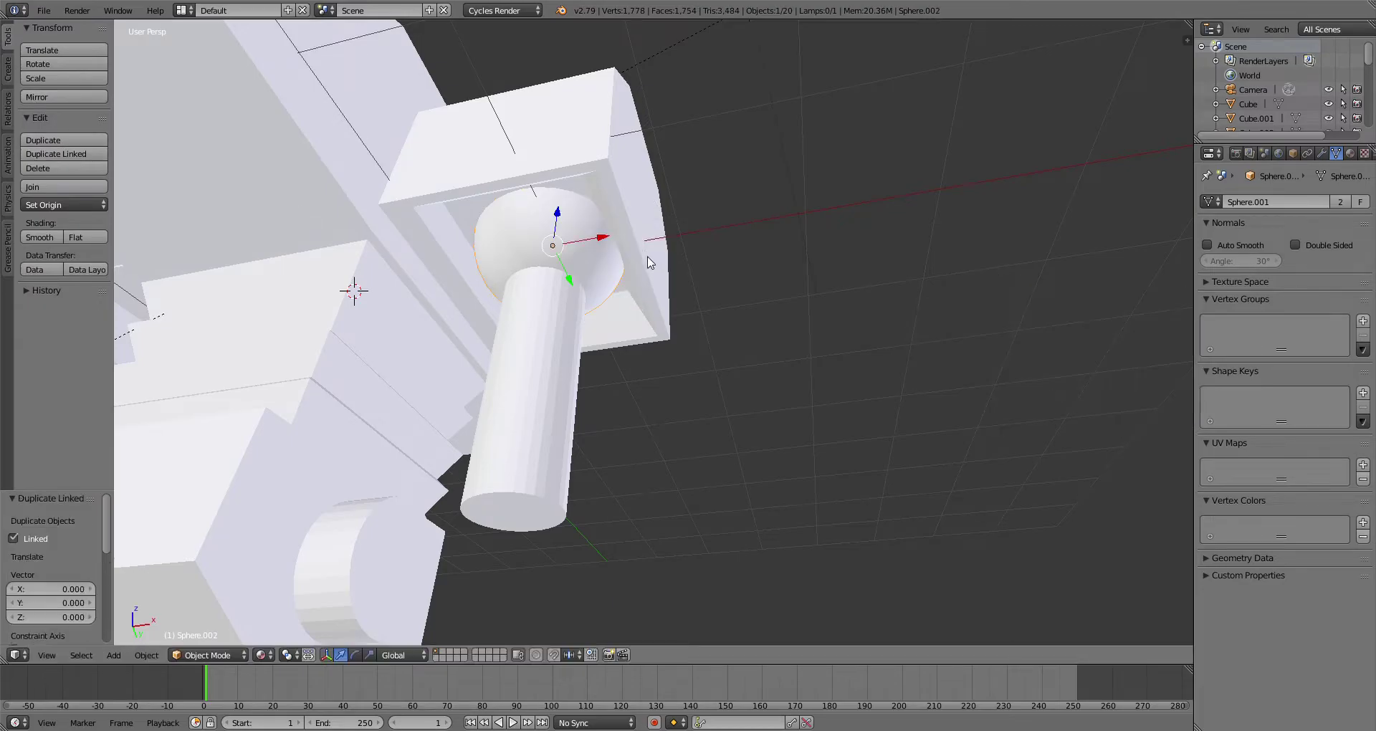
Step: Lower the linked sphere copy 2.747 along Z to the bottom end of the arm cylinder
{"action": "left_click_drag", "start_coordinate": [558, 215], "coordinate": [577, 546]}
{"action": "scroll", "coordinate": [631, 509], "scroll_direction": "down", "scroll_amount": 2}
{"action": "middle_click_drag", "start_coordinate": [632, 514], "coordinate": [631, 389]}
{"action": "scroll", "coordinate": [665, 450], "scroll_direction": "down", "scroll_amount": 2}
{"action": "middle_click_drag", "start_coordinate": [665, 449], "coordinate": [722, 447]}
{"action": "scroll", "coordinate": [613, 447], "scroll_direction": "up", "scroll_amount": 1}
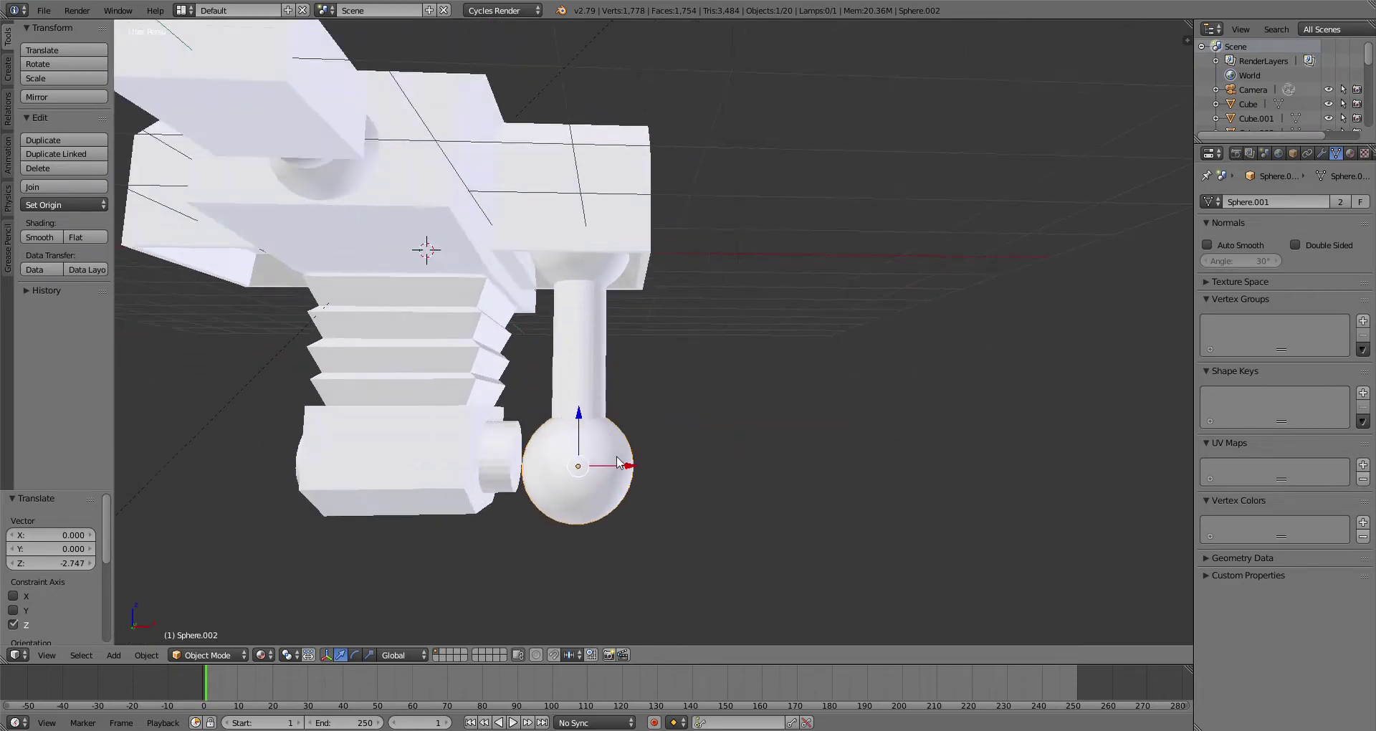
Step: Try to narrow the block at the base of the ribbed column to 0.822 along X
{"action": "scroll", "coordinate": [636, 409], "scroll_direction": "down", "scroll_amount": 2}
{"action": "middle_click_drag", "start_coordinate": [637, 409], "coordinate": [505, 400]}
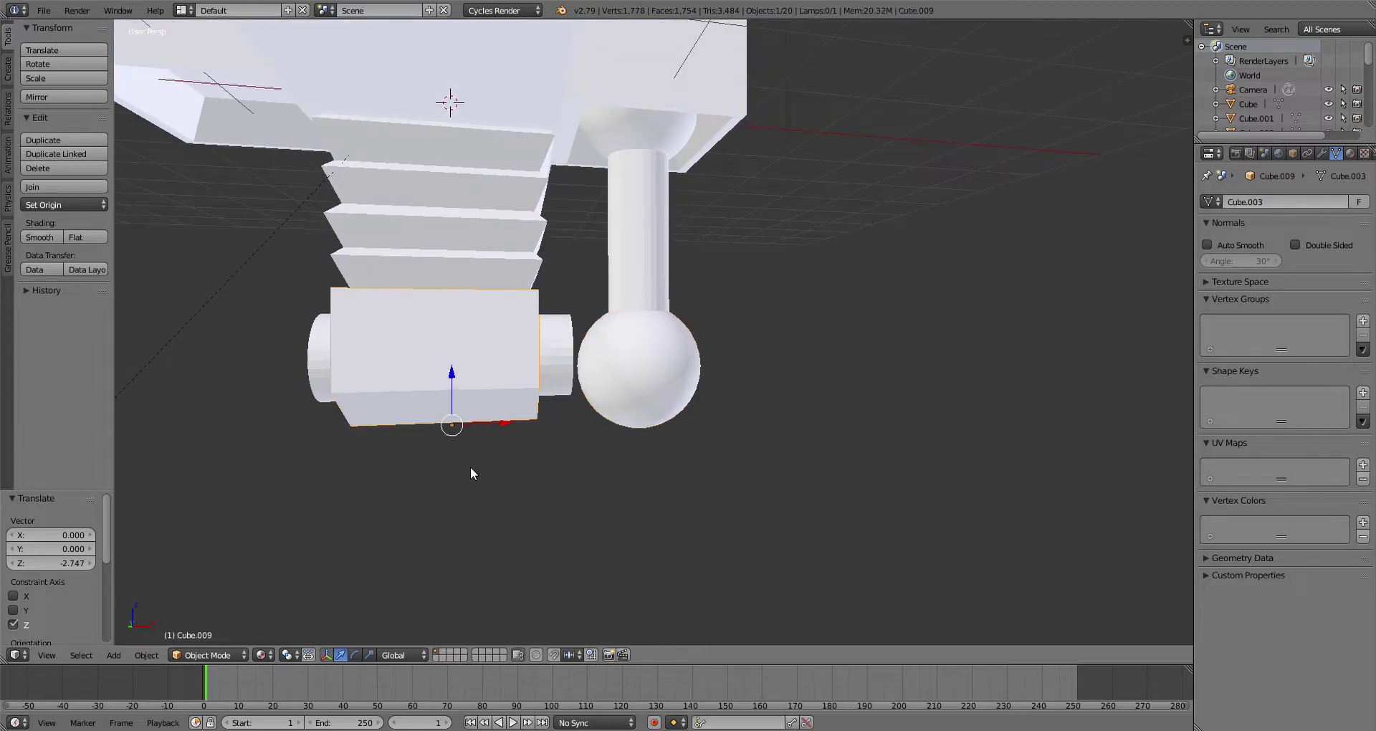
{"action": "key", "text": "s"}
{"action": "key", "text": "x"}
{"action": "left_click", "coordinate": [494, 428]}
{"action": "middle_click_drag", "start_coordinate": [618, 446], "coordinate": [508, 409]}
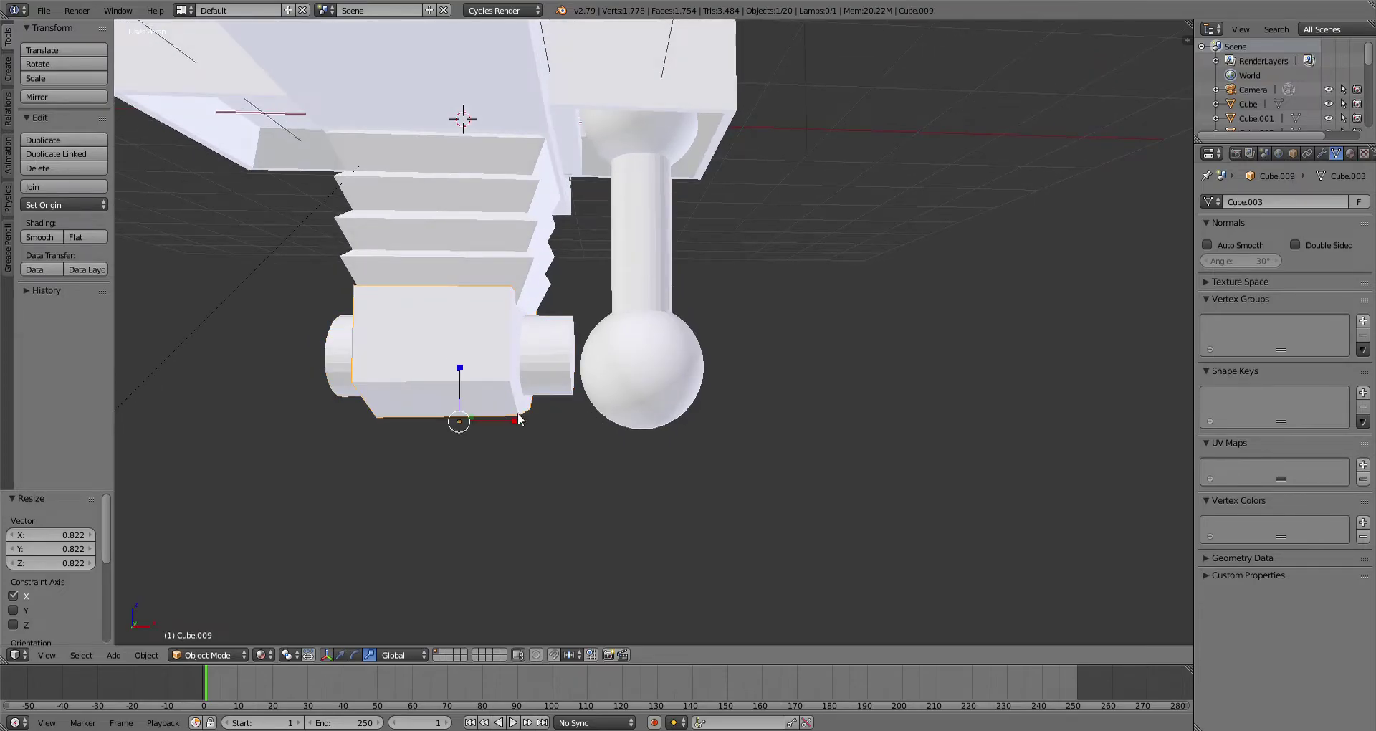
{"action": "key", "text": "ctrl+z"}
Step: Scale the elbow sphere to 0.780 and raise it 0.051 along Z against the arm cylinder
{"action": "right_click", "coordinate": [681, 414]}
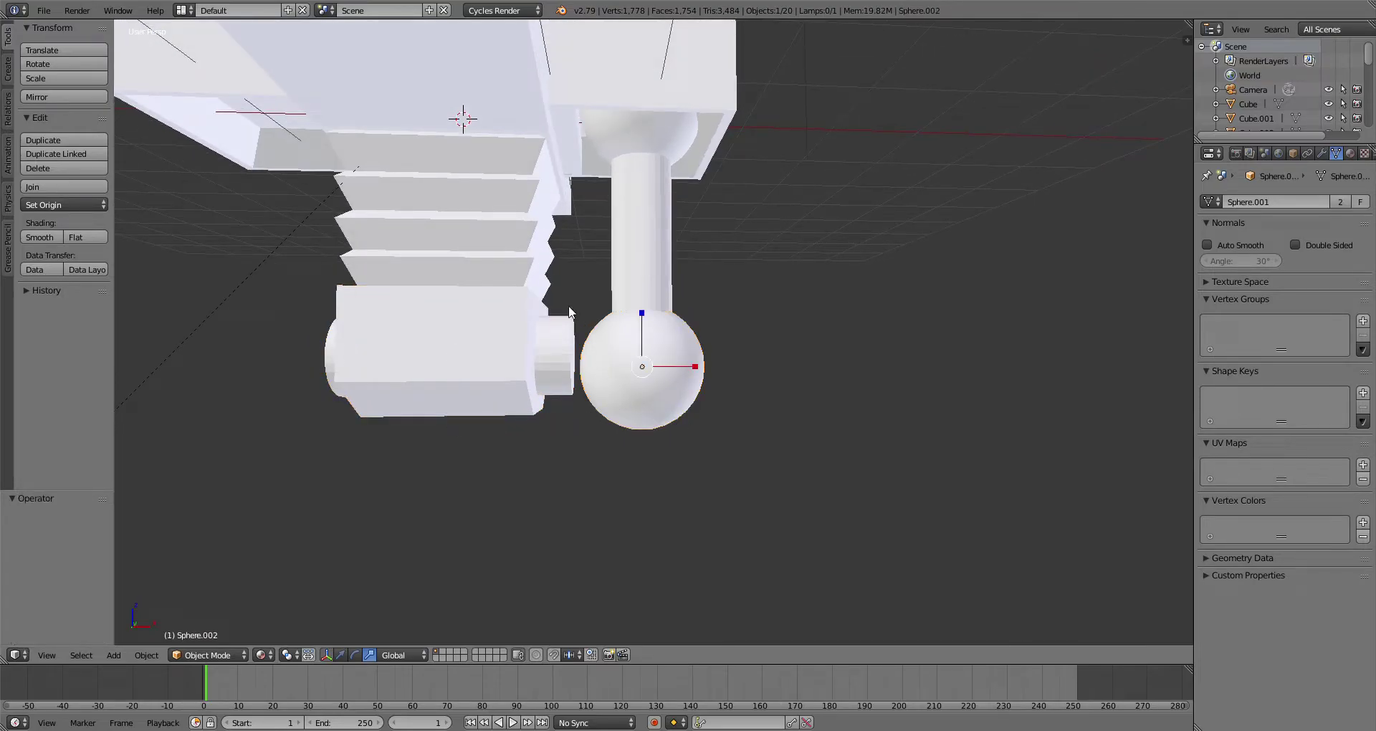
{"action": "scroll", "coordinate": [720, 418], "scroll_direction": "down", "scroll_amount": 4}
{"action": "middle_click_drag", "start_coordinate": [720, 419], "coordinate": [694, 445]}
{"action": "scroll", "coordinate": [695, 445], "scroll_direction": "up", "scroll_amount": 4}
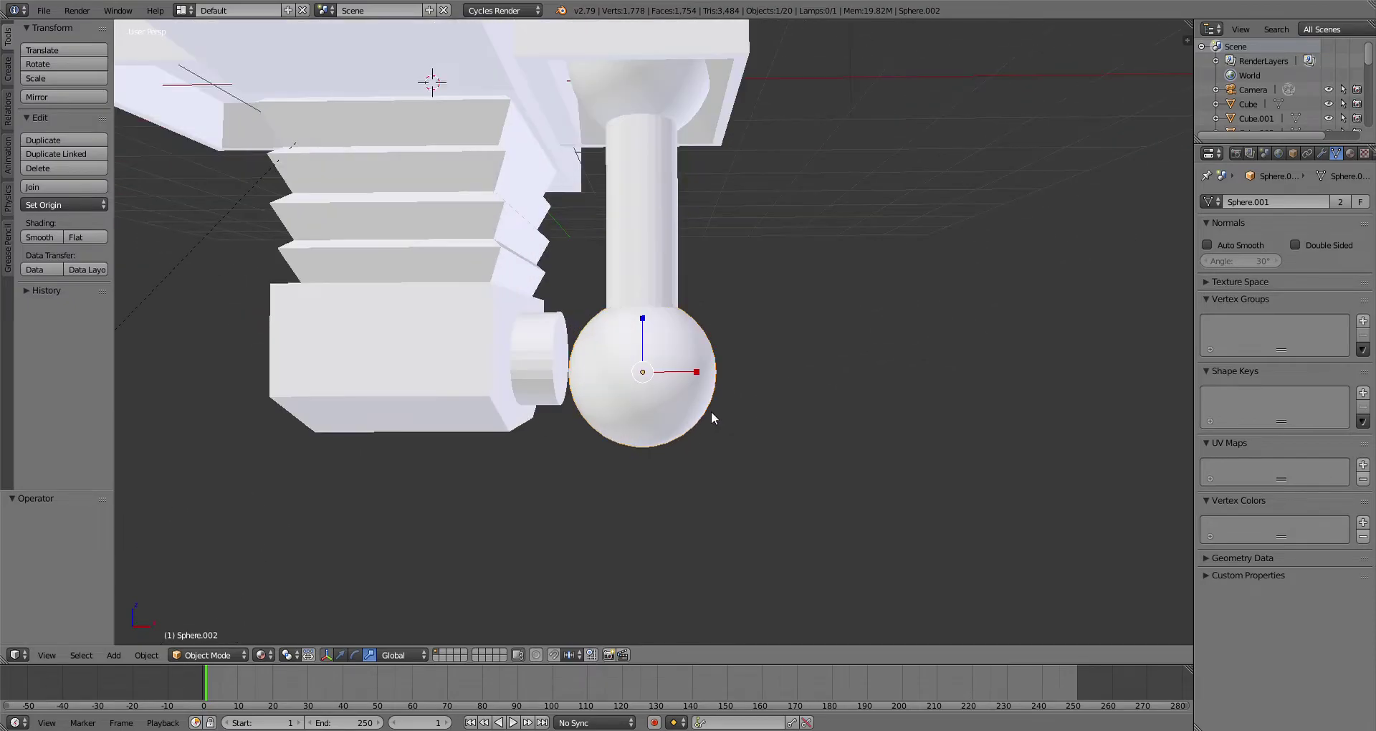
{"action": "key", "text": "s"}
{"action": "left_click", "coordinate": [707, 336]}
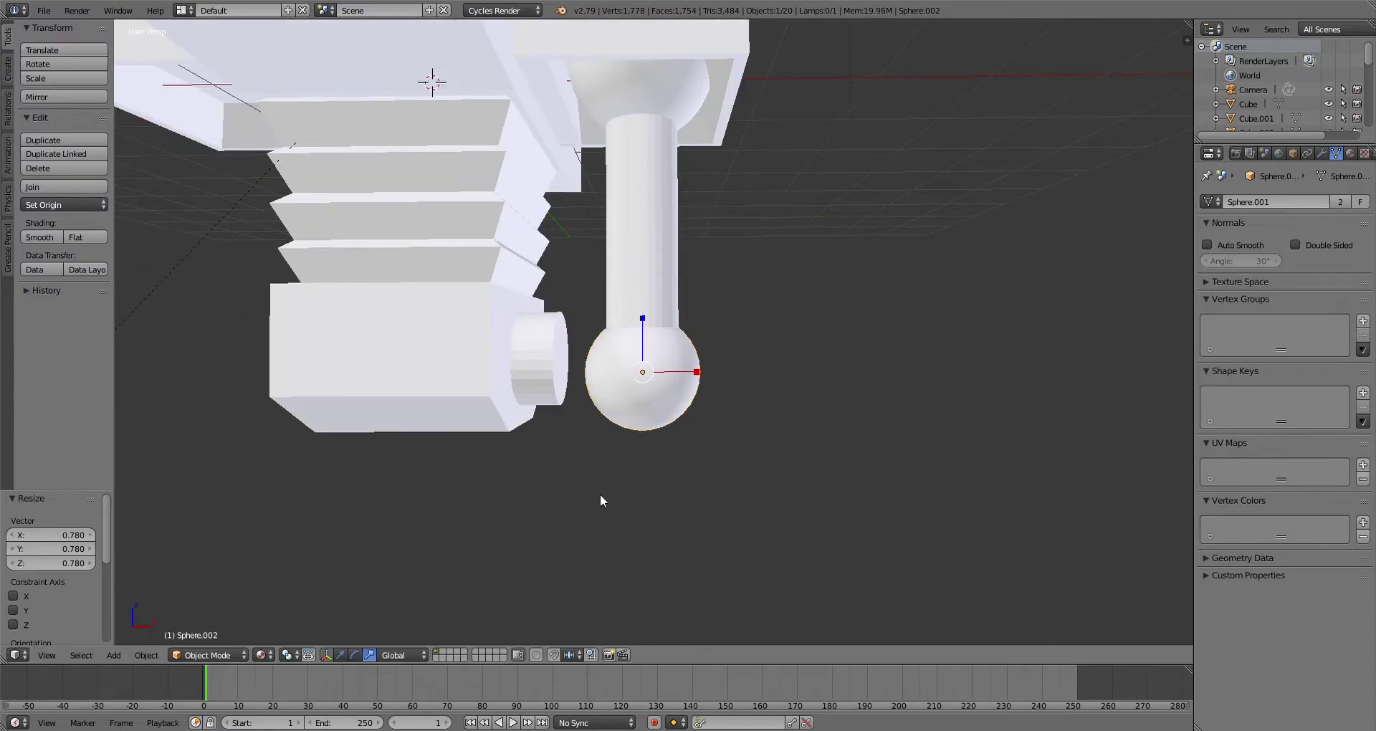
{"action": "left_click", "coordinate": [341, 655]}
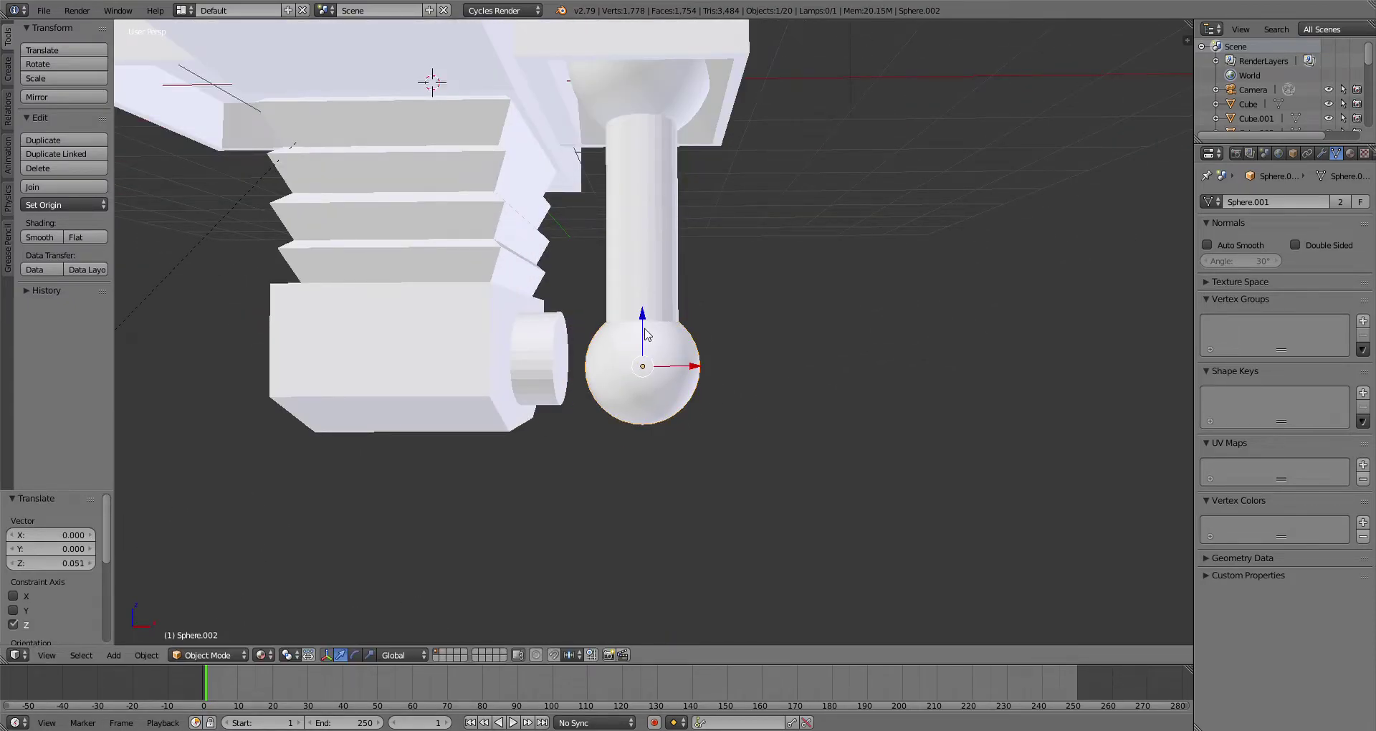
{"action": "scroll", "coordinate": [727, 270], "scroll_direction": "down", "scroll_amount": 3}
{"action": "middle_click_drag", "start_coordinate": [727, 271], "coordinate": [480, 326]}
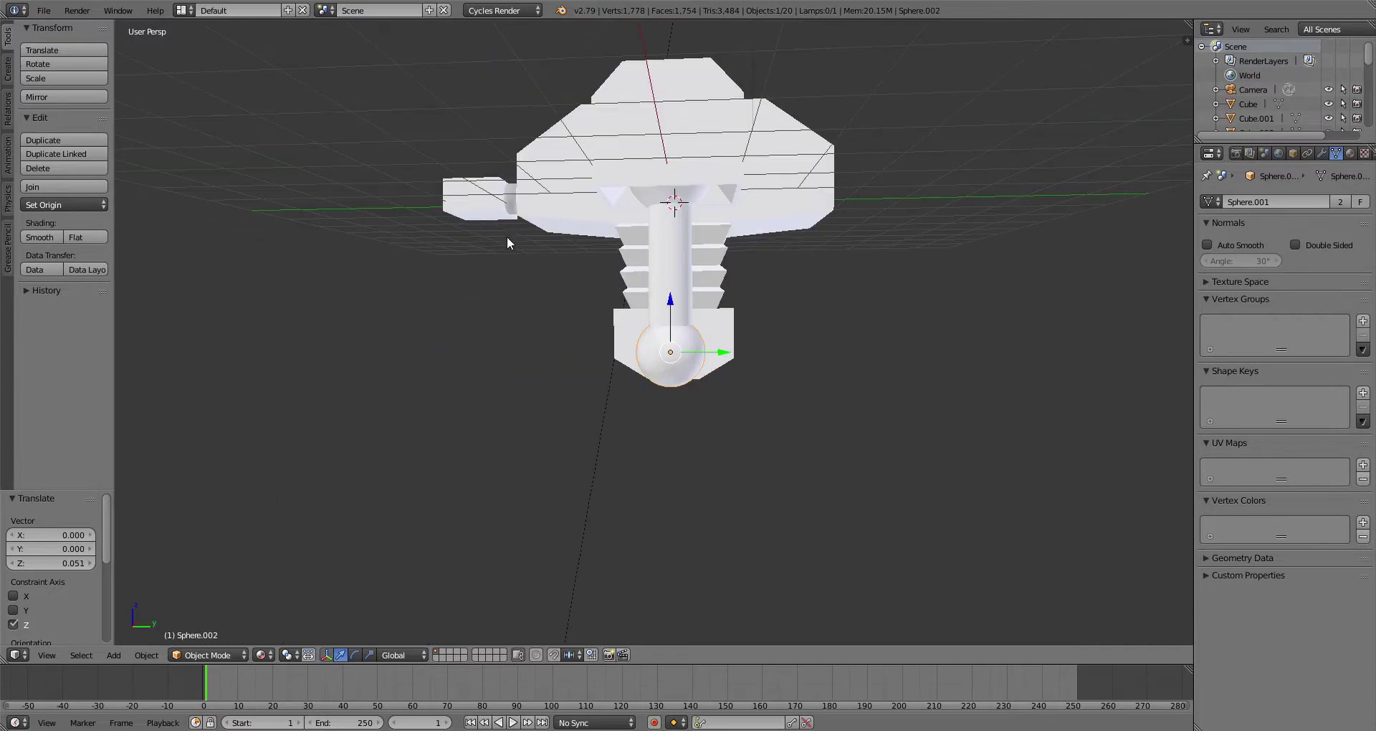
{"action": "middle_click_drag", "start_coordinate": [507, 242], "coordinate": [799, 348]}
{"action": "scroll", "coordinate": [817, 347], "scroll_direction": "up", "scroll_amount": 3}
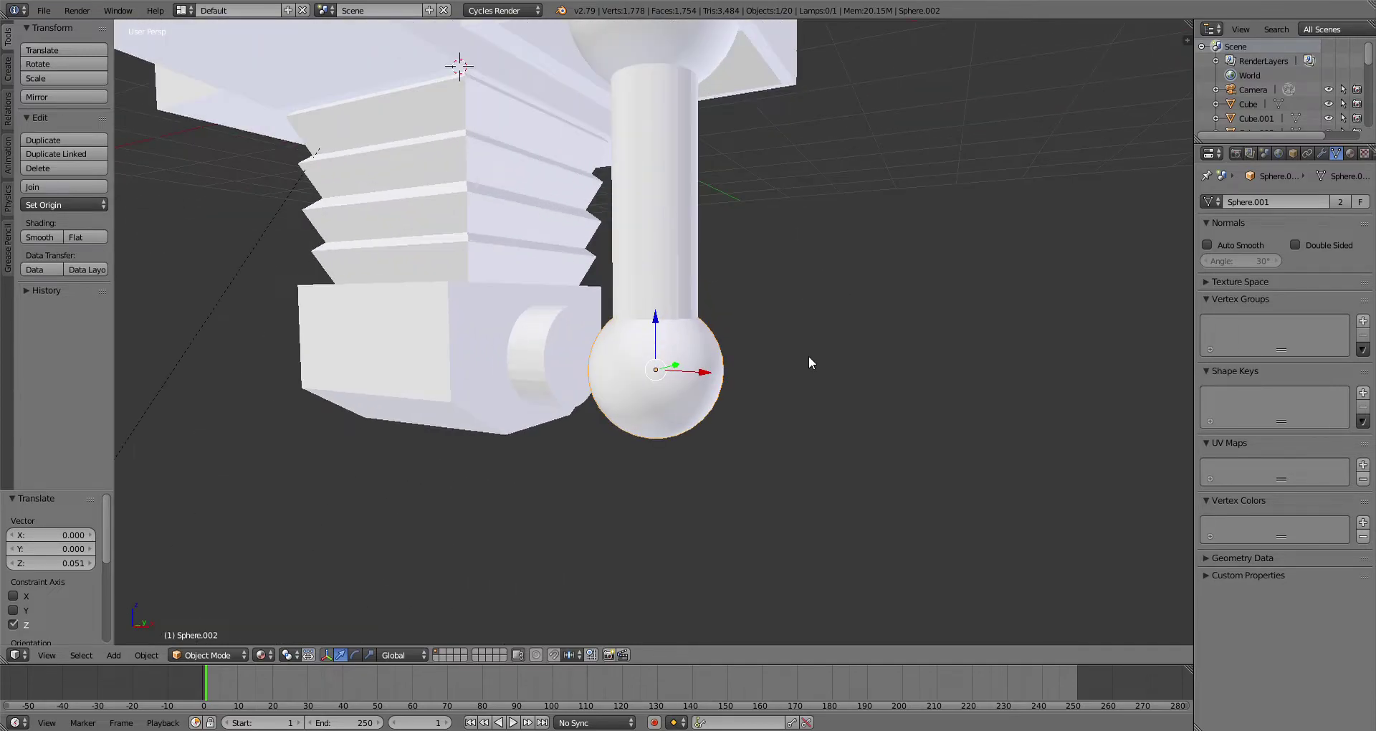
Step: Isolate the elbow sphere in local view and add a cube
{"action": "key", "text": "KP_Divide"}
{"action": "scroll", "coordinate": [405, 251], "scroll_direction": "down", "scroll_amount": 3}
{"action": "left_click", "coordinate": [7, 68]}
{"action": "left_click", "coordinate": [63, 78]}
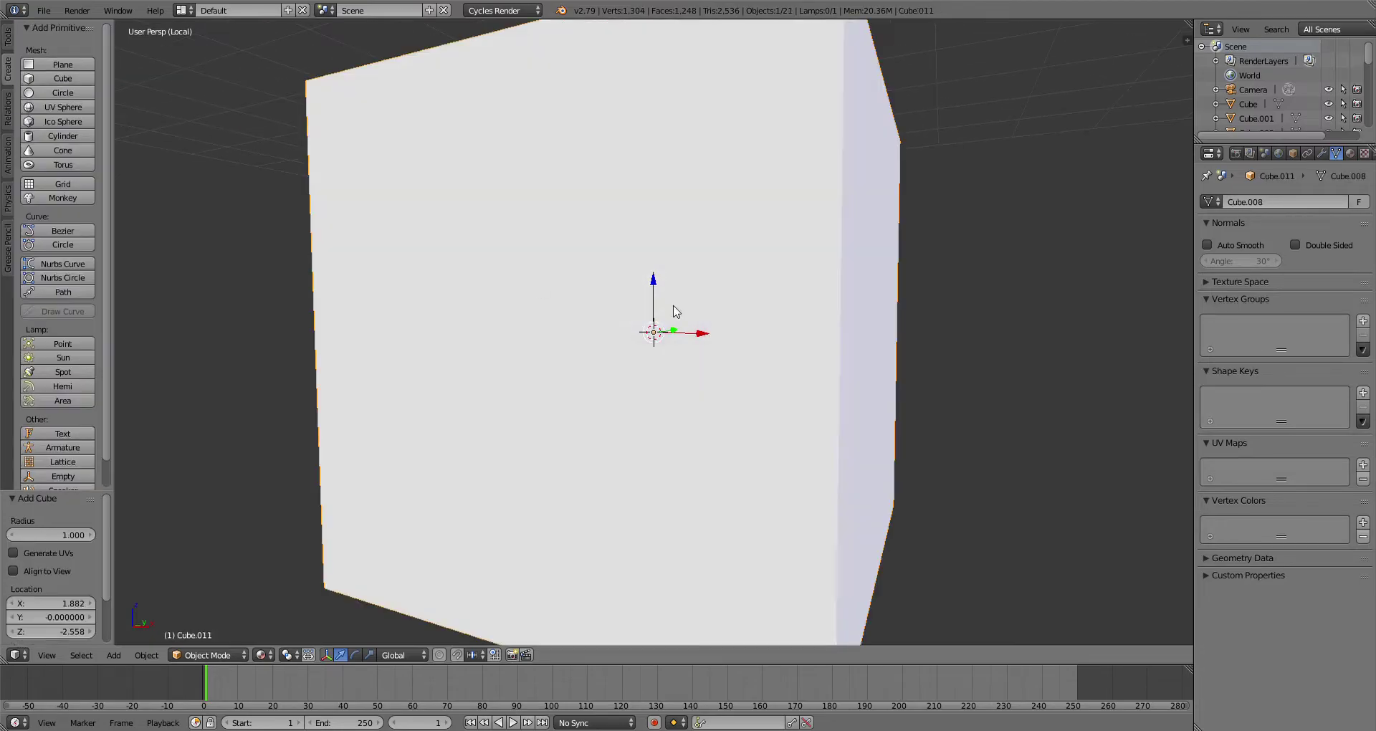
Step: Scale the cube down, stretch it 1.567 along Z, place it beneath the elbow sphere and leave local view
{"action": "key", "text": "s"}
{"action": "left_click", "coordinate": [732, 321]}
{"action": "right_click_drag", "start_coordinate": [649, 324], "coordinate": [657, 373]}
{"action": "left_click_drag", "start_coordinate": [667, 279], "coordinate": [649, 406]}
{"action": "key", "text": "KP_Divide"}
{"action": "middle_click_drag", "start_coordinate": [658, 498], "coordinate": [821, 363]}
{"action": "mouse_move", "coordinate": [727, 359]}
{"action": "middle_mouse_down"}
{"action": "mouse_move", "coordinate": [750, 323]}
{"action": "mouse_move", "coordinate": [832, 326]}
{"action": "mouse_move", "coordinate": [689, 321]}
{"action": "mouse_move", "coordinate": [745, 346]}
{"action": "middle_mouse_up"}
{"action": "scroll", "coordinate": [793, 333], "scroll_direction": "down", "scroll_amount": 4}
{"action": "scroll", "coordinate": [746, 346], "scroll_direction": "up", "scroll_amount": 5}
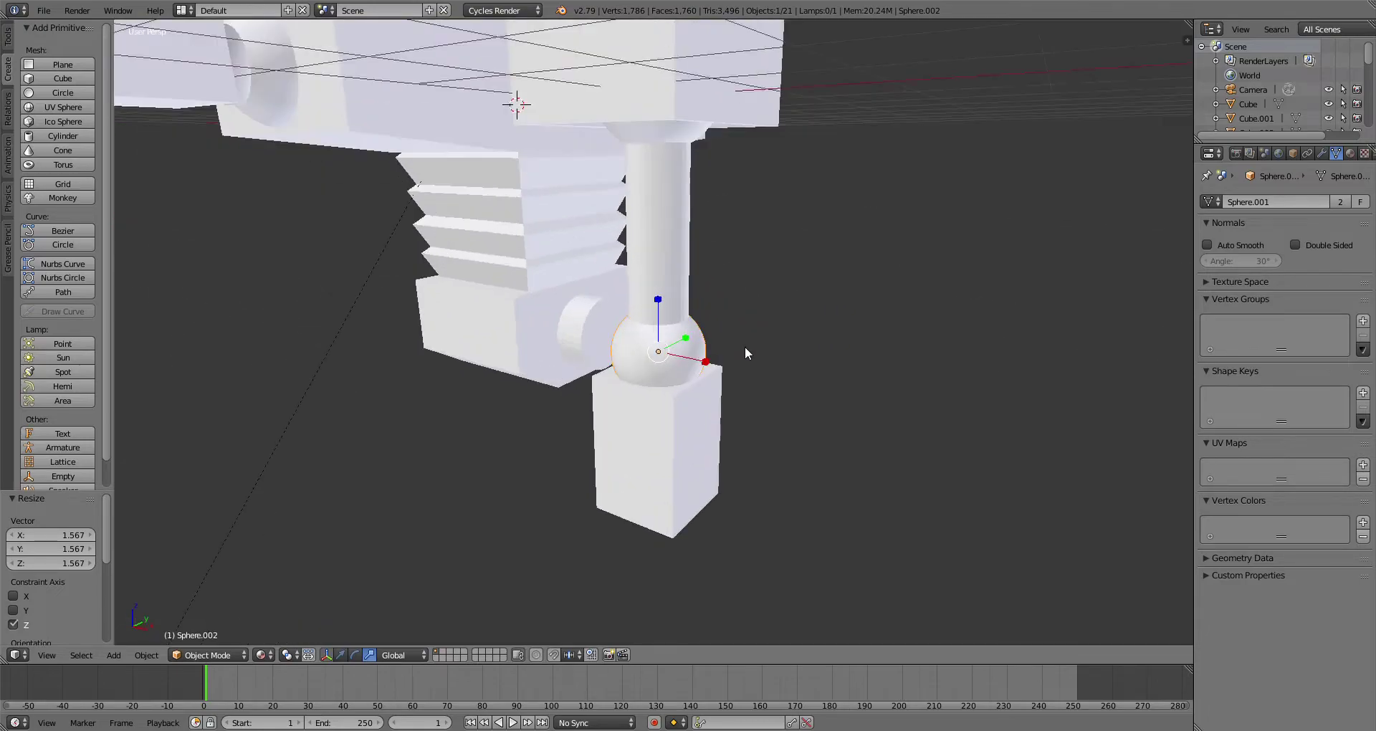
Step: Scale the forearm block by 1.127, lengthen it along Z and lower it 0.381 along Z
{"action": "scroll", "coordinate": [776, 394], "scroll_direction": "down", "scroll_amount": 2}
{"action": "scroll", "coordinate": [776, 394], "scroll_direction": "down", "scroll_amount": 3}
{"action": "right_click", "coordinate": [642, 455]}
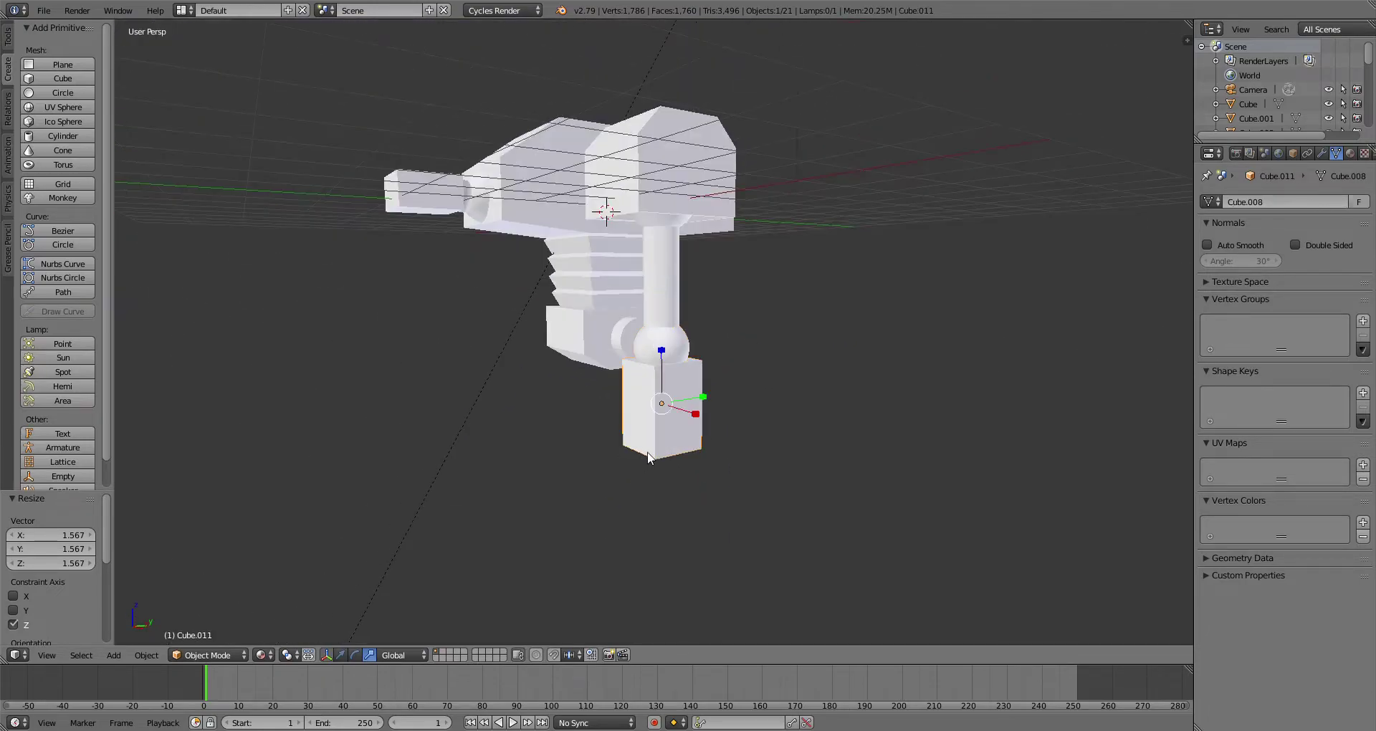
{"action": "scroll", "coordinate": [717, 430], "scroll_direction": "up", "scroll_amount": 4}
{"action": "key", "text": "s"}
{"action": "left_click", "coordinate": [745, 421]}
{"action": "key", "text": "s"}
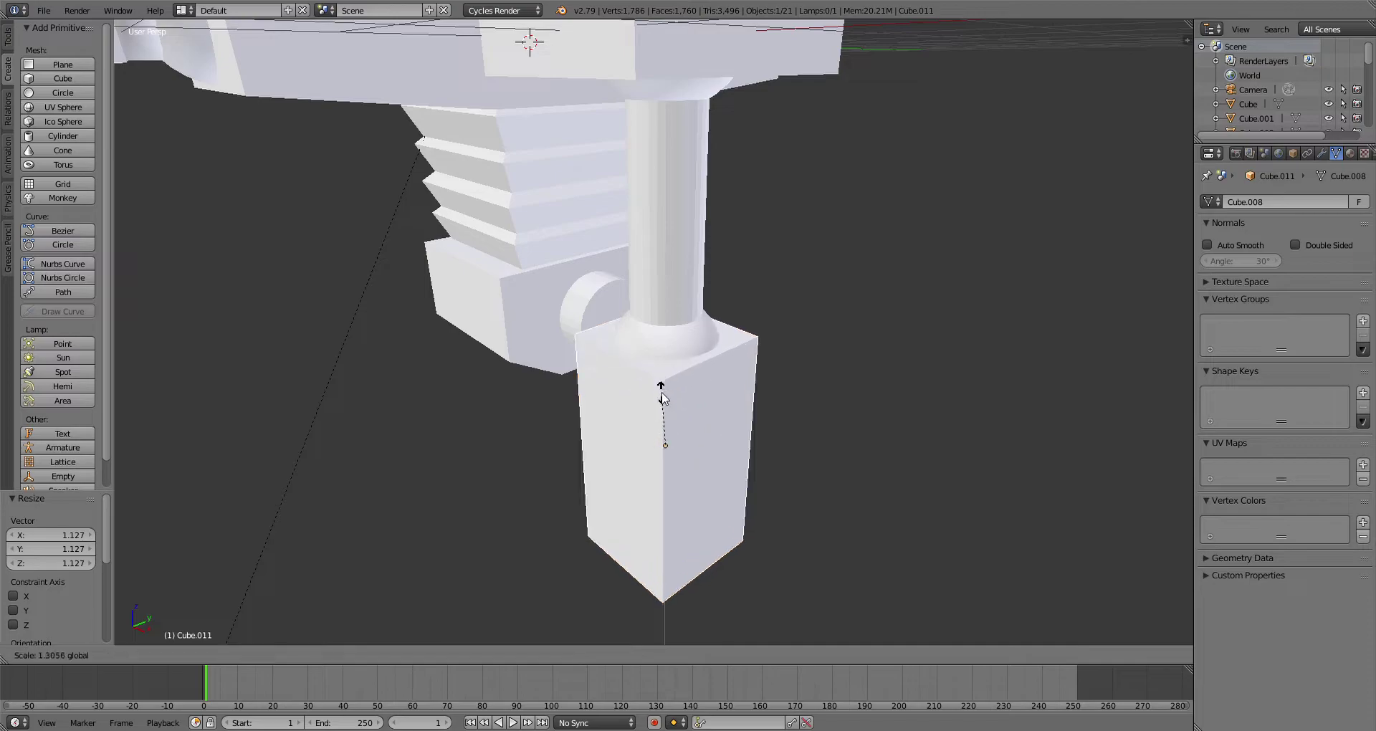
{"action": "key", "text": "g"}
{"action": "key", "text": "z"}
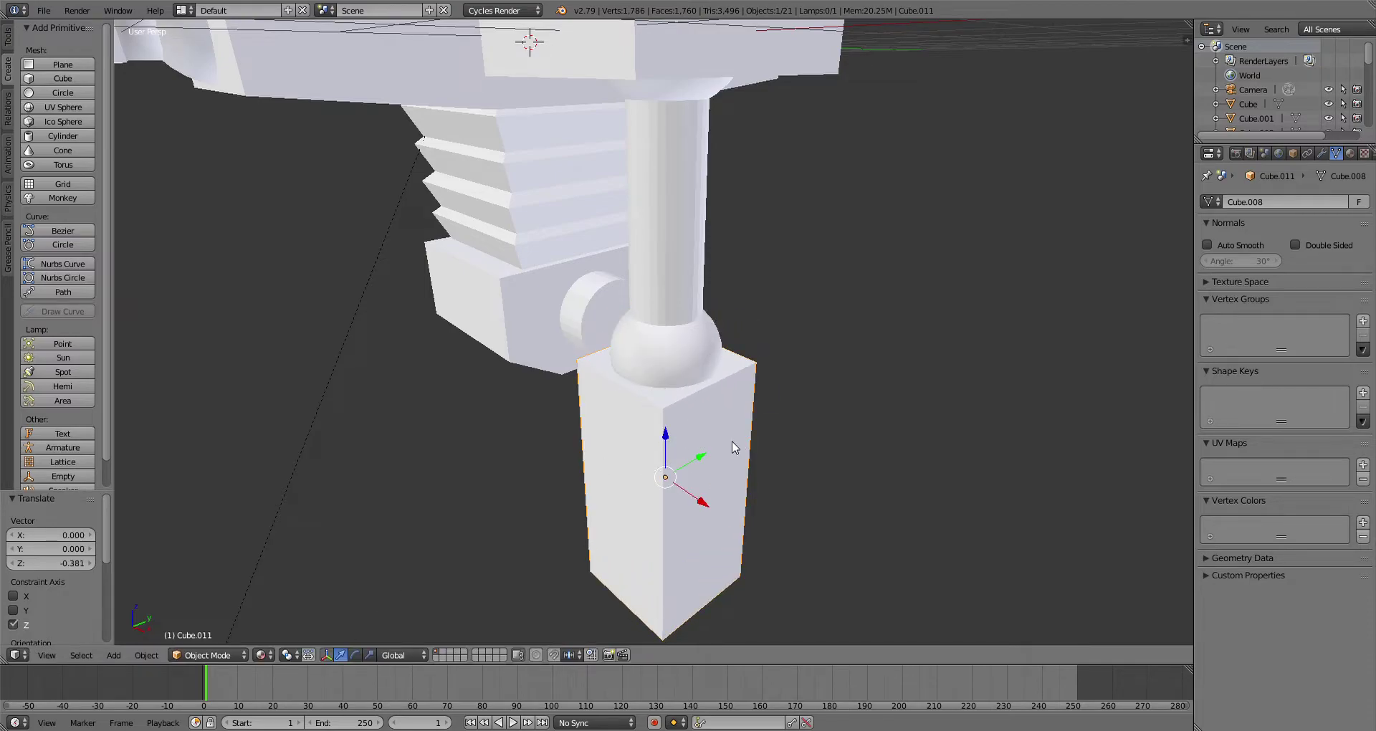
Step: Extrude the forearm block's top face in Edit Mode, taper it along Y and return to Object Mode
{"action": "scroll", "coordinate": [752, 439], "scroll_direction": "down", "scroll_amount": 3}
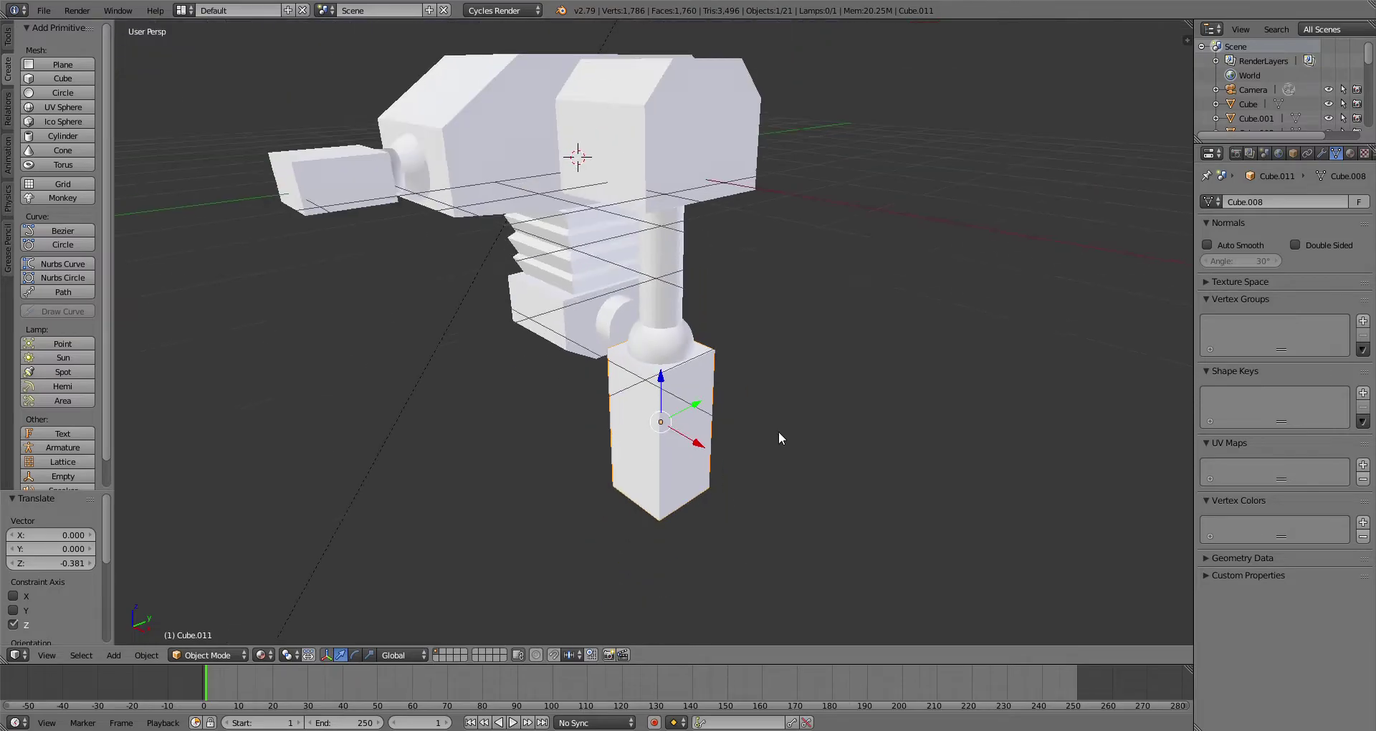
{"action": "middle_click_drag", "start_coordinate": [777, 436], "coordinate": [744, 408]}
{"action": "middle_click_drag", "start_coordinate": [737, 501], "coordinate": [709, 502], "text": "shift"}
{"action": "scroll", "coordinate": [709, 502], "scroll_direction": "up", "scroll_amount": 2}
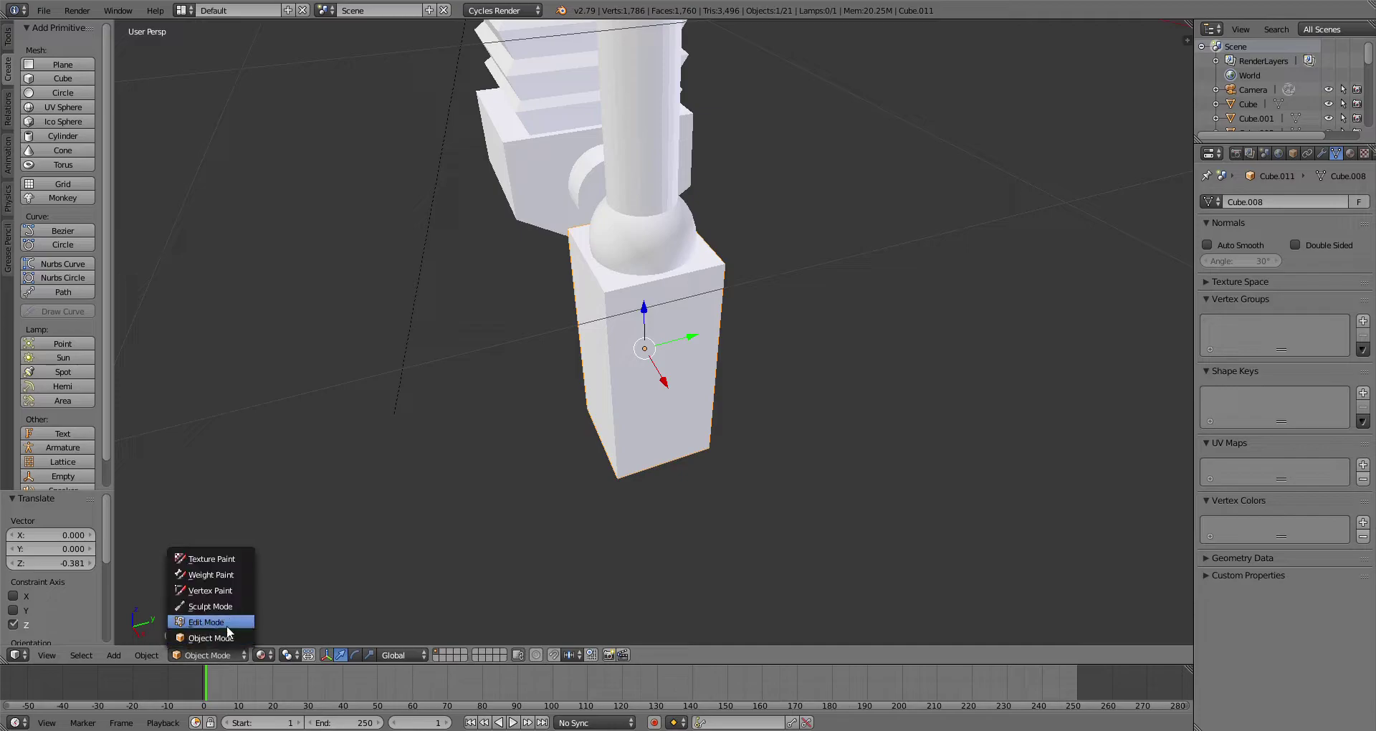
{"action": "left_click", "coordinate": [227, 623]}
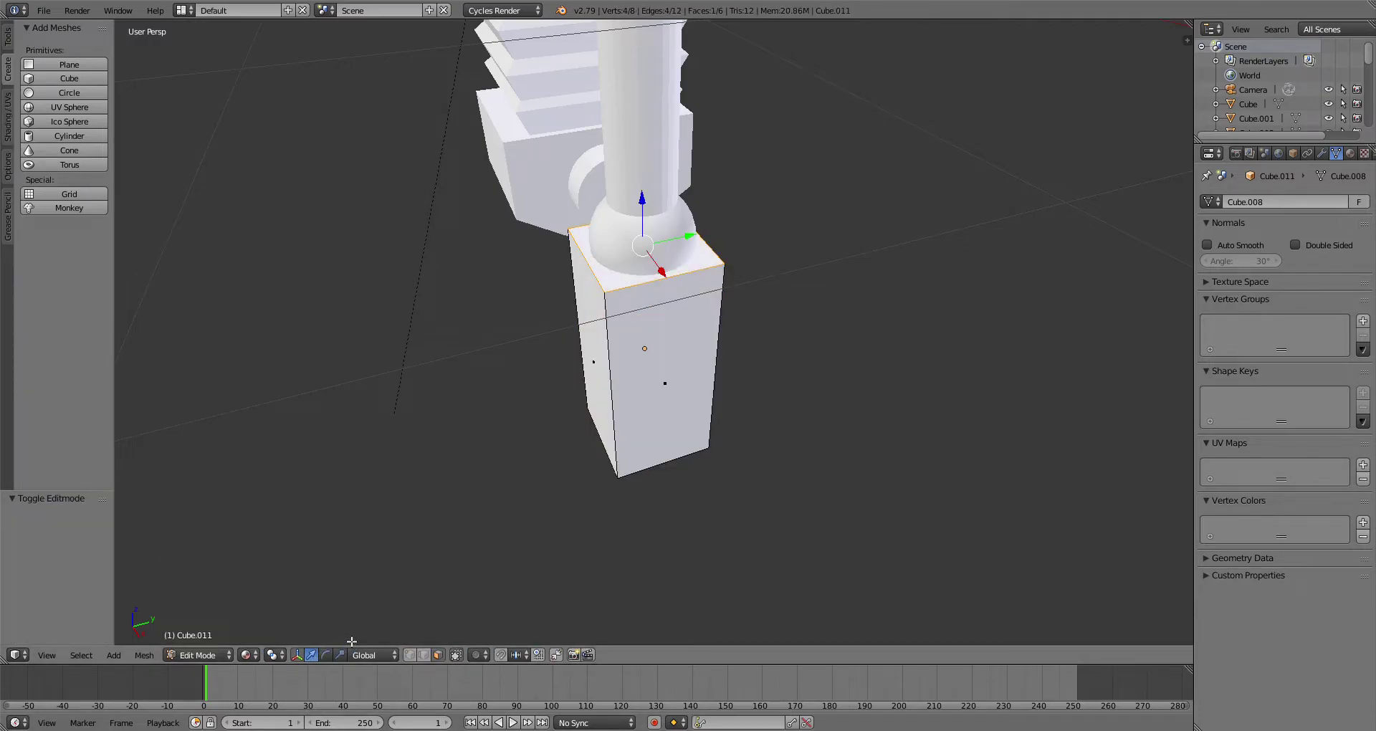
{"action": "key", "text": "e"}
{"action": "left_click", "coordinate": [805, 273]}
{"action": "left_click", "coordinate": [365, 657]}
{"action": "left_click", "coordinate": [339, 657]}
{"action": "left_click_drag", "start_coordinate": [696, 213], "coordinate": [585, 359]}
{"action": "left_click", "coordinate": [220, 654]}
{"action": "left_click", "coordinate": [220, 638]}
{"action": "middle_click_drag", "start_coordinate": [592, 409], "coordinate": [651, 304]}
Step: Enter Edit Mode on the upper arm cylinder and extrude its bottom end face
{"action": "right_click", "coordinate": [642, 192]}
{"action": "scroll", "coordinate": [691, 199], "scroll_direction": "up", "scroll_amount": 3}
{"action": "left_click", "coordinate": [217, 655]}
{"action": "left_click", "coordinate": [216, 622]}
{"action": "middle_click_drag", "start_coordinate": [779, 350], "coordinate": [801, 281]}
{"action": "right_click", "coordinate": [650, 315]}
{"action": "left_click", "coordinate": [312, 655]}
{"action": "middle_click_drag", "start_coordinate": [653, 262], "coordinate": [654, 322]}
{"action": "scroll", "coordinate": [654, 321], "scroll_direction": "up", "scroll_amount": 2}
{"action": "key", "text": "e"}
{"action": "left_click", "coordinate": [746, 289]}
Step: Shrink the cylinder's extruded end face, move it down along Z toward the elbow sphere and return to Object Mode
{"action": "key", "text": "s"}
{"action": "left_click", "coordinate": [711, 337]}
{"action": "left_click_drag", "start_coordinate": [644, 306], "coordinate": [644, 328]}
{"action": "middle_click_drag", "start_coordinate": [643, 337], "coordinate": [559, 310]}
{"action": "left_click", "coordinate": [231, 656]}
{"action": "left_click", "coordinate": [239, 642]}
Step: Set the pivot point to the active element and test-rotate the forearm -71.3° about X around the elbow sphere
{"action": "left_click", "coordinate": [291, 656]}
{"action": "left_click", "coordinate": [321, 575]}
{"action": "scroll", "coordinate": [539, 557], "scroll_direction": "down", "scroll_amount": 1}
{"action": "left_click", "coordinate": [354, 656]}
{"action": "right_click", "coordinate": [672, 392]}
{"action": "right_click", "coordinate": [689, 501]}
{"action": "right_click", "coordinate": [643, 392], "text": "shift"}
{"action": "key", "text": "r"}
{"action": "left_click_drag", "start_coordinate": [650, 375], "coordinate": [655, 380]}
{"action": "scroll", "coordinate": [646, 379], "scroll_direction": "down", "scroll_amount": 4}
{"action": "middle_click_drag", "start_coordinate": [624, 374], "coordinate": [558, 238]}
{"action": "scroll", "coordinate": [810, 366], "scroll_direction": "down", "scroll_amount": 4}
{"action": "scroll", "coordinate": [747, 402], "scroll_direction": "up", "scroll_amount": 4}
{"action": "scroll", "coordinate": [619, 401], "scroll_direction": "up", "scroll_amount": 4}
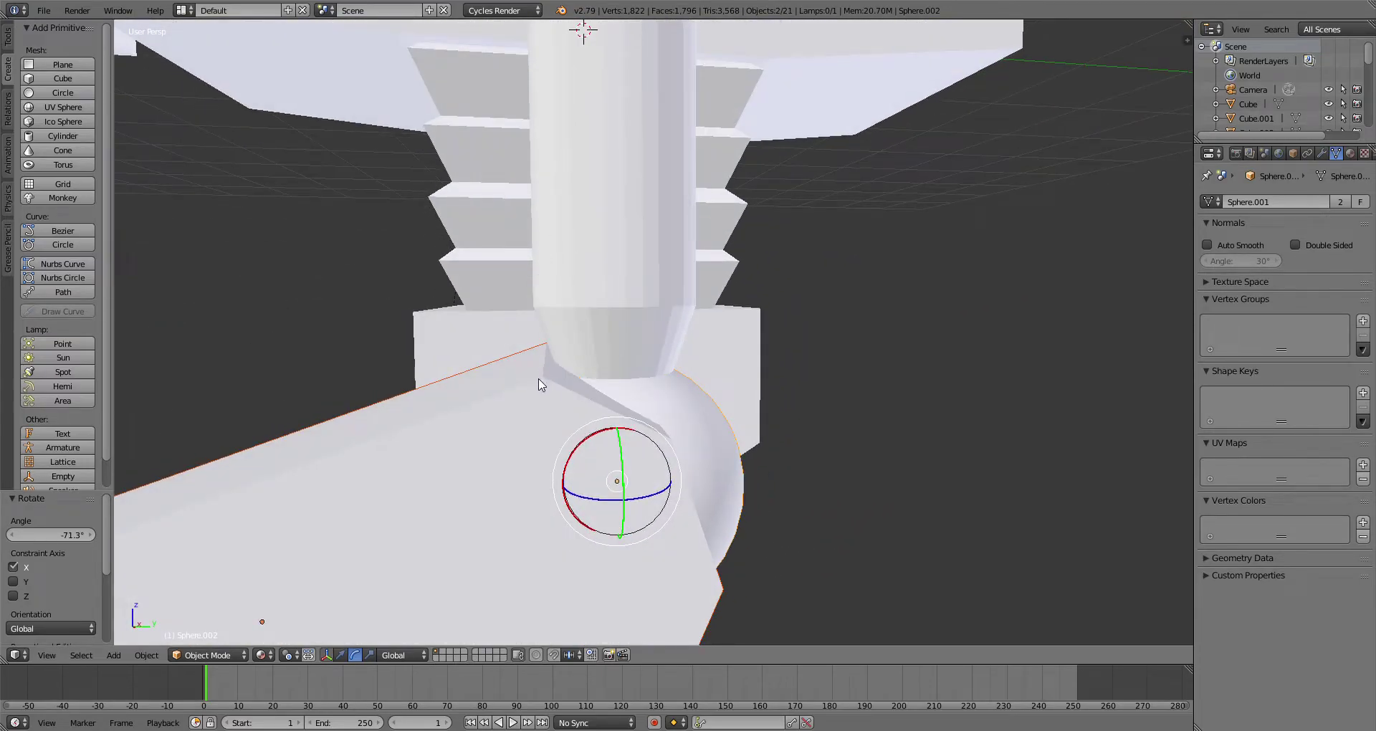
Step: Lower the forearm block 0.142 along Z below the elbow sphere
{"action": "middle_click_drag", "start_coordinate": [698, 270], "coordinate": [636, 470]}
{"action": "right_click", "coordinate": [636, 470]}
{"action": "left_click", "coordinate": [341, 654]}
{"action": "left_click_drag", "start_coordinate": [638, 522], "coordinate": [639, 536]}
{"action": "middle_click_drag", "start_coordinate": [640, 532], "coordinate": [706, 446]}
Step: Try two rotations of the forearm around the elbow sphere and undo both
{"action": "right_click", "coordinate": [645, 392], "text": "shift"}
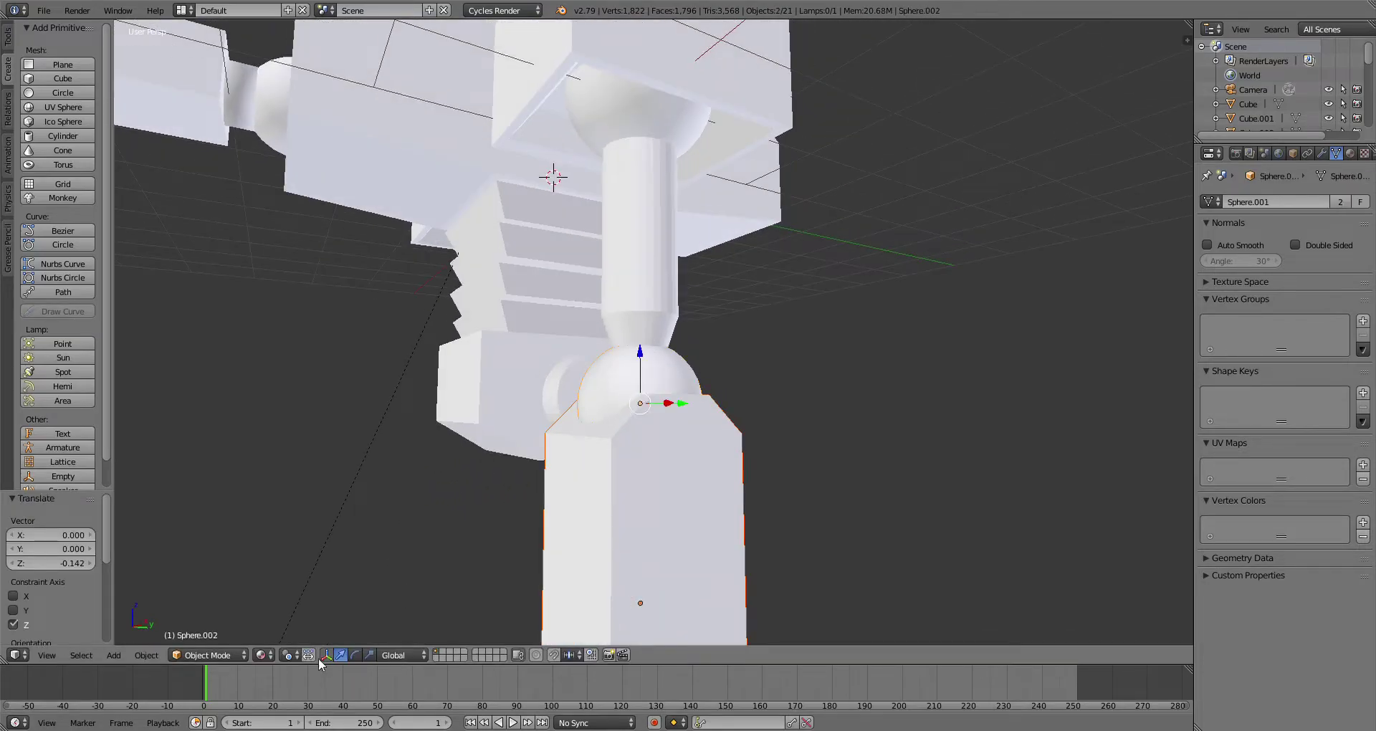
{"action": "left_click", "coordinate": [357, 655]}
{"action": "left_click_drag", "start_coordinate": [623, 386], "coordinate": [655, 375]}
{"action": "middle_click_drag", "start_coordinate": [655, 374], "coordinate": [641, 350]}
{"action": "left_click_drag", "start_coordinate": [623, 353], "coordinate": [616, 360]}
{"action": "middle_click_drag", "start_coordinate": [617, 360], "coordinate": [645, 344]}
{"action": "key", "text": "ctrl+z"}
{"action": "key", "text": "ctrl+z"}
Step: Lower the forearm block another 0.084 along Z
{"action": "scroll", "coordinate": [679, 489], "scroll_direction": "up", "scroll_amount": 2}
{"action": "right_click", "coordinate": [679, 489]}
{"action": "left_click", "coordinate": [342, 655]}
{"action": "left_click_drag", "start_coordinate": [640, 544], "coordinate": [639, 563]}
{"action": "middle_click_drag", "start_coordinate": [638, 562], "coordinate": [687, 551]}
Step: Test-rotate the forearm around the elbow sphere once more and undo the rotation
{"action": "right_click", "coordinate": [673, 370], "text": "shift"}
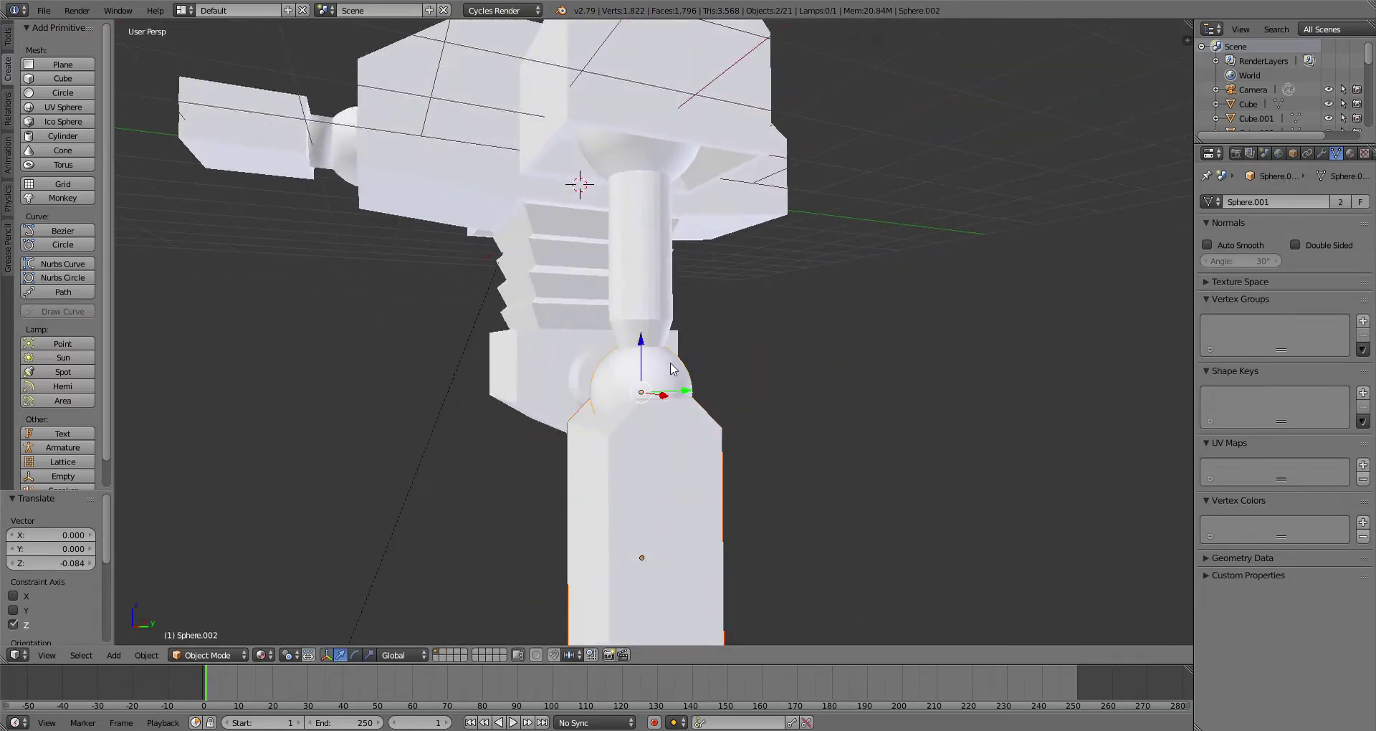
{"action": "left_click", "coordinate": [356, 655]}
{"action": "left_click_drag", "start_coordinate": [595, 380], "coordinate": [677, 341]}
{"action": "middle_click_drag", "start_coordinate": [677, 342], "coordinate": [791, 345]}
{"action": "key", "text": "ctrl+z"}
Step: Examine the elbow joint and the forearm block from several angles
{"action": "scroll", "coordinate": [857, 451], "scroll_direction": "down", "scroll_amount": 3}
{"action": "scroll", "coordinate": [845, 478], "scroll_direction": "up", "scroll_amount": 4}
{"action": "scroll", "coordinate": [760, 401], "scroll_direction": "up", "scroll_amount": 3}
{"action": "right_click", "coordinate": [731, 301]}
{"action": "scroll", "coordinate": [756, 394], "scroll_direction": "down", "scroll_amount": 3}
{"action": "right_click", "coordinate": [728, 466]}
{"action": "middle_click_drag", "start_coordinate": [746, 485], "coordinate": [570, 384], "text": "shift"}
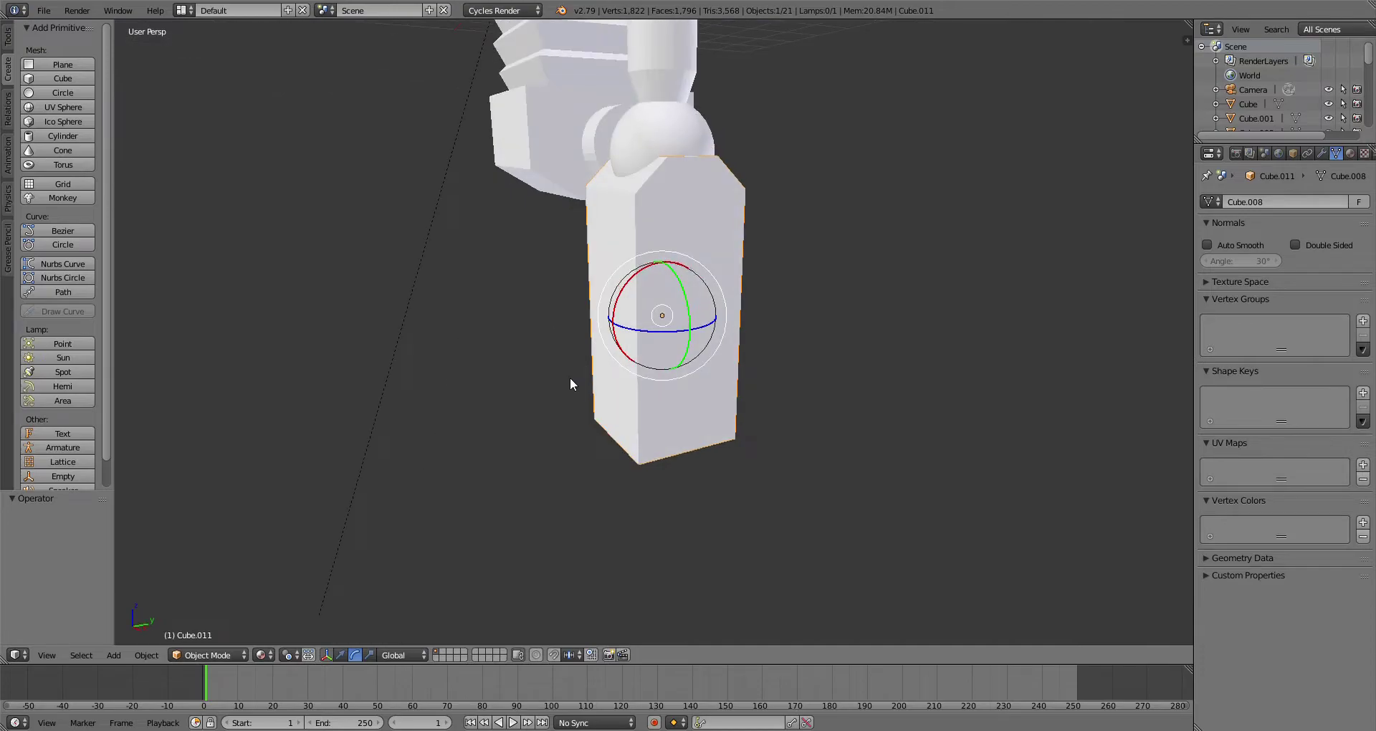
{"action": "middle_click_drag", "start_coordinate": [526, 334], "coordinate": [502, 237]}
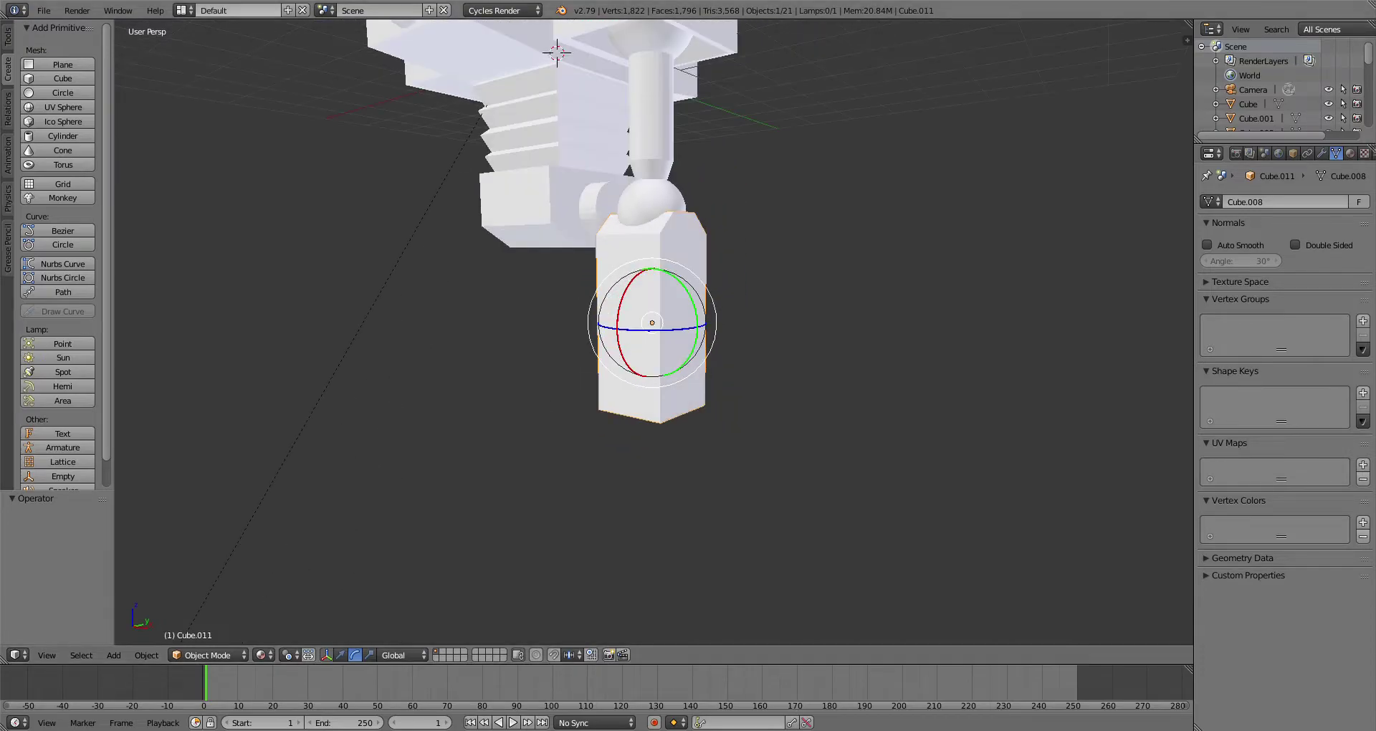
Step: Append the object Cylinder.001 from Bigun.blend into the scene
{"action": "left_click", "coordinate": [44, 10]}
{"action": "left_click", "coordinate": [82, 250]}
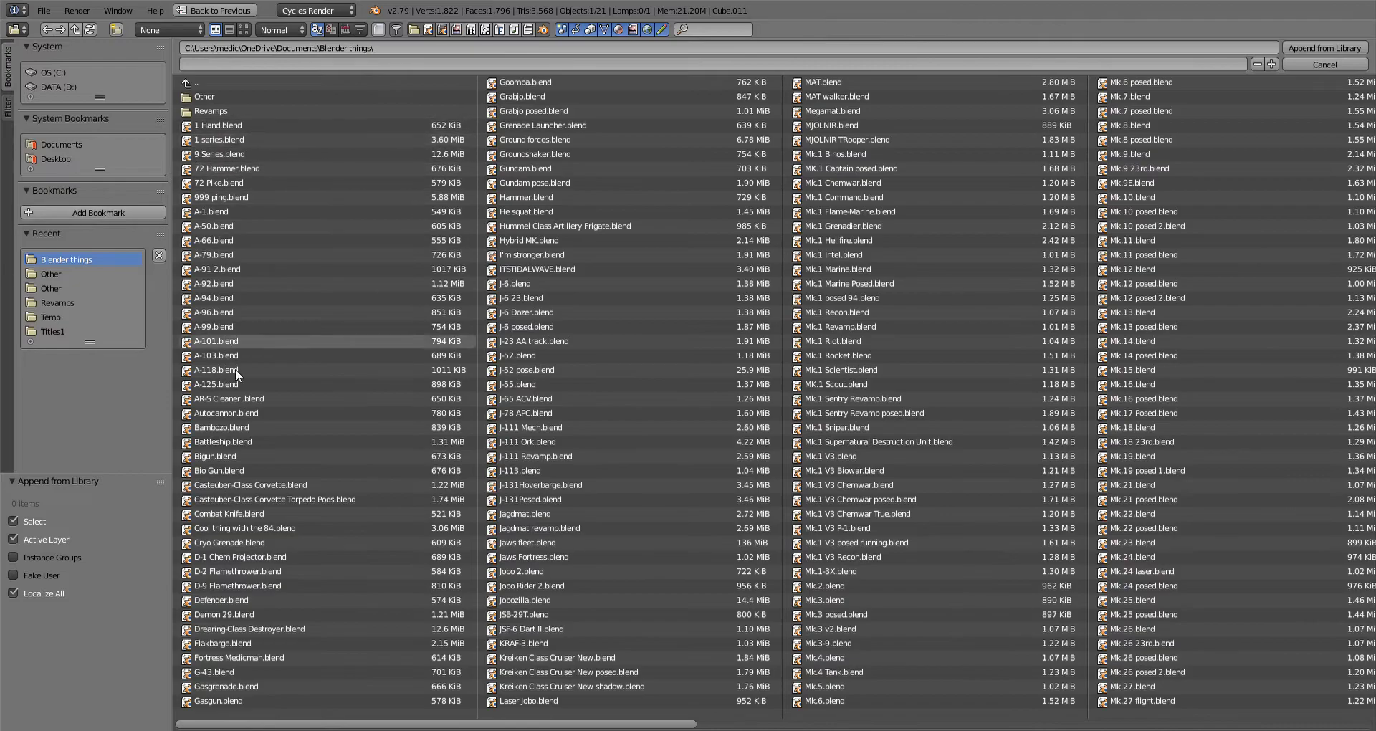
{"action": "double_click", "coordinate": [258, 456]}
{"action": "left_click", "coordinate": [238, 183]}
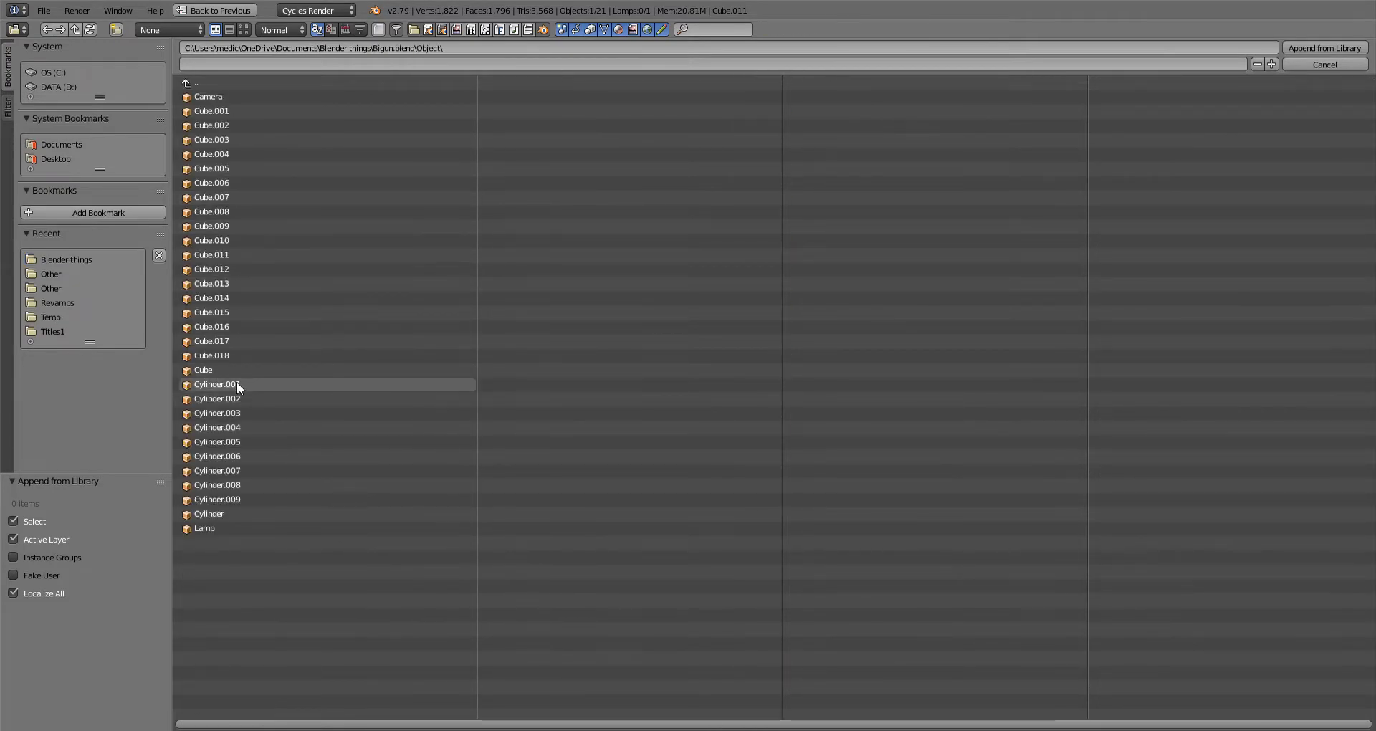
{"action": "double_click", "coordinate": [247, 381]}
{"action": "scroll", "coordinate": [1155, 74], "scroll_direction": "down", "scroll_amount": 6}
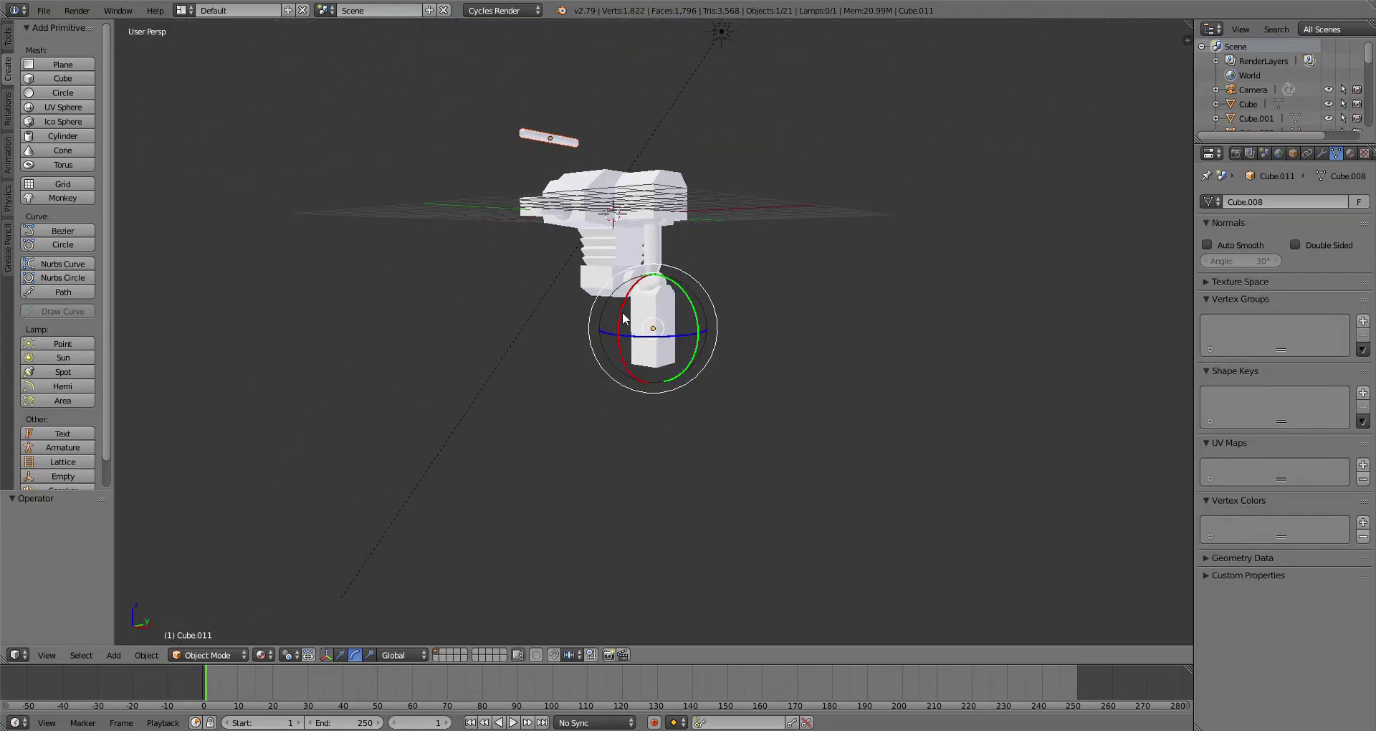
Step: Isolate the appended cylinder in local view and open its modifier settings
{"action": "left_click", "coordinate": [340, 654]}
{"action": "right_click", "coordinate": [541, 132]}
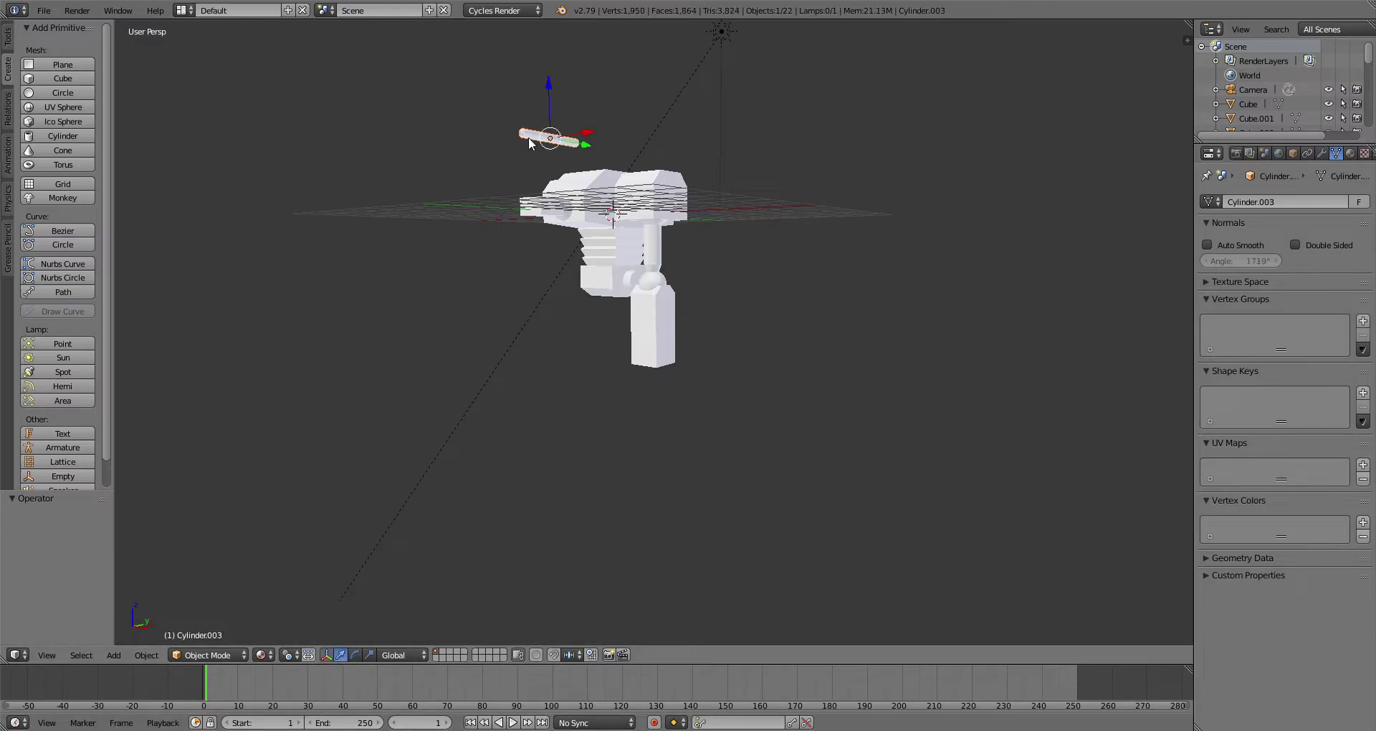
{"action": "key", "text": "KP_Divide"}
{"action": "middle_click_drag", "start_coordinate": [765, 360], "coordinate": [710, 473]}
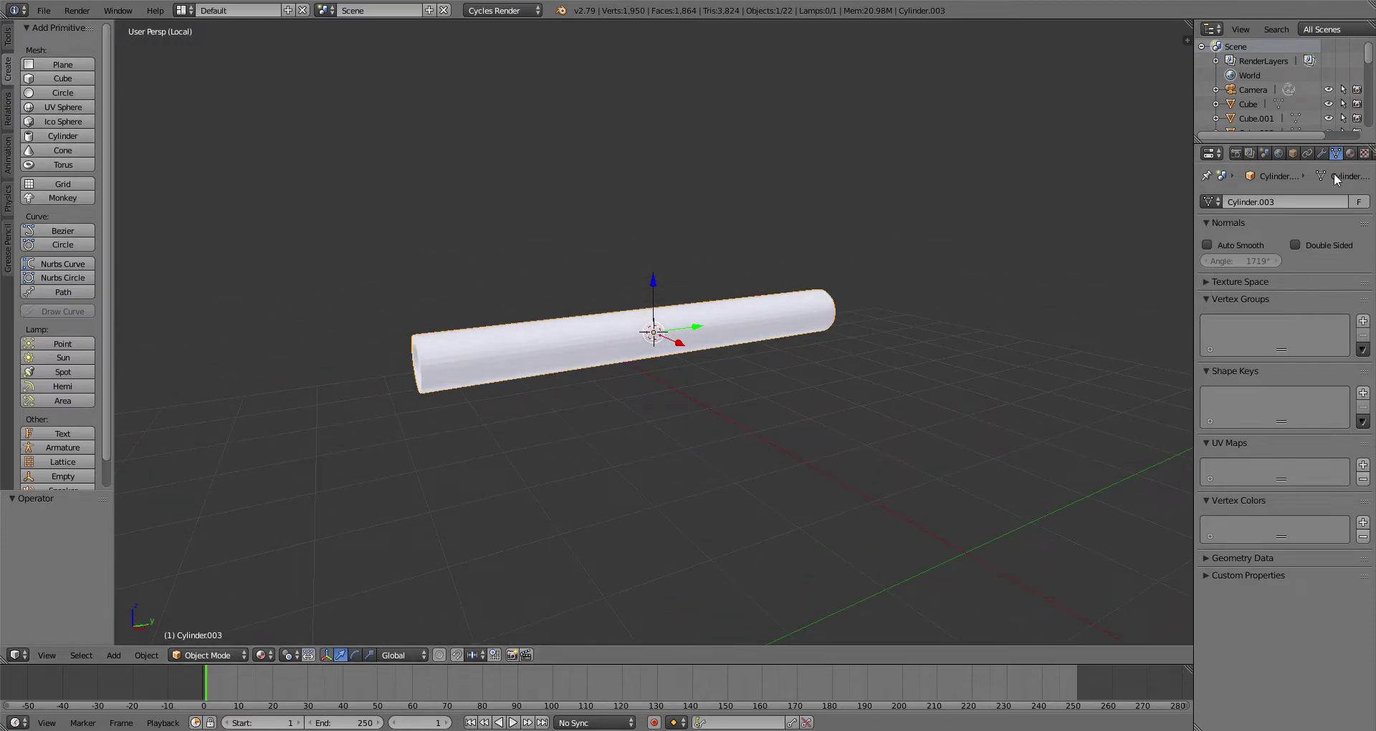
{"action": "left_click", "coordinate": [1321, 153]}
{"action": "left_click", "coordinate": [1265, 201]}
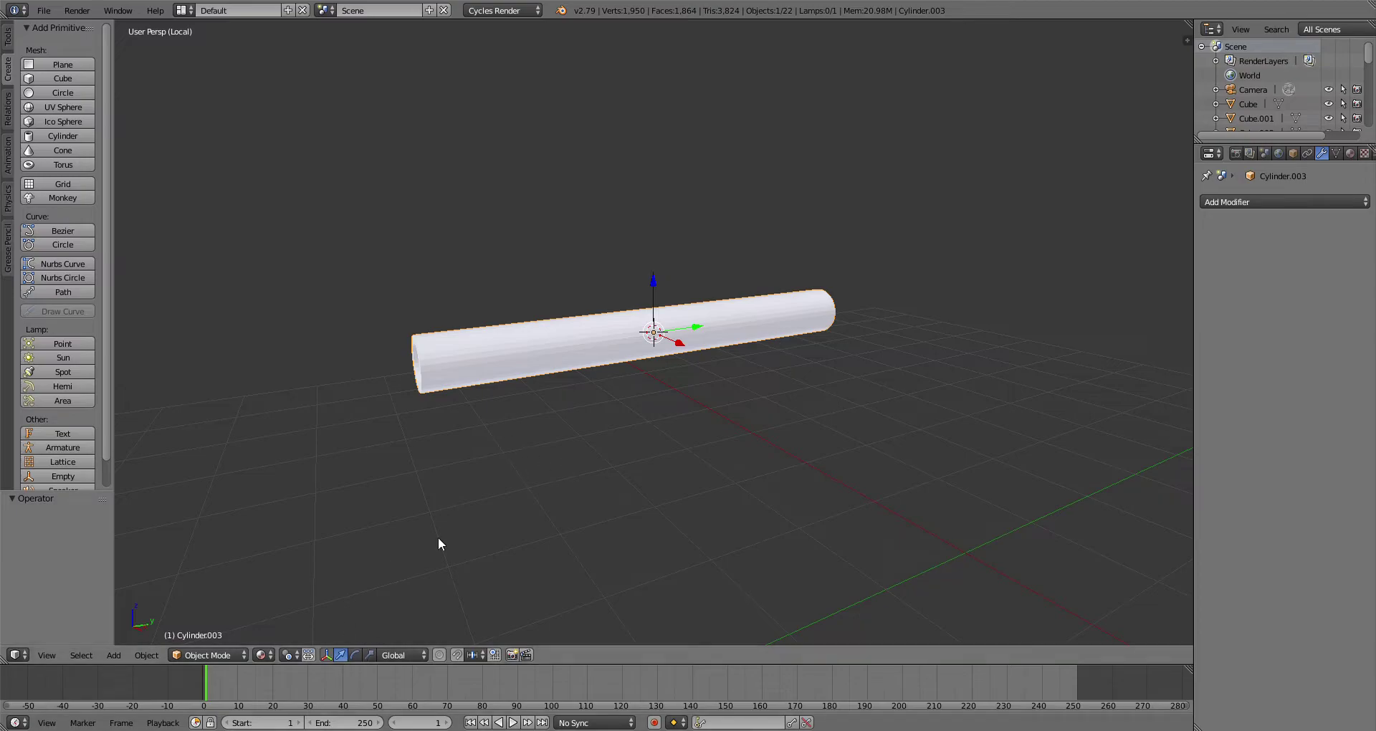
Step: Rotate the appended cylinder 90° about X and leave local view
{"action": "left_click", "coordinate": [356, 655]}
{"action": "left_click_drag", "start_coordinate": [608, 381], "coordinate": [627, 301]}
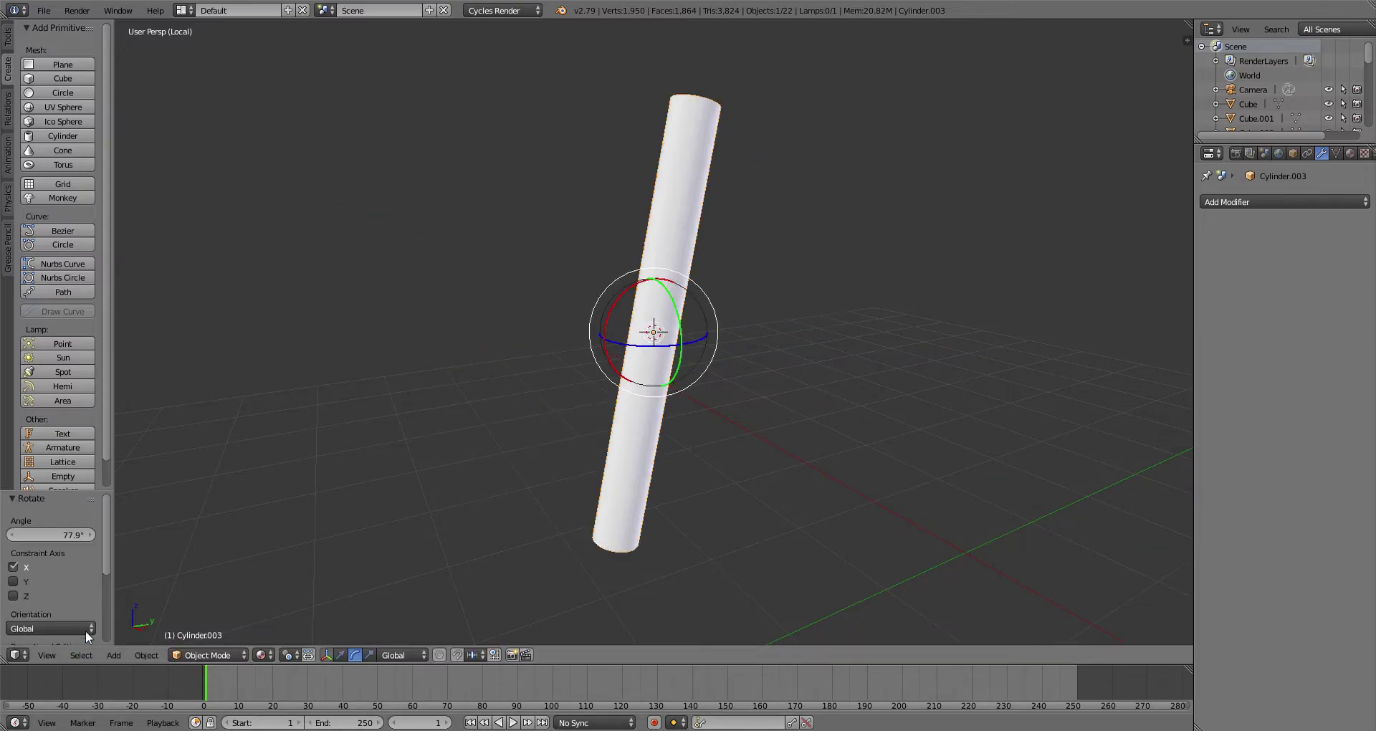
{"action": "left_click", "coordinate": [51, 535]}
{"action": "type", "text": "90"}
{"action": "key", "text": "Return"}
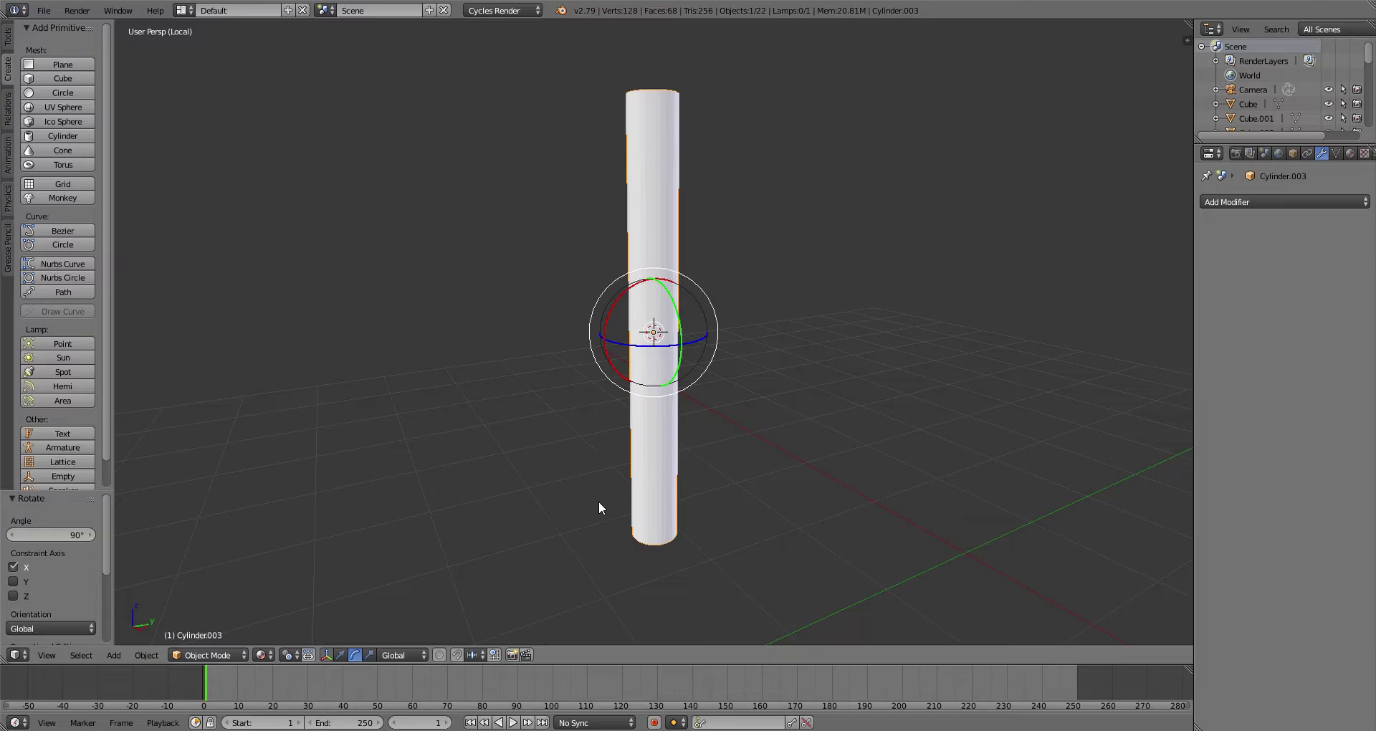
{"action": "left_click", "coordinate": [340, 656]}
{"action": "scroll", "coordinate": [522, 429], "scroll_direction": "down", "scroll_amount": 4}
{"action": "key", "text": "KP_Divide"}
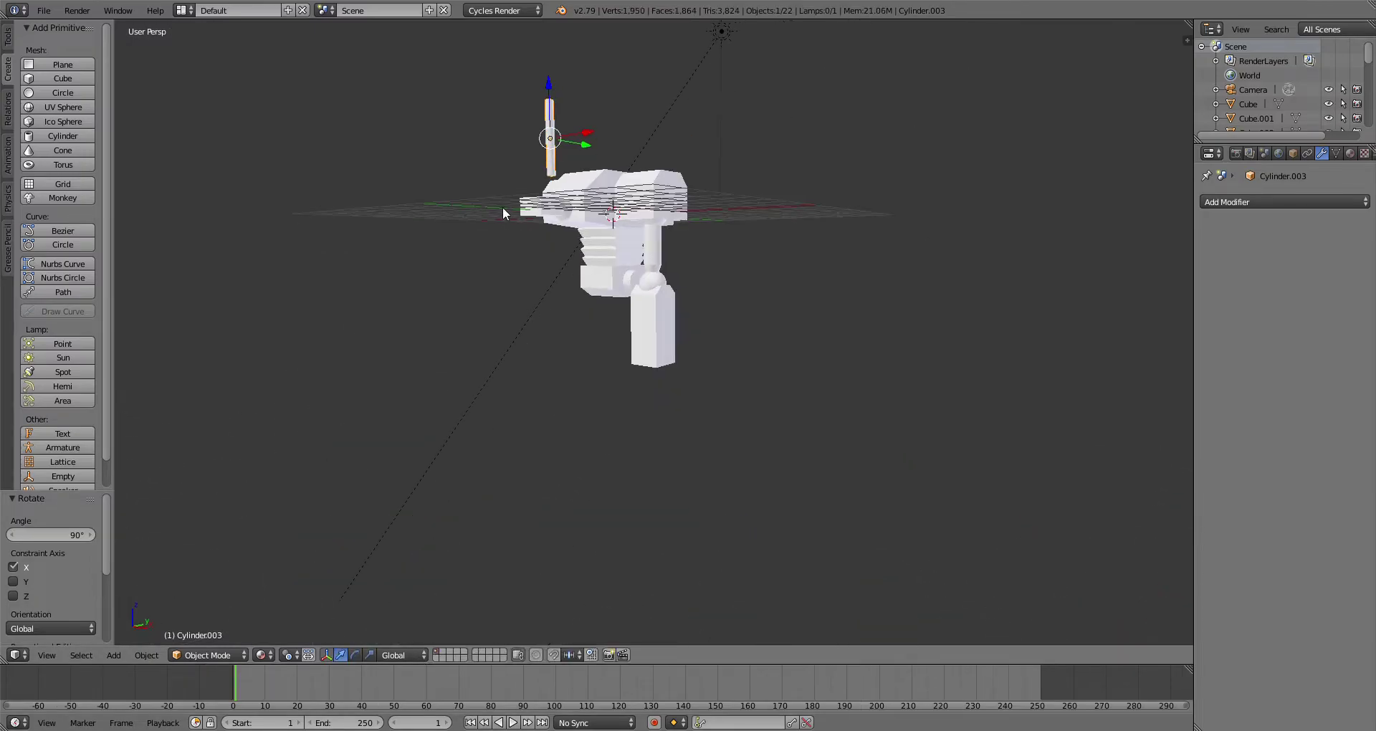
Step: Lower the appended cylinder 7.070 along Z, line it up with the forearm along Y and lower it another 1.599
{"action": "left_click_drag", "start_coordinate": [549, 91], "coordinate": [583, 293]}
{"action": "key", "text": "KP_3"}
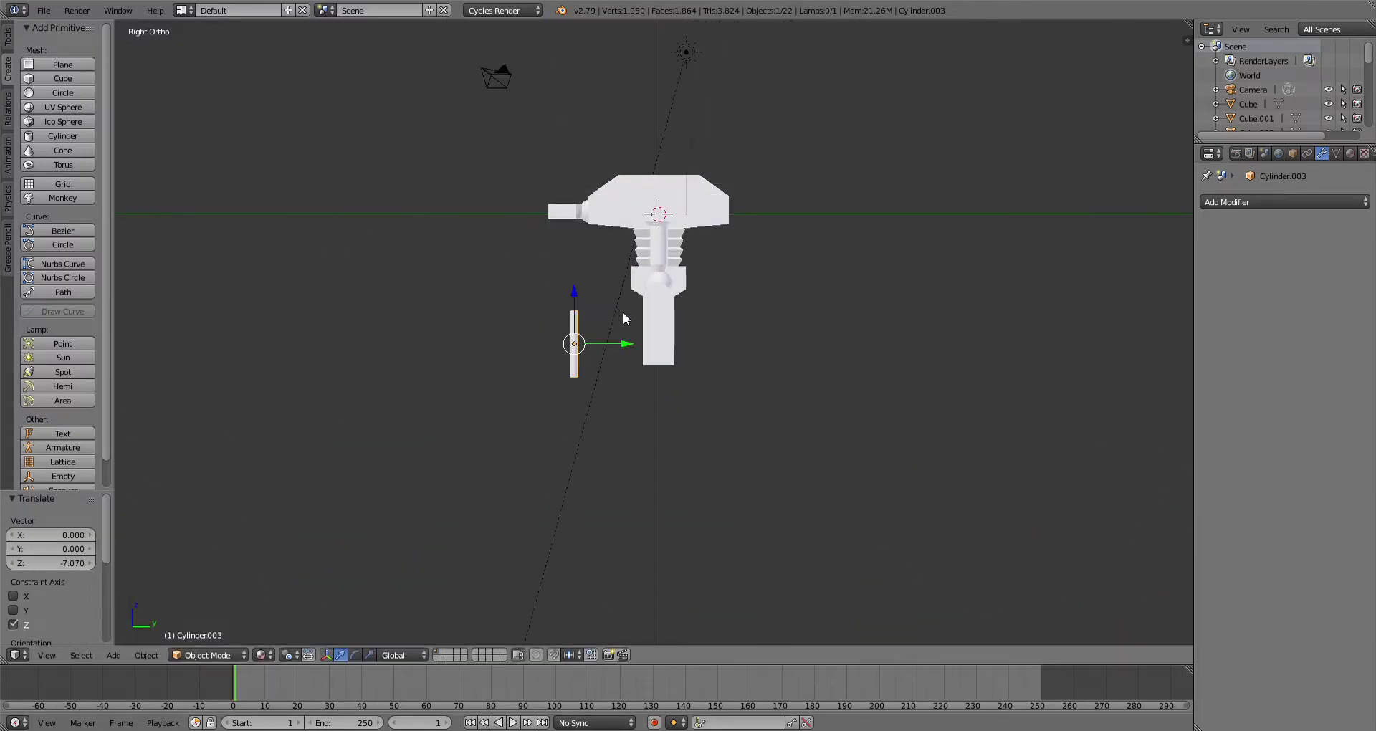
{"action": "left_click_drag", "start_coordinate": [624, 346], "coordinate": [714, 345]}
{"action": "left_click_drag", "start_coordinate": [661, 292], "coordinate": [665, 336]}
{"action": "key", "text": "KP_Decimal"}
{"action": "key", "text": "KP_1"}
{"action": "scroll", "coordinate": [729, 319], "scroll_direction": "down", "scroll_amount": 3}
{"action": "scroll", "coordinate": [724, 322], "scroll_direction": "down", "scroll_amount": 7}
{"action": "key", "text": "KP_3"}
{"action": "middle_click_drag", "start_coordinate": [450, 346], "coordinate": [541, 345]}
{"action": "key", "text": "KP_3"}
Step: Duplicate the barrel cylinder and raise the copy about 8.05 along Z, above the robot's body
{"action": "left_click", "coordinate": [8, 37]}
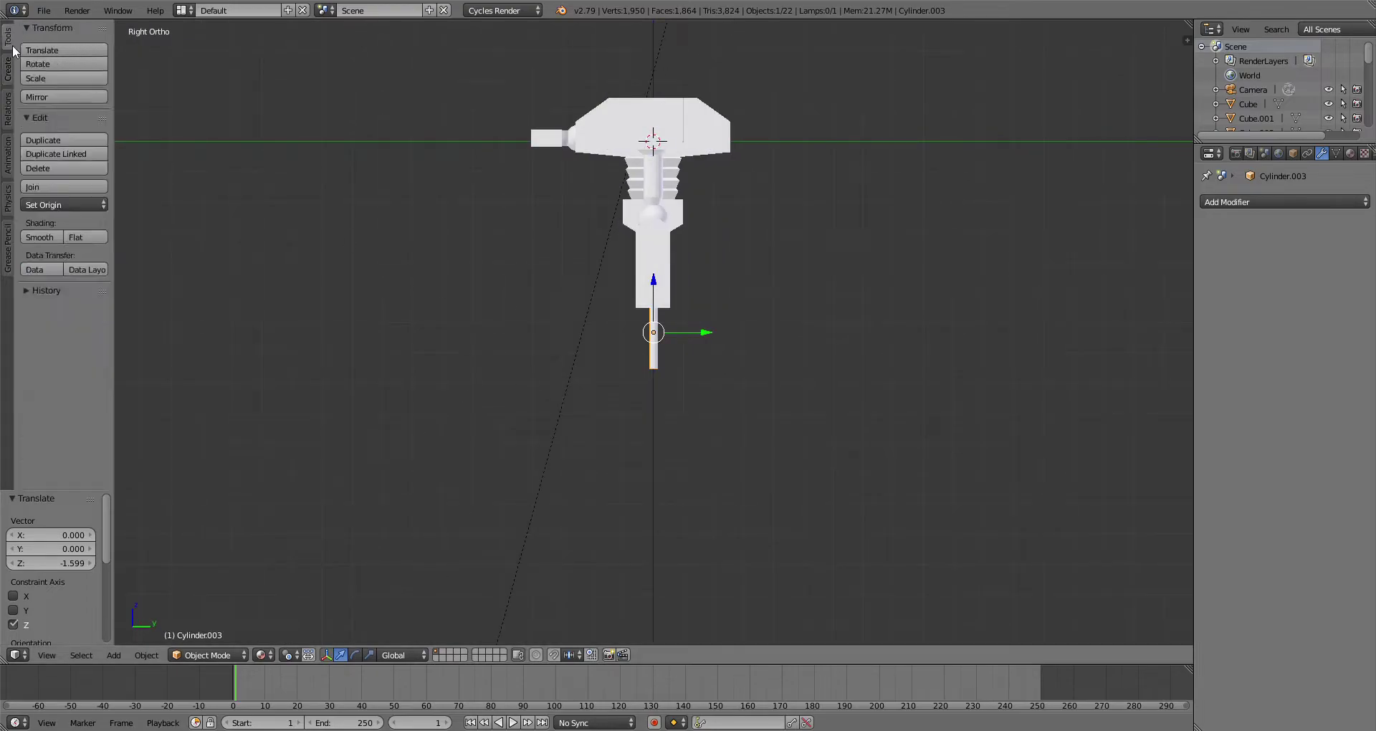
{"action": "left_click", "coordinate": [50, 140]}
{"action": "key", "text": "g"}
{"action": "key", "text": "z"}
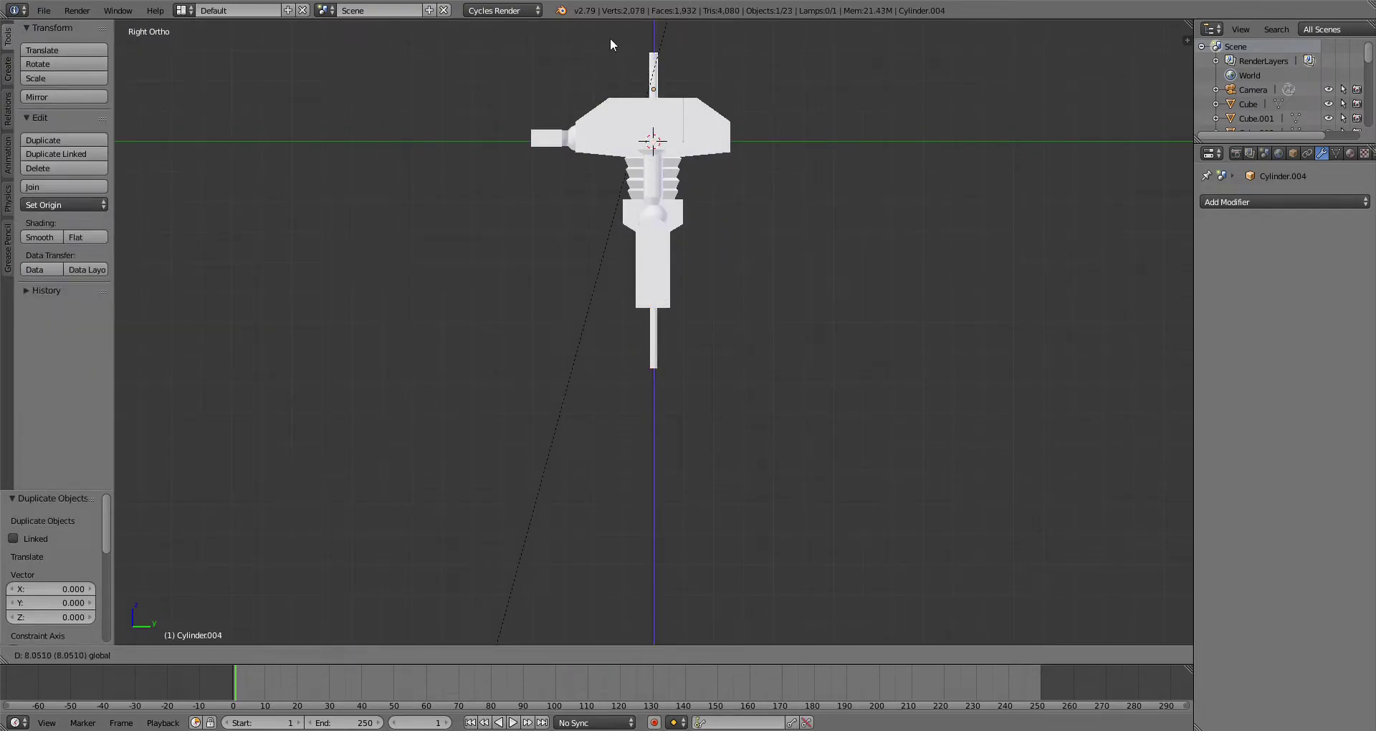
{"action": "left_click", "coordinate": [611, 42]}
Step: Rotate the copied barrel above the body by 90°
{"action": "left_click", "coordinate": [355, 655]}
{"action": "left_click_drag", "start_coordinate": [611, 40], "coordinate": [694, 38]}
{"action": "left_click", "coordinate": [75, 529]}
{"action": "type", "text": "90"}
{"action": "key", "text": "Return"}
Step: Move the original barrel 1.876 along X so it sits beneath the forearm
{"action": "middle_click_drag", "start_coordinate": [459, 430], "coordinate": [603, 428]}
{"action": "scroll", "coordinate": [604, 432], "scroll_direction": "up", "scroll_amount": 1}
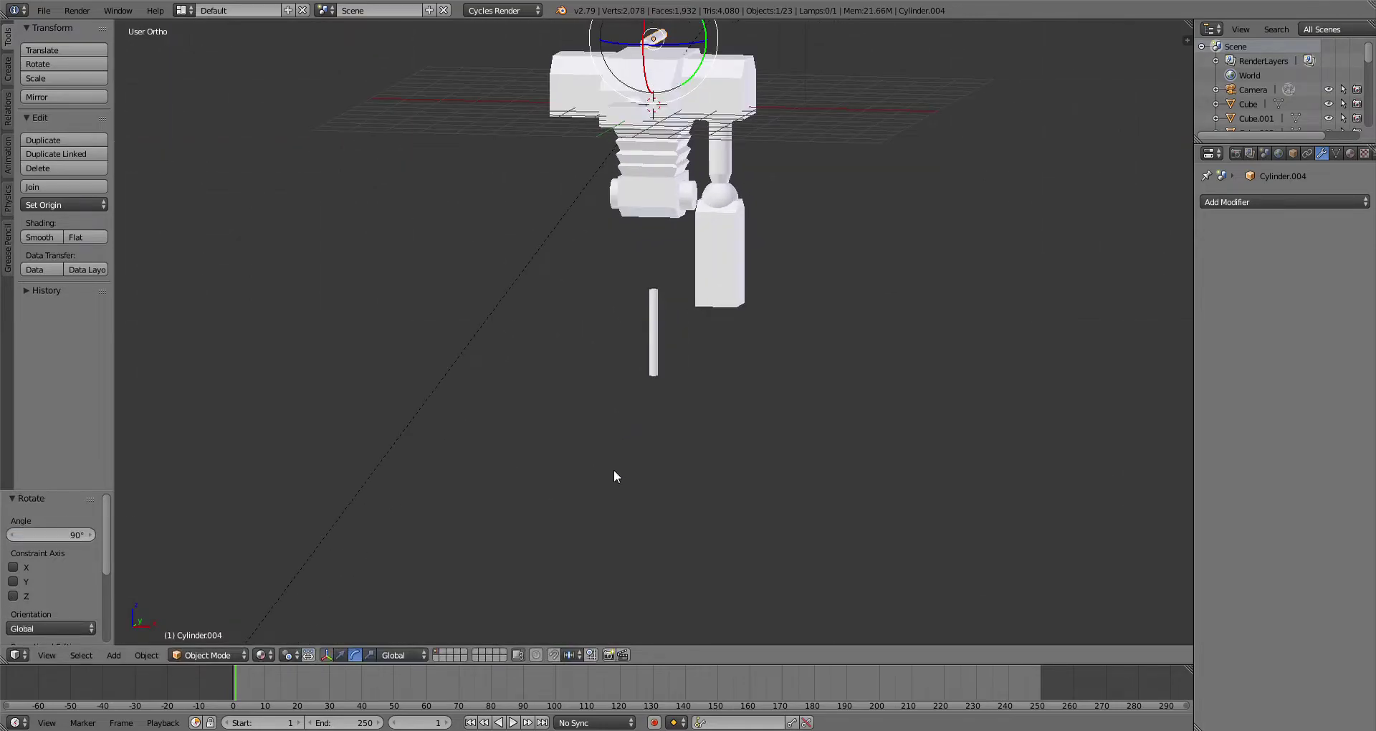
{"action": "middle_click_drag", "start_coordinate": [716, 390], "coordinate": [768, 401]}
{"action": "scroll", "coordinate": [769, 402], "scroll_direction": "up", "scroll_amount": 4}
{"action": "right_click", "coordinate": [651, 332]}
{"action": "key", "text": "KP_1"}
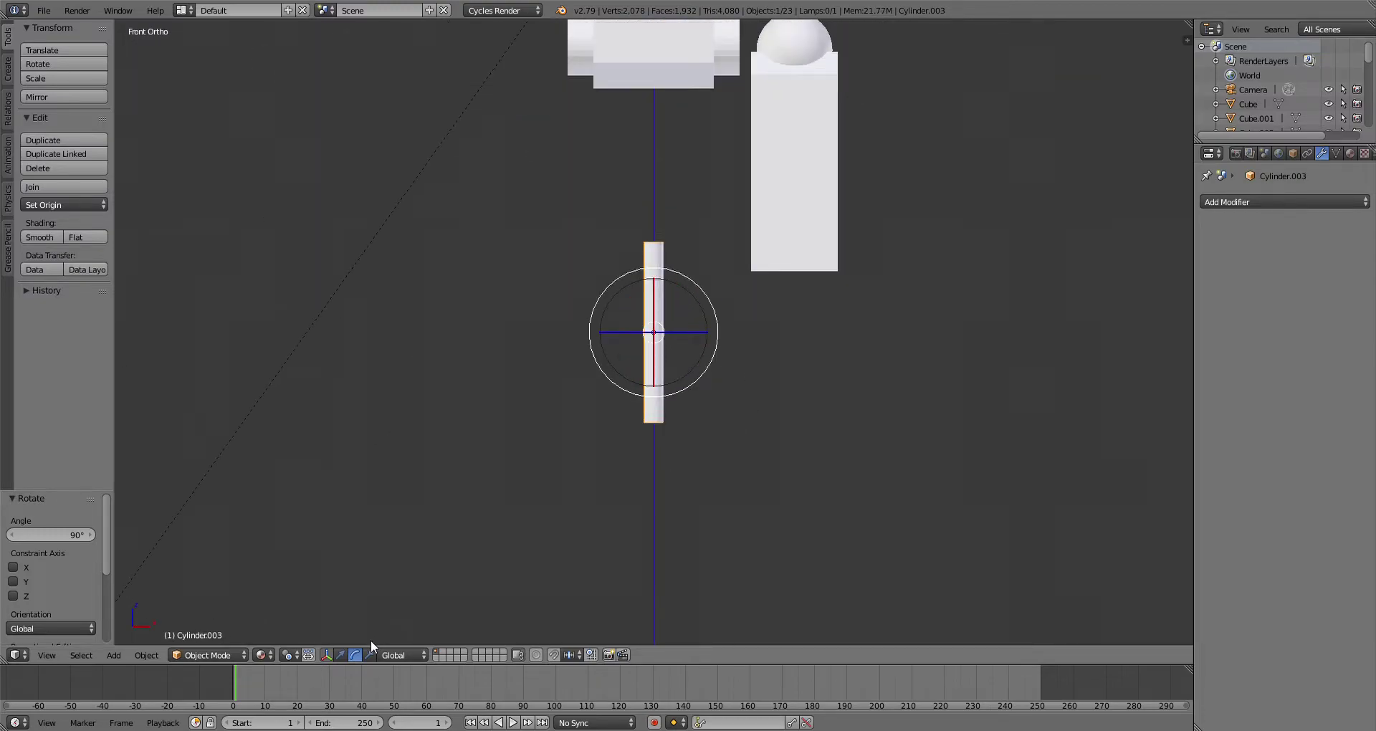
{"action": "left_click", "coordinate": [340, 654]}
{"action": "left_click_drag", "start_coordinate": [709, 333], "coordinate": [843, 359]}
Step: Isolate the barrel together with the forearm block in local view and look at them from below
{"action": "key", "text": "KP_Decimal"}
{"action": "right_click", "coordinate": [703, 160], "text": "shift"}
{"action": "key", "text": "KP_Divide"}
{"action": "key", "text": "KP_7"}
{"action": "scroll", "coordinate": [688, 322], "scroll_direction": "up", "scroll_amount": 3}
{"action": "scroll", "coordinate": [667, 307], "scroll_direction": "down", "scroll_amount": 3}
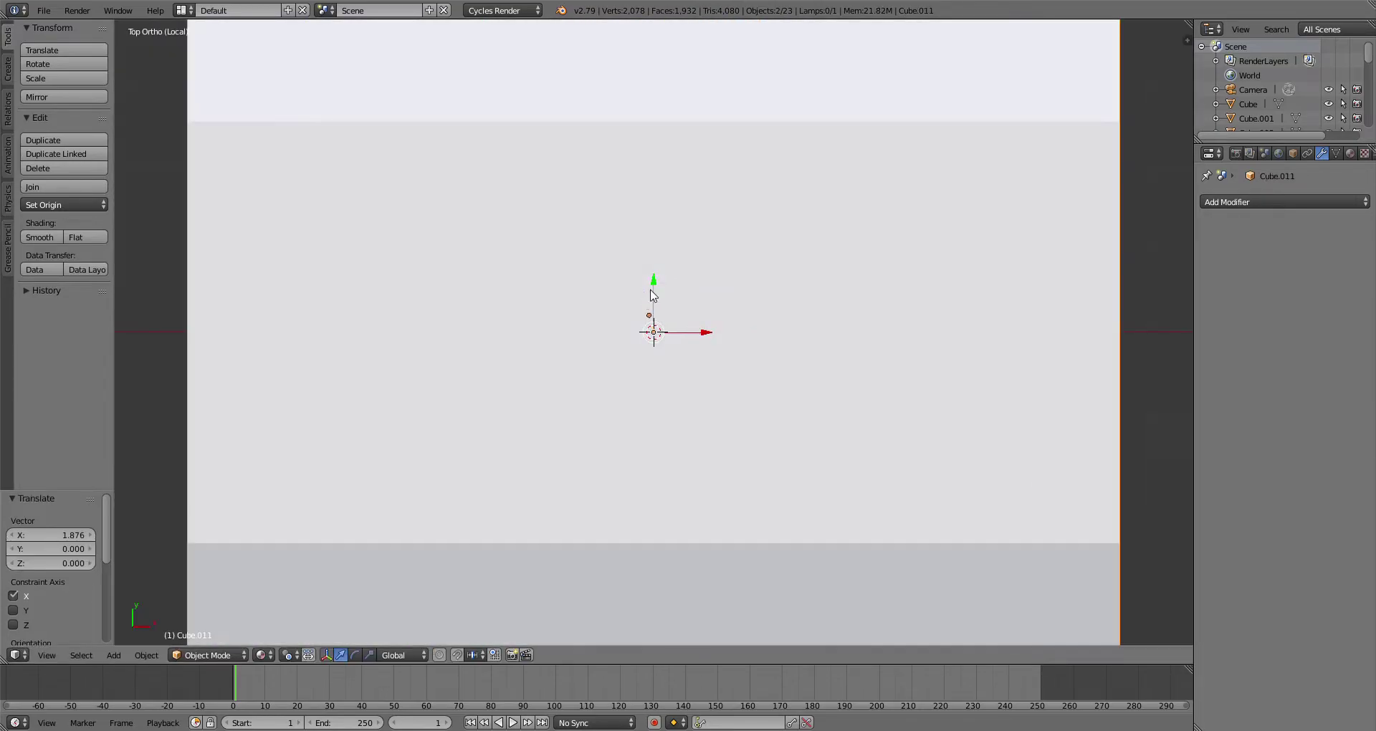
{"action": "key", "text": "ctrl+KP_7"}
Step: Roughly centre the barrel on the forearm's underside by moving it along X and -0.019 along Y
{"action": "right_click", "coordinate": [680, 364]}
{"action": "key", "text": "g"}
{"action": "key", "text": "x"}
{"action": "left_click", "coordinate": [699, 351]}
{"action": "key", "text": "g"}
{"action": "key", "text": "y"}
{"action": "left_click", "coordinate": [658, 381]}
Step: Fine-tune the barrel's centring on the forearm along X and Y, and leave local view
{"action": "scroll", "coordinate": [717, 394], "scroll_direction": "up", "scroll_amount": 10}
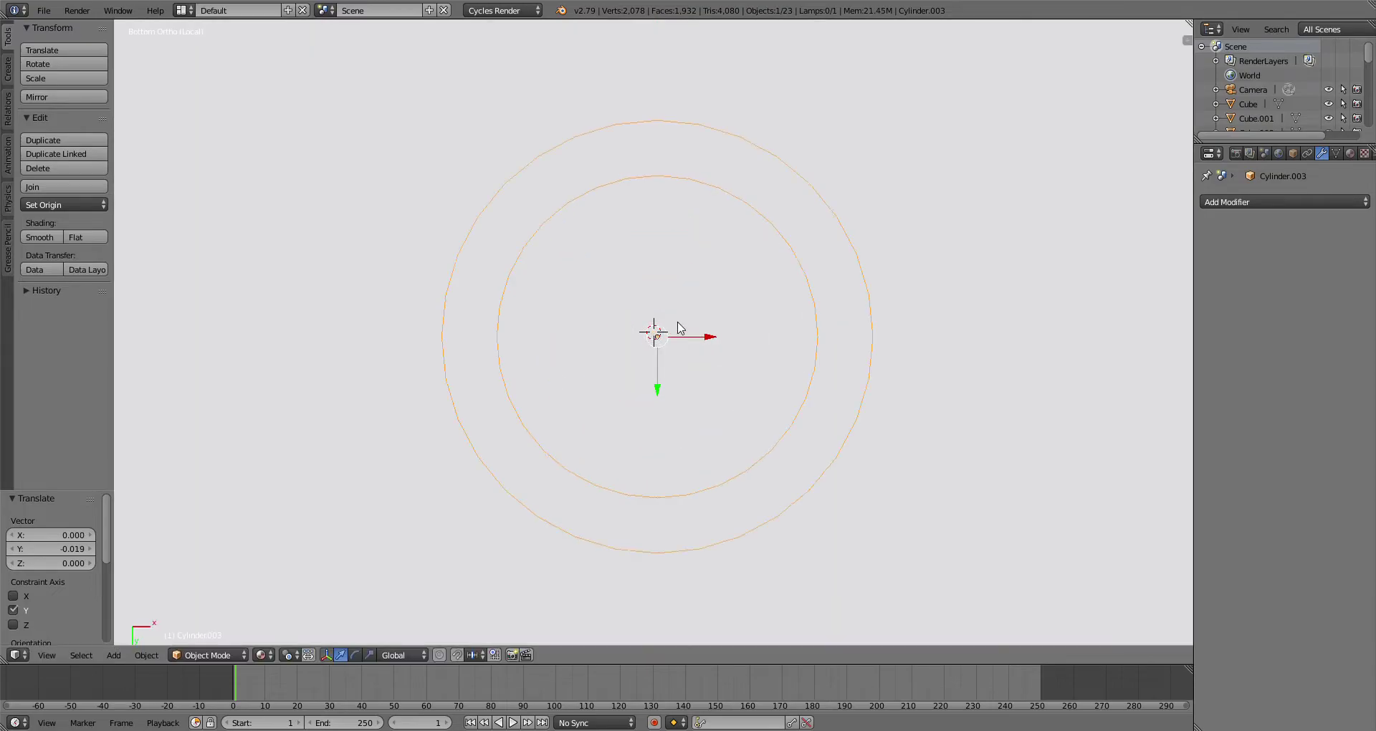
{"action": "key", "text": "g"}
{"action": "key", "text": "y"}
{"action": "left_click", "coordinate": [706, 383]}
{"action": "key", "text": "g"}
{"action": "key", "text": "x"}
{"action": "left_click", "coordinate": [706, 345]}
{"action": "key", "text": "g"}
{"action": "key", "text": "x"}
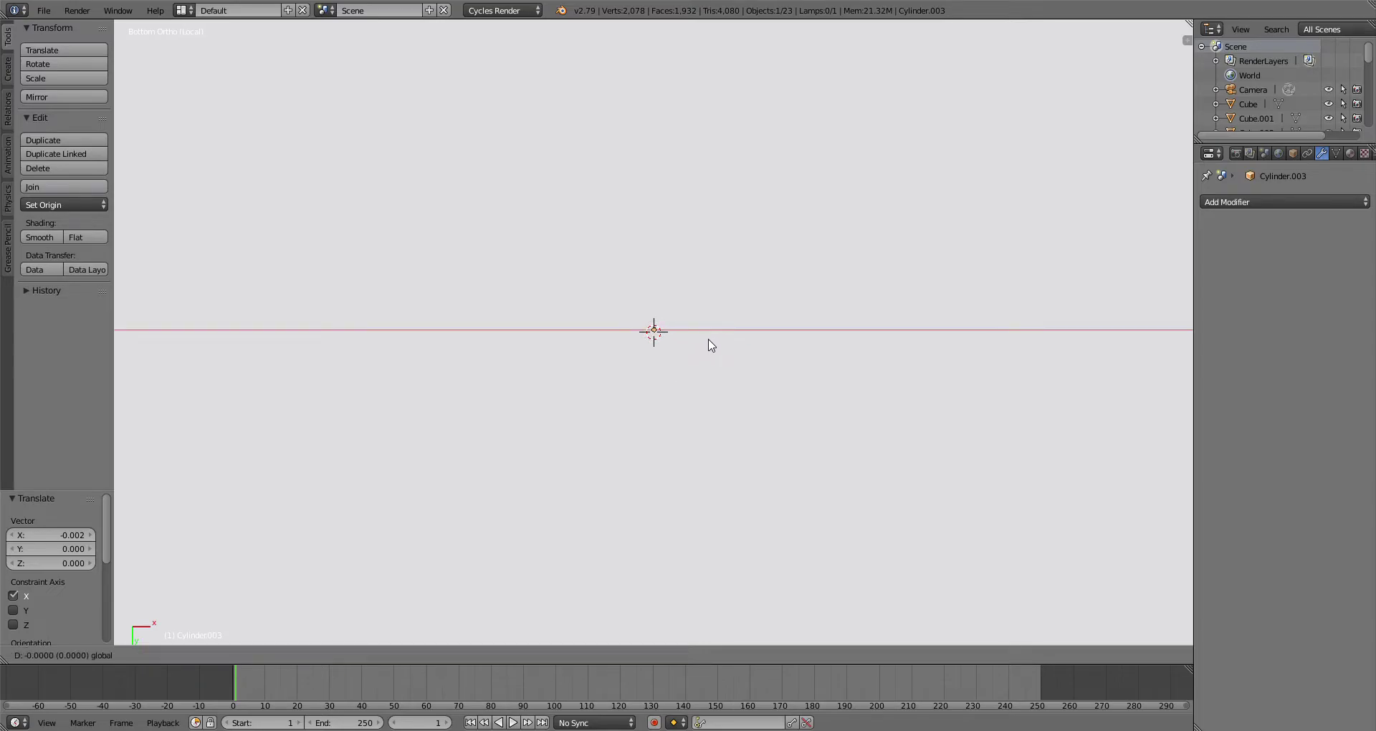
{"action": "left_click", "coordinate": [711, 346]}
{"action": "left_click", "coordinate": [654, 382]}
{"action": "left_click", "coordinate": [654, 384]}
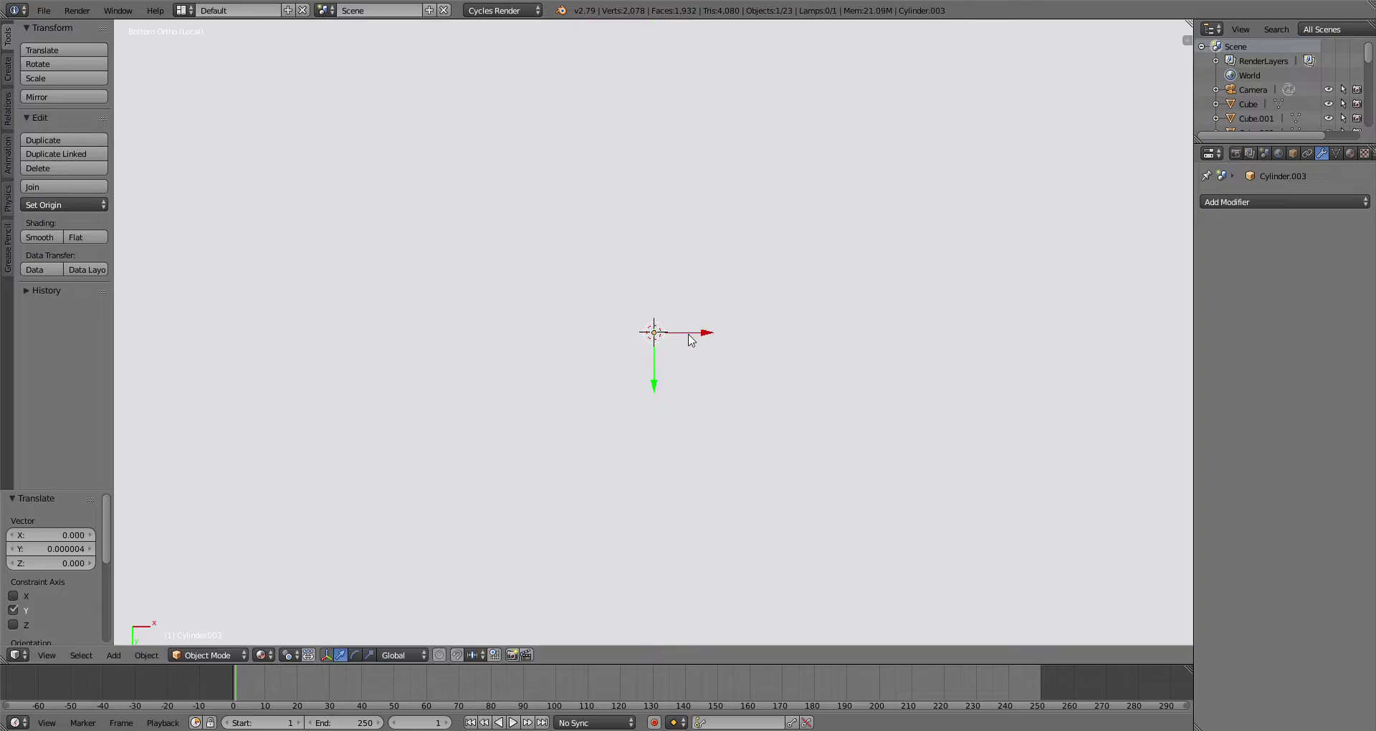
{"action": "scroll", "coordinate": [762, 356], "scroll_direction": "down", "scroll_amount": 6}
{"action": "middle_click_drag", "start_coordinate": [774, 335], "coordinate": [676, 362]}
{"action": "key", "text": "KP_Divide"}
{"action": "key", "text": "KP_1"}
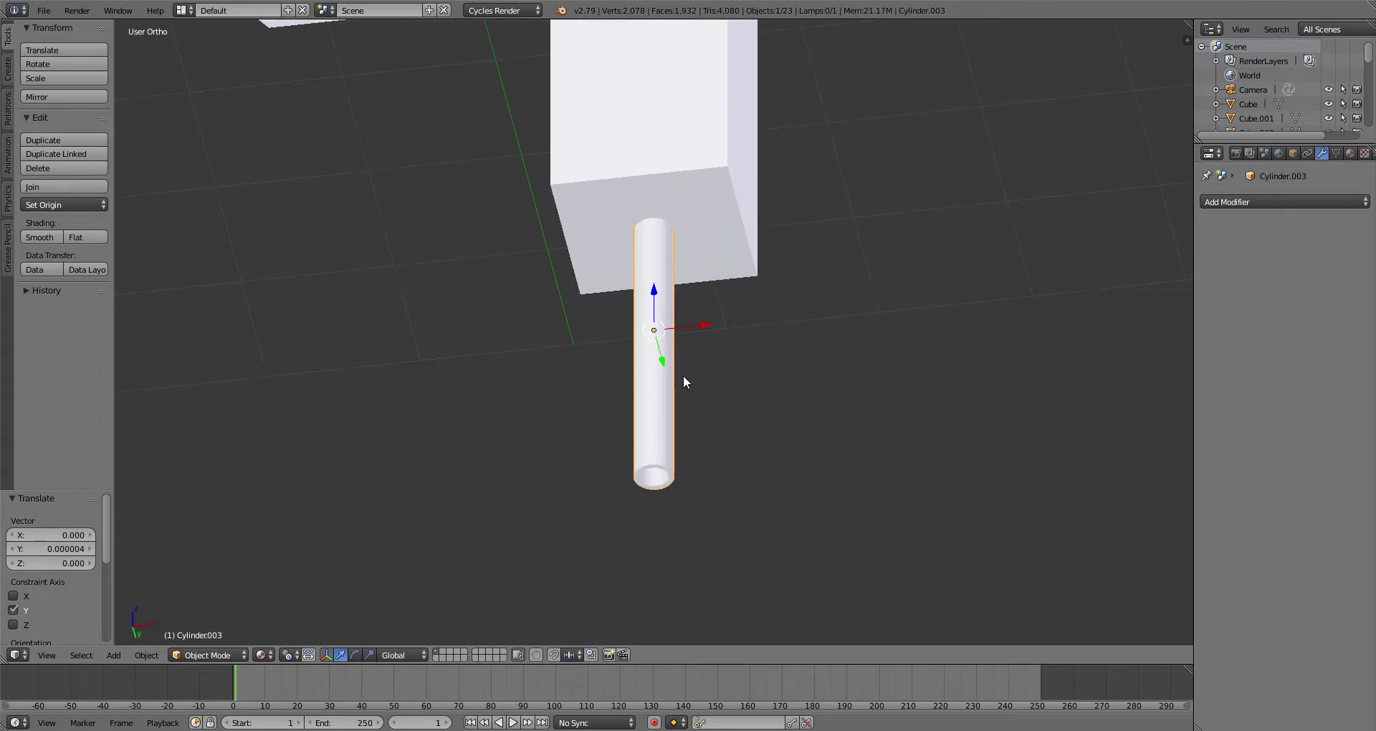
Step: Scale the elbow sphere by 0.848 and narrow the forearm block by a factor of 0.745 along X
{"action": "middle_click_drag", "start_coordinate": [704, 289], "coordinate": [742, 497]}
{"action": "scroll", "coordinate": [694, 281], "scroll_direction": "down", "scroll_amount": 3}
{"action": "right_click", "coordinate": [701, 286]}
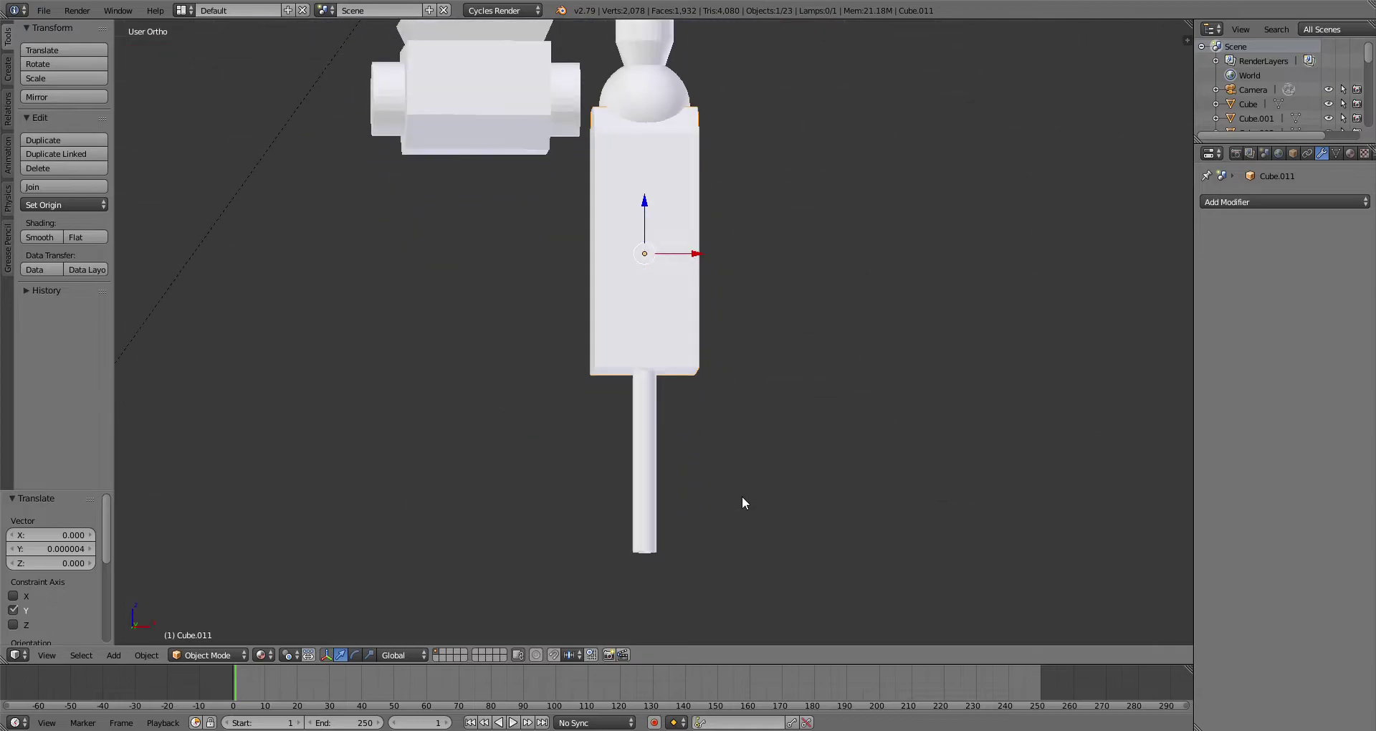
{"action": "key", "text": "s"}
{"action": "left_click", "coordinate": [692, 100]}
{"action": "key", "text": "s"}
{"action": "key", "text": "x"}
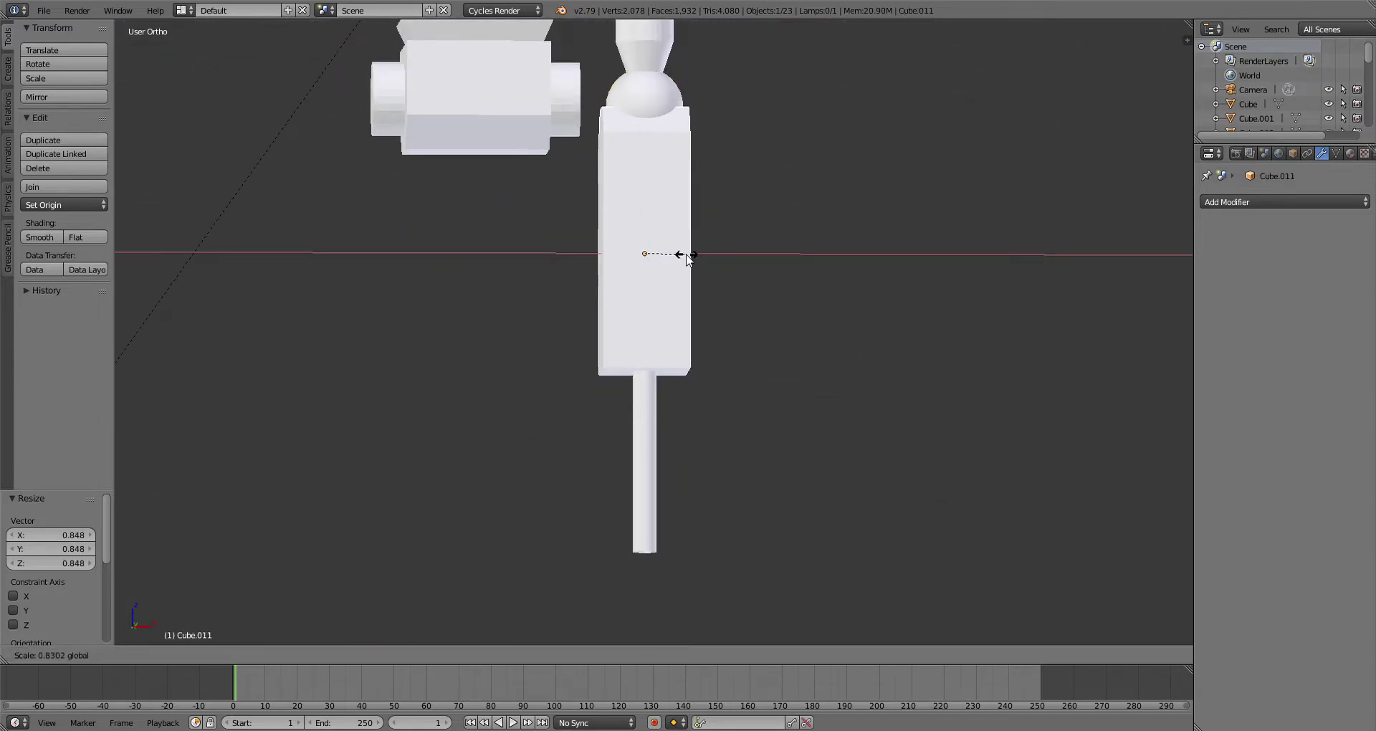
{"action": "left_click", "coordinate": [682, 253]}
Step: Raise the forearm block's bottom face 0.456 along Z in Edit Mode and return to Object Mode
{"action": "middle_click_drag", "start_coordinate": [682, 253], "coordinate": [488, 525]}
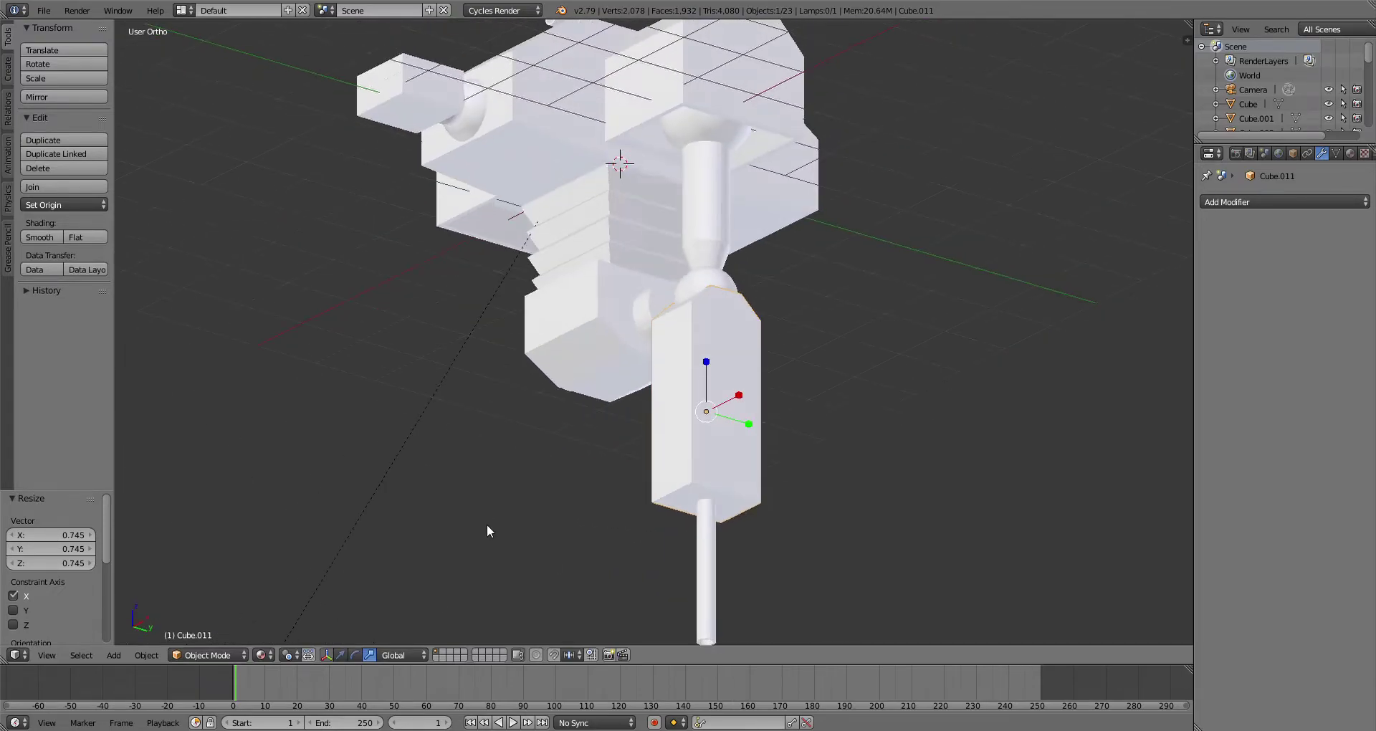
{"action": "left_click", "coordinate": [208, 655]}
{"action": "left_click", "coordinate": [230, 618]}
{"action": "left_click", "coordinate": [683, 511]}
{"action": "left_click", "coordinate": [312, 655]}
{"action": "left_click_drag", "start_coordinate": [713, 464], "coordinate": [713, 445]}
{"action": "middle_click_drag", "start_coordinate": [713, 445], "coordinate": [657, 459]}
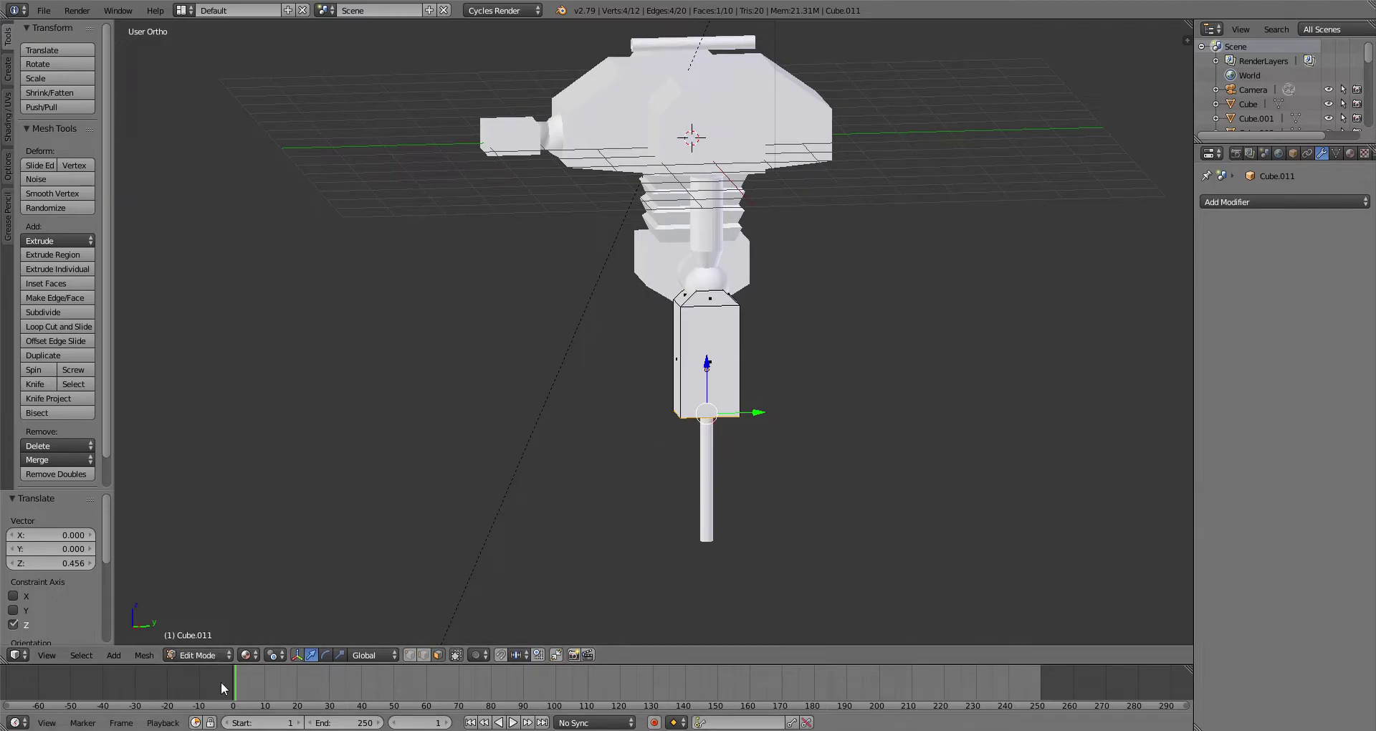
{"action": "left_click", "coordinate": [201, 656]}
{"action": "left_click", "coordinate": [213, 655]}
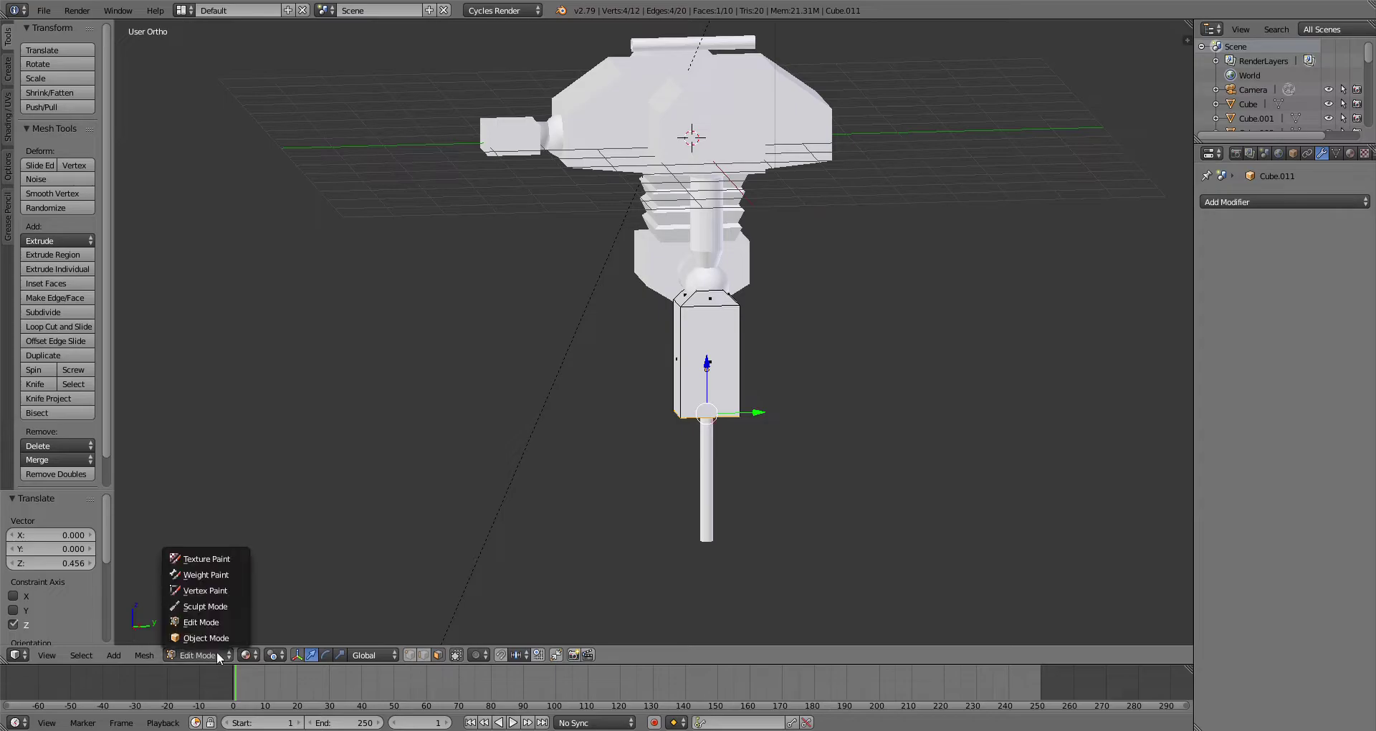
{"action": "left_click", "coordinate": [210, 649]}
Step: Scale up the barrel beneath the forearm to make it thicker
{"action": "middle_click_drag", "start_coordinate": [651, 483], "coordinate": [736, 452]}
{"action": "scroll", "coordinate": [737, 452], "scroll_direction": "up", "scroll_amount": 9}
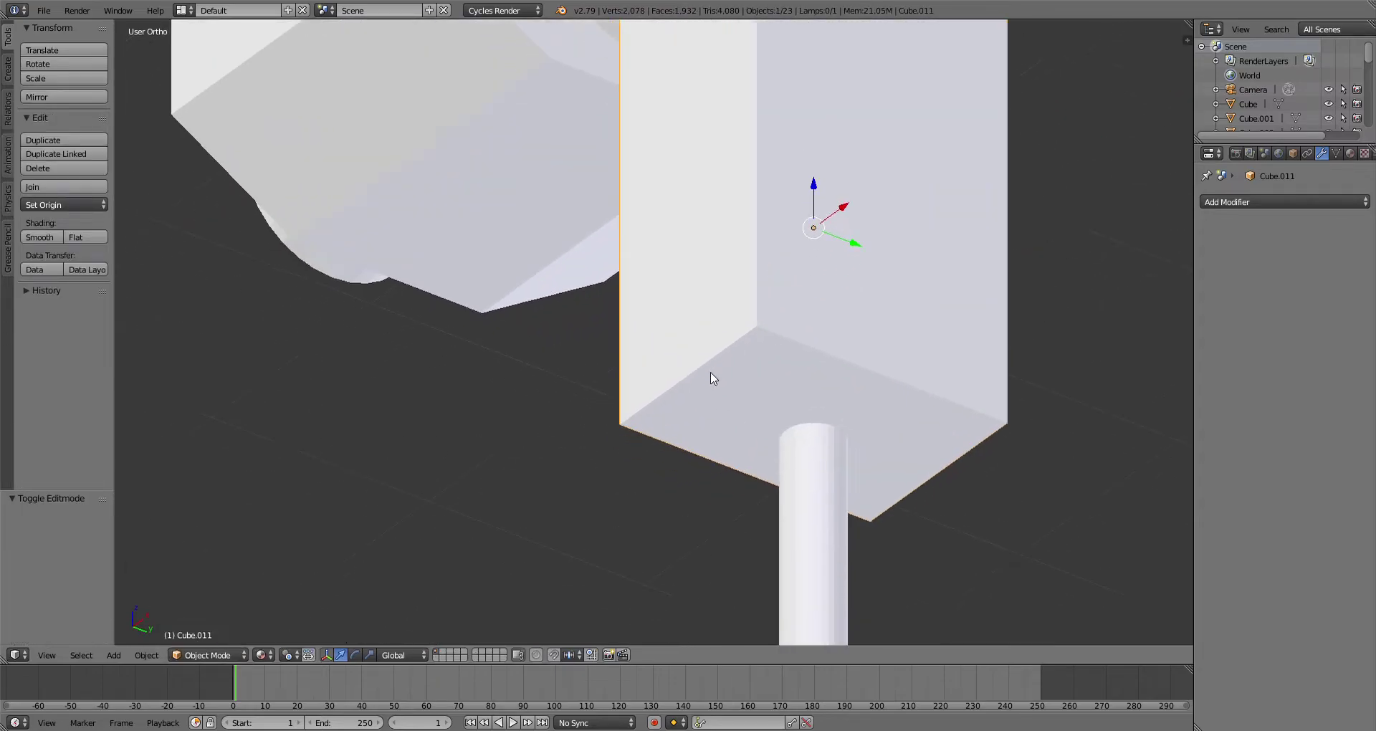
{"action": "key", "text": "KP_5"}
{"action": "middle_click_drag", "start_coordinate": [878, 423], "coordinate": [810, 503]}
{"action": "right_click", "coordinate": [792, 490]}
{"action": "scroll", "coordinate": [796, 480], "scroll_direction": "down", "scroll_amount": 4}
{"action": "key", "text": "s"}
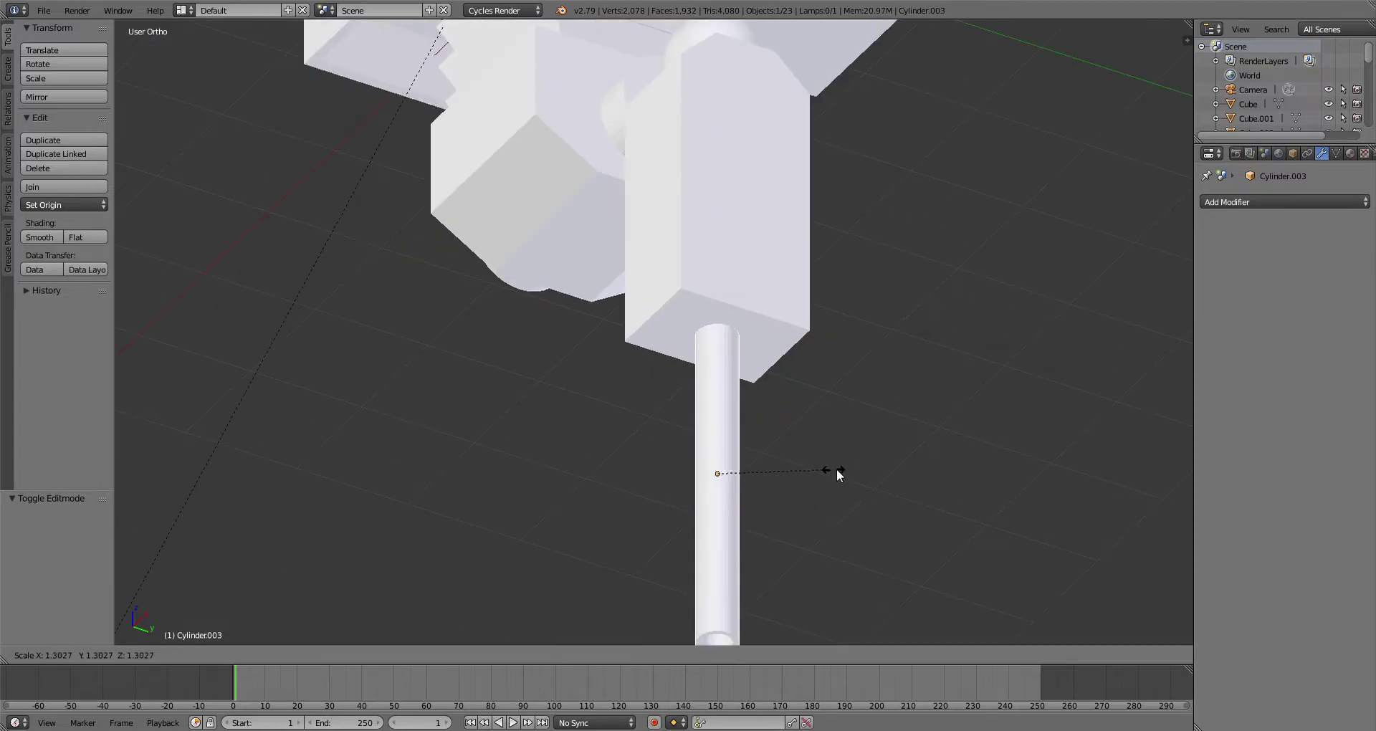
{"action": "left_click", "coordinate": [821, 469]}
{"action": "key", "text": "s"}
{"action": "left_click", "coordinate": [925, 487]}
Step: Shorten the barrel and raise it 0.621 along Z to meet the forearm's underside
{"action": "scroll", "coordinate": [811, 457], "scroll_direction": "down", "scroll_amount": 4}
{"action": "mouse_move", "coordinate": [769, 417]}
{"action": "middle_mouse_down"}
{"action": "mouse_move", "coordinate": [820, 467]}
{"action": "mouse_move", "coordinate": [792, 422]}
{"action": "middle_mouse_up"}
{"action": "scroll", "coordinate": [793, 422], "scroll_direction": "down", "scroll_amount": 4}
{"action": "scroll", "coordinate": [794, 418], "scroll_direction": "up", "scroll_amount": 5}
{"action": "scroll", "coordinate": [806, 406], "scroll_direction": "down", "scroll_amount": 1}
{"action": "key", "text": "s"}
{"action": "left_click", "coordinate": [751, 387]}
{"action": "scroll", "coordinate": [752, 387], "scroll_direction": "up", "scroll_amount": 4}
{"action": "left_click_drag", "start_coordinate": [695, 406], "coordinate": [701, 372]}
{"action": "left_click", "coordinate": [341, 655]}
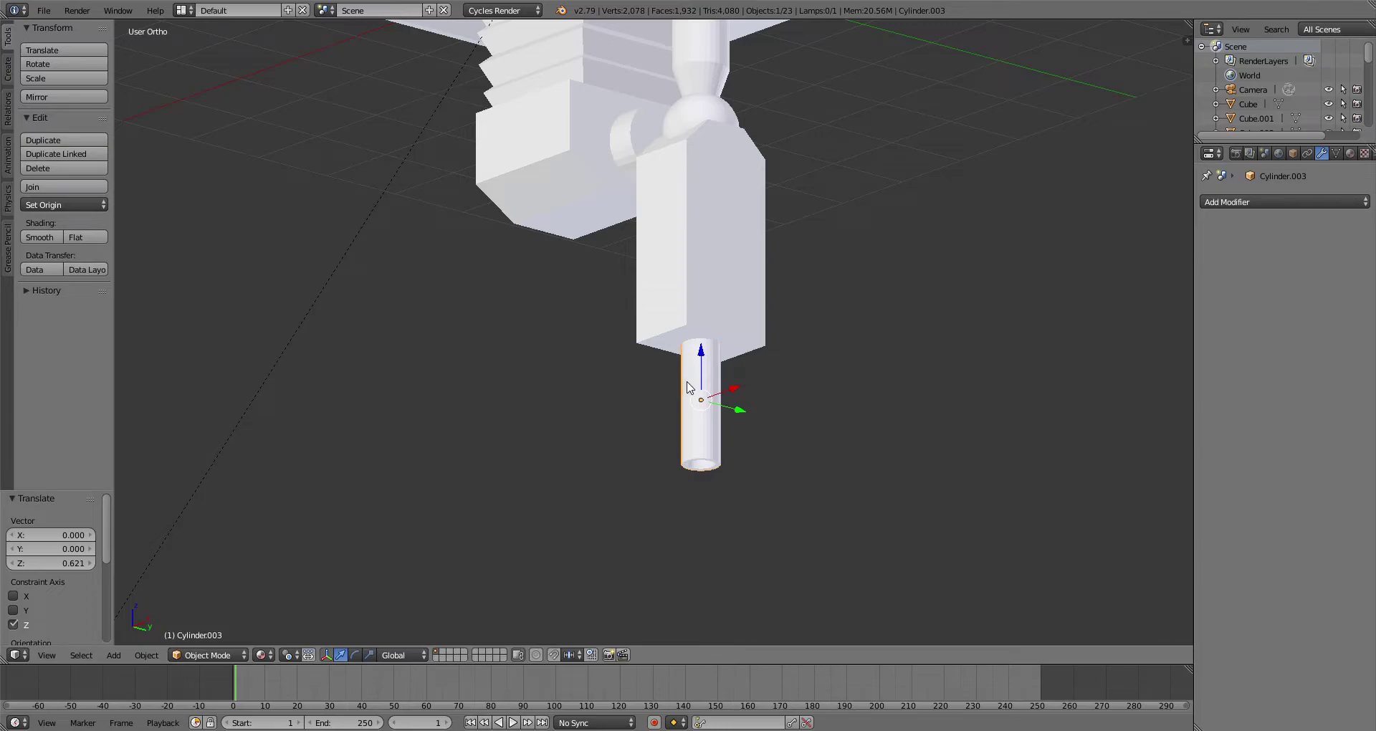
Step: Scale the barrel by 0.295 along Z
{"action": "scroll", "coordinate": [807, 447], "scroll_direction": "down", "scroll_amount": 2}
{"action": "middle_click_drag", "start_coordinate": [807, 448], "coordinate": [695, 449]}
{"action": "scroll", "coordinate": [696, 450], "scroll_direction": "up", "scroll_amount": 4}
{"action": "scroll", "coordinate": [697, 456], "scroll_direction": "up", "scroll_amount": 2}
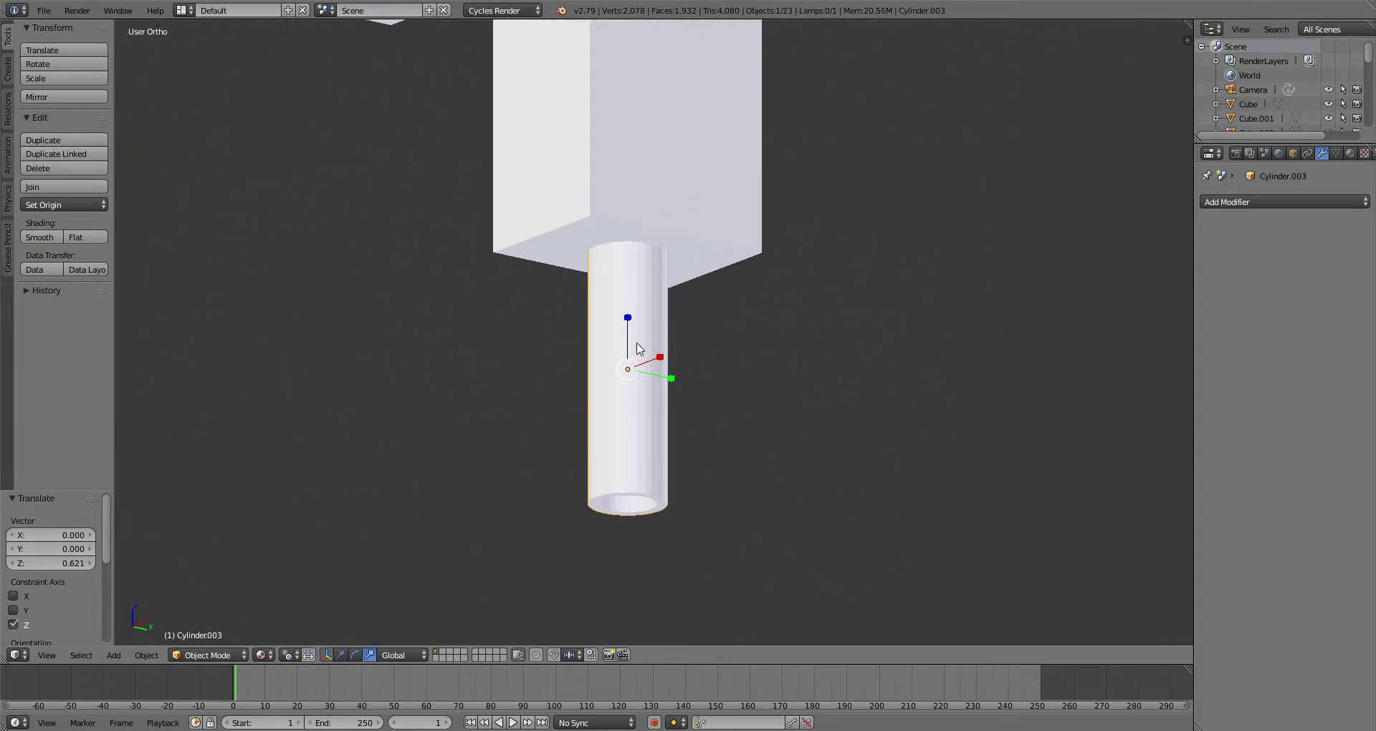
{"action": "key", "text": "s"}
{"action": "key", "text": "z"}
{"action": "left_click", "coordinate": [634, 360]}
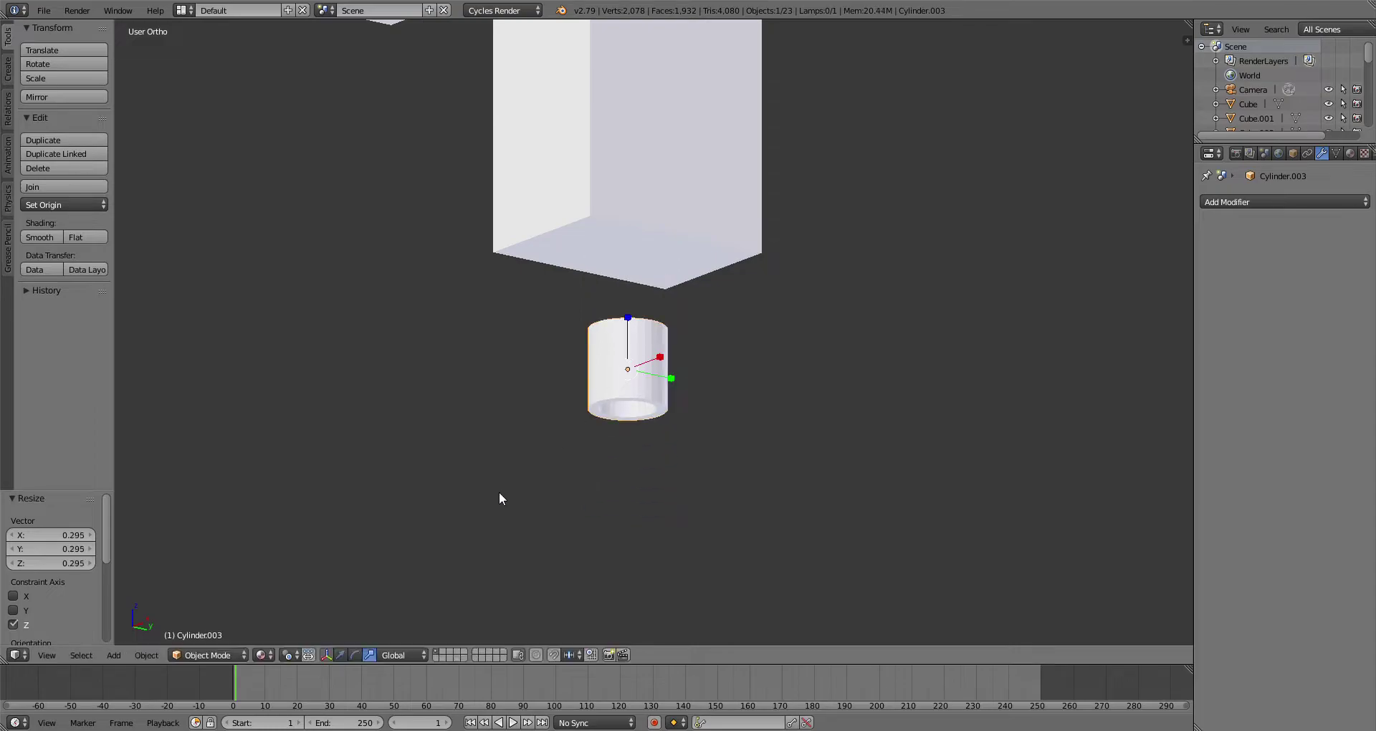
Step: Isolate the barrel in local view, add a 32-vertex cylinder around it and scale the new cylinder by 0.176
{"action": "key", "text": "KP_Divide"}
{"action": "left_click", "coordinate": [8, 72]}
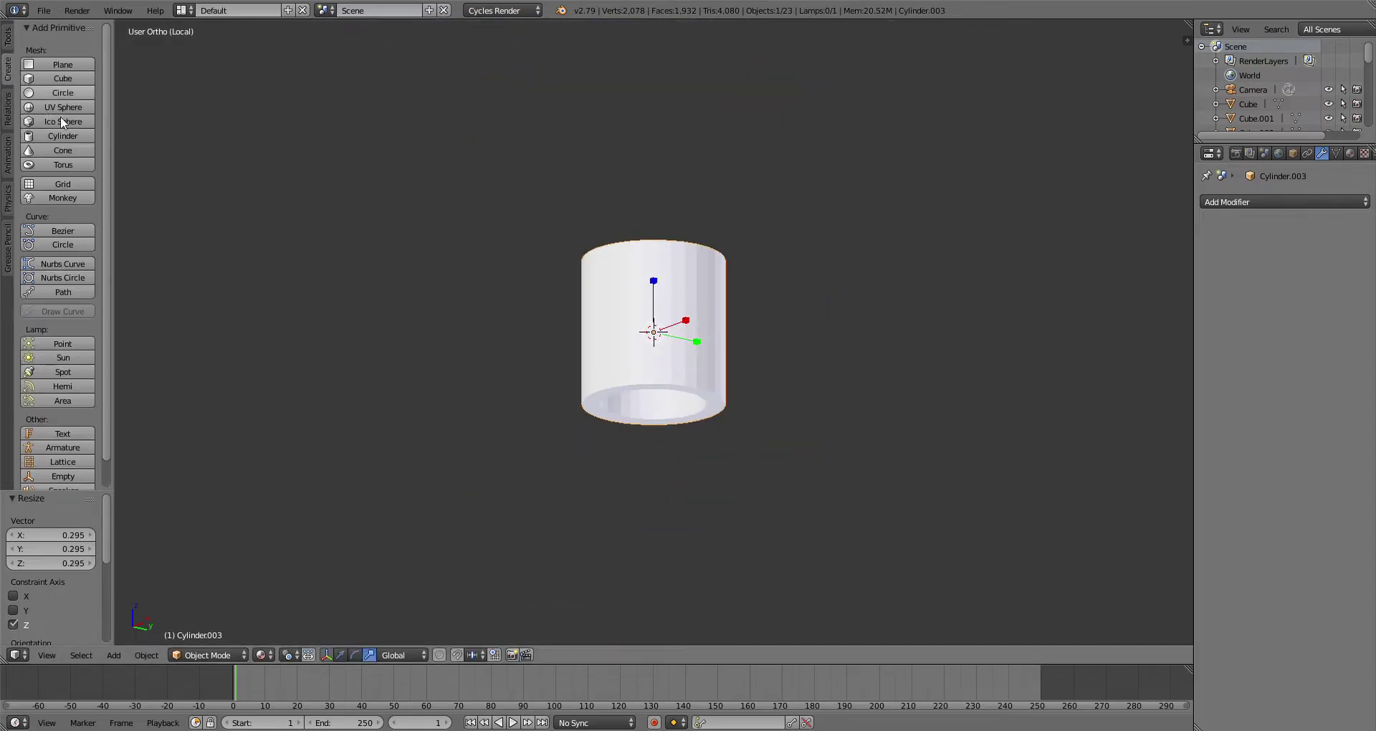
{"action": "left_click", "coordinate": [63, 136]}
{"action": "key", "text": "s"}
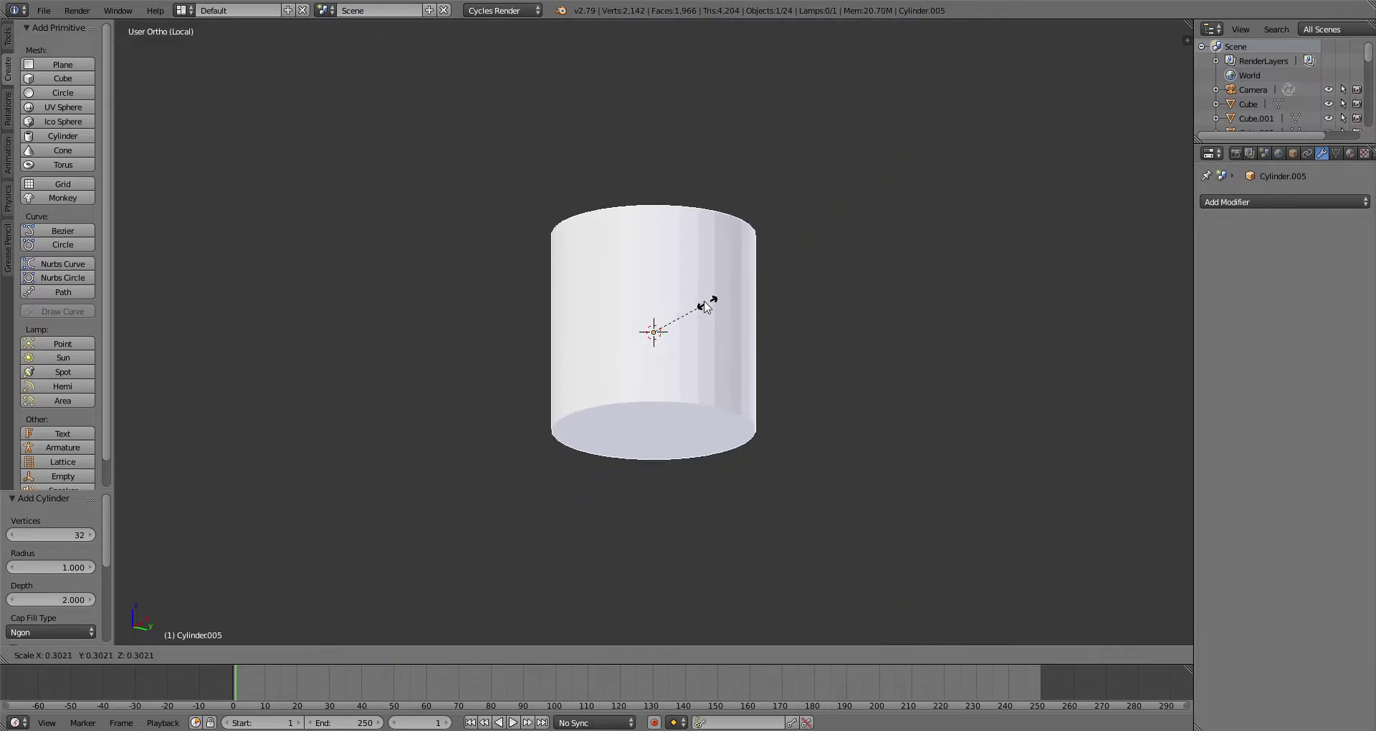
{"action": "left_click", "coordinate": [684, 315]}
{"action": "key", "text": "s"}
{"action": "key", "text": "z"}
{"action": "right_click", "coordinate": [681, 309]}
{"action": "right_click", "coordinate": [681, 313]}
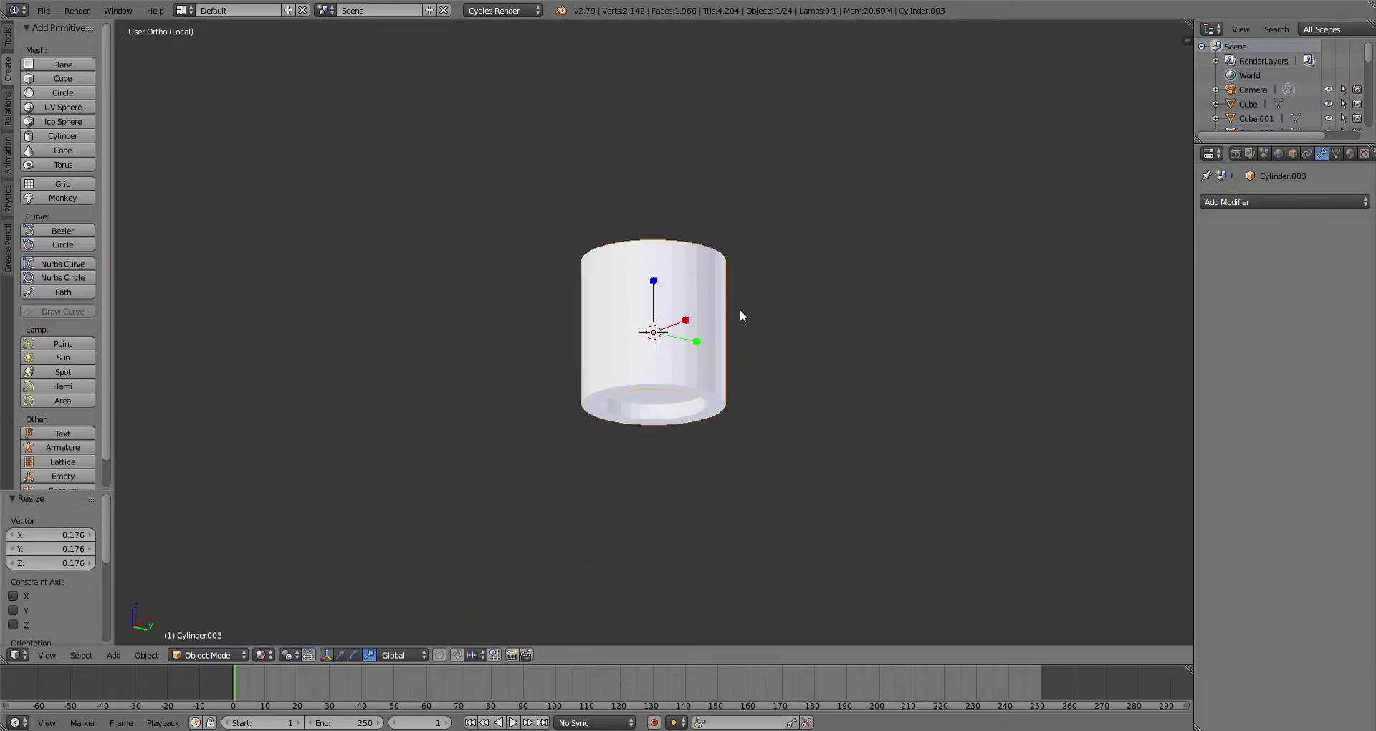
Step: Slim the barrel, stretch it by 2.178 along Z, and flatten the new collar cylinder by 0.496 along Z
{"action": "key", "text": "s"}
{"action": "left_click", "coordinate": [661, 290]}
{"action": "left_click_drag", "start_coordinate": [661, 217], "coordinate": [663, 213]}
{"action": "key", "text": "s"}
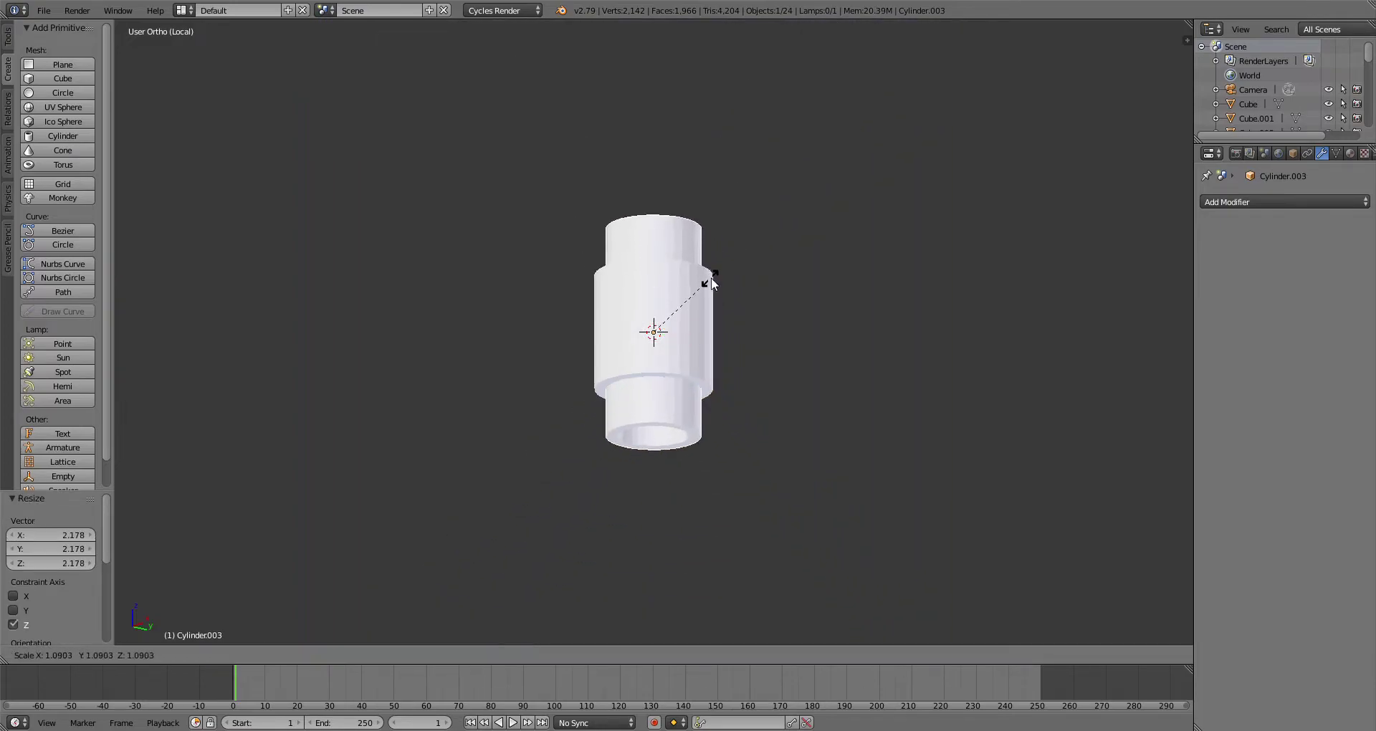
{"action": "left_click", "coordinate": [717, 283]}
{"action": "right_click", "coordinate": [706, 328]}
{"action": "left_click_drag", "start_coordinate": [653, 280], "coordinate": [666, 311]}
Step: Scale the barrel by 0.514, lower it along Z so it projects below the collar, and leave local view
{"action": "right_click", "coordinate": [685, 391]}
{"action": "key", "text": "s"}
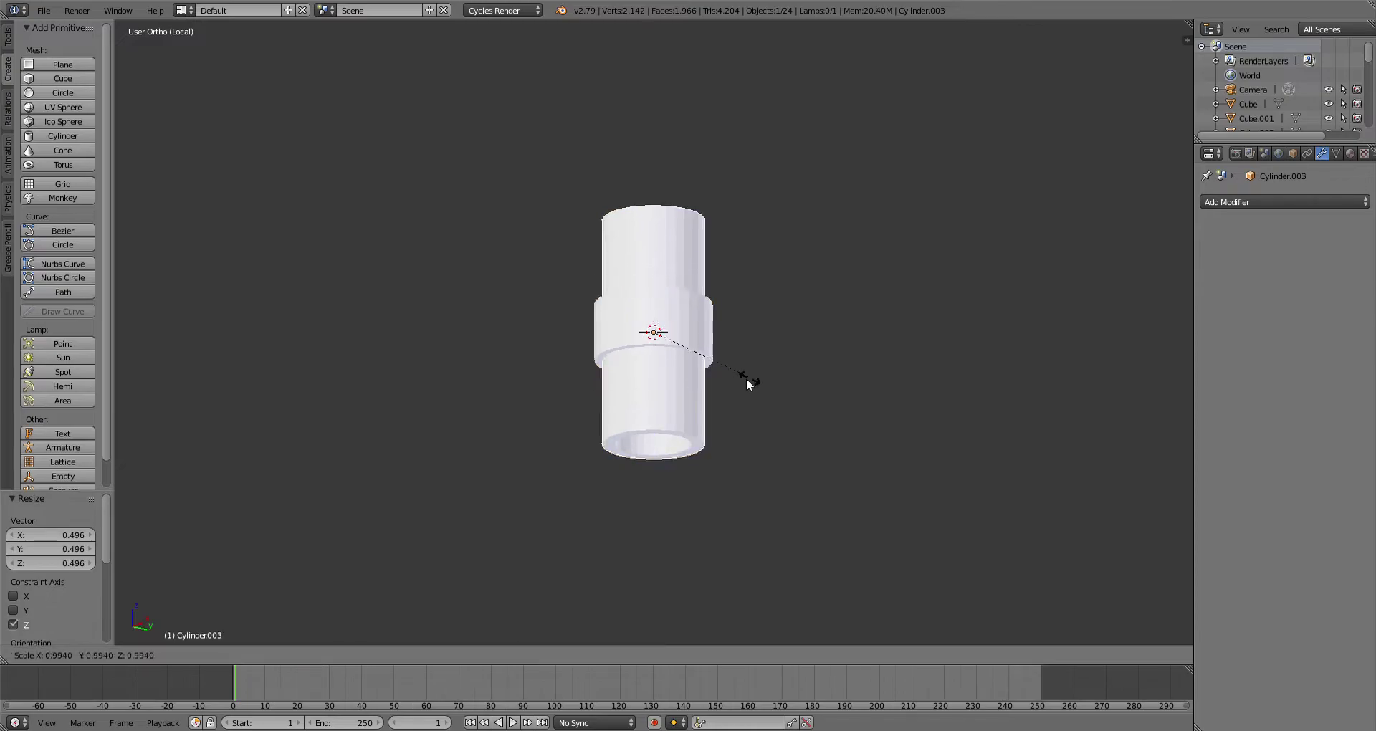
{"action": "left_click", "coordinate": [698, 364]}
{"action": "key", "text": "g"}
{"action": "key", "text": "z"}
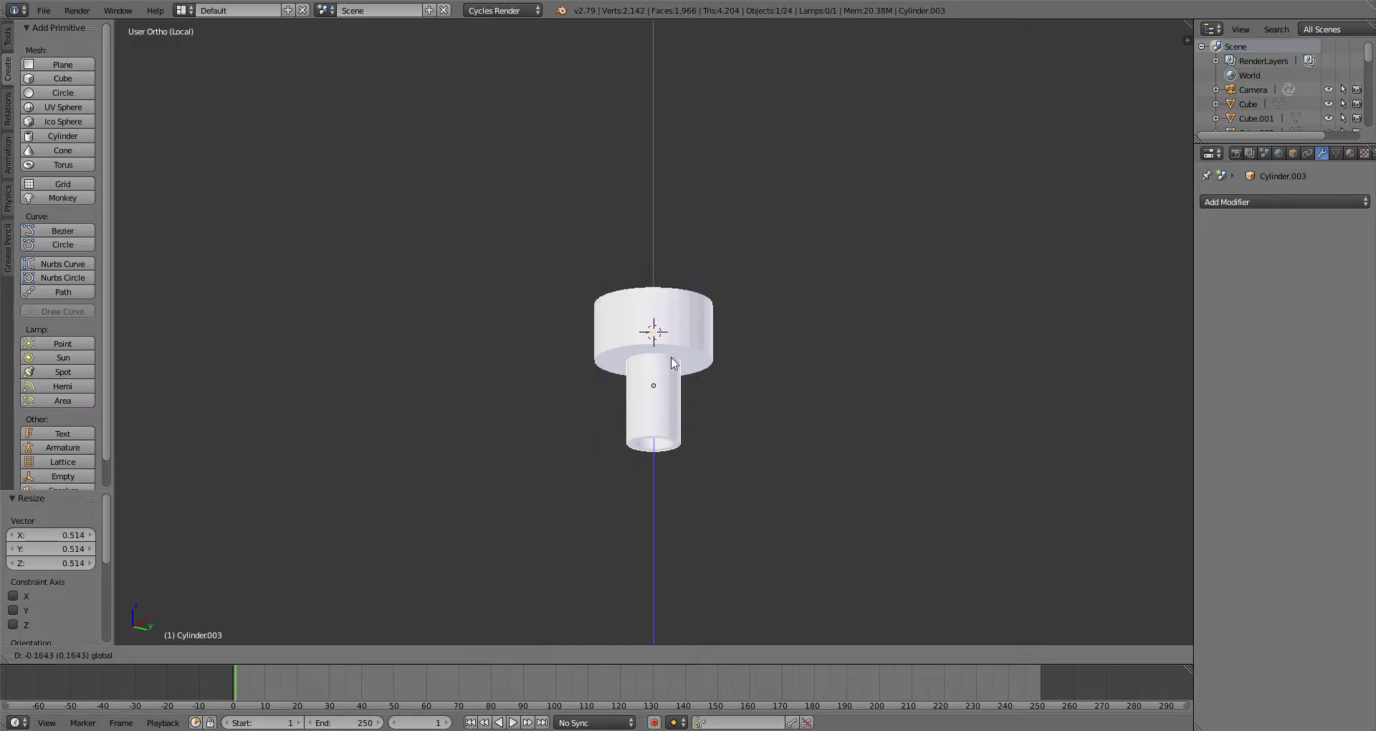
{"action": "left_click_drag", "start_coordinate": [664, 378], "coordinate": [654, 372]}
{"action": "key", "text": "KP_Divide"}
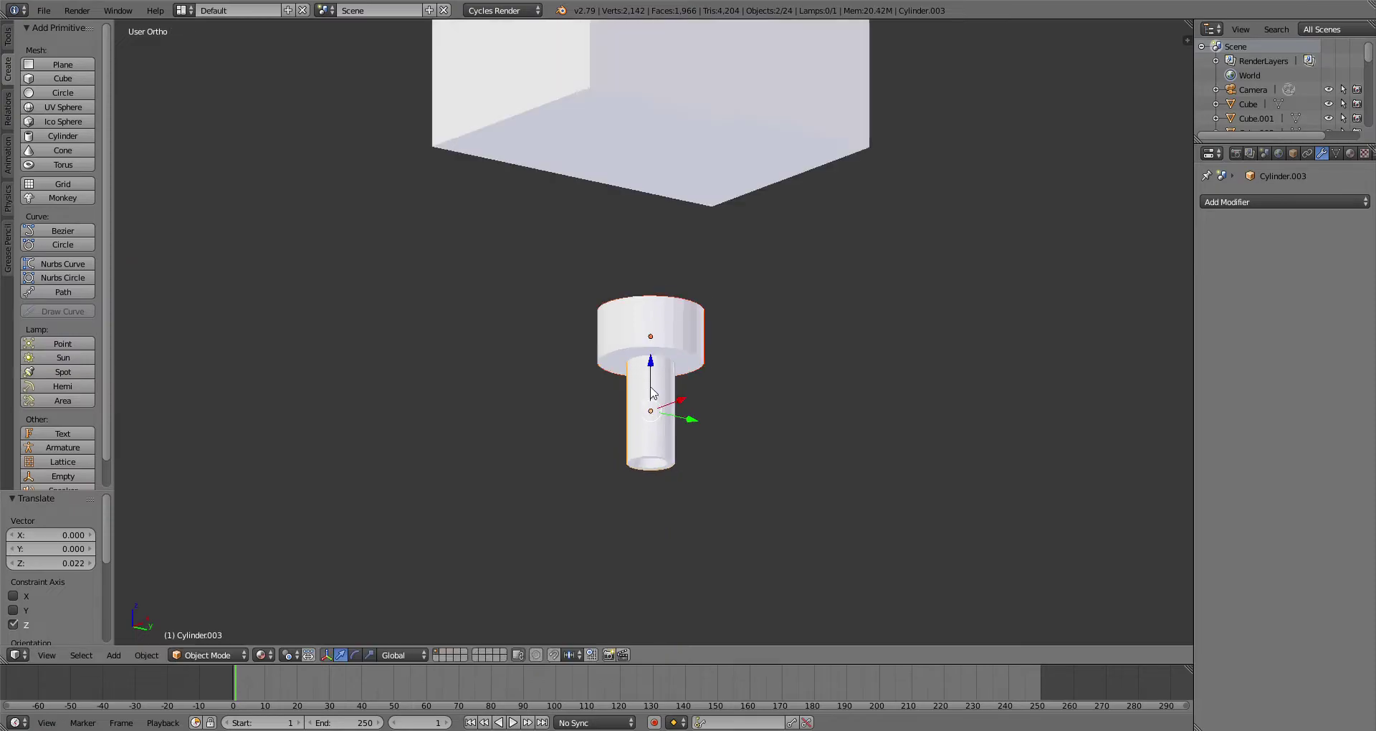
Step: Raise the barrel and its collar along Z towards the forearm's underside
{"action": "scroll", "coordinate": [685, 400], "scroll_direction": "up", "scroll_amount": 2}
{"action": "key", "text": "g"}
{"action": "key", "text": "z"}
{"action": "left_click_drag", "start_coordinate": [634, 260], "coordinate": [634, 259]}
Step: Scale up the barrel and collar together and reposition them along Z against the forearm
{"action": "scroll", "coordinate": [717, 344], "scroll_direction": "down", "scroll_amount": 1}
{"action": "middle_click_drag", "start_coordinate": [738, 365], "coordinate": [768, 296]}
{"action": "scroll", "coordinate": [753, 294], "scroll_direction": "up", "scroll_amount": 1}
{"action": "key", "text": "s"}
{"action": "left_click", "coordinate": [743, 290]}
{"action": "key", "text": "g"}
{"action": "key", "text": "z"}
{"action": "left_click", "coordinate": [702, 334]}
Step: Resize the collar cylinder alone and raise it 0.066 along Z into the forearm's underside
{"action": "scroll", "coordinate": [677, 346], "scroll_direction": "down", "scroll_amount": 2}
{"action": "middle_click_drag", "start_coordinate": [745, 351], "coordinate": [686, 355]}
{"action": "right_click", "coordinate": [617, 377]}
{"action": "scroll", "coordinate": [632, 364], "scroll_direction": "up", "scroll_amount": 4}
{"action": "key", "text": "s"}
{"action": "left_click", "coordinate": [611, 325]}
{"action": "left_click_drag", "start_coordinate": [594, 323], "coordinate": [593, 310]}
Step: Switch the viewport to solid shading and perspective projection
{"action": "scroll", "coordinate": [674, 326], "scroll_direction": "down", "scroll_amount": 1}
{"action": "middle_click_drag", "start_coordinate": [691, 330], "coordinate": [718, 230]}
{"action": "scroll", "coordinate": [424, 529], "scroll_direction": "down", "scroll_amount": 2}
{"action": "left_click", "coordinate": [263, 654]}
{"action": "left_click", "coordinate": [294, 600]}
{"action": "key", "text": "KP_5"}
{"action": "middle_click_drag", "start_coordinate": [669, 333], "coordinate": [691, 452]}
{"action": "scroll", "coordinate": [635, 308], "scroll_direction": "up", "scroll_amount": 4}
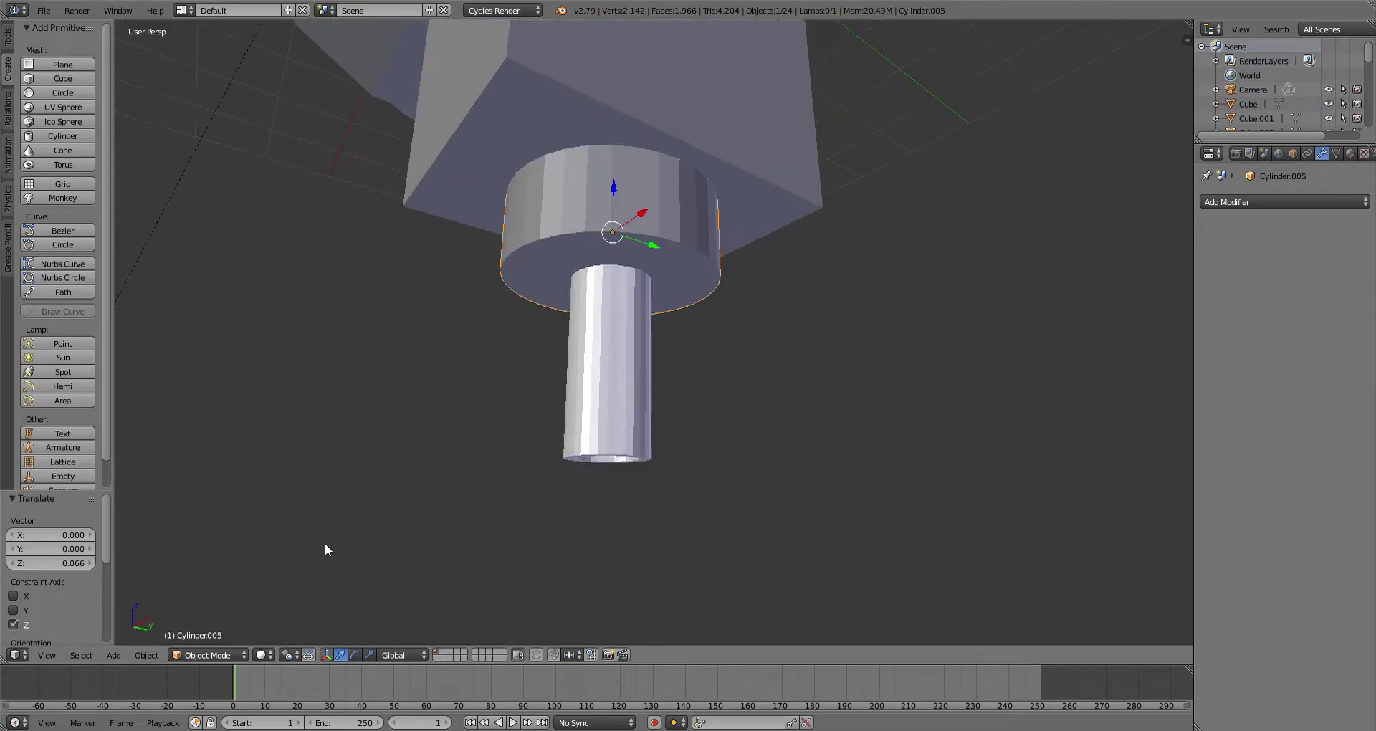
Step: Extrude the collar cylinder's bottom face and narrow it towards the barrel, shifting it 0.077 along Z and scaling it by 0.504
{"action": "right_click_drag", "start_coordinate": [645, 154], "coordinate": [630, 346]}
{"action": "right_click", "coordinate": [620, 359]}
{"action": "left_click", "coordinate": [223, 654]}
{"action": "left_click", "coordinate": [228, 623]}
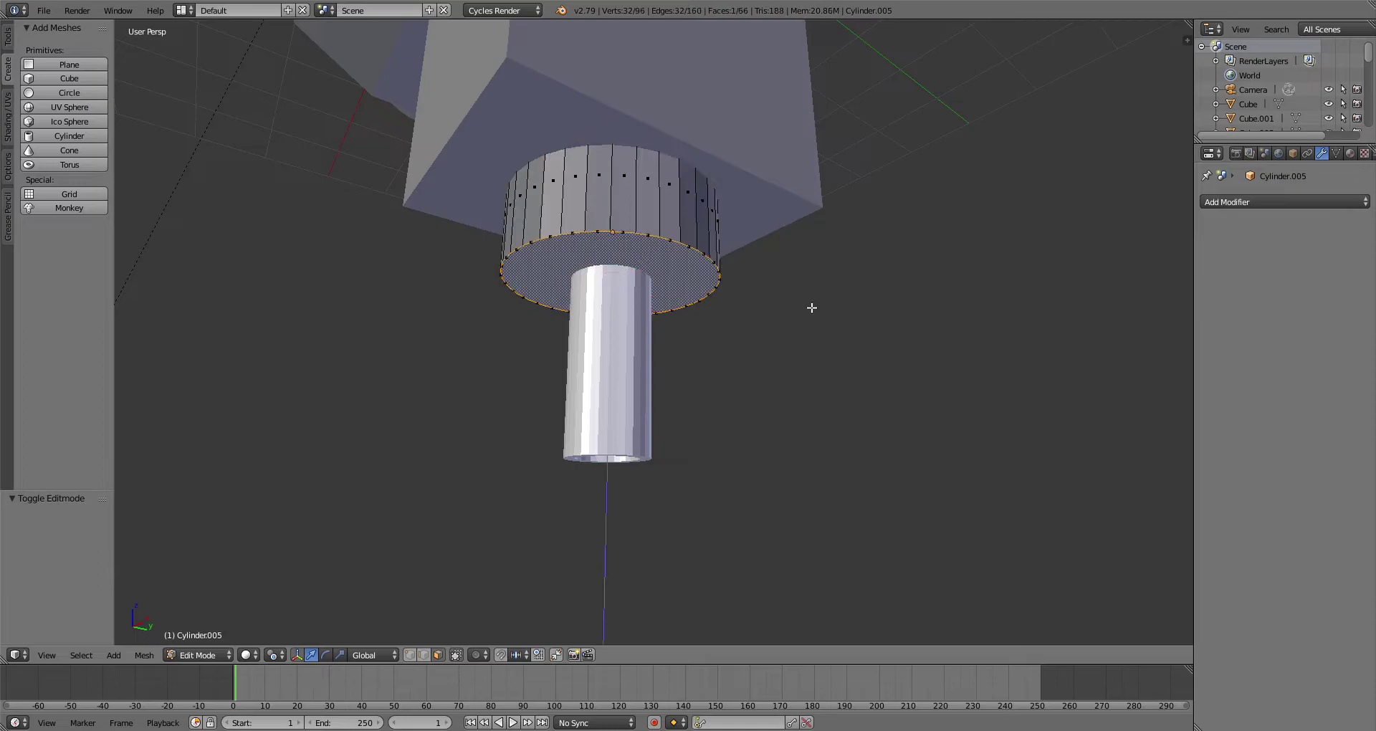
{"action": "key", "text": "e"}
{"action": "left_click", "coordinate": [805, 341]}
{"action": "key", "text": "s"}
{"action": "left_click", "coordinate": [747, 335]}
{"action": "key", "text": "e"}
{"action": "left_click", "coordinate": [649, 286]}
{"action": "key", "text": "s"}
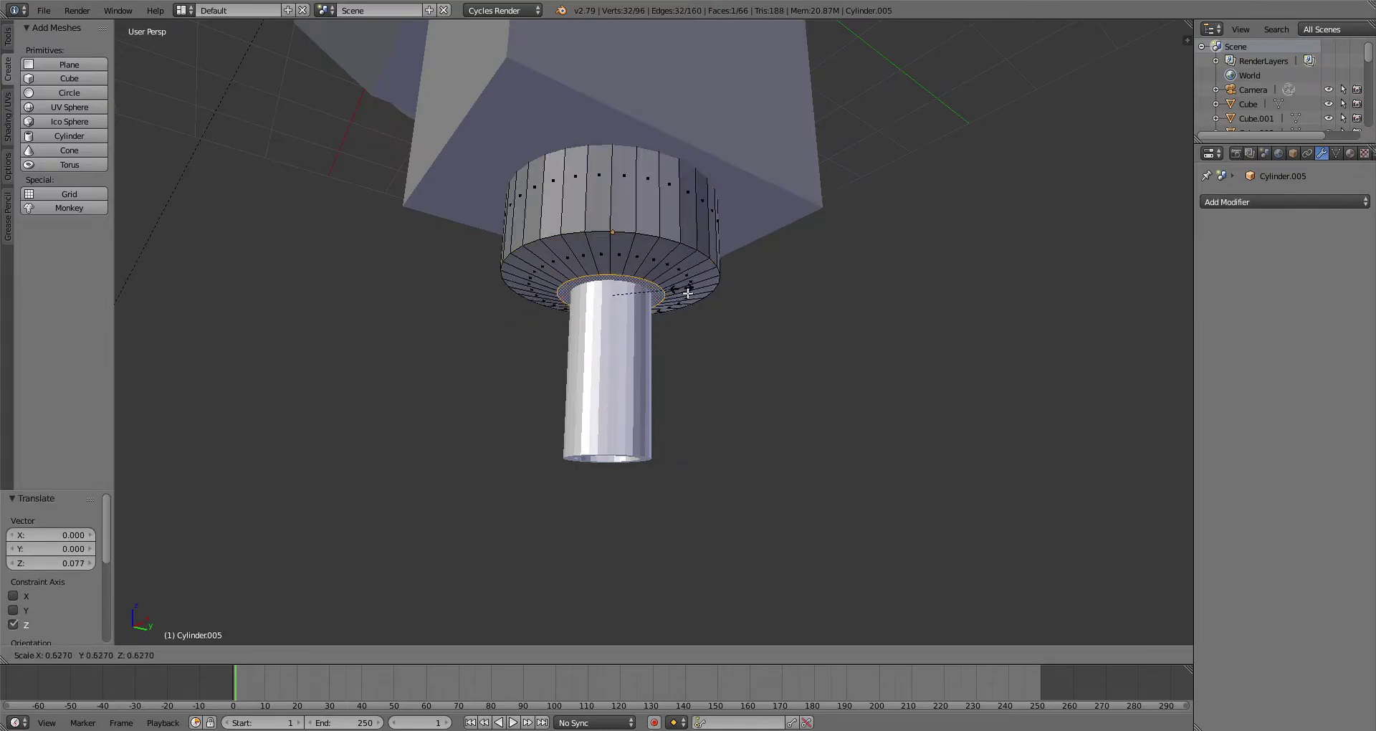
{"action": "left_click", "coordinate": [673, 295]}
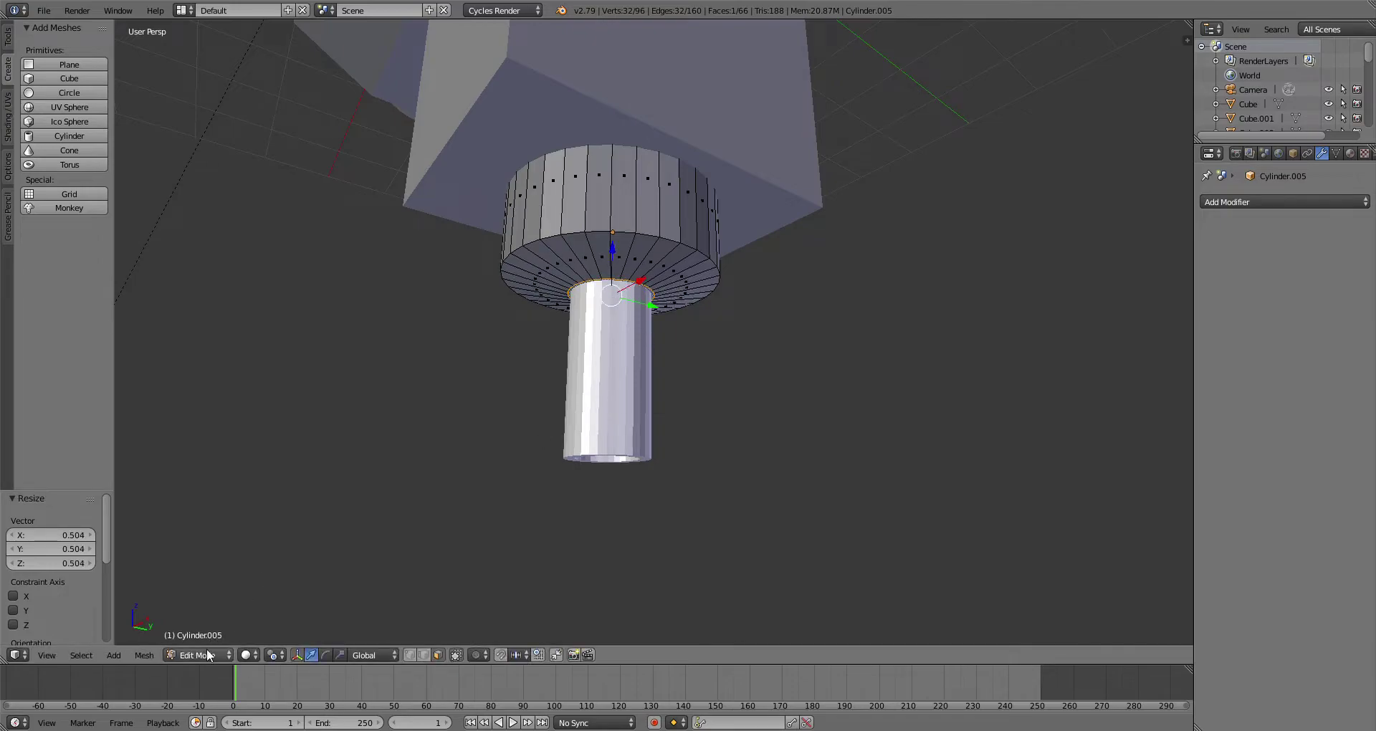
{"action": "key", "text": "Tab"}
Step: Scale the gun barrel cylinder down by 0.739
{"action": "middle_click_drag", "start_coordinate": [365, 492], "coordinate": [617, 375]}
{"action": "right_click", "coordinate": [618, 377]}
{"action": "scroll", "coordinate": [617, 377], "scroll_direction": "up", "scroll_amount": 3}
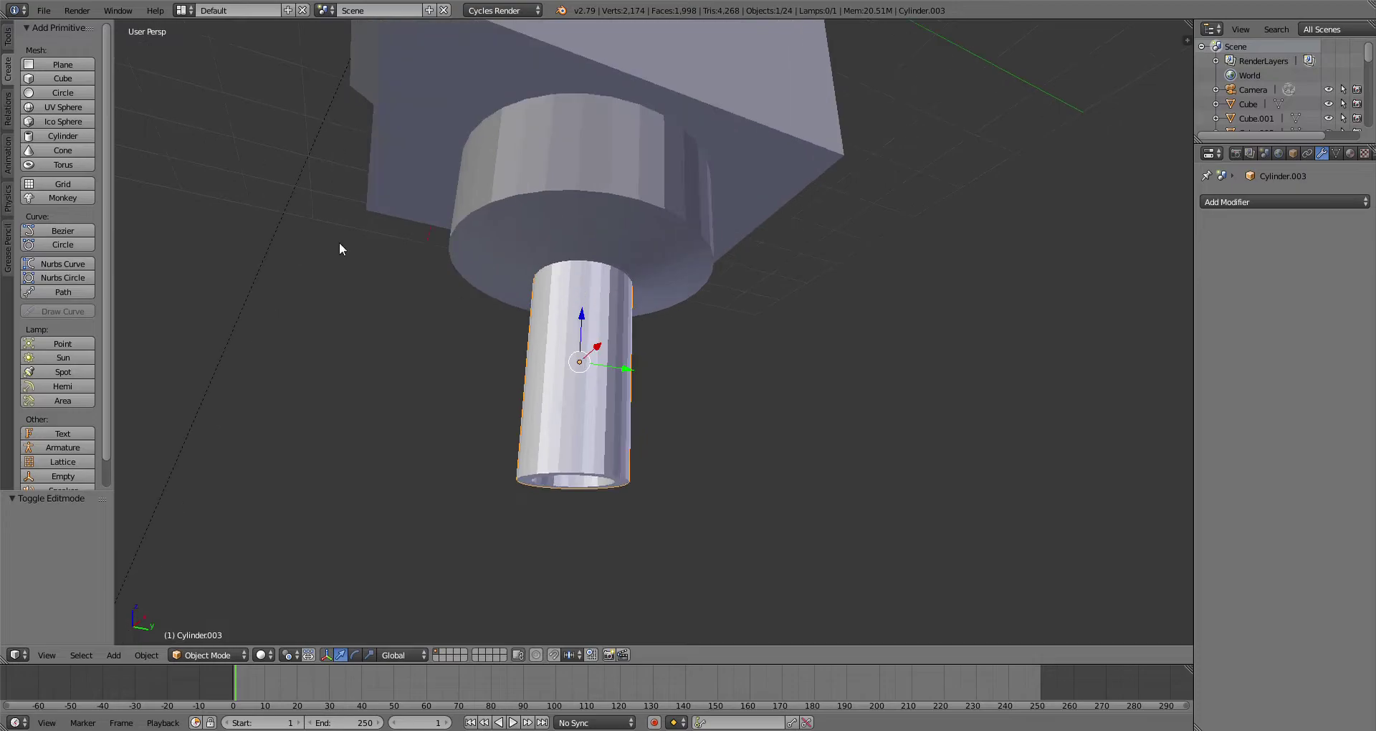
{"action": "key", "text": "s"}
{"action": "left_click", "coordinate": [816, 369]}
Step: Duplicate the barrel, scale the copy slightly smaller, and move it -0.399 along Z below the original
{"action": "left_click", "coordinate": [8, 36]}
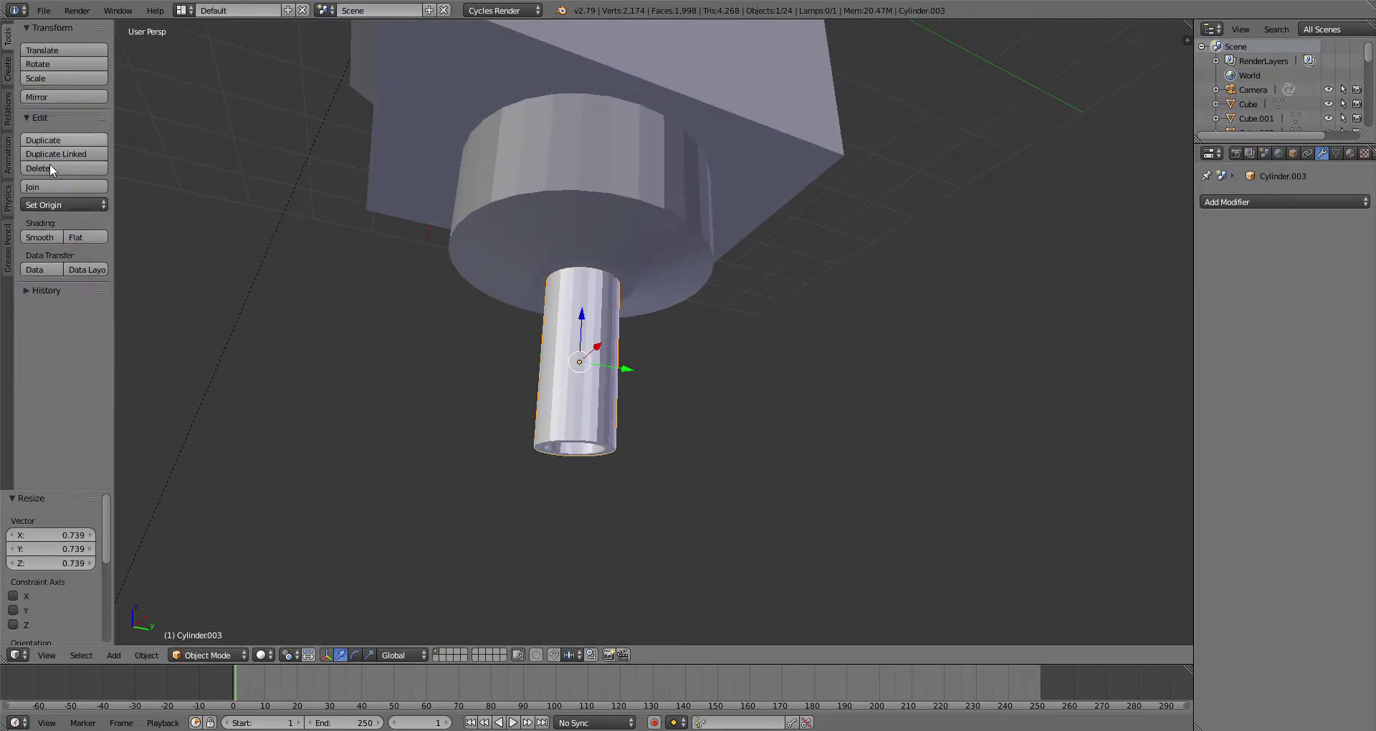
{"action": "left_click", "coordinate": [49, 139]}
{"action": "right_click", "coordinate": [689, 348]}
{"action": "key", "text": "s"}
{"action": "left_click", "coordinate": [678, 350]}
{"action": "left_click_drag", "start_coordinate": [582, 316], "coordinate": [605, 483]}
{"action": "scroll", "coordinate": [694, 487], "scroll_direction": "down", "scroll_amount": 2}
{"action": "scroll", "coordinate": [596, 364], "scroll_direction": "up", "scroll_amount": 1}
Step: Shorten the upper barrel section along Z so it forms a short sleeve against the collar
{"action": "right_click", "coordinate": [594, 359]}
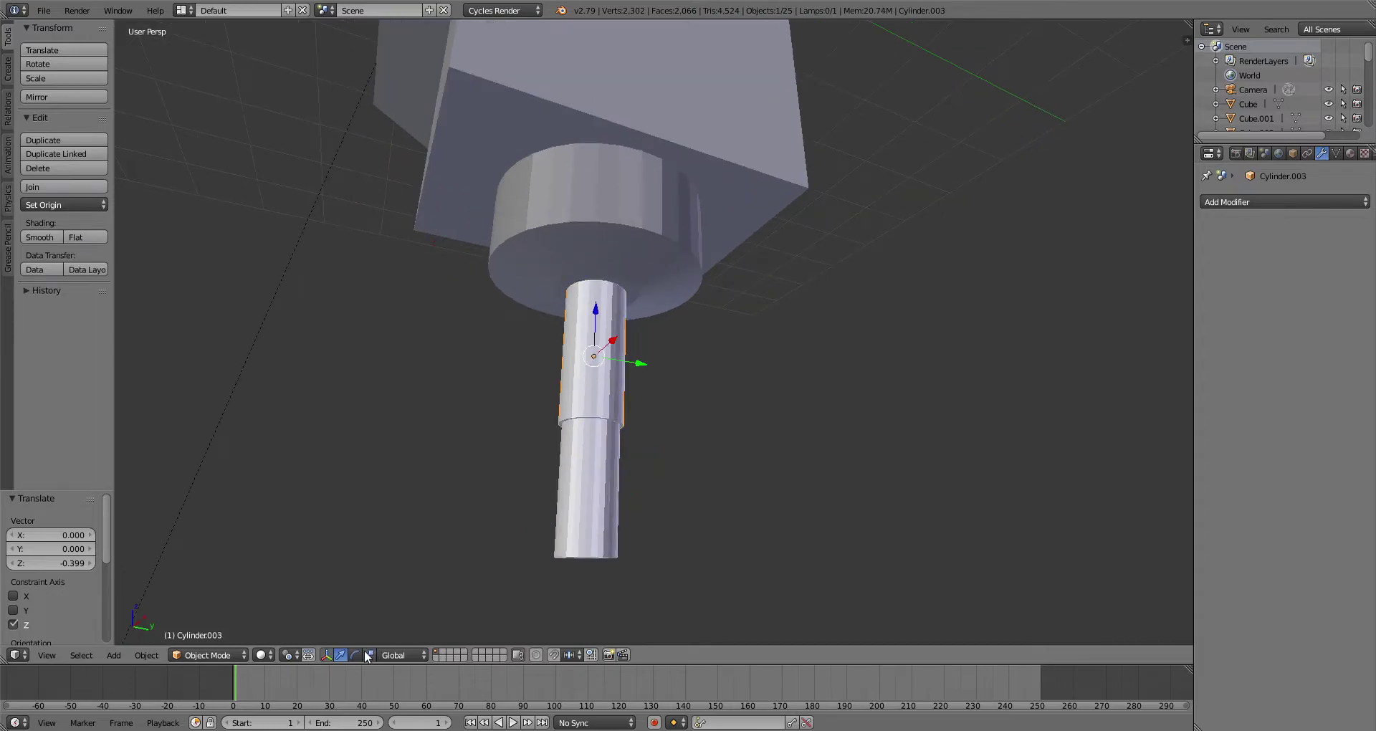
{"action": "key", "text": "s"}
{"action": "left_click", "coordinate": [605, 332]}
{"action": "left_click_drag", "start_coordinate": [596, 311], "coordinate": [599, 290]}
Step: Stretch the lower barrel section along Z by a factor of 3.059 and adjust it beneath the upper section
{"action": "right_click", "coordinate": [618, 449]}
{"action": "left_click_drag", "start_coordinate": [592, 433], "coordinate": [292, 595]}
{"action": "key", "text": "s"}
{"action": "left_click", "coordinate": [625, 387]}
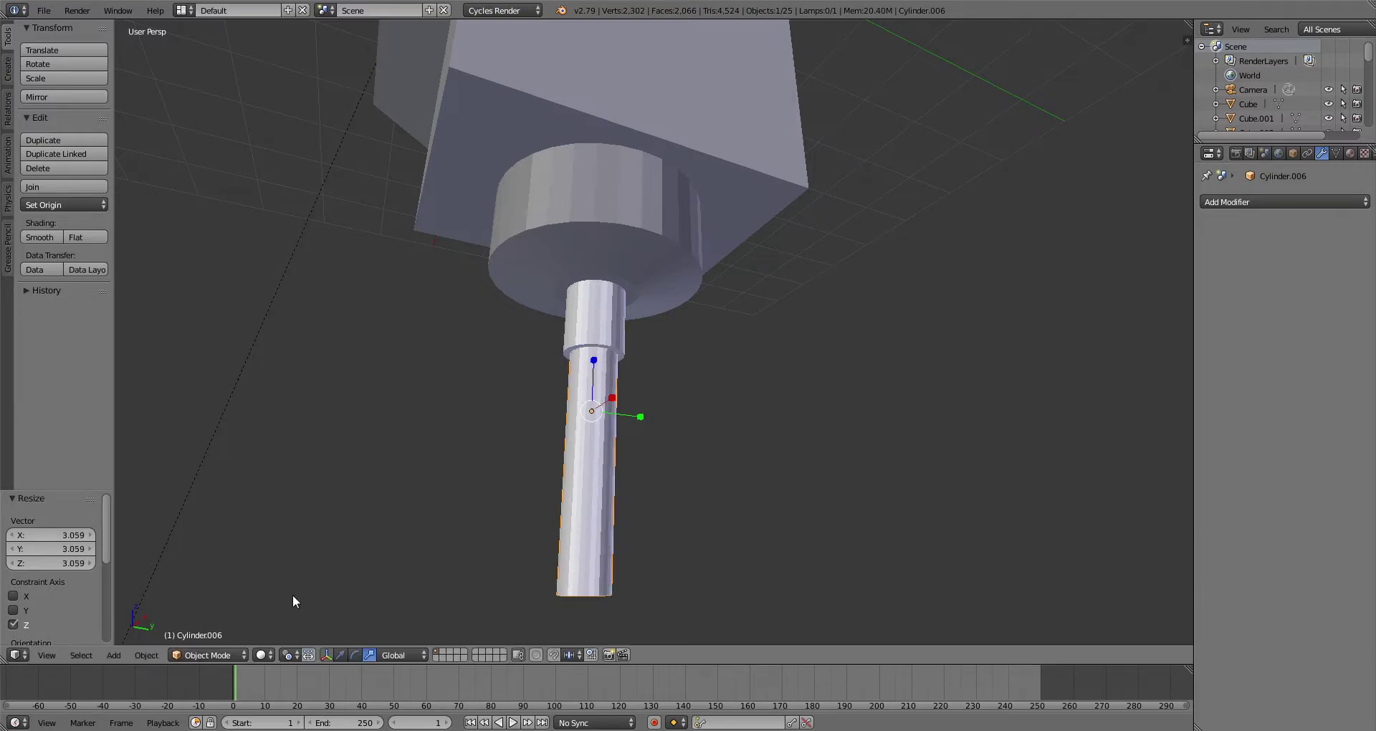
{"action": "left_click_drag", "start_coordinate": [594, 366], "coordinate": [605, 461]}
Step: Select both barrel sections and adjust their scale together beneath the collar
{"action": "scroll", "coordinate": [646, 433], "scroll_direction": "down", "scroll_amount": 7}
{"action": "middle_click_drag", "start_coordinate": [695, 404], "coordinate": [658, 439]}
{"action": "scroll", "coordinate": [645, 388], "scroll_direction": "up", "scroll_amount": 8}
{"action": "right_click", "coordinate": [597, 295], "text": "shift"}
{"action": "key", "text": "s"}
{"action": "left_click", "coordinate": [647, 315]}
{"action": "key", "text": "s"}
{"action": "left_click", "coordinate": [642, 281]}
{"action": "mouse_move", "coordinate": [590, 228]}
{"action": "left_mouse_down"}
{"action": "mouse_move", "coordinate": [591, 248]}
{"action": "mouse_move", "coordinate": [589, 233]}
{"action": "left_mouse_up"}
{"action": "right_click", "coordinate": [589, 233]}
Step: Select the end rim faces of the lower barrel section in Edit Mode and scale them by 0.589 to taper it
{"action": "middle_click_drag", "start_coordinate": [670, 466], "coordinate": [682, 406]}
{"action": "right_click", "coordinate": [606, 482]}
{"action": "middle_click_drag", "start_coordinate": [619, 481], "coordinate": [674, 444]}
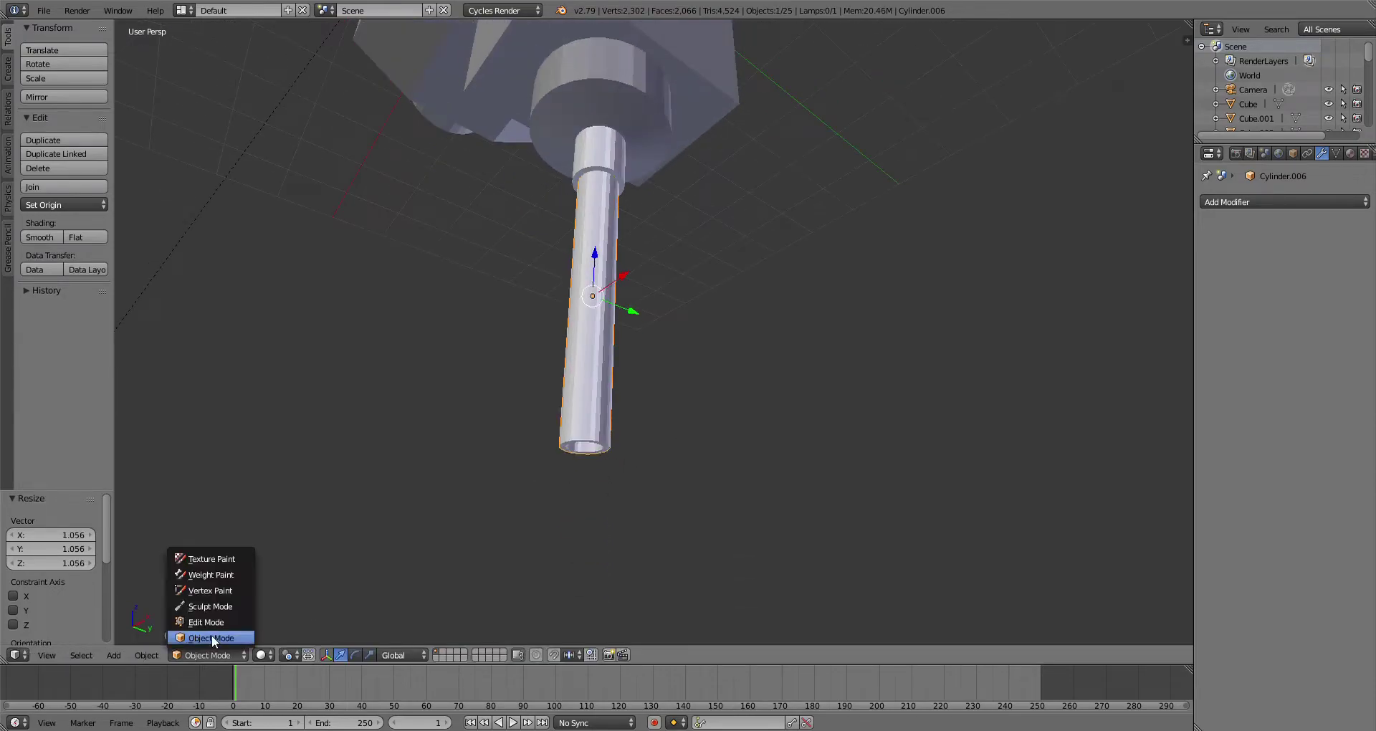
{"action": "left_click", "coordinate": [209, 623]}
{"action": "middle_click_drag", "start_coordinate": [545, 452], "coordinate": [529, 364]}
{"action": "scroll", "coordinate": [528, 363], "scroll_direction": "up", "scroll_amount": 6}
{"action": "right_click", "coordinate": [427, 372]}
{"action": "right_click", "coordinate": [445, 397], "text": "shift"}
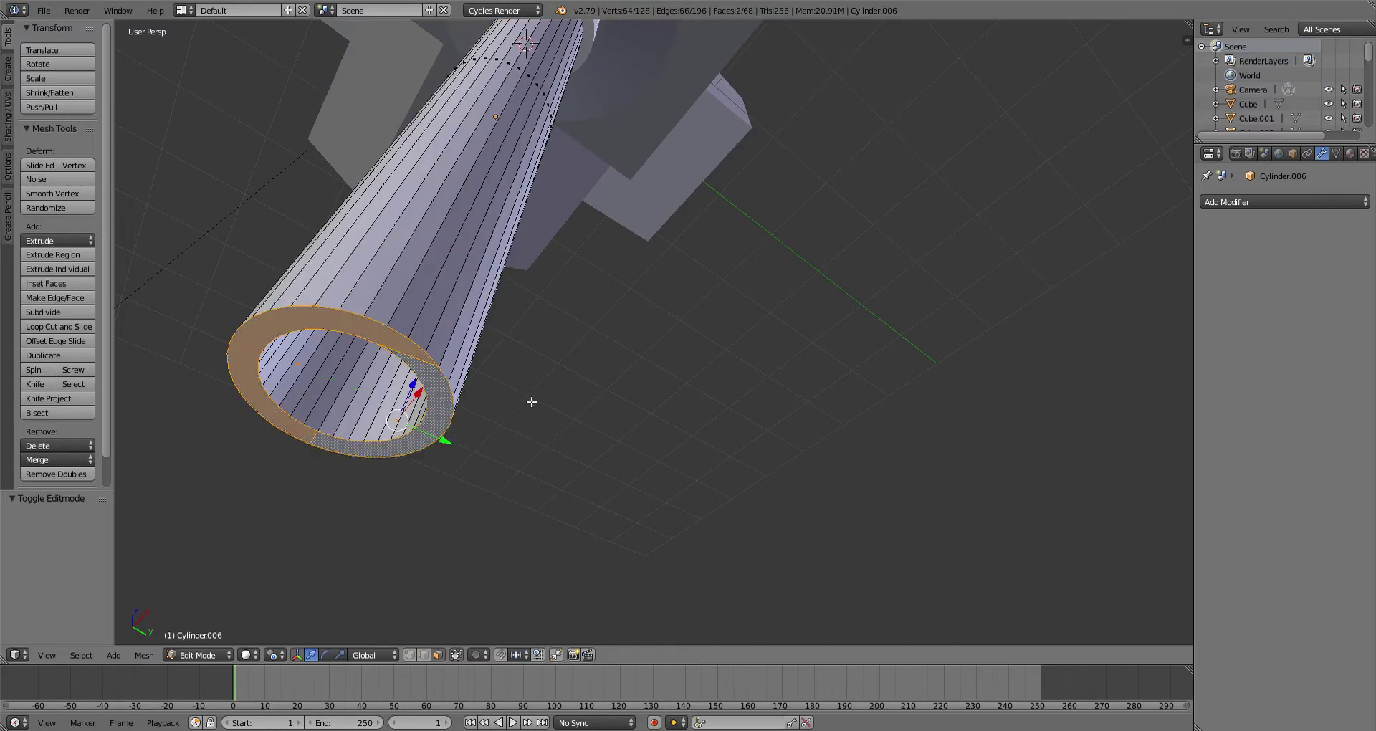
{"action": "key", "text": "s"}
{"action": "left_click", "coordinate": [468, 384]}
Step: Extrude the barrel's end rim 0.089 along its normal and try to flare it outward
{"action": "scroll", "coordinate": [573, 415], "scroll_direction": "down", "scroll_amount": 6}
{"action": "middle_click_drag", "start_coordinate": [584, 421], "coordinate": [664, 442]}
{"action": "scroll", "coordinate": [582, 453], "scroll_direction": "up", "scroll_amount": 1}
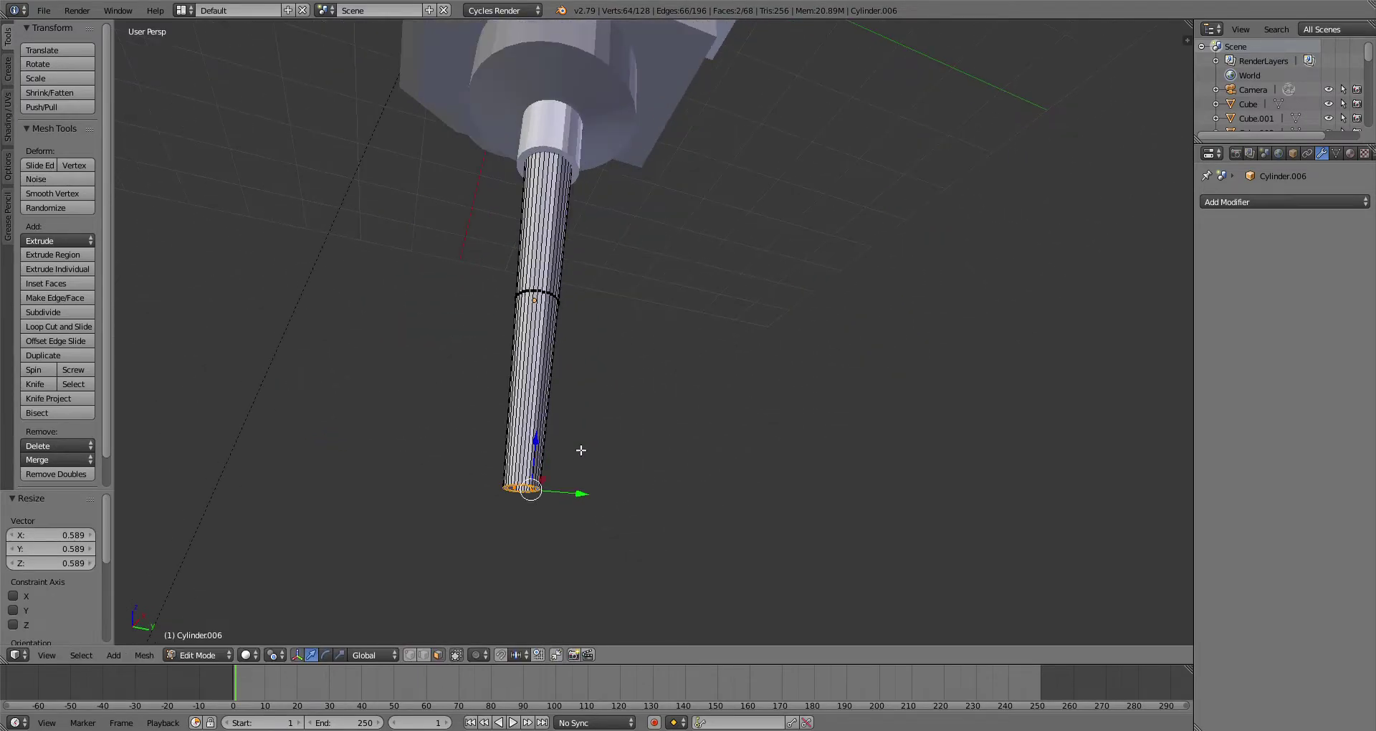
{"action": "key", "text": "e"}
{"action": "left_click", "coordinate": [581, 469]}
{"action": "key", "text": "s"}
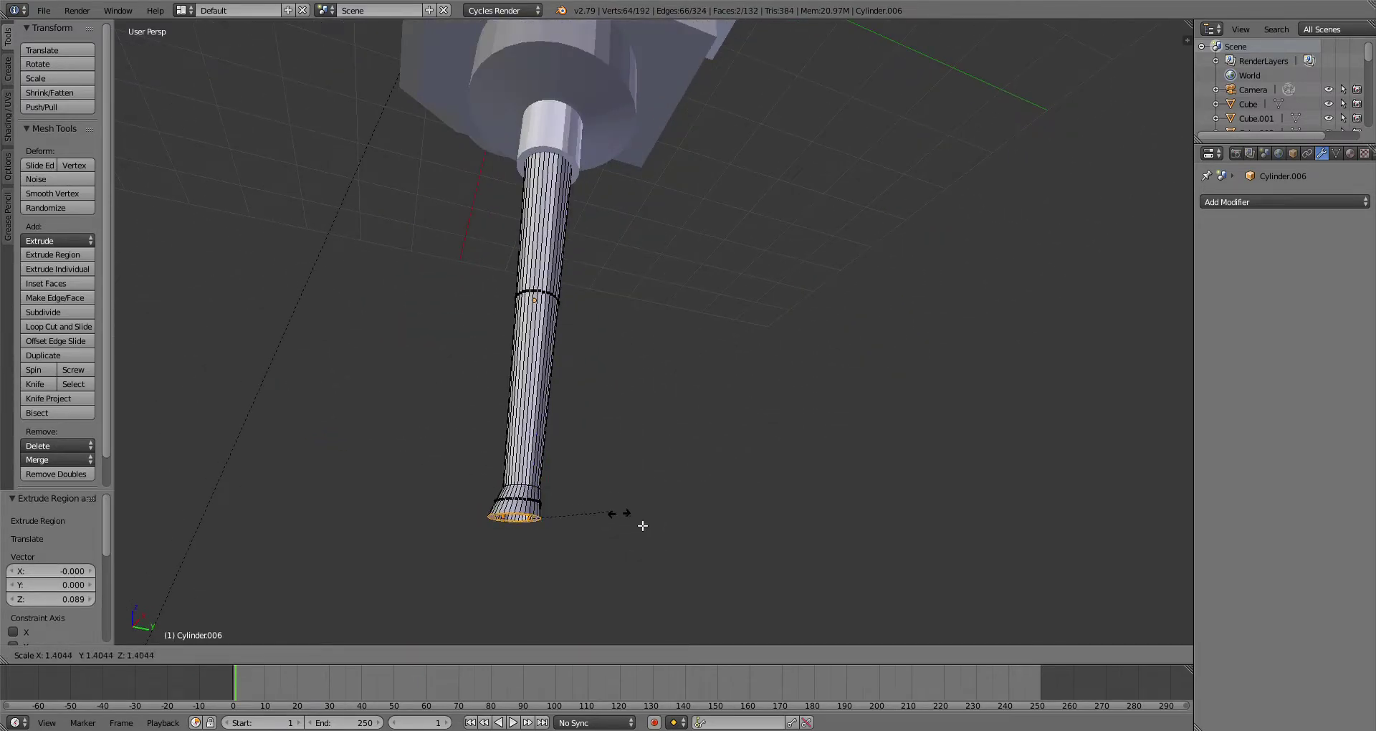
{"action": "right_click", "coordinate": [590, 527]}
Step: Set the pivot point to Median Point
{"action": "middle_click_drag", "start_coordinate": [592, 527], "coordinate": [584, 337]}
{"action": "scroll", "coordinate": [584, 338], "scroll_direction": "up", "scroll_amount": 5}
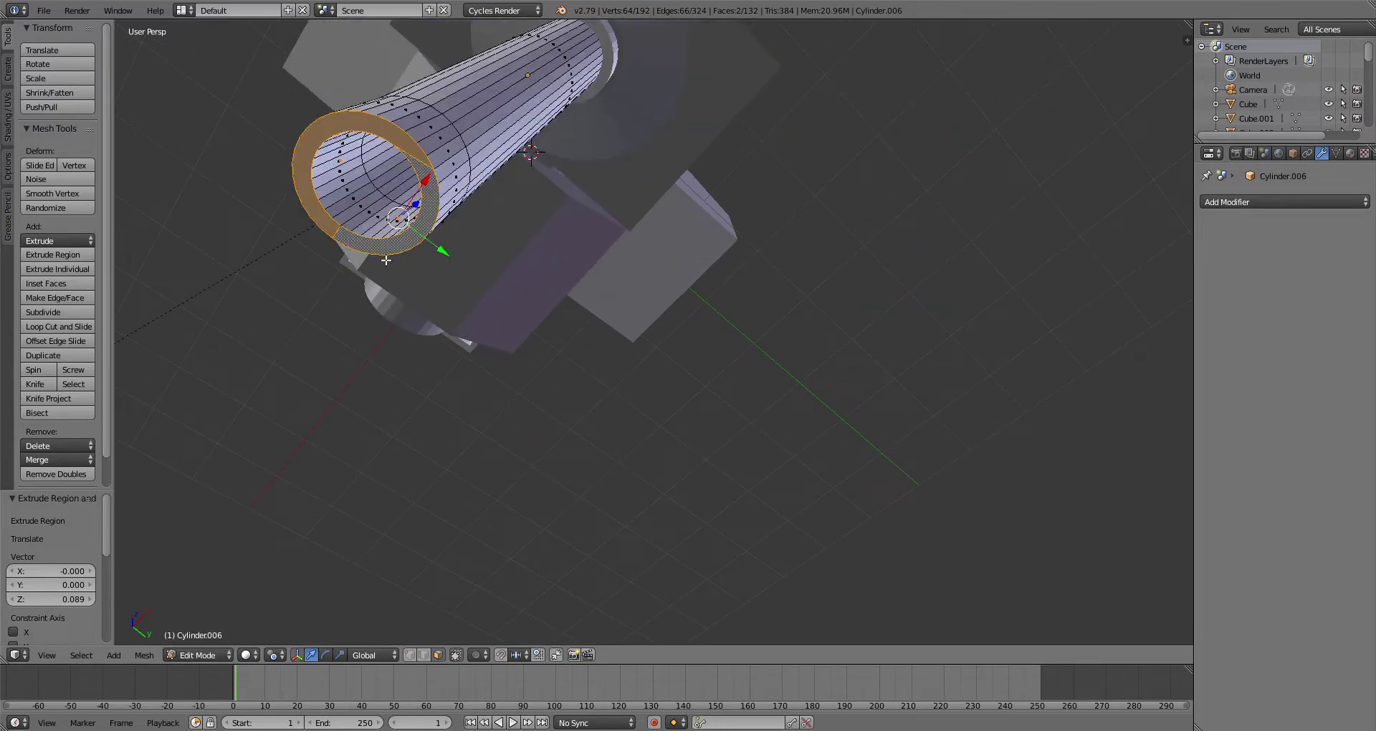
{"action": "left_click", "coordinate": [273, 655]}
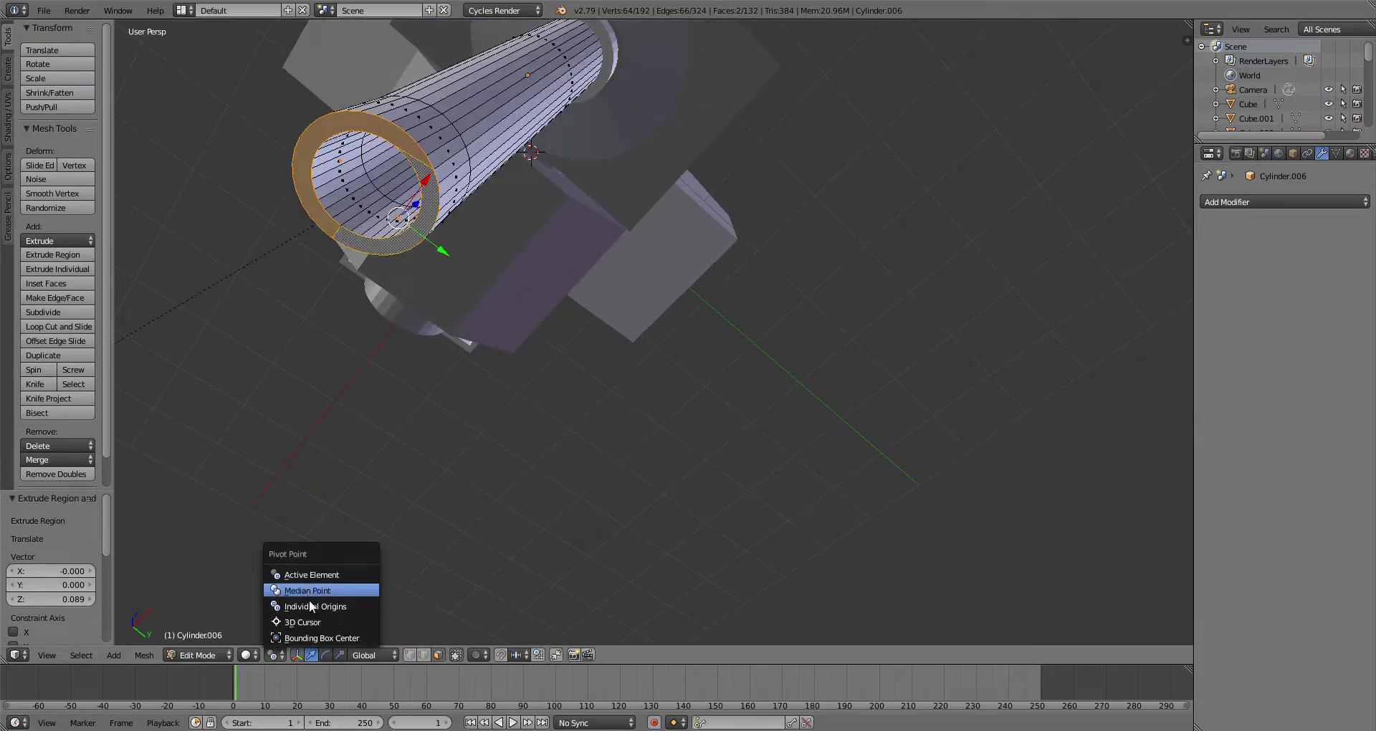
{"action": "left_click", "coordinate": [309, 592]}
Step: Flare the barrel's extruded end rim outward and extend the muzzle downward
{"action": "scroll", "coordinate": [436, 363], "scroll_direction": "down", "scroll_amount": 4}
{"action": "middle_click_drag", "start_coordinate": [436, 363], "coordinate": [563, 506]}
{"action": "key", "text": "s"}
{"action": "left_click", "coordinate": [598, 401]}
{"action": "key", "text": "s"}
{"action": "left_click", "coordinate": [553, 507]}
Step: Extrude the muzzle rim by 0.030, scale it by 0.624, adjust it along Z, and return to Object Mode
{"action": "key", "text": "e"}
{"action": "left_click", "coordinate": [552, 527]}
{"action": "key", "text": "s"}
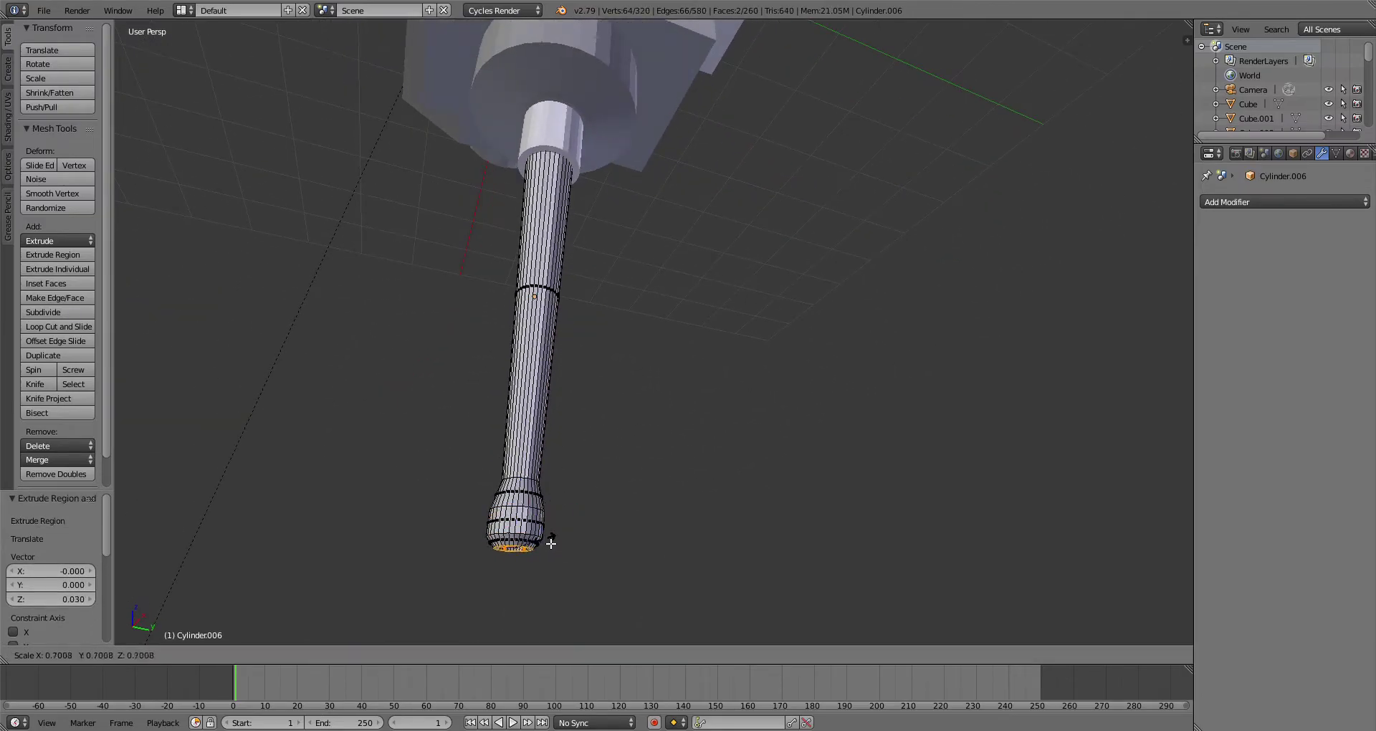
{"action": "left_click", "coordinate": [546, 542]}
{"action": "key", "text": "e"}
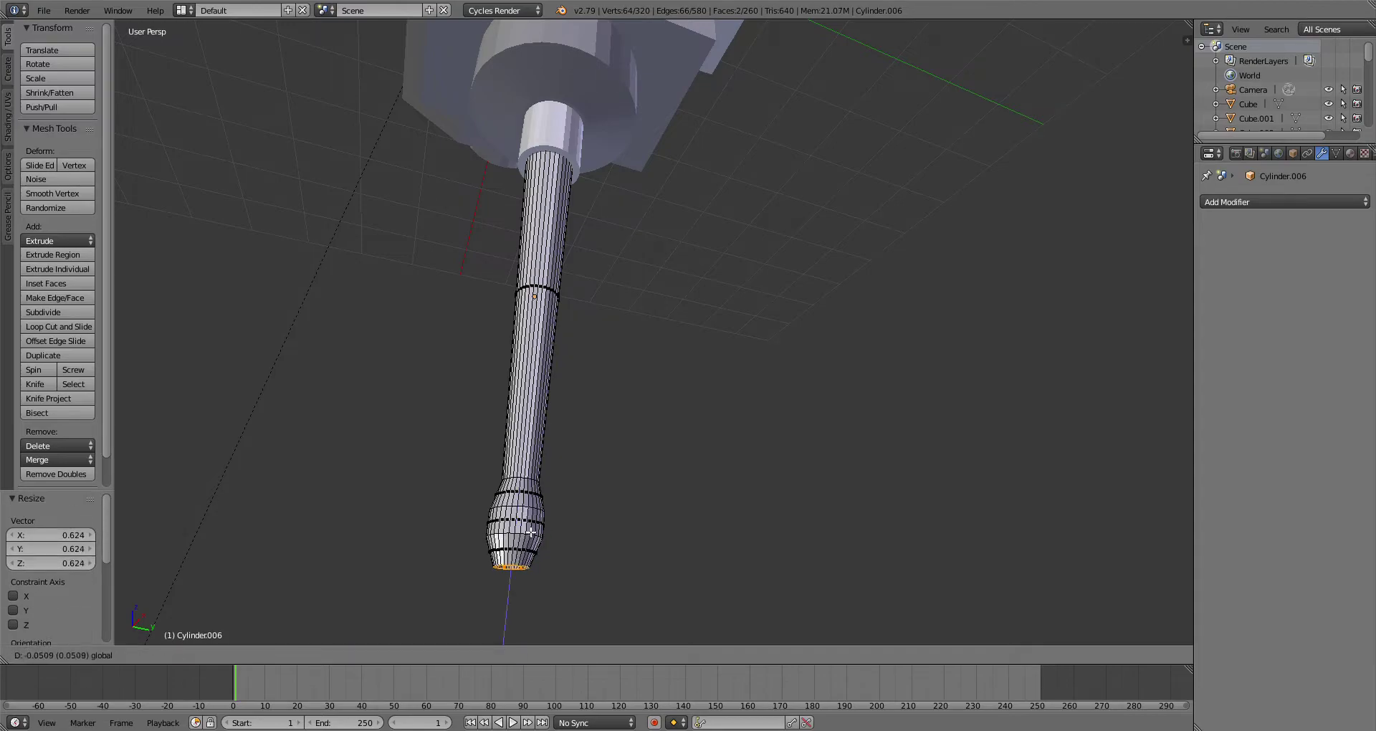
{"action": "left_click", "coordinate": [532, 529]}
{"action": "key", "text": "e"}
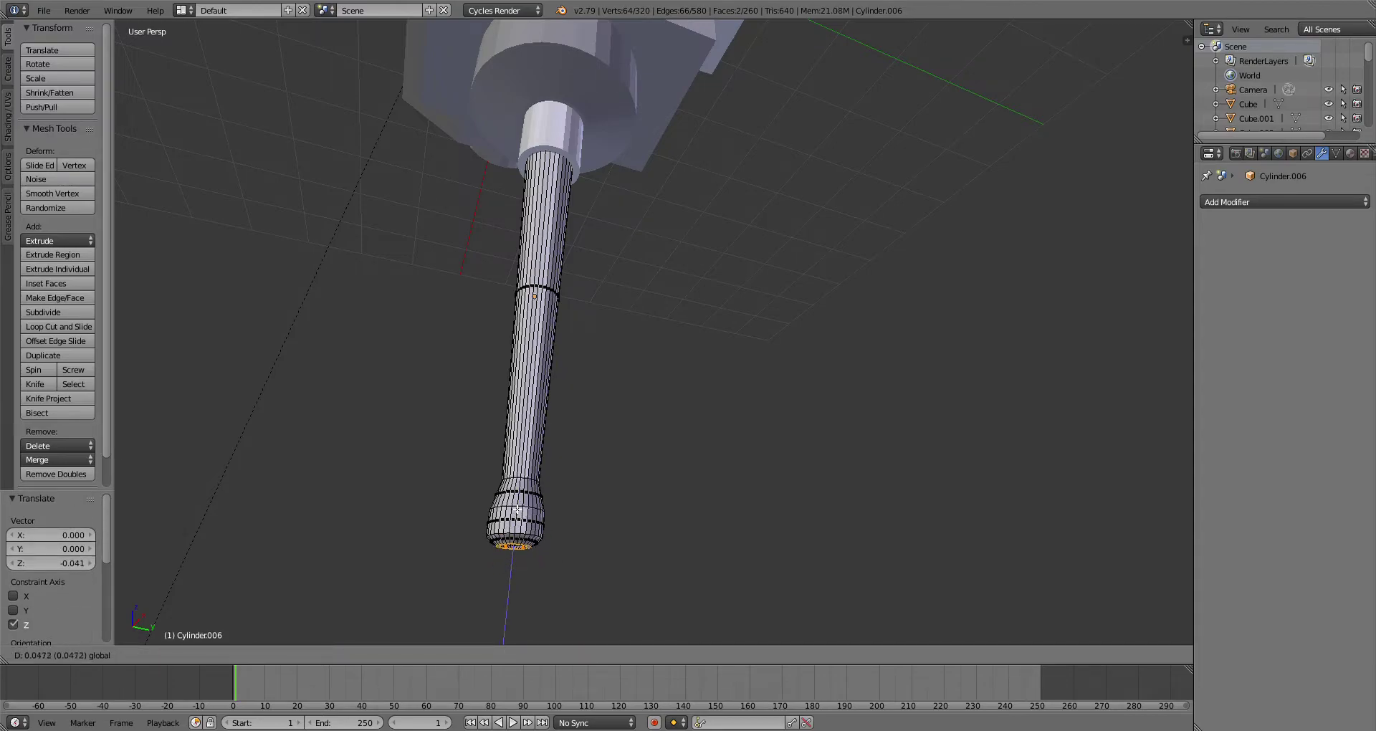
{"action": "left_click", "coordinate": [517, 509]}
{"action": "left_click", "coordinate": [213, 655]}
{"action": "left_click", "coordinate": [218, 640]}
Step: Check the barrel's alignment in the right orthographic view and undo the taper and muzzle shaping
{"action": "middle_click_drag", "start_coordinate": [534, 541], "coordinate": [674, 350]}
{"action": "scroll", "coordinate": [632, 348], "scroll_direction": "down", "scroll_amount": 4}
{"action": "scroll", "coordinate": [674, 351], "scroll_direction": "up", "scroll_amount": 6}
{"action": "scroll", "coordinate": [611, 376], "scroll_direction": "down", "scroll_amount": 2}
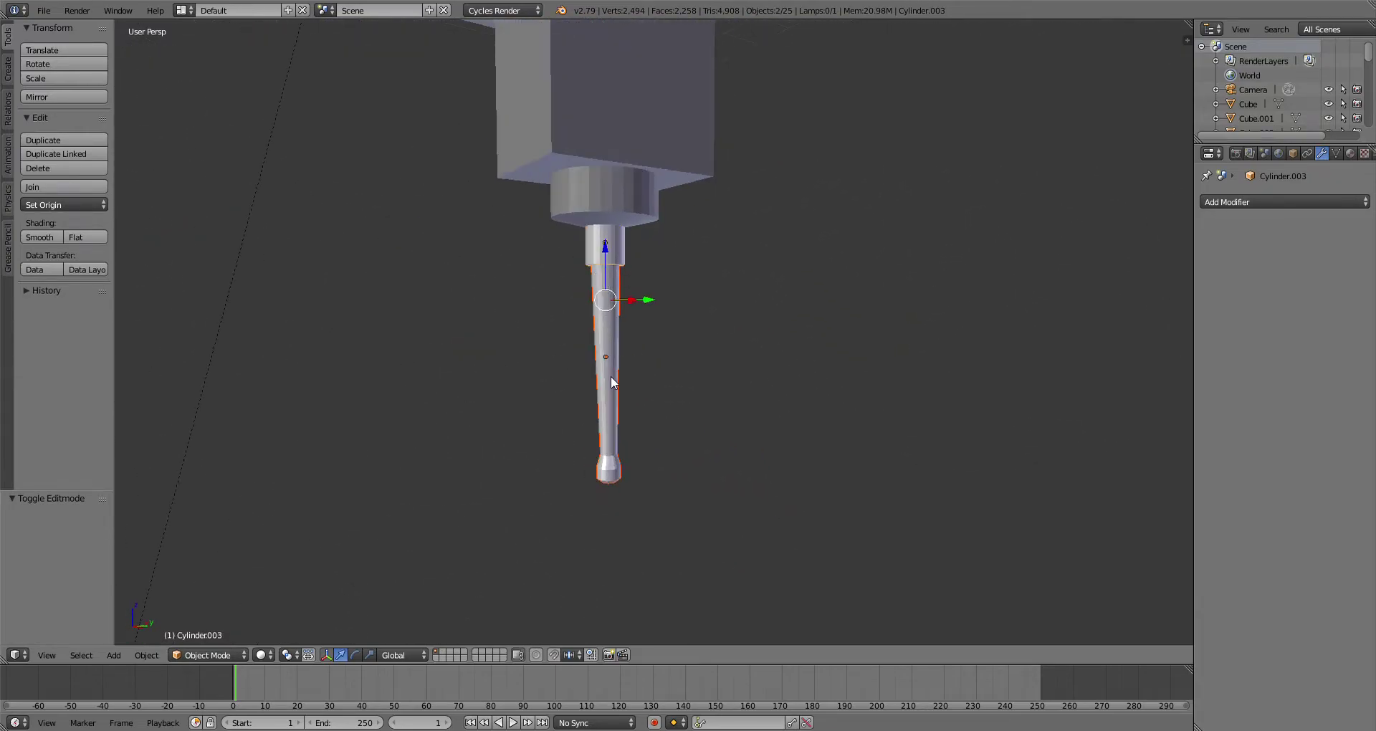
{"action": "key", "text": "KP_3"}
{"action": "scroll", "coordinate": [530, 239], "scroll_direction": "up", "scroll_amount": 5}
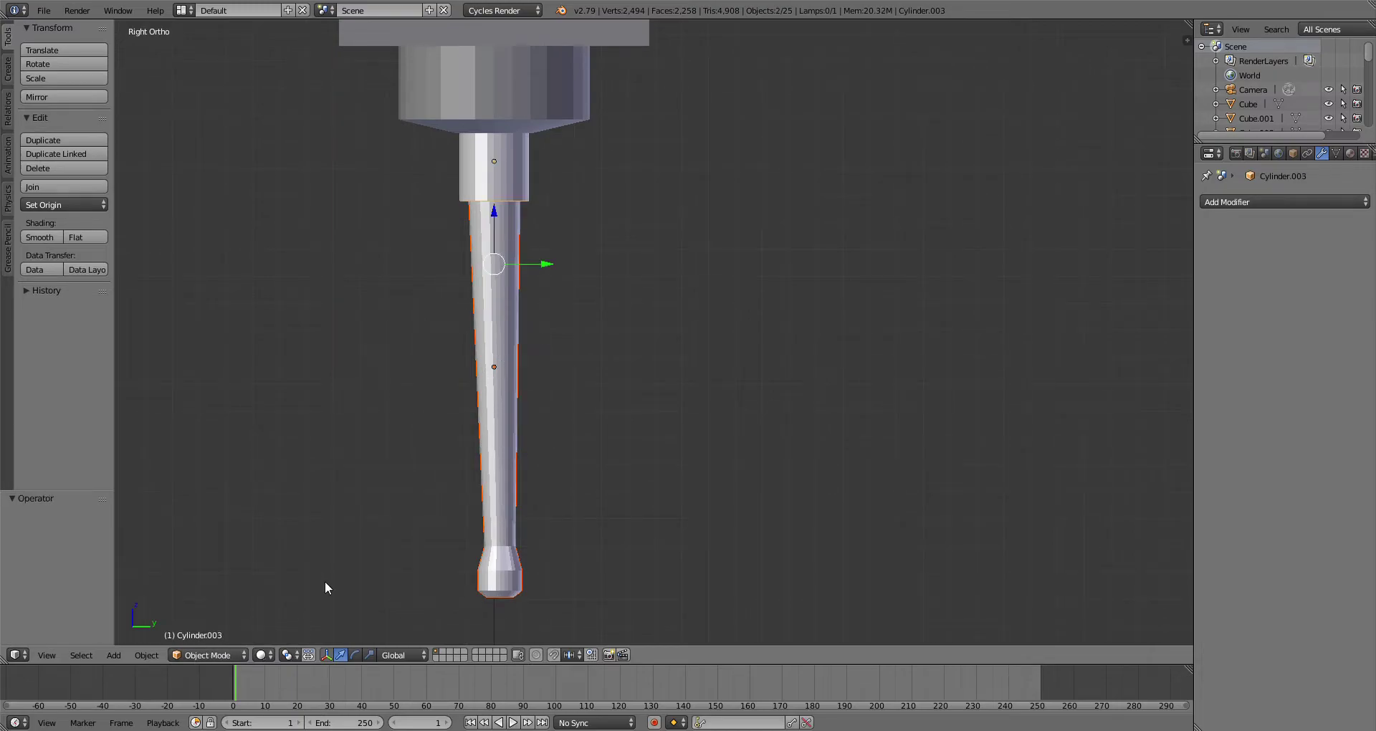
{"action": "key", "text": "ctrl+z"}
Step: Select the lower barrel section's end rim faces in Edit Mode and scale them by 0.618 to taper the barrel
{"action": "left_click", "coordinate": [215, 655]}
{"action": "left_click", "coordinate": [206, 622]}
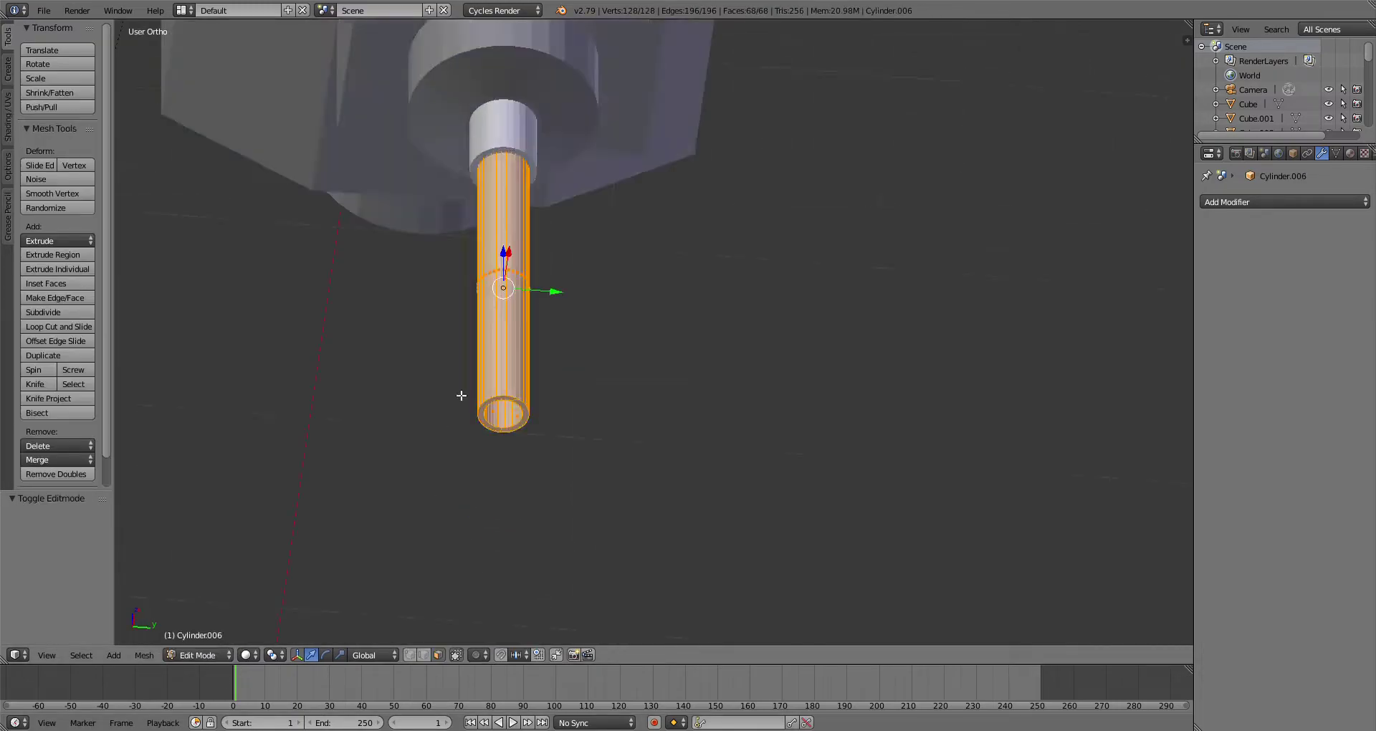
{"action": "middle_click_drag", "start_coordinate": [449, 418], "coordinate": [498, 353]}
{"action": "right_click", "coordinate": [493, 351], "text": "alt"}
{"action": "scroll", "coordinate": [456, 336], "scroll_direction": "down", "scroll_amount": 2}
{"action": "middle_click_drag", "start_coordinate": [674, 351], "coordinate": [635, 463]}
{"action": "key", "text": "s"}
{"action": "left_click", "coordinate": [580, 478]}
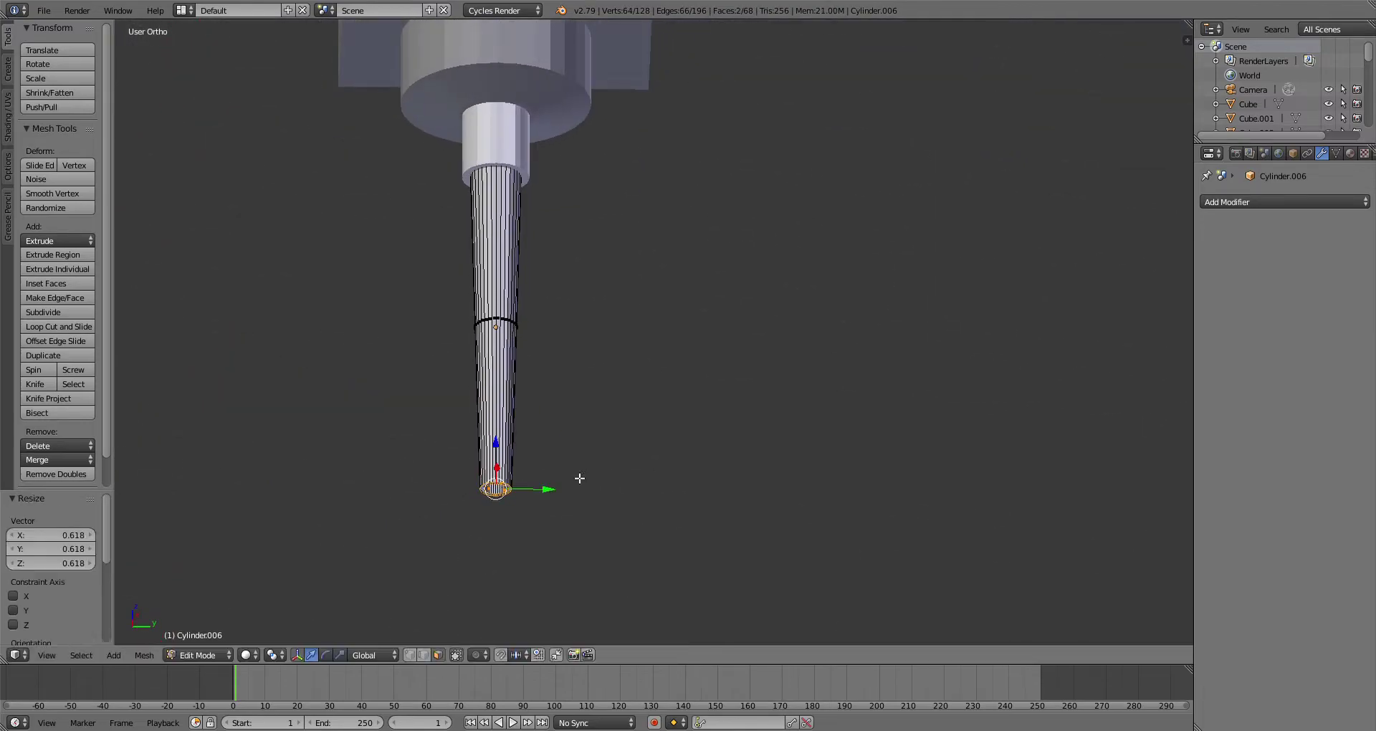
Step: Extrude the barrel's end rim downward in the right view and scale it by 1.489 to flare the muzzle
{"action": "key", "text": "KP_3"}
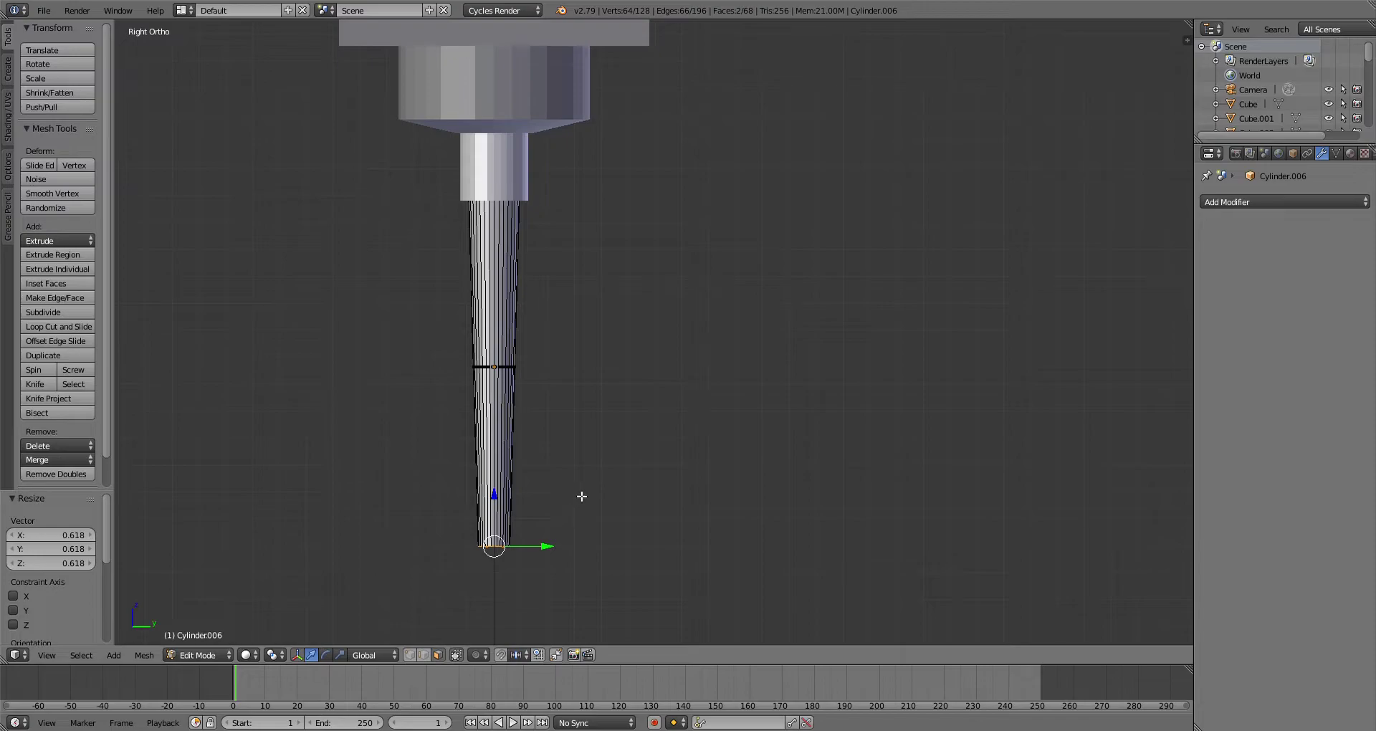
{"action": "middle_click_drag", "start_coordinate": [577, 507], "coordinate": [626, 408], "text": "shift"}
{"action": "key", "text": "e"}
{"action": "left_click", "coordinate": [631, 429]}
{"action": "key", "text": "s"}
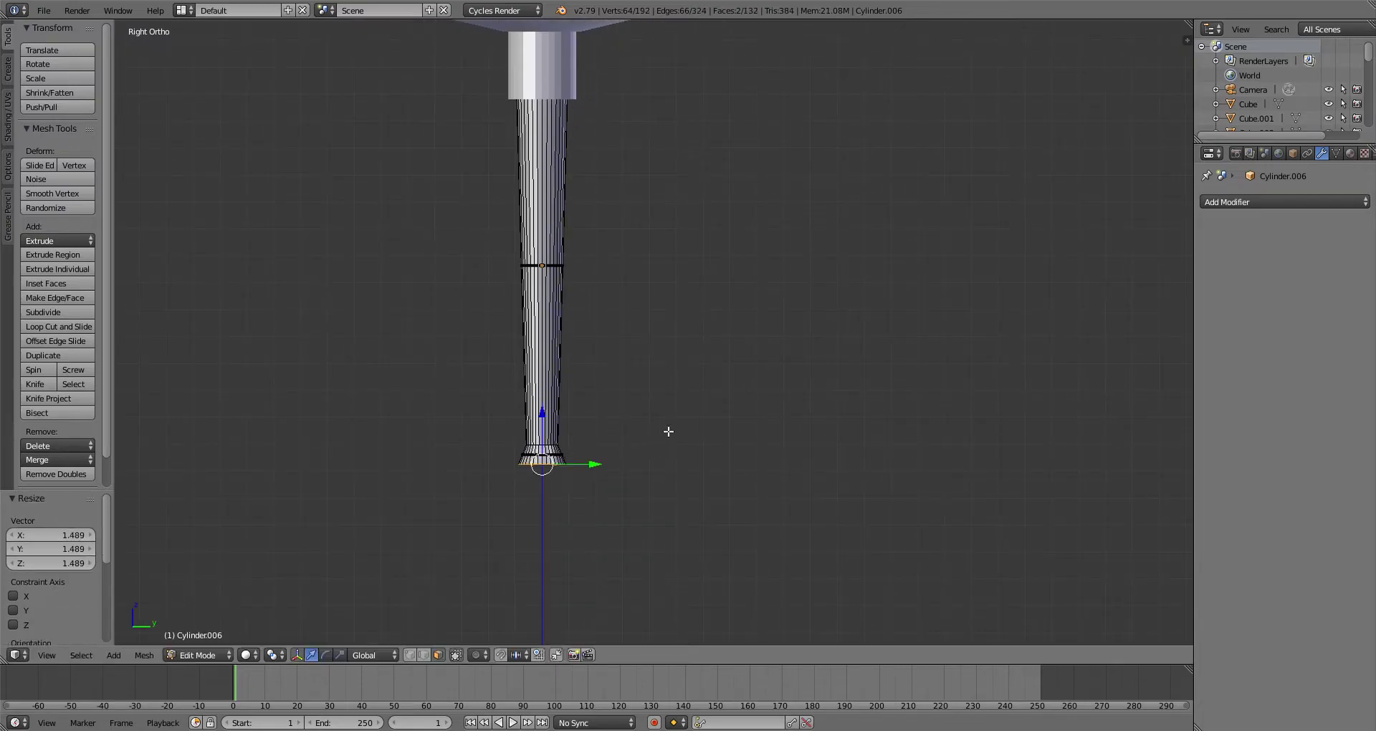
{"action": "left_click", "coordinate": [668, 432]}
Step: Extrude the muzzle downward twice, scale its last rim by 0.731, and return to Object Mode
{"action": "key", "text": "e"}
{"action": "left_click", "coordinate": [670, 462]}
{"action": "key", "text": "e"}
{"action": "left_click", "coordinate": [672, 474]}
{"action": "key", "text": "s"}
{"action": "left_click", "coordinate": [633, 475]}
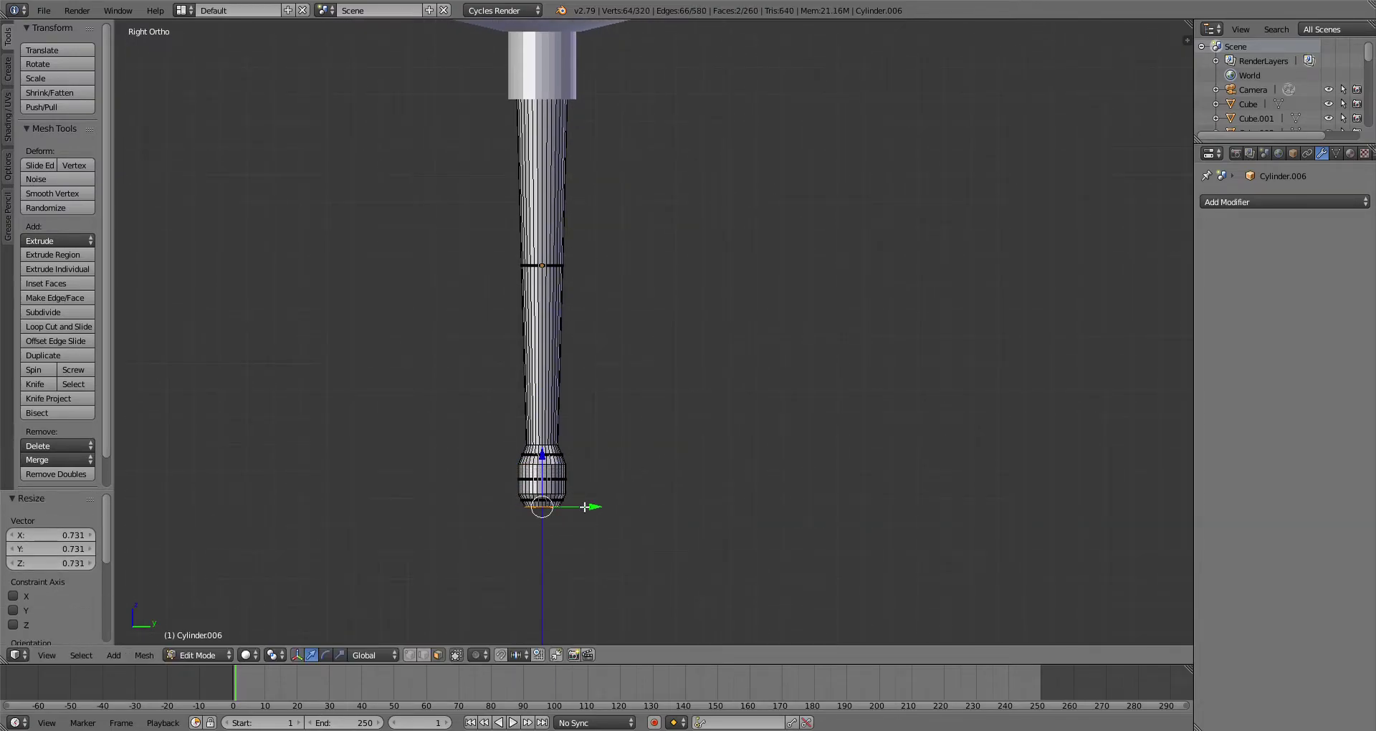
{"action": "left_click", "coordinate": [204, 654]}
{"action": "left_click", "coordinate": [200, 638]}
Step: Move both barrel sections along negative Y off the collar's centre and shift them 0.013 along Z
{"action": "scroll", "coordinate": [521, 456], "scroll_direction": "down", "scroll_amount": 1}
{"action": "middle_click_drag", "start_coordinate": [521, 456], "coordinate": [659, 423]}
{"action": "scroll", "coordinate": [629, 282], "scroll_direction": "down", "scroll_amount": 2}
{"action": "middle_click_drag", "start_coordinate": [664, 157], "coordinate": [659, 222]}
{"action": "key", "text": "KP_5"}
{"action": "scroll", "coordinate": [667, 152], "scroll_direction": "up", "scroll_amount": 1}
{"action": "key", "text": "KP_3"}
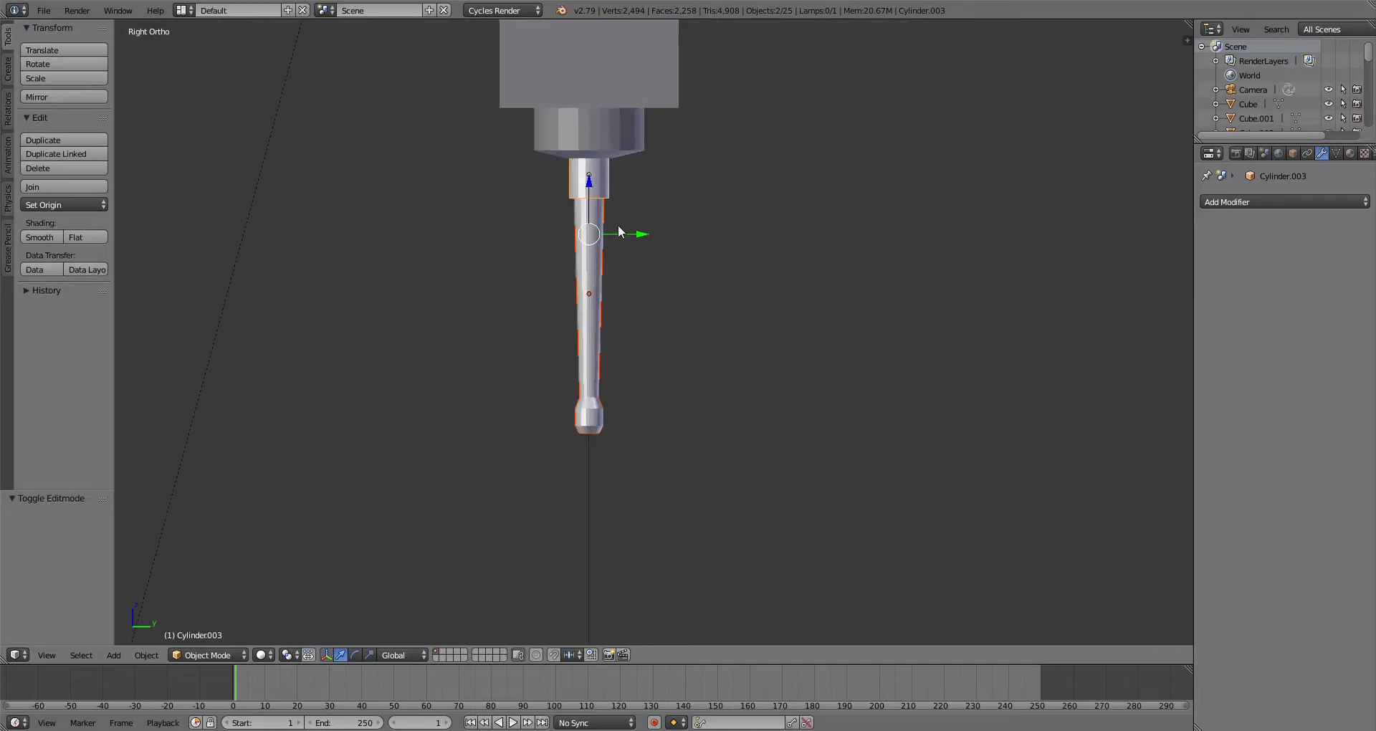
{"action": "left_click_drag", "start_coordinate": [629, 234], "coordinate": [604, 233]}
{"action": "middle_click_drag", "start_coordinate": [562, 181], "coordinate": [428, 353]}
{"action": "key", "text": "KP_3"}
{"action": "left_click_drag", "start_coordinate": [581, 150], "coordinate": [561, 146]}
{"action": "scroll", "coordinate": [621, 142], "scroll_direction": "up", "scroll_amount": 1}
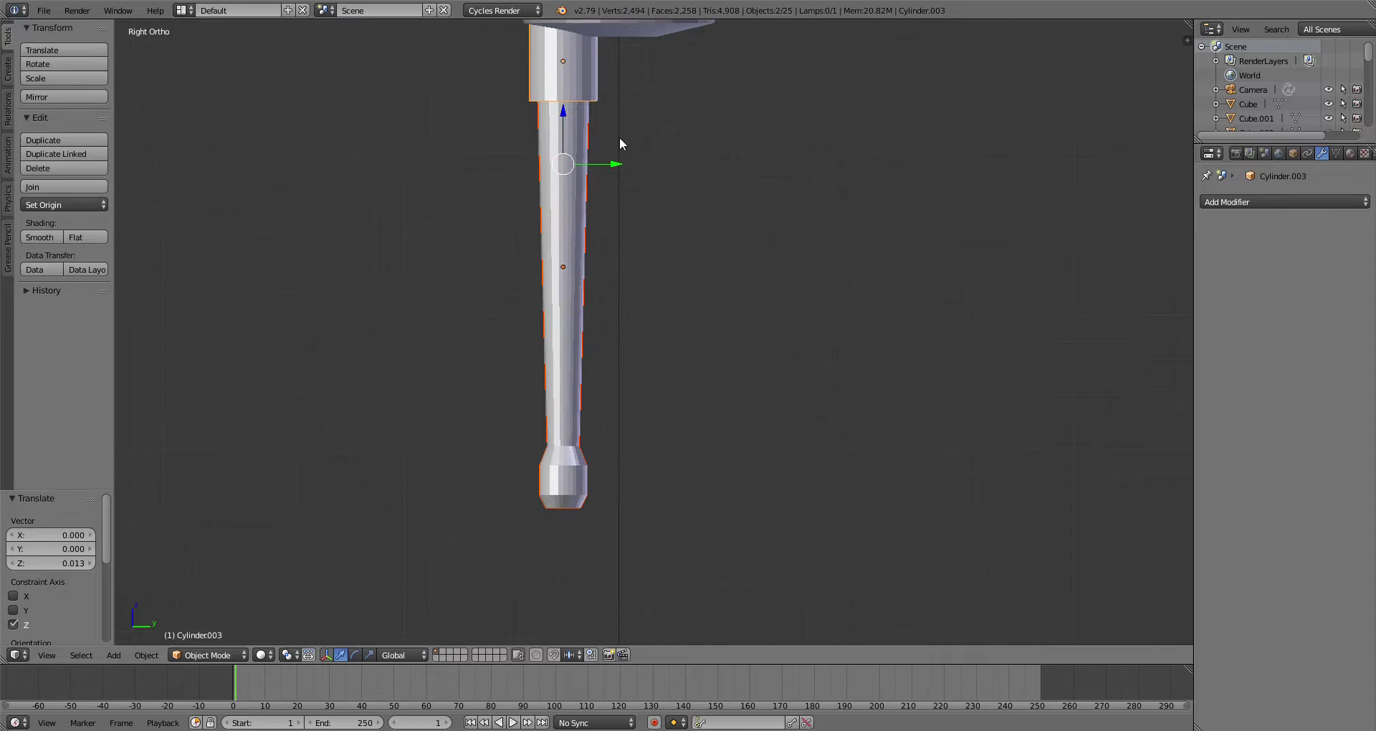
Step: Fine-tune the barrel's offset along Y with moves of -0.008 and 0.007
{"action": "scroll", "coordinate": [620, 174], "scroll_direction": "down", "scroll_amount": 2}
{"action": "left_click_drag", "start_coordinate": [643, 218], "coordinate": [639, 214]}
{"action": "scroll", "coordinate": [634, 180], "scroll_direction": "up", "scroll_amount": 3}
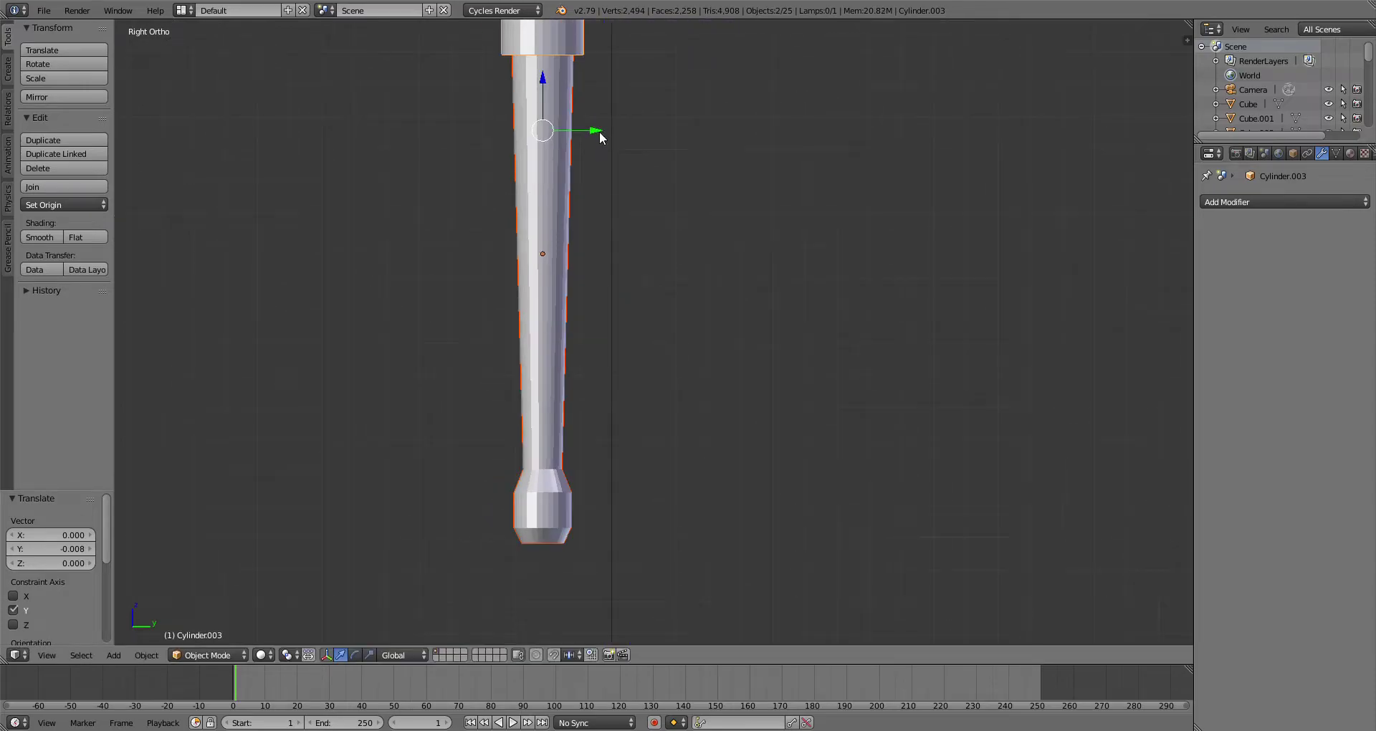
{"action": "left_click_drag", "start_coordinate": [595, 132], "coordinate": [587, 154]}
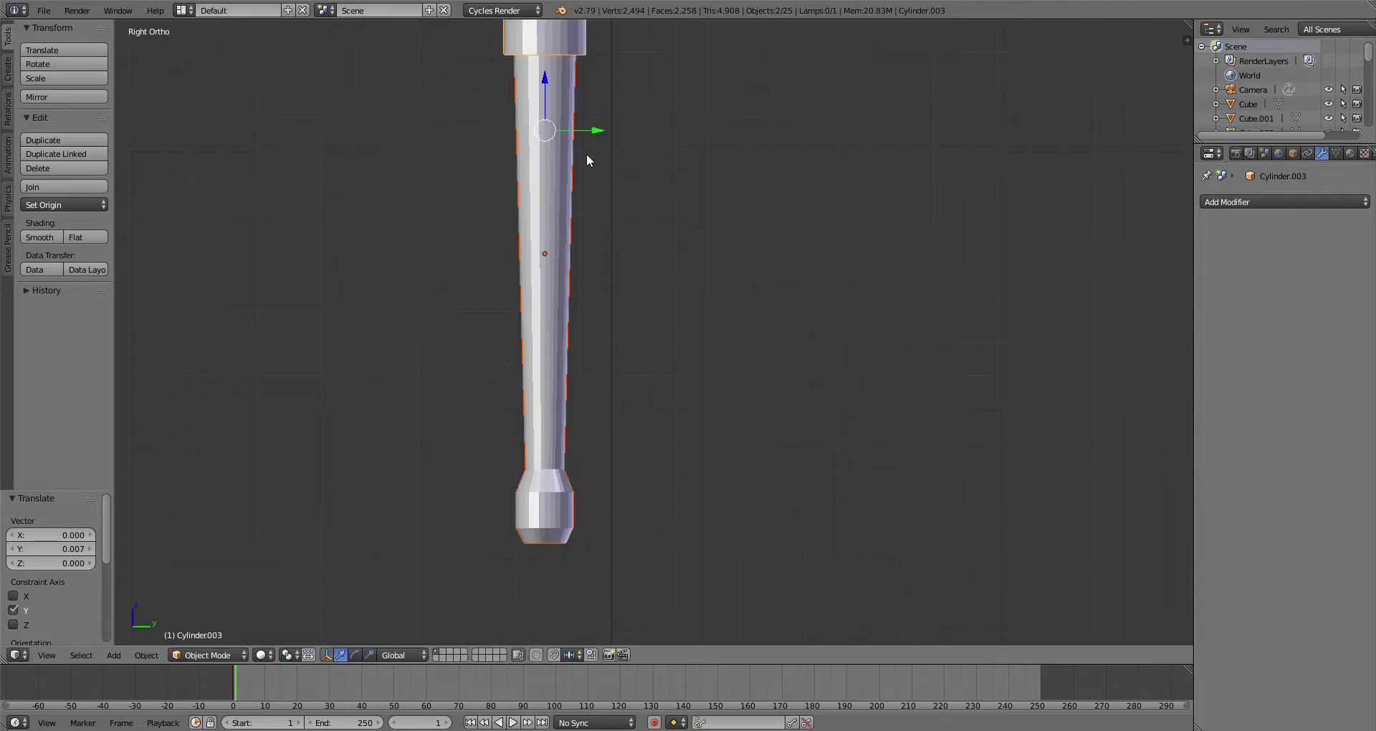
Step: Create a linked duplicate of the barrel and move it along Y to the collar's opposite side
{"action": "left_click", "coordinate": [87, 153]}
{"action": "key", "text": "Escape"}
{"action": "left_click_drag", "start_coordinate": [593, 130], "coordinate": [728, 129]}
Step: Create linked duplicates of both barrels and rotate the copies 90° about Z to form a four-barrel cluster
{"action": "scroll", "coordinate": [706, 168], "scroll_direction": "down", "scroll_amount": 3}
{"action": "right_click", "coordinate": [589, 160], "text": "shift"}
{"action": "right_click", "coordinate": [605, 266], "text": "shift"}
{"action": "middle_click_drag", "start_coordinate": [610, 316], "coordinate": [733, 174]}
{"action": "left_click", "coordinate": [69, 154]}
{"action": "key", "text": "Escape"}
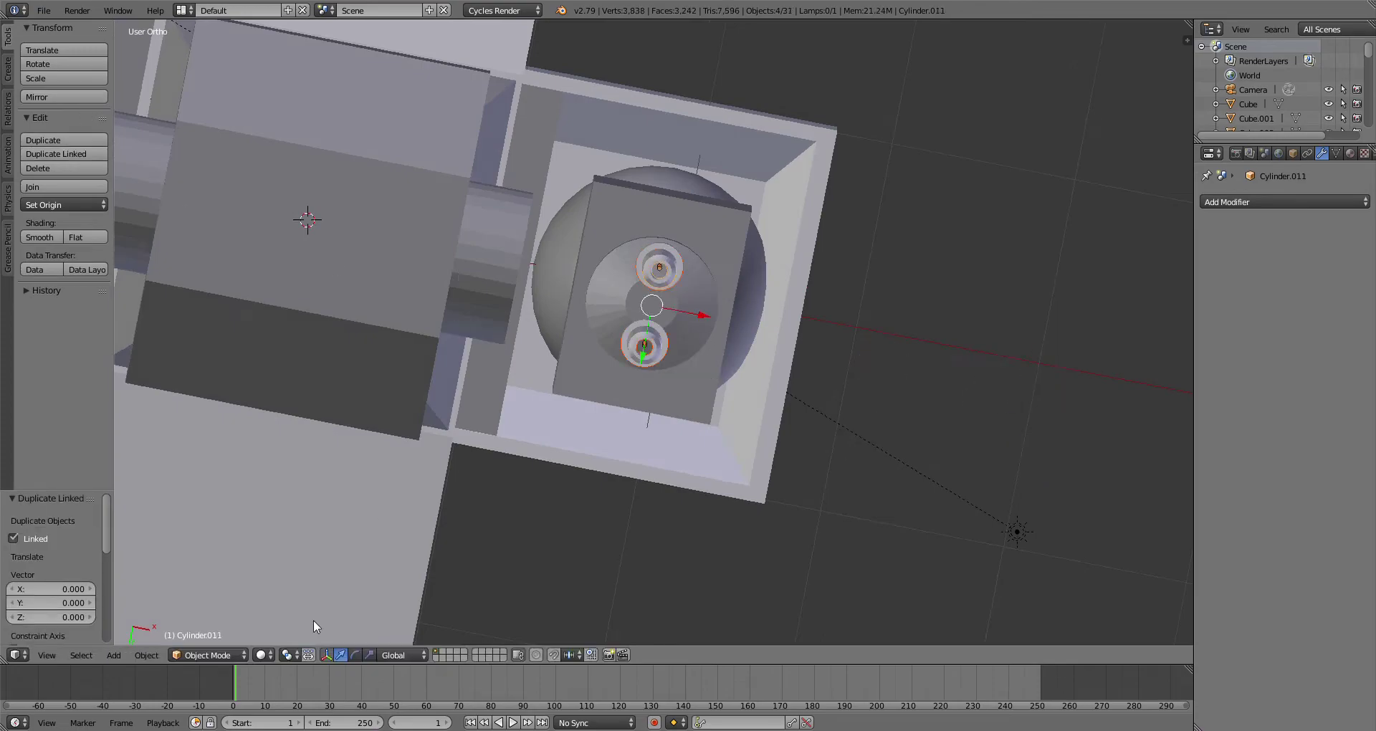
{"action": "left_click", "coordinate": [355, 656]}
{"action": "left_click_drag", "start_coordinate": [626, 255], "coordinate": [679, 287]}
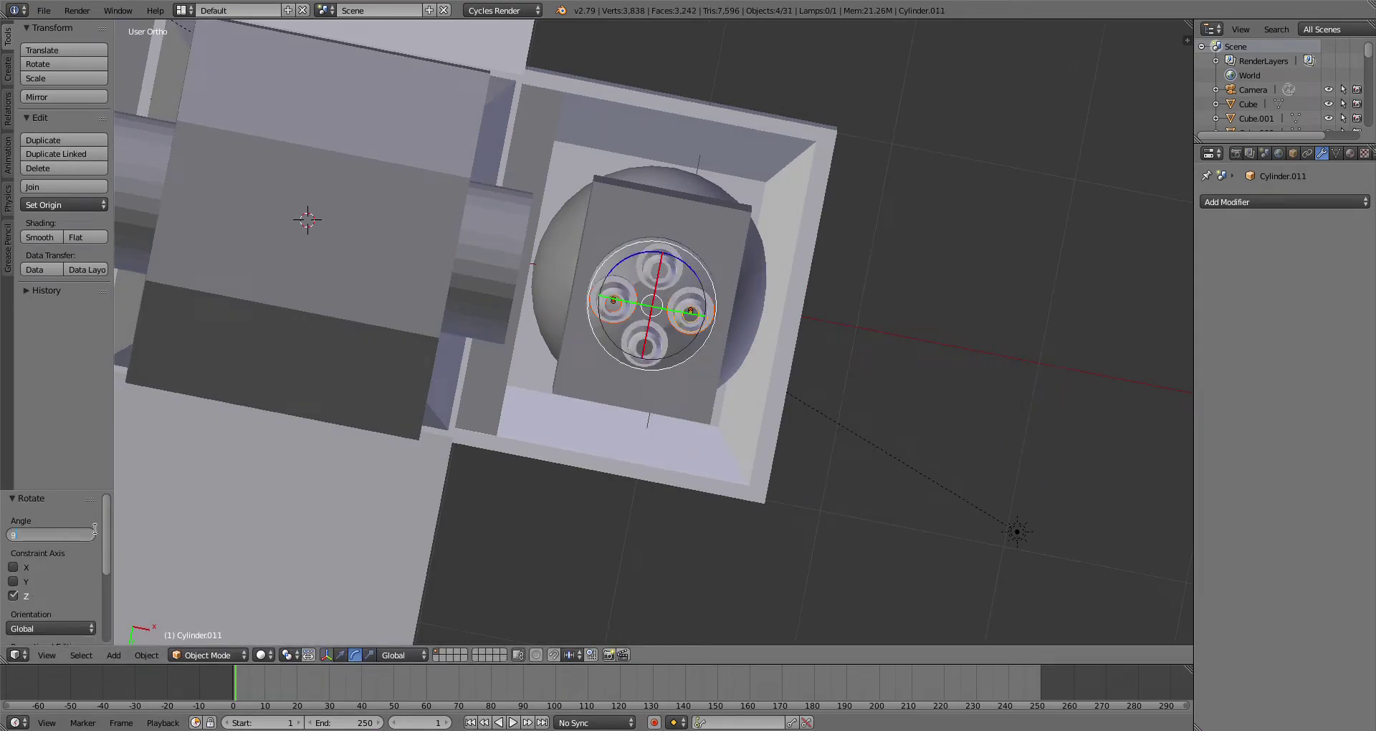
Step: Add the forearm and its elbow sphere to the selection and set the pivot point to Active Element
{"action": "middle_click_drag", "start_coordinate": [514, 441], "coordinate": [644, 224]}
{"action": "right_click", "coordinate": [620, 157], "text": "shift"}
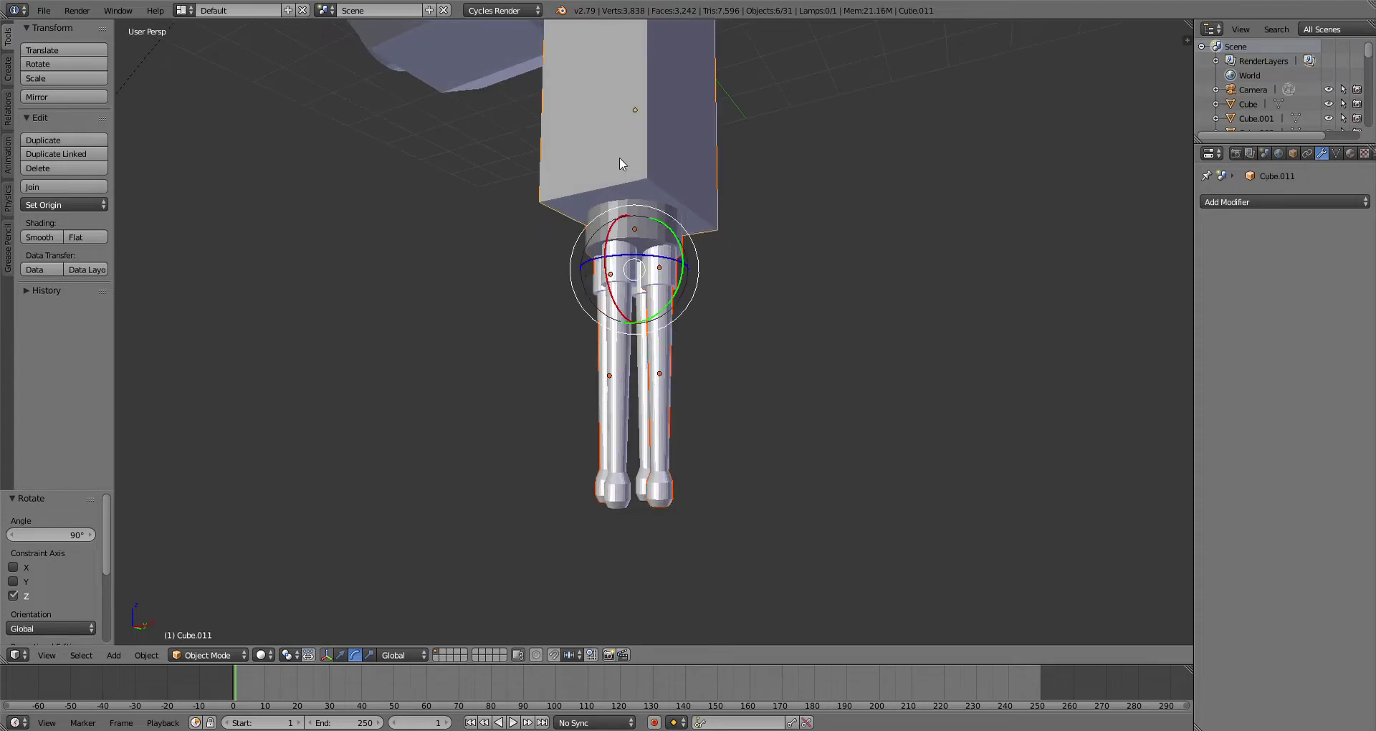
{"action": "middle_click_drag", "start_coordinate": [619, 157], "coordinate": [647, 274]}
{"action": "right_click", "coordinate": [628, 37], "text": "shift"}
{"action": "left_click", "coordinate": [291, 654]}
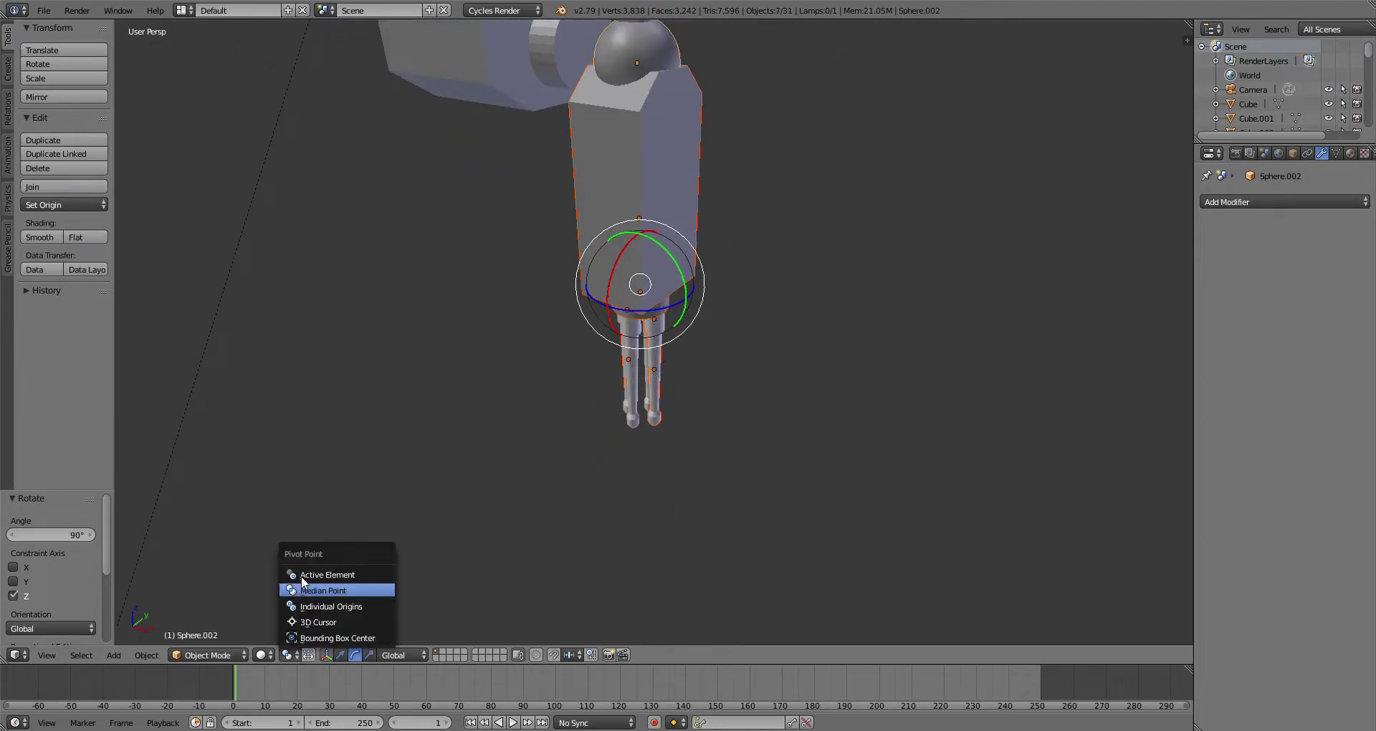
{"action": "left_click", "coordinate": [316, 563]}
Step: Complete the selection with the collar and all remaining barrels, keeping the elbow sphere as the active object
{"action": "key", "text": "r"}
{"action": "right_click", "coordinate": [669, 166]}
{"action": "right_click", "coordinate": [661, 471], "text": "shift"}
{"action": "right_click", "coordinate": [637, 211], "text": "shift"}
{"action": "key", "text": "r"}
{"action": "right_click", "coordinate": [646, 190]}
{"action": "left_click_drag", "start_coordinate": [708, 388], "coordinate": [809, 501], "text": "ctrl"}
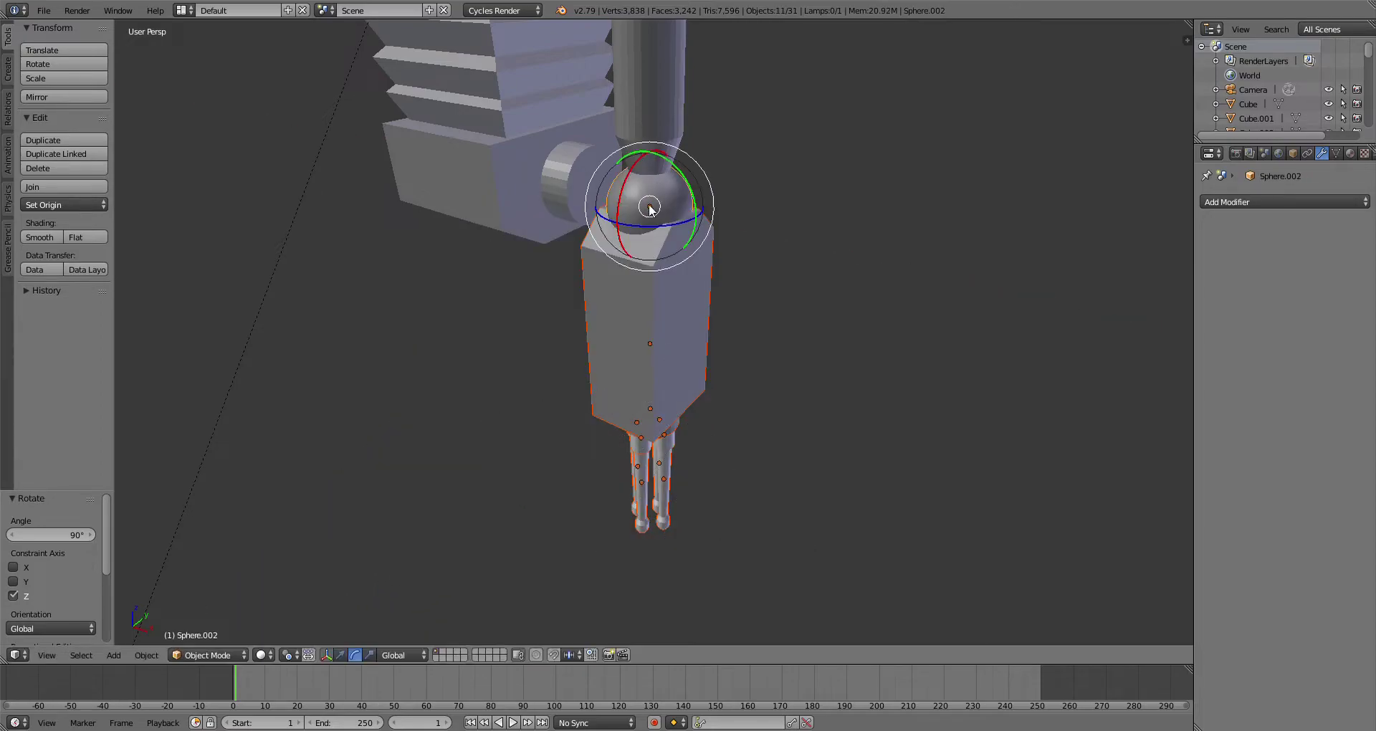
Step: Rotate the forearm and gun assembly -90.5° about X around the elbow sphere
{"action": "key", "text": "r"}
{"action": "key", "text": "x"}
{"action": "left_click", "coordinate": [699, 152]}
Step: Switch the viewport shading to Material and undo the forearm and gun assembly's rotation about the elbow
{"action": "middle_click_drag", "start_coordinate": [699, 153], "coordinate": [697, 453]}
{"action": "left_click", "coordinate": [264, 655]}
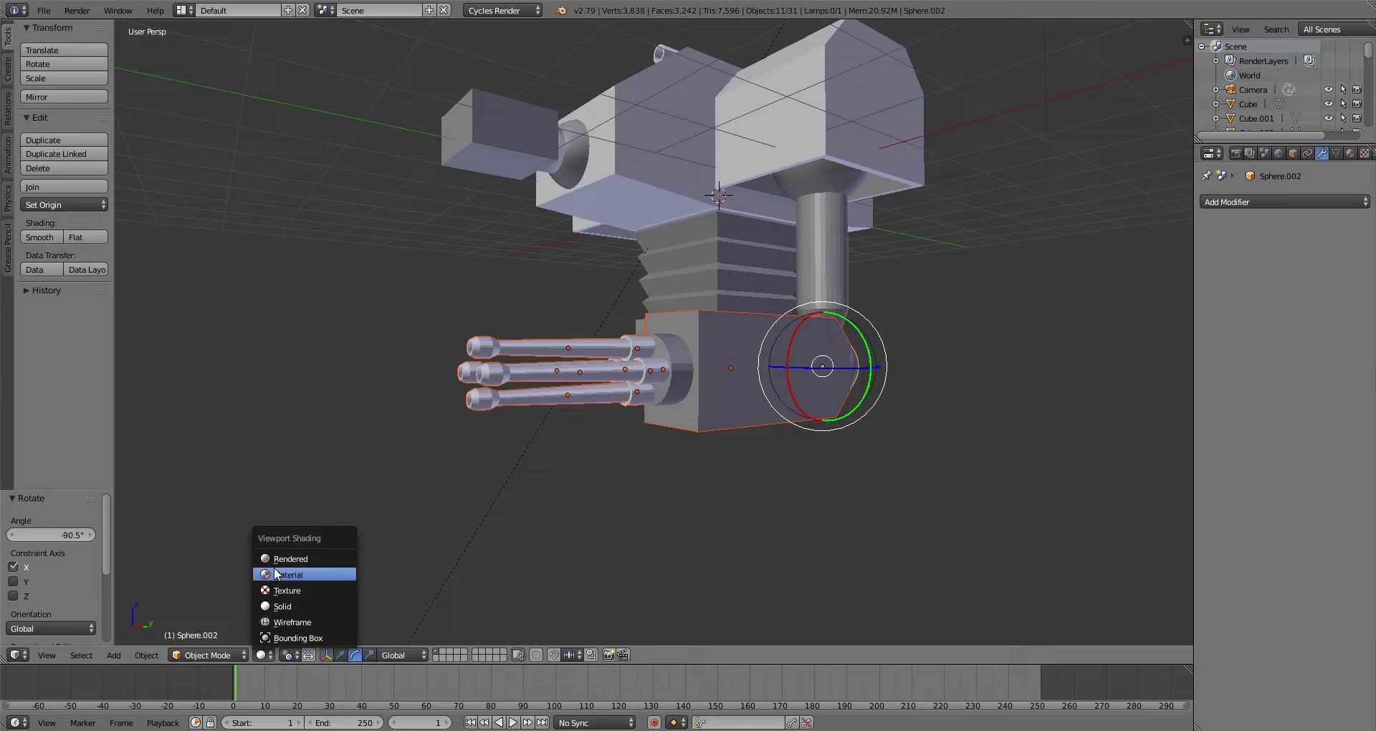
{"action": "left_click", "coordinate": [283, 574]}
{"action": "middle_click_drag", "start_coordinate": [643, 491], "coordinate": [623, 519]}
{"action": "key", "text": "ctrl+z"}
Step: Open one gun barrel in Edit Mode and try to scale the ring faces at the muzzle ends
{"action": "middle_click_drag", "start_coordinate": [714, 506], "coordinate": [575, 220], "text": "shift"}
{"action": "right_click", "coordinate": [686, 399]}
{"action": "middle_click_drag", "start_coordinate": [735, 448], "coordinate": [671, 352], "text": "shift"}
{"action": "scroll", "coordinate": [672, 355], "scroll_direction": "up", "scroll_amount": 8}
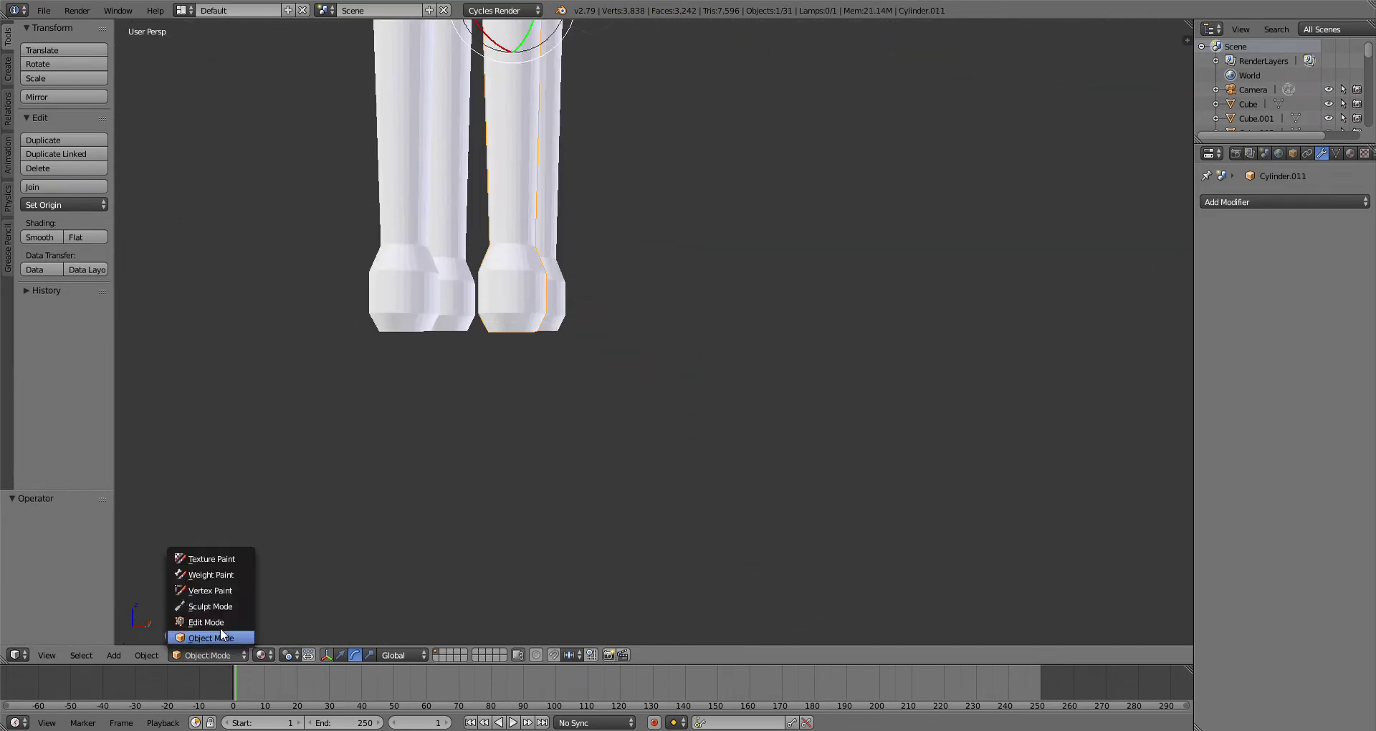
{"action": "left_click", "coordinate": [219, 623]}
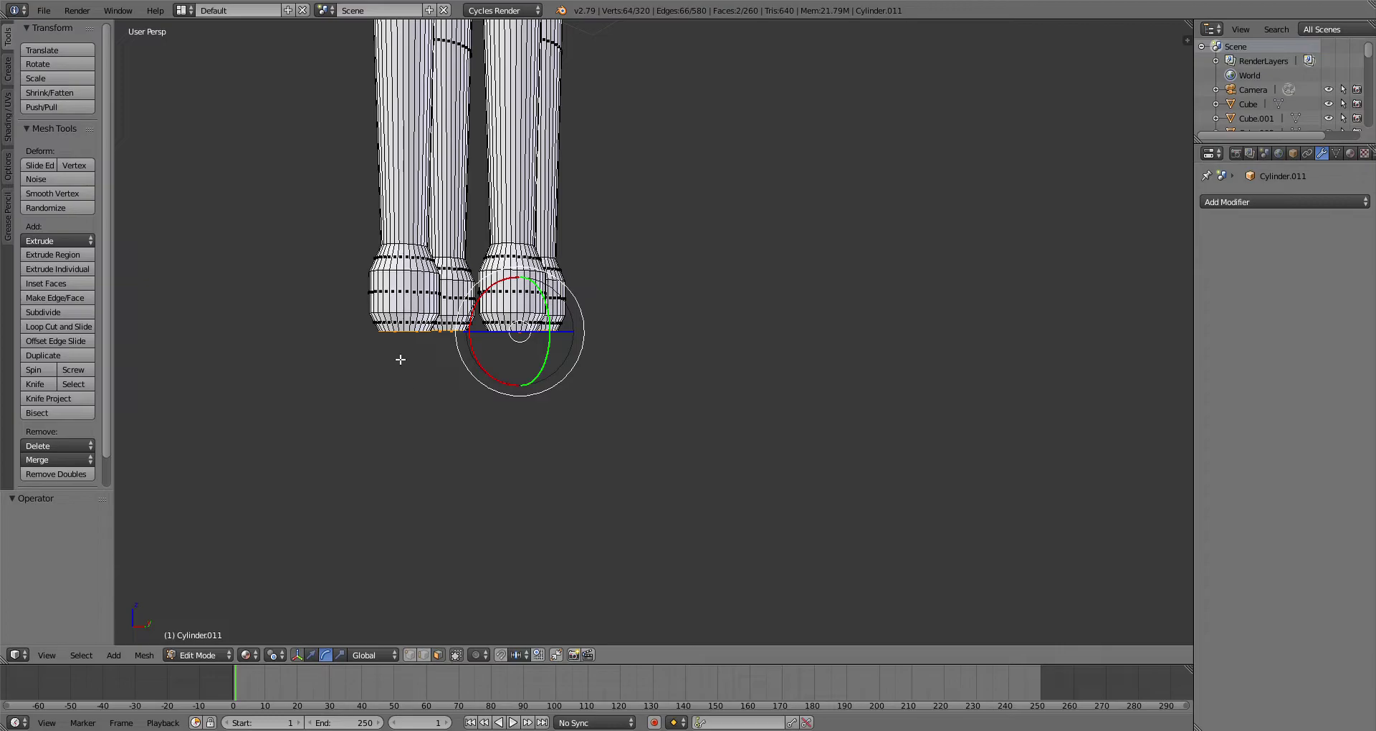
{"action": "middle_click_drag", "start_coordinate": [400, 359], "coordinate": [482, 379]}
{"action": "key", "text": "s"}
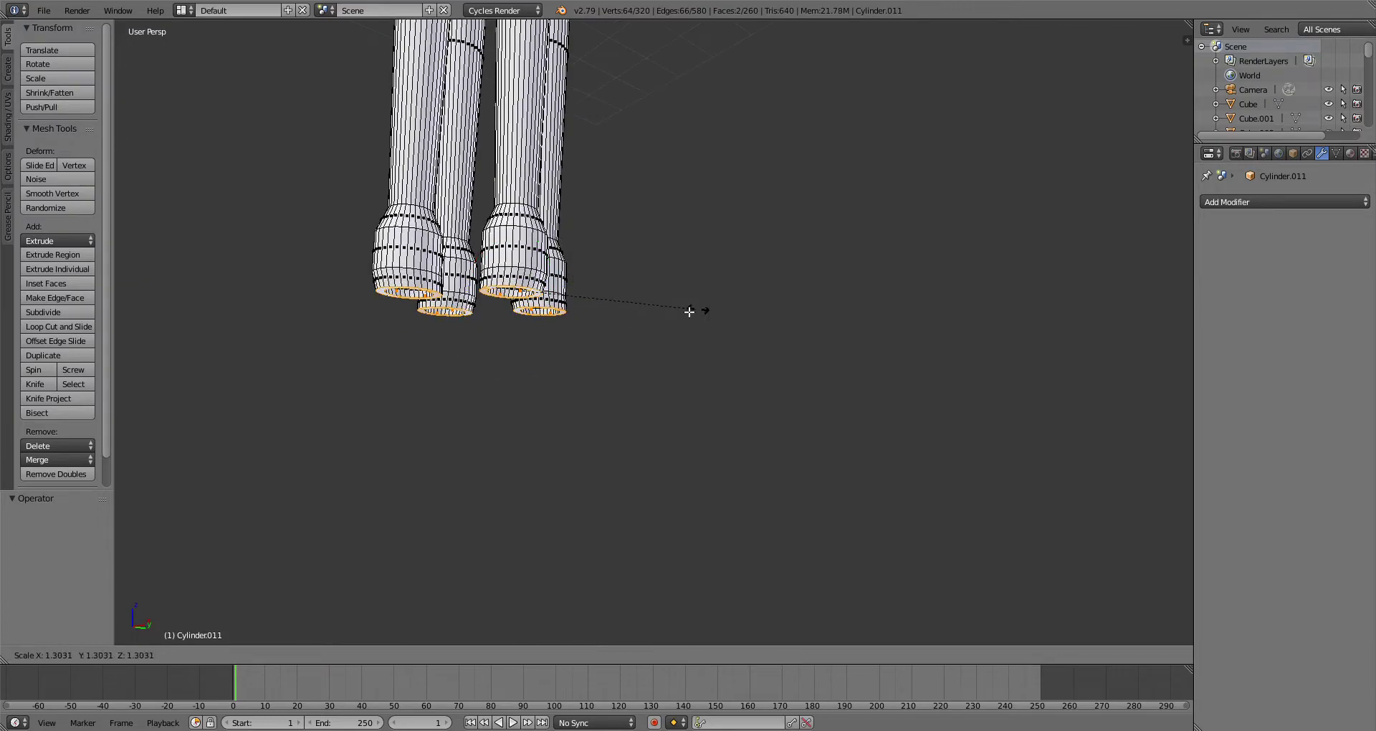
{"action": "key", "text": "Escape"}
Step: Change the pivot point, try scaling the muzzle ring faces again, and undo the scaling
{"action": "left_click", "coordinate": [275, 655]}
{"action": "left_click", "coordinate": [306, 583]}
{"action": "middle_click_drag", "start_coordinate": [518, 359], "coordinate": [534, 391]}
{"action": "scroll", "coordinate": [619, 428], "scroll_direction": "up", "scroll_amount": 5}
{"action": "middle_click_drag", "start_coordinate": [619, 428], "coordinate": [681, 358]}
{"action": "left_click", "coordinate": [276, 655]}
{"action": "left_click", "coordinate": [306, 586]}
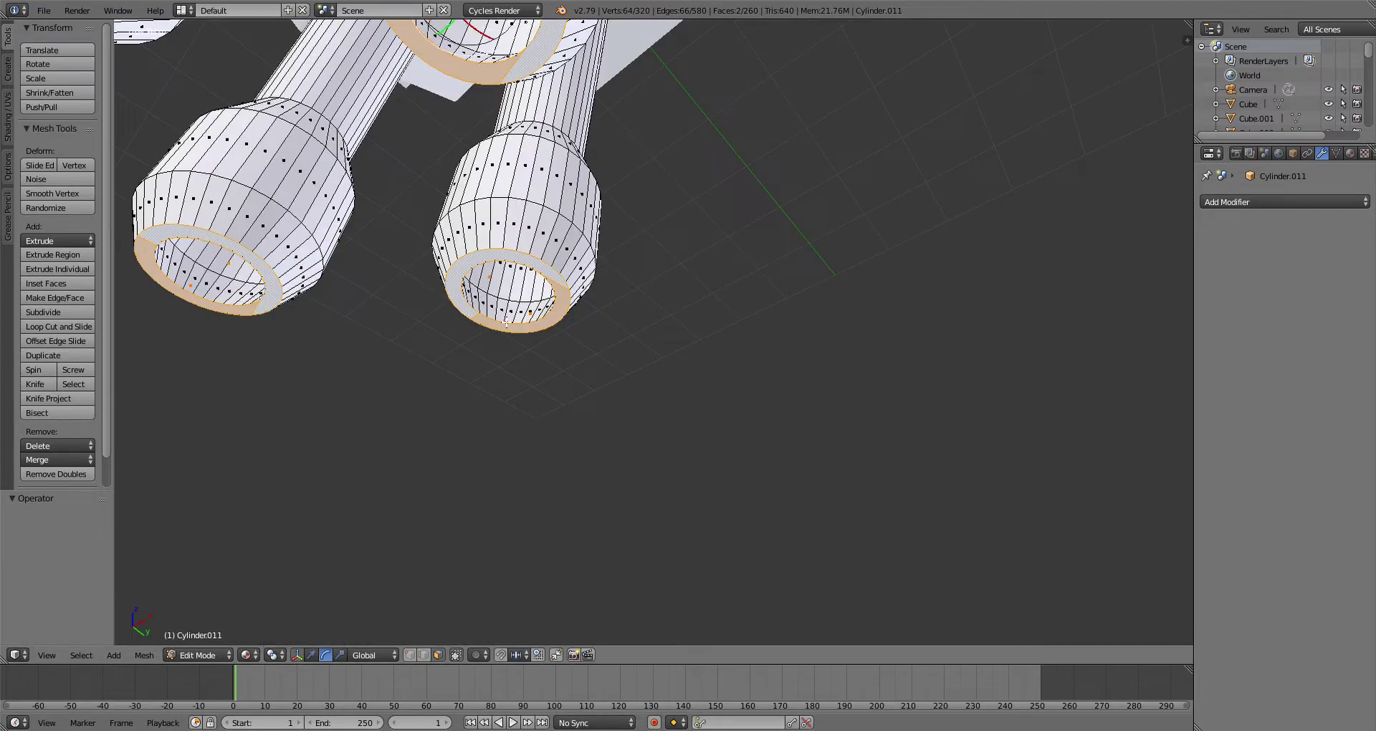
{"action": "key", "text": "s"}
{"action": "left_click", "coordinate": [744, 246]}
{"action": "middle_click_drag", "start_coordinate": [744, 245], "coordinate": [701, 316]}
{"action": "key", "text": "ctrl+z"}
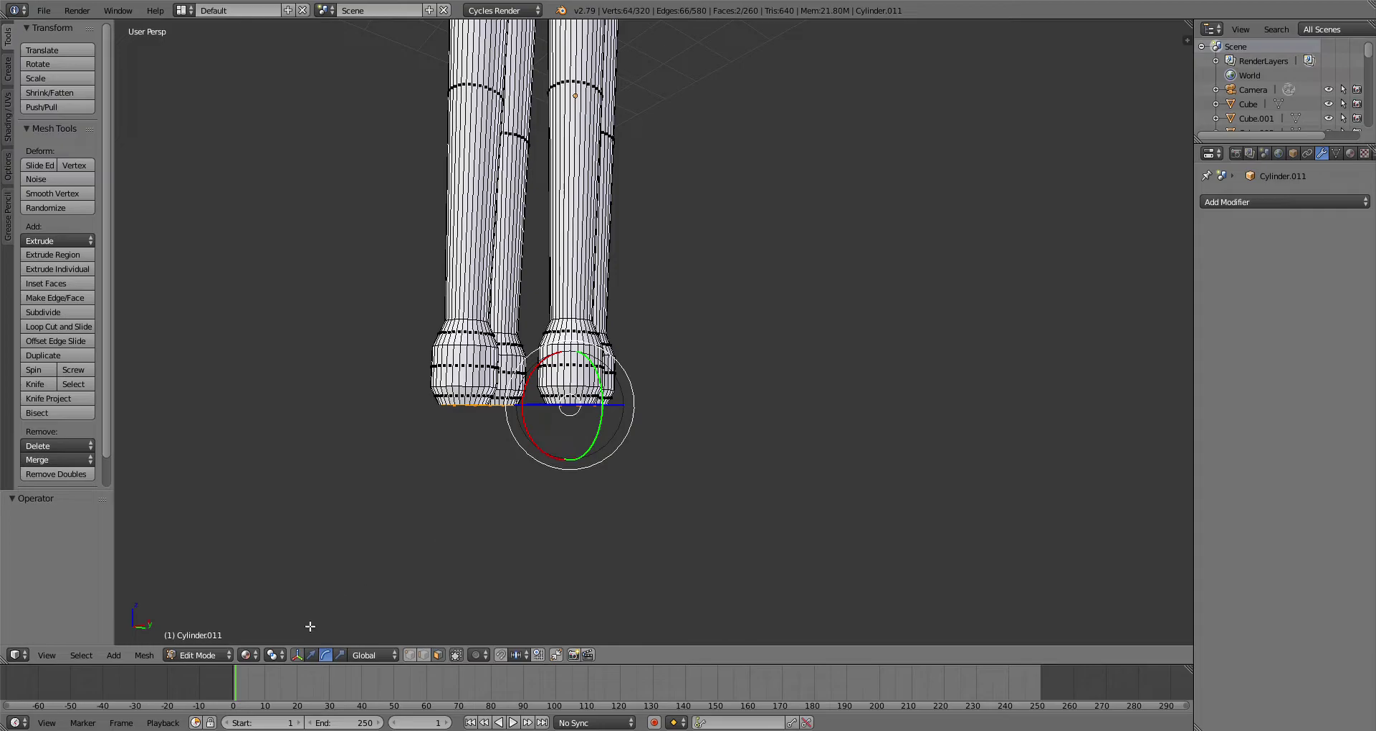
Step: Return to Object Mode and undo the creation and placement of the duplicate barrels
{"action": "left_click", "coordinate": [217, 638]}
{"action": "scroll", "coordinate": [751, 239], "scroll_direction": "down", "scroll_amount": 5}
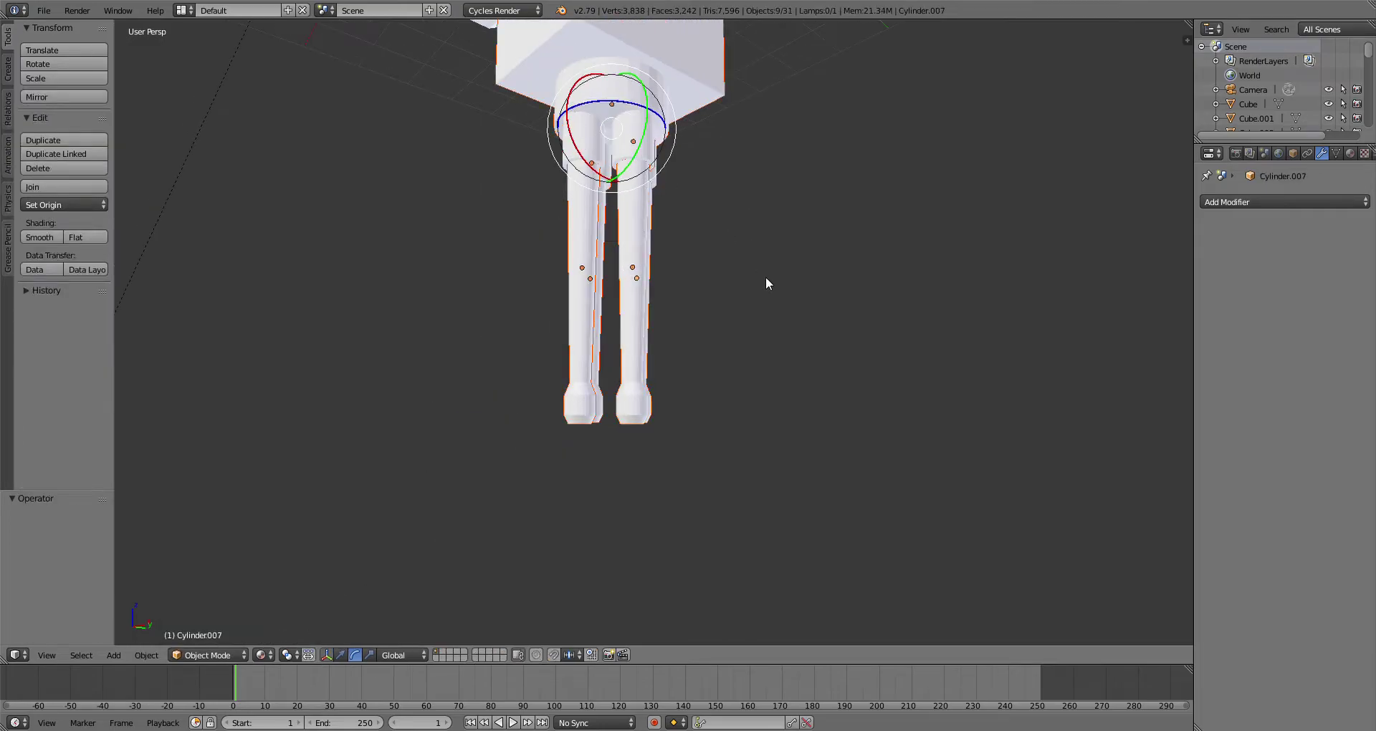
{"action": "key", "text": "ctrl+z"}
{"action": "key", "text": "ctrl+z"}
{"action": "key", "text": "ctrl+z"}
{"action": "key", "text": "ctrl+z"}
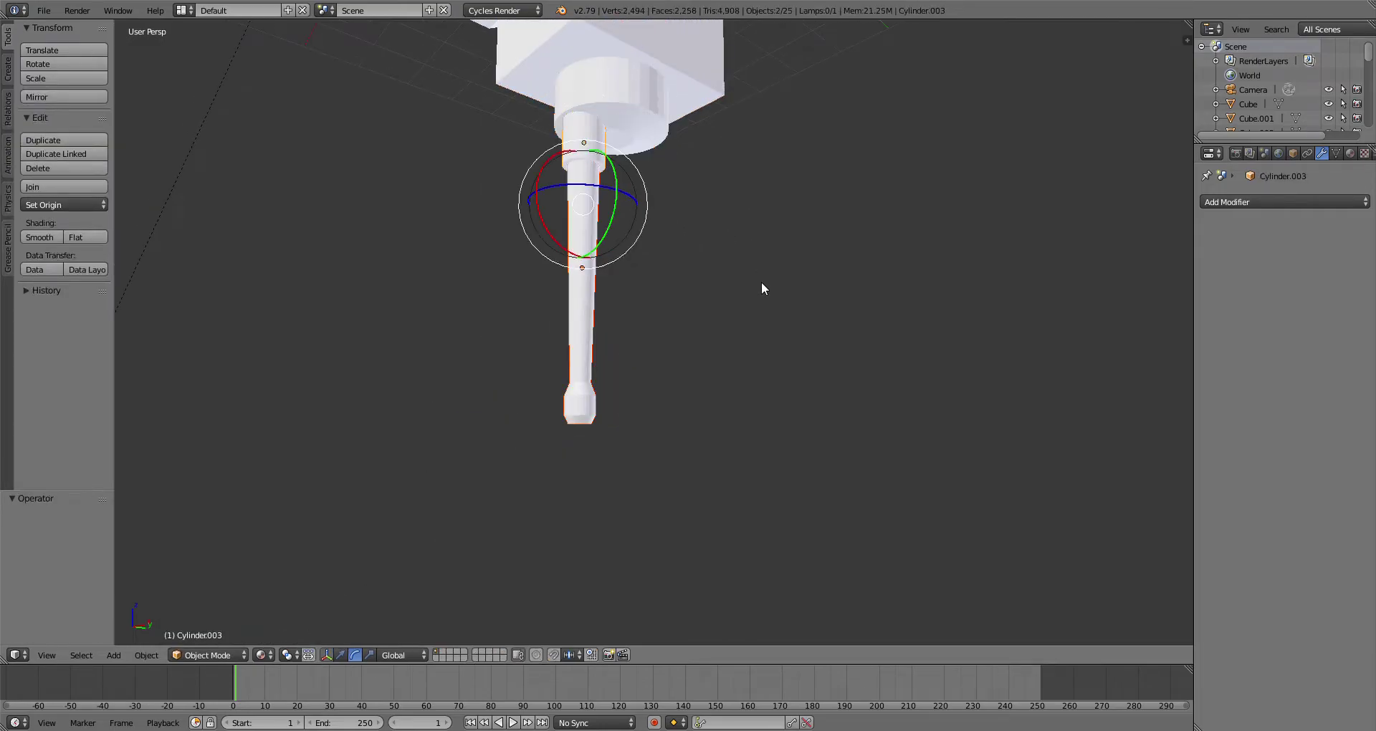
{"action": "key", "text": "ctrl+z"}
{"action": "key", "text": "ctrl+z"}
{"action": "key", "text": "ctrl+z"}
Step: Select the remaining barrel and undo its muzzle modelling back to the plain tube
{"action": "middle_click_drag", "start_coordinate": [757, 286], "coordinate": [702, 369]}
{"action": "scroll", "coordinate": [696, 373], "scroll_direction": "up", "scroll_amount": 1}
{"action": "right_click", "coordinate": [577, 421]}
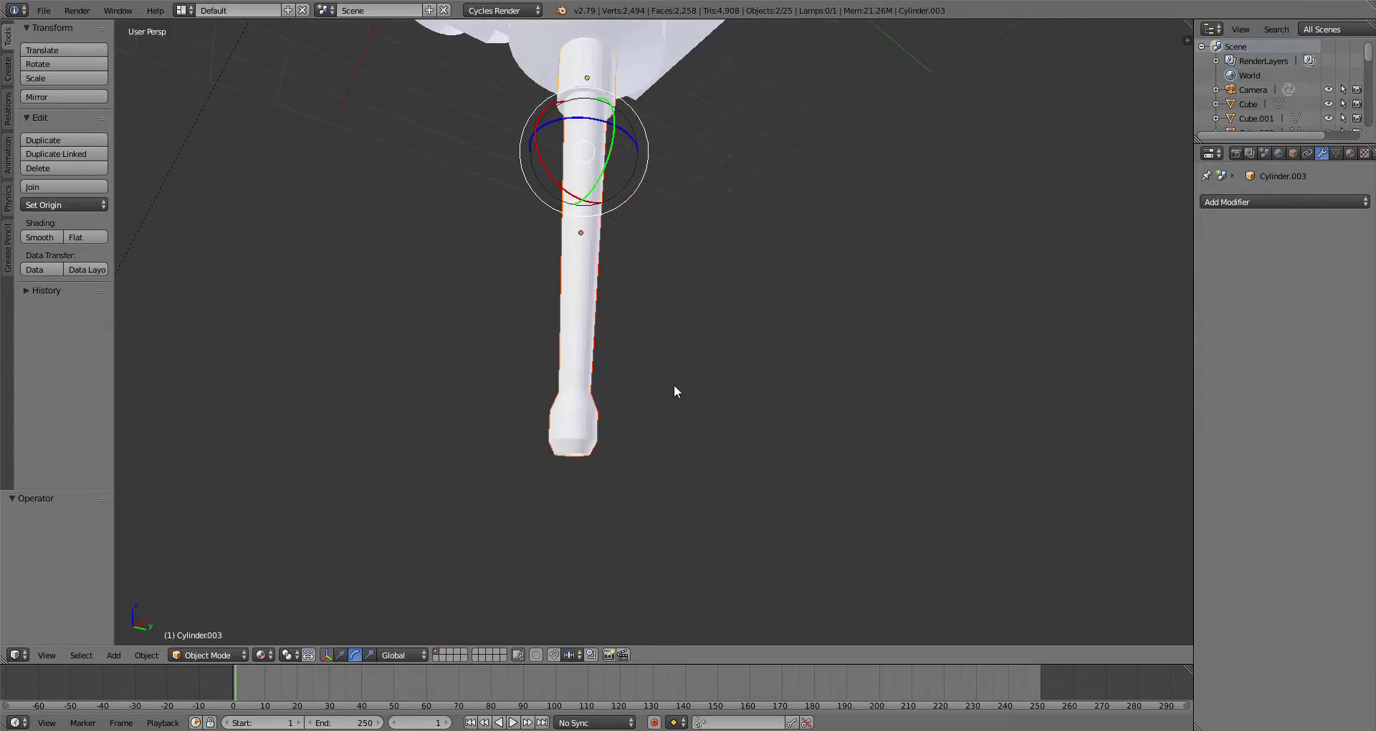
{"action": "middle_click_drag", "start_coordinate": [581, 428], "coordinate": [605, 478]}
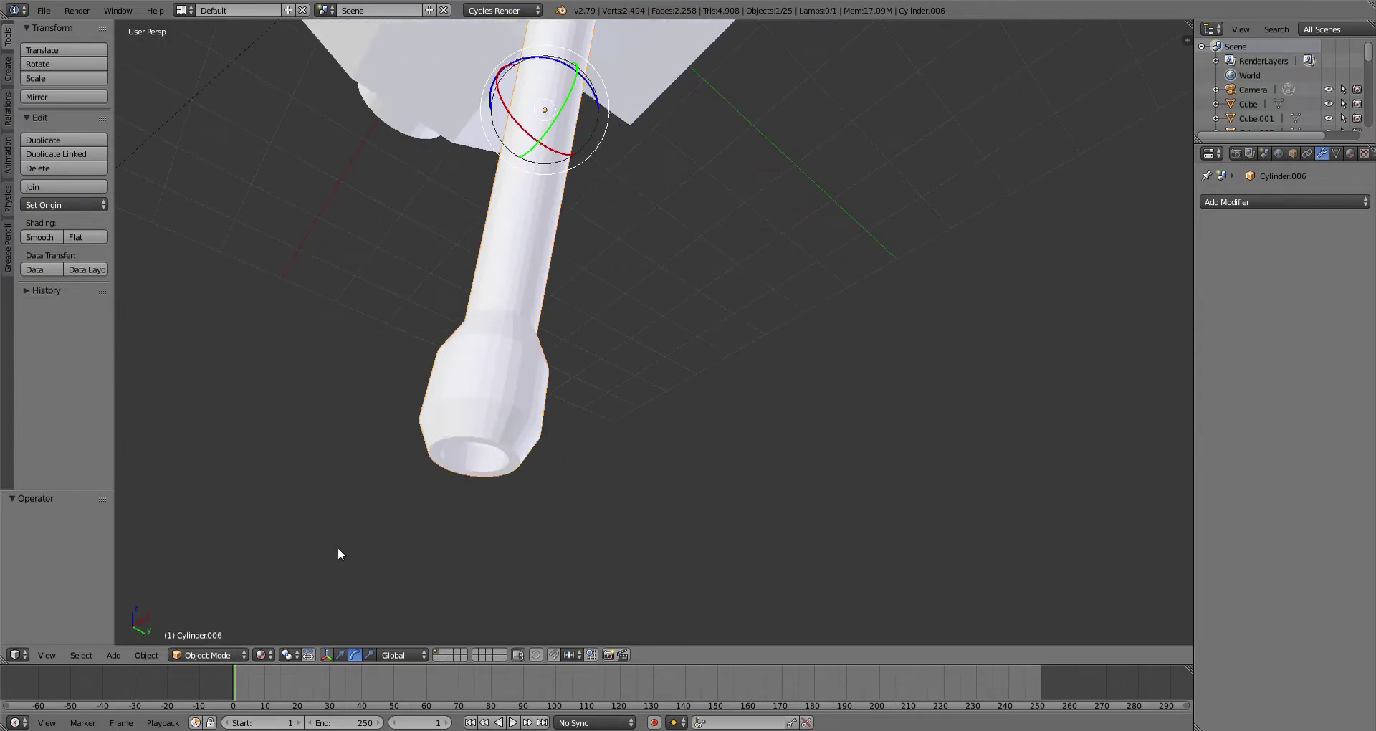
{"action": "left_click", "coordinate": [236, 654]}
{"action": "left_click", "coordinate": [215, 654]}
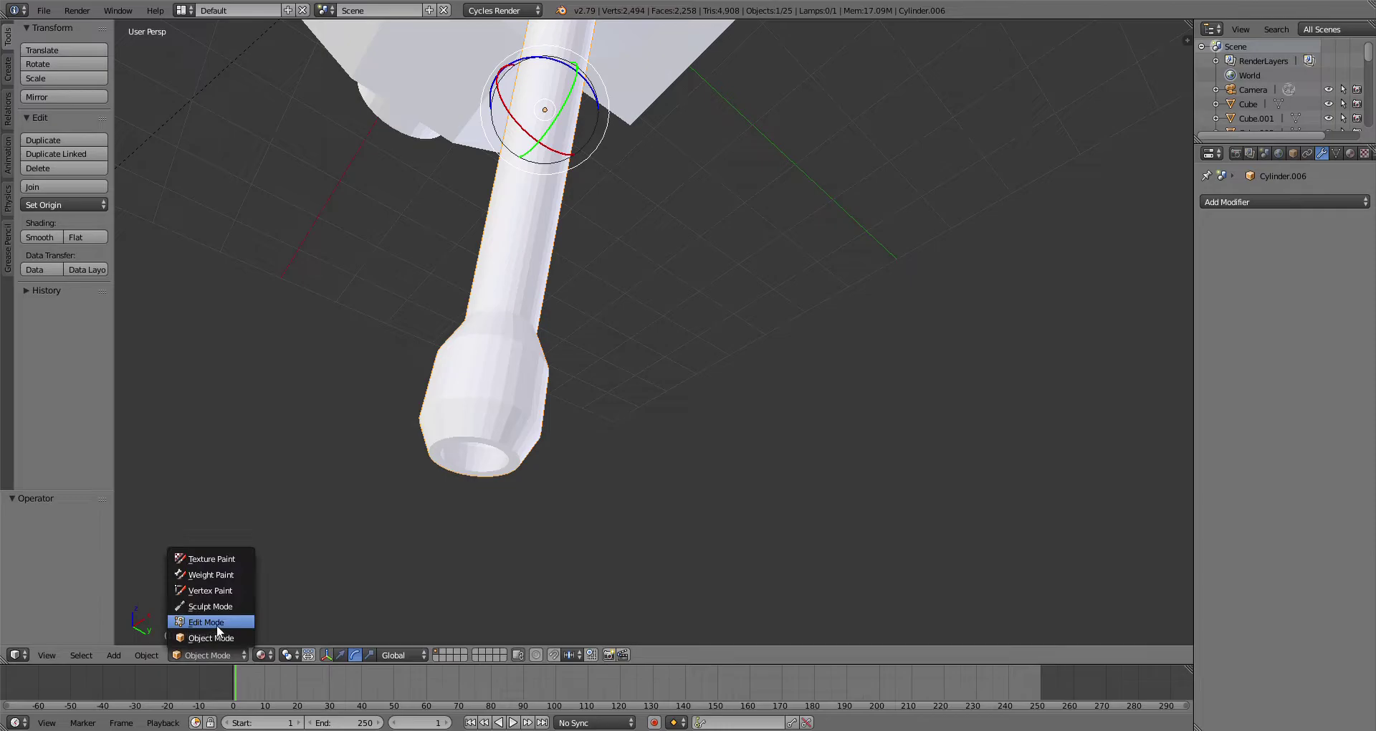
{"action": "left_click", "coordinate": [215, 626]}
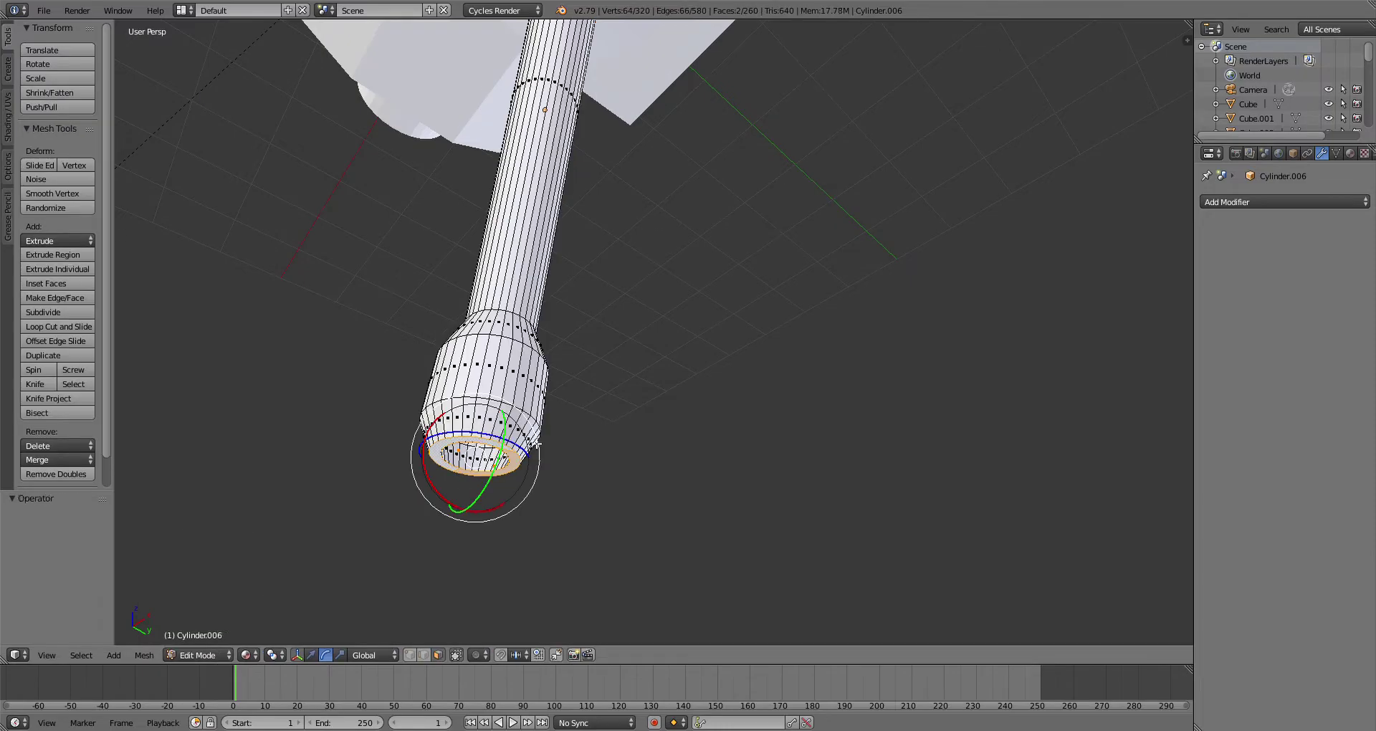
{"action": "left_click", "coordinate": [214, 638]}
{"action": "key", "text": "ctrl+z"}
{"action": "key", "text": "ctrl+z"}
{"action": "key", "text": "ctrl+z"}
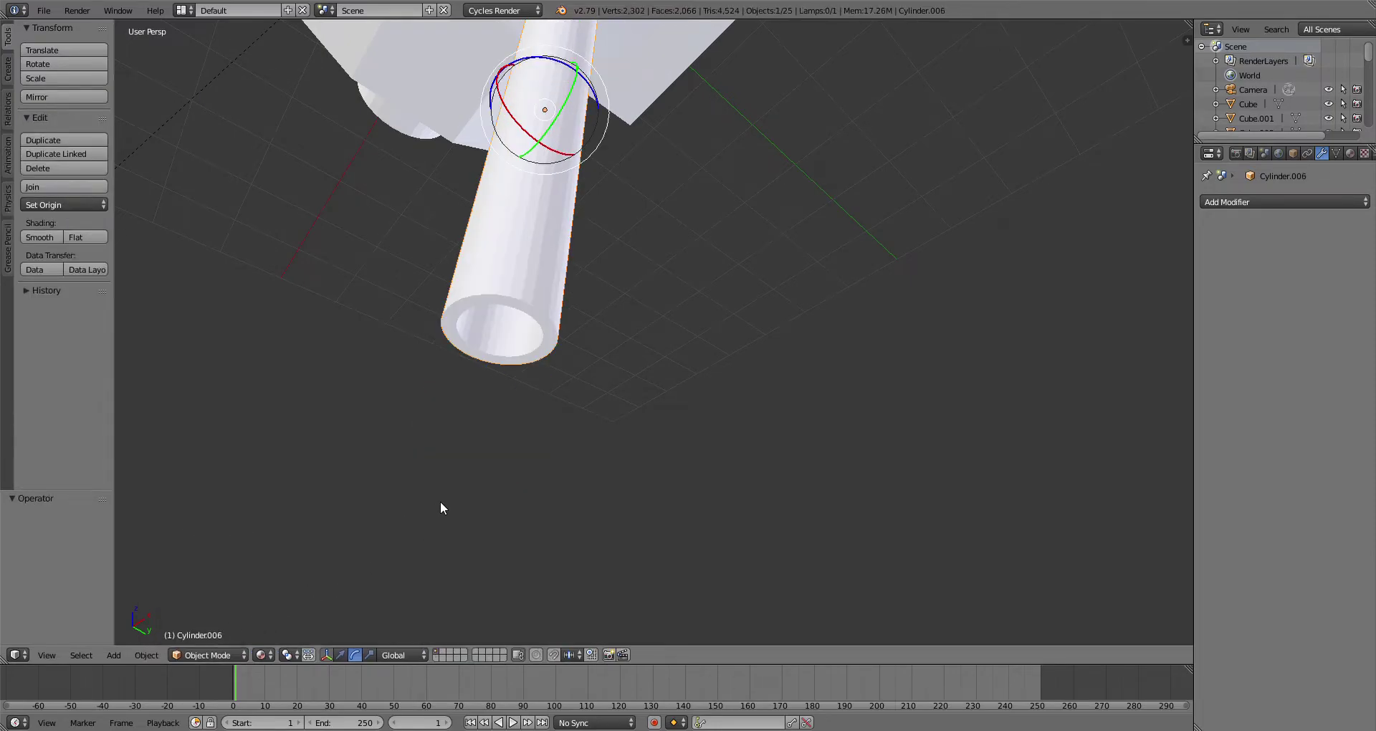
Step: Select the ring face at the barrel's open end in Edit Mode and scale it down to taper the tube
{"action": "scroll", "coordinate": [492, 430], "scroll_direction": "down", "scroll_amount": 1}
{"action": "middle_click_drag", "start_coordinate": [492, 430], "coordinate": [548, 369]}
{"action": "left_click", "coordinate": [206, 622]}
{"action": "right_click", "coordinate": [553, 318]}
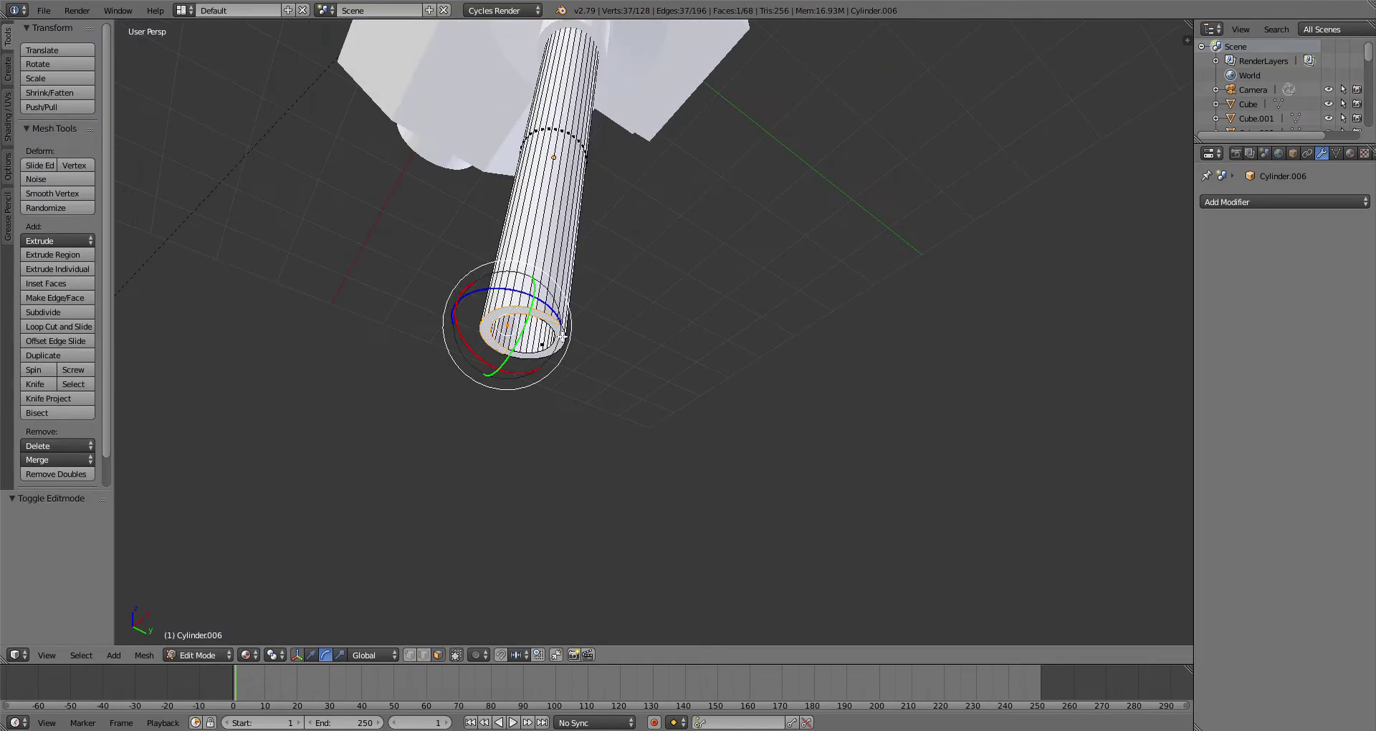
{"action": "key", "text": "s"}
{"action": "right_click", "coordinate": [582, 391]}
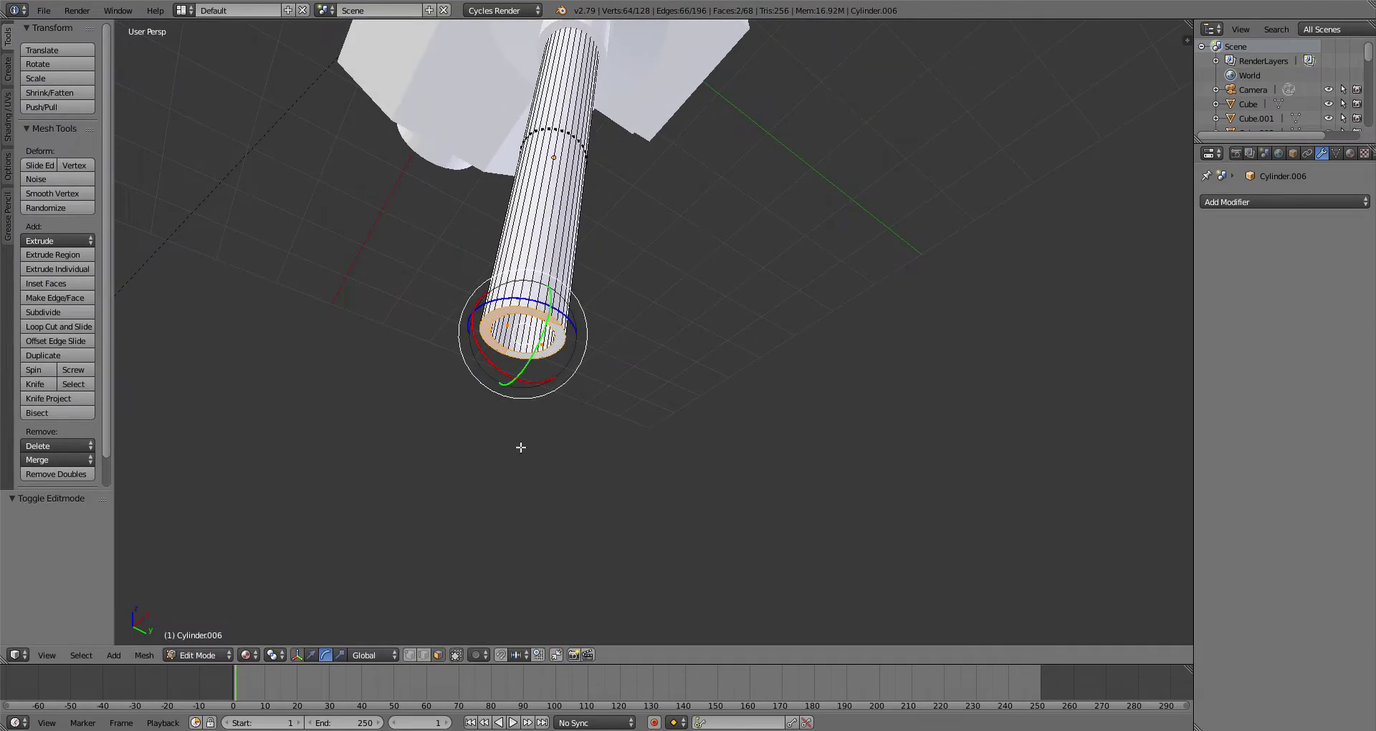
{"action": "middle_click_drag", "start_coordinate": [605, 248], "coordinate": [596, 291]}
{"action": "left_click_drag", "start_coordinate": [509, 425], "coordinate": [510, 433]}
Step: Extrude and widen the barrel's end ring into a flared muzzle with further extruded sections
{"action": "key", "text": "e"}
{"action": "left_click", "coordinate": [553, 476]}
{"action": "key", "text": "s"}
{"action": "left_click", "coordinate": [582, 467]}
{"action": "key", "text": "e"}
{"action": "left_click", "coordinate": [583, 518]}
{"action": "key", "text": "e"}
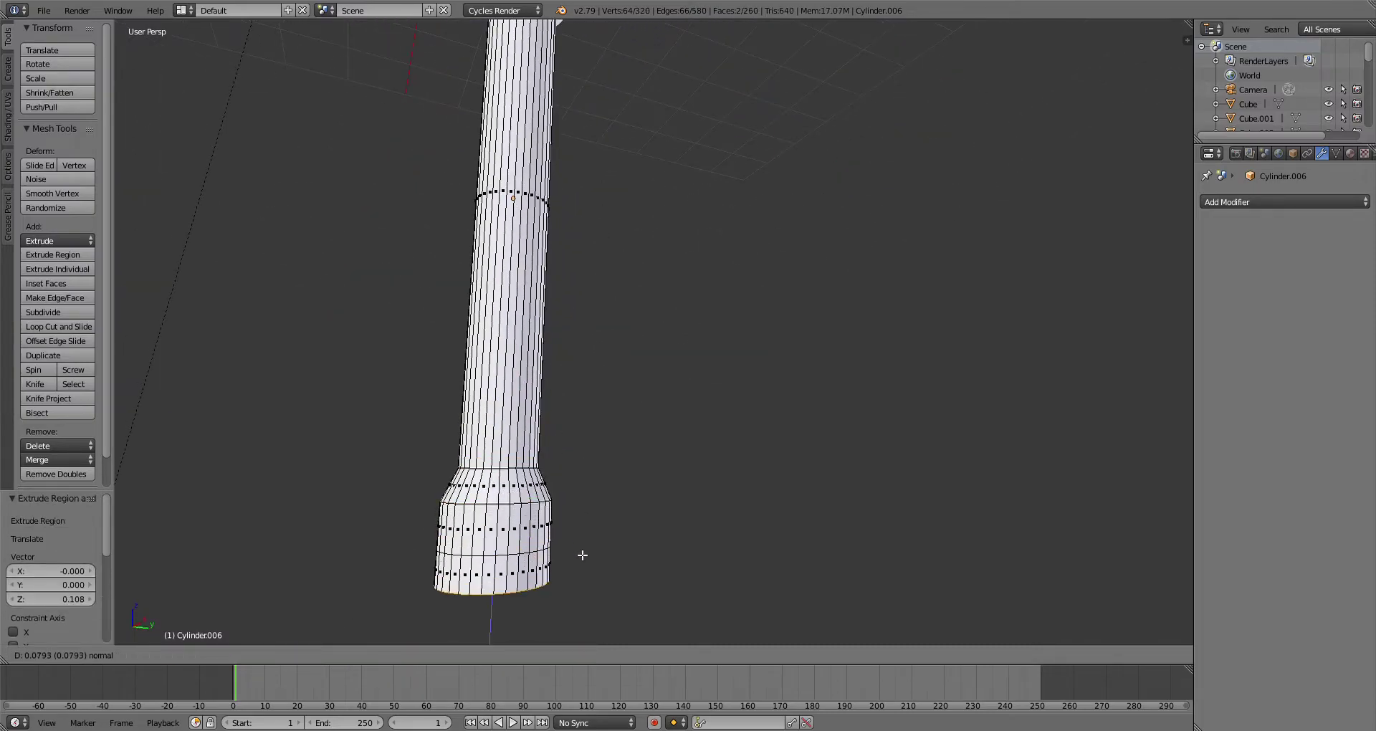
{"action": "left_click", "coordinate": [552, 559]}
Step: Leave Edit Mode and undo the muzzle extrusions on the barrel
{"action": "scroll", "coordinate": [573, 534], "scroll_direction": "down", "scroll_amount": 5}
{"action": "middle_click_drag", "start_coordinate": [831, 308], "coordinate": [433, 539]}
{"action": "left_click", "coordinate": [207, 660]}
{"action": "left_click", "coordinate": [204, 626]}
{"action": "middle_click_drag", "start_coordinate": [584, 423], "coordinate": [538, 491]}
{"action": "key", "text": "ctrl+z"}
Step: Reselect the barrel's end ring in Edit Mode, narrow it, and extrude it into a flared section
{"action": "left_click", "coordinate": [227, 624]}
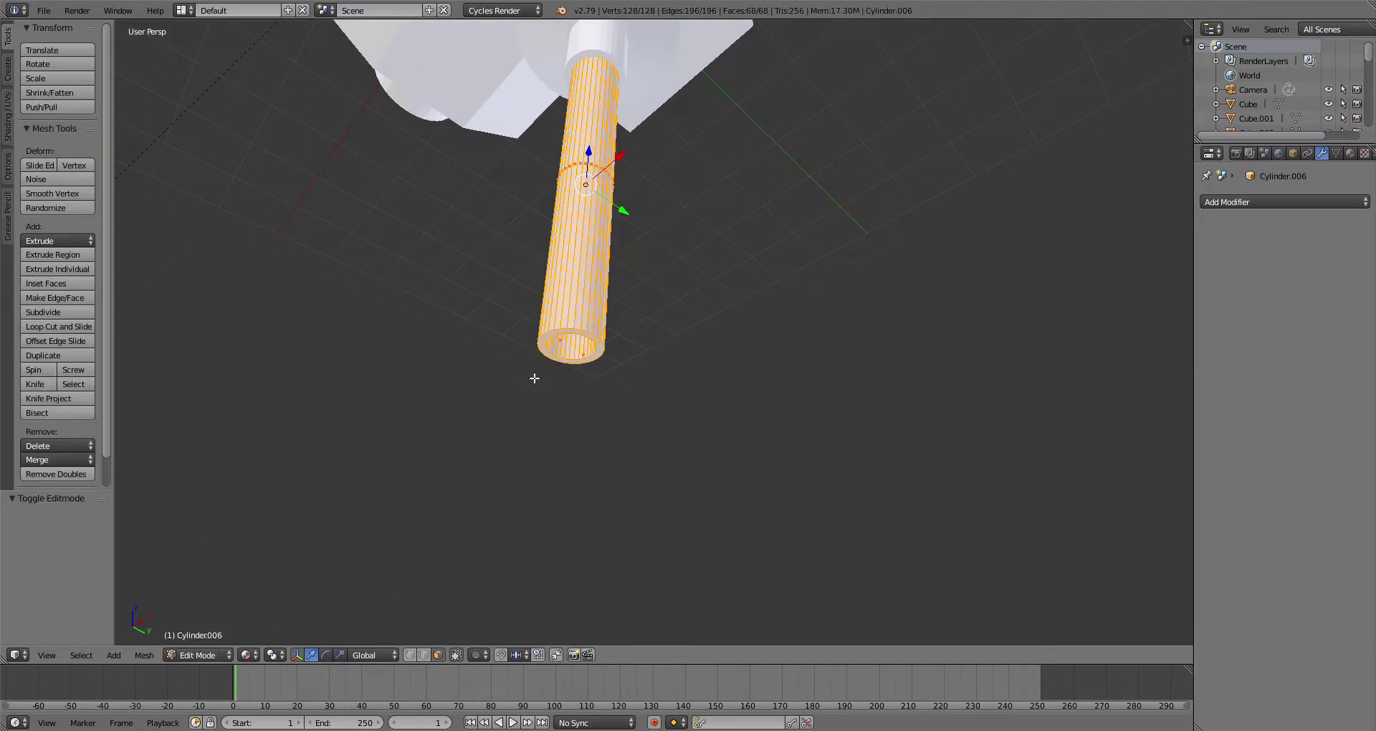
{"action": "scroll", "coordinate": [539, 373], "scroll_direction": "up", "scroll_amount": 2}
{"action": "right_click", "coordinate": [561, 353]}
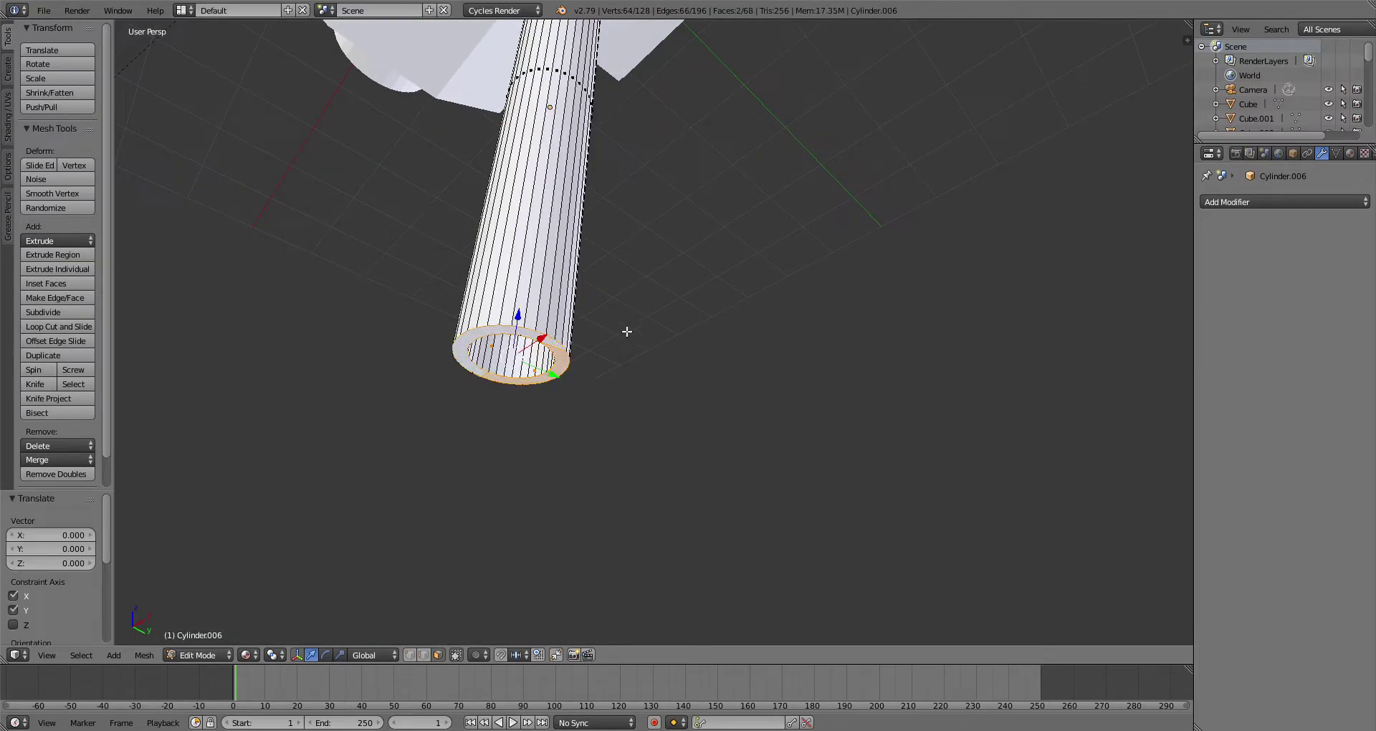
{"action": "key", "text": "s"}
{"action": "key", "text": "e"}
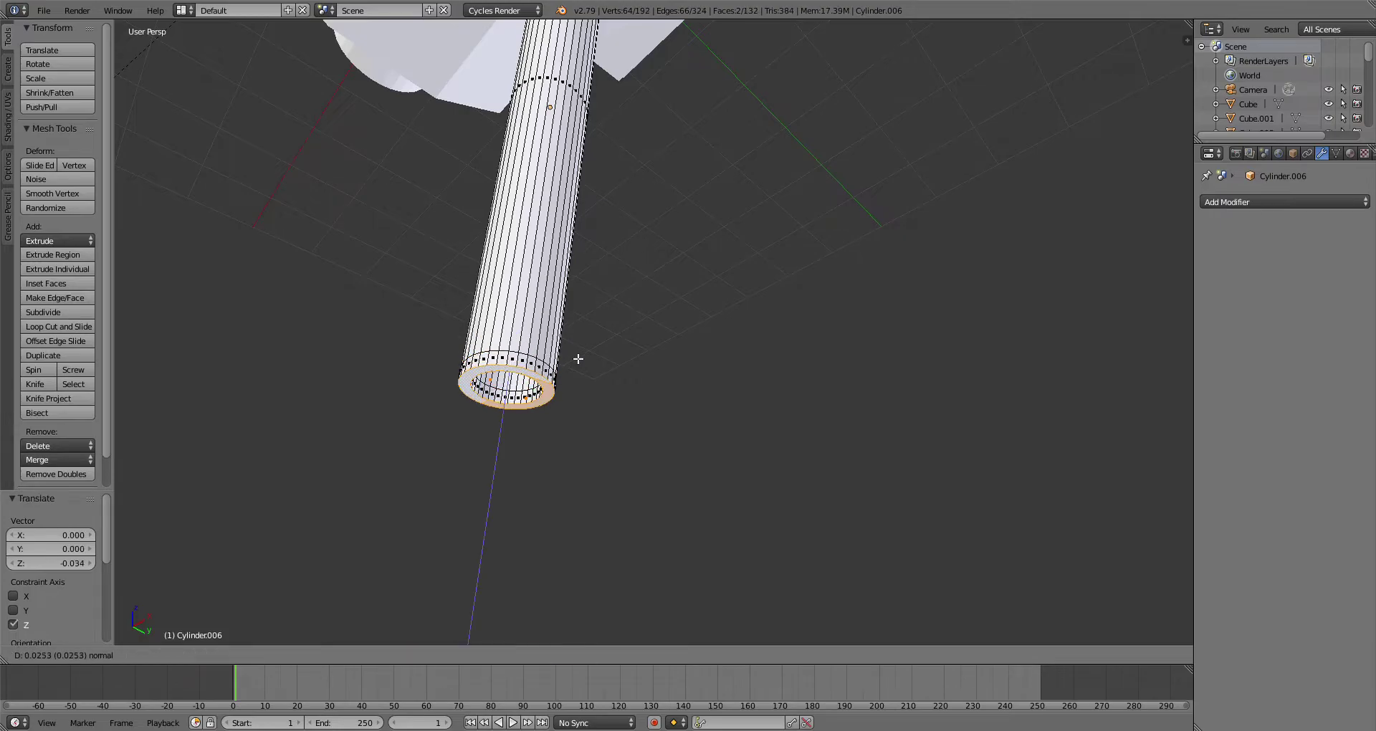
{"action": "right_click", "coordinate": [578, 359]}
{"action": "key", "text": "s"}
{"action": "left_click", "coordinate": [624, 369]}
{"action": "left_click_drag", "start_coordinate": [512, 348], "coordinate": [507, 384]}
Step: Extrude a straight muzzle section and an end section from the flared ring, adjusting the end's scale
{"action": "key", "text": "e"}
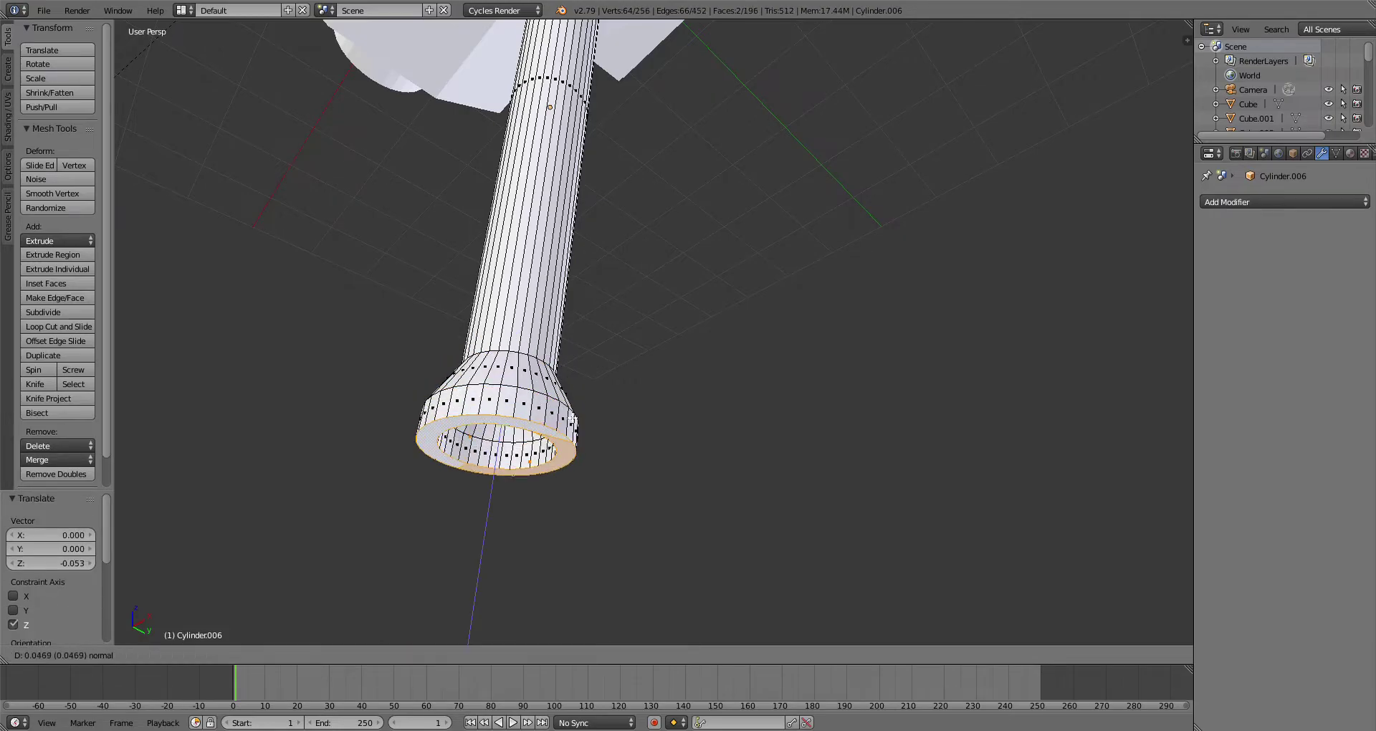
{"action": "left_click", "coordinate": [555, 445]}
{"action": "key", "text": "e"}
{"action": "left_click", "coordinate": [561, 469]}
{"action": "key", "text": "s"}
{"action": "left_click", "coordinate": [561, 482]}
{"action": "scroll", "coordinate": [559, 471], "scroll_direction": "down", "scroll_amount": 3}
{"action": "middle_click_drag", "start_coordinate": [559, 471], "coordinate": [602, 450]}
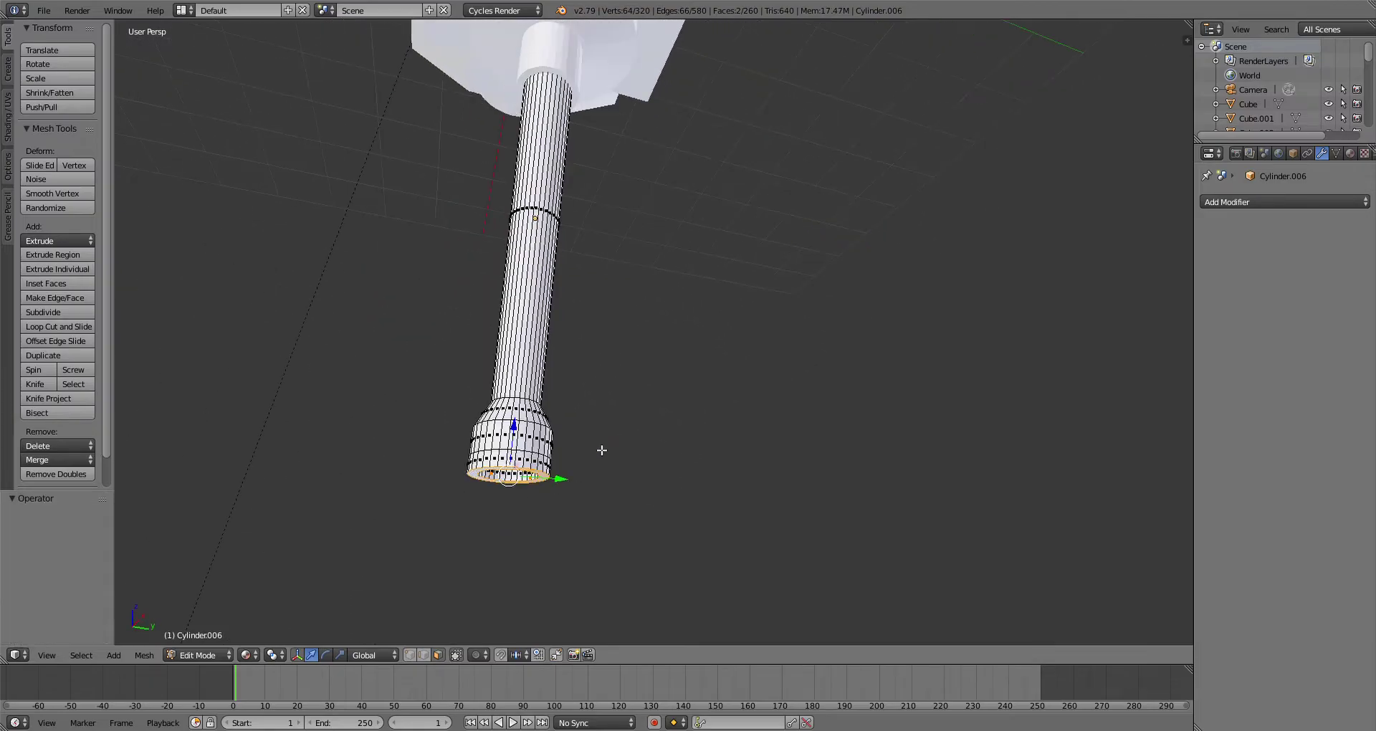
Step: Rework the muzzle's last extrusion and scale its end ring to 0.790
{"action": "left_click", "coordinate": [595, 456]}
{"action": "key", "text": "e"}
{"action": "left_click", "coordinate": [593, 471]}
{"action": "key", "text": "s"}
{"action": "left_click", "coordinate": [573, 474]}
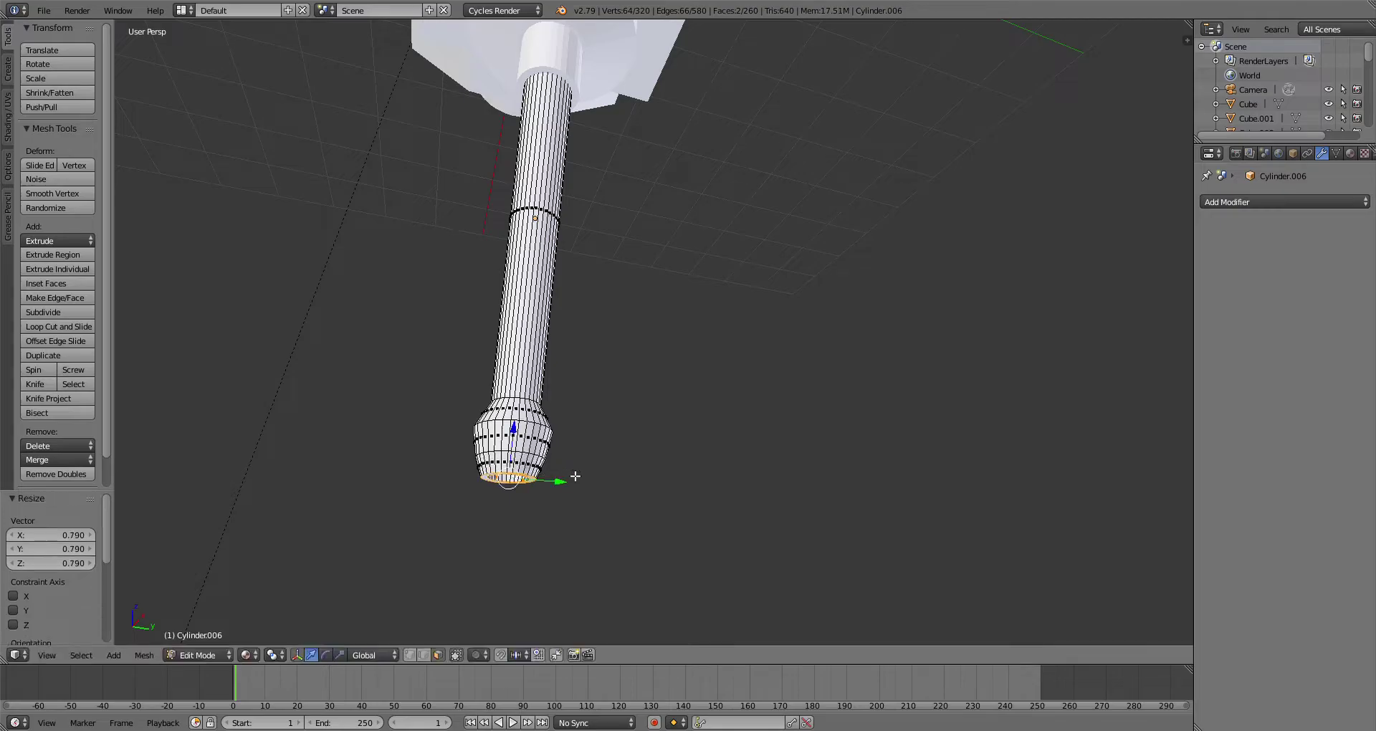
Step: Return to Object Mode and undo the second muzzle attempt
{"action": "key", "text": "Tab"}
{"action": "middle_click_drag", "start_coordinate": [583, 421], "coordinate": [738, 329]}
{"action": "key", "text": "ctrl+z"}
Step: Select the ring face at the barrel's open end in Edit Mode and scale it down to taper the tube
{"action": "left_click", "coordinate": [212, 655]}
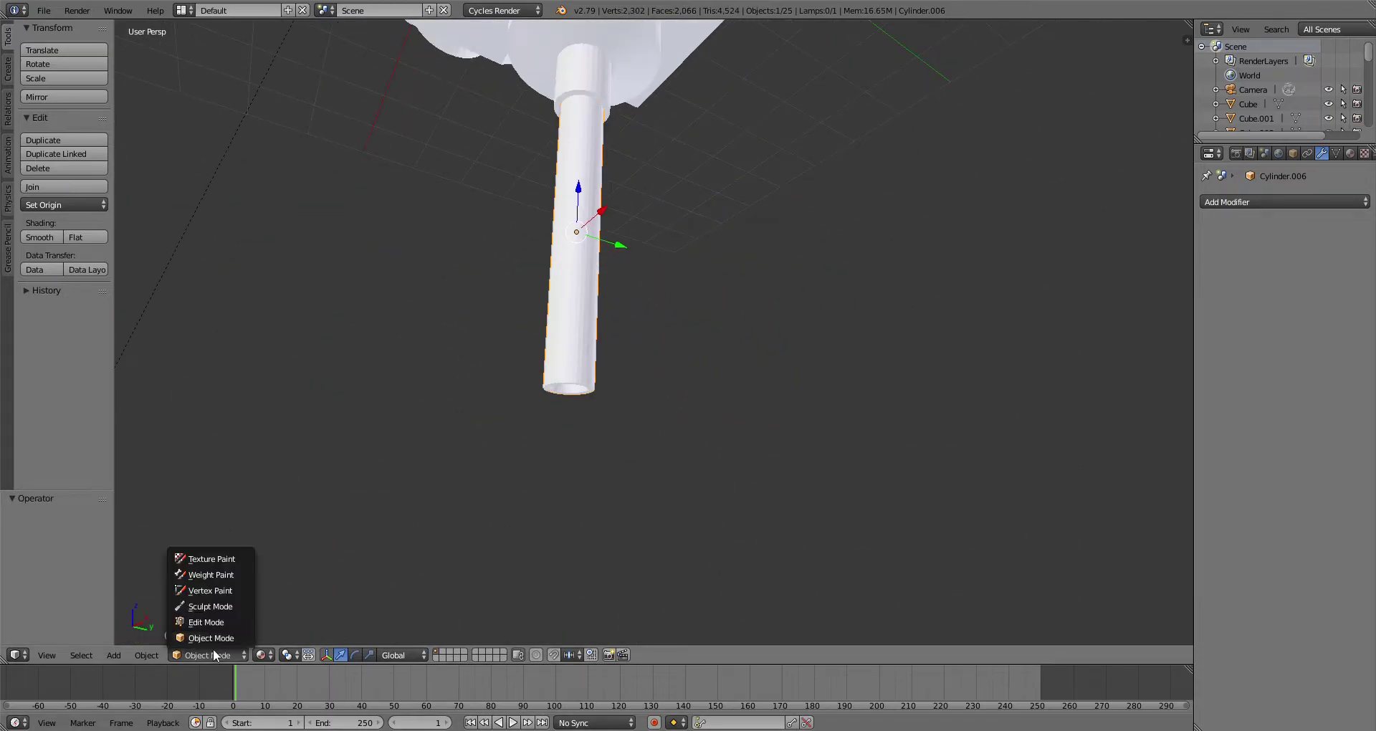
{"action": "left_click", "coordinate": [210, 622]}
{"action": "middle_click_drag", "start_coordinate": [651, 335], "coordinate": [487, 272]}
{"action": "right_click", "coordinate": [407, 244]}
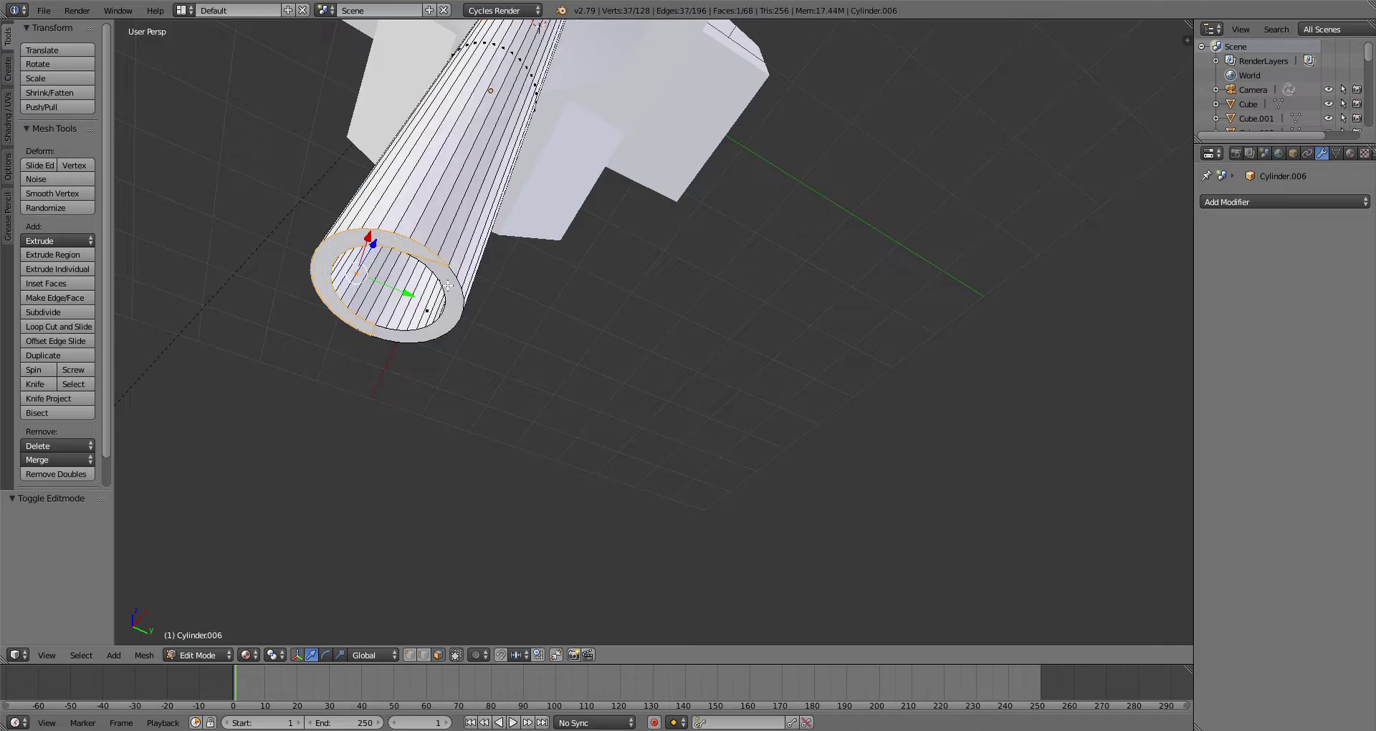
{"action": "key", "text": "s"}
{"action": "left_click", "coordinate": [528, 289]}
Step: Extrude the end ring, scale it by 1.806 to flare the muzzle, and shorten the flare along Z
{"action": "middle_click_drag", "start_coordinate": [529, 289], "coordinate": [554, 303]}
{"action": "key", "text": "e"}
{"action": "left_click", "coordinate": [587, 378]}
{"action": "key", "text": "s"}
{"action": "left_click", "coordinate": [611, 390]}
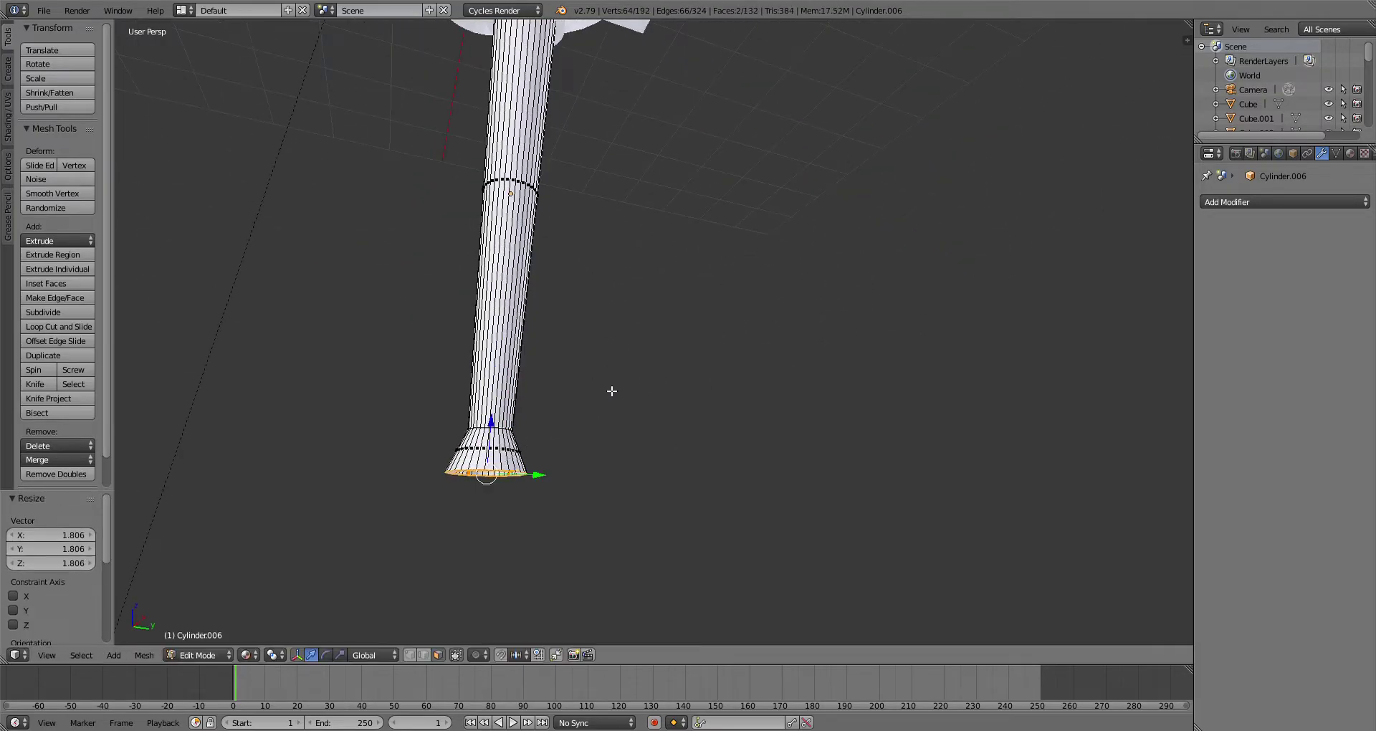
{"action": "left_click_drag", "start_coordinate": [491, 422], "coordinate": [499, 407]}
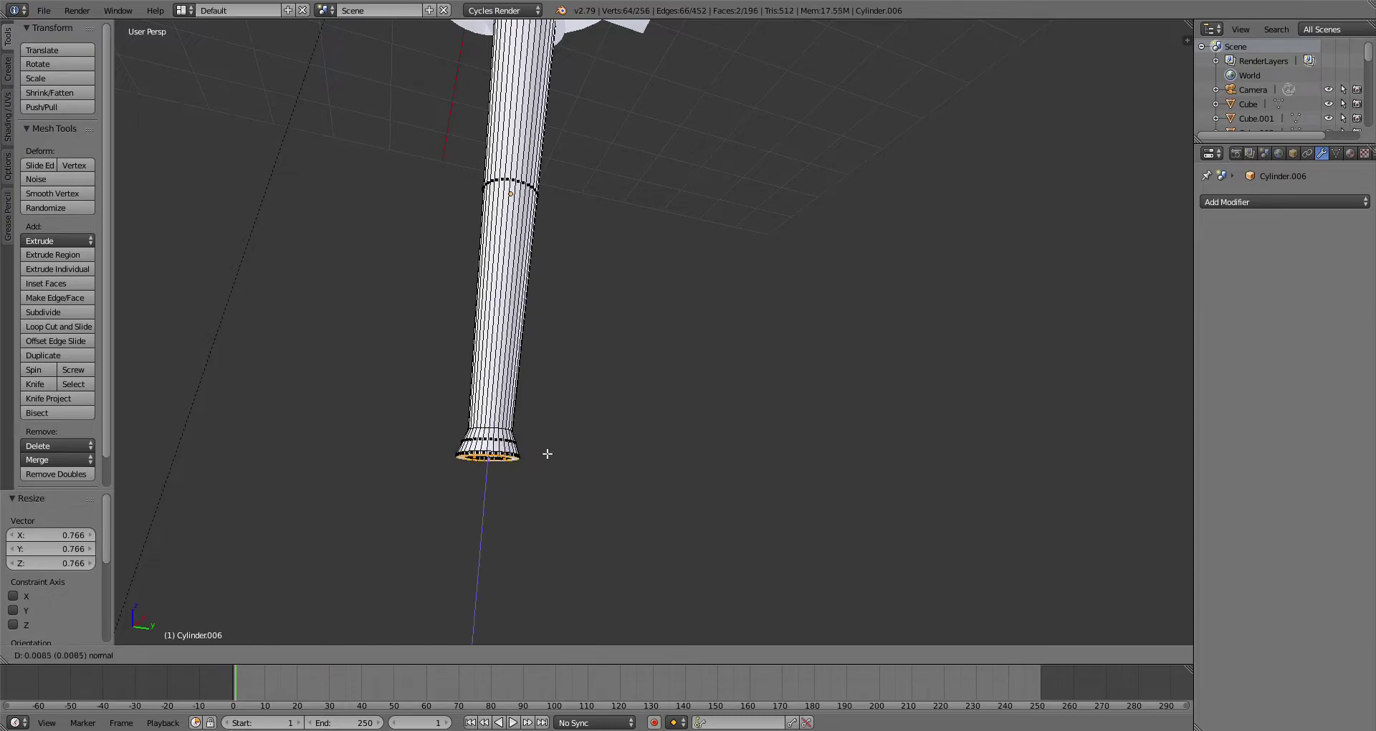
{"action": "key", "text": "ctrl+z"}
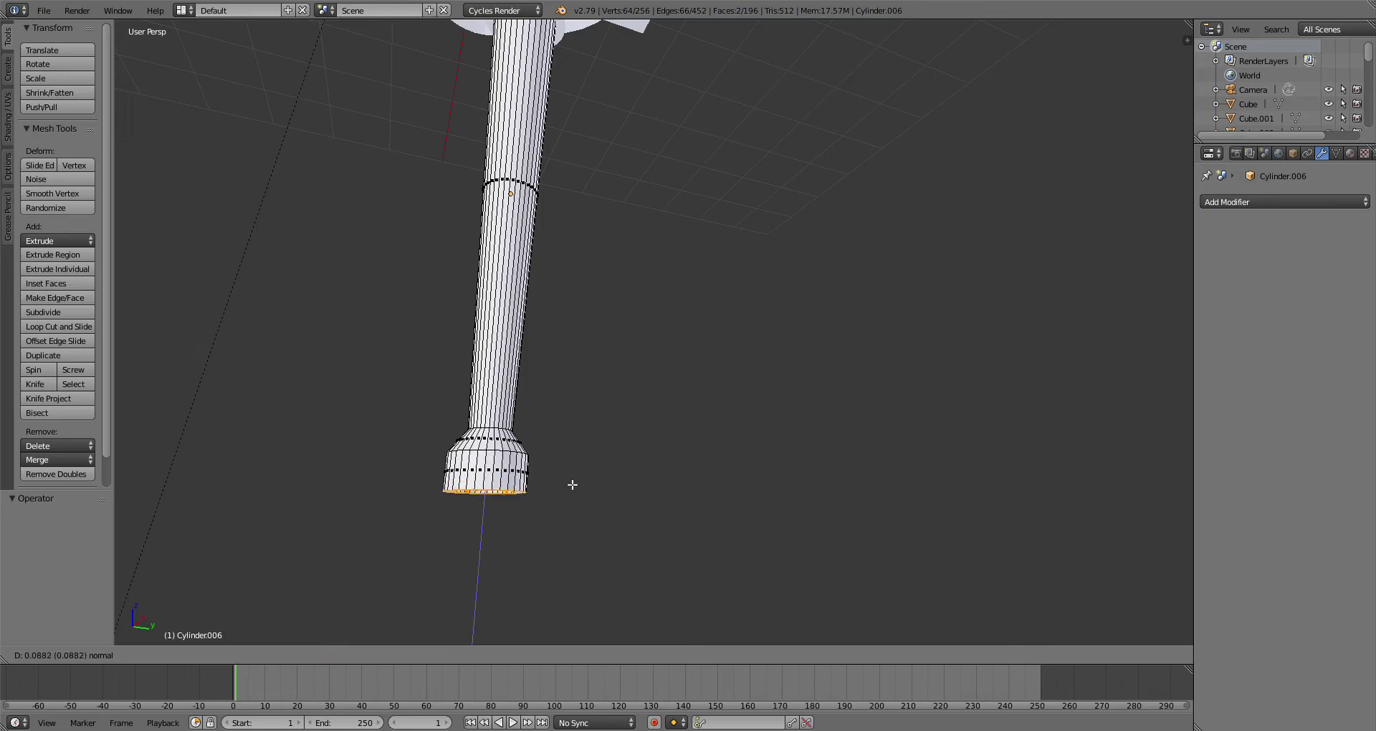
Step: Extrude a straight muzzle section from the flared ring and try narrowing its end
{"action": "left_click", "coordinate": [573, 485]}
{"action": "key", "text": "s"}
{"action": "left_click", "coordinate": [541, 507]}
{"action": "scroll", "coordinate": [573, 476], "scroll_direction": "down", "scroll_amount": 4}
{"action": "middle_click_drag", "start_coordinate": [573, 475], "coordinate": [552, 463]}
{"action": "scroll", "coordinate": [551, 464], "scroll_direction": "up", "scroll_amount": 2}
{"action": "scroll", "coordinate": [538, 486], "scroll_direction": "up", "scroll_amount": 2}
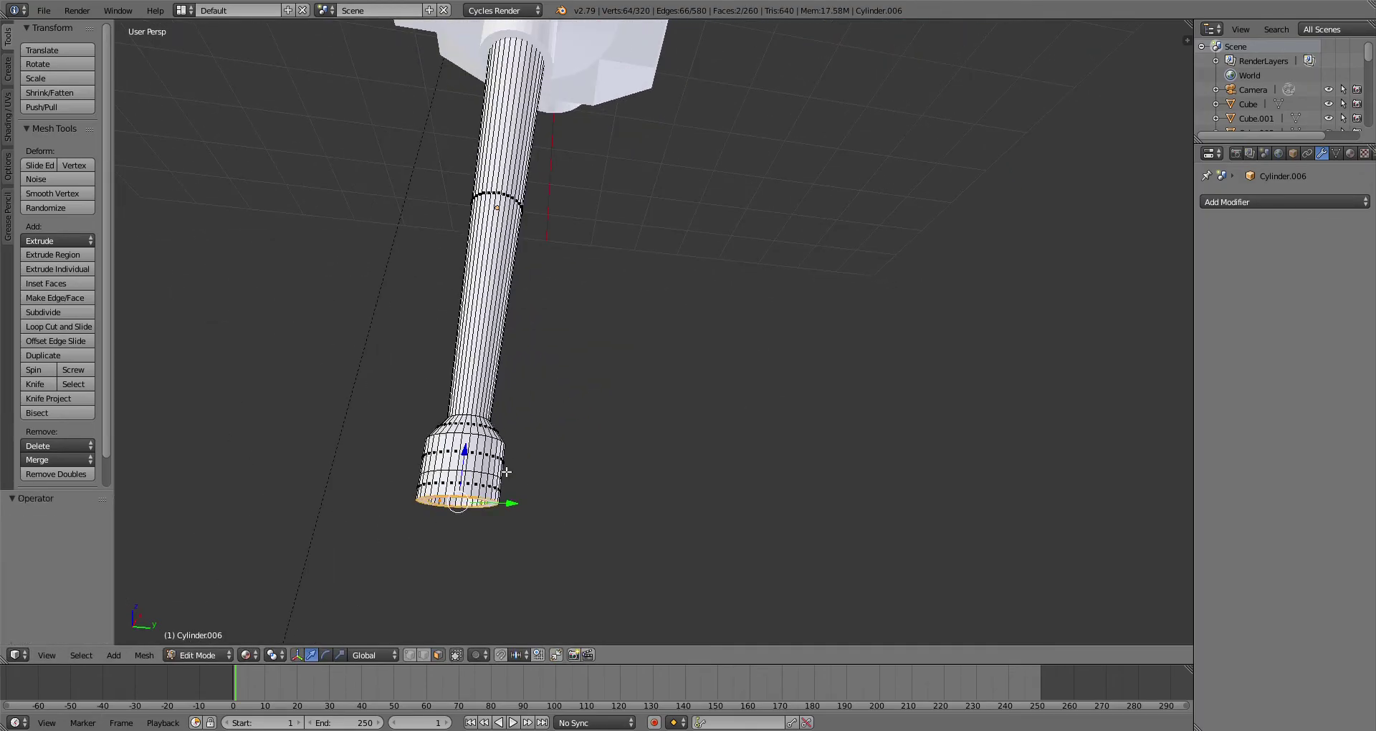
Step: Extrude the muzzle's final section and scale its end ring to 0.681
{"action": "key", "text": "e"}
{"action": "left_click", "coordinate": [523, 461]}
{"action": "key", "text": "e"}
{"action": "left_click", "coordinate": [521, 514]}
{"action": "key", "text": "s"}
{"action": "left_click", "coordinate": [504, 508]}
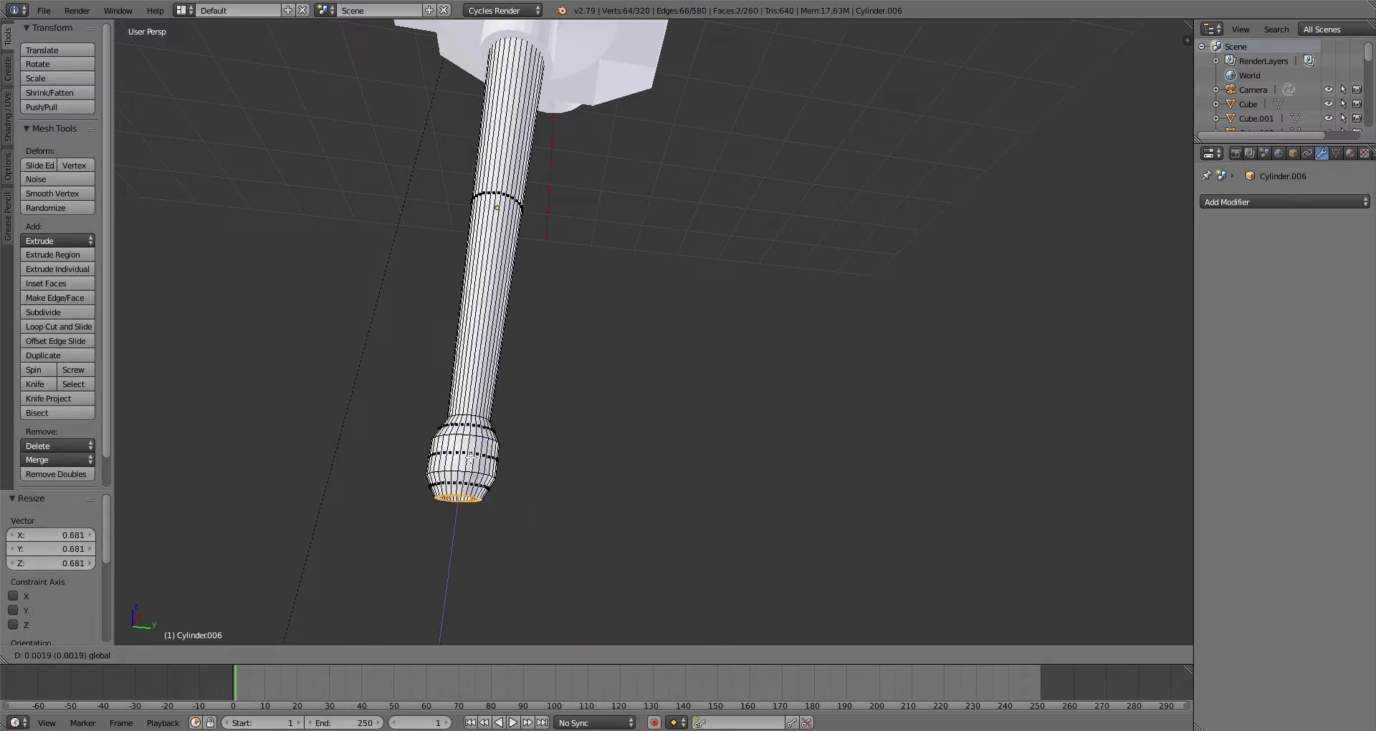
Step: Return to Object Mode and select the finished barrel together with the collar at its base
{"action": "left_click", "coordinate": [206, 656]}
{"action": "left_click", "coordinate": [202, 638]}
{"action": "middle_click_drag", "start_coordinate": [414, 487], "coordinate": [576, 220]}
{"action": "mouse_move", "coordinate": [571, 225]}
{"action": "left_mouse_down"}
{"action": "mouse_move", "coordinate": [575, 263]}
{"action": "mouse_move", "coordinate": [578, 244]}
{"action": "left_mouse_up"}
{"action": "right_click", "coordinate": [578, 243]}
{"action": "right_click", "coordinate": [547, 74], "text": "shift"}
{"action": "scroll", "coordinate": [566, 107], "scroll_direction": "down", "scroll_amount": 5}
Step: In the right view, move the barrel and its base collar -0.190 and another -0.026 along Y, then nudge them along Z
{"action": "middle_click_drag", "start_coordinate": [634, 205], "coordinate": [599, 205]}
{"action": "key", "text": "KP_3"}
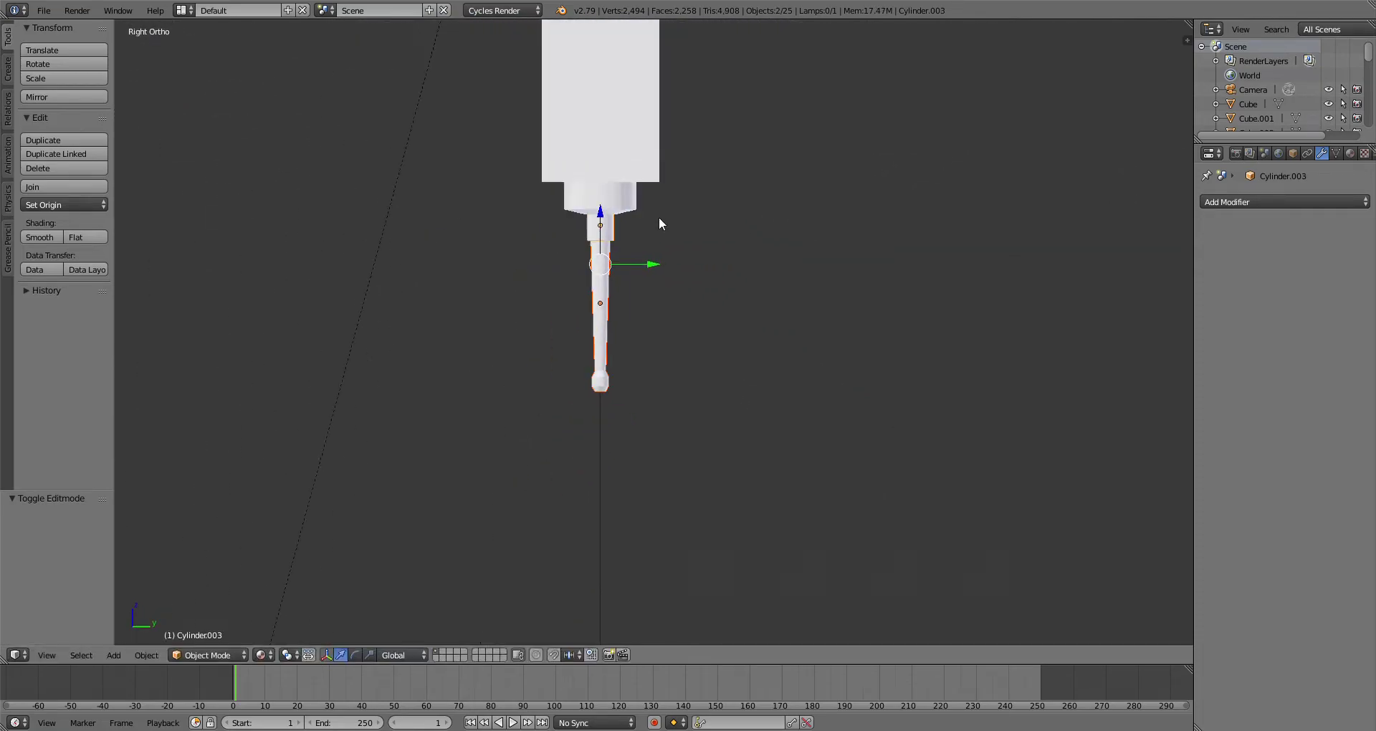
{"action": "left_click_drag", "start_coordinate": [657, 267], "coordinate": [627, 261]}
{"action": "scroll", "coordinate": [772, 239], "scroll_direction": "up", "scroll_amount": 7}
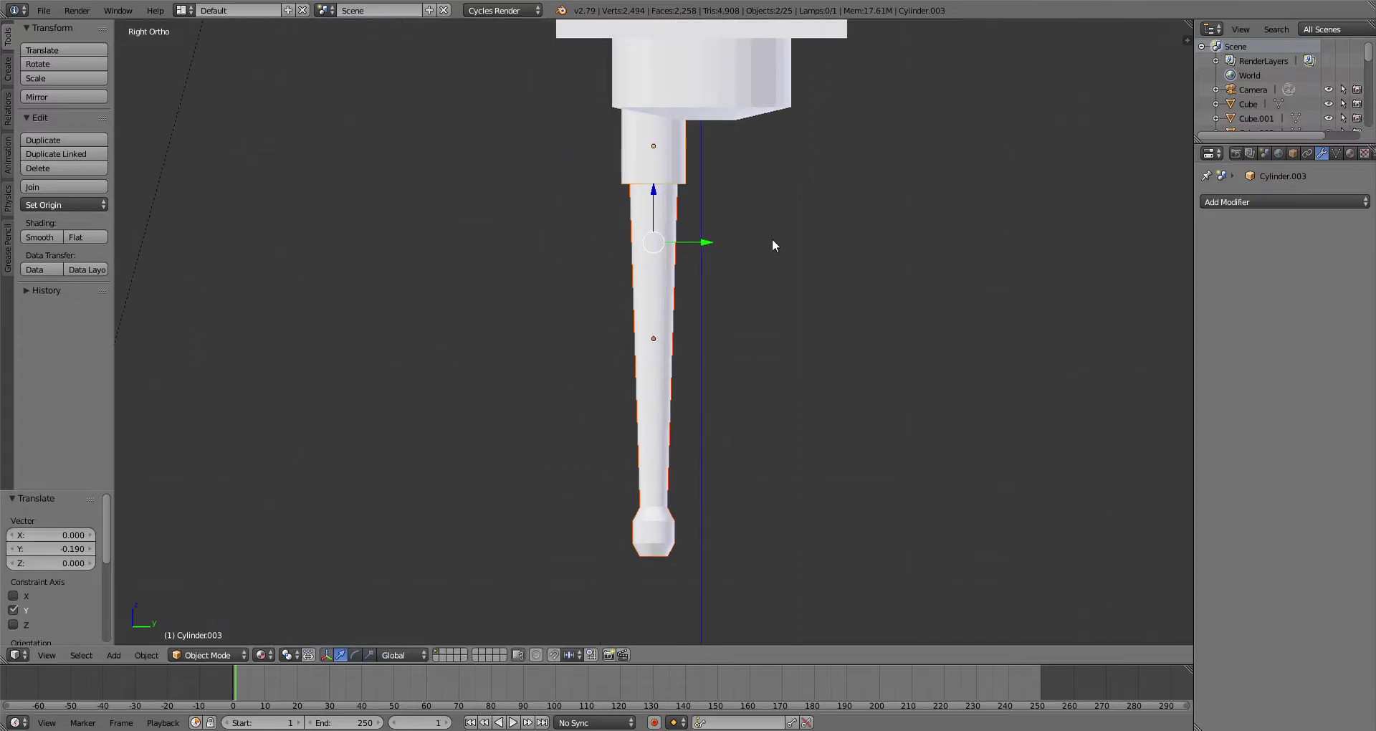
{"action": "left_click_drag", "start_coordinate": [706, 224], "coordinate": [697, 235]}
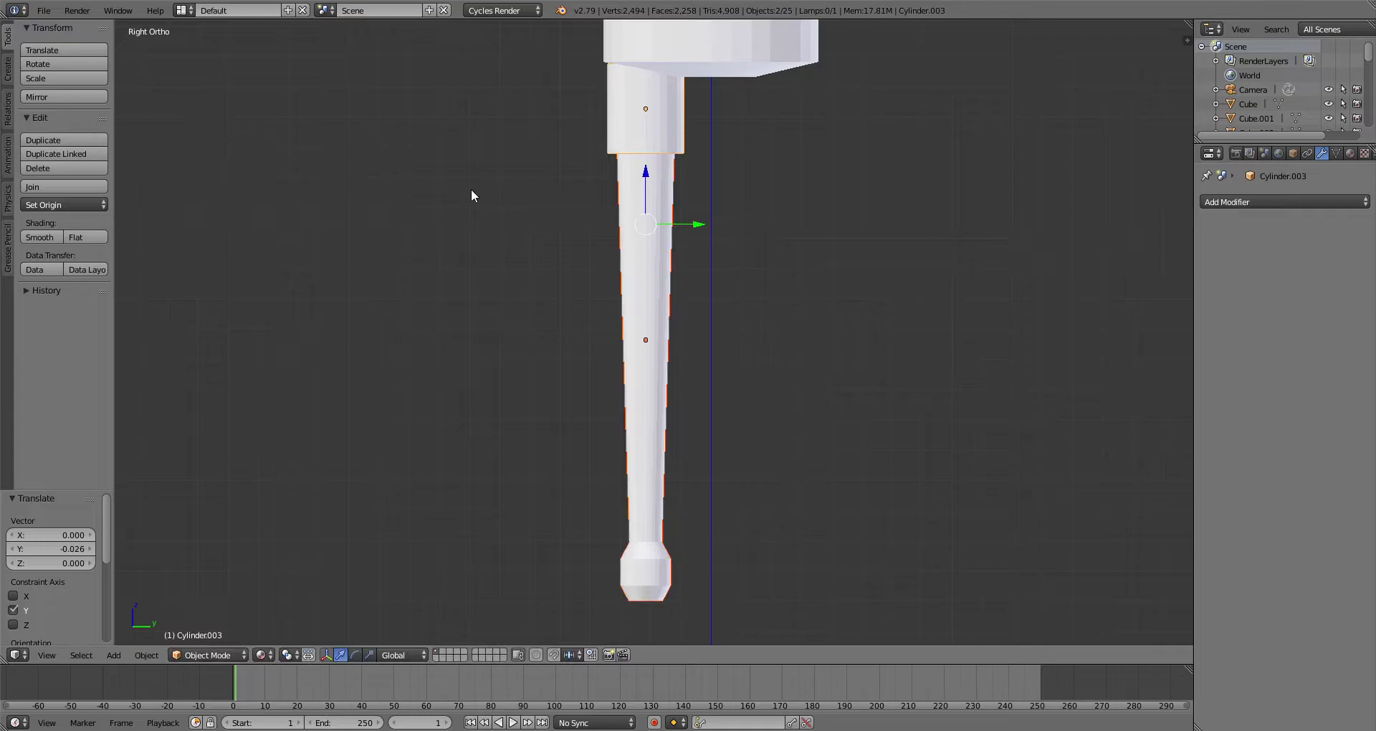
{"action": "left_click_drag", "start_coordinate": [654, 175], "coordinate": [654, 167]}
Step: Create a linked duplicate of the barrel and its base collar and move it 0.433 along Y
{"action": "left_click", "coordinate": [56, 154]}
{"action": "key", "text": "Escape"}
{"action": "left_click_drag", "start_coordinate": [698, 214], "coordinate": [825, 229]}
{"action": "scroll", "coordinate": [640, 294], "scroll_direction": "down", "scroll_amount": 1}
{"action": "middle_click_drag", "start_coordinate": [640, 294], "coordinate": [651, 225]}
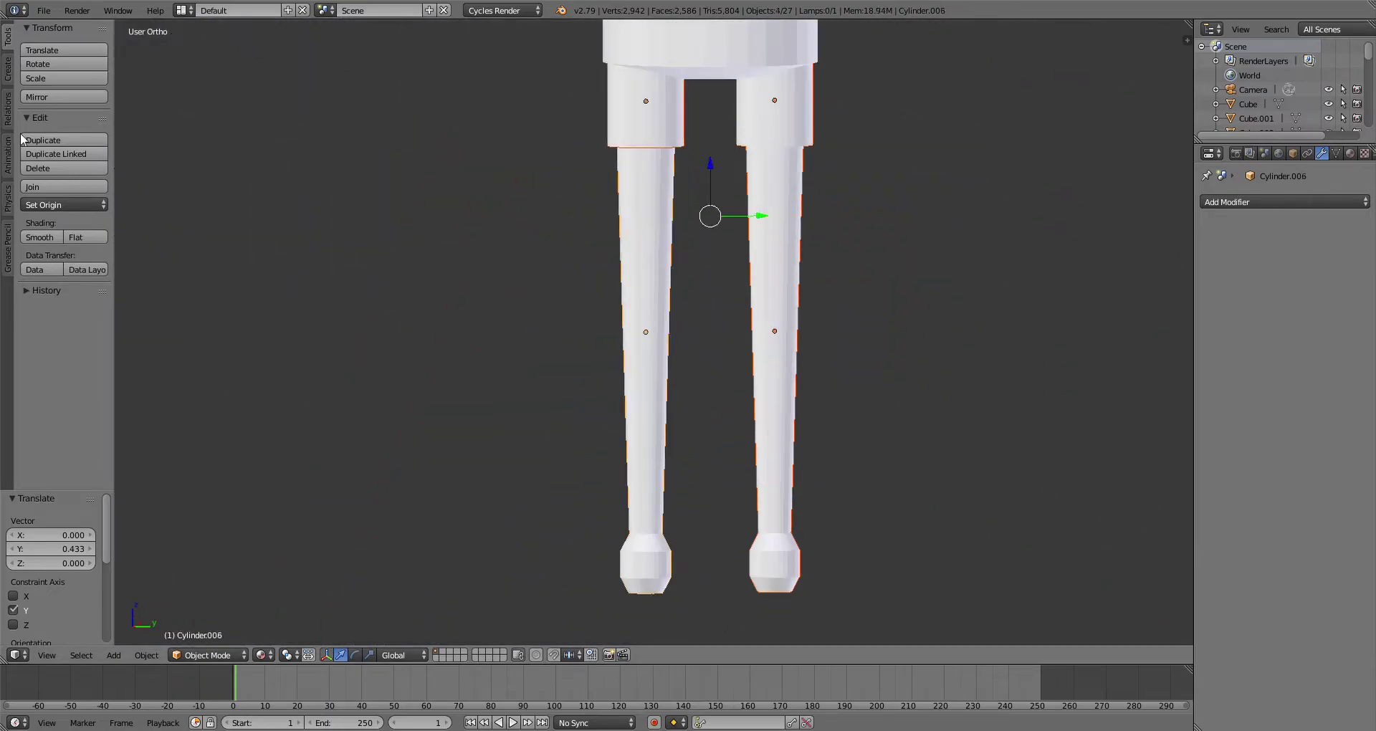
Step: Create a linked duplicate of the two barrels with their collars and rotate it 90° about Z to complete the four-barrel cluster
{"action": "left_click", "coordinate": [58, 150]}
{"action": "right_click", "coordinate": [377, 636]}
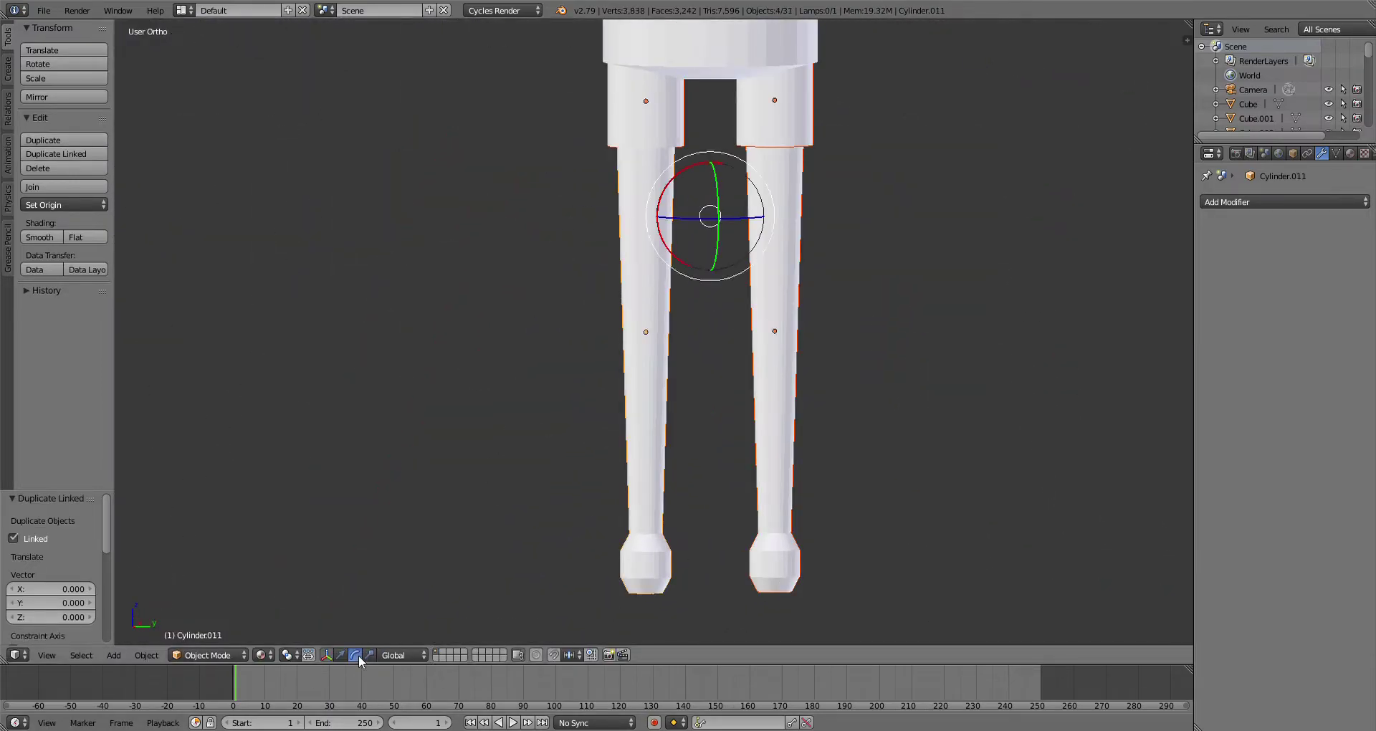
{"action": "left_click_drag", "start_coordinate": [691, 220], "coordinate": [722, 230]}
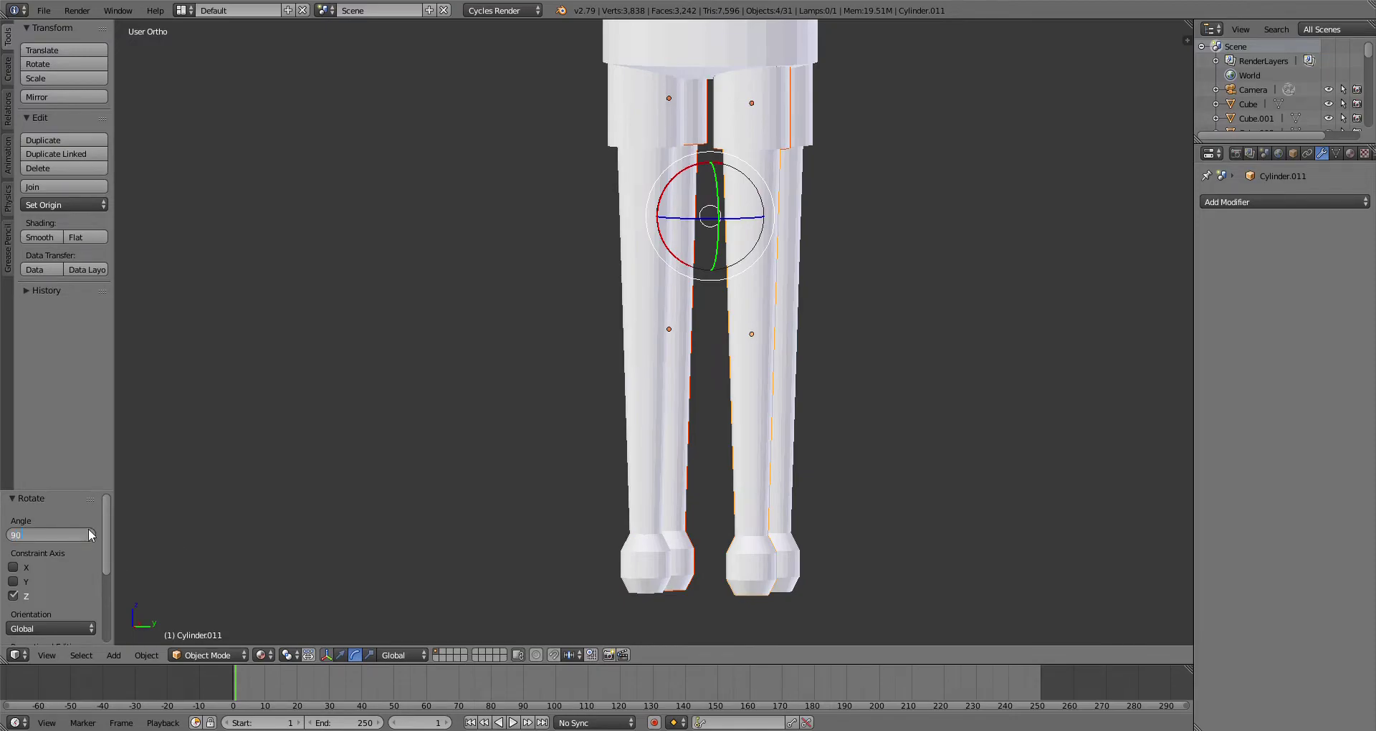
{"action": "key", "text": "Return"}
Step: Select the barrel cluster, forearm and elbow sphere, set the pivot to Active Element, and rotate the assembly -83.1° about X around the elbow
{"action": "scroll", "coordinate": [496, 454], "scroll_direction": "down", "scroll_amount": 3}
{"action": "middle_click_drag", "start_coordinate": [496, 454], "coordinate": [532, 439]}
{"action": "key", "text": "KP_5"}
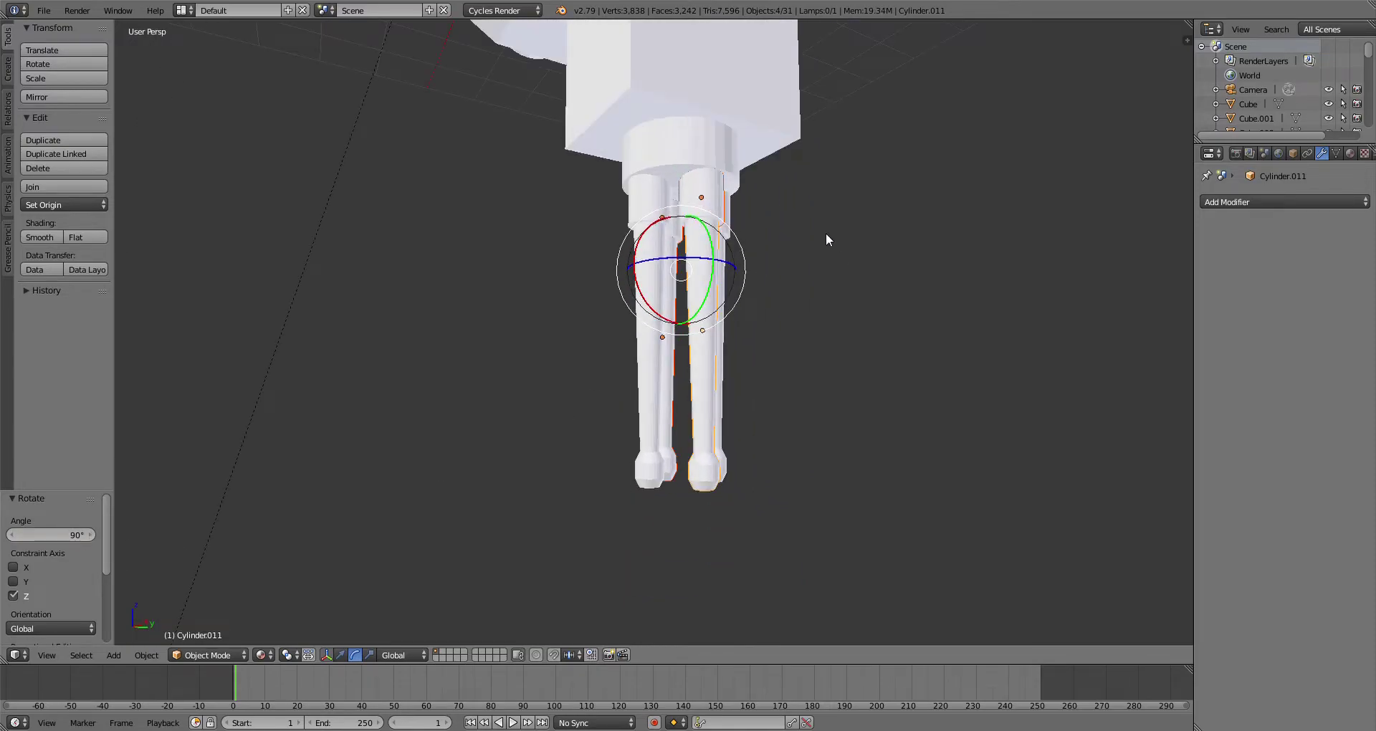
{"action": "left_click_drag", "start_coordinate": [694, 109], "coordinate": [849, 627], "text": "ctrl"}
{"action": "middle_click_drag", "start_coordinate": [798, 310], "coordinate": [806, 403], "text": "shift"}
{"action": "scroll", "coordinate": [804, 402], "scroll_direction": "down", "scroll_amount": 3}
{"action": "right_click", "coordinate": [716, 124], "text": "shift"}
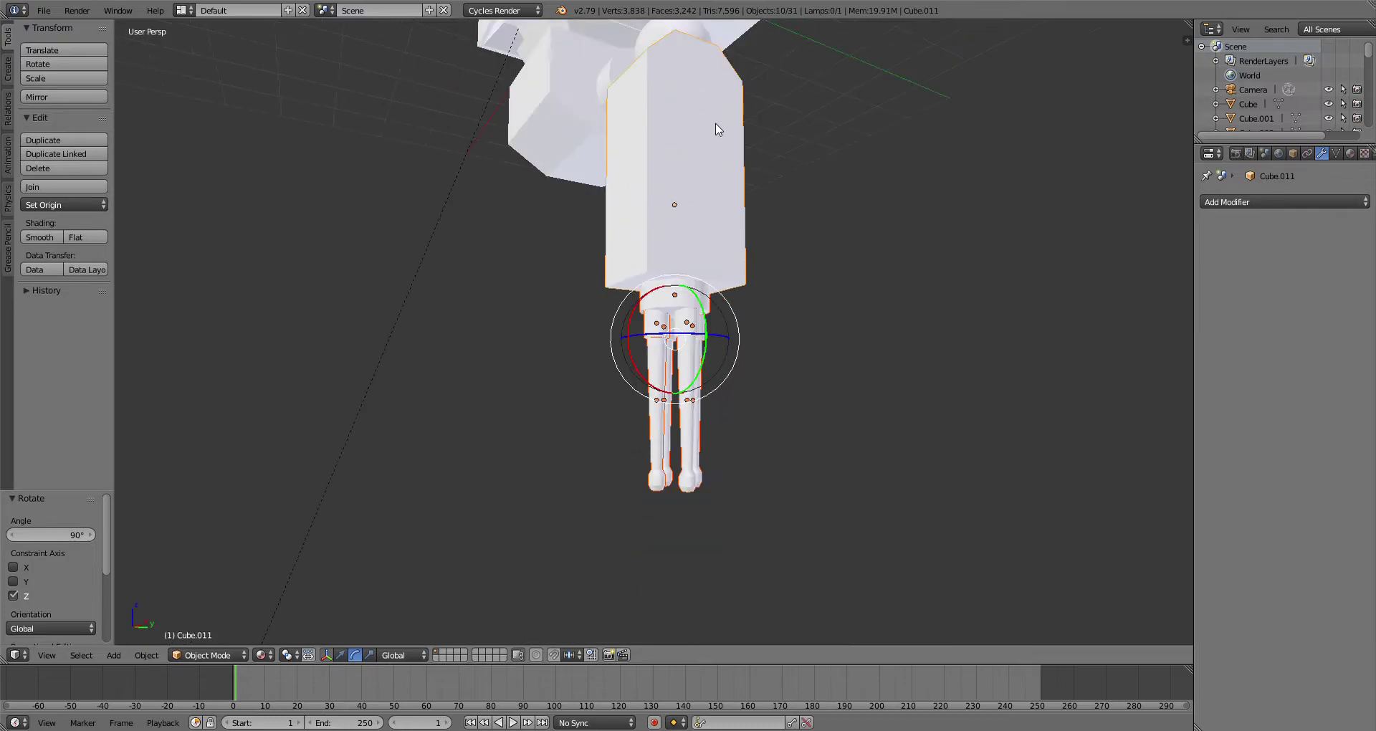
{"action": "middle_click_drag", "start_coordinate": [672, 81], "coordinate": [662, 273], "text": "shift"}
{"action": "left_click", "coordinate": [286, 661]}
{"action": "left_click", "coordinate": [310, 584]}
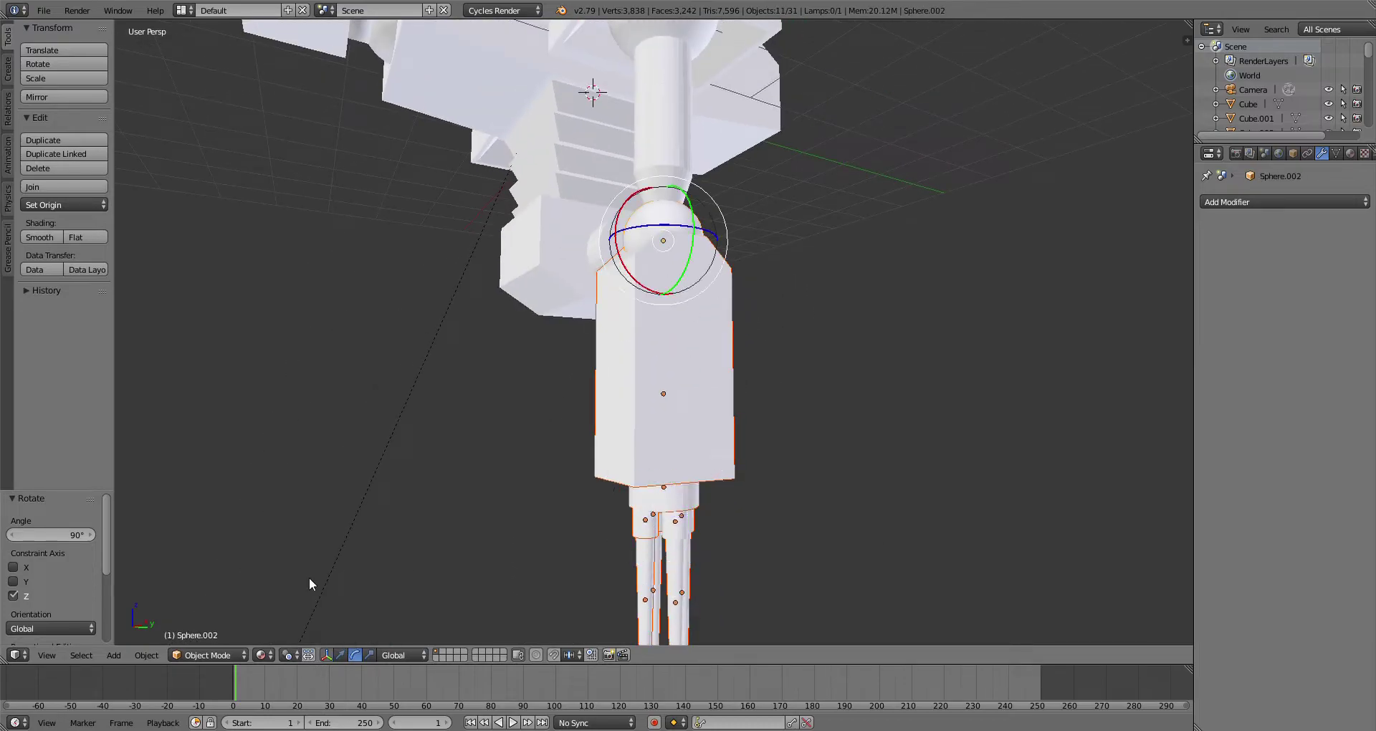
{"action": "left_click_drag", "start_coordinate": [622, 270], "coordinate": [578, 144]}
{"action": "scroll", "coordinate": [609, 176], "scroll_direction": "down", "scroll_amount": 2}
{"action": "mouse_move", "coordinate": [619, 187]}
{"action": "middle_mouse_down"}
{"action": "mouse_move", "coordinate": [733, 212]}
{"action": "mouse_move", "coordinate": [906, 334]}
{"action": "mouse_move", "coordinate": [778, 333]}
{"action": "mouse_move", "coordinate": [806, 390]}
{"action": "mouse_move", "coordinate": [799, 347]}
{"action": "mouse_move", "coordinate": [961, 313]}
{"action": "mouse_move", "coordinate": [848, 304]}
{"action": "mouse_move", "coordinate": [745, 339]}
{"action": "mouse_move", "coordinate": [723, 418]}
{"action": "mouse_move", "coordinate": [407, 525]}
{"action": "mouse_move", "coordinate": [344, 587]}
{"action": "middle_mouse_up"}
Step: Preview the raised gun arm in rendered shading from different angles, and return to solid shading
{"action": "left_click", "coordinate": [263, 654]}
{"action": "mouse_move", "coordinate": [760, 430]}
{"action": "middle_mouse_down"}
{"action": "mouse_move", "coordinate": [851, 441]}
{"action": "mouse_move", "coordinate": [886, 493]}
{"action": "mouse_move", "coordinate": [706, 500]}
{"action": "middle_mouse_up"}
{"action": "middle_click_drag", "start_coordinate": [392, 557], "coordinate": [433, 567]}
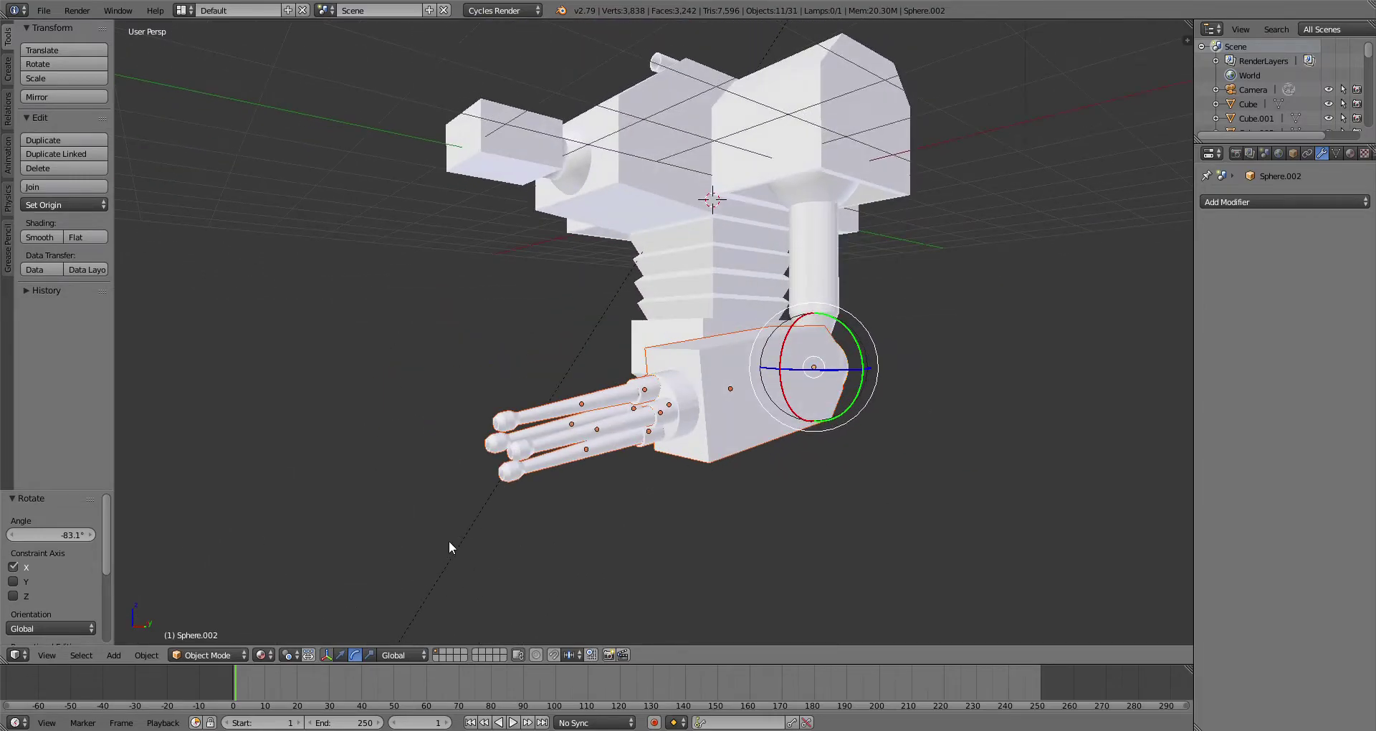
{"action": "left_click", "coordinate": [260, 655]}
{"action": "left_click", "coordinate": [294, 557]}
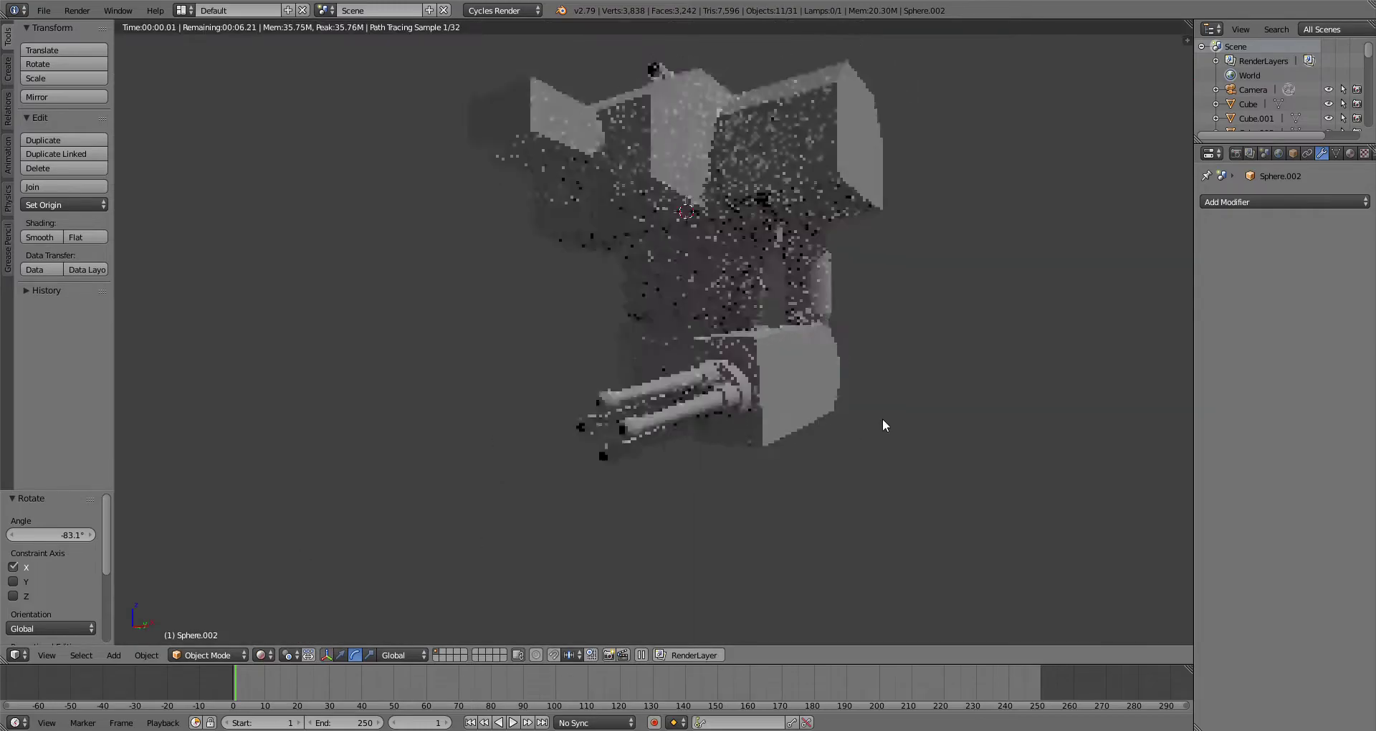
{"action": "middle_click_drag", "start_coordinate": [883, 426], "coordinate": [891, 451]}
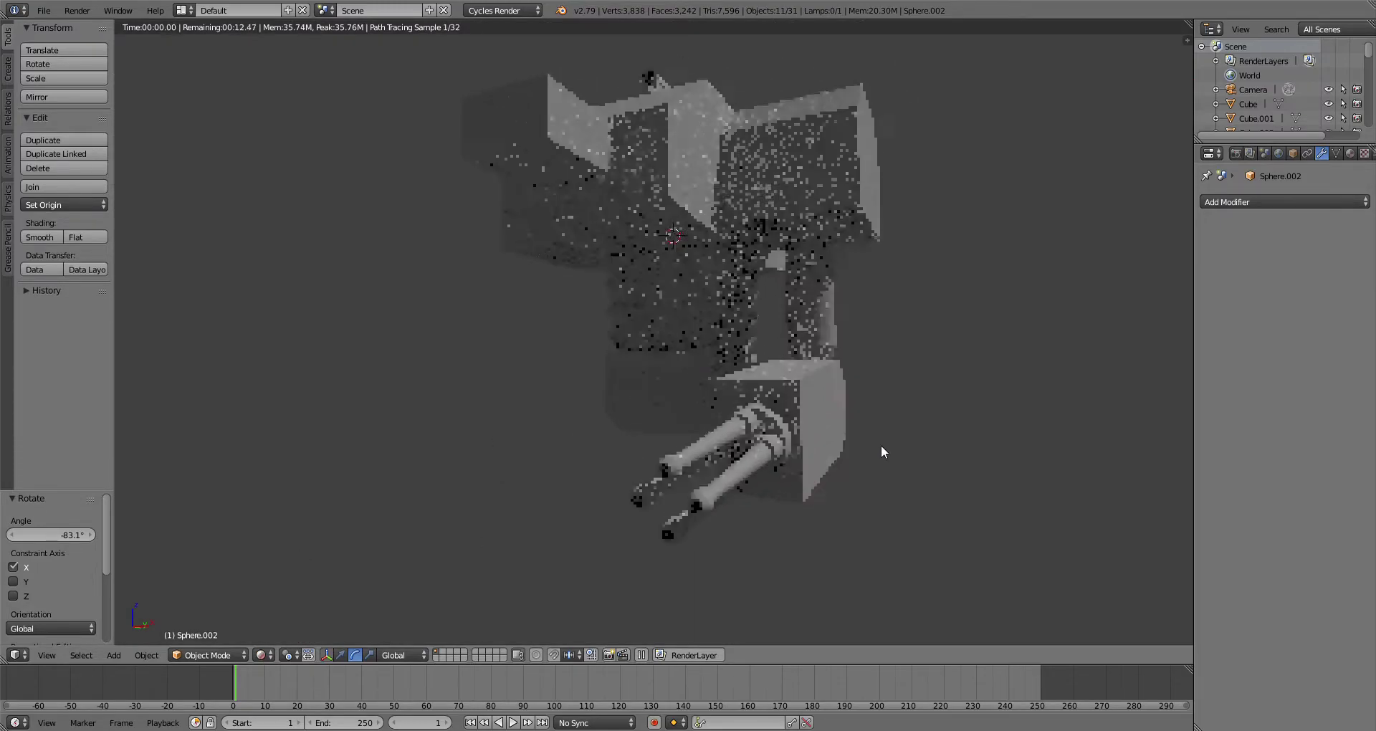
{"action": "middle_click_drag", "start_coordinate": [708, 511], "coordinate": [410, 578]}
{"action": "left_click", "coordinate": [262, 655]}
{"action": "left_click", "coordinate": [307, 575]}
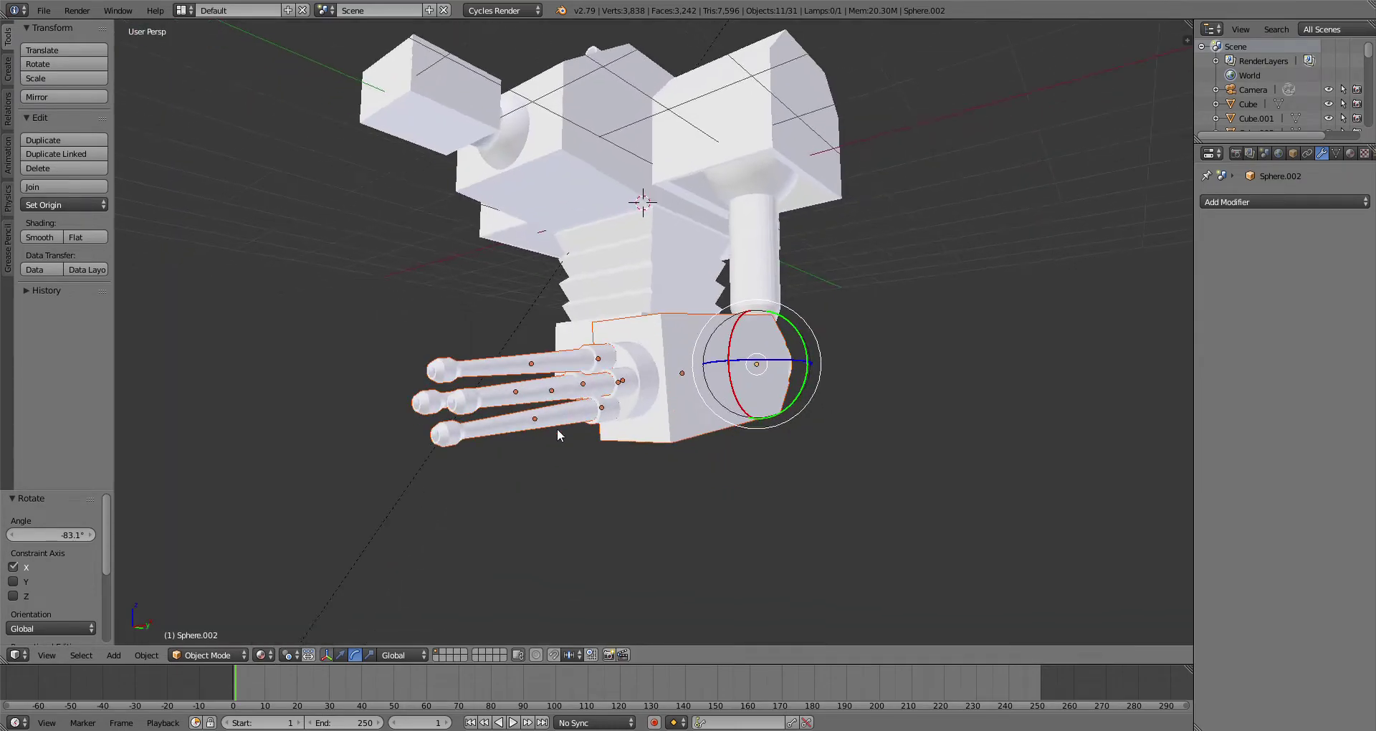
Step: Undo the gun arm's test rotation and select the forearm box
{"action": "scroll", "coordinate": [557, 429], "scroll_direction": "up", "scroll_amount": 5}
{"action": "right_click", "coordinate": [597, 414]}
{"action": "middle_click_drag", "start_coordinate": [646, 470], "coordinate": [612, 461]}
{"action": "right_click", "coordinate": [729, 409]}
{"action": "right_click", "coordinate": [663, 444]}
{"action": "mouse_move", "coordinate": [687, 436]}
{"action": "middle_mouse_down"}
{"action": "mouse_move", "coordinate": [924, 433]}
{"action": "mouse_move", "coordinate": [680, 457]}
{"action": "middle_mouse_up"}
{"action": "right_click", "coordinate": [679, 457]}
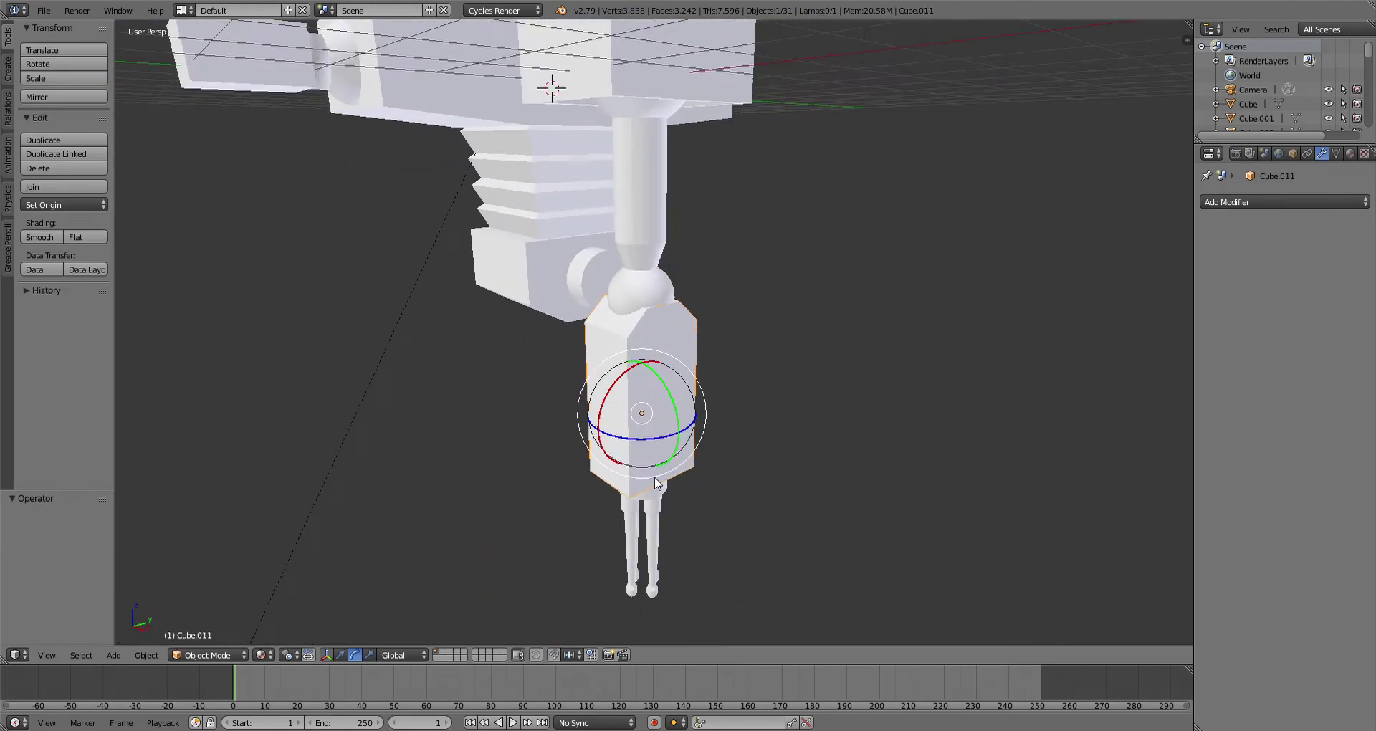
Step: Box-select the barrel cluster under the forearm and shift it along Y, finishing with a move of -0.123
{"action": "middle_click_drag", "start_coordinate": [608, 458], "coordinate": [741, 545]}
{"action": "right_click", "coordinate": [632, 465]}
{"action": "key", "text": "b"}
{"action": "left_click_drag", "start_coordinate": [600, 460], "coordinate": [824, 688]}
{"action": "scroll", "coordinate": [779, 506], "scroll_direction": "down", "scroll_amount": 3}
{"action": "middle_click_drag", "start_coordinate": [668, 514], "coordinate": [406, 577]}
{"action": "scroll", "coordinate": [406, 577], "scroll_direction": "up", "scroll_amount": 2}
{"action": "left_click", "coordinate": [342, 656]}
{"action": "left_click_drag", "start_coordinate": [643, 544], "coordinate": [674, 556]}
{"action": "middle_click_drag", "start_coordinate": [674, 557], "coordinate": [941, 545]}
{"action": "scroll", "coordinate": [940, 539], "scroll_direction": "up", "scroll_amount": 2}
{"action": "left_click_drag", "start_coordinate": [646, 611], "coordinate": [661, 612]}
Step: Open the forearm box in Edit Mode and select the faces on both of its sides
{"action": "middle_click_drag", "start_coordinate": [822, 492], "coordinate": [615, 434]}
{"action": "right_click", "coordinate": [698, 324]}
{"action": "scroll", "coordinate": [702, 339], "scroll_direction": "down", "scroll_amount": 2}
{"action": "scroll", "coordinate": [615, 434], "scroll_direction": "up", "scroll_amount": 1}
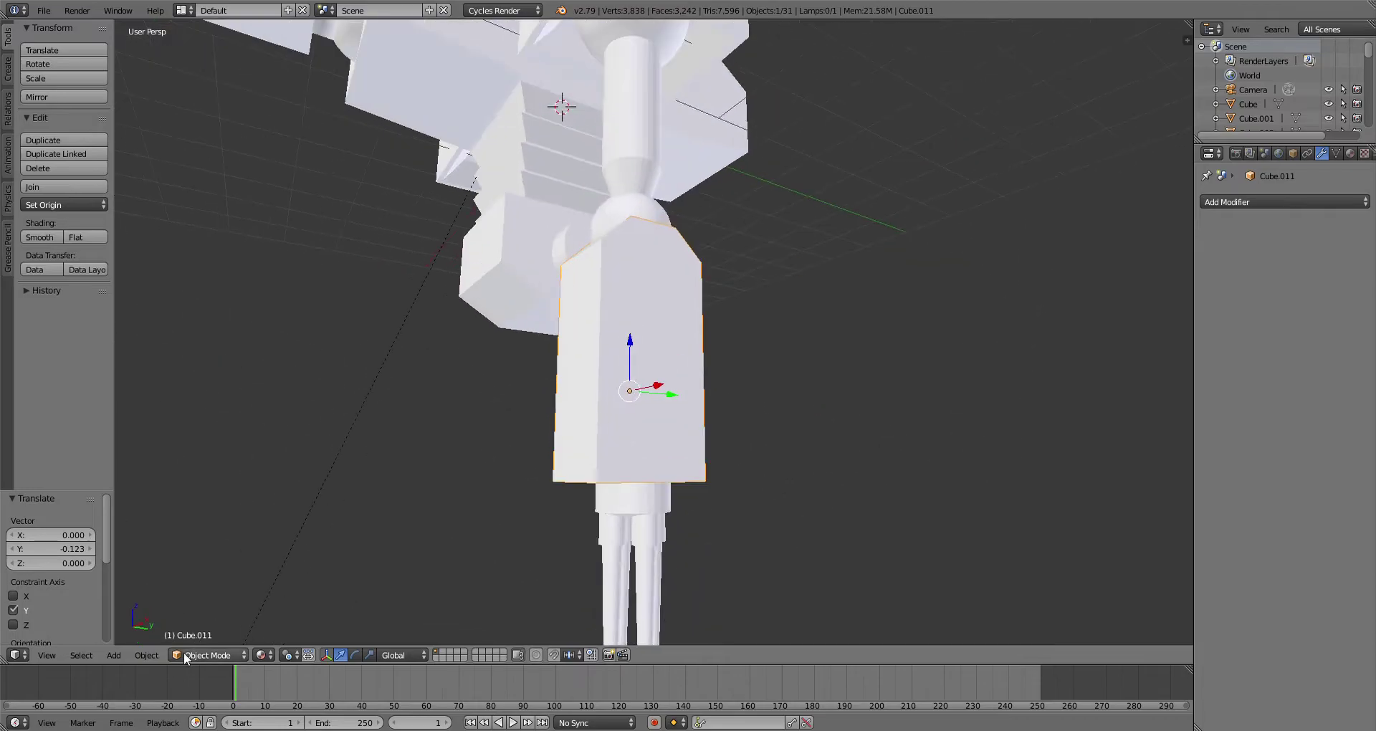
{"action": "left_click", "coordinate": [190, 655]}
{"action": "left_click", "coordinate": [209, 611]}
{"action": "right_click", "coordinate": [656, 242], "text": "shift"}
{"action": "mouse_move", "coordinate": [656, 248]}
{"action": "middle_mouse_down"}
{"action": "mouse_move", "coordinate": [805, 325]}
{"action": "mouse_move", "coordinate": [623, 264]}
{"action": "mouse_move", "coordinate": [660, 263]}
{"action": "middle_mouse_up"}
{"action": "right_click", "coordinate": [649, 266], "text": "shift"}
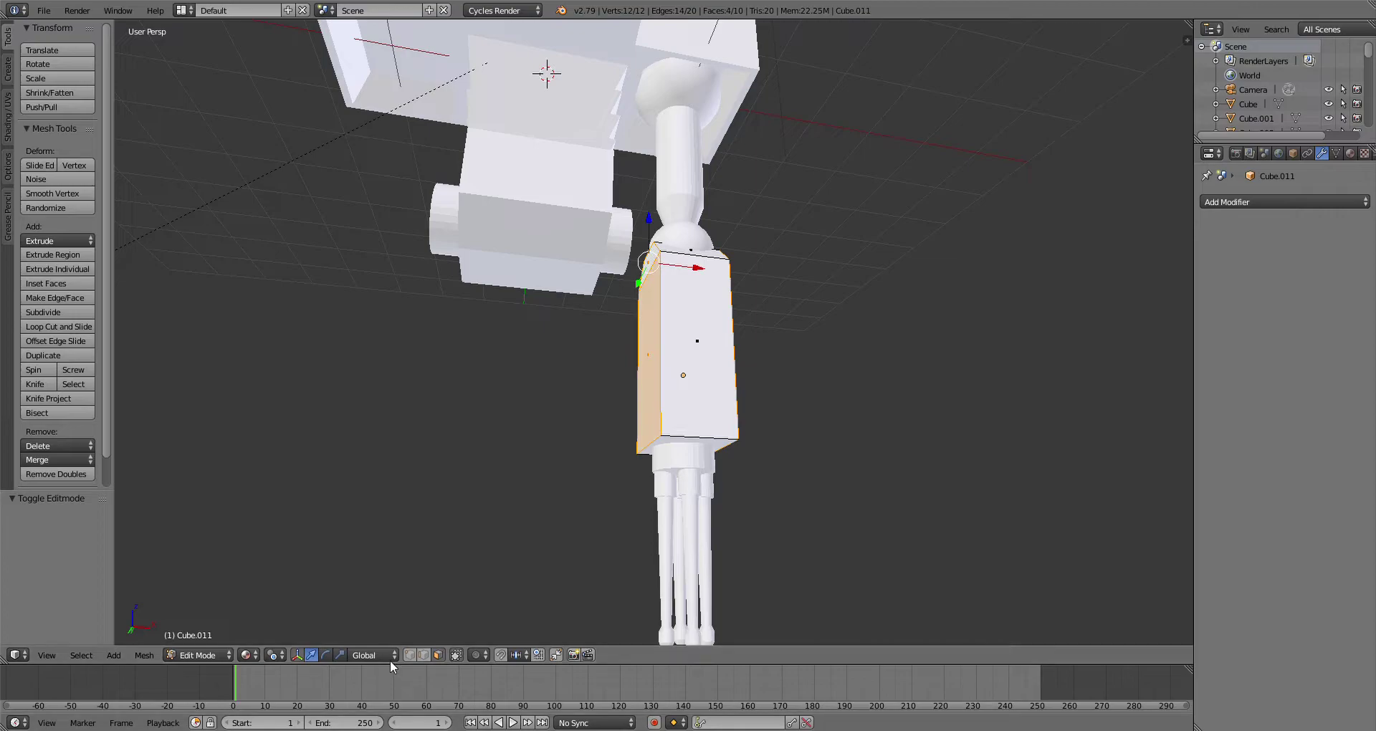
Step: Extrude the forearm's selected side faces in place and scale them 1.854 along X about the median point
{"action": "left_click", "coordinate": [341, 655]}
{"action": "scroll", "coordinate": [786, 357], "scroll_direction": "up", "scroll_amount": 2}
{"action": "key", "text": "e"}
{"action": "right_click", "coordinate": [739, 321]}
{"action": "left_click_drag", "start_coordinate": [702, 245], "coordinate": [734, 248]}
{"action": "right_click", "coordinate": [734, 248]}
{"action": "left_click", "coordinate": [279, 658]}
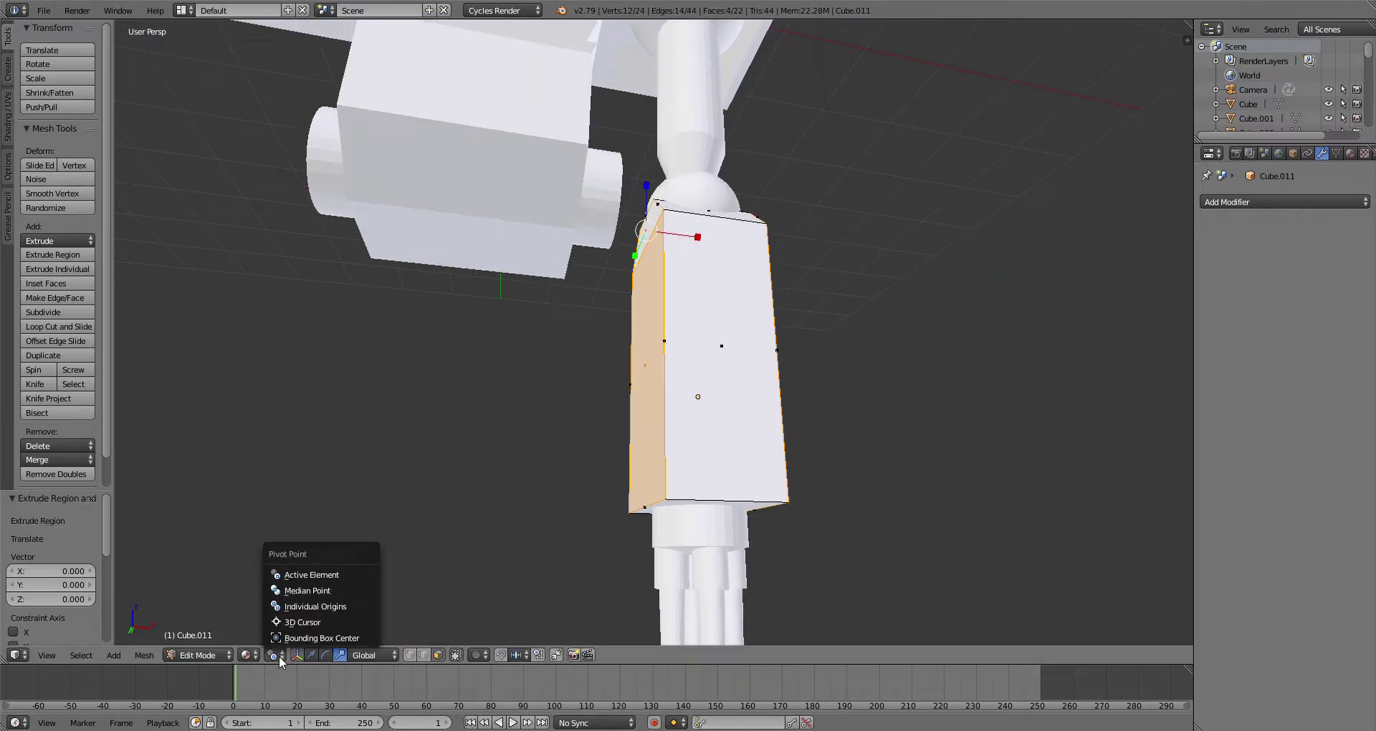
{"action": "left_click", "coordinate": [294, 591]}
{"action": "left_click_drag", "start_coordinate": [754, 329], "coordinate": [773, 328]}
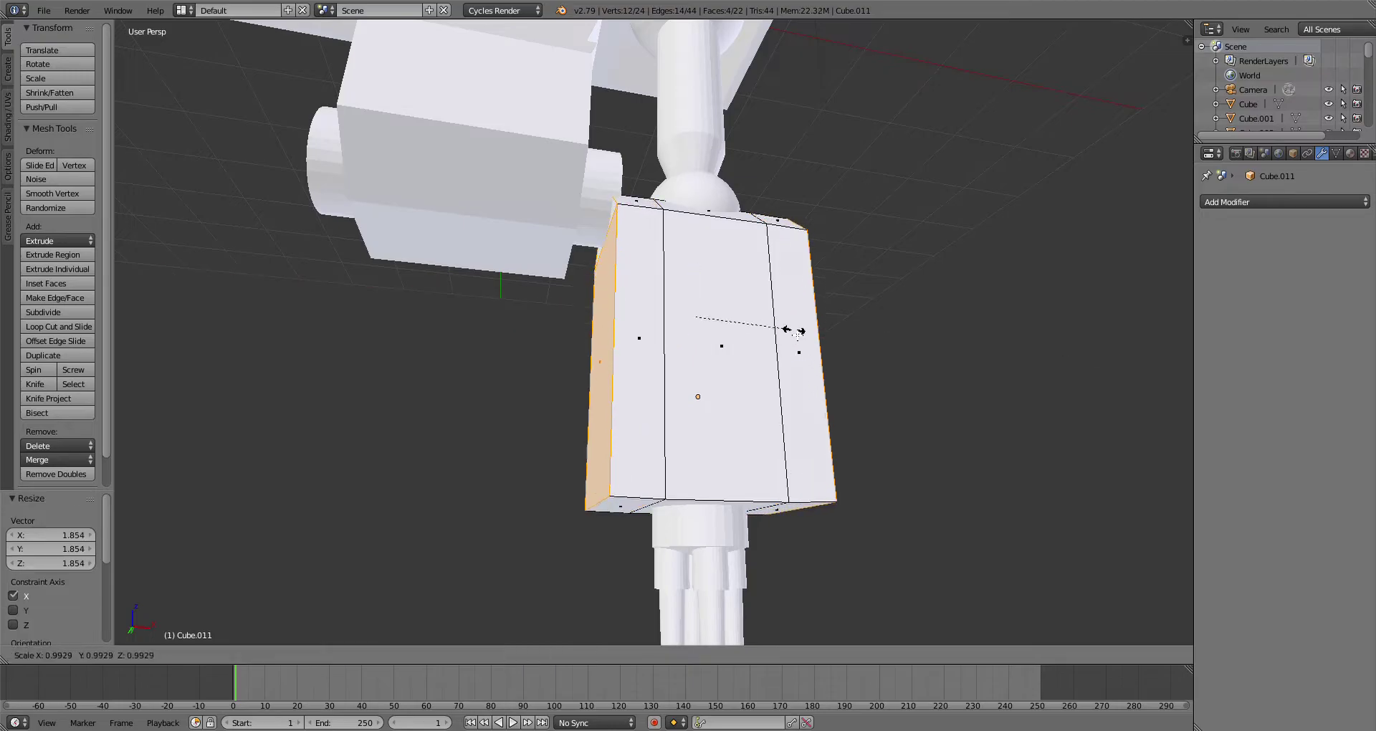
Step: Scale the forearm's extruded side faces down to chamfer the sides, and return to Object Mode
{"action": "key", "text": "s"}
{"action": "middle_click_drag", "start_coordinate": [789, 345], "coordinate": [742, 313]}
{"action": "mouse_move", "coordinate": [731, 300]}
{"action": "left_mouse_down"}
{"action": "mouse_move", "coordinate": [743, 303]}
{"action": "mouse_move", "coordinate": [721, 306]}
{"action": "left_mouse_up"}
{"action": "key", "text": "a"}
{"action": "key", "text": "a"}
{"action": "middle_click_drag", "start_coordinate": [763, 337], "coordinate": [746, 473]}
{"action": "left_click", "coordinate": [209, 633]}
Step: Duplicate the round base of the gun, shrink the copy, and place it beside the barrels under the forearm, raising it 0.068 along Z
{"action": "middle_click_drag", "start_coordinate": [444, 487], "coordinate": [575, 382]}
{"action": "right_click", "coordinate": [654, 426]}
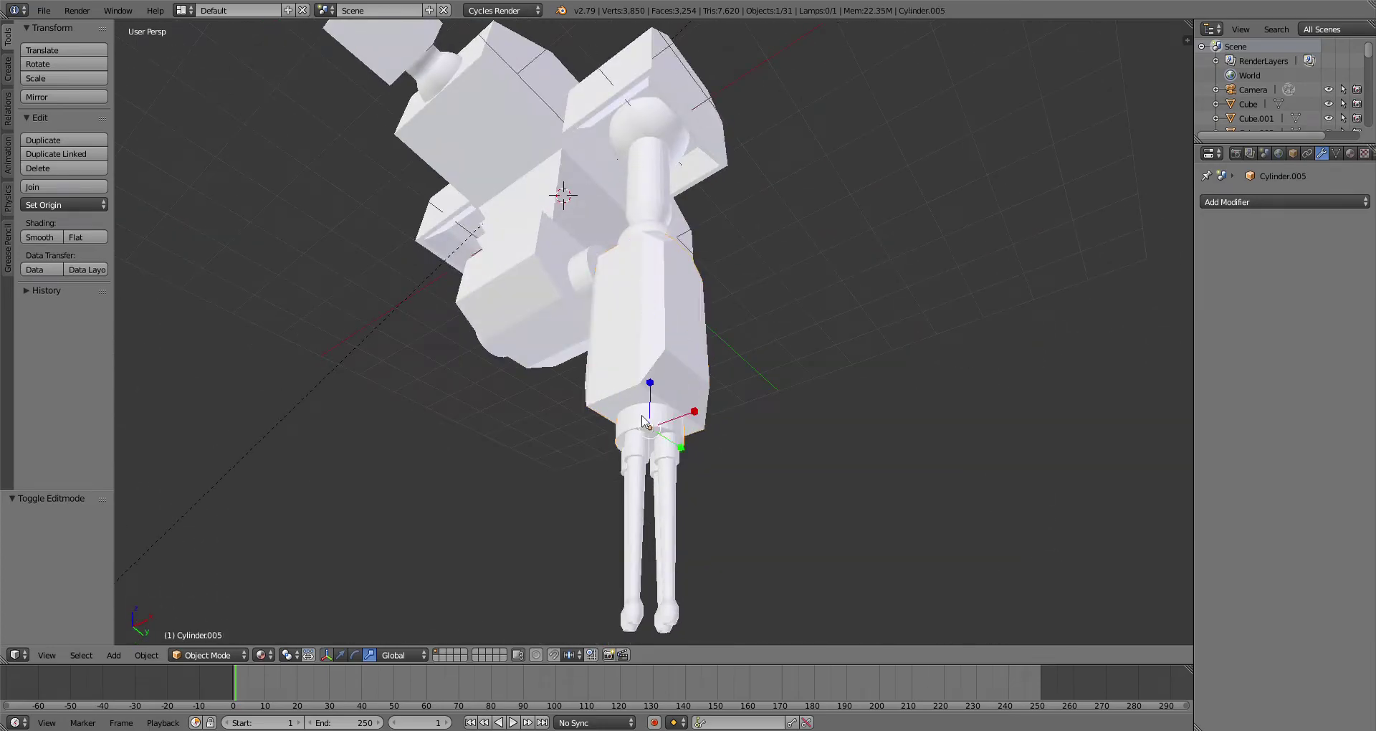
{"action": "key", "text": "Escape"}
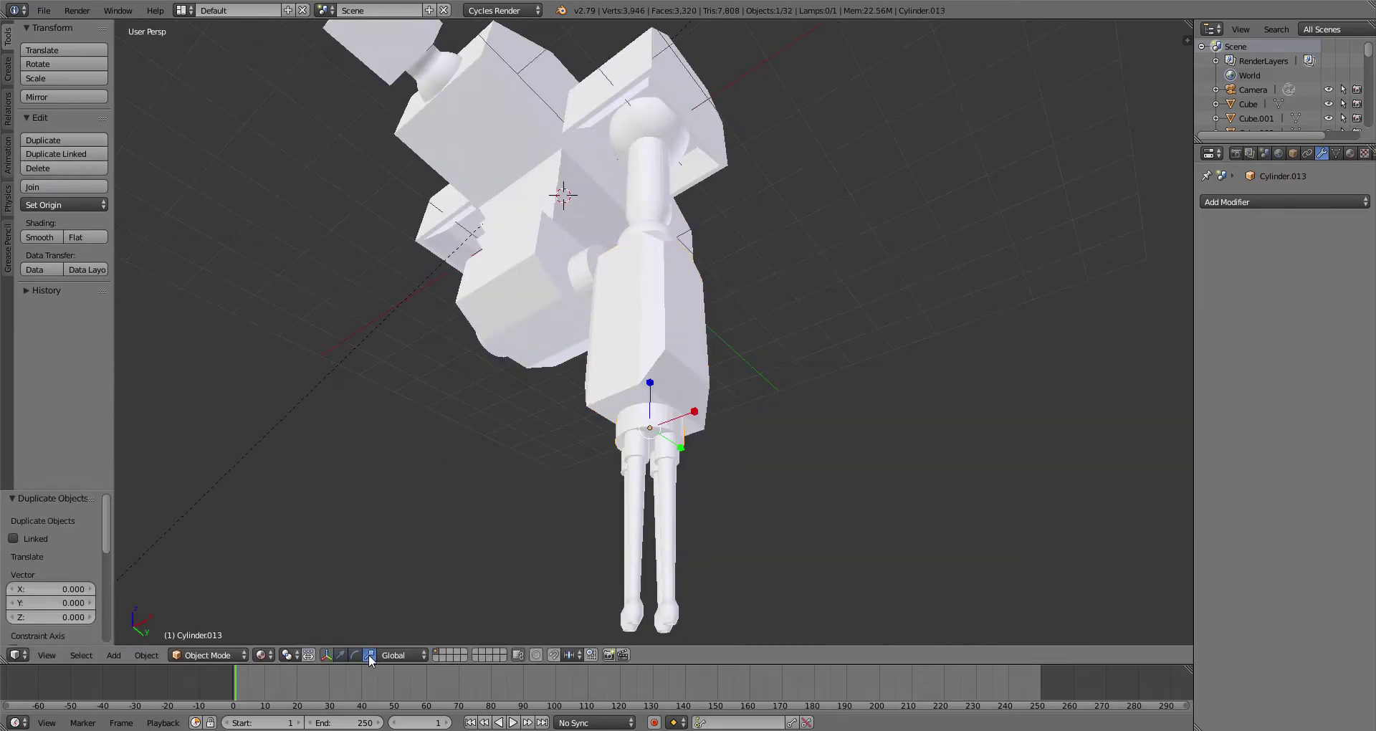
{"action": "key", "text": "g"}
{"action": "key", "text": "y"}
{"action": "left_click", "coordinate": [688, 423]}
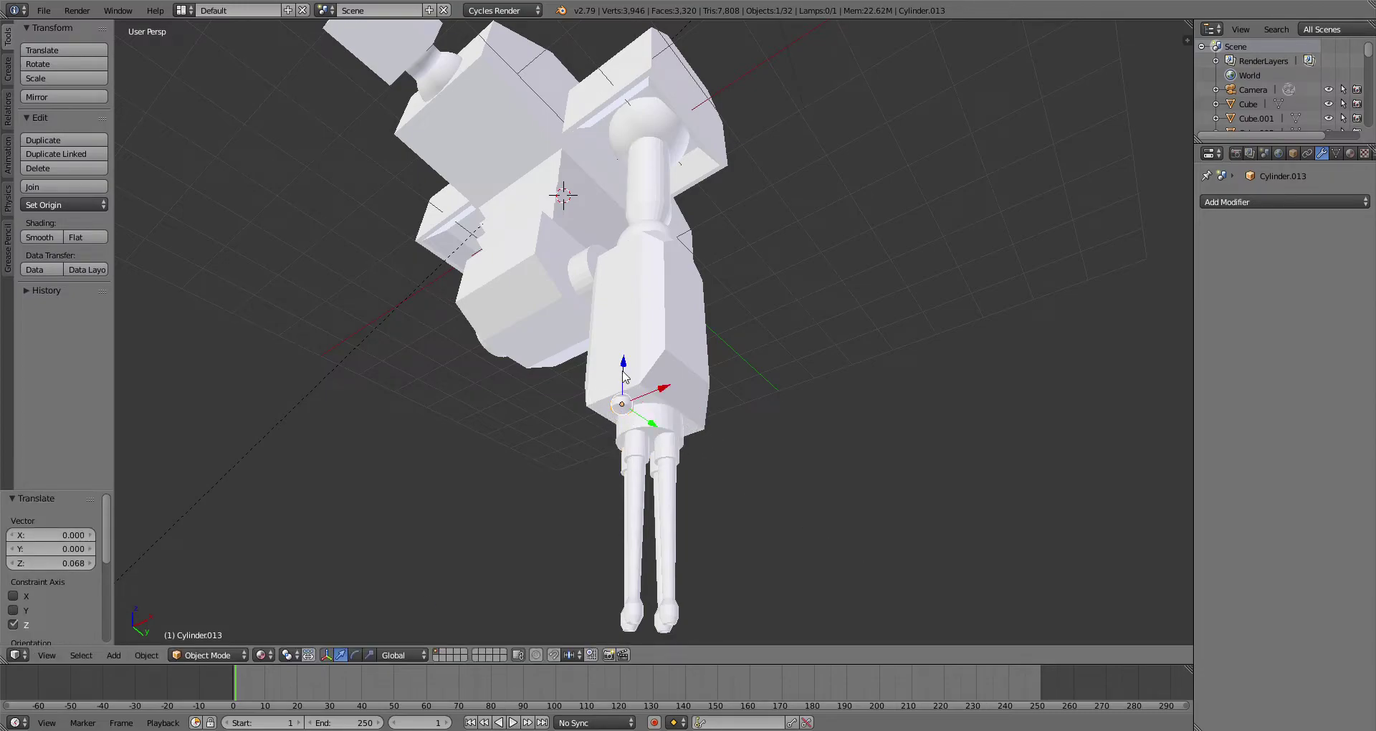
Step: Isolate the small cylinder, enlarge its inner end face in Edit Mode, and extrude that face 0.044 along Z
{"action": "key", "text": "KP_Divide"}
{"action": "scroll", "coordinate": [282, 612], "scroll_direction": "down", "scroll_amount": 2}
{"action": "left_click", "coordinate": [219, 655]}
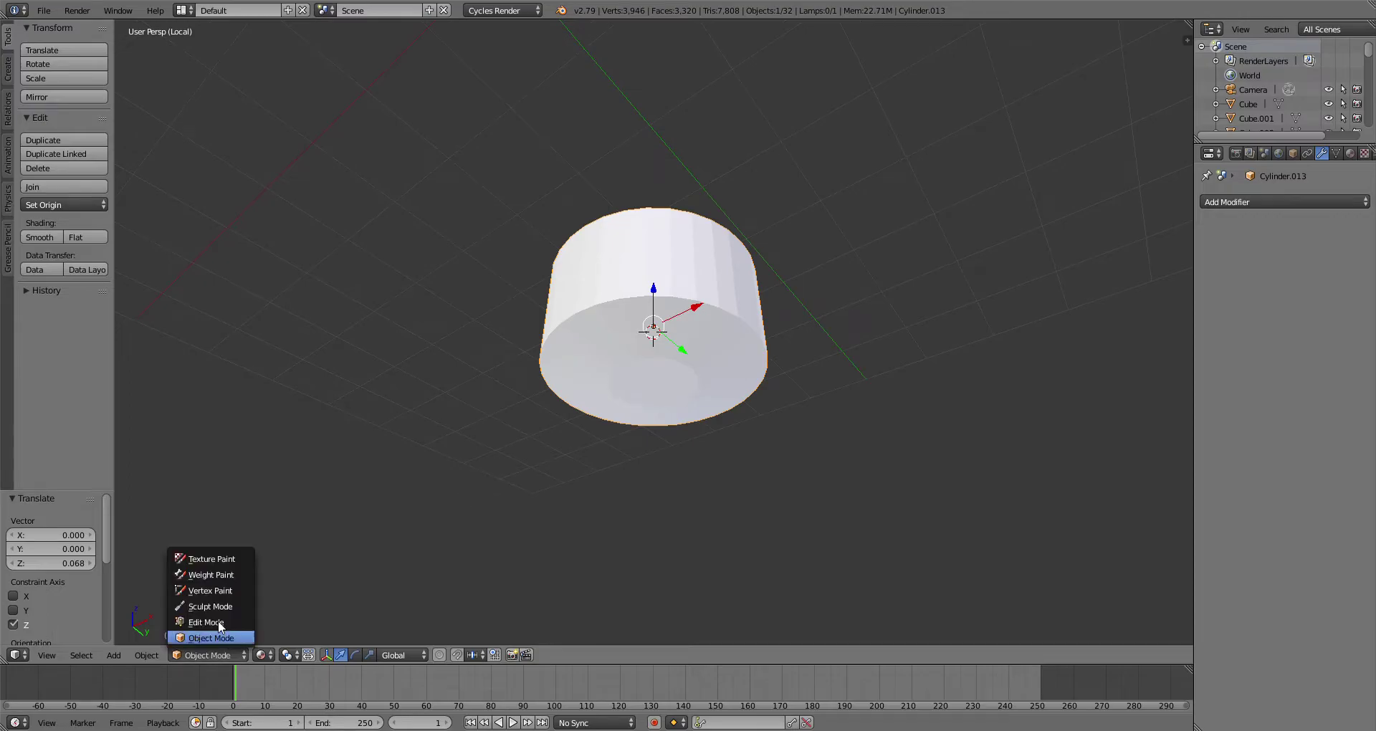
{"action": "left_click", "coordinate": [210, 607]}
{"action": "left_click", "coordinate": [215, 622]}
{"action": "key", "text": "s"}
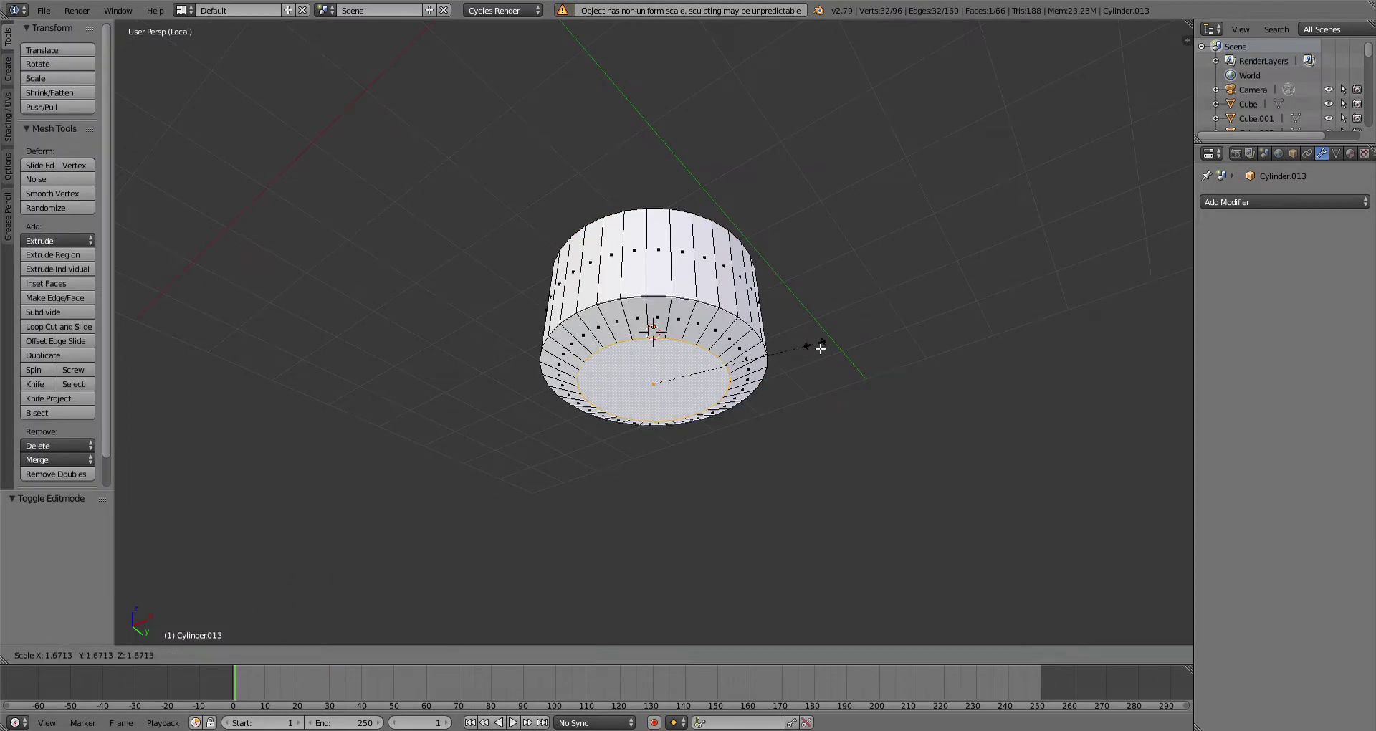
{"action": "left_click", "coordinate": [855, 342]}
{"action": "key", "text": "e"}
{"action": "left_click", "coordinate": [852, 376]}
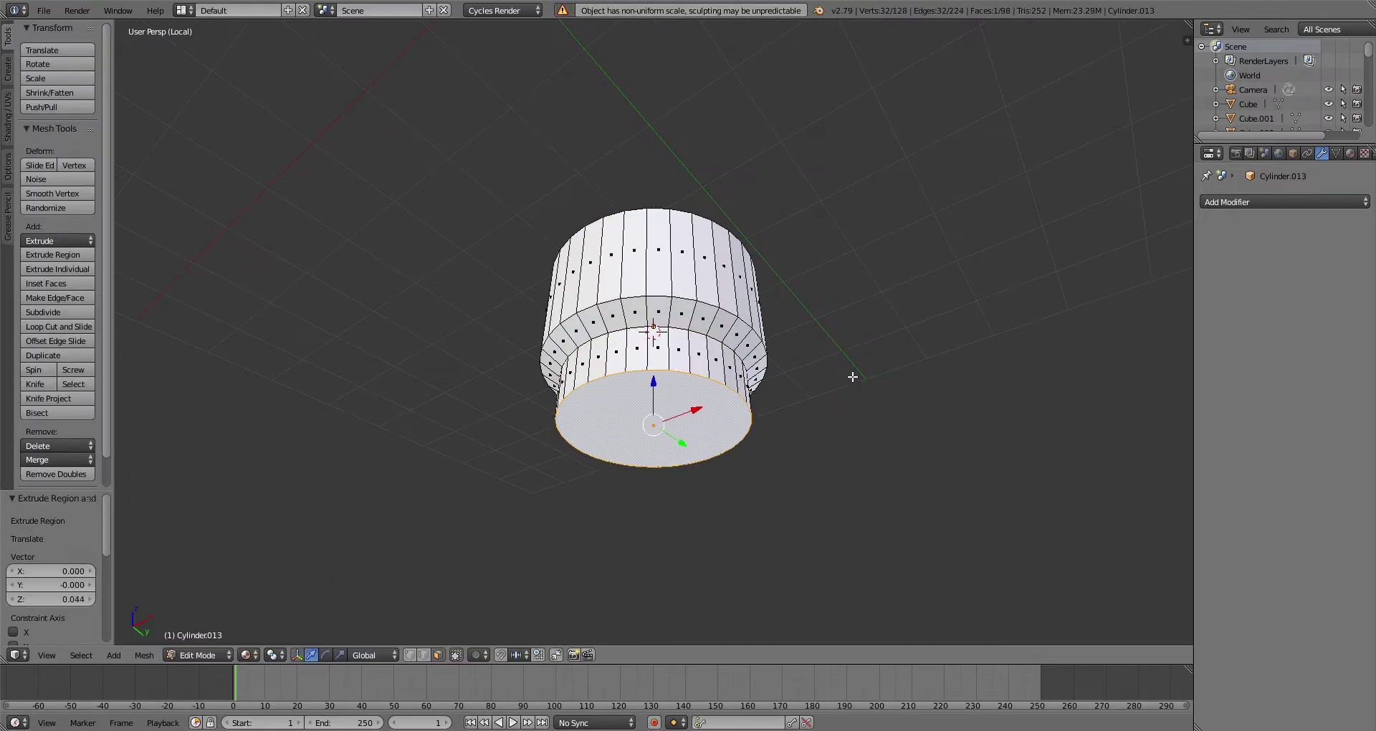
Step: Hollow out the cylinder's end with inset and inward extrusions, scale the recess floor to 0.749, and return to Object Mode
{"action": "key", "text": "e"}
{"action": "left_click", "coordinate": [820, 344]}
{"action": "key", "text": "s"}
{"action": "left_click", "coordinate": [779, 350]}
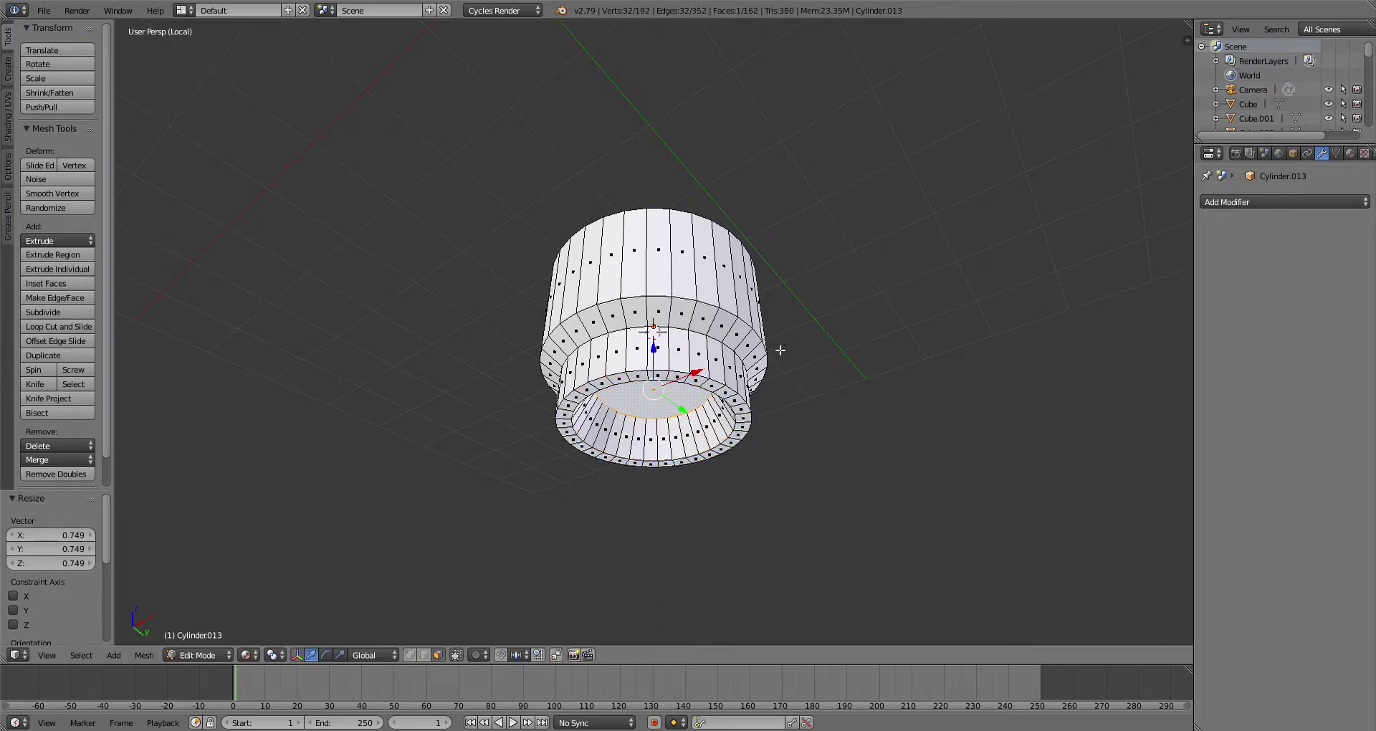
{"action": "left_click", "coordinate": [192, 656]}
{"action": "left_click", "coordinate": [199, 631]}
Step: Add a UV sphere scaled to 0.185 and further to 0.826, lower it into the cylinder's recess, and shade it smooth
{"action": "left_click", "coordinate": [8, 70]}
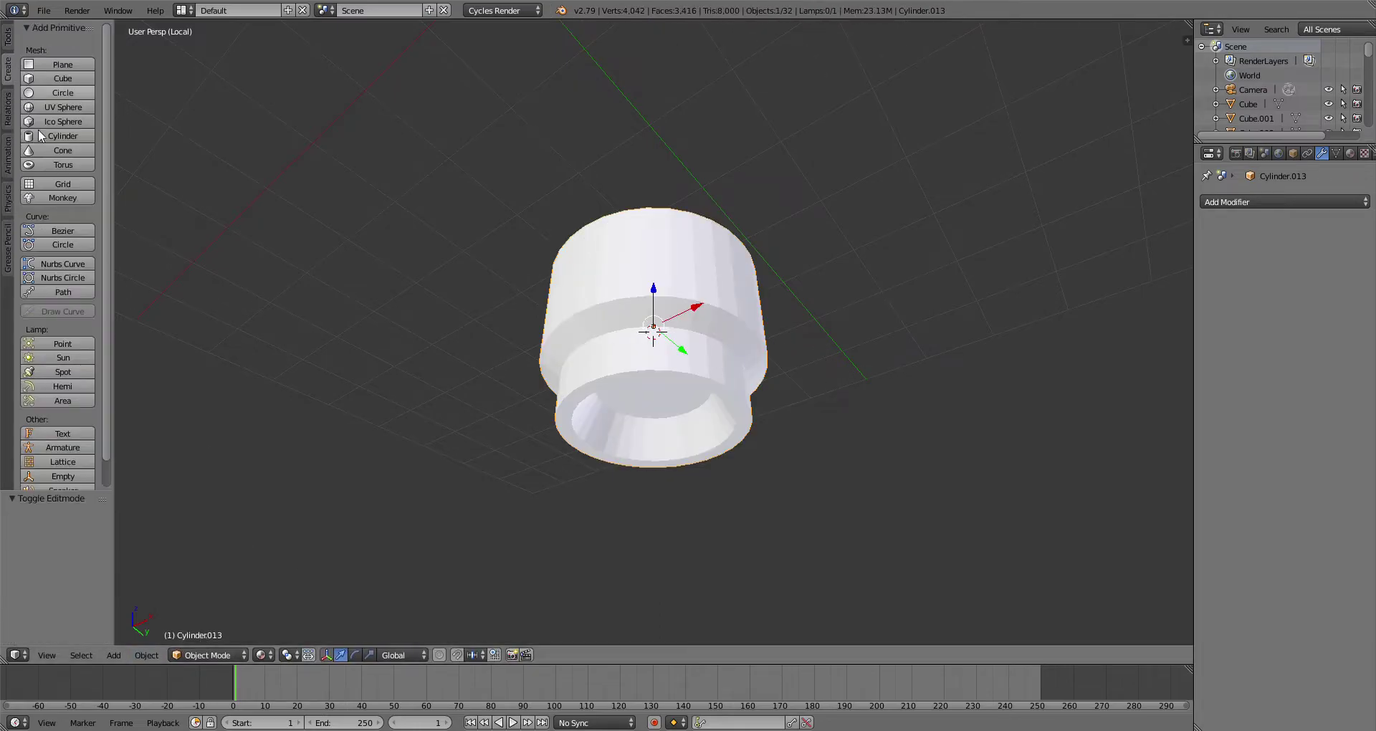
{"action": "left_click", "coordinate": [63, 107]}
{"action": "key", "text": "s"}
{"action": "left_click", "coordinate": [716, 338]}
{"action": "key", "text": "s"}
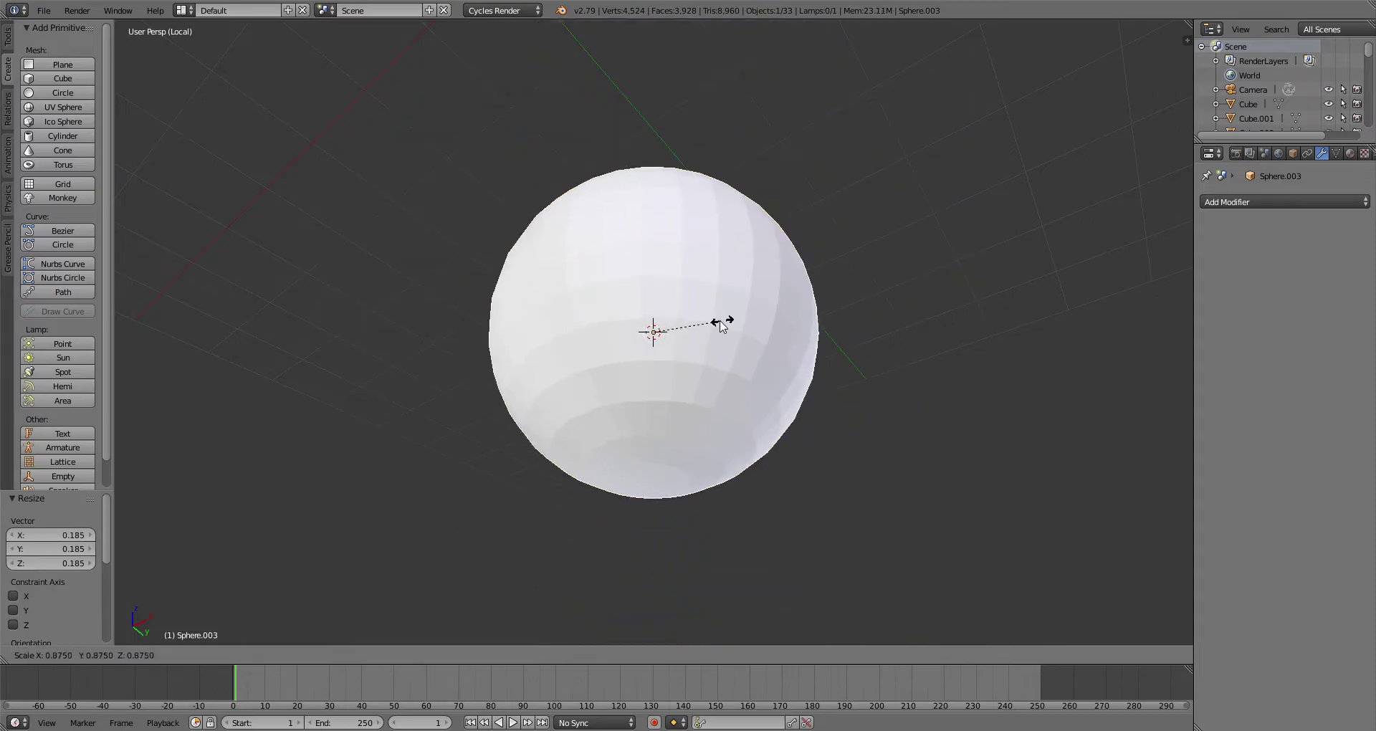
{"action": "left_click_drag", "start_coordinate": [657, 300], "coordinate": [664, 380]}
{"action": "key", "text": "s"}
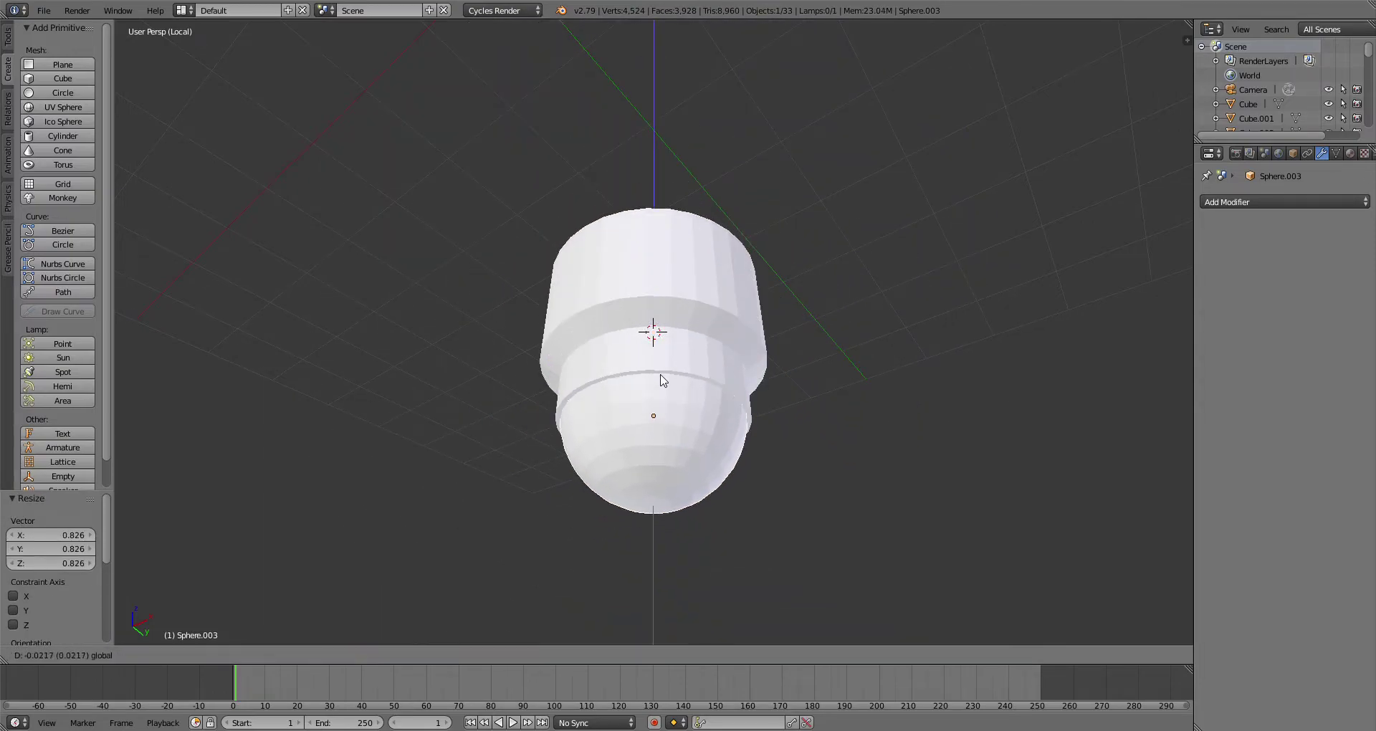
{"action": "left_click", "coordinate": [8, 34]}
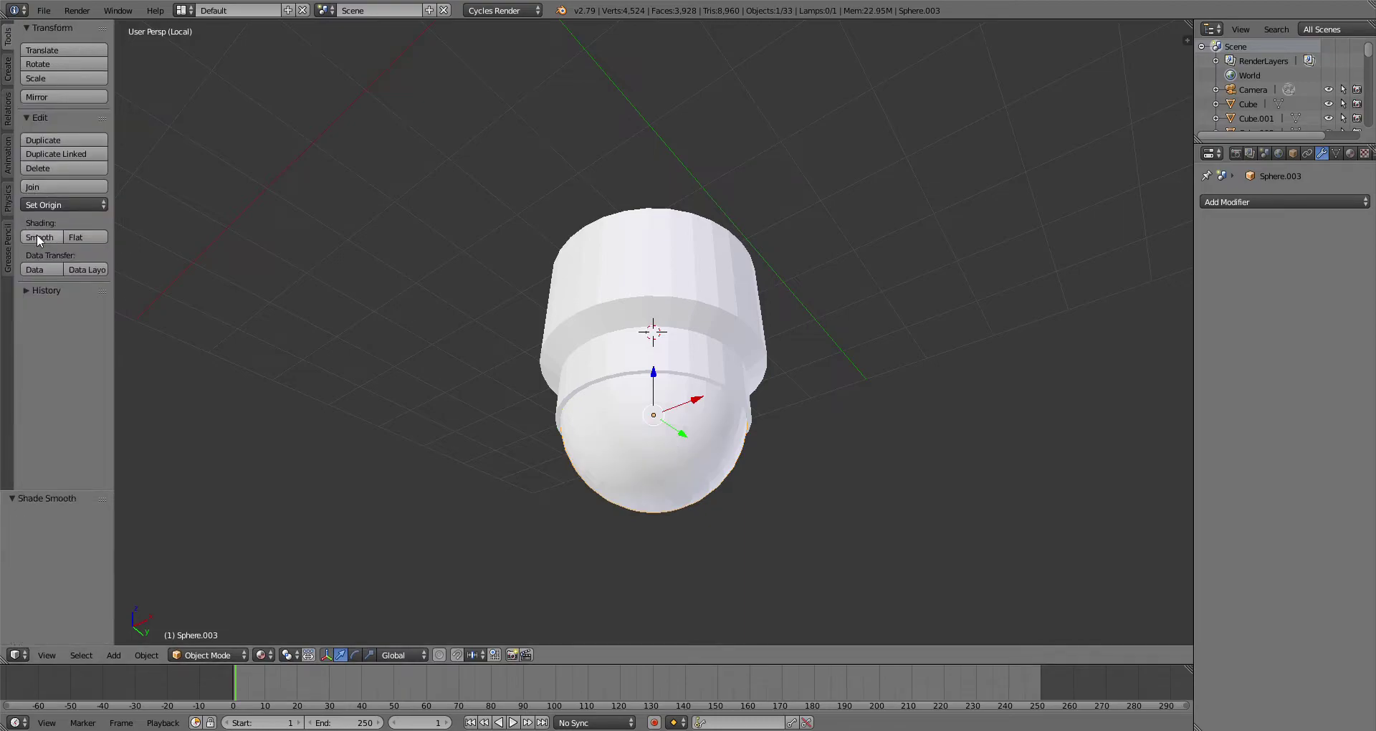
Step: Move the sphere 0.052 along Z into its housing and exit local view with both parts selected
{"action": "middle_click_drag", "start_coordinate": [579, 356], "coordinate": [877, 360]}
{"action": "left_click_drag", "start_coordinate": [658, 381], "coordinate": [711, 331]}
{"action": "middle_click_drag", "start_coordinate": [872, 427], "coordinate": [713, 429]}
{"action": "key", "text": "KP_Divide"}
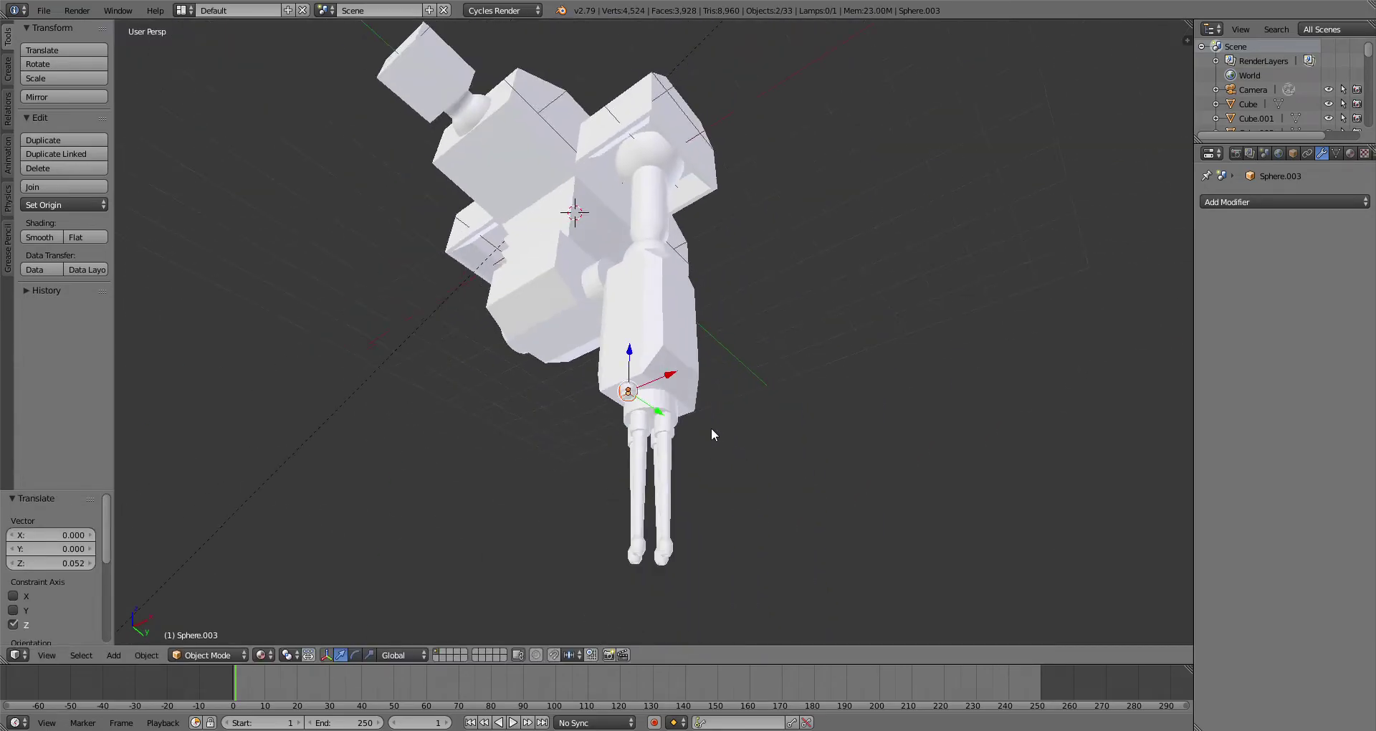
{"action": "scroll", "coordinate": [711, 428], "scroll_direction": "up", "scroll_amount": 3}
{"action": "scroll", "coordinate": [746, 410], "scroll_direction": "up", "scroll_amount": 2}
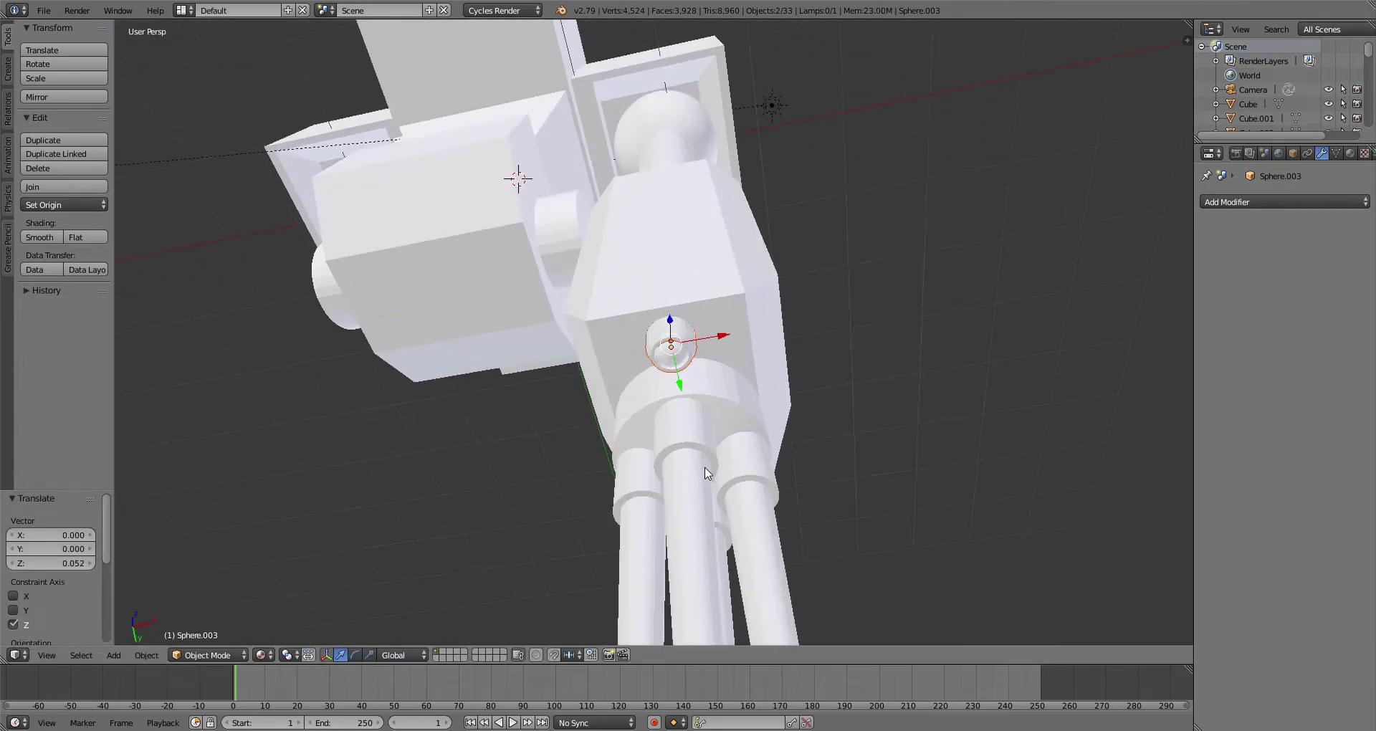
Step: Start appending from a Blender library and go up from Bigun.blend to its parent folder
{"action": "left_click", "coordinate": [44, 10]}
{"action": "left_click", "coordinate": [104, 246]}
{"action": "left_click", "coordinate": [226, 83]}
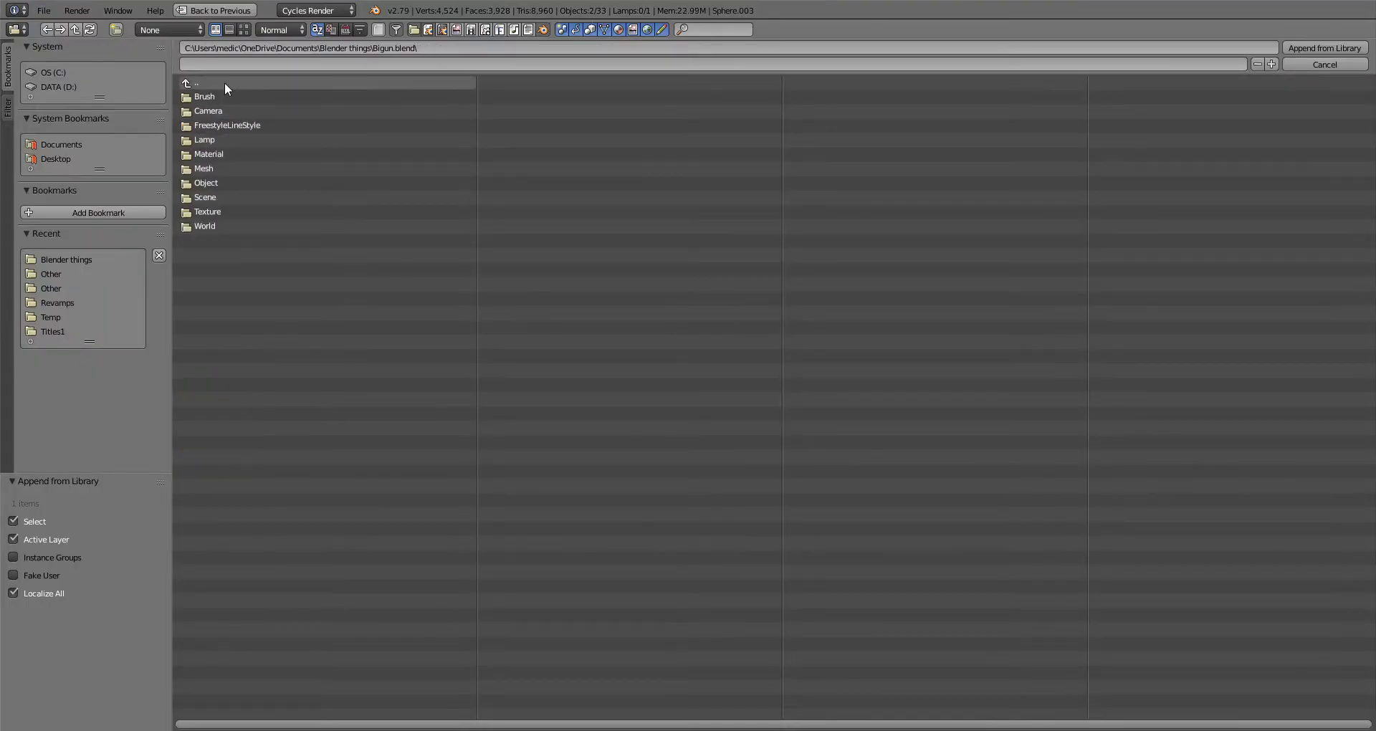
Step: Go up to the Blender things folder and open Mk.103.blend as the library to append from
{"action": "left_click", "coordinate": [225, 83]}
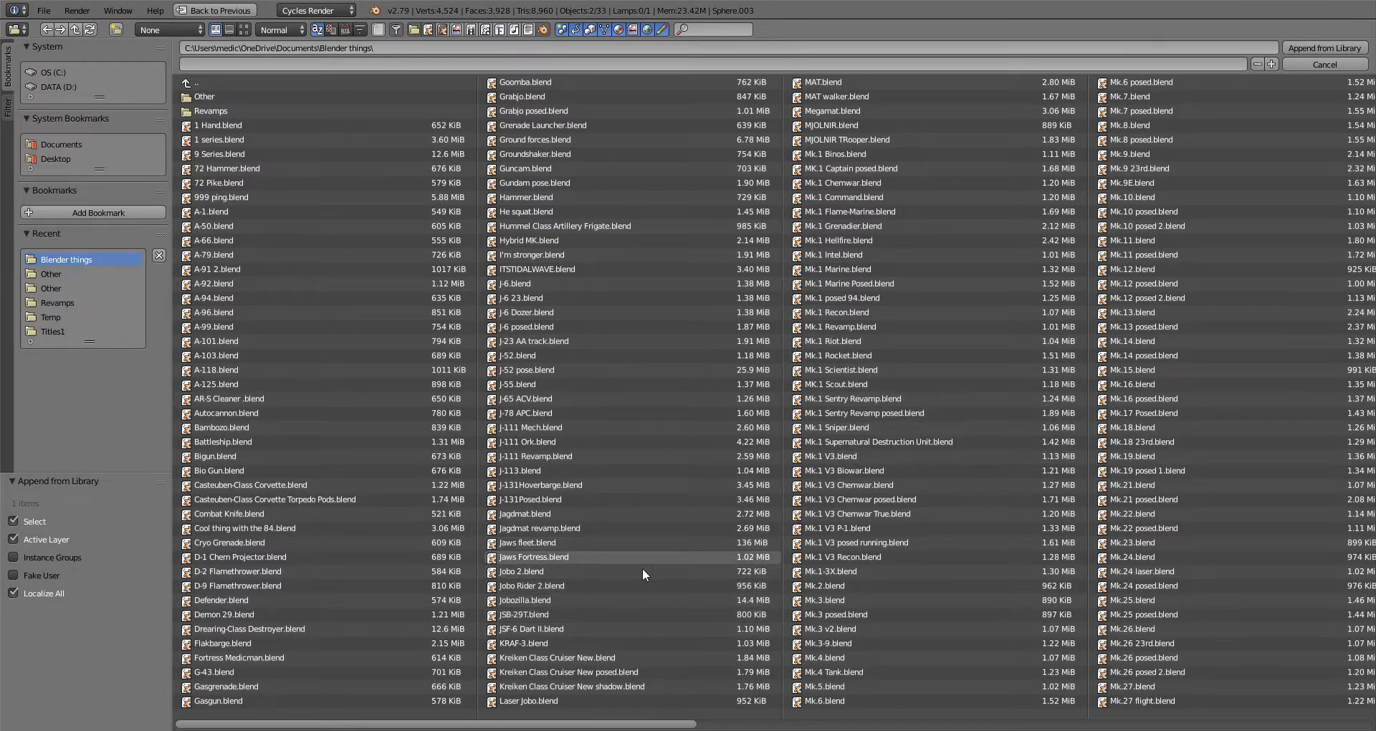
{"action": "scroll", "coordinate": [784, 315], "scroll_direction": "down", "scroll_amount": 1}
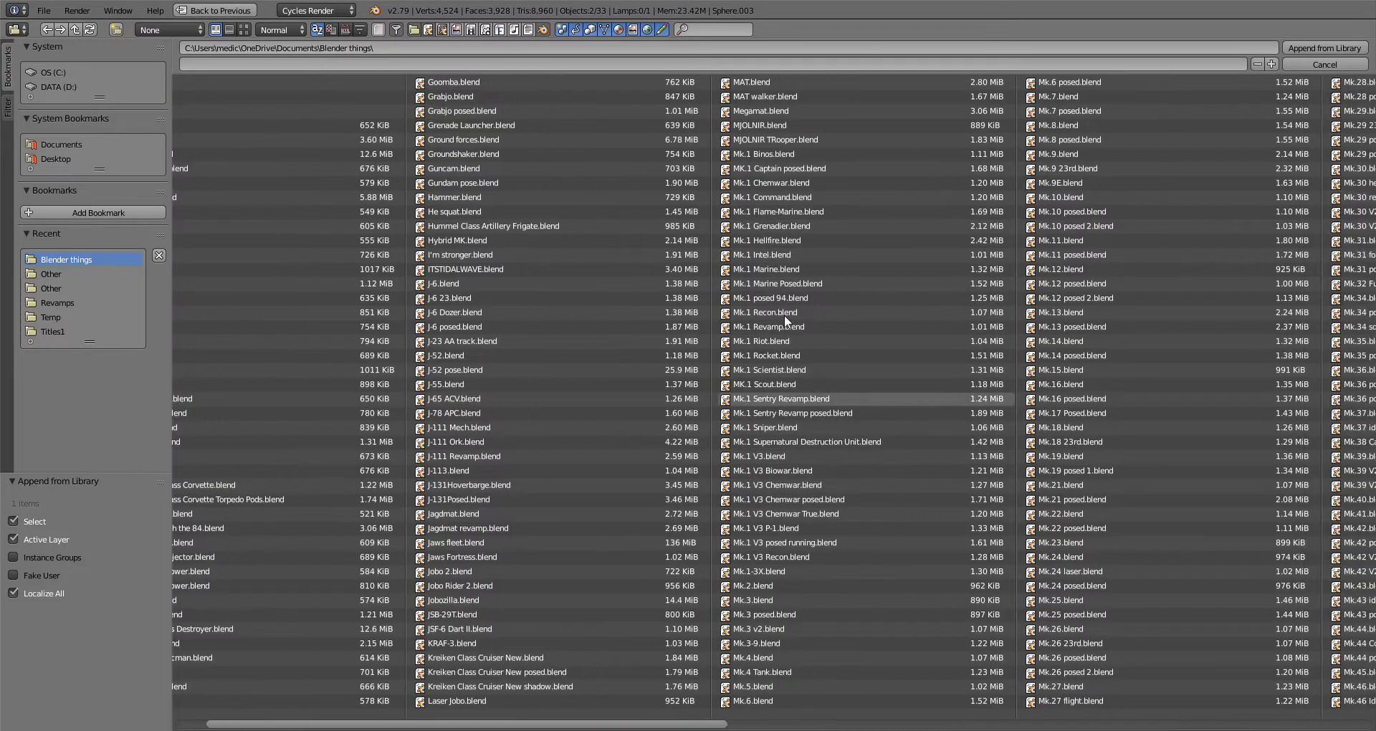
{"action": "scroll", "coordinate": [717, 269], "scroll_direction": "down", "scroll_amount": 1}
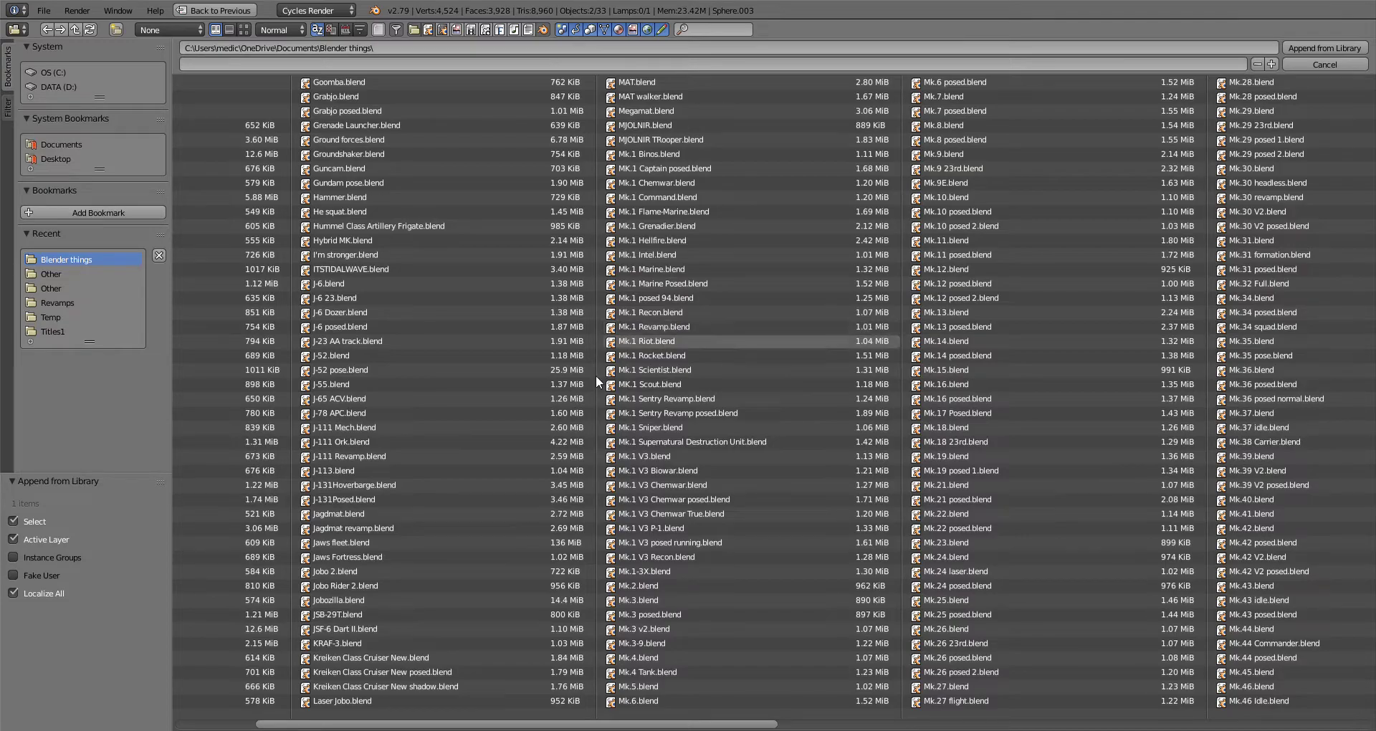
{"action": "scroll", "coordinate": [596, 375], "scroll_direction": "up", "scroll_amount": 2}
{"action": "scroll", "coordinate": [755, 283], "scroll_direction": "down", "scroll_amount": 10}
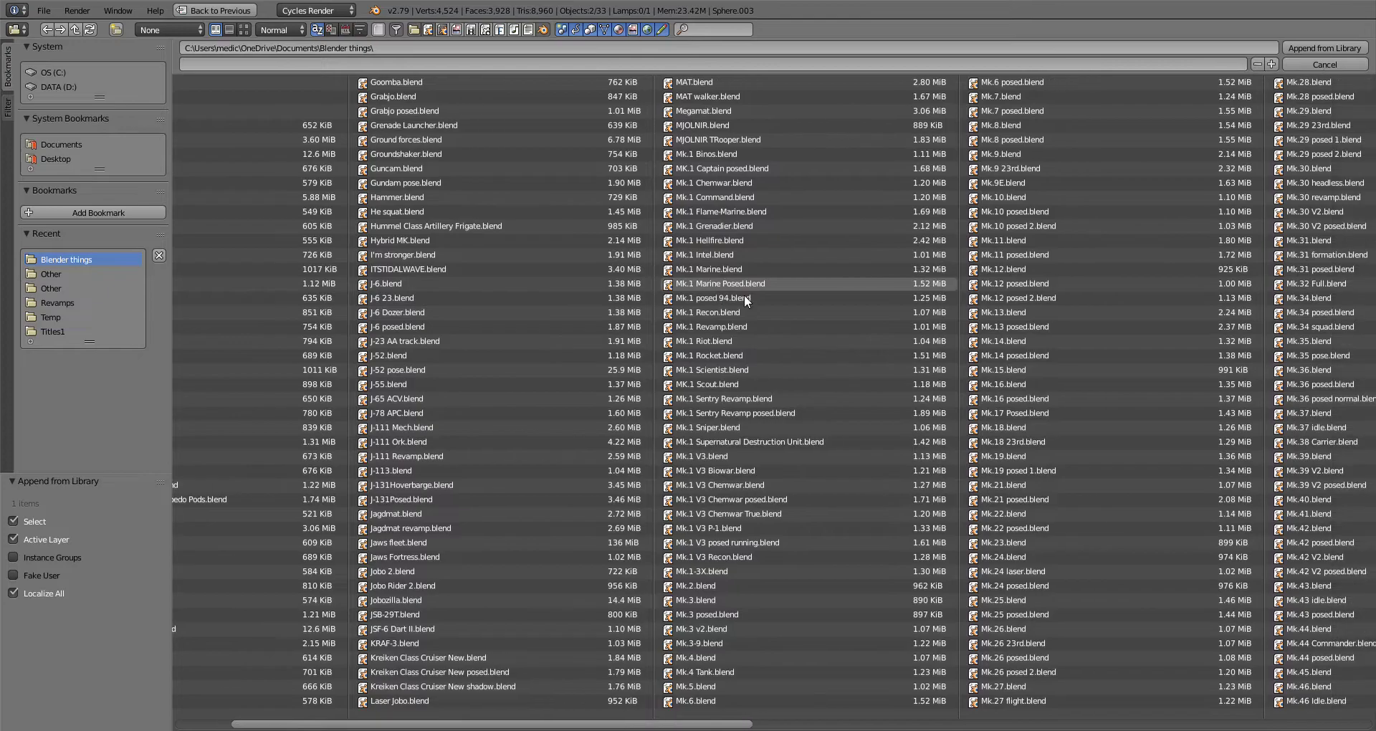
{"action": "scroll", "coordinate": [775, 359], "scroll_direction": "down", "scroll_amount": 7}
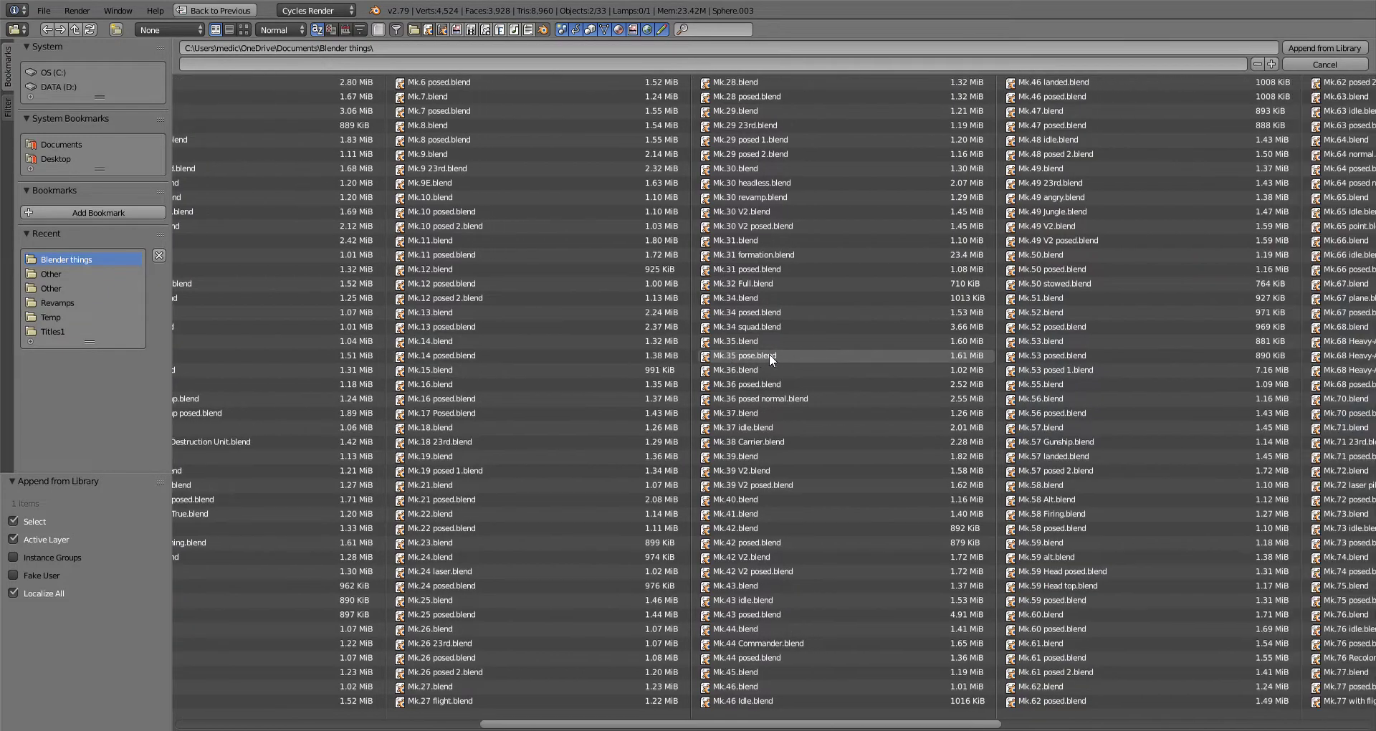
{"action": "scroll", "coordinate": [1060, 452], "scroll_direction": "down", "scroll_amount": 7}
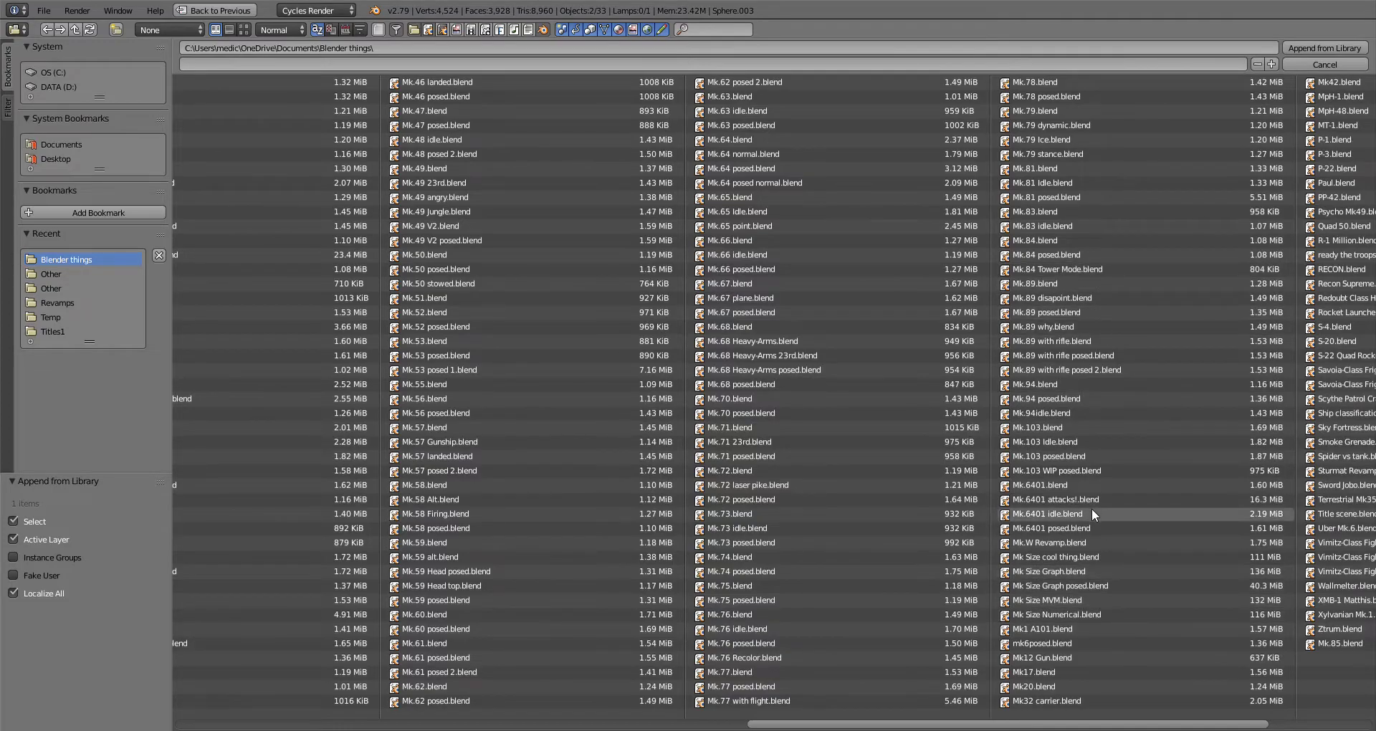
{"action": "scroll", "coordinate": [1098, 442], "scroll_direction": "down", "scroll_amount": 2}
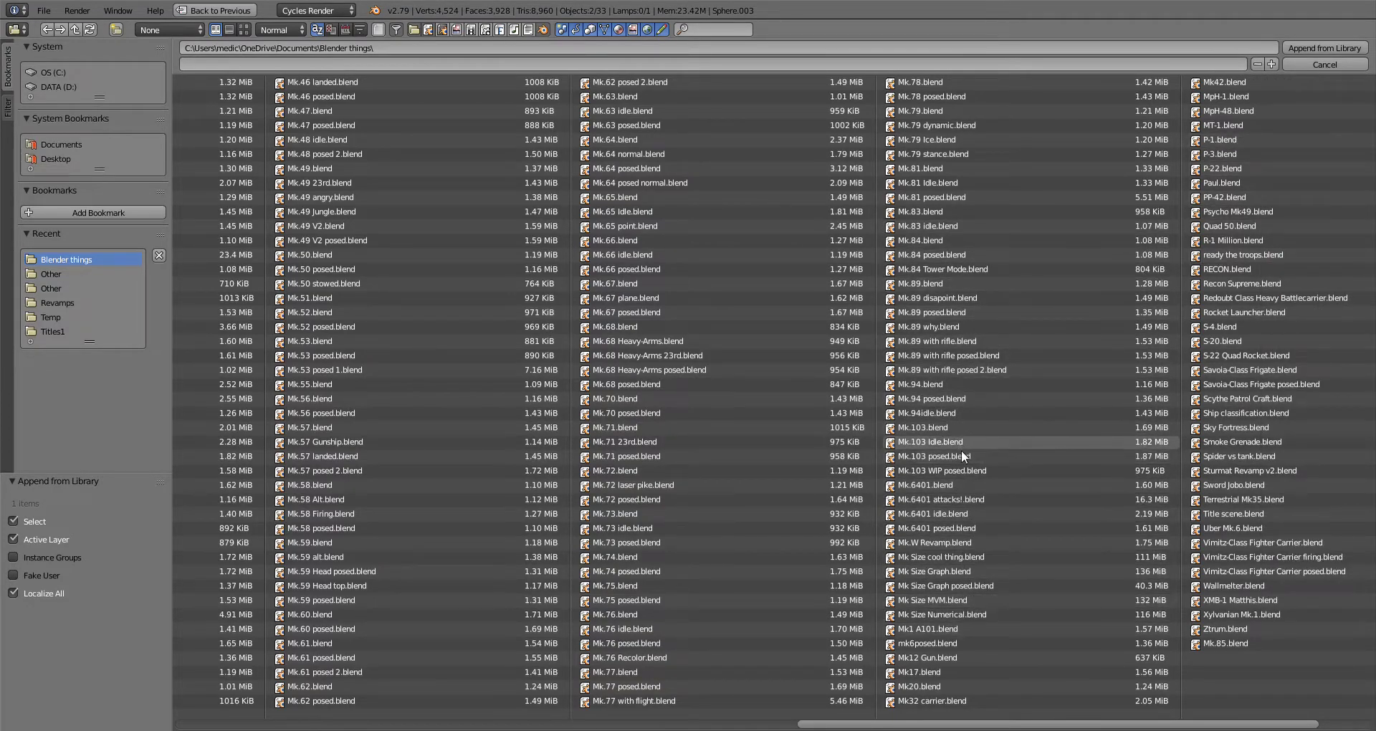
{"action": "double_click", "coordinate": [932, 428]}
Step: Append all materials from Mk.103.blend into the current scene
{"action": "double_click", "coordinate": [308, 168]}
{"action": "double_click", "coordinate": [229, 83]}
{"action": "double_click", "coordinate": [243, 182]}
{"action": "key", "text": "a"}
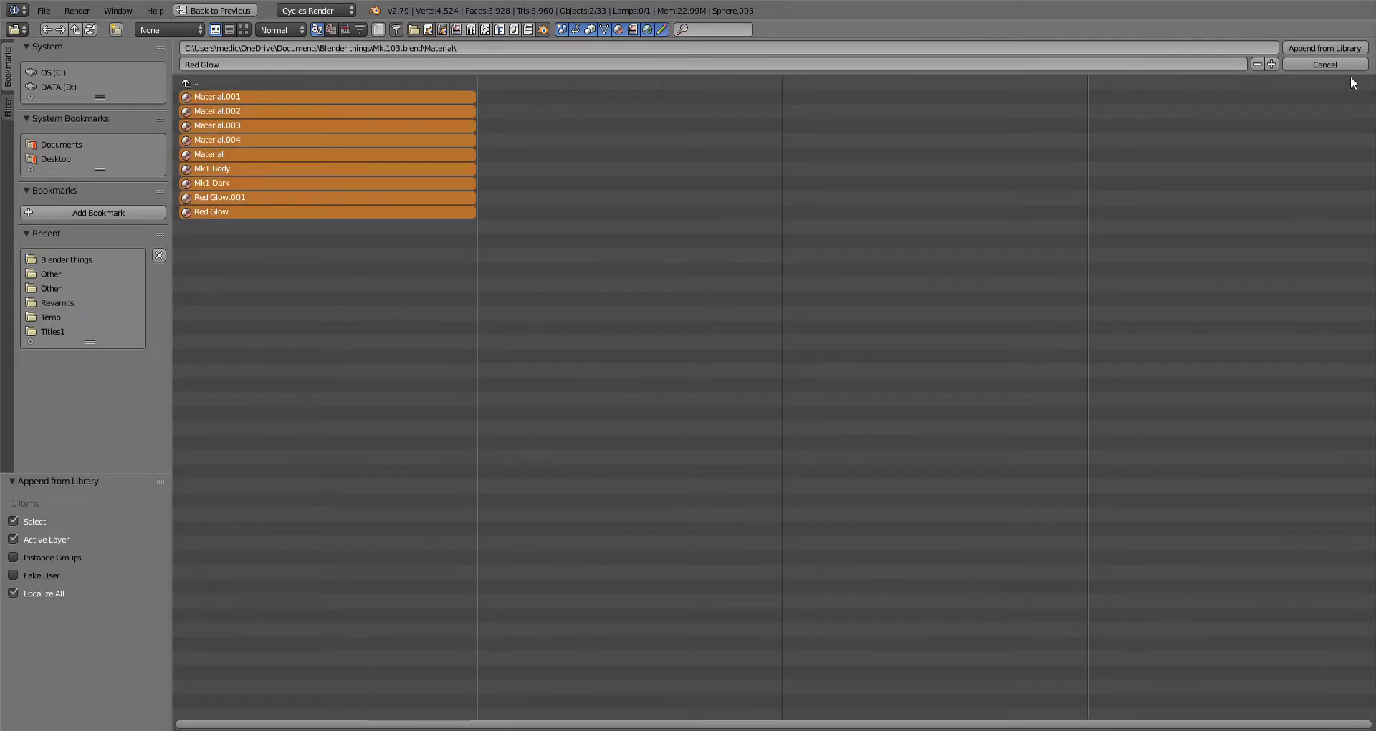
{"action": "left_click", "coordinate": [1325, 50]}
Step: Assign the Red Glow material to the small sphere lens beneath the forearm
{"action": "scroll", "coordinate": [806, 326], "scroll_direction": "down", "scroll_amount": 4}
{"action": "middle_click_drag", "start_coordinate": [806, 326], "coordinate": [636, 502]}
{"action": "scroll", "coordinate": [636, 501], "scroll_direction": "up", "scroll_amount": 3}
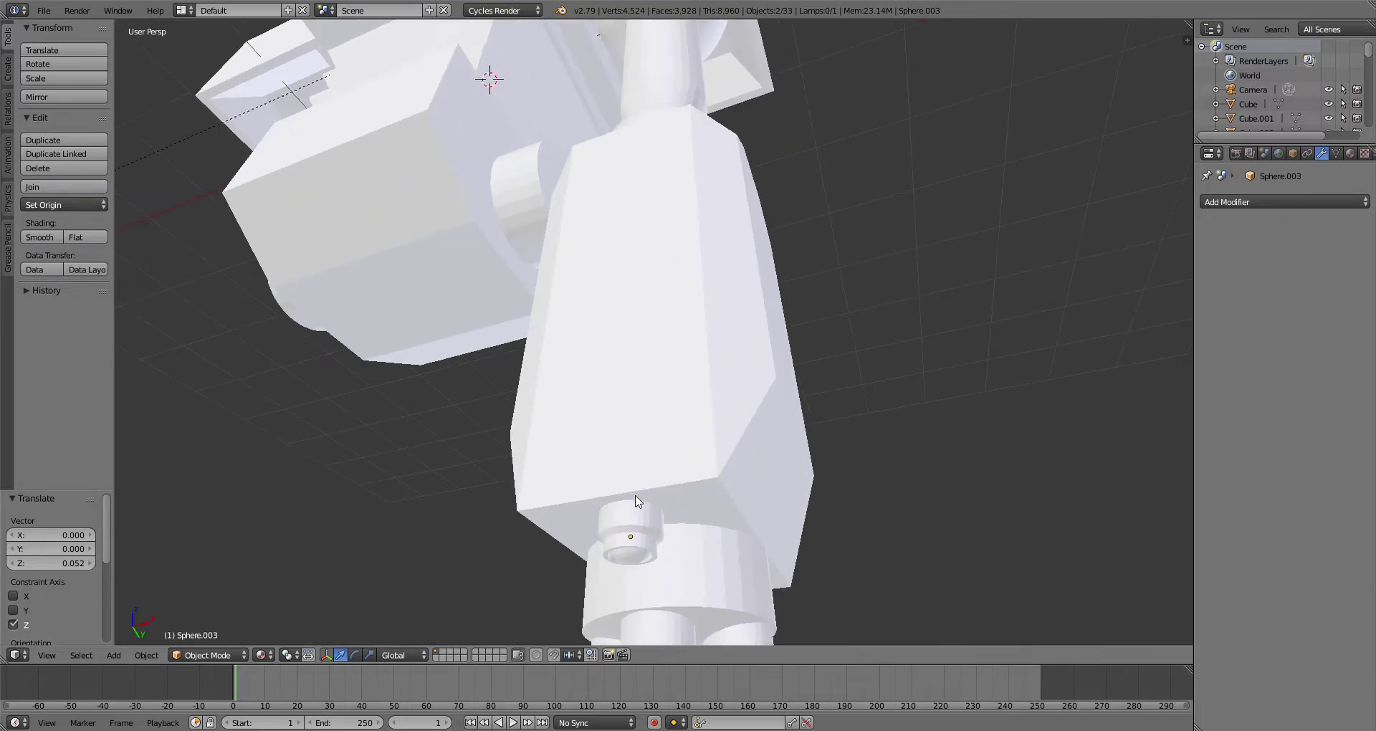
{"action": "right_click", "coordinate": [636, 560]}
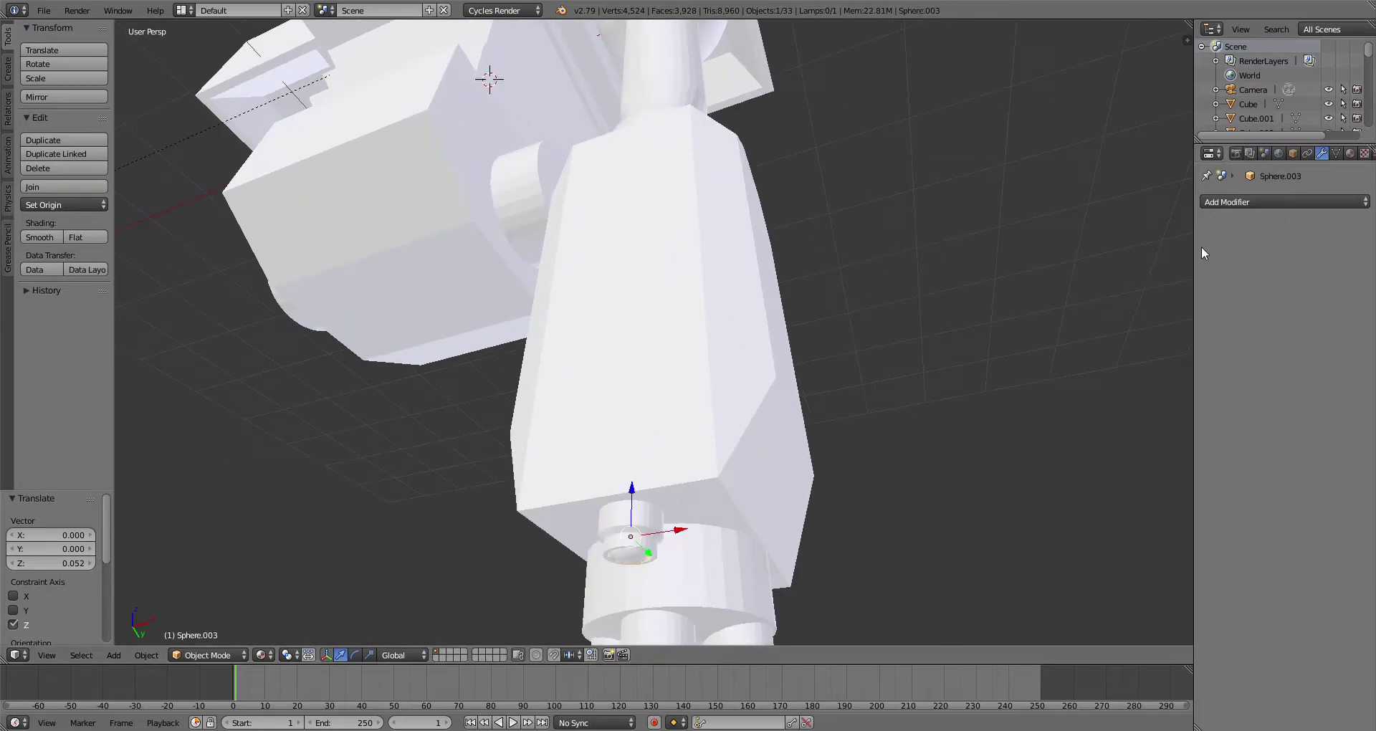
{"action": "left_click", "coordinate": [1350, 154]}
{"action": "left_click", "coordinate": [1210, 249]}
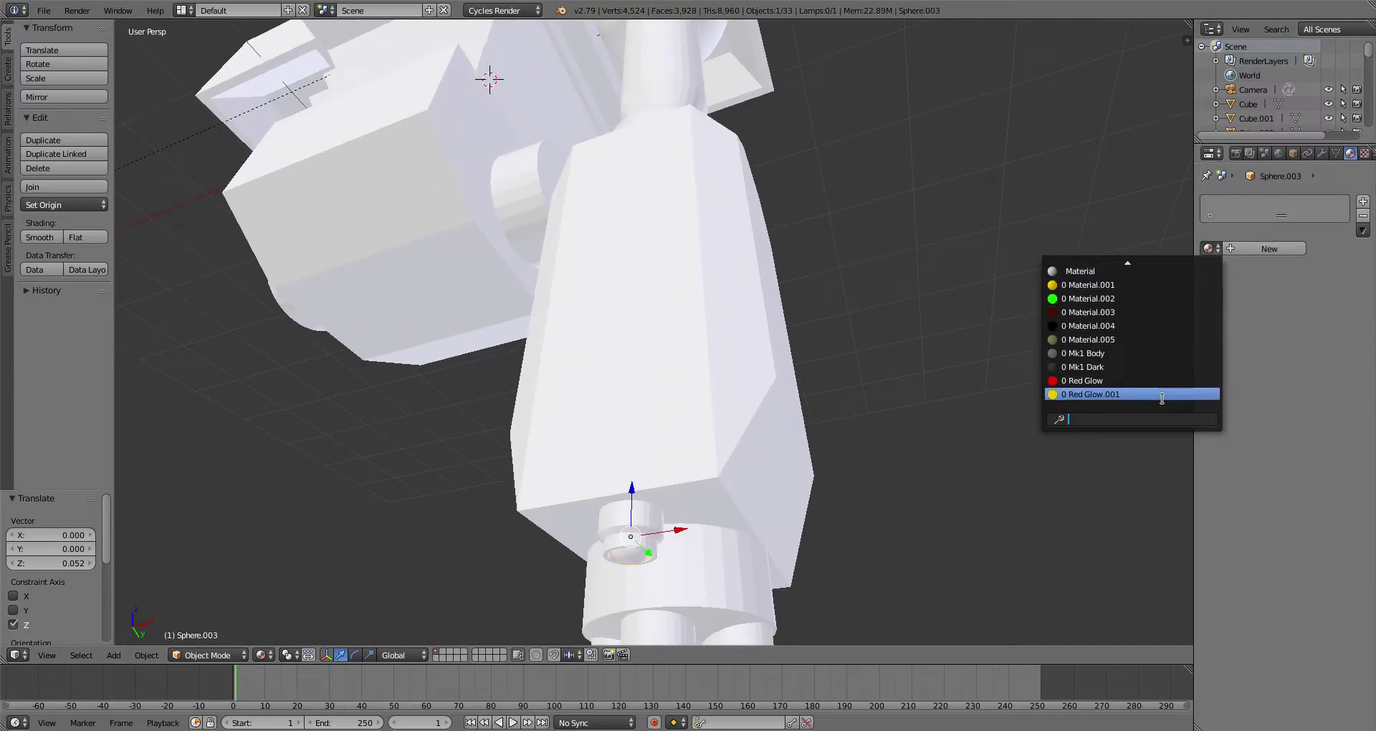
{"action": "left_click", "coordinate": [1155, 387]}
Step: Preview the glowing lens on the whole model in Rendered viewport shading, ending in Material shading
{"action": "scroll", "coordinate": [519, 526], "scroll_direction": "down", "scroll_amount": 6}
{"action": "left_click", "coordinate": [261, 656]}
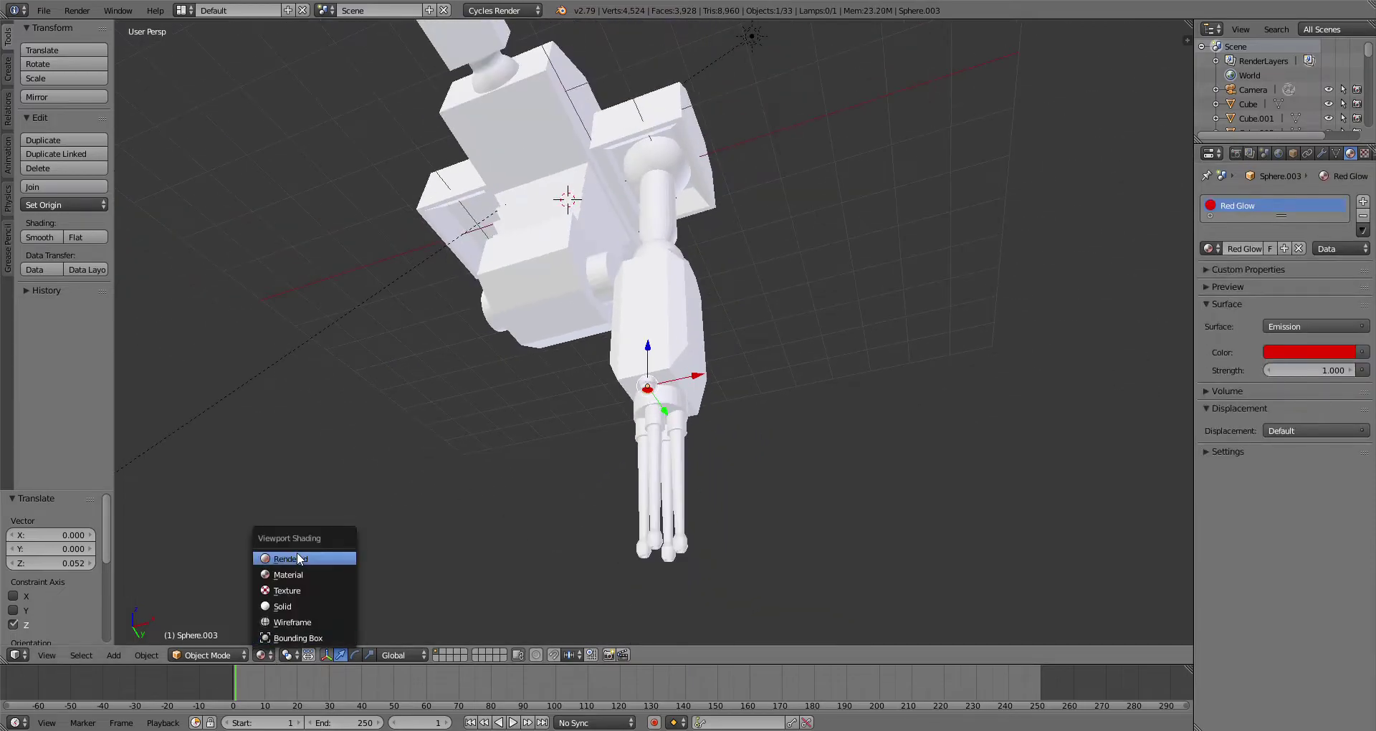
{"action": "left_click", "coordinate": [297, 556]}
{"action": "middle_click_drag", "start_coordinate": [872, 366], "coordinate": [871, 350]}
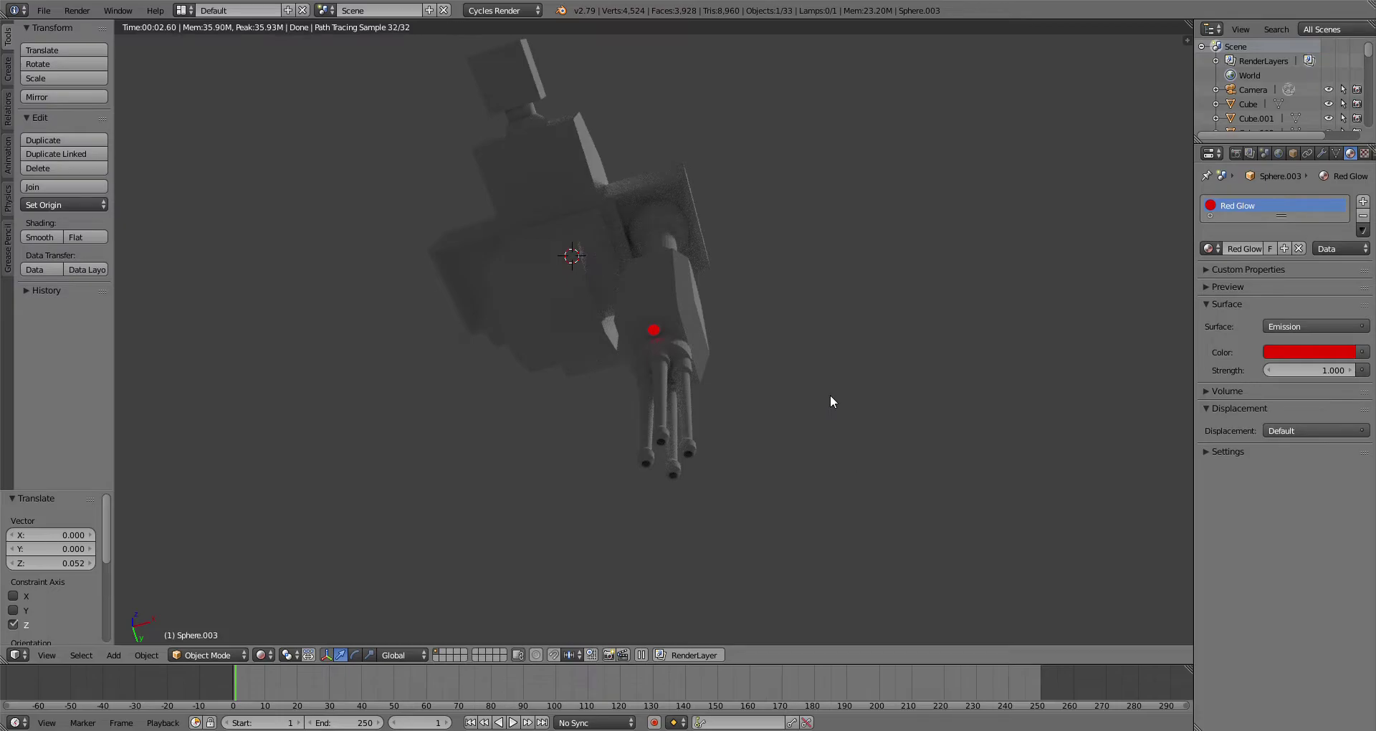
{"action": "middle_click_drag", "start_coordinate": [829, 402], "coordinate": [401, 588]}
{"action": "scroll", "coordinate": [794, 380], "scroll_direction": "up", "scroll_amount": 2}
{"action": "left_click", "coordinate": [259, 655]}
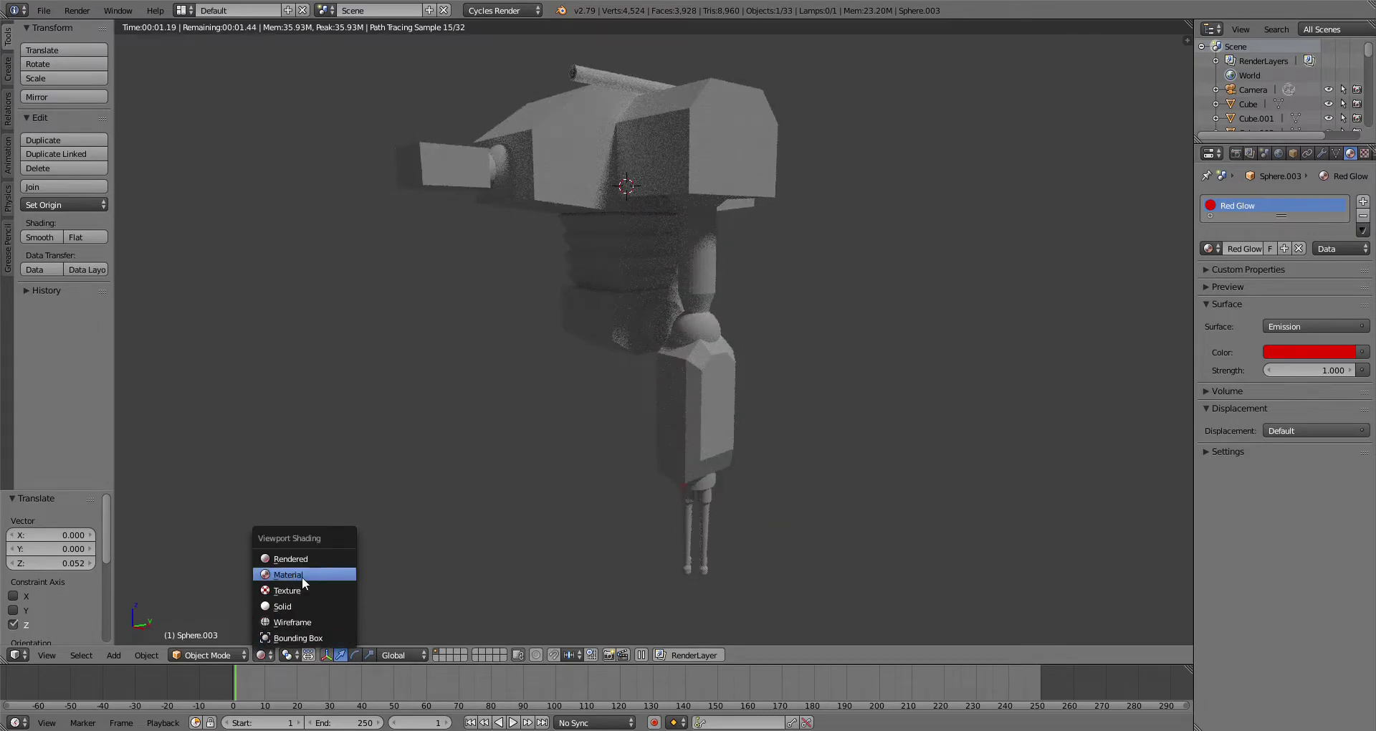
{"action": "left_click", "coordinate": [302, 574]}
Step: Isolate the forearm block in local view
{"action": "mouse_move", "coordinate": [785, 400]}
{"action": "middle_mouse_down"}
{"action": "mouse_move", "coordinate": [702, 347]}
{"action": "mouse_move", "coordinate": [579, 388]}
{"action": "mouse_move", "coordinate": [605, 356]}
{"action": "middle_mouse_up"}
{"action": "scroll", "coordinate": [660, 439], "scroll_direction": "up", "scroll_amount": 3}
{"action": "scroll", "coordinate": [686, 396], "scroll_direction": "down", "scroll_amount": 1}
{"action": "middle_click_drag", "start_coordinate": [680, 505], "coordinate": [702, 394], "text": "shift"}
{"action": "scroll", "coordinate": [653, 374], "scroll_direction": "up", "scroll_amount": 3}
{"action": "right_click", "coordinate": [540, 357]}
{"action": "middle_click_drag", "start_coordinate": [589, 406], "coordinate": [643, 492]}
{"action": "key", "text": "KP_Divide"}
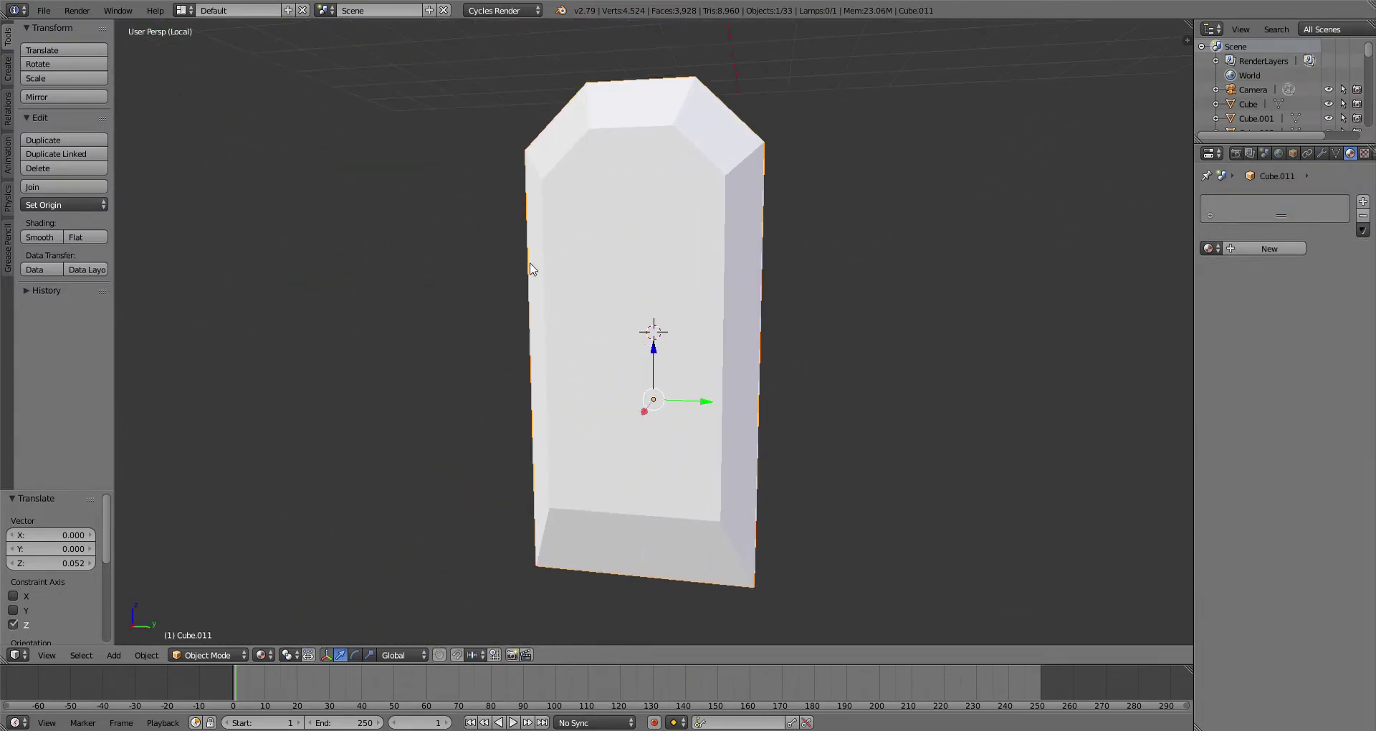
Step: Add a cylinder, shrink it, and move it 0.728 along Y so it protrudes from the forearm block's side
{"action": "left_click", "coordinate": [8, 72]}
{"action": "left_click", "coordinate": [63, 136]}
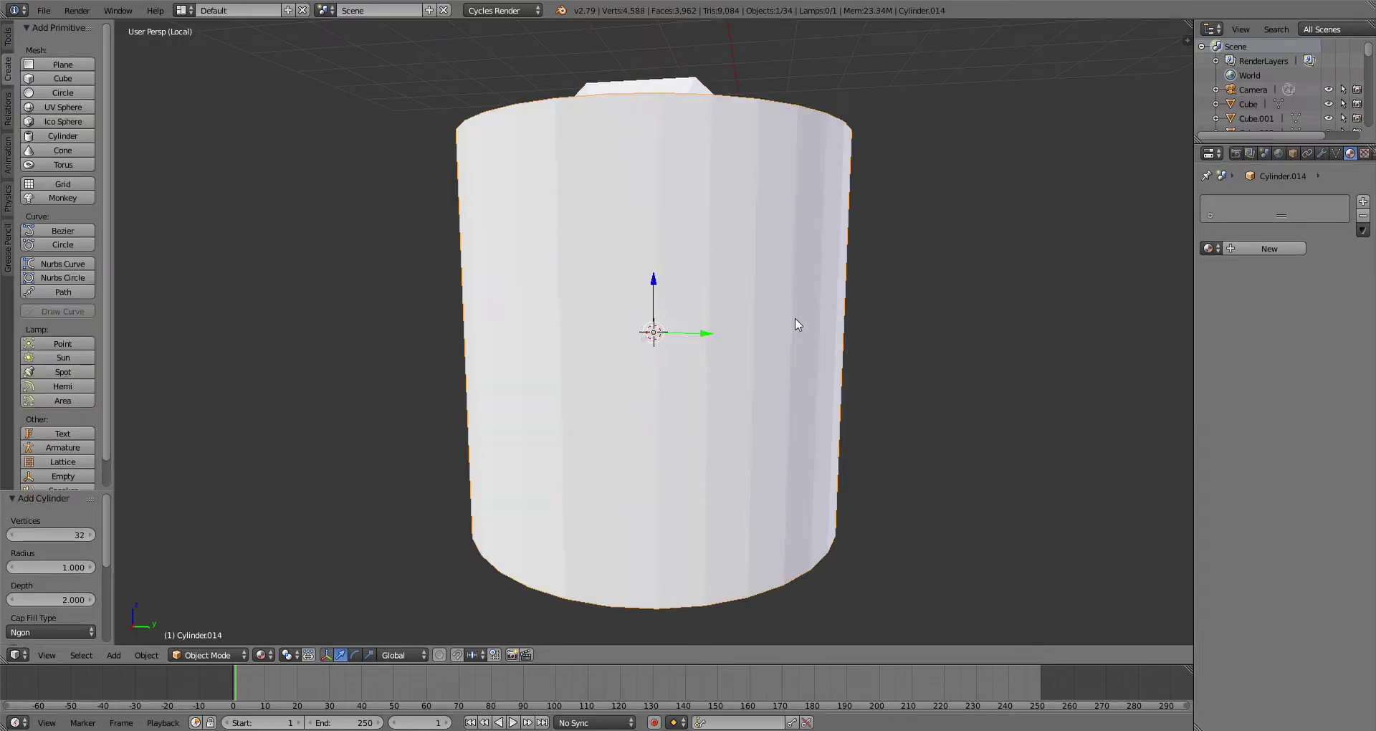
{"action": "key", "text": "s"}
{"action": "left_click", "coordinate": [707, 299]}
{"action": "key", "text": "g"}
{"action": "key", "text": "y"}
{"action": "left_click", "coordinate": [823, 479]}
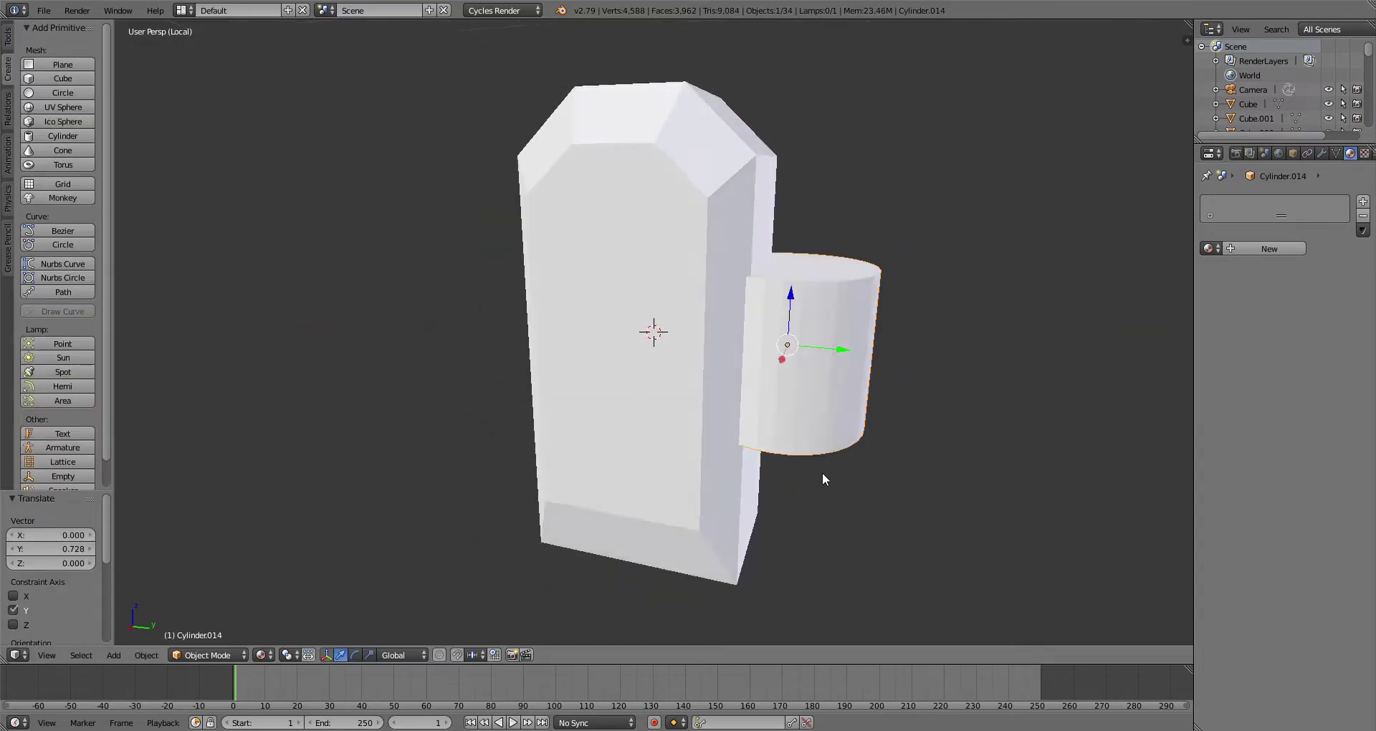
Step: Scale the cylinder at the forearm block's side by 0.807
{"action": "middle_click_drag", "start_coordinate": [823, 478], "coordinate": [336, 586]}
{"action": "key", "text": "s"}
{"action": "left_click", "coordinate": [853, 406]}
{"action": "middle_click_drag", "start_coordinate": [838, 430], "coordinate": [742, 406], "text": "shift"}
{"action": "key", "text": "KP_Decimal"}
{"action": "scroll", "coordinate": [786, 436], "scroll_direction": "down", "scroll_amount": 6}
Step: In Edit Mode, extrude the forearm block's large side face in place and scale it down to a small inset rectangle
{"action": "left_click", "coordinate": [205, 655]}
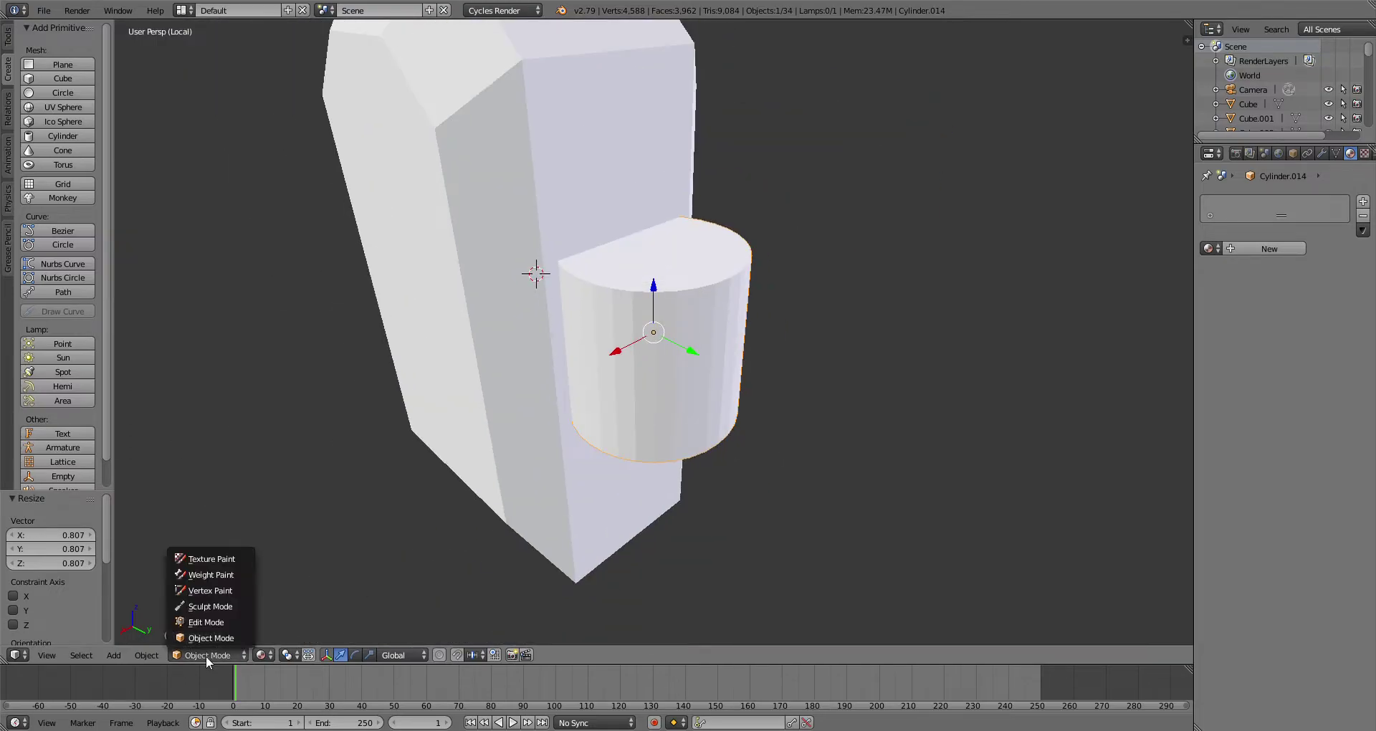
{"action": "right_click", "coordinate": [443, 410]}
{"action": "middle_click_drag", "start_coordinate": [443, 410], "coordinate": [551, 386]}
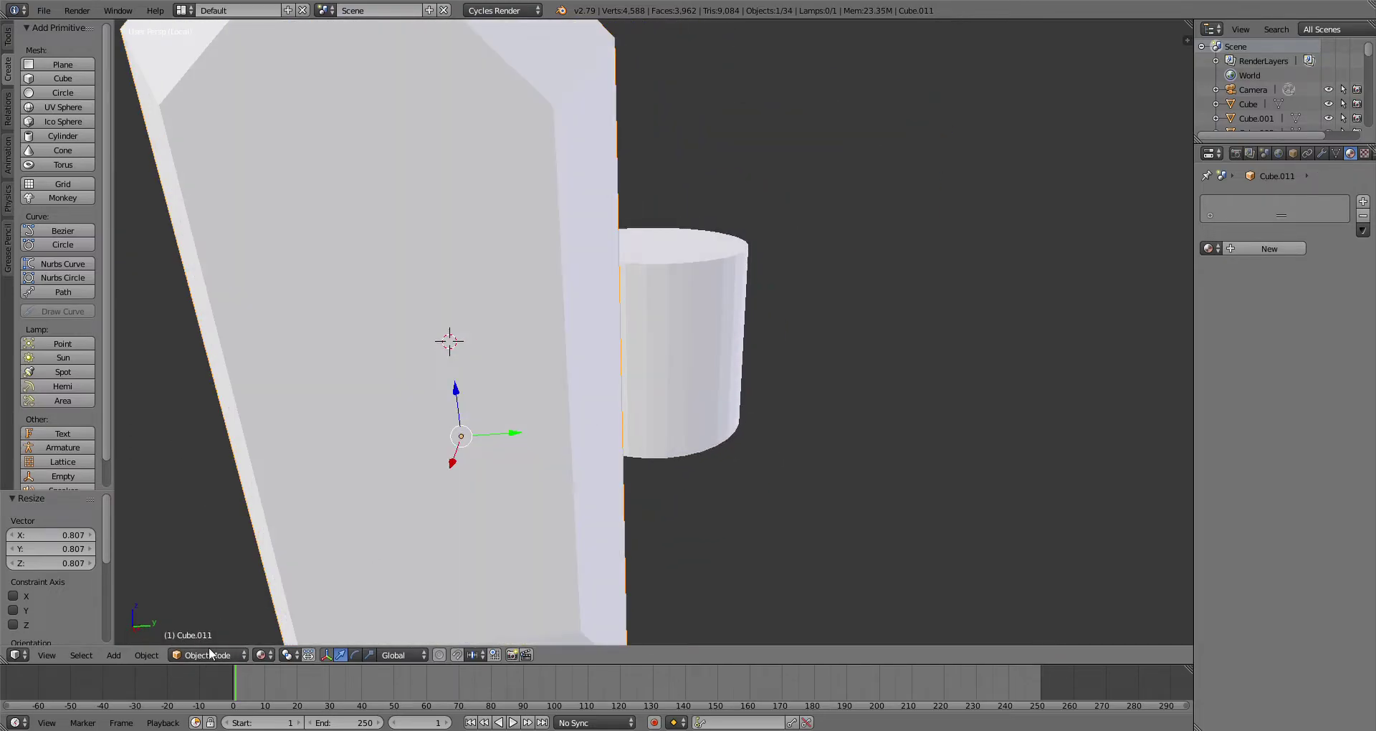
{"action": "left_click", "coordinate": [209, 655]}
{"action": "left_click", "coordinate": [208, 613]}
{"action": "right_click", "coordinate": [430, 416]}
{"action": "scroll", "coordinate": [495, 387], "scroll_direction": "down", "scroll_amount": 2}
{"action": "scroll", "coordinate": [575, 363], "scroll_direction": "up", "scroll_amount": 1}
{"action": "key", "text": "e"}
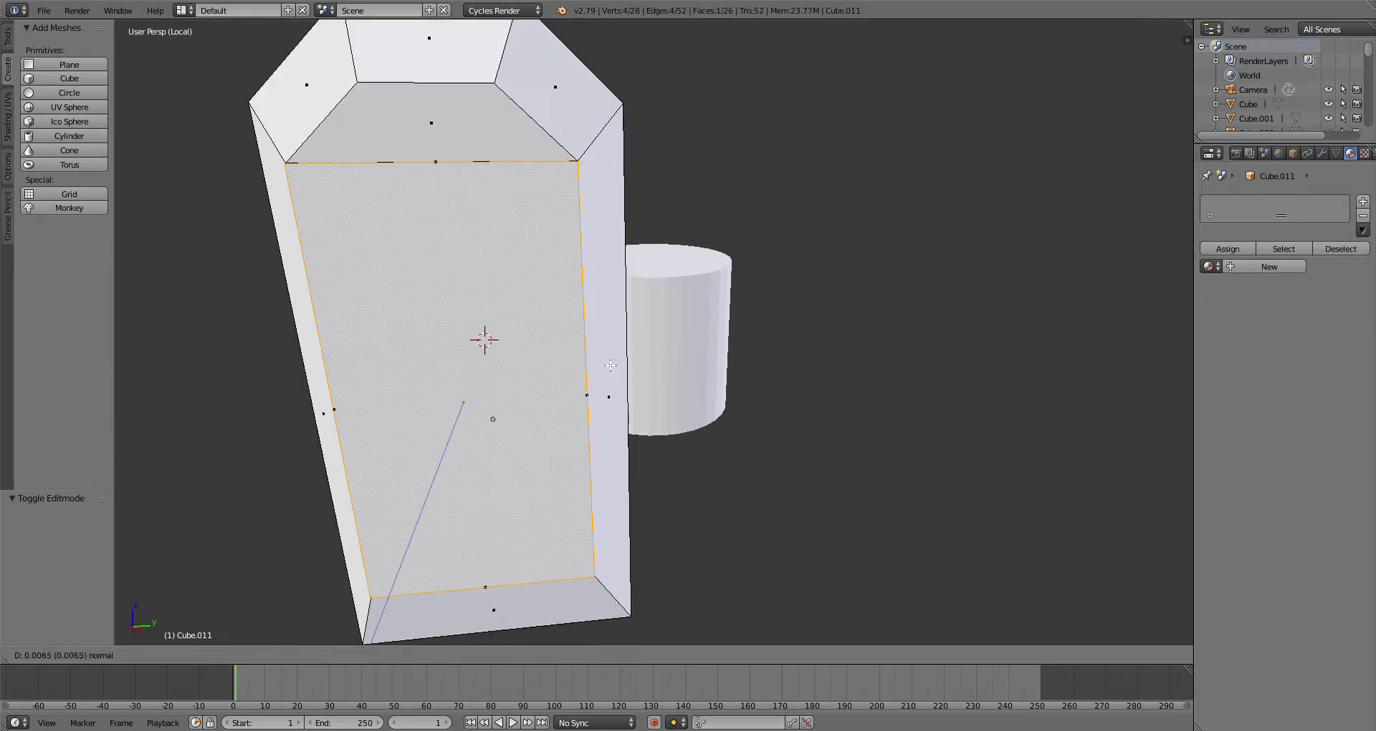
{"action": "right_click", "coordinate": [610, 364]}
{"action": "key", "text": "s"}
{"action": "left_click", "coordinate": [517, 384]}
Step: Move the inset face along Y toward the cylinder and up 0.033 along Z, and scale it by 0.859 along Y
{"action": "middle_click_drag", "start_coordinate": [518, 384], "coordinate": [525, 352]}
{"action": "left_click_drag", "start_coordinate": [522, 350], "coordinate": [554, 347]}
{"action": "left_click_drag", "start_coordinate": [509, 288], "coordinate": [510, 278]}
{"action": "middle_click_drag", "start_coordinate": [570, 335], "coordinate": [660, 353]}
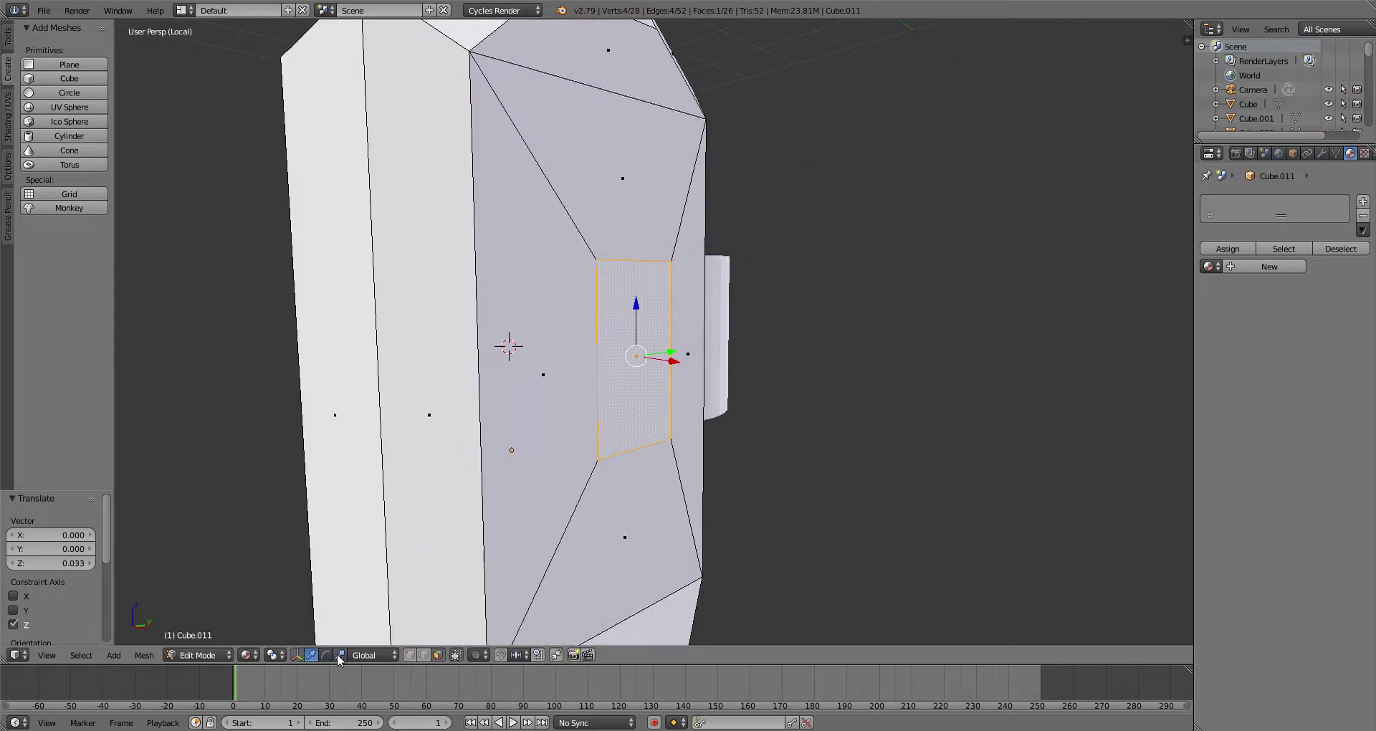
Step: Extrude the inset face 0.098 inward to form a recess, resize the recess floor, and return to Object Mode
{"action": "key", "text": "e"}
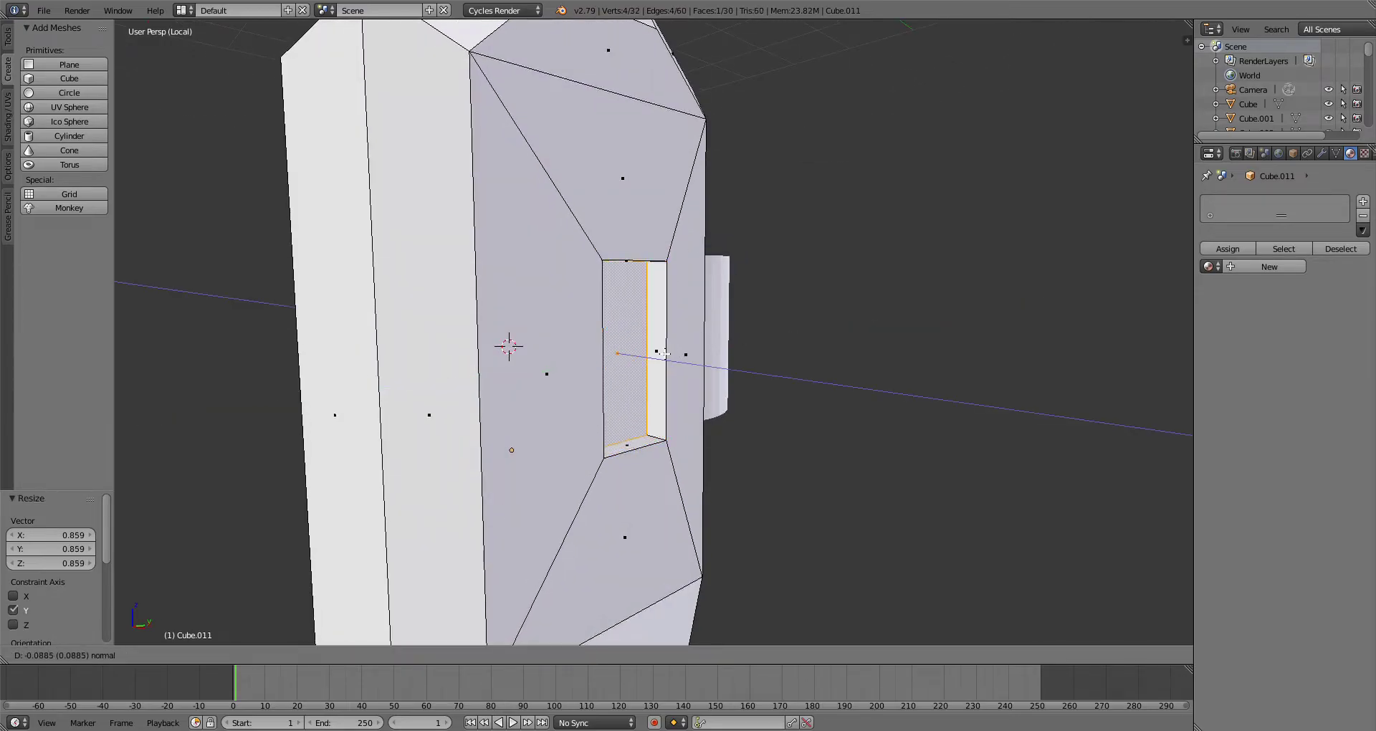
{"action": "left_click", "coordinate": [653, 351]}
{"action": "key", "text": "s"}
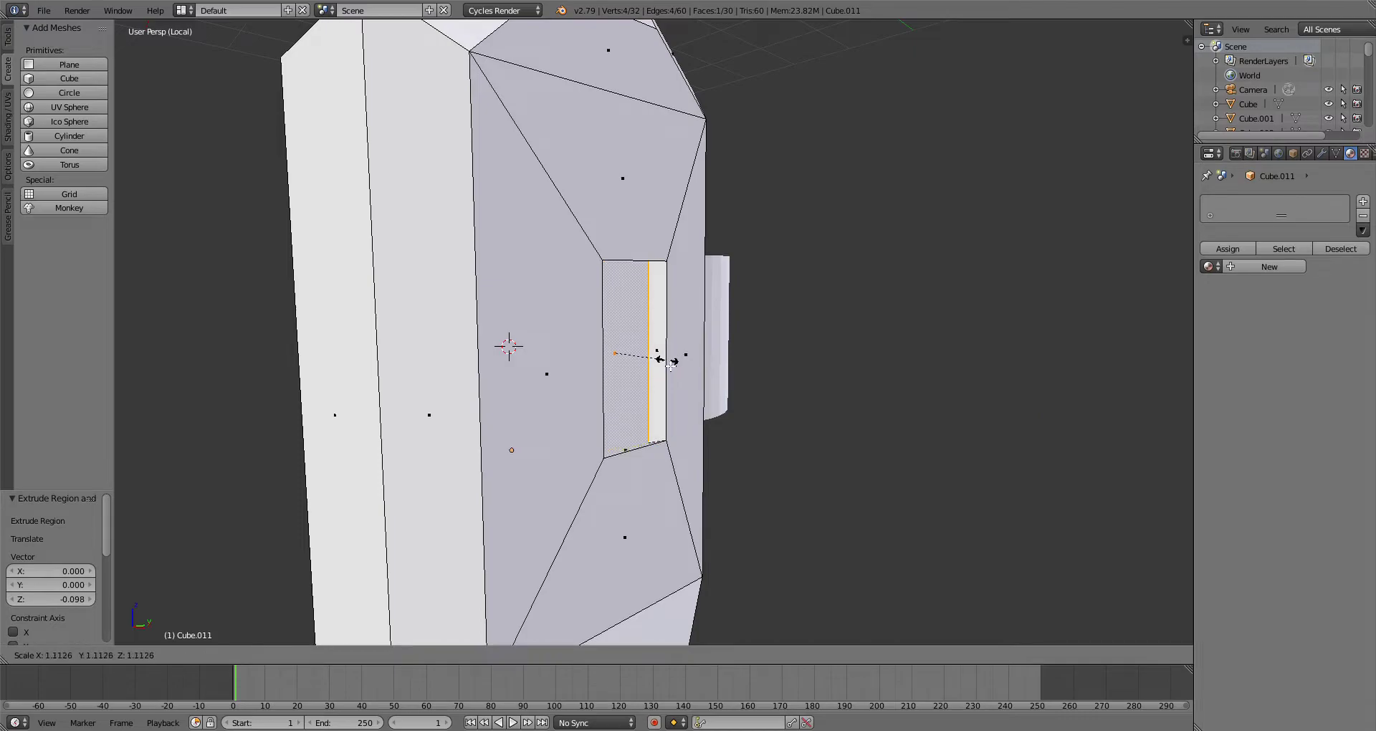
{"action": "left_click", "coordinate": [661, 370]}
{"action": "scroll", "coordinate": [661, 369], "scroll_direction": "down", "scroll_amount": 5}
{"action": "left_click", "coordinate": [205, 656]}
{"action": "left_click", "coordinate": [215, 641]}
Step: Leave local view and check the forearm recess in Rendered viewport shading, ending in Material shading
{"action": "middle_click_drag", "start_coordinate": [528, 466], "coordinate": [559, 409]}
{"action": "scroll", "coordinate": [559, 409], "scroll_direction": "down", "scroll_amount": 1}
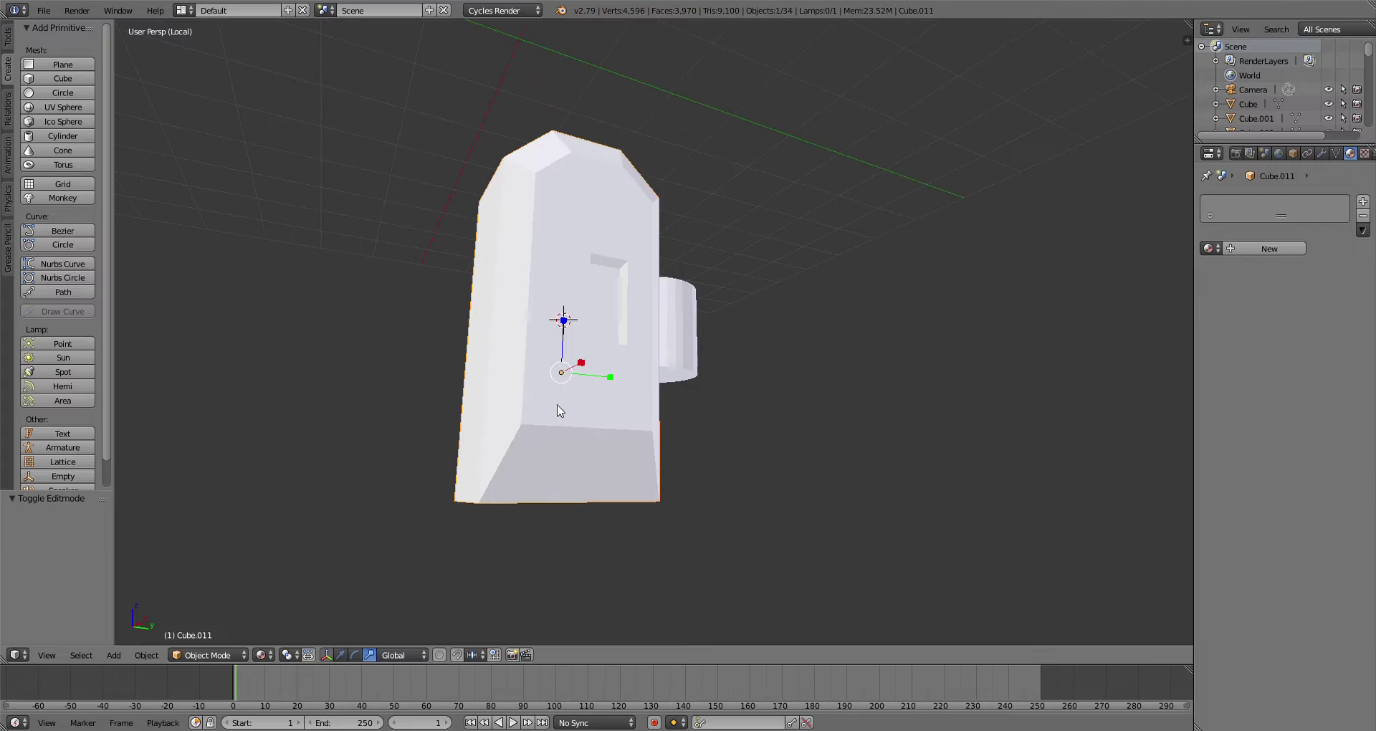
{"action": "key", "text": "KP_Divide"}
{"action": "middle_click_drag", "start_coordinate": [783, 337], "coordinate": [706, 351]}
{"action": "scroll", "coordinate": [706, 351], "scroll_direction": "up", "scroll_amount": 1}
{"action": "left_click", "coordinate": [263, 655]}
{"action": "left_click", "coordinate": [316, 558]}
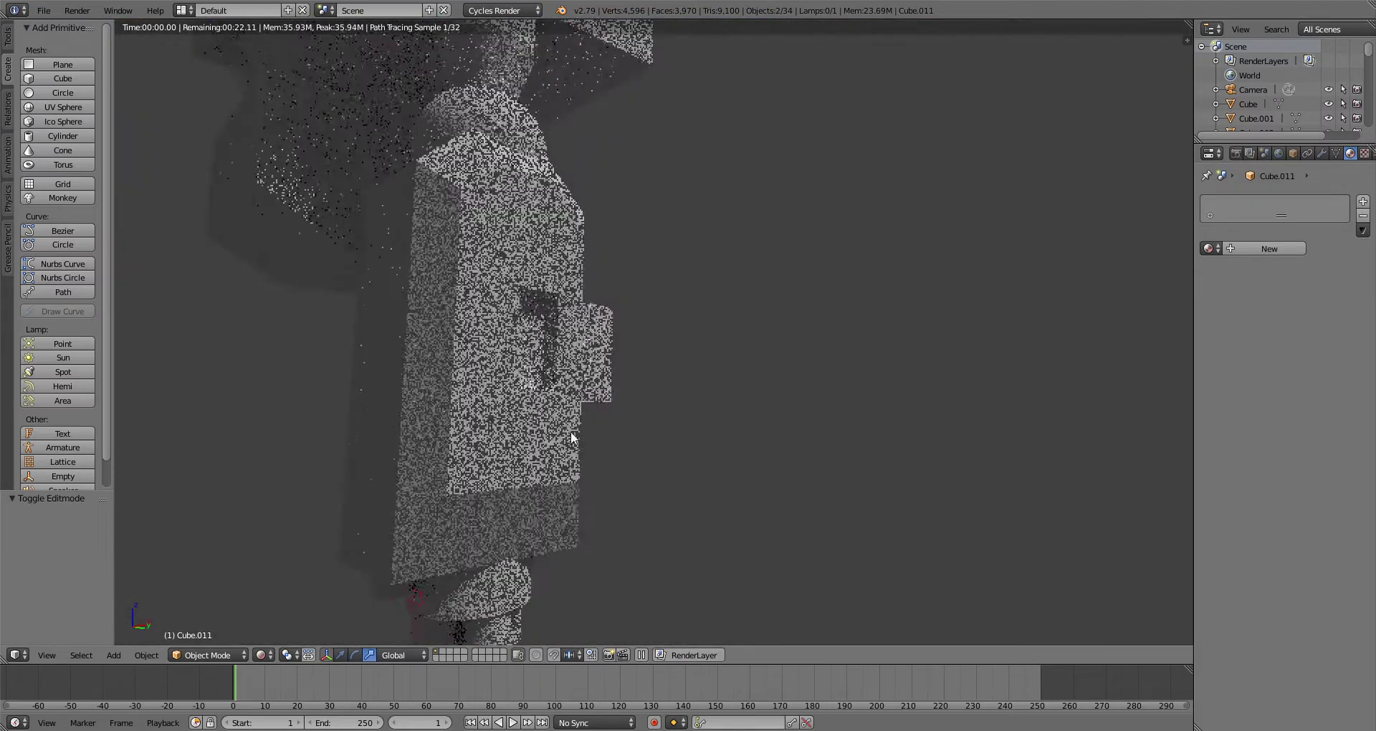
{"action": "mouse_move", "coordinate": [519, 391]}
{"action": "middle_mouse_down"}
{"action": "mouse_move", "coordinate": [590, 362]}
{"action": "mouse_move", "coordinate": [694, 438]}
{"action": "mouse_move", "coordinate": [562, 467]}
{"action": "mouse_move", "coordinate": [620, 448]}
{"action": "mouse_move", "coordinate": [566, 402]}
{"action": "mouse_move", "coordinate": [658, 412]}
{"action": "mouse_move", "coordinate": [738, 473]}
{"action": "mouse_move", "coordinate": [781, 531]}
{"action": "mouse_move", "coordinate": [820, 522]}
{"action": "mouse_move", "coordinate": [703, 504]}
{"action": "mouse_move", "coordinate": [516, 527]}
{"action": "mouse_move", "coordinate": [531, 587]}
{"action": "middle_mouse_up"}
{"action": "left_click", "coordinate": [263, 655]}
{"action": "left_click", "coordinate": [288, 570]}
Step: Examine the robot's torso, arm and forearm from several sides
{"action": "mouse_move", "coordinate": [601, 380]}
{"action": "middle_mouse_down"}
{"action": "mouse_move", "coordinate": [691, 393]}
{"action": "mouse_move", "coordinate": [610, 396]}
{"action": "mouse_move", "coordinate": [585, 372]}
{"action": "mouse_move", "coordinate": [823, 494]}
{"action": "middle_mouse_up"}
{"action": "scroll", "coordinate": [610, 396], "scroll_direction": "up", "scroll_amount": 3}
{"action": "scroll", "coordinate": [609, 396], "scroll_direction": "down", "scroll_amount": 3}
{"action": "scroll", "coordinate": [588, 378], "scroll_direction": "down", "scroll_amount": 1}
{"action": "scroll", "coordinate": [854, 402], "scroll_direction": "up", "scroll_amount": 3}
{"action": "middle_click_drag", "start_coordinate": [857, 399], "coordinate": [527, 375], "text": "shift"}
{"action": "scroll", "coordinate": [501, 376], "scroll_direction": "up", "scroll_amount": 3}
{"action": "scroll", "coordinate": [551, 390], "scroll_direction": "down", "scroll_amount": 3}
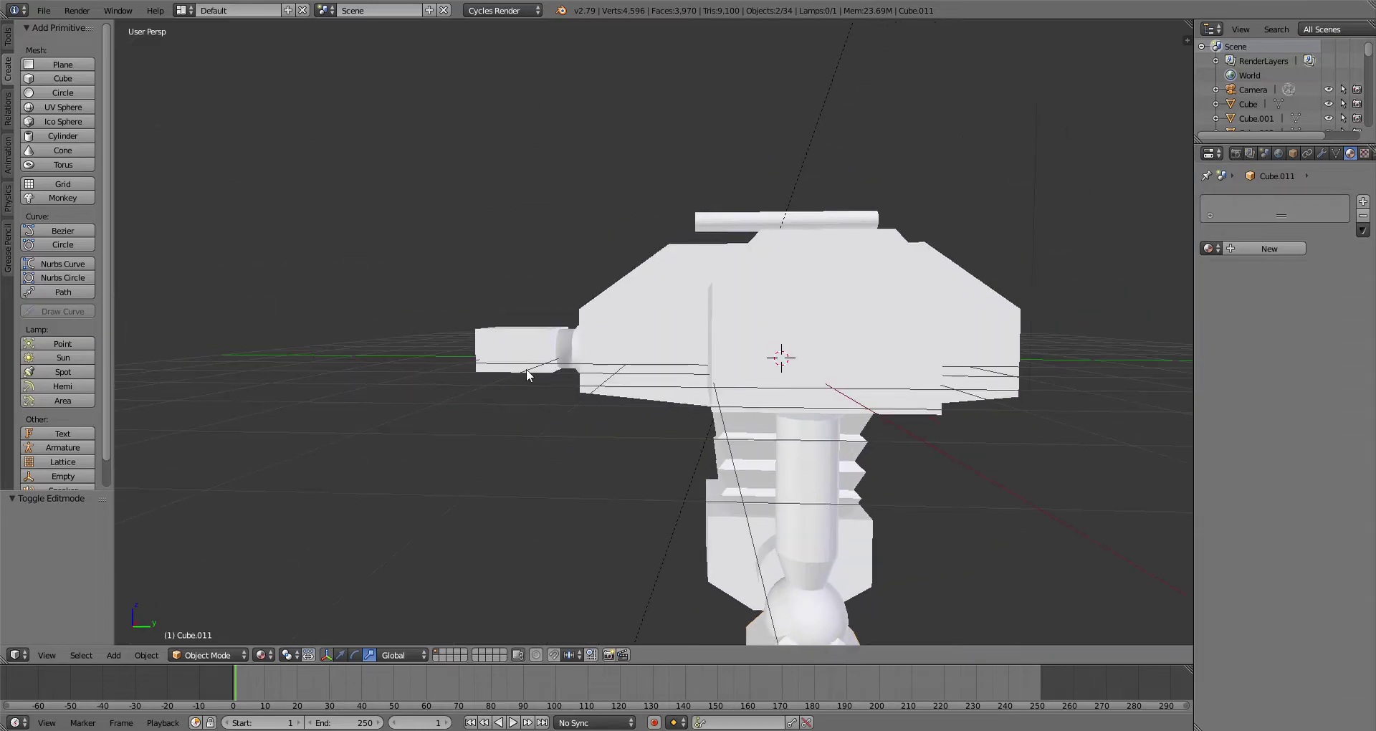
{"action": "scroll", "coordinate": [735, 489], "scroll_direction": "down", "scroll_amount": 5}
{"action": "middle_click_drag", "start_coordinate": [735, 489], "coordinate": [854, 419]}
{"action": "middle_click_drag", "start_coordinate": [854, 419], "coordinate": [759, 358], "text": "shift"}
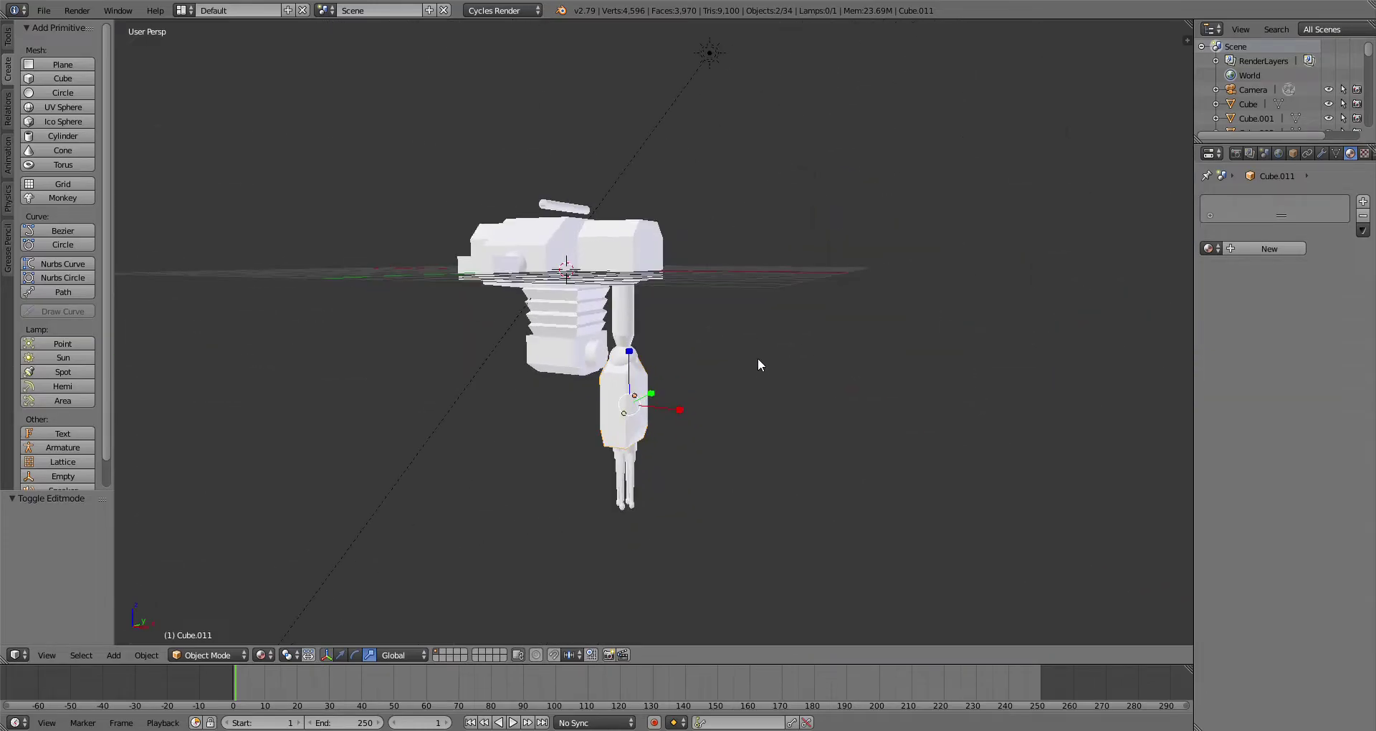
{"action": "scroll", "coordinate": [753, 353], "scroll_direction": "up", "scroll_amount": 3}
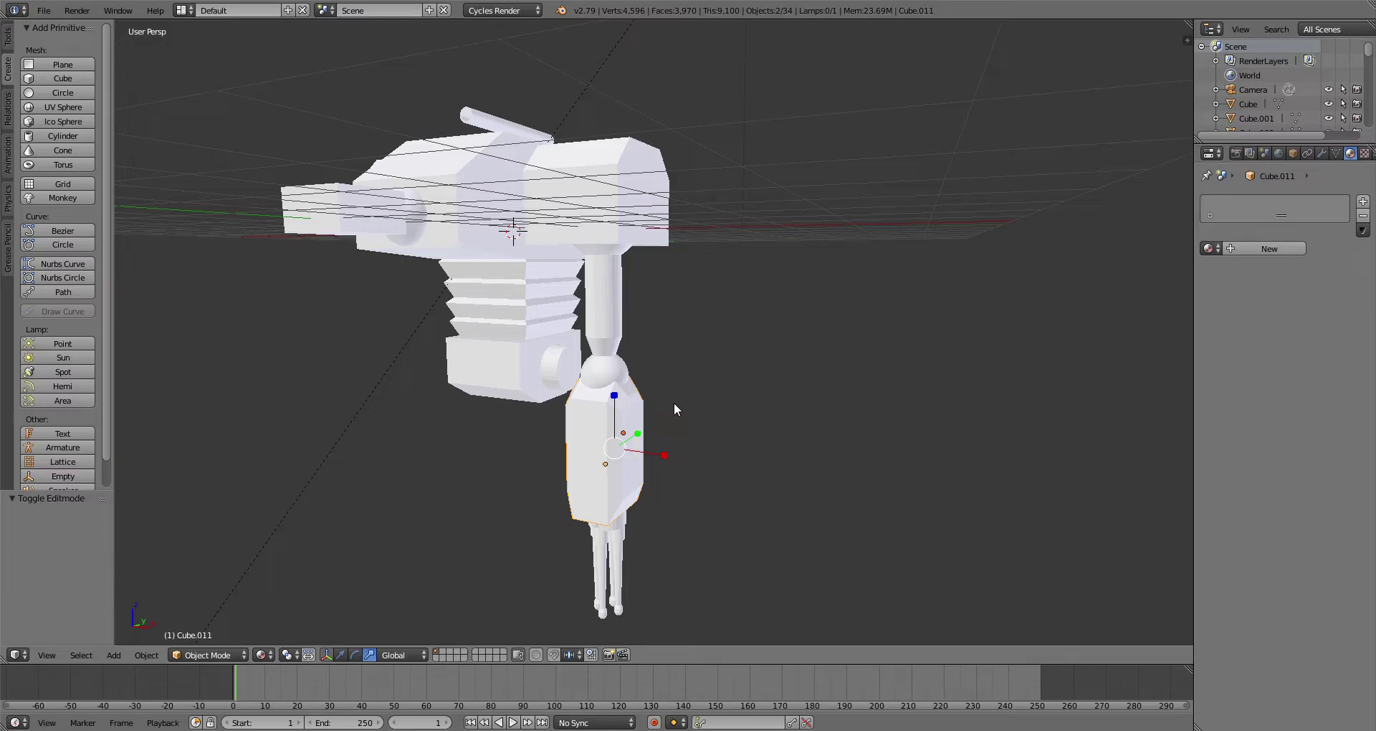
Step: Isolate the forearm's side cylinder in local view and enter Edit Mode
{"action": "middle_click_drag", "start_coordinate": [660, 532], "coordinate": [726, 407]}
{"action": "key", "text": "KP_Divide"}
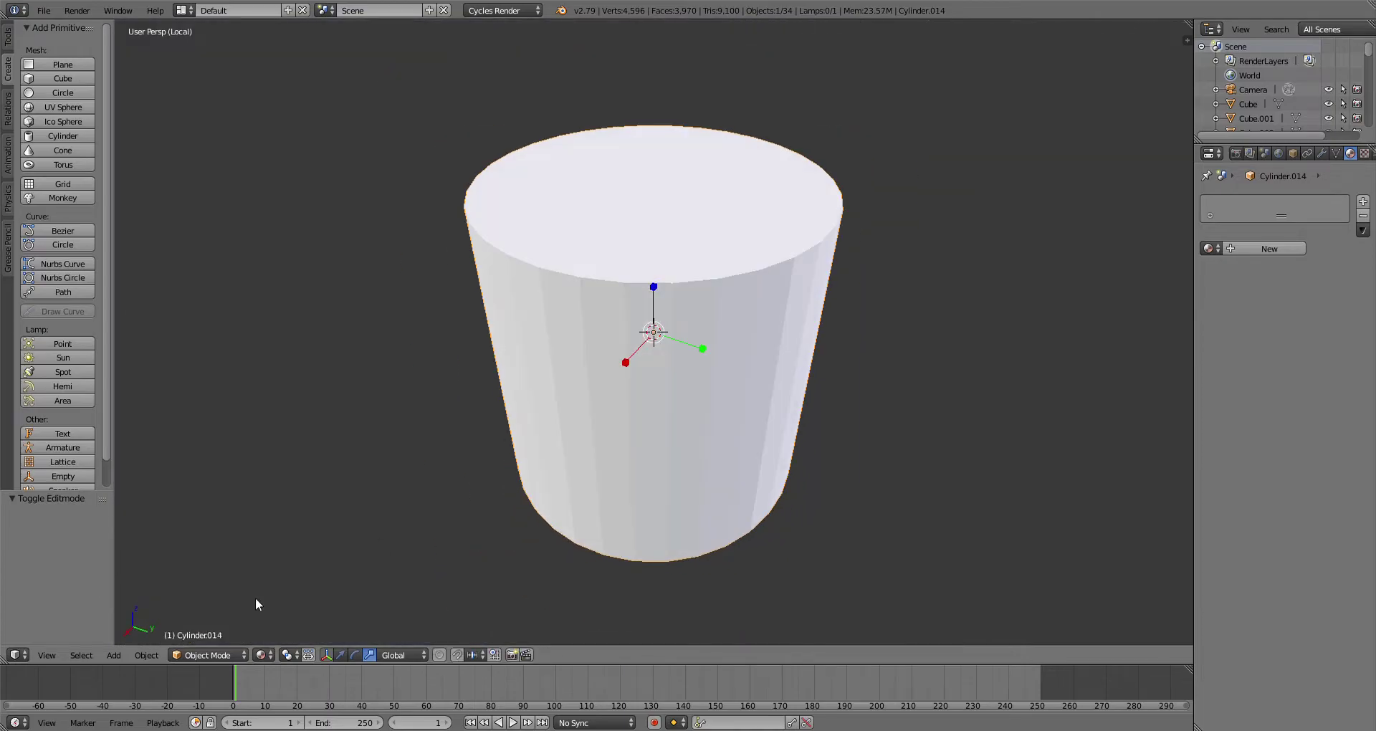
{"action": "left_click", "coordinate": [262, 656]}
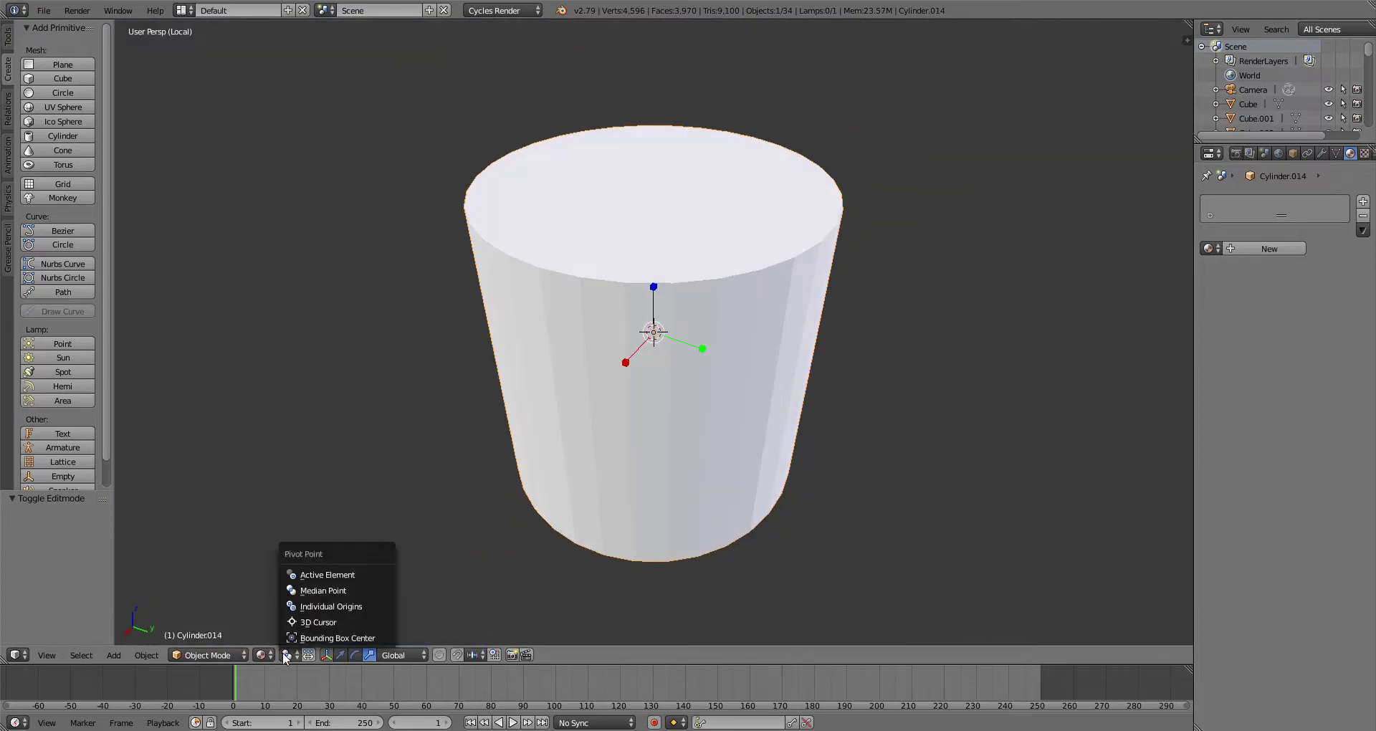
{"action": "left_click", "coordinate": [146, 656]}
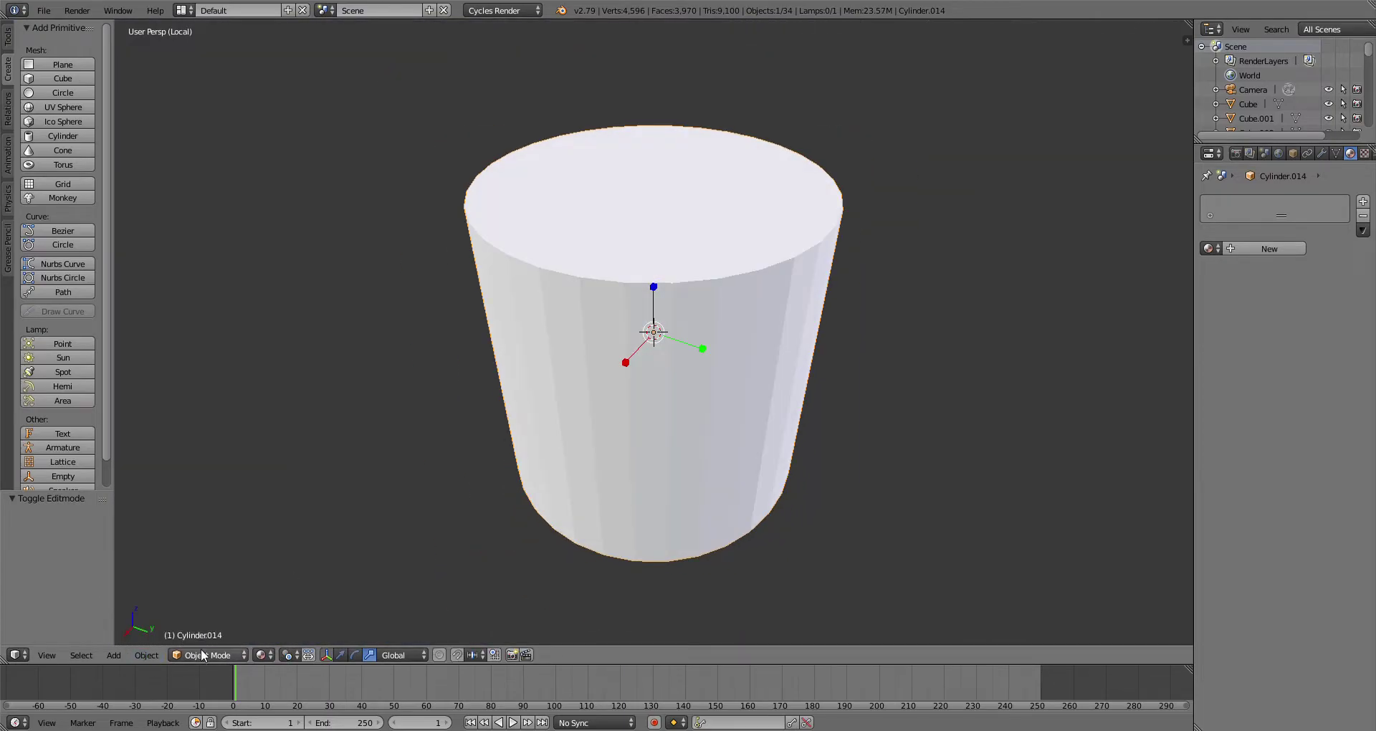
{"action": "left_click", "coordinate": [208, 654]}
{"action": "left_click", "coordinate": [204, 624]}
Step: Select the side faces around one half of the cylinder from the back orthographic view
{"action": "scroll", "coordinate": [645, 411], "scroll_direction": "down", "scroll_amount": 4}
{"action": "mouse_move", "coordinate": [683, 421]}
{"action": "middle_mouse_down"}
{"action": "mouse_move", "coordinate": [645, 411]}
{"action": "mouse_move", "coordinate": [676, 396]}
{"action": "middle_mouse_up"}
{"action": "key", "text": "KP_1"}
{"action": "key", "text": "ctrl+KP_1"}
{"action": "scroll", "coordinate": [617, 295], "scroll_direction": "up", "scroll_amount": 4}
{"action": "right_click", "coordinate": [508, 245]}
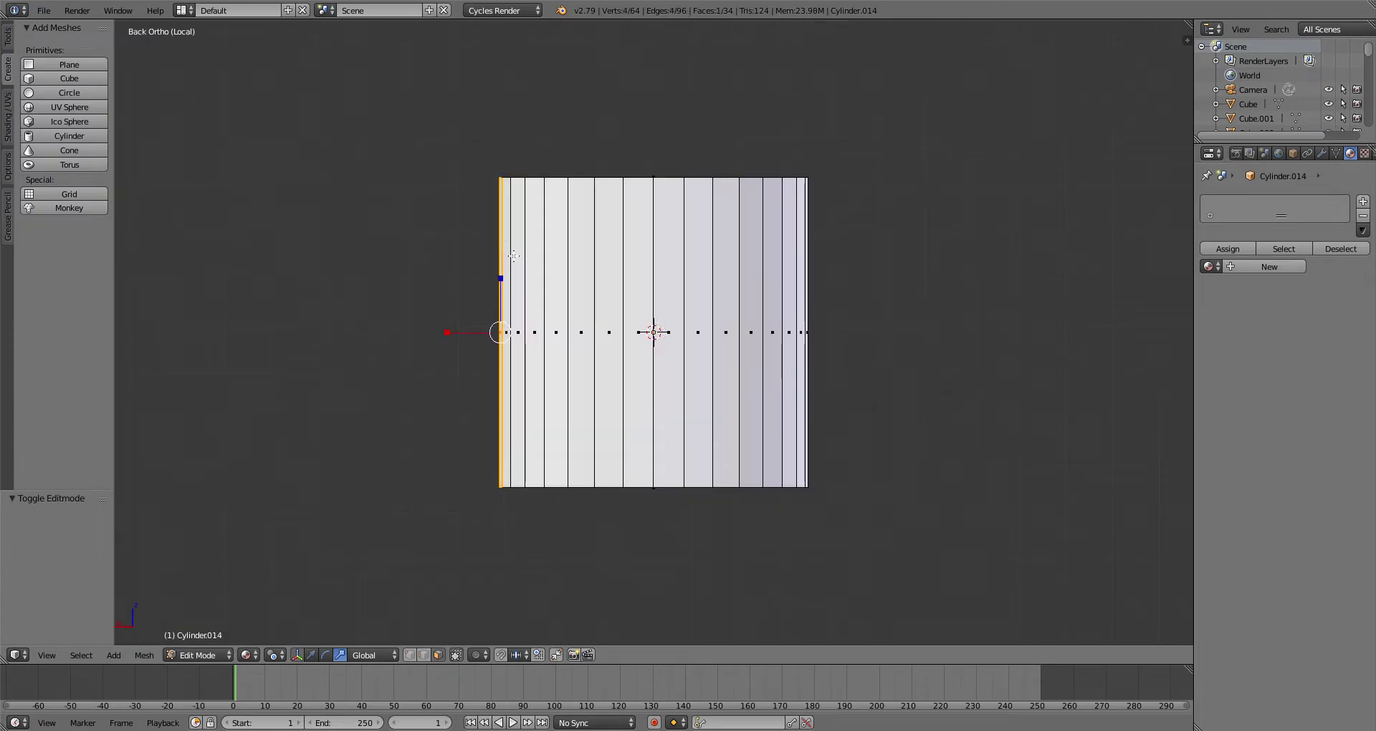
{"action": "left_click_drag", "start_coordinate": [473, 162], "coordinate": [1038, 282], "text": "ctrl"}
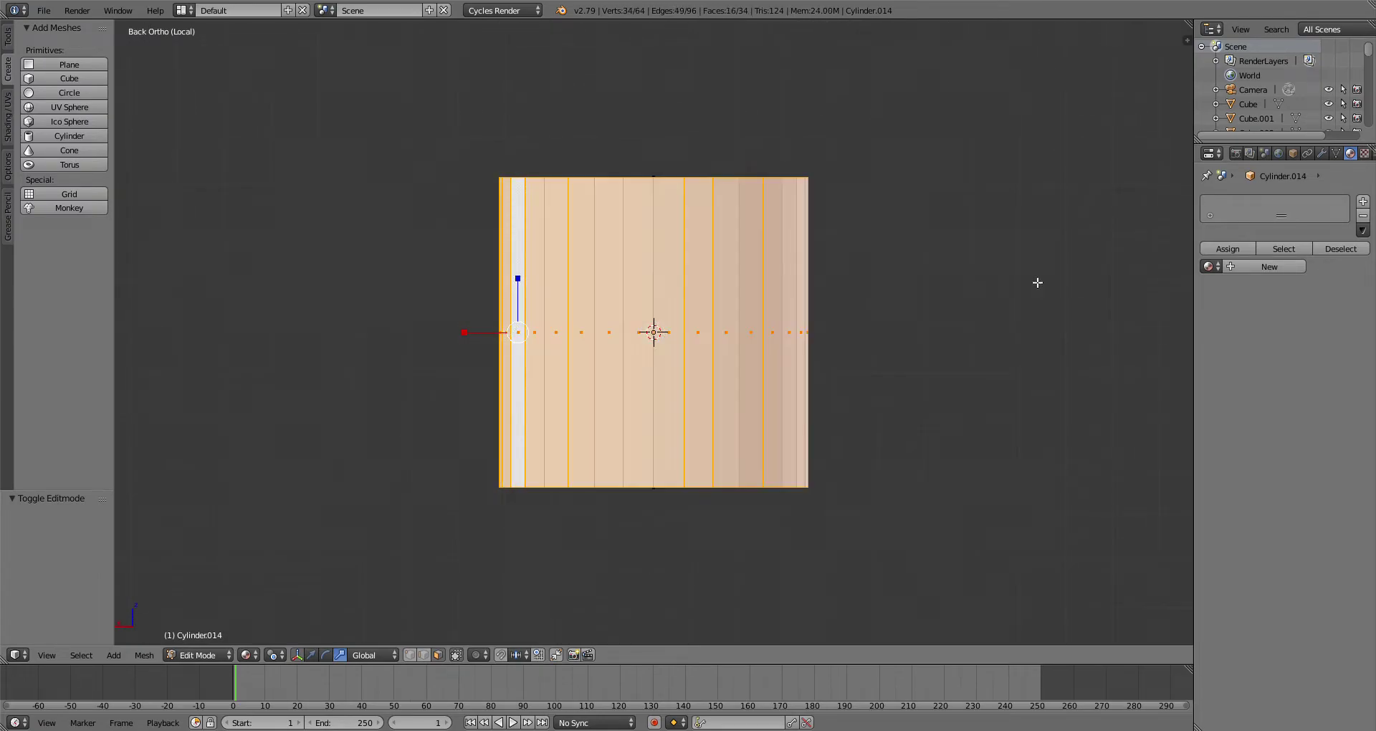
{"action": "middle_click_drag", "start_coordinate": [934, 369], "coordinate": [590, 538]}
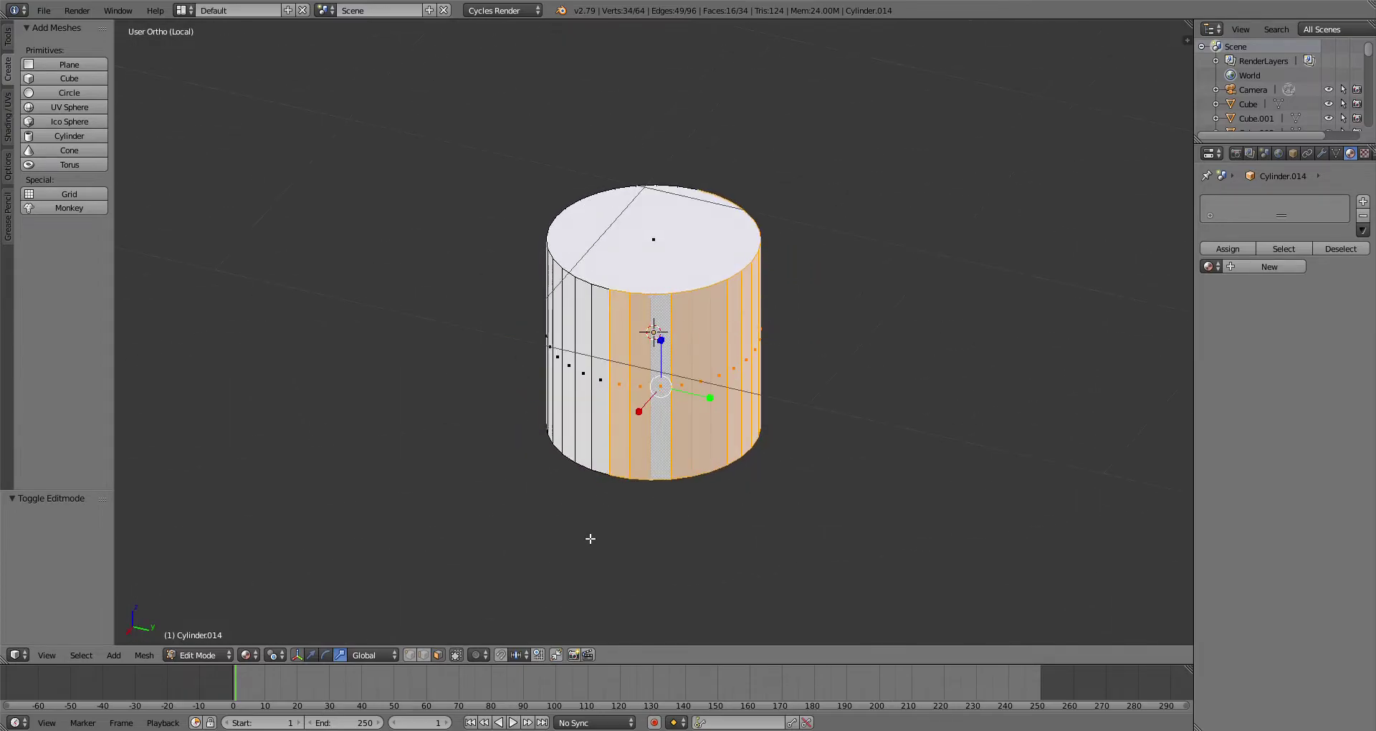
{"action": "left_click_drag", "start_coordinate": [717, 398], "coordinate": [746, 427]}
{"action": "right_click", "coordinate": [746, 426]}
{"action": "key", "text": "s"}
{"action": "right_click", "coordinate": [746, 412]}
Step: Set the pivot point to Active Element and flatten the selected half of the cylinder by scaling it 0.376 along Y
{"action": "left_click", "coordinate": [277, 657]}
{"action": "left_click", "coordinate": [351, 576]}
{"action": "scroll", "coordinate": [716, 452], "scroll_direction": "down", "scroll_amount": 1}
{"action": "middle_click_drag", "start_coordinate": [934, 393], "coordinate": [832, 402]}
{"action": "scroll", "coordinate": [803, 398], "scroll_direction": "up", "scroll_amount": 1}
{"action": "mouse_move", "coordinate": [691, 378]}
{"action": "middle_mouse_down"}
{"action": "mouse_move", "coordinate": [678, 346]}
{"action": "mouse_move", "coordinate": [681, 401]}
{"action": "middle_mouse_up"}
{"action": "right_click", "coordinate": [663, 313], "text": "shift"}
{"action": "left_click_drag", "start_coordinate": [729, 428], "coordinate": [722, 395]}
{"action": "middle_click_drag", "start_coordinate": [824, 444], "coordinate": [1036, 535]}
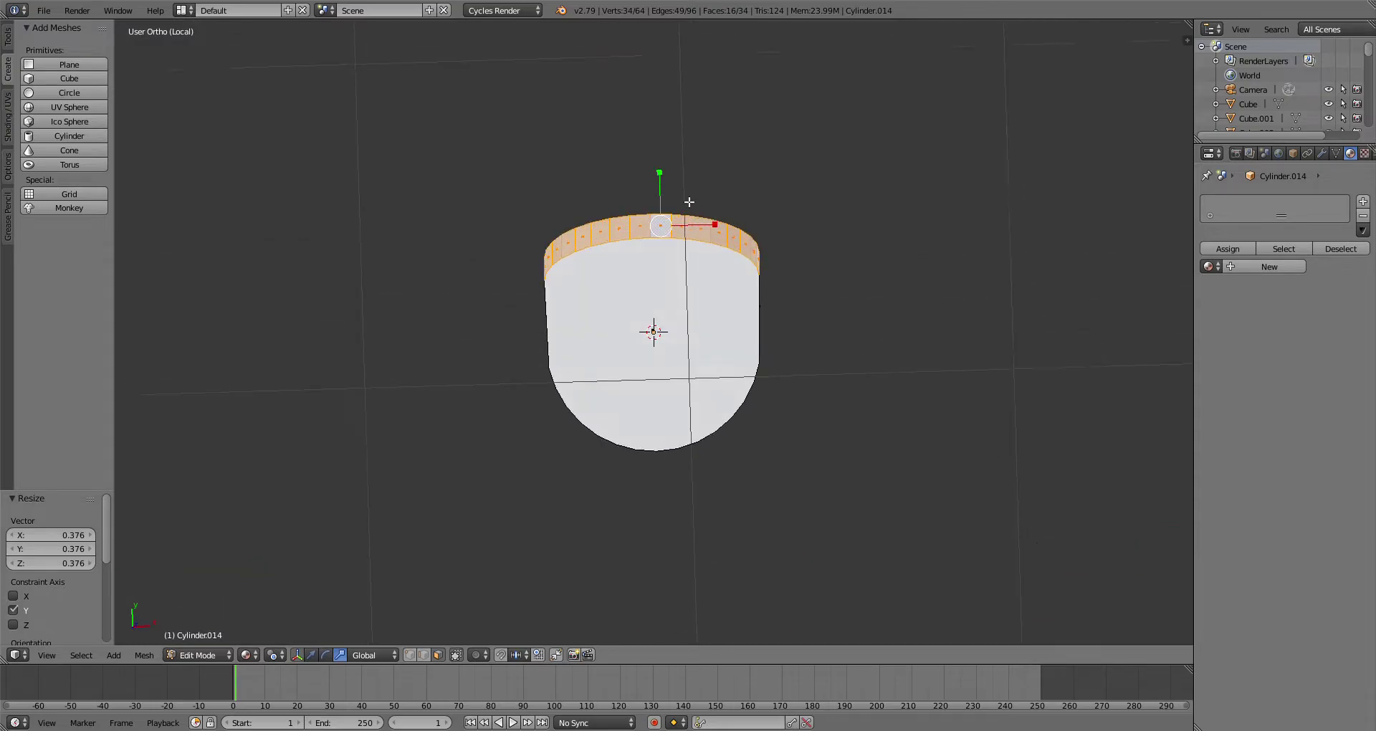
Step: Rescale the selected half of the cylinder along Y, starting with 1.173, to refine its rounded oblong profile, and return to Object Mode
{"action": "key", "text": "s"}
{"action": "key", "text": "y"}
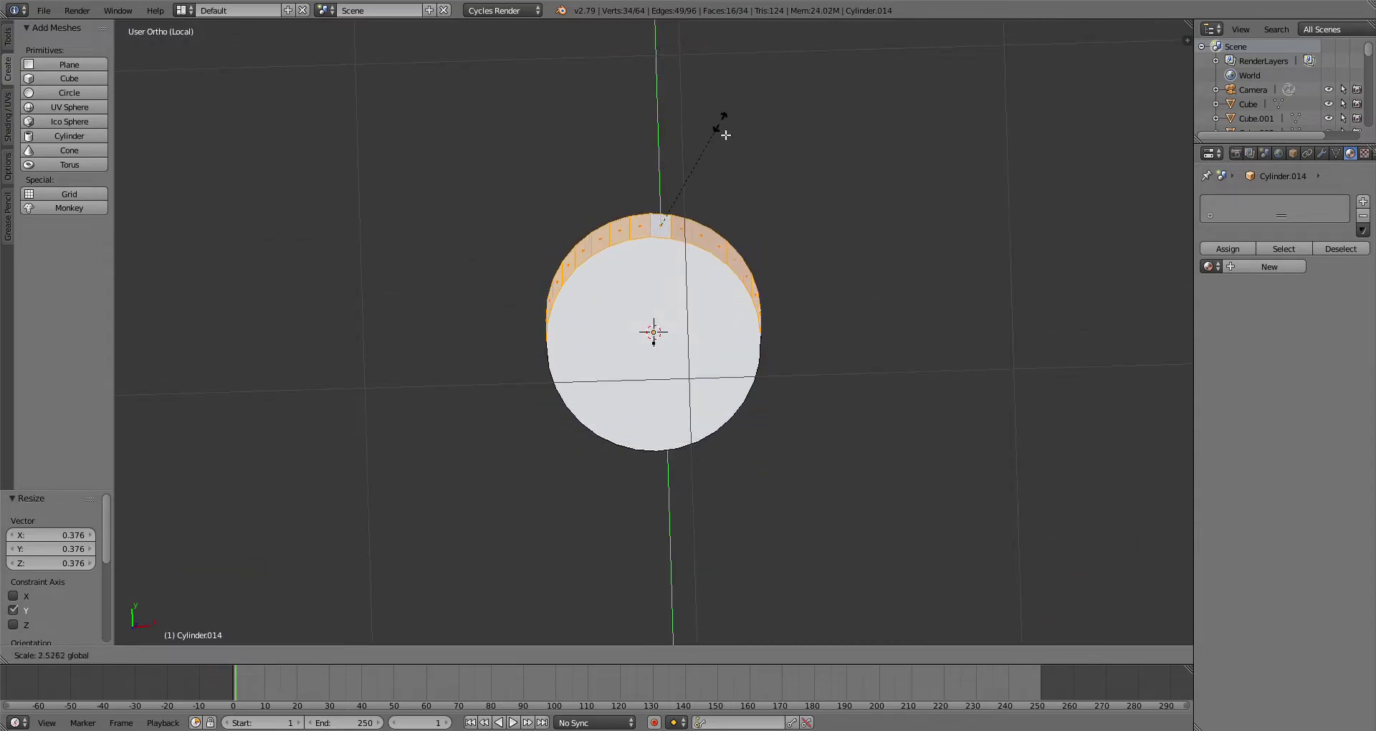
{"action": "left_click", "coordinate": [717, 212]}
{"action": "middle_click_drag", "start_coordinate": [768, 328], "coordinate": [802, 369]}
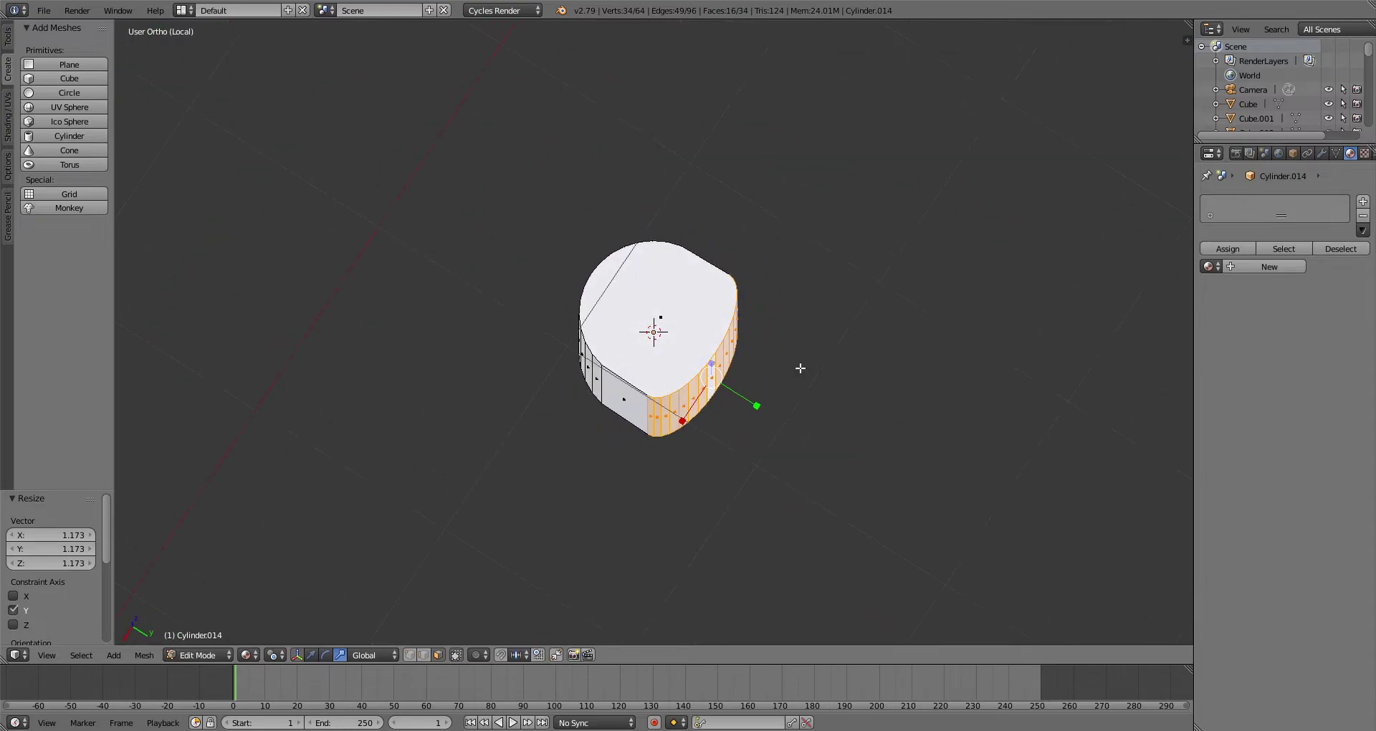
{"action": "key", "text": "s"}
{"action": "key", "text": "y"}
{"action": "left_click", "coordinate": [804, 437]}
{"action": "middle_click_drag", "start_coordinate": [806, 433], "coordinate": [808, 325]}
{"action": "key", "text": "s"}
{"action": "key", "text": "y"}
{"action": "left_click", "coordinate": [795, 332]}
{"action": "left_click", "coordinate": [204, 653]}
{"action": "left_click", "coordinate": [193, 661]}
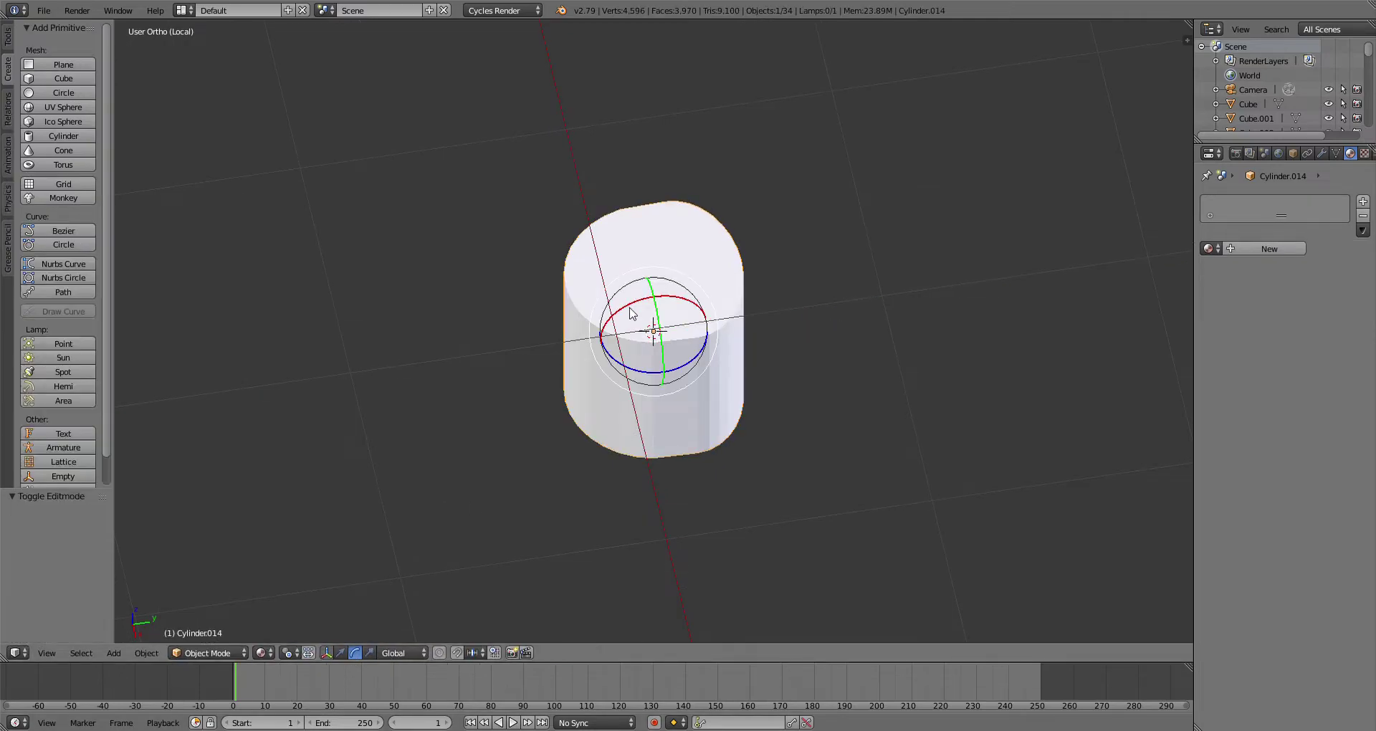
Step: Rotate the cylinder 180° about the X axis
{"action": "key", "text": "r"}
{"action": "key", "text": "x"}
{"action": "left_click", "coordinate": [240, 493]}
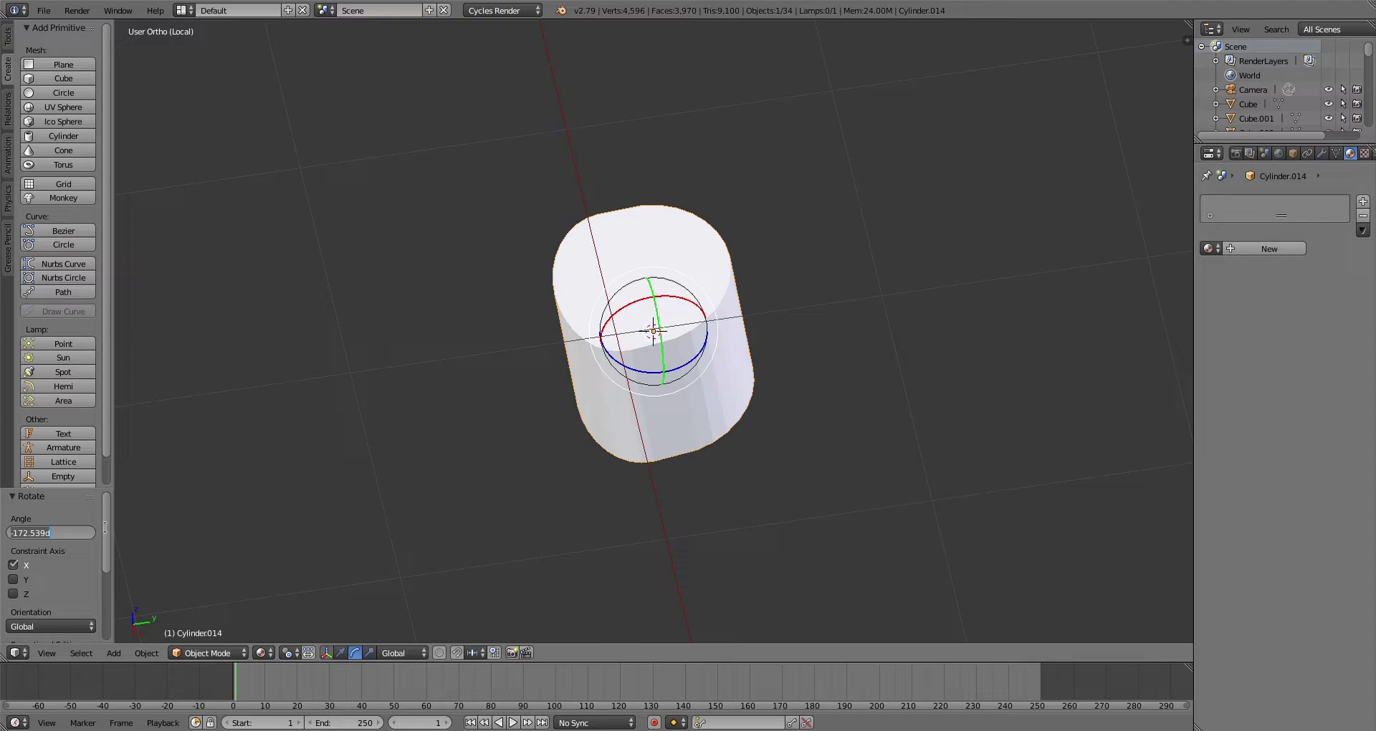
{"action": "type", "text": "180"}
{"action": "key", "text": "Return"}
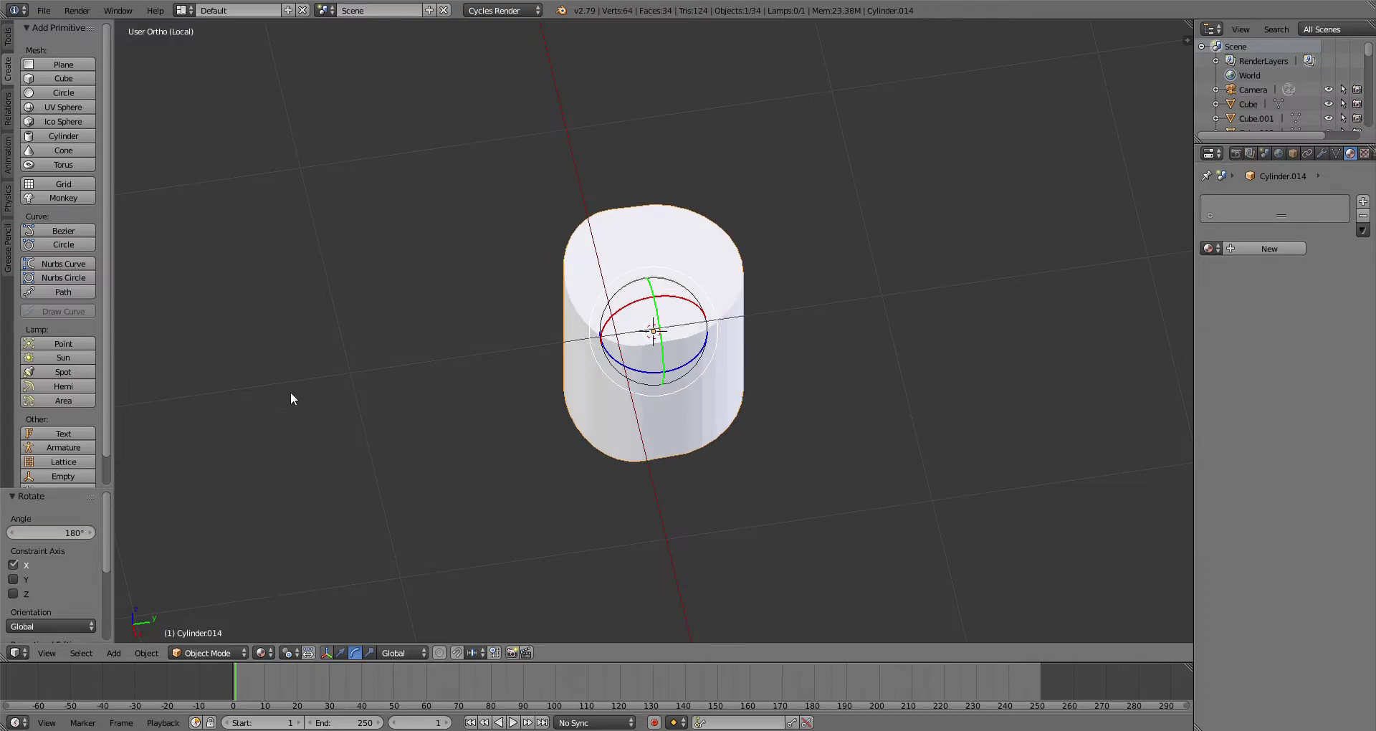
Step: Duplicate the cylinder in place, size the pair as a wider outer band and an inner core, and scale the core 1.694 along Z
{"action": "middle_click_drag", "start_coordinate": [291, 393], "coordinate": [296, 364]}
{"action": "scroll", "coordinate": [407, 269], "scroll_direction": "up", "scroll_amount": 2}
{"action": "left_click", "coordinate": [8, 36]}
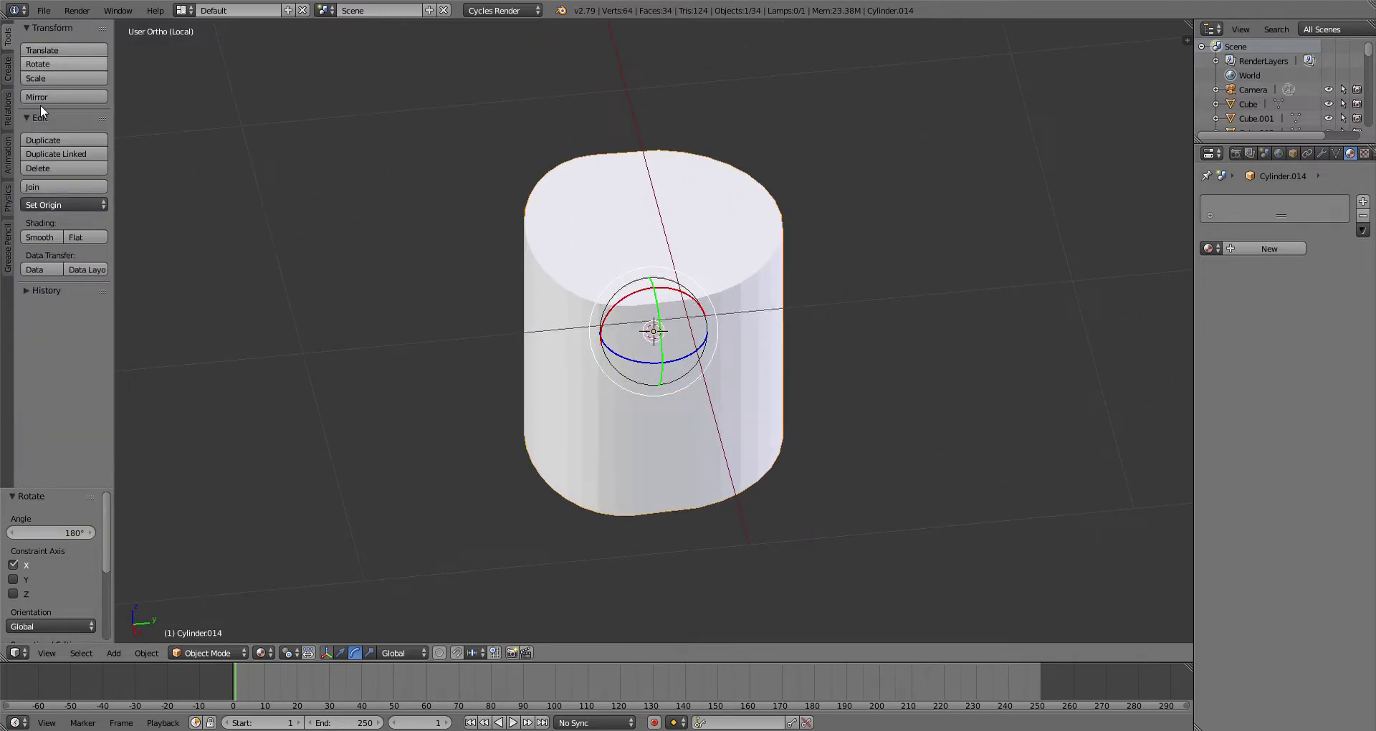
{"action": "left_click", "coordinate": [54, 142]}
{"action": "right_click", "coordinate": [689, 488]}
{"action": "left_click_drag", "start_coordinate": [654, 288], "coordinate": [654, 312]}
{"action": "key", "text": "s"}
{"action": "left_click", "coordinate": [766, 348]}
{"action": "middle_click_drag", "start_coordinate": [767, 347], "coordinate": [724, 301]}
{"action": "left_click_drag", "start_coordinate": [654, 279], "coordinate": [653, 250]}
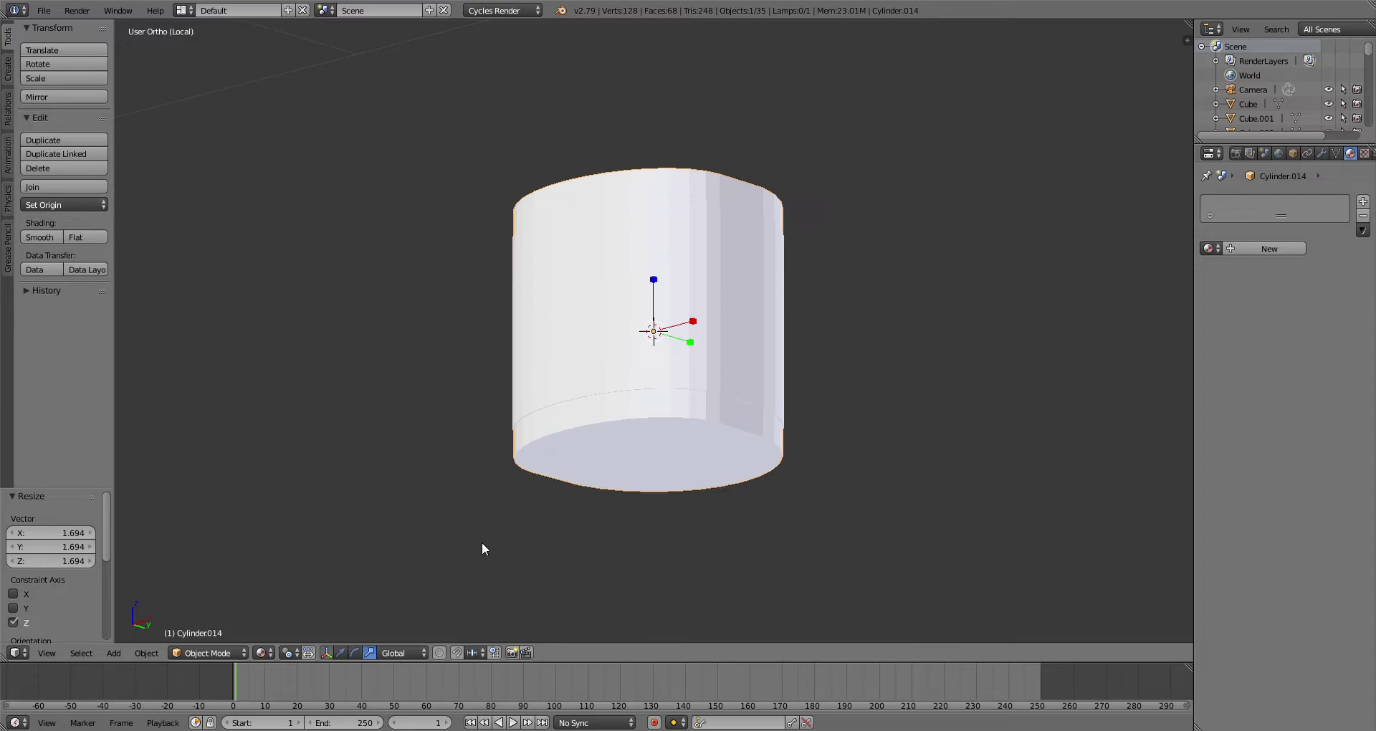
Step: Extrude the core cylinder's lower end face outwards in Edit Mode and scale it to 0.674 to form a taper
{"action": "middle_click_drag", "start_coordinate": [483, 543], "coordinate": [479, 483]}
{"action": "left_click", "coordinate": [208, 653]}
{"action": "left_click", "coordinate": [208, 621]}
{"action": "right_click", "coordinate": [737, 406]}
{"action": "scroll", "coordinate": [737, 406], "scroll_direction": "up", "scroll_amount": 2}
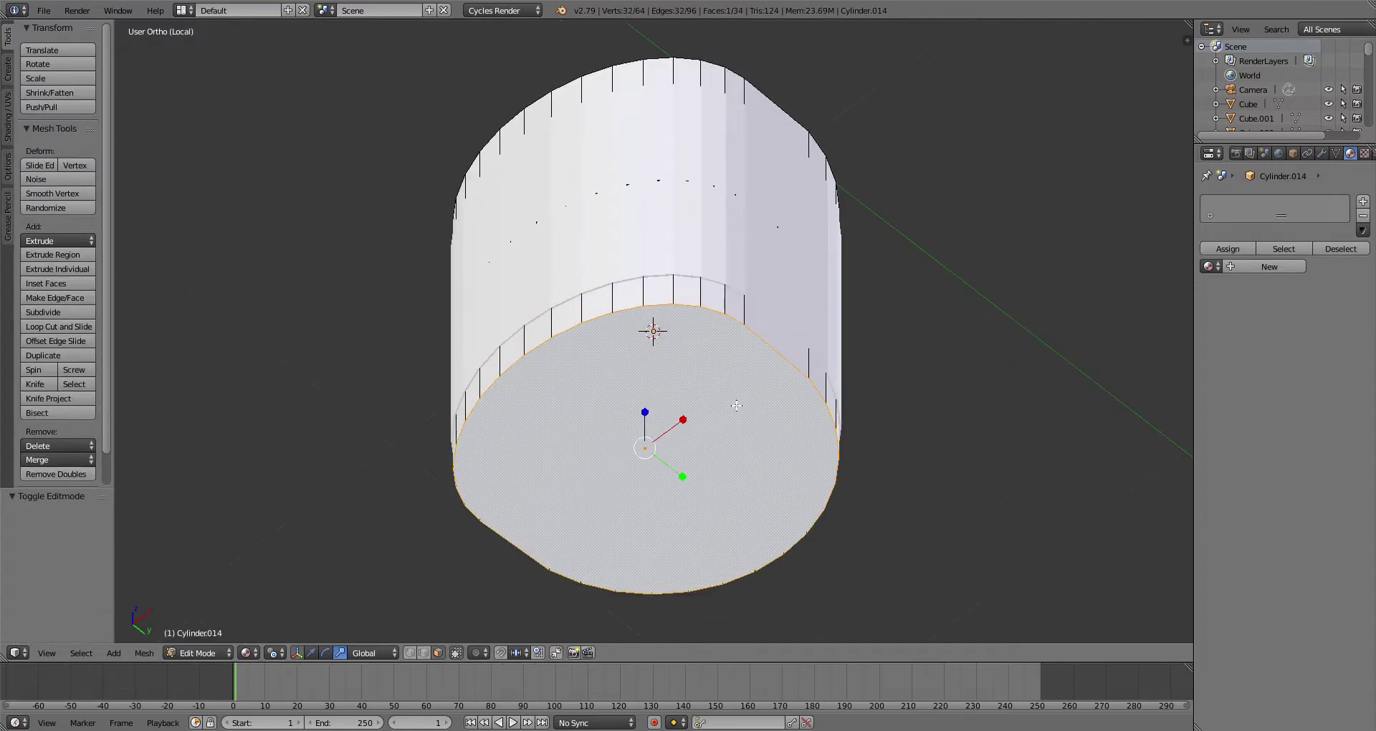
{"action": "left_click", "coordinate": [277, 654]}
{"action": "left_click", "coordinate": [313, 588]}
{"action": "key", "text": "e"}
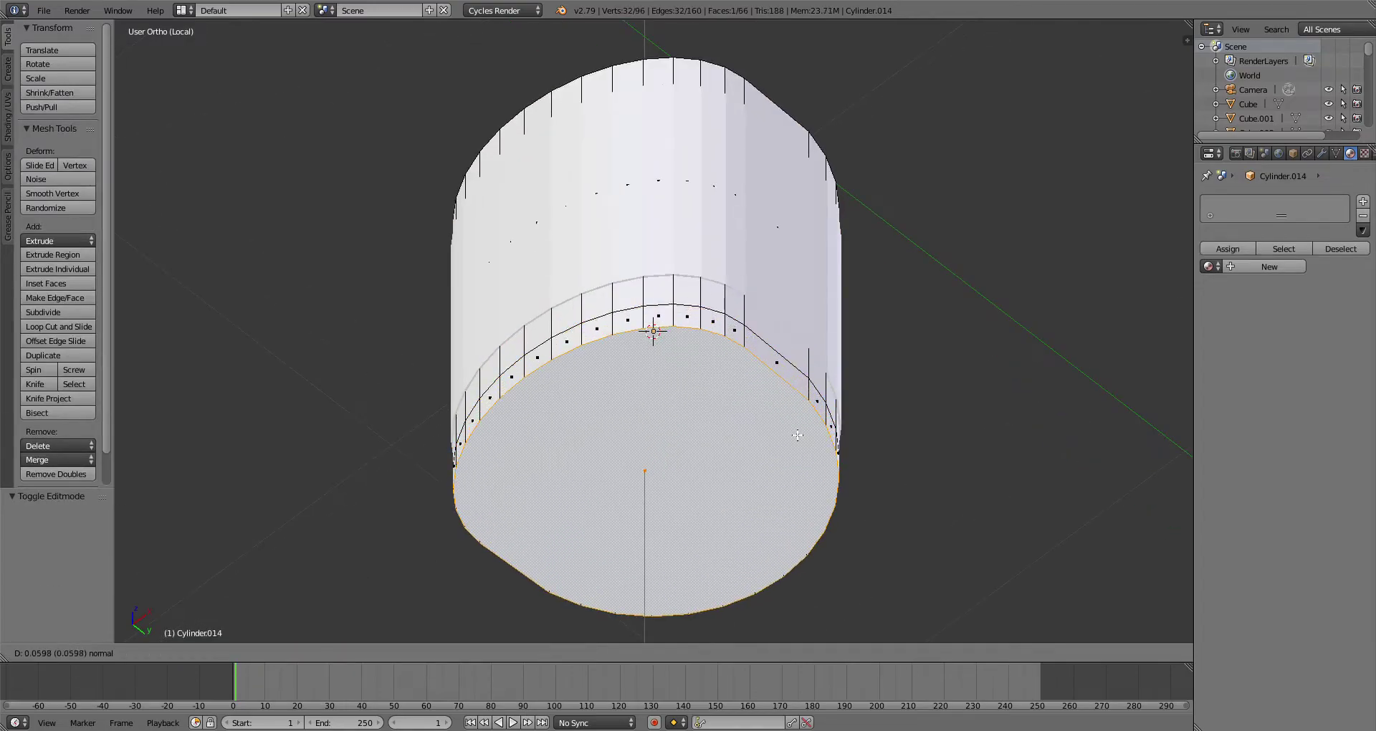
{"action": "left_click", "coordinate": [801, 423]}
{"action": "key", "text": "s"}
{"action": "left_click", "coordinate": [753, 438]}
Step: Extrude the core cylinder's upper end face outwards and scale it down to form a matching taper
{"action": "scroll", "coordinate": [754, 436], "scroll_direction": "down", "scroll_amount": 1}
{"action": "middle_click_drag", "start_coordinate": [757, 427], "coordinate": [760, 595]}
{"action": "right_click", "coordinate": [771, 284]}
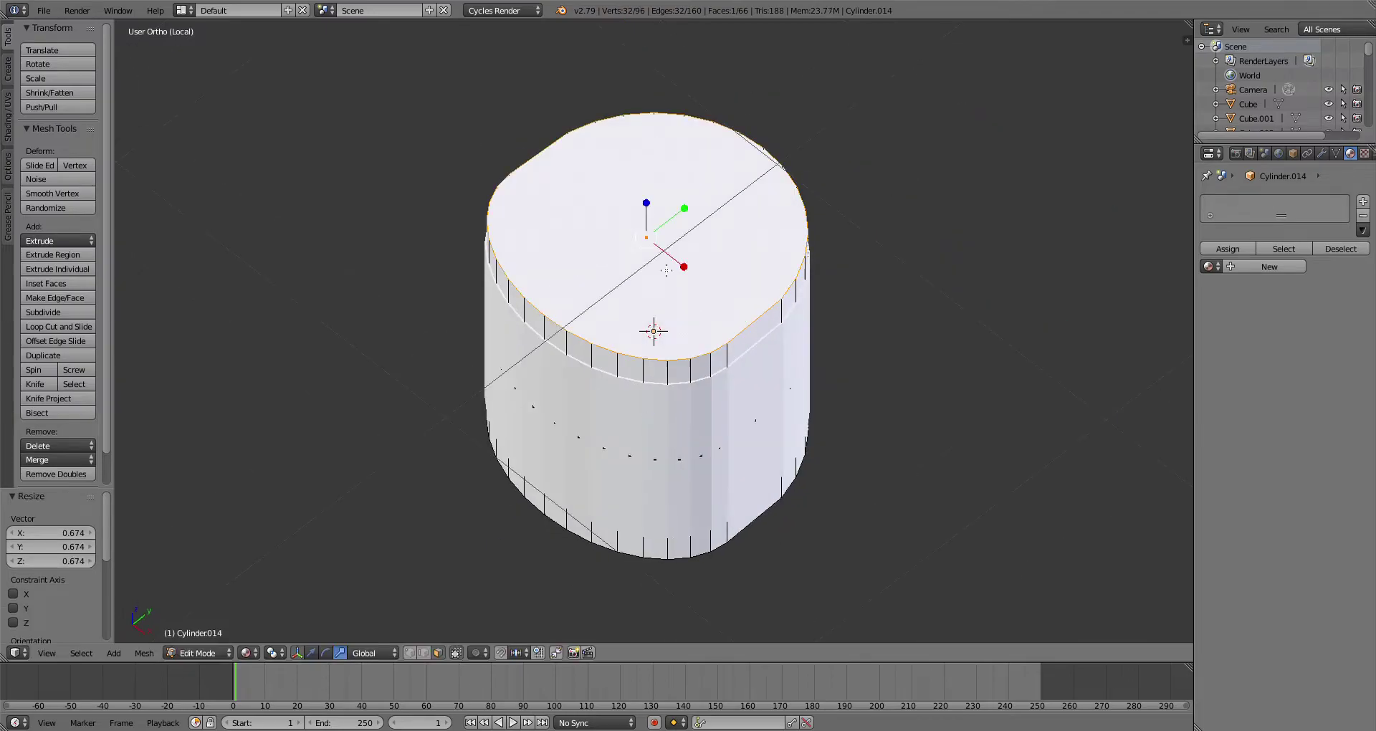
{"action": "key", "text": "e"}
{"action": "left_click", "coordinate": [780, 248]}
{"action": "key", "text": "s"}
{"action": "left_click", "coordinate": [705, 238]}
Step: Extrude the core's lower end face in place and scale it down to a small inner face
{"action": "middle_click_drag", "start_coordinate": [746, 477], "coordinate": [755, 309]}
{"action": "right_click", "coordinate": [664, 423]}
{"action": "middle_click_drag", "start_coordinate": [700, 409], "coordinate": [781, 358]}
{"action": "scroll", "coordinate": [782, 362], "scroll_direction": "up", "scroll_amount": 2}
{"action": "key", "text": "e"}
{"action": "left_click", "coordinate": [778, 373]}
{"action": "key", "text": "s"}
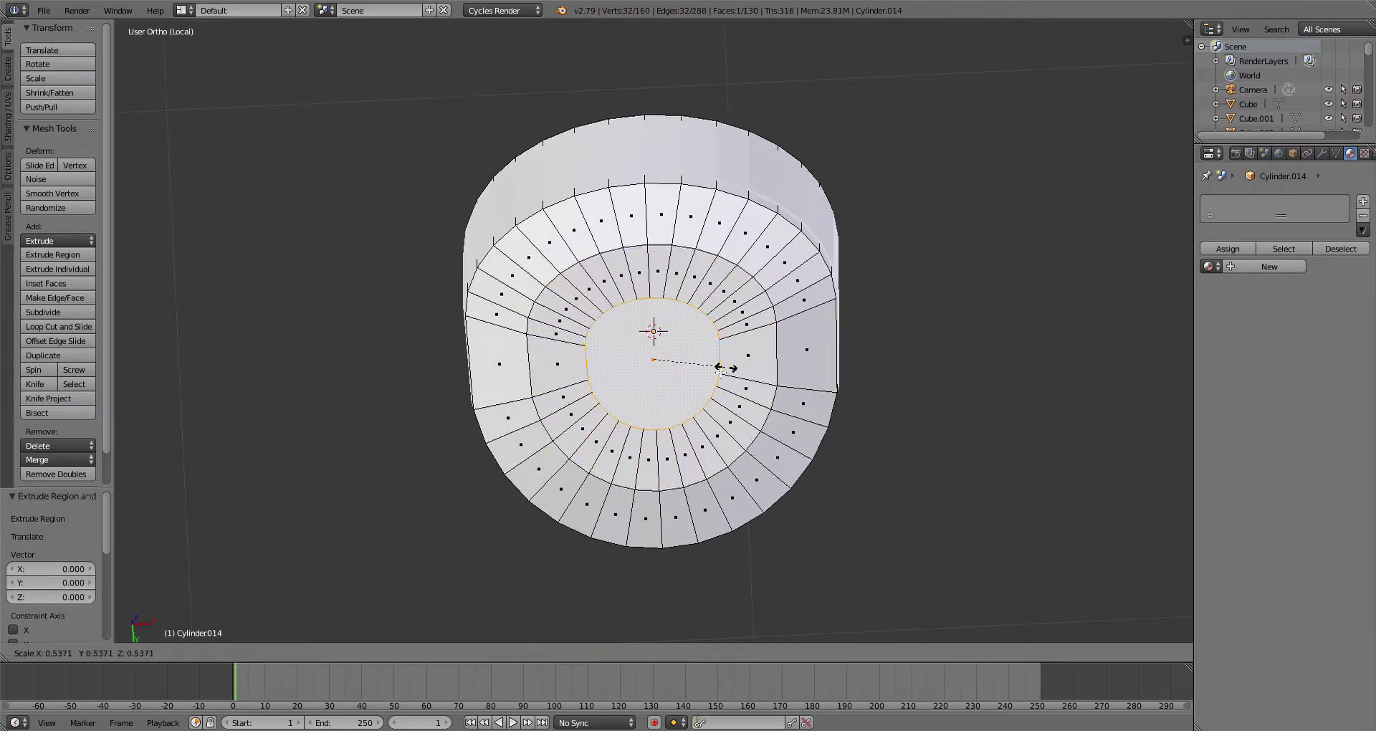
{"action": "left_click", "coordinate": [692, 369]}
Step: Scale the small inner face along Y and X to even out its shape, extrude it, and return to Object Mode
{"action": "key", "text": "s"}
{"action": "key", "text": "y"}
{"action": "left_click", "coordinate": [658, 424]}
{"action": "key", "text": "s"}
{"action": "key", "text": "x"}
{"action": "left_click", "coordinate": [726, 360]}
{"action": "key", "text": "e"}
{"action": "left_click", "coordinate": [690, 374]}
{"action": "middle_click_drag", "start_coordinate": [690, 374], "coordinate": [634, 510]}
{"action": "left_click", "coordinate": [203, 652]}
{"action": "left_click", "coordinate": [204, 637]}
{"action": "scroll", "coordinate": [849, 466], "scroll_direction": "down", "scroll_amount": 3}
Step: Leave local view and scale both parts of the forearm's side cylinder by 1.068
{"action": "middle_click_drag", "start_coordinate": [852, 465], "coordinate": [833, 513]}
{"action": "key", "text": "KP_Divide"}
{"action": "middle_click_drag", "start_coordinate": [802, 472], "coordinate": [755, 387]}
{"action": "key", "text": "s"}
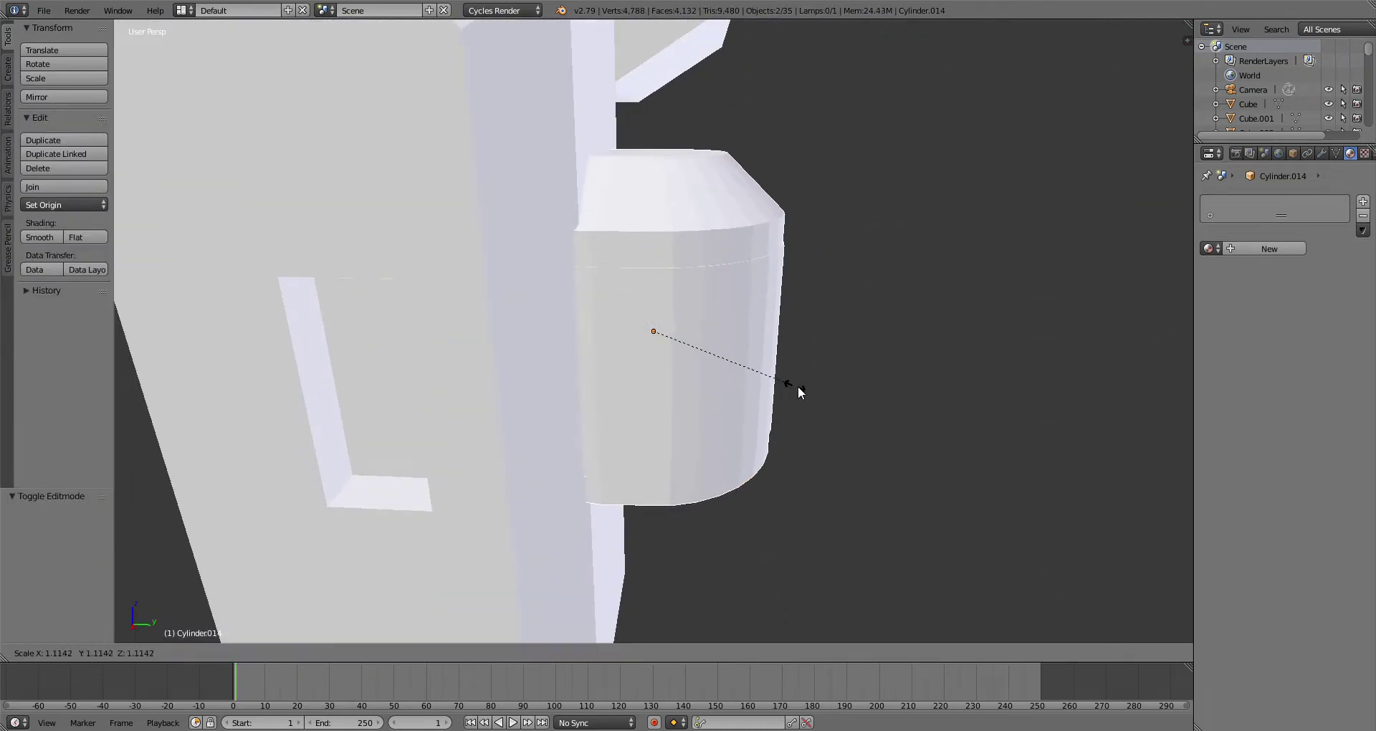
{"action": "left_click", "coordinate": [790, 386]}
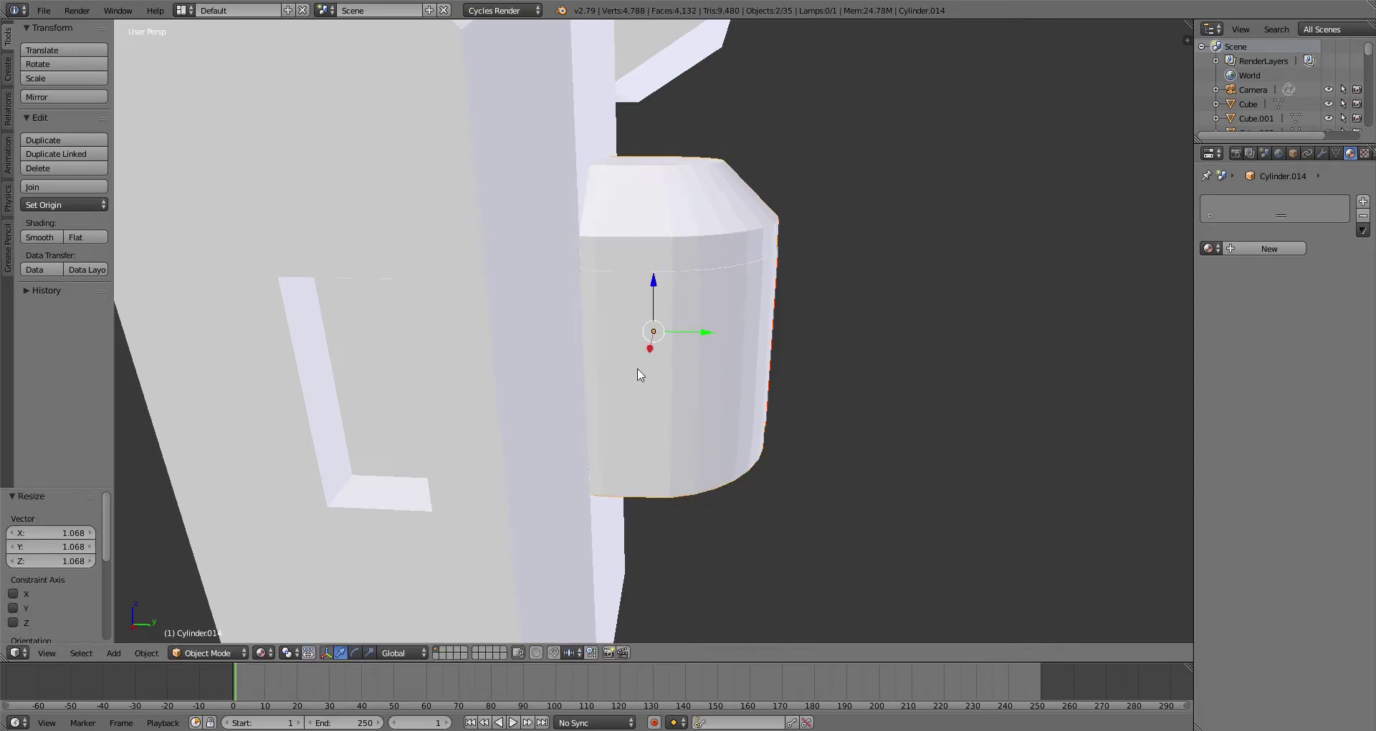
Step: Reposition both side cylinder parts against the forearm, moving them along Y and by -0.530 and 0.128 along Z
{"action": "left_click_drag", "start_coordinate": [732, 340], "coordinate": [731, 340]}
{"action": "scroll", "coordinate": [732, 340], "scroll_direction": "down", "scroll_amount": 2}
{"action": "middle_click_drag", "start_coordinate": [732, 340], "coordinate": [706, 240]}
{"action": "left_click_drag", "start_coordinate": [676, 283], "coordinate": [714, 396]}
{"action": "scroll", "coordinate": [714, 395], "scroll_direction": "down", "scroll_amount": 1}
{"action": "middle_click_drag", "start_coordinate": [715, 396], "coordinate": [968, 571]}
{"action": "scroll", "coordinate": [645, 432], "scroll_direction": "up", "scroll_amount": 2}
{"action": "middle_click_drag", "start_coordinate": [645, 433], "coordinate": [682, 412]}
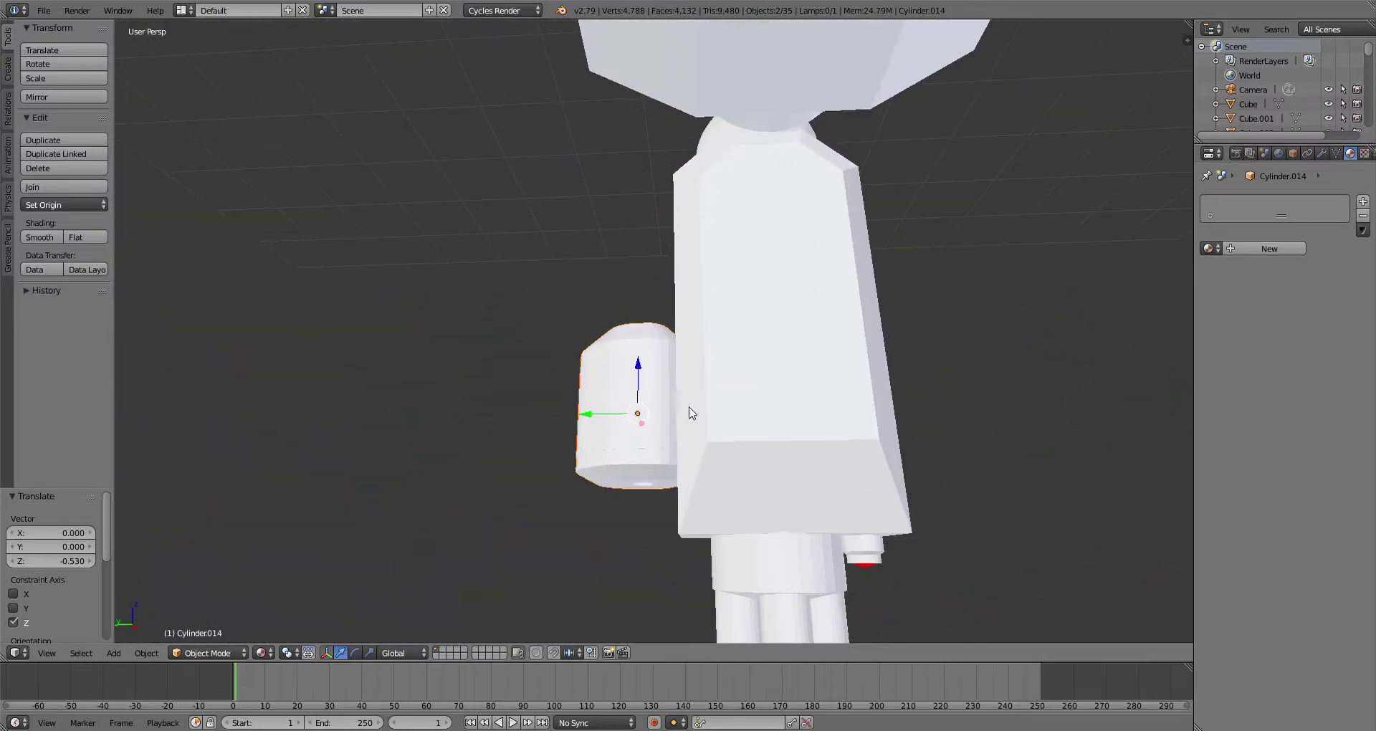
{"action": "left_click", "coordinate": [699, 410]}
{"action": "left_click_drag", "start_coordinate": [600, 418], "coordinate": [583, 420]}
{"action": "middle_click_drag", "start_coordinate": [613, 439], "coordinate": [575, 538]}
{"action": "scroll", "coordinate": [579, 536], "scroll_direction": "up", "scroll_amount": 1}
{"action": "left_click_drag", "start_coordinate": [673, 331], "coordinate": [671, 319]}
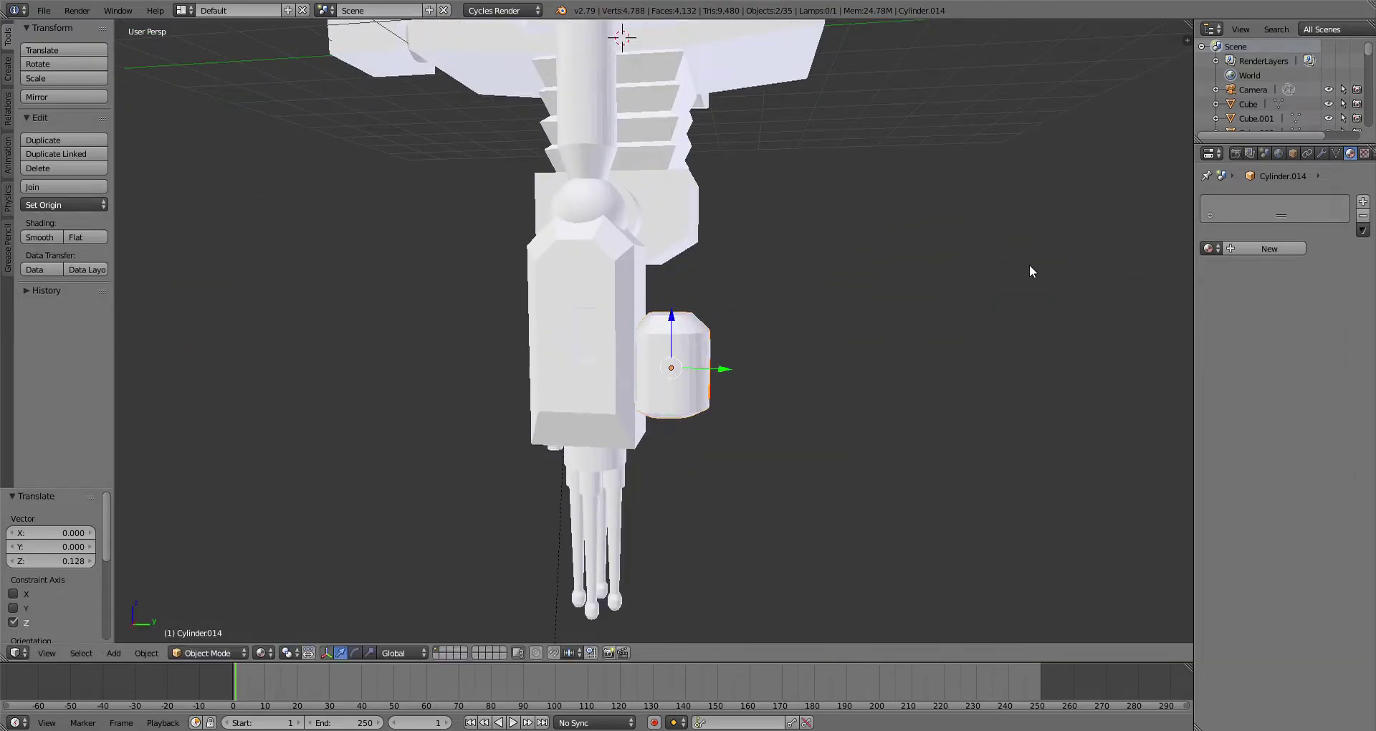
Step: Apply smooth shading to the side cylinder's outer band and its inner core
{"action": "middle_click_drag", "start_coordinate": [1142, 262], "coordinate": [1032, 367]}
{"action": "scroll", "coordinate": [695, 343], "scroll_direction": "down", "scroll_amount": 2}
{"action": "scroll", "coordinate": [696, 343], "scroll_direction": "up", "scroll_amount": 2}
{"action": "right_click", "coordinate": [708, 337]}
{"action": "scroll", "coordinate": [709, 337], "scroll_direction": "up", "scroll_amount": 4}
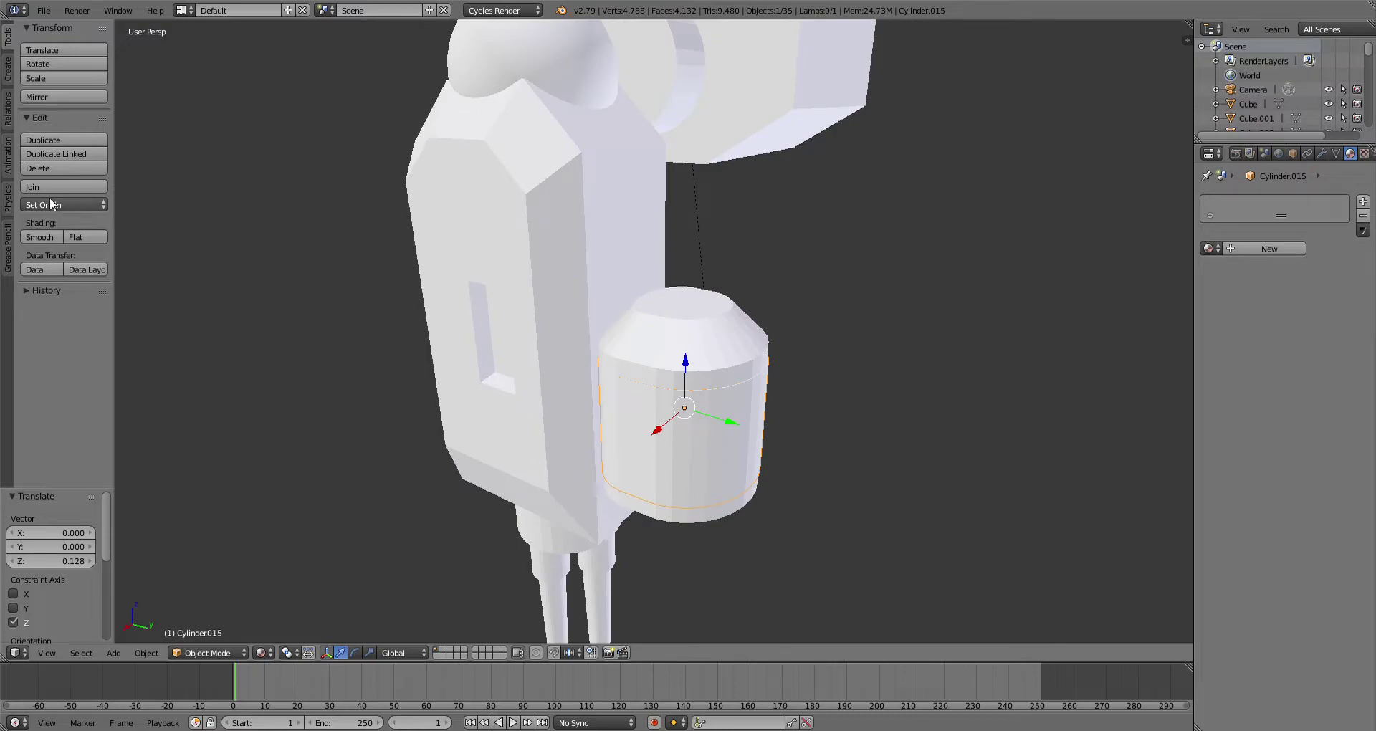
{"action": "left_click", "coordinate": [38, 238]}
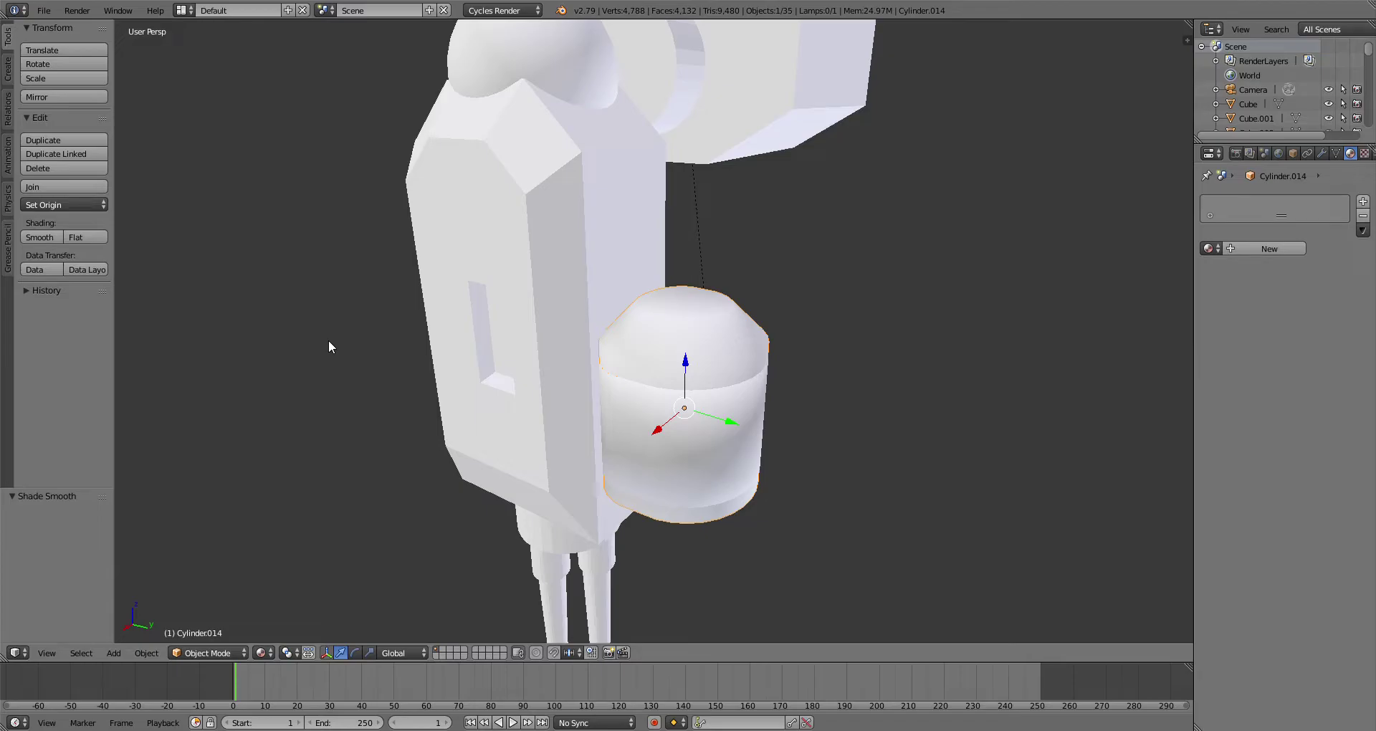
{"action": "middle_click_drag", "start_coordinate": [329, 347], "coordinate": [677, 414]}
{"action": "scroll", "coordinate": [670, 299], "scroll_direction": "up", "scroll_amount": 3}
{"action": "scroll", "coordinate": [671, 304], "scroll_direction": "down", "scroll_amount": 2}
{"action": "scroll", "coordinate": [698, 311], "scroll_direction": "up", "scroll_amount": 2}
{"action": "scroll", "coordinate": [699, 311], "scroll_direction": "down", "scroll_amount": 2}
Step: Select all arm and hand parts, set the pivot point to Active Element on the shoulder sphere, and rotate them 270° about Y
{"action": "middle_click_drag", "start_coordinate": [689, 313], "coordinate": [686, 212]}
{"action": "left_click_drag", "start_coordinate": [601, 315], "coordinate": [760, 438], "text": "ctrl"}
{"action": "mouse_move", "coordinate": [961, 411]}
{"action": "middle_mouse_down"}
{"action": "mouse_move", "coordinate": [841, 273]}
{"action": "mouse_move", "coordinate": [632, 145]}
{"action": "mouse_move", "coordinate": [544, 597]}
{"action": "middle_mouse_up"}
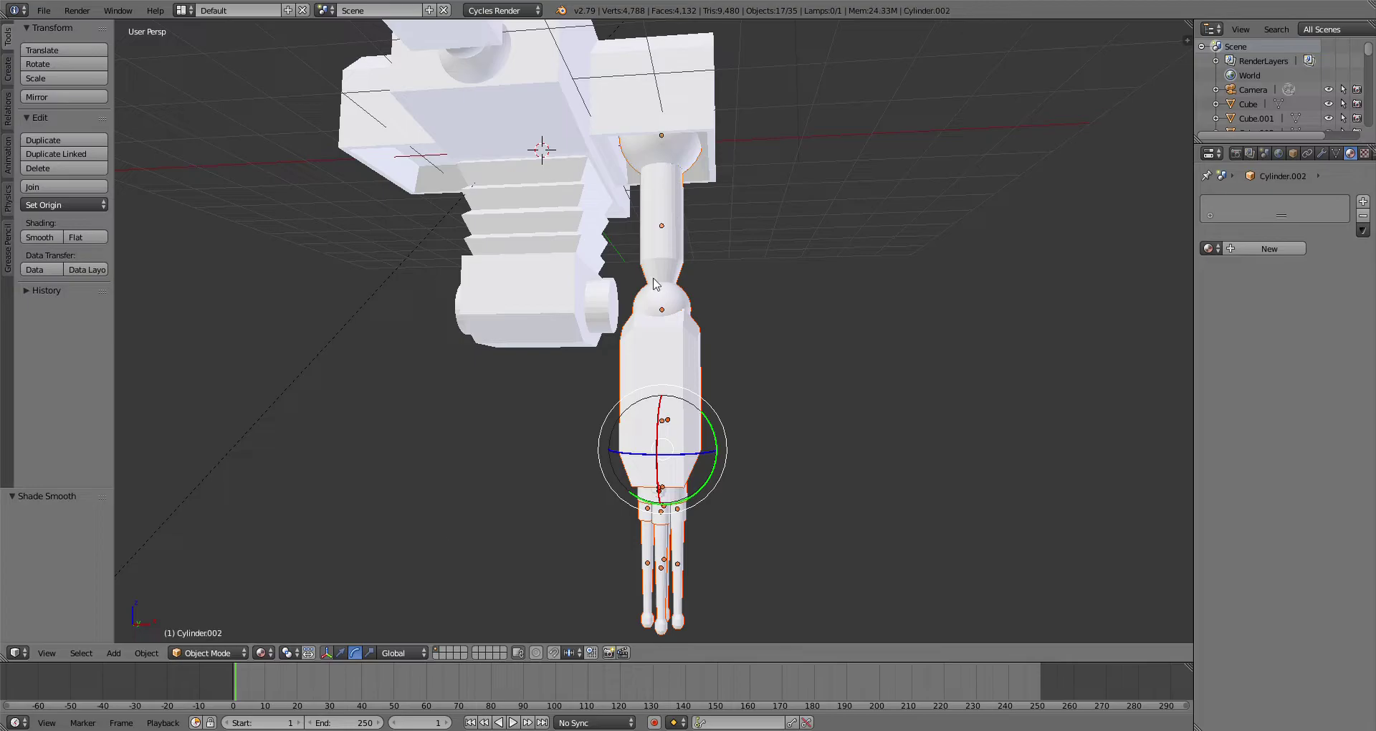
{"action": "left_click", "coordinate": [322, 572]}
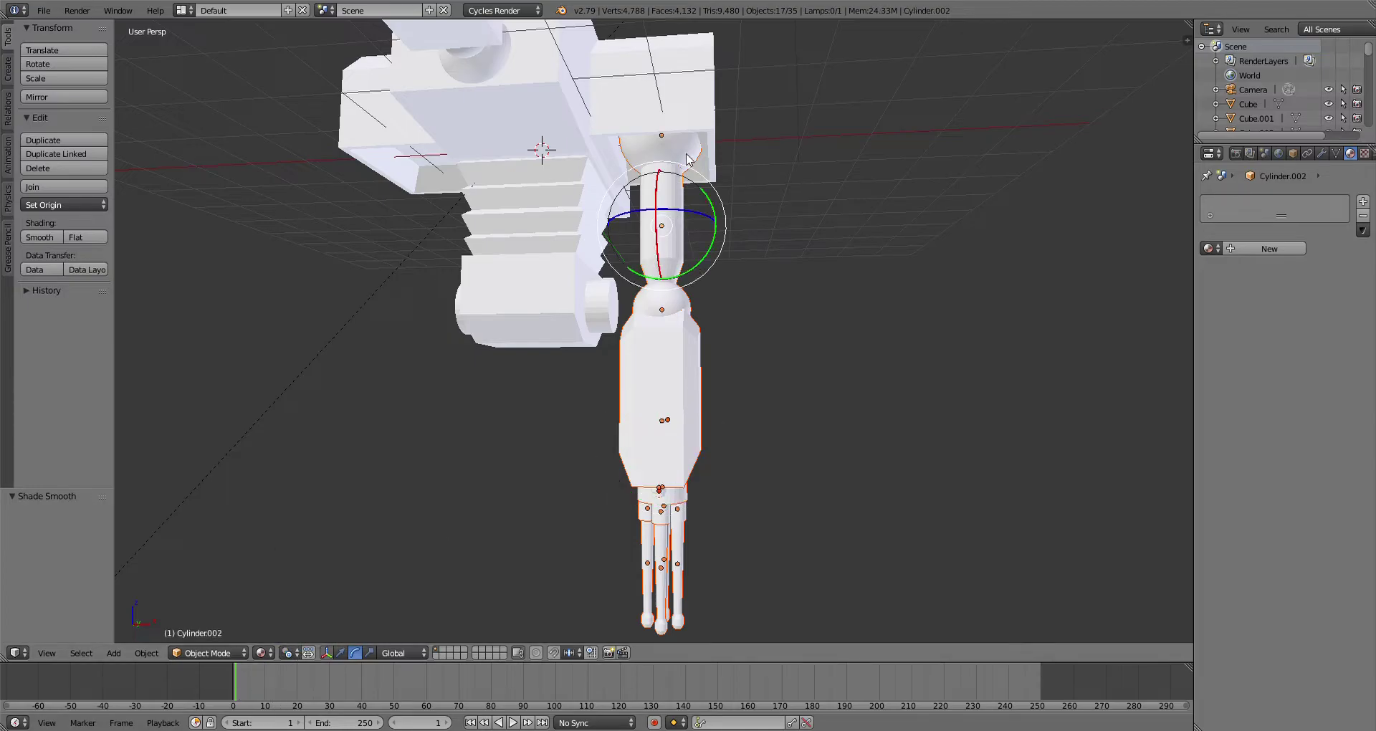
{"action": "left_click_drag", "start_coordinate": [685, 185], "coordinate": [737, 175]}
{"action": "middle_click_drag", "start_coordinate": [737, 175], "coordinate": [616, 387]}
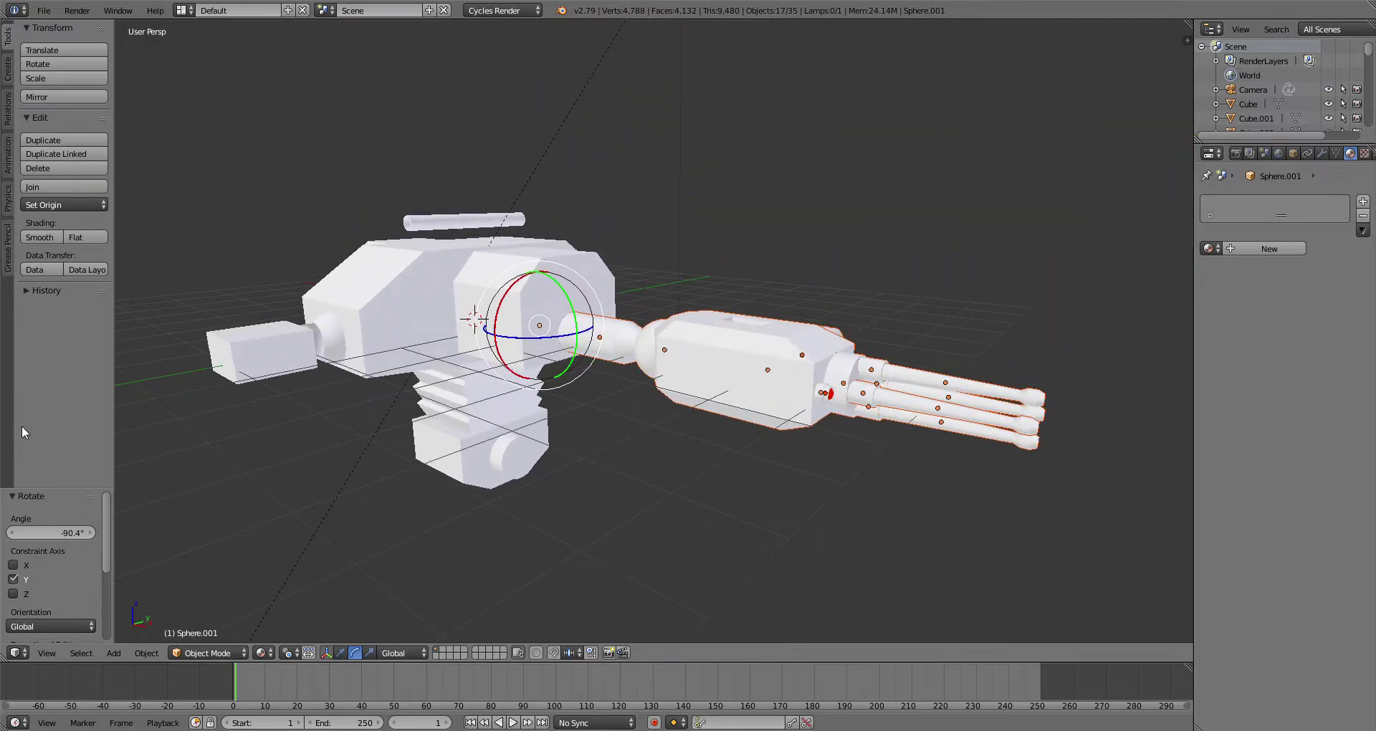
{"action": "left_click", "coordinate": [54, 533]}
{"action": "type", "text": "270"}
{"action": "key", "text": "Return"}
Step: Select the crosswise cylinder through the robot's hip block and isolate it in local view
{"action": "middle_click_drag", "start_coordinate": [307, 558], "coordinate": [689, 374]}
{"action": "right_click", "coordinate": [575, 436]}
{"action": "scroll", "coordinate": [690, 374], "scroll_direction": "up", "scroll_amount": 5}
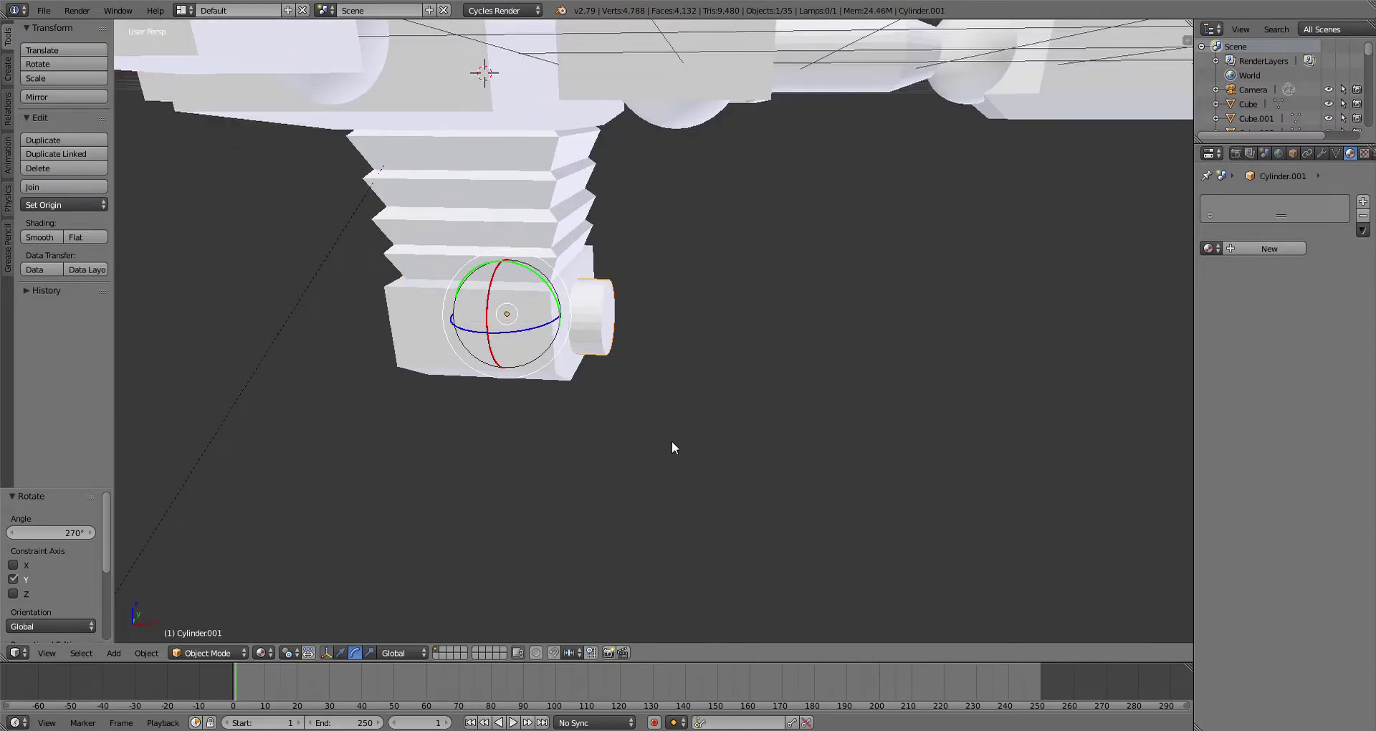
{"action": "key", "text": "KP_Divide"}
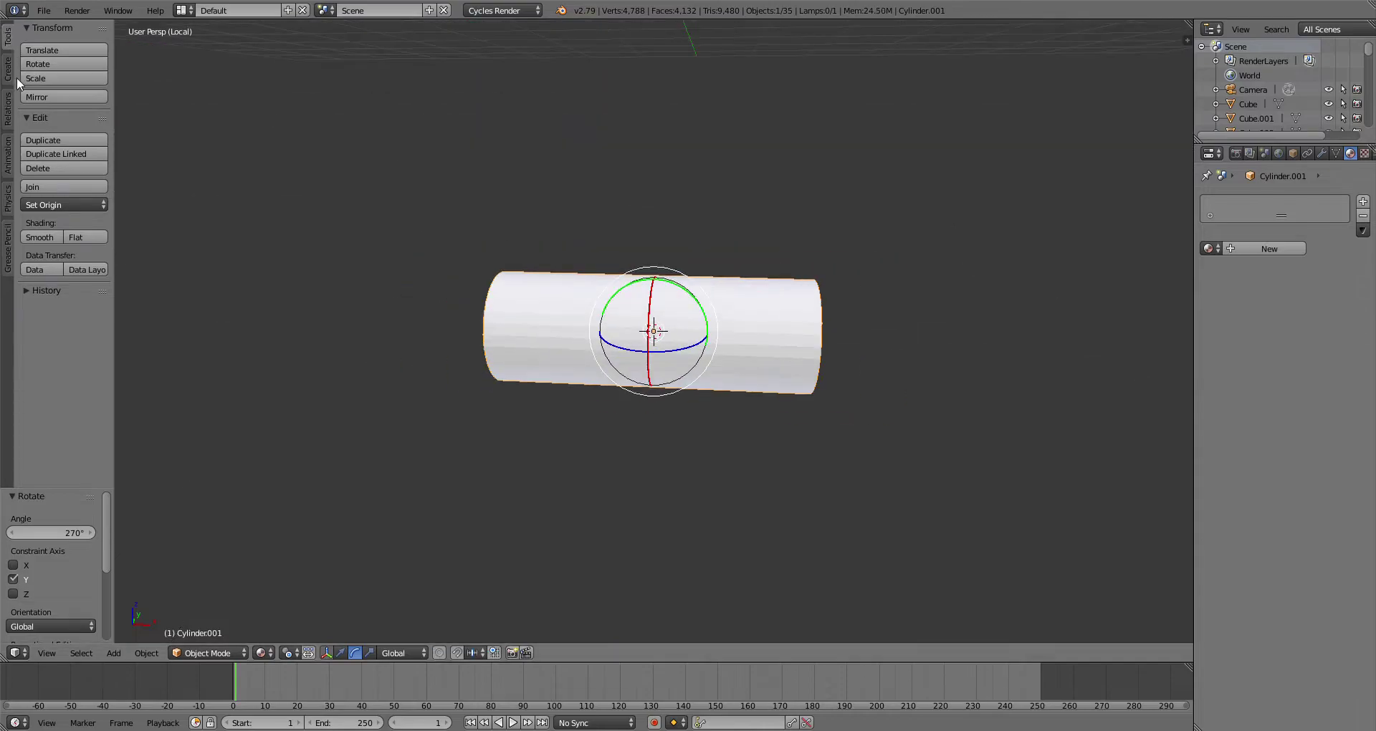
{"action": "left_click", "coordinate": [10, 70]}
{"action": "left_click", "coordinate": [61, 136]}
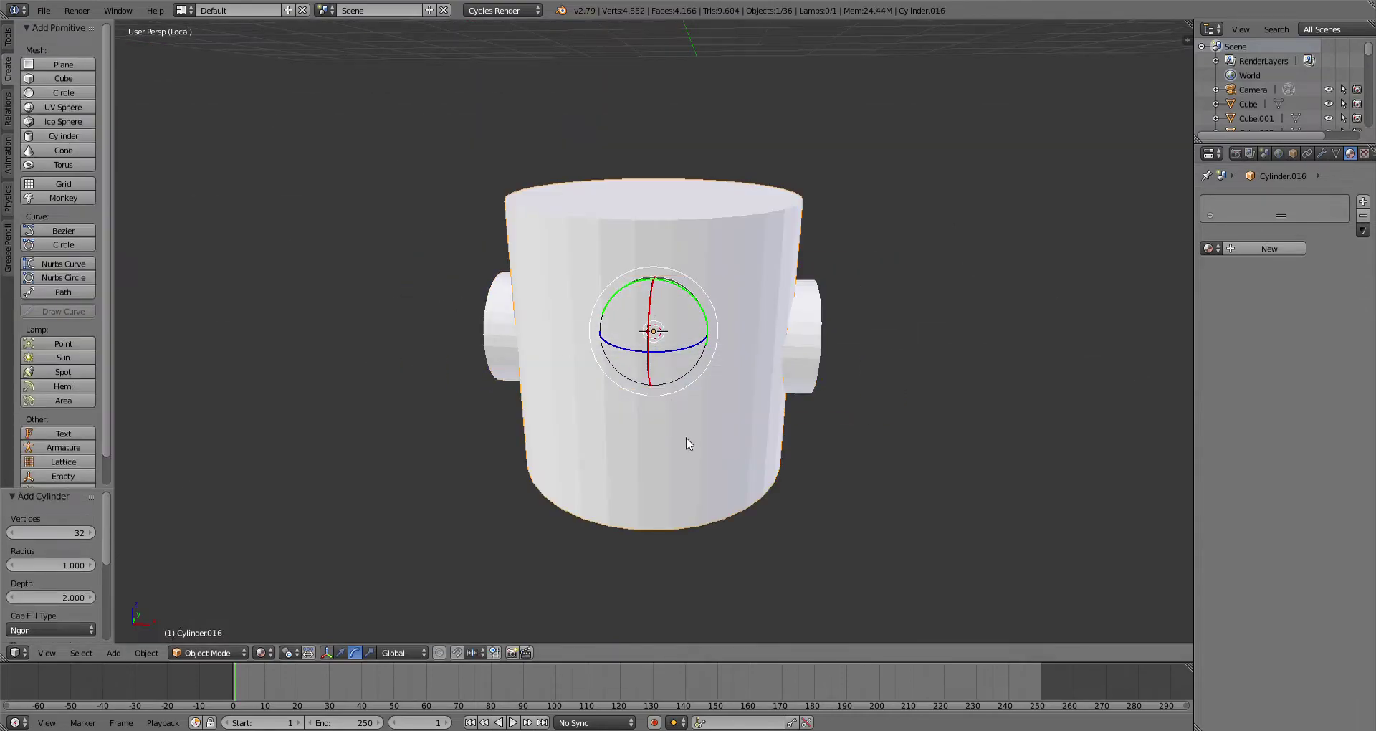
{"action": "key", "text": "x"}
{"action": "left_click", "coordinate": [631, 494]}
Step: Duplicate the hip cylinder in place and scale the copy 0.361 along X
{"action": "right_click", "coordinate": [682, 337]}
{"action": "left_click", "coordinate": [7, 37]}
{"action": "left_click", "coordinate": [41, 140]}
{"action": "right_click", "coordinate": [367, 651]}
{"action": "right_click_drag", "start_coordinate": [697, 327], "coordinate": [679, 340]}
{"action": "right_click", "coordinate": [679, 340]}
{"action": "left_click_drag", "start_coordinate": [709, 332], "coordinate": [673, 337]}
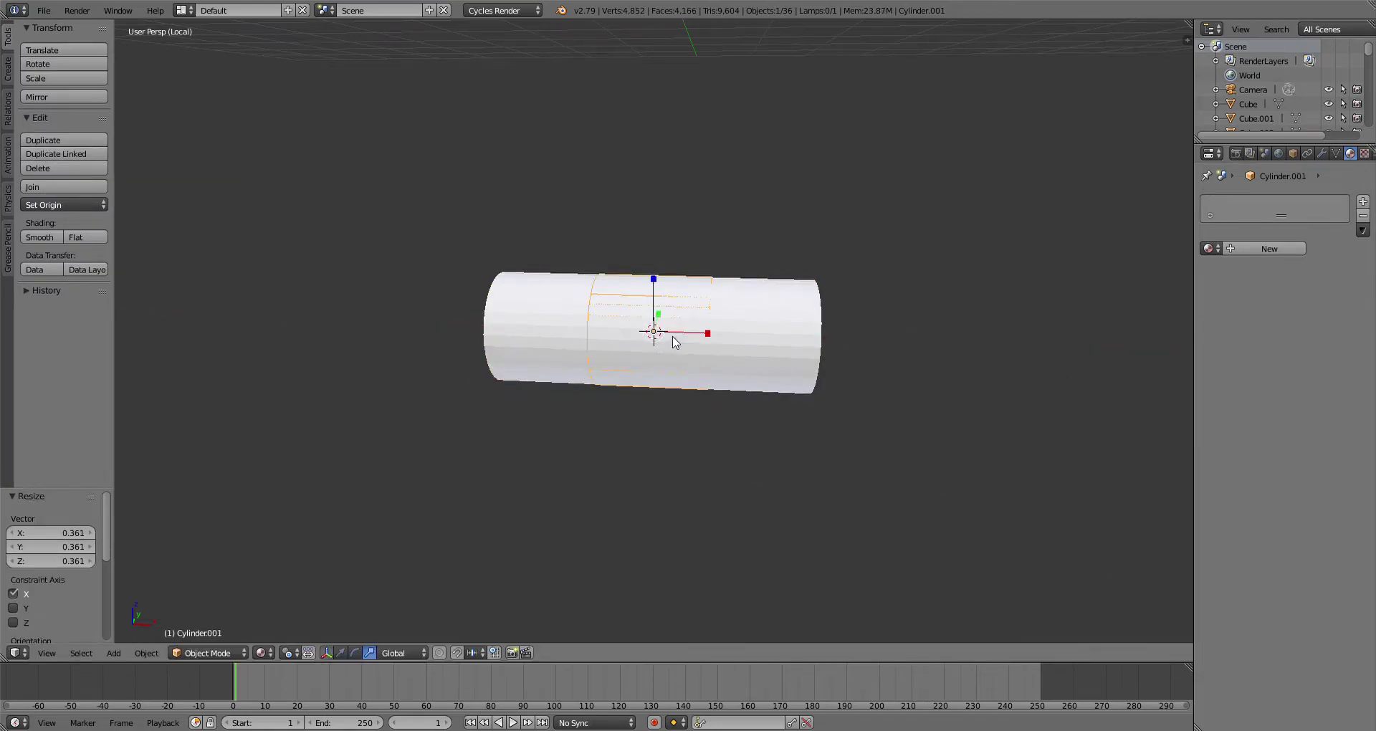
Step: Enlarge the short copy, move it 1.474 along X to the hip cylinder's end, and leave local view
{"action": "key", "text": "s"}
{"action": "left_click", "coordinate": [744, 323]}
{"action": "left_click_drag", "start_coordinate": [712, 335], "coordinate": [905, 350]}
{"action": "key", "text": "s"}
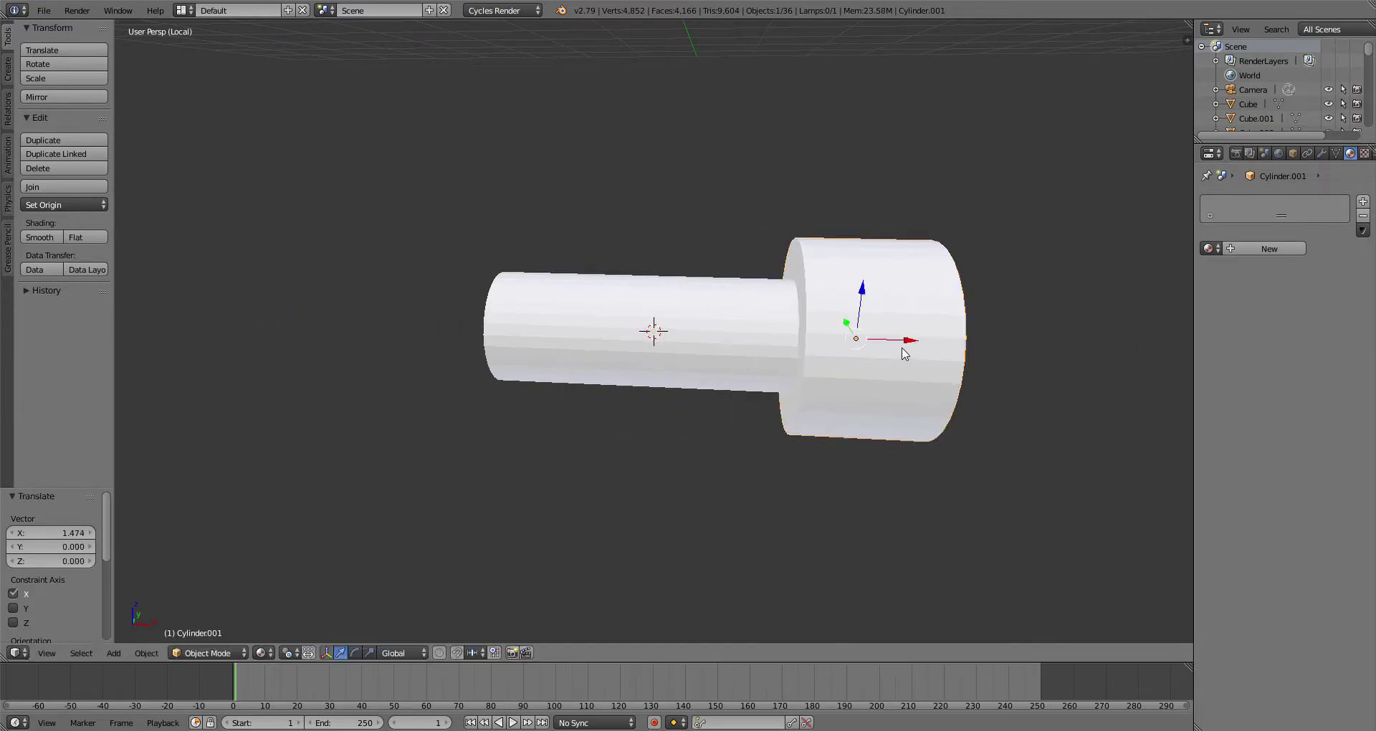
{"action": "key", "text": "KP_Divide"}
Step: Select the new hip disc together with the hip block and waist segments, undoing the stray selection of the torso part
{"action": "right_click", "coordinate": [782, 341]}
{"action": "scroll", "coordinate": [782, 341], "scroll_direction": "down", "scroll_amount": 2}
{"action": "middle_click_drag", "start_coordinate": [780, 342], "coordinate": [690, 321]}
{"action": "scroll", "coordinate": [730, 347], "scroll_direction": "up", "scroll_amount": 3}
{"action": "scroll", "coordinate": [729, 348], "scroll_direction": "down", "scroll_amount": 3}
{"action": "right_click", "coordinate": [523, 281], "text": "shift"}
{"action": "left_click_drag", "start_coordinate": [510, 132], "coordinate": [522, 184]}
{"action": "right_click", "coordinate": [524, 183]}
{"action": "middle_click_drag", "start_coordinate": [547, 170], "coordinate": [564, 160]}
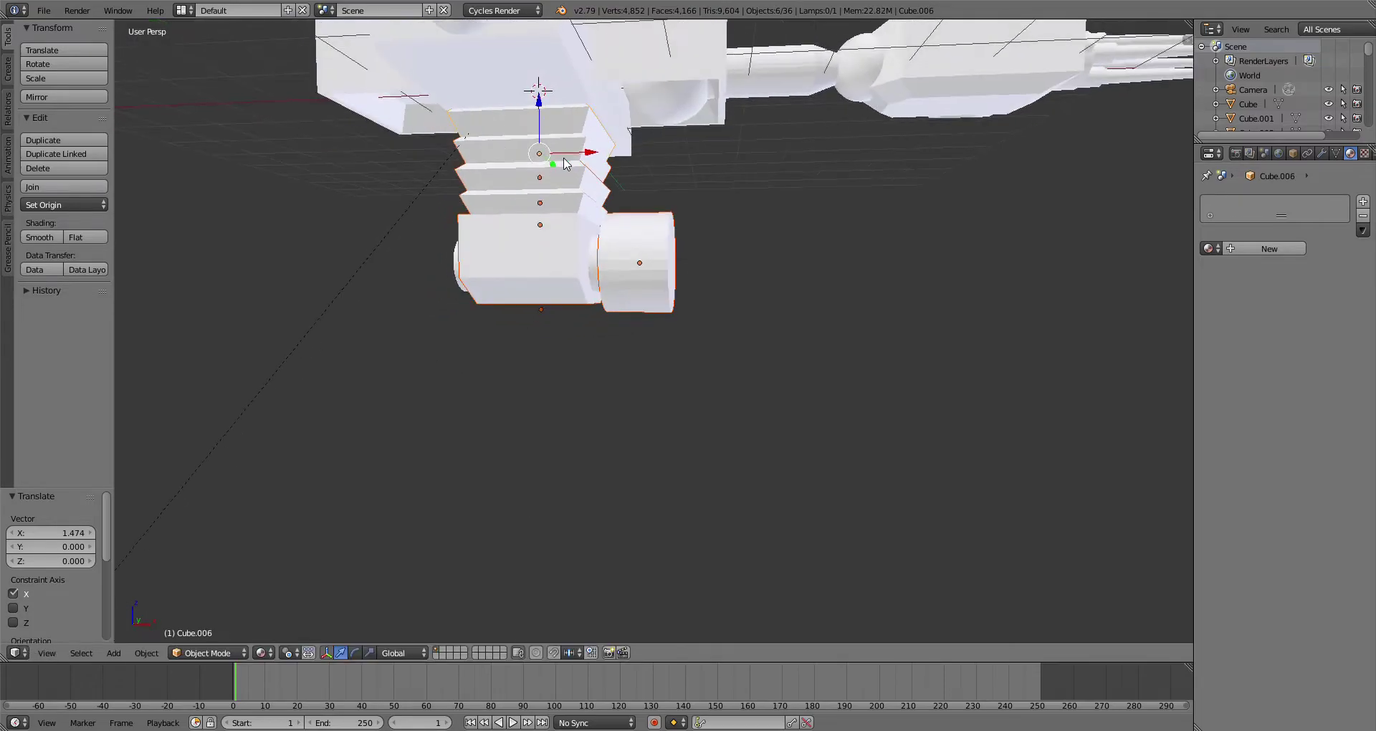
{"action": "scroll", "coordinate": [588, 194], "scroll_direction": "up", "scroll_amount": 8}
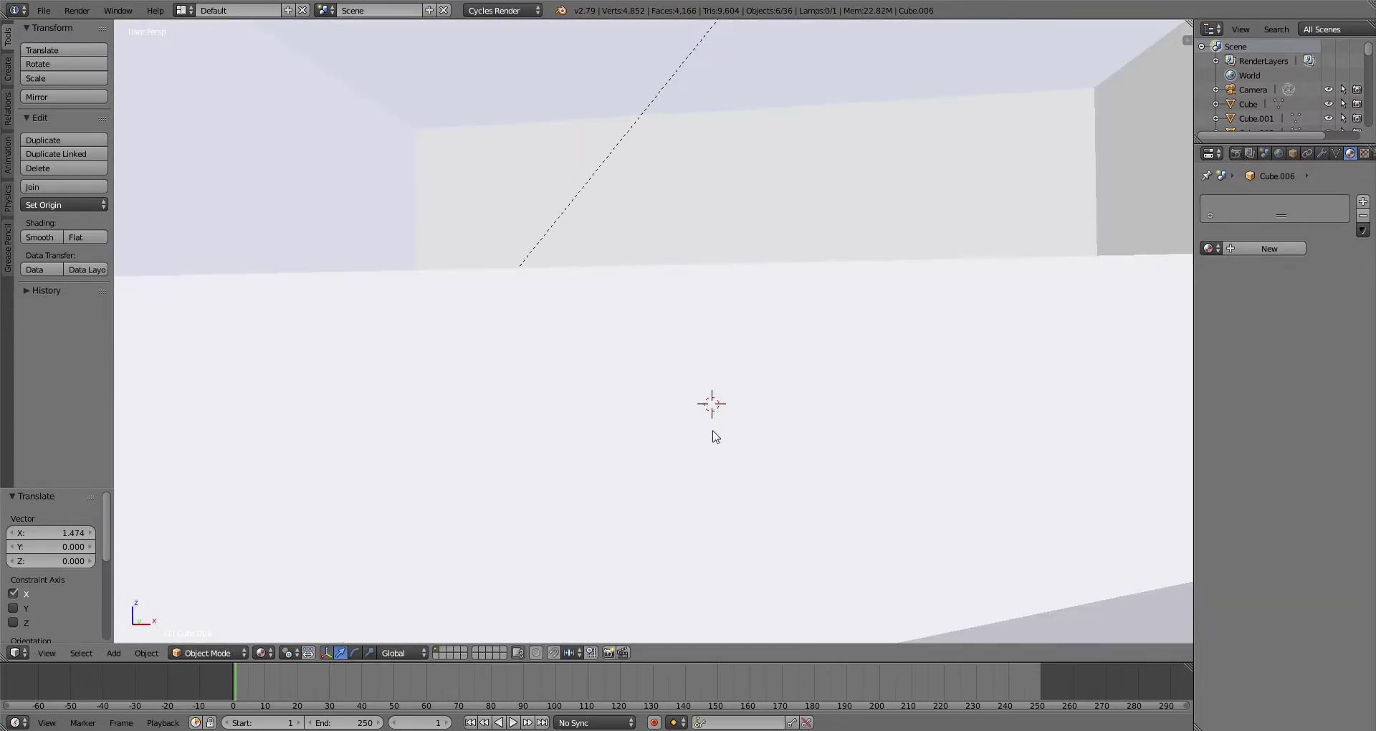
{"action": "scroll", "coordinate": [716, 437], "scroll_direction": "up", "scroll_amount": 3}
{"action": "middle_click_drag", "start_coordinate": [545, 399], "coordinate": [543, 350]}
{"action": "scroll", "coordinate": [543, 349], "scroll_direction": "down", "scroll_amount": 10}
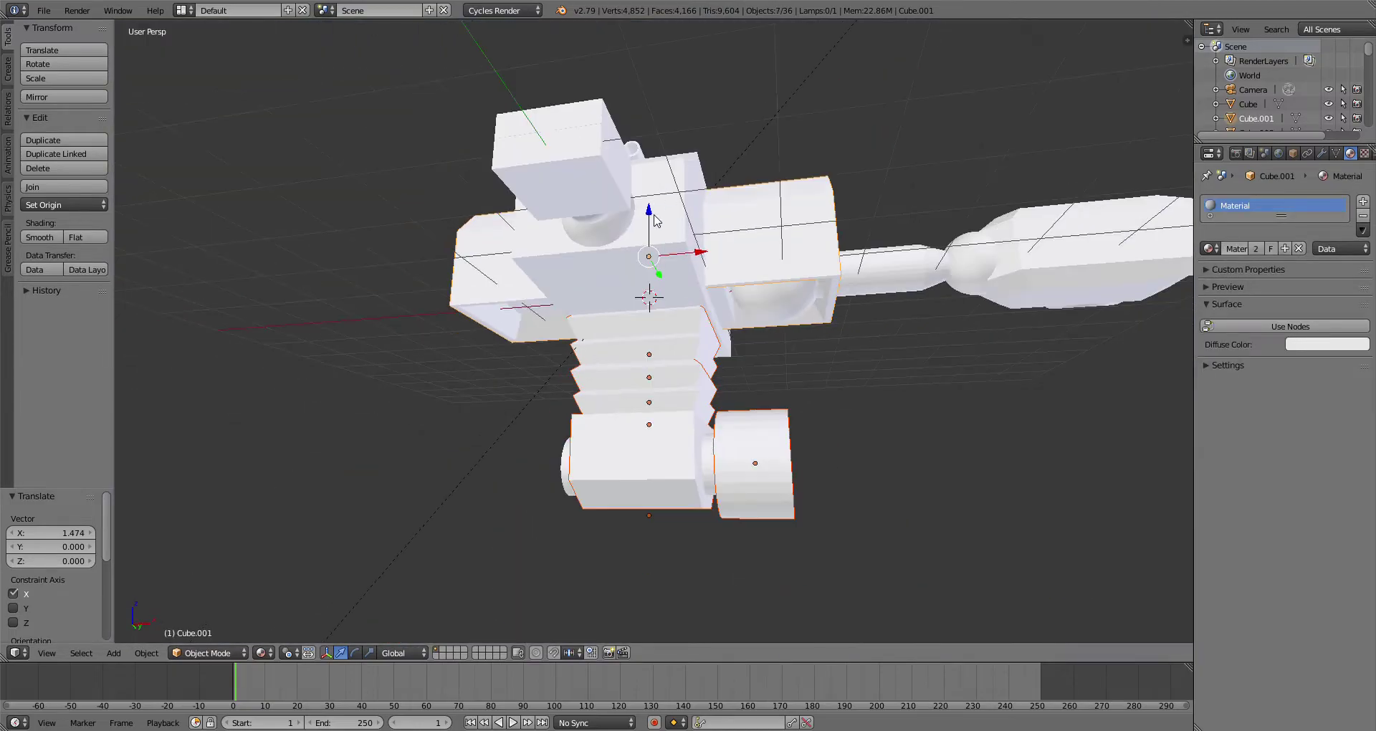
{"action": "key", "text": "ctrl+z"}
Step: Switch the viewport to Wireframe and add the top waist segment and the crosswise hip cylinder to the selection
{"action": "scroll", "coordinate": [654, 272], "scroll_direction": "up", "scroll_amount": 8}
{"action": "middle_click_drag", "start_coordinate": [653, 286], "coordinate": [648, 293]}
{"action": "scroll", "coordinate": [648, 293], "scroll_direction": "up", "scroll_amount": 5}
{"action": "scroll", "coordinate": [656, 326], "scroll_direction": "down", "scroll_amount": 5}
{"action": "scroll", "coordinate": [660, 334], "scroll_direction": "up", "scroll_amount": 5}
{"action": "left_click", "coordinate": [262, 652]}
{"action": "left_click", "coordinate": [287, 615]}
{"action": "scroll", "coordinate": [496, 431], "scroll_direction": "down", "scroll_amount": 6}
{"action": "scroll", "coordinate": [741, 405], "scroll_direction": "down", "scroll_amount": 6}
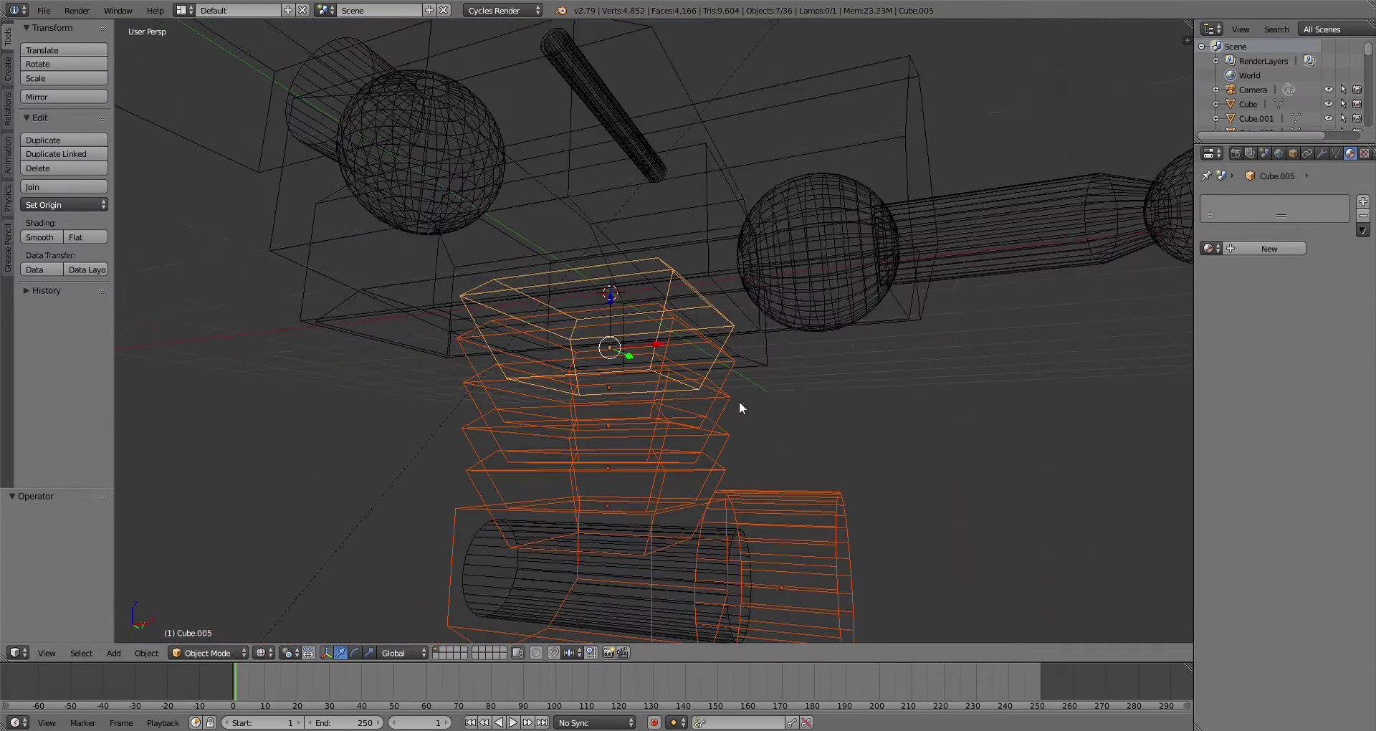
{"action": "right_click", "coordinate": [622, 299], "text": "shift"}
Step: Try to move the selected waist and hip parts along Z, and switch the viewport back to Solid shading
{"action": "key", "text": "g"}
{"action": "key", "text": "z"}
{"action": "right_click", "coordinate": [628, 305]}
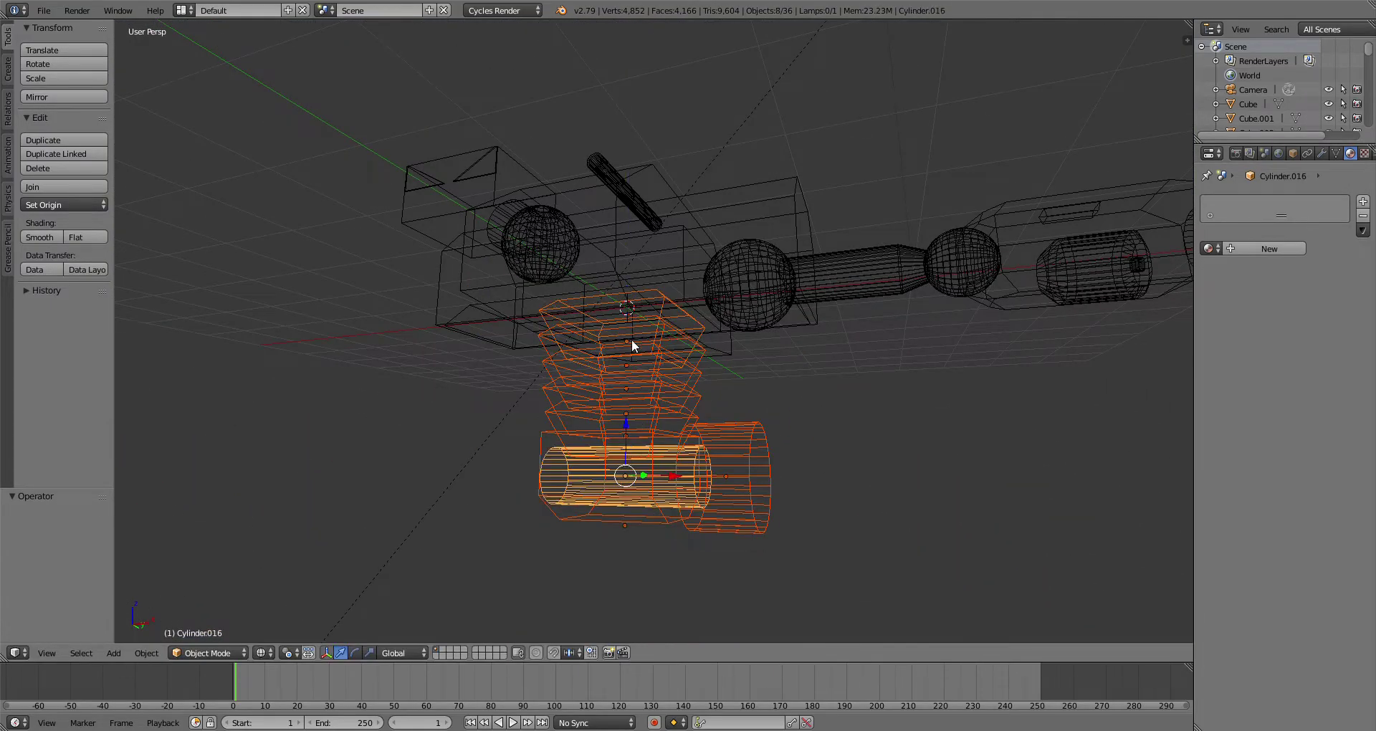
{"action": "scroll", "coordinate": [631, 335], "scroll_direction": "up", "scroll_amount": 4}
{"action": "left_click", "coordinate": [262, 653]}
{"action": "left_click", "coordinate": [286, 612]}
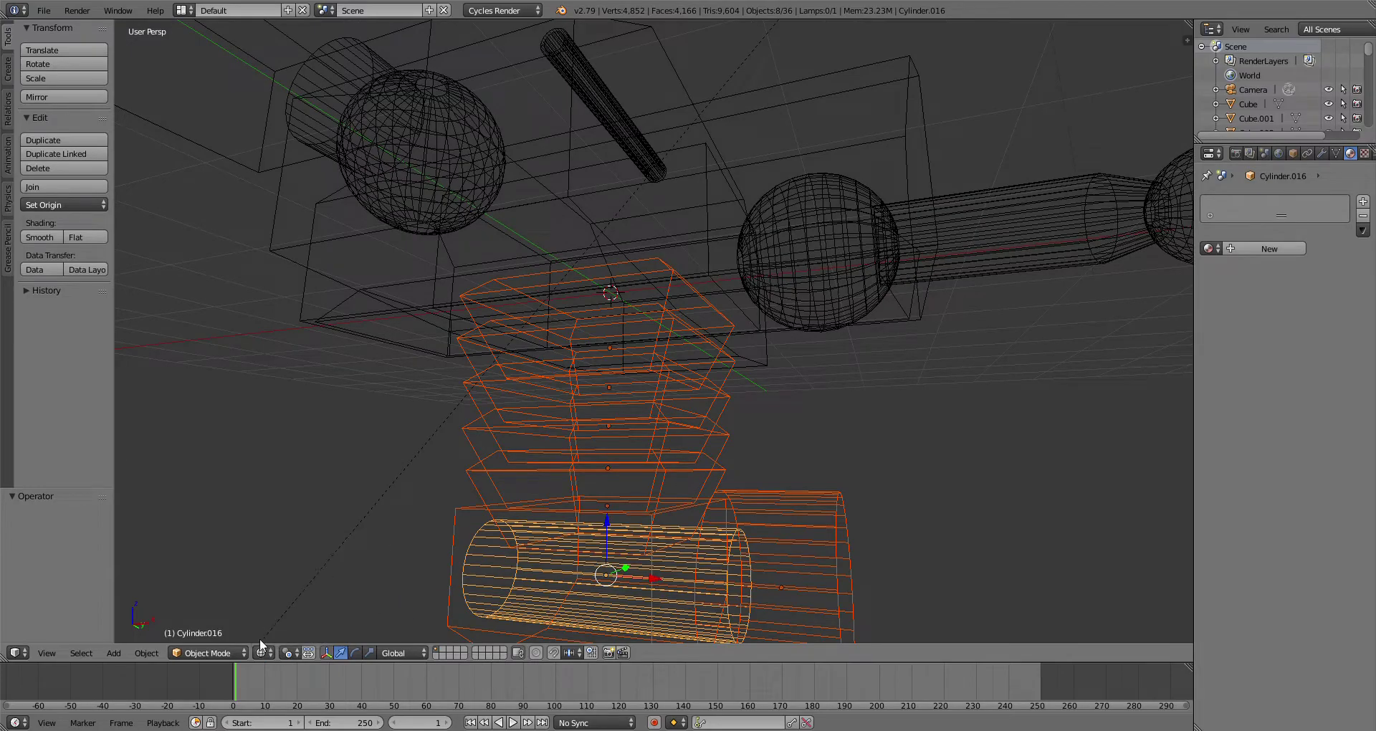
{"action": "right_click", "coordinate": [262, 634]}
{"action": "left_click", "coordinate": [263, 652]}
{"action": "left_click", "coordinate": [289, 577]}
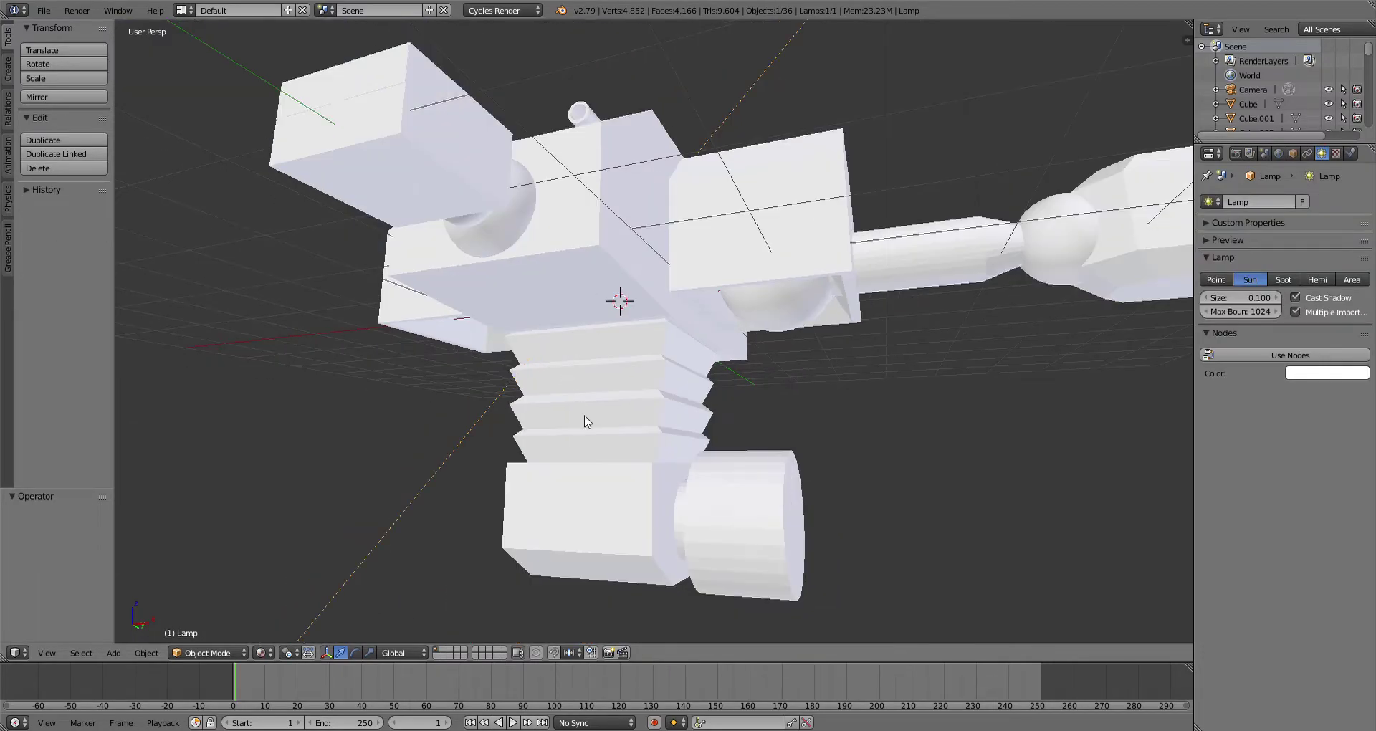
Step: Adjust the height of the waist and hip parts and move the two hip cylinders 0.055 along Z
{"action": "right_click", "coordinate": [621, 360]}
{"action": "left_click_drag", "start_coordinate": [619, 466], "coordinate": [628, 505]}
{"action": "scroll", "coordinate": [628, 505], "scroll_direction": "down", "scroll_amount": 4}
{"action": "middle_click_drag", "start_coordinate": [631, 506], "coordinate": [697, 404]}
{"action": "scroll", "coordinate": [744, 382], "scroll_direction": "up", "scroll_amount": 1}
{"action": "right_click", "coordinate": [757, 405]}
{"action": "scroll", "coordinate": [695, 403], "scroll_direction": "up", "scroll_amount": 2}
{"action": "left_click_drag", "start_coordinate": [612, 376], "coordinate": [617, 393]}
{"action": "middle_click_drag", "start_coordinate": [742, 413], "coordinate": [671, 419]}
{"action": "left_click", "coordinate": [754, 333]}
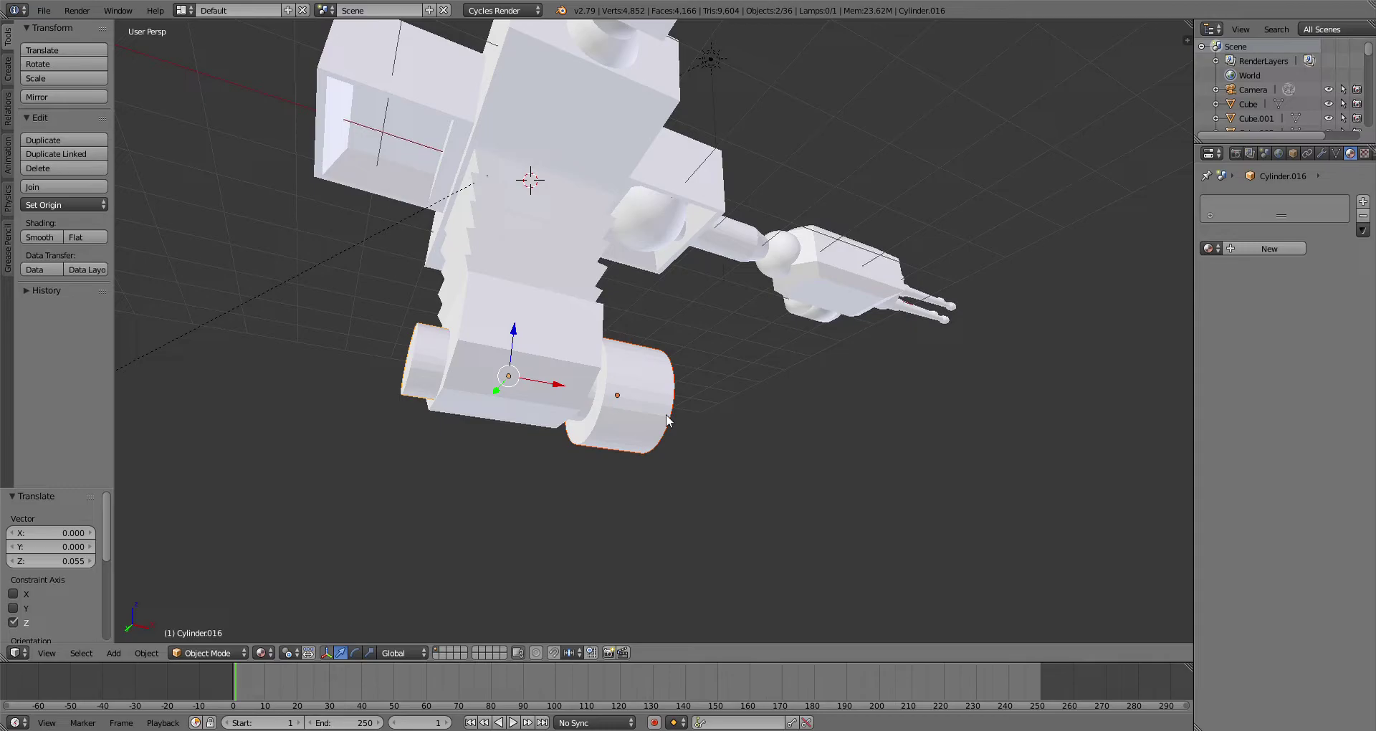
Step: Select the large hip disc, narrow it along X, and move it -0.137 along X toward the hip block
{"action": "scroll", "coordinate": [712, 349], "scroll_direction": "down", "scroll_amount": 3}
{"action": "middle_click_drag", "start_coordinate": [712, 350], "coordinate": [638, 410]}
{"action": "right_click", "coordinate": [642, 415]}
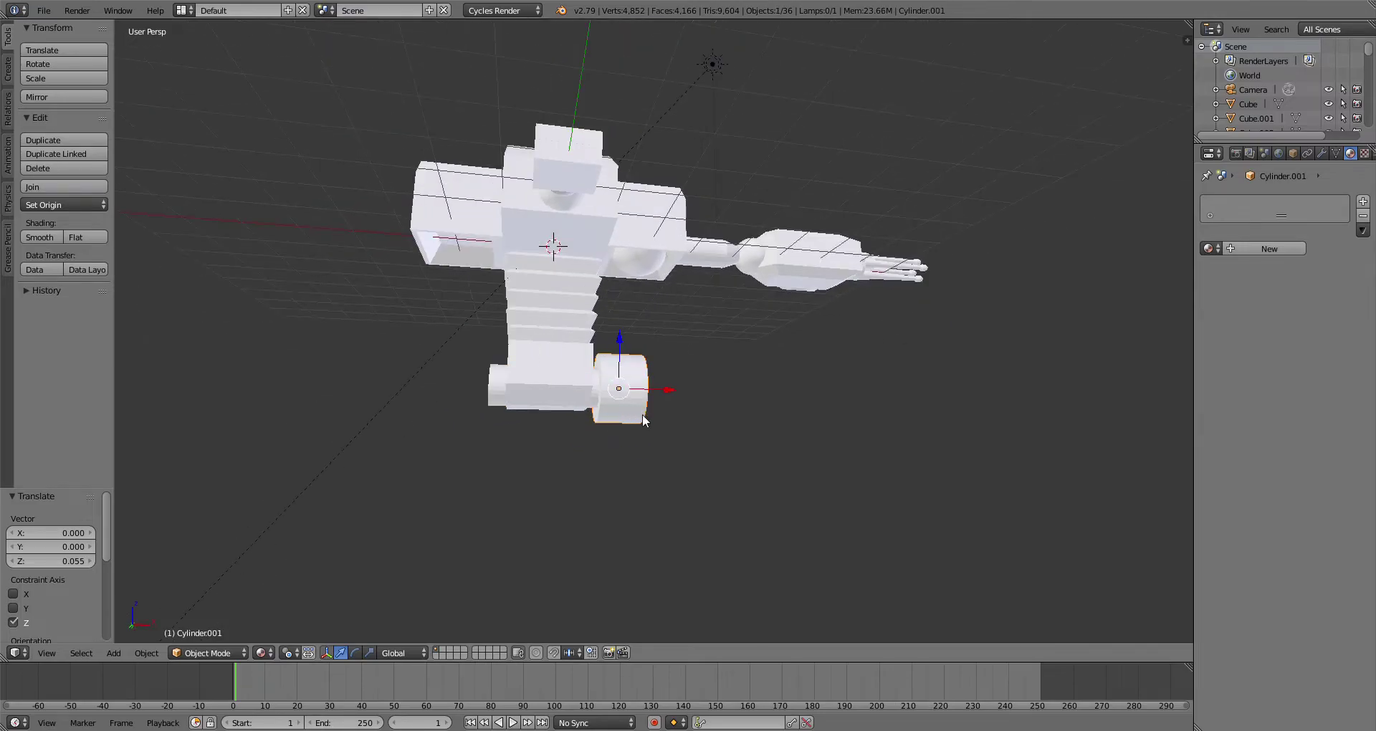
{"action": "scroll", "coordinate": [642, 414], "scroll_direction": "up", "scroll_amount": 3}
{"action": "left_click", "coordinate": [370, 653]}
{"action": "left_click_drag", "start_coordinate": [642, 440], "coordinate": [623, 440]}
{"action": "left_click", "coordinate": [341, 653]}
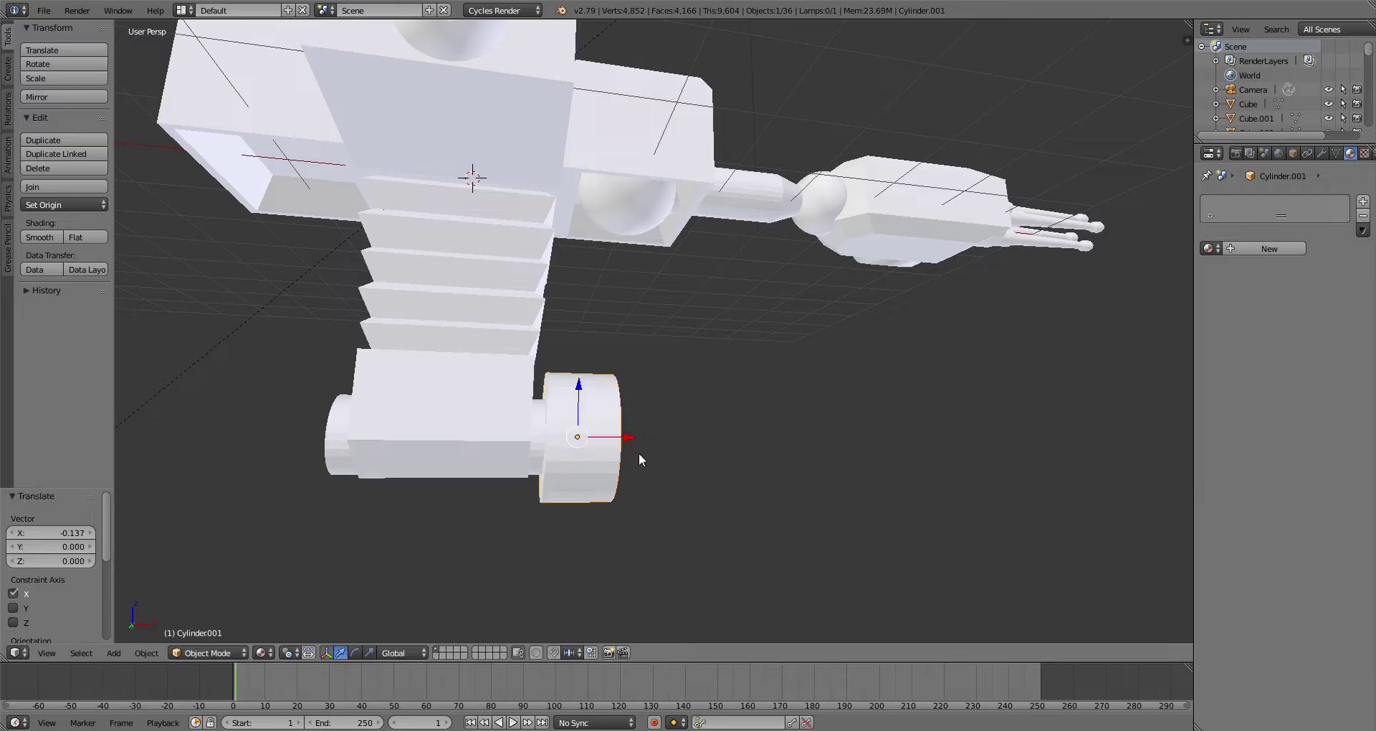
Step: In Edit Mode, inset the hip disc's outer cap face by extruding and scaling it, and extrude it 0.154 inward
{"action": "middle_click_drag", "start_coordinate": [638, 455], "coordinate": [587, 481]}
{"action": "key", "text": "KP_Decimal"}
{"action": "middle_click_drag", "start_coordinate": [709, 456], "coordinate": [648, 469]}
{"action": "left_click", "coordinate": [191, 651]}
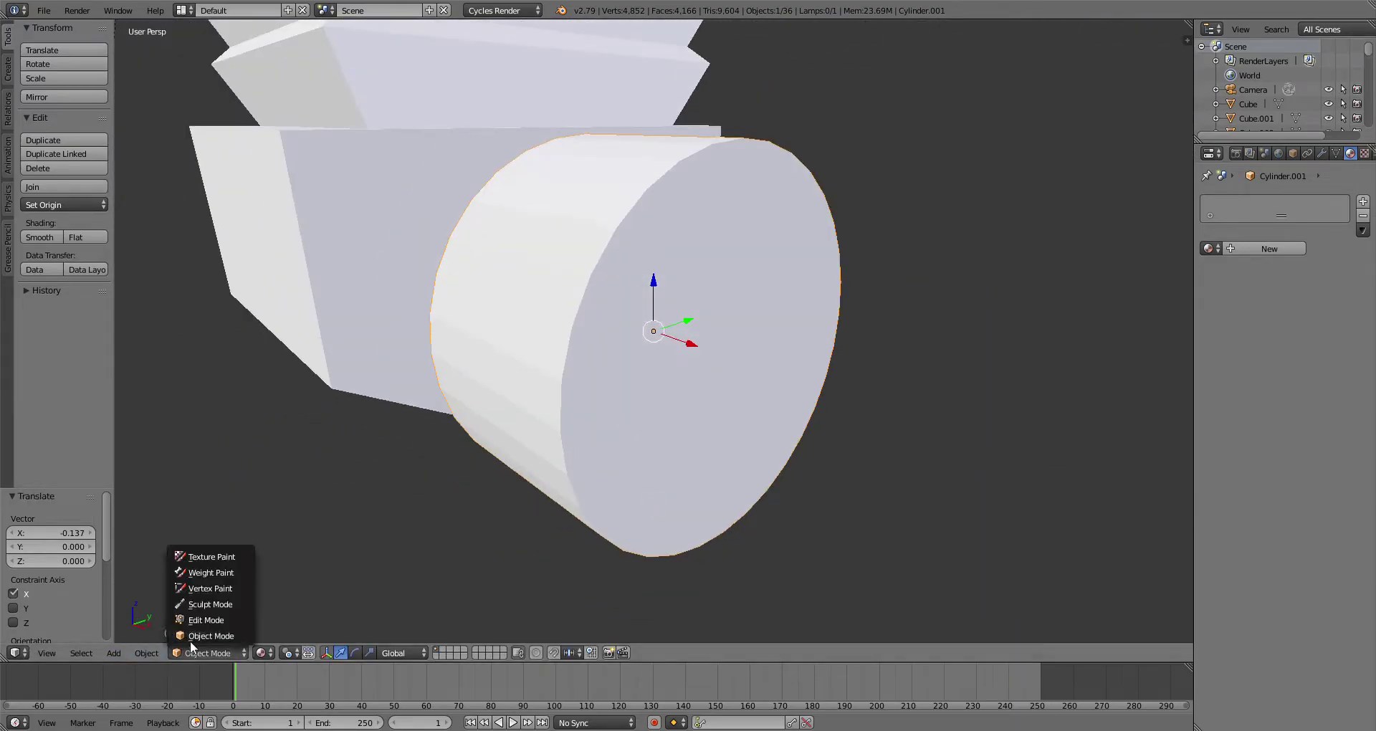
{"action": "left_click", "coordinate": [208, 620]}
{"action": "right_click", "coordinate": [788, 345]}
{"action": "key", "text": "e"}
{"action": "right_click", "coordinate": [884, 271]}
{"action": "key", "text": "s"}
{"action": "left_click", "coordinate": [846, 286]}
{"action": "key", "text": "e"}
{"action": "left_click", "coordinate": [815, 276]}
Step: Extrude and scale the recessed outer face twice more to form a smaller central ring, and return to Object Mode
{"action": "key", "text": "s"}
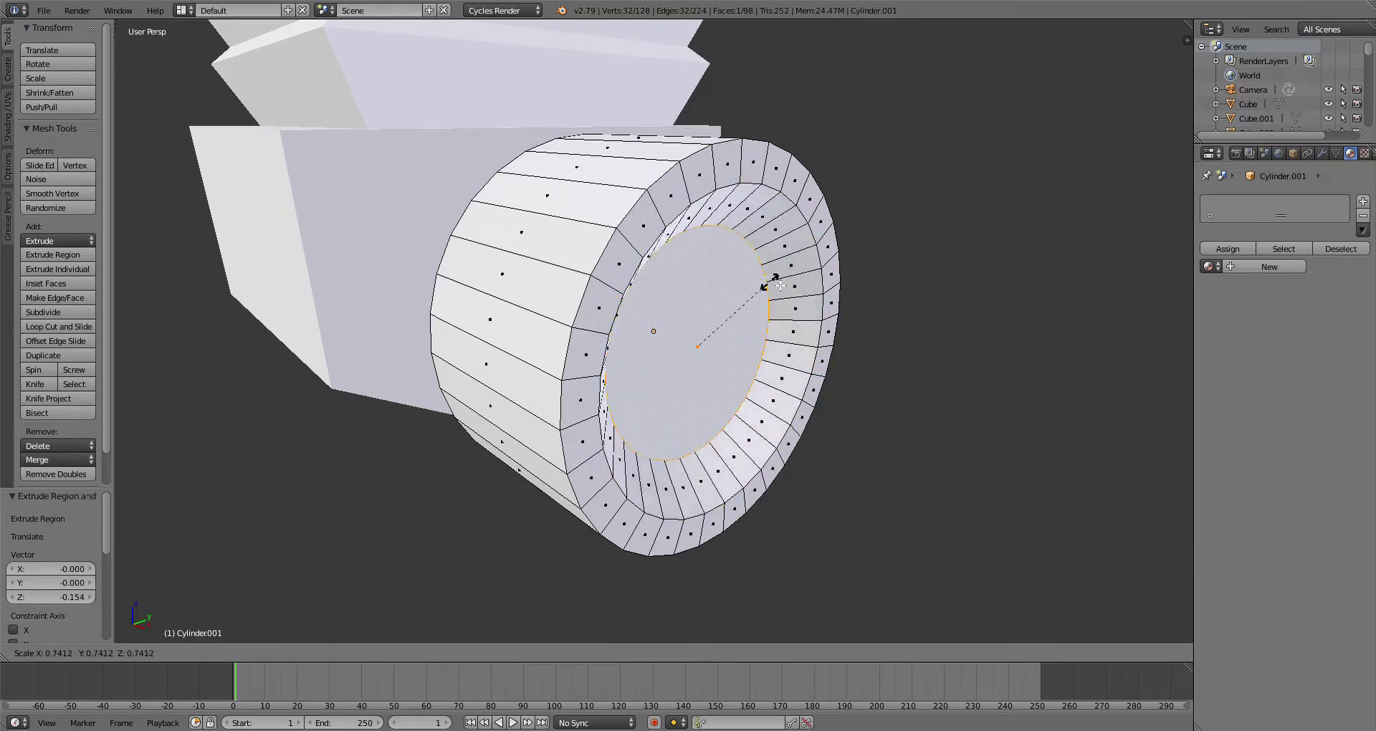
{"action": "right_click", "coordinate": [779, 286]}
{"action": "key", "text": "e"}
{"action": "right_click", "coordinate": [772, 283]}
{"action": "key", "text": "s"}
{"action": "left_click", "coordinate": [724, 316]}
{"action": "key", "text": "e"}
{"action": "right_click", "coordinate": [860, 286]}
{"action": "key", "text": "s"}
{"action": "left_click", "coordinate": [637, 383]}
{"action": "left_click", "coordinate": [215, 636]}
{"action": "mouse_move", "coordinate": [217, 638]}
{"action": "middle_mouse_down"}
{"action": "mouse_move", "coordinate": [495, 428]}
{"action": "mouse_move", "coordinate": [528, 86]}
{"action": "mouse_move", "coordinate": [544, 439]}
{"action": "mouse_move", "coordinate": [678, 447]}
{"action": "mouse_move", "coordinate": [606, 394]}
{"action": "mouse_move", "coordinate": [652, 483]}
{"action": "mouse_move", "coordinate": [674, 480]}
{"action": "middle_mouse_up"}
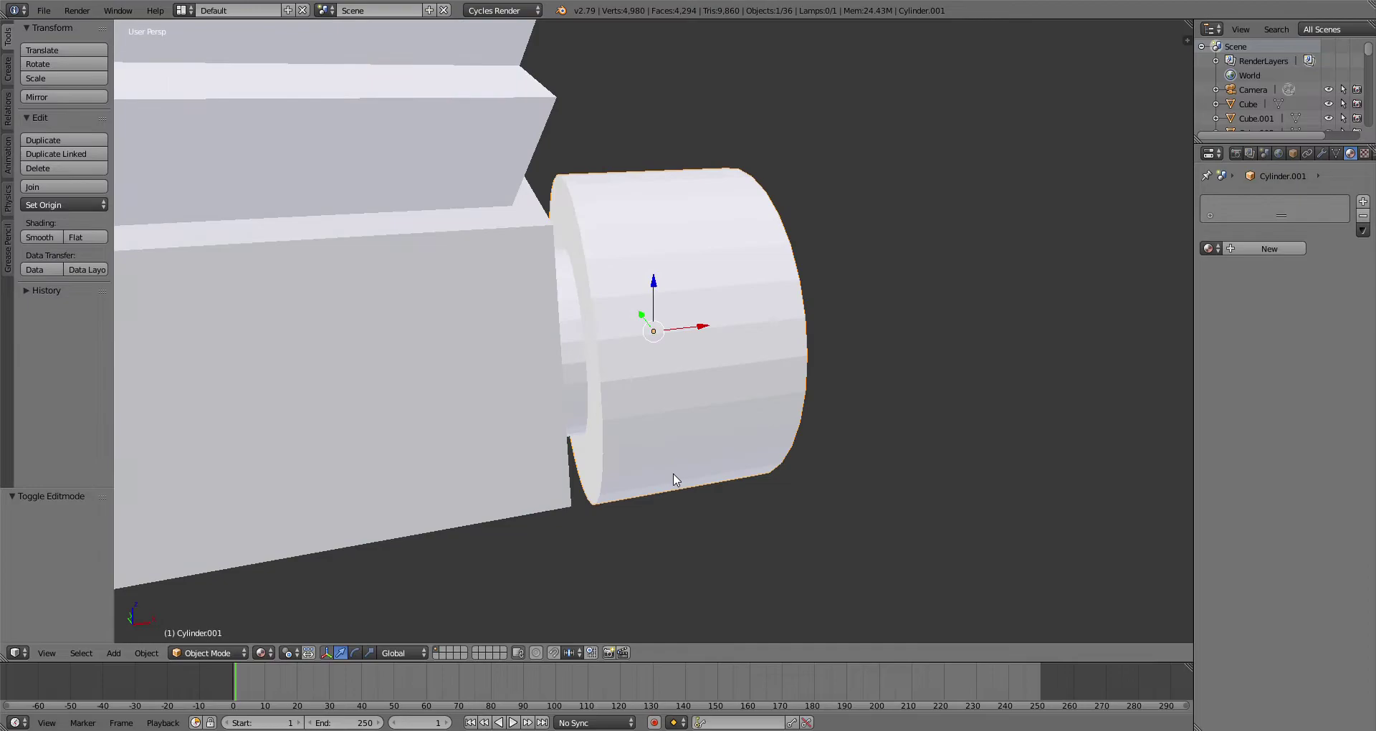
Step: Recess the disc's inner cap facing the hip block with extrusions, scaling the last face to 0.730, and return to Object Mode
{"action": "left_click", "coordinate": [199, 651]}
{"action": "left_click", "coordinate": [208, 621]}
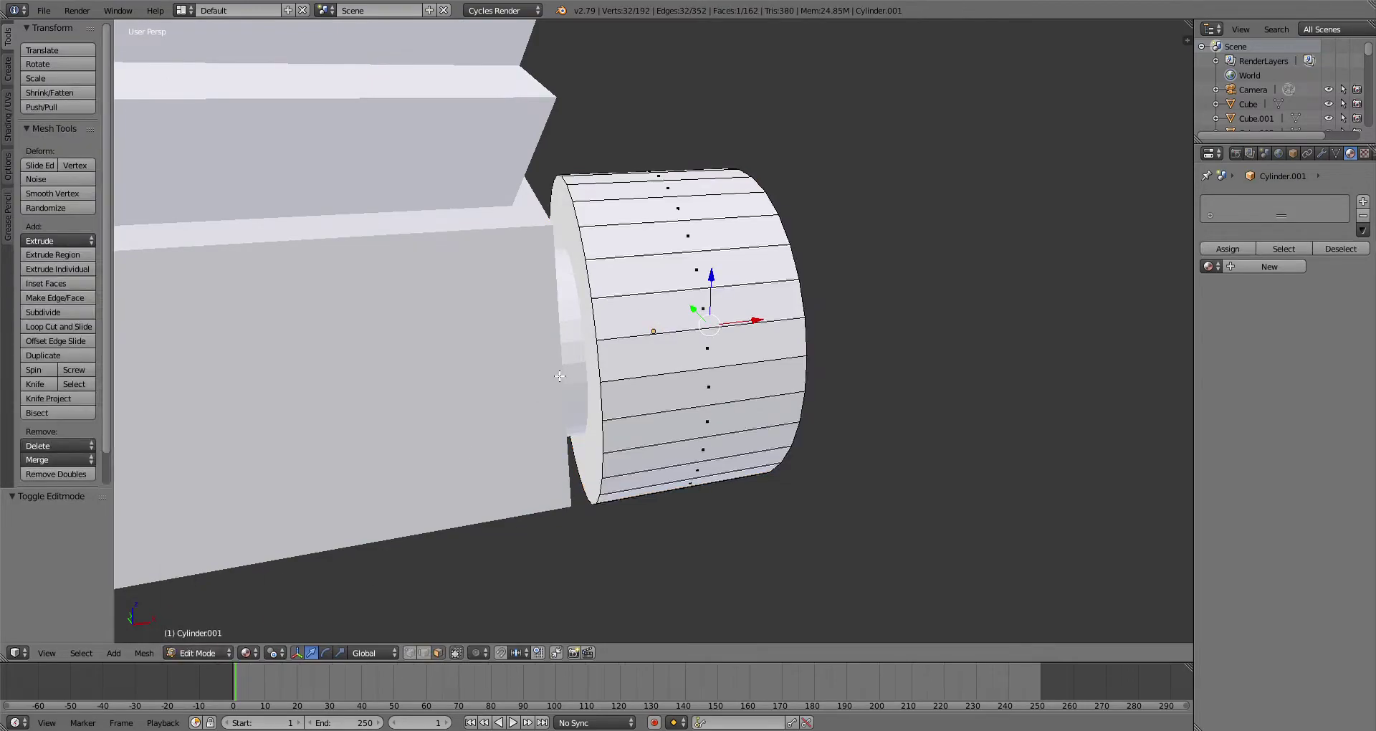
{"action": "key", "text": "s"}
{"action": "left_click", "coordinate": [679, 347]}
{"action": "key", "text": "e"}
{"action": "left_click", "coordinate": [691, 349]}
{"action": "key", "text": "s"}
{"action": "left_click", "coordinate": [662, 339]}
{"action": "left_click", "coordinate": [215, 652]}
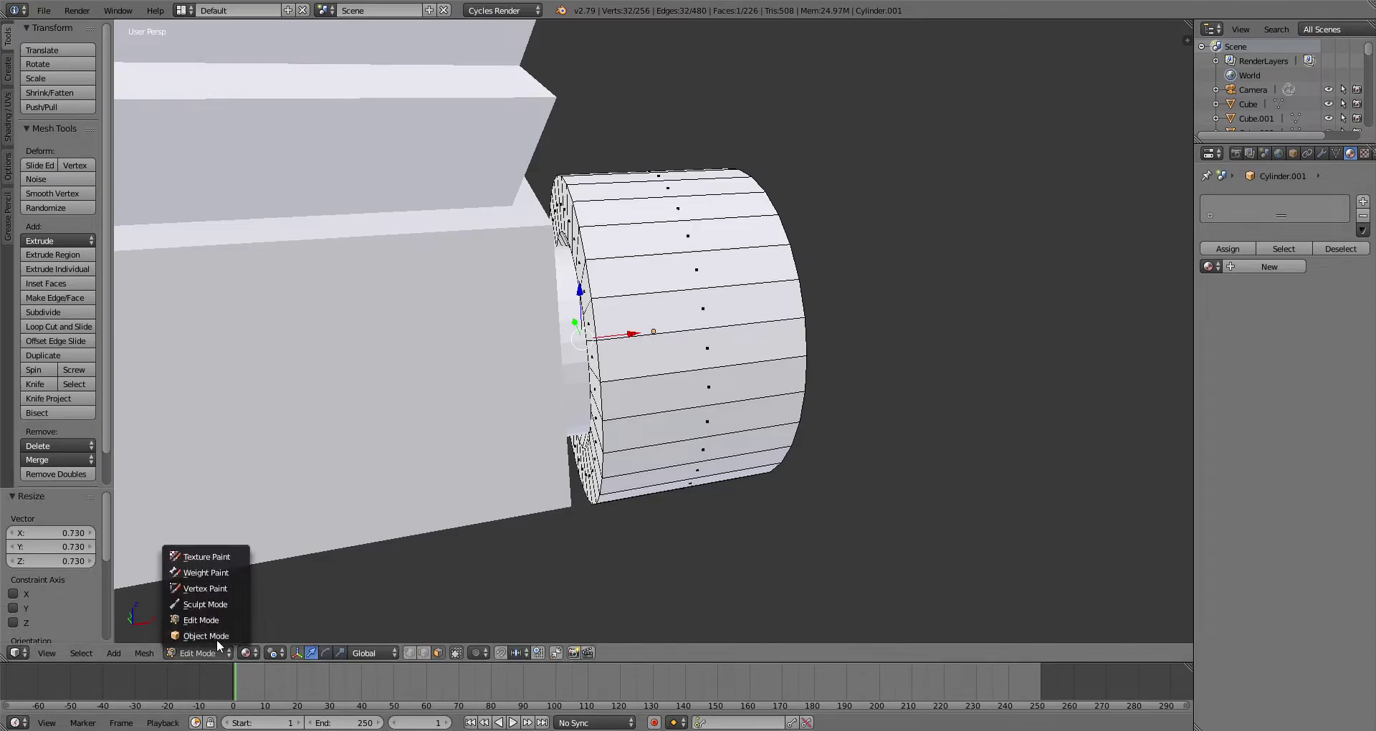
{"action": "left_click", "coordinate": [215, 636]}
Step: Examine the recessed hip disc and its fit against the hip block from several angles
{"action": "scroll", "coordinate": [1000, 358], "scroll_direction": "down", "scroll_amount": 4}
{"action": "middle_click_drag", "start_coordinate": [1001, 359], "coordinate": [946, 364]}
{"action": "scroll", "coordinate": [732, 371], "scroll_direction": "up", "scroll_amount": 8}
{"action": "middle_click_drag", "start_coordinate": [858, 402], "coordinate": [935, 425]}
{"action": "scroll", "coordinate": [682, 405], "scroll_direction": "down", "scroll_amount": 3}
{"action": "scroll", "coordinate": [682, 404], "scroll_direction": "down", "scroll_amount": 6}
{"action": "middle_click_drag", "start_coordinate": [682, 405], "coordinate": [706, 373]}
{"action": "scroll", "coordinate": [741, 407], "scroll_direction": "up", "scroll_amount": 2}
{"action": "scroll", "coordinate": [759, 374], "scroll_direction": "down", "scroll_amount": 3}
{"action": "scroll", "coordinate": [706, 373], "scroll_direction": "up", "scroll_amount": 2}
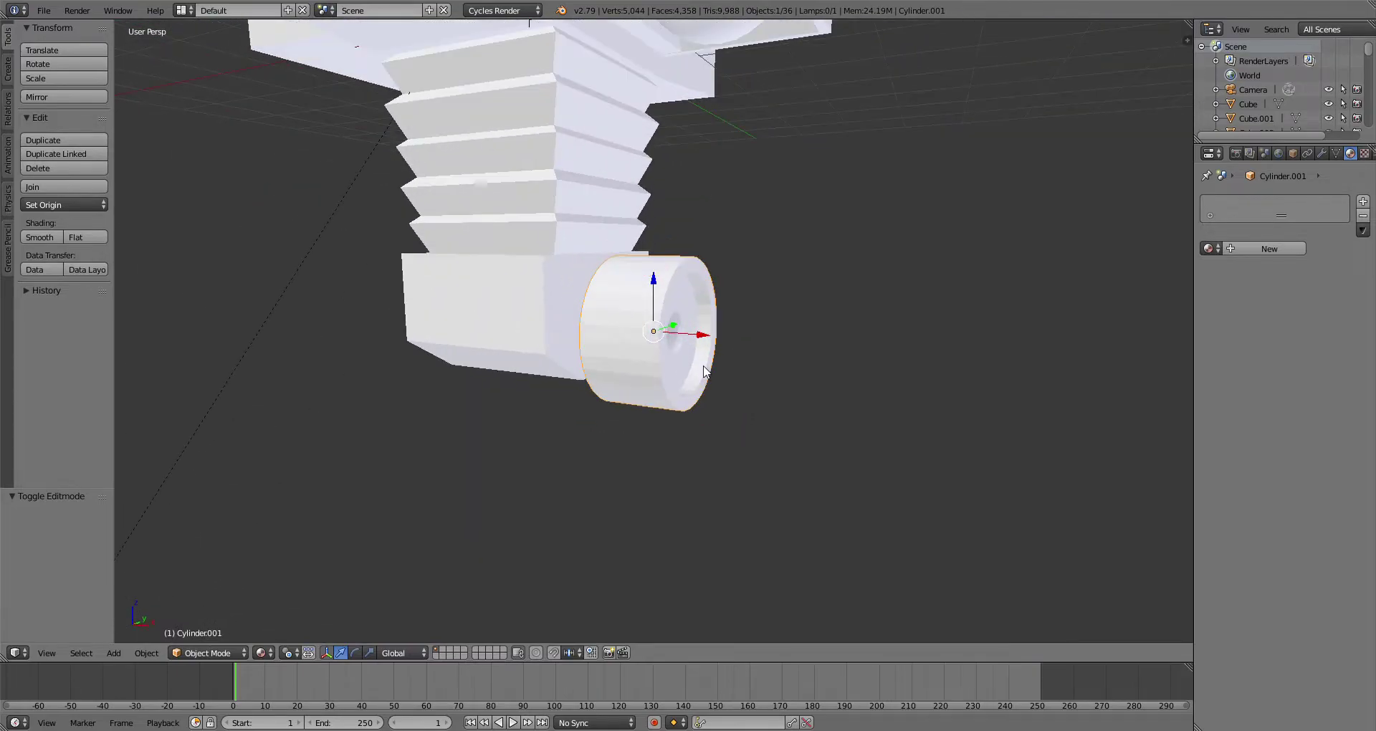
Step: Isolate the hip disc in local view, add a cube at its centre and scale the cube to 0.374
{"action": "key", "text": "KP_Divide"}
{"action": "scroll", "coordinate": [738, 395], "scroll_direction": "down", "scroll_amount": 4}
{"action": "left_click", "coordinate": [10, 71]}
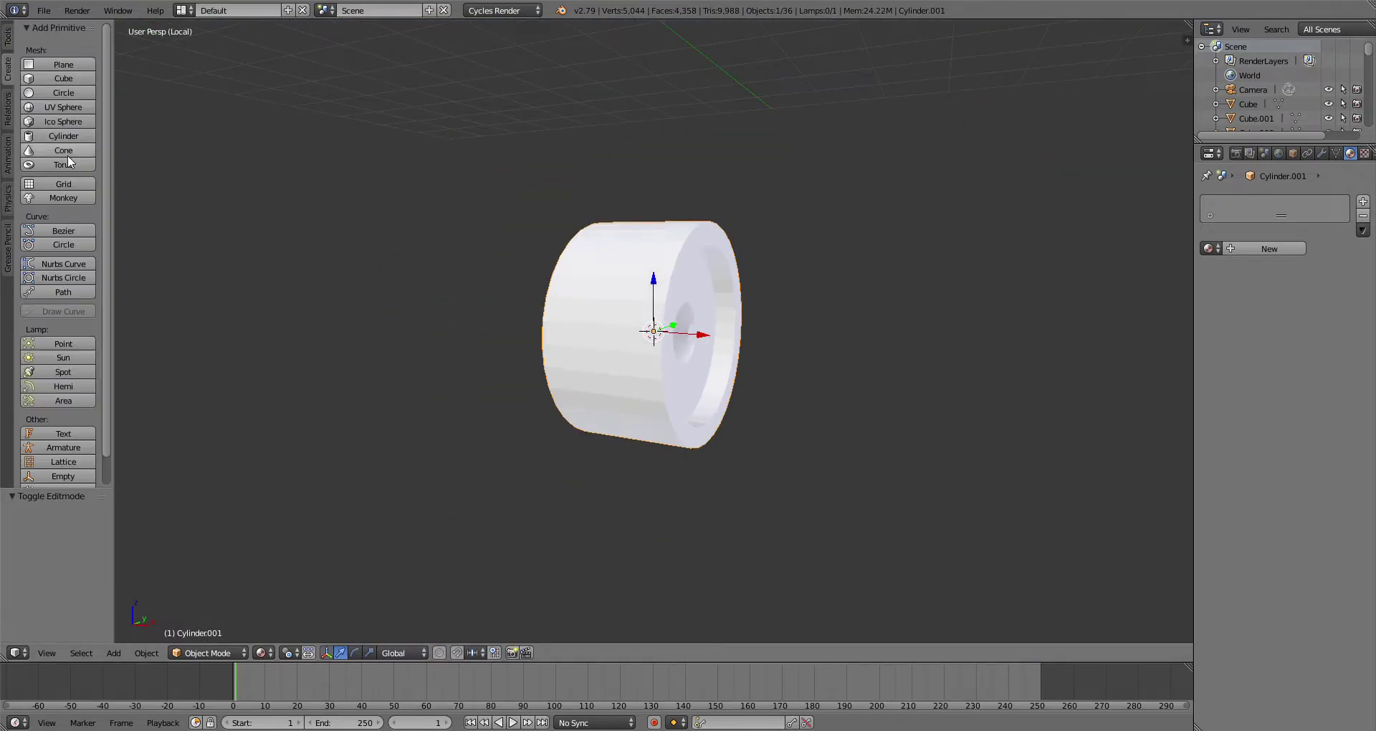
{"action": "left_click", "coordinate": [57, 79]}
{"action": "key", "text": "s"}
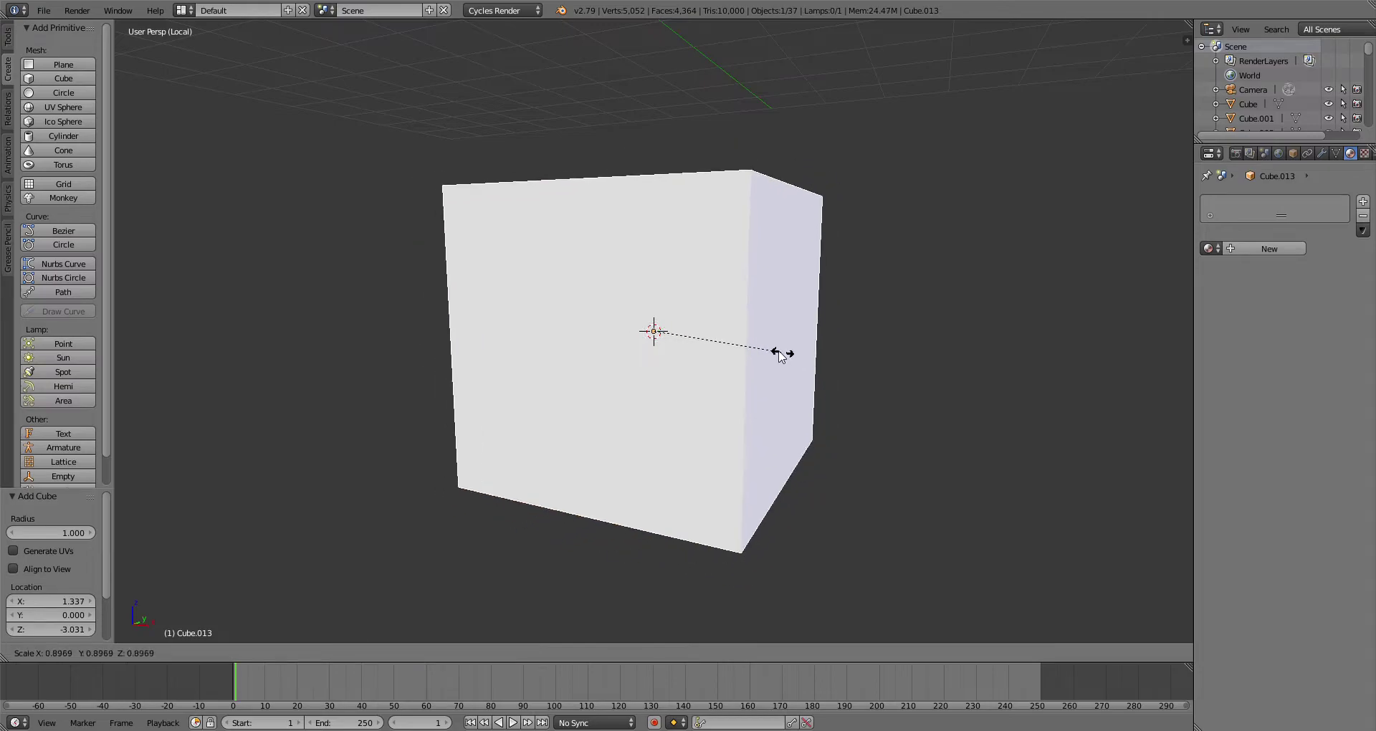
{"action": "left_click", "coordinate": [705, 343]}
{"action": "left_click_drag", "start_coordinate": [639, 233], "coordinate": [649, 239]}
{"action": "right_click", "coordinate": [648, 240]}
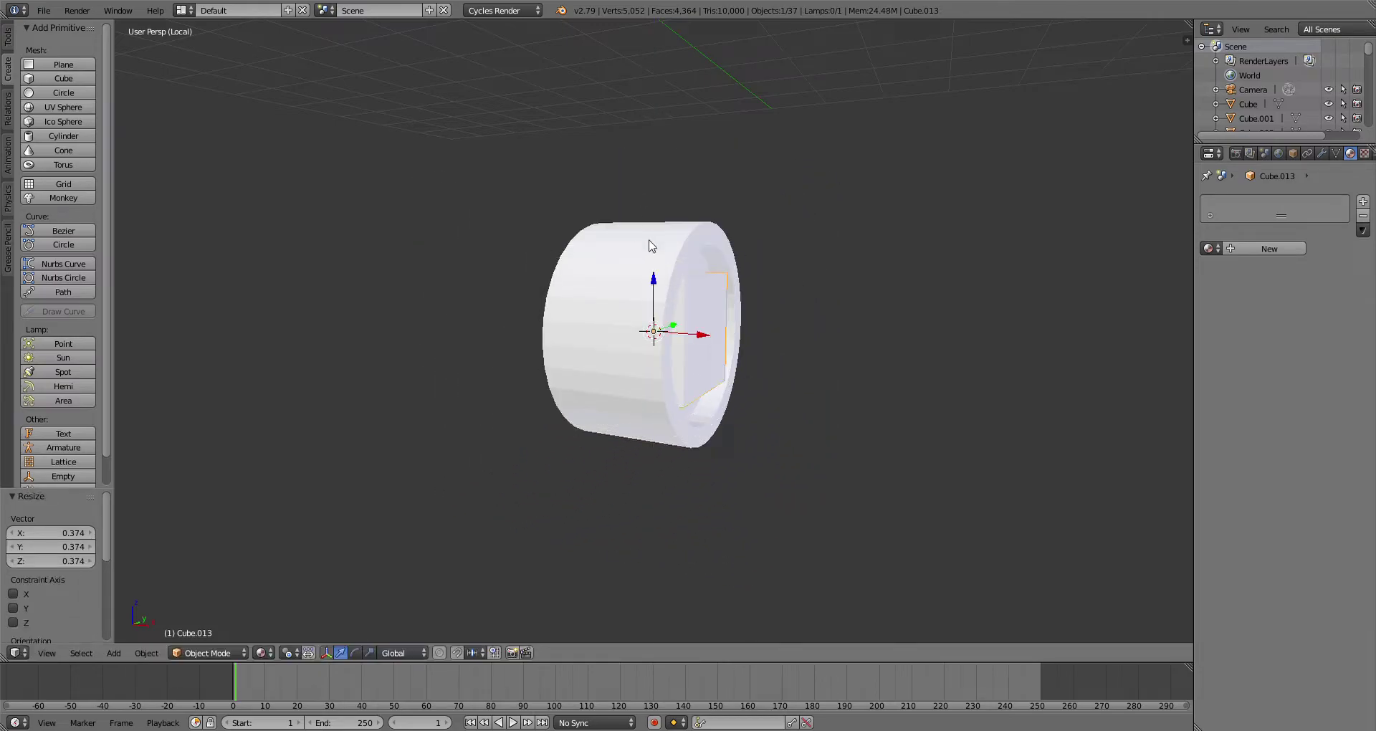
Step: Stretch the cube along Z into a long leg bar and scale it by 0.761 along X
{"action": "left_click", "coordinate": [373, 657]}
{"action": "left_click_drag", "start_coordinate": [643, 309], "coordinate": [681, 228]}
{"action": "left_click_drag", "start_coordinate": [700, 342], "coordinate": [681, 440]}
{"action": "scroll", "coordinate": [682, 439], "scroll_direction": "down", "scroll_amount": 3}
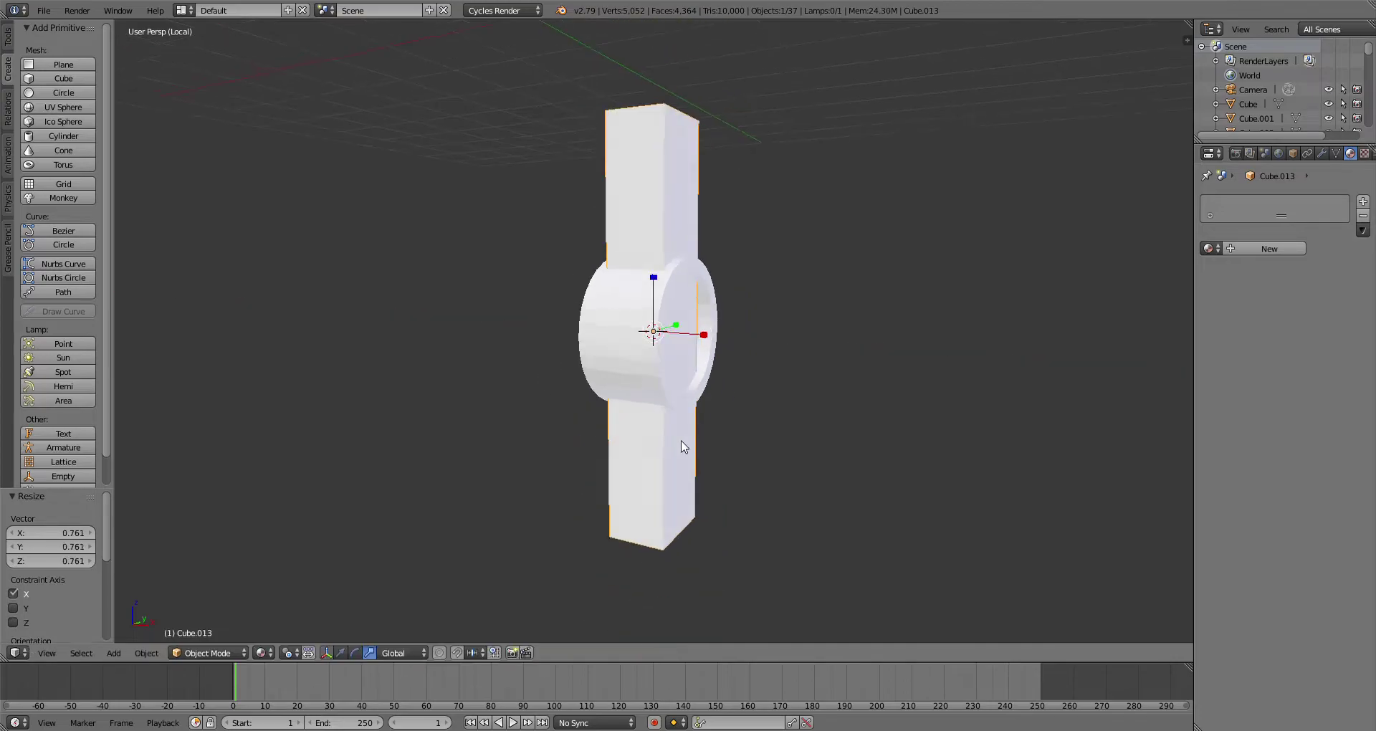
Step: Move the leg bar -2.519 along Z beneath the disc and fine-tune its height by -0.023 and -0.012
{"action": "left_click_drag", "start_coordinate": [662, 283], "coordinate": [697, 543]}
{"action": "mouse_move", "coordinate": [691, 500]}
{"action": "middle_mouse_down"}
{"action": "mouse_move", "coordinate": [674, 503]}
{"action": "mouse_move", "coordinate": [672, 538]}
{"action": "mouse_move", "coordinate": [728, 517]}
{"action": "mouse_move", "coordinate": [700, 433]}
{"action": "mouse_move", "coordinate": [732, 350]}
{"action": "mouse_move", "coordinate": [711, 488]}
{"action": "middle_mouse_up"}
{"action": "scroll", "coordinate": [695, 469], "scroll_direction": "down", "scroll_amount": 2}
{"action": "scroll", "coordinate": [639, 370], "scroll_direction": "up", "scroll_amount": 7}
{"action": "scroll", "coordinate": [670, 553], "scroll_direction": "down", "scroll_amount": 1}
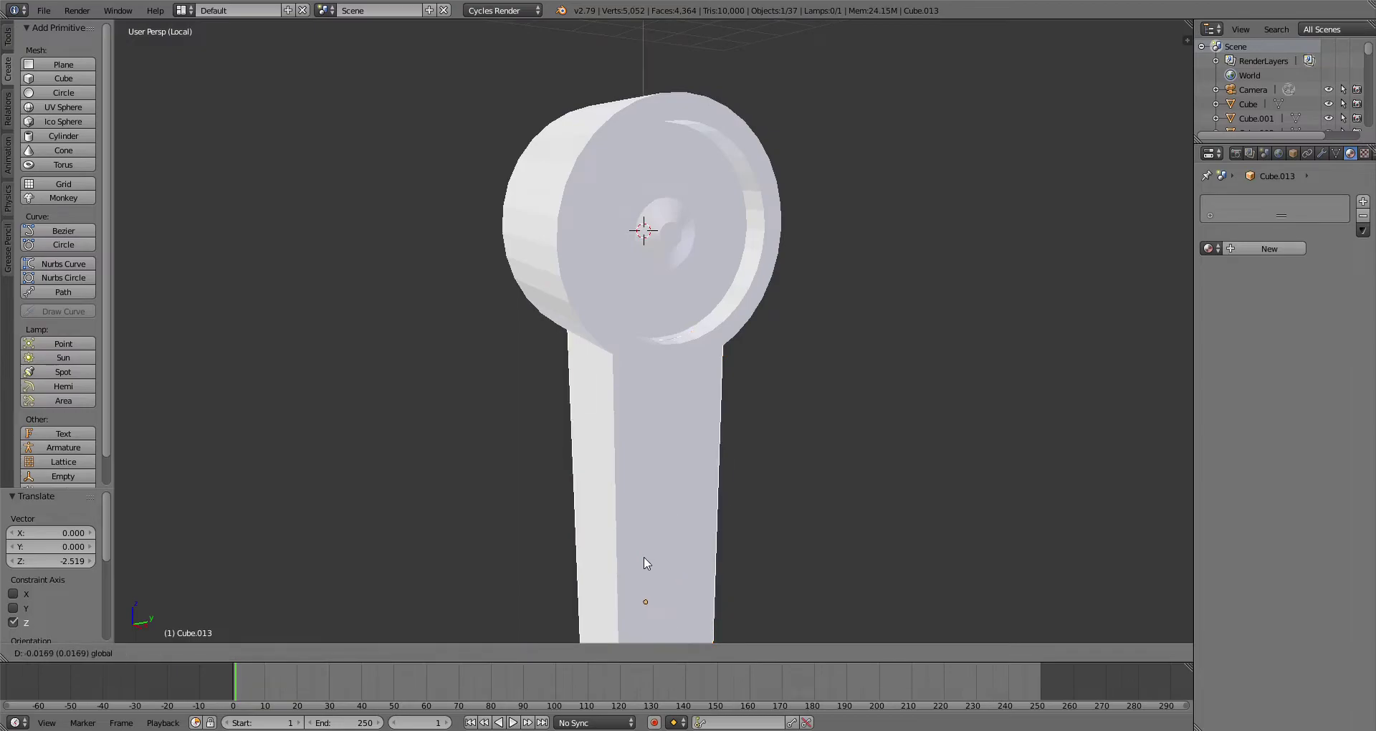
{"action": "left_click_drag", "start_coordinate": [646, 564], "coordinate": [646, 564]}
{"action": "mouse_move", "coordinate": [646, 564]}
{"action": "middle_mouse_down"}
{"action": "mouse_move", "coordinate": [704, 454]}
{"action": "mouse_move", "coordinate": [652, 421]}
{"action": "mouse_move", "coordinate": [655, 565]}
{"action": "middle_mouse_up"}
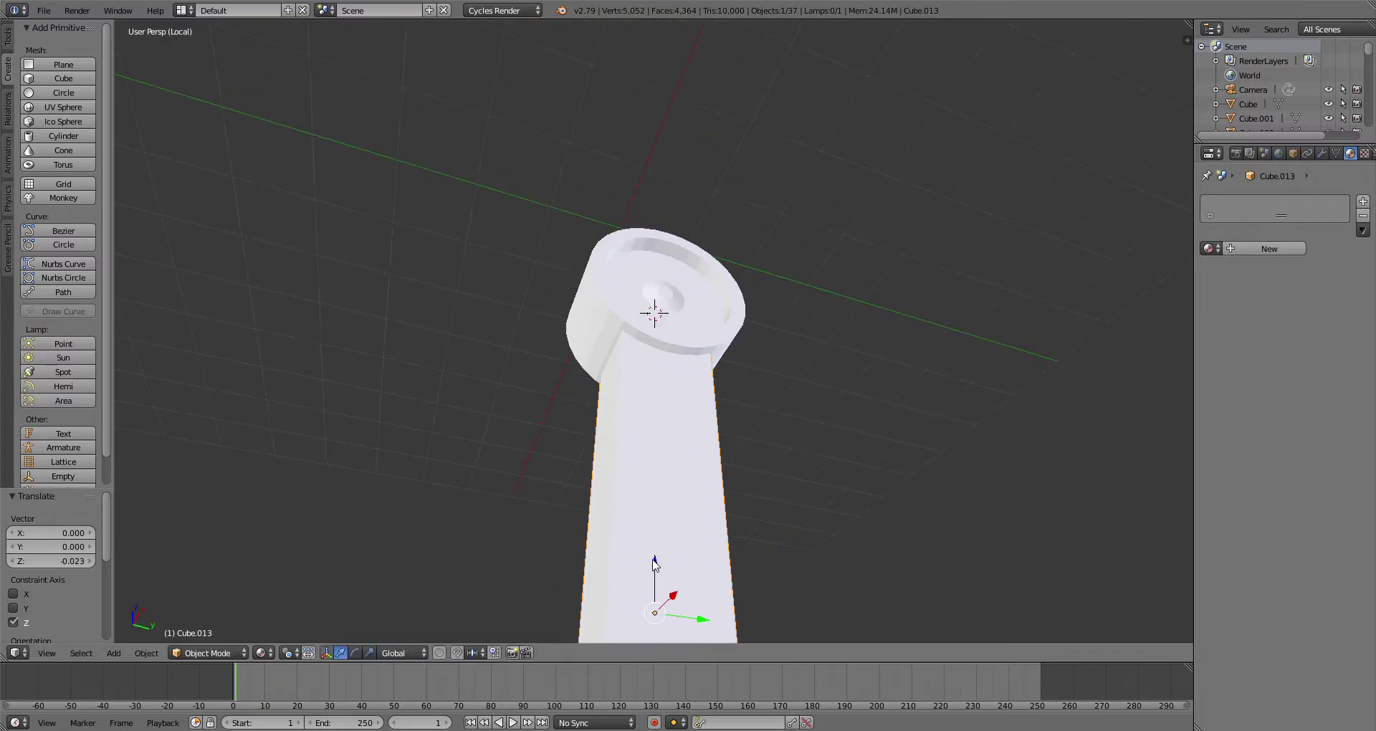
{"action": "left_click_drag", "start_coordinate": [653, 563], "coordinate": [653, 564]}
{"action": "middle_click_drag", "start_coordinate": [653, 564], "coordinate": [742, 413]}
{"action": "scroll", "coordinate": [671, 455], "scroll_direction": "up", "scroll_amount": 5}
{"action": "scroll", "coordinate": [671, 455], "scroll_direction": "down", "scroll_amount": 5}
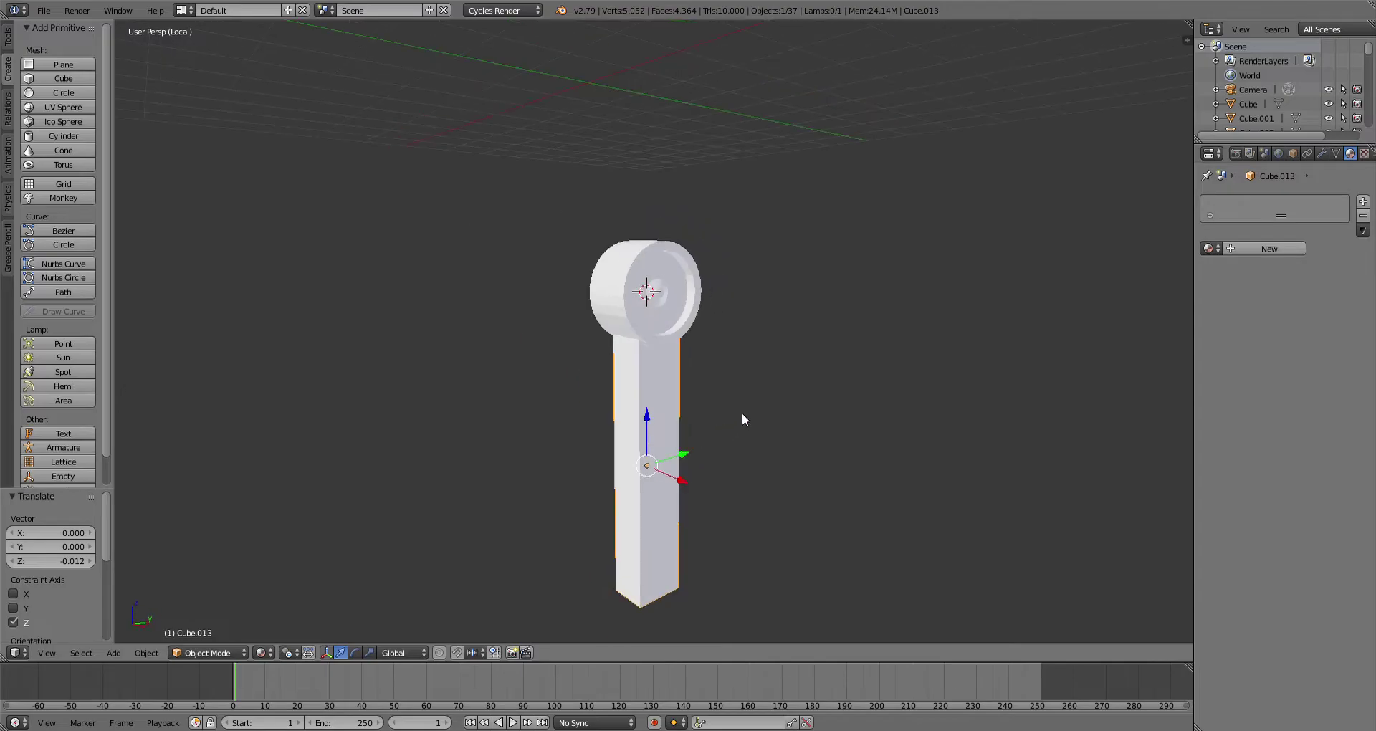
{"action": "scroll", "coordinate": [741, 413], "scroll_direction": "down", "scroll_amount": 2}
Step: Leave local view, select only the leg bar and scale it by 1.367 along Y
{"action": "key", "text": "KP_Divide"}
{"action": "scroll", "coordinate": [681, 416], "scroll_direction": "up", "scroll_amount": 5}
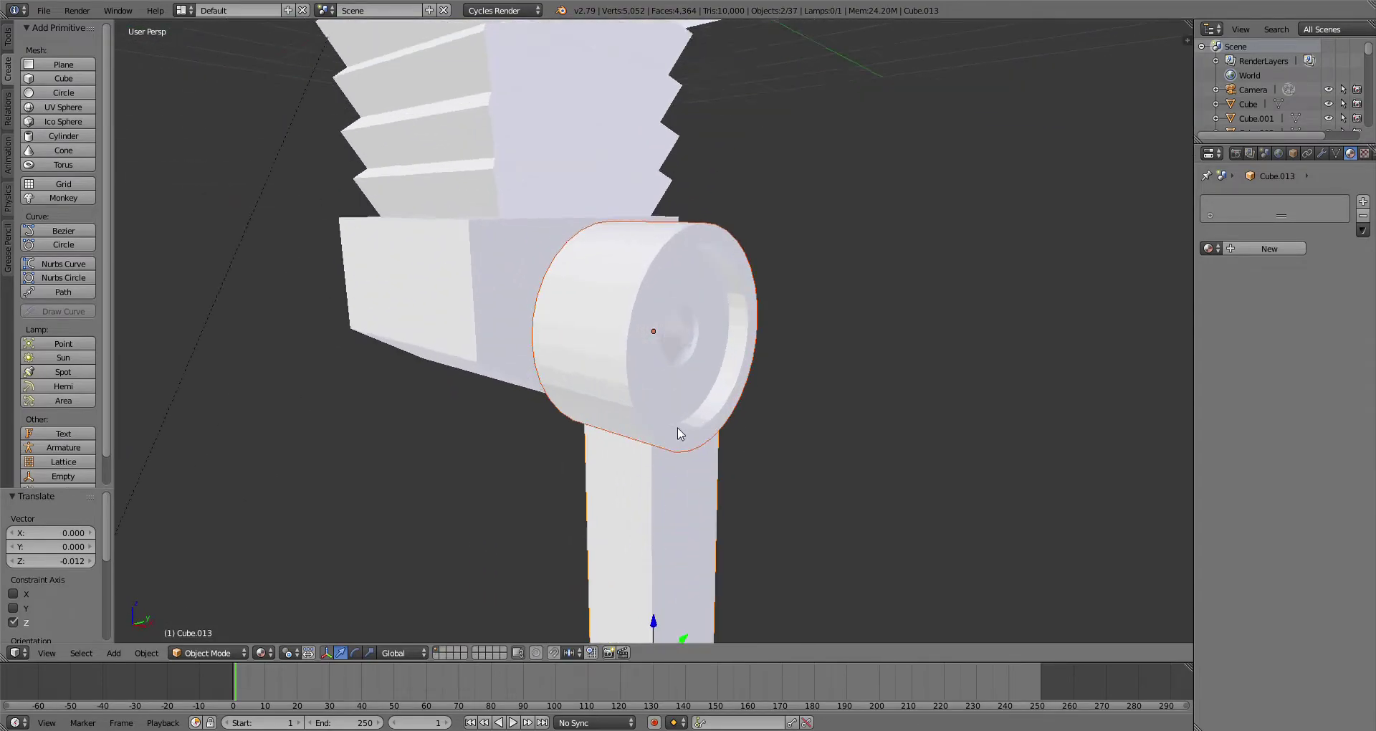
{"action": "middle_click_drag", "start_coordinate": [734, 458], "coordinate": [636, 392]}
{"action": "scroll", "coordinate": [636, 391], "scroll_direction": "up", "scroll_amount": 3}
{"action": "scroll", "coordinate": [585, 436], "scroll_direction": "down", "scroll_amount": 8}
{"action": "middle_click_drag", "start_coordinate": [591, 435], "coordinate": [716, 470]}
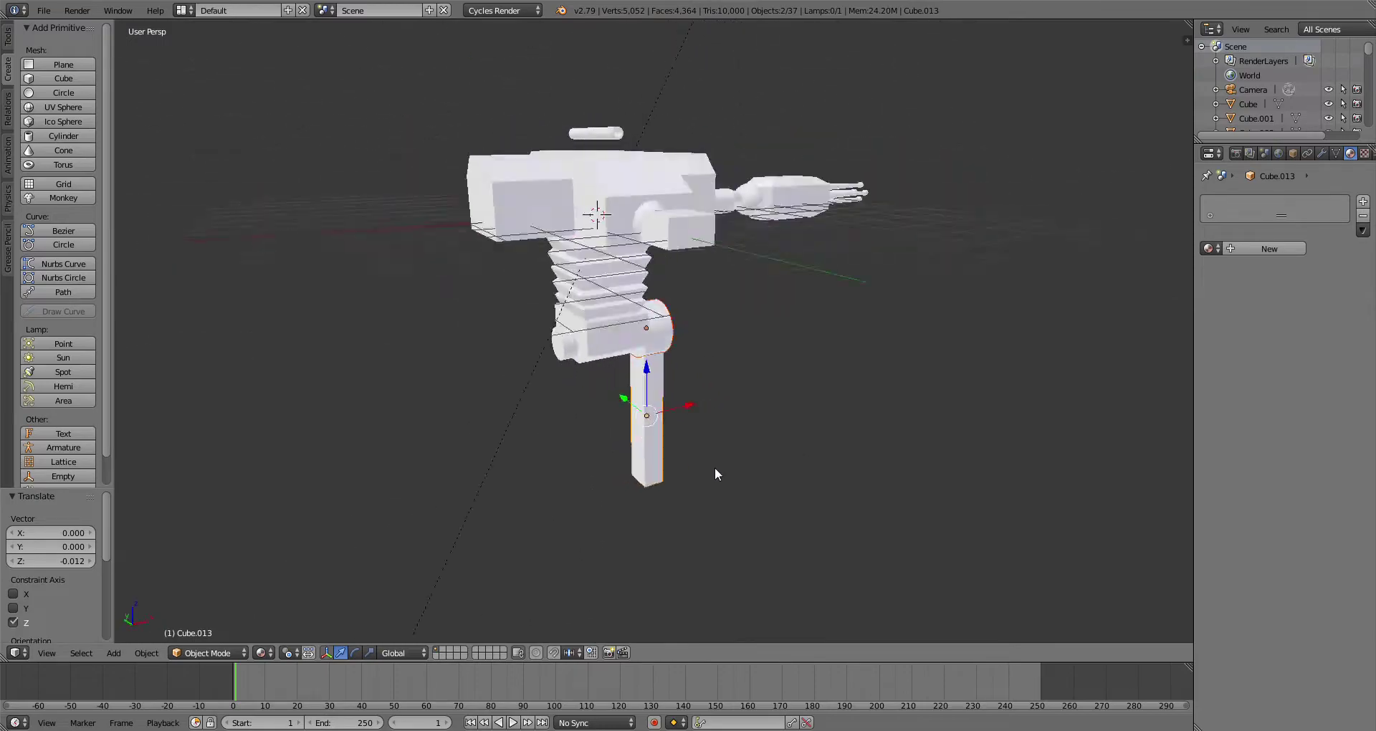
{"action": "scroll", "coordinate": [680, 425], "scroll_direction": "up", "scroll_amount": 4}
{"action": "middle_click_drag", "start_coordinate": [679, 425], "coordinate": [529, 409], "text": "shift"}
{"action": "right_click", "coordinate": [643, 385]}
{"action": "scroll", "coordinate": [499, 552], "scroll_direction": "up", "scroll_amount": 2}
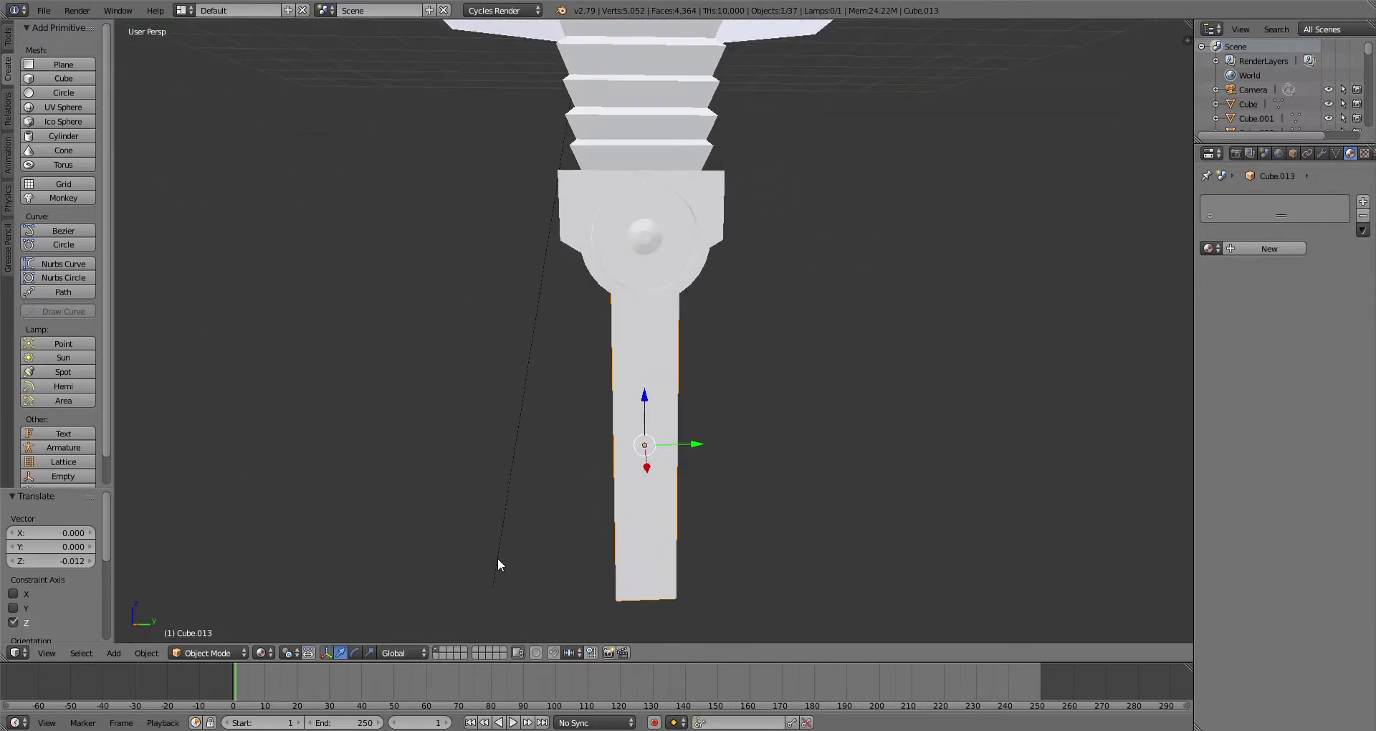
{"action": "left_click_drag", "start_coordinate": [699, 445], "coordinate": [719, 445]}
{"action": "middle_click_drag", "start_coordinate": [719, 445], "coordinate": [750, 496]}
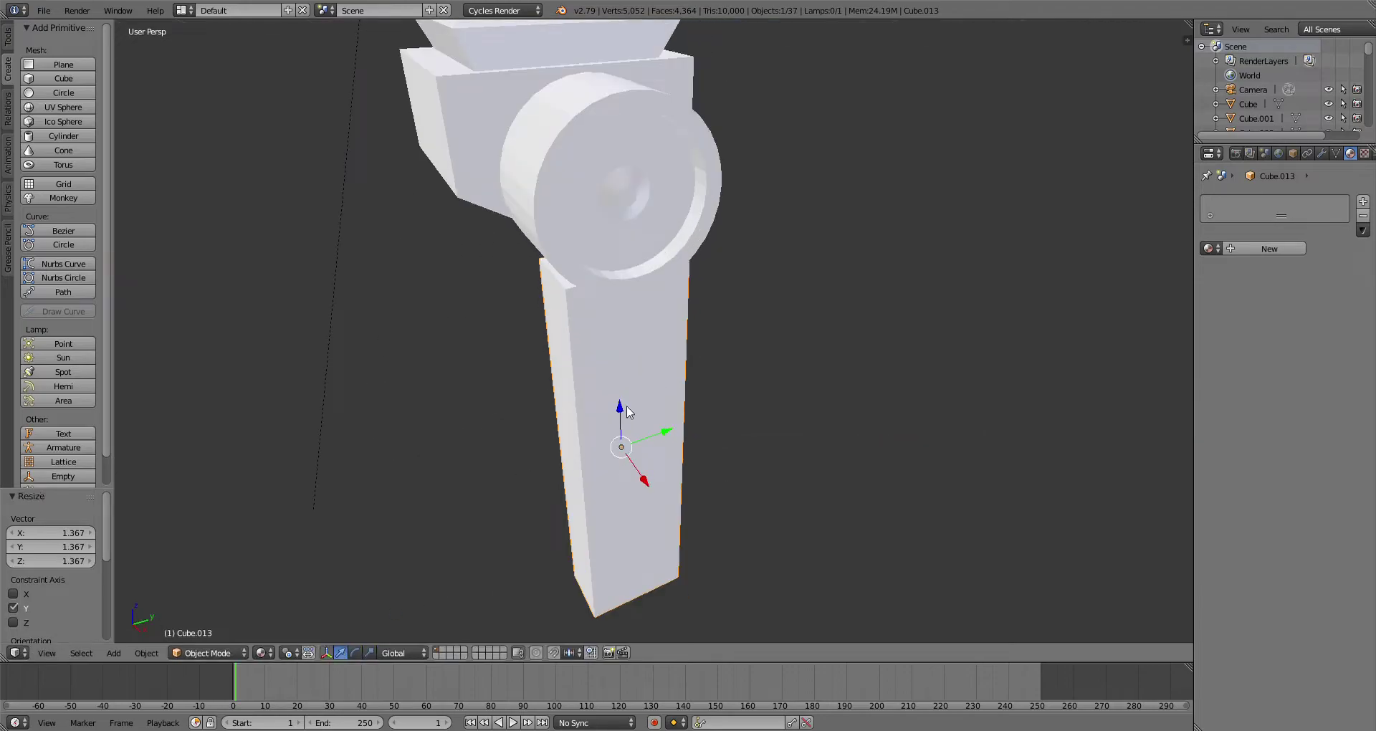
Step: Try to extrude the leg bar's top face and scale it by 0.731 along Y, and undo the extrusion
{"action": "left_click", "coordinate": [227, 624]}
{"action": "scroll", "coordinate": [657, 281], "scroll_direction": "up", "scroll_amount": 3}
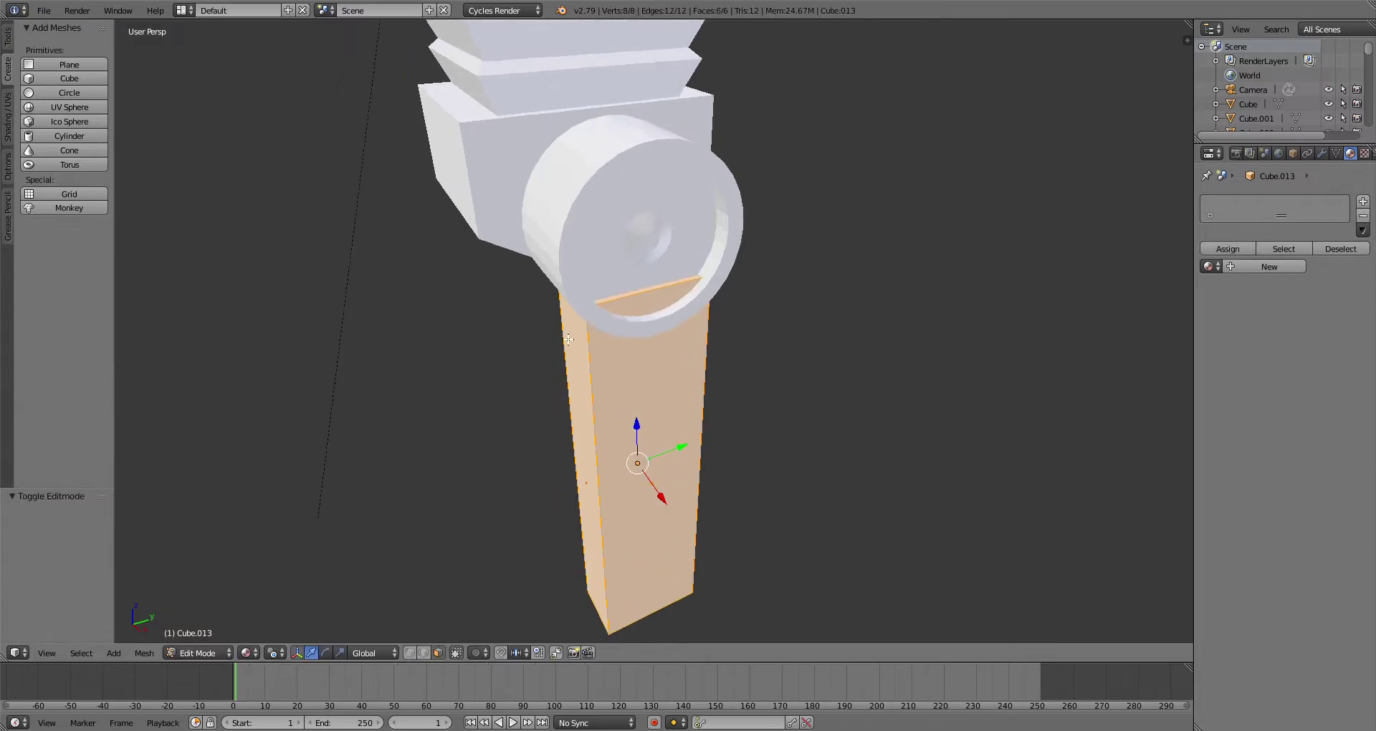
{"action": "right_click", "coordinate": [657, 280]}
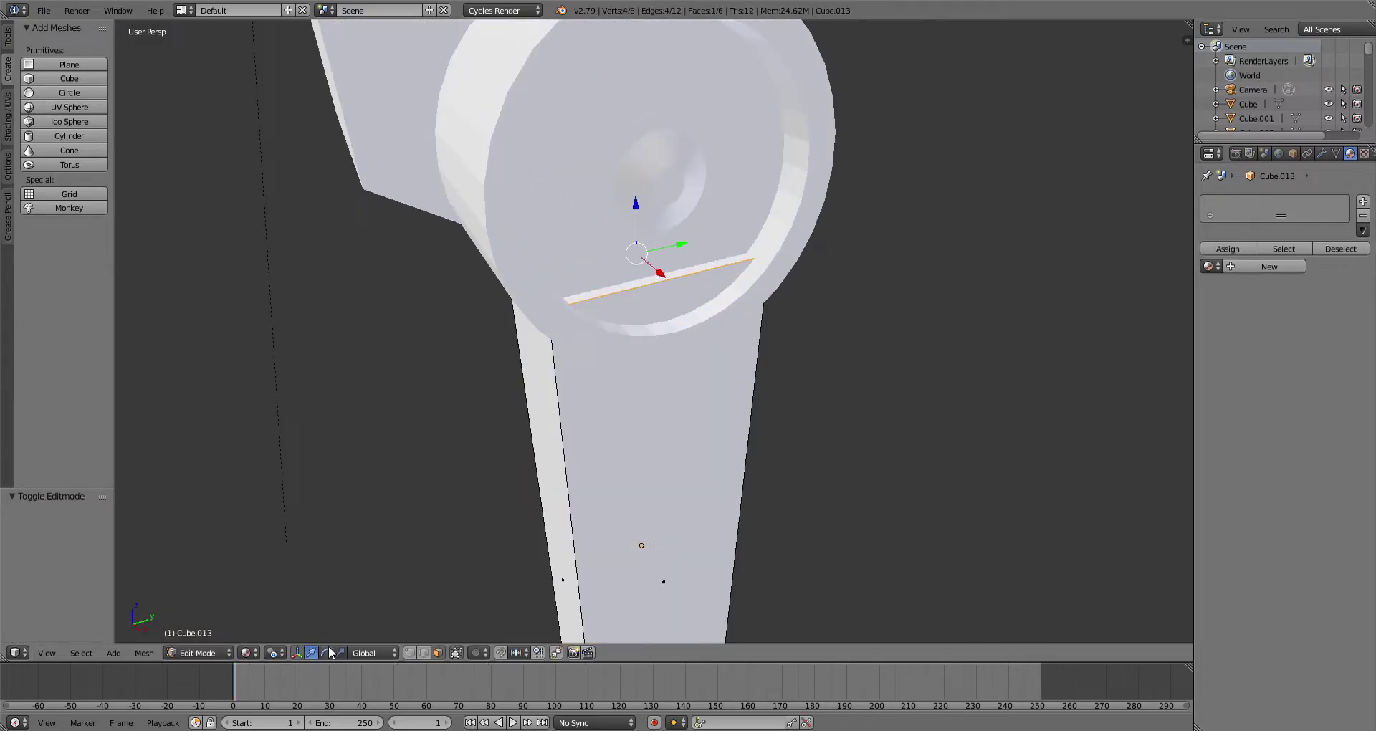
{"action": "key", "text": "e"}
{"action": "right_click", "coordinate": [684, 256]}
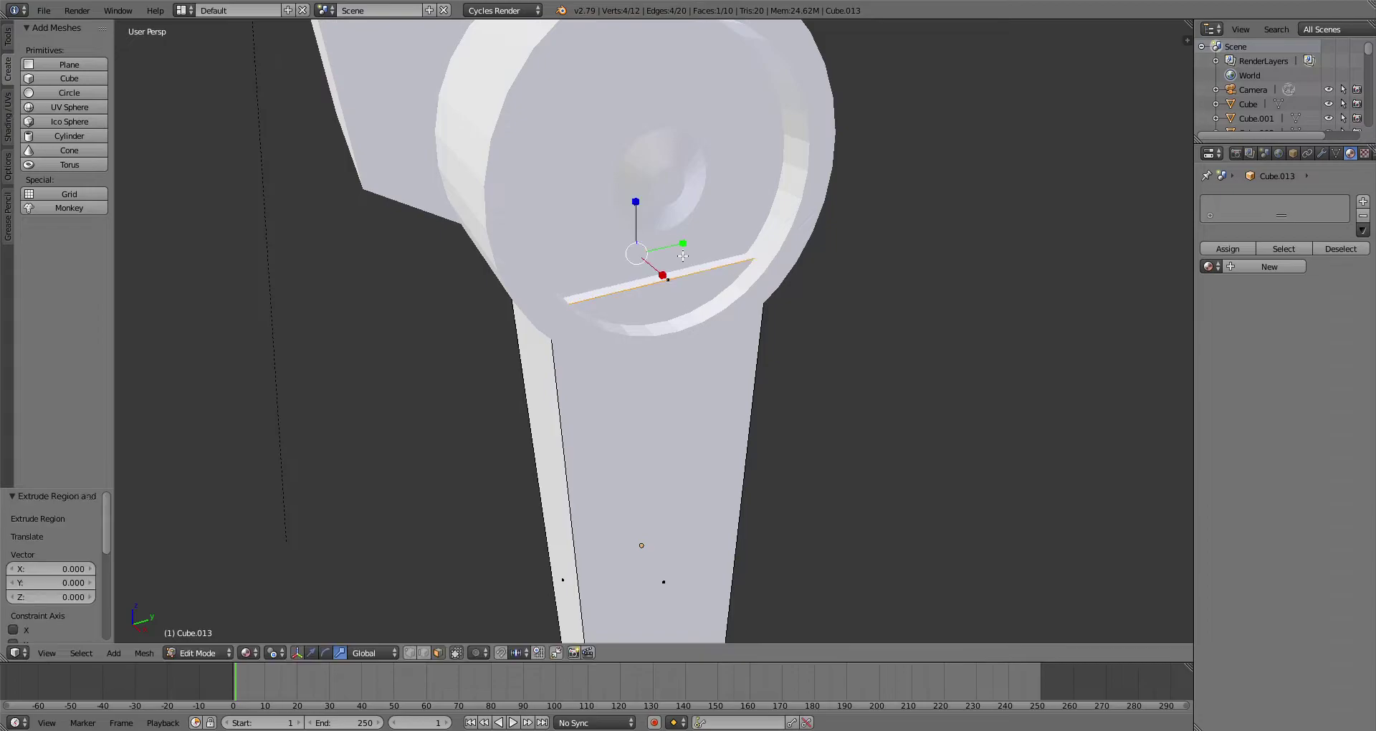
{"action": "key", "text": "y"}
{"action": "left_click", "coordinate": [671, 259]}
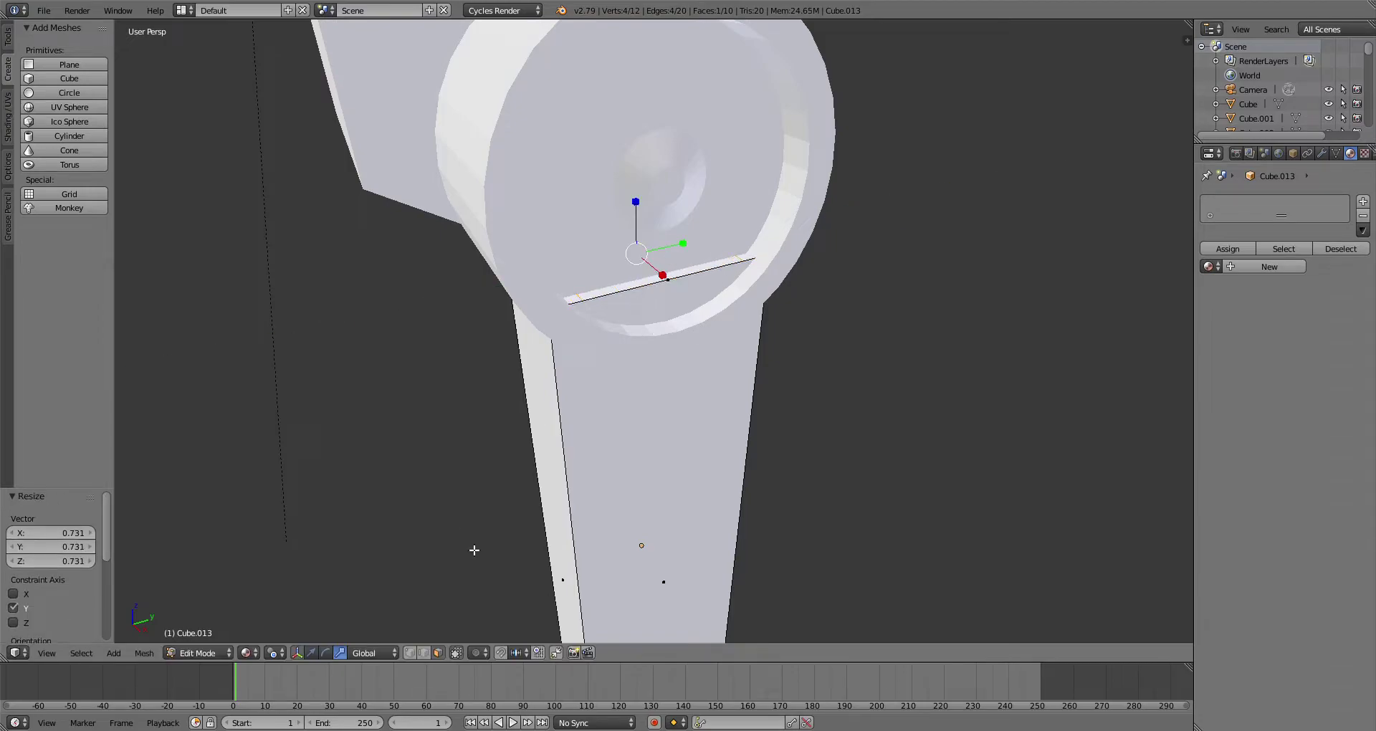
{"action": "scroll", "coordinate": [615, 374], "scroll_direction": "down", "scroll_amount": 4}
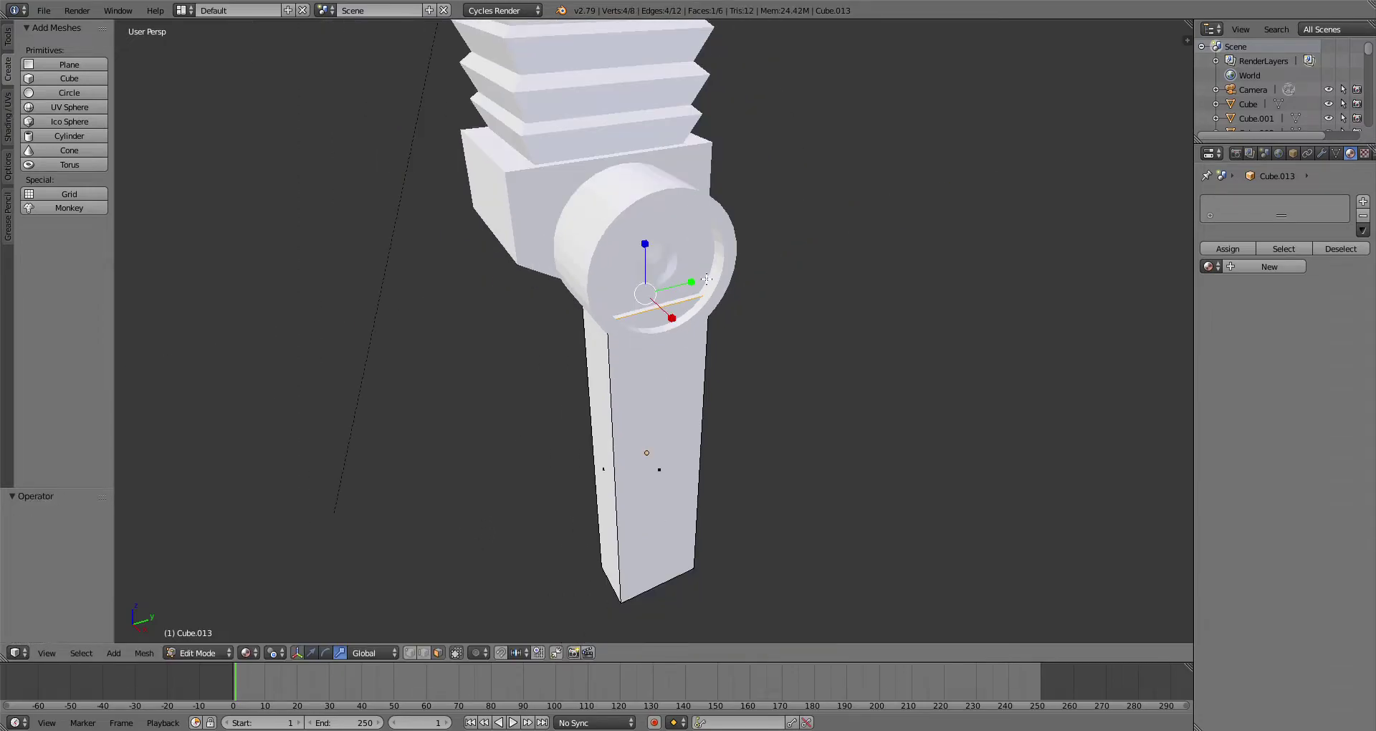
Step: Try to narrow the leg bar's top face along Y without extruding it, and return to Object Mode
{"action": "key", "text": "s"}
{"action": "key", "text": "y"}
{"action": "left_click", "coordinate": [687, 288]}
{"action": "scroll", "coordinate": [641, 241], "scroll_direction": "up", "scroll_amount": 3}
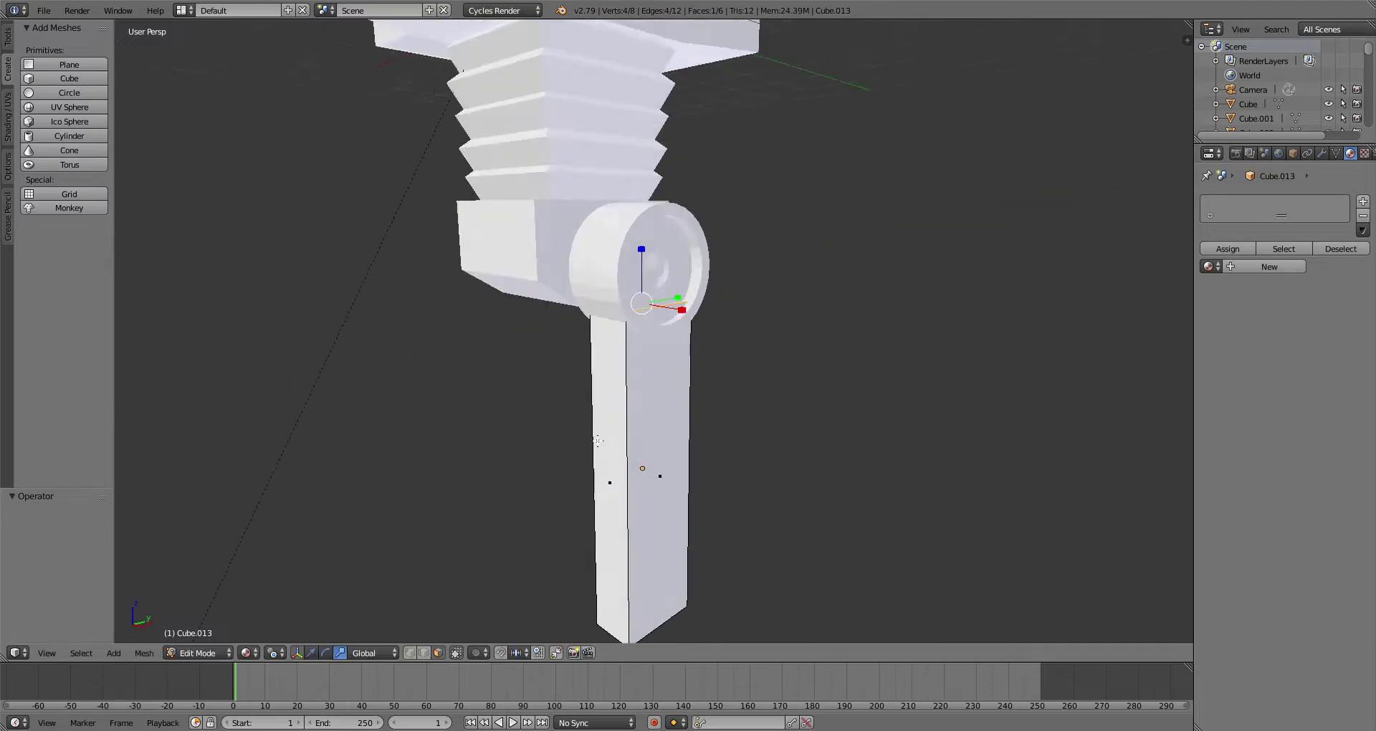
{"action": "left_click", "coordinate": [201, 653]}
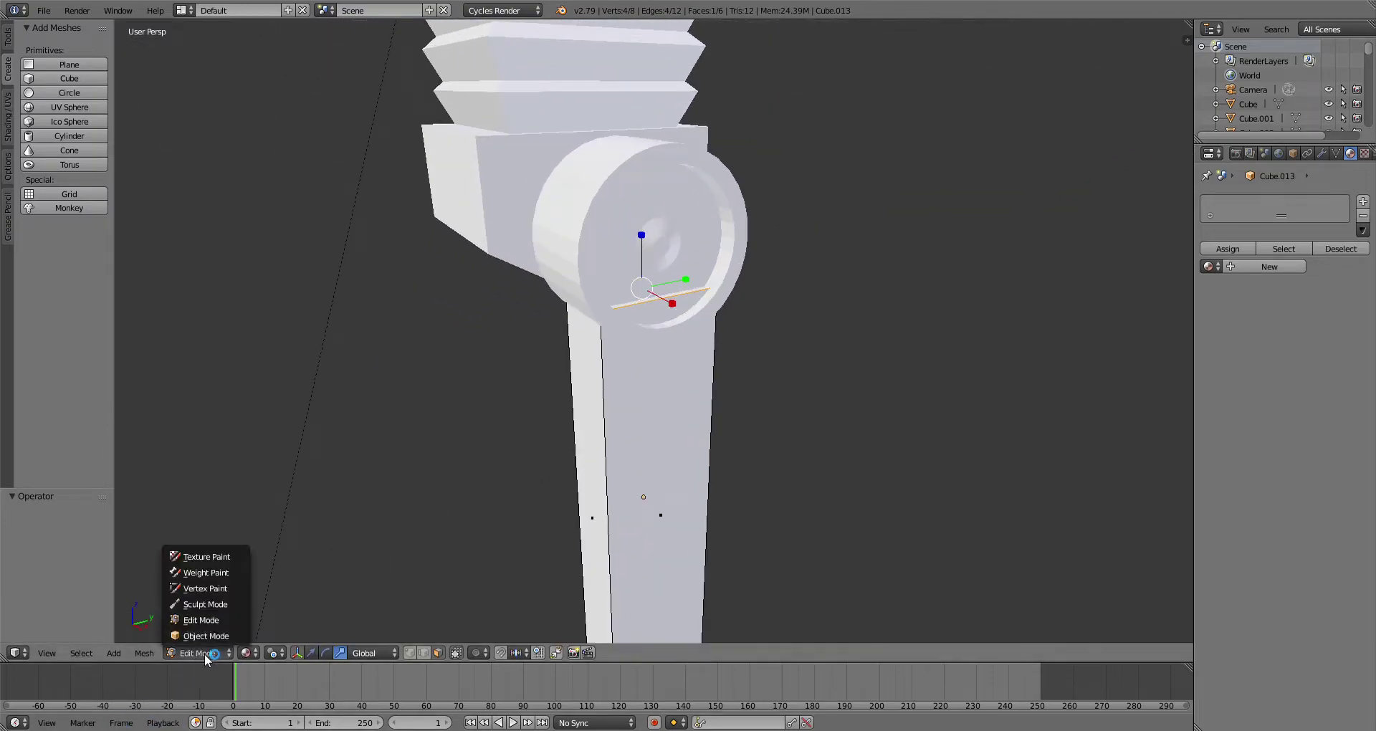
{"action": "left_click", "coordinate": [211, 637]}
Step: Open the hip disc's mesh for editing and scale its recessed centre faces on both sides by 0.825
{"action": "middle_click_drag", "start_coordinate": [629, 252], "coordinate": [656, 301]}
{"action": "right_click", "coordinate": [623, 258], "text": "shift"}
{"action": "scroll", "coordinate": [652, 305], "scroll_direction": "up", "scroll_amount": 3}
{"action": "left_click", "coordinate": [213, 653]}
{"action": "left_click", "coordinate": [215, 622]}
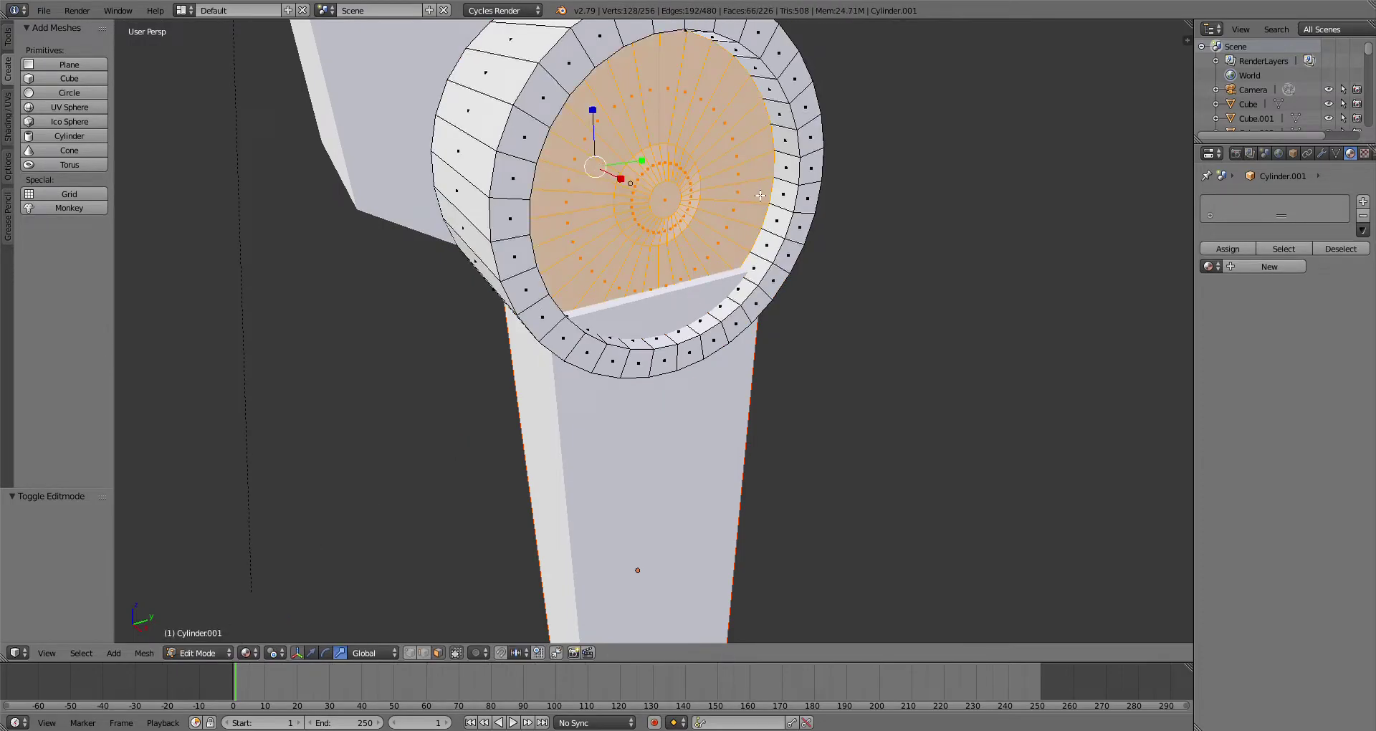
{"action": "key", "text": "s"}
{"action": "left_click", "coordinate": [733, 184]}
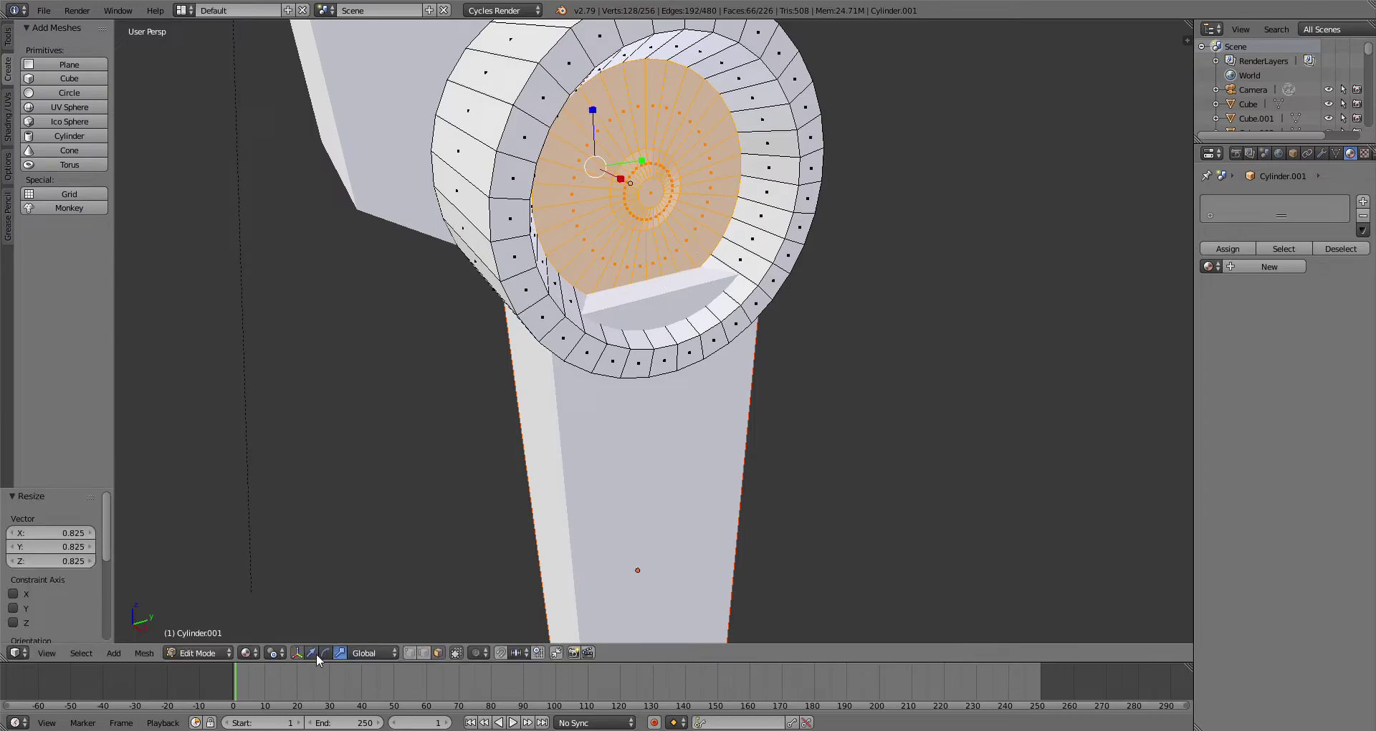
Step: Shift the disc's recessed centre faces along X, finishing with -0.066, and return to Object Mode
{"action": "left_click_drag", "start_coordinate": [619, 177], "coordinate": [651, 190]}
{"action": "middle_click_drag", "start_coordinate": [661, 188], "coordinate": [621, 208]}
{"action": "left_click_drag", "start_coordinate": [649, 197], "coordinate": [636, 200]}
{"action": "middle_click_drag", "start_coordinate": [767, 287], "coordinate": [728, 315]}
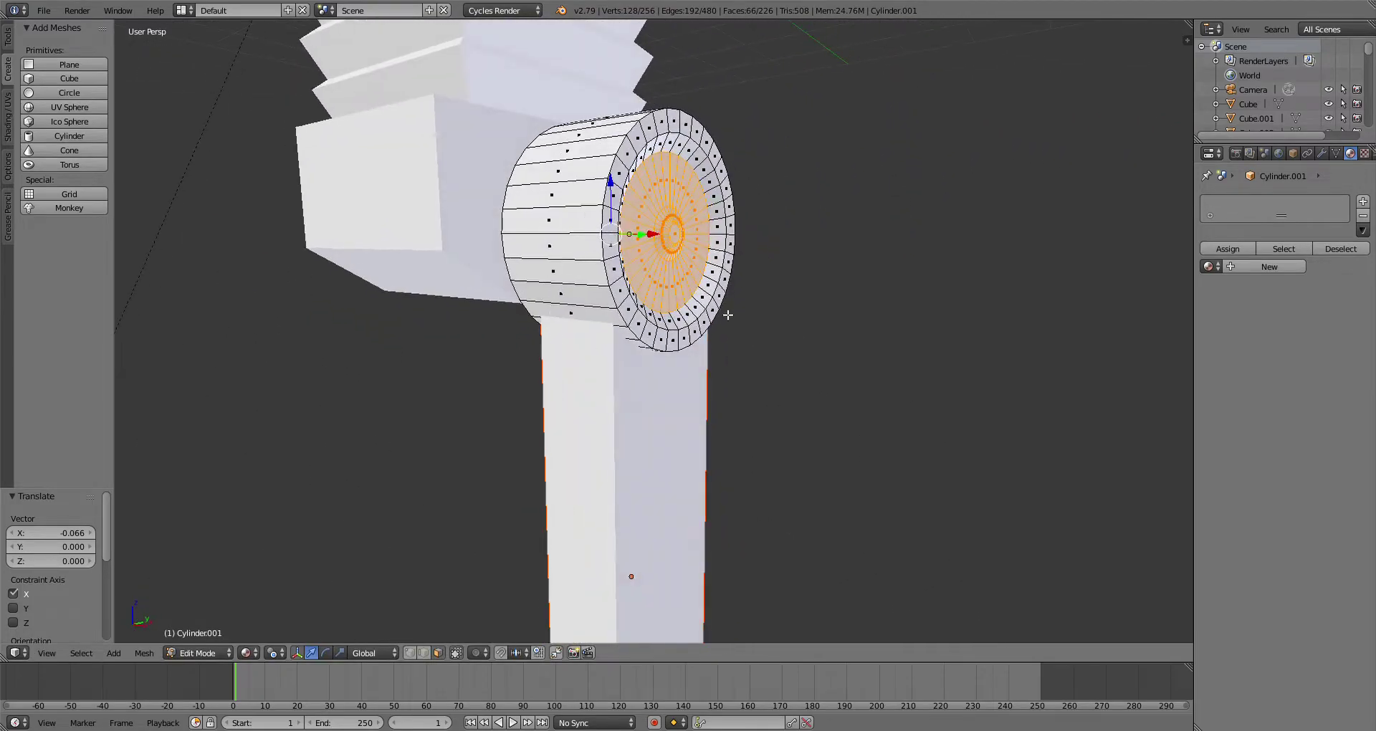
{"action": "left_click", "coordinate": [218, 653]}
{"action": "left_click", "coordinate": [214, 636]}
Step: Select the leg bar and scale it by 0.907 along X
{"action": "scroll", "coordinate": [531, 387], "scroll_direction": "down", "scroll_amount": 3}
{"action": "middle_click_drag", "start_coordinate": [610, 365], "coordinate": [537, 377]}
{"action": "right_click", "coordinate": [646, 430]}
{"action": "middle_click_drag", "start_coordinate": [652, 437], "coordinate": [730, 373]}
{"action": "scroll", "coordinate": [730, 374], "scroll_direction": "down", "scroll_amount": 3}
{"action": "middle_click_drag", "start_coordinate": [695, 430], "coordinate": [825, 492]}
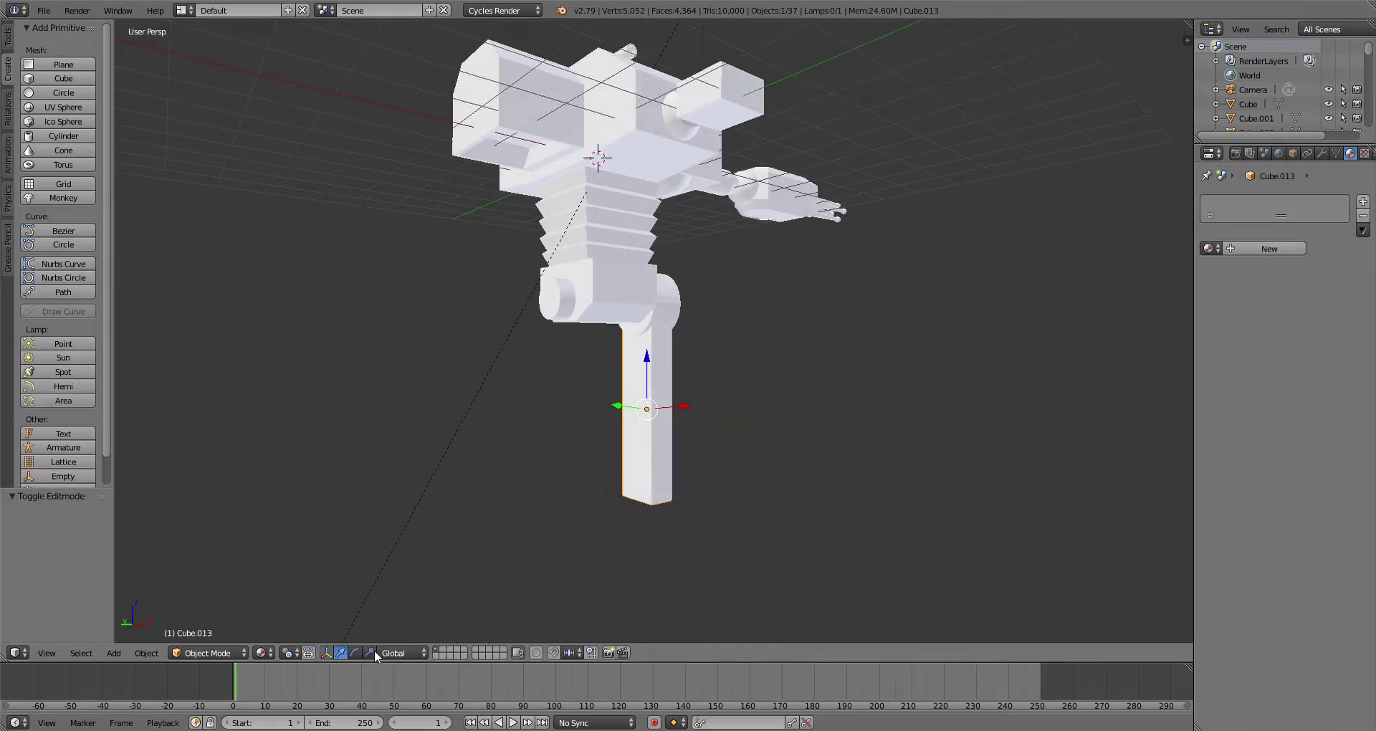
{"action": "left_click_drag", "start_coordinate": [686, 405], "coordinate": [682, 406]}
{"action": "middle_click_drag", "start_coordinate": [753, 453], "coordinate": [645, 445]}
{"action": "scroll", "coordinate": [704, 324], "scroll_direction": "up", "scroll_amount": 2}
Step: Try to make linked duplicates of the leg bar and hip disc together, and delete the copies
{"action": "right_click", "coordinate": [668, 305], "text": "shift"}
{"action": "scroll", "coordinate": [714, 391], "scroll_direction": "down", "scroll_amount": 1}
{"action": "middle_click_drag", "start_coordinate": [714, 391], "coordinate": [649, 398]}
{"action": "middle_click_drag", "start_coordinate": [649, 398], "coordinate": [688, 343], "text": "shift"}
{"action": "left_click", "coordinate": [8, 37]}
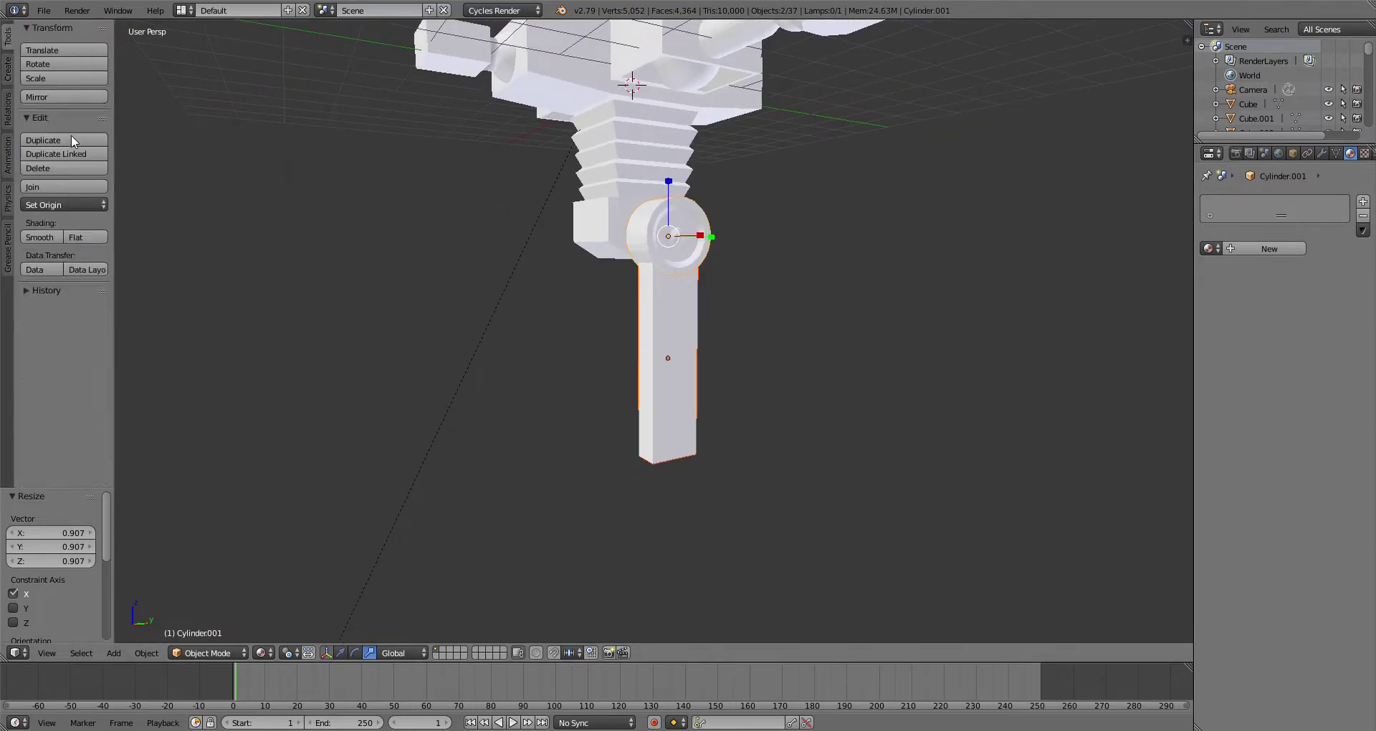
{"action": "left_click", "coordinate": [74, 154]}
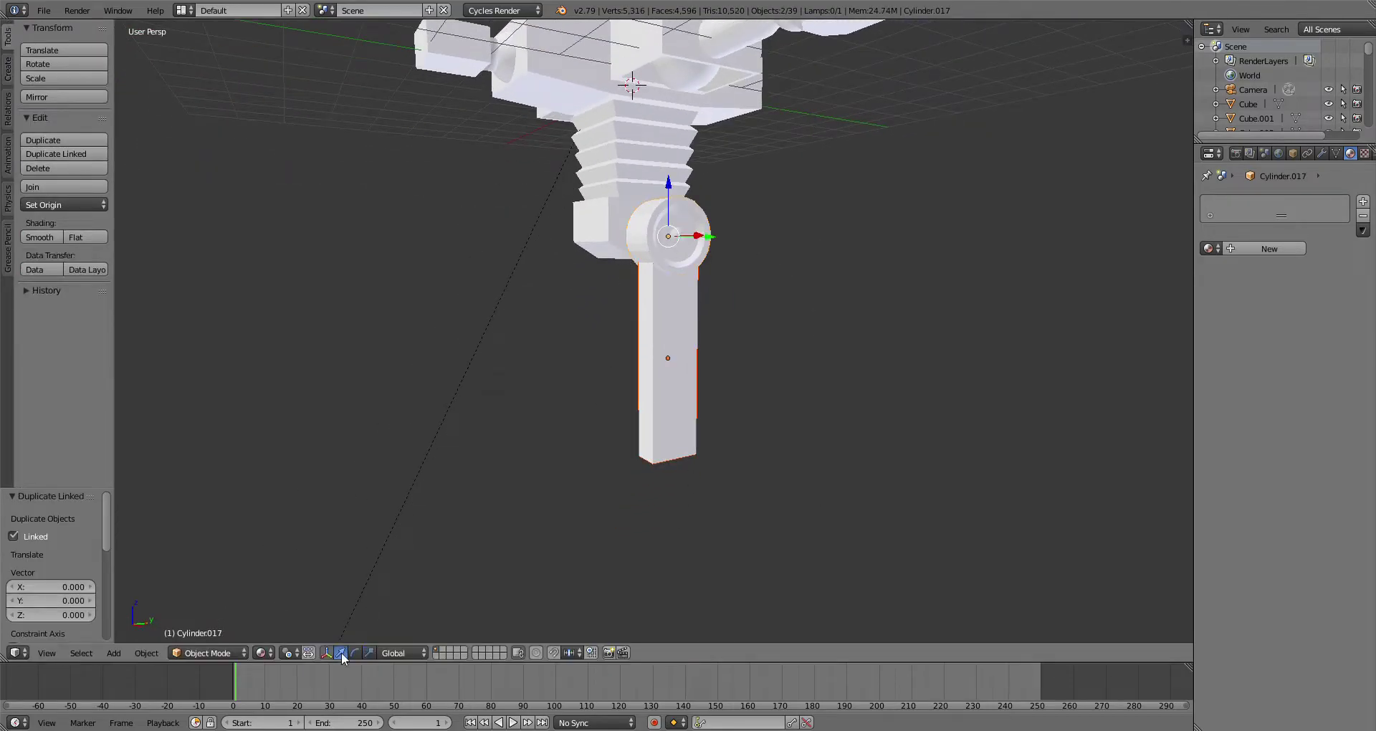
{"action": "key", "text": "x"}
{"action": "left_click", "coordinate": [675, 199]}
Step: Make a linked duplicate of the hip disc and move it about 4.7 down along Z to the leg bar's lower end
{"action": "right_click", "coordinate": [682, 250]}
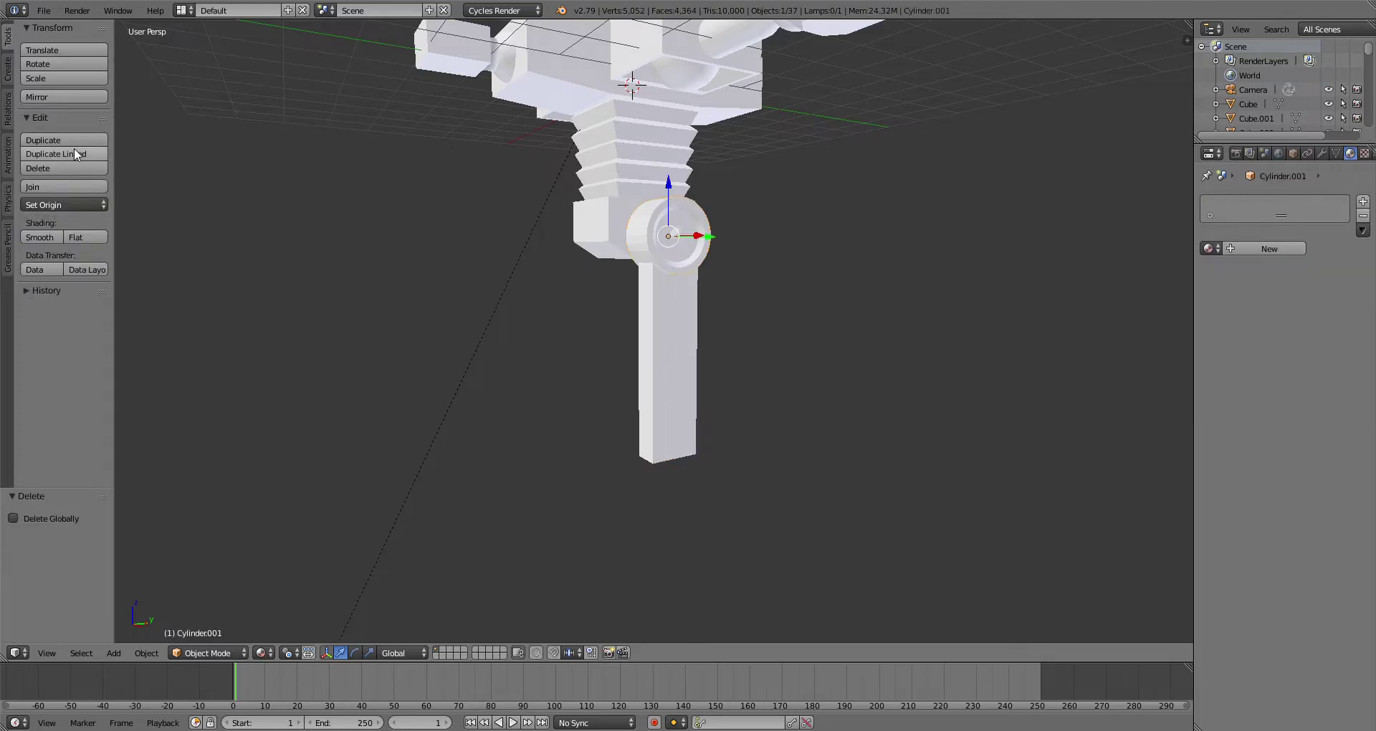
{"action": "left_click", "coordinate": [76, 151]}
{"action": "right_click", "coordinate": [615, 204]}
{"action": "left_click_drag", "start_coordinate": [672, 201], "coordinate": [672, 208]}
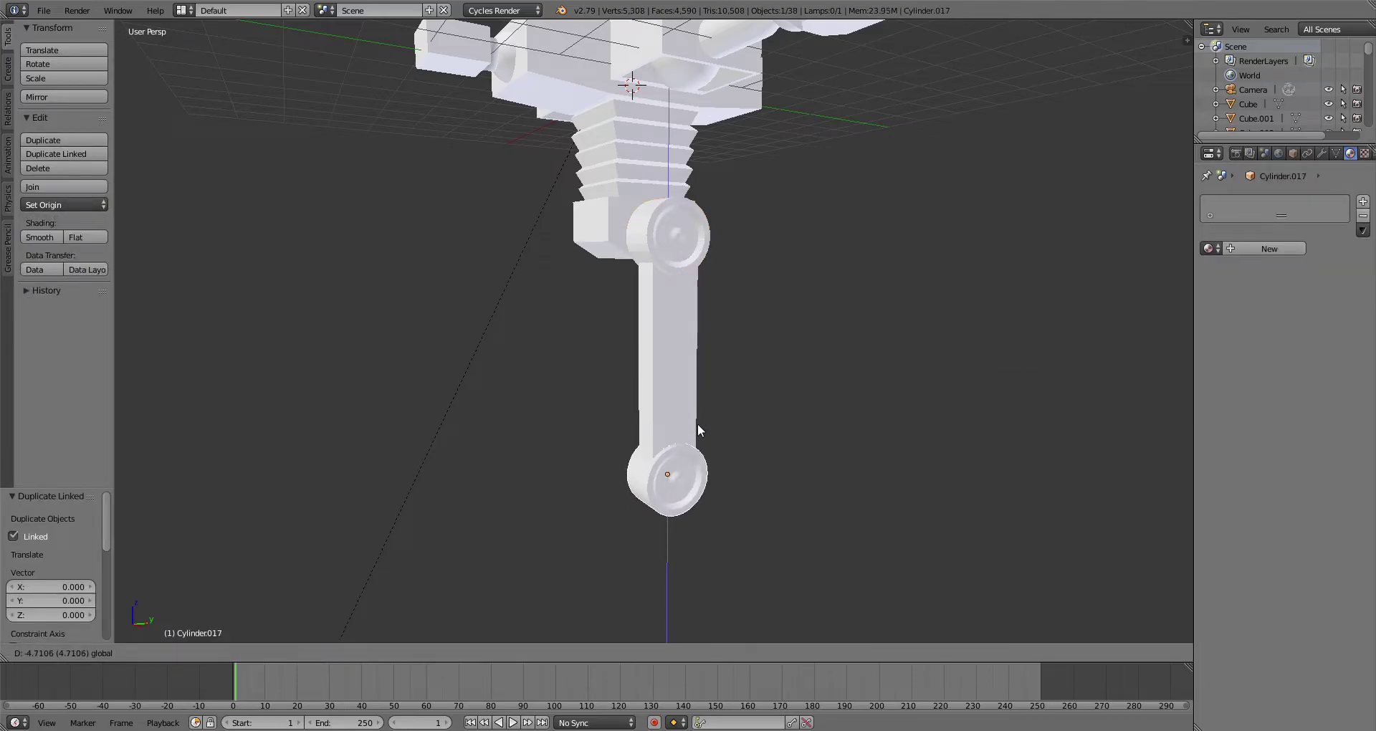
{"action": "left_click_drag", "start_coordinate": [698, 423], "coordinate": [698, 423]}
Step: Duplicate the leg bar and move the copy -4.634 along Z to sit below the knee disc
{"action": "right_click", "coordinate": [677, 402]}
{"action": "left_click", "coordinate": [87, 143]}
{"action": "right_click", "coordinate": [880, 381]}
{"action": "scroll", "coordinate": [824, 359], "scroll_direction": "down", "scroll_amount": 1}
{"action": "left_click_drag", "start_coordinate": [668, 302], "coordinate": [722, 489]}
{"action": "middle_click_drag", "start_coordinate": [722, 489], "coordinate": [702, 425]}
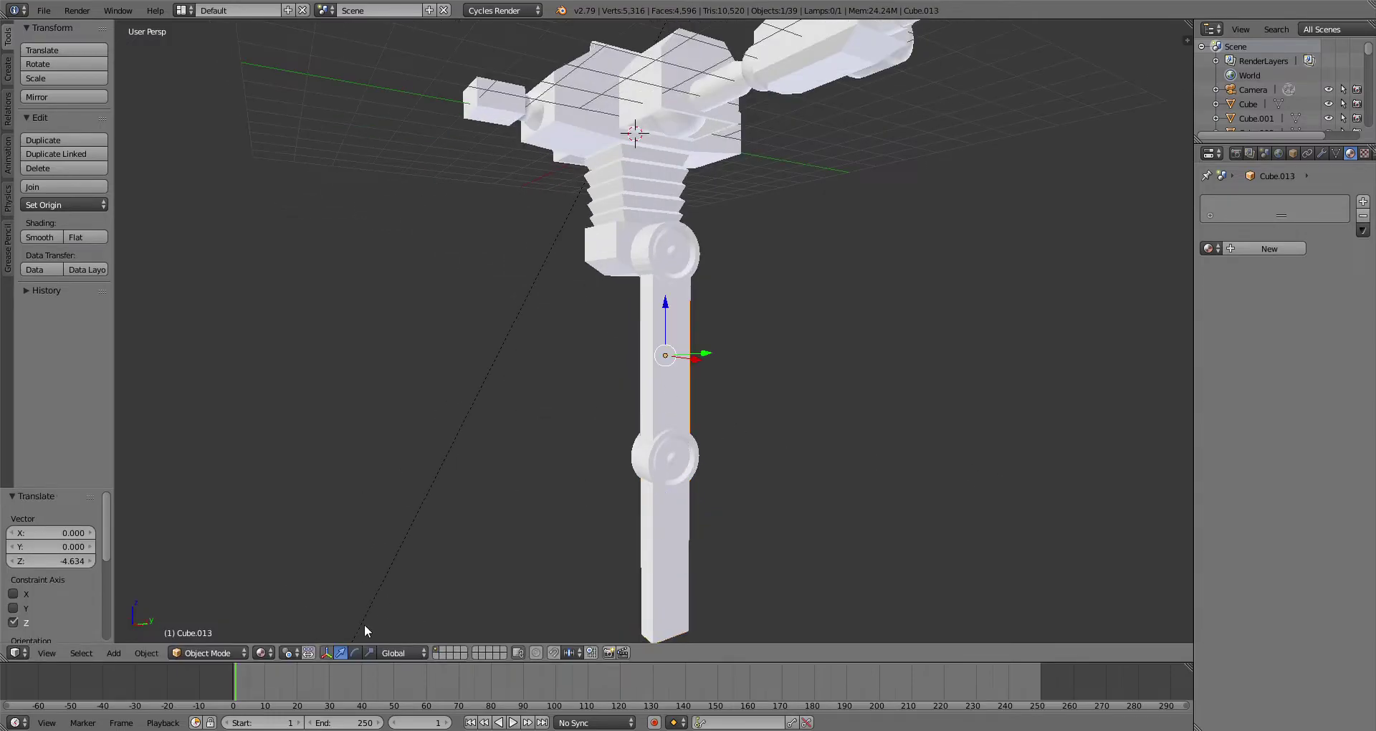
Step: Raise the upper leg bar by 0.368 along Z, and the knee disc together with the lower bar by 0.776
{"action": "mouse_move", "coordinate": [668, 302]}
{"action": "left_mouse_down"}
{"action": "mouse_move", "coordinate": [668, 319]}
{"action": "mouse_move", "coordinate": [673, 291]}
{"action": "left_mouse_up"}
{"action": "left_click", "coordinate": [341, 653]}
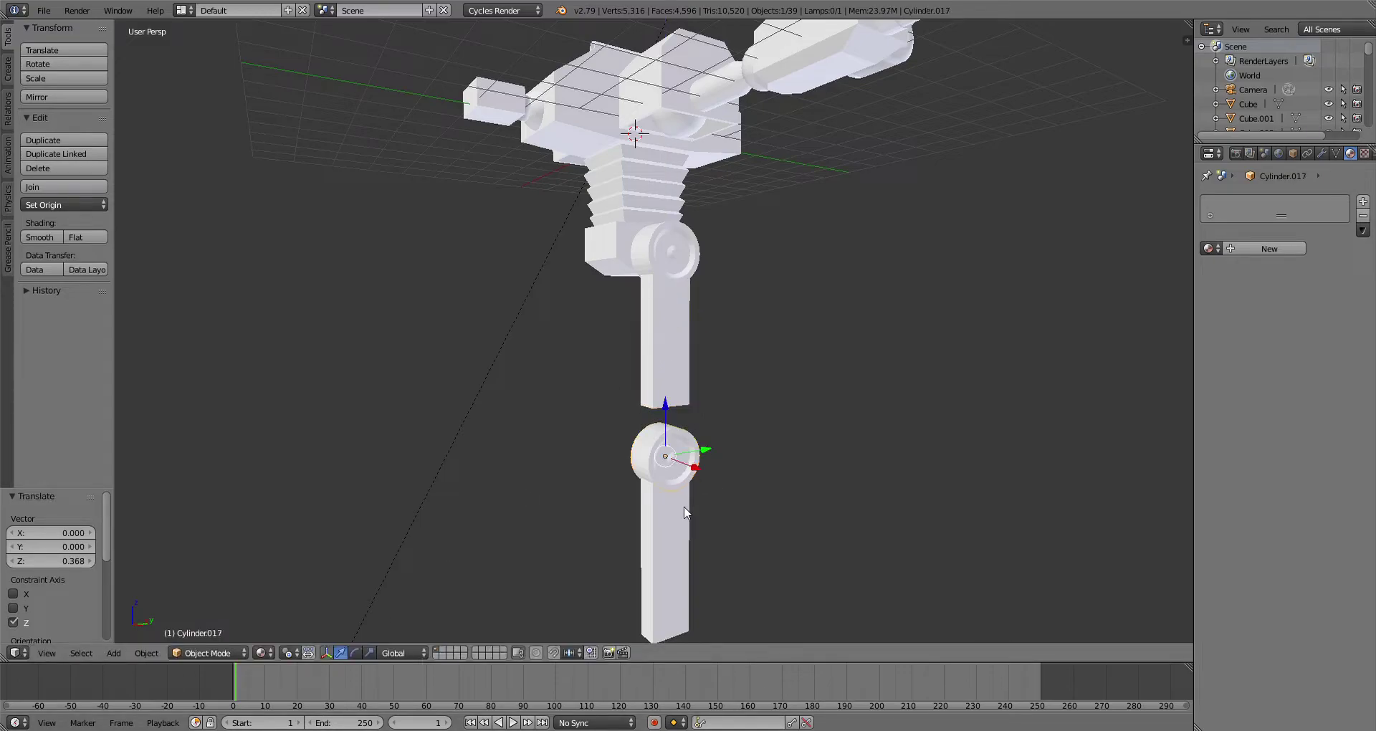
{"action": "left_click_drag", "start_coordinate": [667, 499], "coordinate": [668, 473]}
{"action": "middle_click_drag", "start_coordinate": [667, 473], "coordinate": [650, 544]}
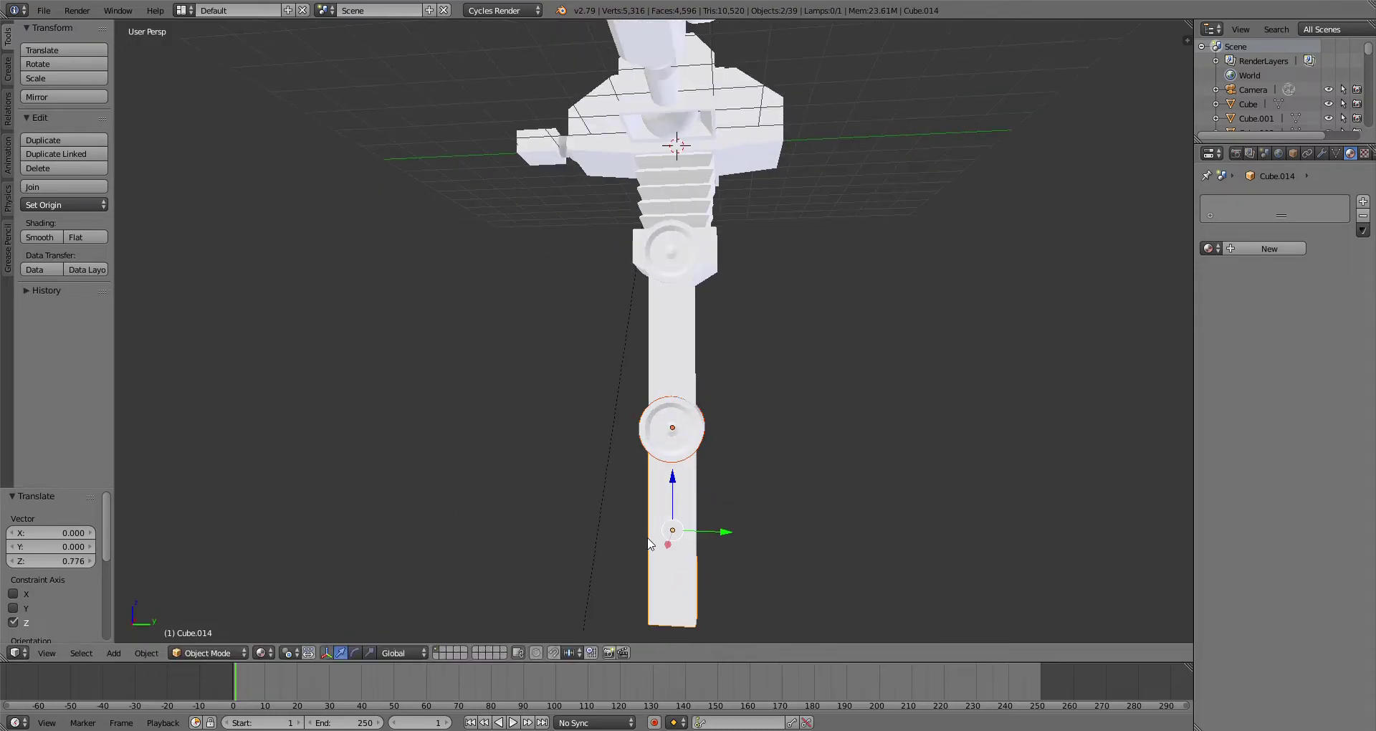
Step: Select only the lower leg bar and open its mesh for editing
{"action": "middle_click_drag", "start_coordinate": [781, 571], "coordinate": [642, 431]}
{"action": "scroll", "coordinate": [643, 430], "scroll_direction": "up", "scroll_amount": 3}
{"action": "left_click", "coordinate": [207, 653]}
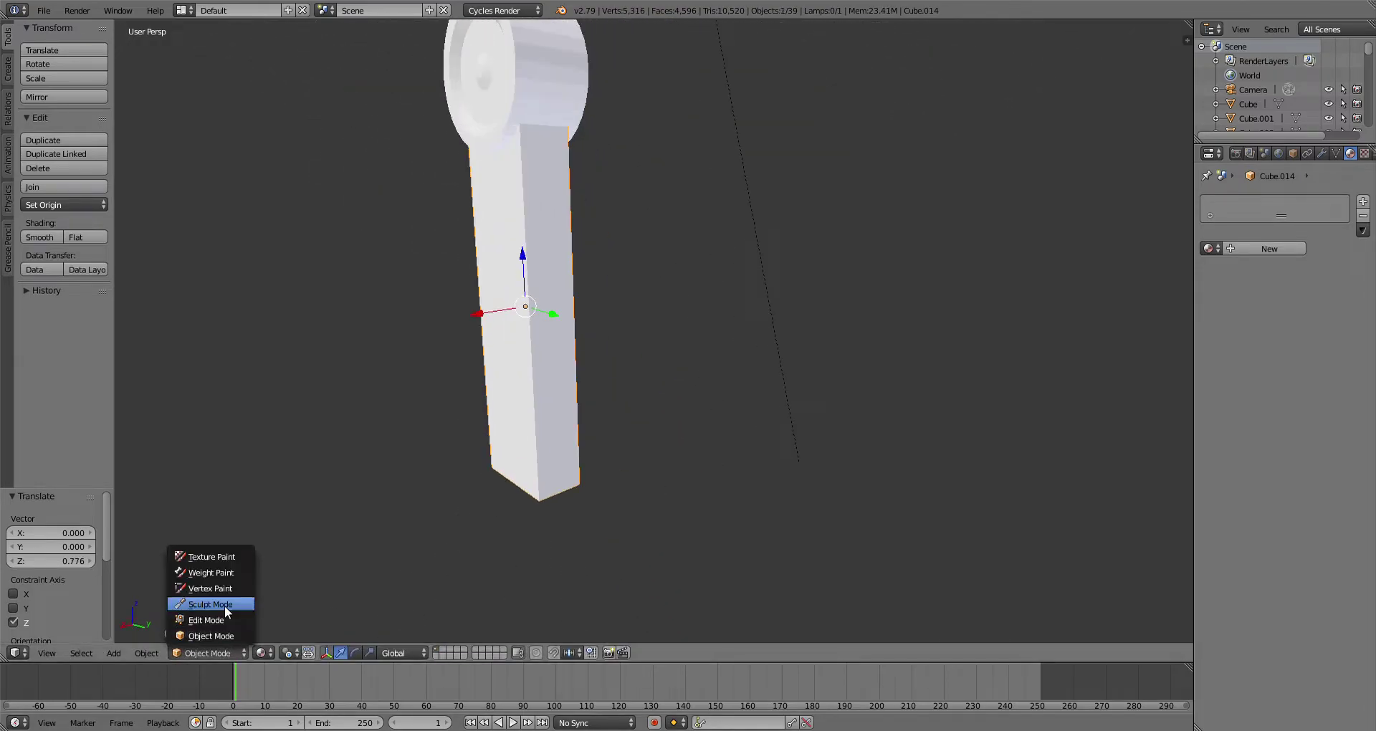
{"action": "left_click", "coordinate": [225, 607]}
{"action": "left_click", "coordinate": [217, 653]}
{"action": "left_click", "coordinate": [222, 622]}
Step: Examine the knee joint and the lower leg bar from several sides
{"action": "middle_click_drag", "start_coordinate": [513, 310], "coordinate": [855, 343]}
{"action": "scroll", "coordinate": [768, 294], "scroll_direction": "down", "scroll_amount": 3}
{"action": "middle_click_drag", "start_coordinate": [768, 294], "coordinate": [706, 334]}
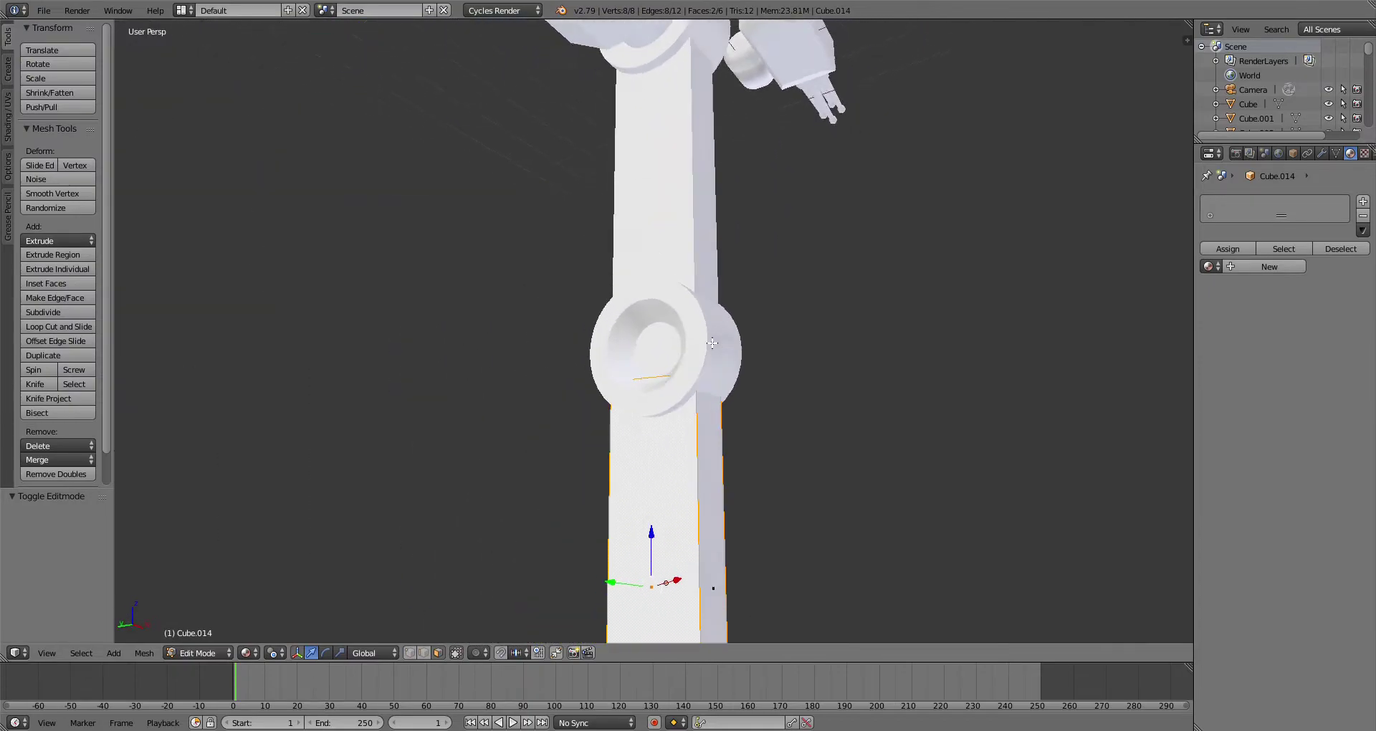
{"action": "scroll", "coordinate": [717, 402], "scroll_direction": "up", "scroll_amount": 3}
{"action": "middle_click_drag", "start_coordinate": [749, 509], "coordinate": [714, 419], "text": "shift"}
{"action": "scroll", "coordinate": [697, 369], "scroll_direction": "down", "scroll_amount": 4}
{"action": "middle_click_drag", "start_coordinate": [696, 370], "coordinate": [810, 340]}
{"action": "middle_click_drag", "start_coordinate": [811, 341], "coordinate": [847, 349]}
{"action": "scroll", "coordinate": [793, 377], "scroll_direction": "up", "scroll_amount": 2}
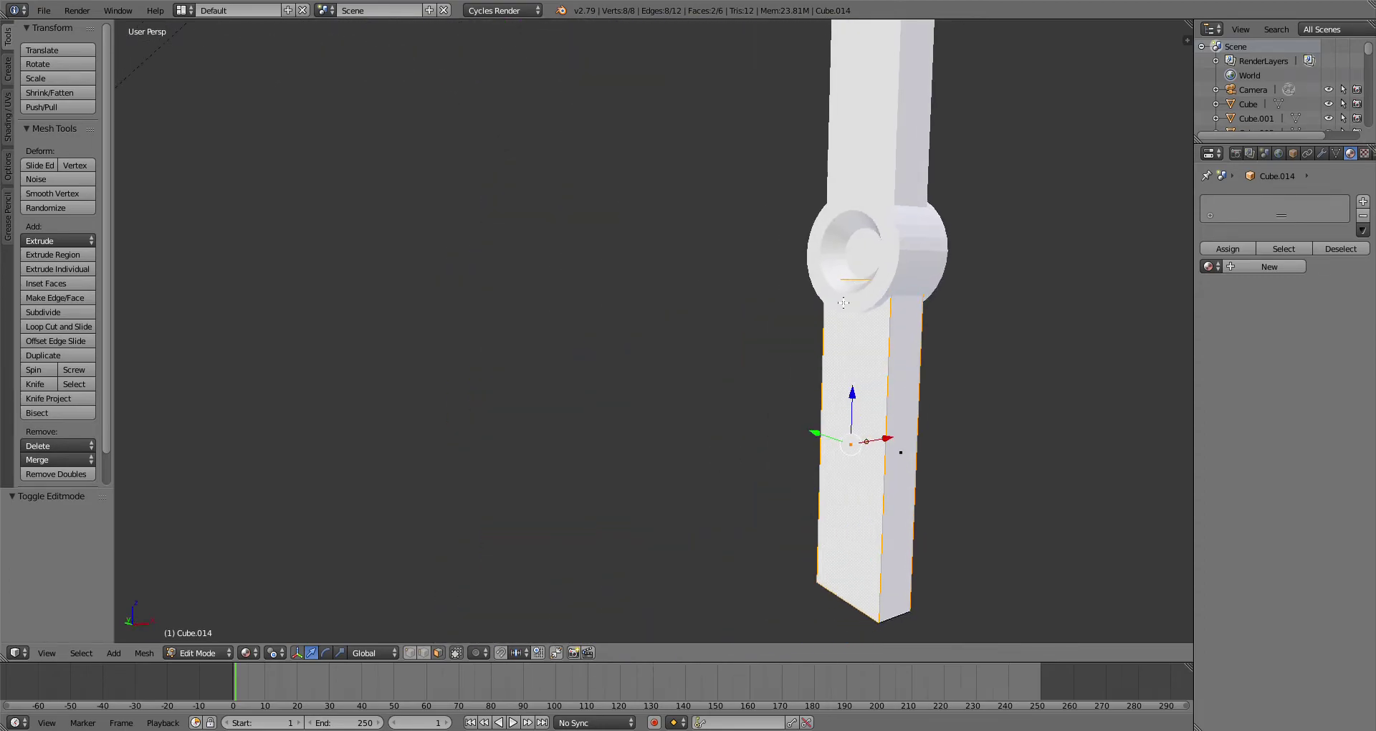
{"action": "middle_click_drag", "start_coordinate": [861, 286], "coordinate": [812, 266]}
{"action": "scroll", "coordinate": [783, 410], "scroll_direction": "down", "scroll_amount": 2}
{"action": "middle_click_drag", "start_coordinate": [783, 409], "coordinate": [816, 323]}
Step: Move the lower leg bar's whole mesh by -0.584 along Z in Edit Mode so its top clears the knee disc
{"action": "left_click", "coordinate": [198, 652]}
{"action": "left_click", "coordinate": [198, 636]}
{"action": "left_click_drag", "start_coordinate": [827, 321], "coordinate": [831, 326]}
{"action": "middle_click_drag", "start_coordinate": [828, 330], "coordinate": [415, 428]}
{"action": "left_click", "coordinate": [223, 621]}
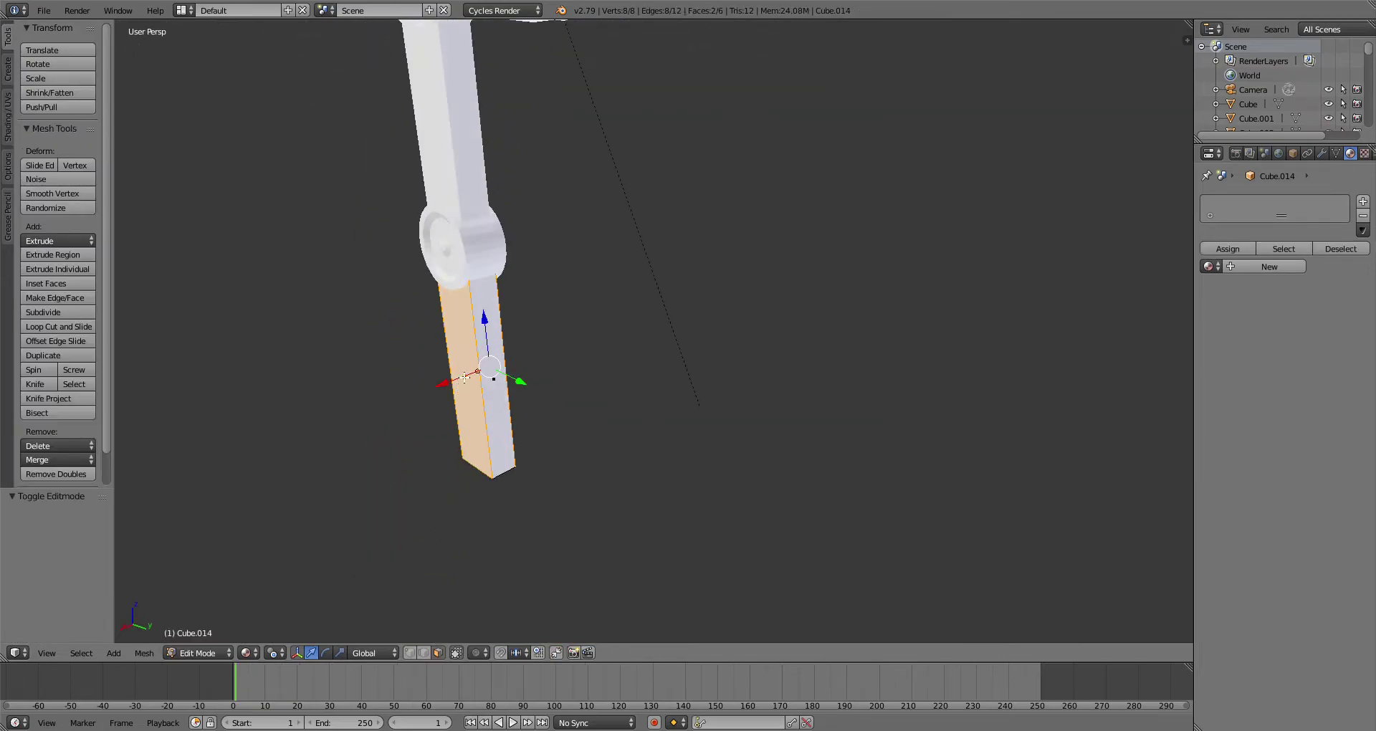
{"action": "middle_click_drag", "start_coordinate": [499, 312], "coordinate": [513, 307]}
{"action": "left_click_drag", "start_coordinate": [432, 368], "coordinate": [444, 412]}
{"action": "middle_click_drag", "start_coordinate": [445, 412], "coordinate": [501, 429]}
{"action": "scroll", "coordinate": [498, 412], "scroll_direction": "up", "scroll_amount": 1}
Step: Extrude the lower leg bar's top face upward and scale the new face by 0.725 to form a tapered cap
{"action": "right_click", "coordinate": [496, 401]}
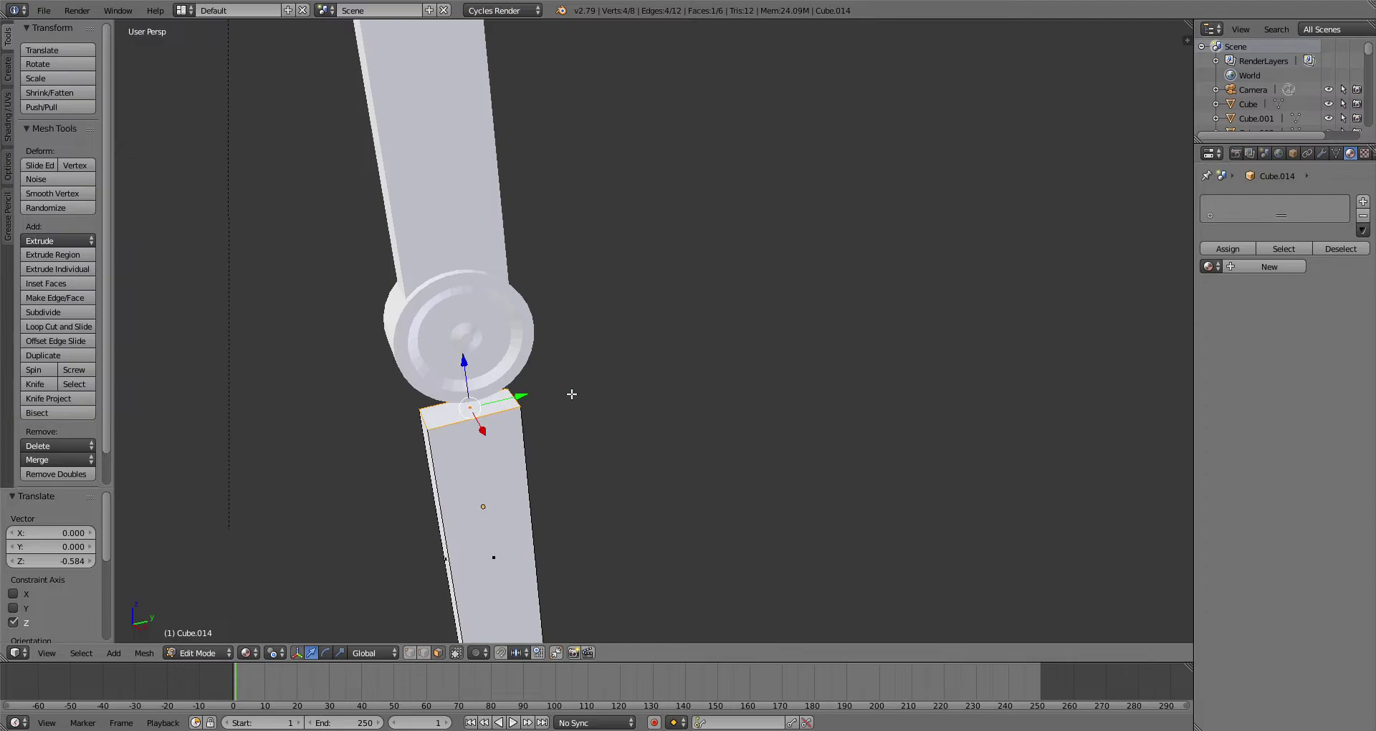
{"action": "key", "text": "e"}
{"action": "left_click", "coordinate": [575, 368]}
{"action": "key", "text": "s"}
{"action": "left_click", "coordinate": [545, 376]}
Step: Select the lower leg bar's four long side faces and scale them to thicken the bar
{"action": "right_click", "coordinate": [500, 459]}
{"action": "middle_click_drag", "start_coordinate": [516, 437], "coordinate": [764, 429]}
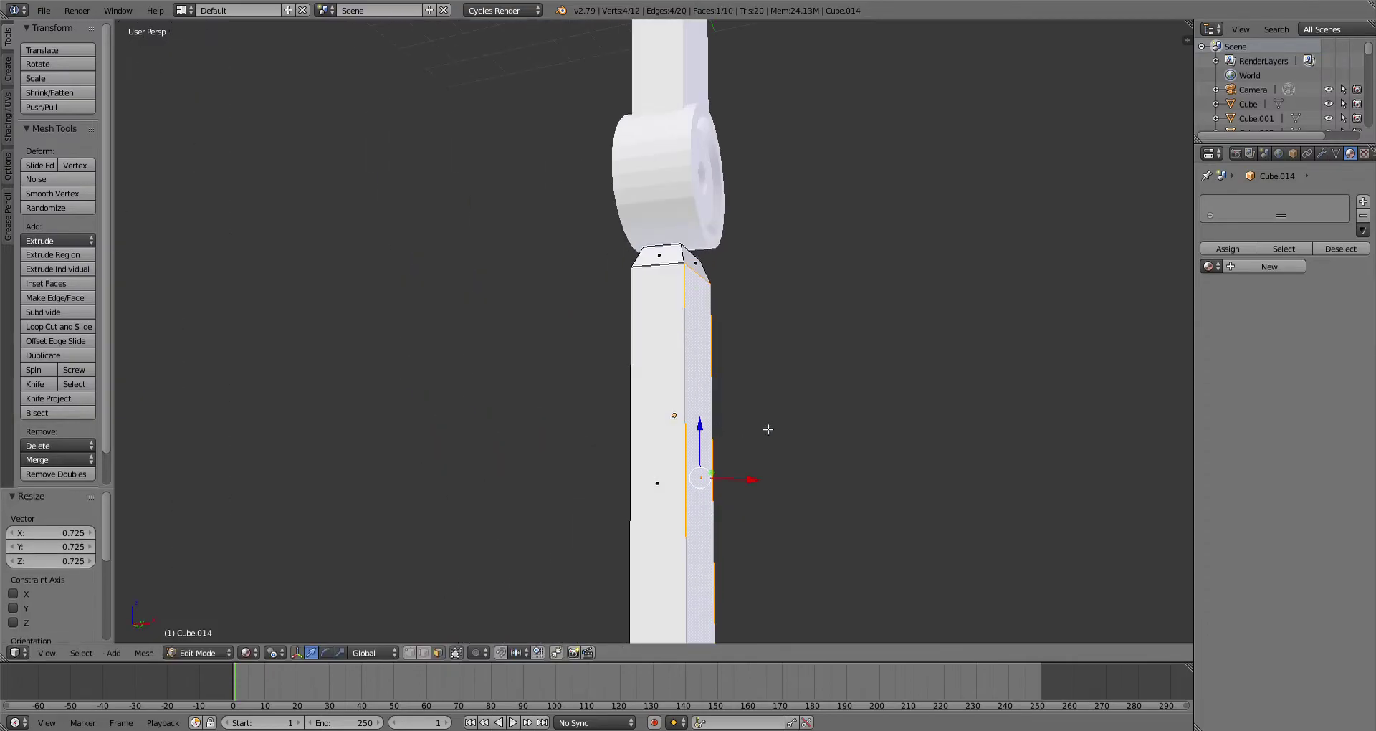
{"action": "right_click", "coordinate": [648, 357], "text": "shift"}
{"action": "middle_click_drag", "start_coordinate": [673, 374], "coordinate": [874, 341]}
{"action": "right_click", "coordinate": [864, 347], "text": "shift"}
{"action": "right_click", "coordinate": [717, 368], "text": "shift"}
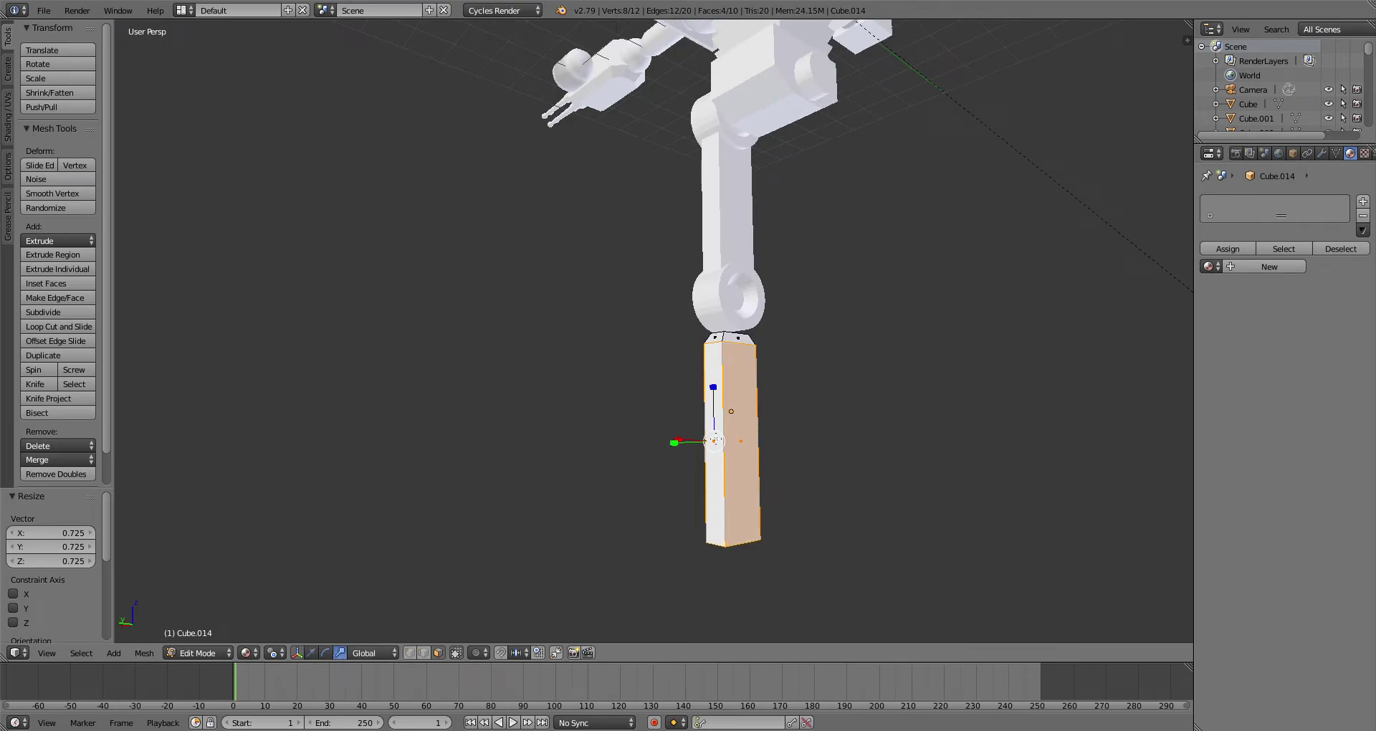
{"action": "middle_click_drag", "start_coordinate": [726, 436], "coordinate": [772, 507]}
{"action": "left_click_drag", "start_coordinate": [749, 626], "coordinate": [724, 644]}
Step: Scale the selected side faces of the lower leg by 1.273 along X
{"action": "middle_click_drag", "start_coordinate": [891, 465], "coordinate": [684, 555]}
{"action": "middle_click_drag", "start_coordinate": [889, 357], "coordinate": [877, 382]}
{"action": "key", "text": "g"}
{"action": "right_click", "coordinate": [795, 525]}
{"action": "left_click_drag", "start_coordinate": [782, 518], "coordinate": [793, 523]}
{"action": "middle_click_drag", "start_coordinate": [775, 496], "coordinate": [688, 494]}
Step: Extrude the lower leg's bottom face downward, scale it in to make a tapered end, and return to Object Mode
{"action": "left_click", "coordinate": [200, 653]}
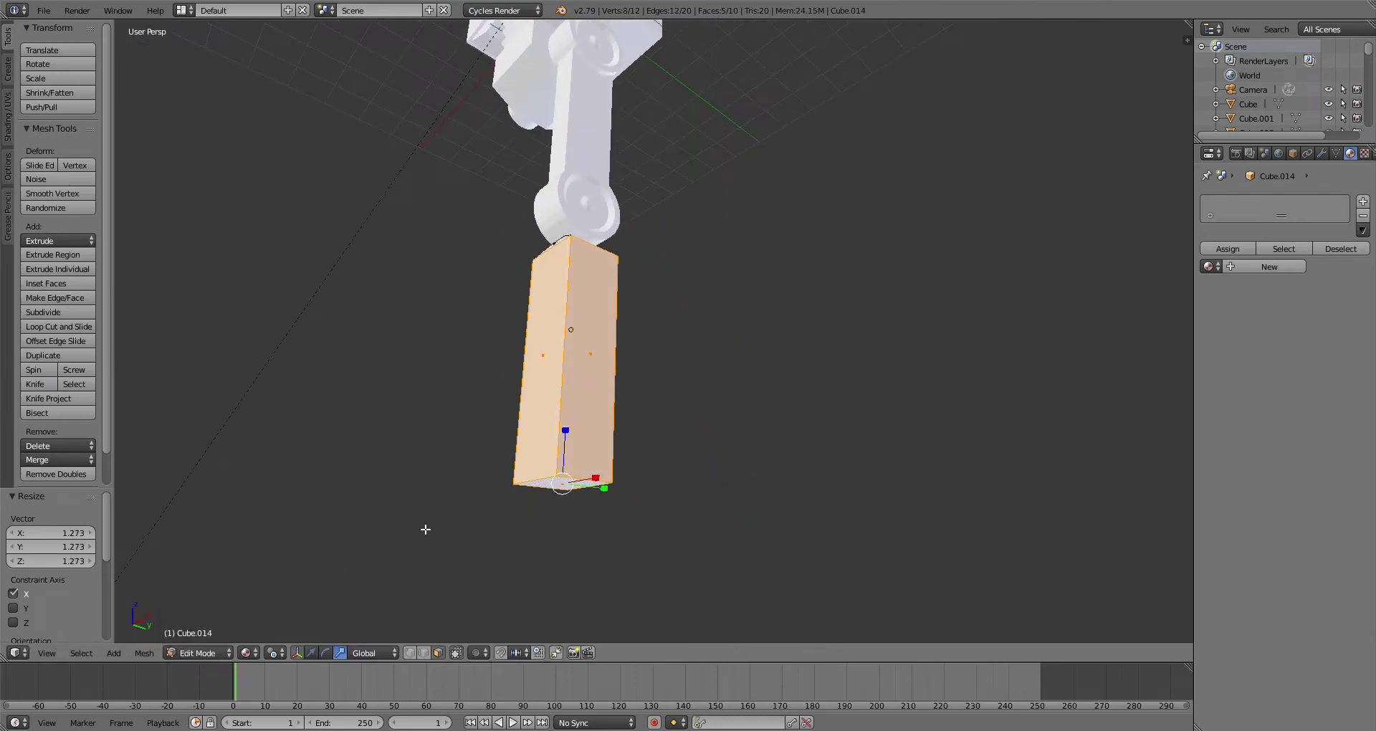
{"action": "scroll", "coordinate": [502, 494], "scroll_direction": "up", "scroll_amount": 3}
{"action": "right_click", "coordinate": [497, 489]}
{"action": "key", "text": "e"}
{"action": "left_click", "coordinate": [497, 518]}
{"action": "key", "text": "s"}
{"action": "left_click", "coordinate": [347, 609]}
{"action": "left_click", "coordinate": [190, 657]}
{"action": "left_click", "coordinate": [200, 622]}
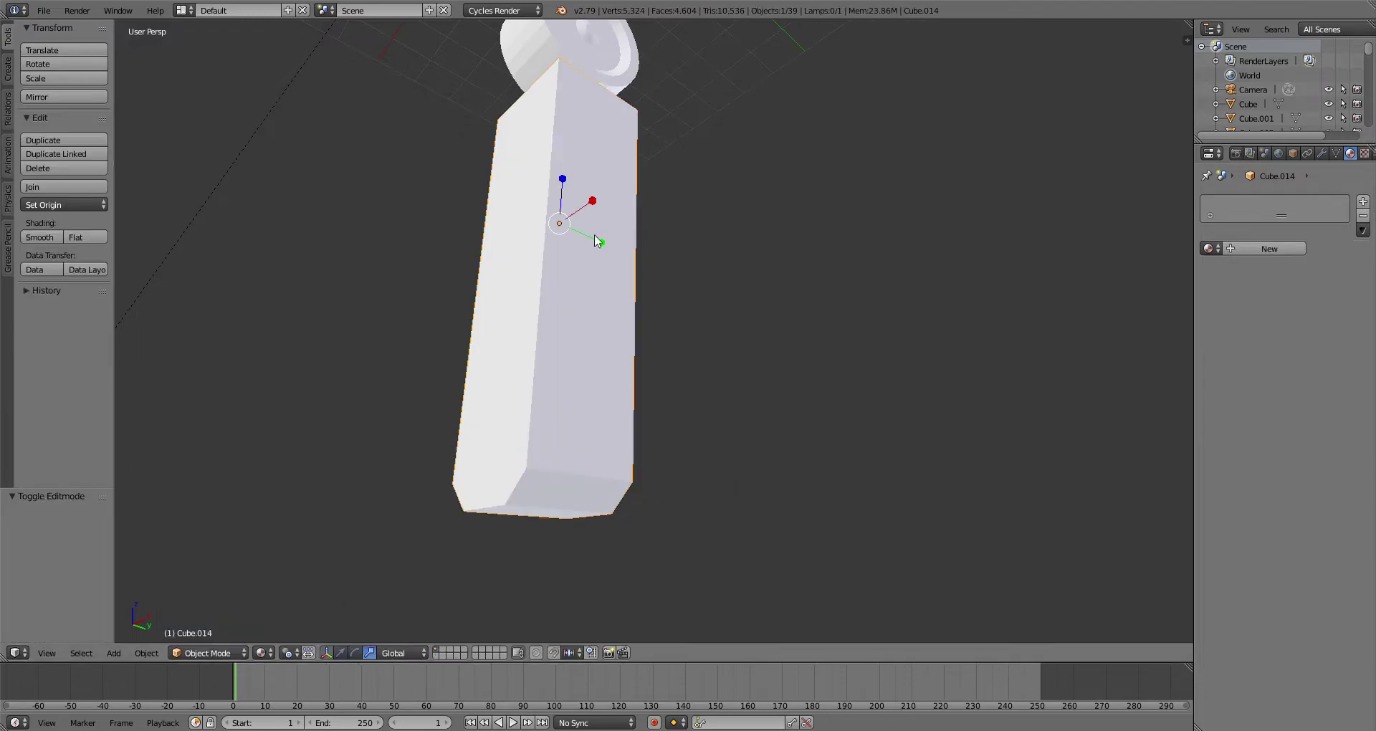
Step: Move the lower leg up by 0.276 along Z, against the knee disc
{"action": "scroll", "coordinate": [580, 247], "scroll_direction": "down", "scroll_amount": 3}
{"action": "middle_click_drag", "start_coordinate": [584, 230], "coordinate": [609, 275]}
{"action": "left_click_drag", "start_coordinate": [598, 339], "coordinate": [596, 323]}
Step: Scale the lower leg along Z to adjust its length
{"action": "middle_click_drag", "start_coordinate": [756, 352], "coordinate": [842, 368]}
{"action": "scroll", "coordinate": [964, 237], "scroll_direction": "up", "scroll_amount": 4}
{"action": "scroll", "coordinate": [982, 258], "scroll_direction": "down", "scroll_amount": 8}
{"action": "middle_click_drag", "start_coordinate": [946, 232], "coordinate": [876, 251]}
{"action": "middle_click_drag", "start_coordinate": [872, 264], "coordinate": [634, 310], "text": "shift"}
{"action": "scroll", "coordinate": [704, 330], "scroll_direction": "up", "scroll_amount": 4}
{"action": "scroll", "coordinate": [701, 329], "scroll_direction": "down", "scroll_amount": 3}
{"action": "scroll", "coordinate": [631, 315], "scroll_direction": "up", "scroll_amount": 2}
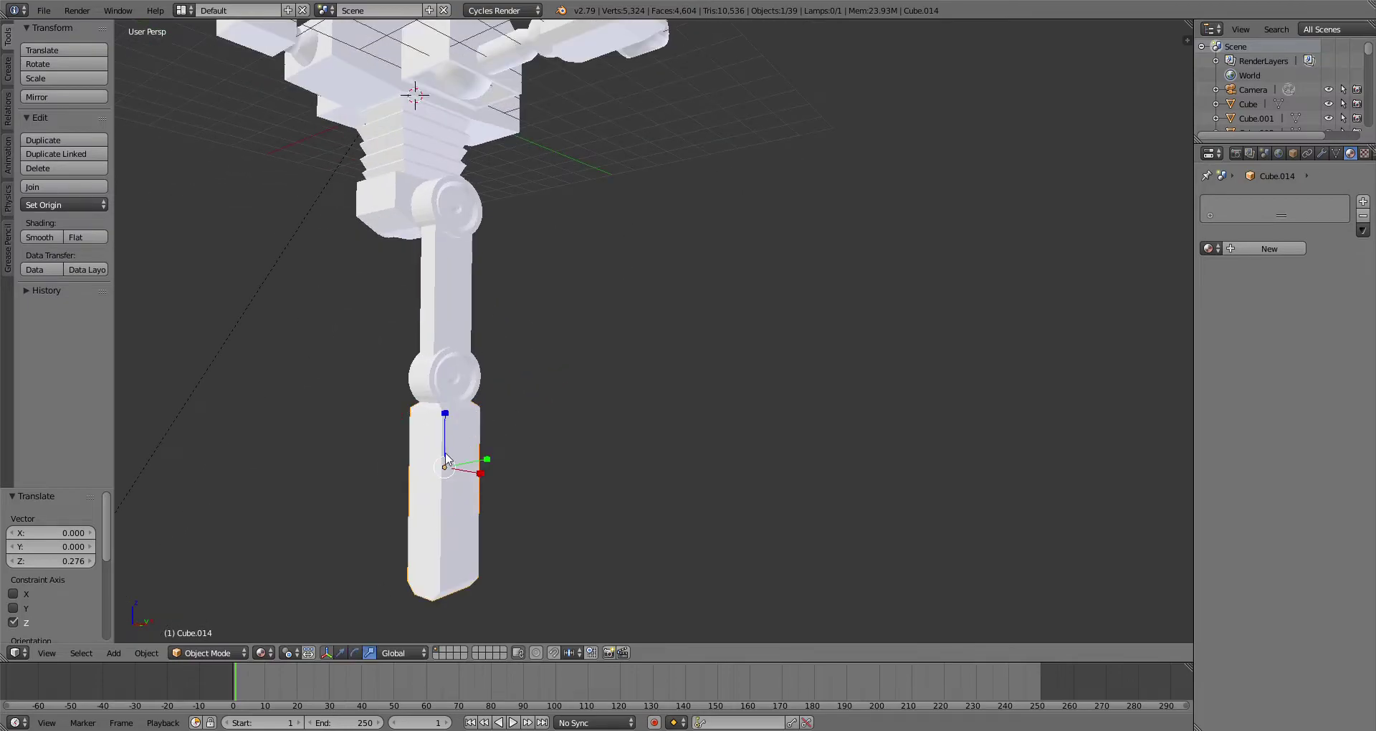
{"action": "key", "text": "s"}
{"action": "key", "text": "z"}
{"action": "left_click_drag", "start_coordinate": [442, 419], "coordinate": [449, 435]}
Step: Open the lower leg's mesh for editing, extrude its long +Y face in place and scale it inward as an inset
{"action": "left_click", "coordinate": [340, 652]}
{"action": "scroll", "coordinate": [437, 459], "scroll_direction": "down", "scroll_amount": 4}
{"action": "key", "text": "KP_Decimal"}
{"action": "left_click", "coordinate": [208, 653]}
{"action": "left_click", "coordinate": [208, 618]}
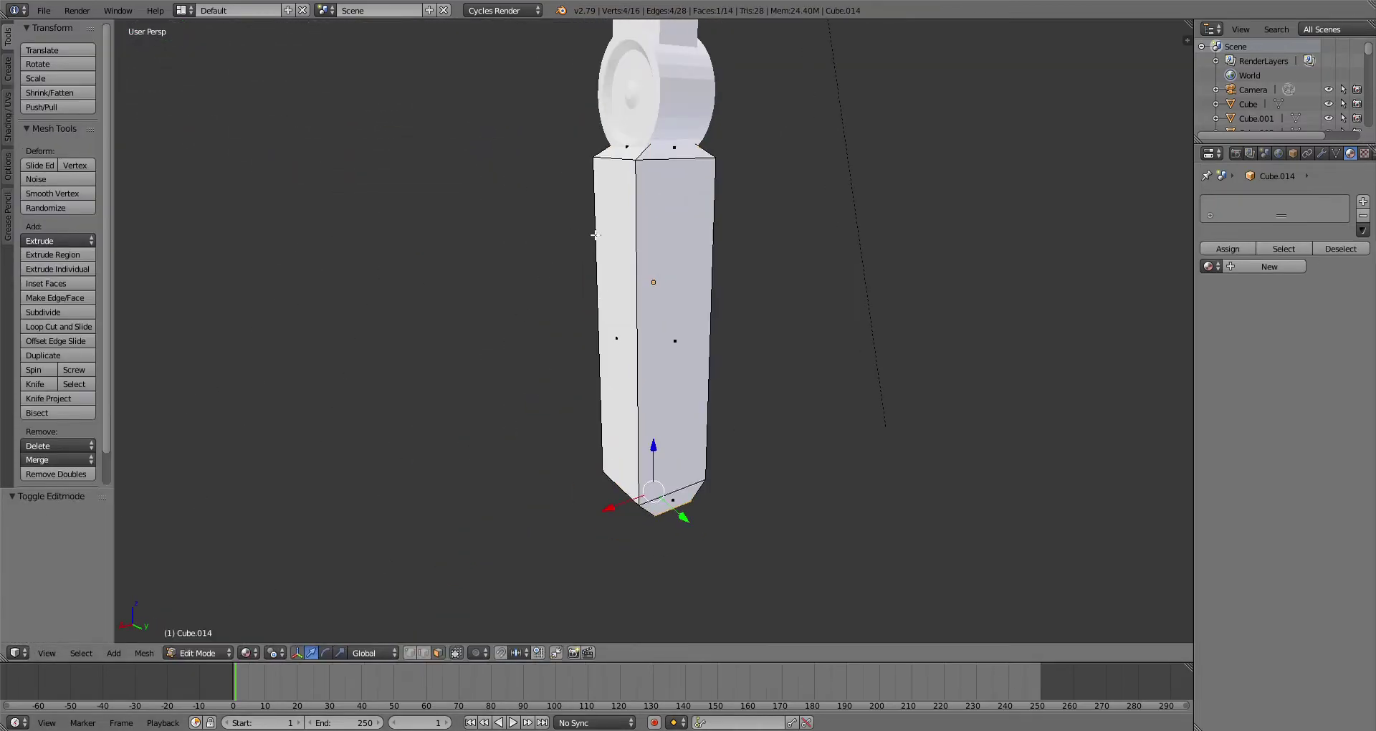
{"action": "middle_click_drag", "start_coordinate": [658, 282], "coordinate": [660, 289]}
{"action": "scroll", "coordinate": [738, 265], "scroll_direction": "up", "scroll_amount": 2}
{"action": "key", "text": "e"}
{"action": "right_click", "coordinate": [777, 256]}
{"action": "key", "text": "s"}
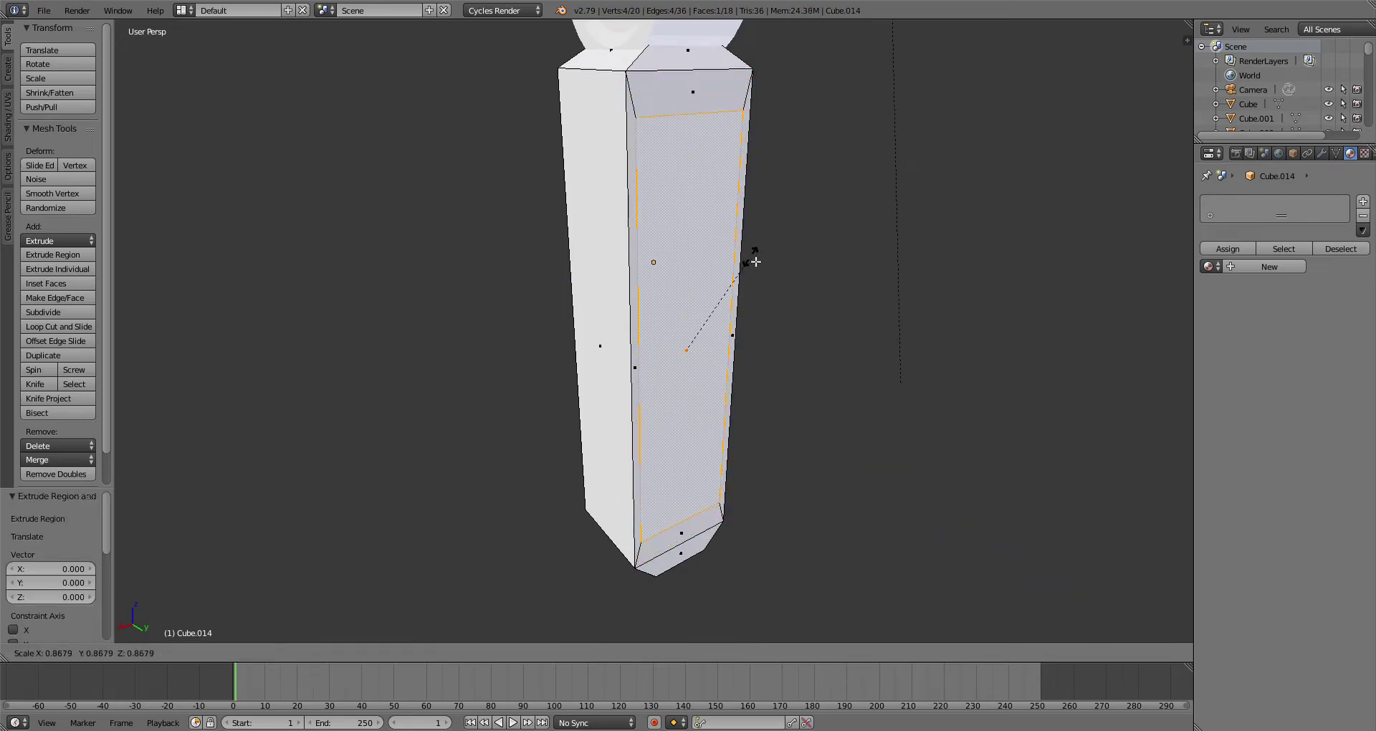
{"action": "left_click", "coordinate": [751, 266]}
Step: Extrude the inset face inward by 0.118 to recess the panel, and return to Object Mode
{"action": "key", "text": "e"}
{"action": "left_click", "coordinate": [749, 262]}
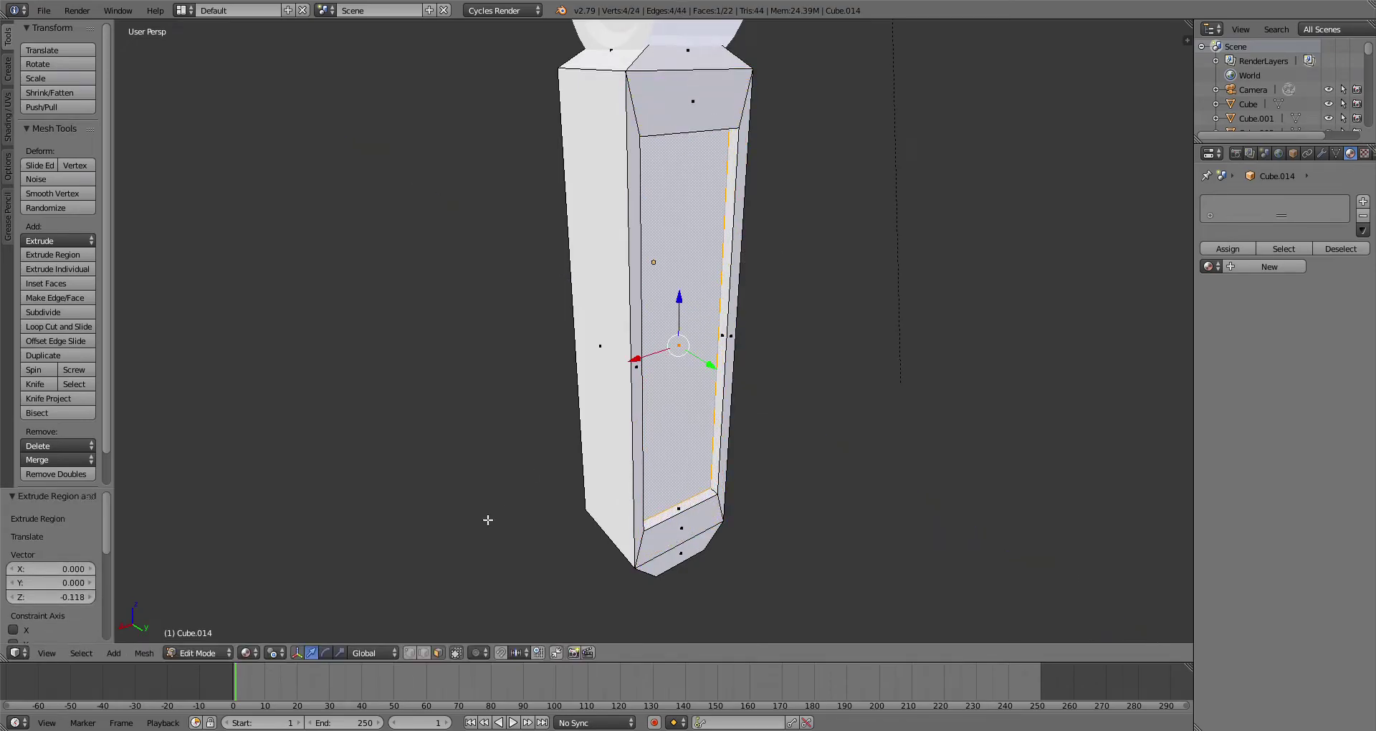
{"action": "left_click", "coordinate": [189, 655]}
{"action": "left_click", "coordinate": [203, 630]}
{"action": "scroll", "coordinate": [502, 373], "scroll_direction": "down", "scroll_amount": 3}
{"action": "mouse_move", "coordinate": [566, 362]}
{"action": "middle_mouse_down"}
{"action": "mouse_move", "coordinate": [538, 300]}
{"action": "mouse_move", "coordinate": [597, 355]}
{"action": "mouse_move", "coordinate": [574, 367]}
{"action": "middle_mouse_up"}
{"action": "scroll", "coordinate": [567, 358], "scroll_direction": "up", "scroll_amount": 2}
{"action": "left_click", "coordinate": [9, 67]}
{"action": "scroll", "coordinate": [358, 183], "scroll_direction": "down", "scroll_amount": 3}
{"action": "middle_click_drag", "start_coordinate": [389, 184], "coordinate": [330, 191]}
{"action": "scroll", "coordinate": [330, 190], "scroll_direction": "up", "scroll_amount": 4}
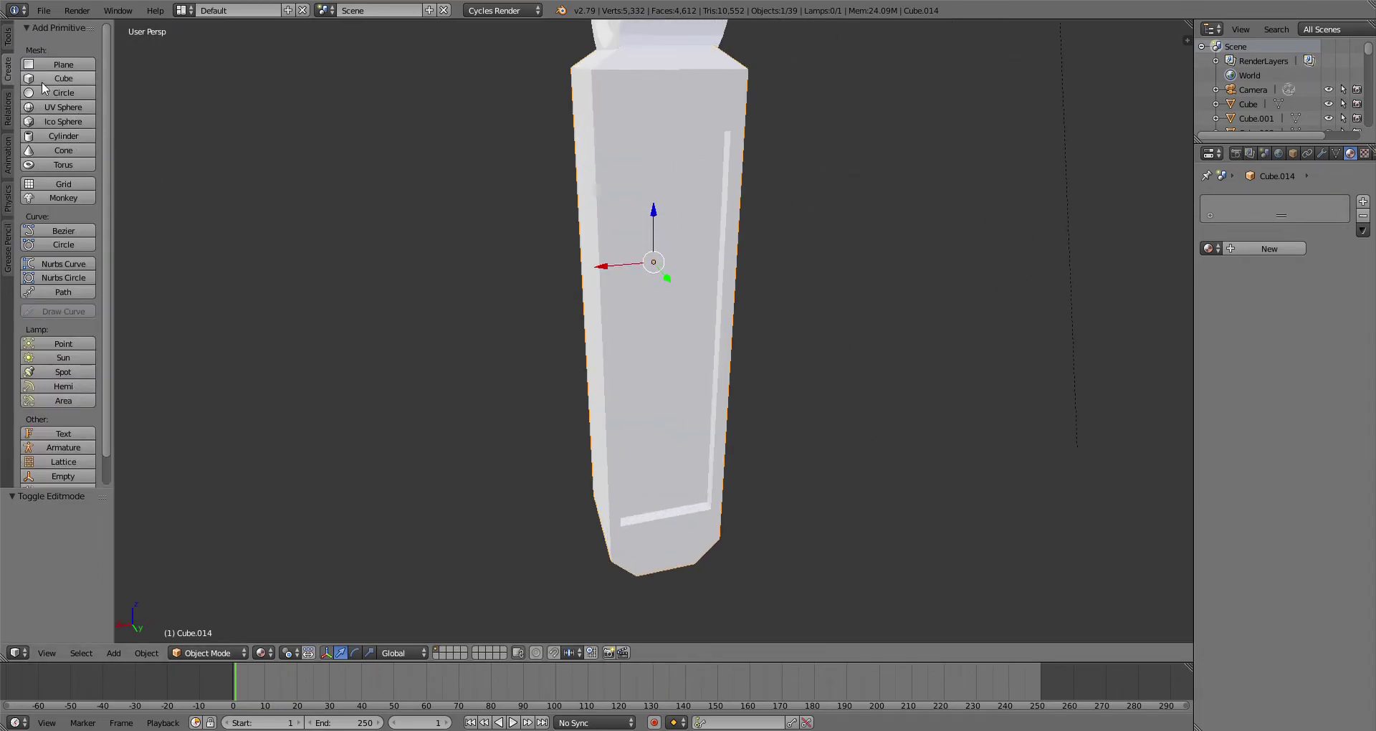
{"action": "left_click", "coordinate": [54, 135]}
{"action": "scroll", "coordinate": [741, 310], "scroll_direction": "down", "scroll_amount": 7}
{"action": "middle_click_drag", "start_coordinate": [752, 312], "coordinate": [840, 285]}
{"action": "scroll", "coordinate": [789, 269], "scroll_direction": "down", "scroll_amount": 4}
{"action": "scroll", "coordinate": [839, 285], "scroll_direction": "up", "scroll_amount": 4}
{"action": "key", "text": "x"}
{"action": "left_click", "coordinate": [782, 292]}
Step: Isolate the lower leg in local view and add a UV sphere scaled by 0.771
{"action": "scroll", "coordinate": [774, 297], "scroll_direction": "down", "scroll_amount": 3}
{"action": "middle_click_drag", "start_coordinate": [649, 335], "coordinate": [695, 325]}
{"action": "scroll", "coordinate": [694, 328], "scroll_direction": "up", "scroll_amount": 3}
{"action": "right_click", "coordinate": [674, 381]}
{"action": "middle_click_drag", "start_coordinate": [677, 389], "coordinate": [583, 372]}
{"action": "key", "text": "KP_Divide"}
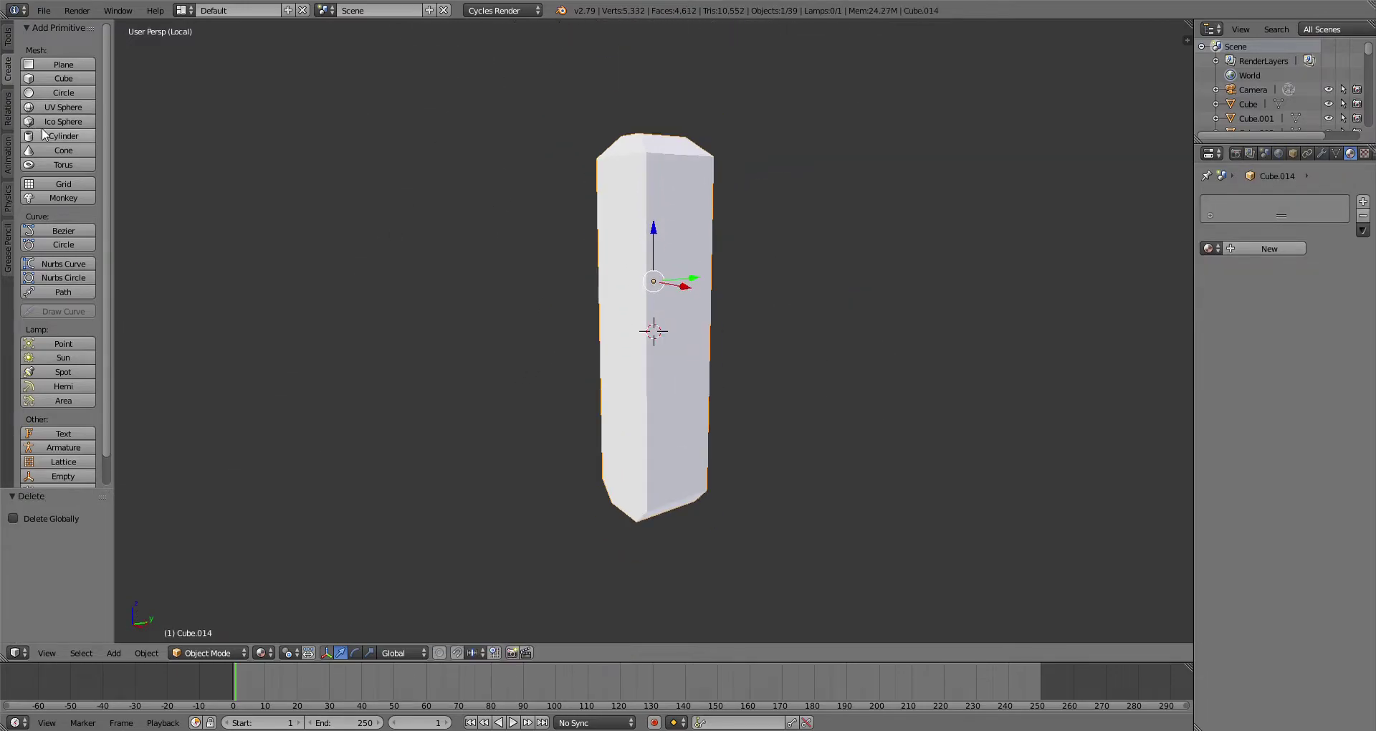
{"action": "left_click", "coordinate": [63, 107]}
{"action": "key", "text": "s"}
{"action": "left_click", "coordinate": [750, 344]}
Step: Move the sphere down along Z to the lower leg's bottom end and scale it by 0.746
{"action": "key", "text": "g"}
{"action": "key", "text": "z"}
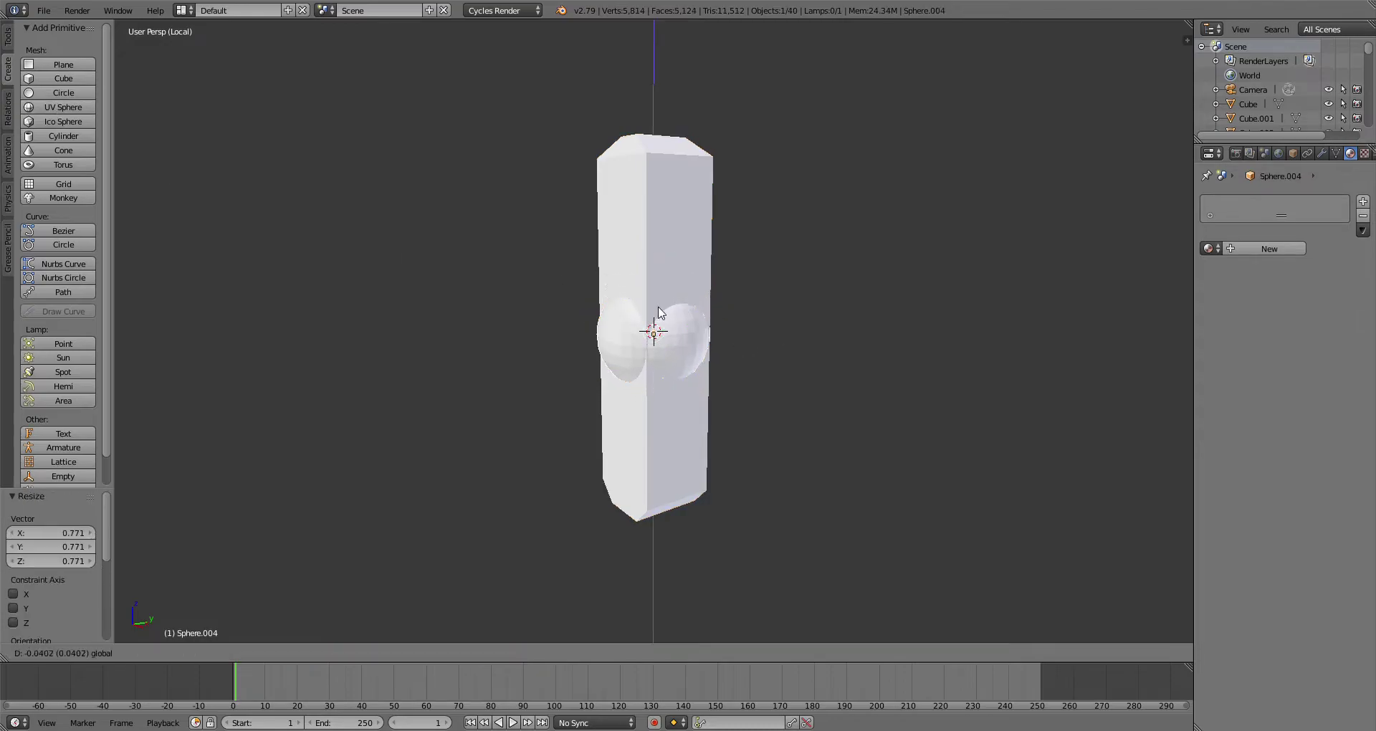
{"action": "left_click", "coordinate": [694, 470]}
{"action": "key", "text": "s"}
{"action": "left_click", "coordinate": [685, 474]}
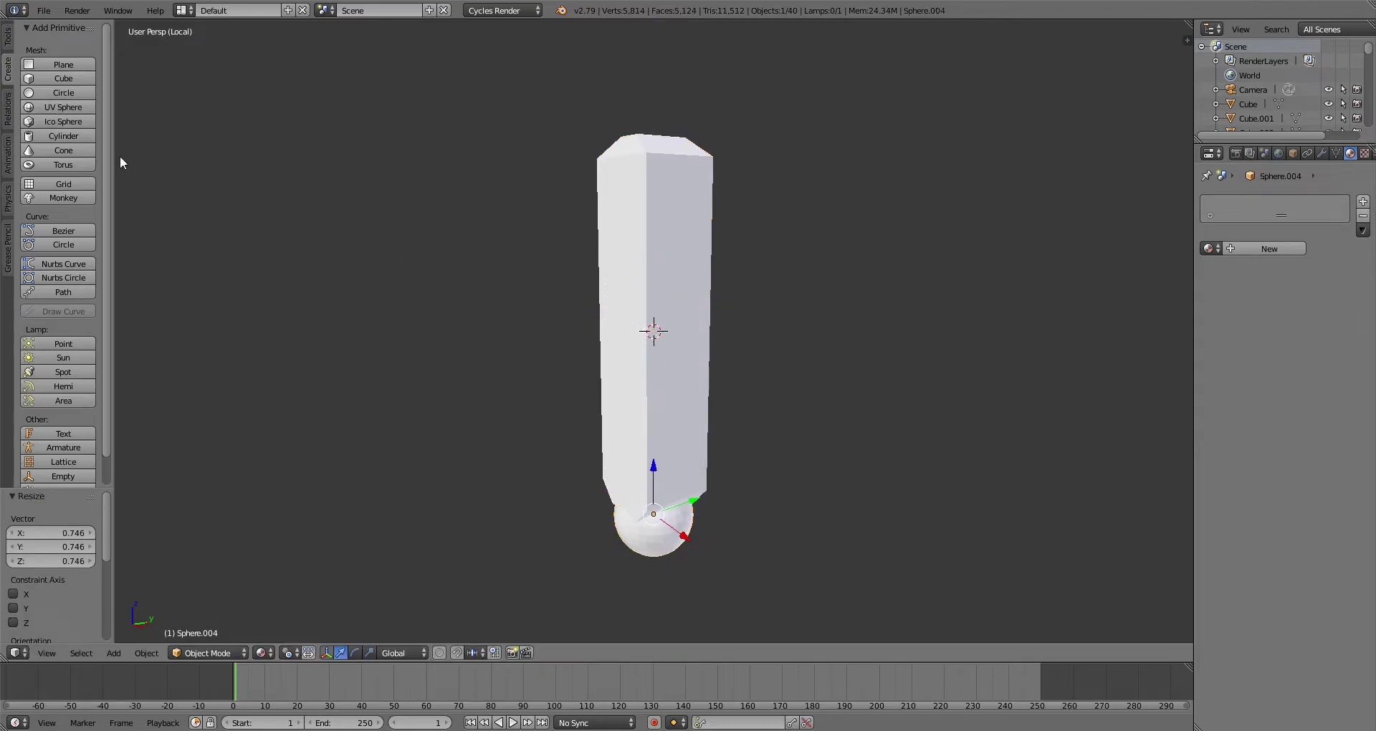
Step: Apply smooth shading to the ankle sphere and leave local view
{"action": "left_click", "coordinate": [8, 36]}
{"action": "left_click", "coordinate": [40, 237]}
{"action": "middle_click_drag", "start_coordinate": [624, 462], "coordinate": [694, 350]}
{"action": "key", "text": "KP_Divide"}
Step: Scale the ankle sphere by 0.921 to fit the end of the lower leg
{"action": "scroll", "coordinate": [730, 391], "scroll_direction": "down", "scroll_amount": 2}
{"action": "middle_click_drag", "start_coordinate": [673, 396], "coordinate": [768, 373]}
{"action": "scroll", "coordinate": [645, 433], "scroll_direction": "up", "scroll_amount": 5}
{"action": "middle_click_drag", "start_coordinate": [648, 495], "coordinate": [584, 414], "text": "shift"}
{"action": "scroll", "coordinate": [584, 414], "scroll_direction": "up", "scroll_amount": 4}
{"action": "key", "text": "s"}
{"action": "left_click", "coordinate": [803, 443]}
{"action": "scroll", "coordinate": [796, 322], "scroll_direction": "down", "scroll_amount": 4}
{"action": "middle_click_drag", "start_coordinate": [768, 175], "coordinate": [737, 334], "text": "shift"}
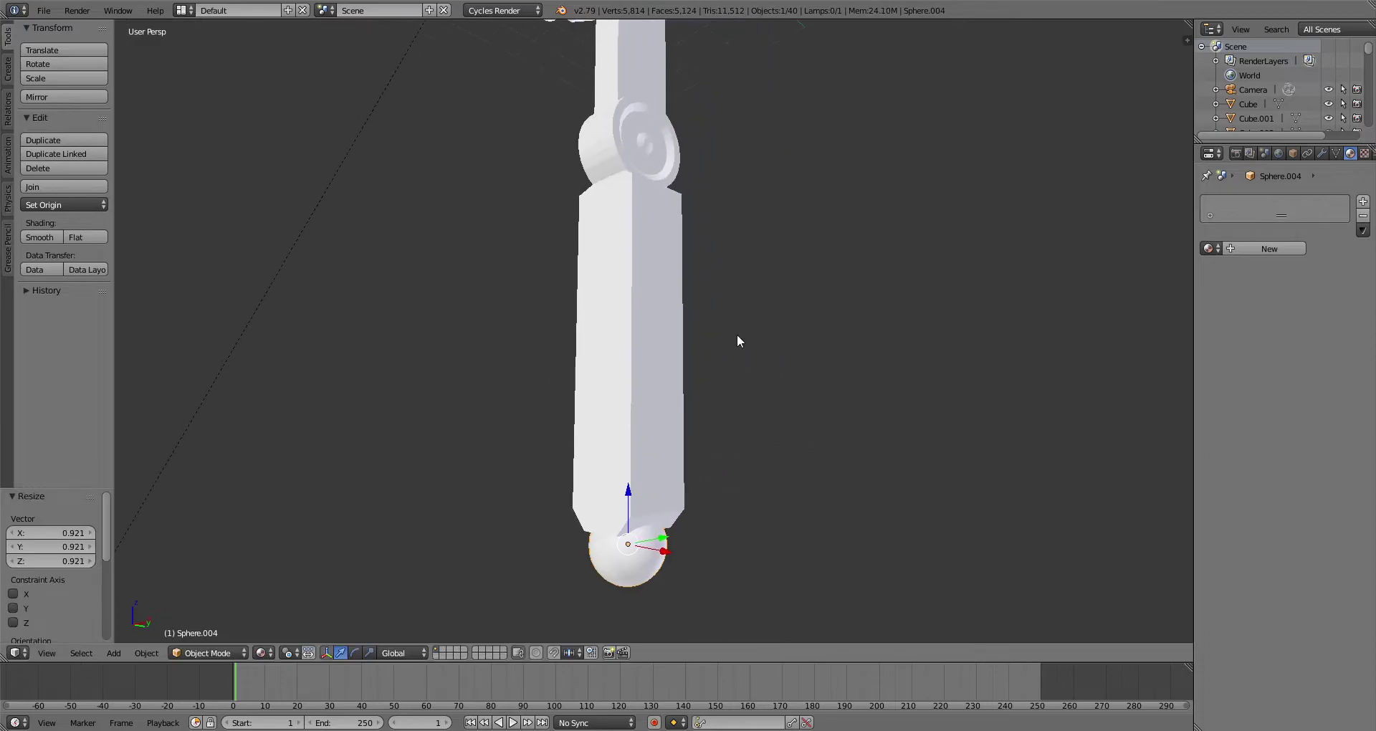
{"action": "middle_click_drag", "start_coordinate": [741, 419], "coordinate": [758, 225], "text": "shift"}
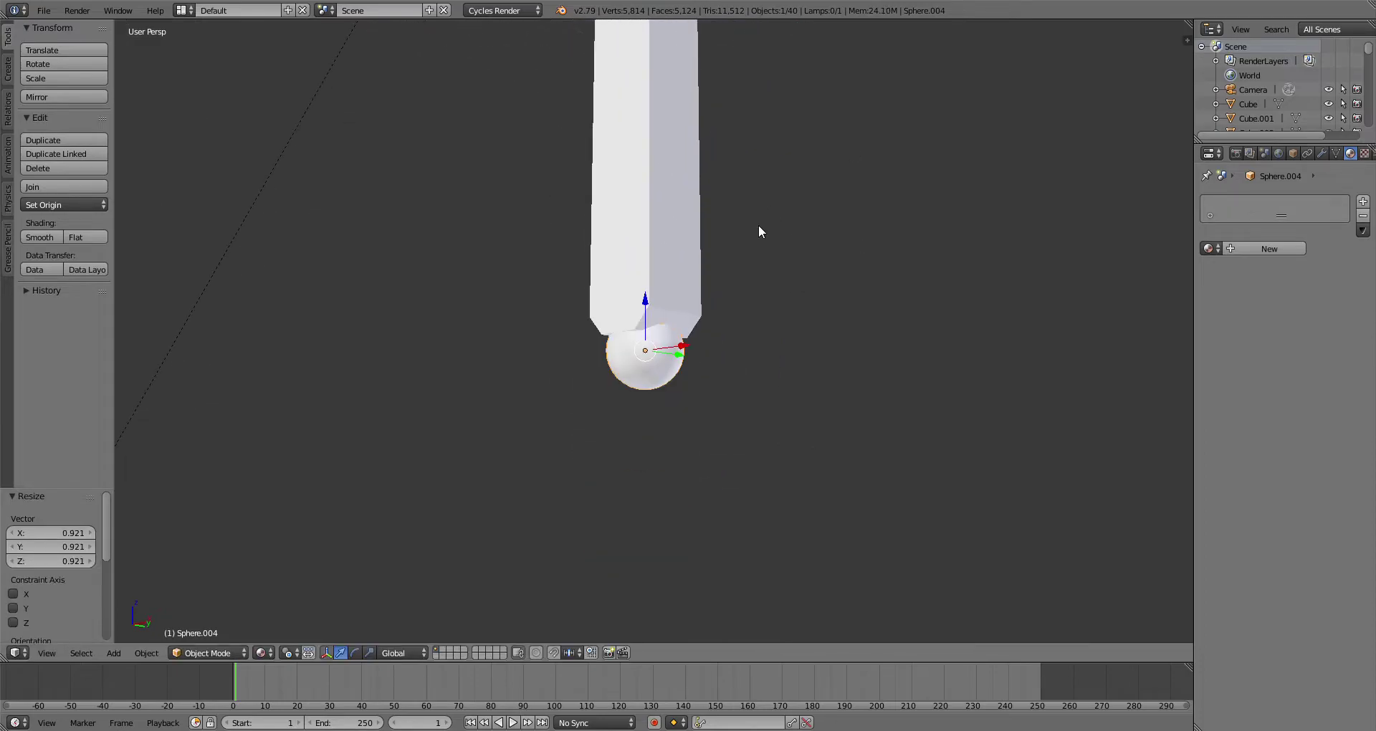
Step: Isolate the ankle sphere in local view
{"action": "scroll", "coordinate": [677, 351], "scroll_direction": "up", "scroll_amount": 3}
{"action": "scroll", "coordinate": [651, 396], "scroll_direction": "down", "scroll_amount": 1}
{"action": "mouse_move", "coordinate": [699, 421]}
{"action": "middle_mouse_down"}
{"action": "mouse_move", "coordinate": [664, 450]}
{"action": "mouse_move", "coordinate": [679, 433]}
{"action": "middle_mouse_up"}
{"action": "scroll", "coordinate": [679, 433], "scroll_direction": "down", "scroll_amount": 1}
{"action": "key", "text": "KP_Divide"}
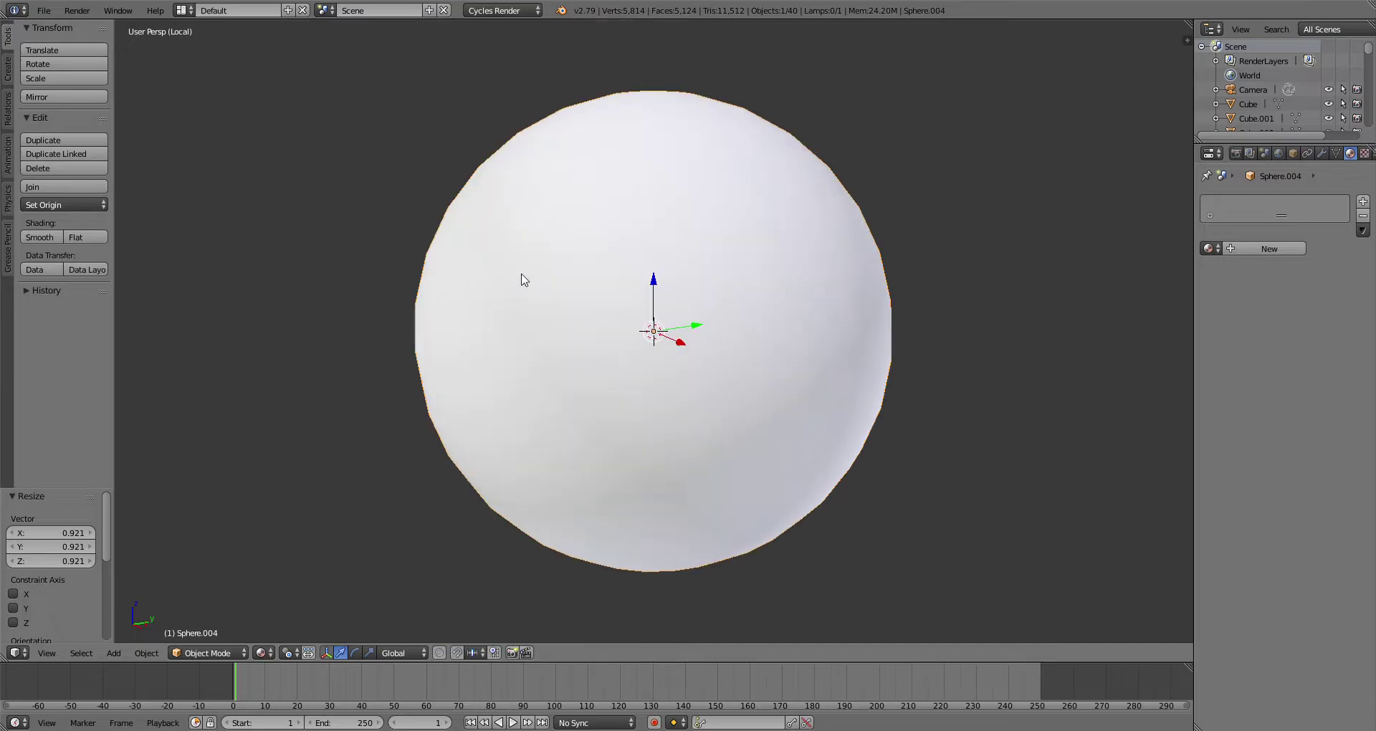
{"action": "scroll", "coordinate": [466, 278], "scroll_direction": "down", "scroll_amount": 5}
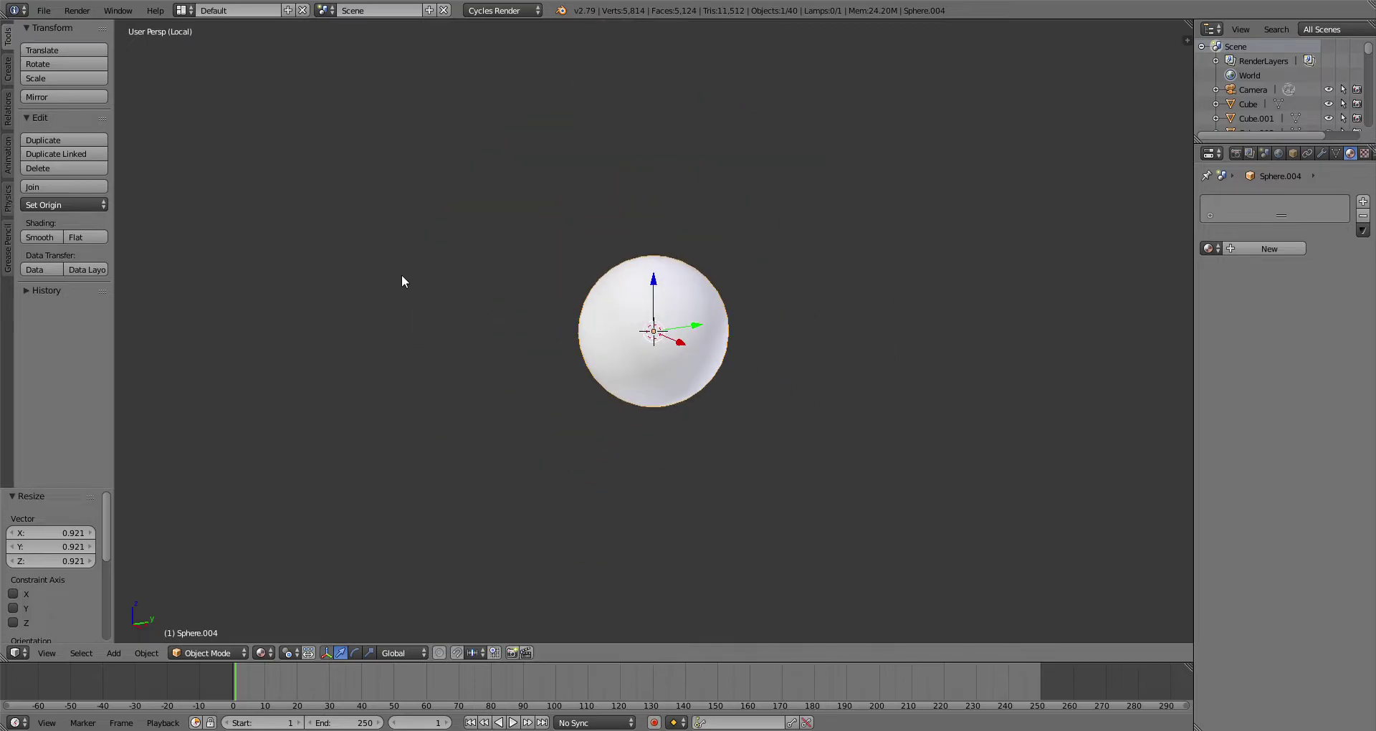
{"action": "scroll", "coordinate": [401, 281], "scroll_direction": "down", "scroll_amount": 2}
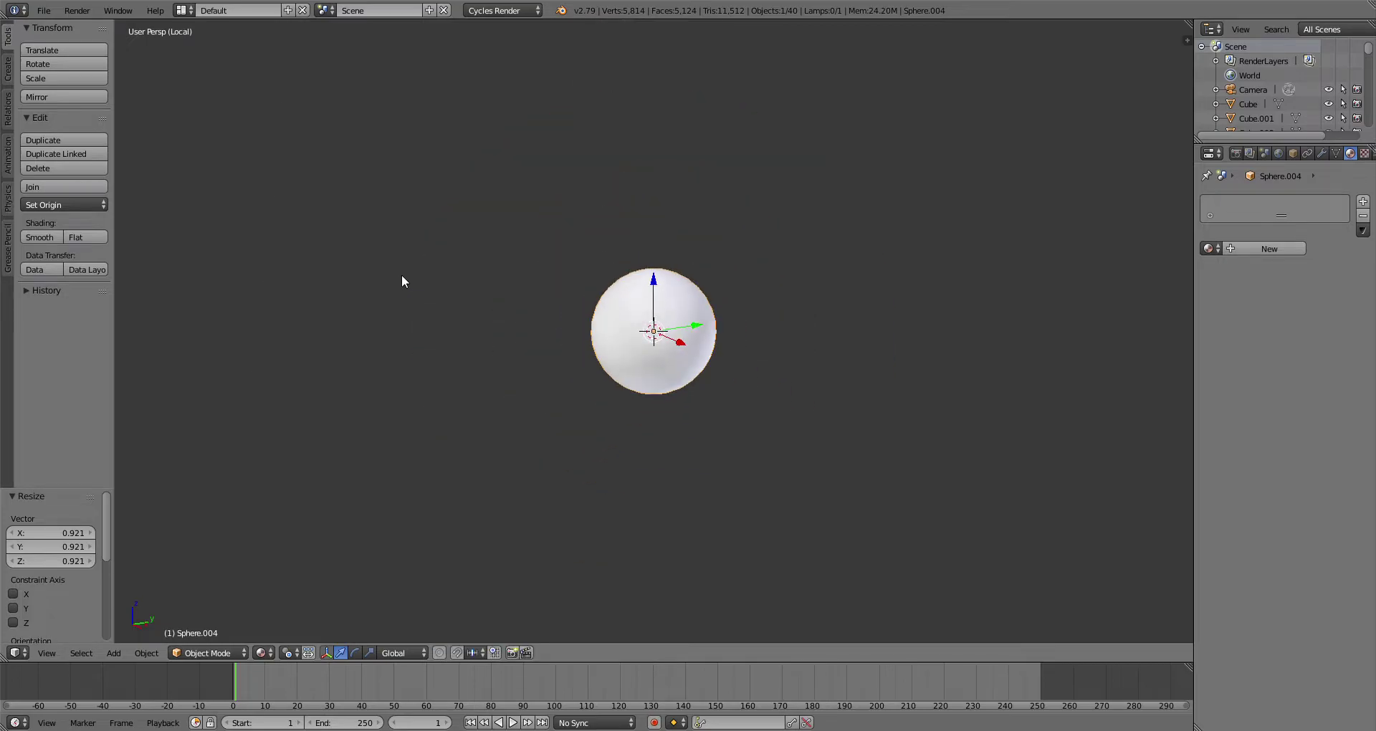
{"action": "scroll", "coordinate": [402, 281], "scroll_direction": "up", "scroll_amount": 2}
{"action": "left_click", "coordinate": [9, 66]}
{"action": "left_click", "coordinate": [88, 135]}
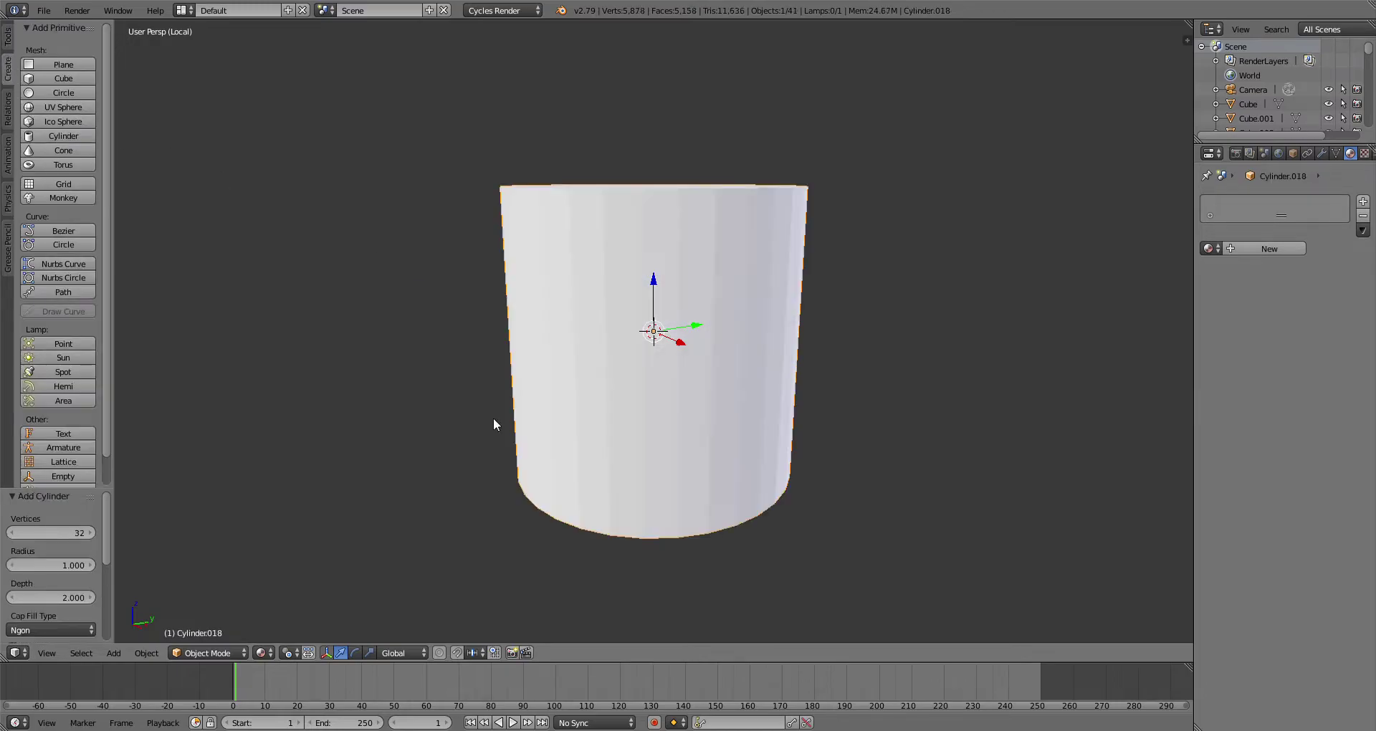
{"action": "left_click", "coordinate": [719, 394]}
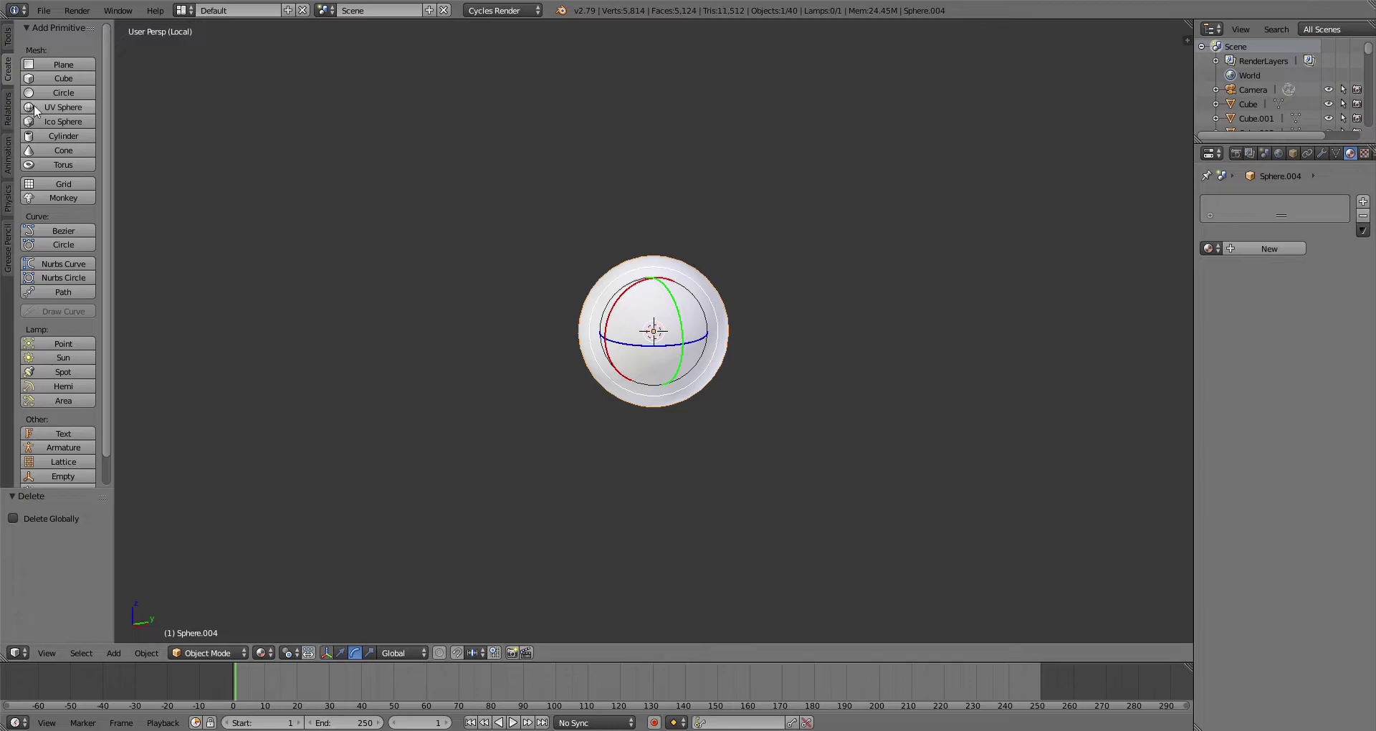
Step: Add a cube, shape it into a flat slab below the ankle sphere, and open its mesh for editing
{"action": "left_click", "coordinate": [38, 78]}
{"action": "key", "text": "s"}
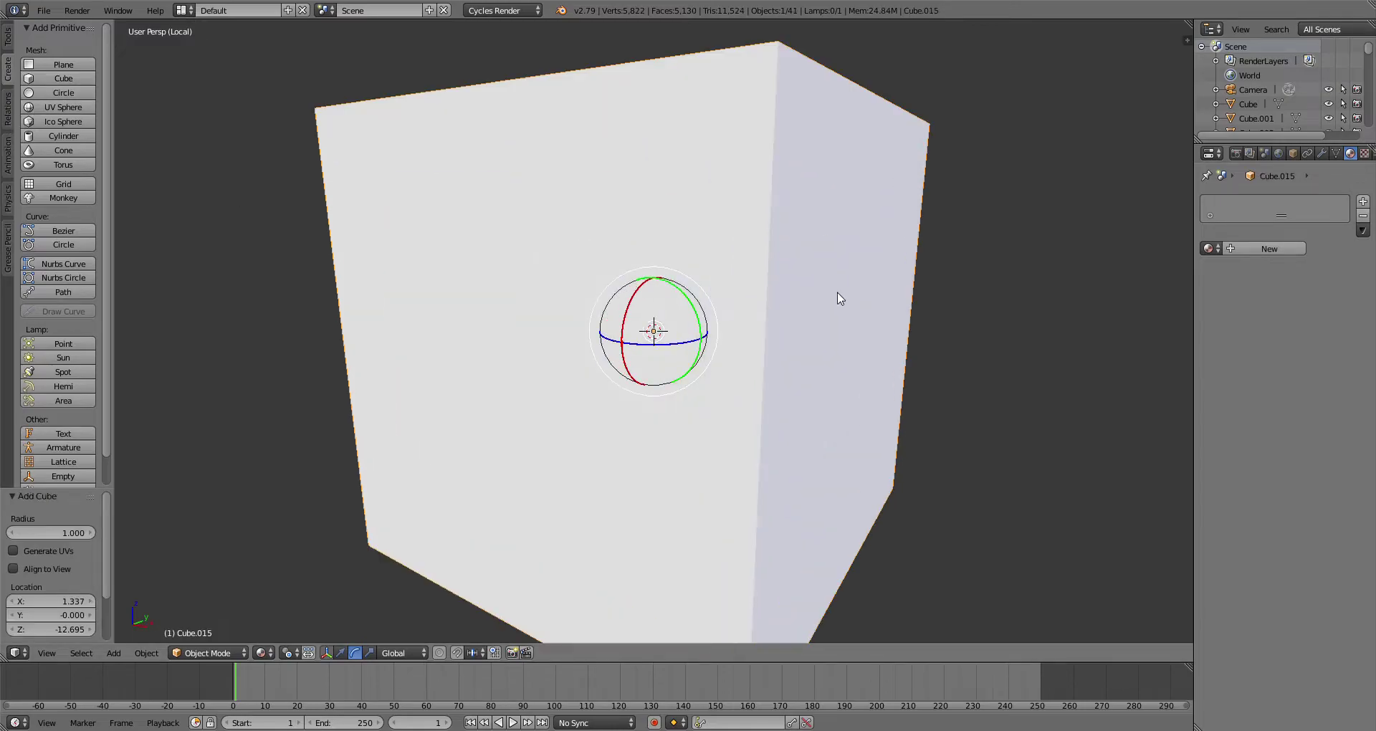
{"action": "left_click", "coordinate": [768, 295]}
{"action": "left_click_drag", "start_coordinate": [653, 278], "coordinate": [642, 456]}
{"action": "left_click", "coordinate": [341, 654]}
{"action": "left_click", "coordinate": [206, 621]}
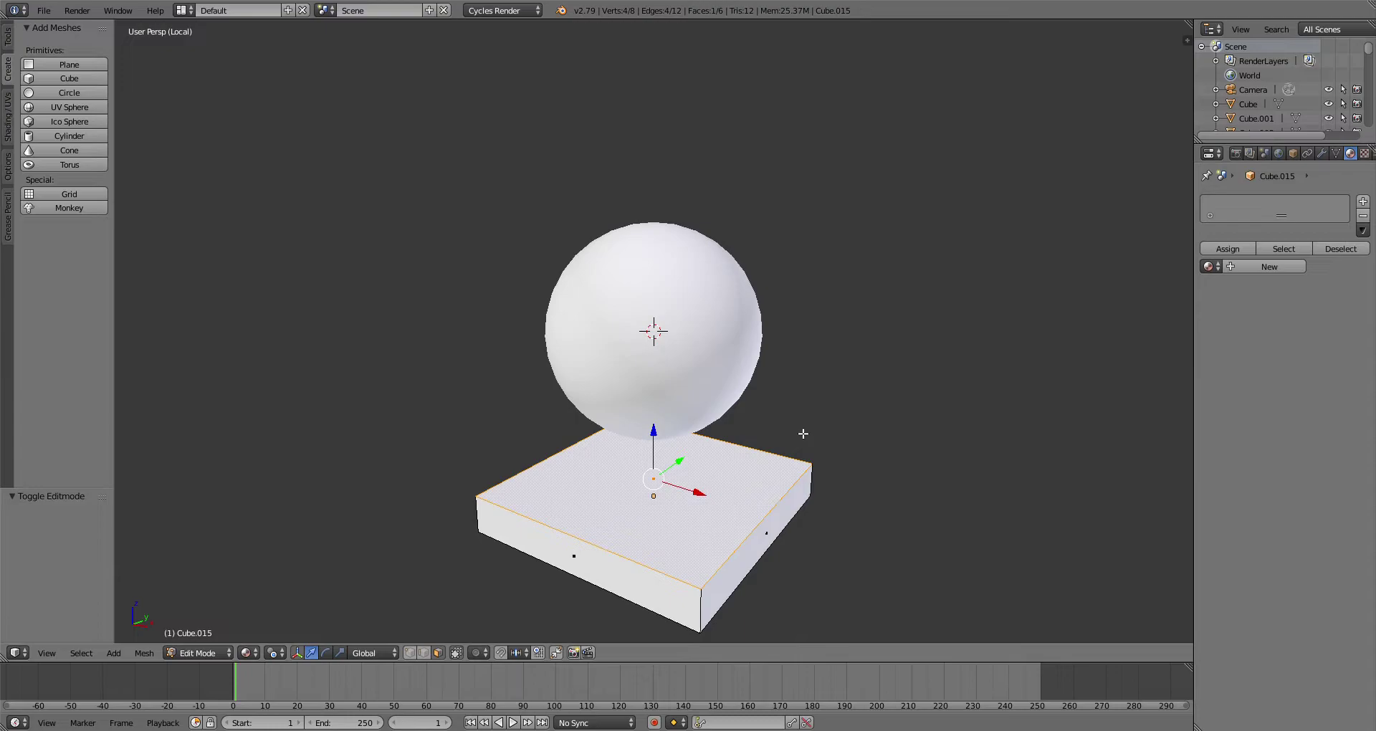
Step: Extrude the slab's top face up by 0.484 and scale it to 0.714 to form a tapered foot block
{"action": "key", "text": "e"}
{"action": "left_click", "coordinate": [782, 328]}
{"action": "key", "text": "s"}
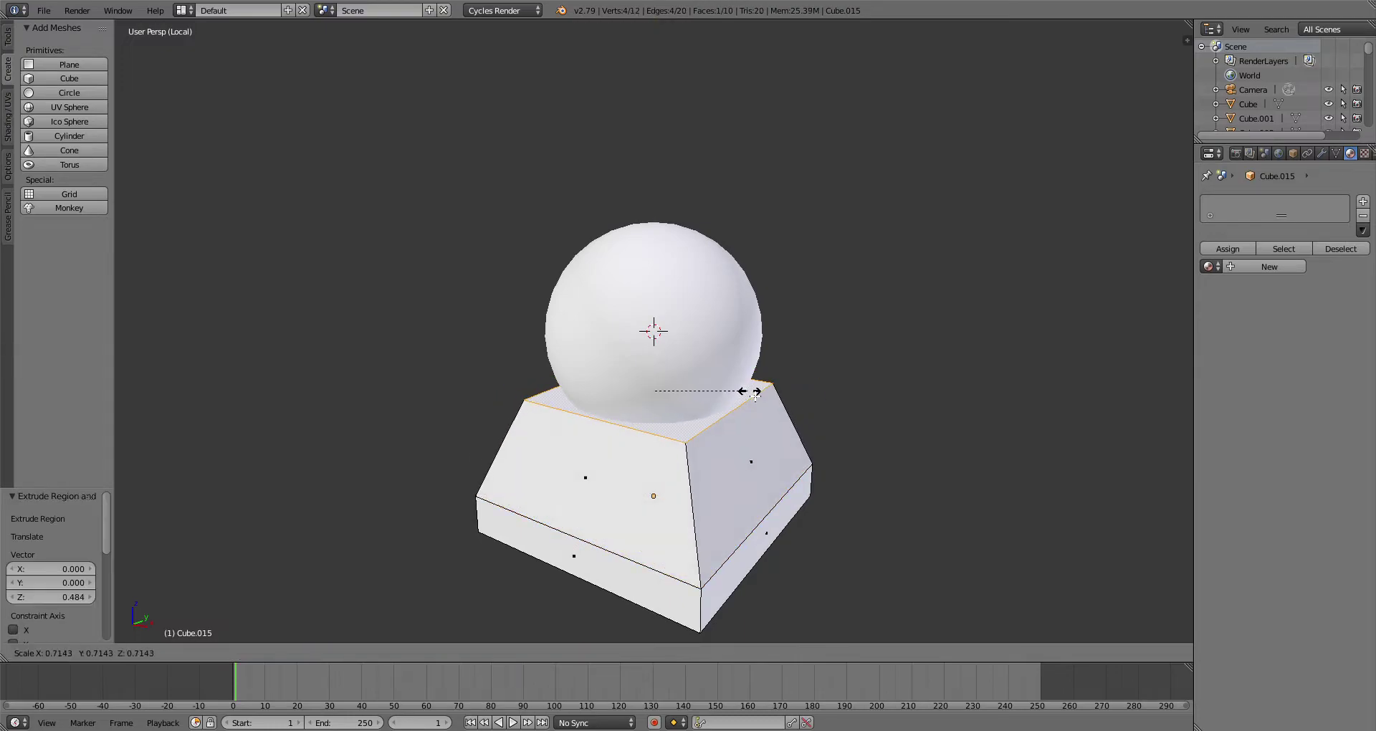
{"action": "left_click", "coordinate": [753, 391]}
{"action": "scroll", "coordinate": [620, 491], "scroll_direction": "down", "scroll_amount": 1}
{"action": "middle_click_drag", "start_coordinate": [617, 490], "coordinate": [581, 481]}
{"action": "key", "text": "e"}
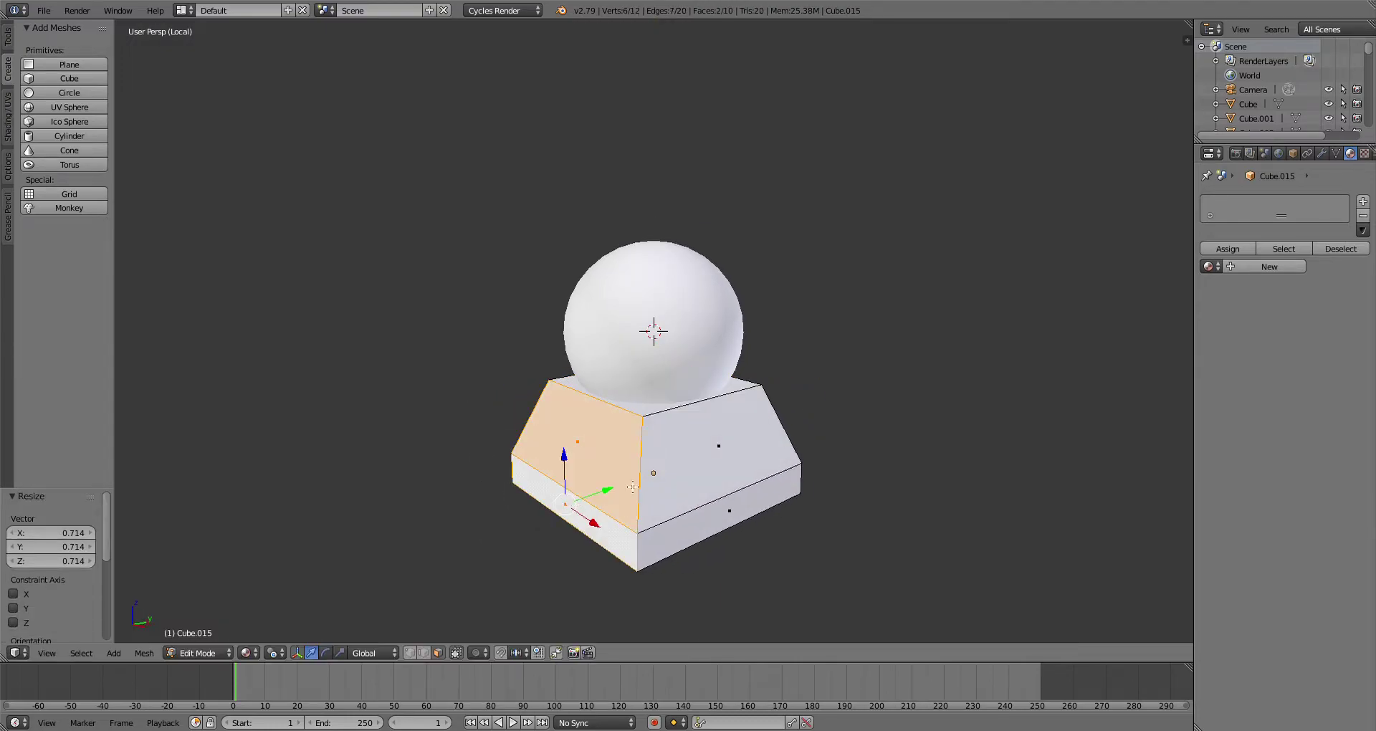
{"action": "left_click", "coordinate": [405, 586]}
{"action": "left_click_drag", "start_coordinate": [357, 609], "coordinate": [349, 595]}
{"action": "key", "text": "ctrl+z"}
{"action": "key", "text": "ctrl+z"}
{"action": "key", "text": "ctrl+z"}
Step: Extrude the foot block's two rear faces into a heel, narrow its end along X, and leave mesh editing
{"action": "scroll", "coordinate": [624, 475], "scroll_direction": "down", "scroll_amount": 1}
{"action": "middle_click_drag", "start_coordinate": [623, 475], "coordinate": [729, 463]}
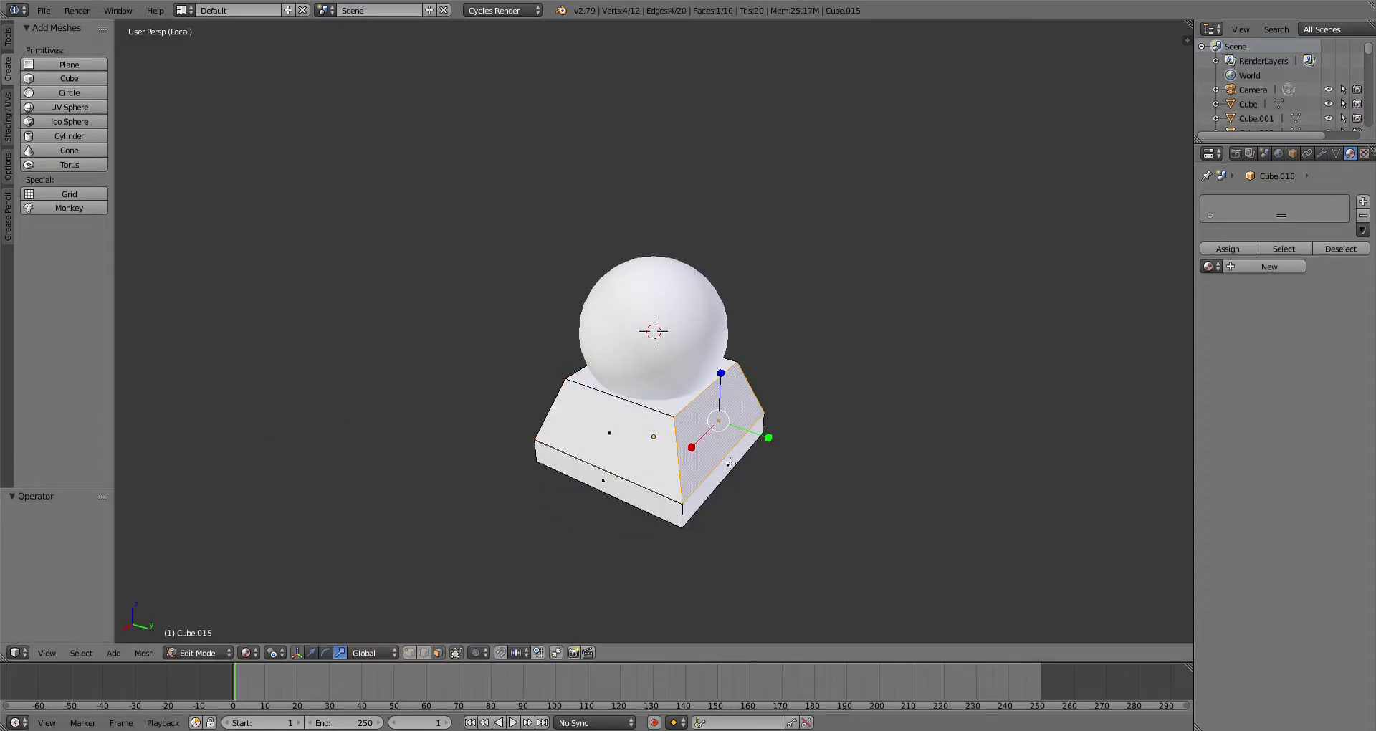
{"action": "key", "text": "e"}
{"action": "left_click", "coordinate": [918, 516]}
{"action": "key", "text": "s"}
{"action": "key", "text": "x"}
{"action": "left_click", "coordinate": [871, 519]}
{"action": "scroll", "coordinate": [685, 536], "scroll_direction": "down", "scroll_amount": 1}
{"action": "middle_click_drag", "start_coordinate": [685, 536], "coordinate": [316, 633]}
{"action": "scroll", "coordinate": [316, 633], "scroll_direction": "up", "scroll_amount": 1}
{"action": "left_click", "coordinate": [206, 636]}
{"action": "scroll", "coordinate": [514, 466], "scroll_direction": "down", "scroll_amount": 2}
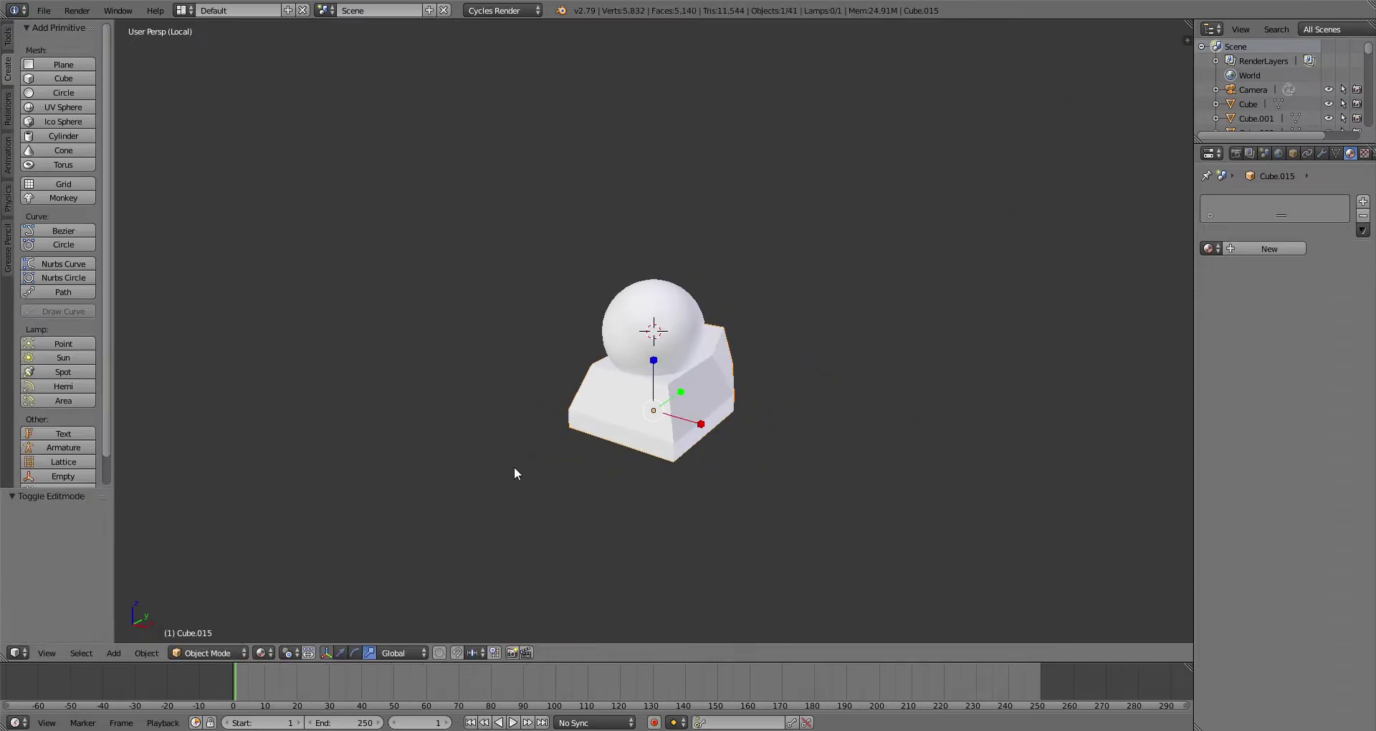
Step: Leave local view and open the lower leg's mesh for editing
{"action": "key", "text": "KP_Divide"}
{"action": "scroll", "coordinate": [513, 459], "scroll_direction": "down", "scroll_amount": 3}
{"action": "middle_click_drag", "start_coordinate": [573, 441], "coordinate": [635, 344]}
{"action": "scroll", "coordinate": [579, 314], "scroll_direction": "down", "scroll_amount": 2}
{"action": "scroll", "coordinate": [733, 416], "scroll_direction": "up", "scroll_amount": 4}
{"action": "scroll", "coordinate": [816, 399], "scroll_direction": "up", "scroll_amount": 5}
{"action": "right_click", "coordinate": [636, 344]}
{"action": "scroll", "coordinate": [636, 344], "scroll_direction": "up", "scroll_amount": 3}
{"action": "left_click", "coordinate": [192, 653]}
{"action": "left_click", "coordinate": [206, 621]}
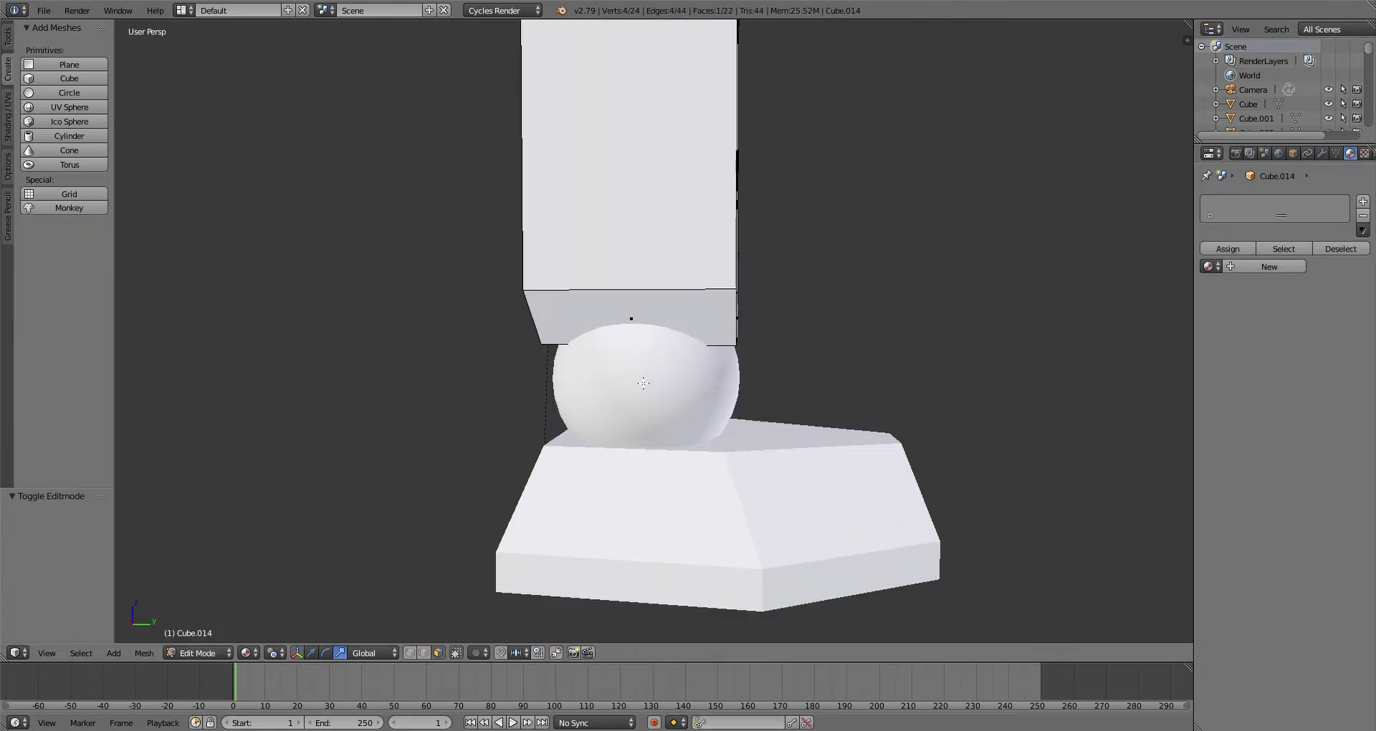
Step: Pull the lower leg's bottom edges inward along Y, shifting the front one by 0.112, and return to object mode
{"action": "middle_click_drag", "start_coordinate": [797, 339], "coordinate": [756, 313]}
{"action": "left_click", "coordinate": [311, 653]}
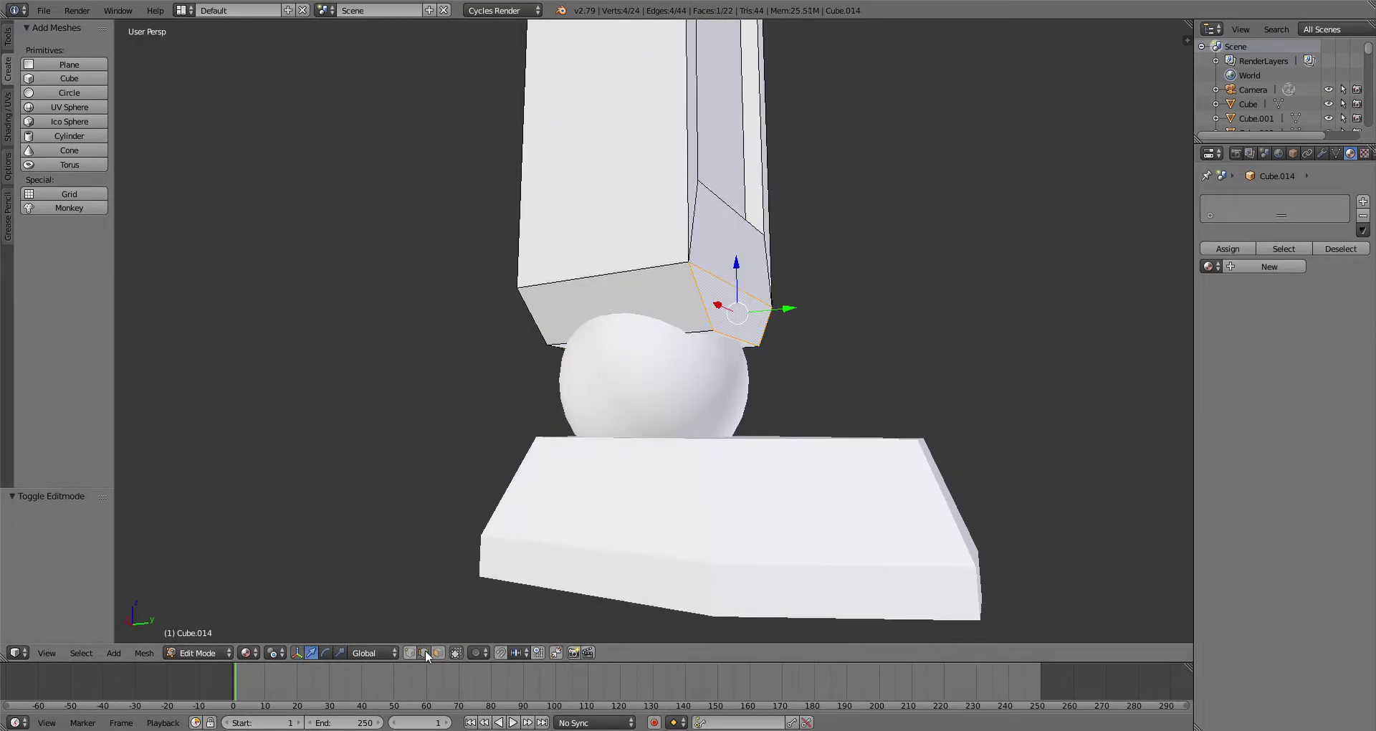
{"action": "left_click_drag", "start_coordinate": [788, 335], "coordinate": [775, 343]}
{"action": "scroll", "coordinate": [753, 369], "scroll_direction": "down", "scroll_amount": 2}
{"action": "middle_click_drag", "start_coordinate": [753, 369], "coordinate": [836, 372]}
{"action": "scroll", "coordinate": [717, 362], "scroll_direction": "up", "scroll_amount": 3}
{"action": "left_click_drag", "start_coordinate": [583, 354], "coordinate": [603, 357]}
{"action": "middle_click_drag", "start_coordinate": [602, 357], "coordinate": [634, 460]}
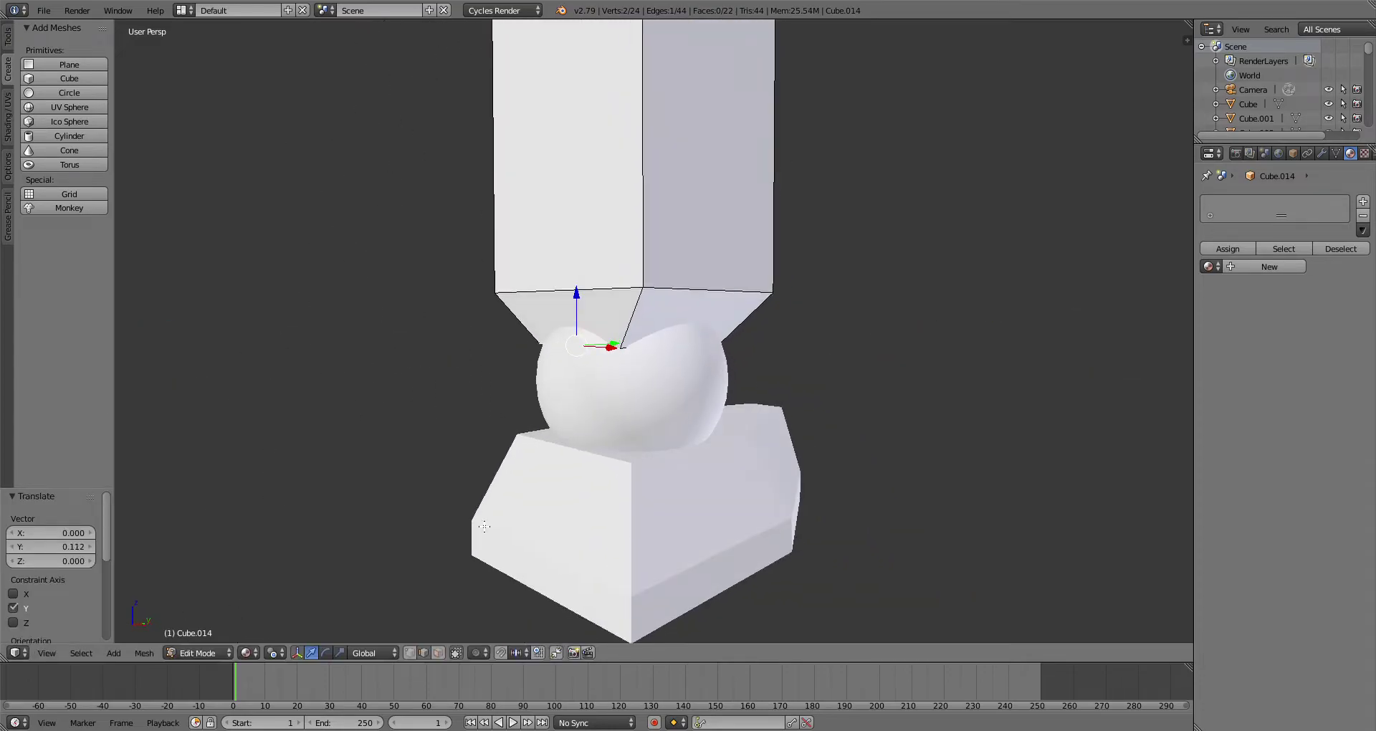
{"action": "left_click", "coordinate": [198, 652]}
{"action": "left_click", "coordinate": [204, 629]}
Step: Edit the foot's mesh, extruding its two front faces in place and narrowing them along X
{"action": "scroll", "coordinate": [501, 424], "scroll_direction": "down", "scroll_amount": 3}
{"action": "mouse_move", "coordinate": [494, 426]}
{"action": "middle_mouse_down"}
{"action": "mouse_move", "coordinate": [539, 443]}
{"action": "mouse_move", "coordinate": [480, 438]}
{"action": "middle_mouse_up"}
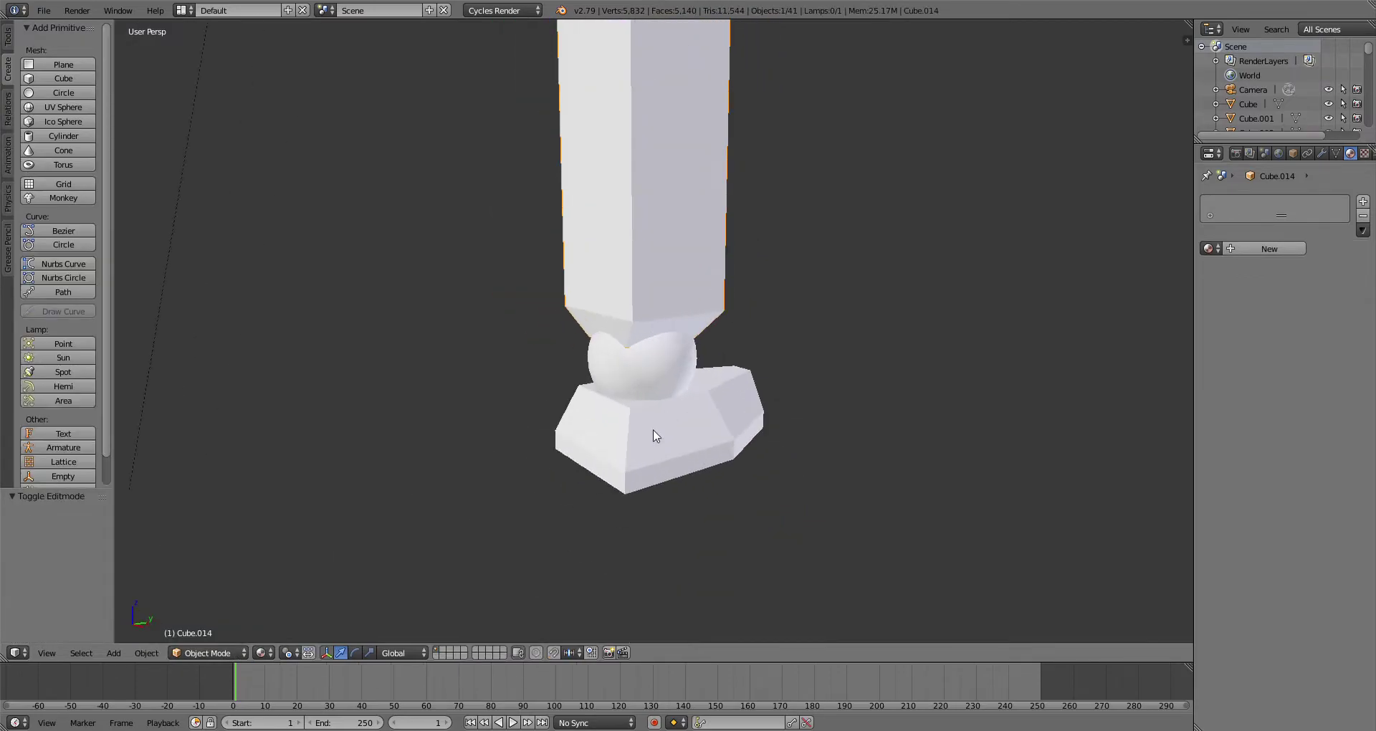
{"action": "right_click", "coordinate": [662, 418]}
{"action": "middle_click_drag", "start_coordinate": [649, 417], "coordinate": [640, 378]}
{"action": "scroll", "coordinate": [642, 384], "scroll_direction": "up", "scroll_amount": 2}
{"action": "left_click", "coordinate": [207, 619]}
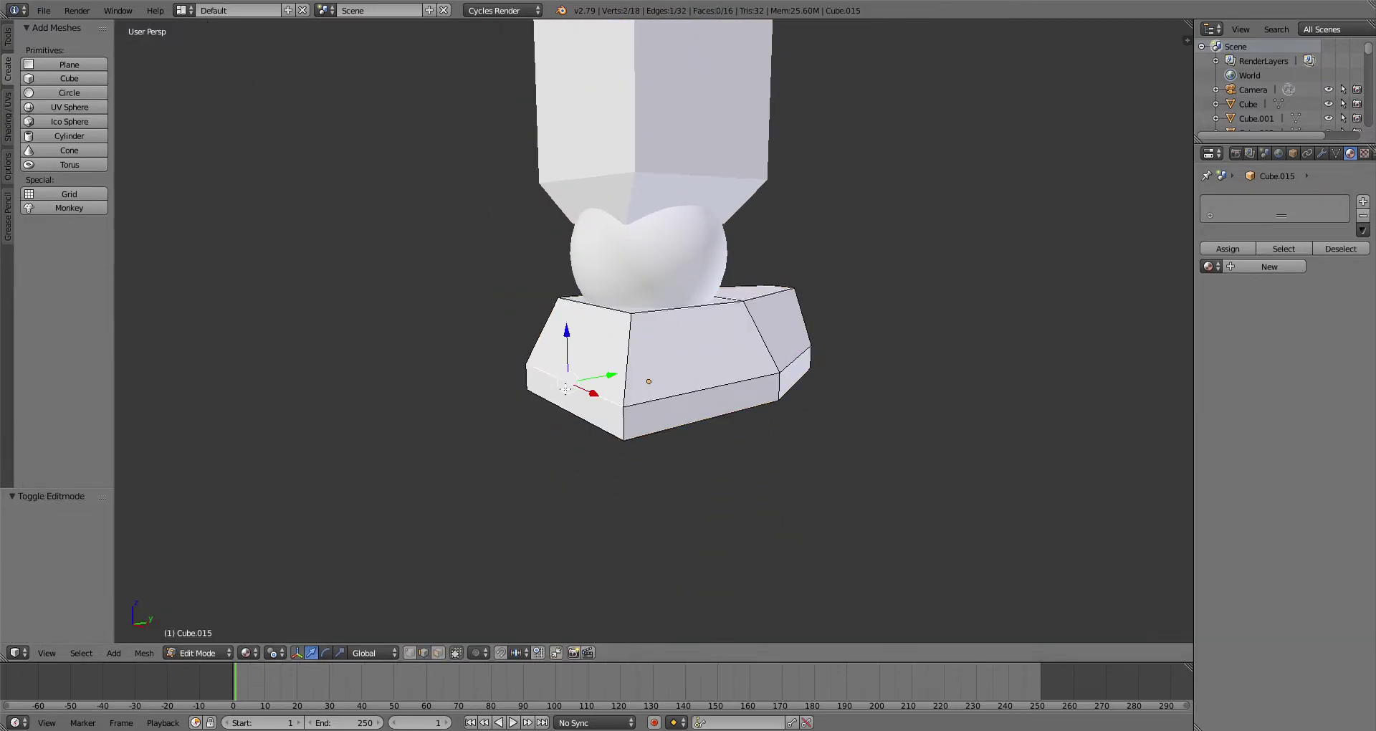
{"action": "right_click", "coordinate": [570, 397], "text": "shift"}
{"action": "middle_click_drag", "start_coordinate": [571, 399], "coordinate": [610, 445]}
{"action": "scroll", "coordinate": [609, 446], "scroll_direction": "up", "scroll_amount": 2}
{"action": "key", "text": "e"}
{"action": "right_click", "coordinate": [602, 467]}
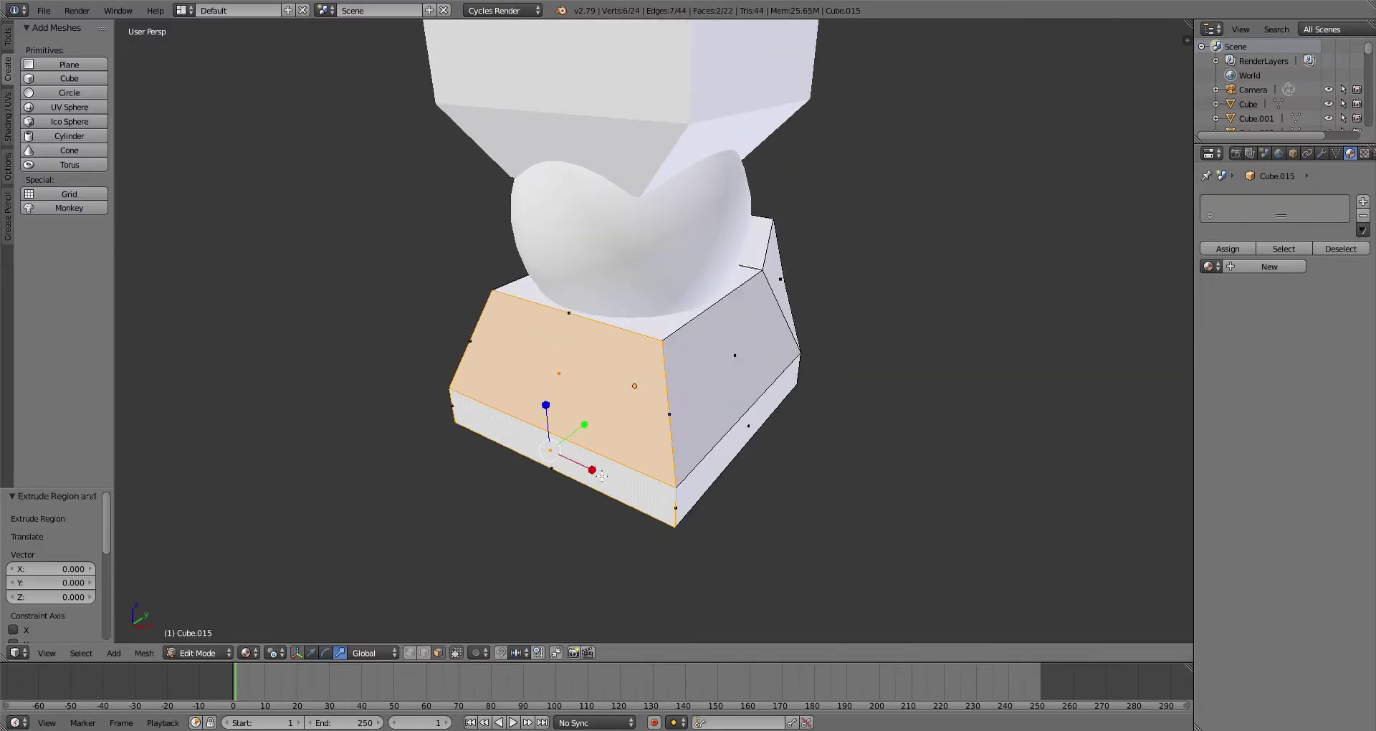
{"action": "key", "text": "s"}
{"action": "key", "text": "x"}
{"action": "left_click", "coordinate": [571, 461]}
Step: Extrude the narrowed front faces forward into a middle toe and scale their end by 0.593 along Z
{"action": "key", "text": "e"}
{"action": "left_click", "coordinate": [605, 471]}
{"action": "scroll", "coordinate": [605, 470], "scroll_direction": "down", "scroll_amount": 1}
{"action": "middle_click_drag", "start_coordinate": [608, 469], "coordinate": [570, 432]}
{"action": "left_click_drag", "start_coordinate": [440, 351], "coordinate": [441, 374]}
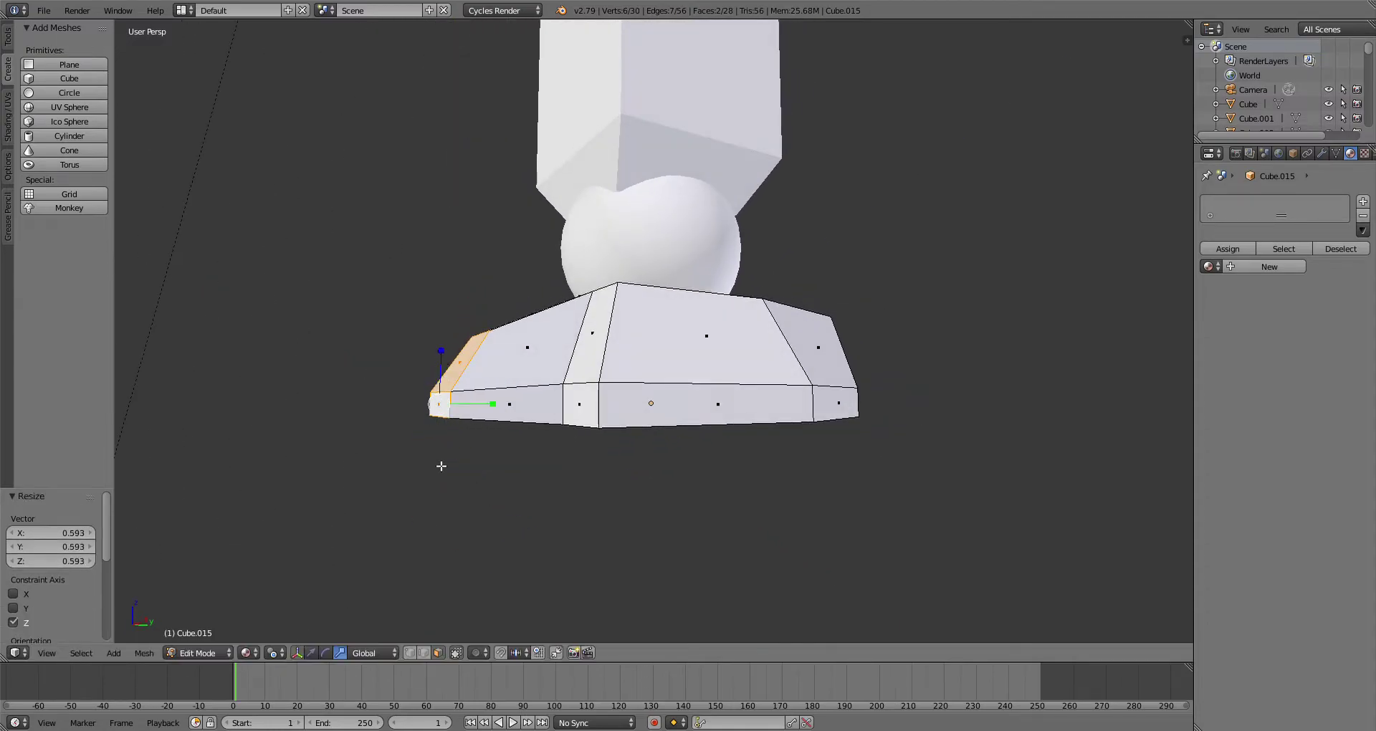
Step: Move the middle toe's front end forward along Y and slightly down along Z, working in the right view
{"action": "key", "text": "KP_3"}
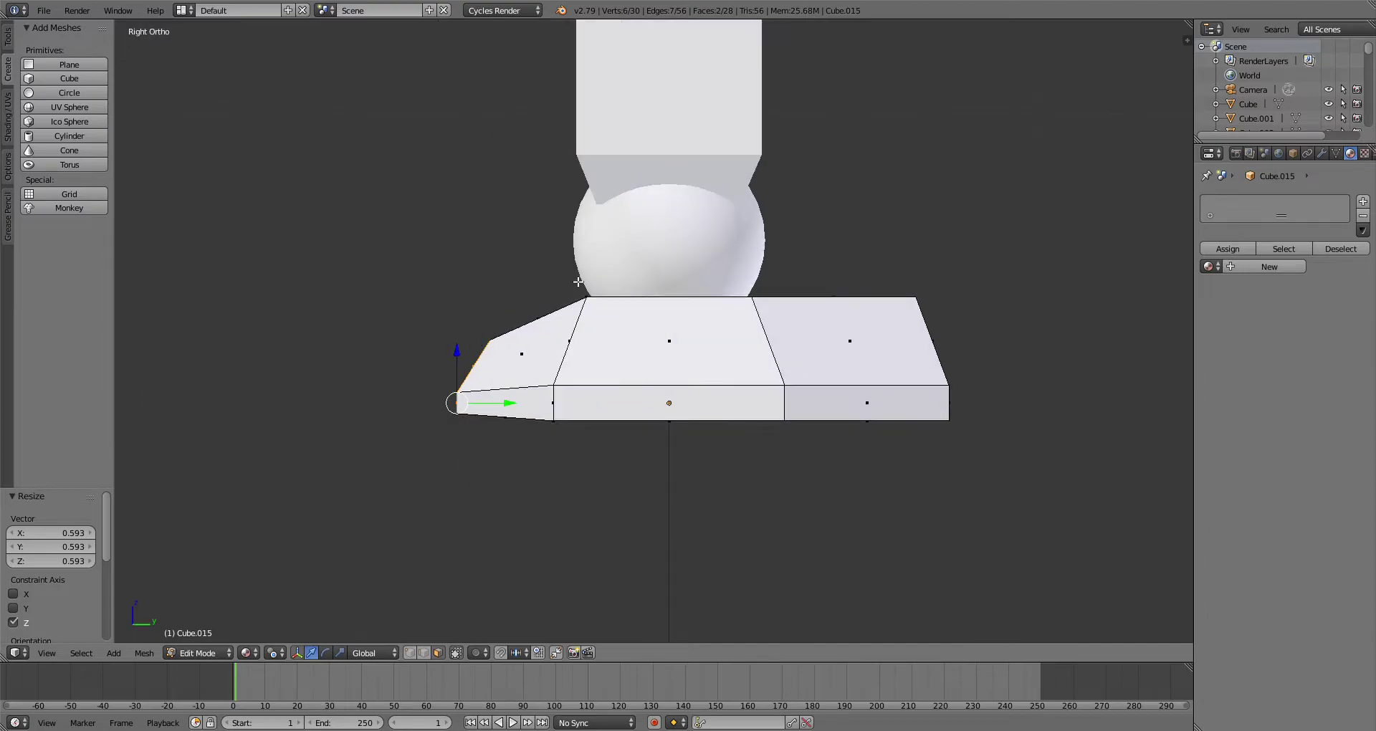
{"action": "scroll", "coordinate": [608, 403], "scroll_direction": "up", "scroll_amount": 4}
{"action": "left_click_drag", "start_coordinate": [677, 389], "coordinate": [633, 385]}
{"action": "left_click_drag", "start_coordinate": [585, 341], "coordinate": [581, 356]}
{"action": "scroll", "coordinate": [581, 356], "scroll_direction": "down", "scroll_amount": 3}
{"action": "middle_click_drag", "start_coordinate": [579, 357], "coordinate": [760, 425]}
{"action": "middle_click_drag", "start_coordinate": [569, 438], "coordinate": [647, 386]}
Step: Isolate the foot in local view, add a cylinder scaled to 0.354, and rotate it 90° about Y
{"action": "key", "text": "KP_Divide"}
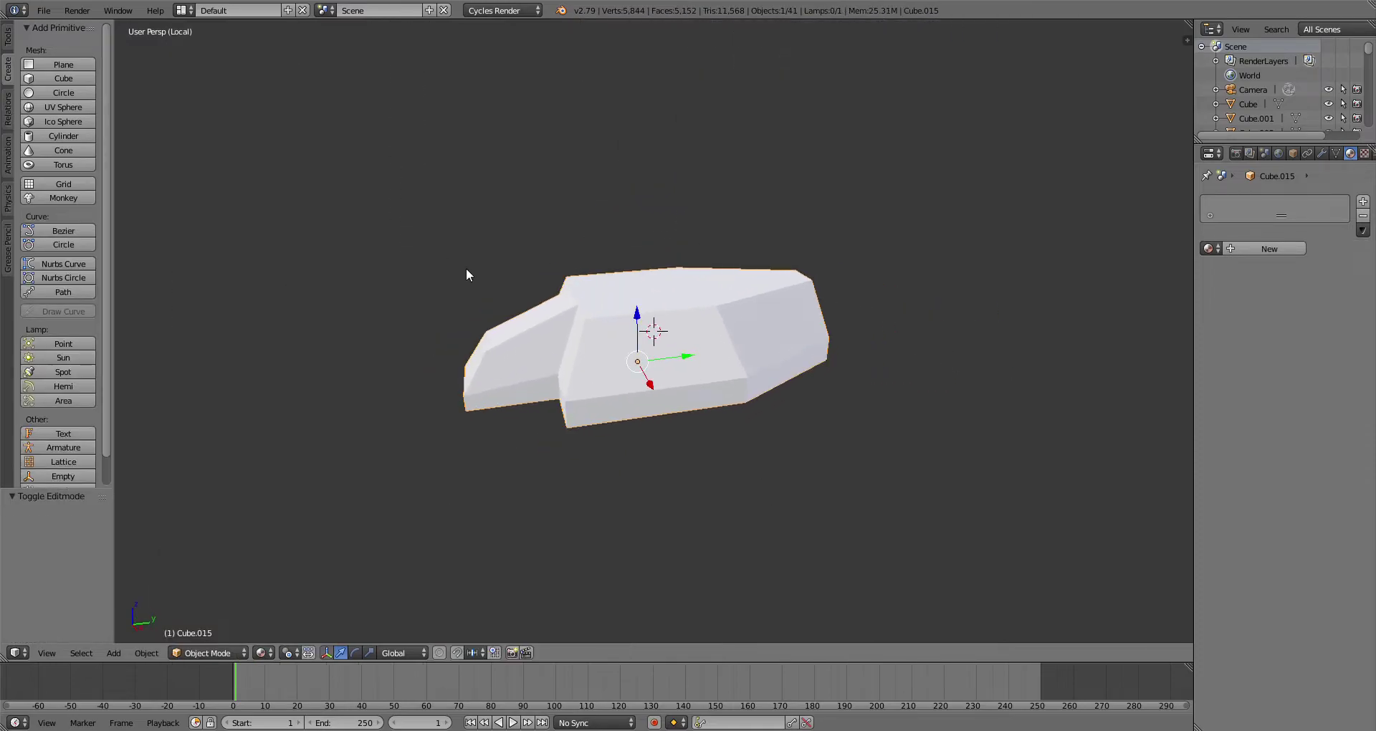
{"action": "left_click", "coordinate": [46, 137]}
{"action": "key", "text": "s"}
{"action": "left_click", "coordinate": [644, 350]}
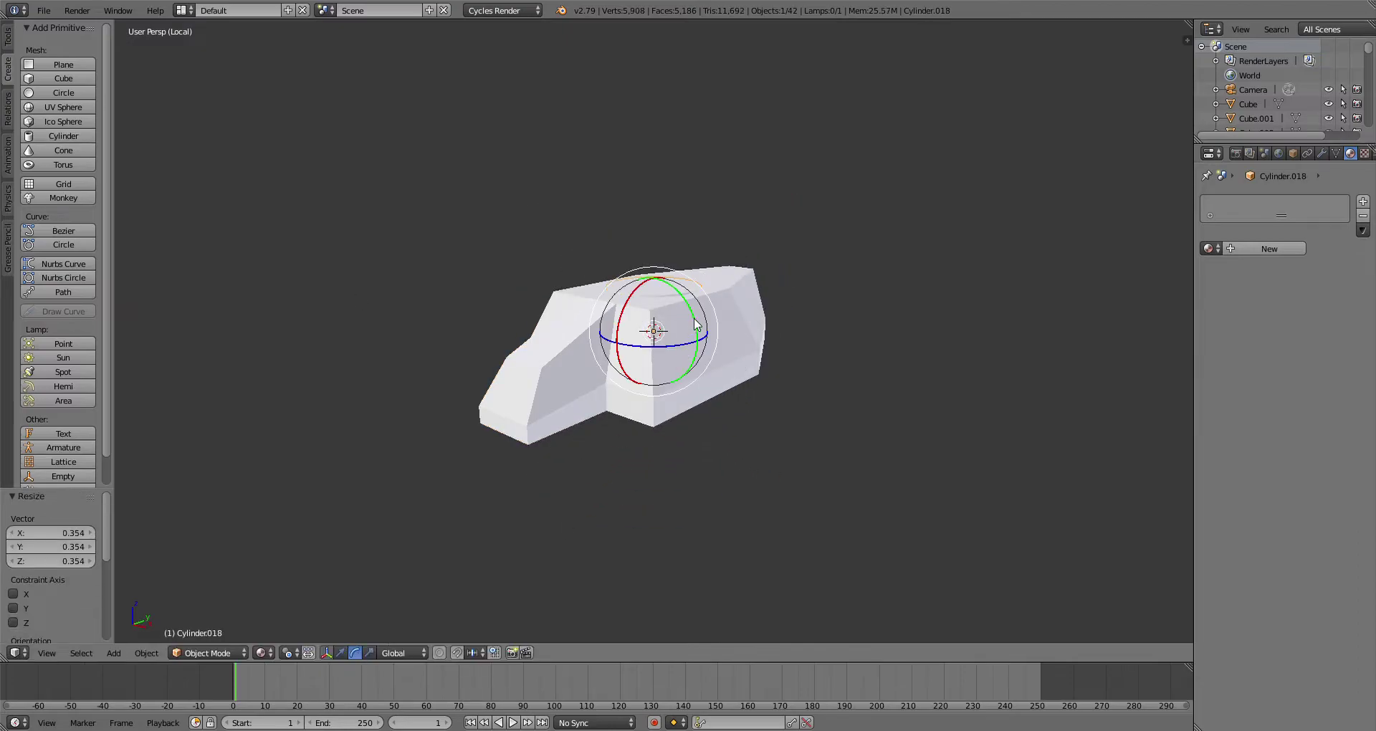
{"action": "left_click_drag", "start_coordinate": [695, 325], "coordinate": [120, 574]}
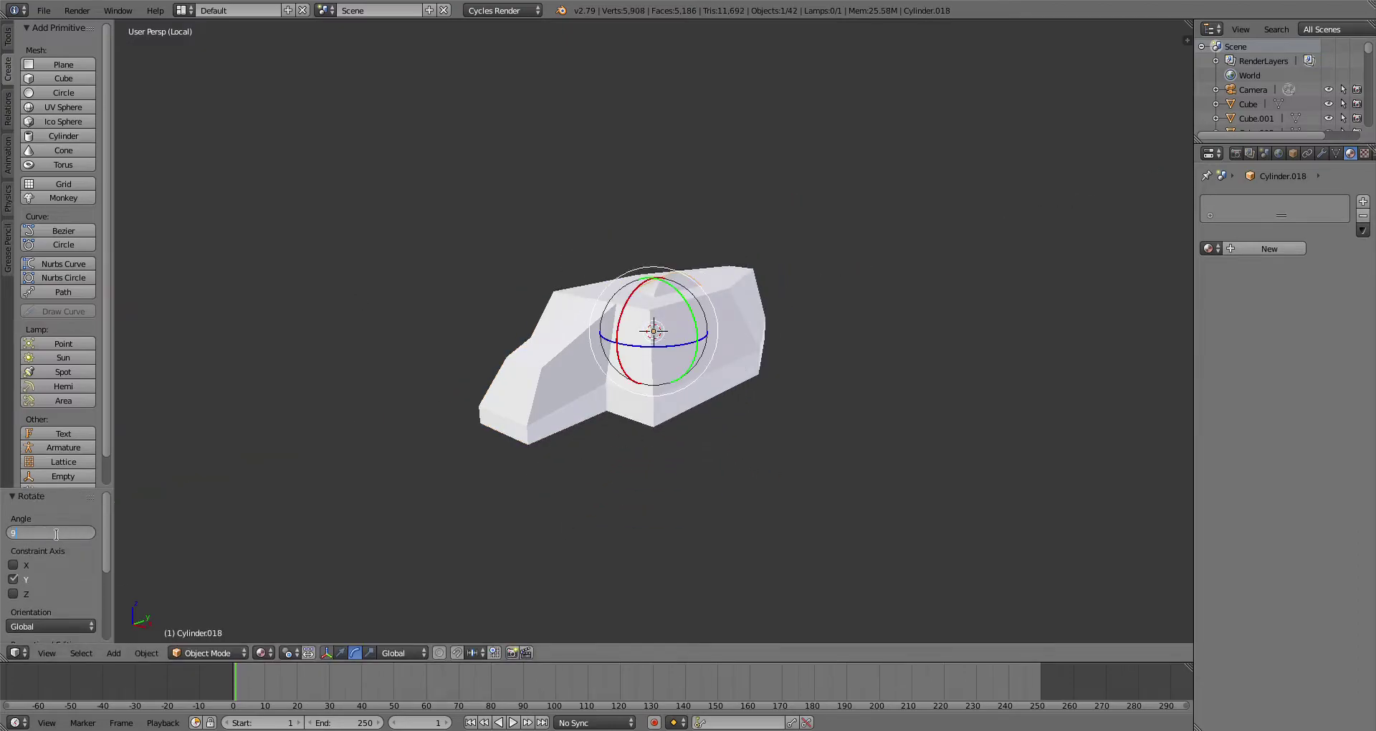
Step: Move the cylinder along Y to the foot's middle toe and scale it by 0.643
{"action": "key", "text": "g"}
{"action": "key", "text": "y"}
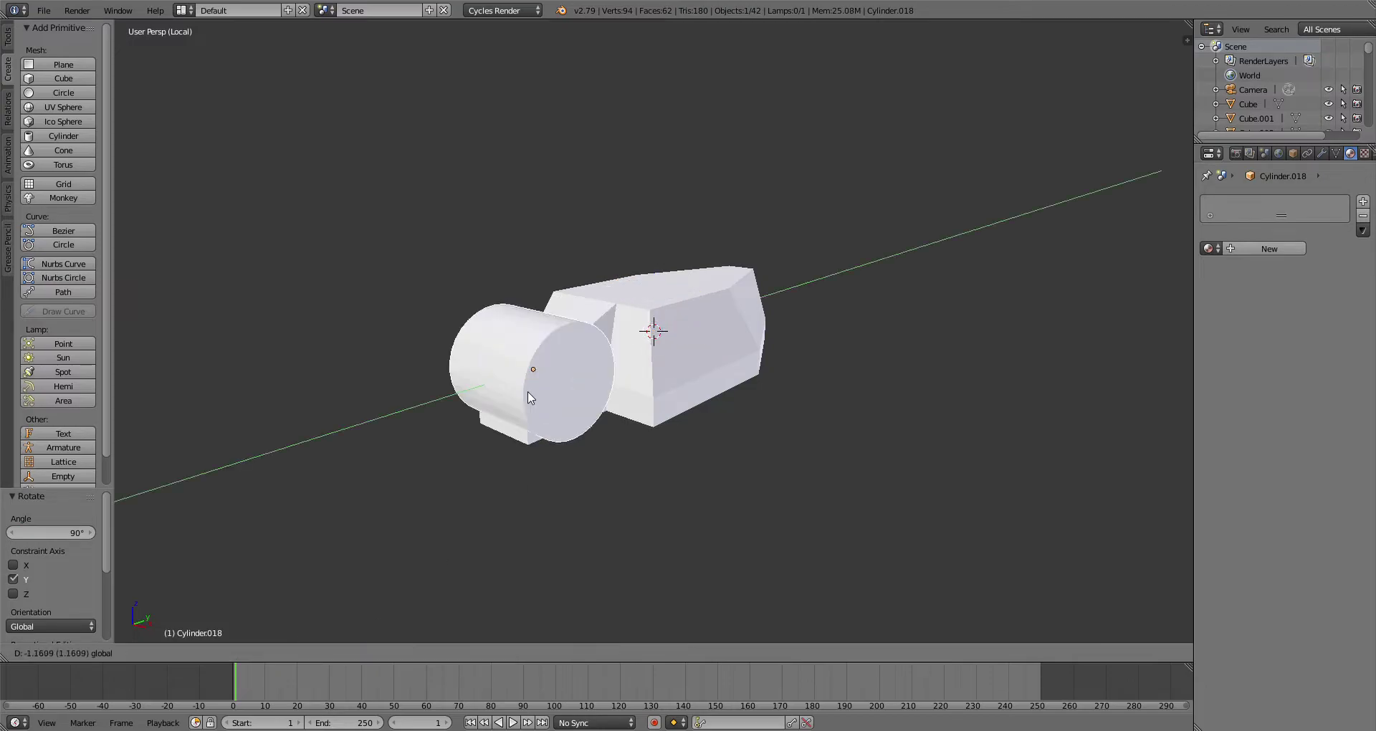
{"action": "left_click", "coordinate": [603, 371]}
{"action": "key", "text": "s"}
{"action": "left_click", "coordinate": [581, 367]}
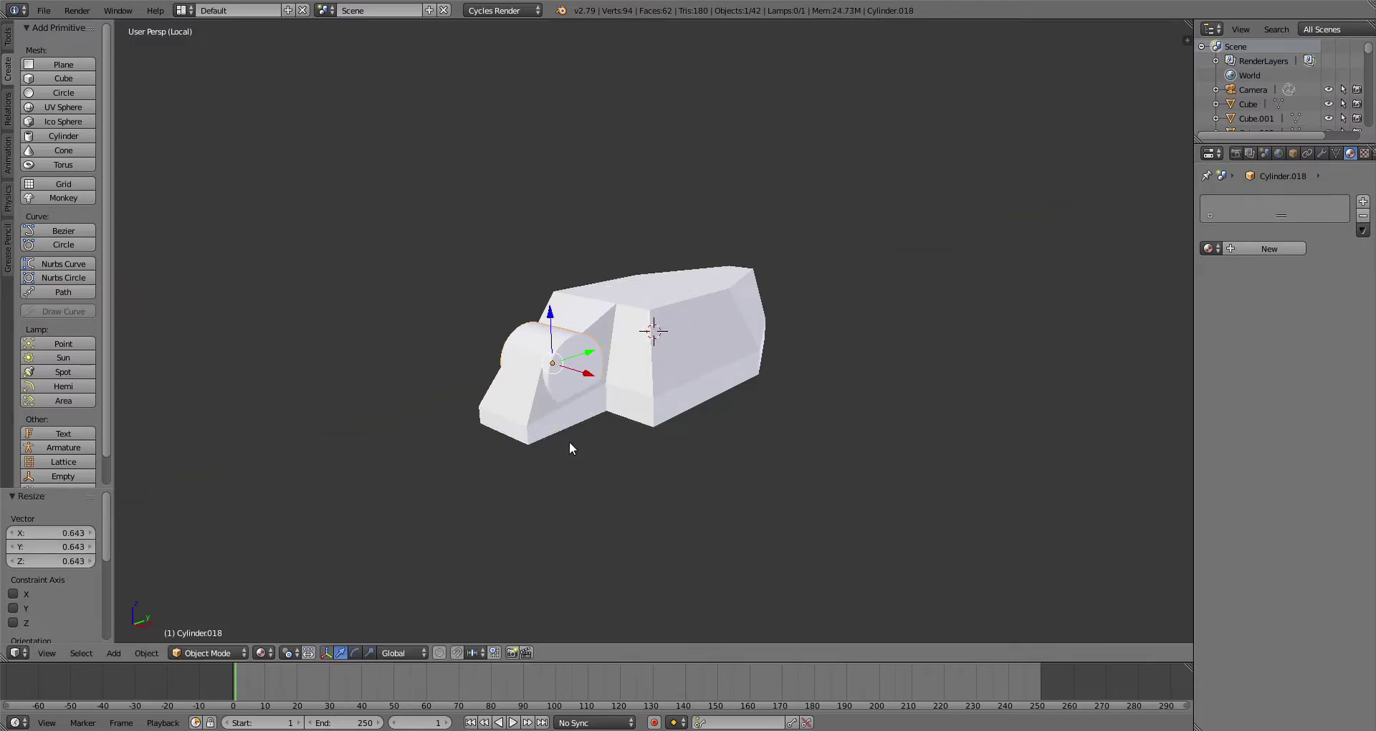
Step: Scale the cylinder by 0.768 and stretch it along X so it sticks out on both sides of the middle toe
{"action": "middle_click_drag", "start_coordinate": [568, 442], "coordinate": [536, 466]}
{"action": "scroll", "coordinate": [536, 466], "scroll_direction": "up", "scroll_amount": 2}
{"action": "left_click_drag", "start_coordinate": [541, 355], "coordinate": [485, 419]}
{"action": "key", "text": "s"}
{"action": "left_click", "coordinate": [548, 356]}
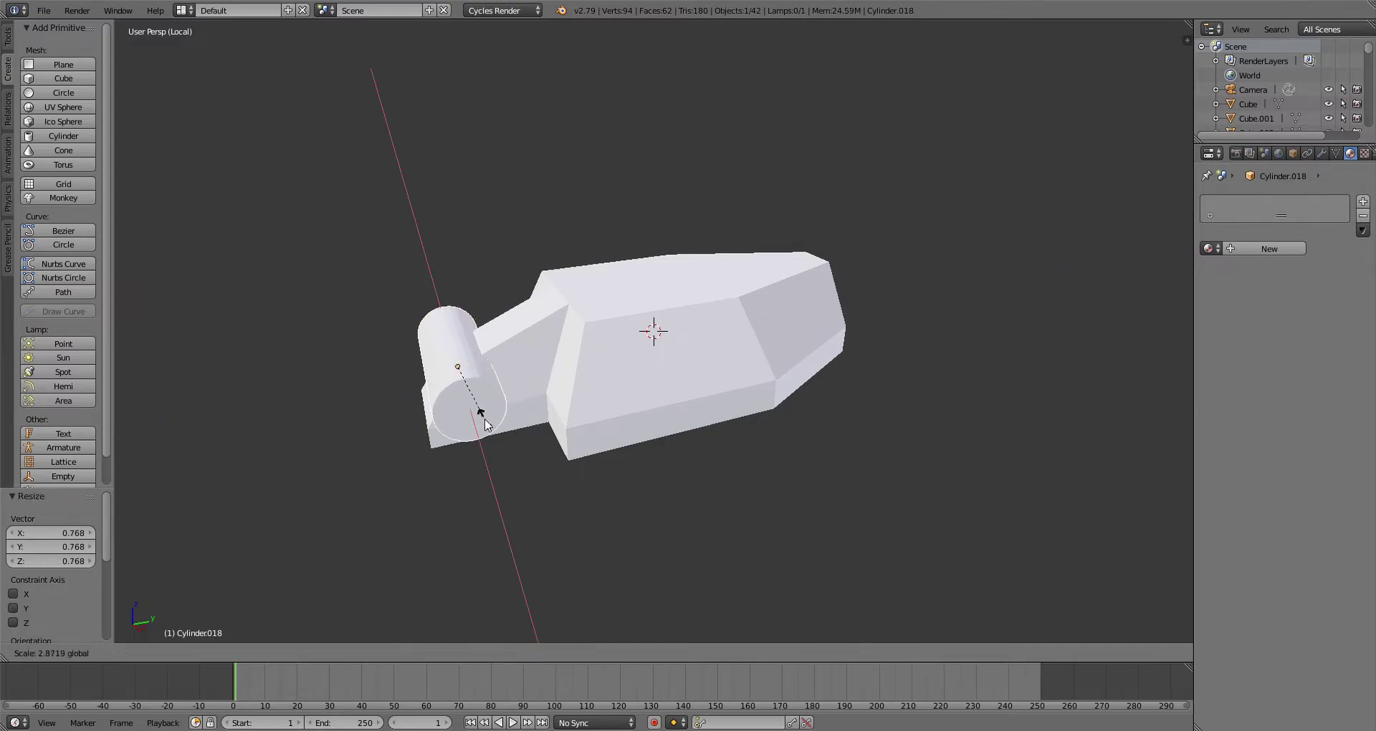
Step: Adjust the cylinder's position along Y and lower it by 0.093 along Z
{"action": "left_click_drag", "start_coordinate": [508, 358], "coordinate": [515, 367]}
{"action": "left_click_drag", "start_coordinate": [474, 323], "coordinate": [476, 339]}
{"action": "middle_click_drag", "start_coordinate": [478, 339], "coordinate": [558, 381]}
{"action": "scroll", "coordinate": [557, 381], "scroll_direction": "up", "scroll_amount": 3}
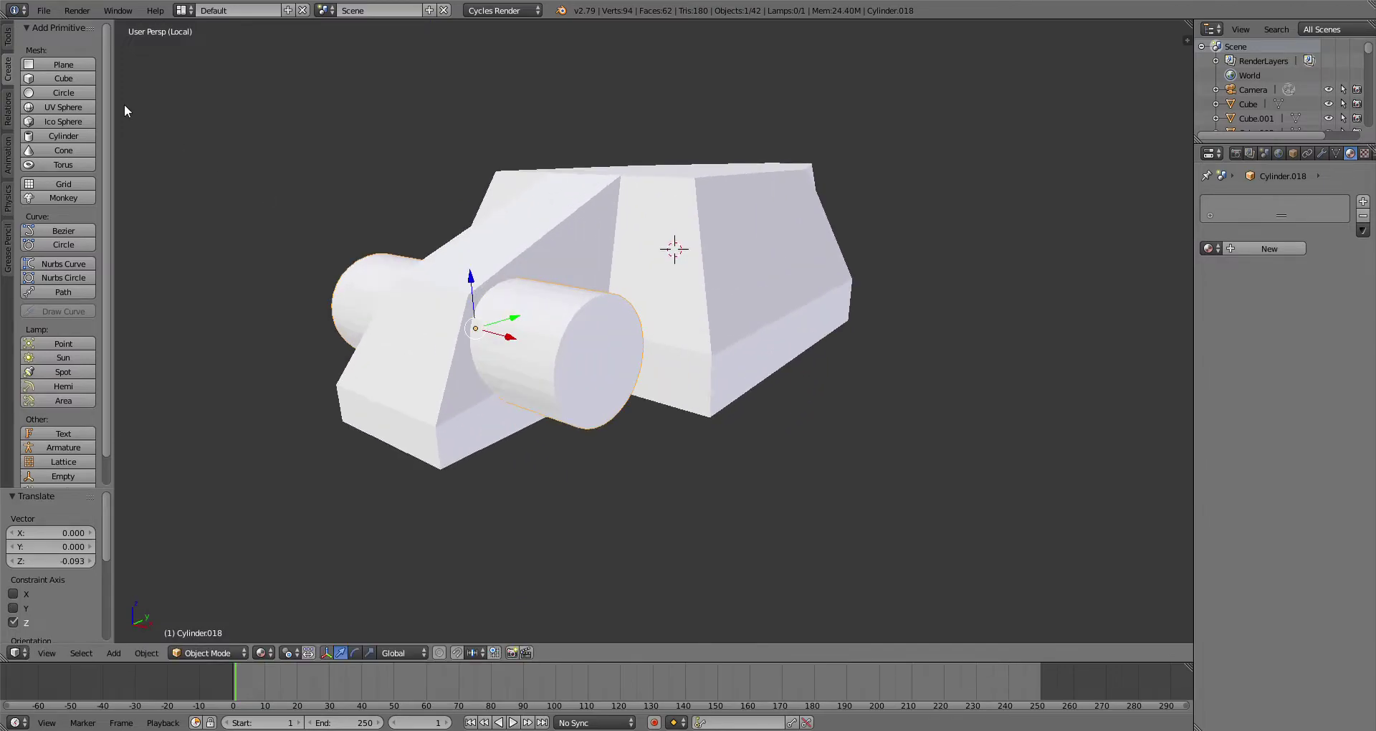
{"action": "left_click", "coordinate": [63, 79]}
{"action": "key", "text": "s"}
{"action": "left_click", "coordinate": [683, 278]}
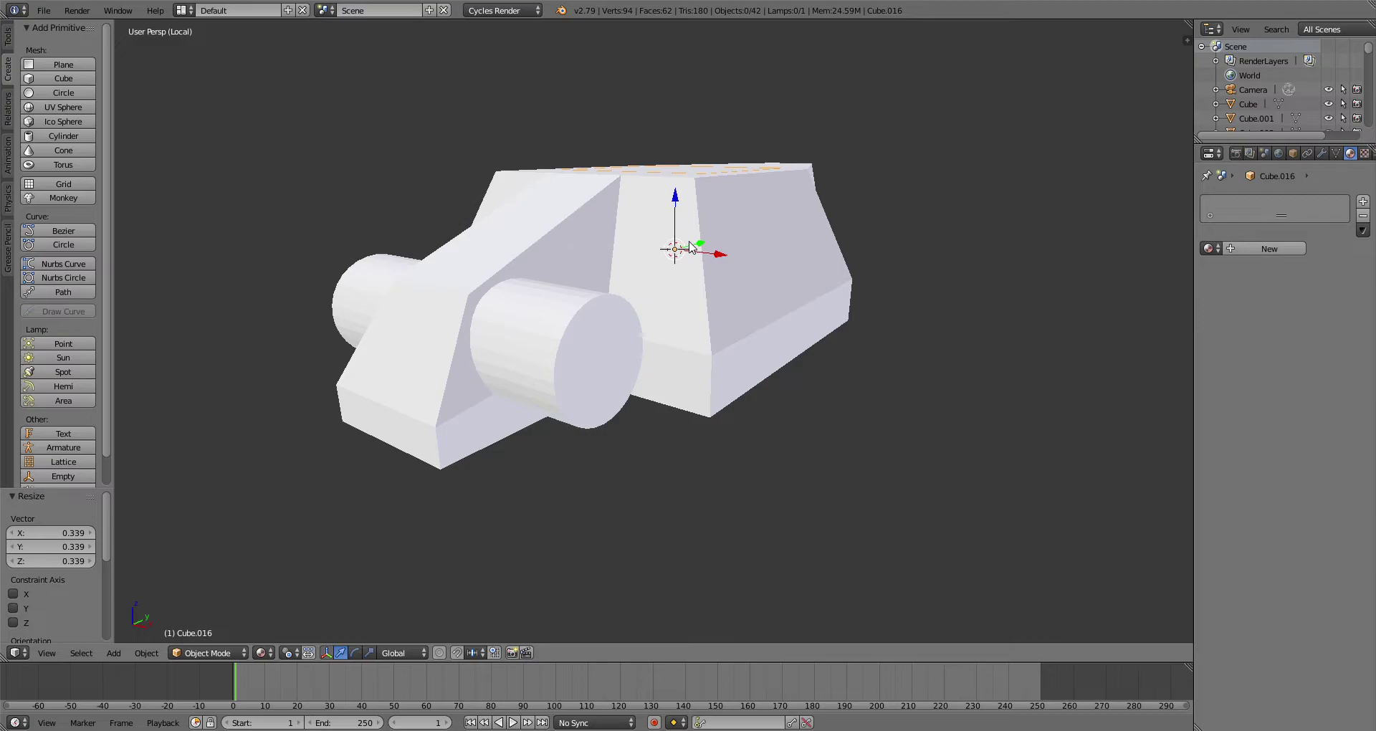
{"action": "key", "text": "Delete"}
Step: Isolate only the cylinder in local view, add a small cube around its middle, and open the cube's mesh for editing
{"action": "scroll", "coordinate": [670, 290], "scroll_direction": "down", "scroll_amount": 3}
{"action": "key", "text": "KP_Divide"}
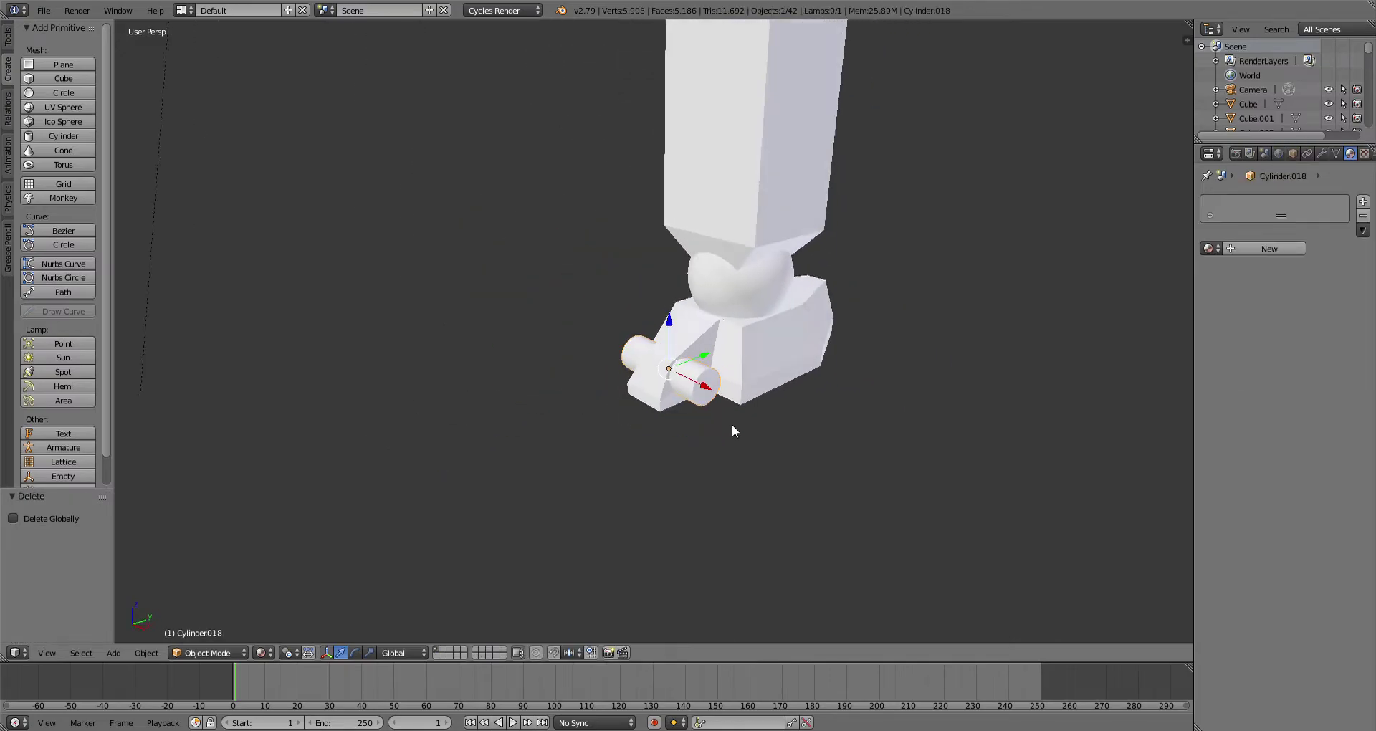
{"action": "key", "text": "KP_Divide"}
{"action": "left_click", "coordinate": [59, 80]}
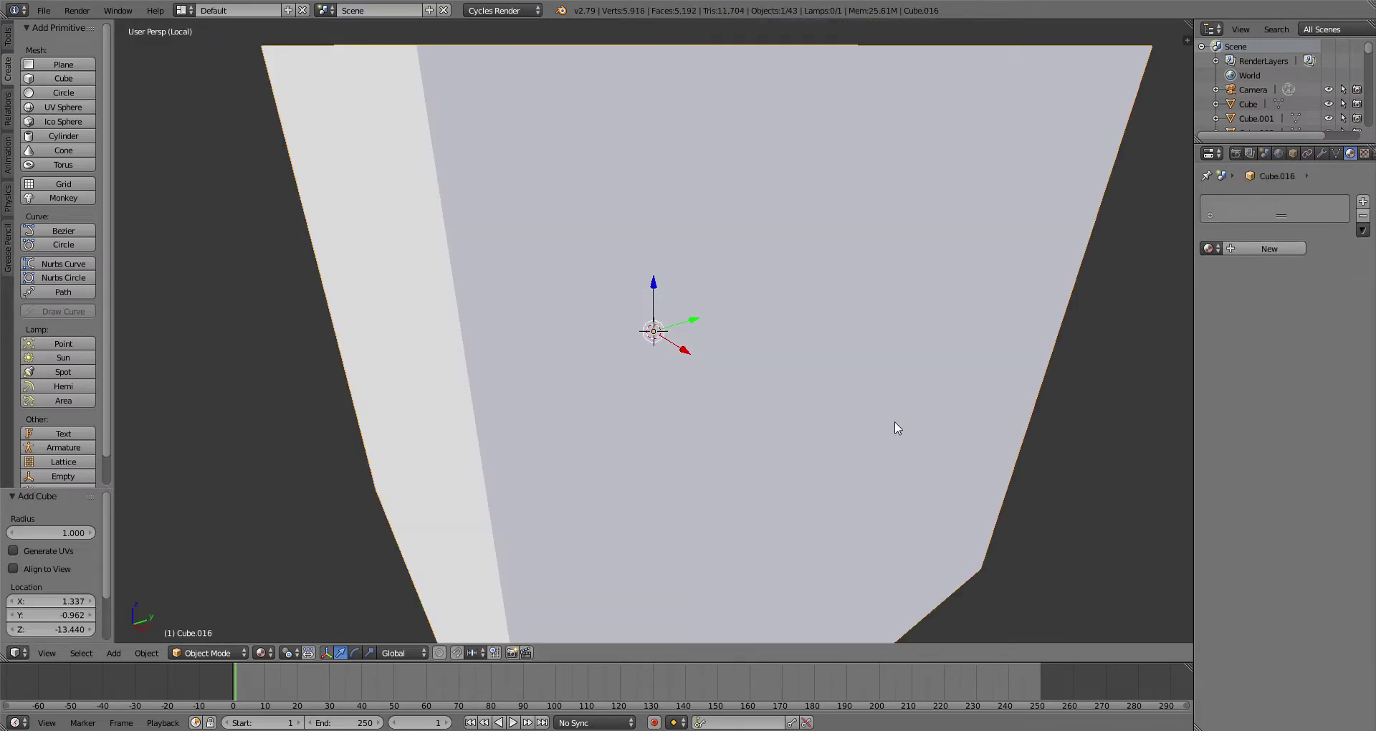
{"action": "key", "text": "s"}
{"action": "left_click", "coordinate": [699, 358]}
{"action": "left_click", "coordinate": [227, 653]}
{"action": "left_click", "coordinate": [228, 620]}
Step: Extrude the cube's front face into a long toe and scale its end face by 0.603
{"action": "right_click", "coordinate": [621, 343]}
{"action": "key", "text": "e"}
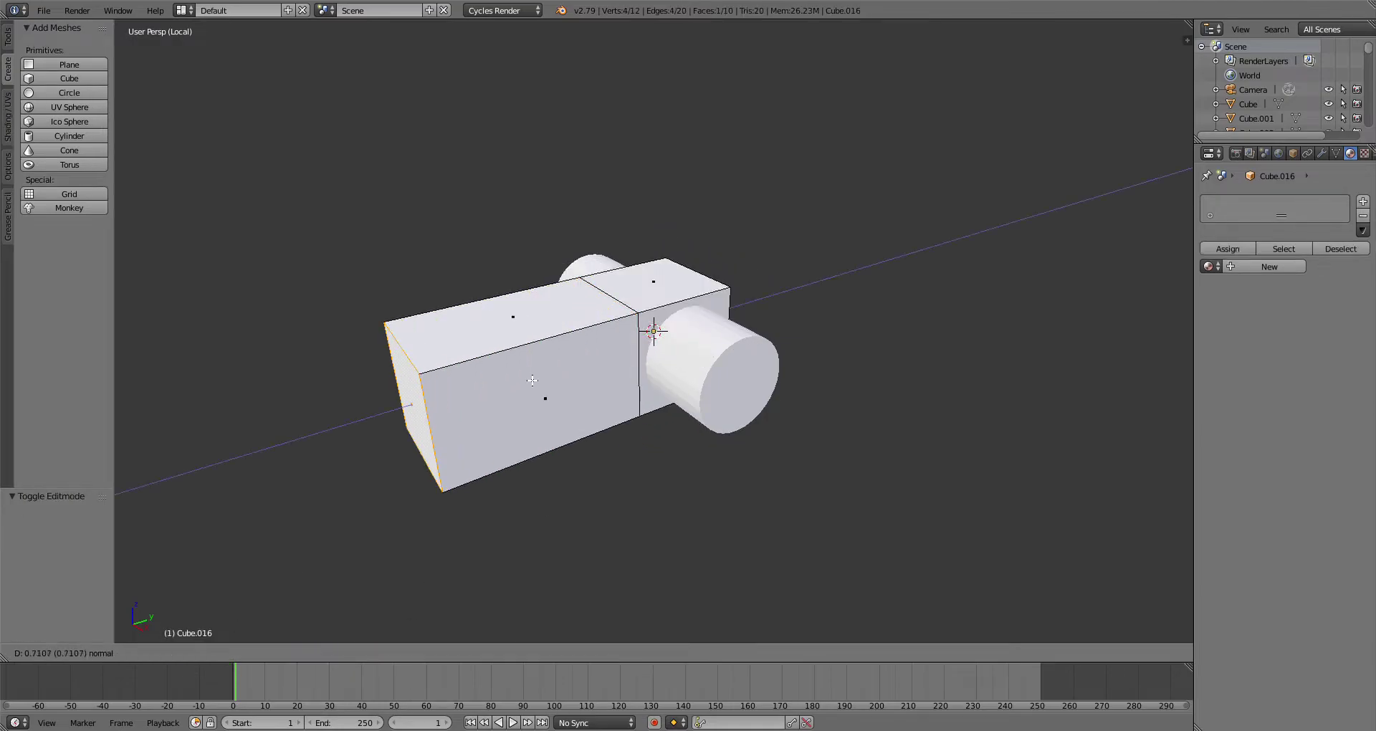
{"action": "left_click", "coordinate": [480, 482]}
{"action": "key", "text": "s"}
{"action": "middle_click_drag", "start_coordinate": [469, 490], "coordinate": [537, 423]}
{"action": "left_click", "coordinate": [584, 398]}
Step: Lower the toe's front end face by 0.081 along Z, using the right view
{"action": "key", "text": "KP_3"}
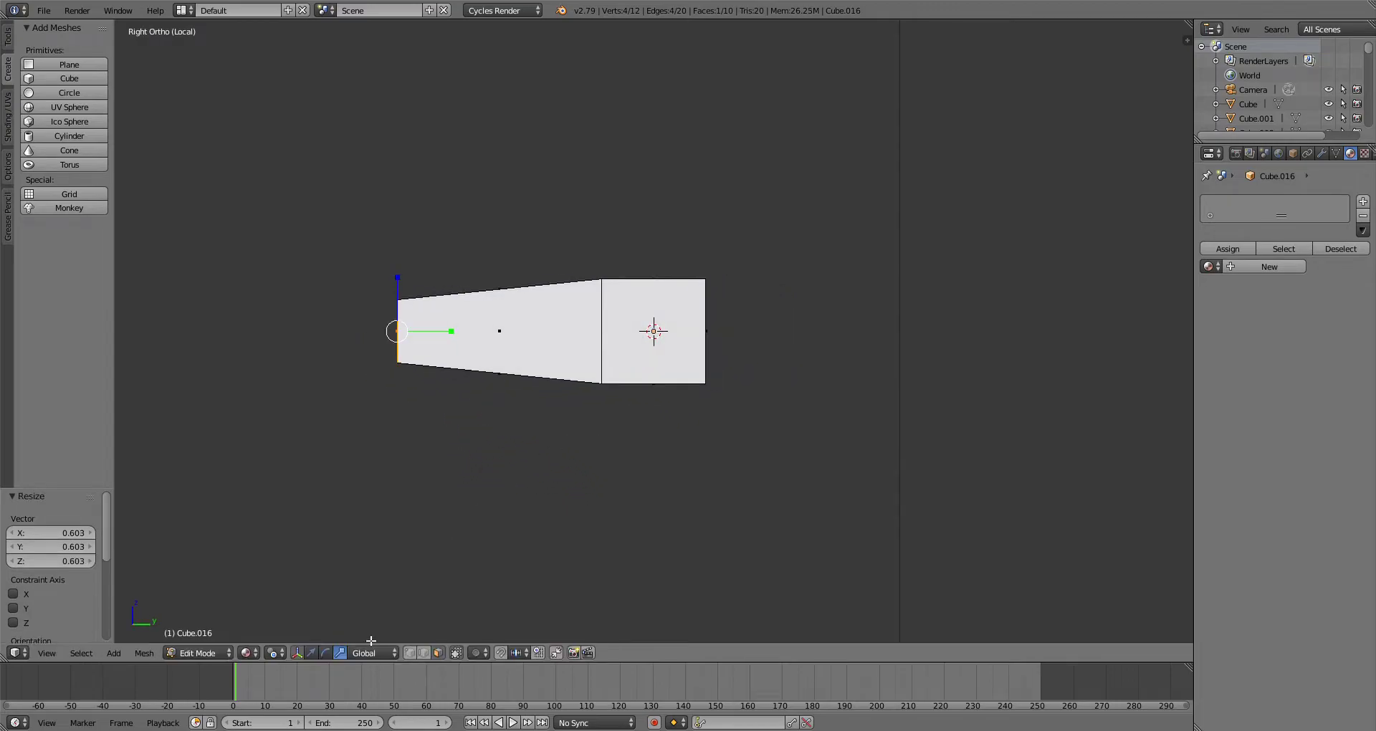
{"action": "left_click_drag", "start_coordinate": [401, 285], "coordinate": [406, 287]}
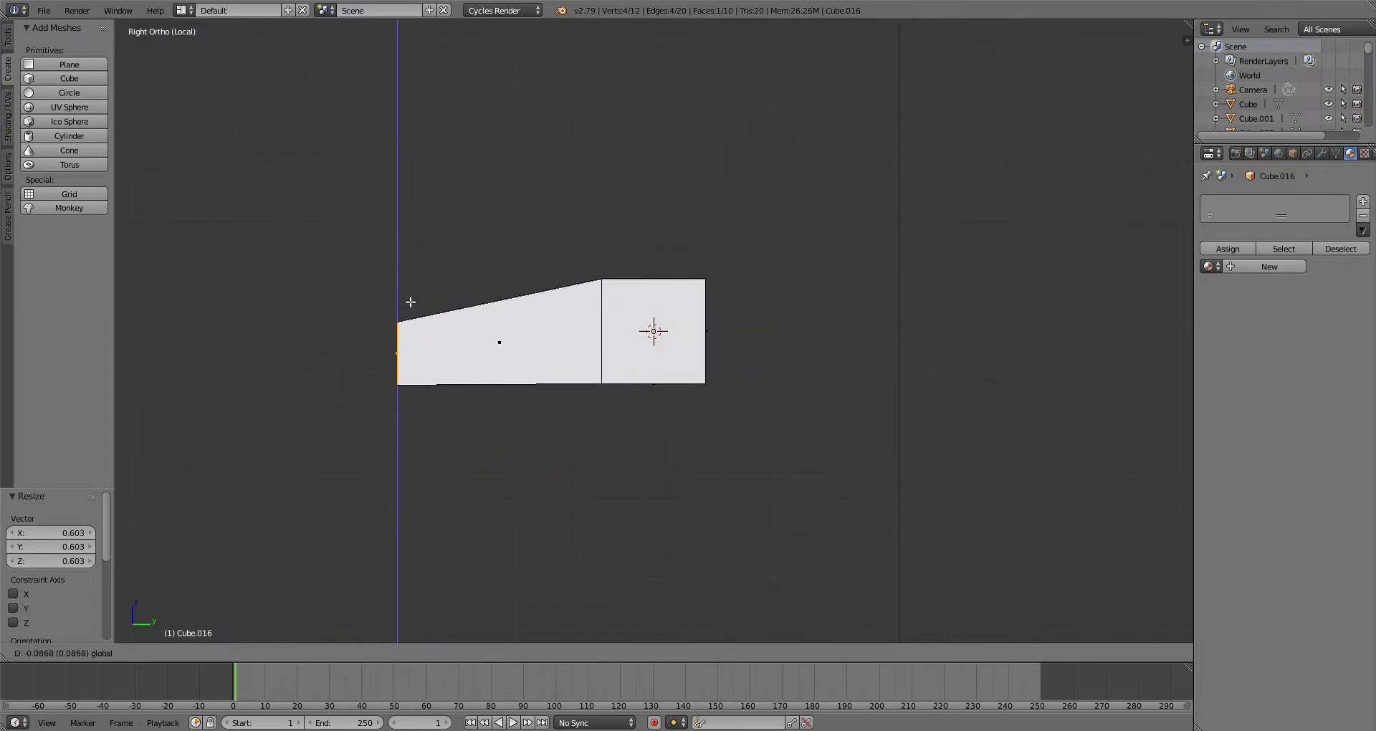
{"action": "left_click_drag", "start_coordinate": [407, 300], "coordinate": [406, 300]}
{"action": "middle_click_drag", "start_coordinate": [406, 300], "coordinate": [631, 380]}
{"action": "scroll", "coordinate": [684, 385], "scroll_direction": "up", "scroll_amount": 2}
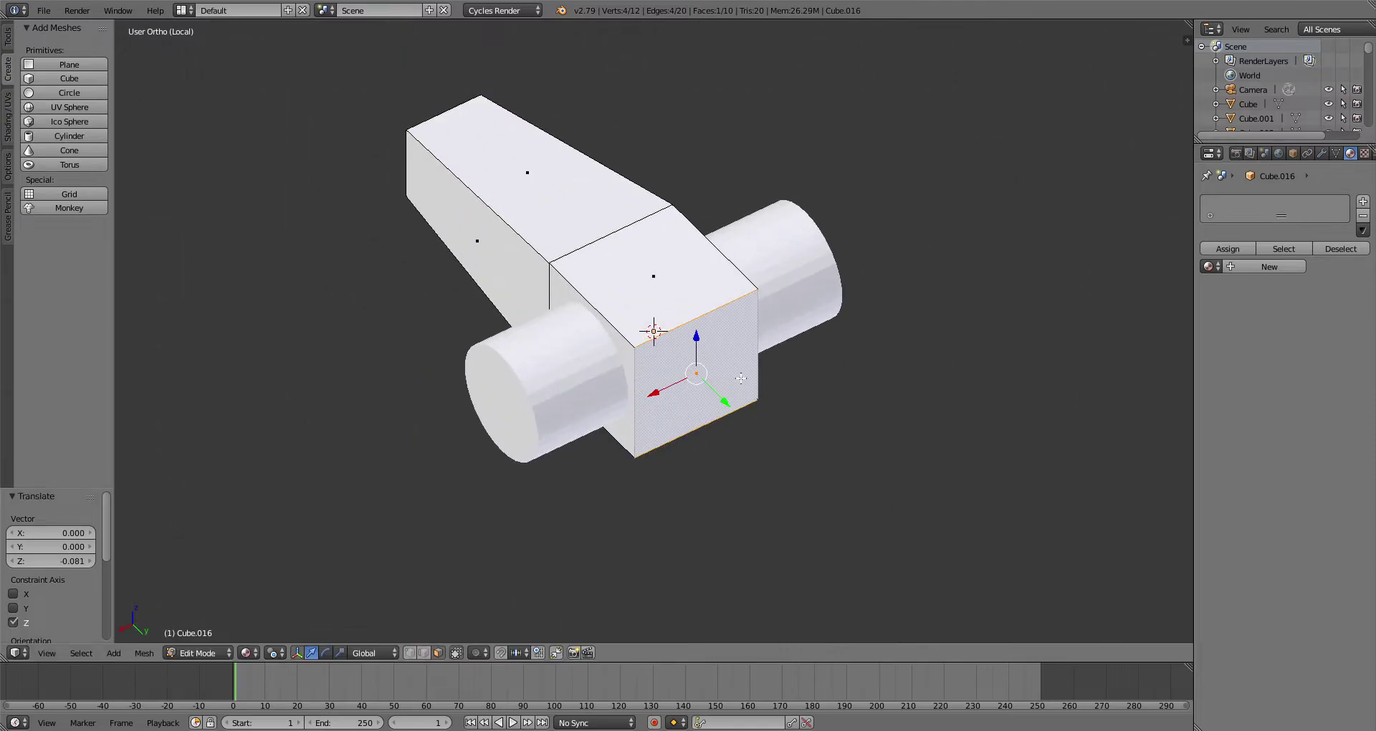
Step: Extrude the toe's rear face by 0.091 and scale it by 0.509 along X
{"action": "key", "text": "e"}
{"action": "left_click", "coordinate": [384, 638]}
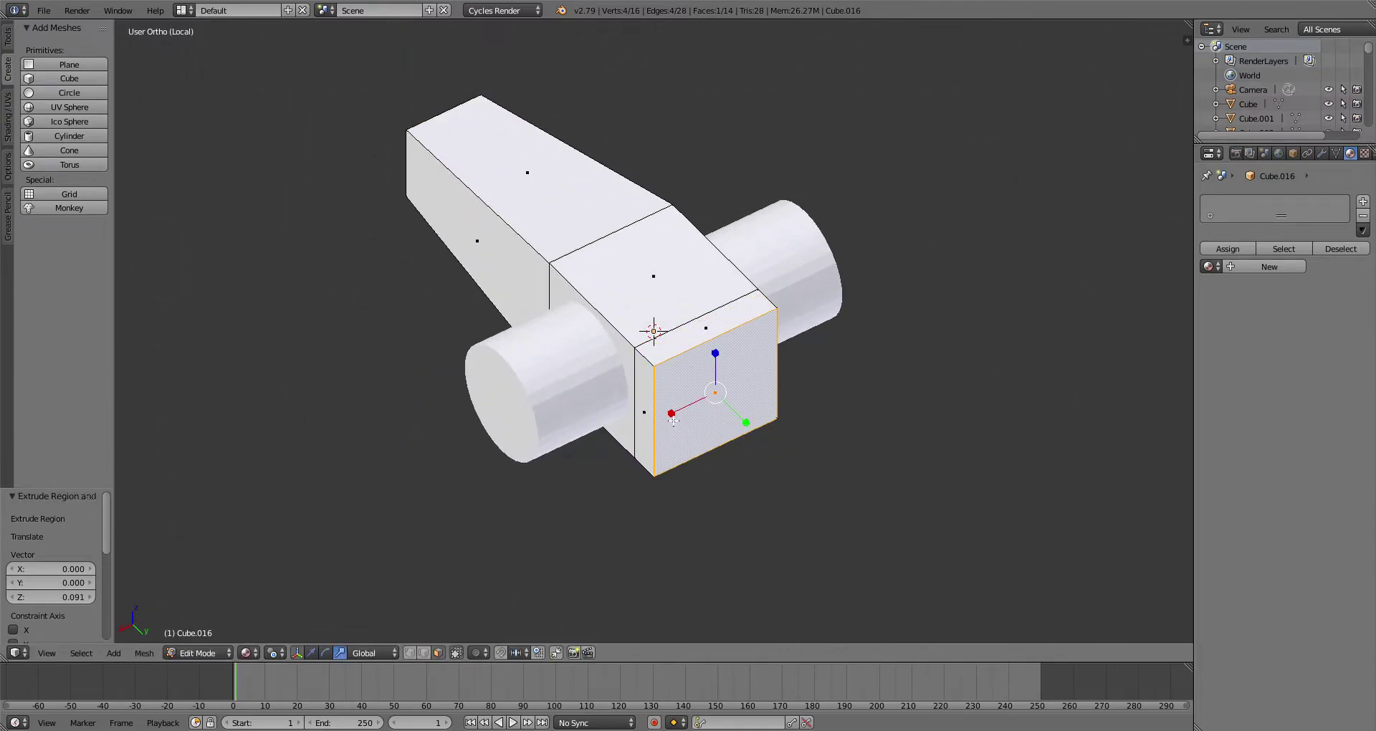
{"action": "left_click_drag", "start_coordinate": [673, 416], "coordinate": [694, 405]}
{"action": "middle_click_drag", "start_coordinate": [694, 405], "coordinate": [886, 410]}
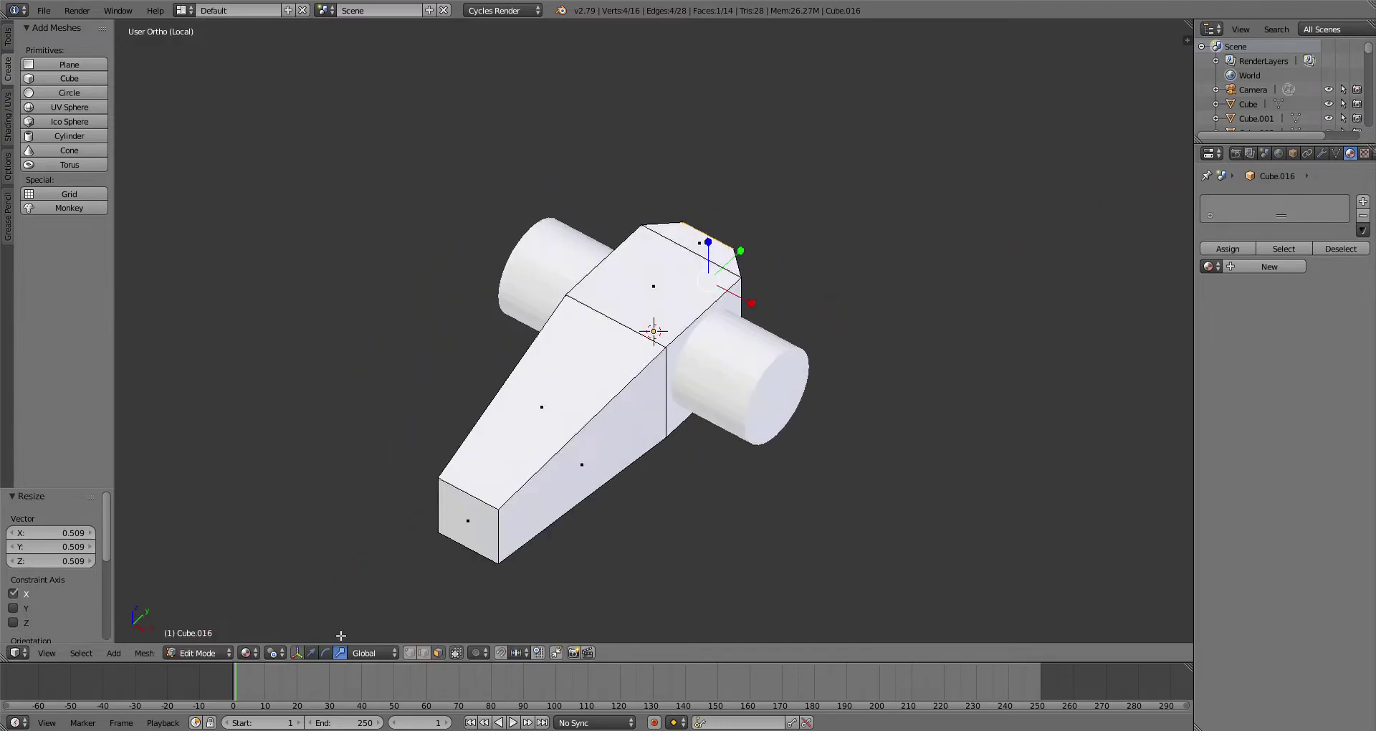
Step: Return to object mode, move the toe 0.610 along X to the cylinder's end, and leave local view
{"action": "left_click", "coordinate": [205, 636]}
{"action": "left_click", "coordinate": [343, 653]}
{"action": "scroll", "coordinate": [620, 417], "scroll_direction": "down", "scroll_amount": 1}
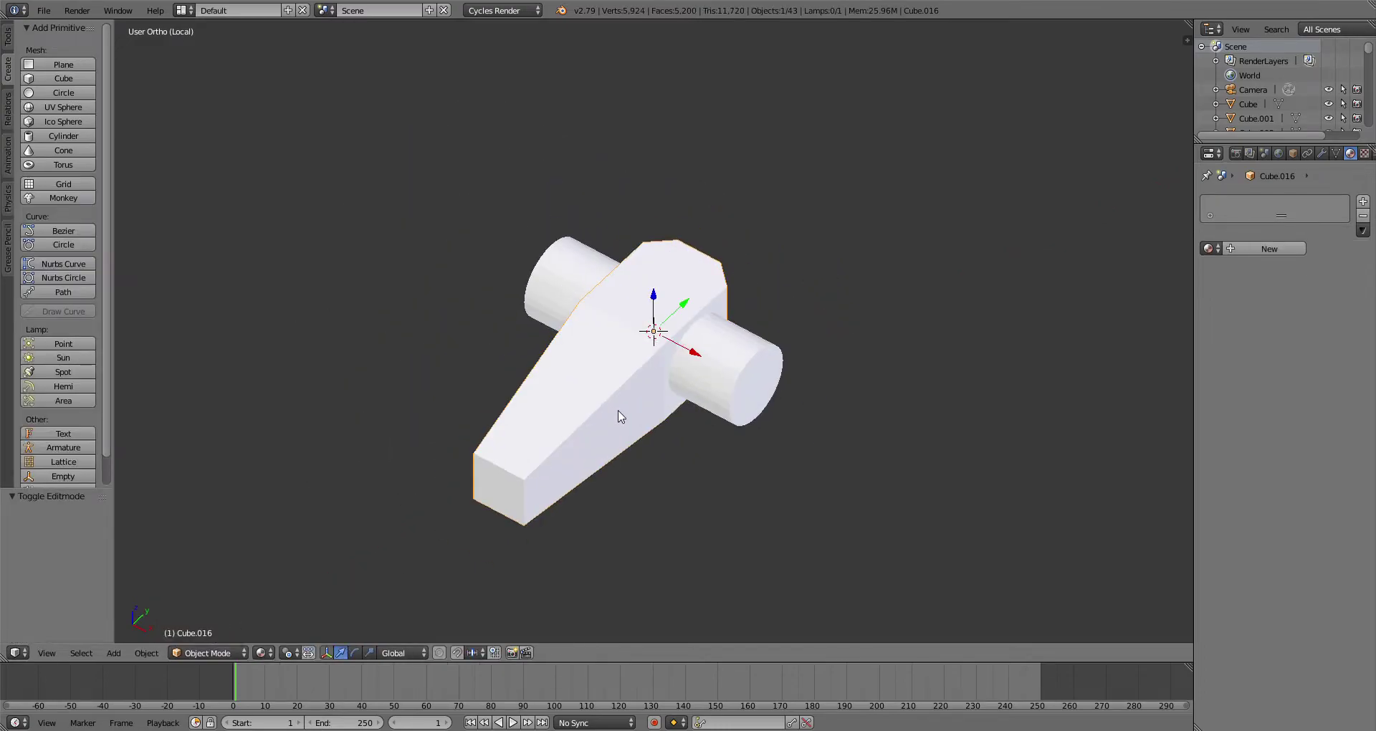
{"action": "key", "text": "KP_5"}
{"action": "left_click_drag", "start_coordinate": [691, 352], "coordinate": [832, 432]}
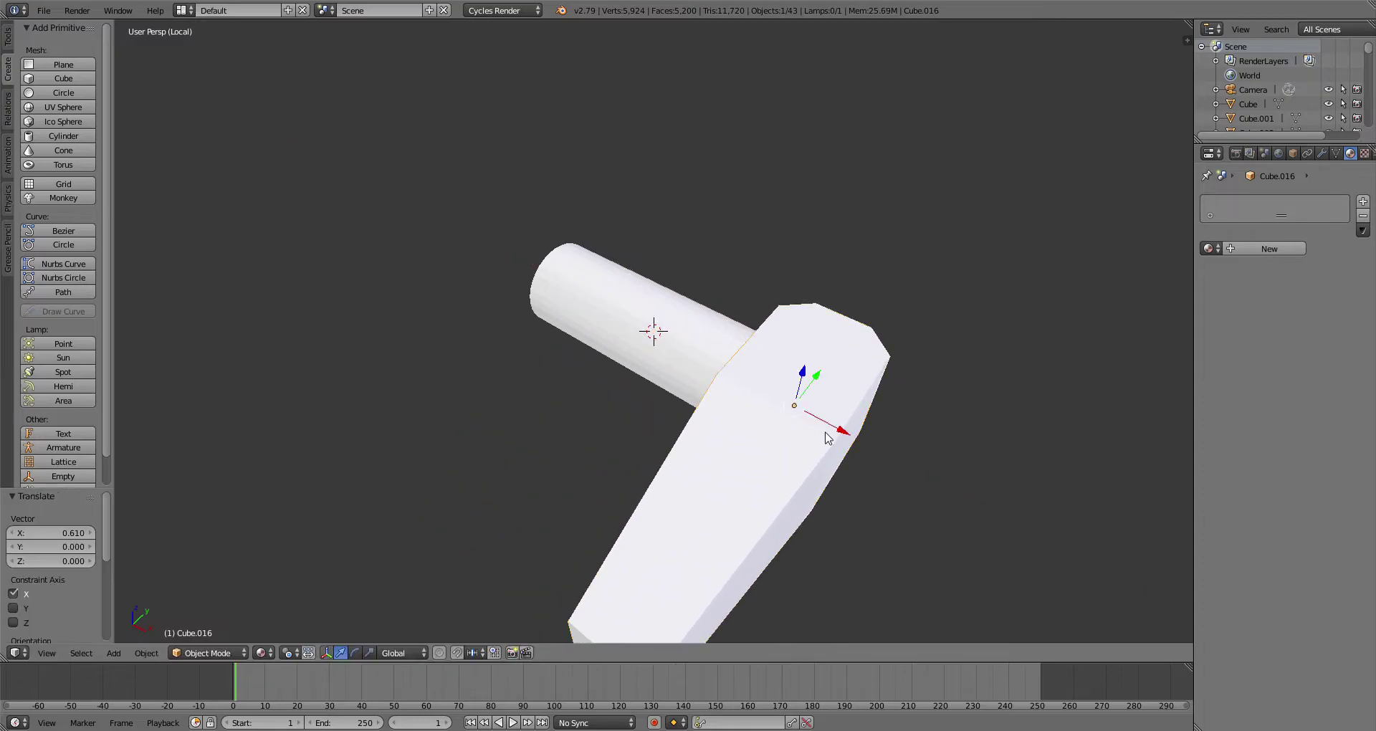
{"action": "key", "text": "KP_Divide"}
Step: Shift the toe by -0.168 along X and lower it by 0.042 along Z to line up with the foot's underside
{"action": "middle_click_drag", "start_coordinate": [759, 426], "coordinate": [824, 457]}
{"action": "scroll", "coordinate": [824, 456], "scroll_direction": "up", "scroll_amount": 1}
{"action": "right_click", "coordinate": [823, 445]}
{"action": "left_click_drag", "start_coordinate": [834, 370], "coordinate": [806, 371]}
{"action": "middle_click_drag", "start_coordinate": [806, 372], "coordinate": [792, 308]}
{"action": "key", "text": "KP_1"}
{"action": "key", "text": "KP_Decimal"}
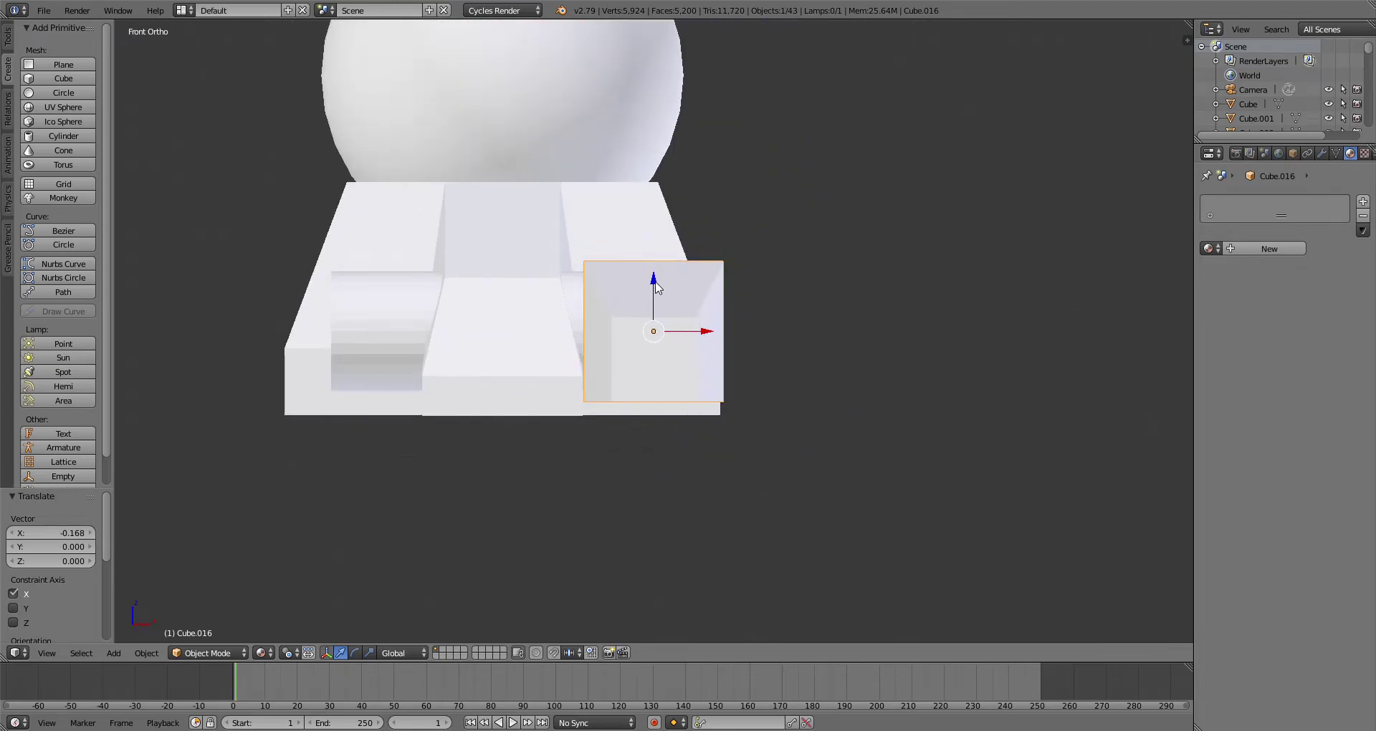
{"action": "left_click_drag", "start_coordinate": [472, 282], "coordinate": [466, 302]}
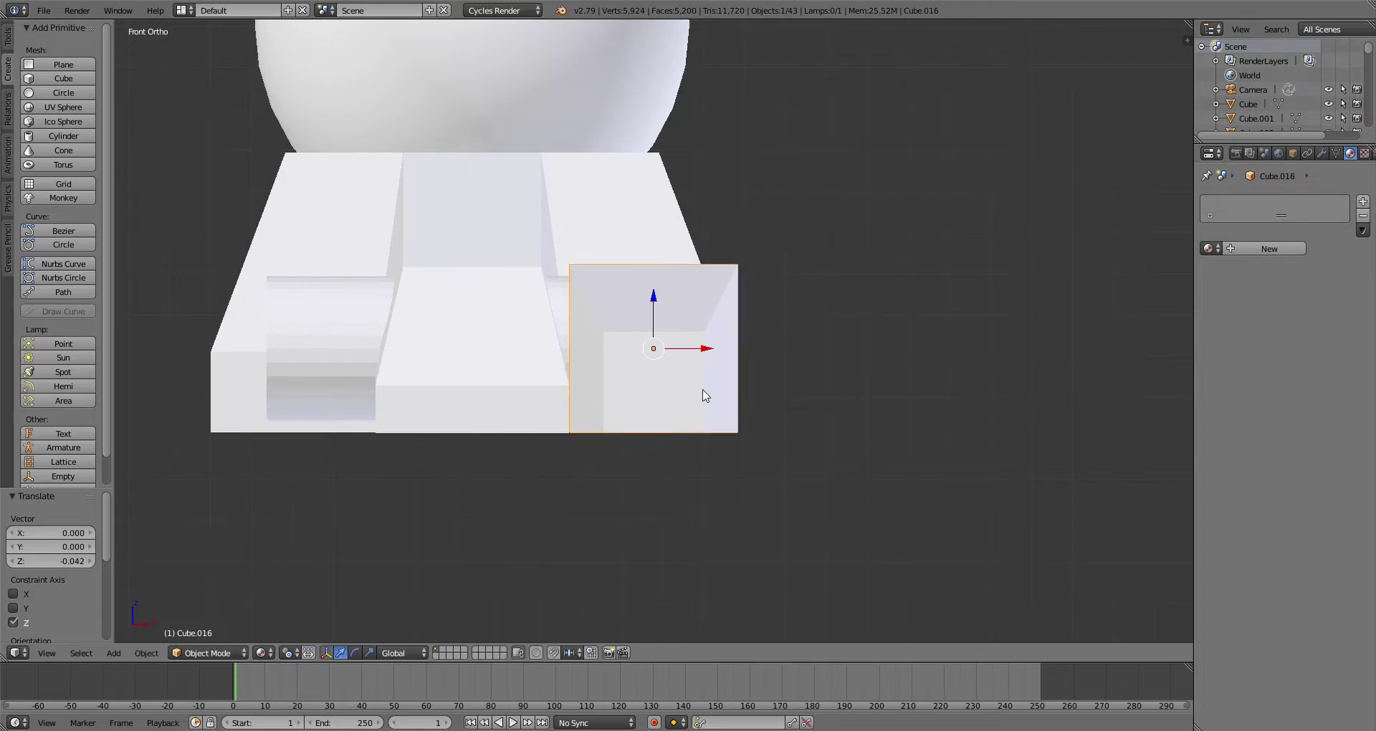
Step: Nudge the toe slightly outward along X and move it by -0.017 along Y
{"action": "left_click_drag", "start_coordinate": [707, 353], "coordinate": [715, 356]}
{"action": "middle_click_drag", "start_coordinate": [714, 357], "coordinate": [783, 260]}
{"action": "left_click_drag", "start_coordinate": [798, 168], "coordinate": [789, 169]}
Step: Edit the toe's mesh, shifting its front end face outward by 0.161 along X and checking it from below
{"action": "scroll", "coordinate": [797, 229], "scroll_direction": "down", "scroll_amount": 6}
{"action": "middle_click_drag", "start_coordinate": [792, 304], "coordinate": [854, 366]}
{"action": "right_click", "coordinate": [756, 402]}
{"action": "middle_click_drag", "start_coordinate": [756, 402], "coordinate": [208, 649]}
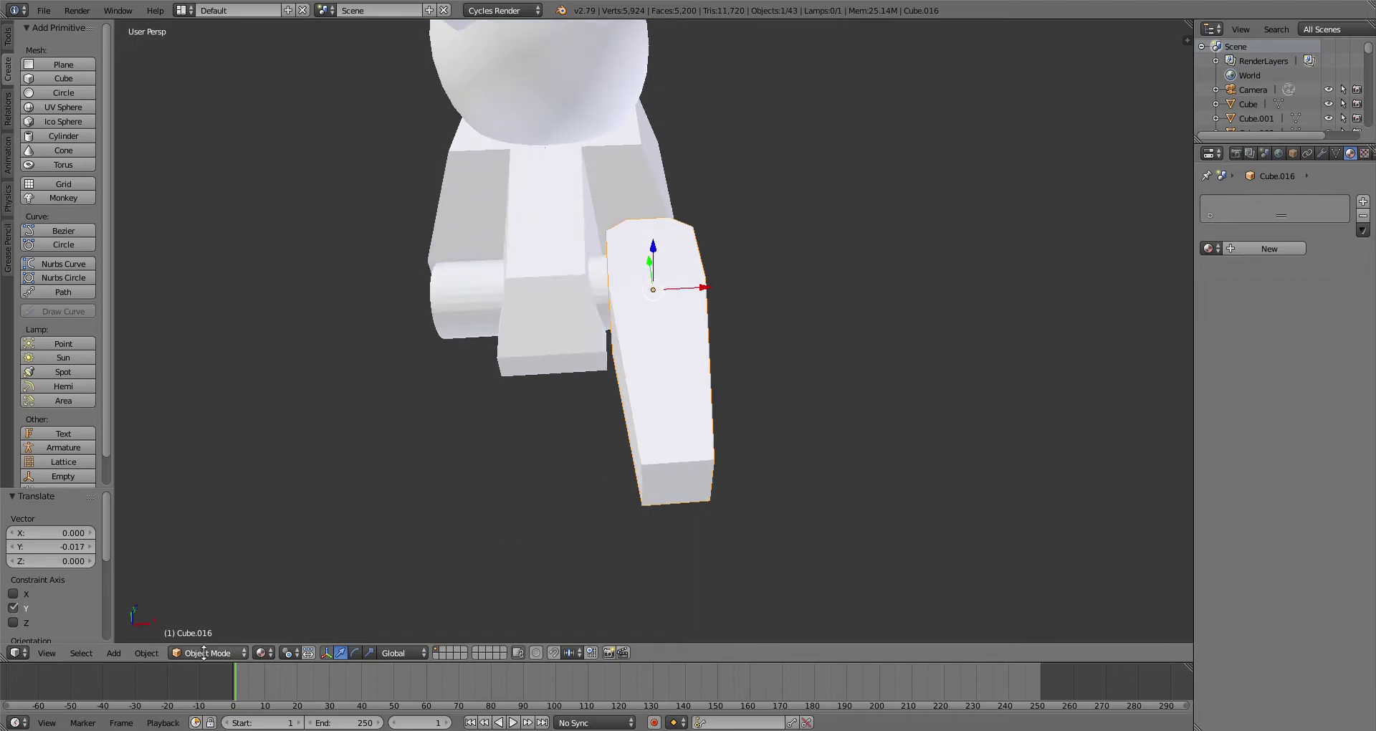
{"action": "key", "text": "Tab"}
{"action": "left_click_drag", "start_coordinate": [731, 487], "coordinate": [779, 485]}
{"action": "middle_click_drag", "start_coordinate": [778, 484], "coordinate": [623, 465]}
{"action": "key", "text": "KP_7"}
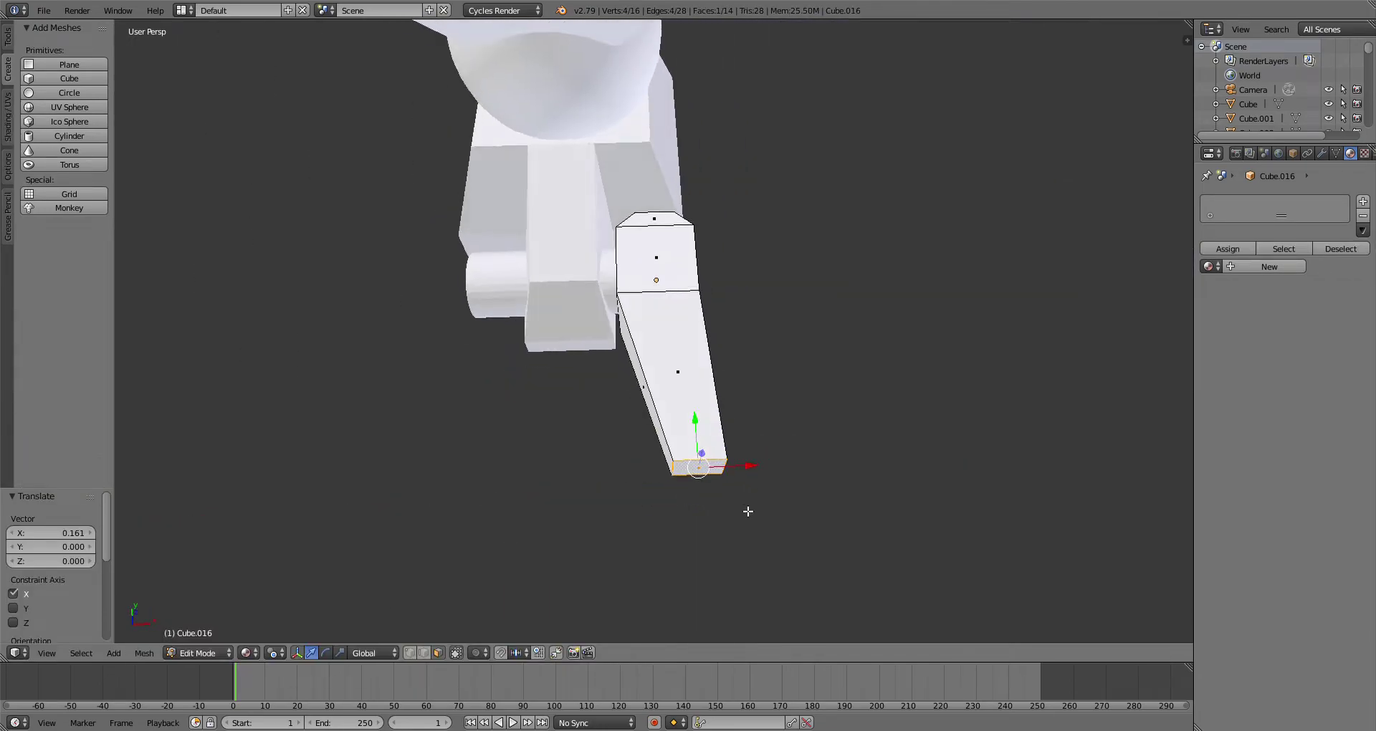
{"action": "scroll", "coordinate": [757, 434], "scroll_direction": "up", "scroll_amount": 3}
{"action": "key", "text": "ctrl+KP_7"}
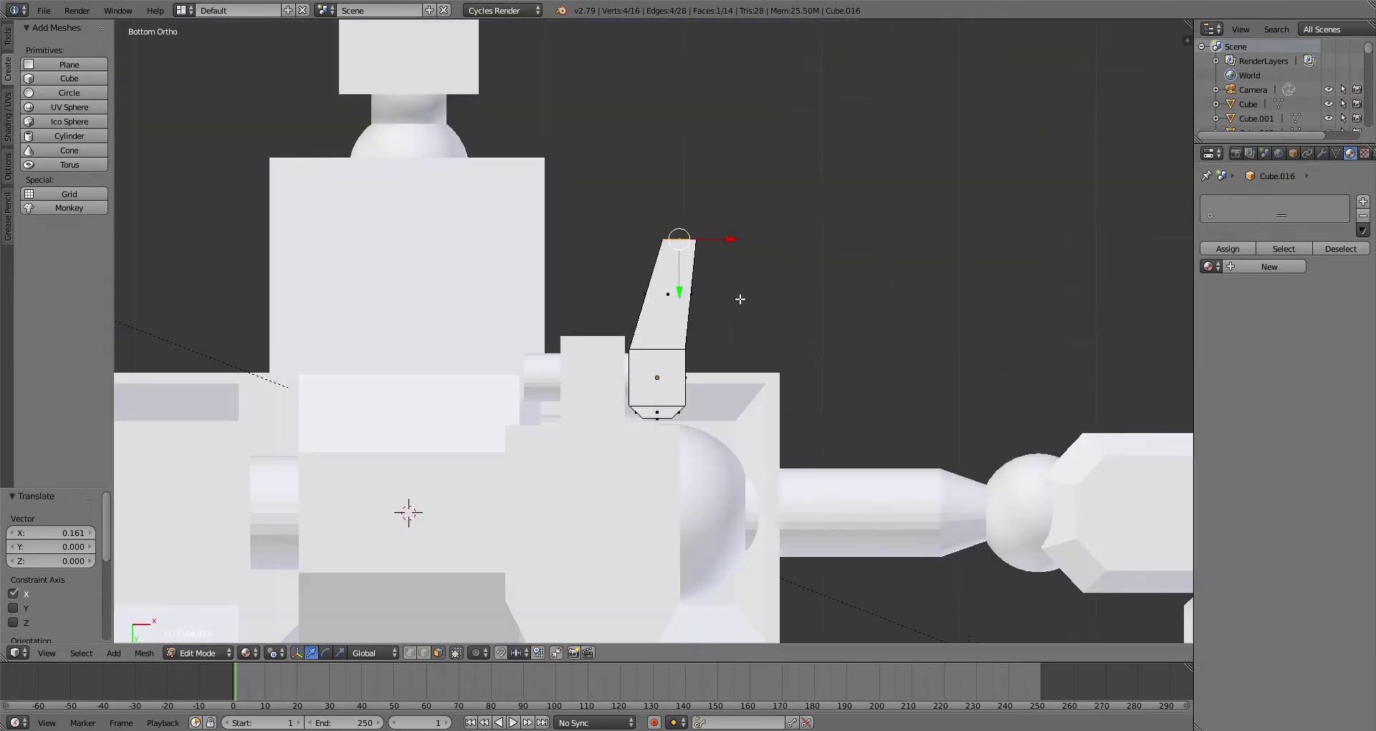
Step: Shift the side toe's front end face by -0.323 and 0.189 along X, and return to object mode
{"action": "key", "text": "g"}
{"action": "key", "text": "x"}
{"action": "left_click", "coordinate": [681, 184]}
{"action": "middle_click_drag", "start_coordinate": [681, 184], "coordinate": [665, 417]}
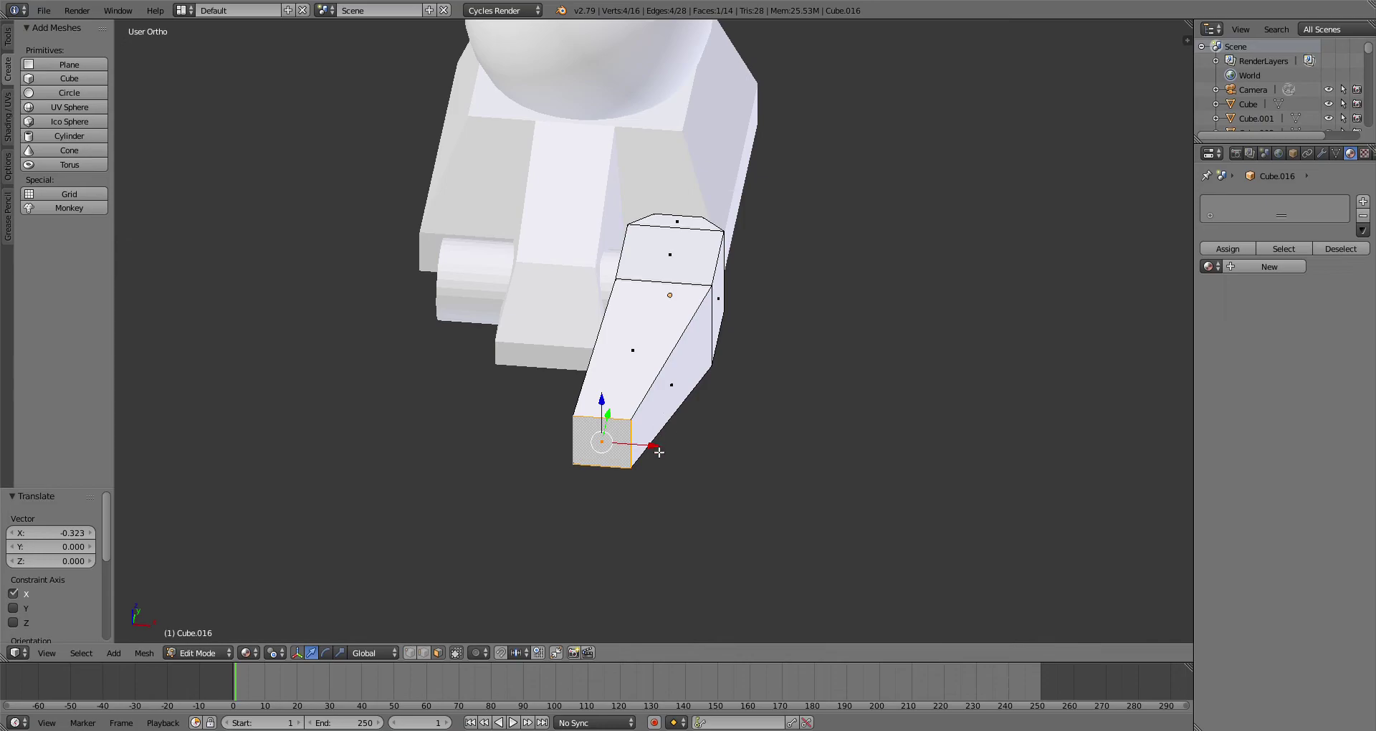
{"action": "key", "text": "g"}
{"action": "key", "text": "x"}
{"action": "left_click", "coordinate": [713, 467]}
{"action": "middle_click_drag", "start_coordinate": [713, 467], "coordinate": [738, 465]}
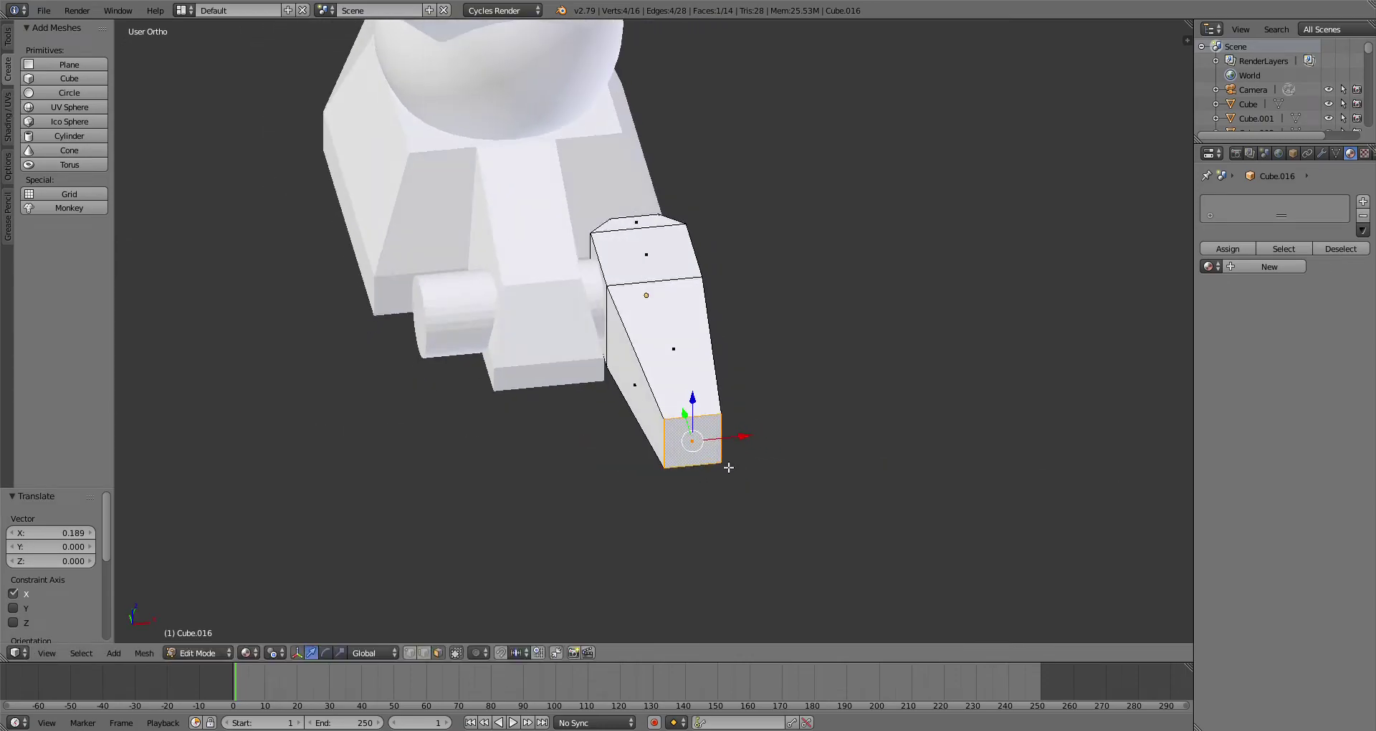
{"action": "key", "text": "Tab"}
Step: Make a linked duplicate of the side toe, leaving the copy in its original place
{"action": "middle_click_drag", "start_coordinate": [333, 531], "coordinate": [481, 443]}
{"action": "key", "text": "KP_1"}
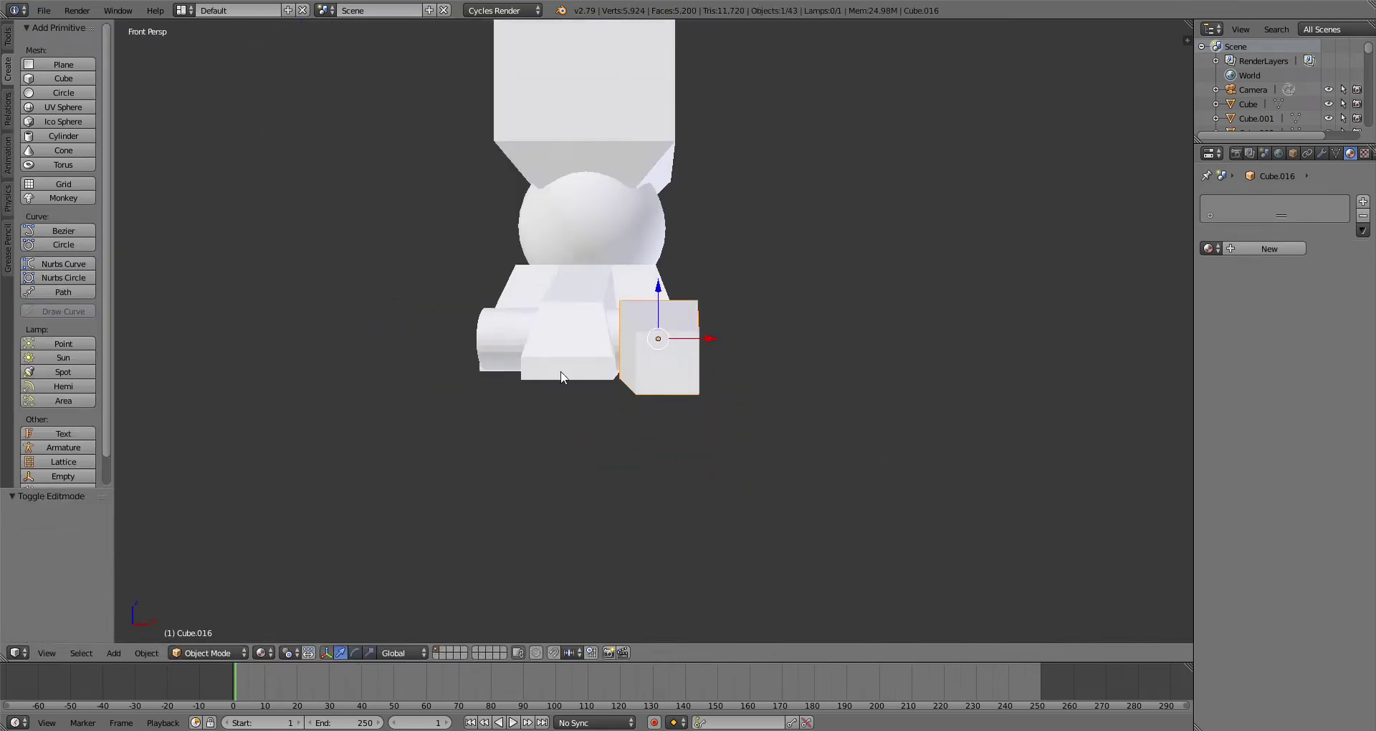
{"action": "scroll", "coordinate": [532, 377], "scroll_direction": "up", "scroll_amount": 5}
{"action": "scroll", "coordinate": [719, 355], "scroll_direction": "up", "scroll_amount": 2}
{"action": "scroll", "coordinate": [776, 313], "scroll_direction": "up", "scroll_amount": 1}
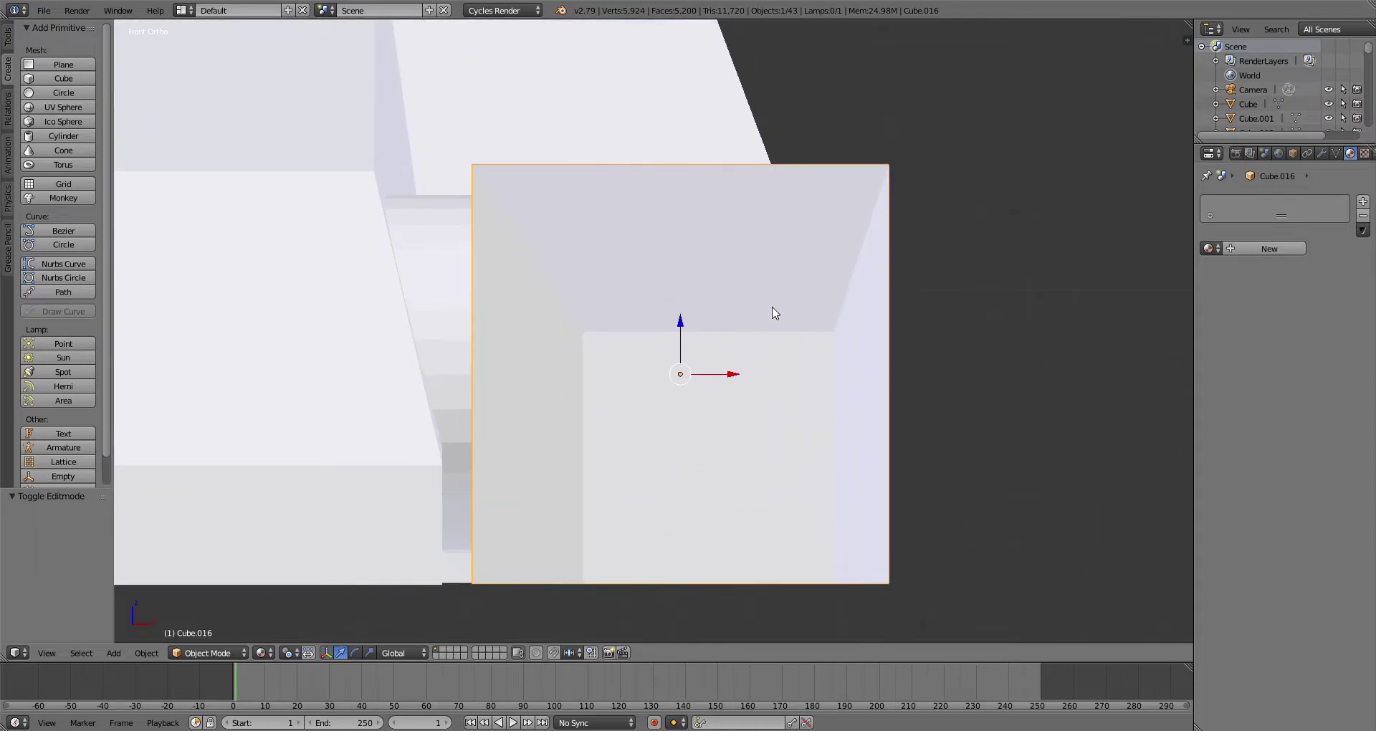
{"action": "scroll", "coordinate": [804, 414], "scroll_direction": "down", "scroll_amount": 4}
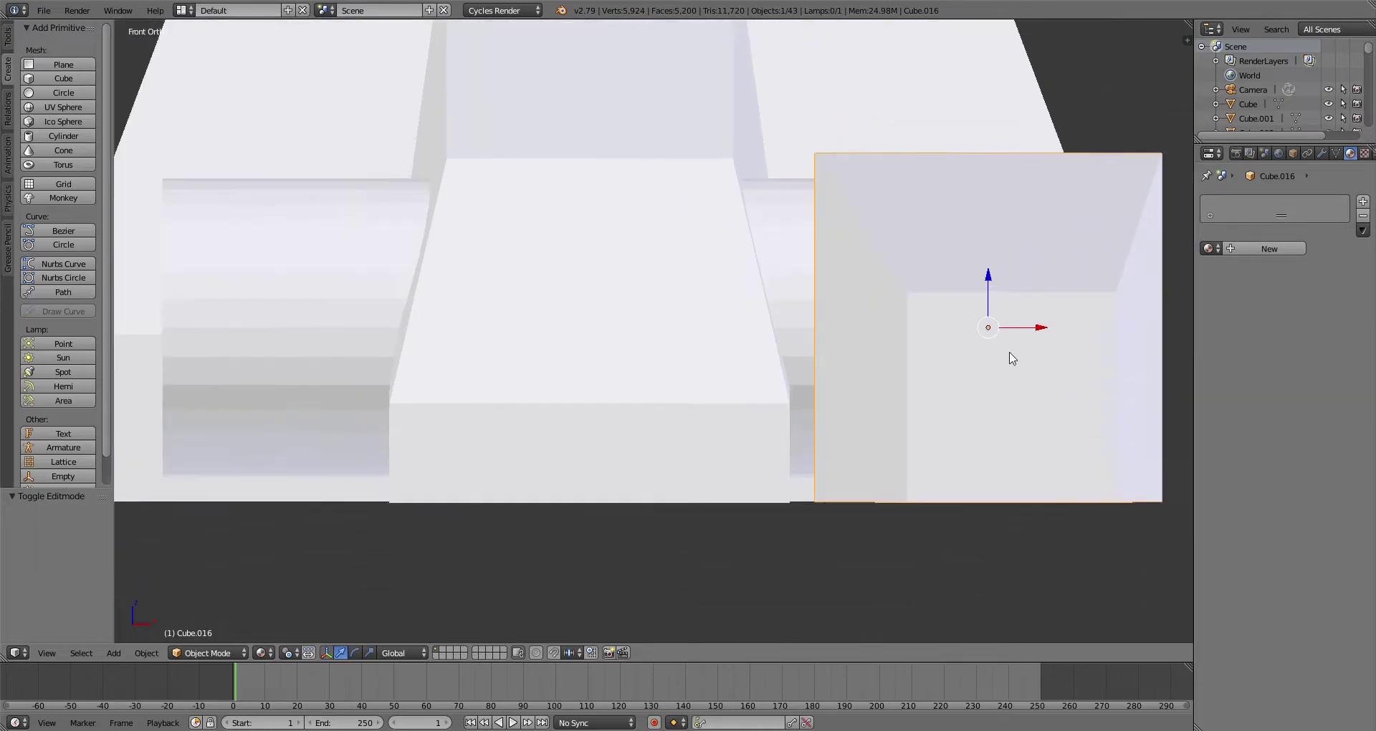
{"action": "left_click", "coordinate": [6, 48]}
{"action": "left_click", "coordinate": [56, 154]}
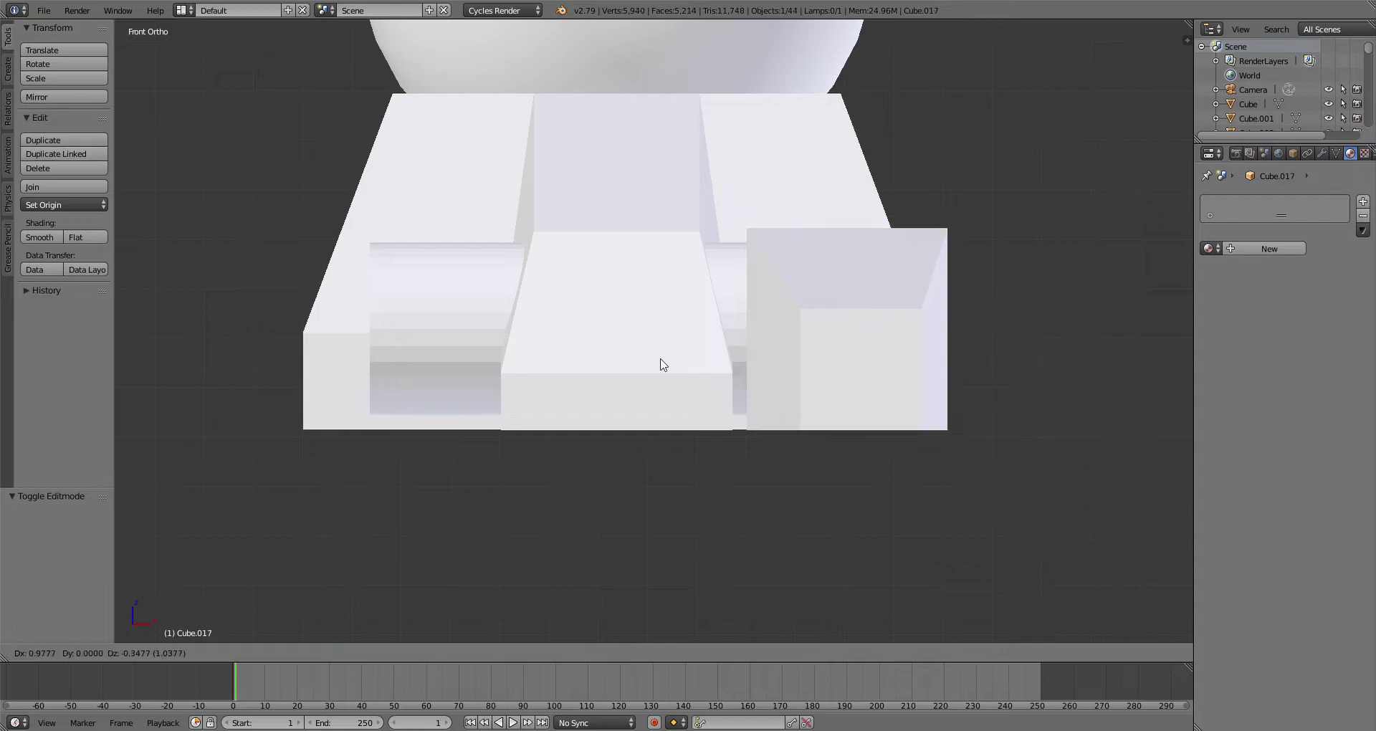
{"action": "right_click", "coordinate": [596, 344]}
Step: Mirror the duplicated toe on global X and move it by -0.931 along X to the axle's opposite end
{"action": "left_click", "coordinate": [146, 653]}
{"action": "mouse_move", "coordinate": [208, 573]}
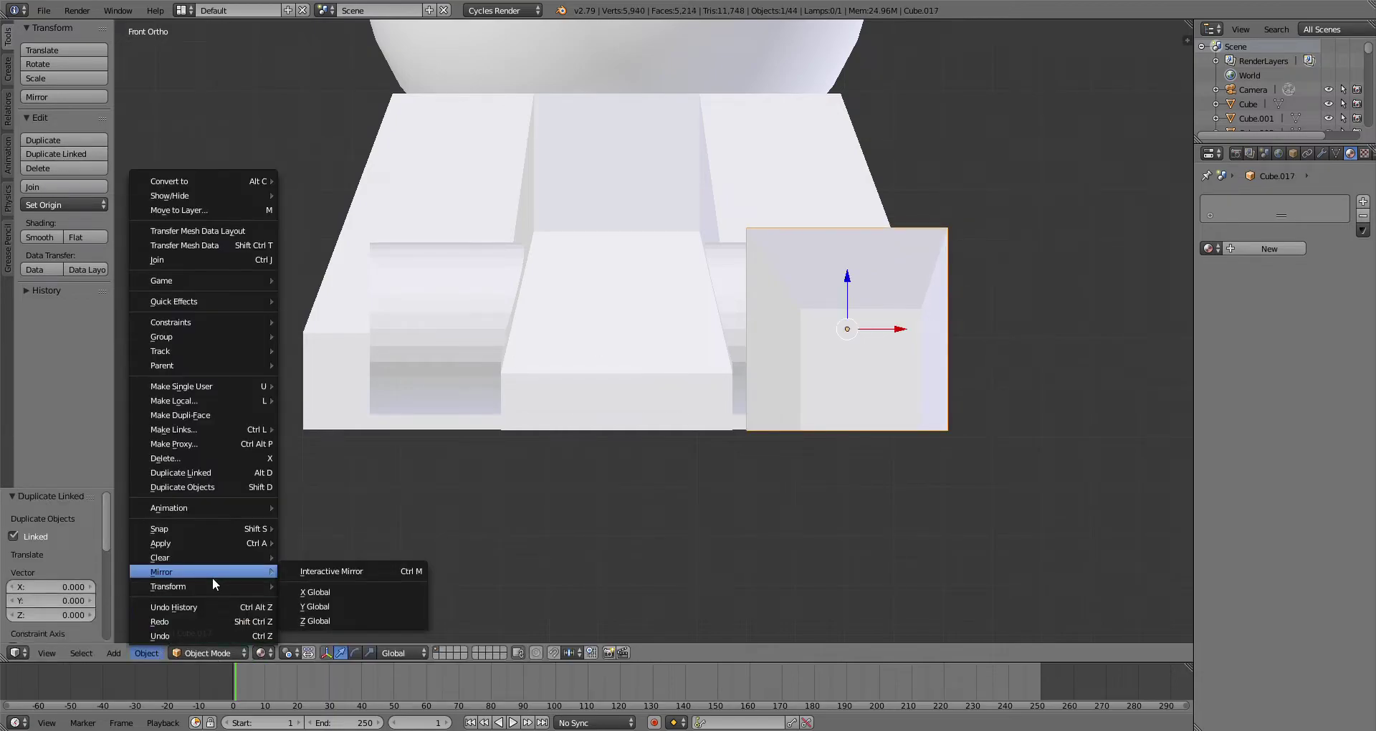
{"action": "left_click", "coordinate": [392, 592]}
{"action": "left_click_drag", "start_coordinate": [899, 331], "coordinate": [446, 345]}
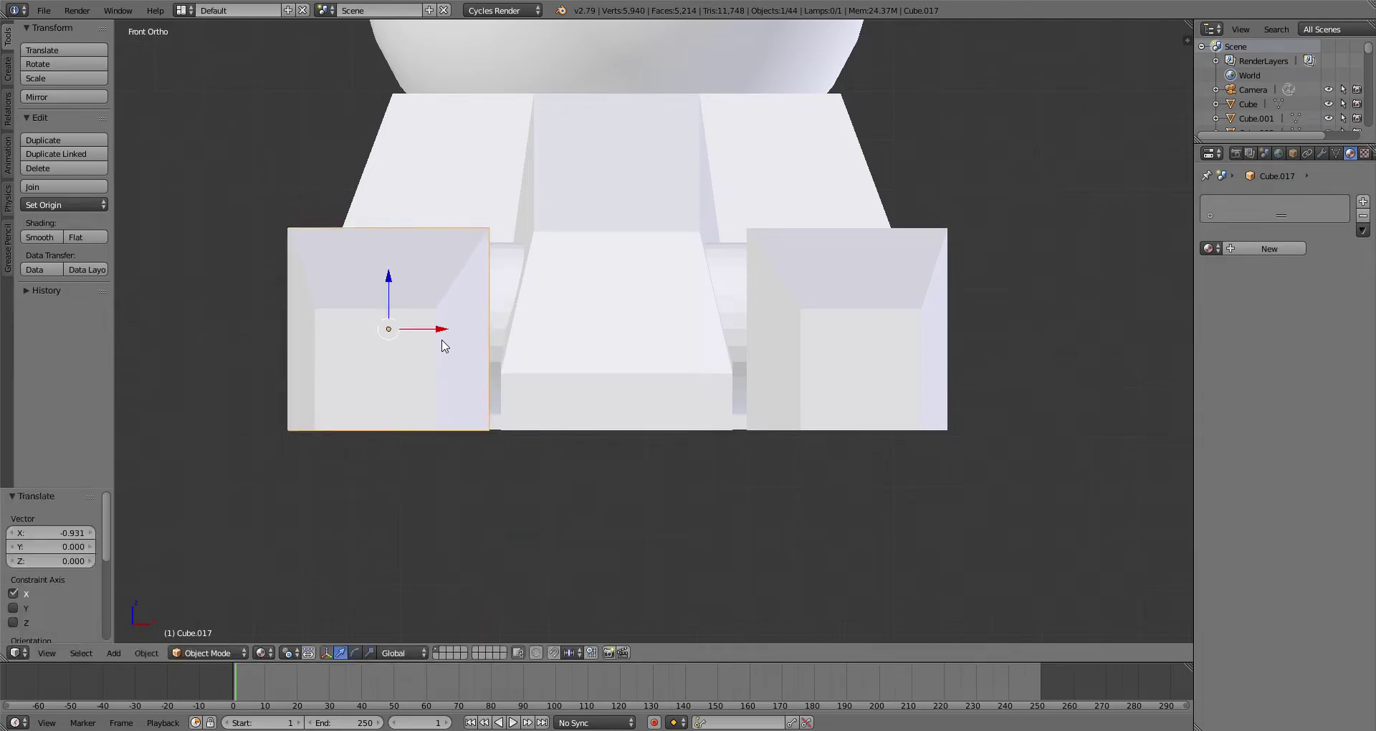
Step: Examine the alignment and spacing of both side toes against the middle toe from the front
{"action": "middle_click_drag", "start_coordinate": [446, 344], "coordinate": [621, 381], "text": "shift"}
{"action": "scroll", "coordinate": [607, 361], "scroll_direction": "up", "scroll_amount": 3}
{"action": "middle_click_drag", "start_coordinate": [714, 383], "coordinate": [225, 404], "text": "shift"}
{"action": "middle_click_drag", "start_coordinate": [528, 337], "coordinate": [1027, 333], "text": "shift"}
{"action": "scroll", "coordinate": [632, 288], "scroll_direction": "down", "scroll_amount": 2, "text": "shift"}
{"action": "scroll", "coordinate": [688, 285], "scroll_direction": "down", "scroll_amount": 14}
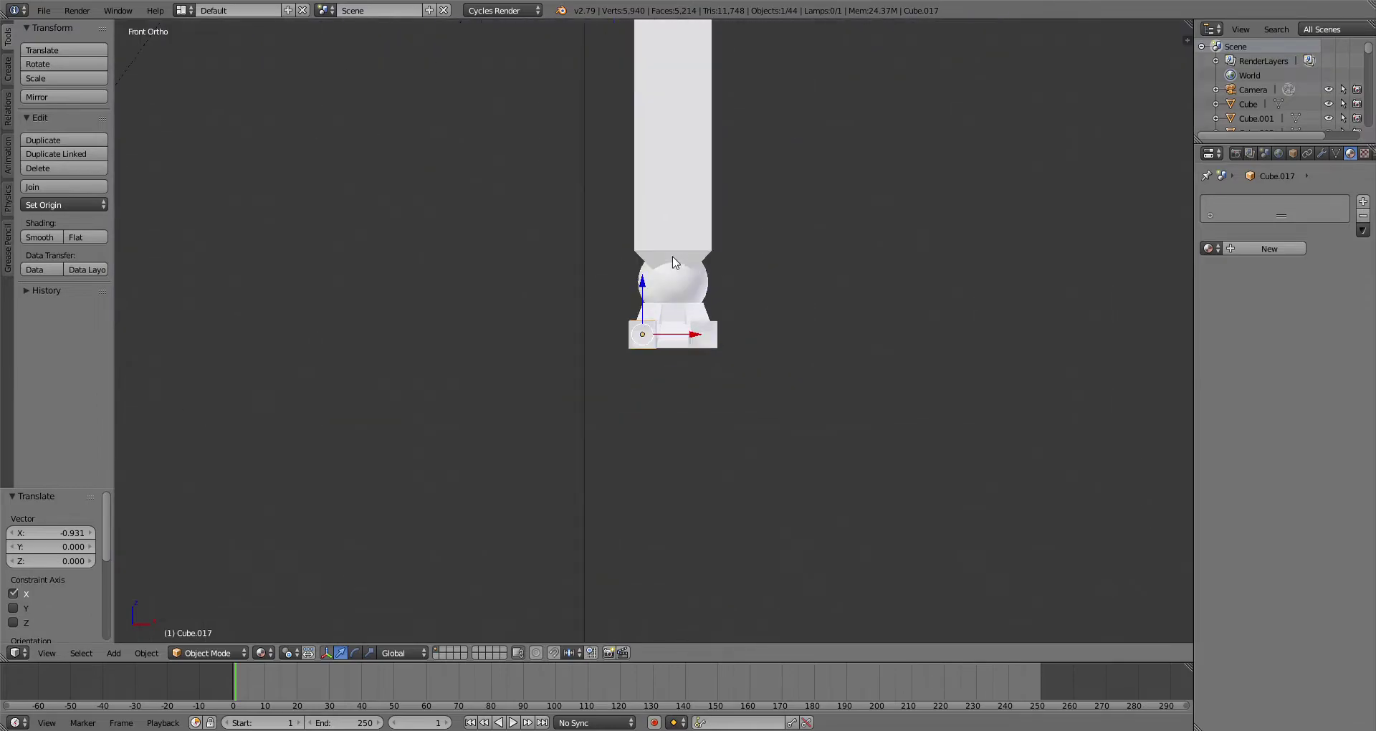
{"action": "scroll", "coordinate": [700, 287], "scroll_direction": "up", "scroll_amount": 11}
{"action": "scroll", "coordinate": [677, 334], "scroll_direction": "up", "scroll_amount": 1}
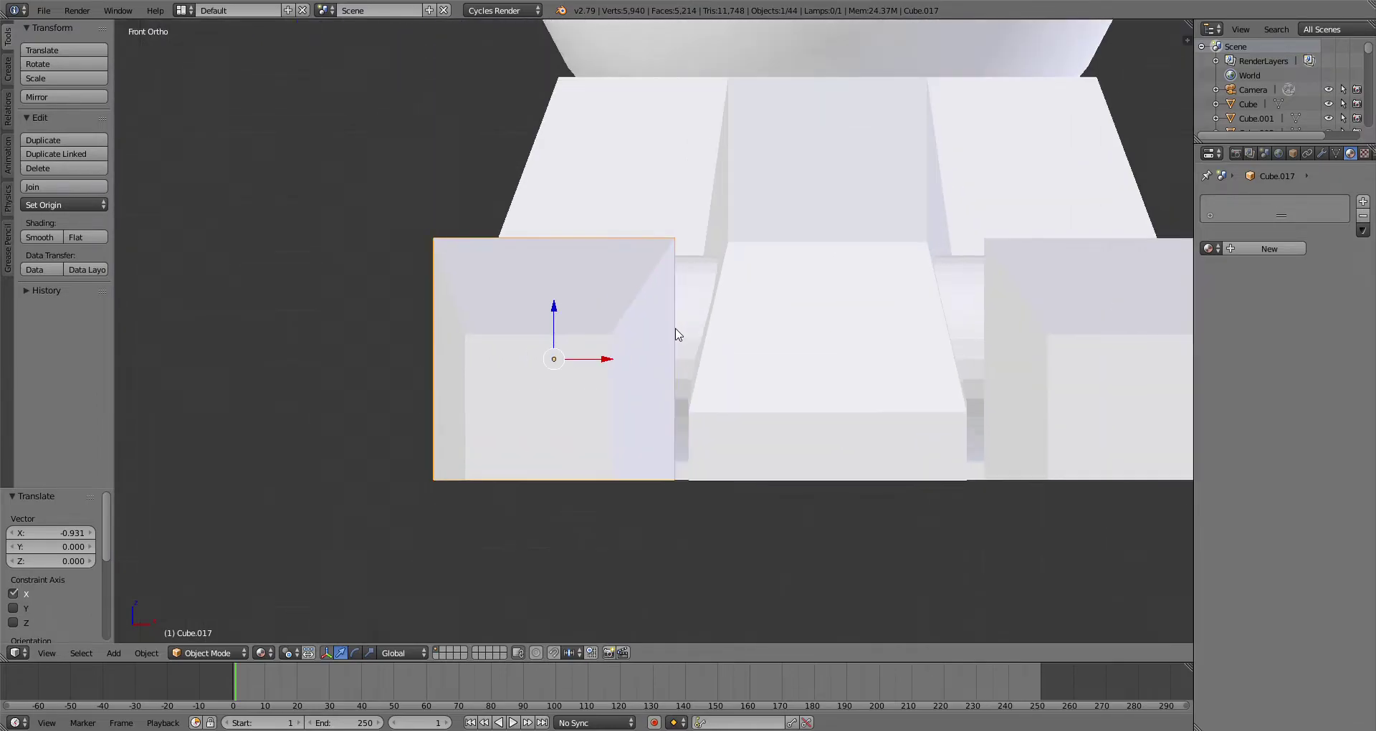
{"action": "scroll", "coordinate": [626, 344], "scroll_direction": "up", "scroll_amount": 1}
{"action": "middle_click_drag", "start_coordinate": [649, 351], "coordinate": [517, 329], "text": "shift"}
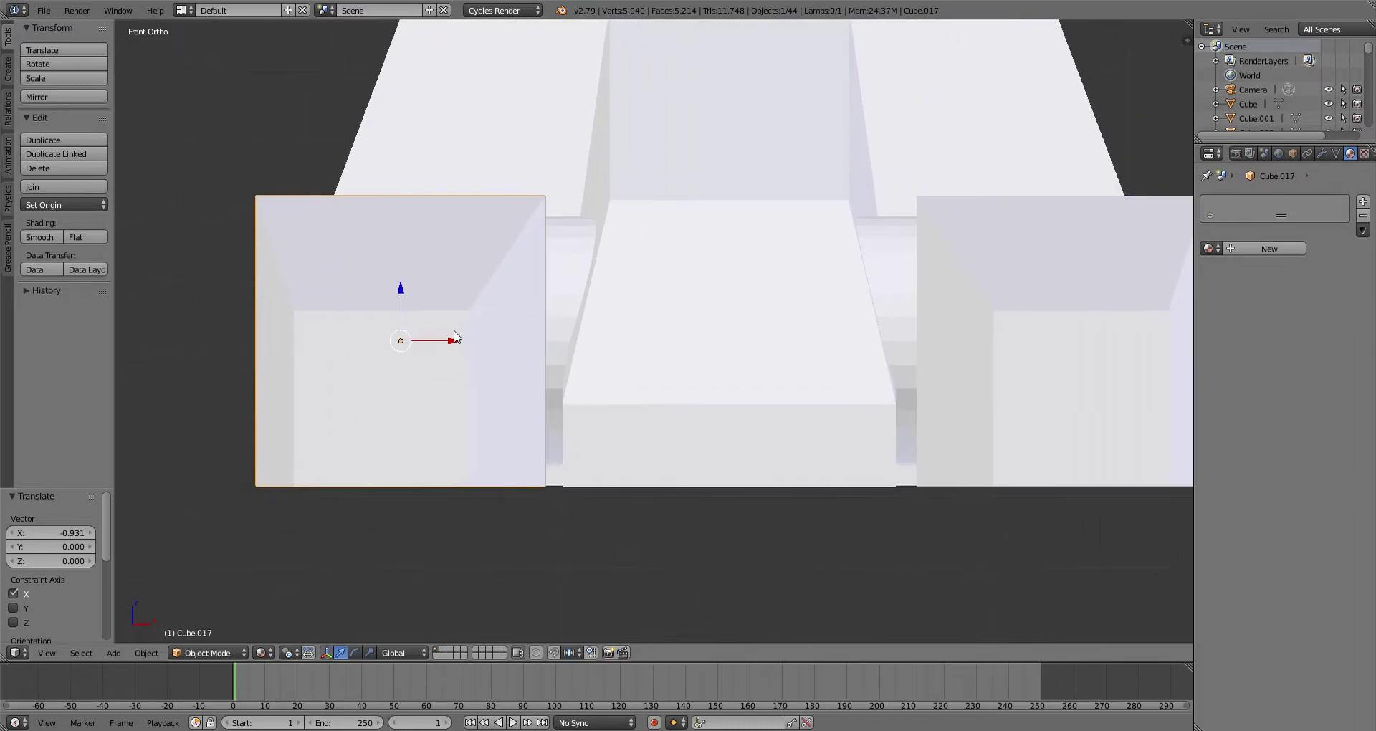
Step: Select both side toes together with the axle cylinder
{"action": "scroll", "coordinate": [461, 349], "scroll_direction": "down", "scroll_amount": 5}
{"action": "middle_click_drag", "start_coordinate": [615, 315], "coordinate": [753, 280]}
{"action": "right_click", "coordinate": [736, 377], "text": "shift"}
{"action": "scroll", "coordinate": [753, 280], "scroll_direction": "up", "scroll_amount": 1}
{"action": "right_click", "coordinate": [753, 335], "text": "shift"}
{"action": "middle_click_drag", "start_coordinate": [760, 369], "coordinate": [745, 469]}
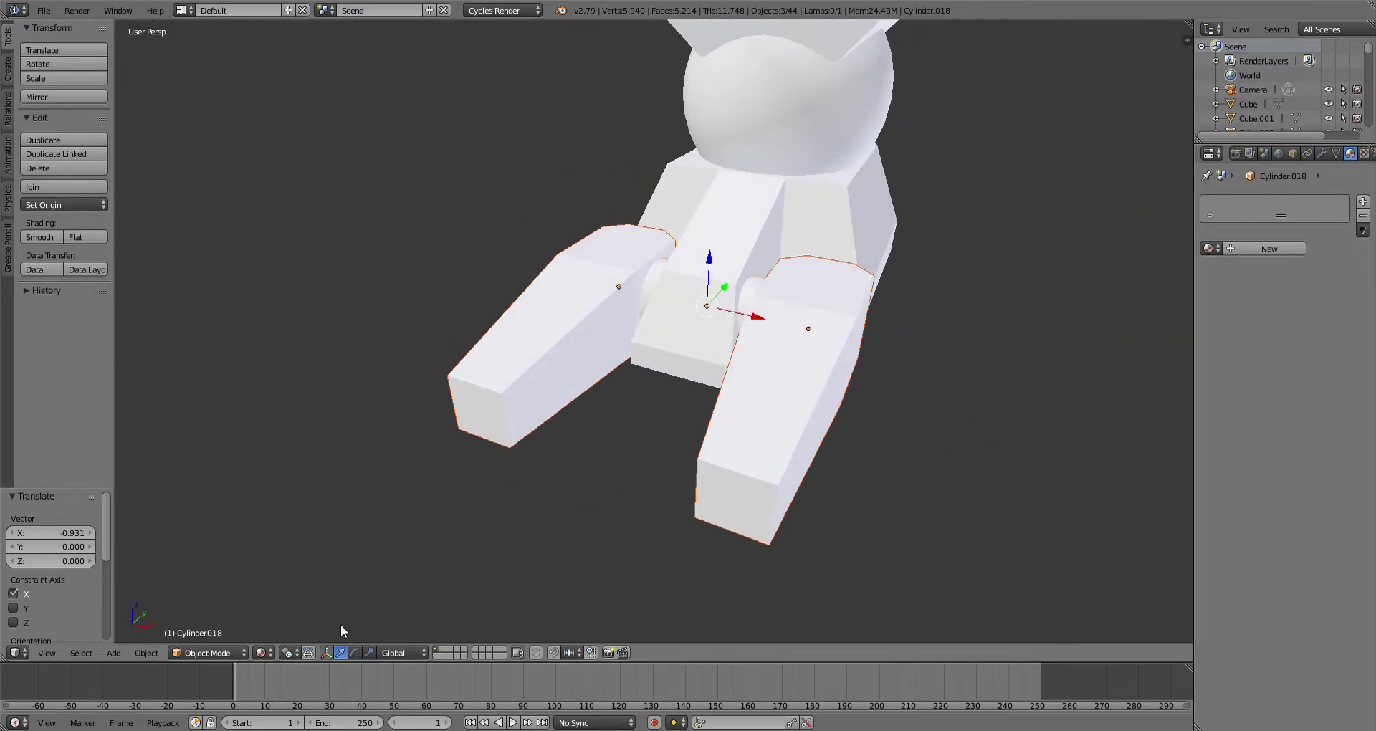
Step: Try rotating the selected toes and axle about X, and shift them by about -0.1 along Y
{"action": "key", "text": "r"}
{"action": "key", "text": "x"}
{"action": "left_click", "coordinate": [703, 289]}
{"action": "middle_click_drag", "start_coordinate": [703, 289], "coordinate": [761, 482]}
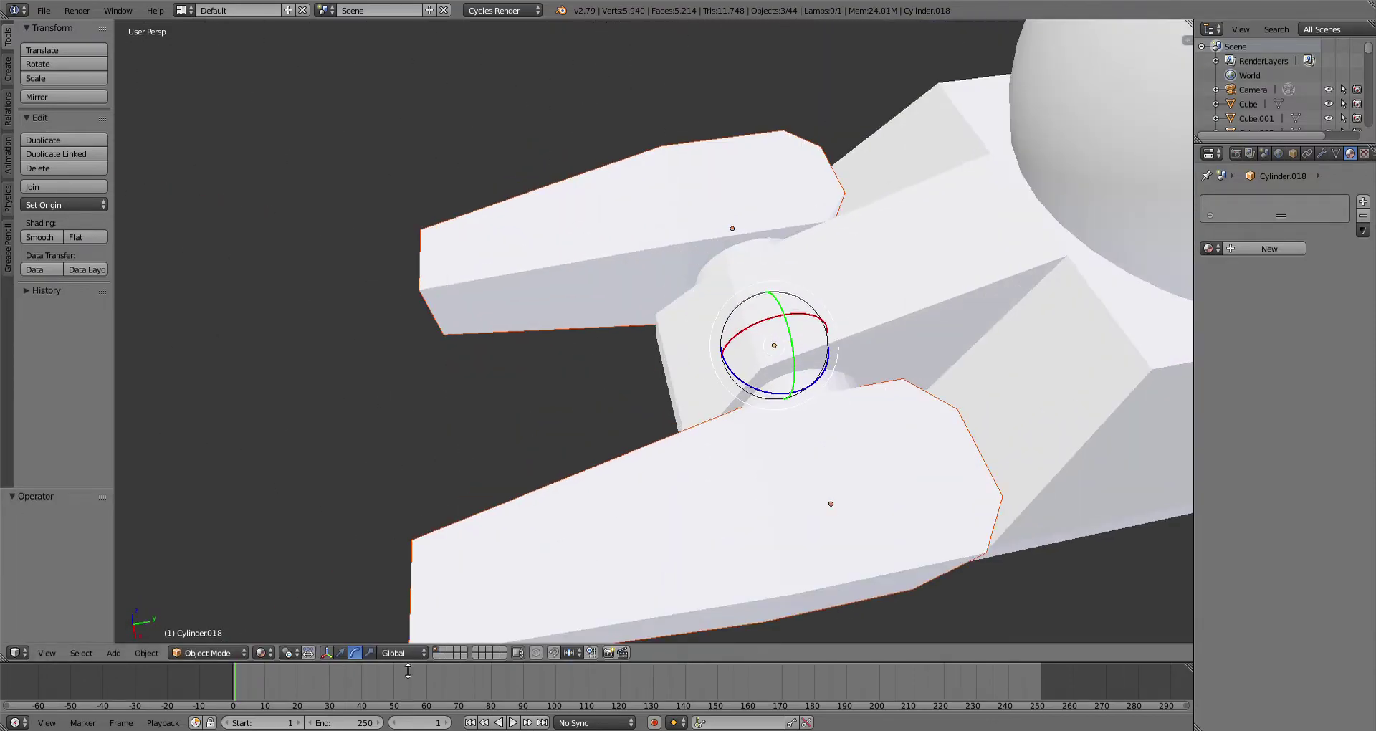
{"action": "left_click_drag", "start_coordinate": [825, 342], "coordinate": [798, 360]}
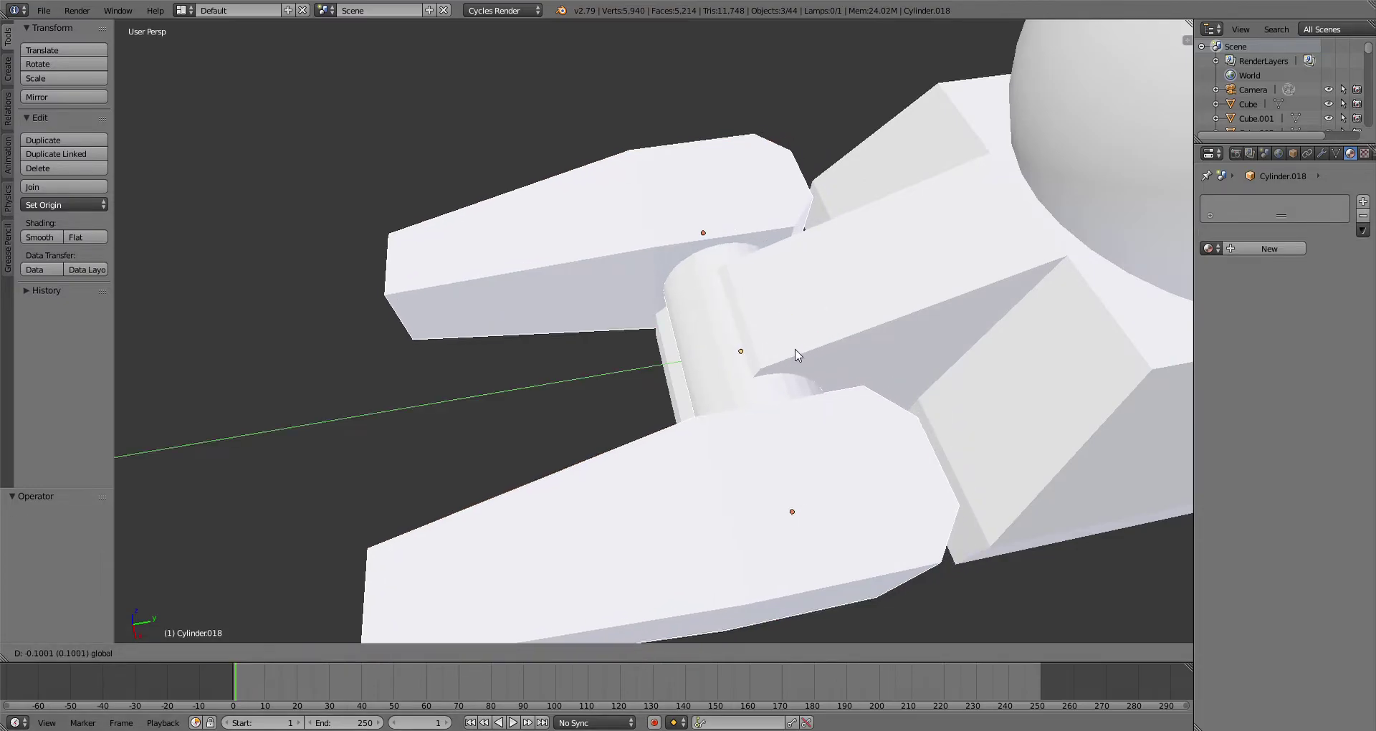
Step: Edit the foot's mesh, moving the middle toe's front faces by -0.247 along Y, and return to object mode
{"action": "right_click", "coordinate": [799, 359]}
{"action": "left_click", "coordinate": [230, 654]}
{"action": "left_click", "coordinate": [205, 620]}
{"action": "left_click_drag", "start_coordinate": [721, 383], "coordinate": [640, 396]}
{"action": "scroll", "coordinate": [641, 397], "scroll_direction": "down", "scroll_amount": 4}
{"action": "middle_click_drag", "start_coordinate": [640, 397], "coordinate": [724, 405]}
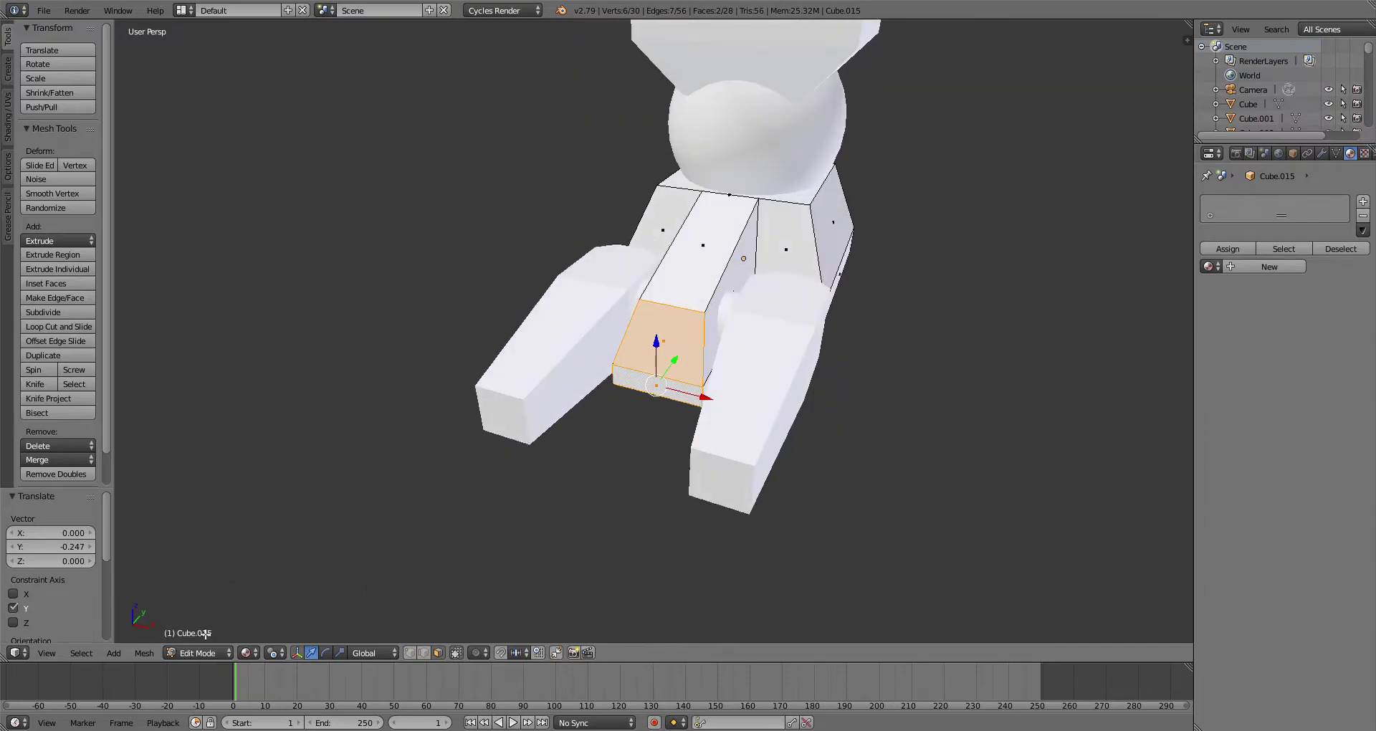
{"action": "left_click", "coordinate": [198, 640]}
Step: Edit the mirrored side toe's mesh and scale its rear end by 0.600 along X
{"action": "middle_click_drag", "start_coordinate": [544, 402], "coordinate": [561, 375]}
{"action": "left_click", "coordinate": [203, 655]}
{"action": "left_click", "coordinate": [206, 621]}
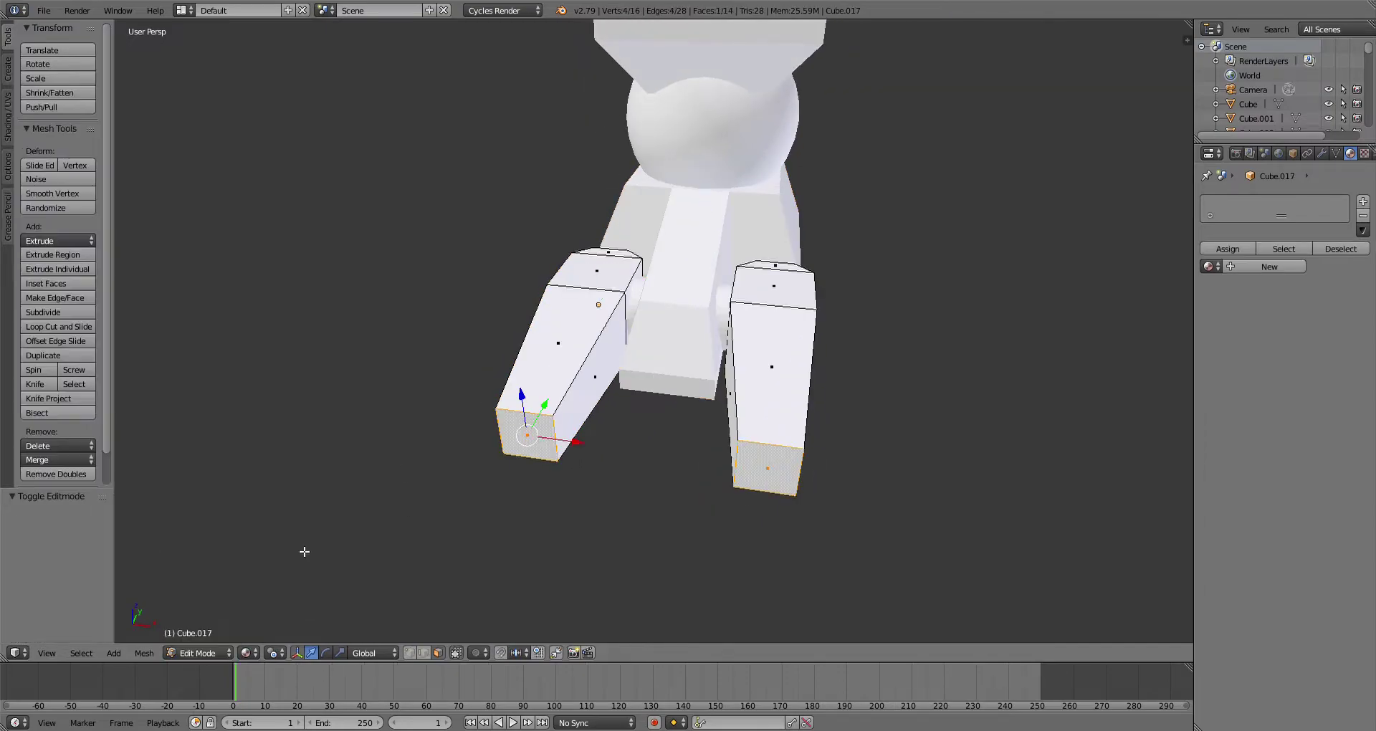
{"action": "right_click", "coordinate": [607, 261], "text": "shift"}
{"action": "middle_click_drag", "start_coordinate": [622, 260], "coordinate": [678, 262]}
{"action": "scroll", "coordinate": [673, 263], "scroll_direction": "up", "scroll_amount": 2}
{"action": "right_click", "coordinate": [505, 252], "text": "shift"}
{"action": "left_click_drag", "start_coordinate": [565, 234], "coordinate": [544, 237]}
{"action": "scroll", "coordinate": [566, 261], "scroll_direction": "down", "scroll_amount": 2}
Step: Switch to edge selection, lower the toe's upper rear edge slightly along Z, and return to object mode
{"action": "middle_click_drag", "start_coordinate": [613, 315], "coordinate": [784, 256]}
{"action": "scroll", "coordinate": [783, 255], "scroll_direction": "up", "scroll_amount": 3}
{"action": "right_click", "coordinate": [523, 365]}
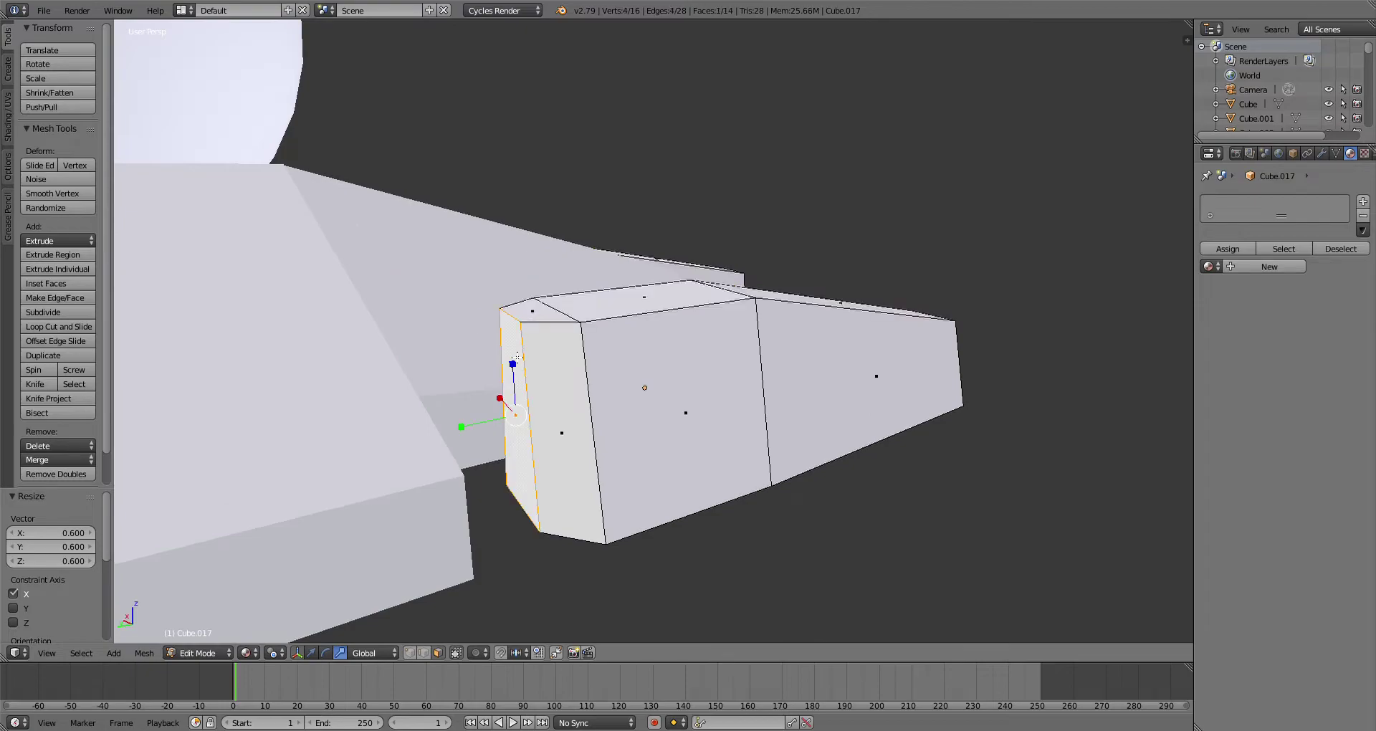
{"action": "left_click_drag", "start_coordinate": [531, 282], "coordinate": [566, 370]}
{"action": "right_click", "coordinate": [531, 297]}
{"action": "left_click", "coordinate": [311, 653]}
{"action": "right_click", "coordinate": [567, 372]}
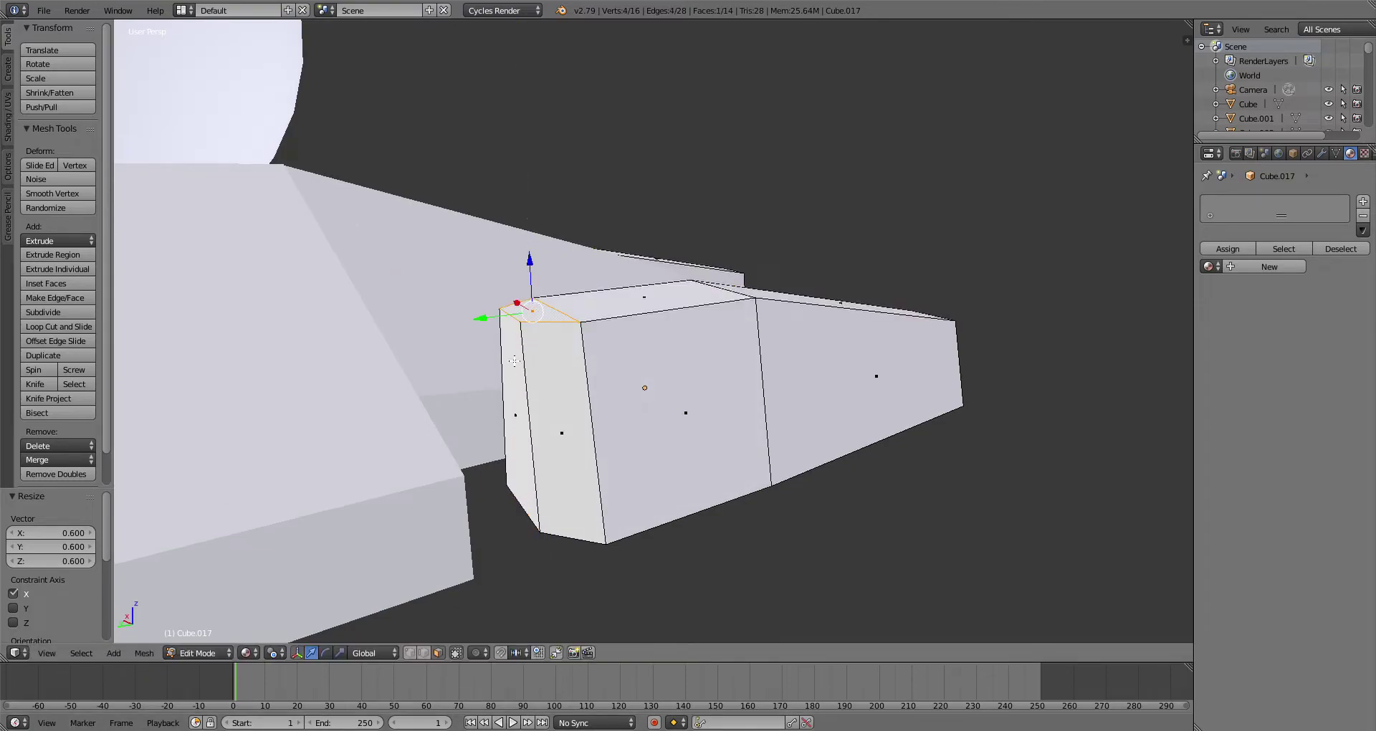
{"action": "left_click", "coordinate": [423, 656]}
{"action": "middle_click_drag", "start_coordinate": [513, 340], "coordinate": [576, 387]}
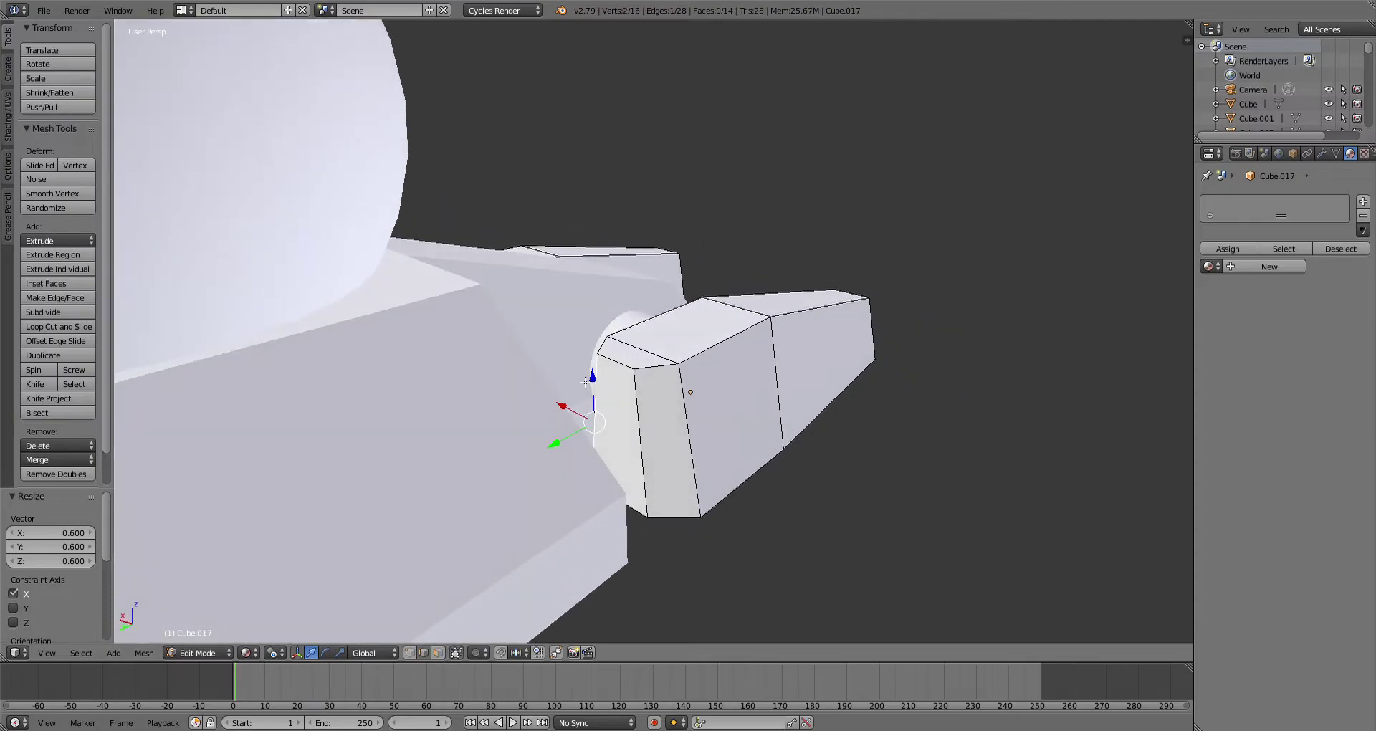
{"action": "left_click_drag", "start_coordinate": [618, 361], "coordinate": [619, 378]}
{"action": "middle_click_drag", "start_coordinate": [753, 432], "coordinate": [378, 586]}
{"action": "left_click", "coordinate": [203, 656]}
{"action": "left_click", "coordinate": [205, 627]}
Step: Select the lower leg and shorten it by scaling 0.838 along Z
{"action": "scroll", "coordinate": [559, 347], "scroll_direction": "down", "scroll_amount": 4}
{"action": "middle_click_drag", "start_coordinate": [559, 347], "coordinate": [695, 380]}
{"action": "right_click", "coordinate": [668, 400]}
{"action": "scroll", "coordinate": [565, 543], "scroll_direction": "up", "scroll_amount": 2}
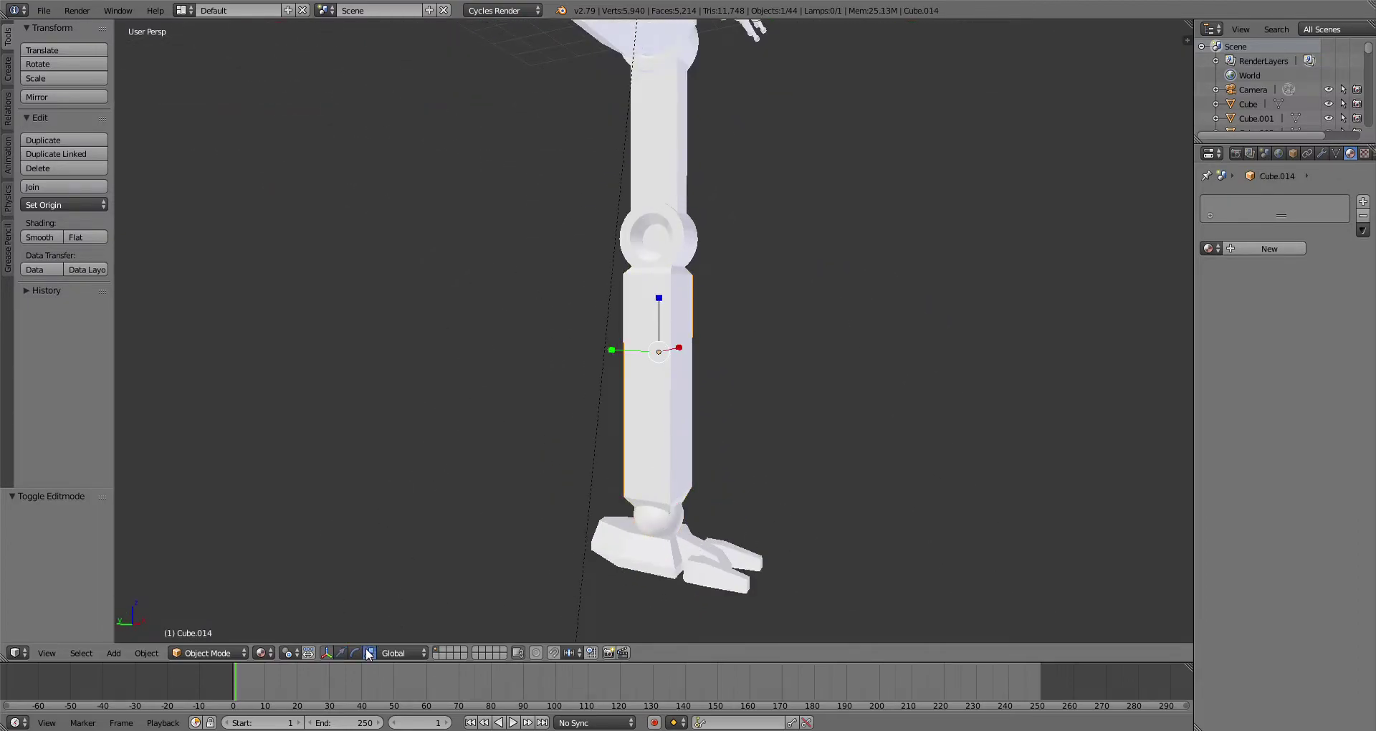
{"action": "scroll", "coordinate": [667, 311], "scroll_direction": "up", "scroll_amount": 1}
{"action": "left_click_drag", "start_coordinate": [660, 304], "coordinate": [660, 315]}
Step: Move the lower leg up by 0.270 along Z to meet the knee joint
{"action": "scroll", "coordinate": [684, 269], "scroll_direction": "down", "scroll_amount": 2}
{"action": "key", "text": "g"}
{"action": "key", "text": "z"}
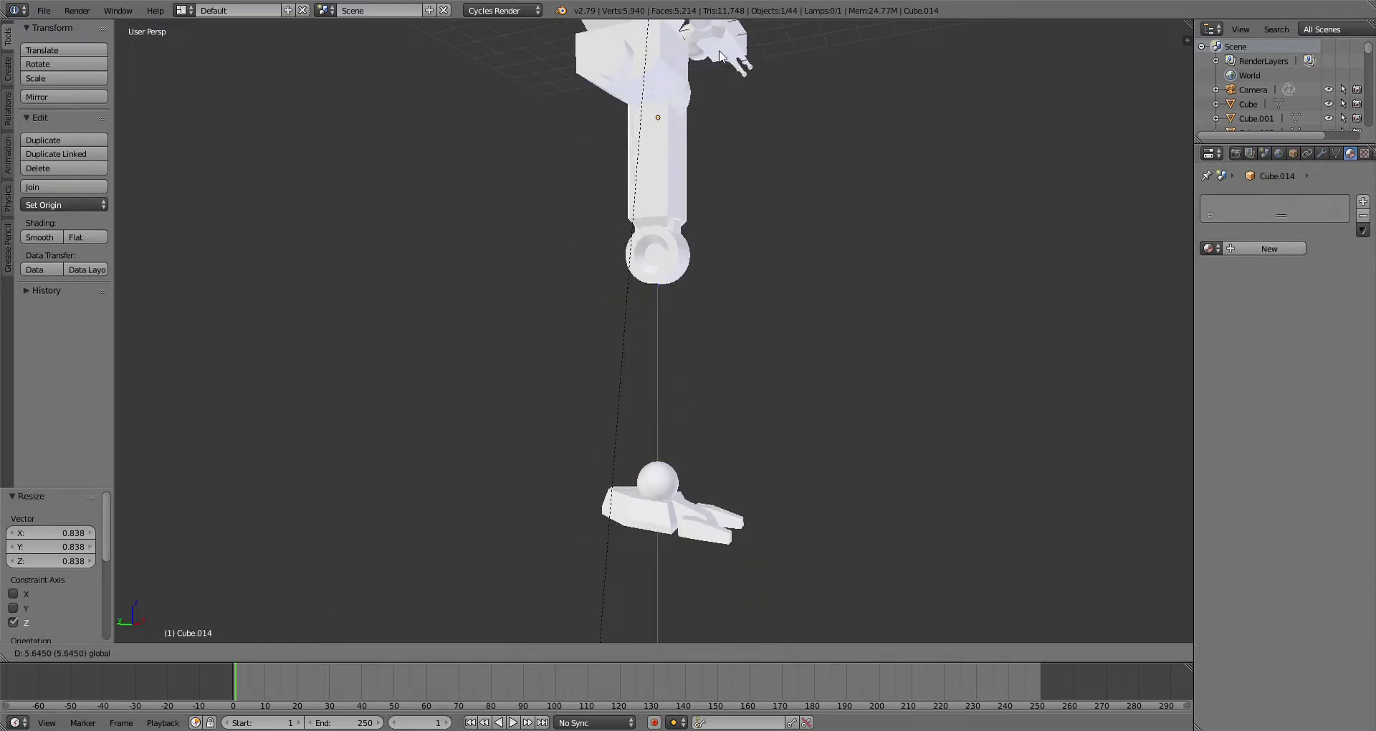
{"action": "right_click", "coordinate": [707, 113]}
{"action": "left_click_drag", "start_coordinate": [657, 300], "coordinate": [657, 287]}
Step: Select the ankle sphere and all foot parts and raise them by 0.795 along Z to the shortened leg
{"action": "right_click", "coordinate": [652, 495]}
{"action": "key", "text": "g"}
{"action": "key", "text": "z"}
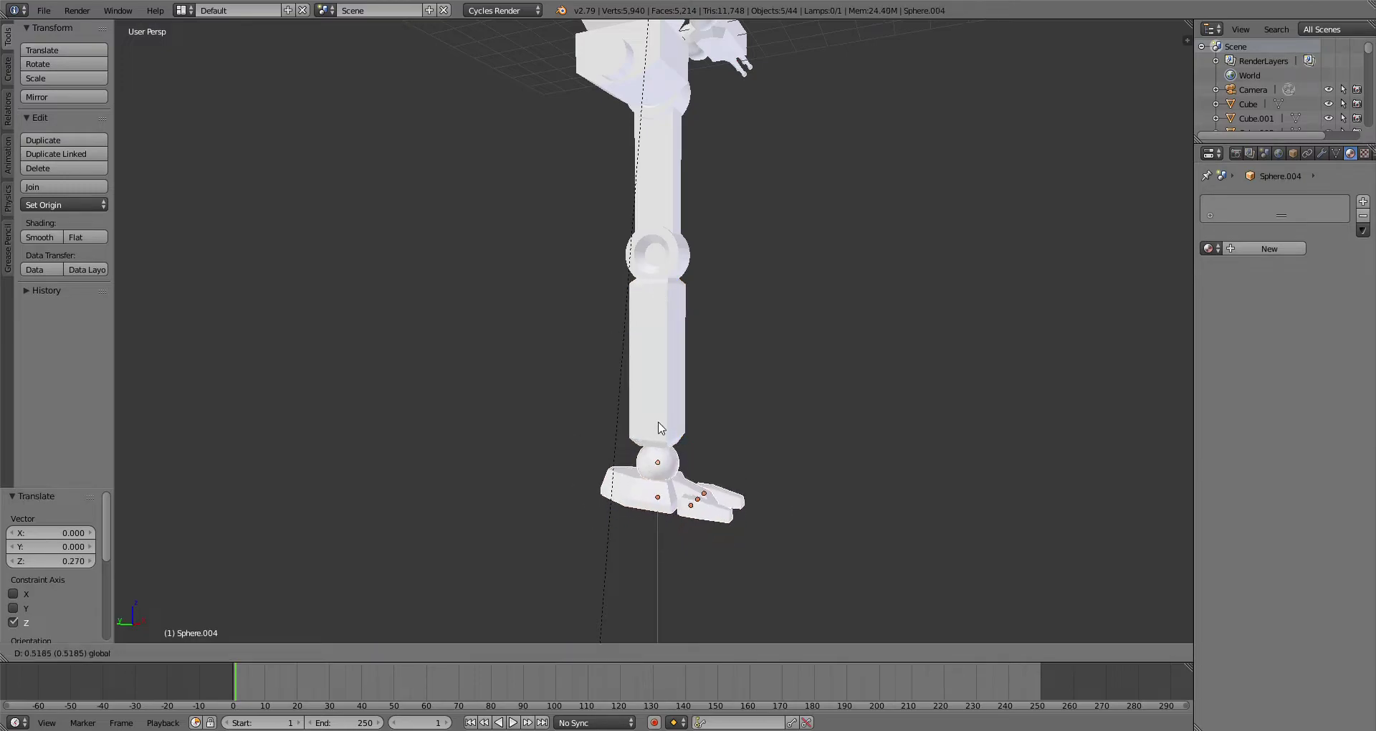
{"action": "left_click", "coordinate": [661, 418]}
Step: Isolate the lower leg in local view and add a 32-vertex cylinder with radius 1 and depth 2
{"action": "middle_click_drag", "start_coordinate": [661, 418], "coordinate": [717, 347]}
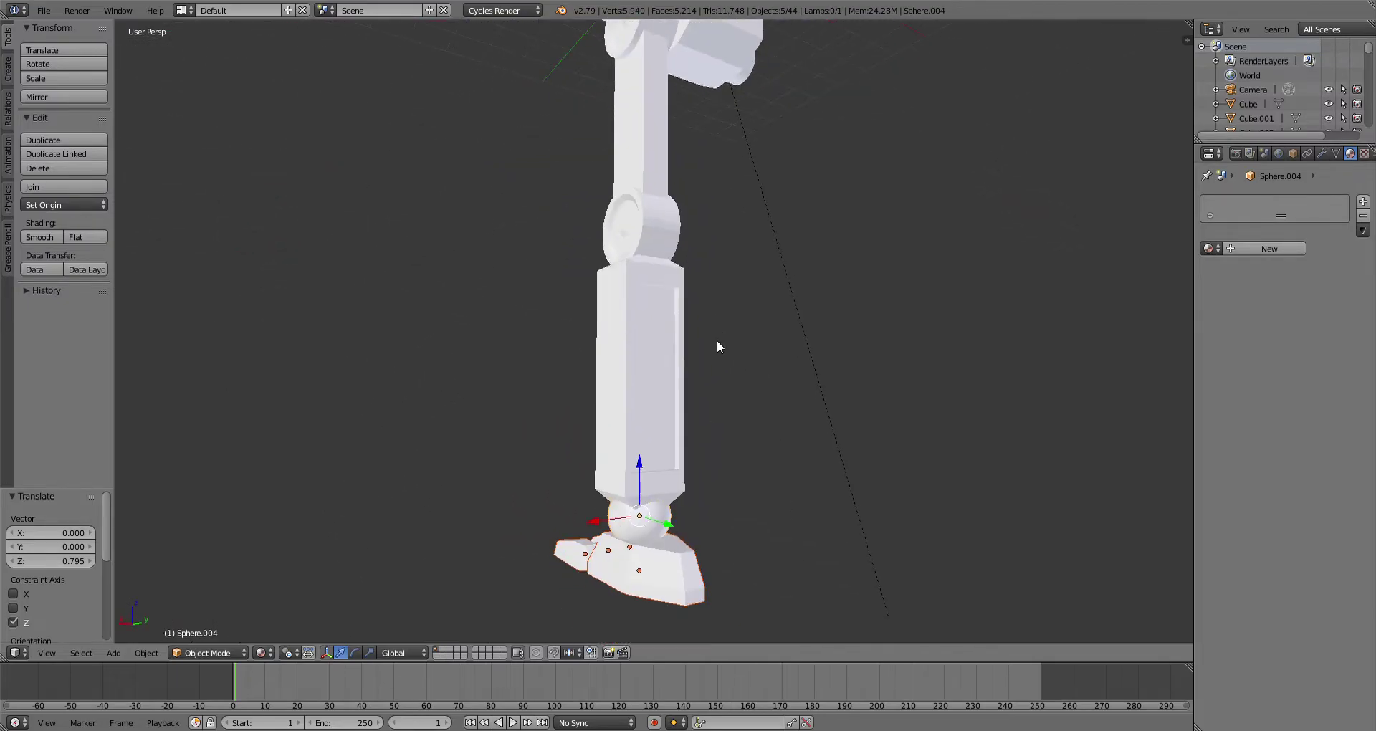
{"action": "key", "text": "KP_Divide"}
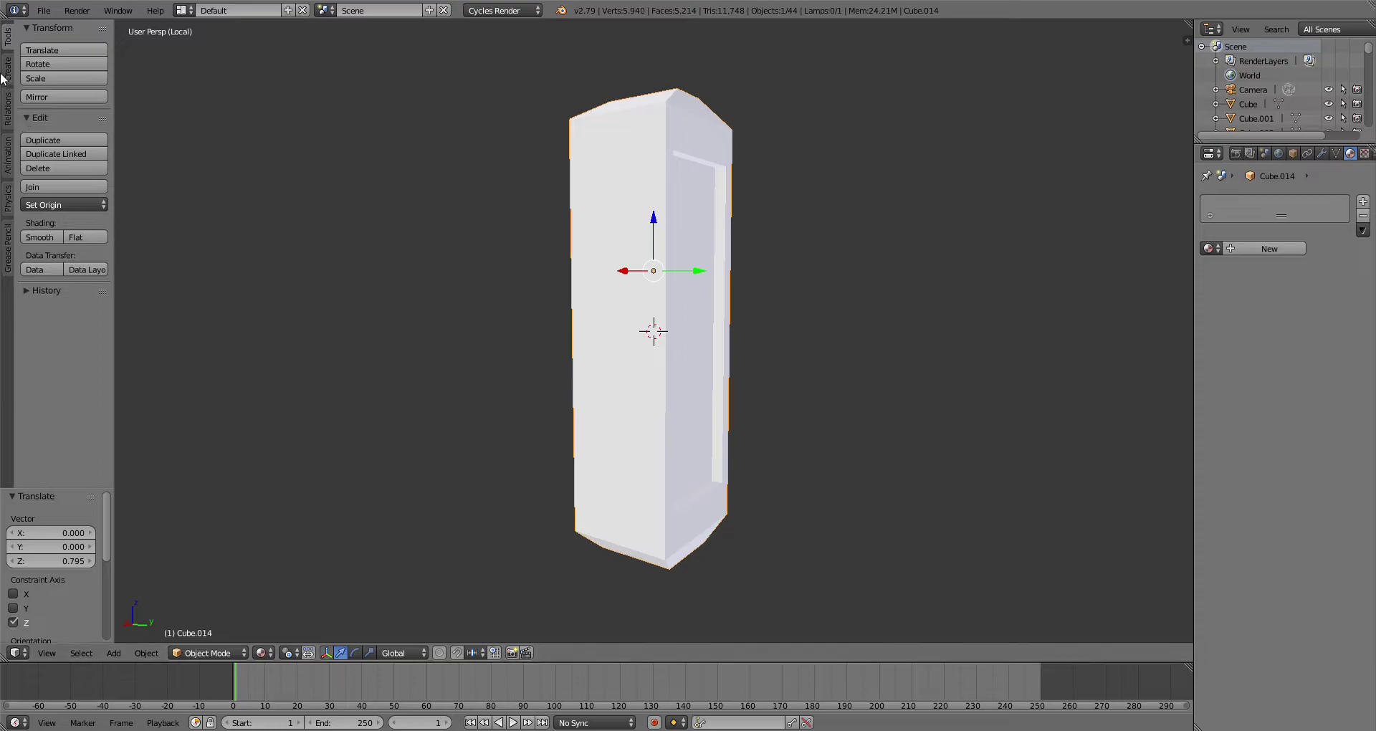
{"action": "left_click", "coordinate": [8, 69]}
{"action": "left_click", "coordinate": [68, 137]}
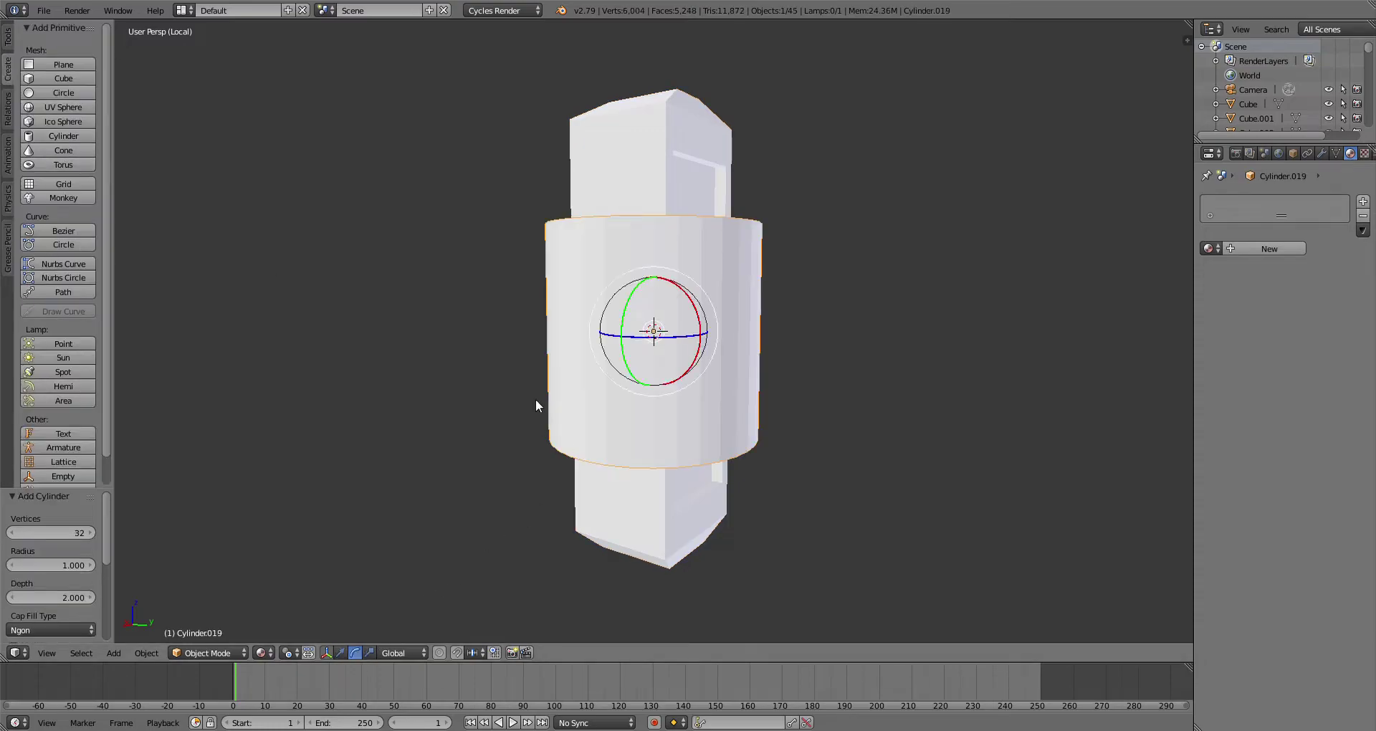
Step: Rotate the new cylinder about the Y axis so it lies across the lower leg
{"action": "key", "text": "r"}
{"action": "key", "text": "y"}
{"action": "left_click", "coordinate": [208, 563]}
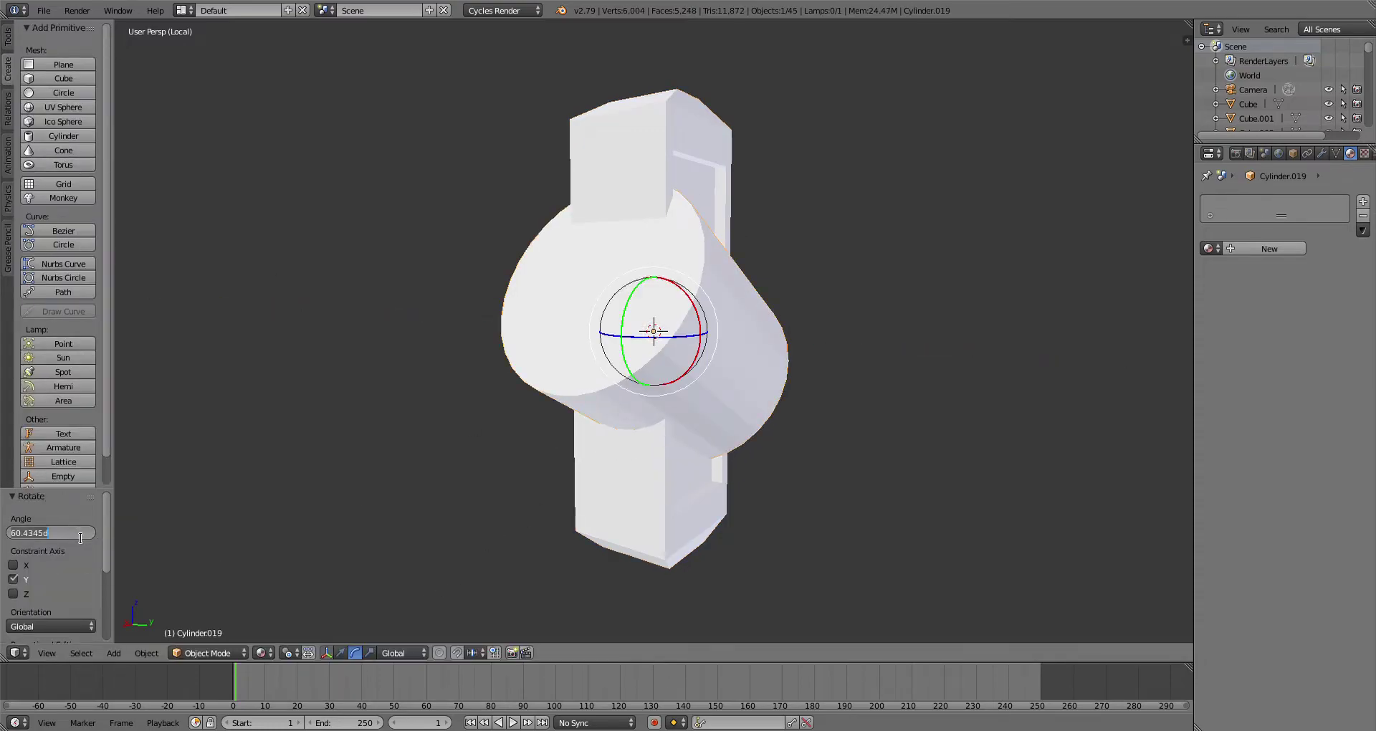
{"action": "key", "text": "Return"}
Step: Resize the cylinder along X and scale it uniformly by 0.247
{"action": "middle_click_drag", "start_coordinate": [605, 370], "coordinate": [573, 411]}
{"action": "scroll", "coordinate": [572, 412], "scroll_direction": "down", "scroll_amount": 1}
{"action": "scroll", "coordinate": [572, 412], "scroll_direction": "up", "scroll_amount": 3}
{"action": "key", "text": "s"}
{"action": "key", "text": "x"}
{"action": "left_click", "coordinate": [790, 347]}
{"action": "key", "text": "s"}
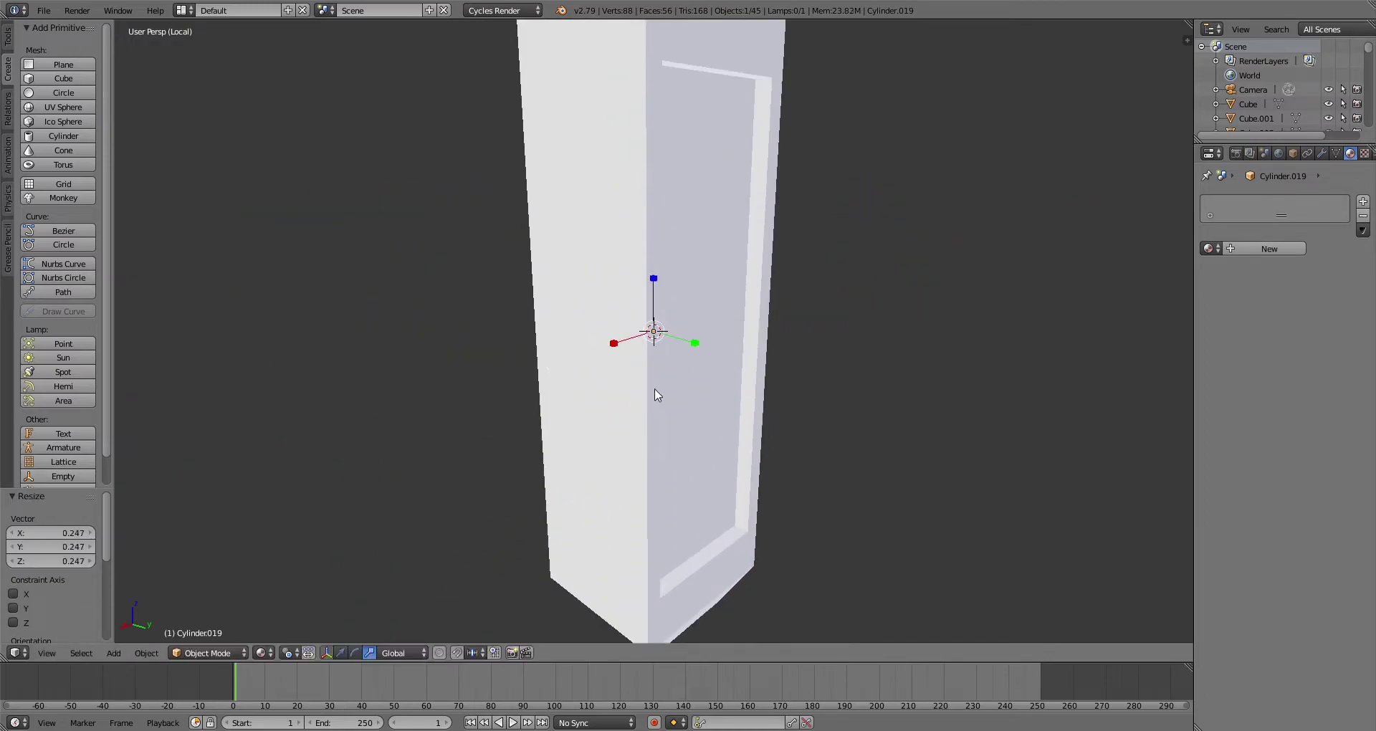
Step: Move the cylinder along Y to the recessed back of the lower leg, raise it 1.411 along Z, and leave local view
{"action": "left_click_drag", "start_coordinate": [698, 344], "coordinate": [745, 356]}
{"action": "left_click_drag", "start_coordinate": [701, 312], "coordinate": [685, 69]}
{"action": "scroll", "coordinate": [701, 238], "scroll_direction": "down", "scroll_amount": 3}
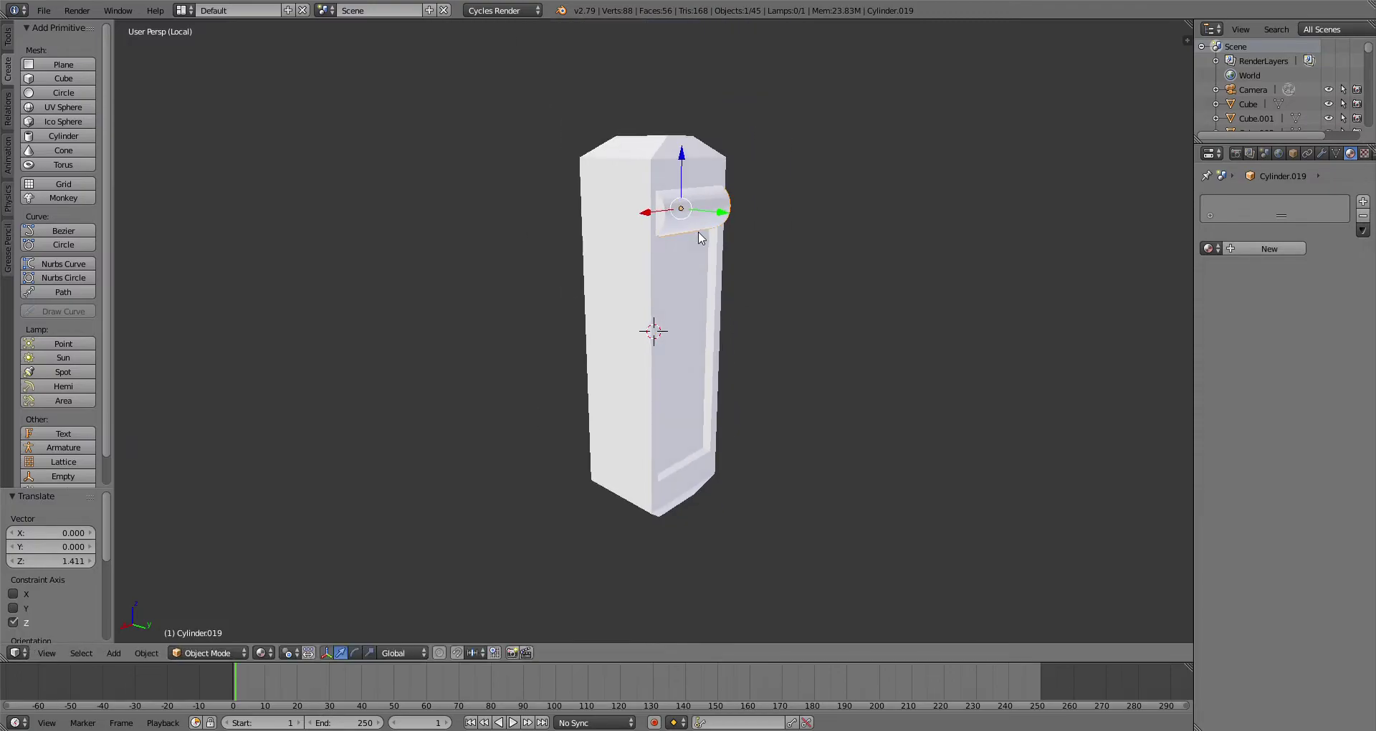
{"action": "key", "text": "KP_Divide"}
{"action": "scroll", "coordinate": [688, 337], "scroll_direction": "up", "scroll_amount": 3}
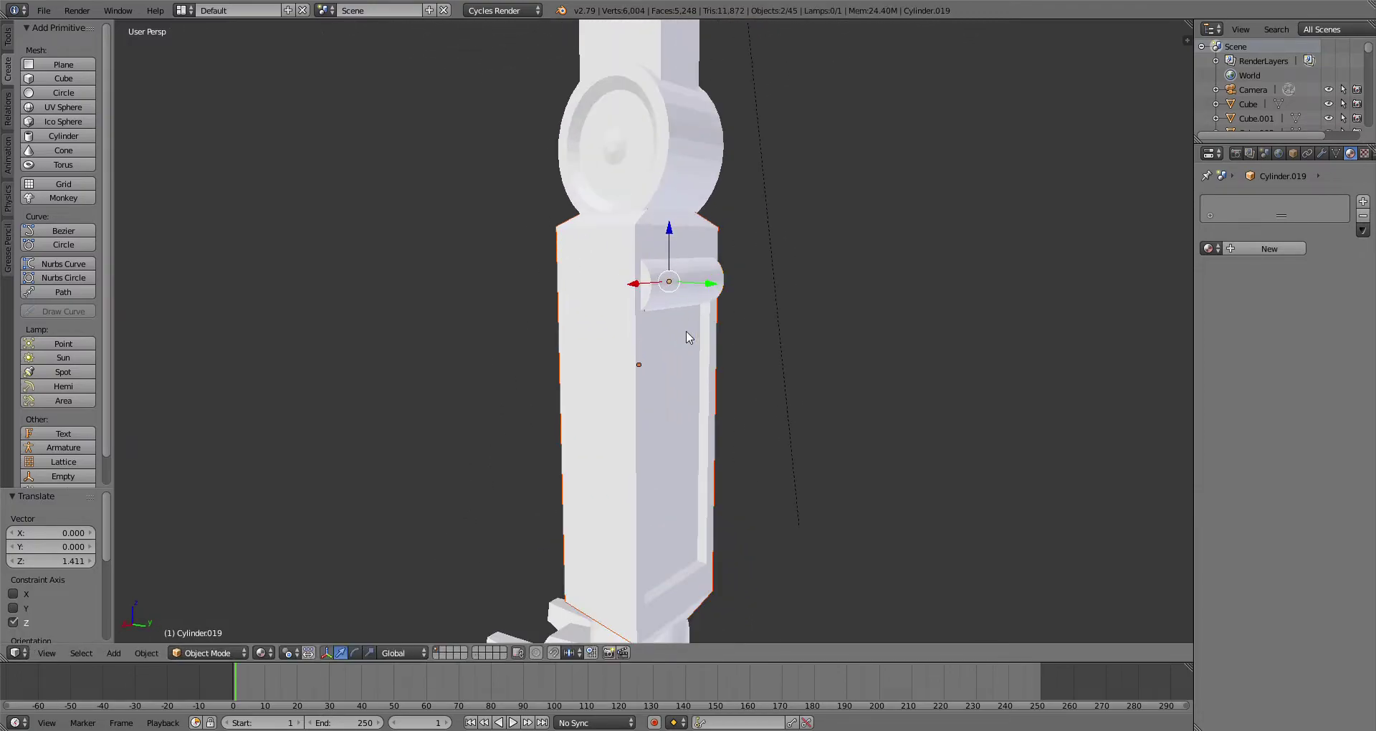
Step: Enter edit mode on the calf cylinder and select both of its end faces
{"action": "middle_click_drag", "start_coordinate": [608, 446], "coordinate": [564, 479]}
{"action": "scroll", "coordinate": [564, 478], "scroll_direction": "up", "scroll_amount": 3}
{"action": "left_click", "coordinate": [198, 654]}
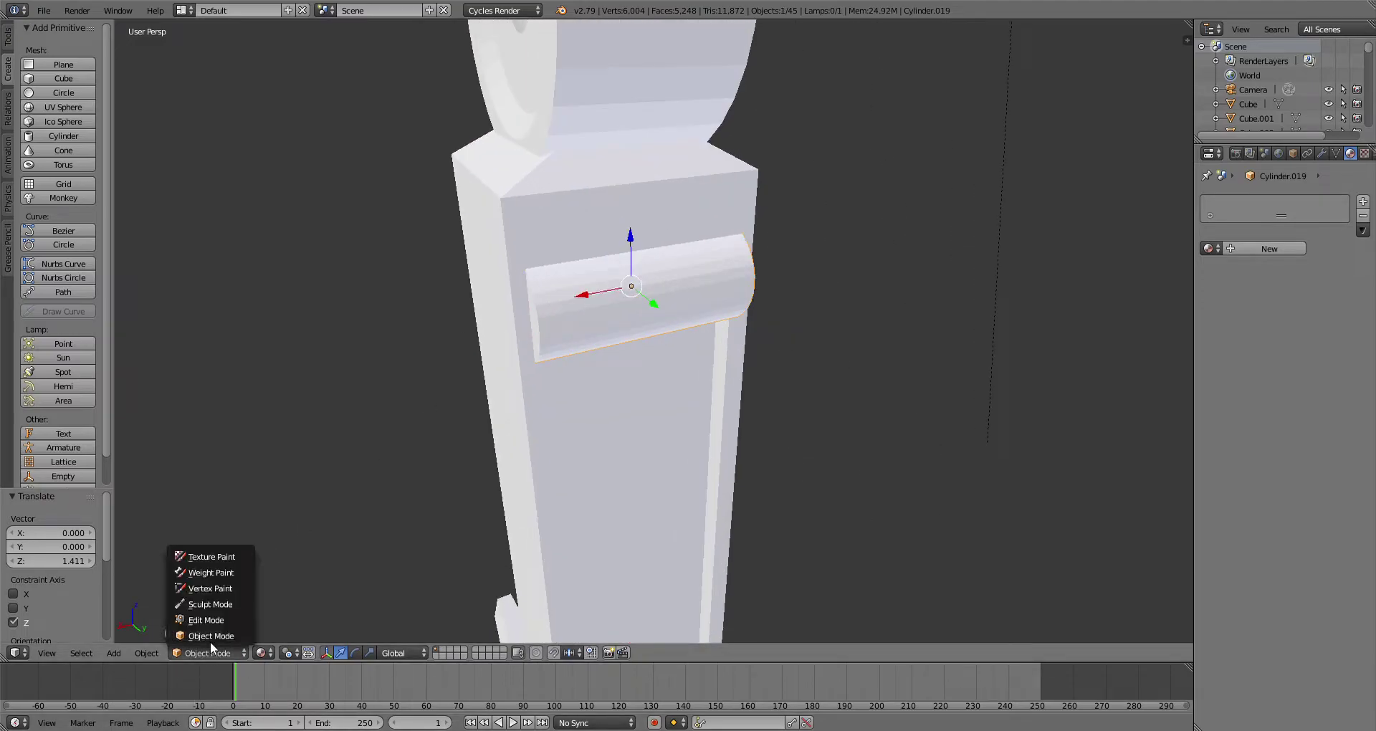
{"action": "left_click", "coordinate": [206, 621]}
{"action": "middle_click_drag", "start_coordinate": [691, 321], "coordinate": [777, 324]}
{"action": "right_click", "coordinate": [668, 326]}
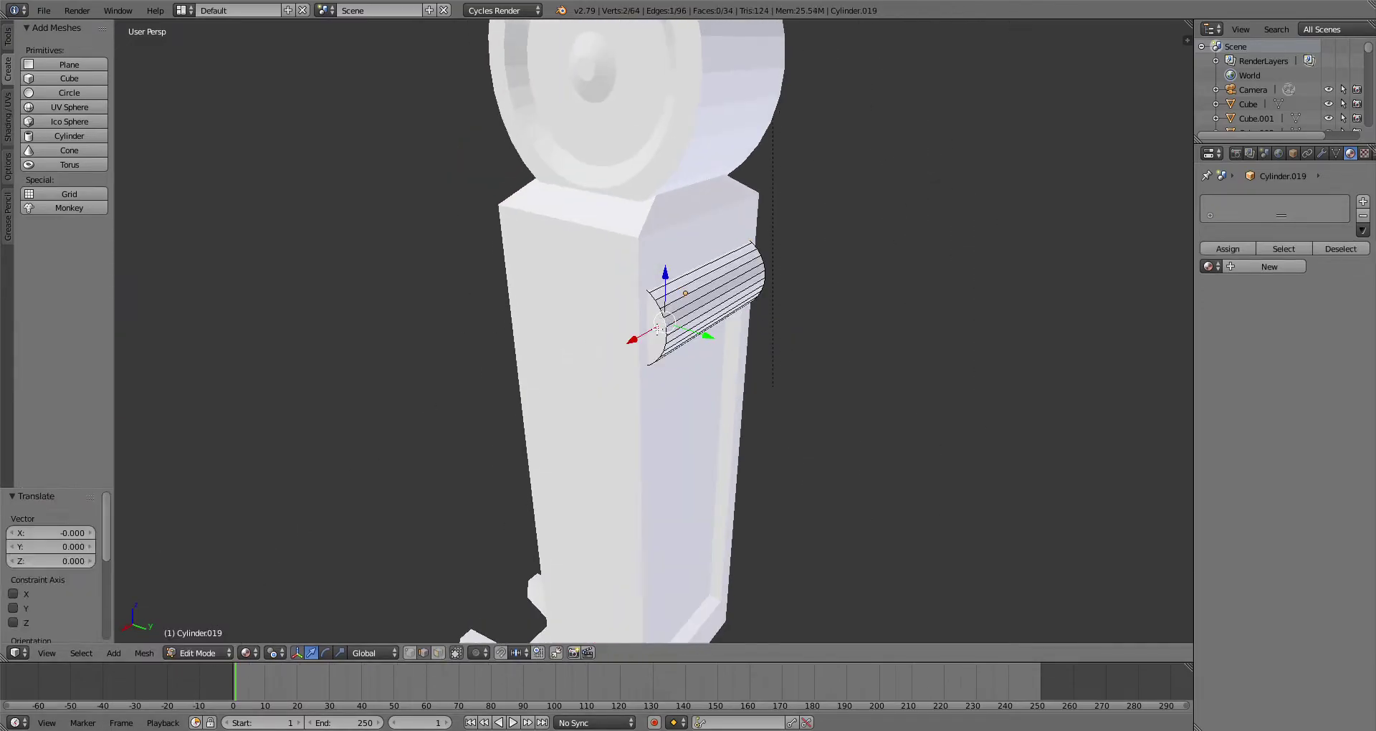
{"action": "right_click", "coordinate": [647, 328]}
{"action": "middle_click_drag", "start_coordinate": [647, 328], "coordinate": [470, 340]}
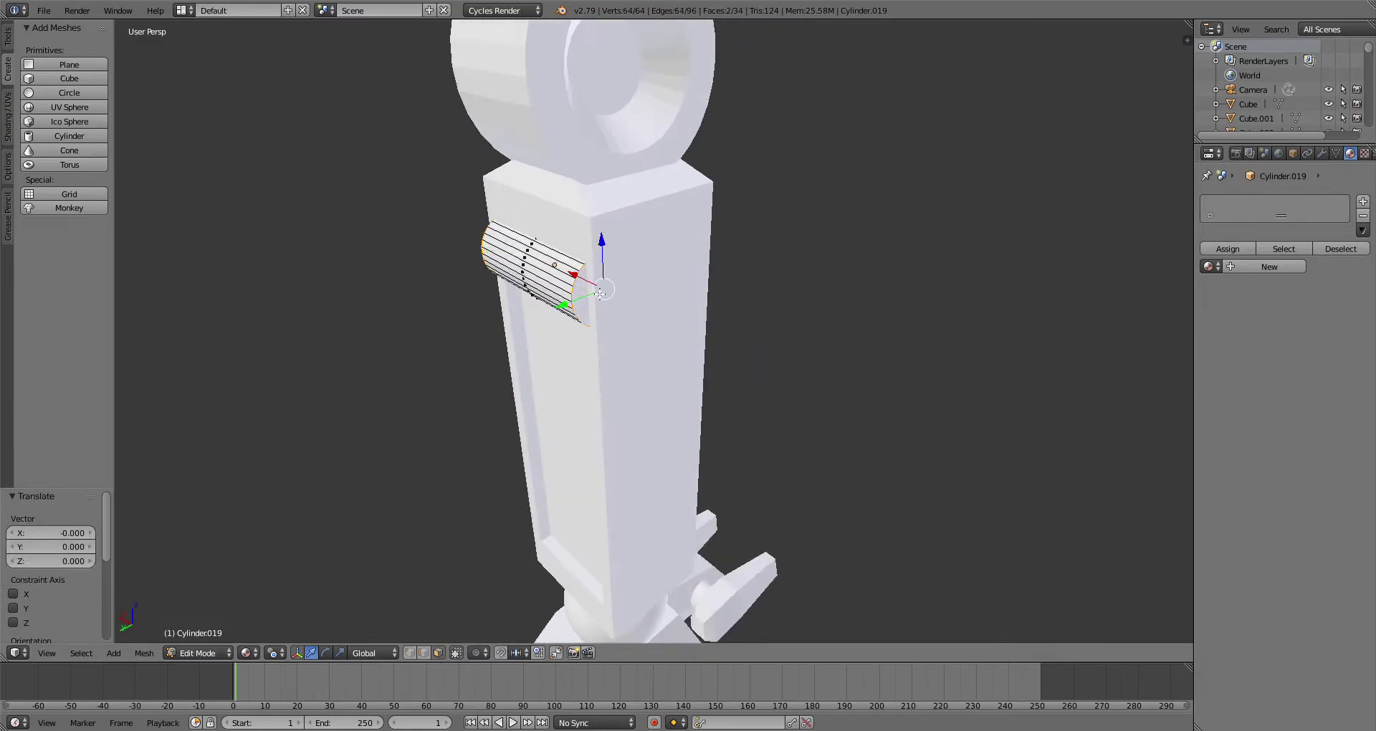
Step: Extrude the cylinder's end faces in place and scale them by 1.368 along X around the Median Point pivot
{"action": "key", "text": "e"}
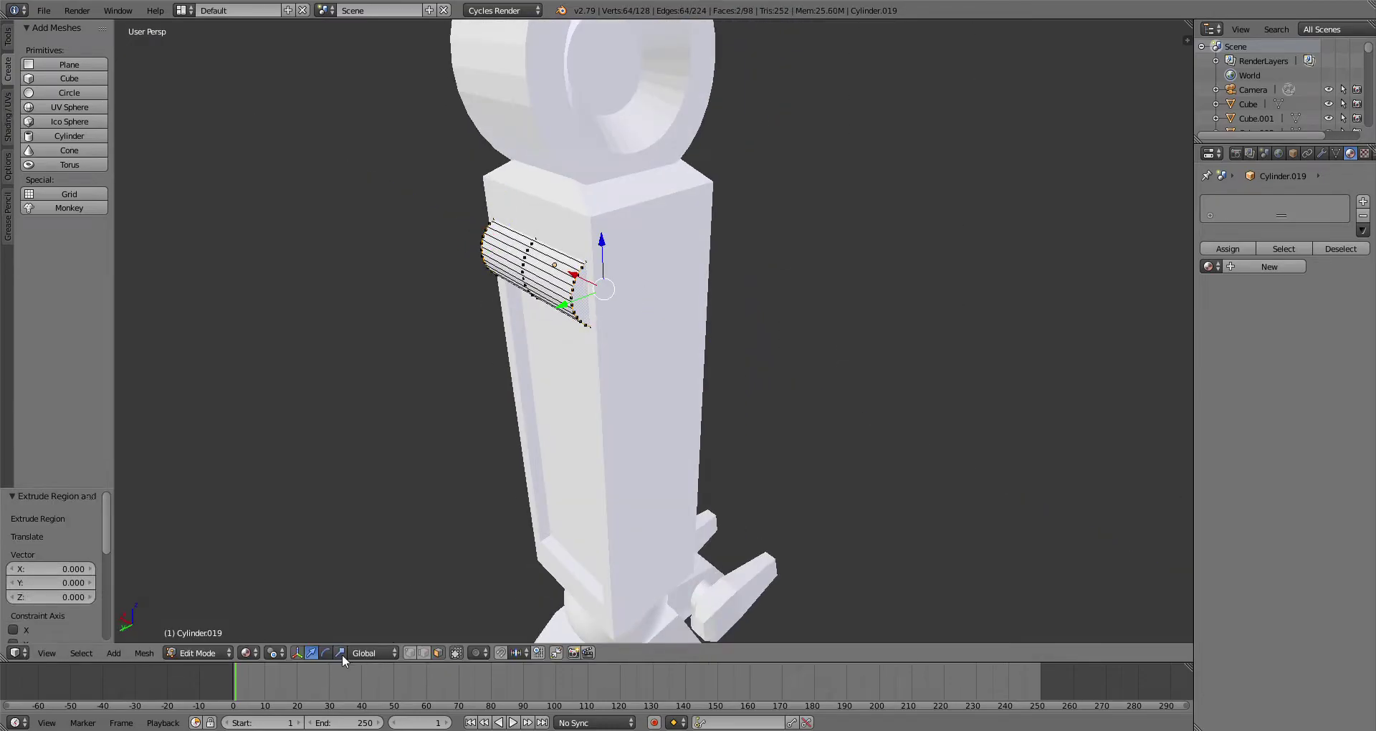
{"action": "left_click", "coordinate": [273, 653]}
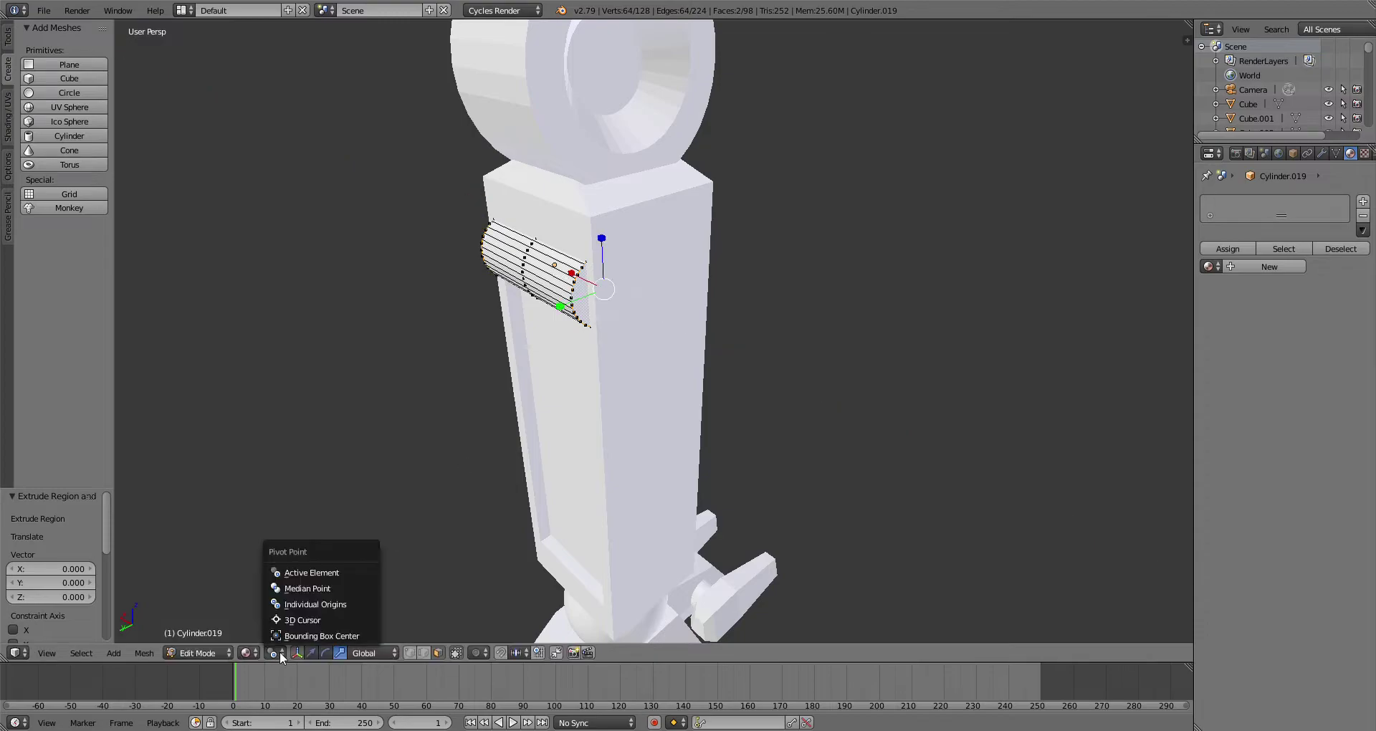
{"action": "left_click", "coordinate": [303, 596]}
{"action": "key", "text": "s"}
{"action": "key", "text": "x"}
{"action": "left_click", "coordinate": [711, 304]}
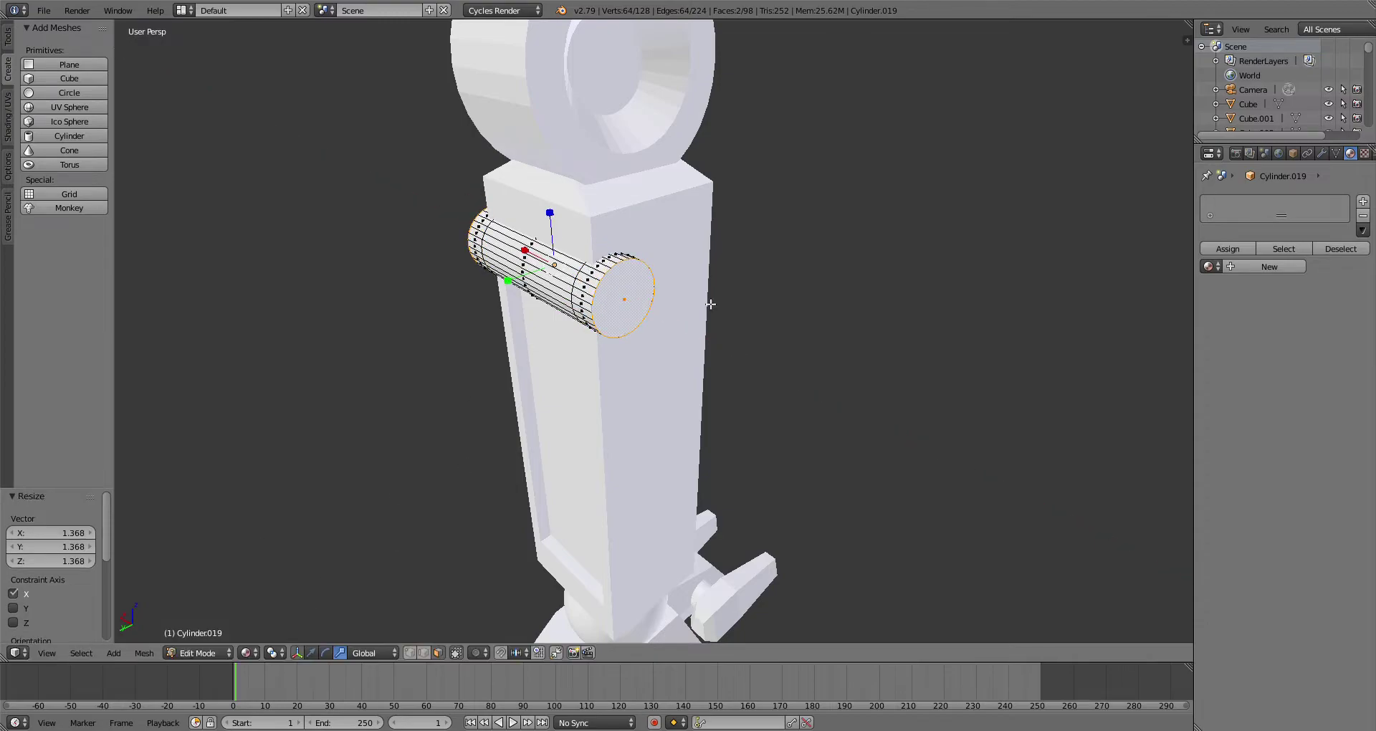
Step: Leave edit mode and move the calf cylinder 0.146 along Y
{"action": "left_click", "coordinate": [674, 295]}
{"action": "middle_click_drag", "start_coordinate": [674, 295], "coordinate": [717, 359]}
{"action": "left_click", "coordinate": [199, 653]}
{"action": "left_click", "coordinate": [205, 640]}
{"action": "scroll", "coordinate": [513, 377], "scroll_direction": "down", "scroll_amount": 1}
{"action": "middle_click_drag", "start_coordinate": [513, 377], "coordinate": [666, 241]}
{"action": "scroll", "coordinate": [535, 336], "scroll_direction": "up", "scroll_amount": 2}
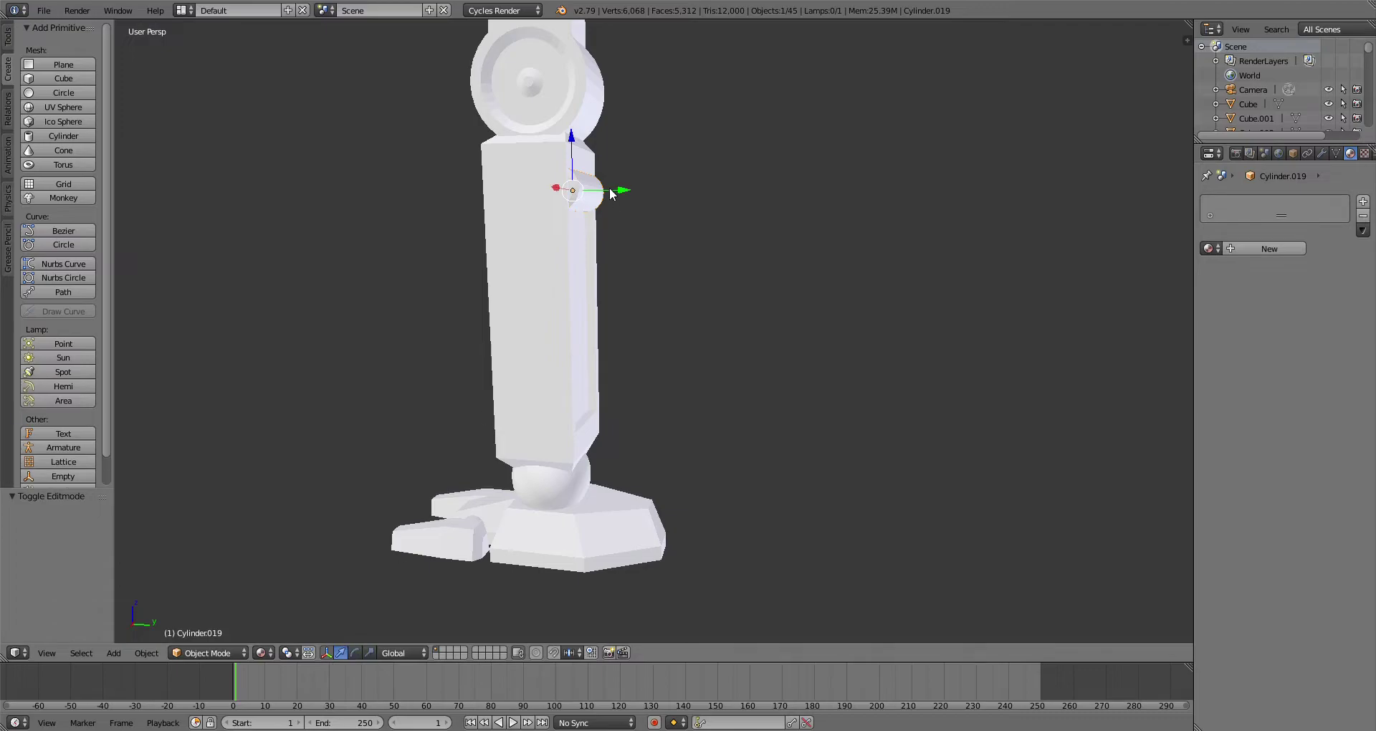
{"action": "left_click", "coordinate": [625, 193]}
{"action": "middle_click_drag", "start_coordinate": [755, 276], "coordinate": [788, 264]}
Step: Isolate the calf cylinder in local view, add a cube, and scale it uniformly by -0.321
{"action": "key", "text": "KP_Divide"}
{"action": "scroll", "coordinate": [789, 251], "scroll_direction": "down", "scroll_amount": 4}
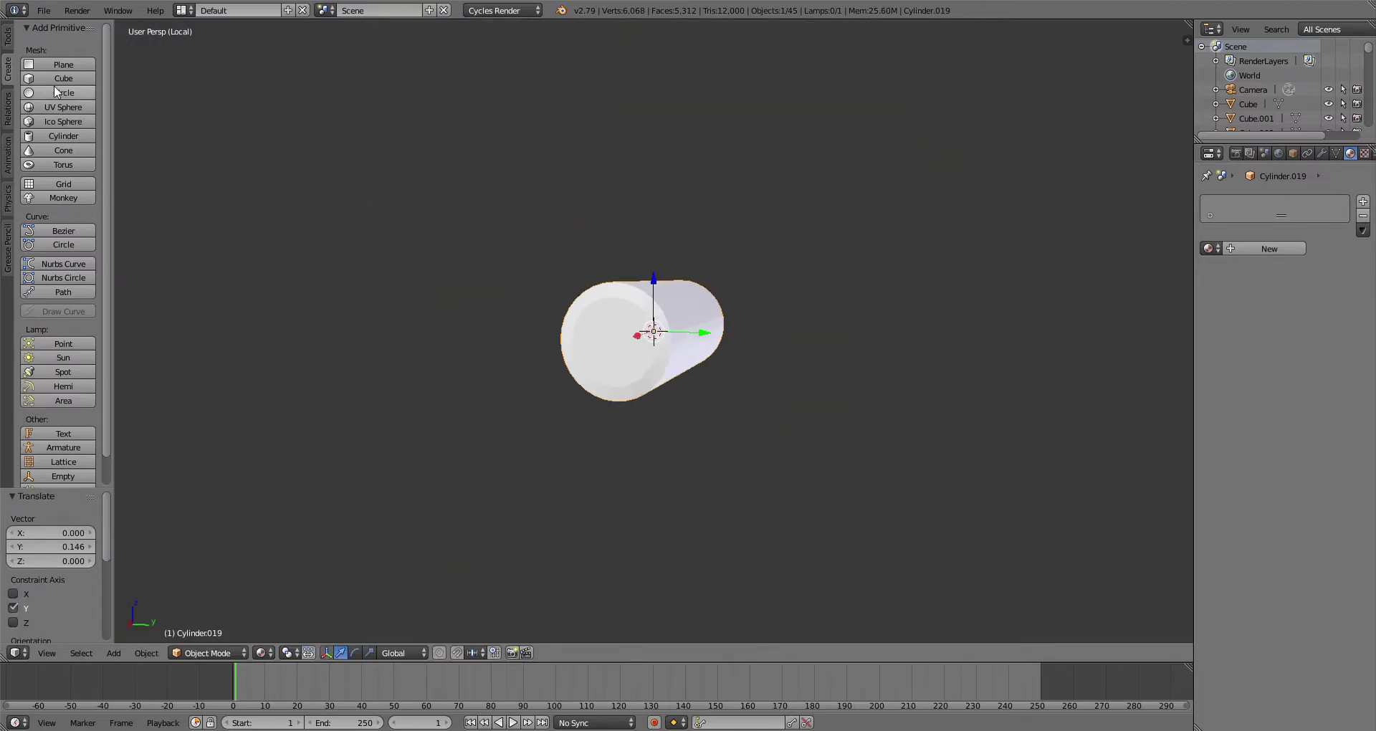
{"action": "left_click", "coordinate": [58, 78]}
{"action": "key", "text": "s"}
{"action": "left_click", "coordinate": [674, 349]}
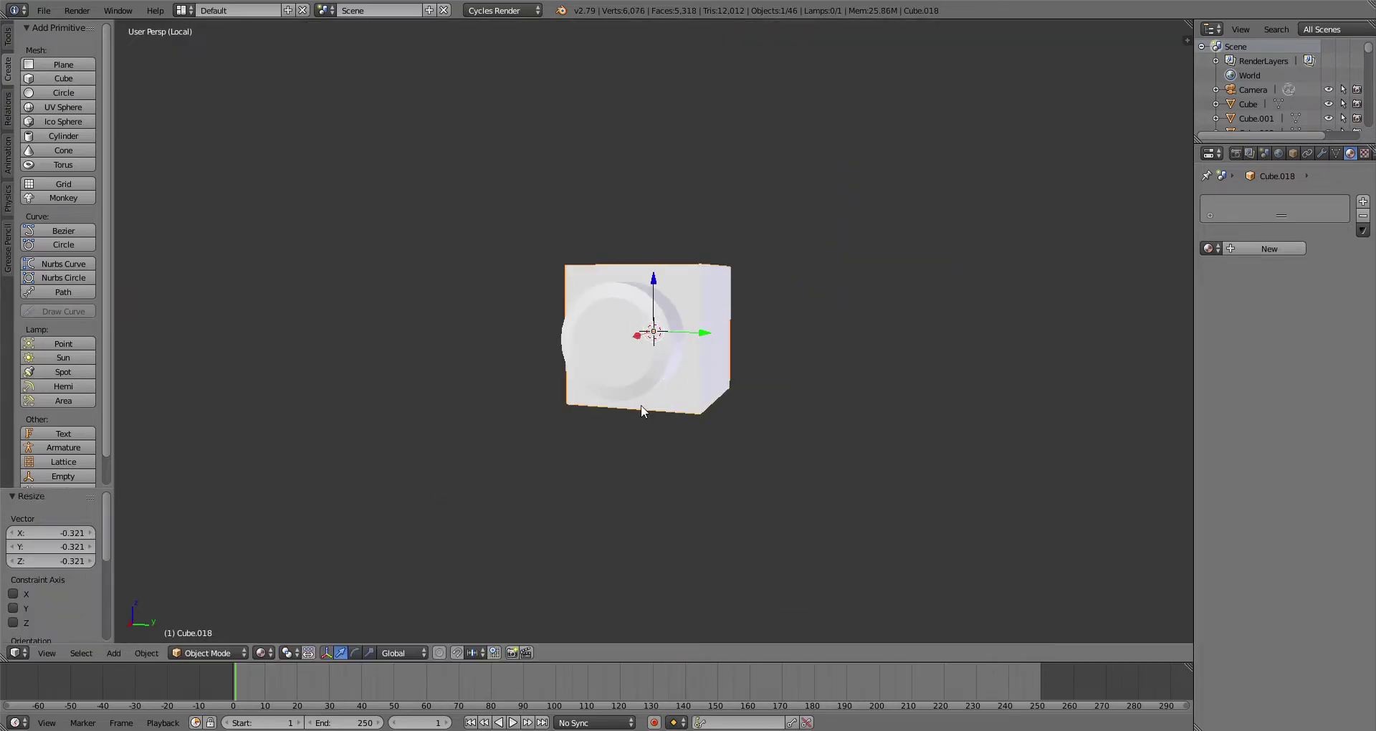
Step: Shape the cube into a tall thin slab by scaling it 0.349 along Y and 6.901 along Z
{"action": "middle_click_drag", "start_coordinate": [646, 402], "coordinate": [388, 643]}
{"action": "key", "text": "s"}
{"action": "key", "text": "y"}
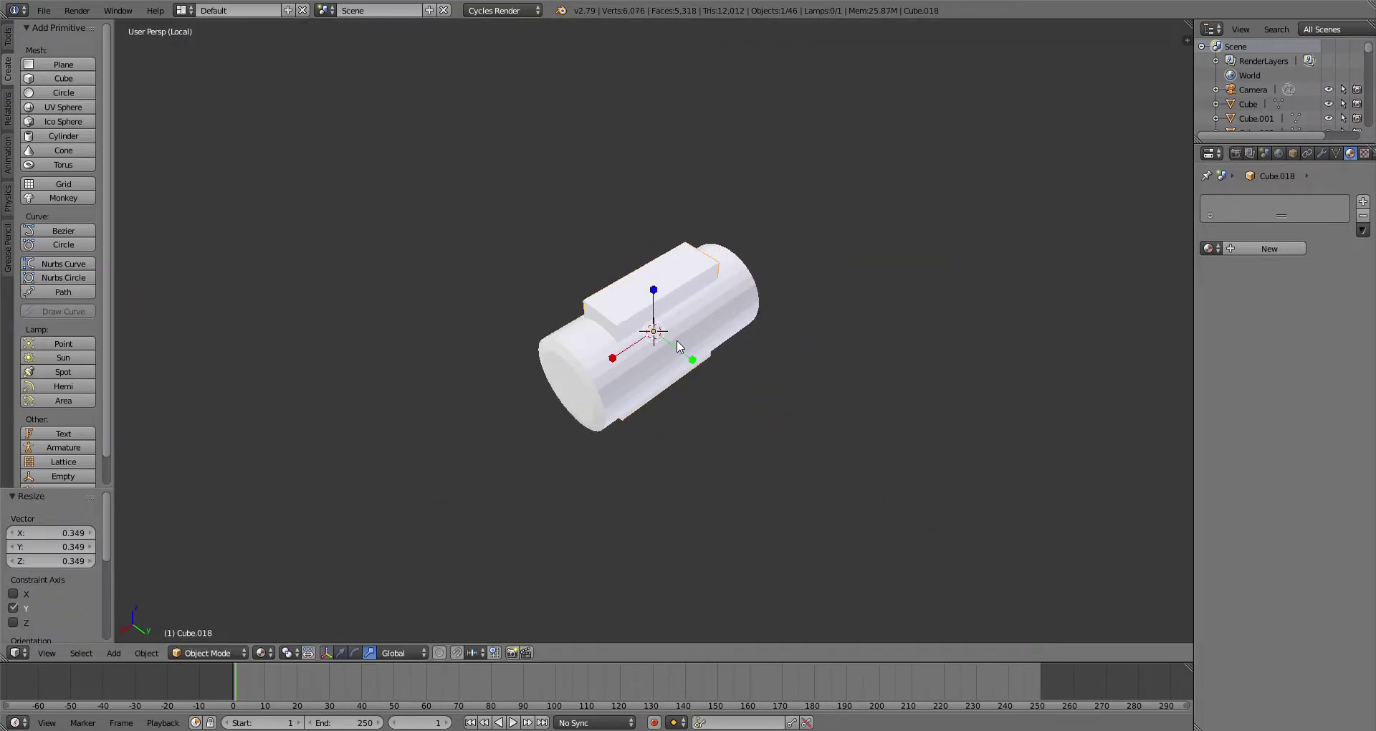
{"action": "middle_click_drag", "start_coordinate": [676, 342], "coordinate": [651, 292]}
{"action": "key", "text": "s"}
{"action": "key", "text": "z"}
{"action": "left_click", "coordinate": [663, 35]}
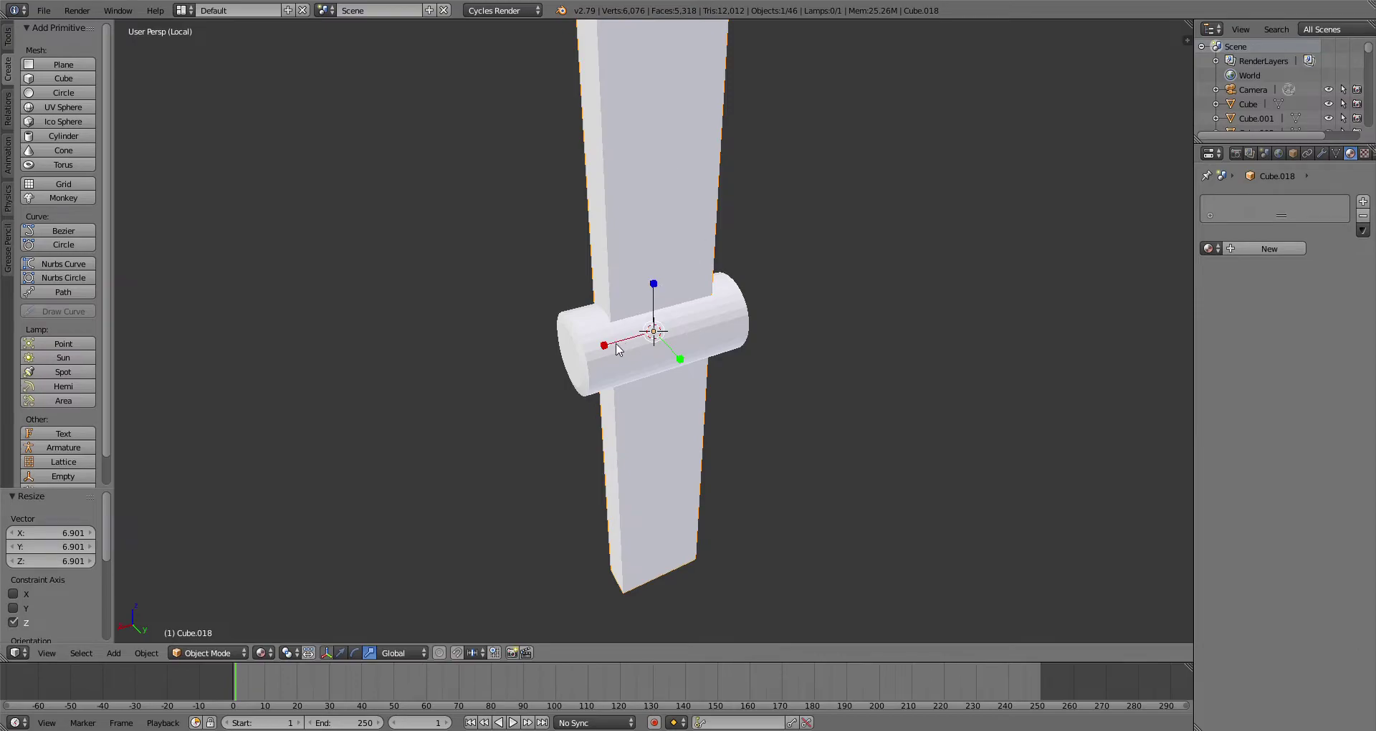
Step: Narrow the slab along X and move it along X toward one end of the cylinder
{"action": "key", "text": "s"}
{"action": "key", "text": "x"}
{"action": "left_click", "coordinate": [387, 601]}
{"action": "left_click_drag", "start_coordinate": [615, 340], "coordinate": [548, 376]}
Step: Resize the narrow bar along Y and scale it by 0.388 along Z
{"action": "middle_click_drag", "start_coordinate": [588, 384], "coordinate": [613, 271]}
{"action": "scroll", "coordinate": [604, 287], "scroll_direction": "down", "scroll_amount": 2}
{"action": "key", "text": "s"}
{"action": "key", "text": "y"}
{"action": "left_click", "coordinate": [658, 360]}
{"action": "key", "text": "s"}
{"action": "key", "text": "z"}
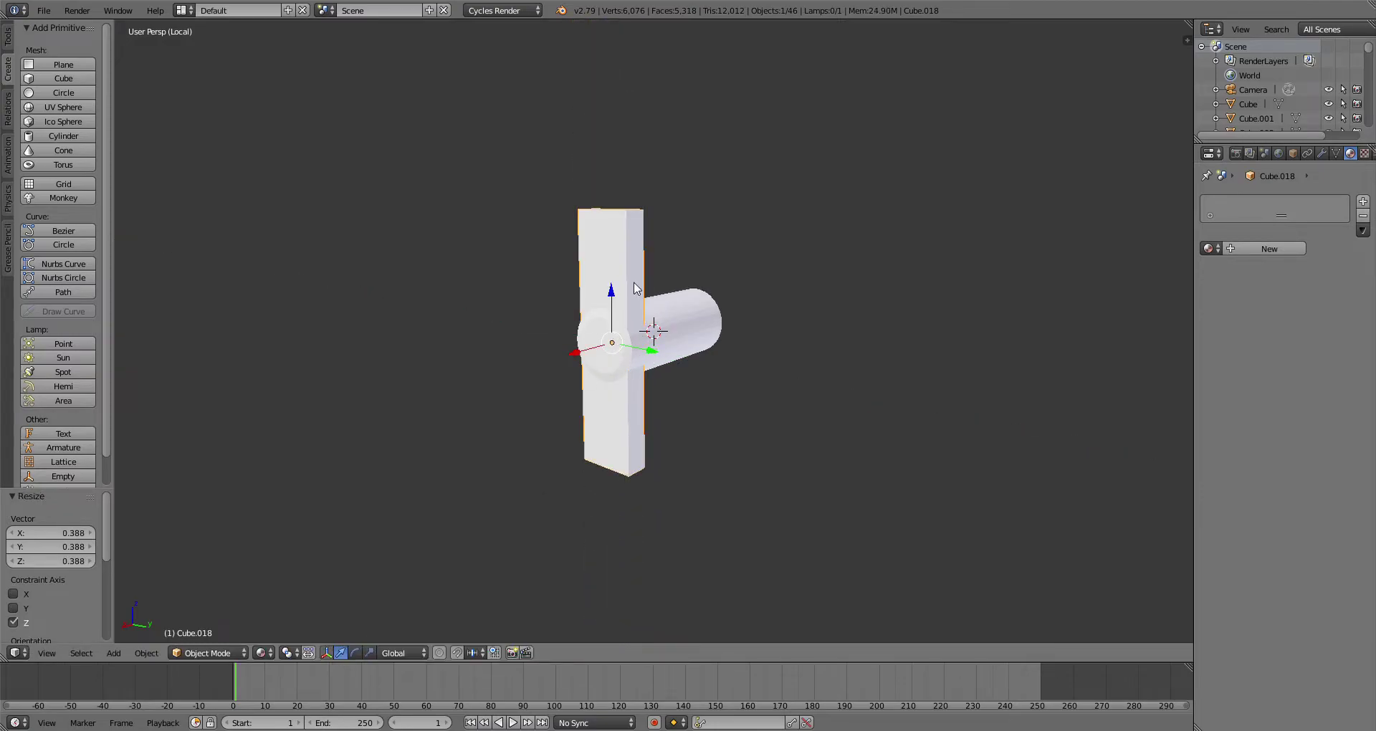
Step: Lower the bar 0.875 along Z below the cylinder and leave local view
{"action": "key", "text": "g"}
{"action": "key", "text": "z"}
{"action": "key", "text": "KP_Divide"}
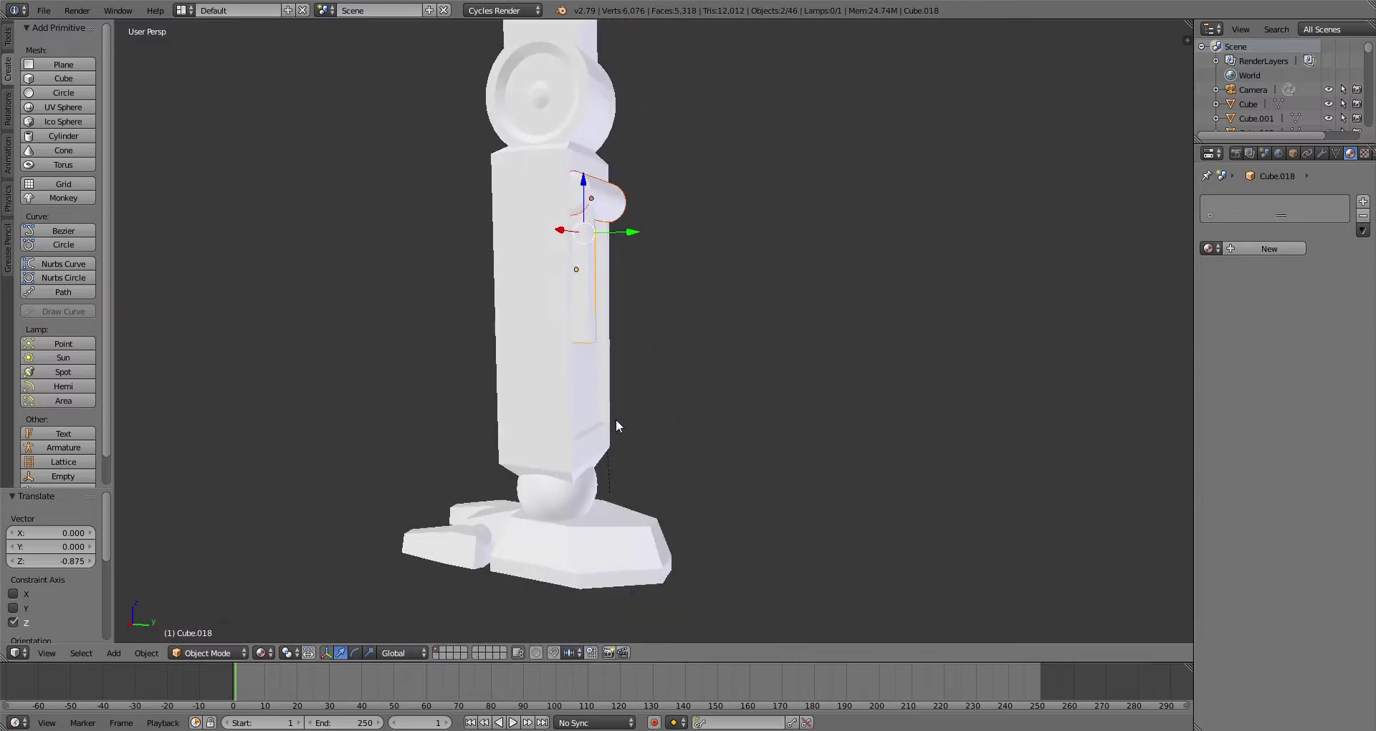
{"action": "middle_click_drag", "start_coordinate": [614, 422], "coordinate": [575, 475]}
{"action": "scroll", "coordinate": [575, 475], "scroll_direction": "down", "scroll_amount": 4}
{"action": "scroll", "coordinate": [579, 359], "scroll_direction": "up", "scroll_amount": 4}
Step: Select the bar together with the calf cylinder as the active object and set the pivot point to Active Element
{"action": "right_click", "coordinate": [584, 288]}
{"action": "right_click", "coordinate": [572, 303]}
{"action": "middle_click_drag", "start_coordinate": [572, 304], "coordinate": [567, 191]}
{"action": "scroll", "coordinate": [521, 453], "scroll_direction": "down", "scroll_amount": 1}
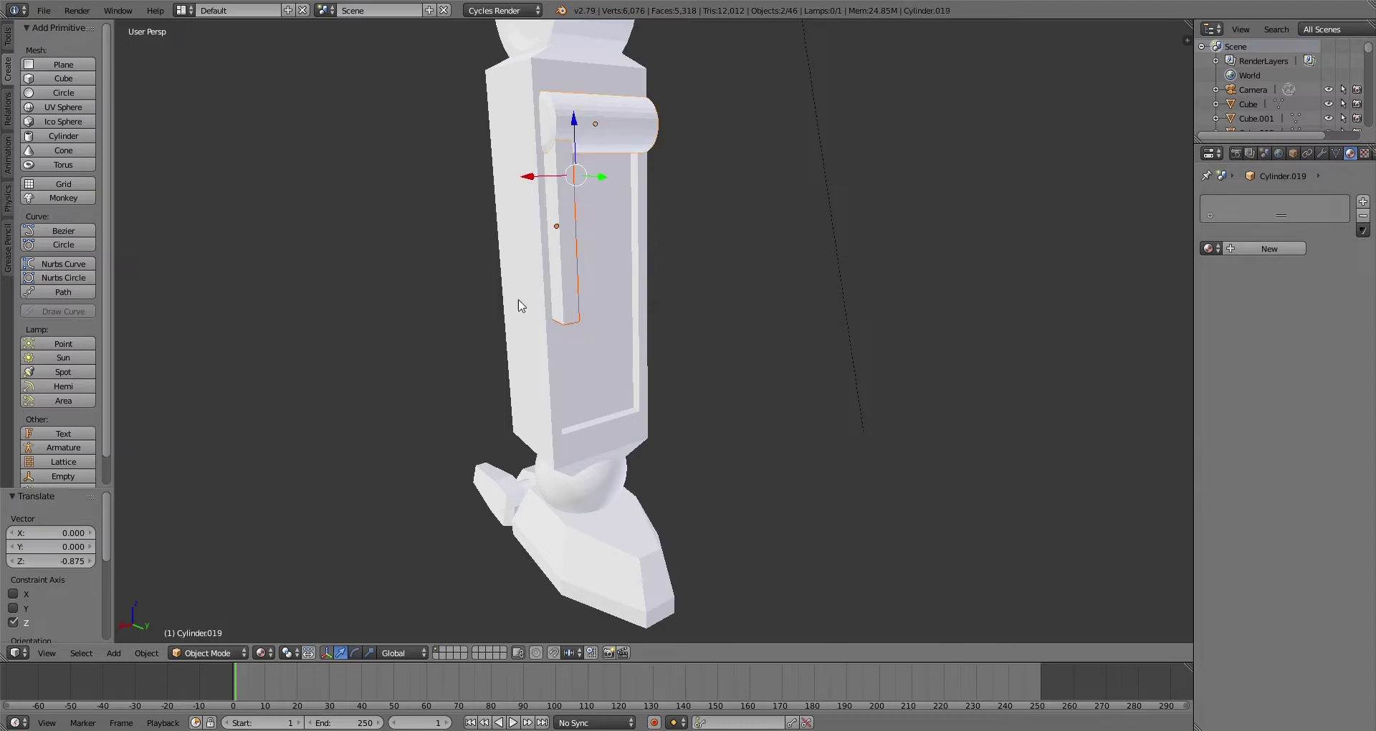
{"action": "left_click", "coordinate": [287, 653]}
{"action": "left_click", "coordinate": [328, 565]}
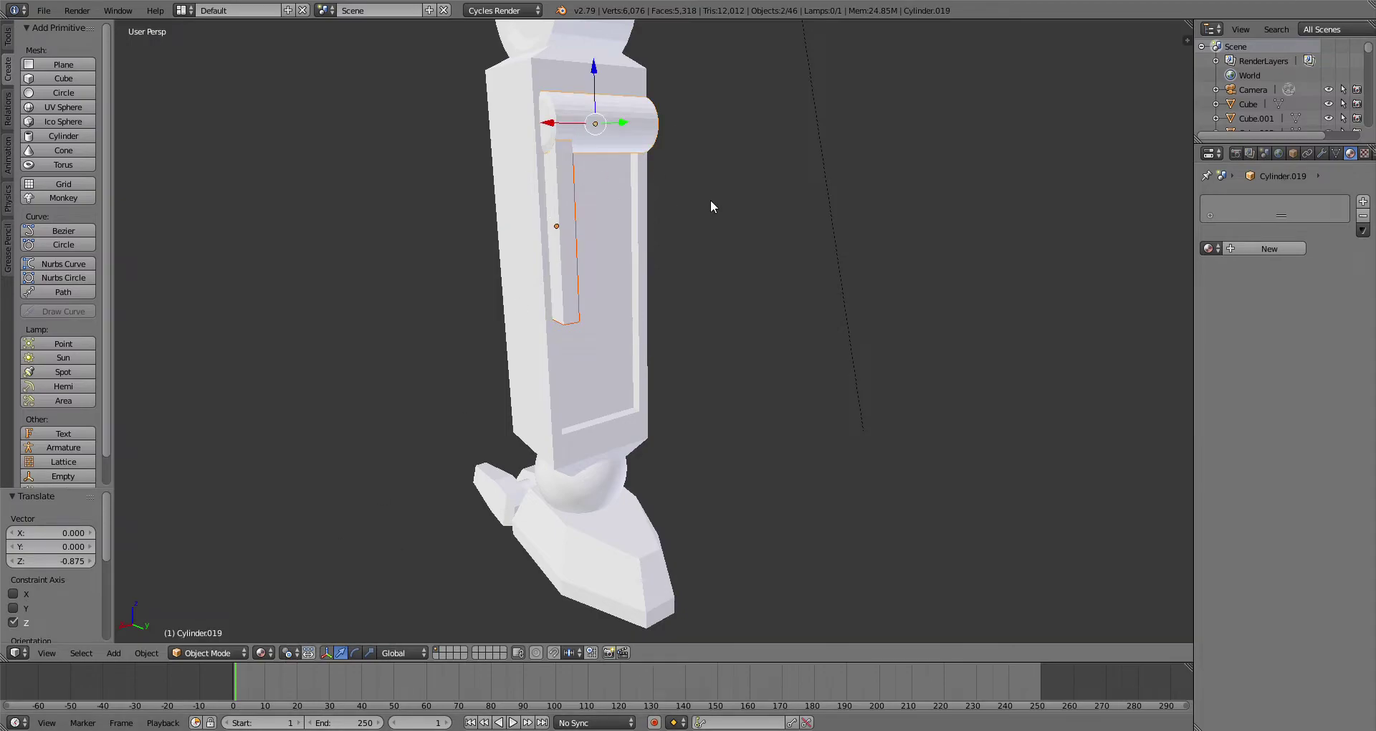
{"action": "left_click", "coordinate": [678, 169]}
Step: In edit mode on the lower leg, move the recessed back face 0.045 along Y and return to object mode
{"action": "middle_click_drag", "start_coordinate": [690, 192], "coordinate": [609, 359]}
{"action": "right_click", "coordinate": [604, 366]}
{"action": "scroll", "coordinate": [604, 365], "scroll_direction": "up", "scroll_amount": 2}
{"action": "left_click", "coordinate": [207, 620]}
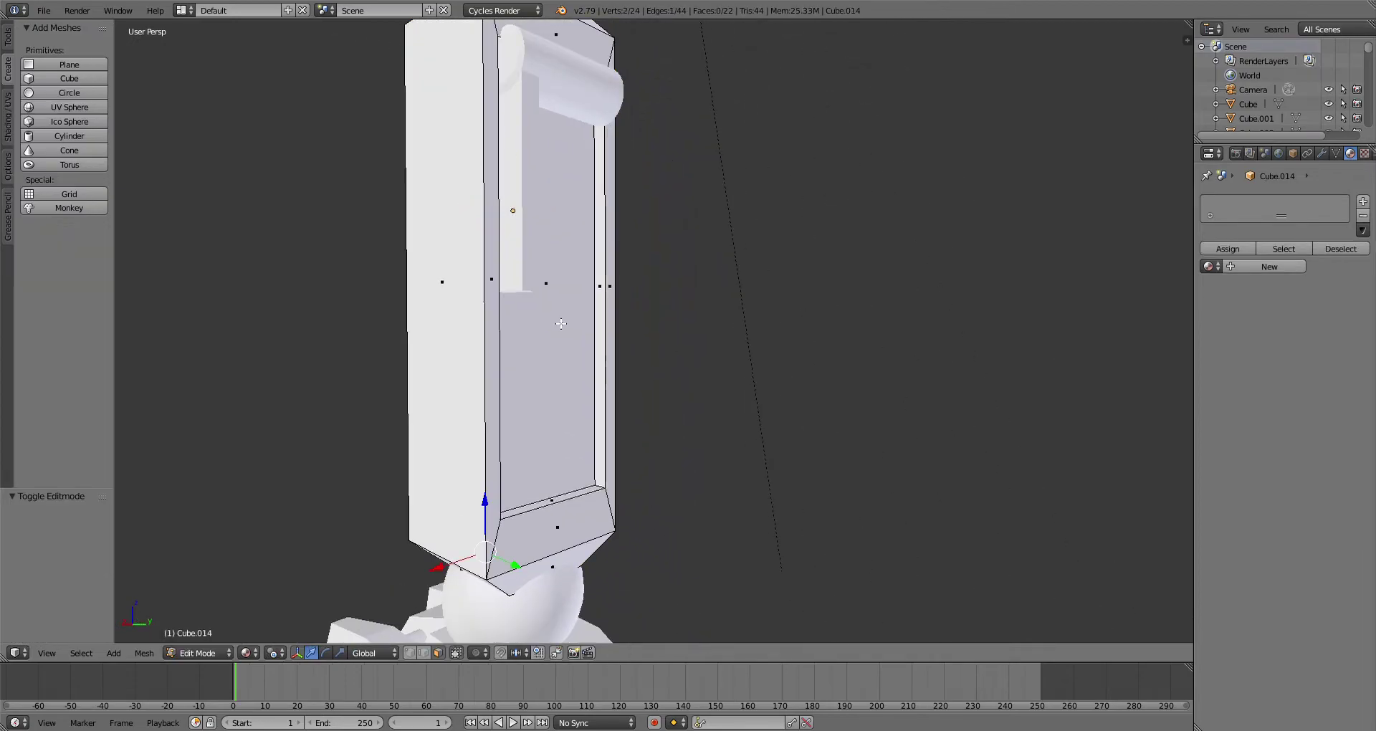
{"action": "key", "text": "g"}
{"action": "key", "text": "y"}
{"action": "left_click", "coordinate": [565, 288]}
{"action": "middle_click_drag", "start_coordinate": [565, 288], "coordinate": [802, 286]}
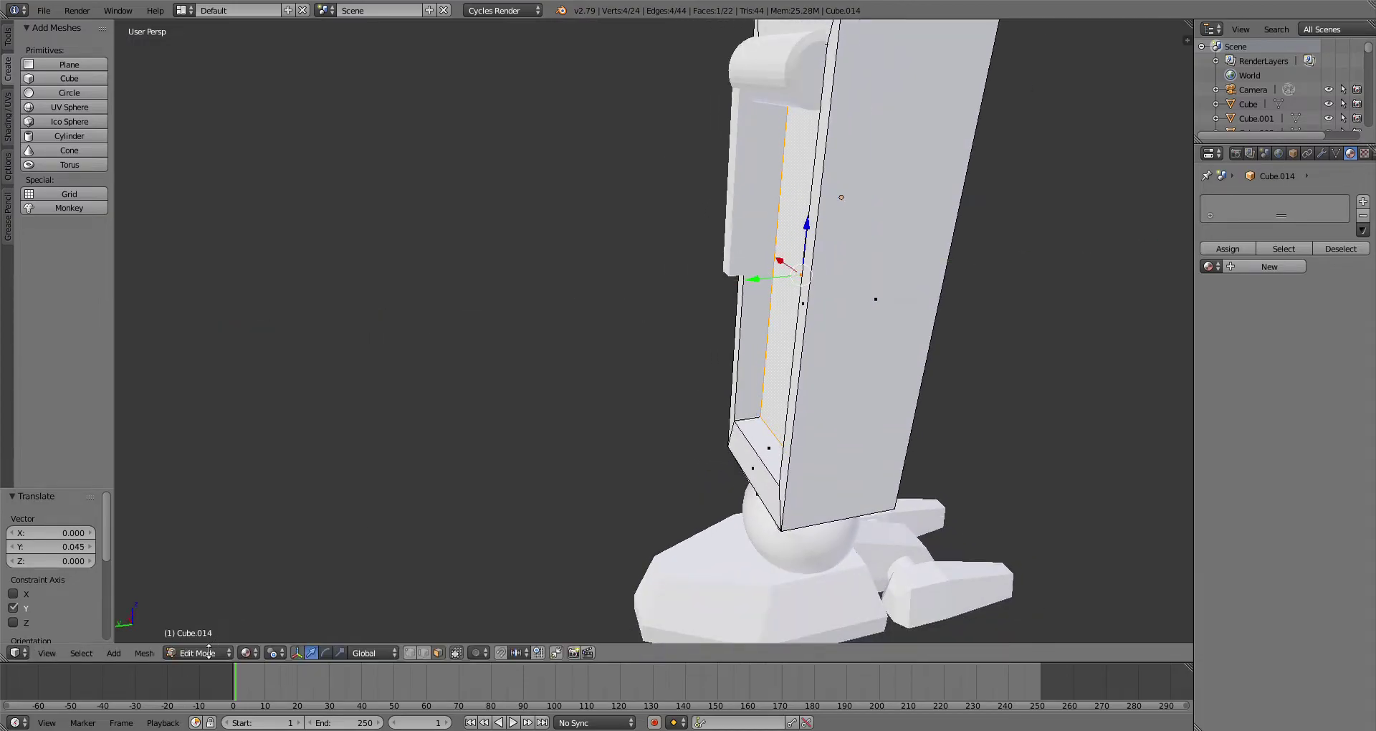
{"action": "left_click", "coordinate": [205, 636]}
Step: Lower the bar along the calf recess, stretch it by 1.544 along Z, and raise it 0.186 along Z
{"action": "scroll", "coordinate": [630, 306], "scroll_direction": "down", "scroll_amount": 2}
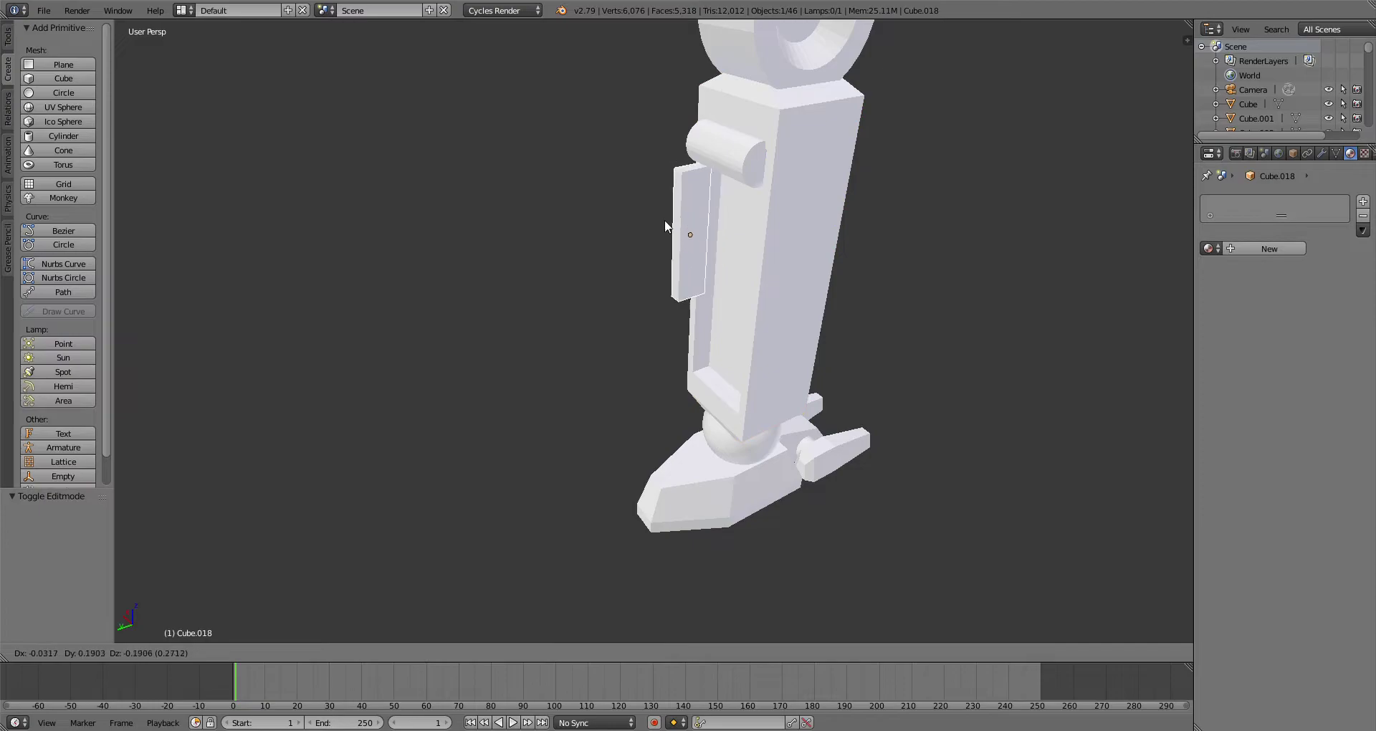
{"action": "scroll", "coordinate": [721, 262], "scroll_direction": "up", "scroll_amount": 4}
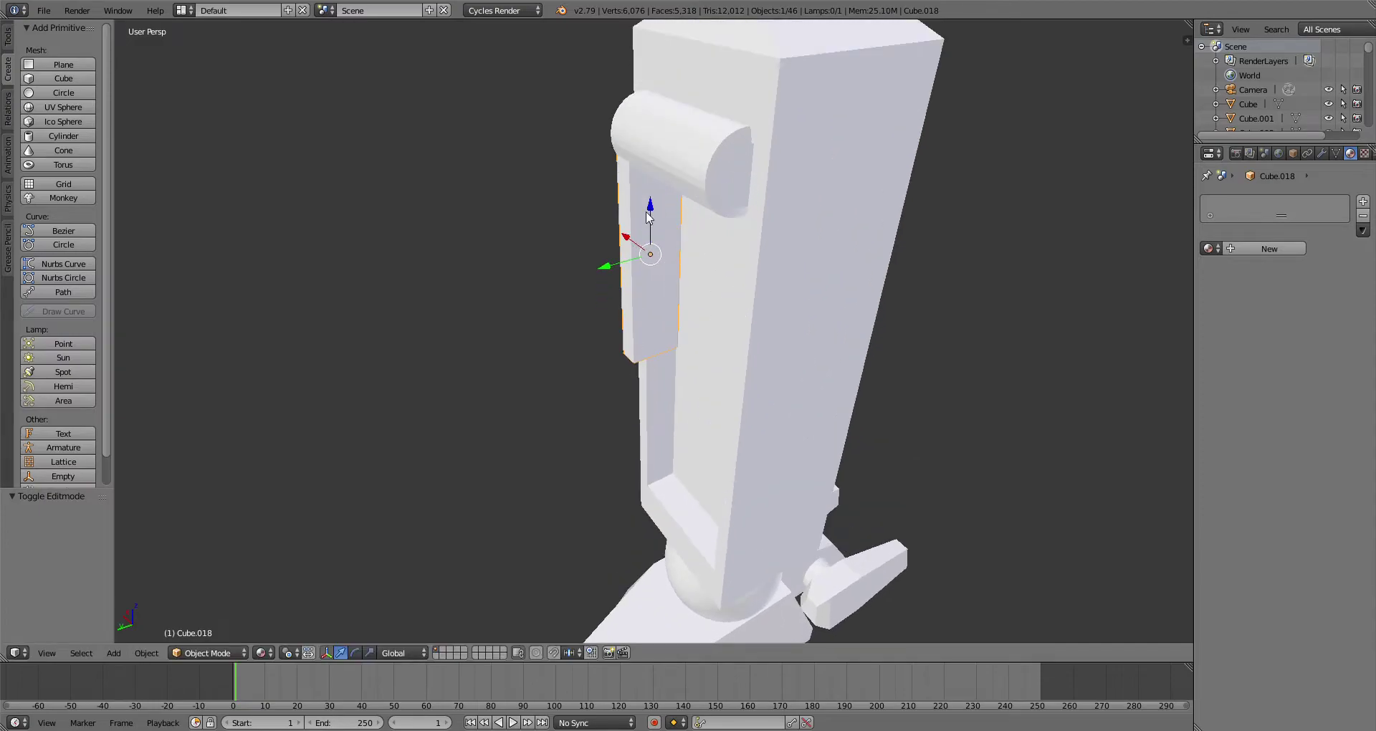
{"action": "left_click_drag", "start_coordinate": [649, 217], "coordinate": [649, 302]}
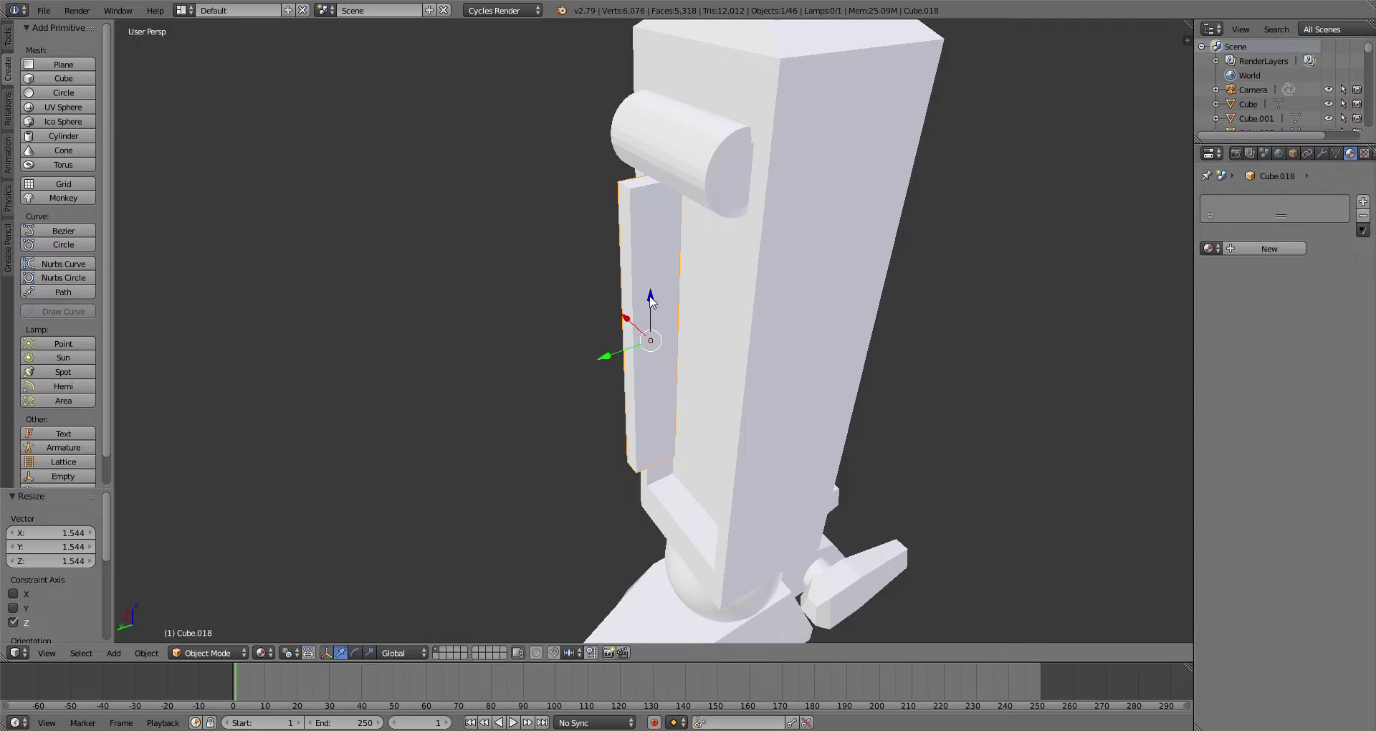
{"action": "middle_click_drag", "start_coordinate": [651, 289], "coordinate": [641, 184]}
Step: Apply smooth shading to the calf cylinder
{"action": "right_click", "coordinate": [642, 184]}
{"action": "left_click", "coordinate": [10, 43]}
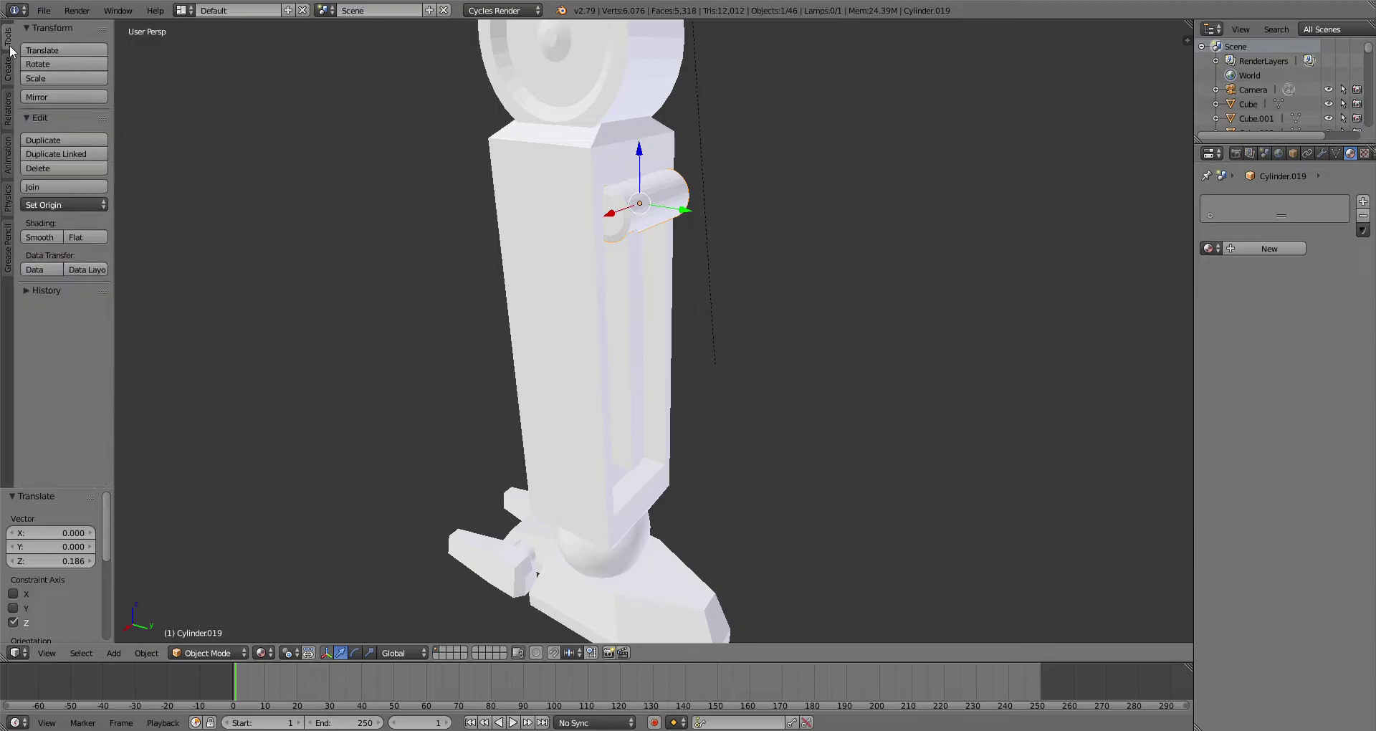
{"action": "scroll", "coordinate": [636, 287], "scroll_direction": "up", "scroll_amount": 2}
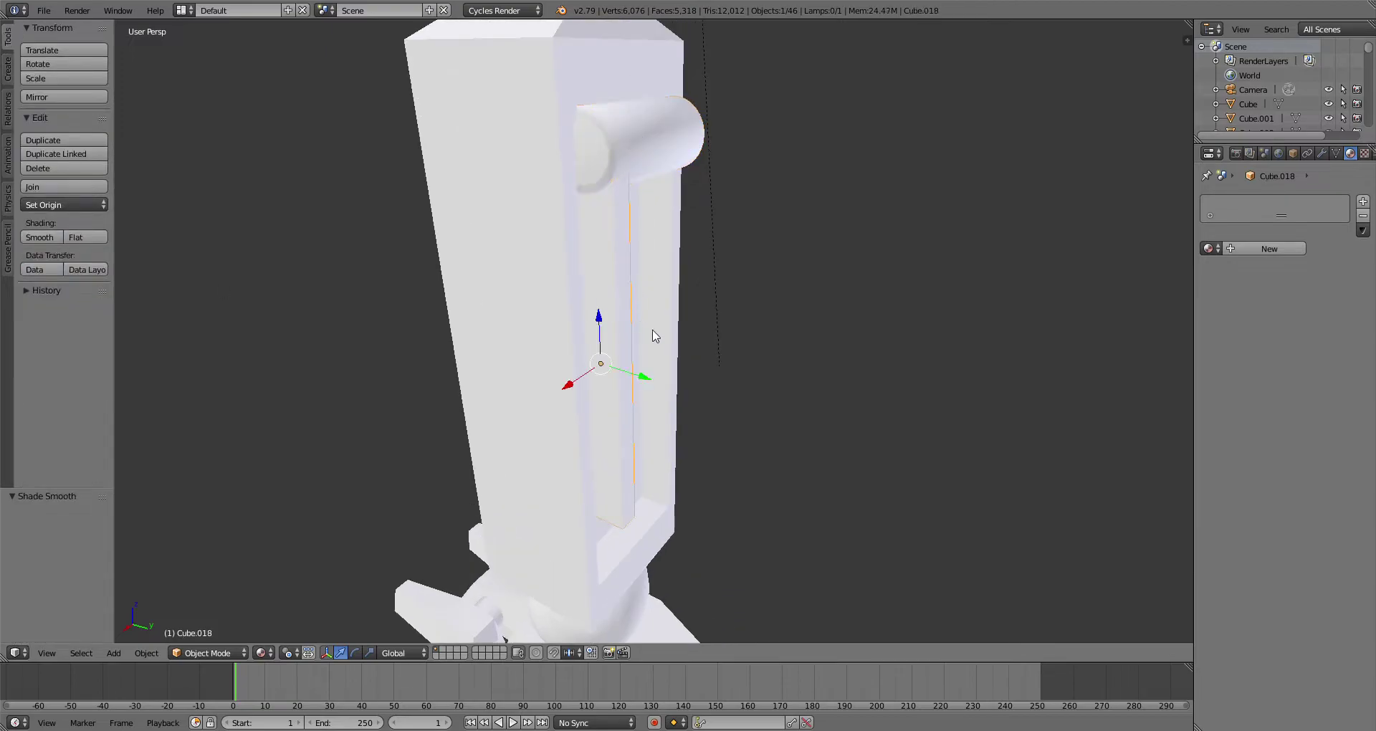
{"action": "middle_click_drag", "start_coordinate": [655, 336], "coordinate": [540, 281]}
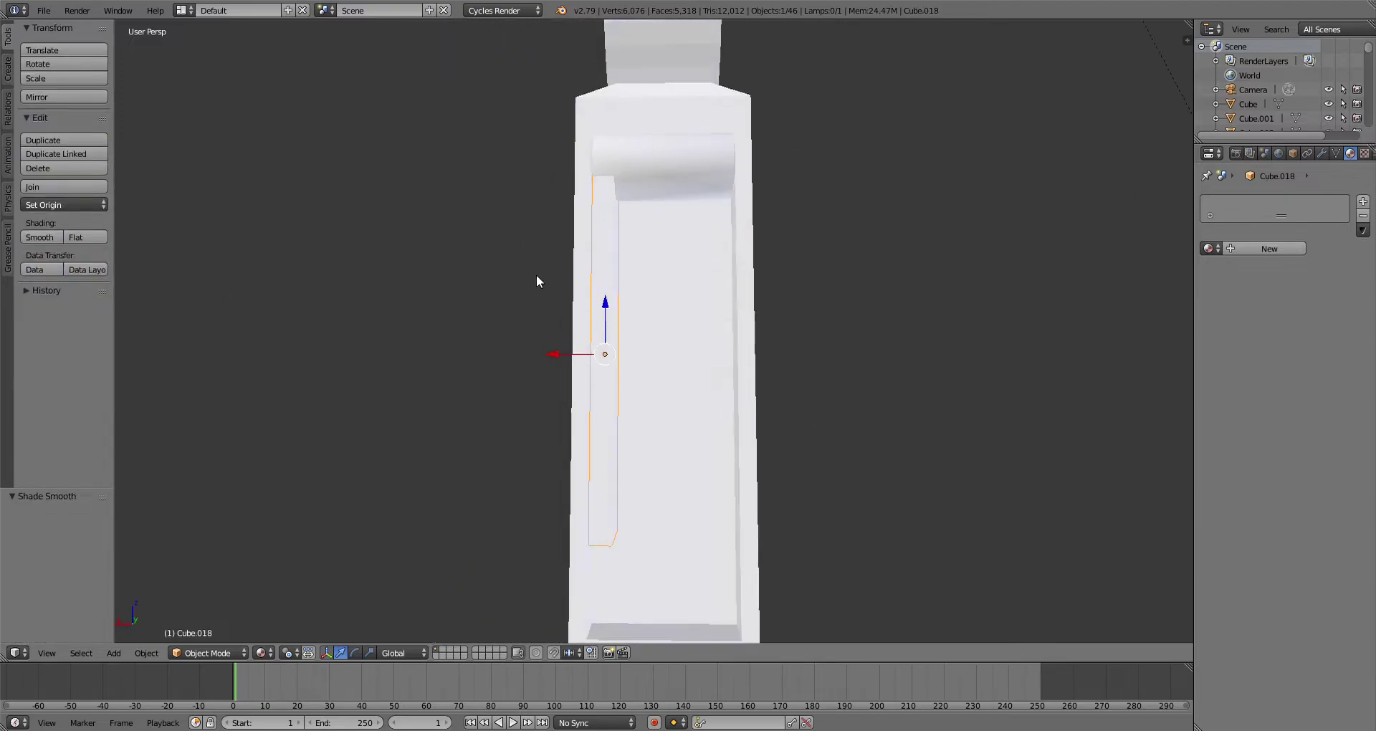
Step: Make a linked duplicate of the calf cylinder and move it -2.372 along Z to the lower end of the recess
{"action": "left_click", "coordinate": [57, 154]}
{"action": "key", "text": "z"}
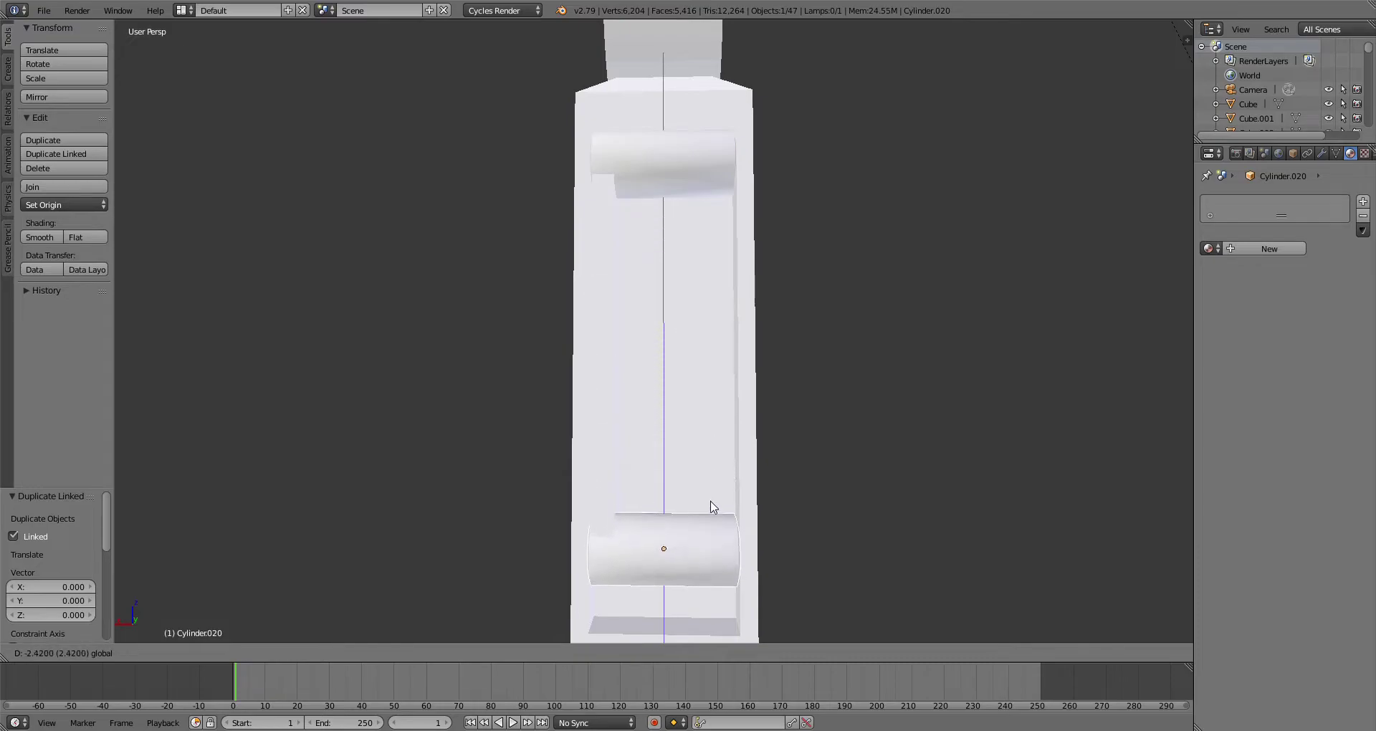
{"action": "left_click", "coordinate": [707, 496]}
{"action": "middle_click_drag", "start_coordinate": [725, 473], "coordinate": [722, 320]}
{"action": "scroll", "coordinate": [659, 285], "scroll_direction": "down", "scroll_amount": 4}
{"action": "scroll", "coordinate": [635, 241], "scroll_direction": "up", "scroll_amount": 4}
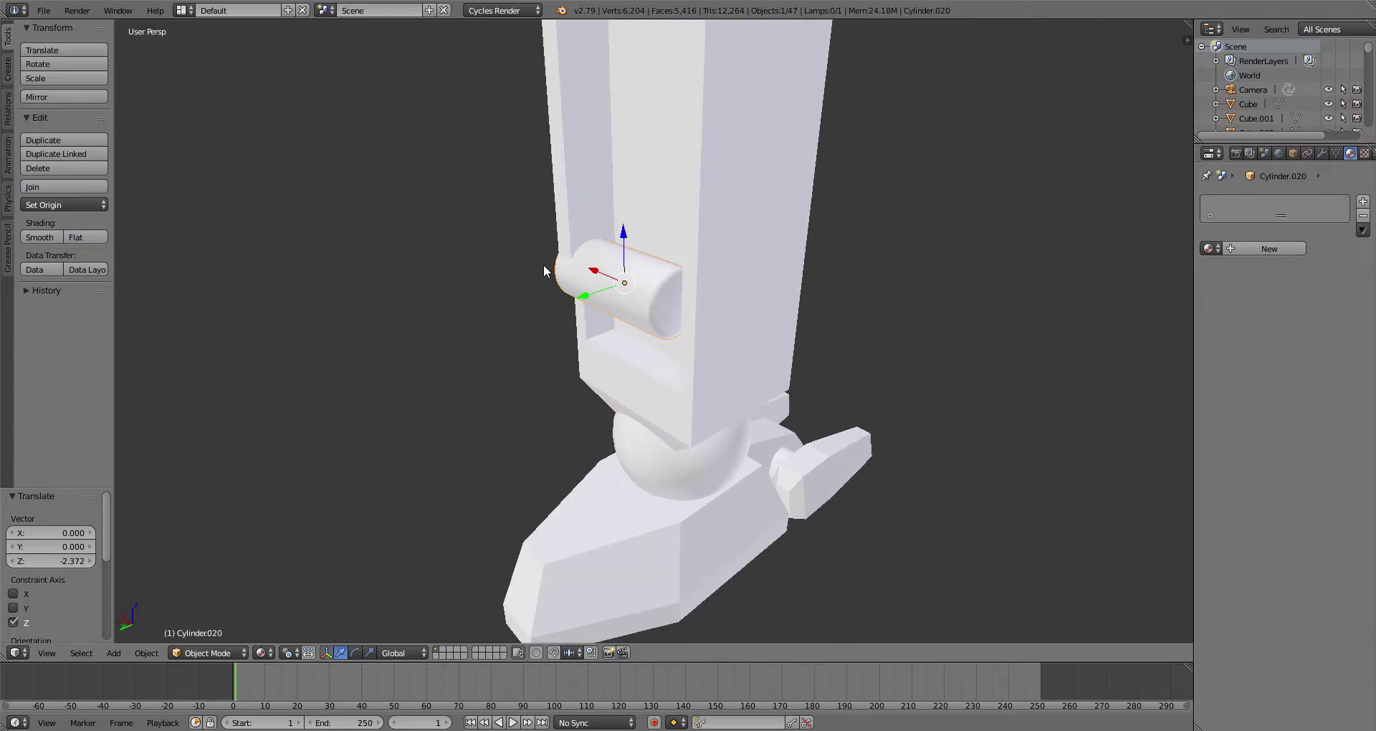
Step: Isolate the lower cylinder in local view and add a cube scaled uniformly by 0.235 and narrowed along X
{"action": "scroll", "coordinate": [543, 269], "scroll_direction": "up", "scroll_amount": 4}
{"action": "key", "text": "KP_Divide"}
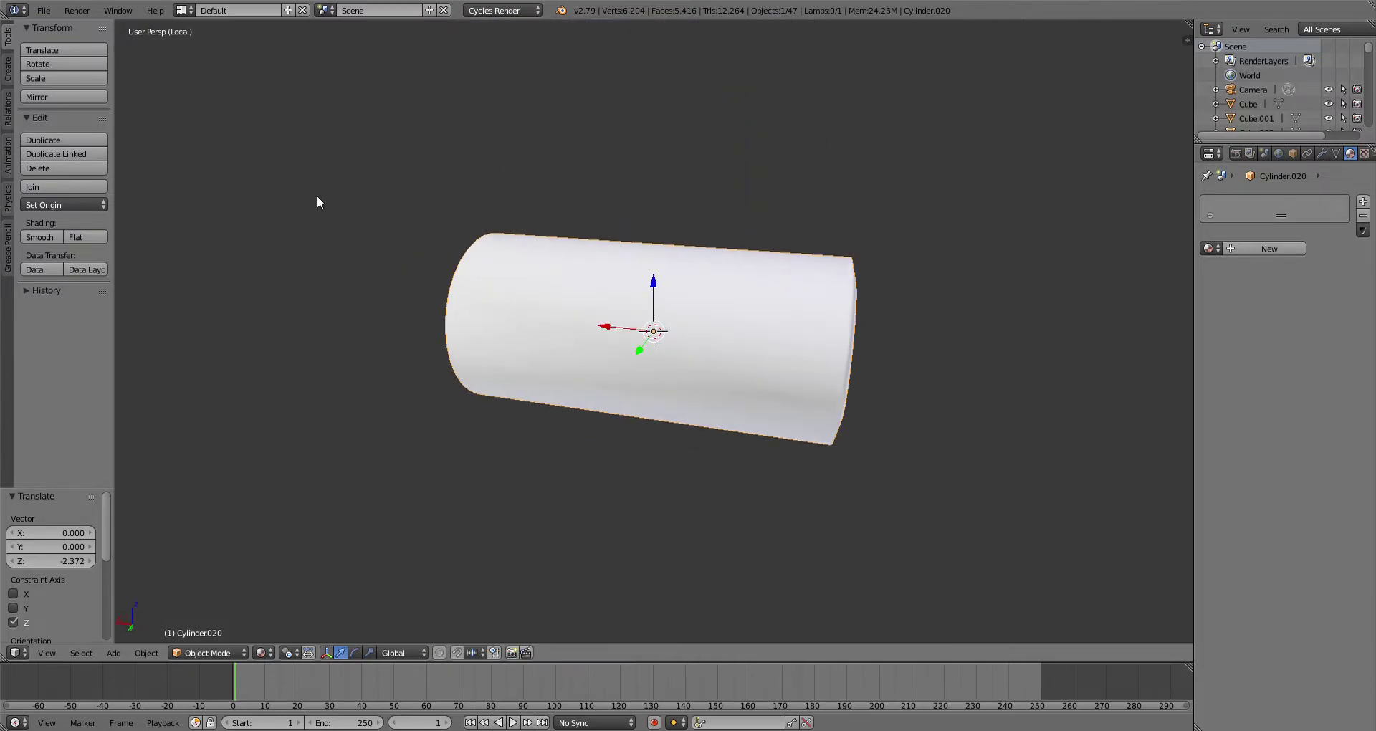
{"action": "left_click", "coordinate": [7, 69]}
{"action": "left_click", "coordinate": [63, 79]}
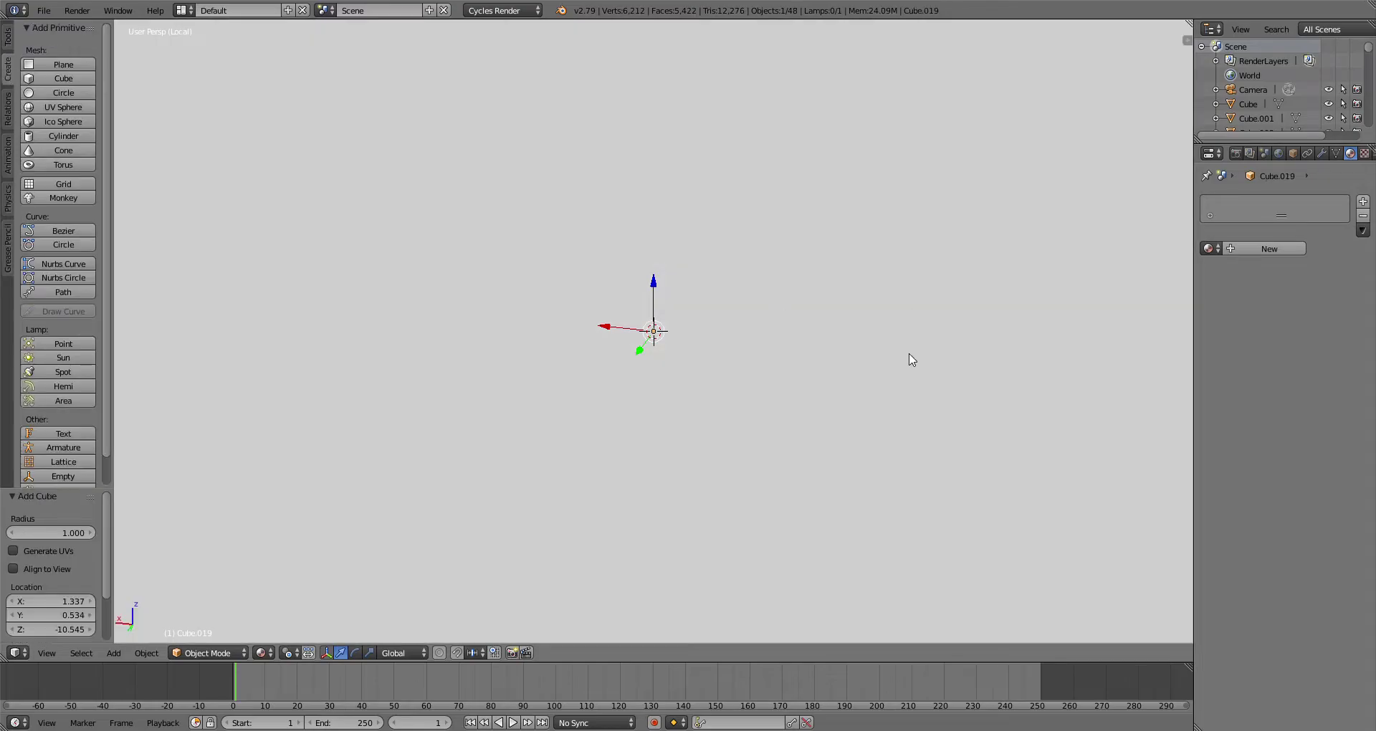
{"action": "key", "text": "s"}
{"action": "left_click", "coordinate": [717, 345]}
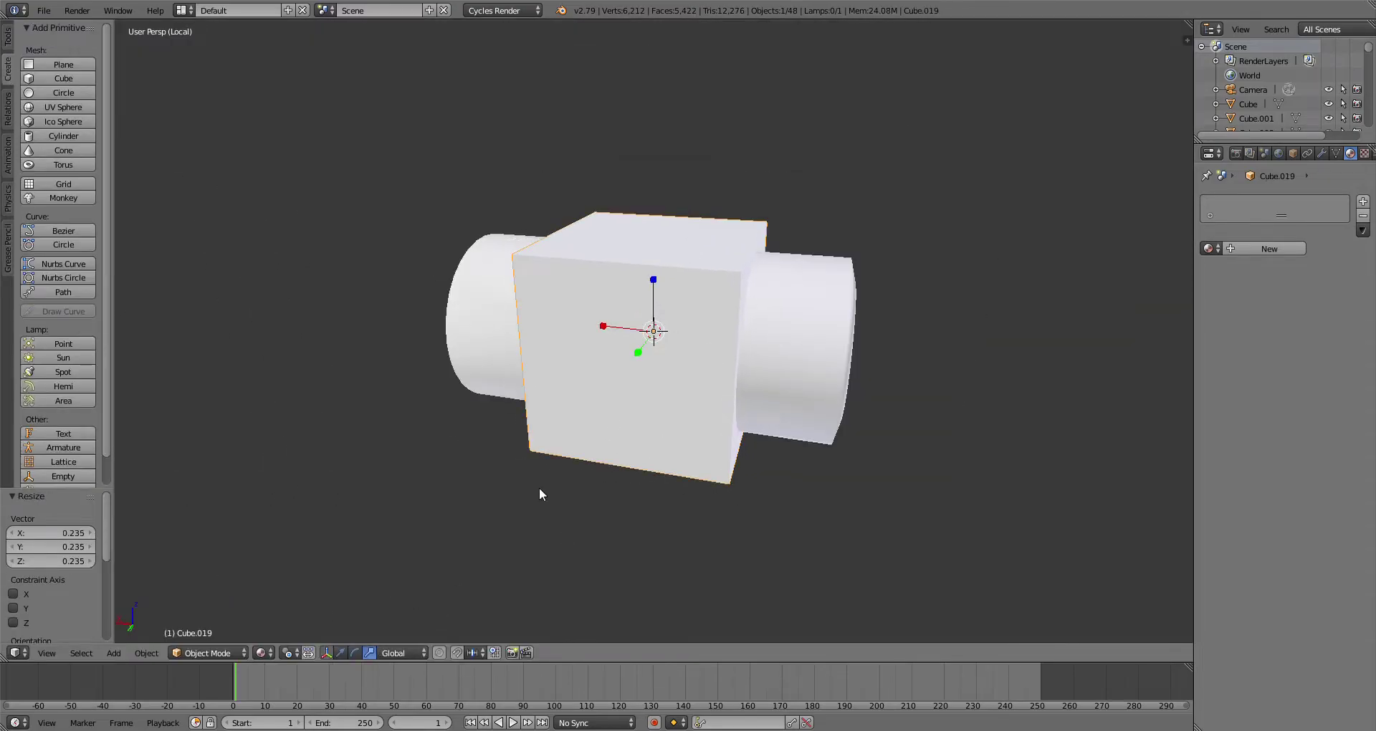
{"action": "key", "text": "s"}
{"action": "key", "text": "x"}
Step: In edit mode, extrude the block's outer face 0.073, widen it along X, and extrude it another 0.082
{"action": "left_click", "coordinate": [211, 620]}
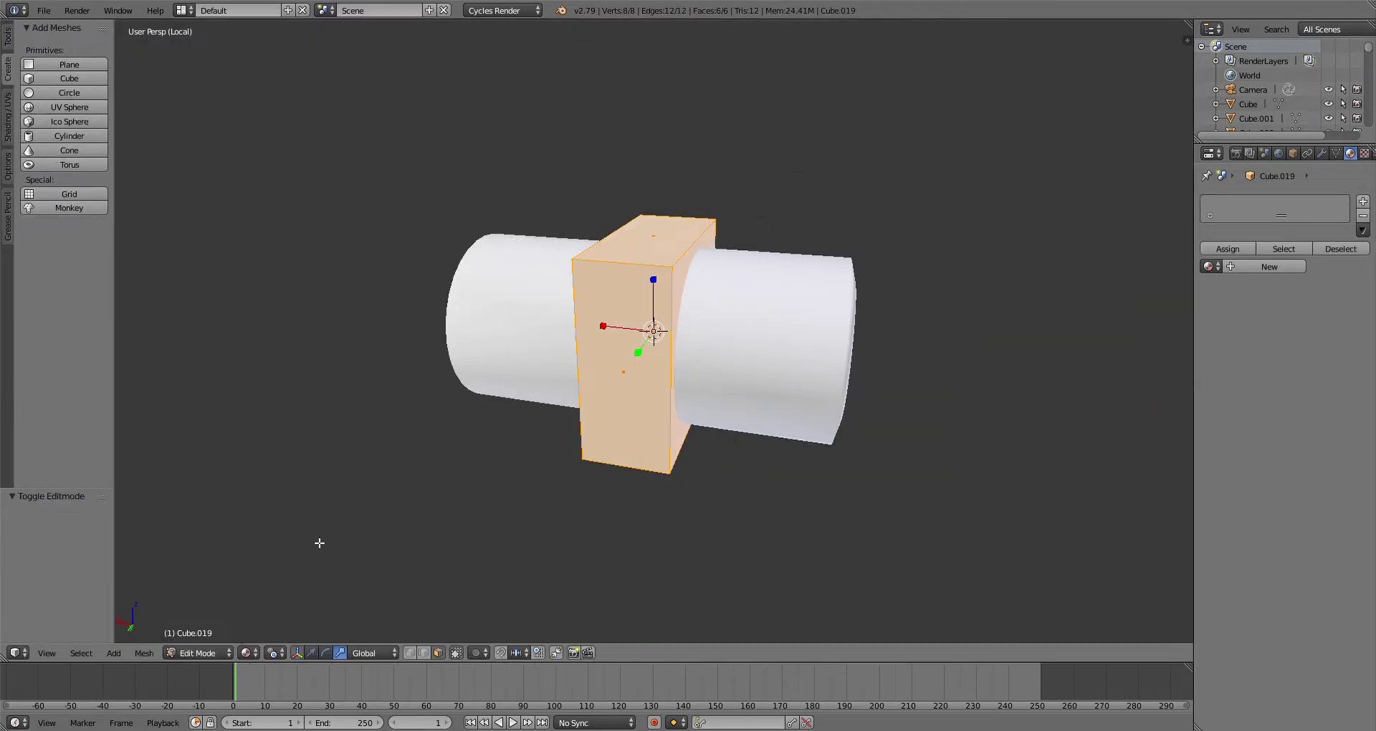
{"action": "middle_click_drag", "start_coordinate": [688, 337], "coordinate": [625, 397]}
{"action": "key", "text": "e"}
{"action": "left_click", "coordinate": [472, 441]}
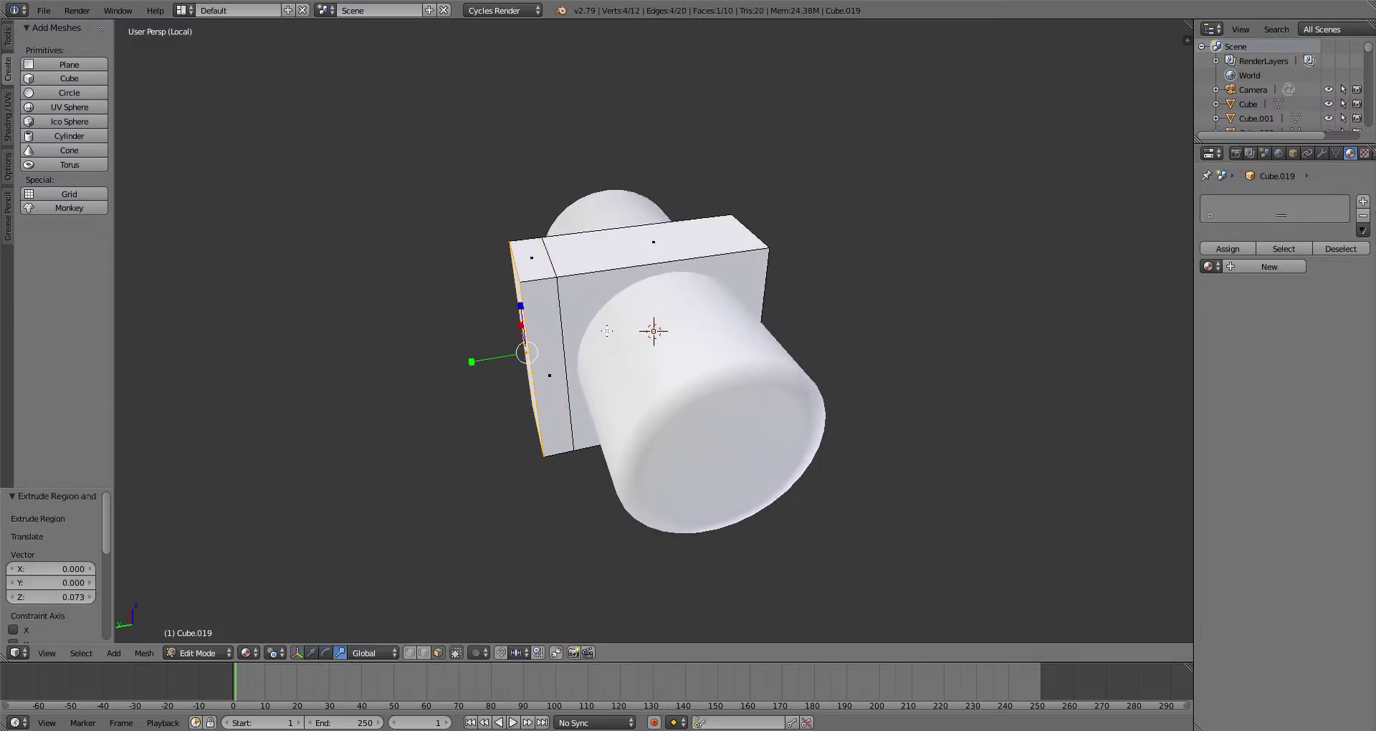
{"action": "middle_click_drag", "start_coordinate": [529, 340], "coordinate": [609, 346]}
{"action": "key", "text": "s"}
{"action": "key", "text": "x"}
{"action": "left_click", "coordinate": [524, 382]}
{"action": "key", "text": "e"}
{"action": "left_click", "coordinate": [615, 392]}
{"action": "middle_click_drag", "start_coordinate": [615, 392], "coordinate": [753, 378]}
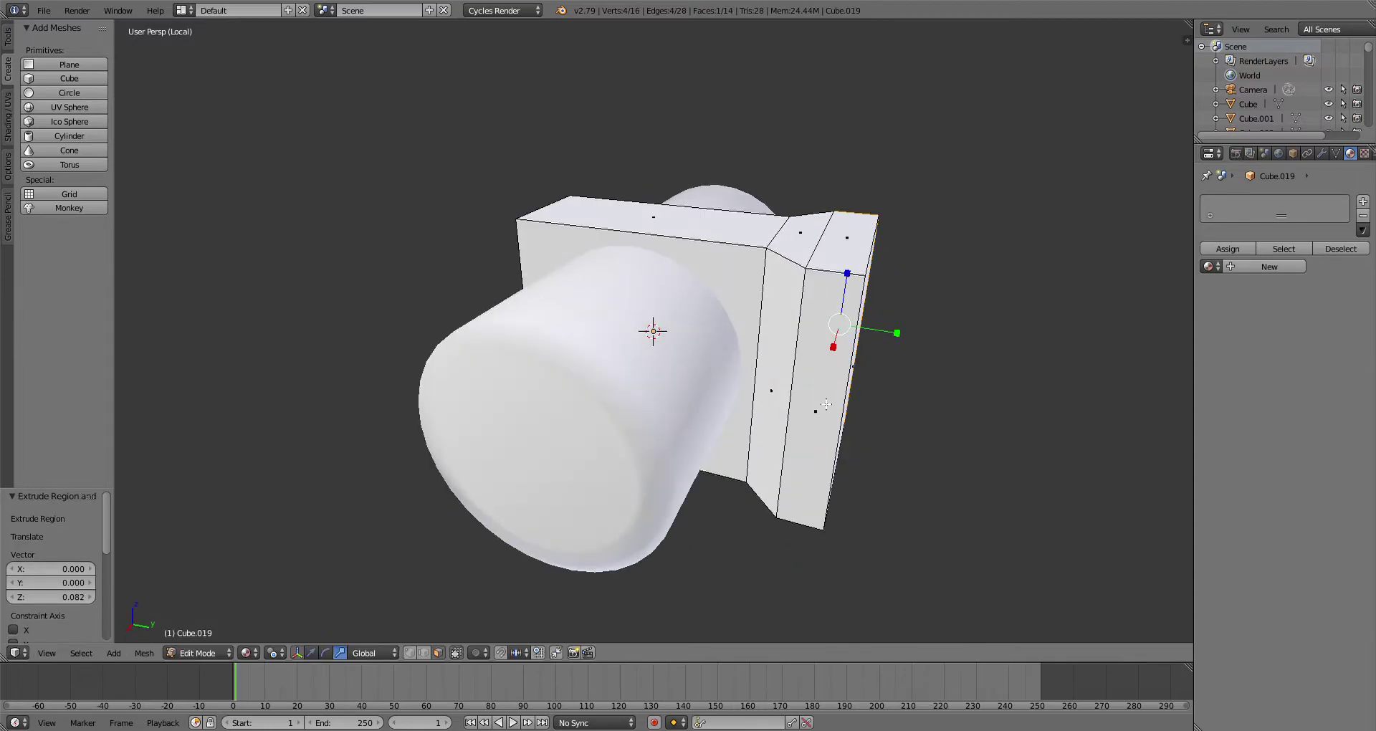
Step: Extrude both side faces of the outer plate and scale them 2.618 along X around the Median Point pivot
{"action": "middle_click_drag", "start_coordinate": [904, 371], "coordinate": [649, 396]}
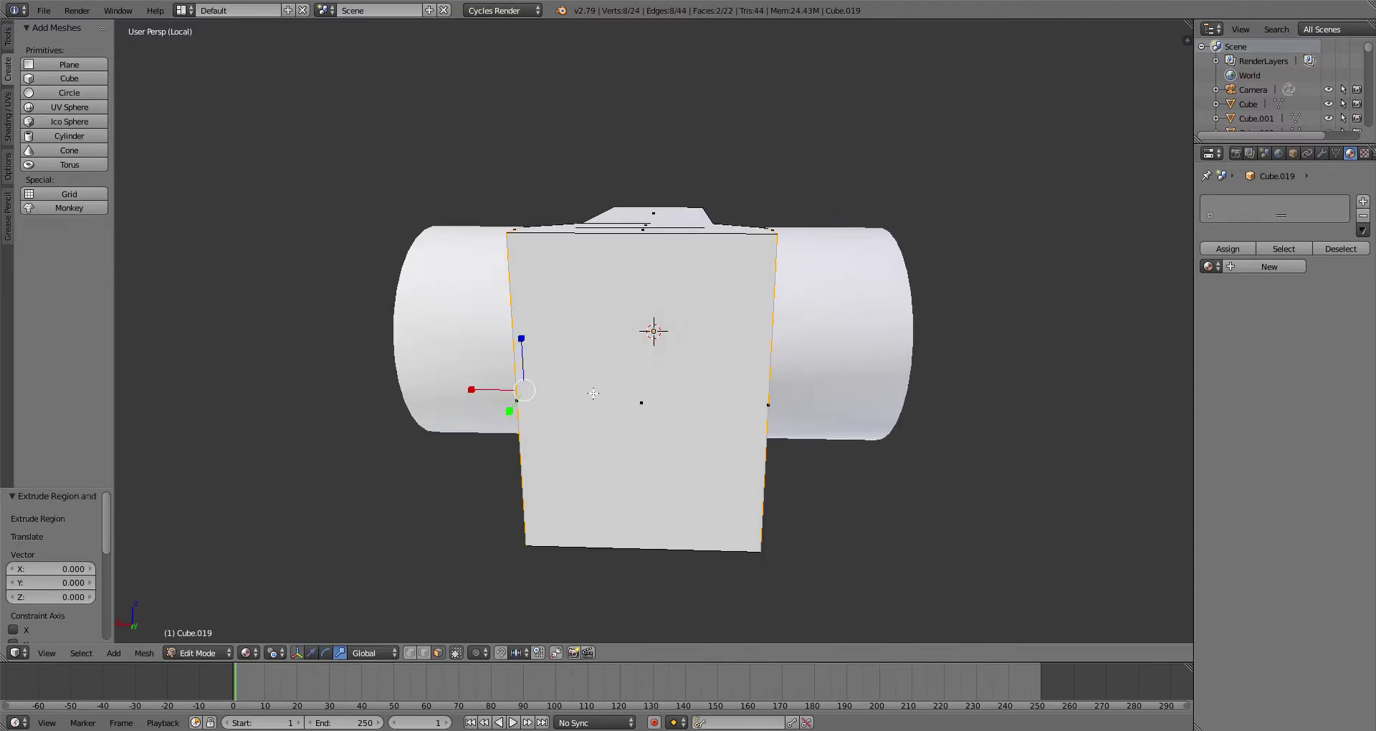
{"action": "left_click_drag", "start_coordinate": [476, 392], "coordinate": [428, 388]}
{"action": "right_click", "coordinate": [428, 389]}
{"action": "left_click", "coordinate": [276, 654]}
{"action": "left_click", "coordinate": [301, 588]}
{"action": "left_click_drag", "start_coordinate": [591, 391], "coordinate": [504, 397]}
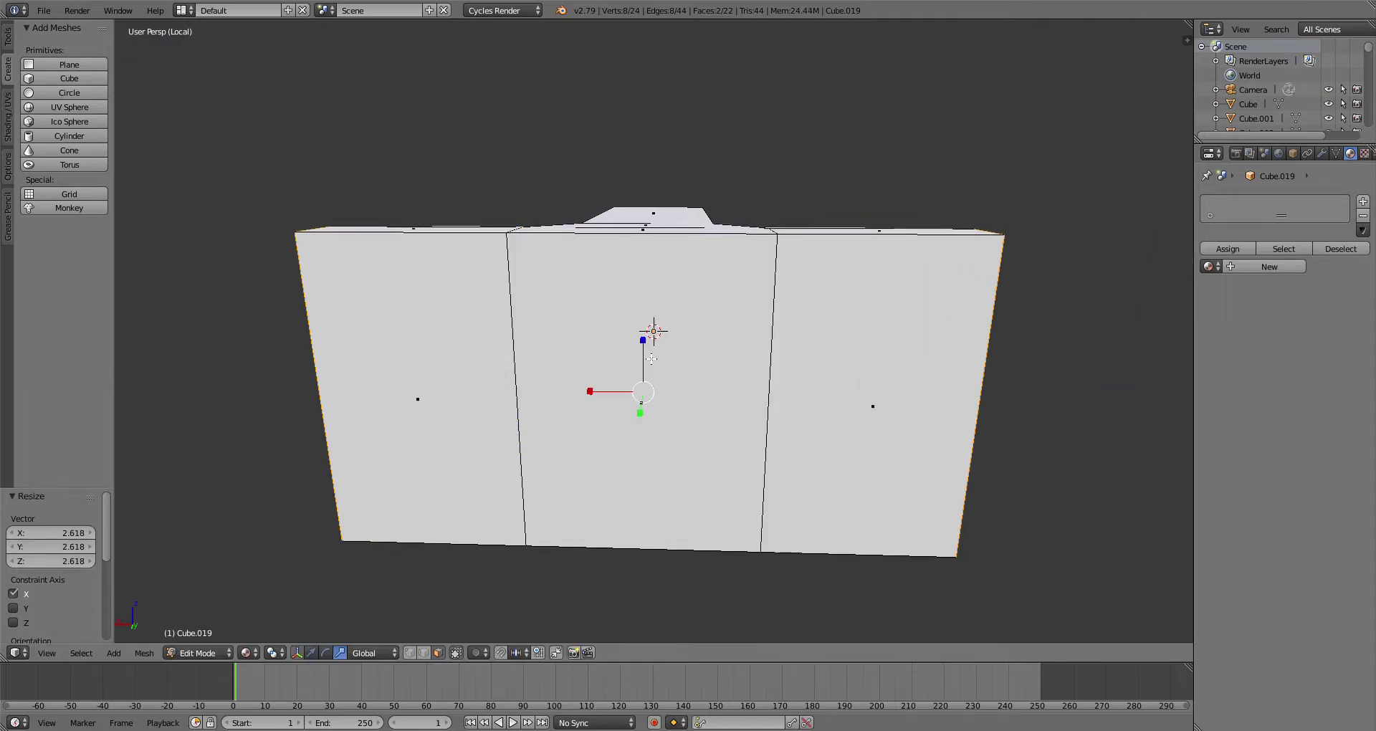
Step: Reduce the plate's two side end faces along Z to taper them and check the shape in object mode
{"action": "left_click_drag", "start_coordinate": [643, 341], "coordinate": [644, 377]}
{"action": "middle_click_drag", "start_coordinate": [643, 374], "coordinate": [620, 407]}
{"action": "left_click_drag", "start_coordinate": [546, 410], "coordinate": [535, 414]}
{"action": "right_click", "coordinate": [544, 420]}
{"action": "left_click", "coordinate": [213, 637]}
{"action": "middle_click_drag", "start_coordinate": [610, 466], "coordinate": [512, 477]}
{"action": "left_click", "coordinate": [206, 620]}
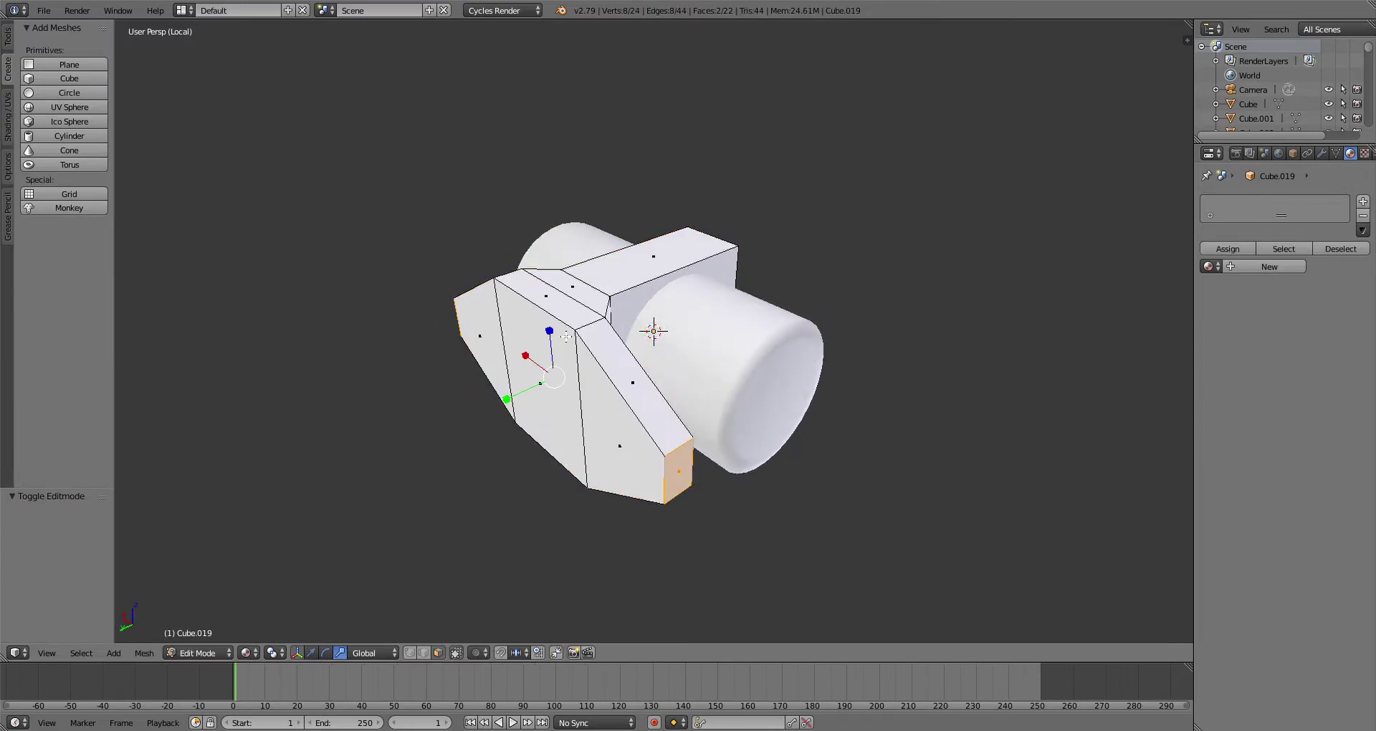
Step: Extrude the plate's upper and lower faces, spread them 2.420 along Z, scale them down into tapers, and leave edit mode
{"action": "middle_click_drag", "start_coordinate": [585, 427], "coordinate": [659, 340]}
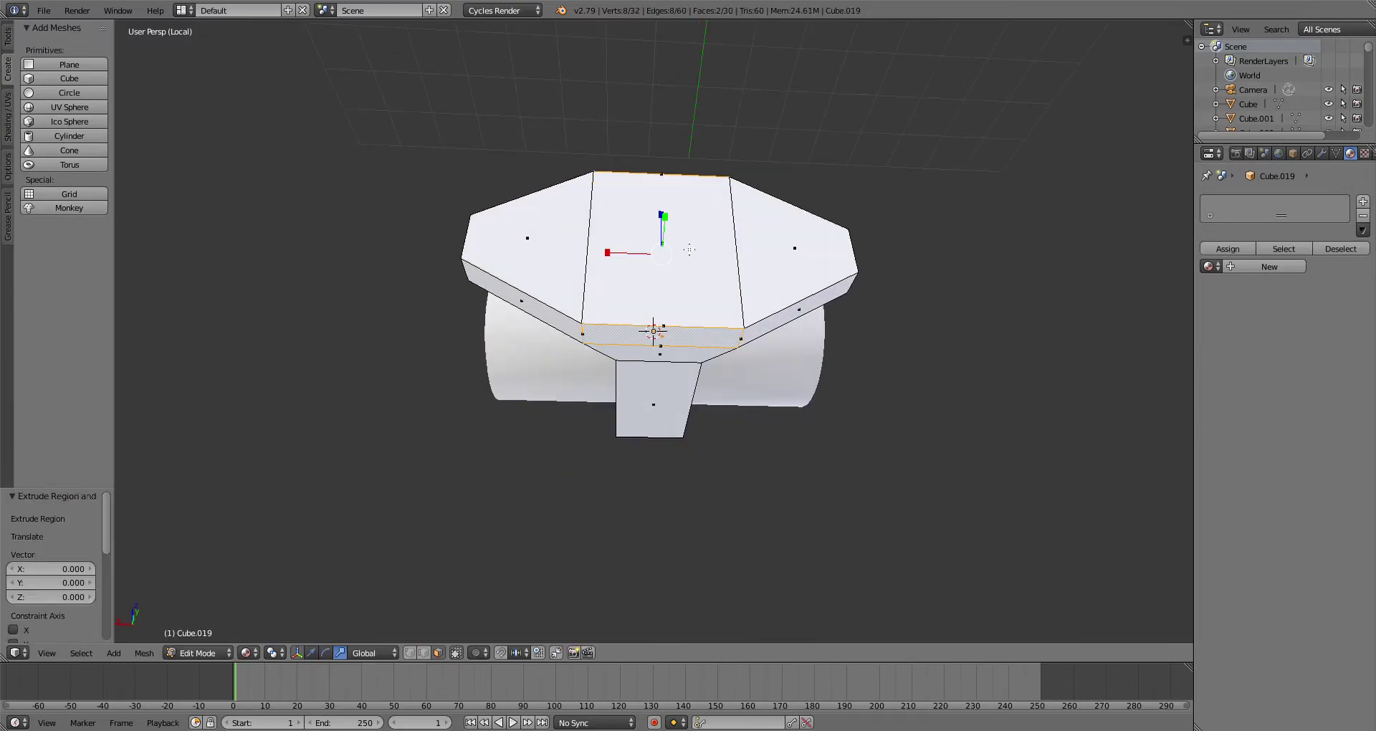
{"action": "left_click_drag", "start_coordinate": [664, 218], "coordinate": [662, 168]}
{"action": "key", "text": "s"}
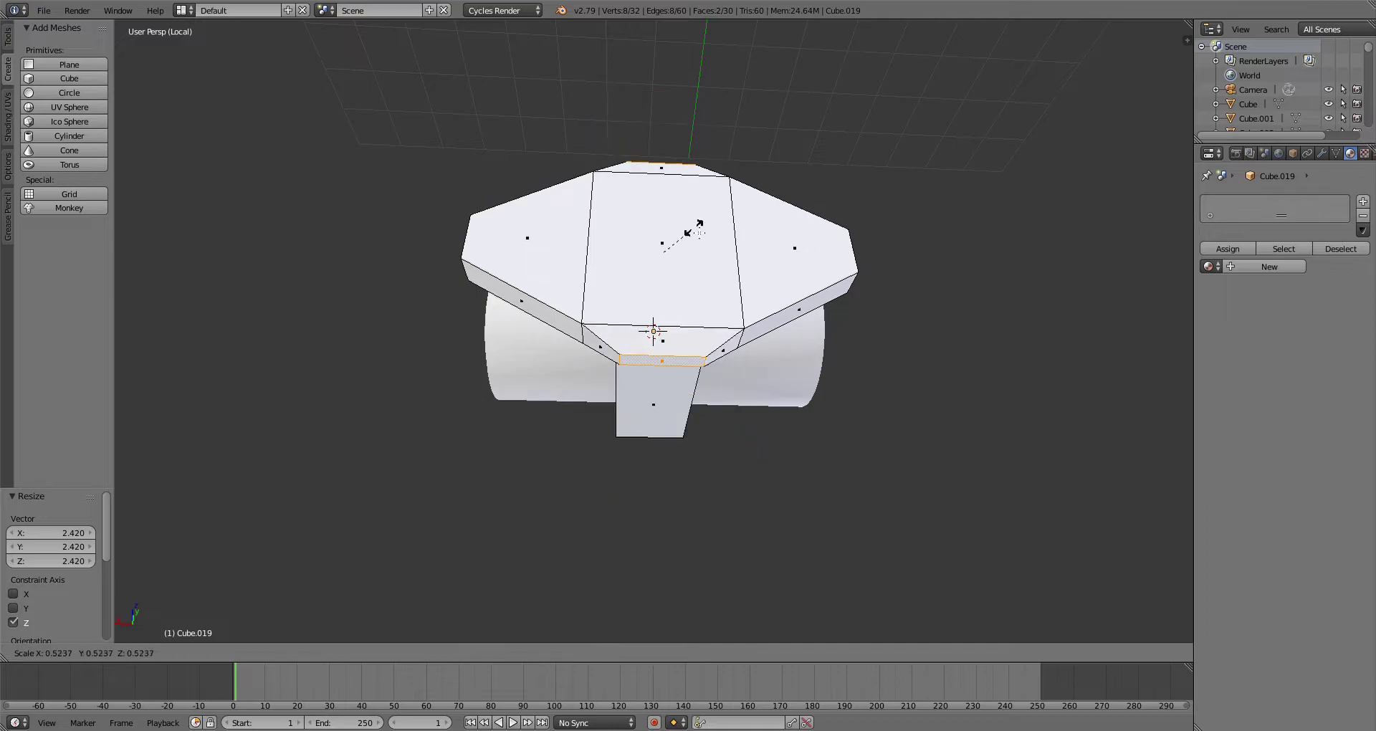
{"action": "left_click", "coordinate": [718, 220]}
{"action": "middle_click_drag", "start_coordinate": [718, 220], "coordinate": [658, 323]}
{"action": "left_click", "coordinate": [584, 442]}
{"action": "left_click", "coordinate": [192, 654]}
{"action": "left_click", "coordinate": [201, 624]}
{"action": "middle_click_drag", "start_coordinate": [437, 476], "coordinate": [611, 473]}
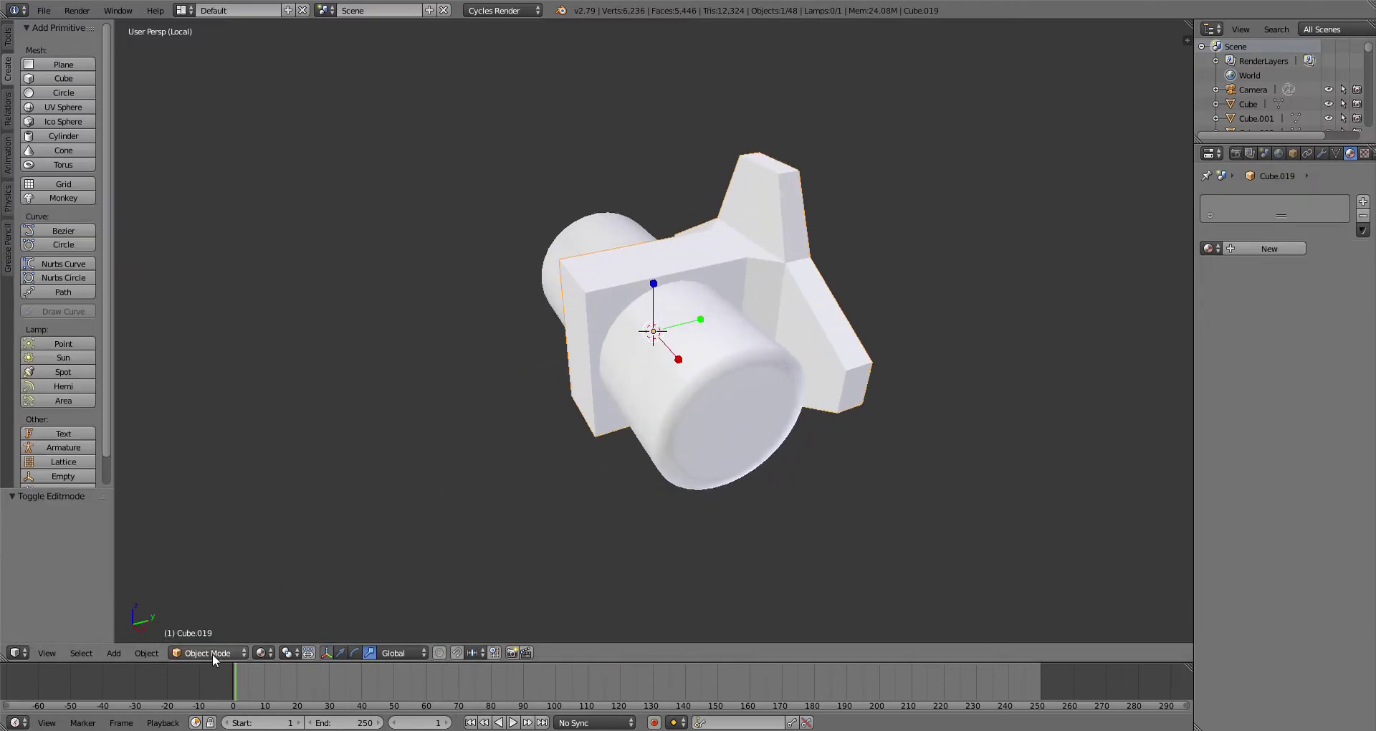
Step: Extrude the block's end face opposite the plate, shrink it into a taper, and return to object mode
{"action": "left_click", "coordinate": [234, 615]}
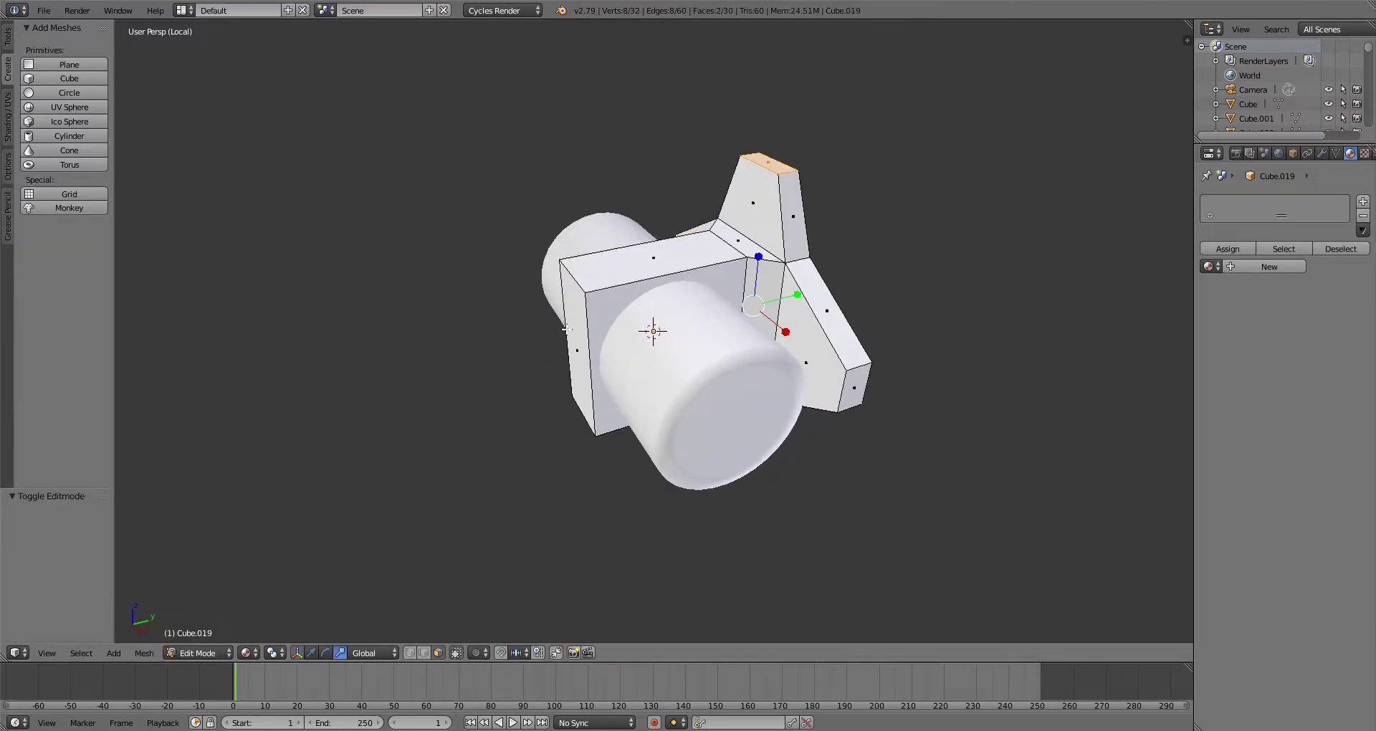
{"action": "left_click", "coordinate": [597, 279]}
{"action": "left_click", "coordinate": [558, 341]}
{"action": "middle_click_drag", "start_coordinate": [558, 341], "coordinate": [685, 380]}
{"action": "left_click", "coordinate": [173, 655]}
{"action": "left_click", "coordinate": [195, 625]}
{"action": "scroll", "coordinate": [685, 380], "scroll_direction": "down", "scroll_amount": 3}
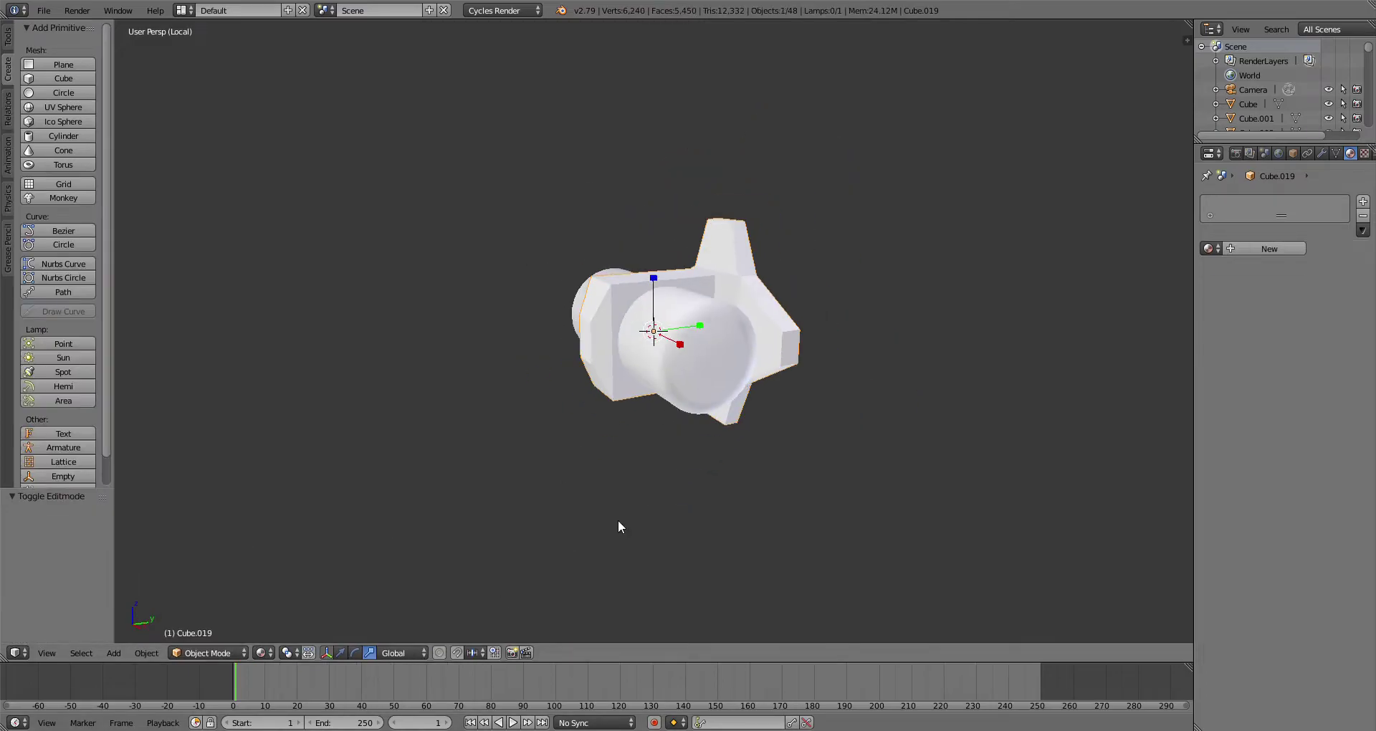
Step: Leave local view, make a linked duplicate of the calf bar, and move it along X across the recess
{"action": "key", "text": "KP_Divide"}
{"action": "middle_click_drag", "start_coordinate": [794, 436], "coordinate": [691, 417]}
{"action": "right_click", "coordinate": [586, 327]}
{"action": "scroll", "coordinate": [586, 328], "scroll_direction": "down", "scroll_amount": 3}
{"action": "middle_click_drag", "start_coordinate": [587, 332], "coordinate": [606, 309]}
{"action": "middle_click_drag", "start_coordinate": [606, 308], "coordinate": [613, 412], "text": "shift"}
{"action": "left_click", "coordinate": [8, 37]}
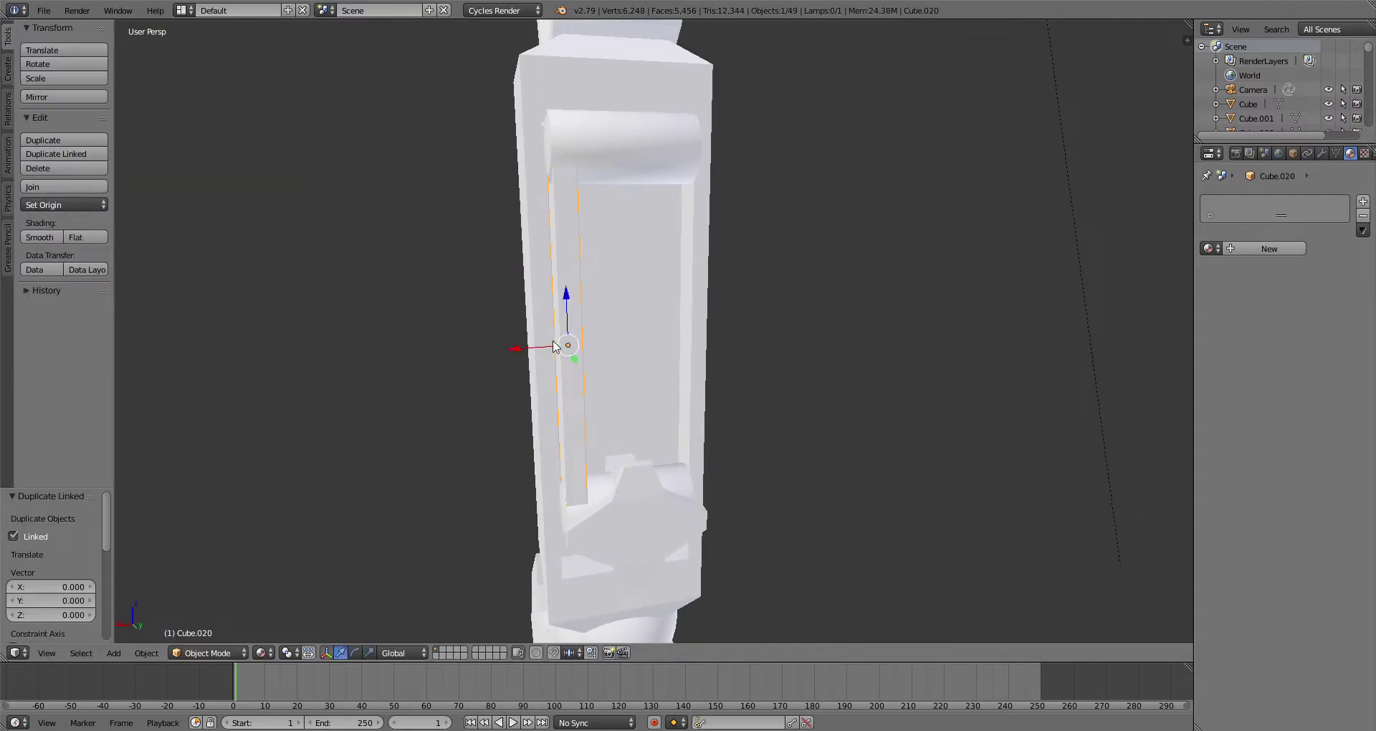
{"action": "left_click_drag", "start_coordinate": [557, 347], "coordinate": [581, 359]}
{"action": "left_click", "coordinate": [634, 356]}
Step: Scale the bracket at the lower end of the calf, reposition it, and move it -0.127 along Z
{"action": "middle_click_drag", "start_coordinate": [691, 347], "coordinate": [772, 373]}
{"action": "right_click", "coordinate": [679, 448]}
{"action": "middle_click_drag", "start_coordinate": [678, 449], "coordinate": [753, 371]}
{"action": "key", "text": "s"}
{"action": "left_click", "coordinate": [780, 447]}
{"action": "left_click_drag", "start_coordinate": [672, 321], "coordinate": [681, 319]}
{"action": "middle_click_drag", "start_coordinate": [681, 319], "coordinate": [628, 421]}
{"action": "left_click_drag", "start_coordinate": [648, 365], "coordinate": [656, 383]}
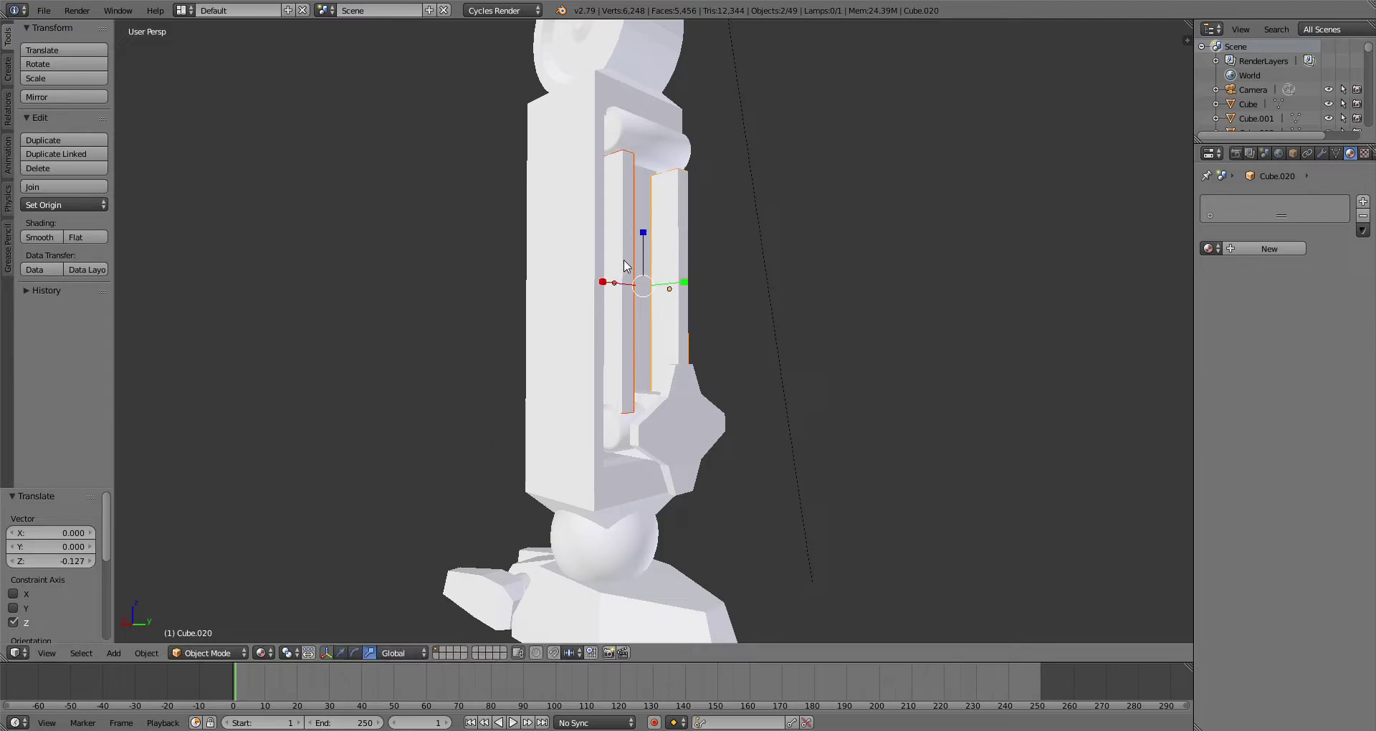
Step: Stretch the two vertical bars in the calf recess by 1.148 along Z
{"action": "left_click_drag", "start_coordinate": [639, 224], "coordinate": [639, 224]}
{"action": "scroll", "coordinate": [803, 364], "scroll_direction": "down", "scroll_amount": 2}
{"action": "middle_click_drag", "start_coordinate": [804, 365], "coordinate": [560, 469]}
{"action": "scroll", "coordinate": [681, 323], "scroll_direction": "down", "scroll_amount": 3}
{"action": "middle_click_drag", "start_coordinate": [694, 291], "coordinate": [978, 409], "text": "shift"}
Step: Save the robot project file
{"action": "right_click", "coordinate": [623, 106]}
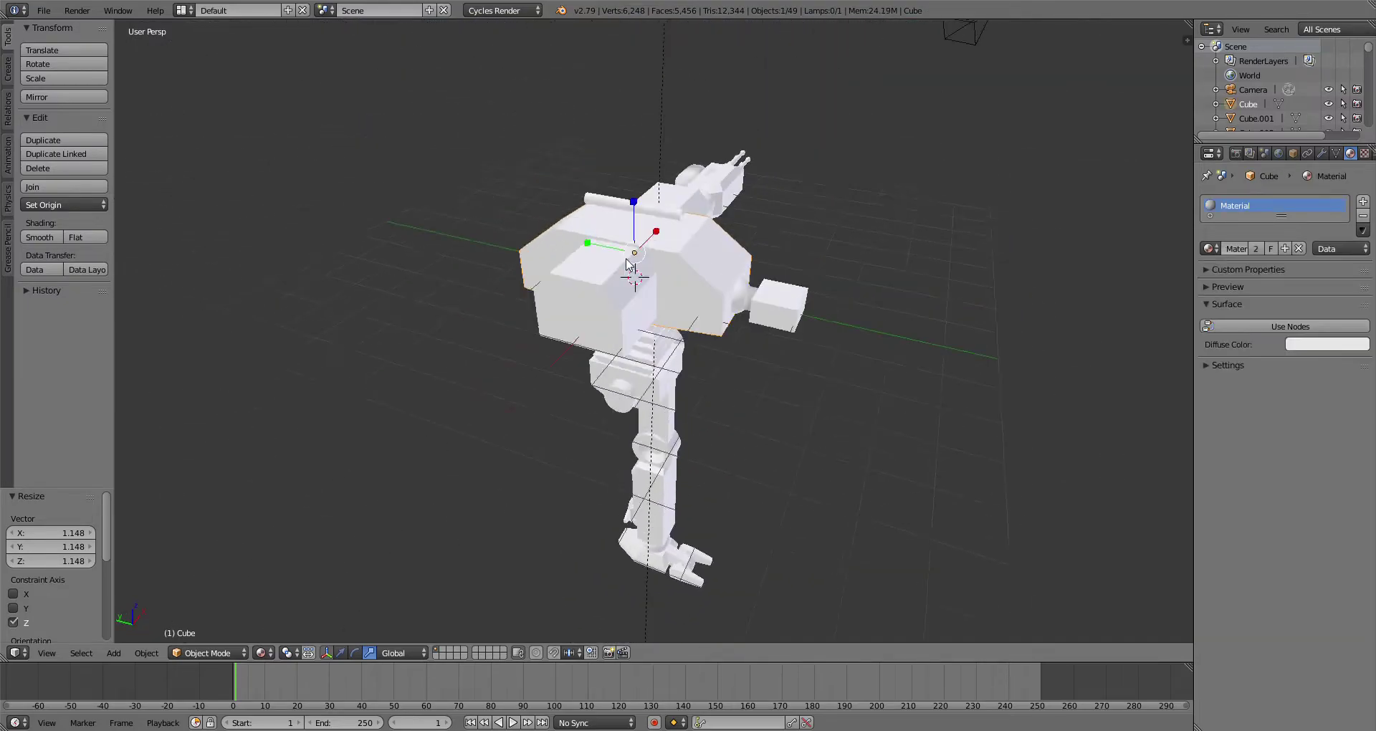
{"action": "key", "text": "KP_Decimal"}
{"action": "scroll", "coordinate": [574, 202], "scroll_direction": "down", "scroll_amount": 3}
{"action": "middle_click_drag", "start_coordinate": [603, 190], "coordinate": [731, 323]}
{"action": "right_click", "coordinate": [612, 244]}
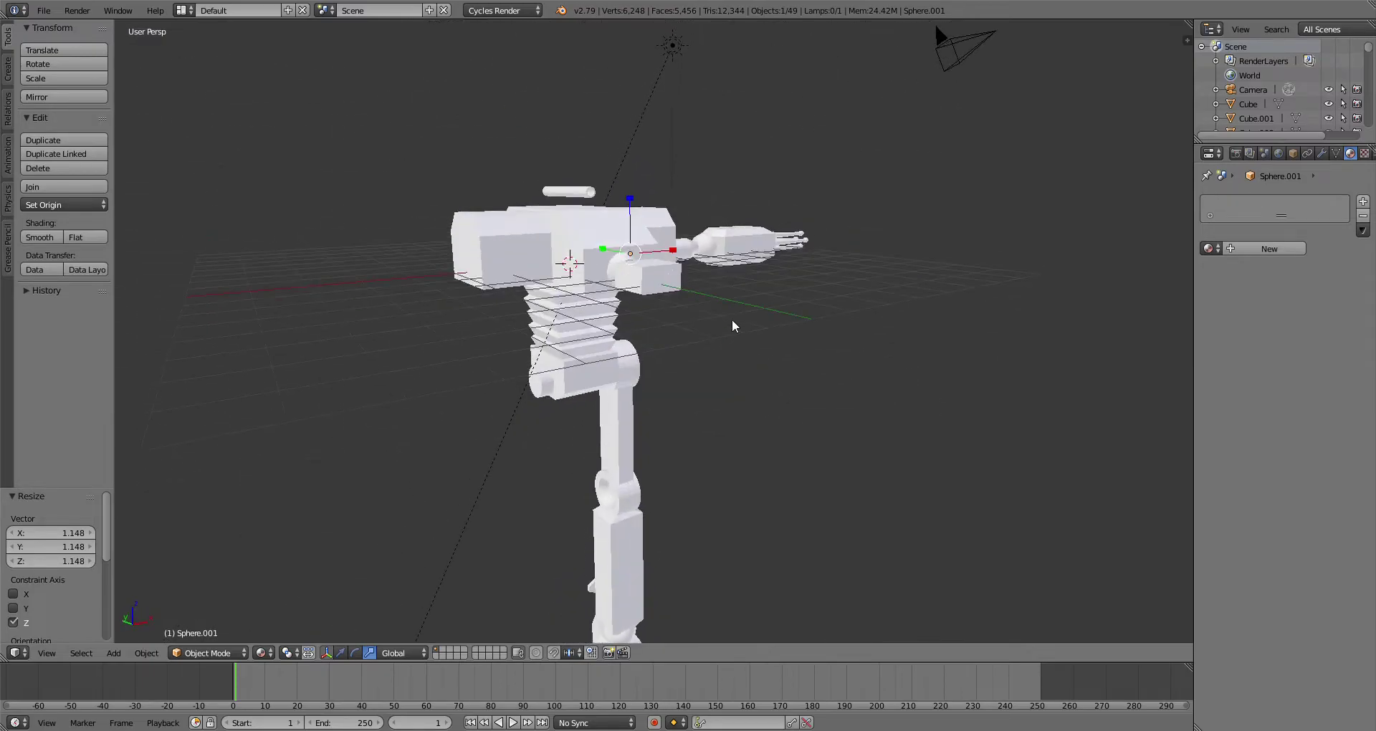
{"action": "left_click", "coordinate": [46, 10]}
{"action": "left_click", "coordinate": [92, 121]}
Step: Lasso-select all parts of the finished leg together with all parts of the finished arm and hand
{"action": "middle_click_drag", "start_coordinate": [701, 461], "coordinate": [531, 289]}
{"action": "middle_click_drag", "start_coordinate": [615, 277], "coordinate": [594, 218]}
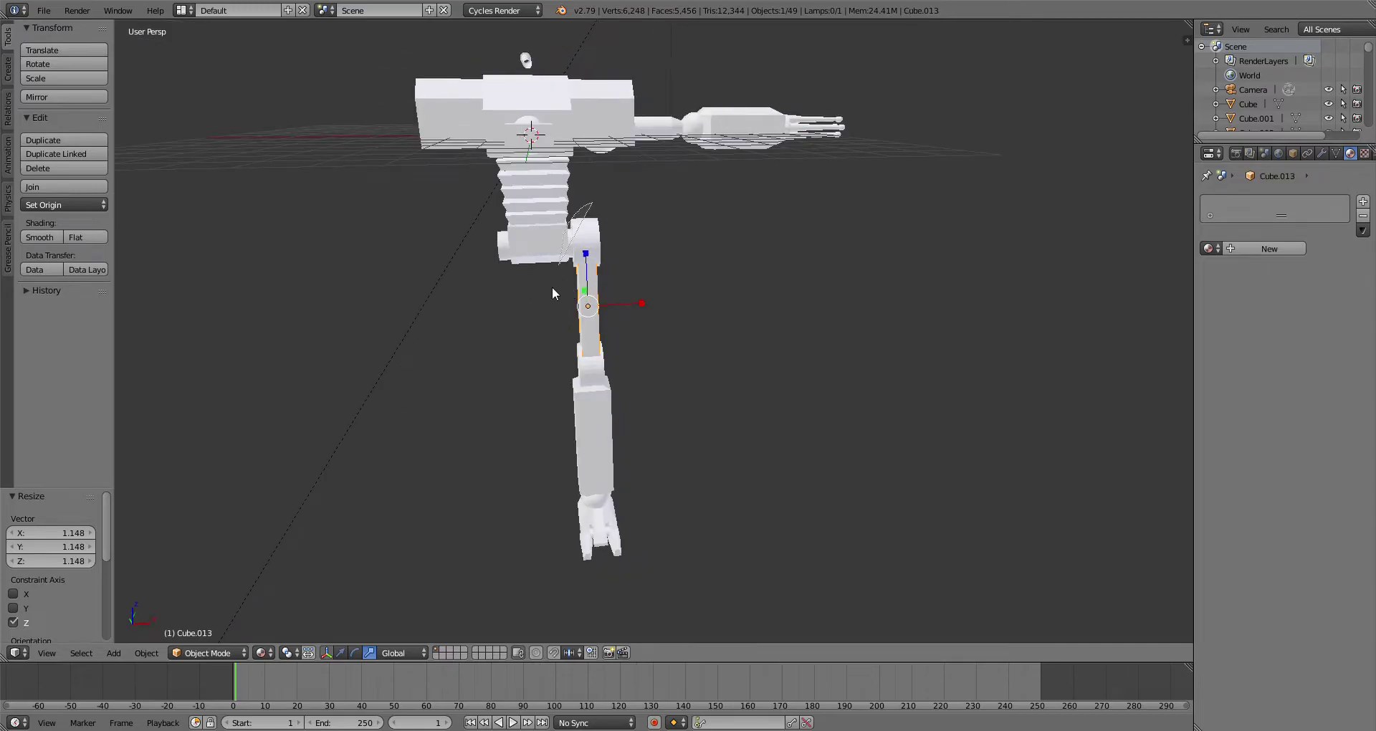
{"action": "left_click_drag", "start_coordinate": [578, 541], "coordinate": [638, 247], "text": "ctrl"}
{"action": "mouse_move", "coordinate": [741, 104]}
{"action": "middle_mouse_down", "text": "shift"}
{"action": "mouse_move", "coordinate": [755, 250]}
{"action": "mouse_move", "coordinate": [746, 222]}
{"action": "middle_mouse_up", "text": "shift"}
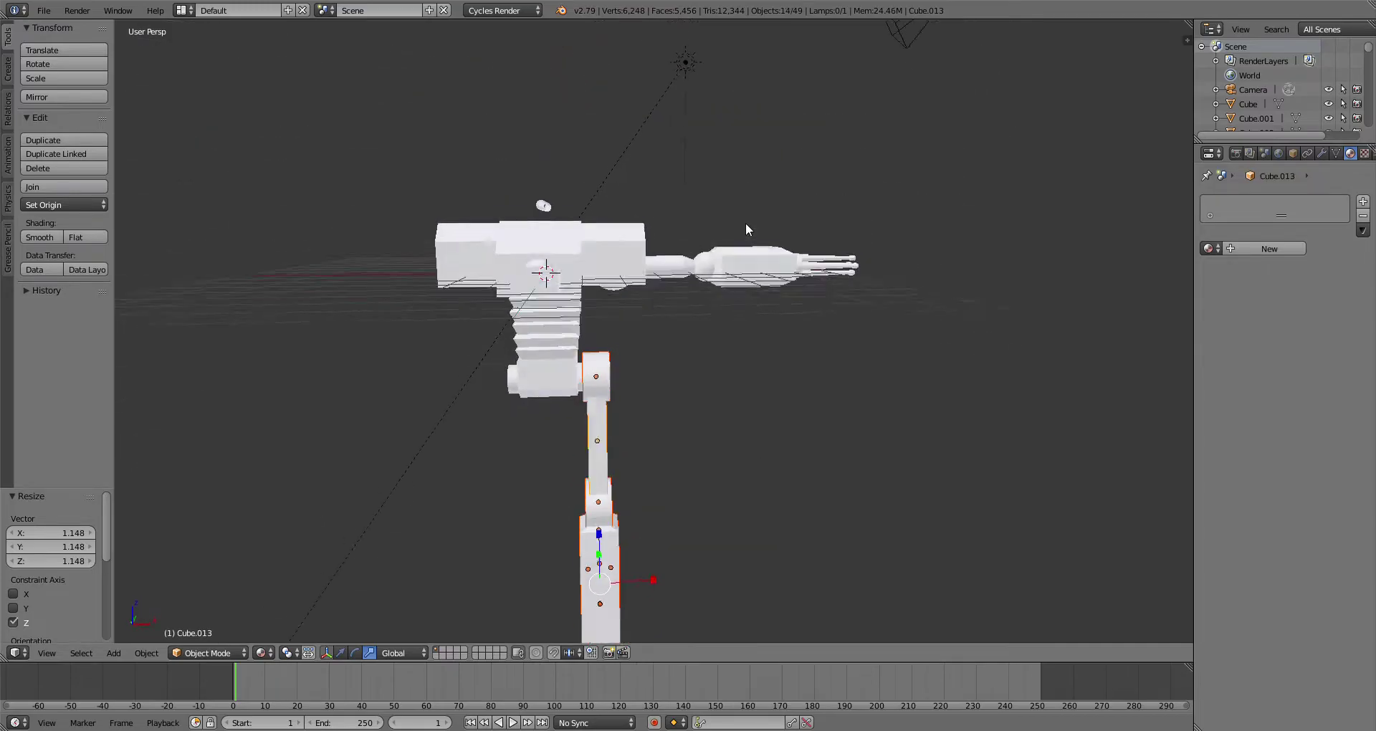
{"action": "scroll", "coordinate": [707, 179], "scroll_direction": "up", "scroll_amount": 3}
{"action": "mouse_move", "coordinate": [578, 155]}
{"action": "left_mouse_down", "text": "ctrl"}
{"action": "mouse_move", "coordinate": [952, 316]}
{"action": "mouse_move", "coordinate": [1080, 101]}
{"action": "mouse_move", "coordinate": [1054, 104]}
{"action": "left_mouse_up", "text": "ctrl"}
{"action": "scroll", "coordinate": [610, 437], "scroll_direction": "down", "scroll_amount": 2}
{"action": "key", "text": "g"}
{"action": "key", "text": "x"}
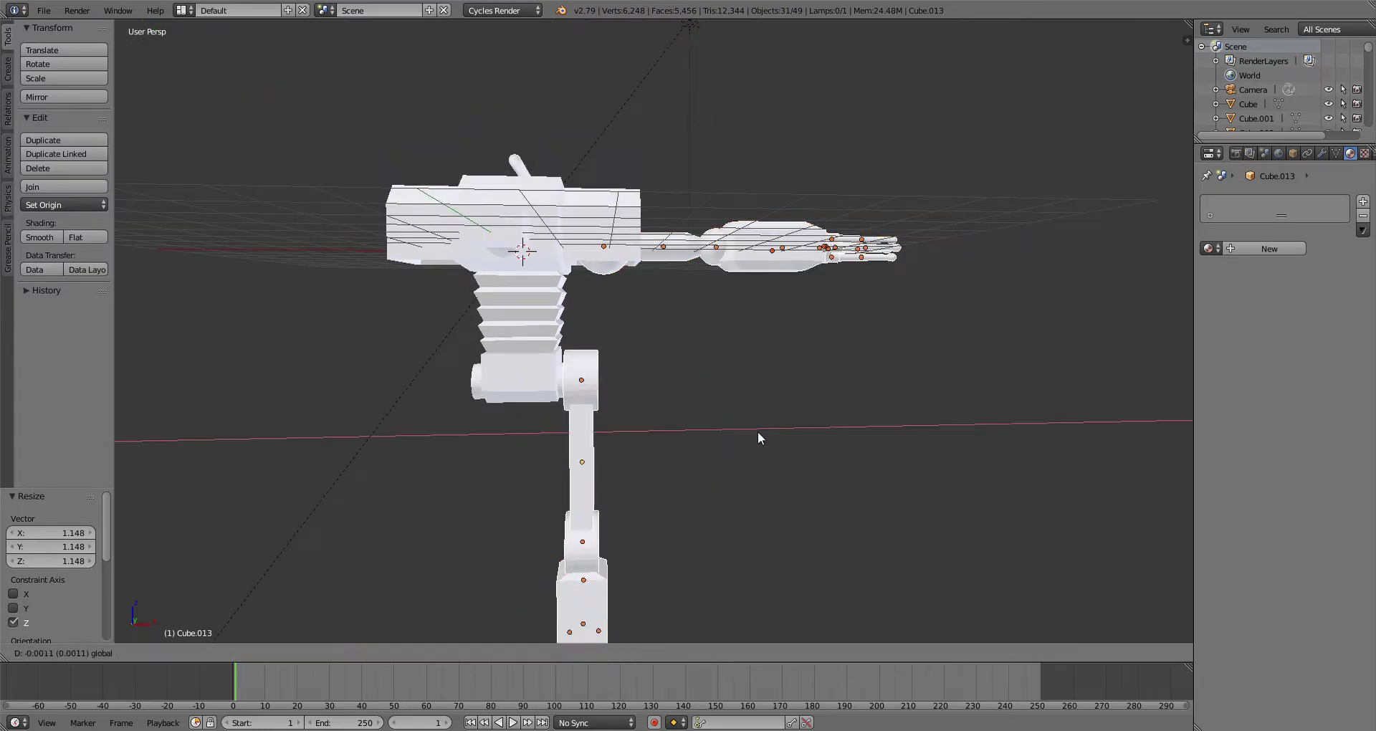
{"action": "key", "text": "Escape"}
Step: Make a linked duplicate of the selected arm and leg in place and mirror it on the global X axis
{"action": "middle_click_drag", "start_coordinate": [734, 415], "coordinate": [709, 309]}
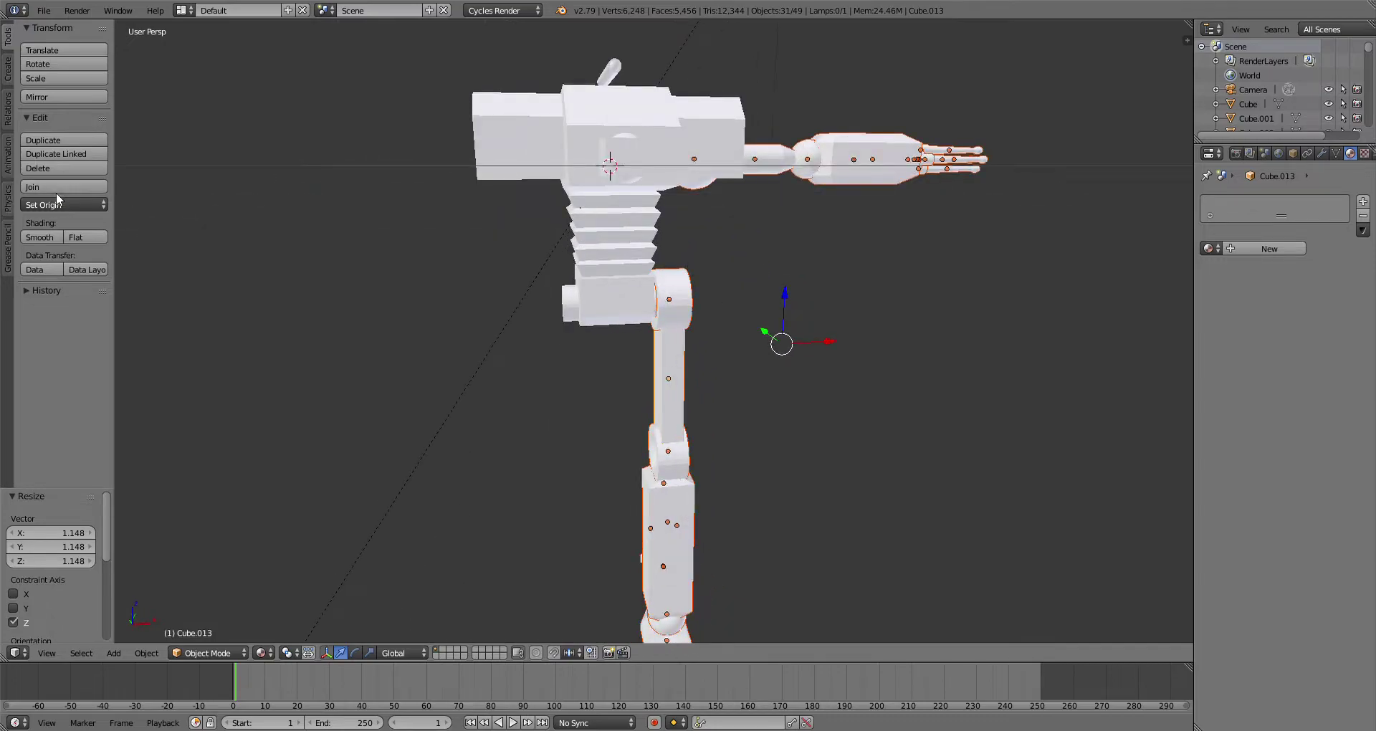
{"action": "left_click", "coordinate": [45, 153]}
{"action": "key", "text": "Escape"}
{"action": "left_click", "coordinate": [157, 654]}
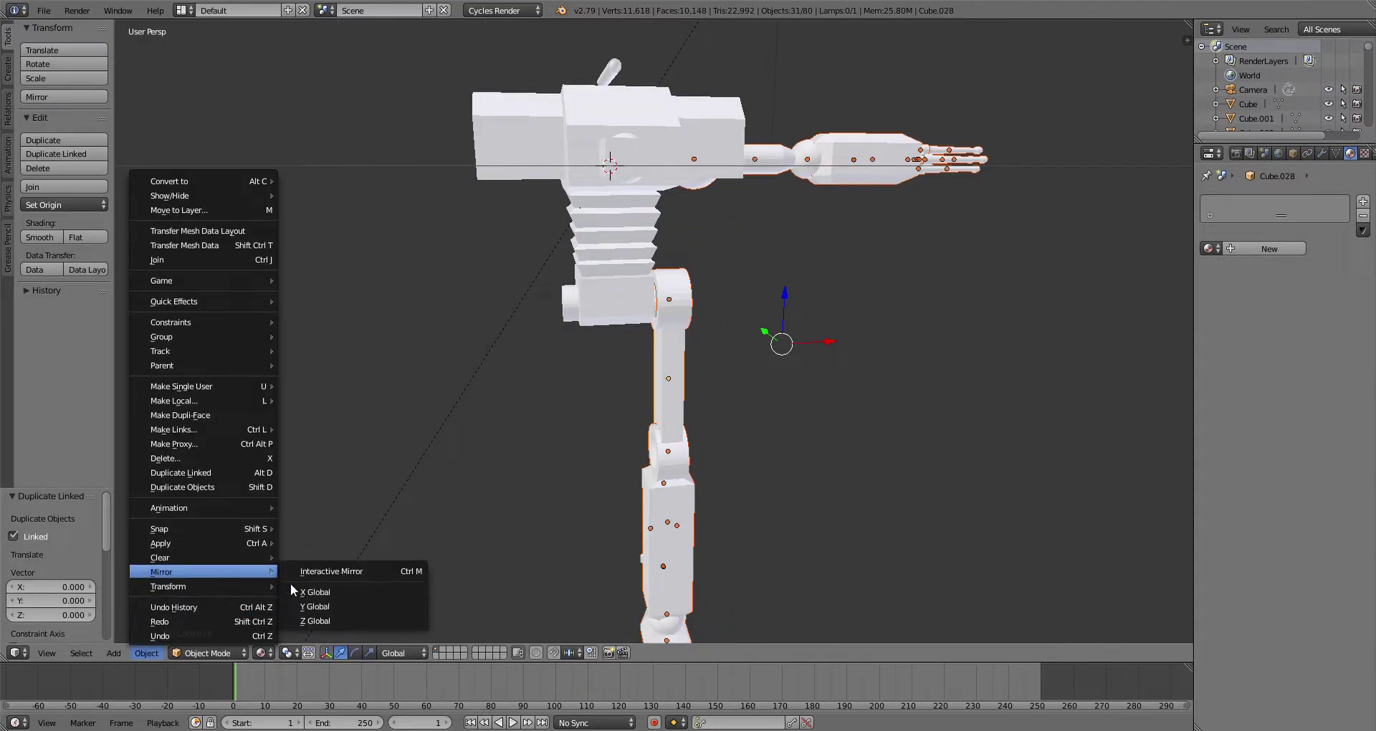
{"action": "left_click", "coordinate": [308, 592]}
Step: Move the mirrored arm and leg -8.502 along X to the opposite side of the torso
{"action": "key", "text": "g"}
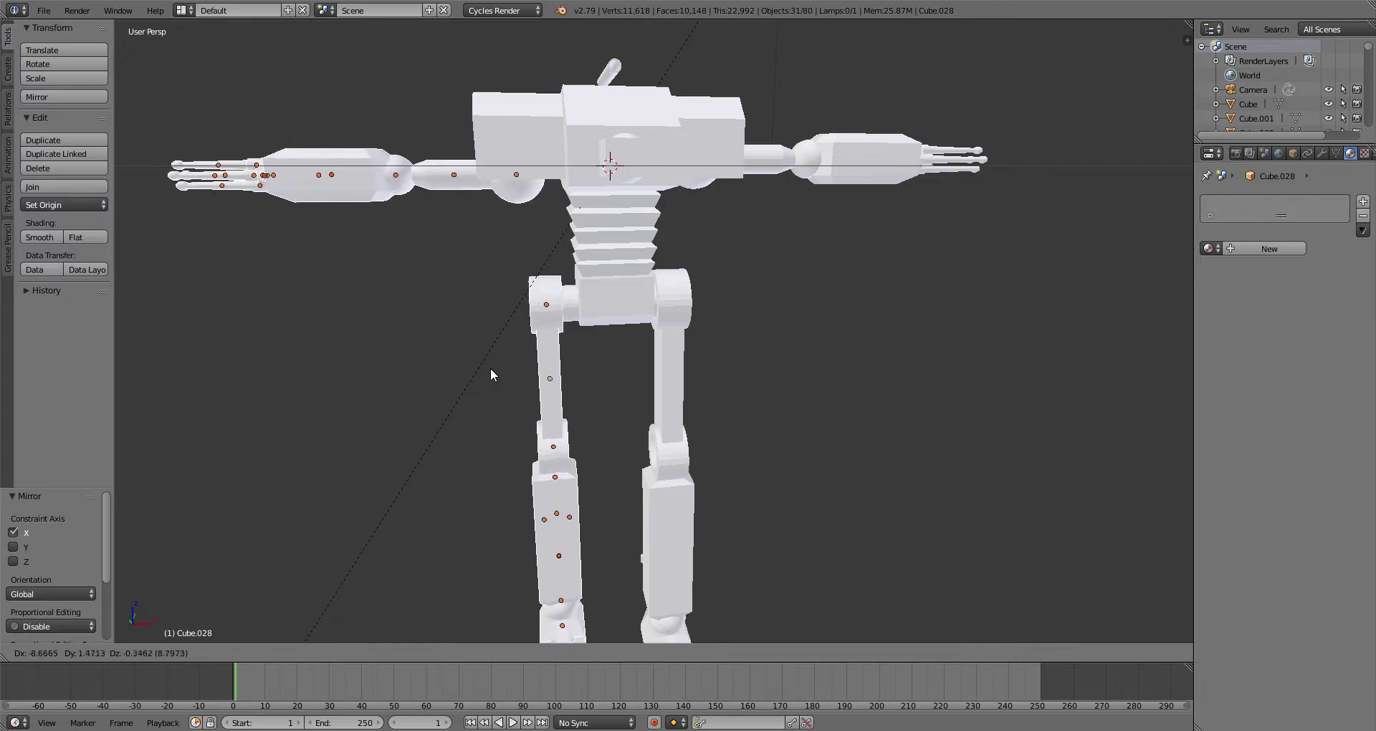
{"action": "key", "text": "x"}
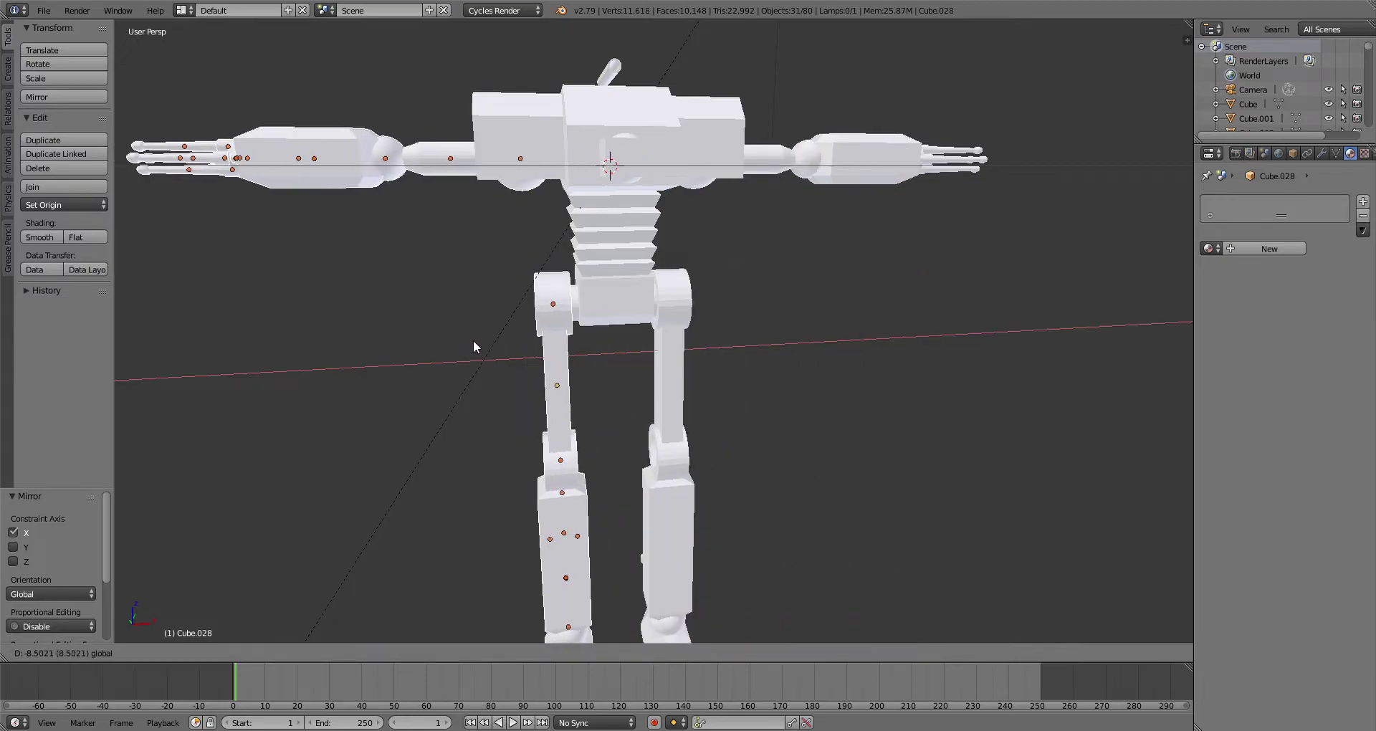
{"action": "left_click", "coordinate": [473, 341]}
Step: In front orthographic view, shift the mirrored limbs 0.031 along X to align the hip joint symmetrically with the other side
{"action": "scroll", "coordinate": [506, 295], "scroll_direction": "down", "scroll_amount": 1}
{"action": "key", "text": "KP_1"}
{"action": "key", "text": "KP_5"}
{"action": "middle_click_drag", "start_coordinate": [687, 274], "coordinate": [856, 385], "text": "shift"}
{"action": "scroll", "coordinate": [925, 188], "scroll_direction": "up", "scroll_amount": 2}
{"action": "scroll", "coordinate": [854, 287], "scroll_direction": "up", "scroll_amount": 1}
{"action": "scroll", "coordinate": [765, 464], "scroll_direction": "up", "scroll_amount": 3}
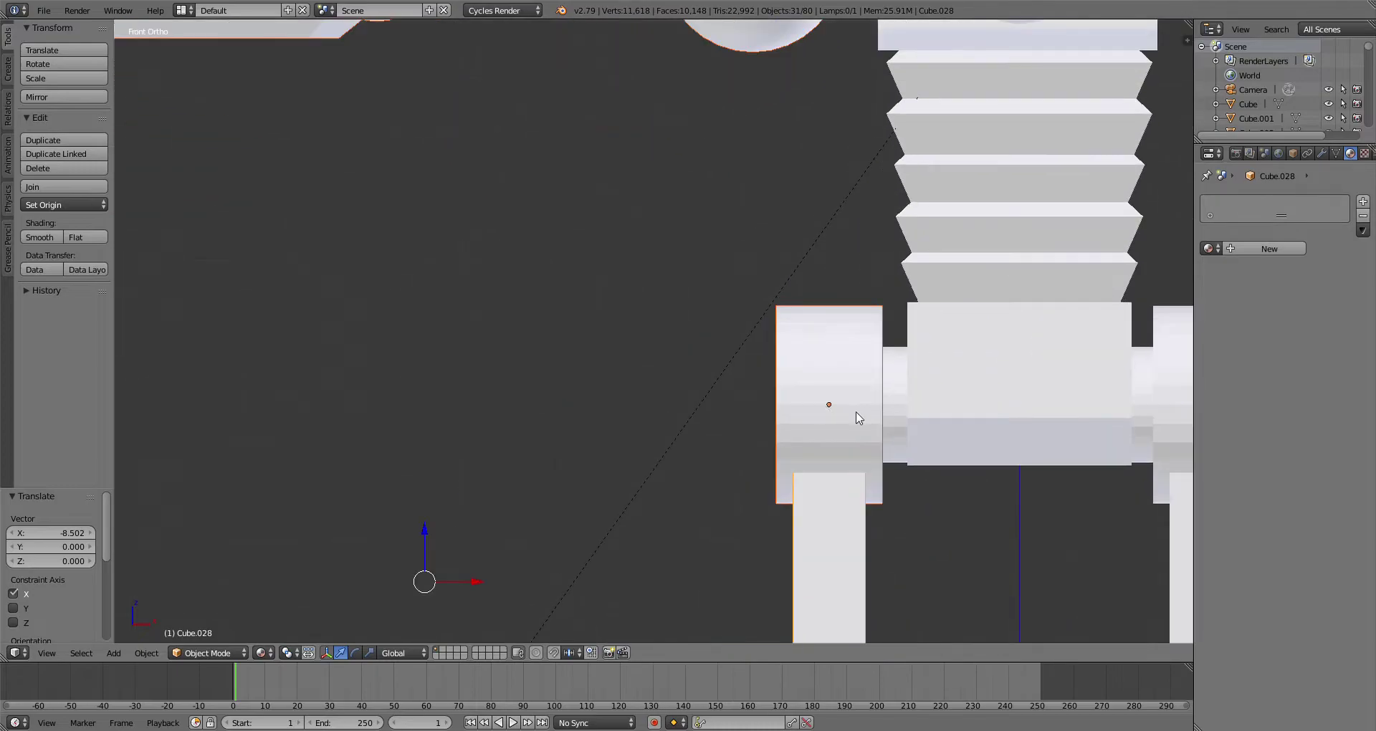
{"action": "middle_click_drag", "start_coordinate": [853, 411], "coordinate": [516, 329], "text": "shift"}
{"action": "scroll", "coordinate": [638, 301], "scroll_direction": "up", "scroll_amount": 2, "text": "shift"}
{"action": "scroll", "coordinate": [644, 322], "scroll_direction": "up", "scroll_amount": 2}
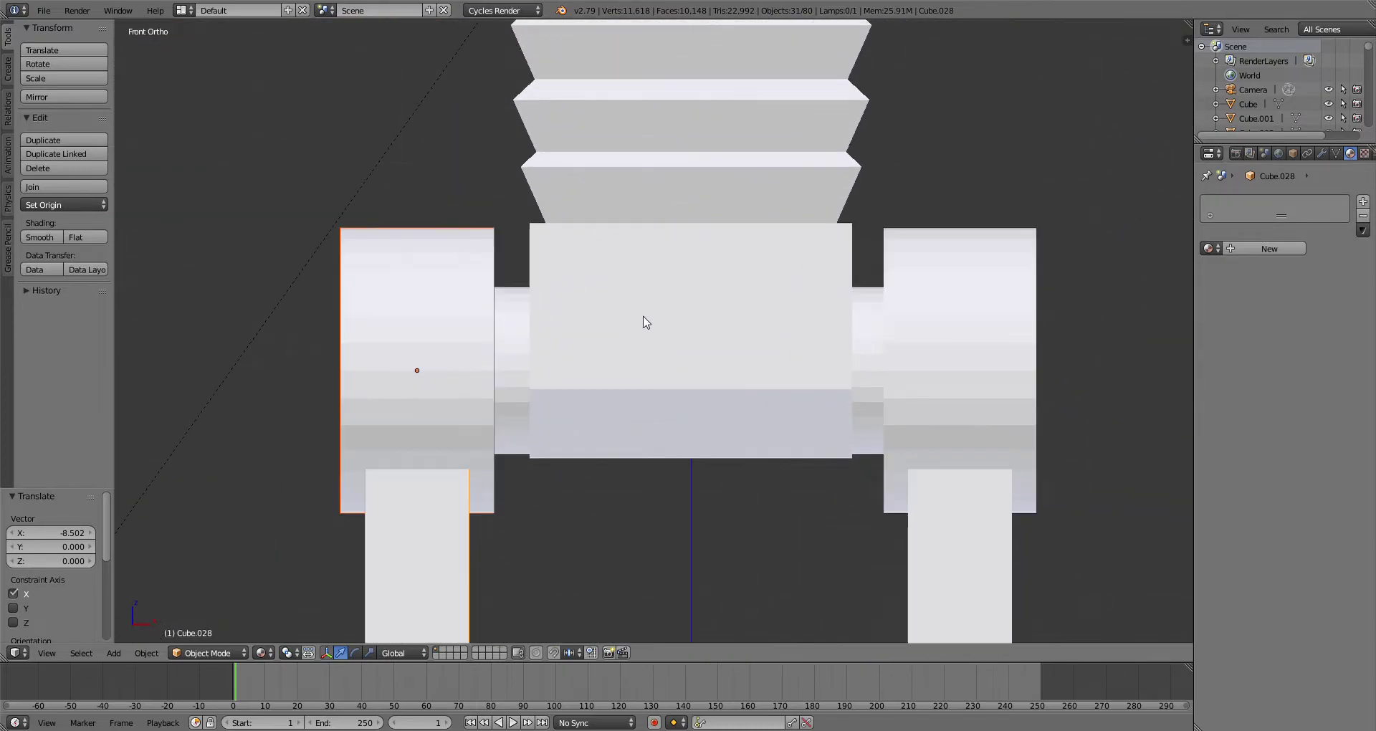
{"action": "scroll", "coordinate": [633, 332], "scroll_direction": "down", "scroll_amount": 3}
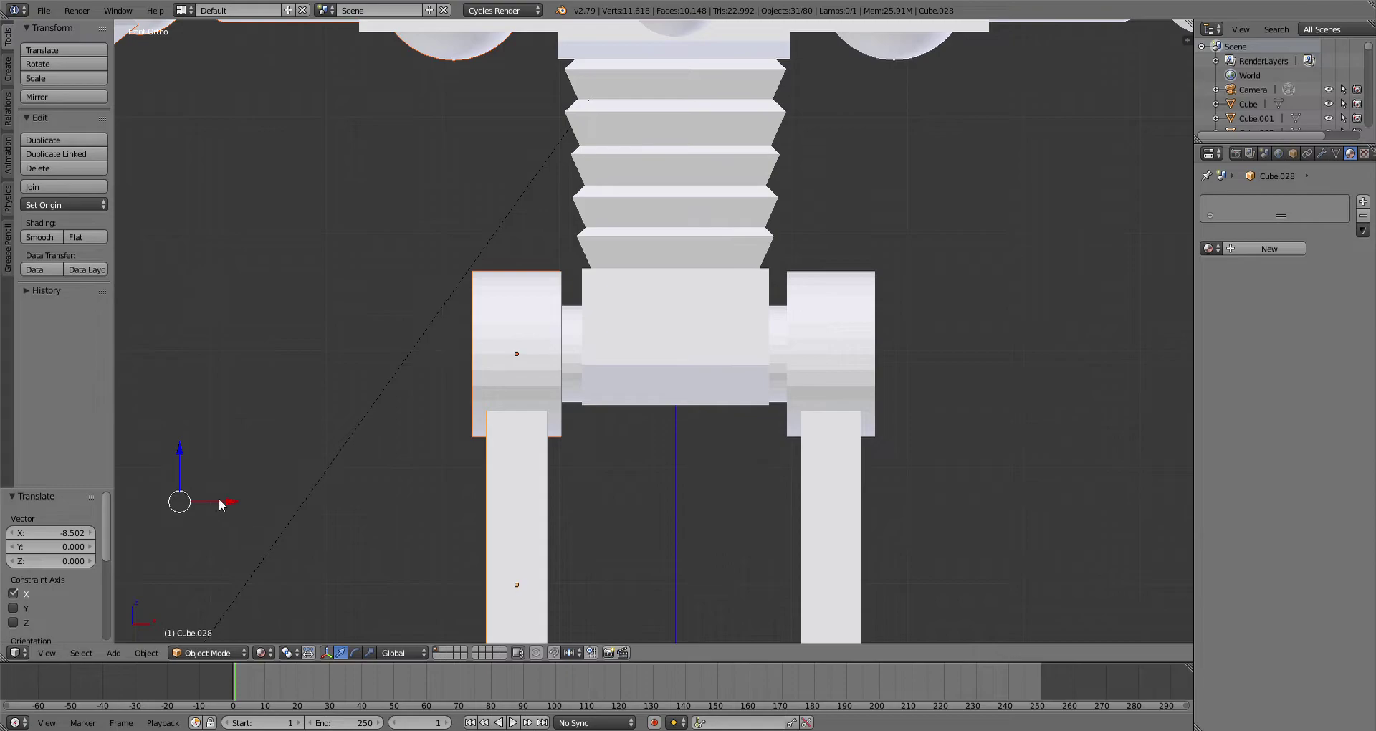
{"action": "key", "text": "g"}
{"action": "right_click", "coordinate": [229, 500]}
{"action": "left_click_drag", "start_coordinate": [227, 500], "coordinate": [226, 502]}
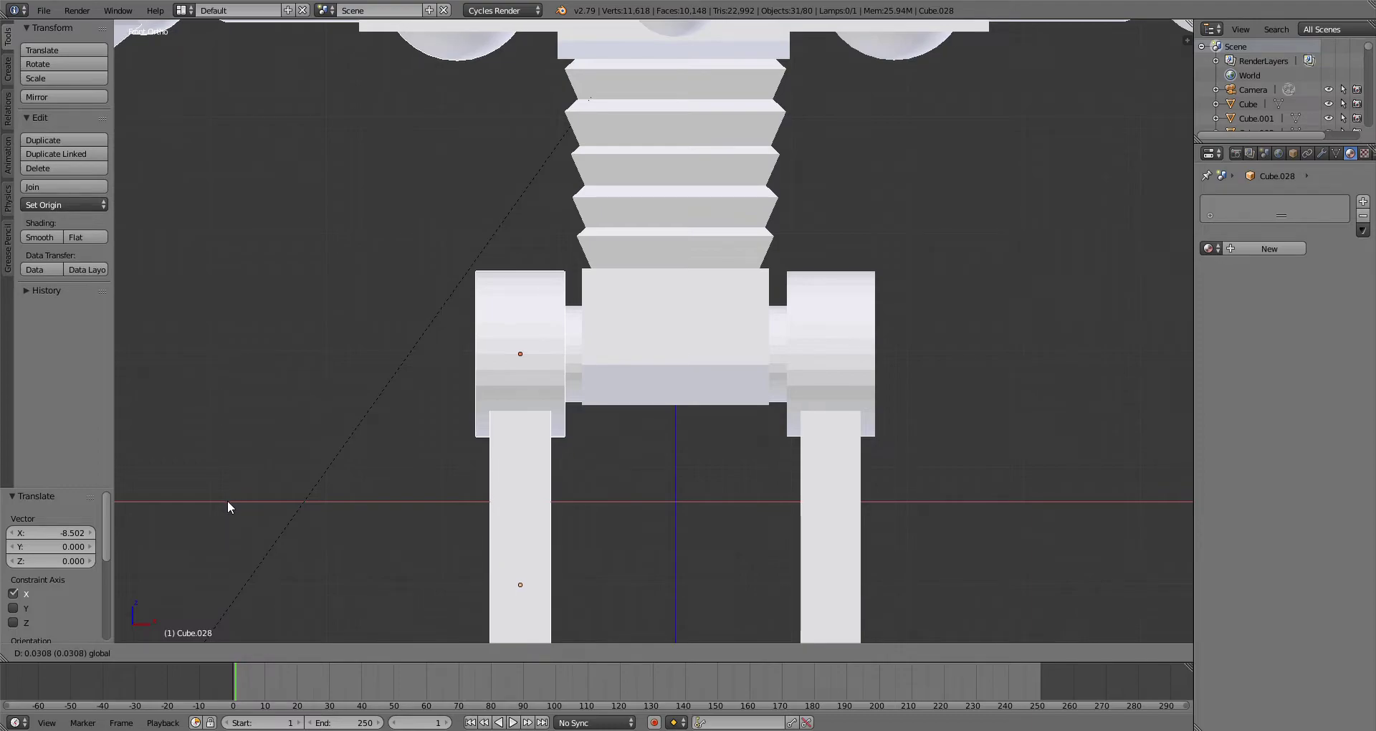
{"action": "left_click_drag", "start_coordinate": [226, 508], "coordinate": [228, 501]}
Step: Preview the whole robot in perspective with rendered viewport shading and return to solid shading
{"action": "scroll", "coordinate": [519, 383], "scroll_direction": "down", "scroll_amount": 4}
{"action": "middle_click_drag", "start_coordinate": [521, 382], "coordinate": [925, 351]}
{"action": "scroll", "coordinate": [773, 363], "scroll_direction": "down", "scroll_amount": 2}
{"action": "key", "text": "KP_5"}
{"action": "scroll", "coordinate": [860, 373], "scroll_direction": "up", "scroll_amount": 4}
{"action": "left_click", "coordinate": [265, 653]}
{"action": "left_click", "coordinate": [306, 558]}
{"action": "mouse_move", "coordinate": [950, 238]}
{"action": "middle_mouse_down"}
{"action": "mouse_move", "coordinate": [892, 242]}
{"action": "mouse_move", "coordinate": [848, 319]}
{"action": "mouse_move", "coordinate": [872, 344]}
{"action": "mouse_move", "coordinate": [856, 355]}
{"action": "middle_mouse_up"}
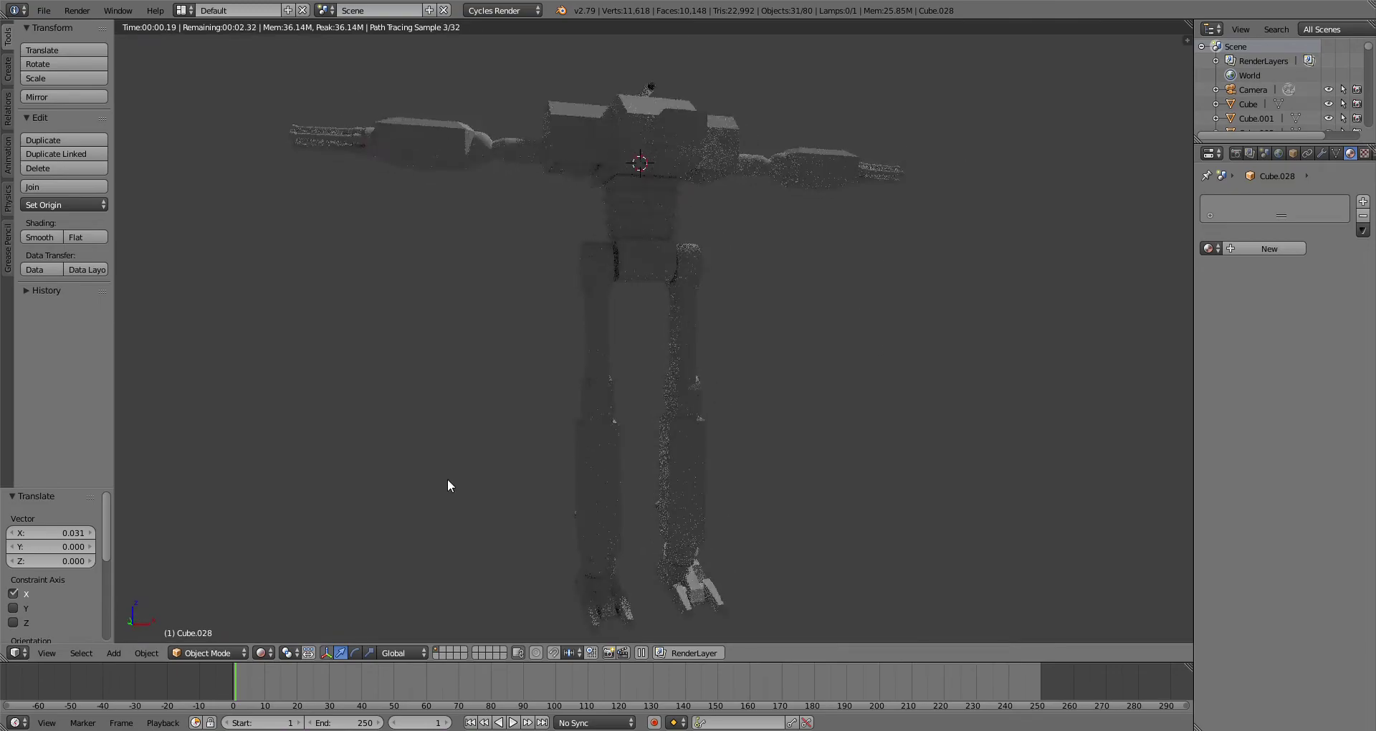
{"action": "left_click", "coordinate": [268, 653]}
{"action": "left_click", "coordinate": [309, 571]}
Step: Rescale the tube on top of the torso as a whole, and scale it 0.759 along Y
{"action": "mouse_move", "coordinate": [814, 161]}
{"action": "middle_mouse_down"}
{"action": "mouse_move", "coordinate": [658, 363]}
{"action": "mouse_move", "coordinate": [742, 368]}
{"action": "mouse_move", "coordinate": [722, 385]}
{"action": "middle_mouse_up"}
{"action": "right_click", "coordinate": [660, 370]}
{"action": "scroll", "coordinate": [717, 391], "scroll_direction": "up", "scroll_amount": 4}
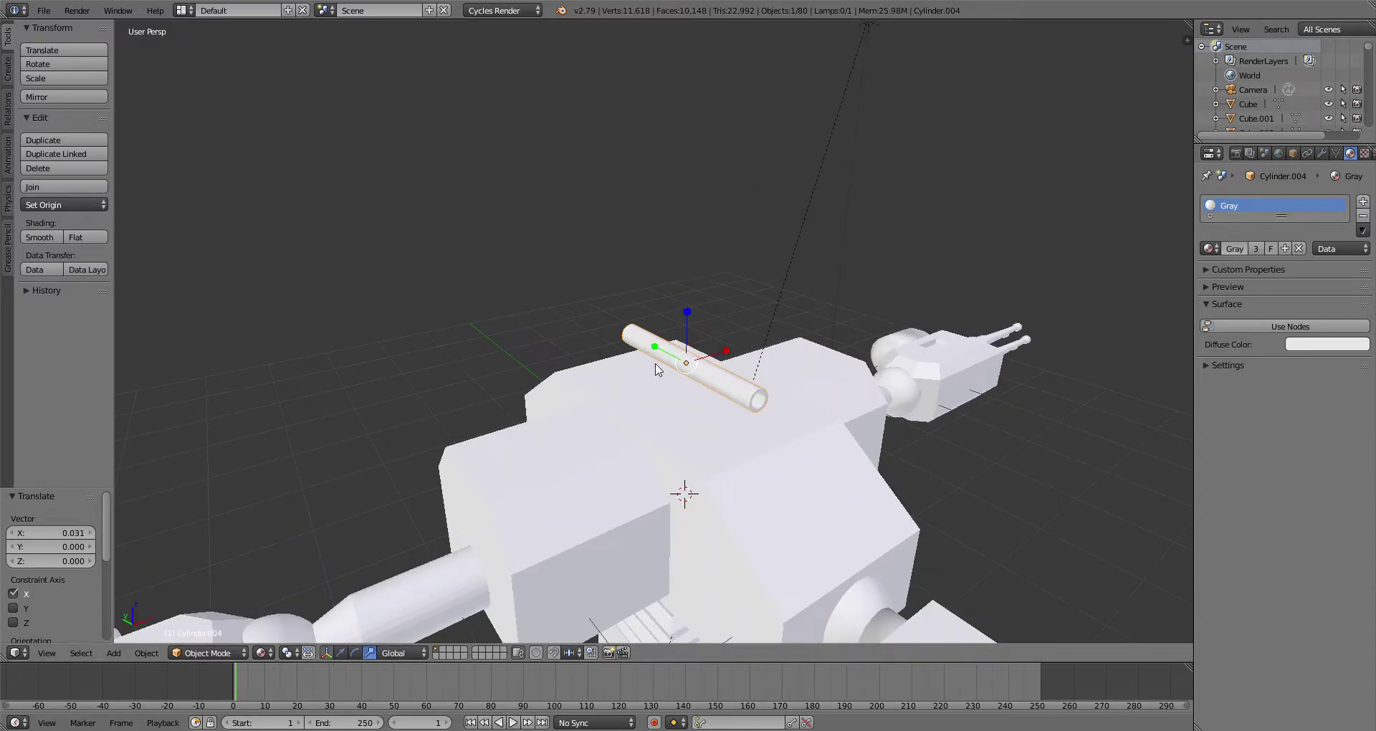
{"action": "middle_click_drag", "start_coordinate": [632, 463], "coordinate": [584, 437]}
{"action": "scroll", "coordinate": [584, 436], "scroll_direction": "up", "scroll_amount": 2}
{"action": "key", "text": "s"}
{"action": "left_click", "coordinate": [757, 373]}
{"action": "middle_click_drag", "start_coordinate": [750, 379], "coordinate": [571, 320]}
{"action": "key", "text": "s"}
{"action": "key", "text": "y"}
{"action": "left_click", "coordinate": [612, 339]}
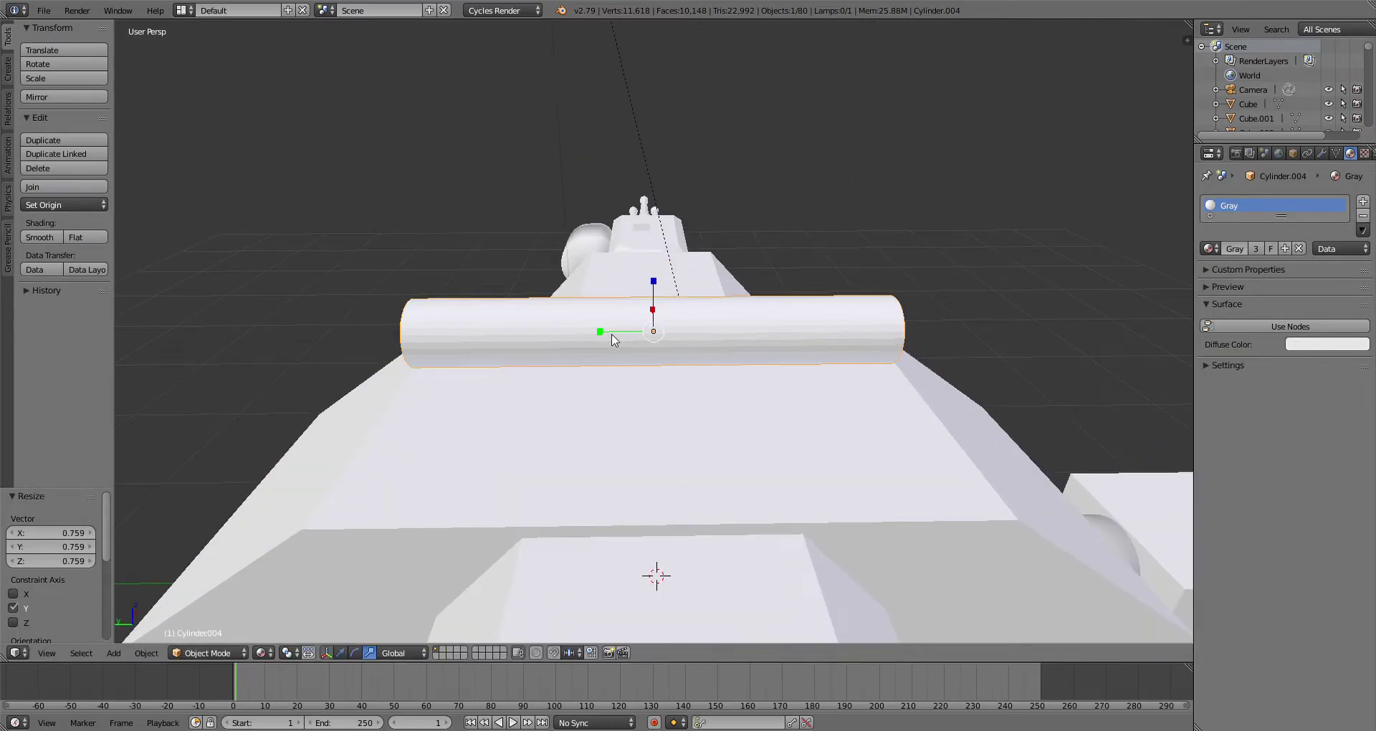
Step: Isolate the tube in local view, add a cube around its centre, shrink it, and stretch it 2.966 along Y
{"action": "key", "text": "KP_Divide"}
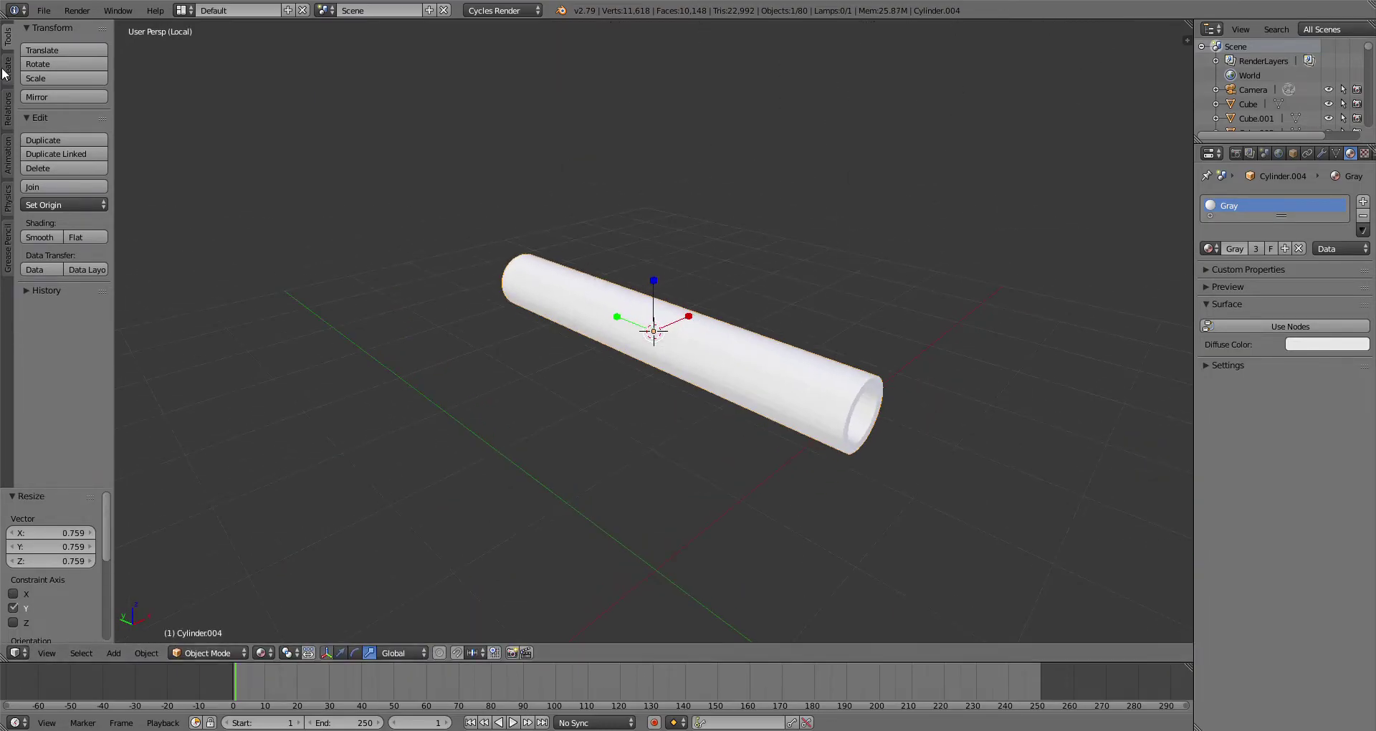
{"action": "left_click", "coordinate": [8, 70]}
{"action": "left_click", "coordinate": [63, 79]}
{"action": "key", "text": "s"}
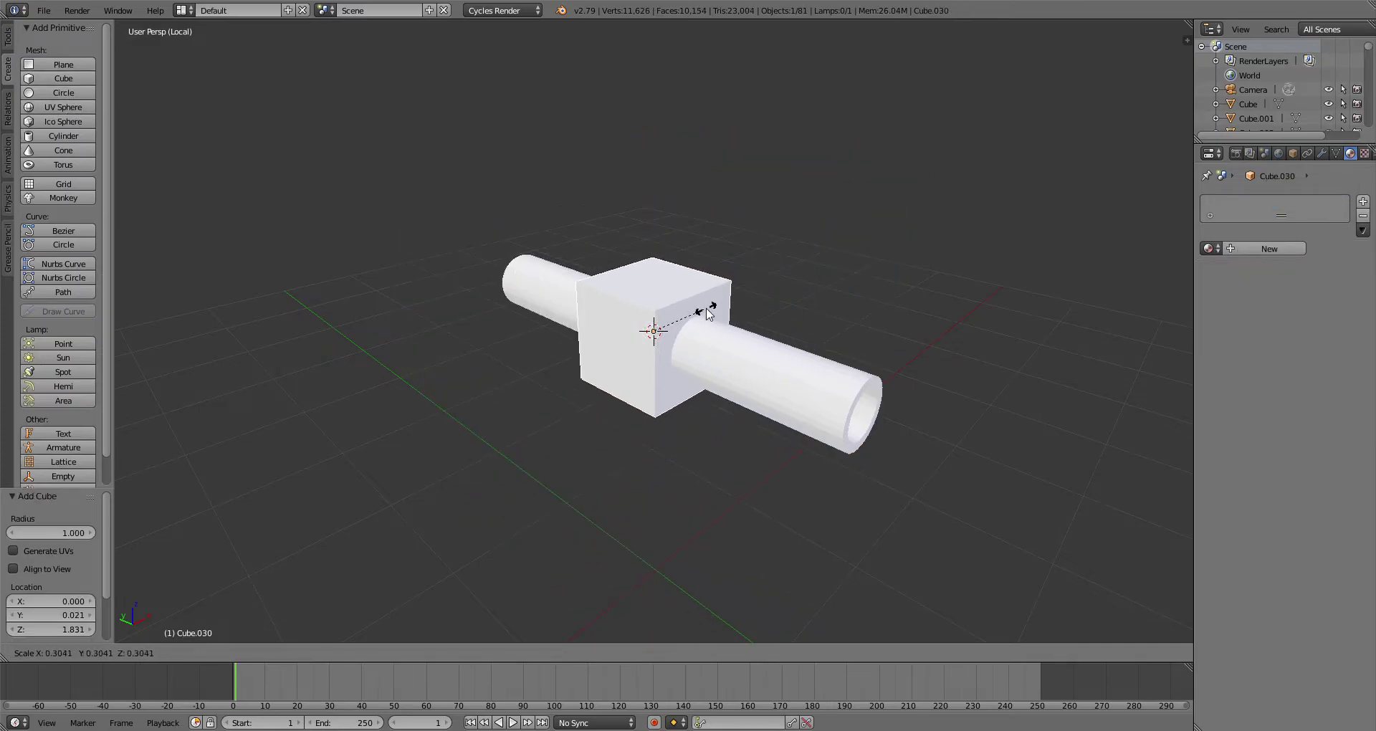
{"action": "left_click", "coordinate": [713, 308]}
{"action": "key", "text": "s"}
{"action": "key", "text": "y"}
{"action": "left_click", "coordinate": [561, 322]}
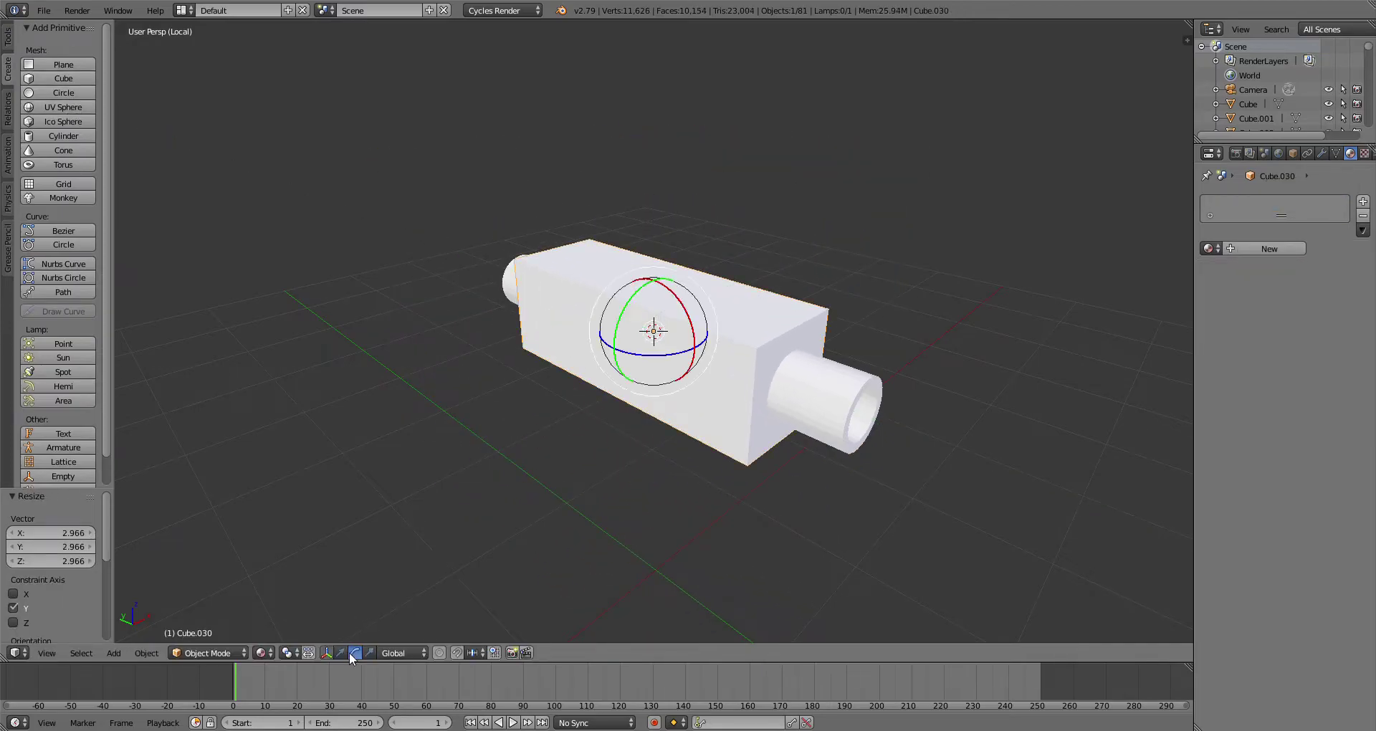
Step: Move the block 1.668 along Y to the tube's end, leave local view, and shift block and tube together -0.787 along Y
{"action": "key", "text": "g"}
{"action": "key", "text": "y"}
{"action": "left_click", "coordinate": [669, 388]}
{"action": "key", "text": "KP_Divide"}
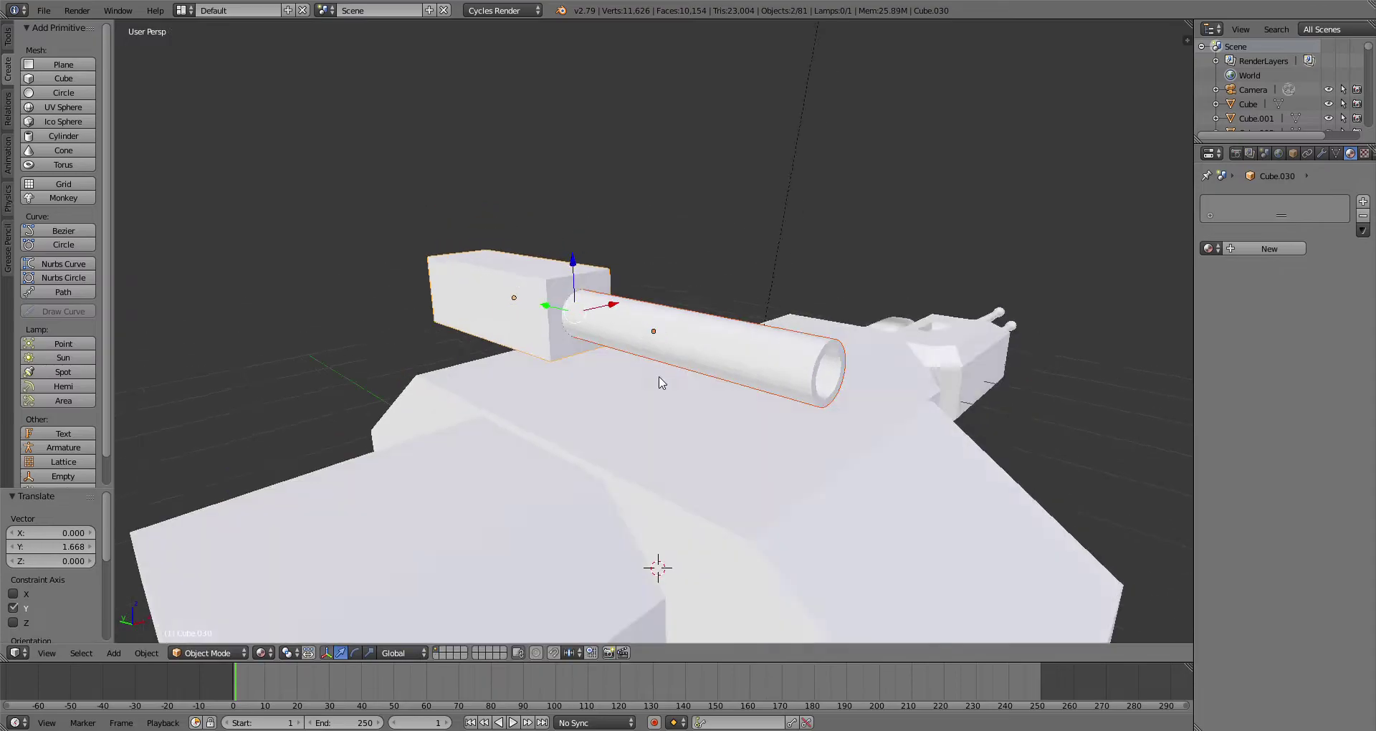
{"action": "left_click_drag", "start_coordinate": [543, 268], "coordinate": [597, 285]}
{"action": "middle_click_drag", "start_coordinate": [723, 304], "coordinate": [688, 337]}
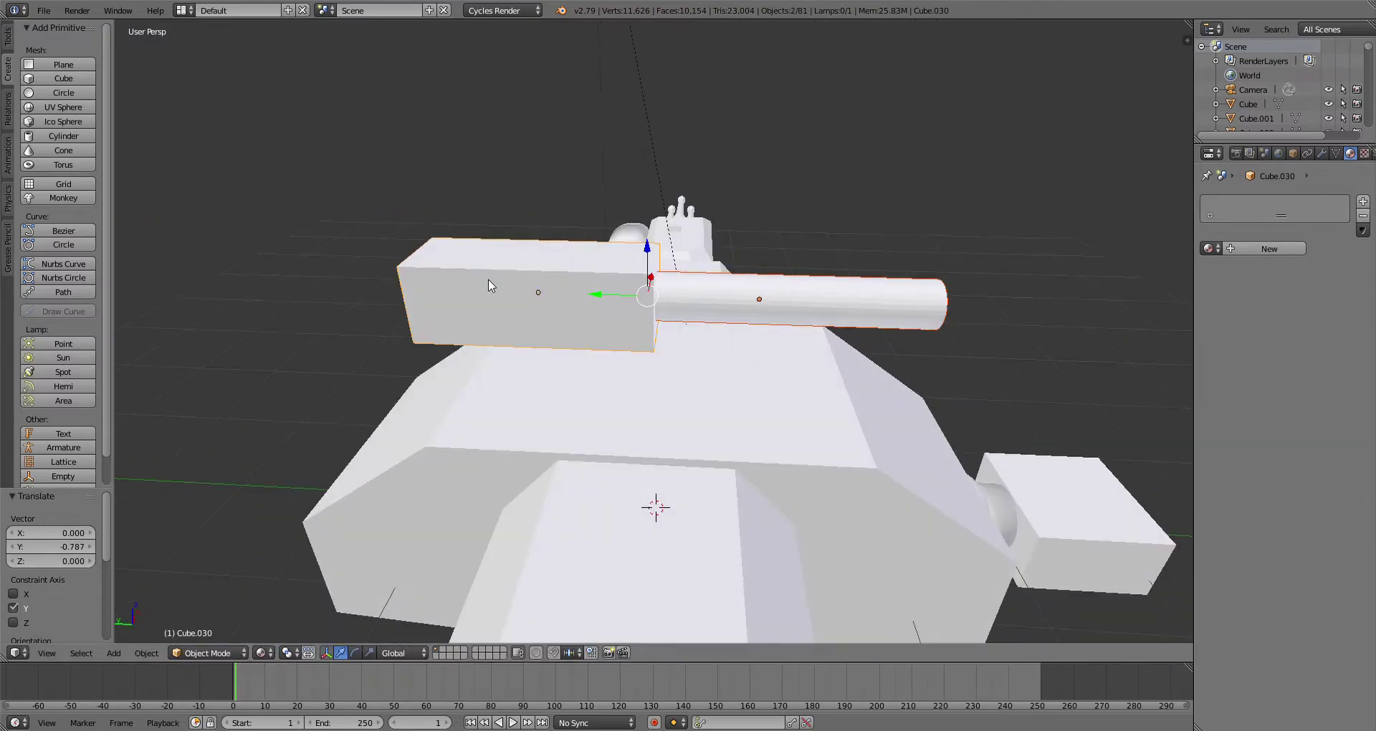
{"action": "middle_click_drag", "start_coordinate": [352, 559], "coordinate": [418, 562]}
Step: Extrude the block's end face away from the tube by 0.372, scale it 0.359 along Z into a taper, and return to object mode
{"action": "left_click", "coordinate": [225, 652]}
{"action": "left_click", "coordinate": [223, 622]}
{"action": "middle_click_drag", "start_coordinate": [344, 509], "coordinate": [462, 423]}
{"action": "right_click", "coordinate": [464, 304]}
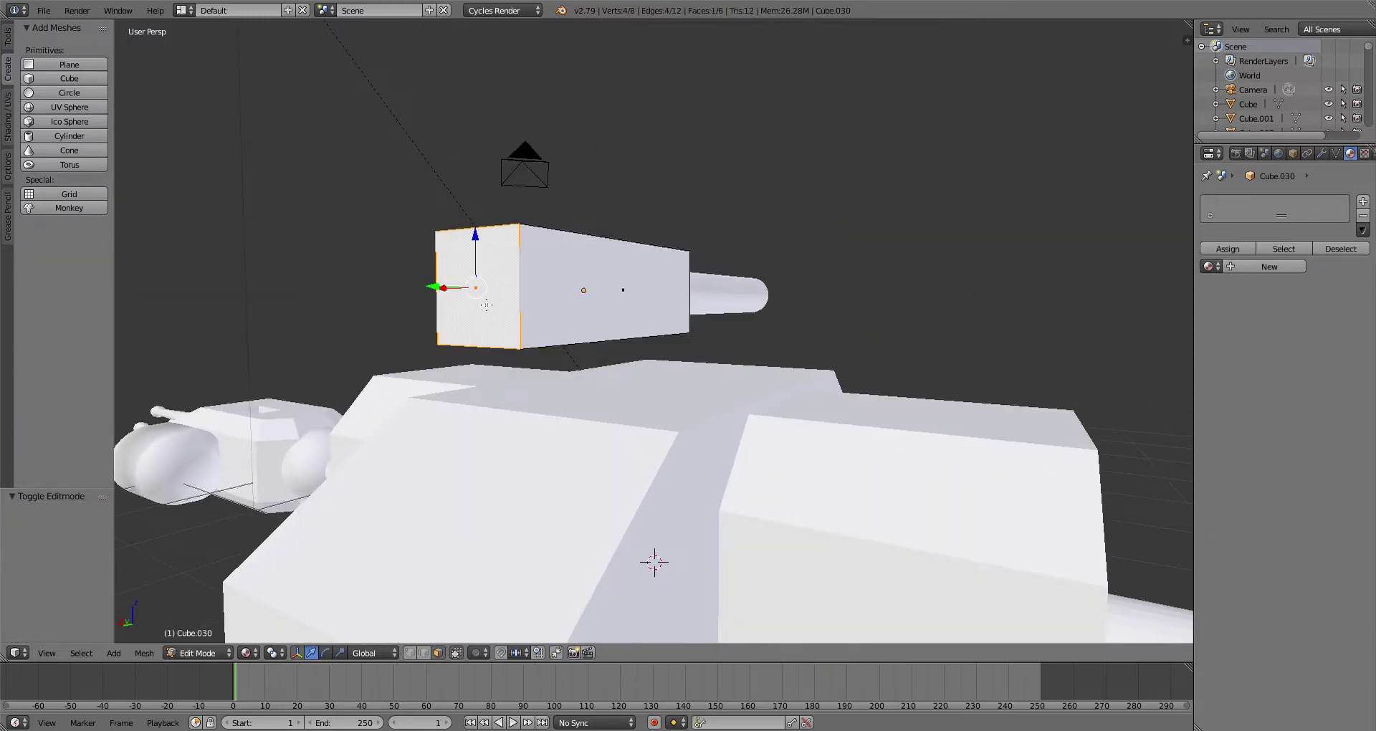
{"action": "key", "text": "e"}
{"action": "left_click", "coordinate": [557, 329]}
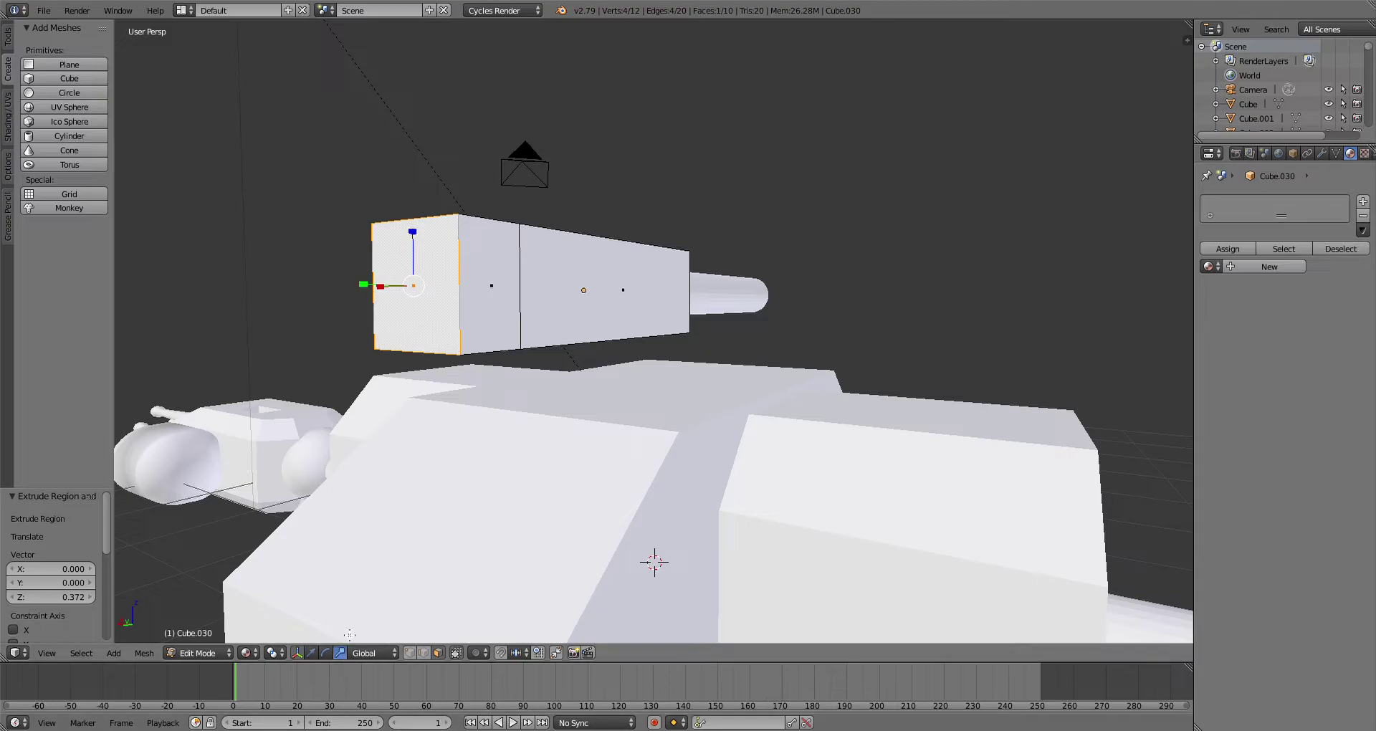
{"action": "key", "text": "s"}
{"action": "key", "text": "z"}
{"action": "left_click", "coordinate": [387, 416]}
{"action": "middle_click_drag", "start_coordinate": [323, 487], "coordinate": [234, 626]}
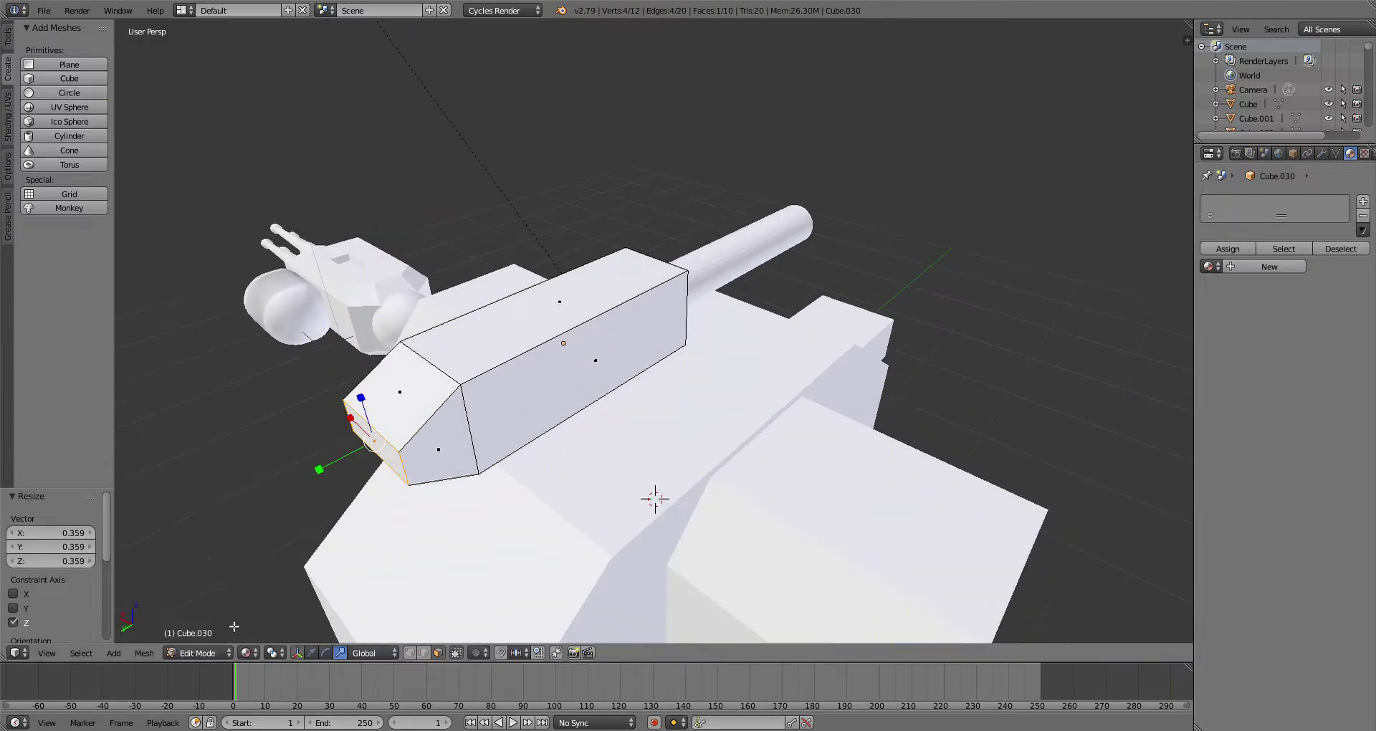
{"action": "left_click", "coordinate": [195, 639]}
Step: Slide the tube along Y and scale it 1.587 overall
{"action": "middle_click_drag", "start_coordinate": [717, 323], "coordinate": [574, 369]}
{"action": "right_click", "coordinate": [728, 319]}
{"action": "left_click_drag", "start_coordinate": [708, 319], "coordinate": [657, 307]}
{"action": "middle_click_drag", "start_coordinate": [674, 401], "coordinate": [760, 494]}
{"action": "scroll", "coordinate": [575, 440], "scroll_direction": "up", "scroll_amount": 2}
{"action": "key", "text": "s"}
{"action": "left_click", "coordinate": [757, 313]}
{"action": "scroll", "coordinate": [753, 311], "scroll_direction": "down", "scroll_amount": 4}
{"action": "middle_click_drag", "start_coordinate": [749, 309], "coordinate": [665, 310]}
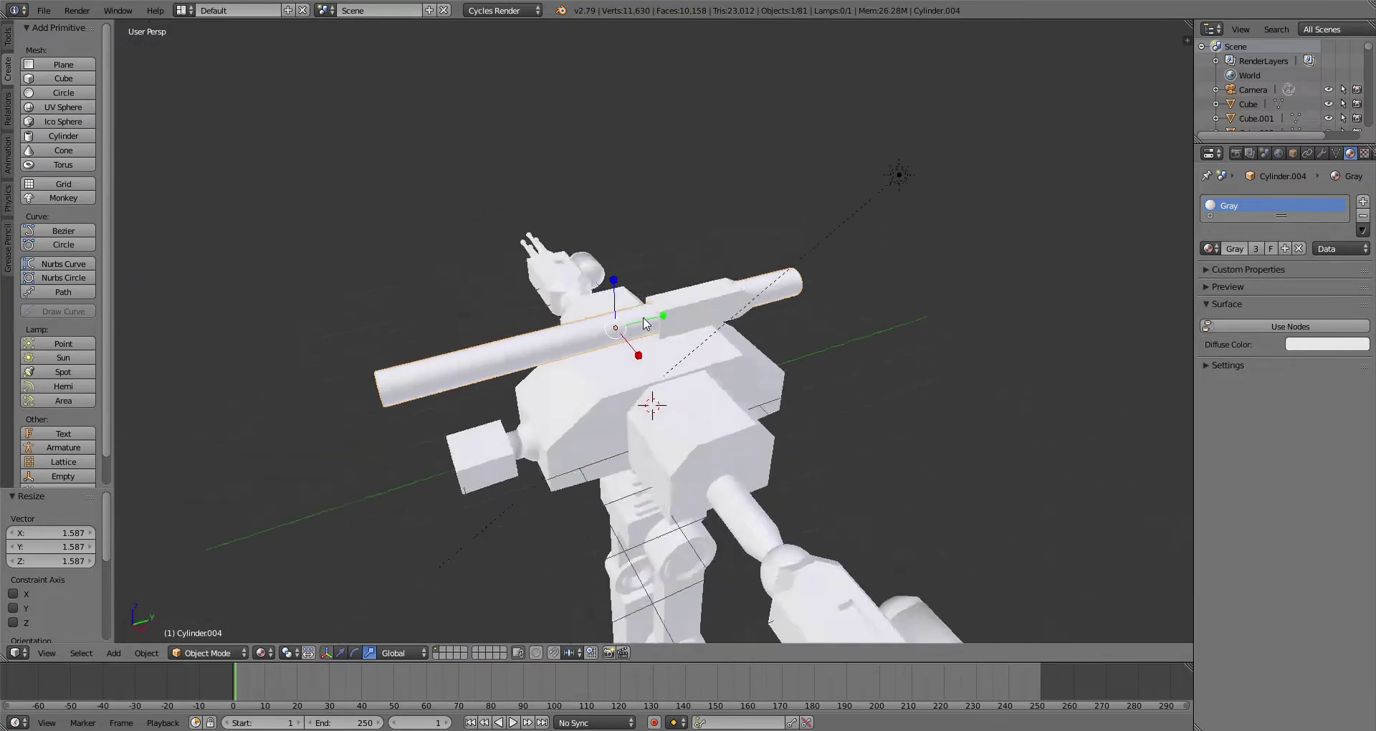
Step: Reduce the tube by 0.668, shorten it strongly along Y, and move it 0.225 along Y into the block's front
{"action": "scroll", "coordinate": [666, 309], "scroll_direction": "up", "scroll_amount": 4}
{"action": "key", "text": "s"}
{"action": "key", "text": "y"}
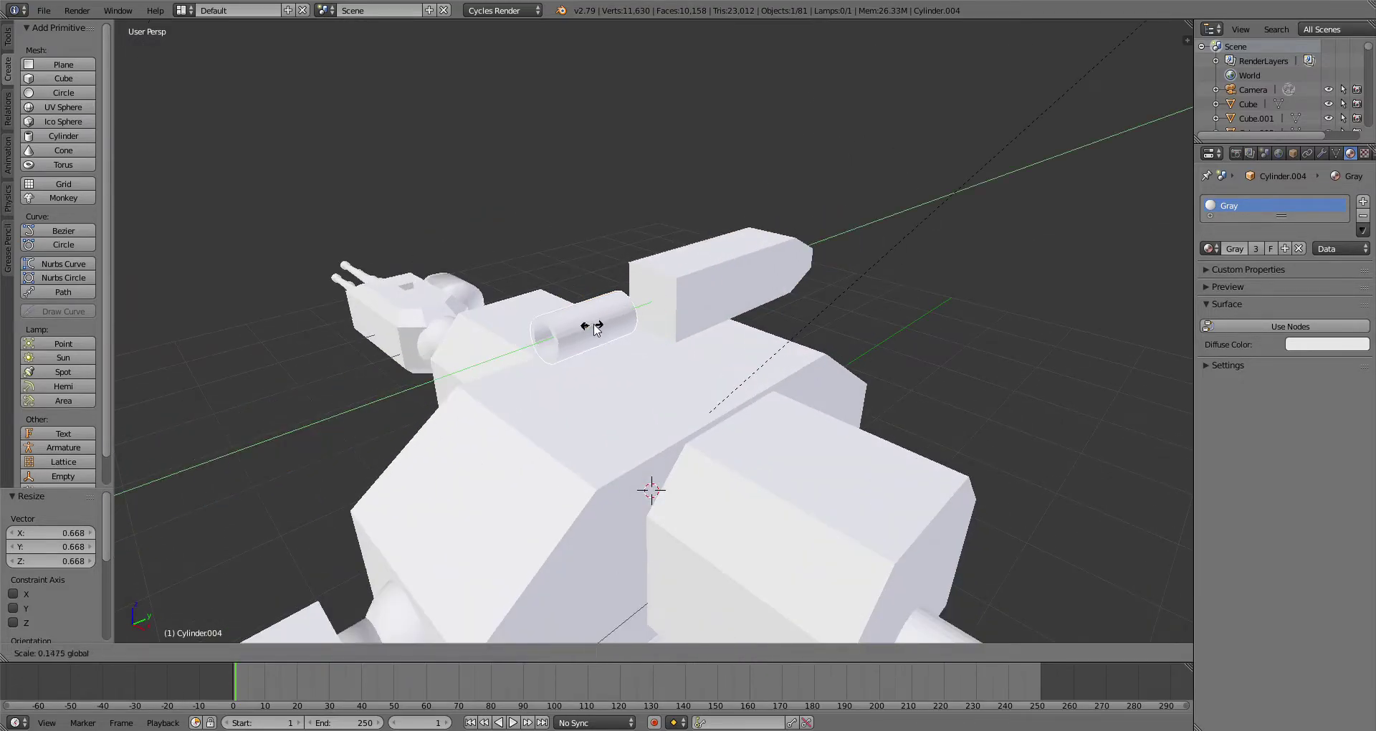
{"action": "left_click", "coordinate": [601, 324]}
{"action": "left_click", "coordinate": [341, 654]}
{"action": "scroll", "coordinate": [667, 299], "scroll_direction": "up", "scroll_amount": 3}
{"action": "left_click_drag", "start_coordinate": [574, 310], "coordinate": [614, 308]}
{"action": "scroll", "coordinate": [618, 310], "scroll_direction": "down", "scroll_amount": 3}
{"action": "middle_click_drag", "start_coordinate": [624, 337], "coordinate": [696, 434]}
{"action": "scroll", "coordinate": [751, 330], "scroll_direction": "down", "scroll_amount": 5}
{"action": "scroll", "coordinate": [562, 404], "scroll_direction": "up", "scroll_amount": 4}
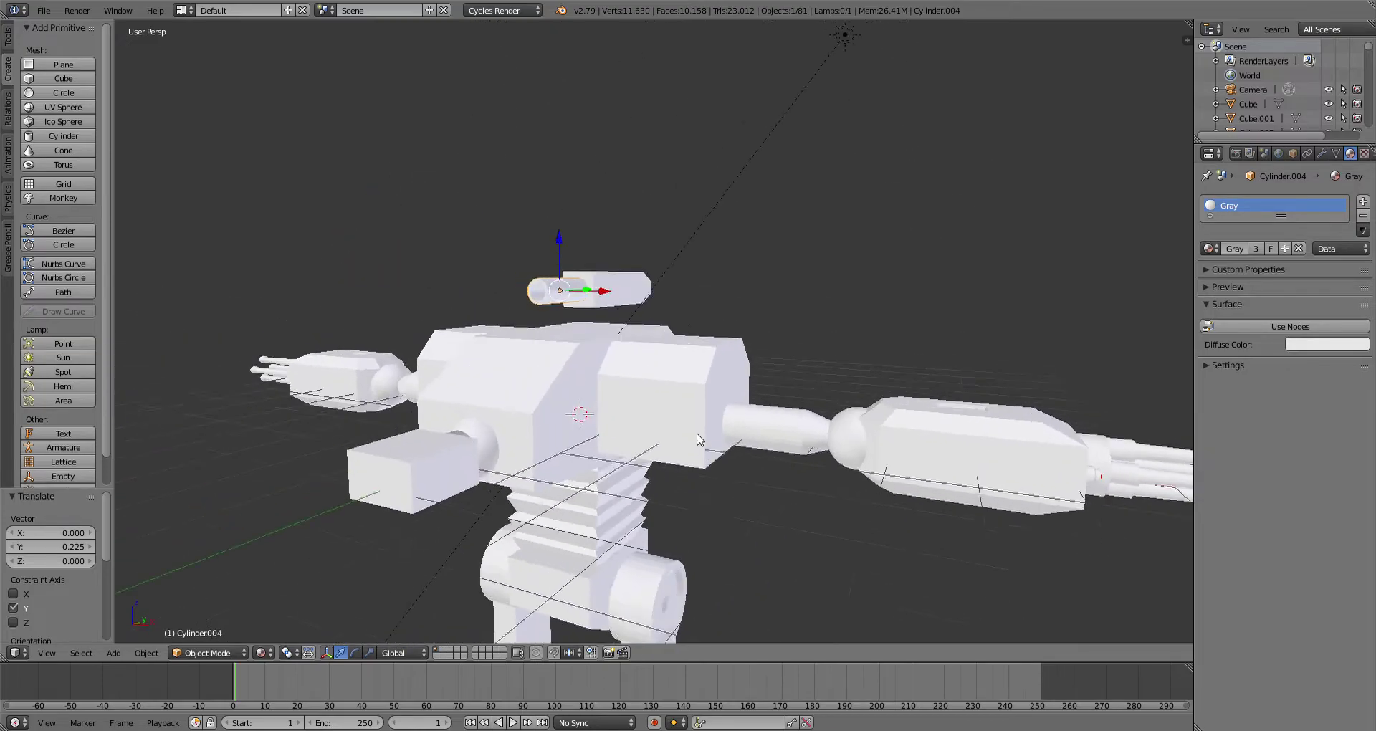
Step: Scale the short tube 1.174 overall and adjust its length along Y
{"action": "scroll", "coordinate": [697, 435], "scroll_direction": "up", "scroll_amount": 4}
{"action": "middle_click_drag", "start_coordinate": [649, 362], "coordinate": [557, 457]}
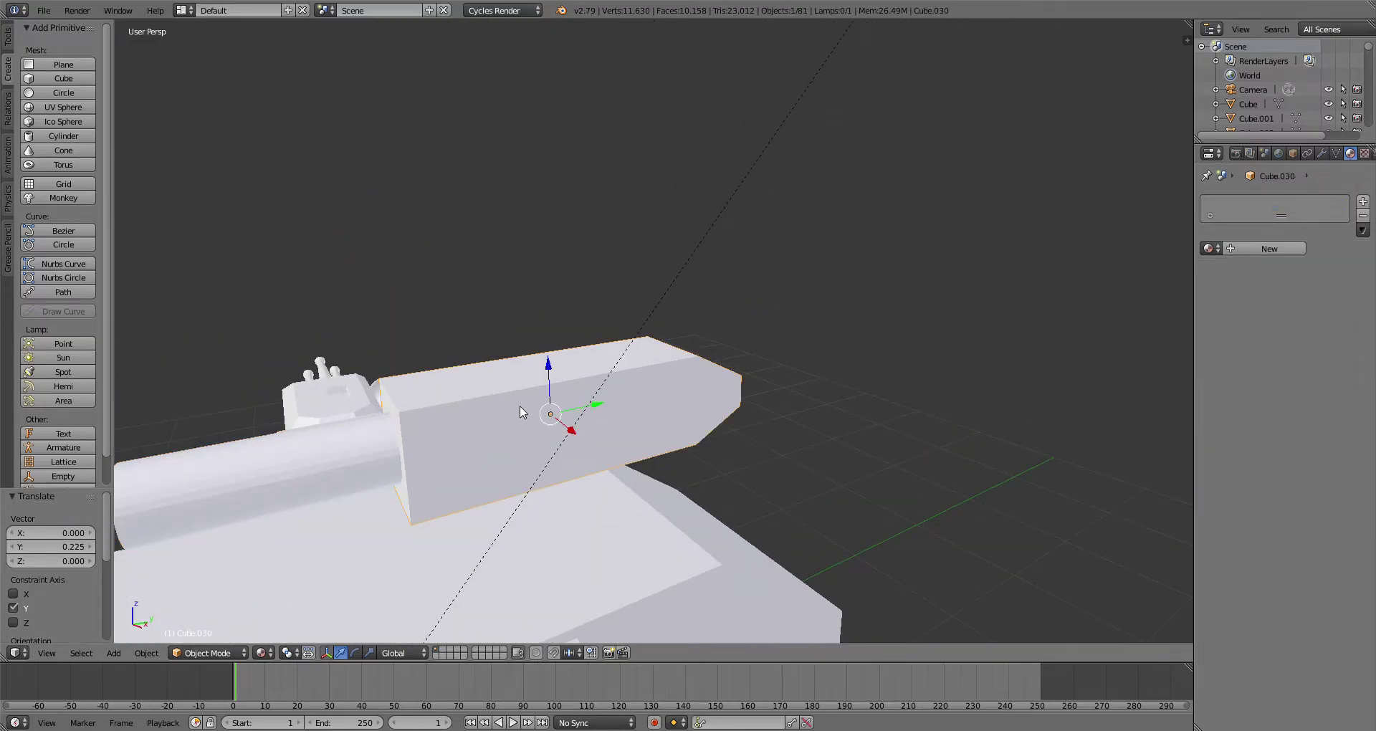
{"action": "middle_click_drag", "start_coordinate": [526, 402], "coordinate": [533, 343]}
{"action": "key", "text": "s"}
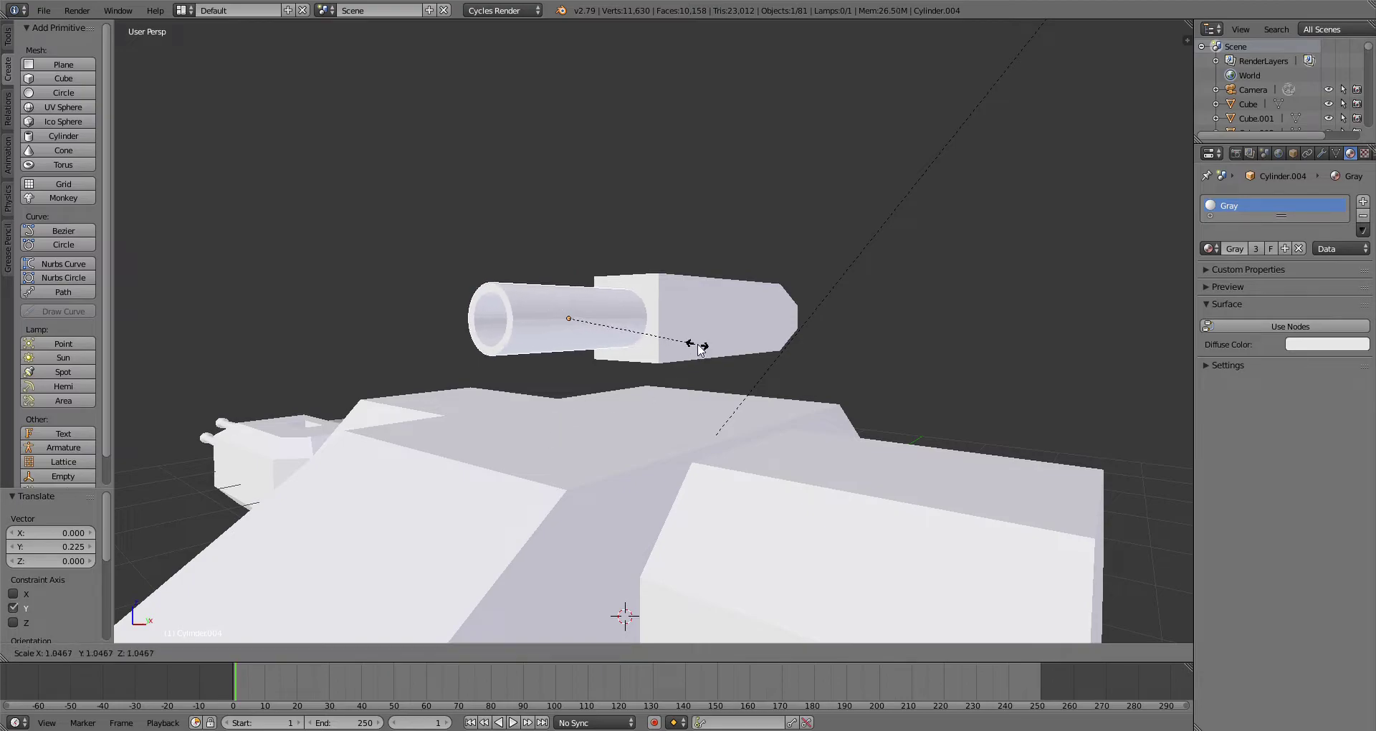
{"action": "left_click", "coordinate": [717, 353]}
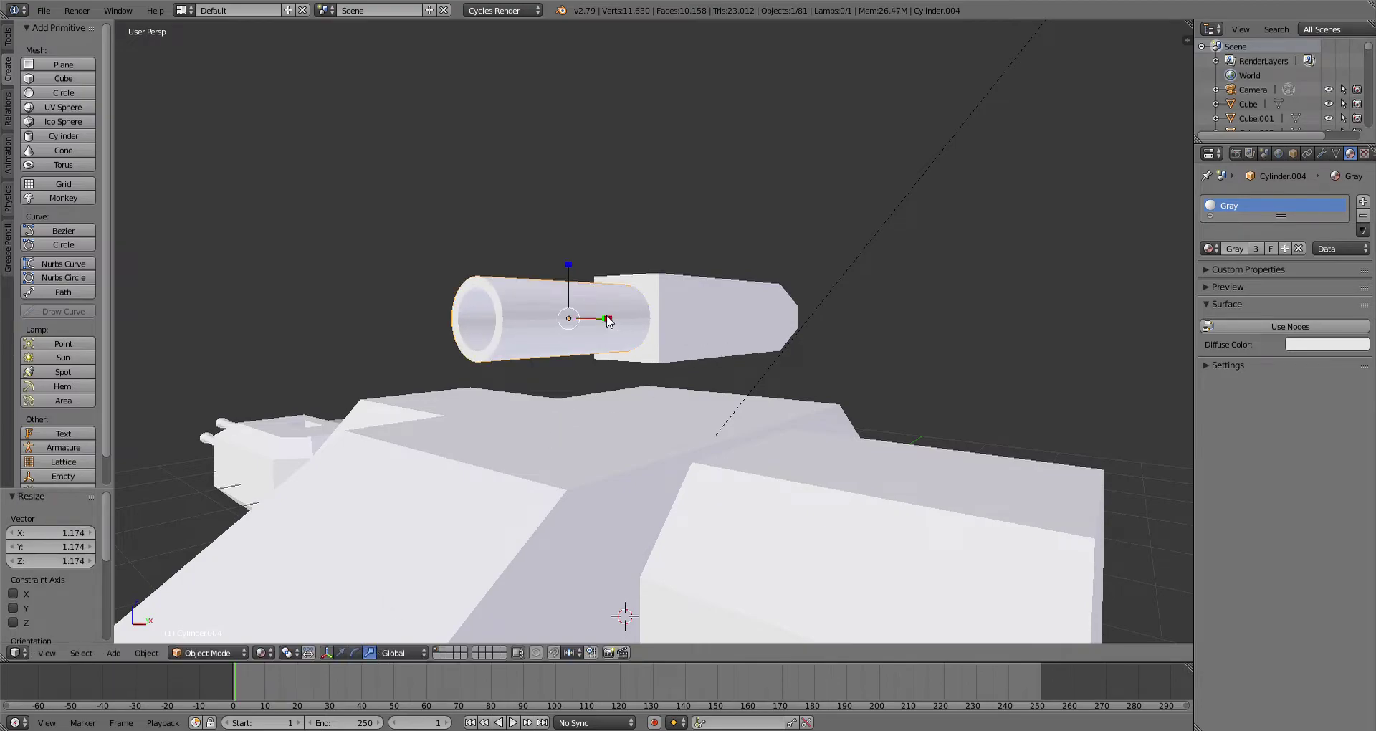
{"action": "middle_click_drag", "start_coordinate": [606, 315], "coordinate": [600, 379]}
{"action": "left_click_drag", "start_coordinate": [581, 406], "coordinate": [547, 420]}
Step: Duplicate the short tube, rescale the copy, and move it -0.381 along Y to the open end
{"action": "left_click", "coordinate": [343, 653]}
{"action": "left_click", "coordinate": [8, 35]}
{"action": "left_click", "coordinate": [65, 139]}
{"action": "right_click", "coordinate": [594, 317]}
{"action": "key", "text": "s"}
{"action": "left_click", "coordinate": [661, 415]}
{"action": "scroll", "coordinate": [552, 415], "scroll_direction": "down", "scroll_amount": 5}
{"action": "middle_click_drag", "start_coordinate": [566, 390], "coordinate": [472, 549]}
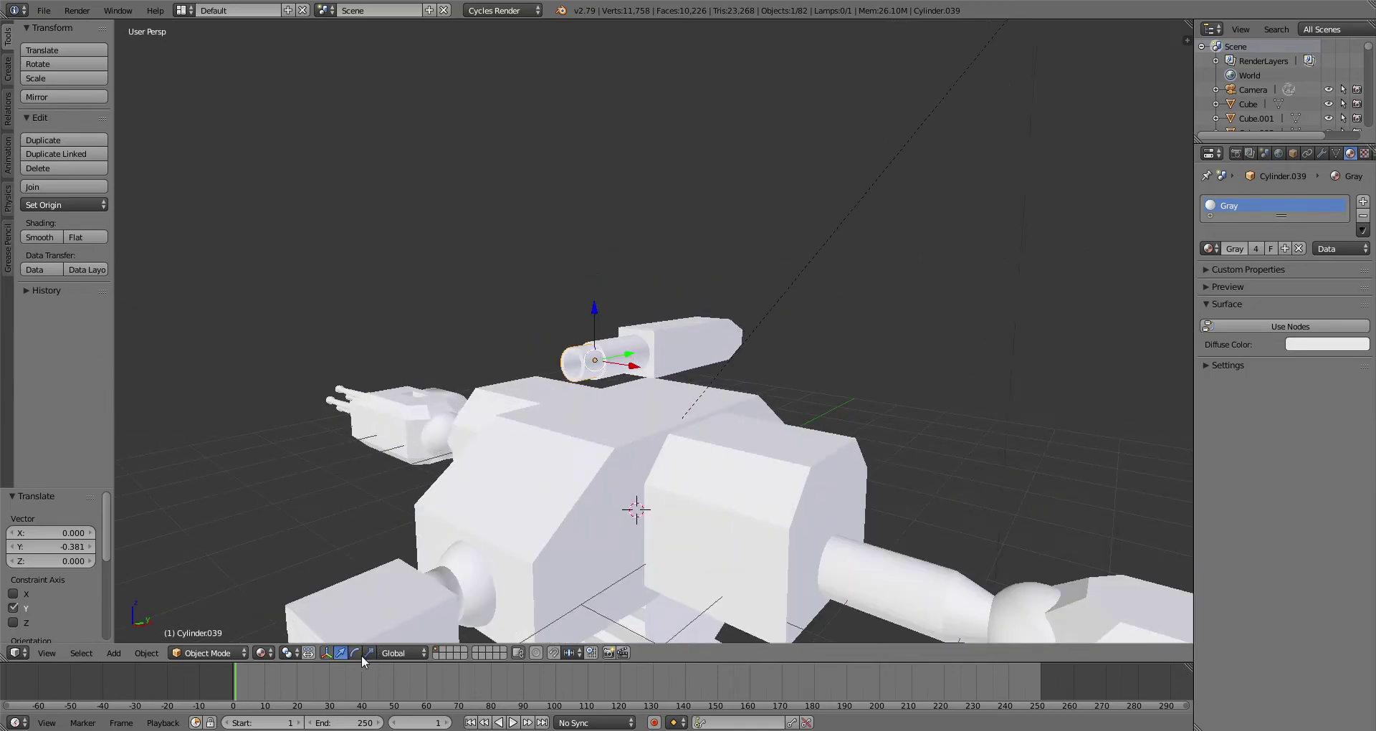
Step: Stretch the copied tube 7.885 along Y into a long gun barrel and move it -1.897 along Y
{"action": "key", "text": "s"}
{"action": "key", "text": "y"}
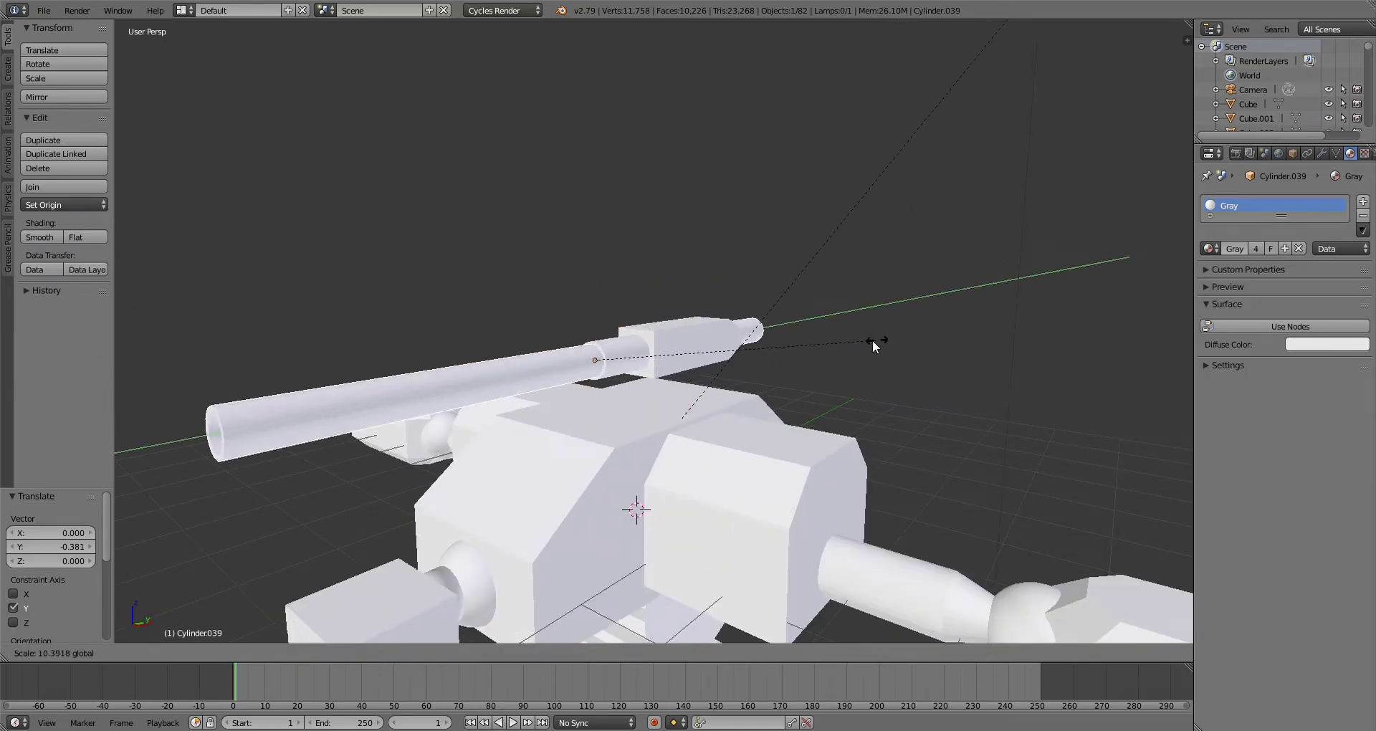
{"action": "left_click", "coordinate": [798, 362]}
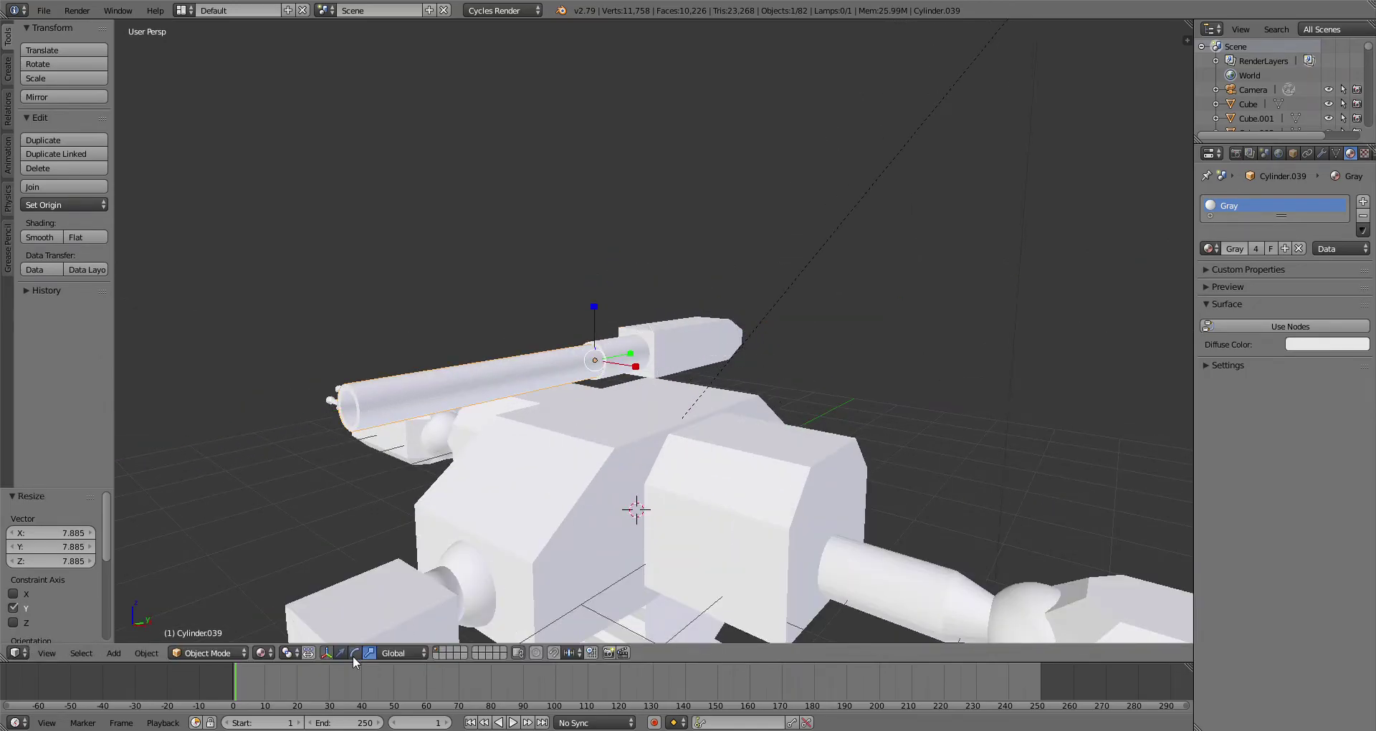
{"action": "key", "text": "g"}
{"action": "key", "text": "y"}
{"action": "left_click", "coordinate": [487, 392]}
{"action": "scroll", "coordinate": [516, 380], "scroll_direction": "down", "scroll_amount": 6}
{"action": "middle_click_drag", "start_coordinate": [638, 315], "coordinate": [648, 258]}
Step: Make a linked duplicate of the short tube beside the block and move it -5.264 along Y to the barrel's muzzle
{"action": "scroll", "coordinate": [649, 257], "scroll_direction": "up", "scroll_amount": 3}
{"action": "scroll", "coordinate": [521, 239], "scroll_direction": "up", "scroll_amount": 3}
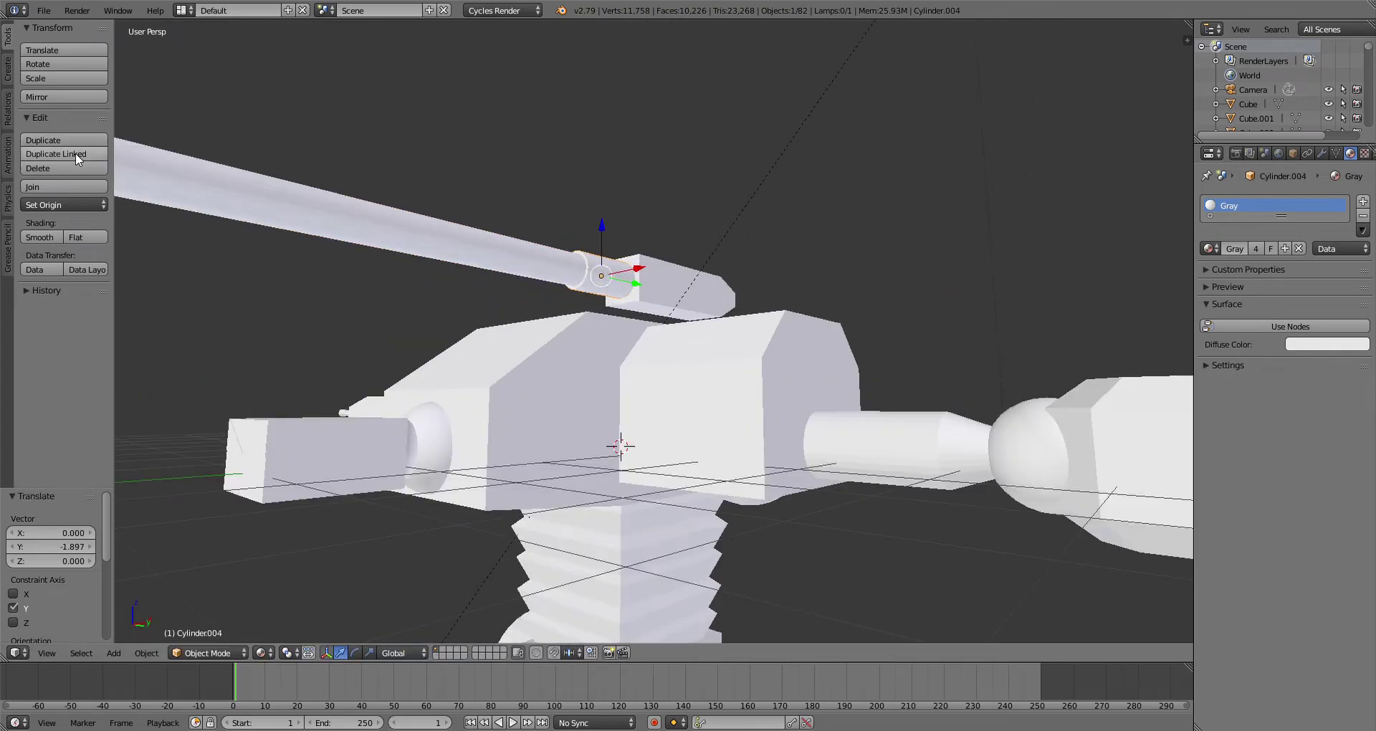
{"action": "left_click", "coordinate": [80, 151]}
{"action": "left_click", "coordinate": [80, 150]}
{"action": "scroll", "coordinate": [704, 277], "scroll_direction": "down", "scroll_amount": 2}
{"action": "key", "text": "g"}
{"action": "key", "text": "y"}
{"action": "left_click", "coordinate": [253, 250]}
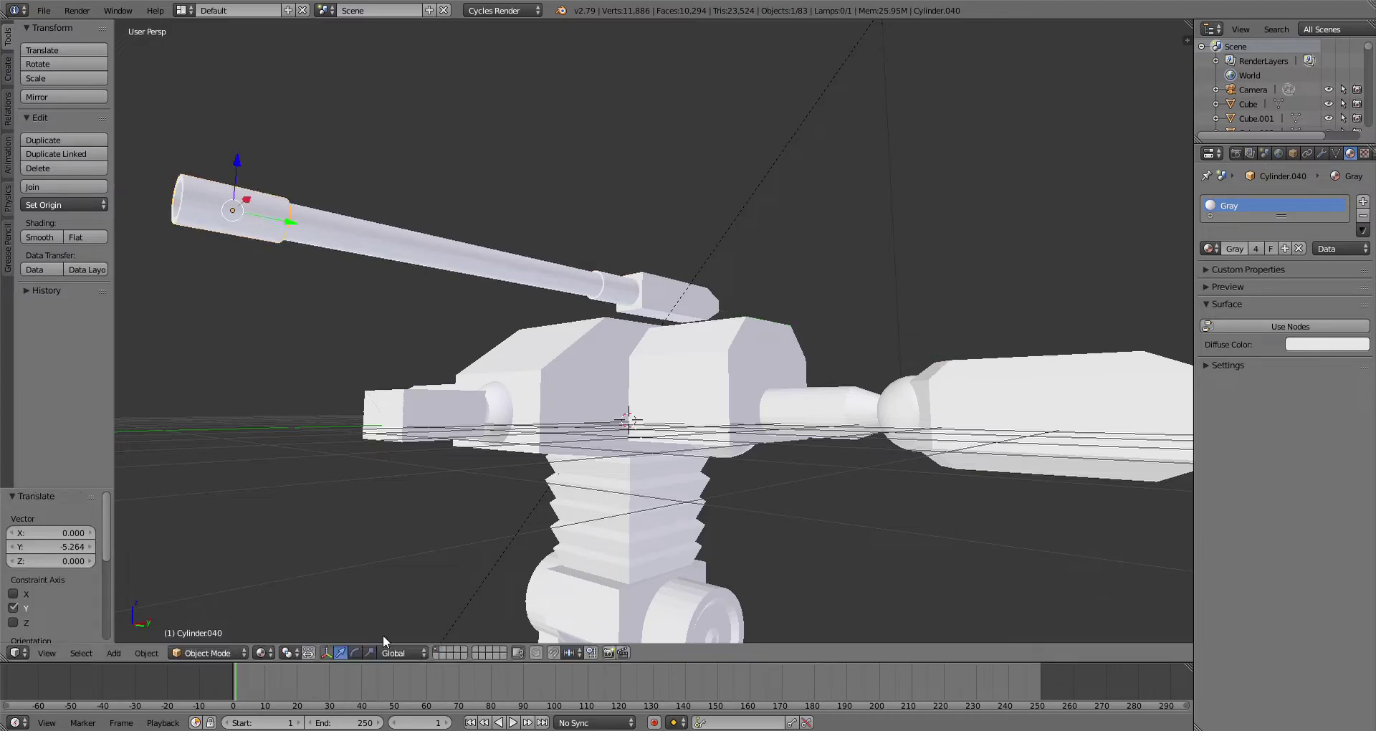
Step: Scale the muzzle tube 0.616 along Y to shorten it
{"action": "key", "text": "s"}
{"action": "left_click", "coordinate": [267, 231]}
{"action": "scroll", "coordinate": [337, 336], "scroll_direction": "down", "scroll_amount": 3}
{"action": "middle_click_drag", "start_coordinate": [380, 426], "coordinate": [586, 397]}
Step: Preview the robot and cannon in rendered shading from several angles, and return to solid shading
{"action": "left_click", "coordinate": [264, 653]}
{"action": "left_click", "coordinate": [289, 557]}
{"action": "mouse_move", "coordinate": [596, 473]}
{"action": "middle_mouse_down"}
{"action": "mouse_move", "coordinate": [703, 390]}
{"action": "mouse_move", "coordinate": [775, 378]}
{"action": "mouse_move", "coordinate": [774, 412]}
{"action": "mouse_move", "coordinate": [792, 354]}
{"action": "mouse_move", "coordinate": [927, 338]}
{"action": "middle_mouse_up"}
{"action": "mouse_move", "coordinate": [587, 506]}
{"action": "middle_mouse_down"}
{"action": "mouse_move", "coordinate": [676, 482]}
{"action": "mouse_move", "coordinate": [639, 507]}
{"action": "middle_mouse_up"}
{"action": "key", "text": "shift+z"}
{"action": "middle_click_drag", "start_coordinate": [882, 255], "coordinate": [665, 367]}
{"action": "scroll", "coordinate": [665, 367], "scroll_direction": "up", "scroll_amount": 4}
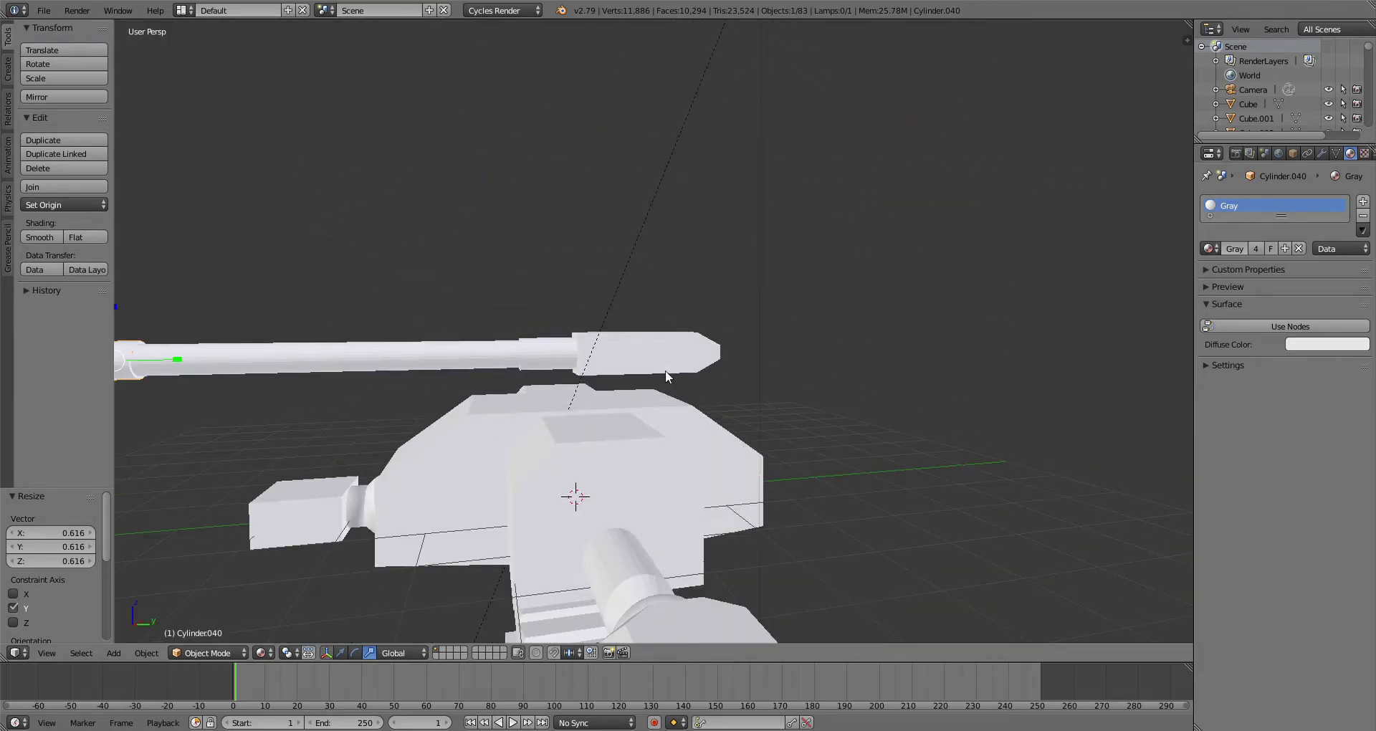
Step: Add the barrel, the short tube and the block to the muzzle selection and scale the whole cannon together
{"action": "right_click", "coordinate": [483, 361], "text": "shift"}
{"action": "right_click", "coordinate": [550, 355], "text": "shift"}
{"action": "right_click", "coordinate": [660, 340], "text": "shift"}
{"action": "key", "text": "s"}
{"action": "left_click", "coordinate": [781, 337]}
Step: Shorten the gun barrel along Y and move the muzzle tube 1.709 along Y back onto the barrel's end
{"action": "scroll", "coordinate": [781, 337], "scroll_direction": "down", "scroll_amount": 5}
{"action": "middle_click_drag", "start_coordinate": [781, 337], "coordinate": [869, 308]}
{"action": "scroll", "coordinate": [869, 309], "scroll_direction": "up", "scroll_amount": 3}
{"action": "right_click", "coordinate": [500, 271]}
{"action": "key", "text": "s"}
{"action": "key", "text": "y"}
{"action": "left_click", "coordinate": [482, 558]}
{"action": "right_click", "coordinate": [323, 215]}
{"action": "key", "text": "g"}
{"action": "key", "text": "y"}
{"action": "left_click", "coordinate": [519, 269]}
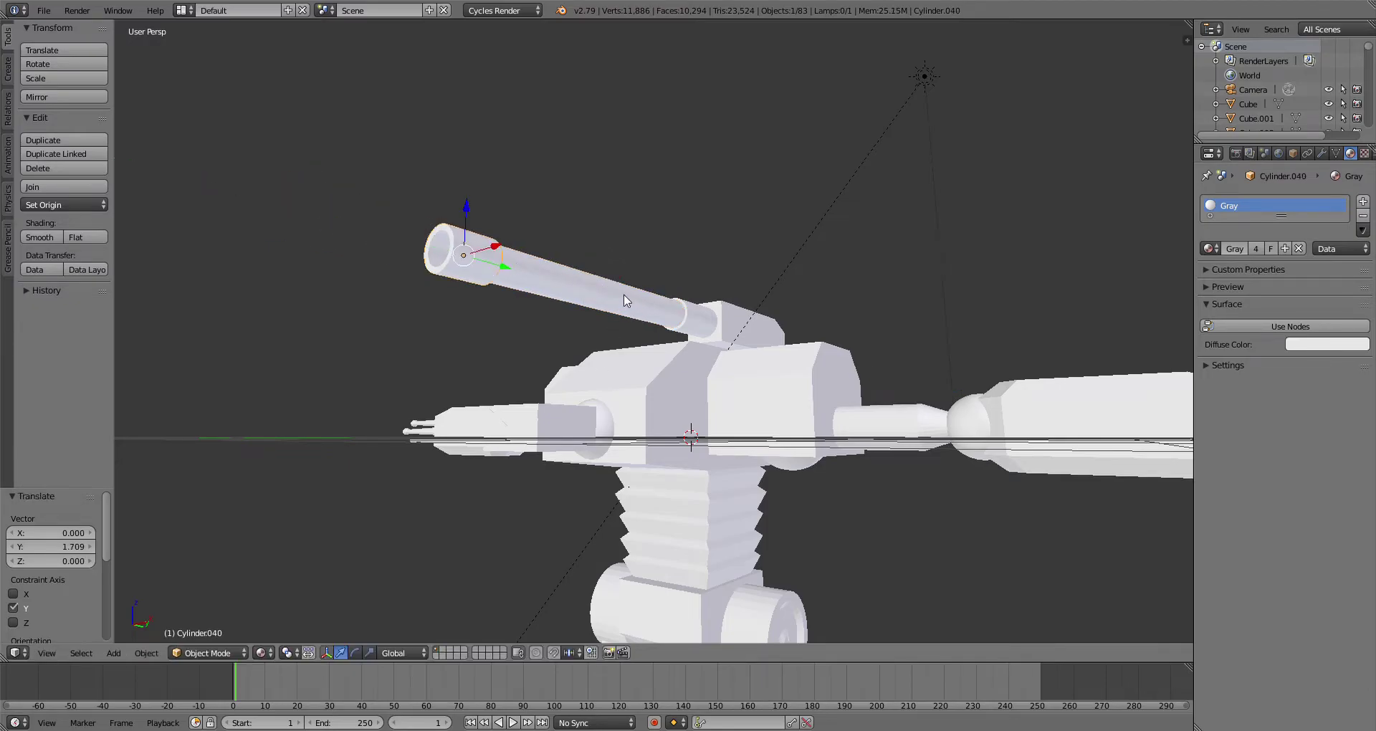
Step: Select all four cannon parts, scale them 1.134, and move them slightly up and -0.440 along Y
{"action": "right_click", "coordinate": [695, 322]}
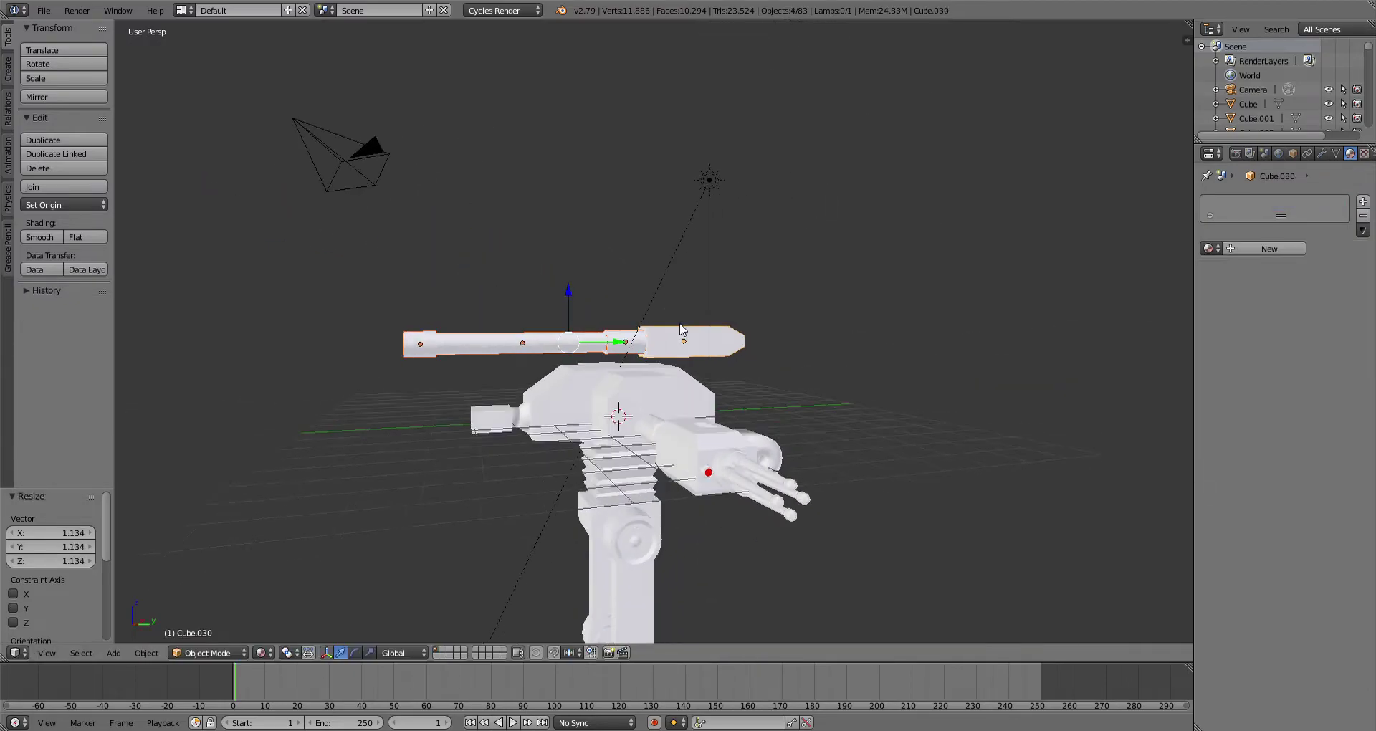
{"action": "left_click_drag", "start_coordinate": [560, 288], "coordinate": [565, 279]}
{"action": "left_click_drag", "start_coordinate": [615, 330], "coordinate": [601, 332]}
{"action": "scroll", "coordinate": [608, 373], "scroll_direction": "down", "scroll_amount": 1}
{"action": "middle_click_drag", "start_coordinate": [608, 373], "coordinate": [949, 300]}
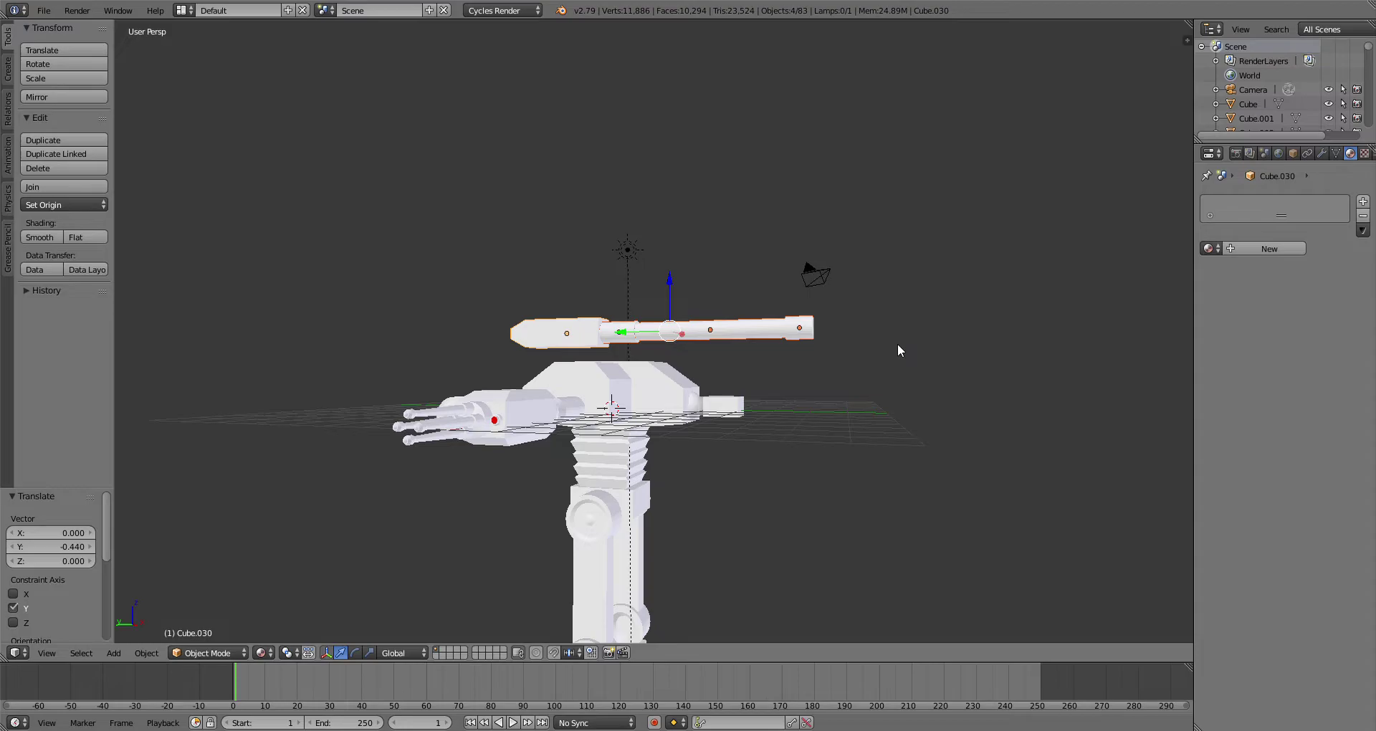
Step: Scale the cannon's three tubes 0.841 overall and stretch them 1.398 along Y
{"action": "middle_click_drag", "start_coordinate": [691, 334], "coordinate": [694, 364]}
{"action": "right_click", "coordinate": [759, 381]}
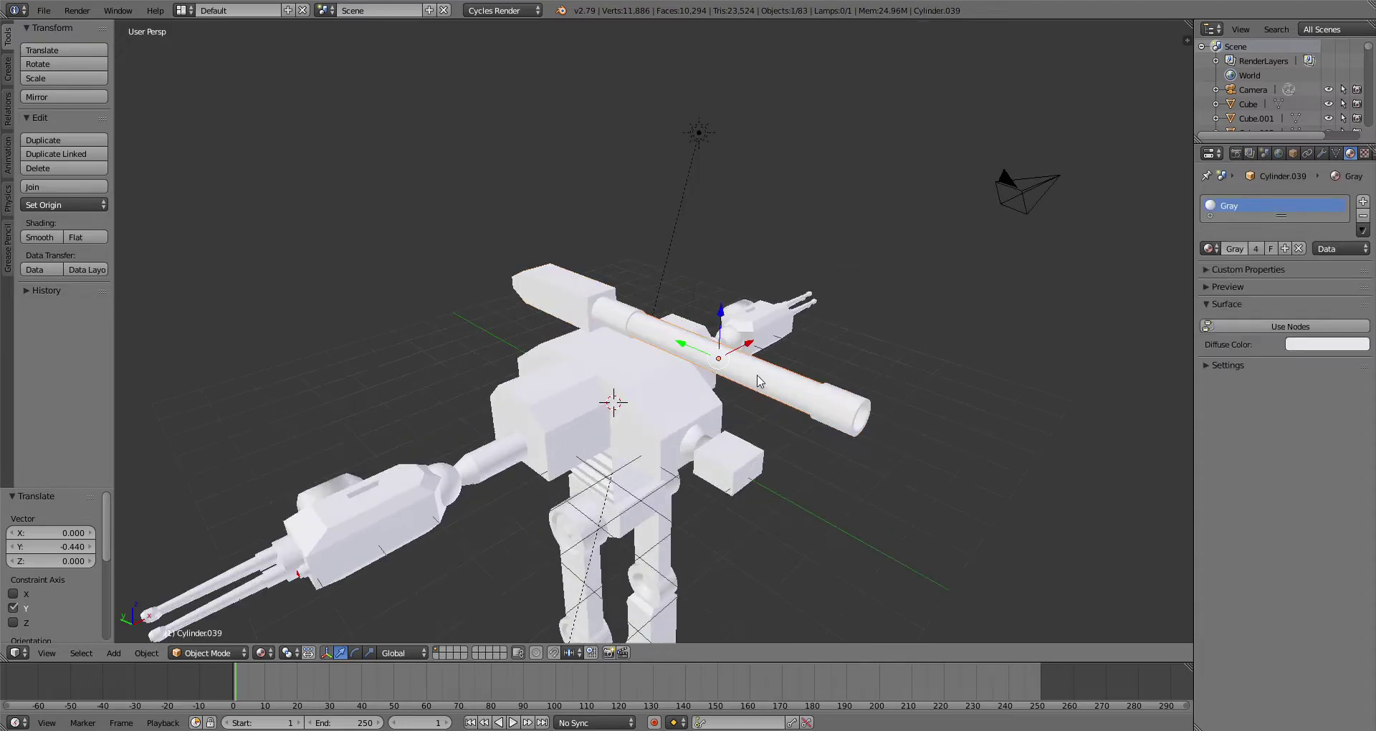
{"action": "key", "text": "s"}
{"action": "left_click", "coordinate": [823, 337]}
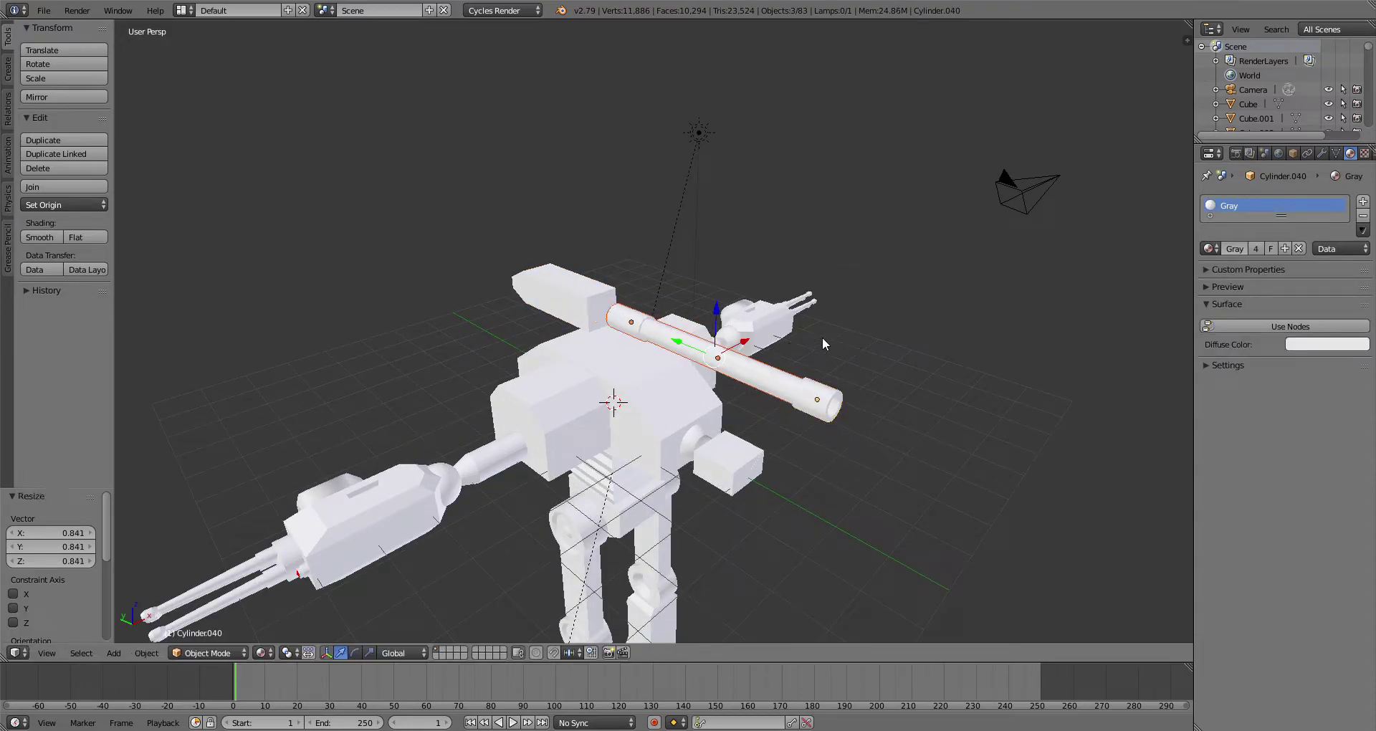
{"action": "left_click", "coordinate": [369, 652]}
{"action": "left_click_drag", "start_coordinate": [677, 349], "coordinate": [664, 337]}
{"action": "middle_click_drag", "start_coordinate": [664, 337], "coordinate": [622, 331]}
{"action": "middle_click_drag", "start_coordinate": [713, 387], "coordinate": [841, 502]}
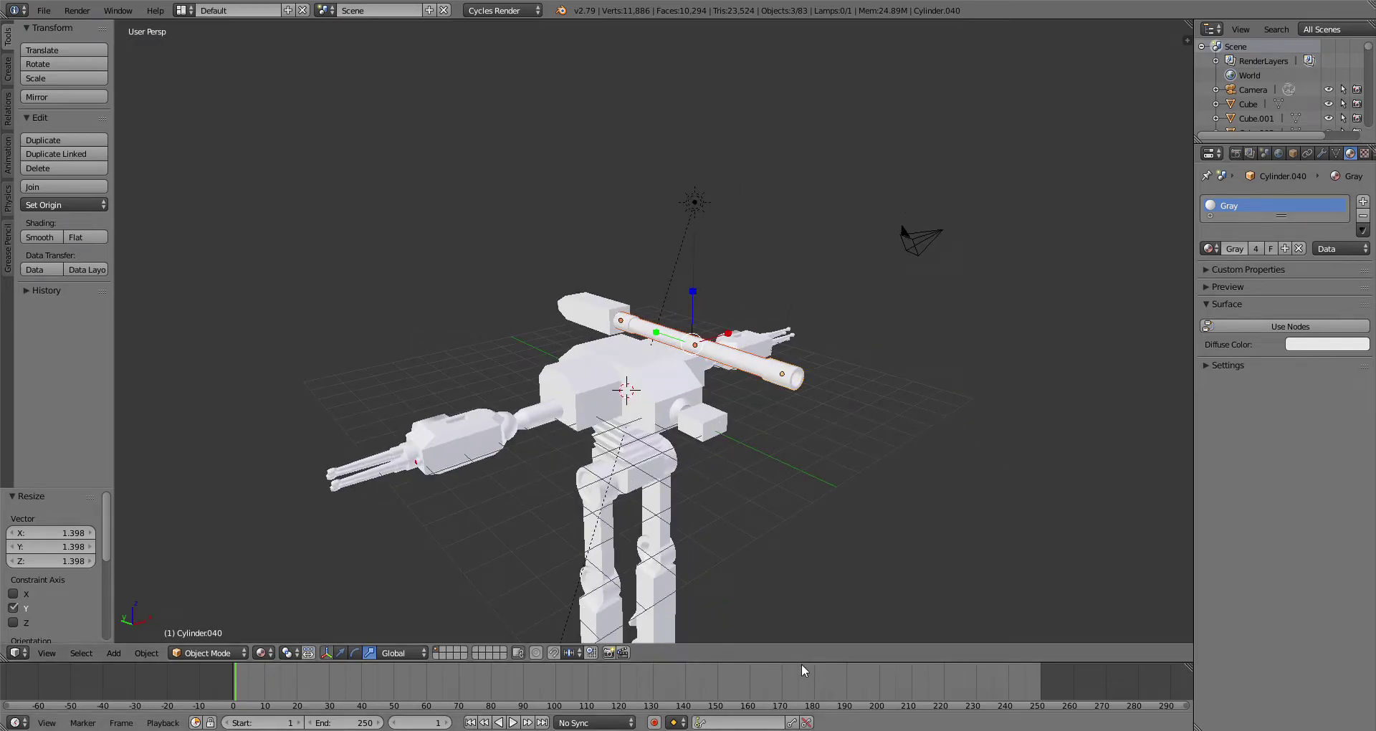
Step: Isolate the block at the cannon's rear in local view
{"action": "middle_click_drag", "start_coordinate": [635, 405], "coordinate": [760, 401]}
{"action": "scroll", "coordinate": [717, 387], "scroll_direction": "up", "scroll_amount": 2}
{"action": "right_click", "coordinate": [524, 367]}
{"action": "middle_click_drag", "start_coordinate": [617, 351], "coordinate": [505, 338]}
{"action": "scroll", "coordinate": [509, 336], "scroll_direction": "up", "scroll_amount": 3}
{"action": "right_click", "coordinate": [562, 316]}
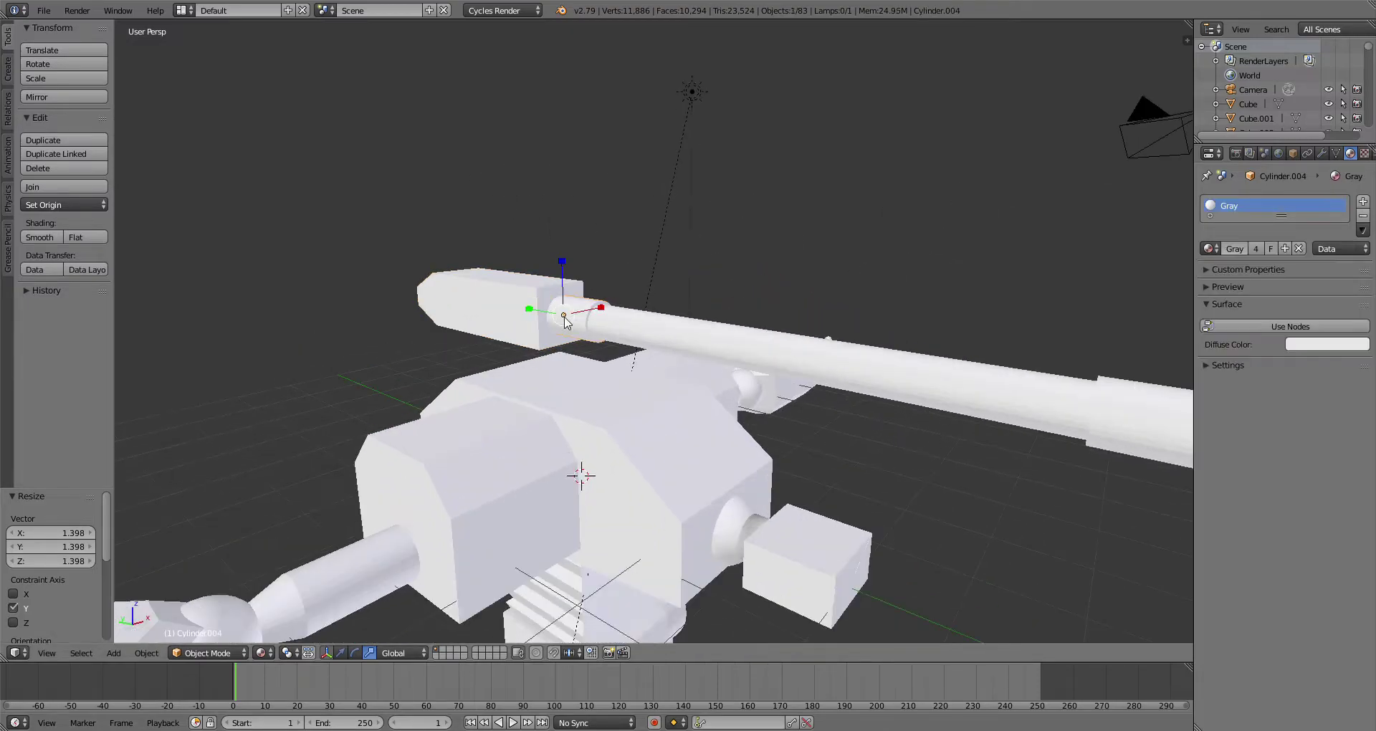
{"action": "scroll", "coordinate": [562, 319], "scroll_direction": "down", "scroll_amount": 2}
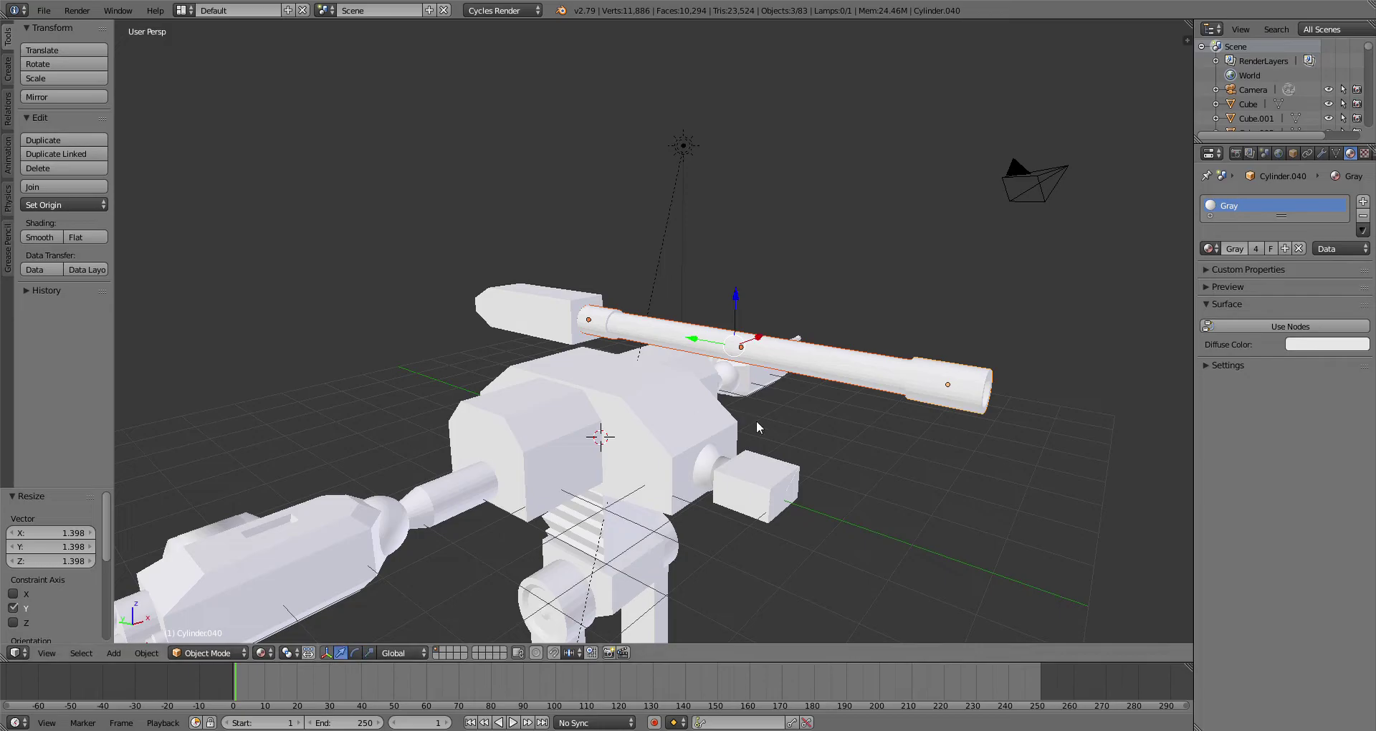
{"action": "scroll", "coordinate": [905, 314], "scroll_direction": "up", "scroll_amount": 4}
{"action": "right_click", "coordinate": [474, 256]}
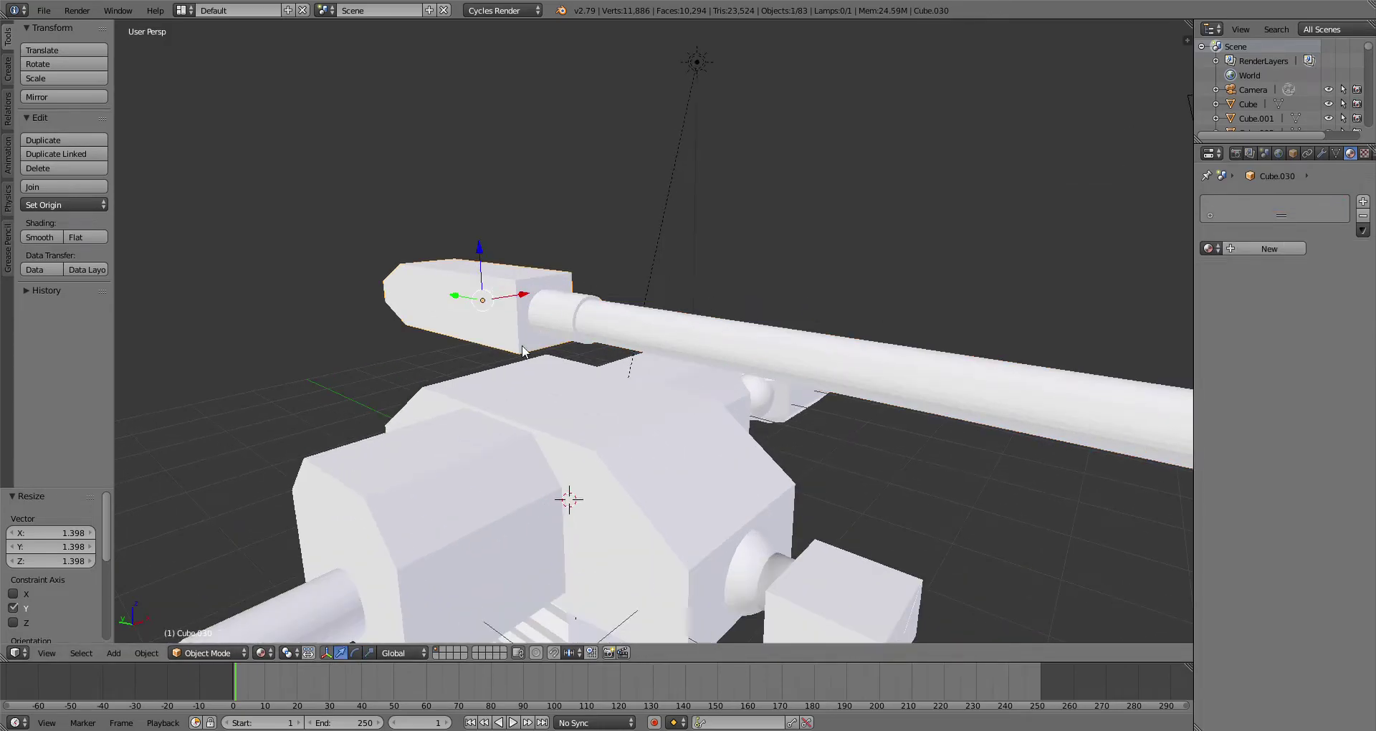
{"action": "scroll", "coordinate": [509, 298], "scroll_direction": "down", "scroll_amount": 2}
{"action": "key", "text": "KP_Divide"}
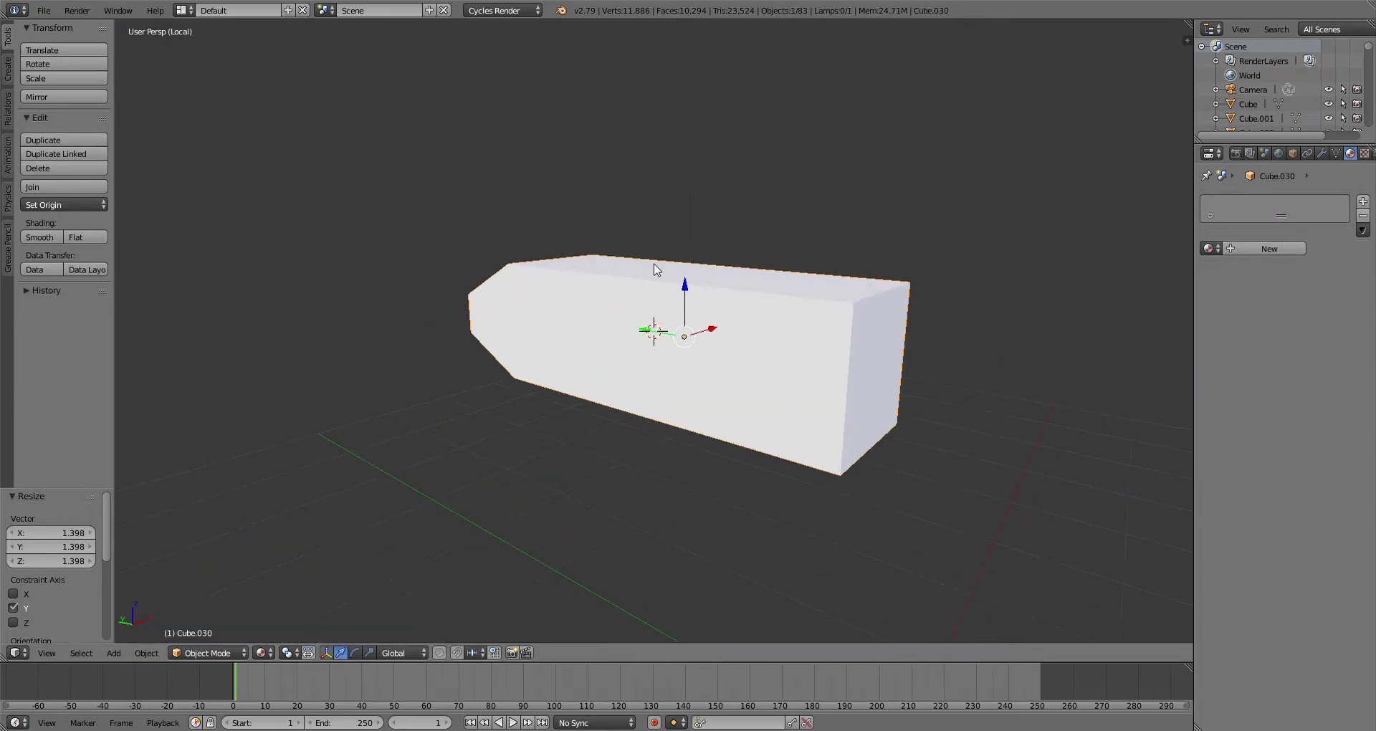
Step: Add a cube, scale it down, and move it 0.619 along Z onto the top of the cannon block
{"action": "middle_click_drag", "start_coordinate": [667, 259], "coordinate": [611, 285]}
{"action": "left_click", "coordinate": [10, 76]}
{"action": "left_click", "coordinate": [35, 81]}
{"action": "key", "text": "s"}
{"action": "left_click", "coordinate": [648, 285]}
{"action": "left_click", "coordinate": [656, 206]}
{"action": "middle_click_drag", "start_coordinate": [659, 210], "coordinate": [759, 280]}
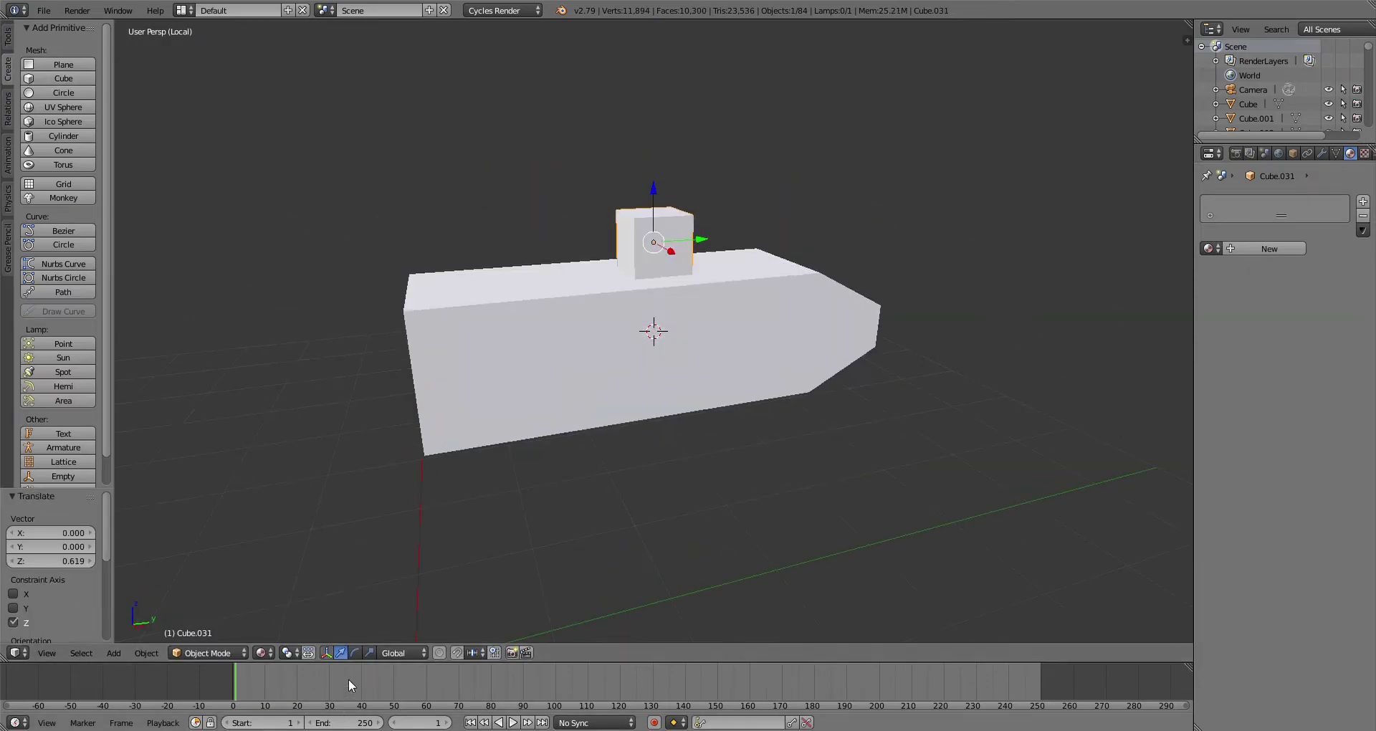
Step: Stretch the small cube 3.775 along Y, move it -0.778 along Y, and leave local view
{"action": "left_click_drag", "start_coordinate": [704, 240], "coordinate": [673, 430]}
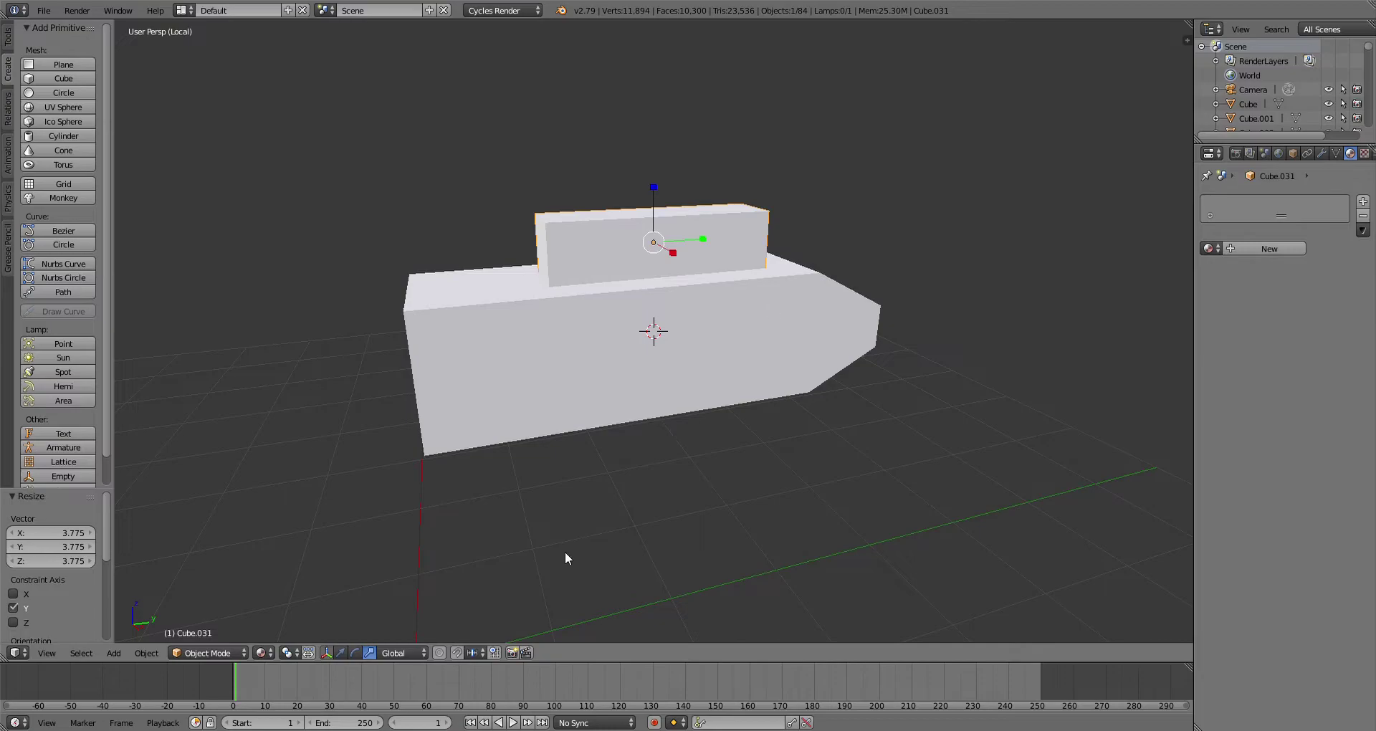
{"action": "left_click_drag", "start_coordinate": [707, 240], "coordinate": [595, 252]}
{"action": "middle_click_drag", "start_coordinate": [596, 252], "coordinate": [728, 203]}
{"action": "key", "text": "KP_Divide"}
{"action": "scroll", "coordinate": [609, 226], "scroll_direction": "up", "scroll_amount": 3}
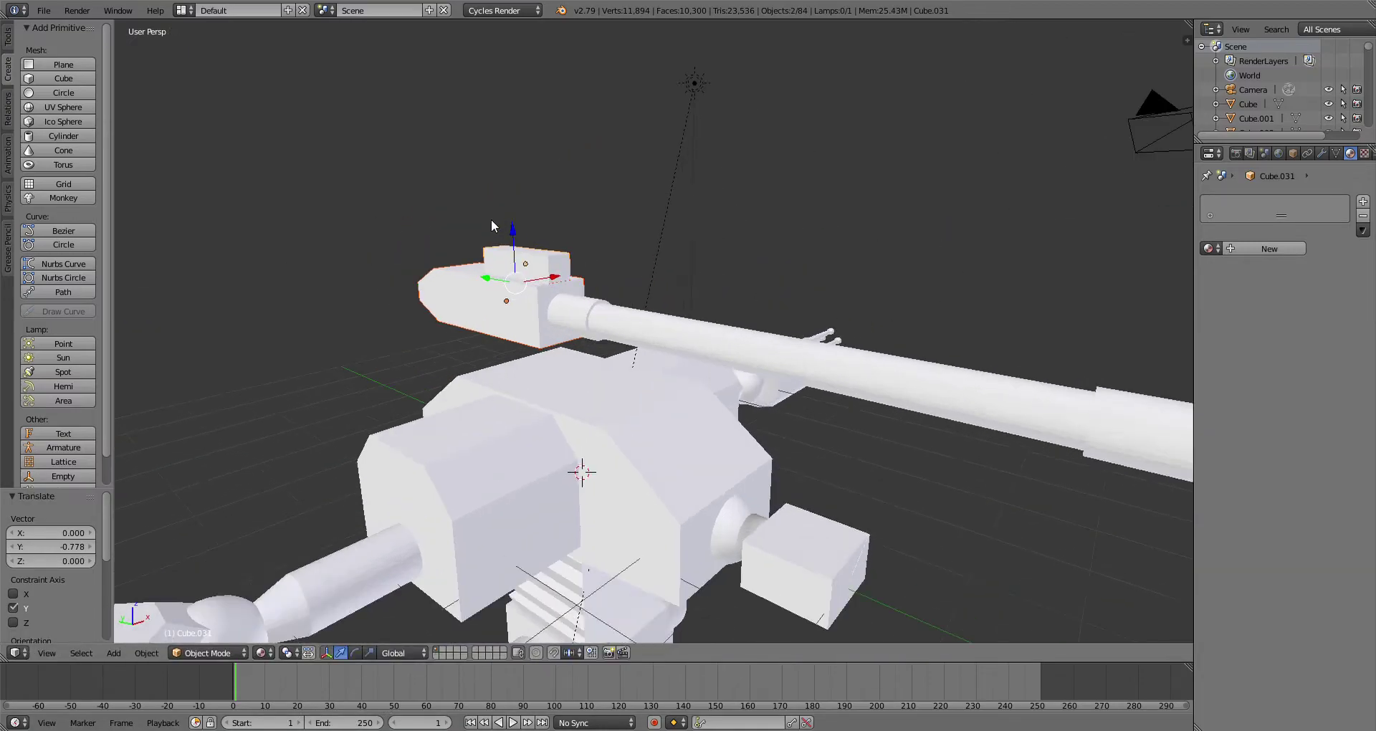
{"action": "key", "text": "KP_Decimal"}
{"action": "scroll", "coordinate": [696, 350], "scroll_direction": "down", "scroll_amount": 10}
{"action": "middle_click_drag", "start_coordinate": [698, 350], "coordinate": [674, 439]}
{"action": "scroll", "coordinate": [688, 466], "scroll_direction": "down", "scroll_amount": 1}
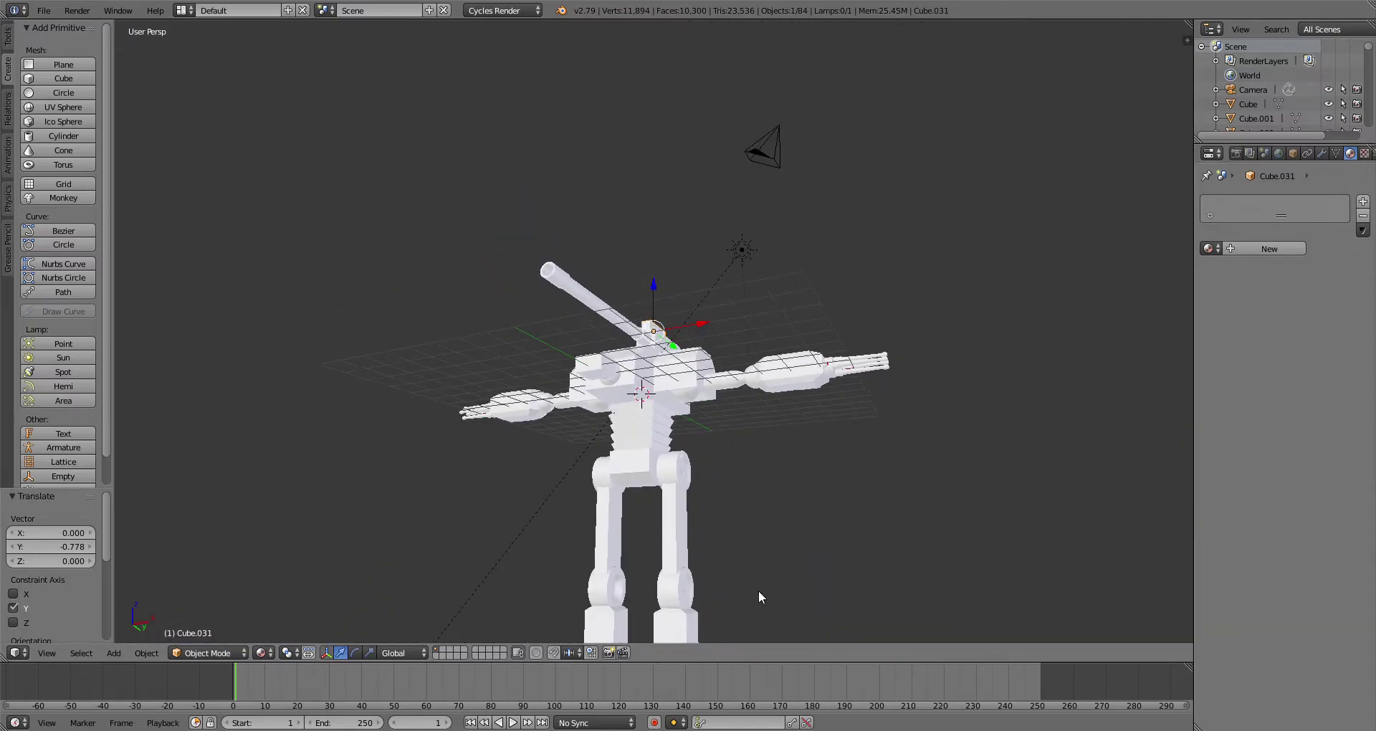
Step: Select the ribbed waist and both legs and move them -0.286 along Z
{"action": "middle_click_drag", "start_coordinate": [783, 534], "coordinate": [686, 551]}
{"action": "right_click", "coordinate": [687, 551]}
{"action": "mouse_move", "coordinate": [749, 597]}
{"action": "left_mouse_down", "text": "ctrl"}
{"action": "mouse_move", "coordinate": [522, 295]}
{"action": "mouse_move", "coordinate": [624, 223]}
{"action": "mouse_move", "coordinate": [691, 235]}
{"action": "left_mouse_up", "text": "ctrl"}
{"action": "left_click_drag", "start_coordinate": [627, 368], "coordinate": [625, 374]}
Step: Add a cylinder between the torso and the ribbed waist and scale it 1.275 overall
{"action": "middle_click_drag", "start_coordinate": [656, 454], "coordinate": [658, 510], "text": "shift"}
{"action": "scroll", "coordinate": [658, 502], "scroll_direction": "up", "scroll_amount": 7}
{"action": "scroll", "coordinate": [573, 108], "scroll_direction": "down", "scroll_amount": 2}
{"action": "middle_click_drag", "start_coordinate": [574, 107], "coordinate": [502, 108]}
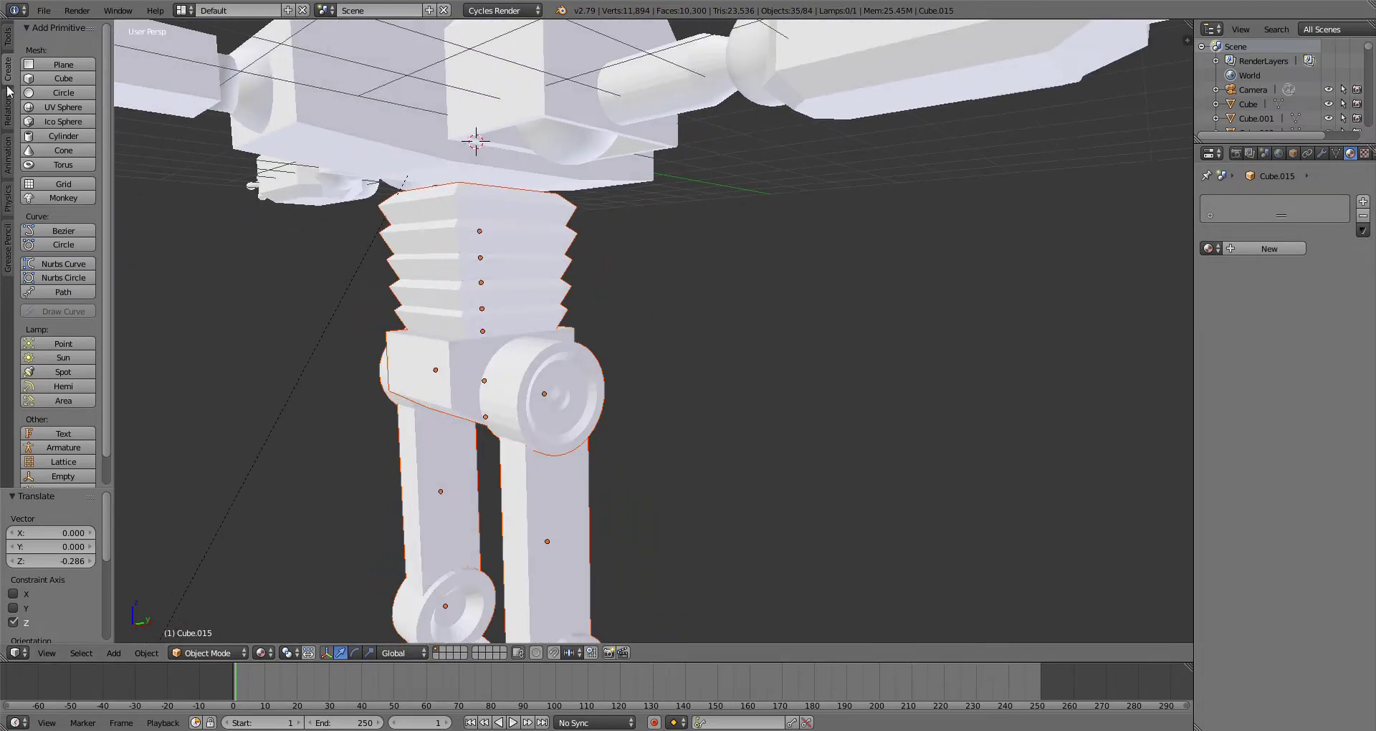
{"action": "left_click", "coordinate": [47, 139]}
{"action": "key", "text": "s"}
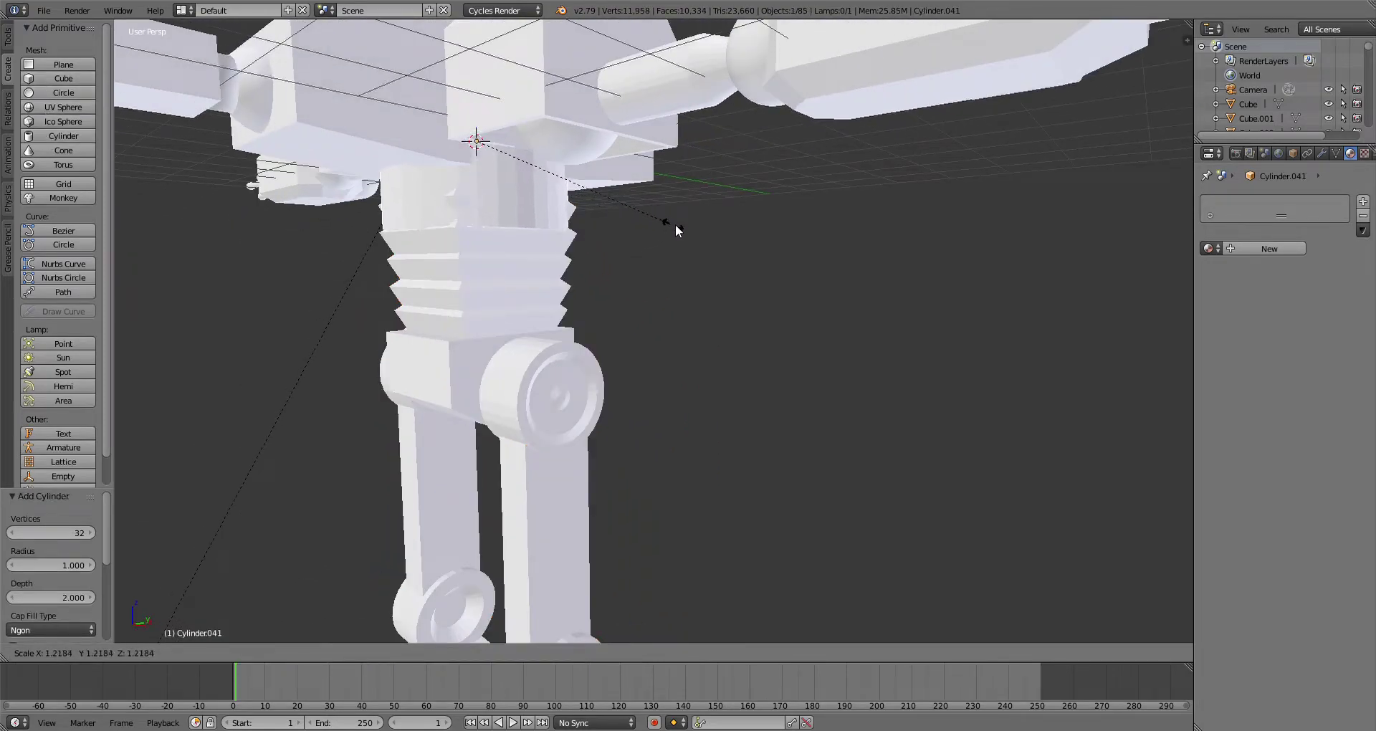
{"action": "left_click", "coordinate": [685, 230]}
Step: Flatten the new cylinder 0.483 along Z and scale it 0.933 overall
{"action": "key", "text": "s"}
{"action": "key", "text": "z"}
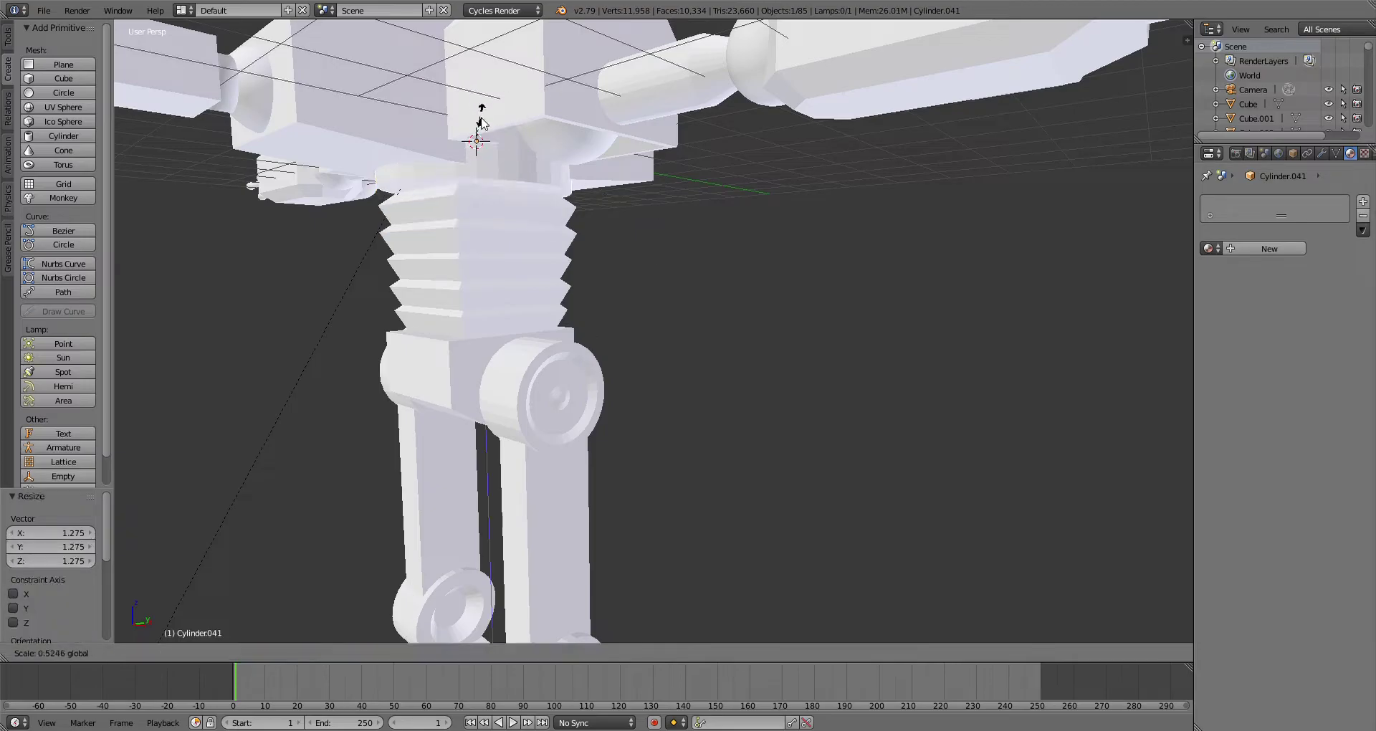
{"action": "left_click", "coordinate": [482, 123]}
{"action": "key", "text": "s"}
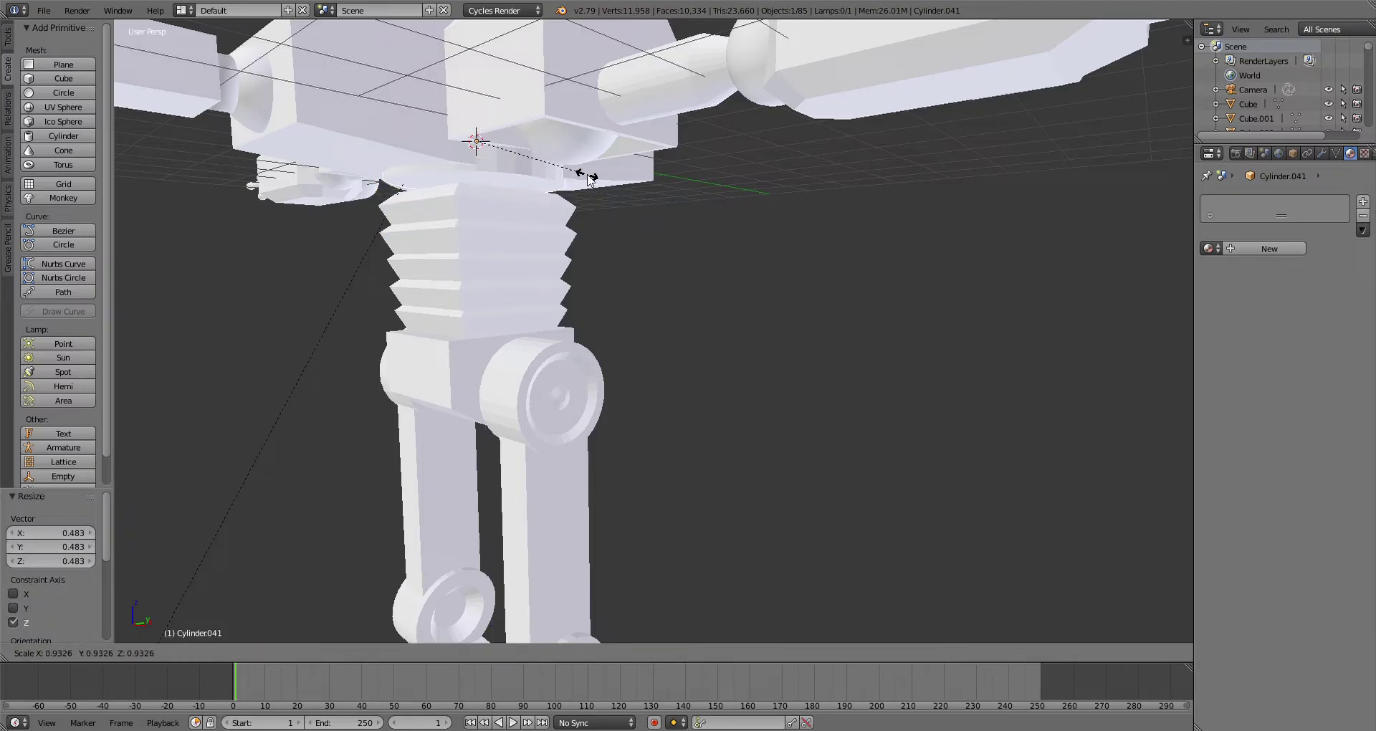
{"action": "left_click", "coordinate": [590, 179]}
{"action": "key", "text": "KP_1"}
{"action": "scroll", "coordinate": [649, 180], "scroll_direction": "up", "scroll_amount": 4}
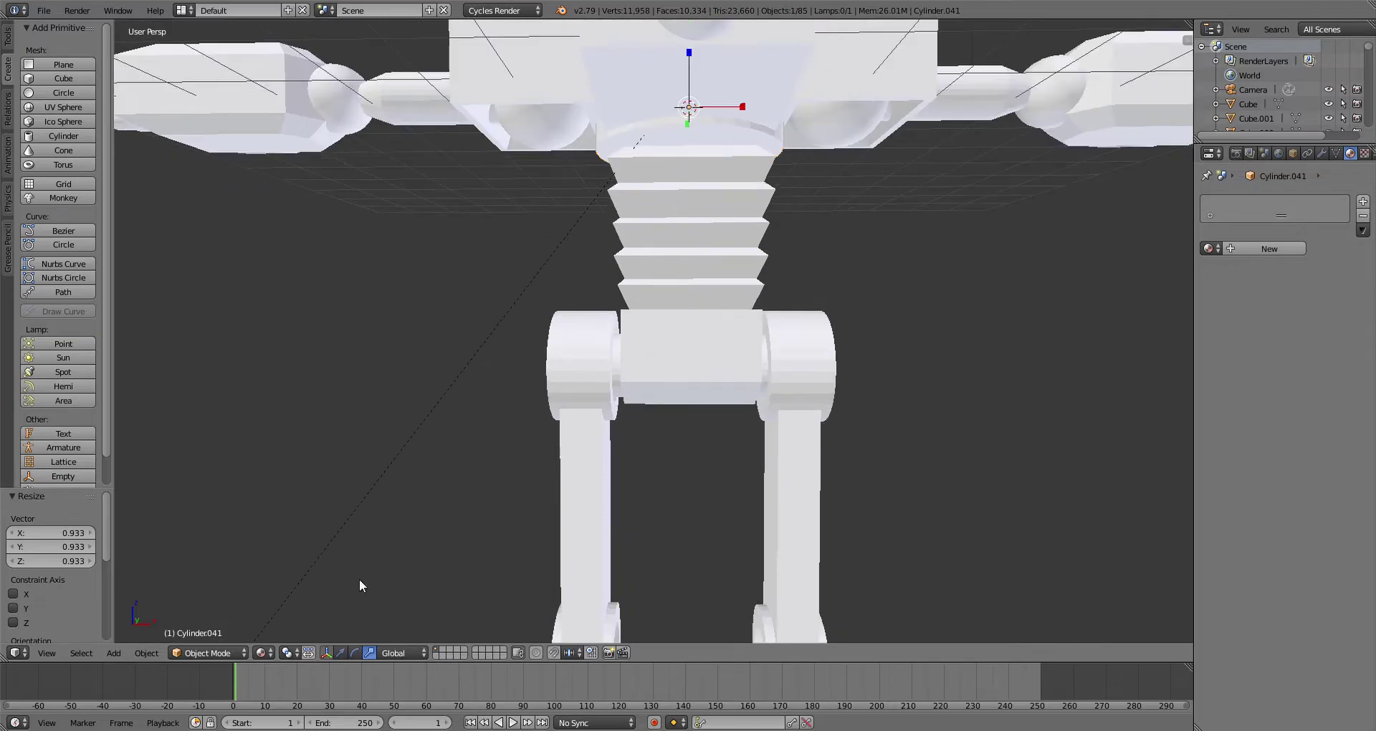
Step: Select the ribbed waist and both legs again and move them 0.218 along Z
{"action": "scroll", "coordinate": [483, 390], "scroll_direction": "down", "scroll_amount": 4}
{"action": "middle_click_drag", "start_coordinate": [482, 390], "coordinate": [762, 299]}
{"action": "scroll", "coordinate": [847, 349], "scroll_direction": "down", "scroll_amount": 3}
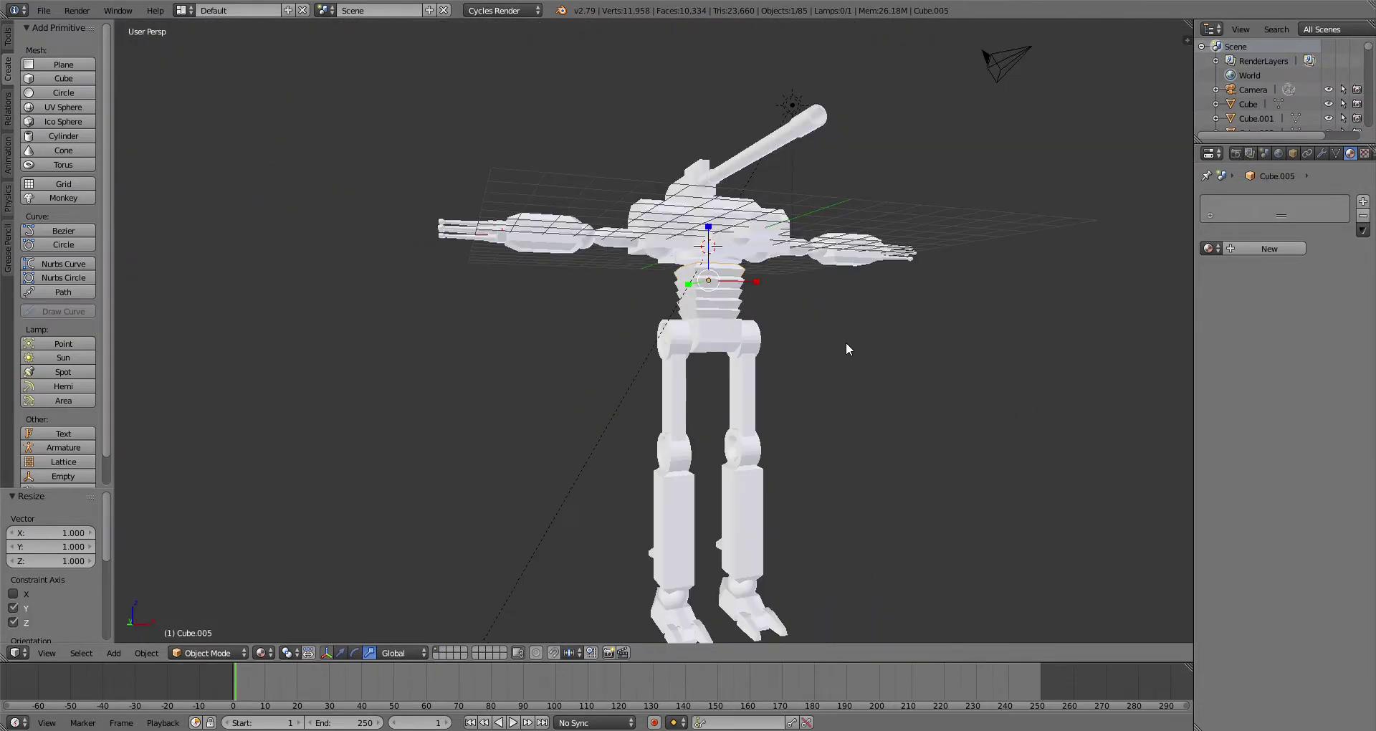
{"action": "mouse_move", "coordinate": [542, 296]}
{"action": "left_mouse_down", "text": "ctrl"}
{"action": "mouse_move", "coordinate": [1125, 599]}
{"action": "mouse_move", "coordinate": [624, 575]}
{"action": "left_mouse_up", "text": "ctrl"}
{"action": "scroll", "coordinate": [623, 574], "scroll_direction": "up", "scroll_amount": 2}
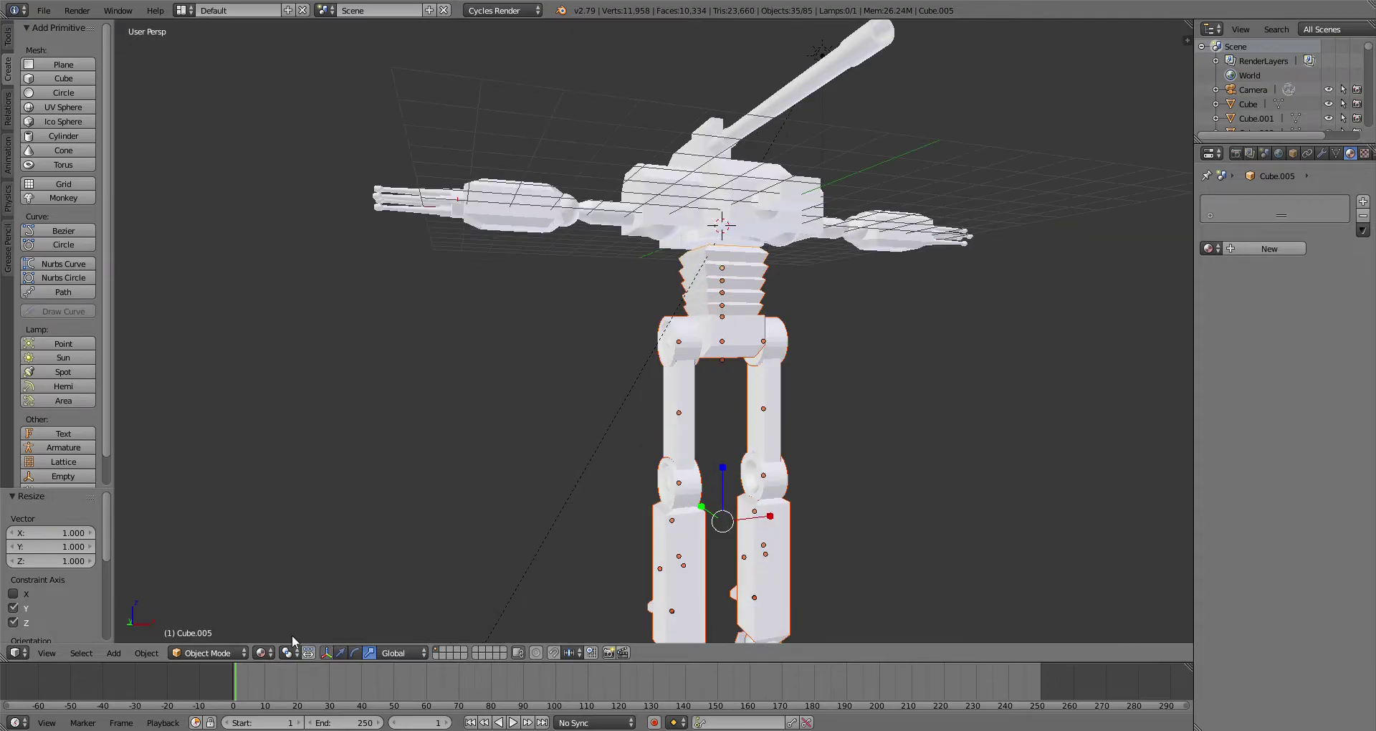
{"action": "left_click", "coordinate": [342, 652]}
{"action": "middle_click_drag", "start_coordinate": [768, 516], "coordinate": [774, 521]}
{"action": "left_click_drag", "start_coordinate": [740, 518], "coordinate": [744, 508]}
{"action": "middle_click_drag", "start_coordinate": [839, 360], "coordinate": [665, 265]}
{"action": "scroll", "coordinate": [566, 260], "scroll_direction": "up", "scroll_amount": 3}
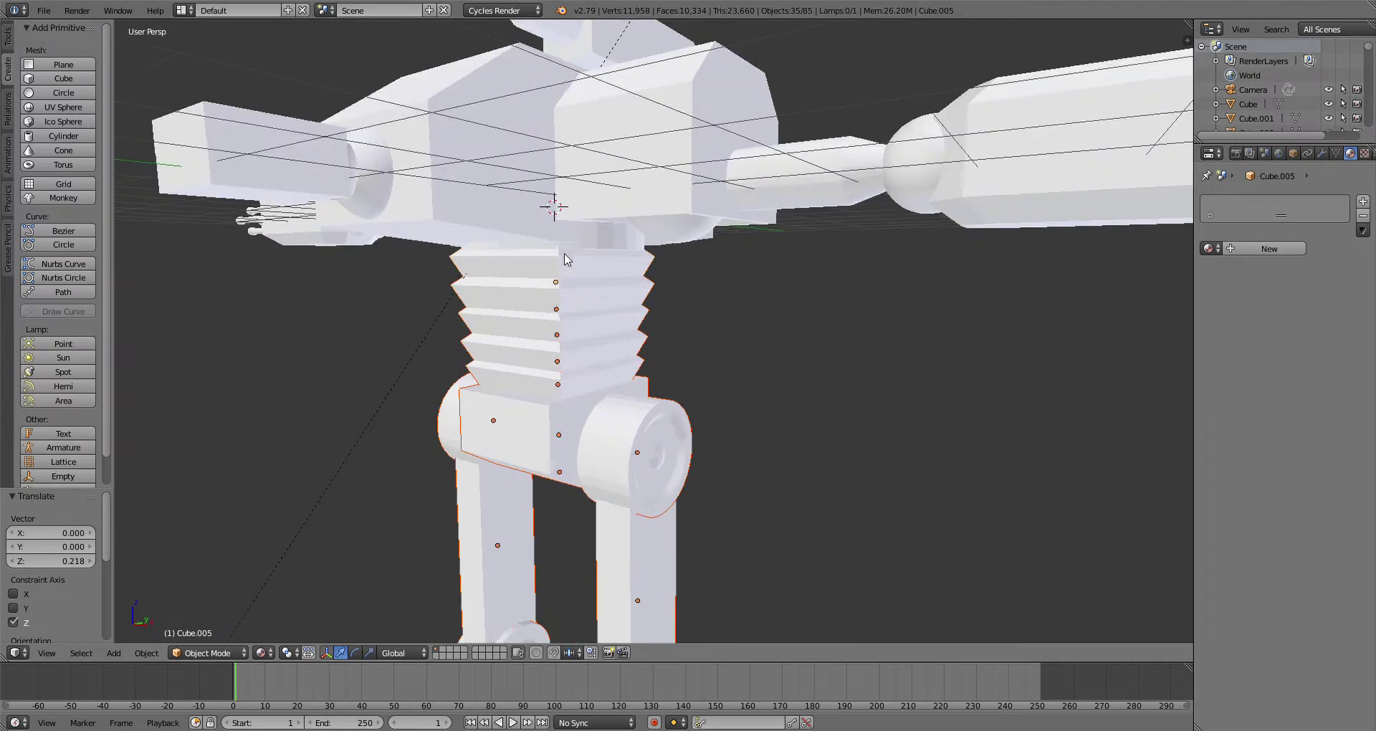
Step: Edit the top face of the waist cylinder in Edit Mode and return to Object Mode
{"action": "left_click", "coordinate": [212, 620]}
{"action": "middle_click_drag", "start_coordinate": [466, 181], "coordinate": [666, 94]}
{"action": "scroll", "coordinate": [488, 265], "scroll_direction": "up", "scroll_amount": 8}
{"action": "scroll", "coordinate": [488, 265], "scroll_direction": "down", "scroll_amount": 8}
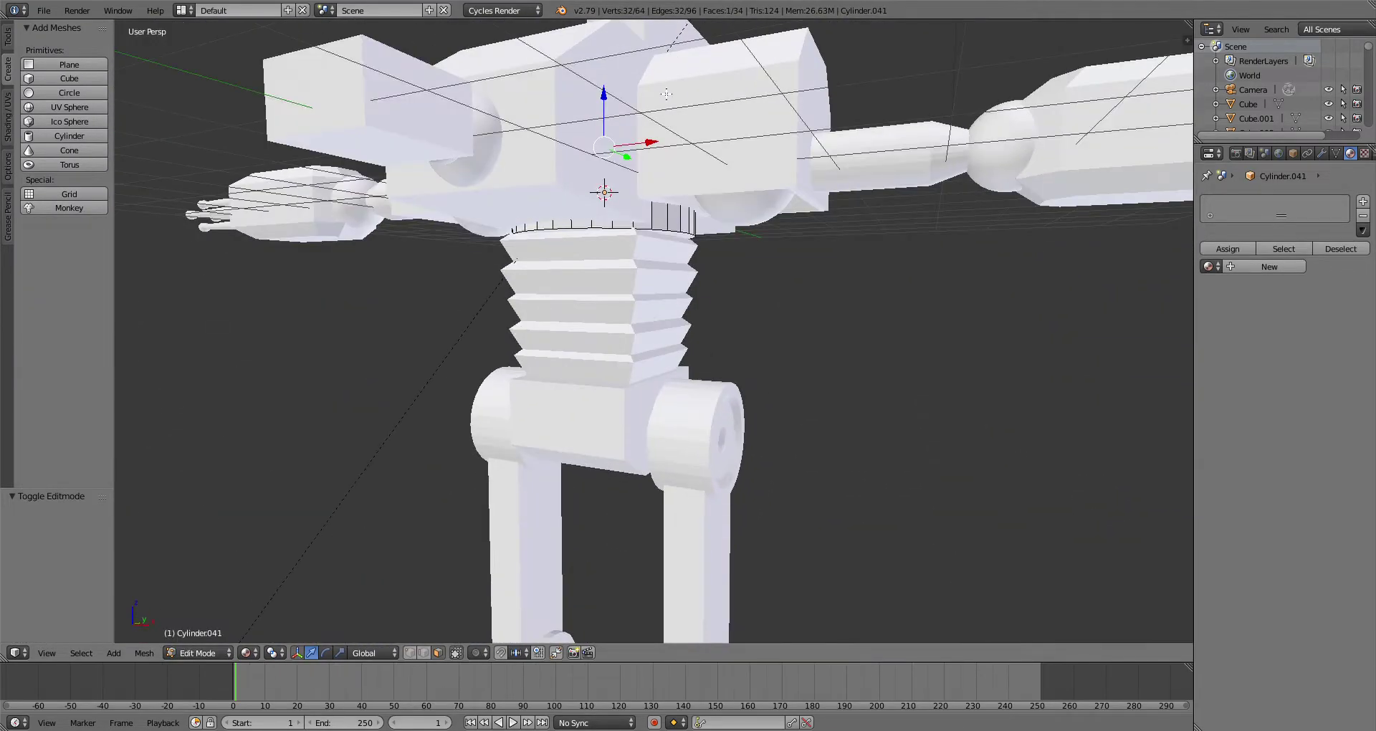
{"action": "left_click", "coordinate": [610, 164]}
{"action": "left_click", "coordinate": [221, 634]}
Step: Taper the long box on top of the cannon block by scaling its top face 0.601 along X
{"action": "scroll", "coordinate": [682, 382], "scroll_direction": "down", "scroll_amount": 5}
{"action": "middle_click_drag", "start_coordinate": [682, 382], "coordinate": [724, 233]}
{"action": "scroll", "coordinate": [723, 353], "scroll_direction": "up", "scroll_amount": 3}
{"action": "scroll", "coordinate": [720, 349], "scroll_direction": "up", "scroll_amount": 4}
{"action": "middle_click_drag", "start_coordinate": [720, 349], "coordinate": [709, 367]}
{"action": "right_click", "coordinate": [589, 361]}
{"action": "middle_click_drag", "start_coordinate": [588, 360], "coordinate": [498, 366]}
{"action": "right_click", "coordinate": [597, 334]}
{"action": "key", "text": "KP_Decimal"}
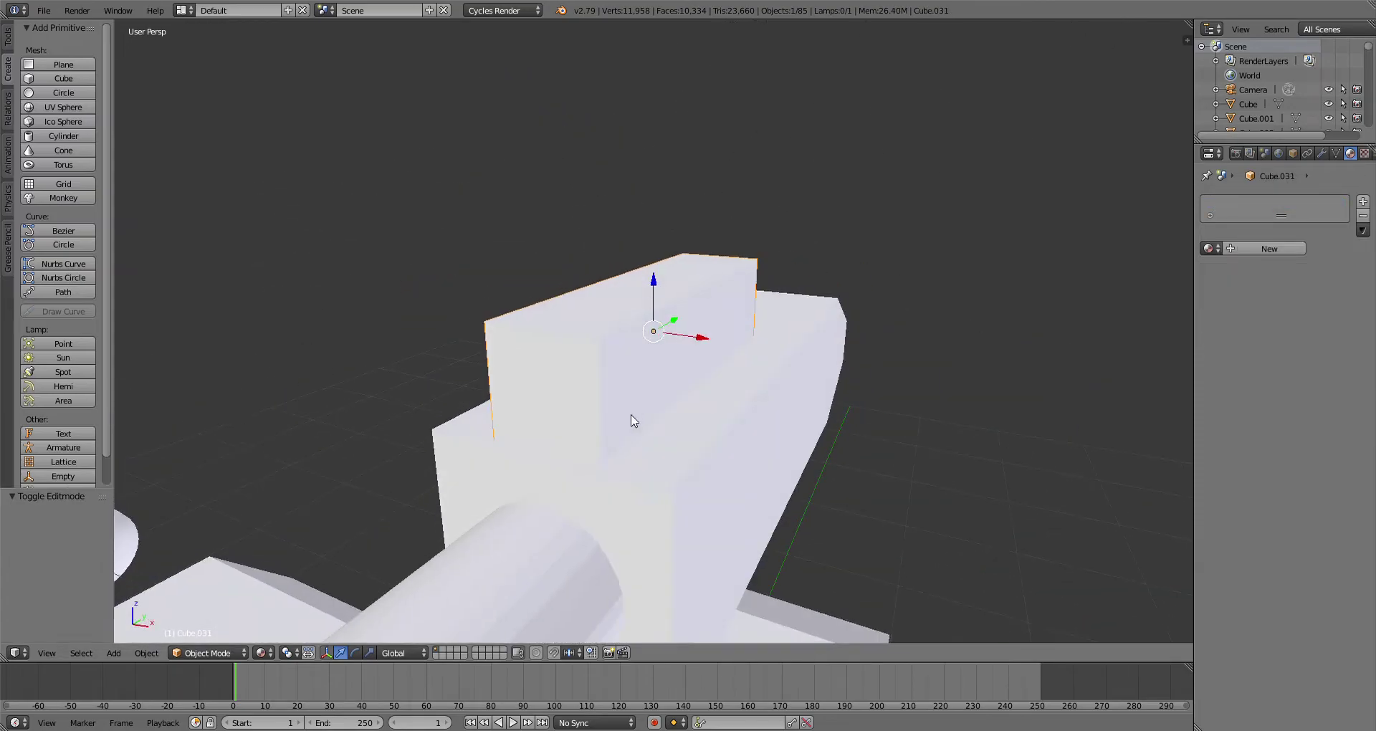
{"action": "left_click", "coordinate": [202, 654]}
{"action": "left_click", "coordinate": [213, 617]}
{"action": "left_click", "coordinate": [214, 620]}
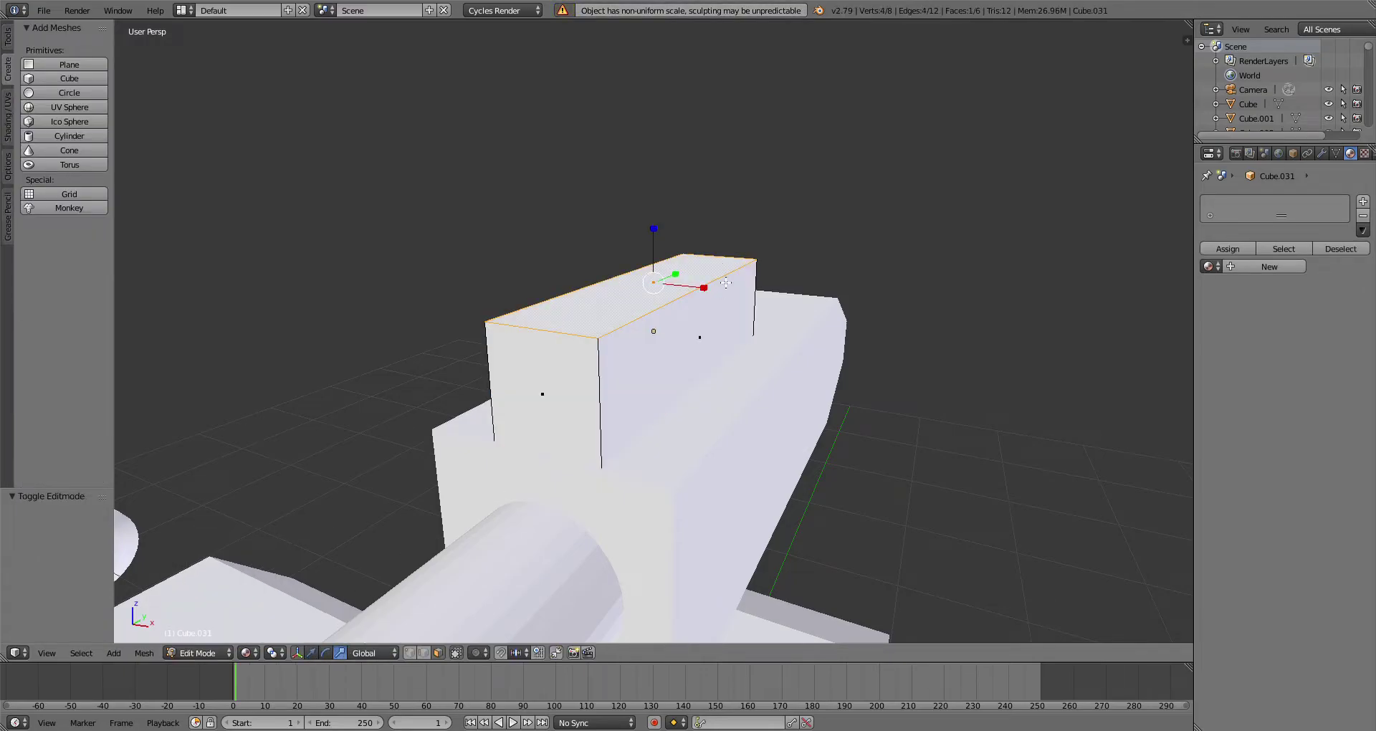
{"action": "key", "text": "s"}
{"action": "key", "text": "x"}
{"action": "left_click", "coordinate": [696, 292]}
{"action": "middle_click_drag", "start_coordinate": [695, 292], "coordinate": [723, 276]}
Step: Extrude the tapered box's front face in place, scale it 0.675 as an inset, and return to Object Mode
{"action": "right_click", "coordinate": [624, 335]}
{"action": "middle_click_drag", "start_coordinate": [641, 316], "coordinate": [610, 345]}
{"action": "scroll", "coordinate": [609, 346], "scroll_direction": "up", "scroll_amount": 3}
{"action": "key", "text": "e"}
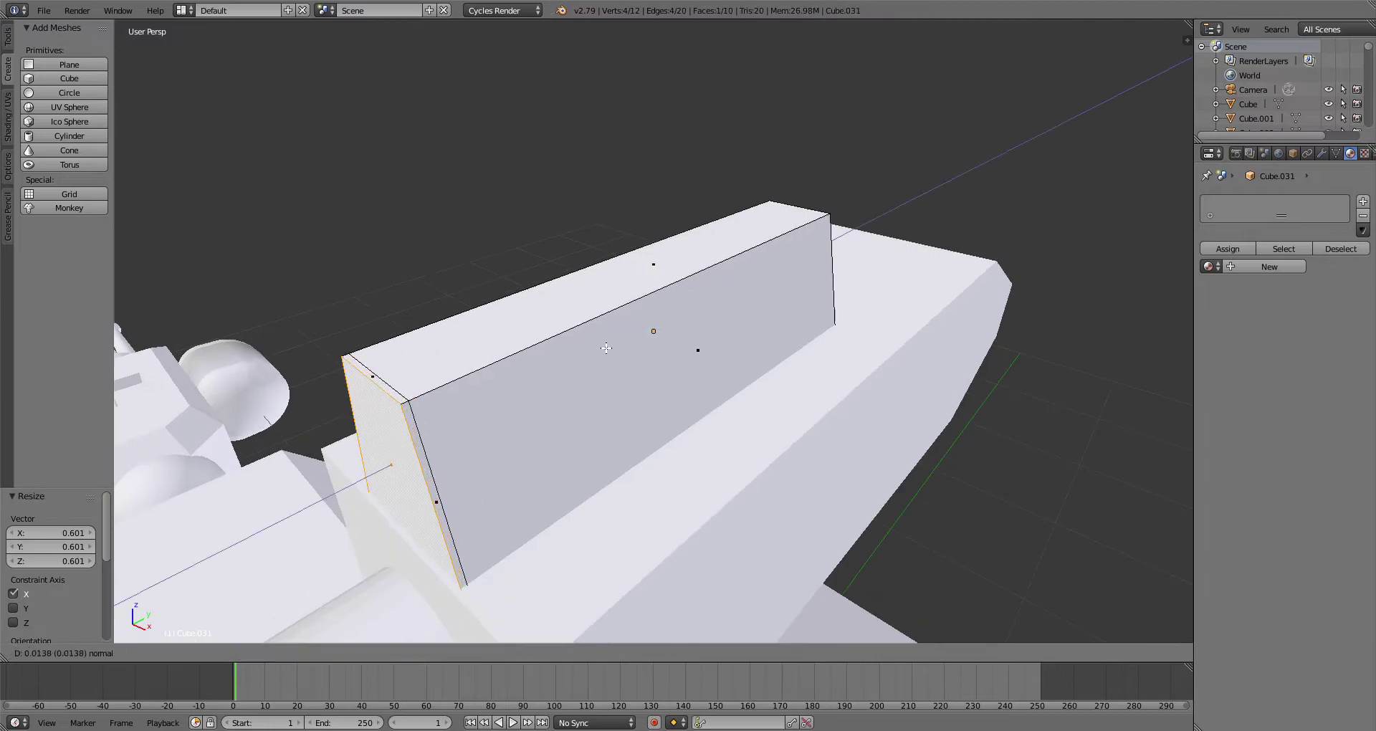
{"action": "right_click", "coordinate": [606, 348]}
{"action": "key", "text": "s"}
{"action": "left_click", "coordinate": [529, 370]}
{"action": "middle_click_drag", "start_coordinate": [526, 377], "coordinate": [554, 351]}
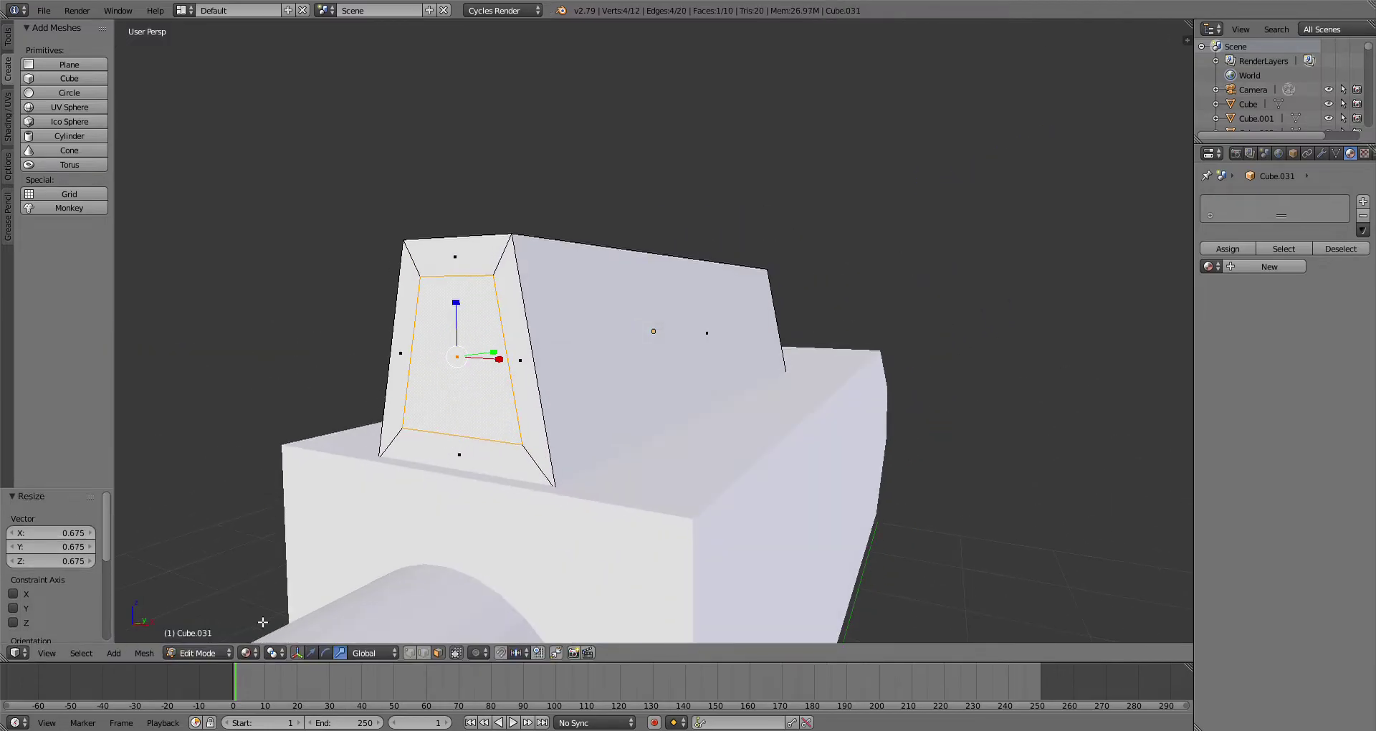
{"action": "left_click", "coordinate": [217, 651]}
{"action": "left_click", "coordinate": [216, 635]}
Step: Duplicate the tapered box in place and scale the copy 0.481 along Y and 0.749 overall
{"action": "left_click", "coordinate": [7, 32]}
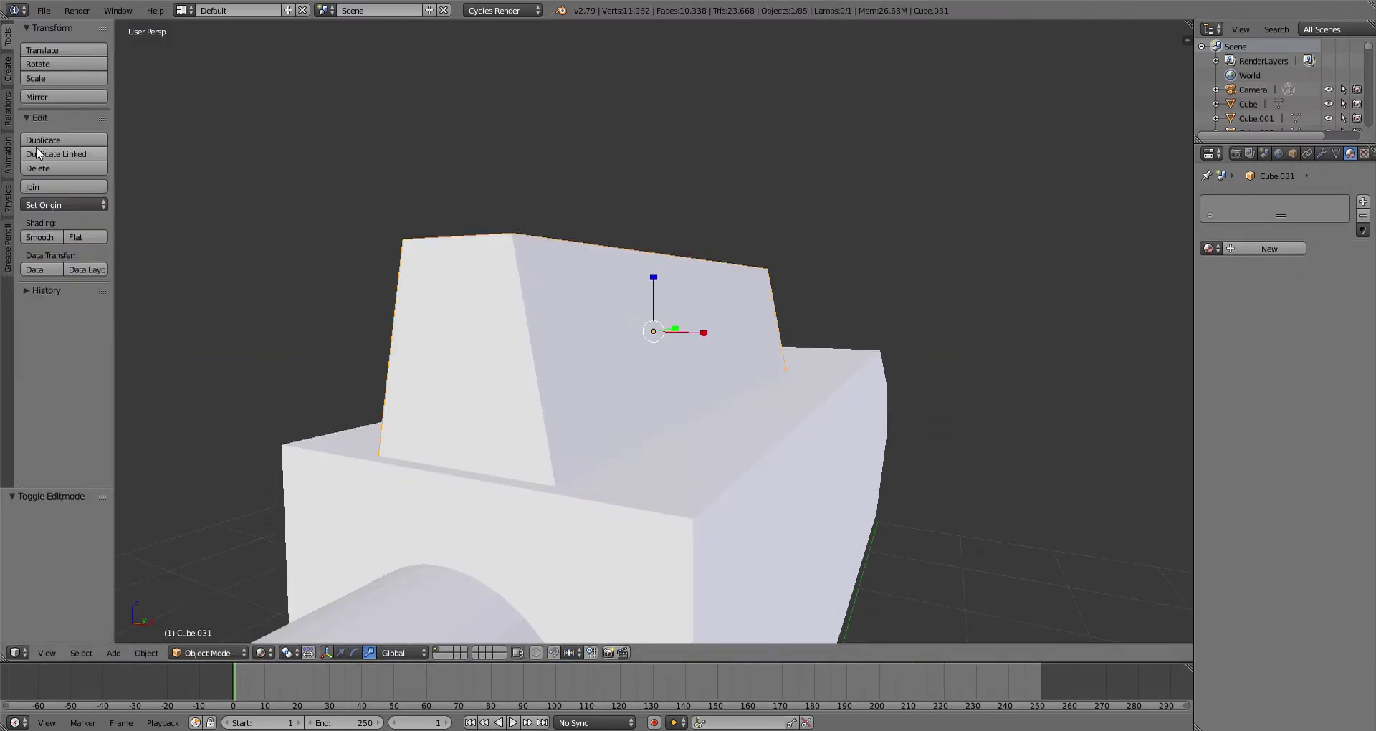
{"action": "left_click", "coordinate": [64, 140]}
{"action": "right_click", "coordinate": [556, 283]}
{"action": "middle_click_drag", "start_coordinate": [557, 282], "coordinate": [701, 327]}
{"action": "key", "text": "s"}
{"action": "key", "text": "y"}
{"action": "left_click", "coordinate": [711, 334]}
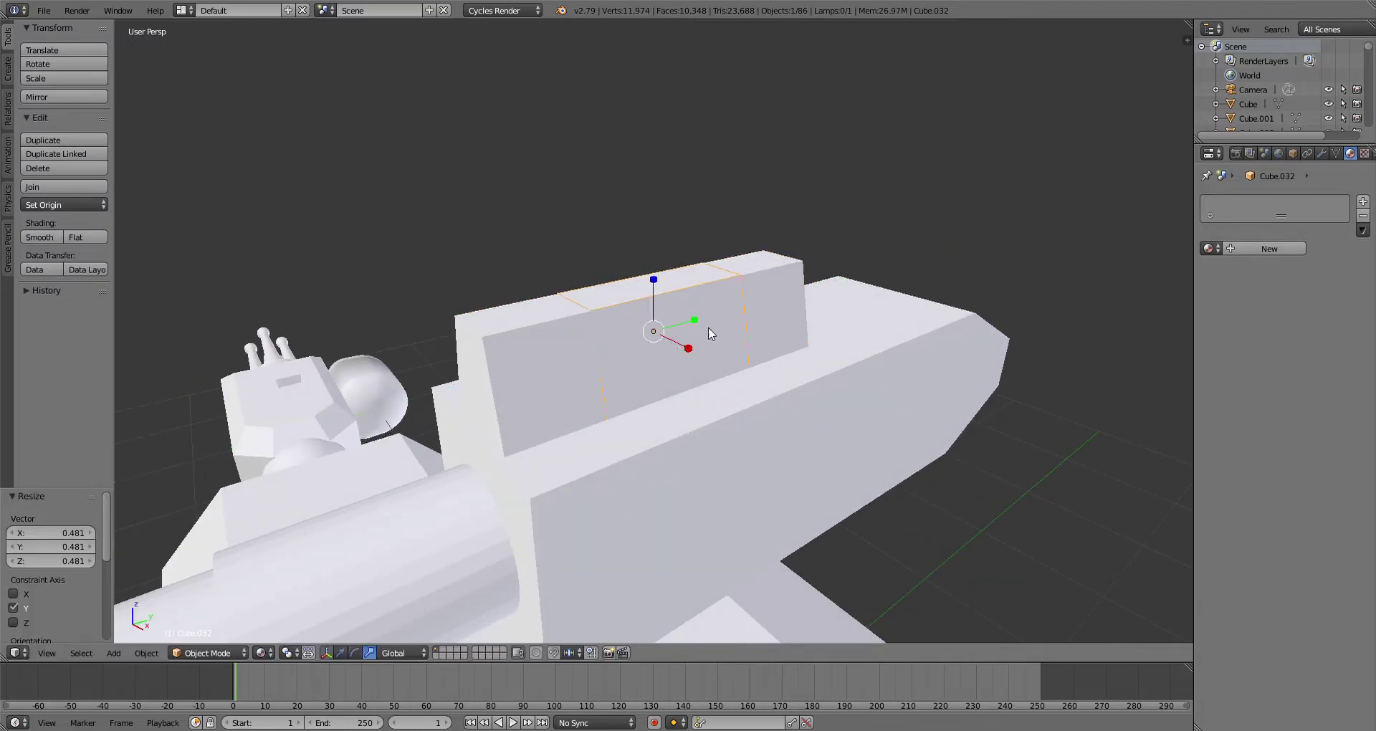
Step: Move the copy along Y to just in front of the tapered box and scale it -0.134 along Y into a thin plate
{"action": "key", "text": "g"}
{"action": "key", "text": "y"}
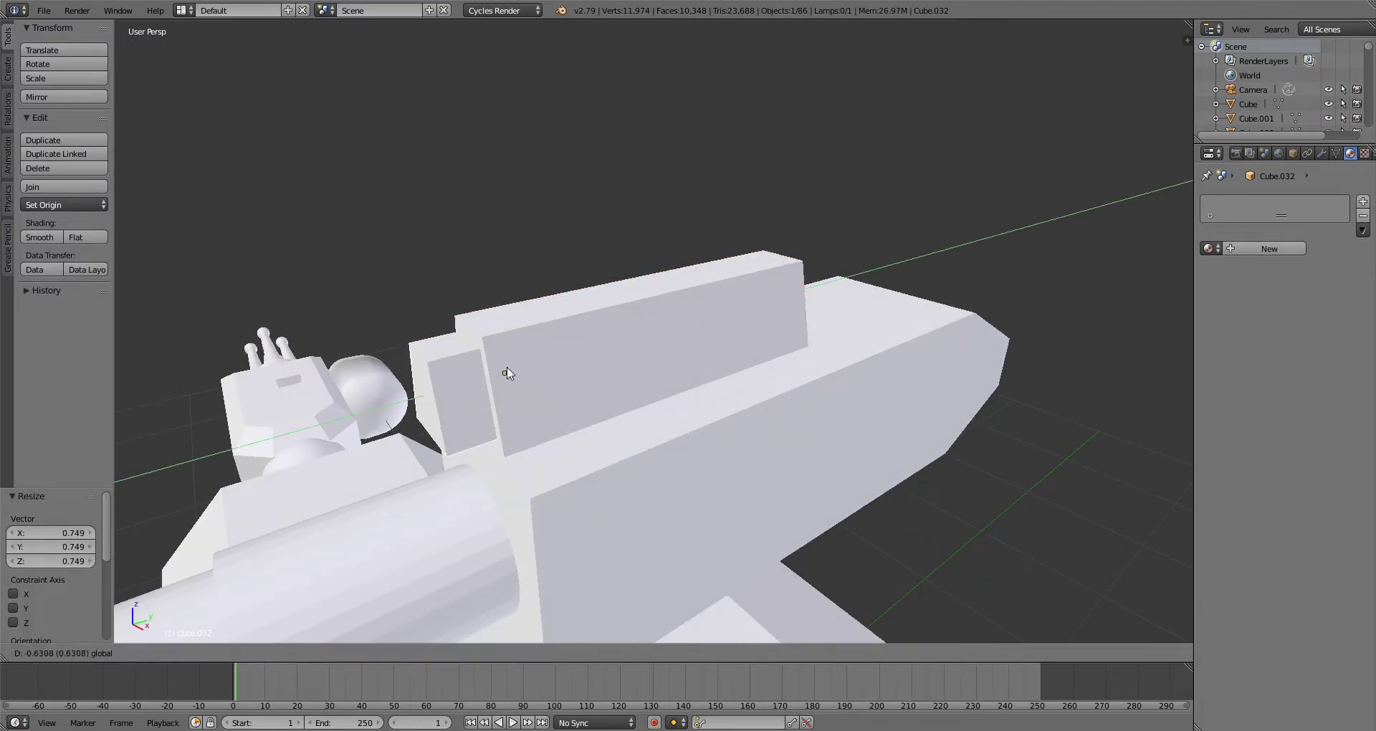
{"action": "left_click_drag", "start_coordinate": [497, 373], "coordinate": [459, 387]}
{"action": "left_click_drag", "start_coordinate": [495, 375], "coordinate": [468, 386]}
Step: Extrude the tapered box's inset front face -0.081 inward and move the thin plate 0.145 along Y into the recess
{"action": "left_click", "coordinate": [212, 653]}
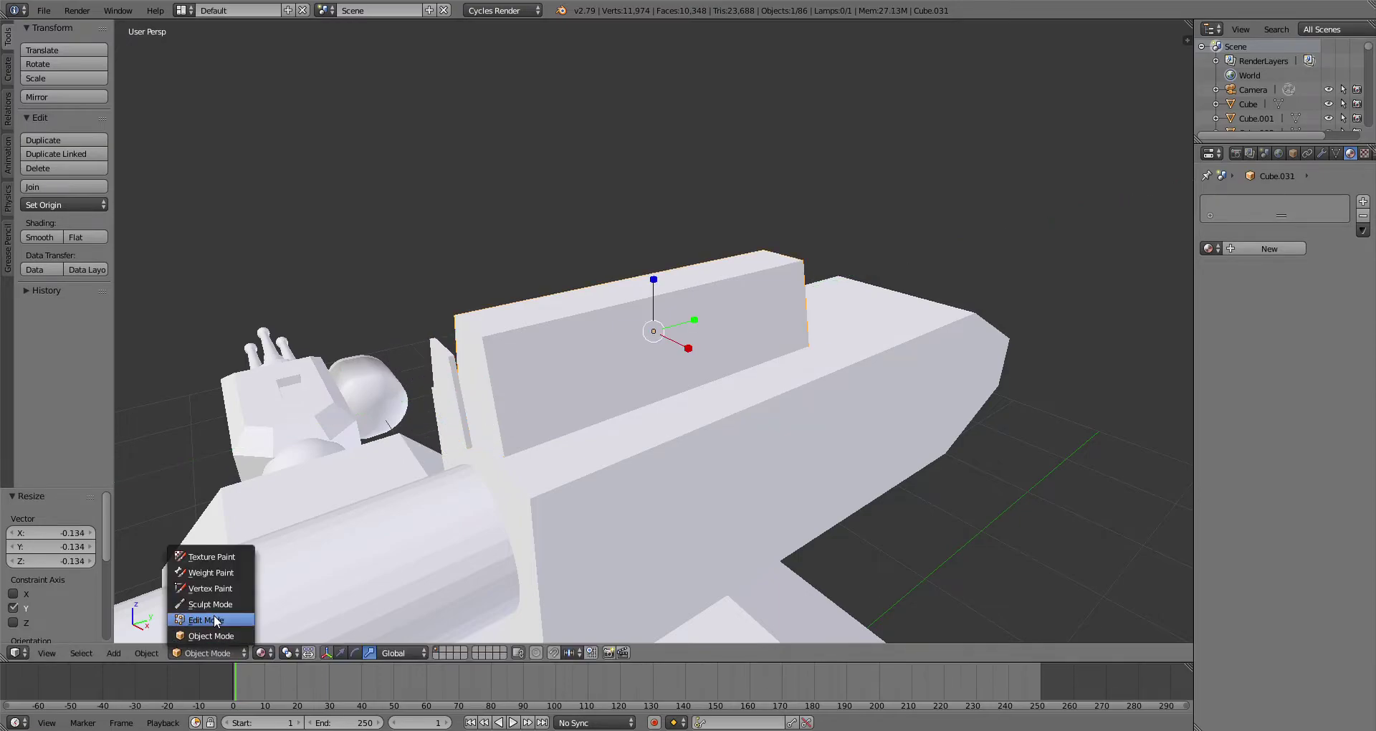
{"action": "left_click", "coordinate": [212, 615]}
{"action": "left_click", "coordinate": [564, 371]}
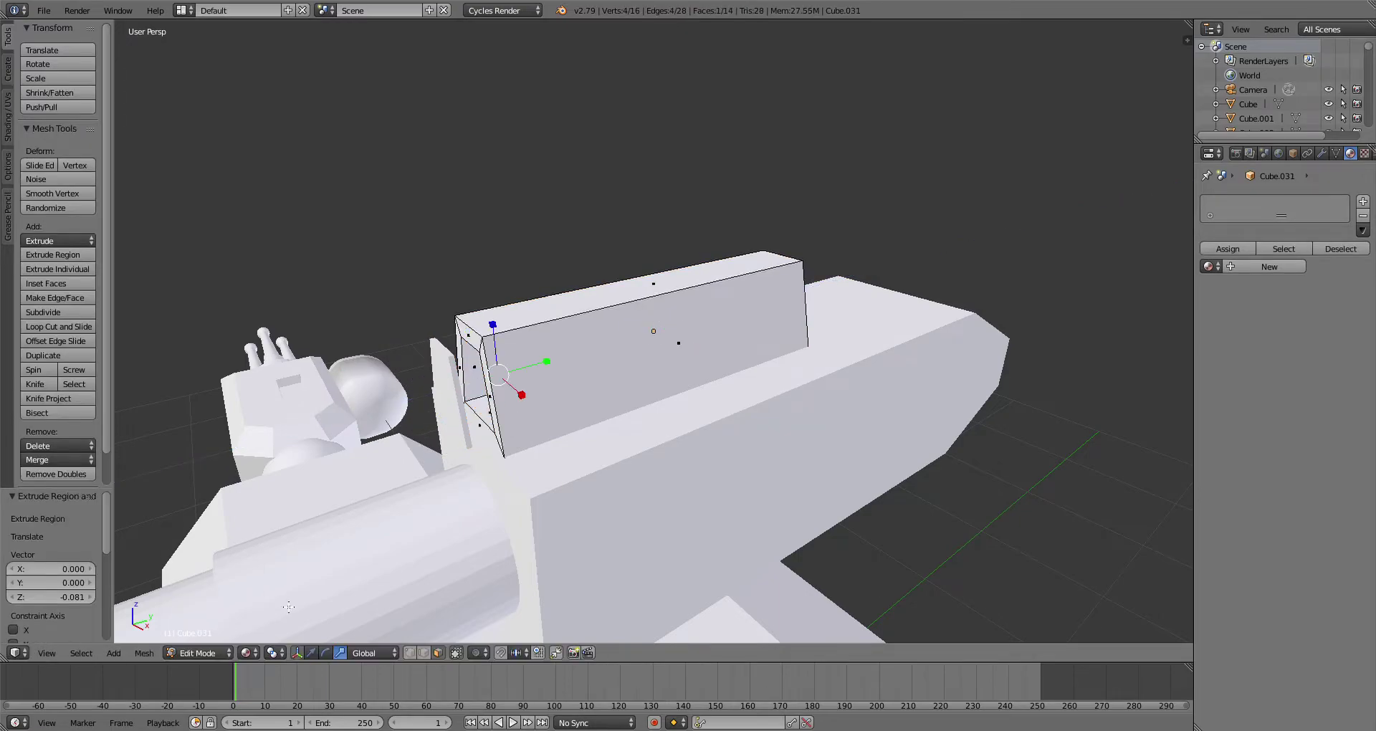
{"action": "left_click", "coordinate": [208, 653]}
{"action": "left_click", "coordinate": [212, 630]}
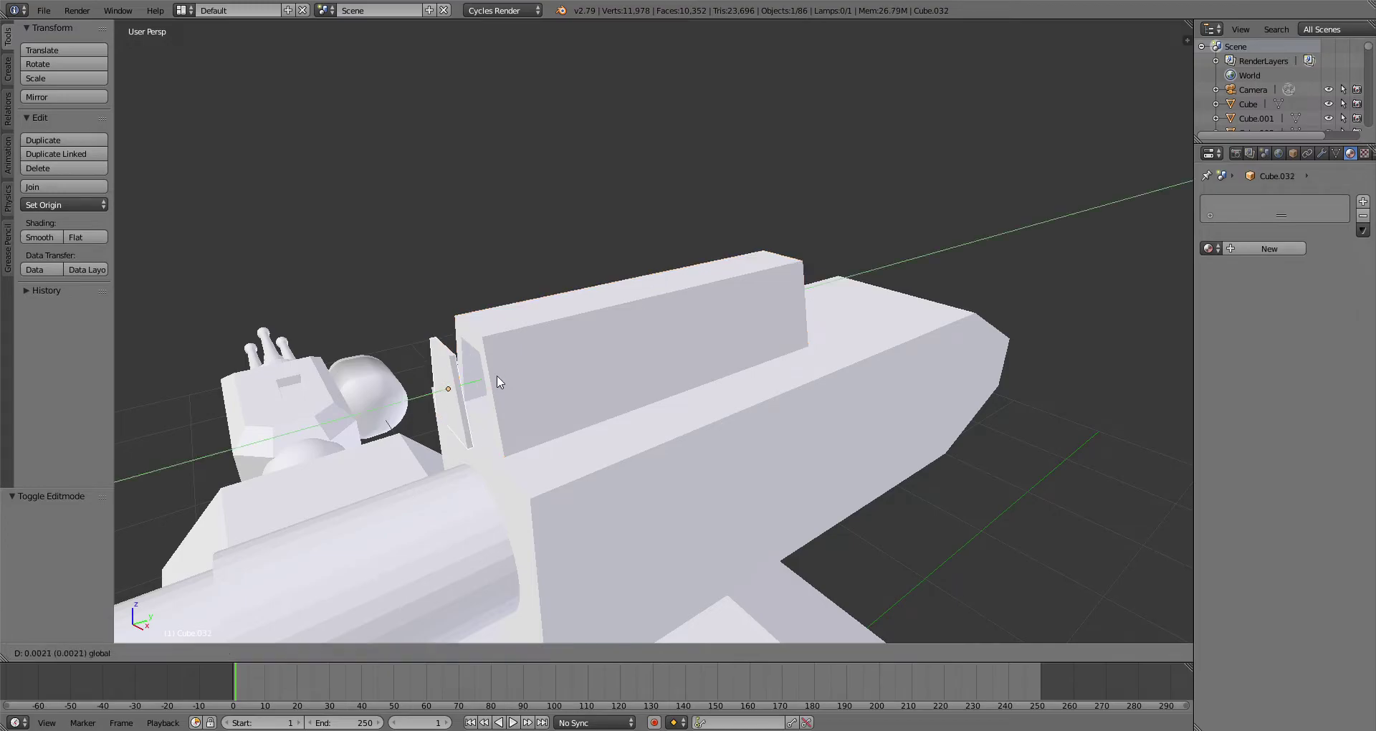
{"action": "left_click", "coordinate": [534, 378]}
{"action": "middle_click_drag", "start_coordinate": [534, 378], "coordinate": [896, 300]}
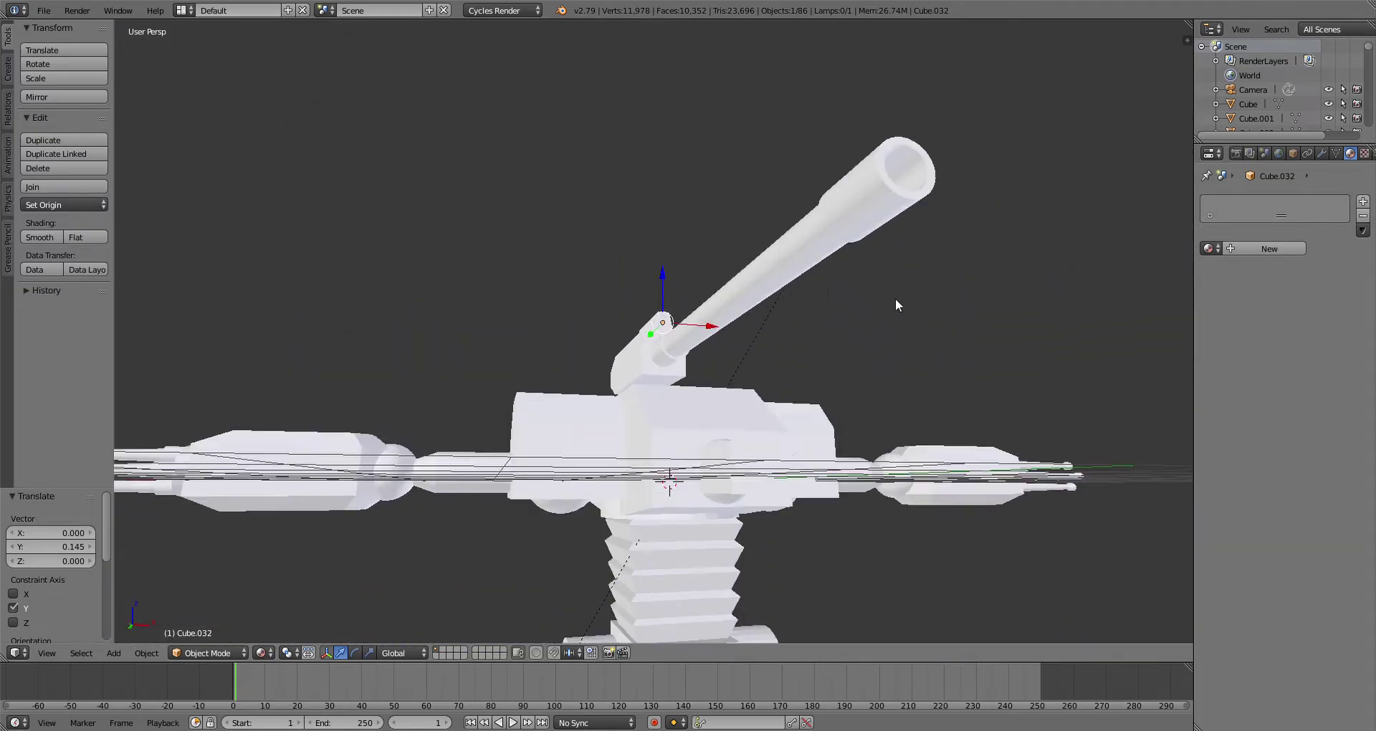
Step: Examine the sight box on the cannon housing and its recessed front plate from several angles
{"action": "middle_click_drag", "start_coordinate": [726, 252], "coordinate": [695, 295]}
{"action": "scroll", "coordinate": [694, 294], "scroll_direction": "up", "scroll_amount": 3}
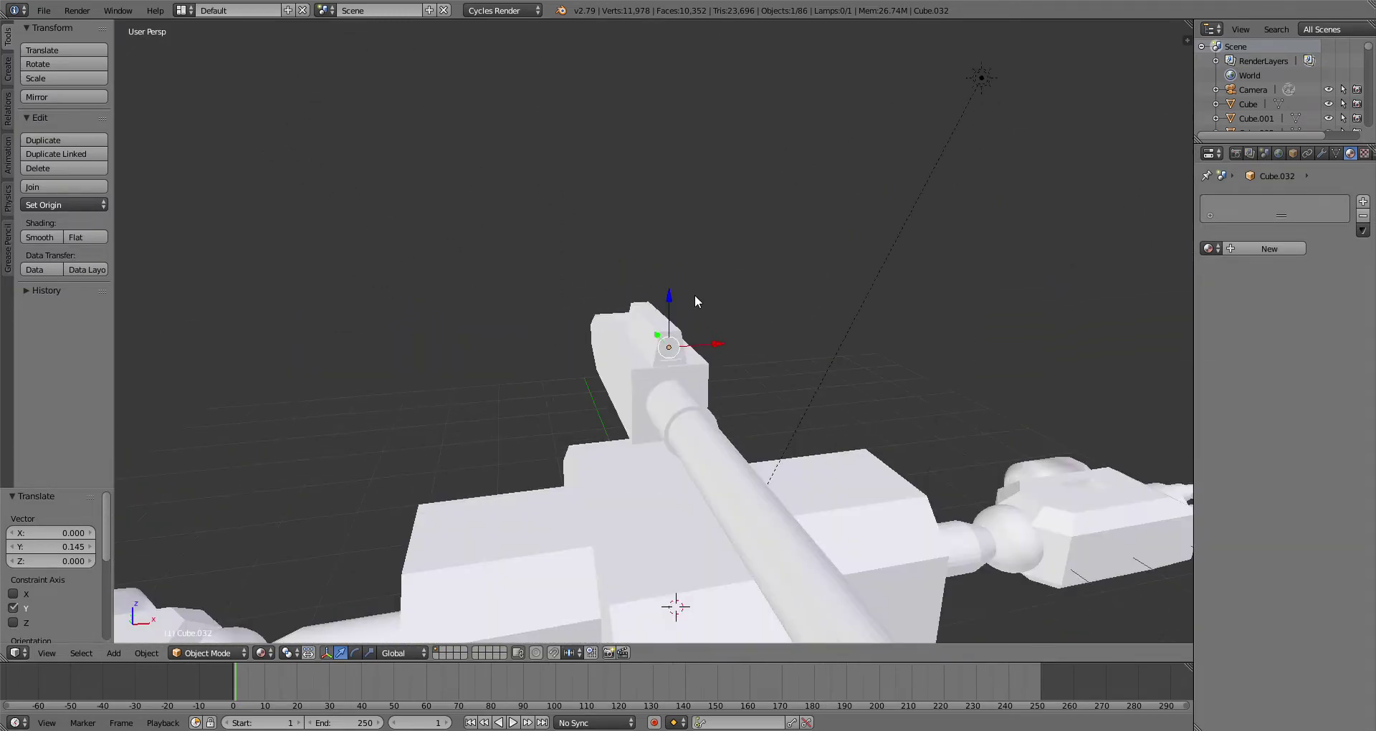
{"action": "scroll", "coordinate": [692, 322], "scroll_direction": "up", "scroll_amount": 4}
{"action": "middle_click_drag", "start_coordinate": [689, 346], "coordinate": [614, 317]}
{"action": "scroll", "coordinate": [628, 341], "scroll_direction": "down", "scroll_amount": 4}
{"action": "middle_click_drag", "start_coordinate": [742, 455], "coordinate": [642, 471]}
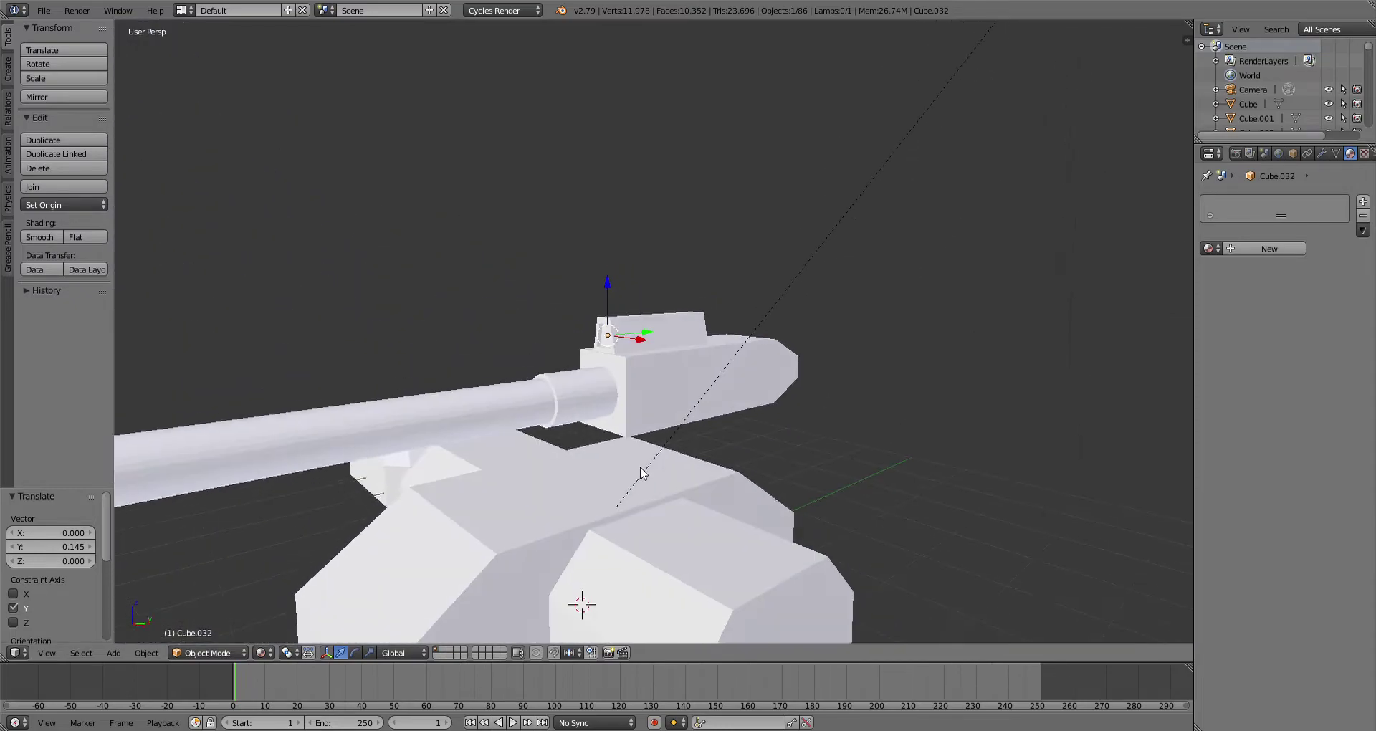
{"action": "scroll", "coordinate": [637, 402], "scroll_direction": "up", "scroll_amount": 4}
{"action": "middle_click_drag", "start_coordinate": [633, 356], "coordinate": [601, 334]}
{"action": "scroll", "coordinate": [600, 340], "scroll_direction": "up", "scroll_amount": 4}
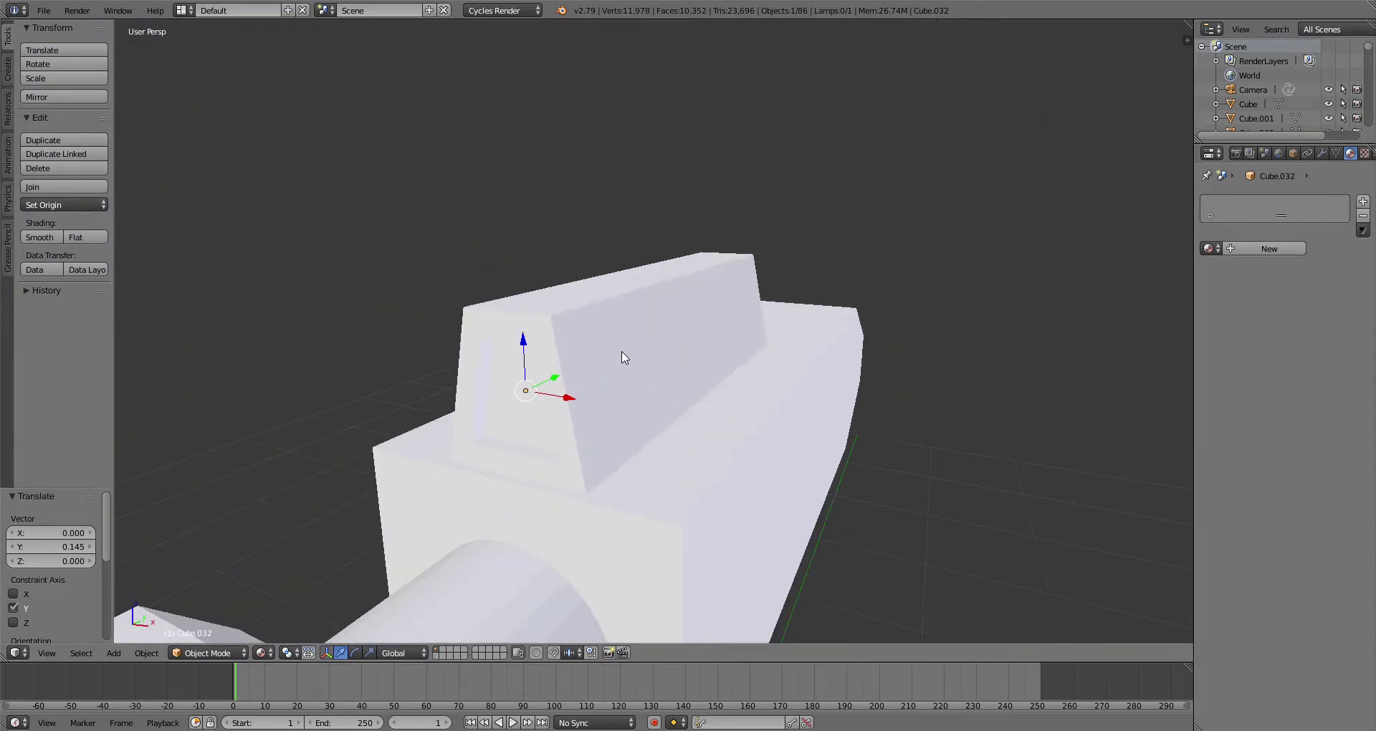
{"action": "scroll", "coordinate": [658, 448], "scroll_direction": "down", "scroll_amount": 4}
{"action": "middle_click_drag", "start_coordinate": [677, 362], "coordinate": [631, 336]}
{"action": "scroll", "coordinate": [509, 434], "scroll_direction": "up", "scroll_amount": 3}
{"action": "middle_click_drag", "start_coordinate": [532, 403], "coordinate": [635, 383]}
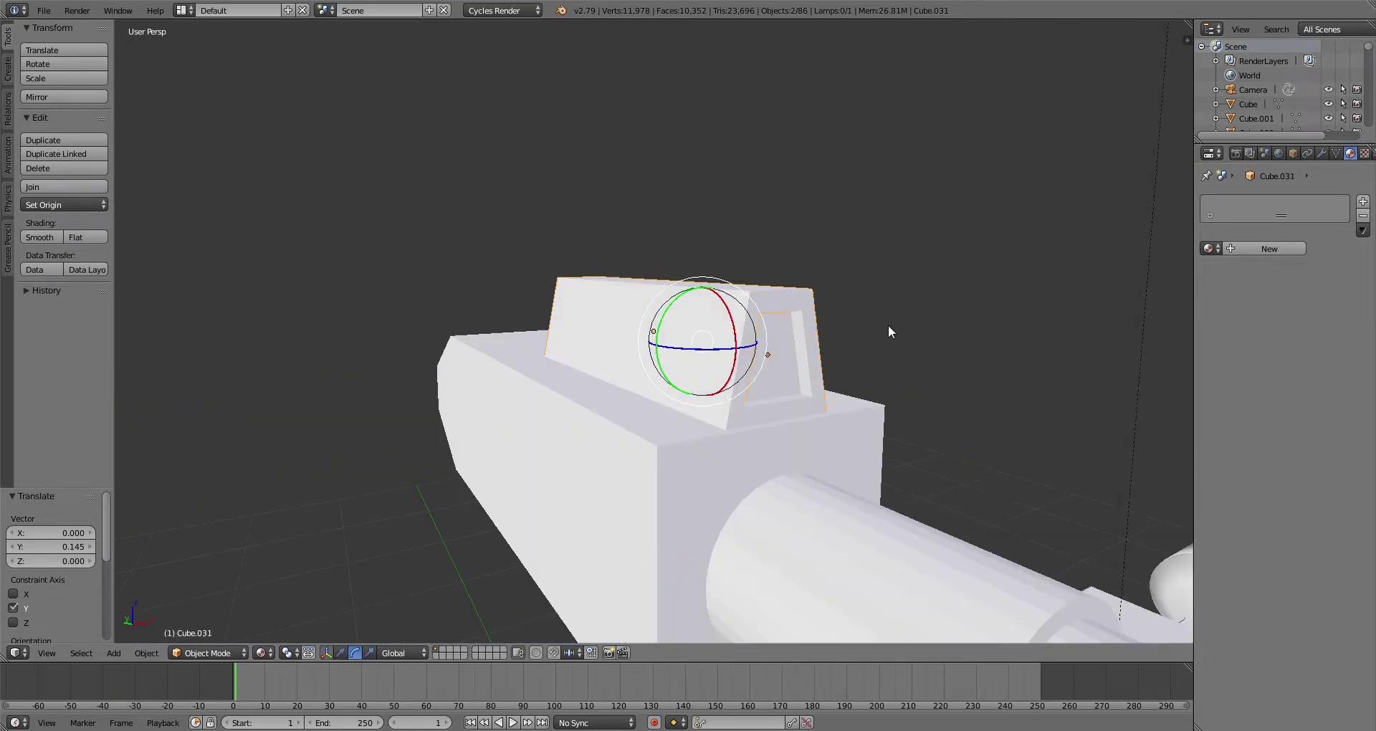
Step: Assign the existing Red Glow material to the sight's recessed plate and two other small detail parts of the robot's upper body
{"action": "left_click", "coordinate": [1212, 248]}
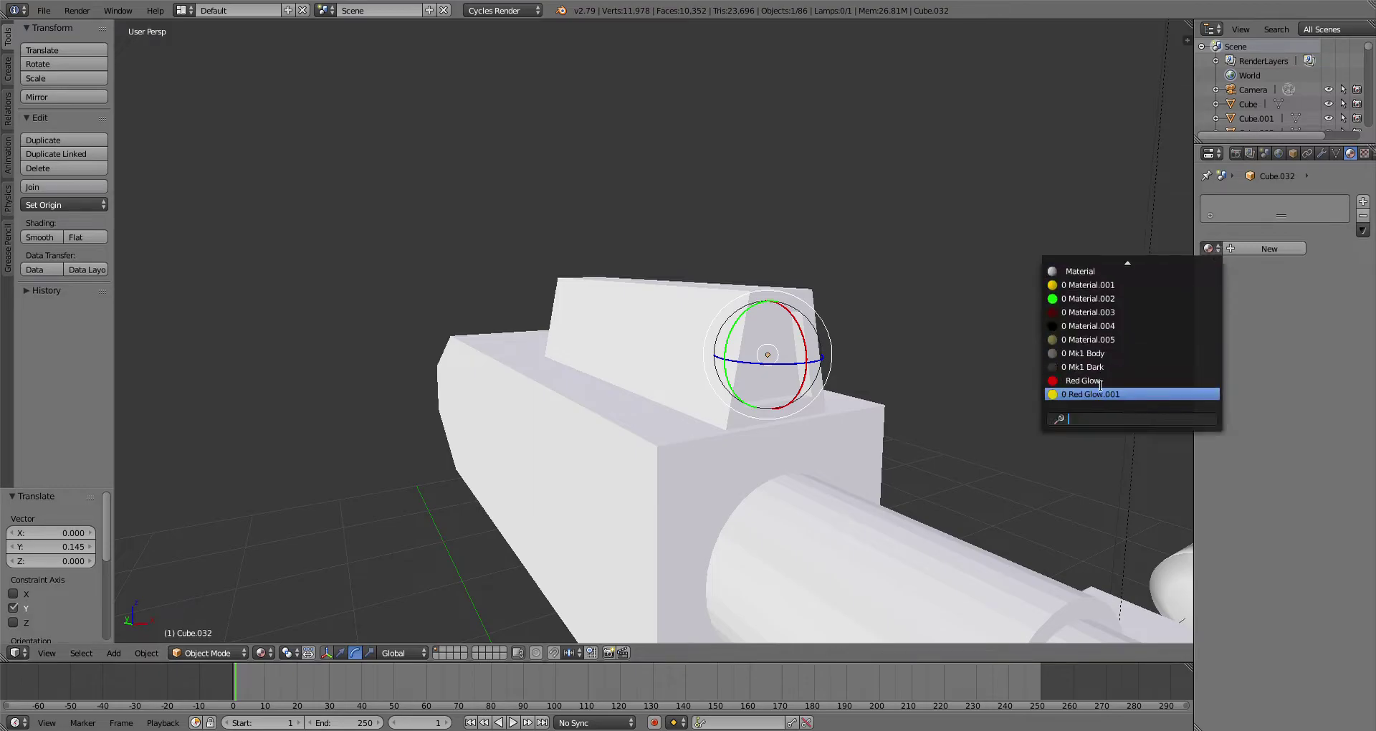
{"action": "left_click", "coordinate": [1099, 381]}
{"action": "scroll", "coordinate": [895, 425], "scroll_direction": "down", "scroll_amount": 6}
{"action": "middle_click_drag", "start_coordinate": [895, 429], "coordinate": [816, 198], "text": "shift"}
{"action": "right_click", "coordinate": [1041, 479]}
{"action": "left_click", "coordinate": [1211, 249]}
{"action": "left_click", "coordinate": [1140, 393]}
{"action": "scroll", "coordinate": [846, 401], "scroll_direction": "down", "scroll_amount": 3}
{"action": "scroll", "coordinate": [846, 402], "scroll_direction": "up", "scroll_amount": 3}
{"action": "middle_click_drag", "start_coordinate": [1000, 491], "coordinate": [652, 230], "text": "shift"}
{"action": "right_click", "coordinate": [539, 345]}
{"action": "left_click", "coordinate": [1210, 249]}
{"action": "left_click", "coordinate": [1140, 394]}
Step: Set the viewport shading to Material to show the red parts on the whole robot
{"action": "scroll", "coordinate": [717, 430], "scroll_direction": "down", "scroll_amount": 5}
{"action": "left_click", "coordinate": [262, 653]}
{"action": "left_click", "coordinate": [300, 573]}
{"action": "scroll", "coordinate": [737, 315], "scroll_direction": "down", "scroll_amount": 3}
{"action": "mouse_move", "coordinate": [737, 315]}
{"action": "middle_mouse_down"}
{"action": "mouse_move", "coordinate": [816, 318]}
{"action": "mouse_move", "coordinate": [859, 392]}
{"action": "middle_mouse_up"}
Step: Preview the robot from behind in Rendered viewport shading and return to Material shading
{"action": "left_click", "coordinate": [267, 653]}
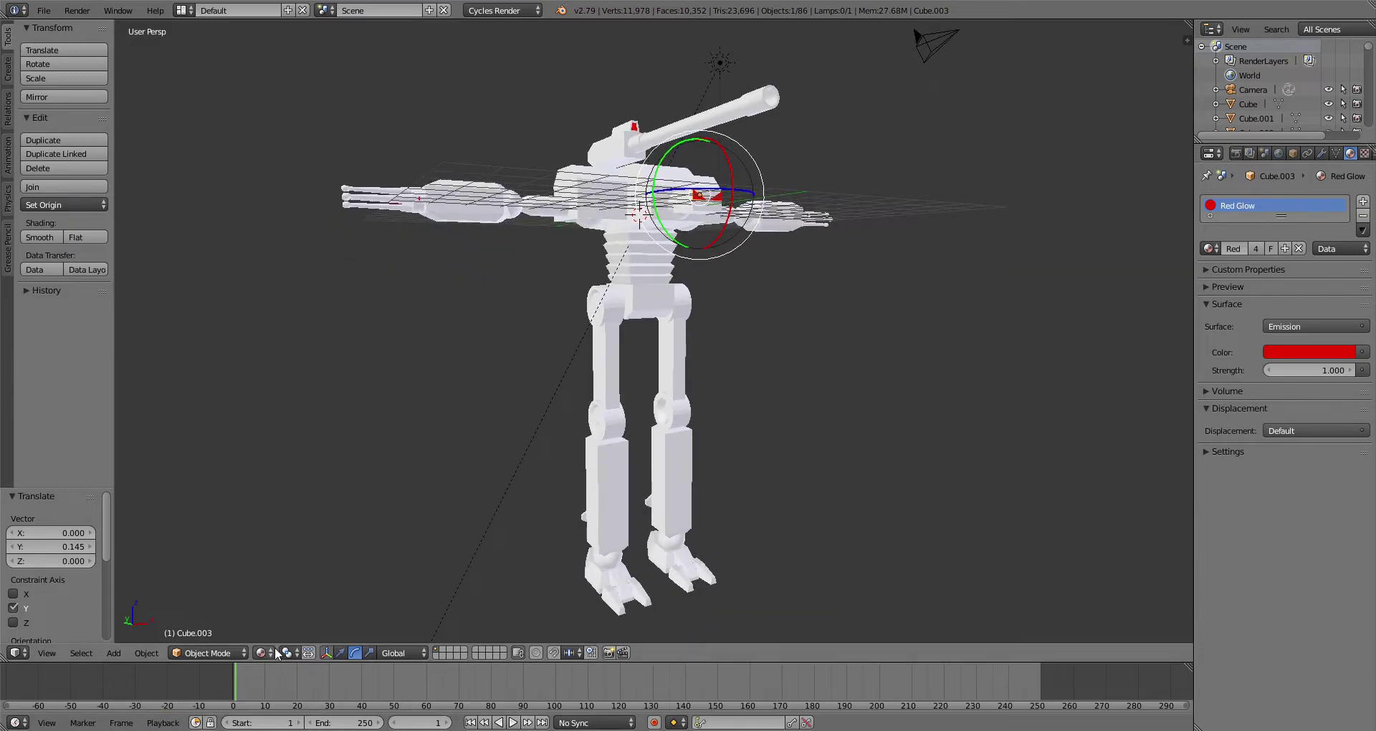
{"action": "left_click", "coordinate": [276, 653]}
{"action": "left_click", "coordinate": [282, 557]}
{"action": "mouse_move", "coordinate": [900, 299]}
{"action": "middle_mouse_down"}
{"action": "mouse_move", "coordinate": [873, 277]}
{"action": "mouse_move", "coordinate": [787, 281]}
{"action": "mouse_move", "coordinate": [757, 267]}
{"action": "mouse_move", "coordinate": [903, 249]}
{"action": "mouse_move", "coordinate": [495, 528]}
{"action": "mouse_move", "coordinate": [674, 387]}
{"action": "mouse_move", "coordinate": [683, 429]}
{"action": "mouse_move", "coordinate": [525, 393]}
{"action": "mouse_move", "coordinate": [504, 409]}
{"action": "middle_mouse_up"}
{"action": "left_click", "coordinate": [264, 653]}
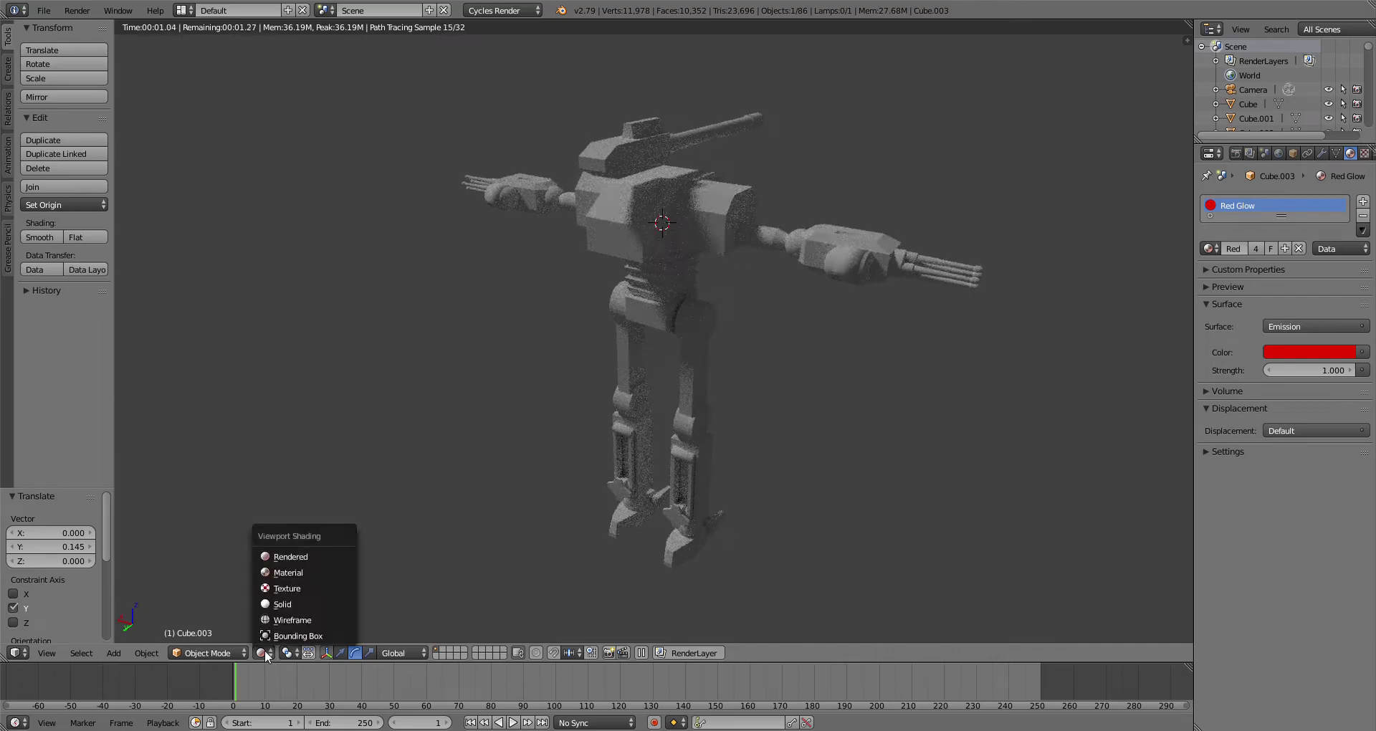
{"action": "left_click", "coordinate": [300, 567]}
Step: Examine the cannon housing and the back of the torso beneath it from several angles
{"action": "right_click", "coordinate": [601, 221]}
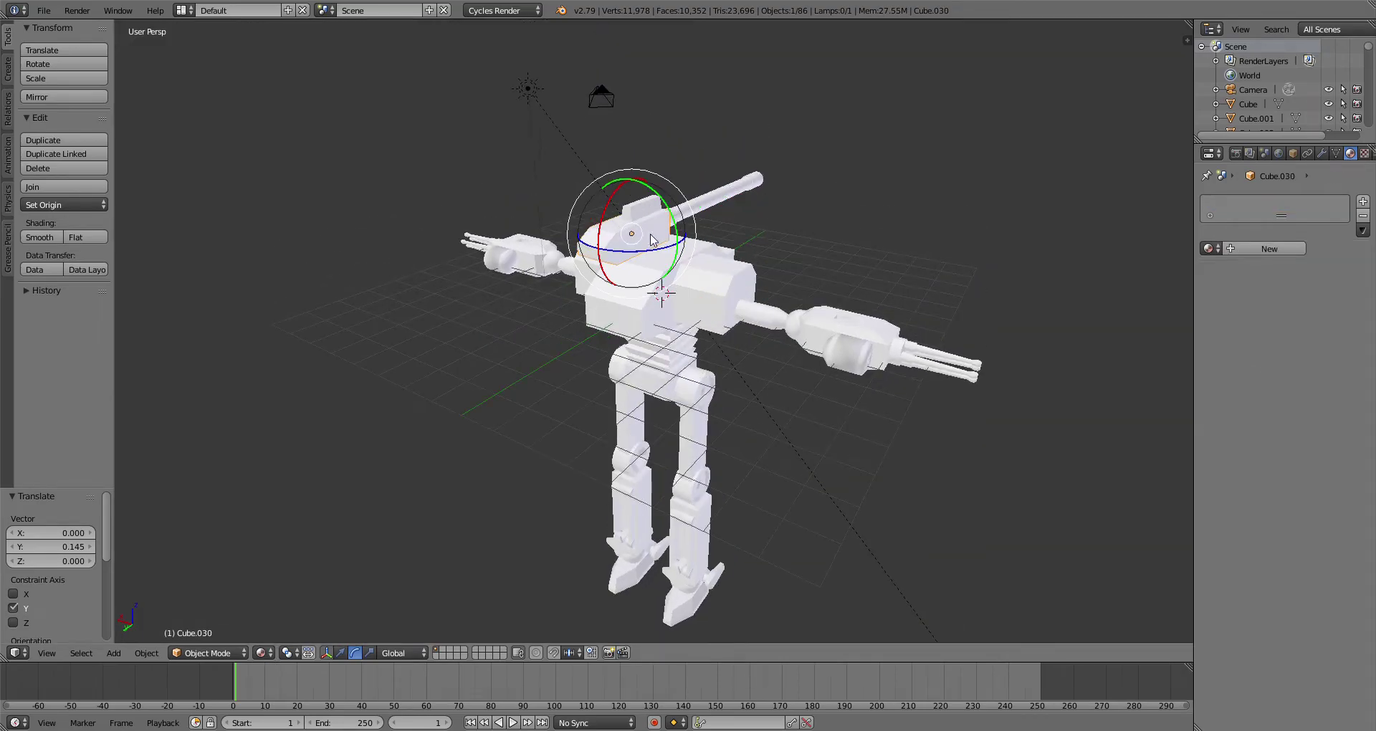
{"action": "key", "text": "KP_Decimal"}
{"action": "middle_click_drag", "start_coordinate": [765, 258], "coordinate": [708, 300]}
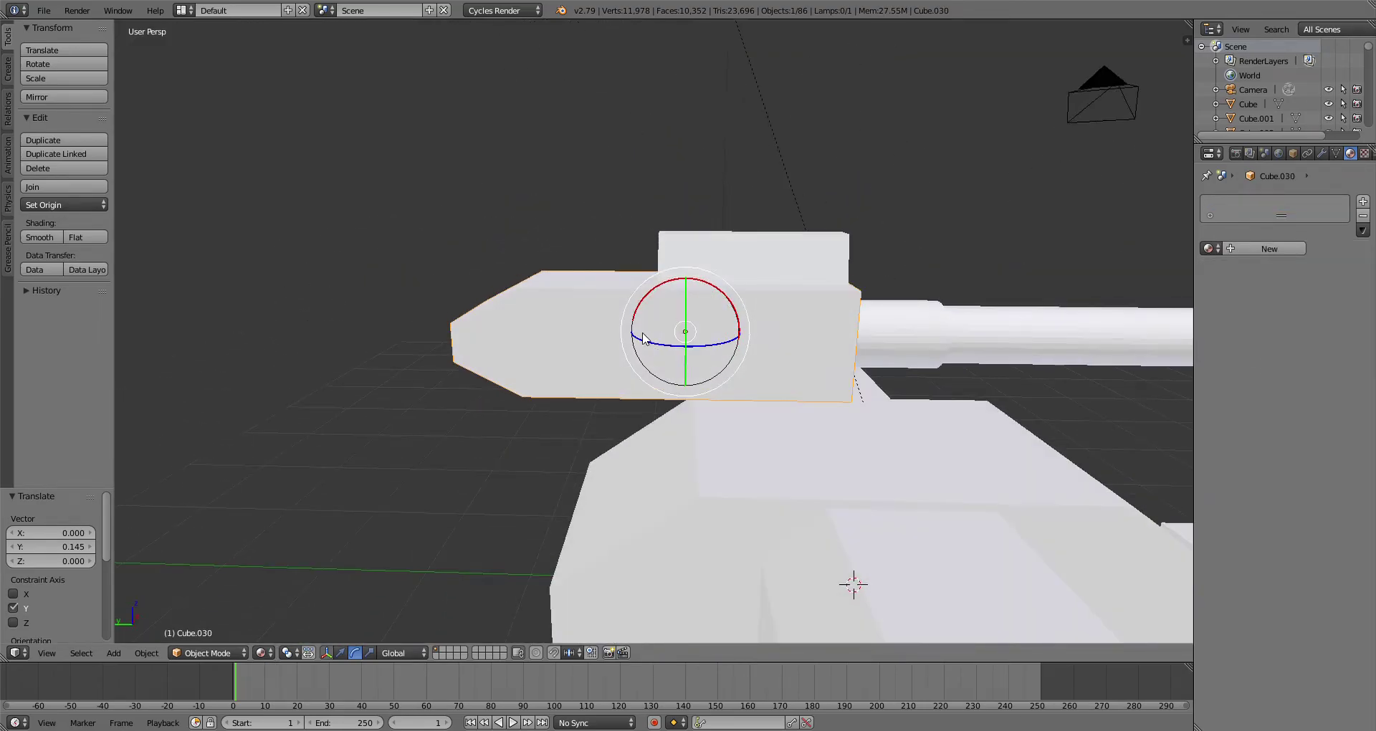
{"action": "scroll", "coordinate": [844, 445], "scroll_direction": "down", "scroll_amount": 5}
{"action": "middle_click_drag", "start_coordinate": [845, 446], "coordinate": [781, 352]}
{"action": "middle_click_drag", "start_coordinate": [943, 230], "coordinate": [676, 448]}
{"action": "middle_click_drag", "start_coordinate": [720, 354], "coordinate": [547, 474]}
Step: Extrude the torso's sloped rear face in place and scale it into an inset, enlarging it 1.493 and narrowing it along X
{"action": "right_click", "coordinate": [625, 384]}
{"action": "left_click", "coordinate": [201, 653]}
{"action": "left_click", "coordinate": [200, 622]}
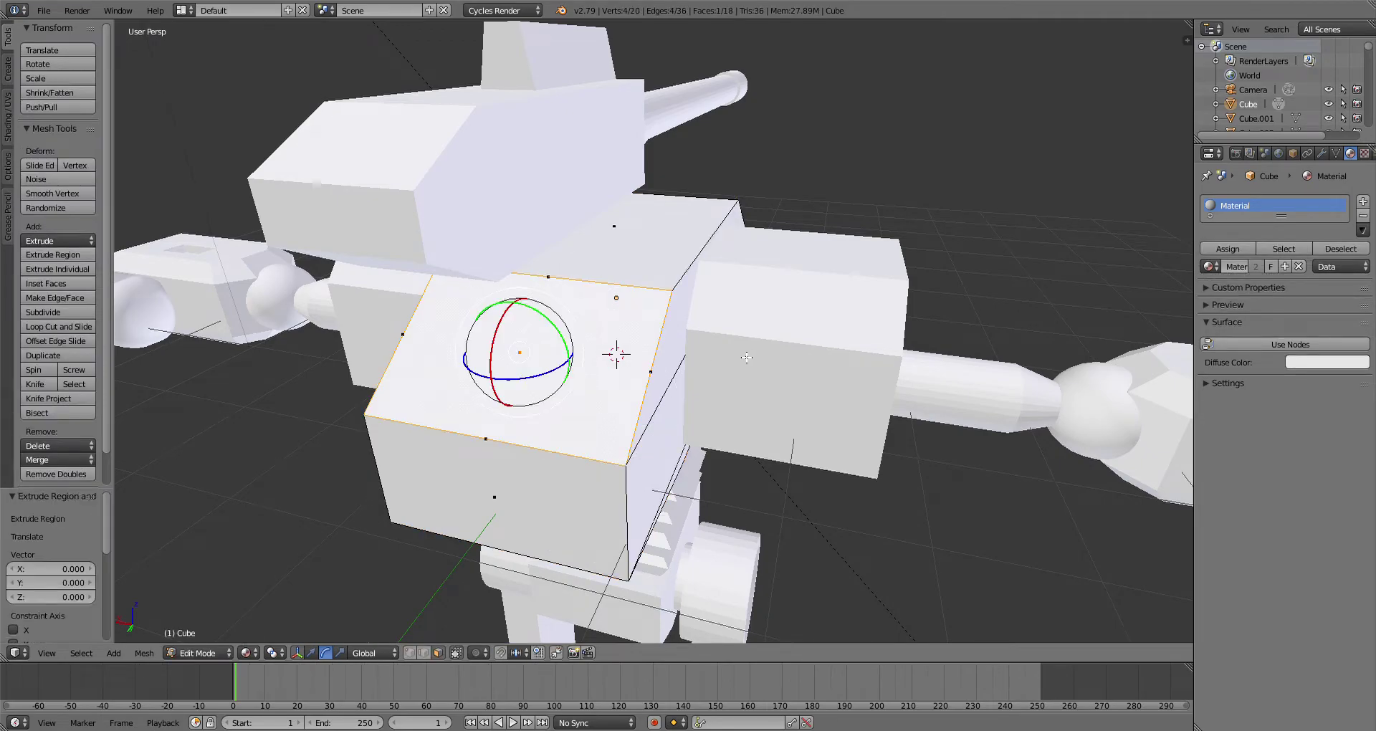
{"action": "left_click", "coordinate": [654, 351]}
{"action": "middle_click_drag", "start_coordinate": [654, 350], "coordinate": [546, 314]}
{"action": "scroll", "coordinate": [577, 303], "scroll_direction": "down", "scroll_amount": 2}
{"action": "middle_click_drag", "start_coordinate": [448, 332], "coordinate": [484, 351]}
{"action": "scroll", "coordinate": [484, 351], "scroll_direction": "up", "scroll_amount": 2}
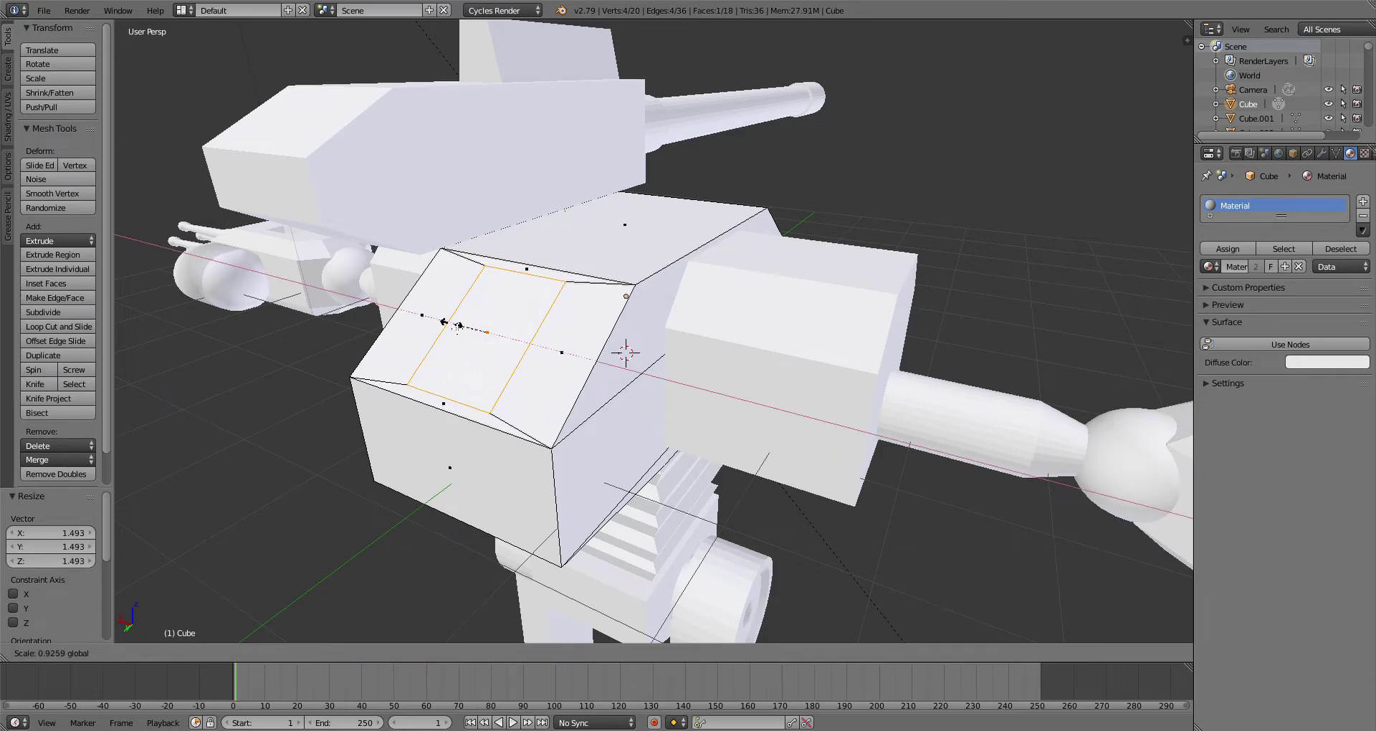
{"action": "left_click", "coordinate": [639, 329]}
Step: Extrude the torso's inset rear face -0.195 inward, scale down the recess floor, and return to Object Mode
{"action": "key", "text": "s"}
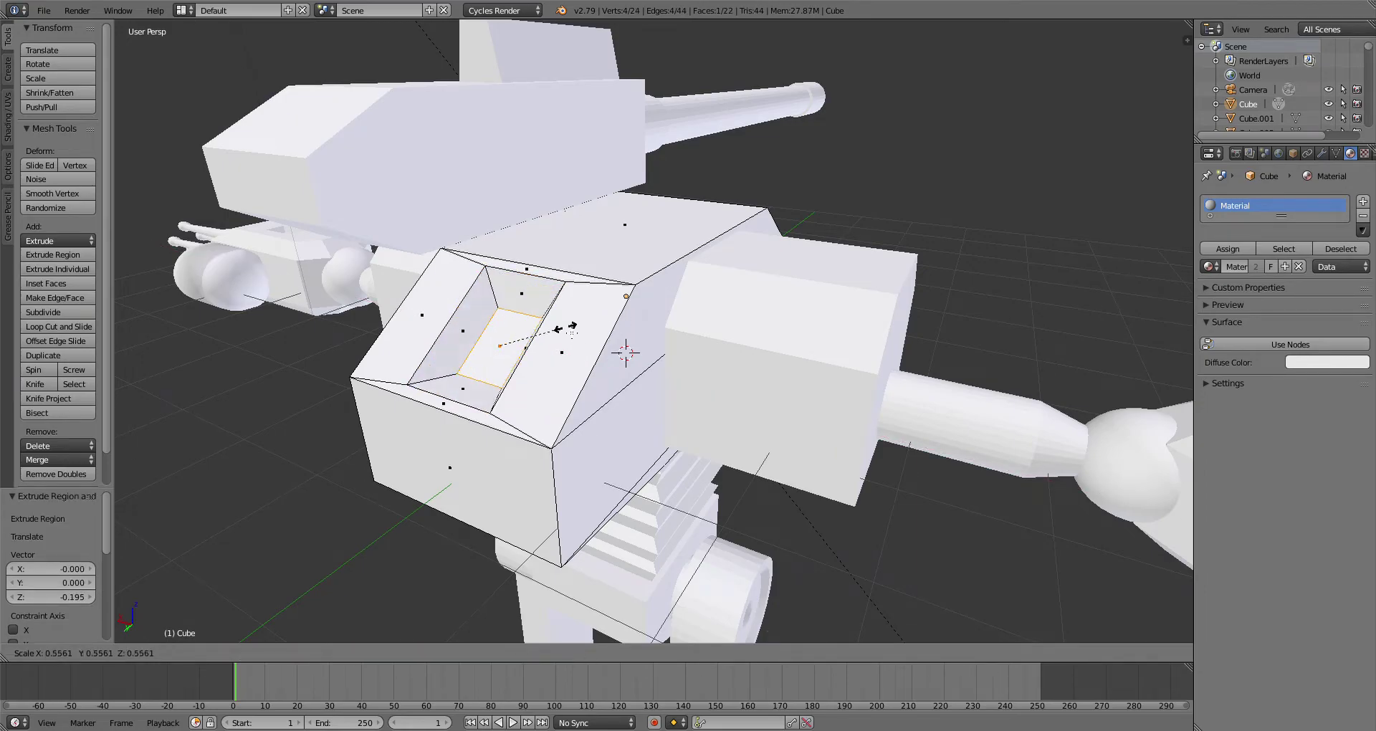
{"action": "left_click", "coordinate": [596, 341]}
{"action": "left_click", "coordinate": [200, 653]}
{"action": "left_click", "coordinate": [205, 635]}
Step: Isolate the cannon housing in local view and add a cylinder at the 3D cursor
{"action": "middle_click_drag", "start_coordinate": [513, 391], "coordinate": [537, 439]}
{"action": "scroll", "coordinate": [788, 405], "scroll_direction": "down", "scroll_amount": 4}
{"action": "scroll", "coordinate": [538, 430], "scroll_direction": "up", "scroll_amount": 1}
{"action": "right_click", "coordinate": [585, 239]}
{"action": "middle_click_drag", "start_coordinate": [697, 315], "coordinate": [559, 272]}
{"action": "key", "text": "KP_Divide"}
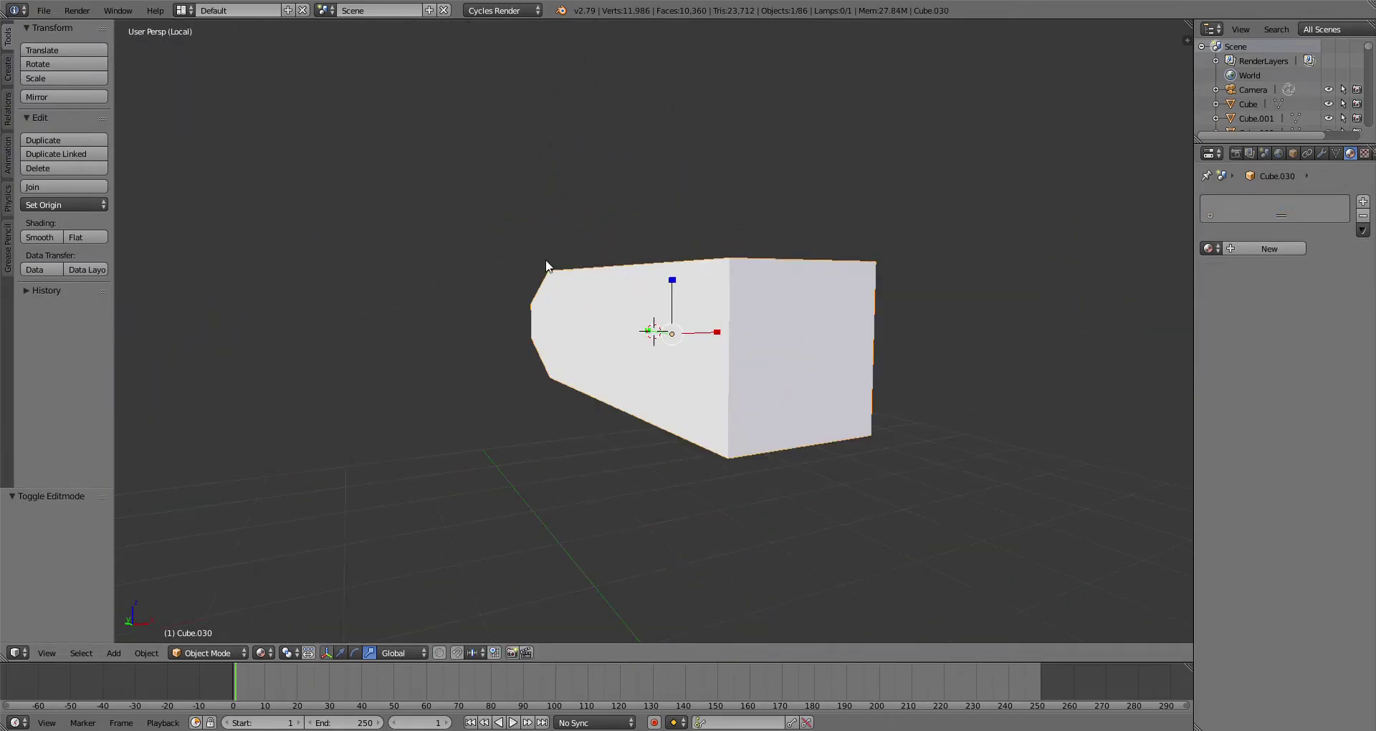
{"action": "left_click", "coordinate": [8, 69]}
{"action": "left_click", "coordinate": [63, 135]}
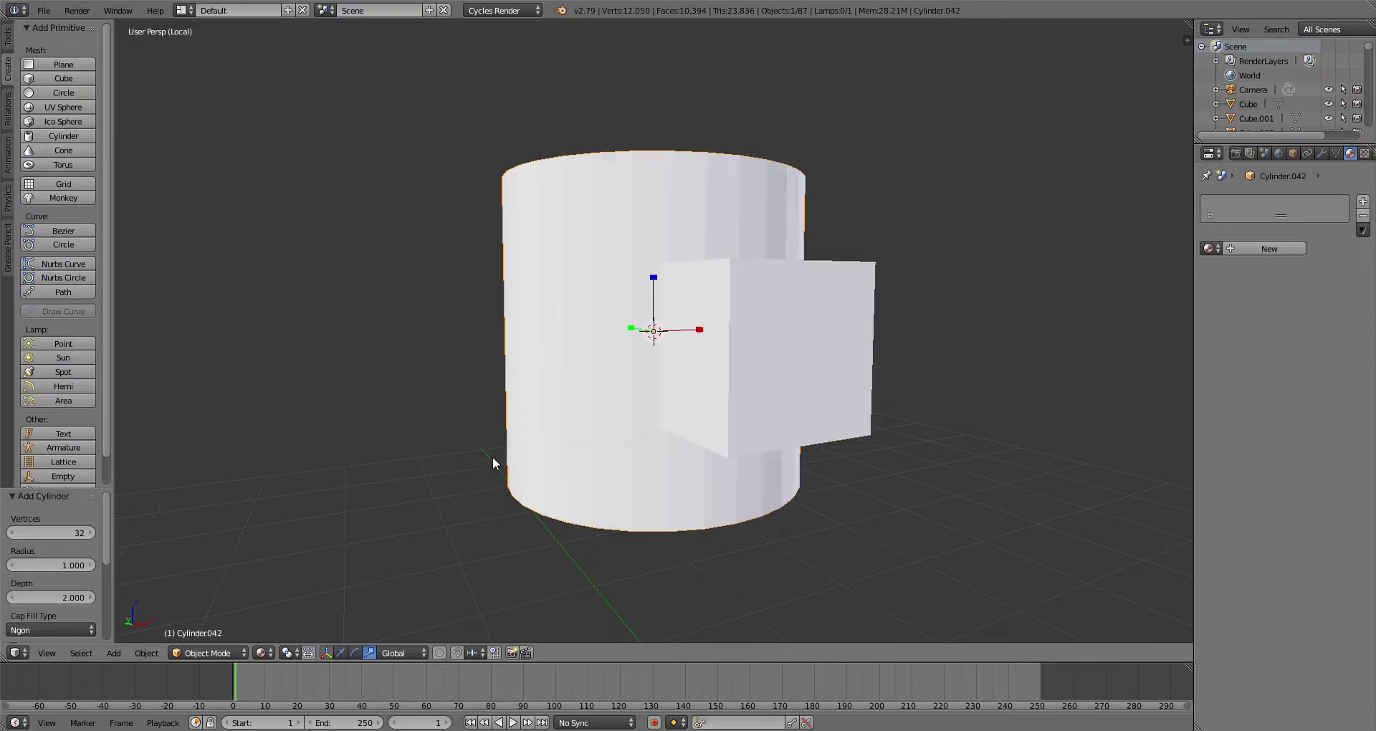
Step: Rotate the cylinder 90° about Y, scale it 2.098 along X, and shrink it to pass crosswise through the housing
{"action": "left_click", "coordinate": [353, 654]}
{"action": "left_click_drag", "start_coordinate": [610, 314], "coordinate": [628, 391]}
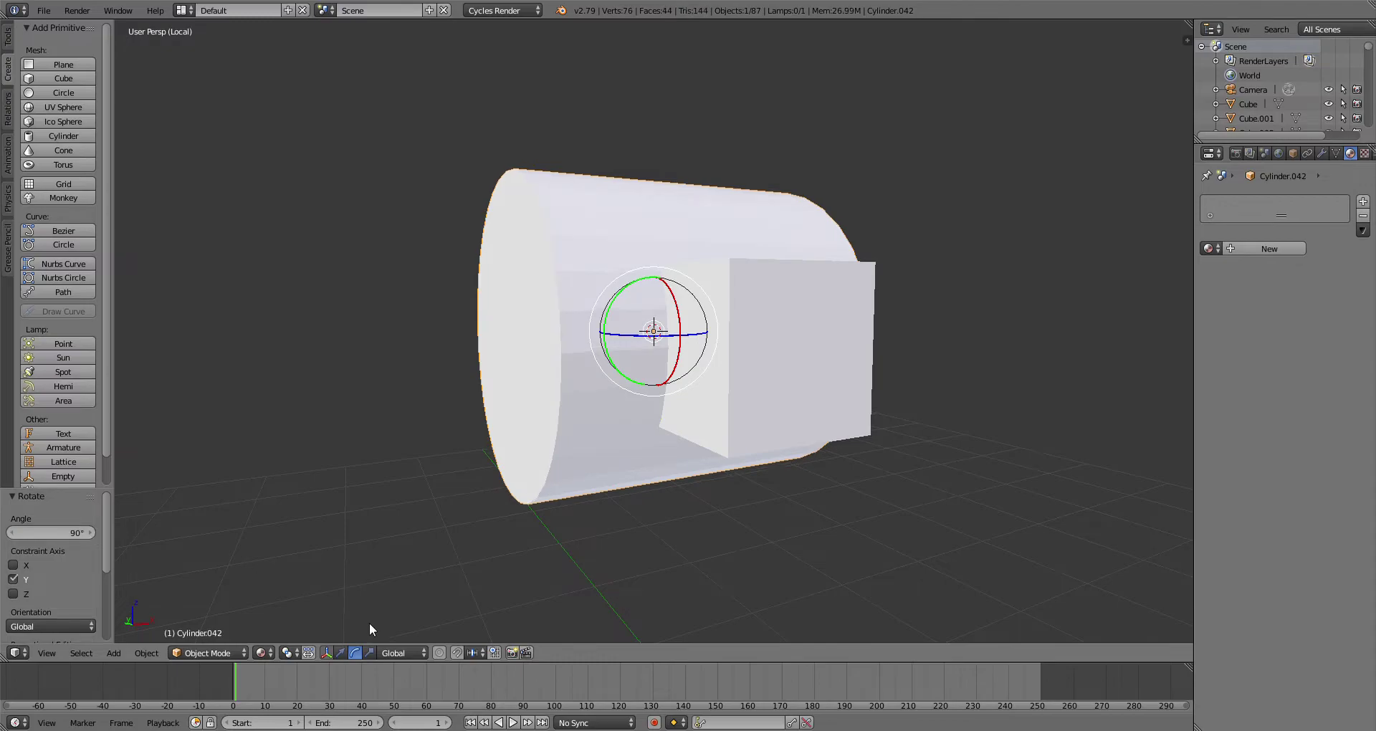
{"action": "left_click_drag", "start_coordinate": [700, 330], "coordinate": [733, 337]}
{"action": "middle_click_drag", "start_coordinate": [733, 337], "coordinate": [704, 387]}
{"action": "key", "text": "s"}
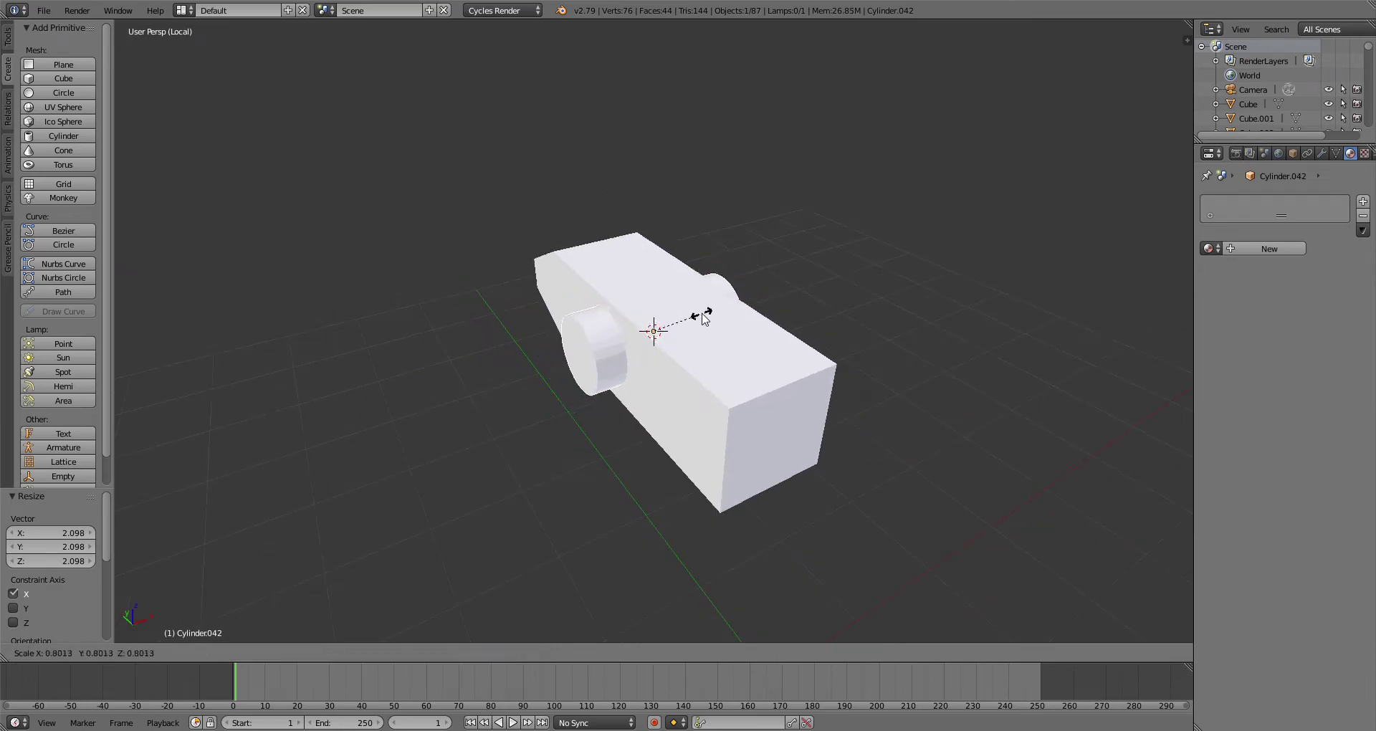
Step: Extrude both end faces of the cylinder in Edit Mode and scale them to form flared ends
{"action": "middle_click_drag", "start_coordinate": [561, 488], "coordinate": [263, 624]}
{"action": "left_click", "coordinate": [201, 620]}
{"action": "middle_click_drag", "start_coordinate": [652, 148], "coordinate": [762, 352]}
{"action": "key", "text": "e"}
{"action": "mouse_move", "coordinate": [701, 345]}
{"action": "left_mouse_down"}
{"action": "mouse_move", "coordinate": [730, 347]}
{"action": "mouse_move", "coordinate": [683, 342]}
{"action": "mouse_move", "coordinate": [719, 352]}
{"action": "left_mouse_up"}
{"action": "key", "text": "s"}
{"action": "left_click", "coordinate": [762, 345]}
{"action": "key", "text": "x"}
{"action": "left_click", "coordinate": [683, 346]}
Step: Extrude the flared end faces repeatedly and scale them to shape rounded rims with recessed end caps
{"action": "key", "text": "e"}
{"action": "right_click", "coordinate": [702, 347]}
{"action": "key", "text": "s"}
{"action": "left_click", "coordinate": [720, 354]}
{"action": "middle_click_drag", "start_coordinate": [720, 353], "coordinate": [797, 301]}
{"action": "key", "text": "s"}
{"action": "left_click", "coordinate": [789, 351]}
{"action": "middle_click_drag", "start_coordinate": [790, 351], "coordinate": [666, 420]}
{"action": "key", "text": "e"}
{"action": "right_click", "coordinate": [780, 348]}
{"action": "key", "text": "s"}
{"action": "left_click", "coordinate": [776, 349]}
Step: Scale the whole flared cylinder mesh 1.385 along X and return to Object Mode
{"action": "key", "text": "a"}
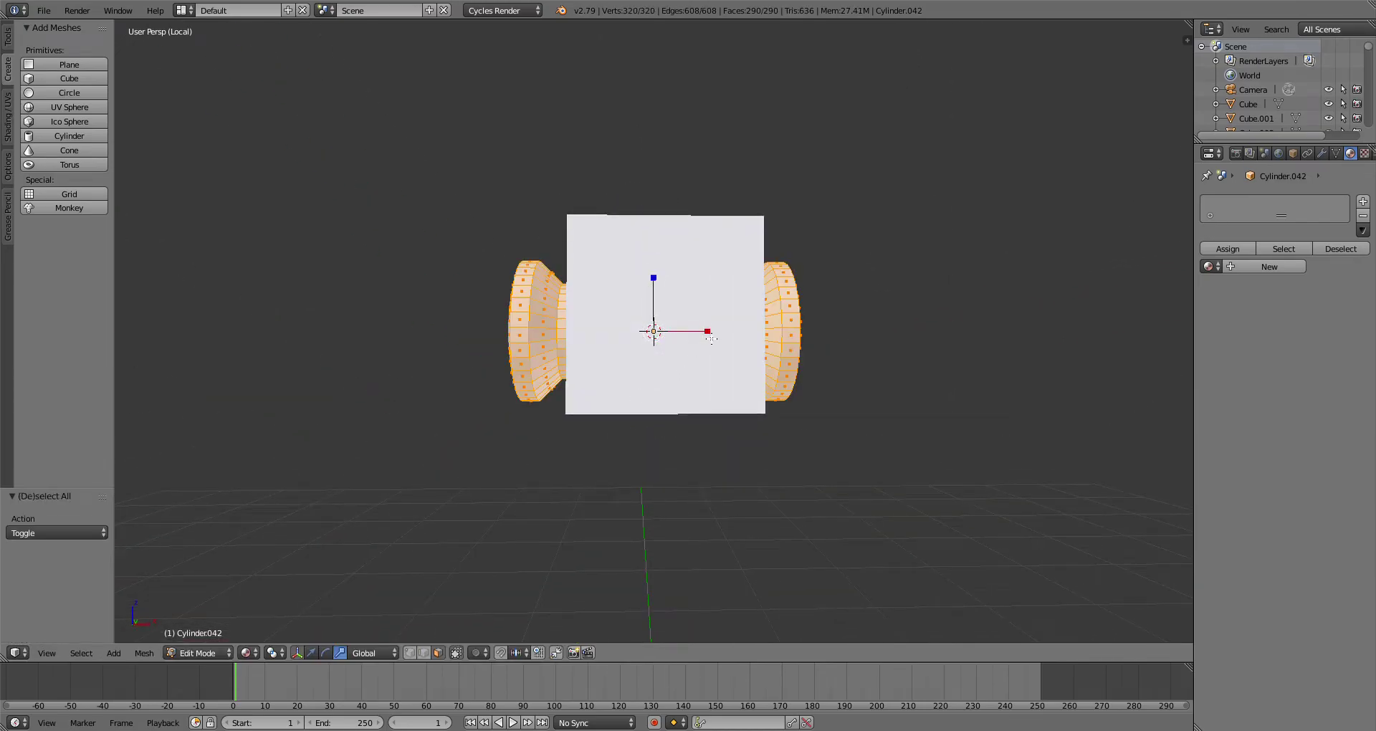
{"action": "key", "text": "s"}
{"action": "key", "text": "x"}
{"action": "left_click", "coordinate": [717, 343]}
{"action": "middle_click_drag", "start_coordinate": [717, 343], "coordinate": [498, 415]}
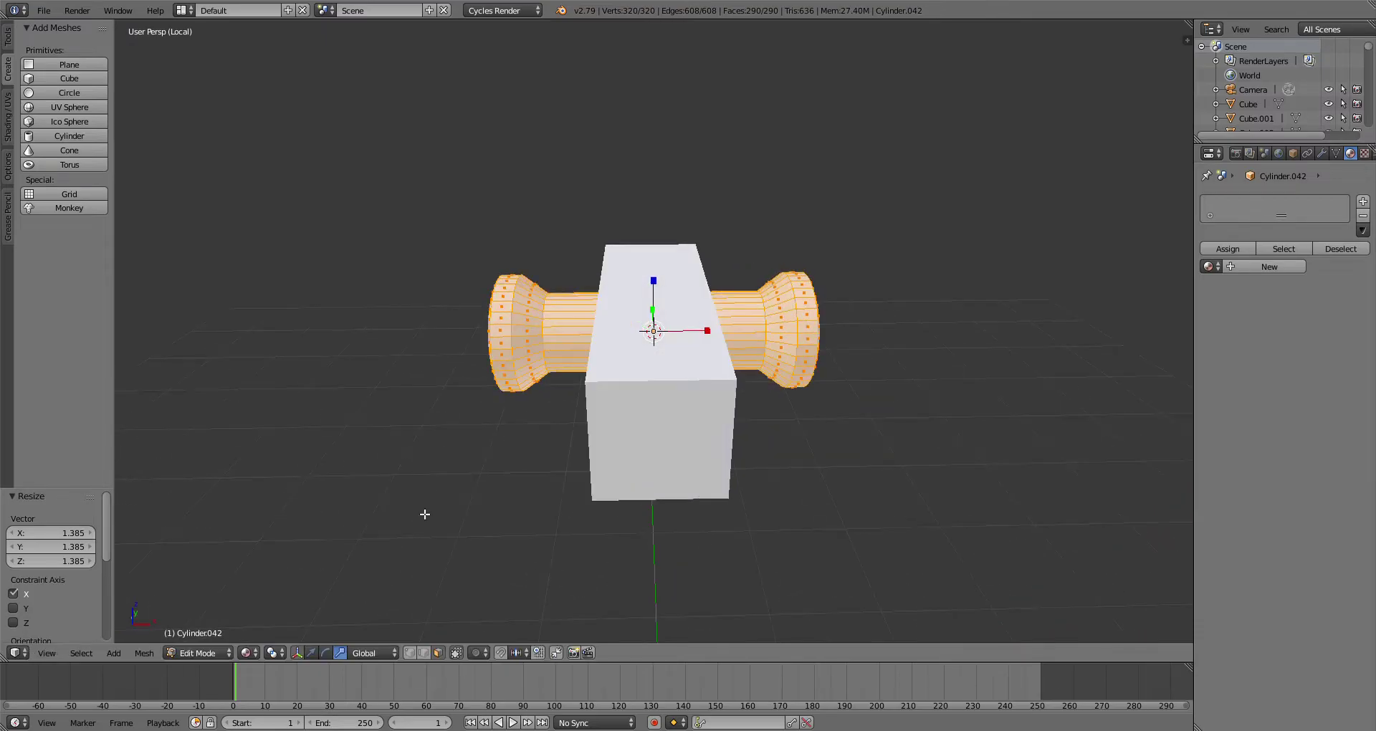
{"action": "left_click", "coordinate": [207, 649]}
{"action": "left_click", "coordinate": [220, 632]}
Step: Leave local view, move the flared cylinder -0.655 along Y within the cannon housing, and scale it 0.677 along X
{"action": "middle_click_drag", "start_coordinate": [485, 509], "coordinate": [1011, 428]}
{"action": "key", "text": "KP_Divide"}
{"action": "scroll", "coordinate": [717, 287], "scroll_direction": "up", "scroll_amount": 3}
{"action": "right_click", "coordinate": [673, 264]}
{"action": "scroll", "coordinate": [671, 251], "scroll_direction": "down", "scroll_amount": 1}
{"action": "middle_click_drag", "start_coordinate": [670, 248], "coordinate": [372, 293]}
{"action": "right_click", "coordinate": [589, 233]}
{"action": "middle_click_drag", "start_coordinate": [589, 233], "coordinate": [531, 372], "text": "shift"}
{"action": "scroll", "coordinate": [600, 305], "scroll_direction": "up", "scroll_amount": 3}
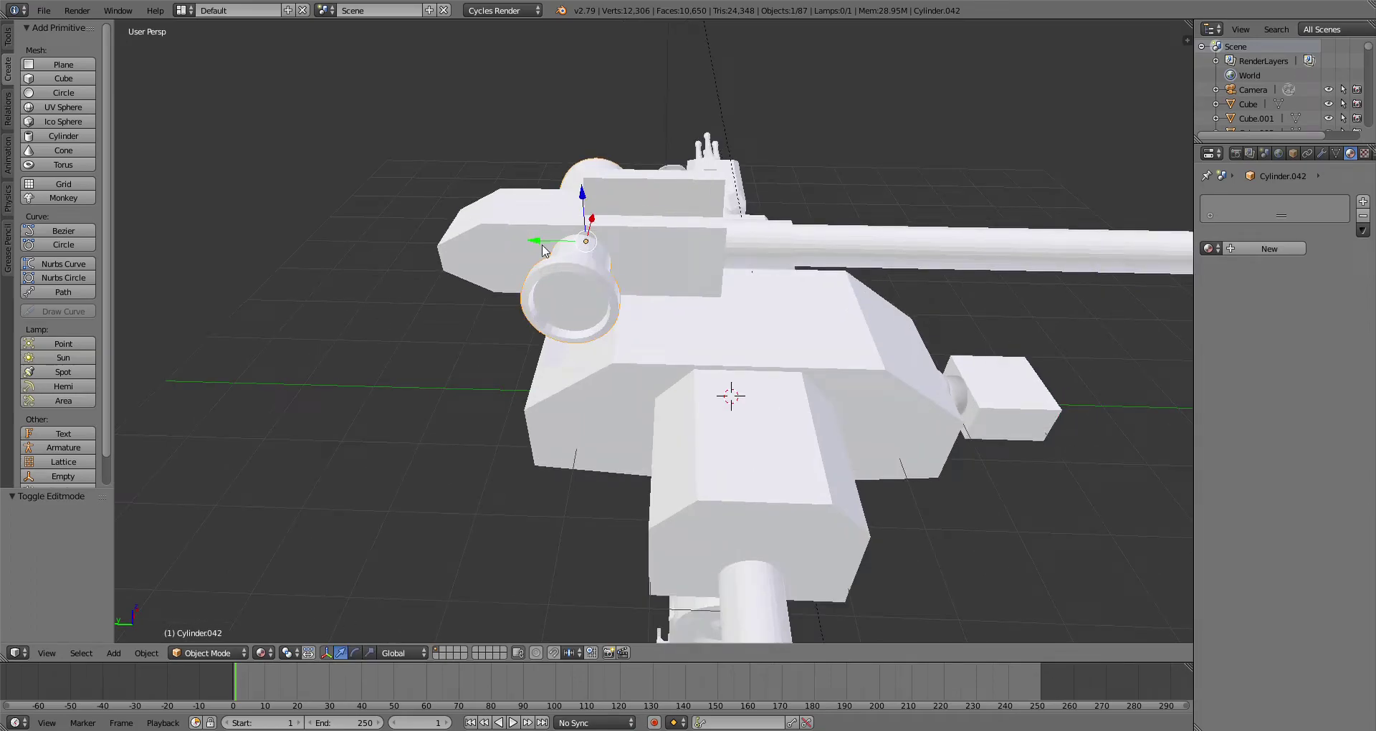
{"action": "left_click_drag", "start_coordinate": [543, 249], "coordinate": [604, 247]}
{"action": "middle_click_drag", "start_coordinate": [604, 247], "coordinate": [551, 374]}
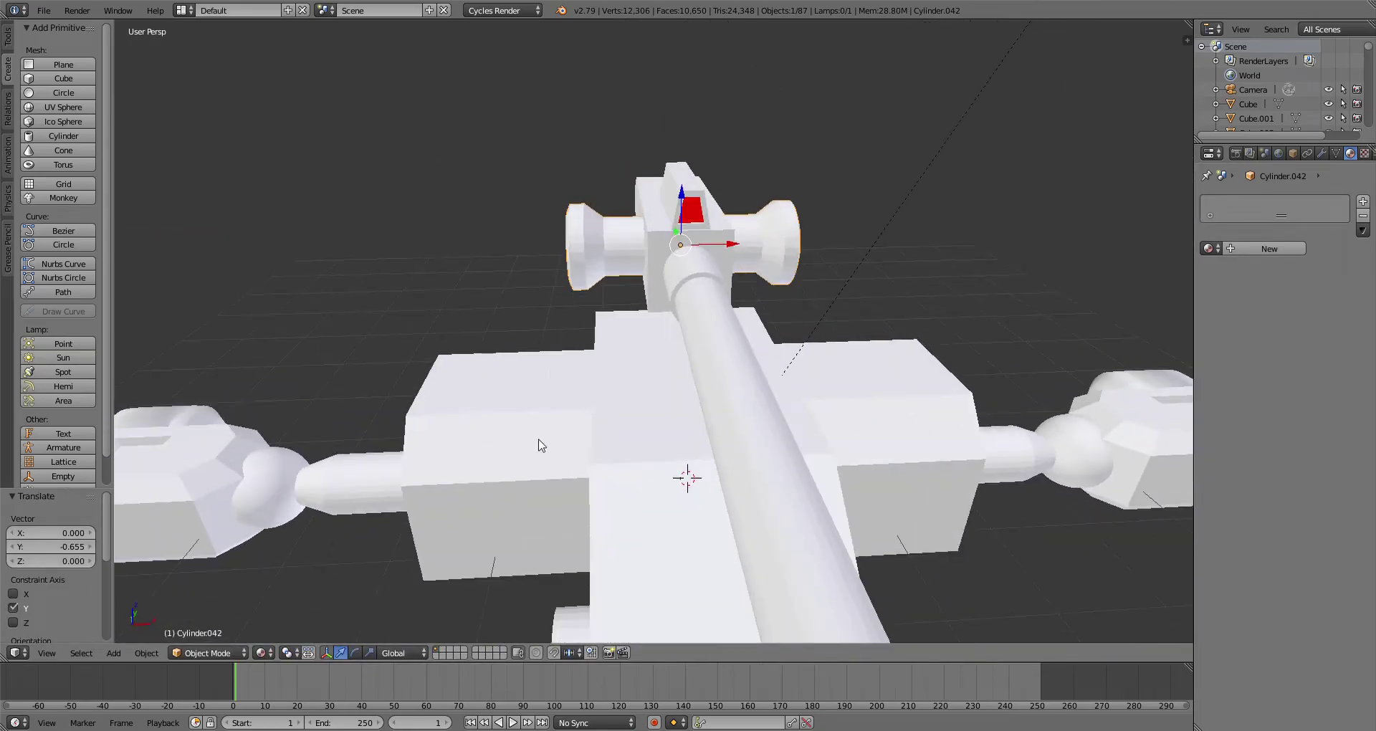
{"action": "left_click_drag", "start_coordinate": [724, 242], "coordinate": [722, 250]}
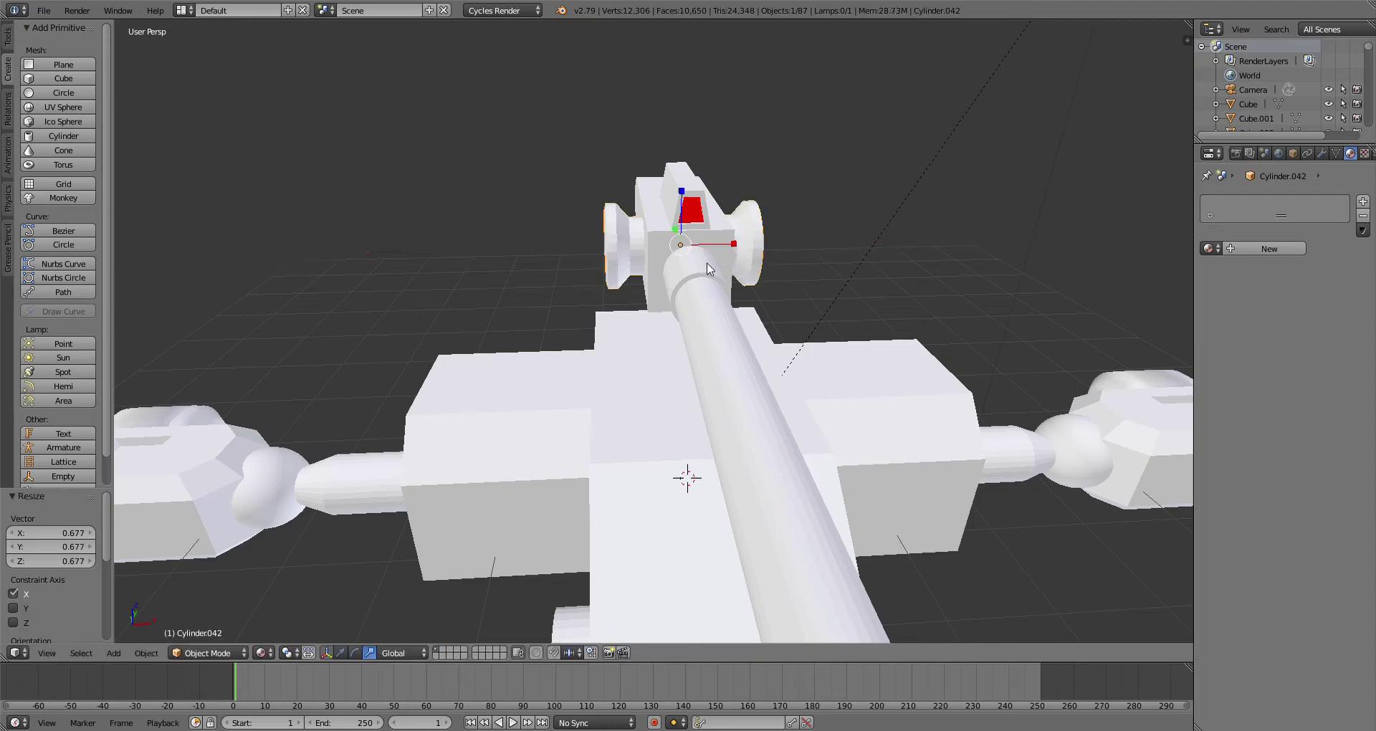
{"action": "left_click", "coordinate": [208, 653]}
{"action": "left_click", "coordinate": [215, 622]}
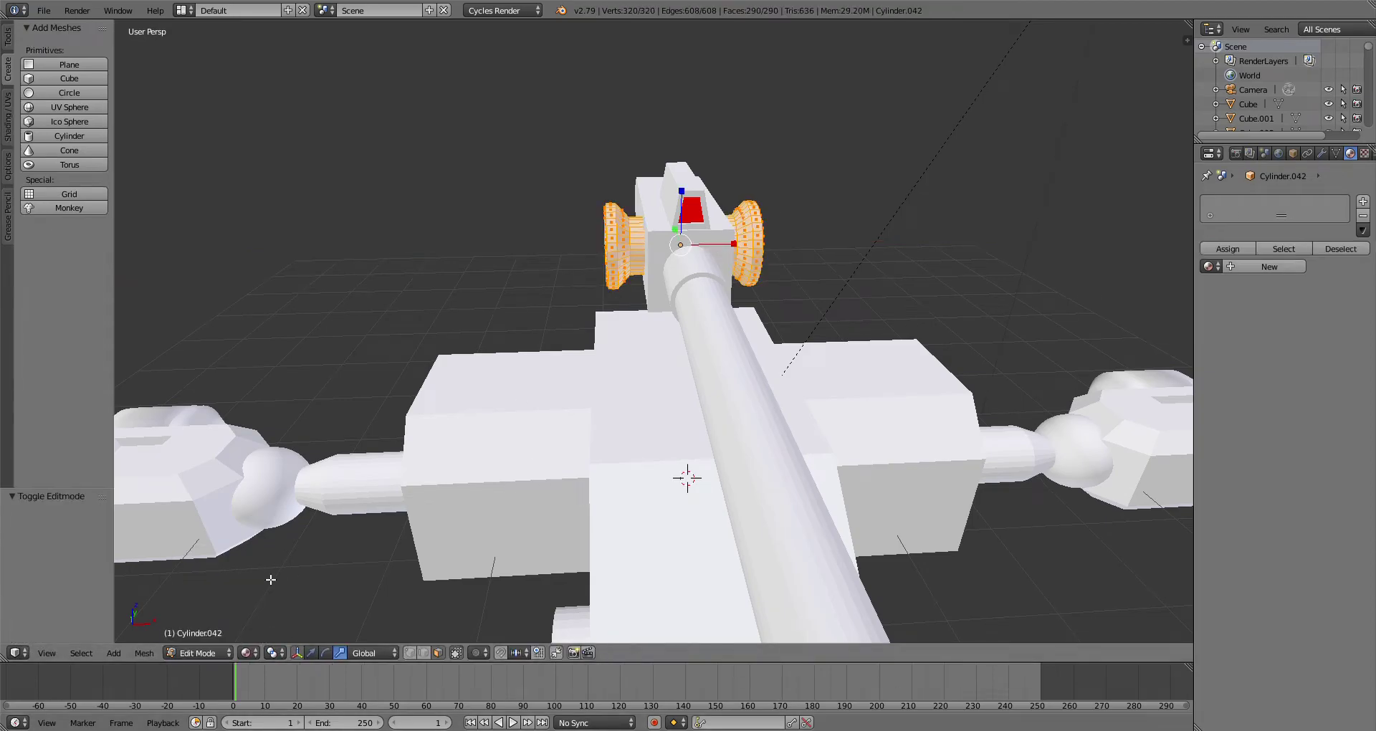
{"action": "mouse_move", "coordinate": [734, 245]}
{"action": "left_mouse_down"}
{"action": "mouse_move", "coordinate": [756, 246]}
{"action": "mouse_move", "coordinate": [742, 246]}
{"action": "left_mouse_up"}
{"action": "middle_click_drag", "start_coordinate": [527, 169], "coordinate": [609, 309]}
{"action": "scroll", "coordinate": [613, 291], "scroll_direction": "up", "scroll_amount": 1}
{"action": "right_click", "coordinate": [615, 284]}
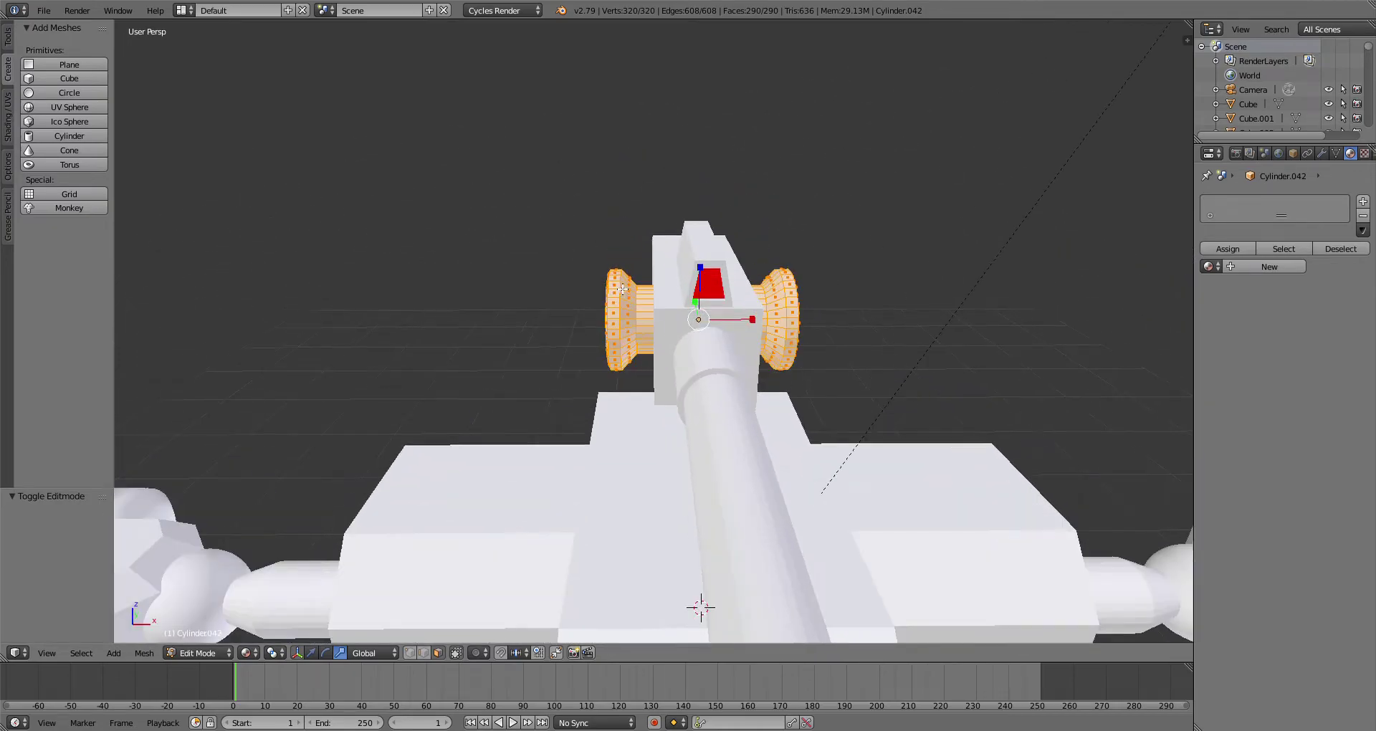
{"action": "left_click_drag", "start_coordinate": [640, 412], "coordinate": [642, 411], "text": "ctrl"}
{"action": "middle_click_drag", "start_coordinate": [624, 315], "coordinate": [922, 304]}
{"action": "scroll", "coordinate": [921, 303], "scroll_direction": "up", "scroll_amount": 1}
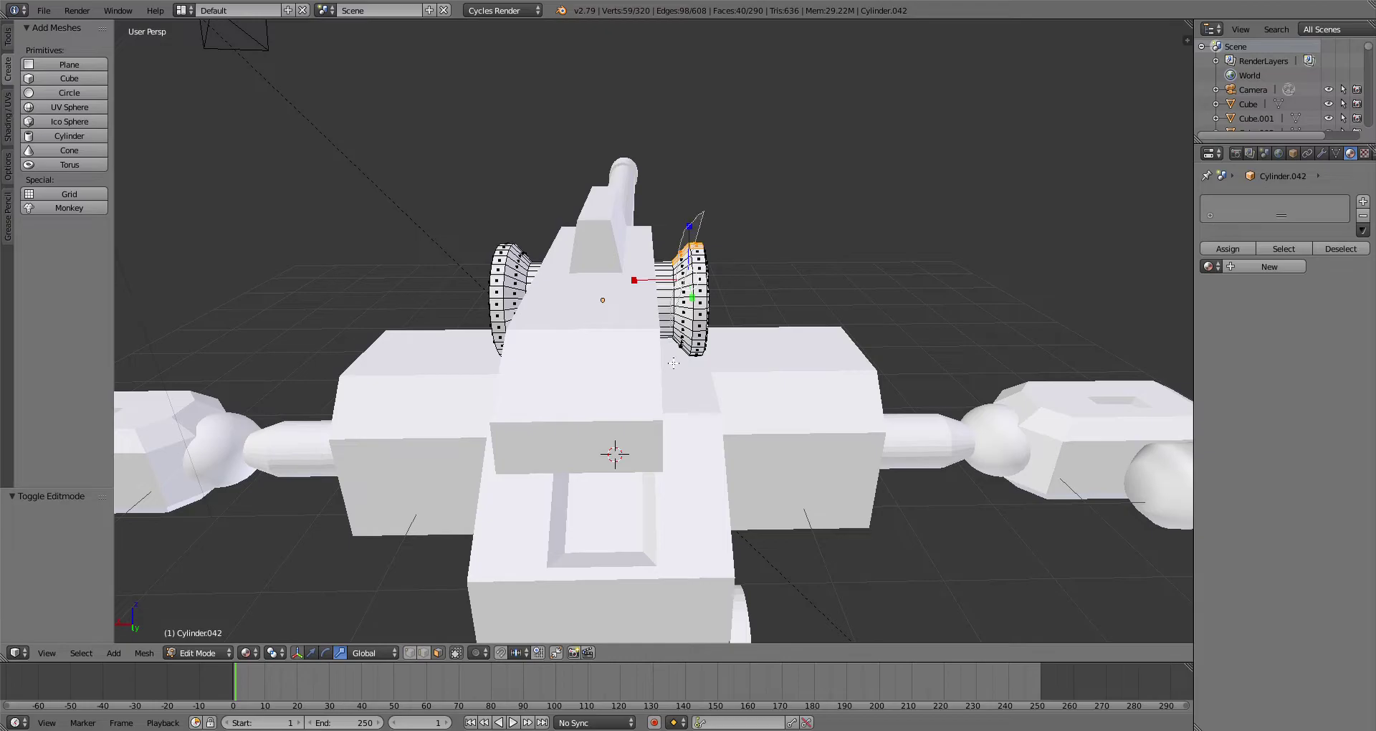
{"action": "left_click_drag", "start_coordinate": [792, 300], "coordinate": [791, 299], "text": "ctrl"}
{"action": "mouse_move", "coordinate": [791, 300]}
{"action": "middle_mouse_down"}
{"action": "mouse_move", "coordinate": [765, 348]}
{"action": "mouse_move", "coordinate": [603, 366]}
{"action": "middle_mouse_up"}
{"action": "key", "text": "a"}
{"action": "key", "text": "a"}
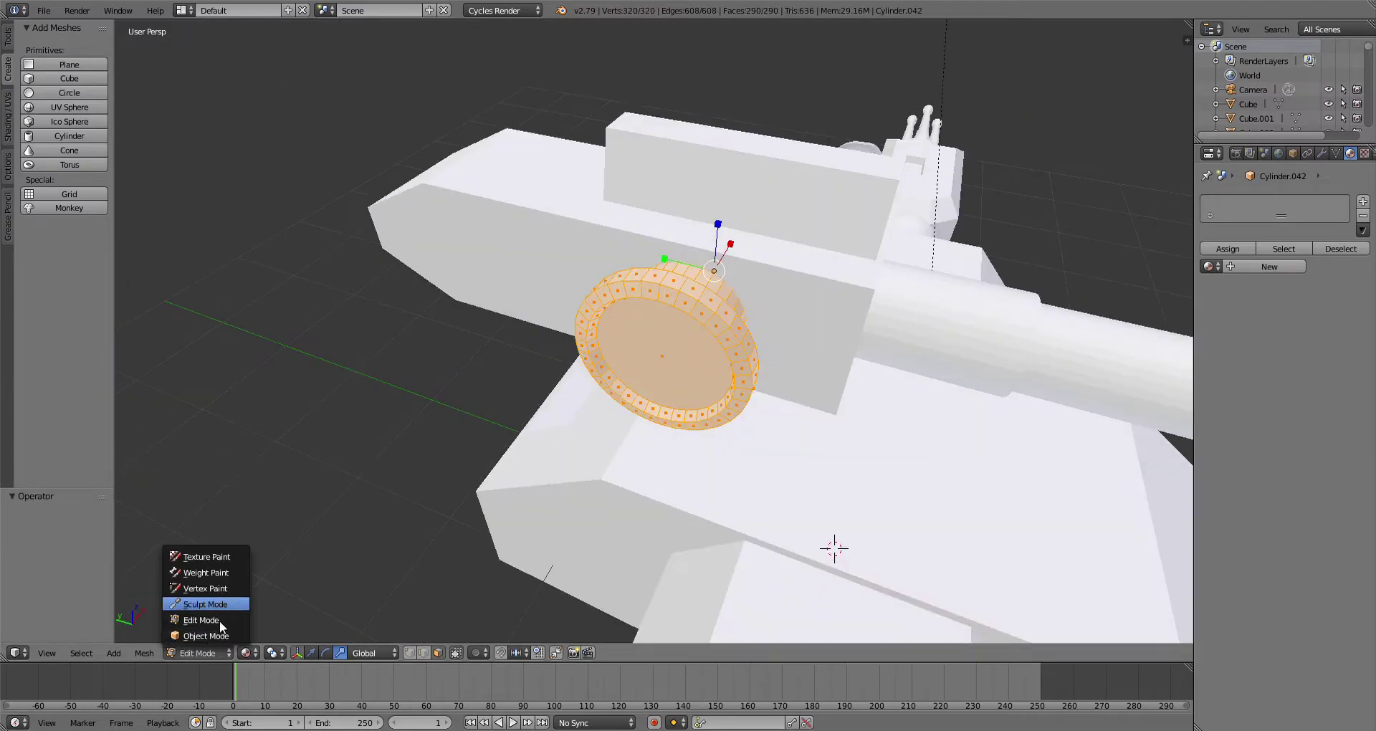
{"action": "middle_click_drag", "start_coordinate": [675, 435], "coordinate": [489, 443]}
{"action": "key", "text": "Tab"}
Step: Stretch the spool-shaped cylinder that passes through the gun body along the X axis
{"action": "middle_click_drag", "start_coordinate": [746, 394], "coordinate": [459, 358]}
{"action": "key", "text": "s"}
{"action": "key", "text": "x"}
{"action": "left_click", "coordinate": [749, 326]}
Step: Isolate the spool and add a cube, shrinking it and flattening it along X by 0.138 into a thin plate
{"action": "key", "text": "KP_Divide"}
{"action": "left_click", "coordinate": [42, 81]}
{"action": "key", "text": "s"}
{"action": "left_click", "coordinate": [732, 340]}
{"action": "key", "text": "s"}
{"action": "key", "text": "x"}
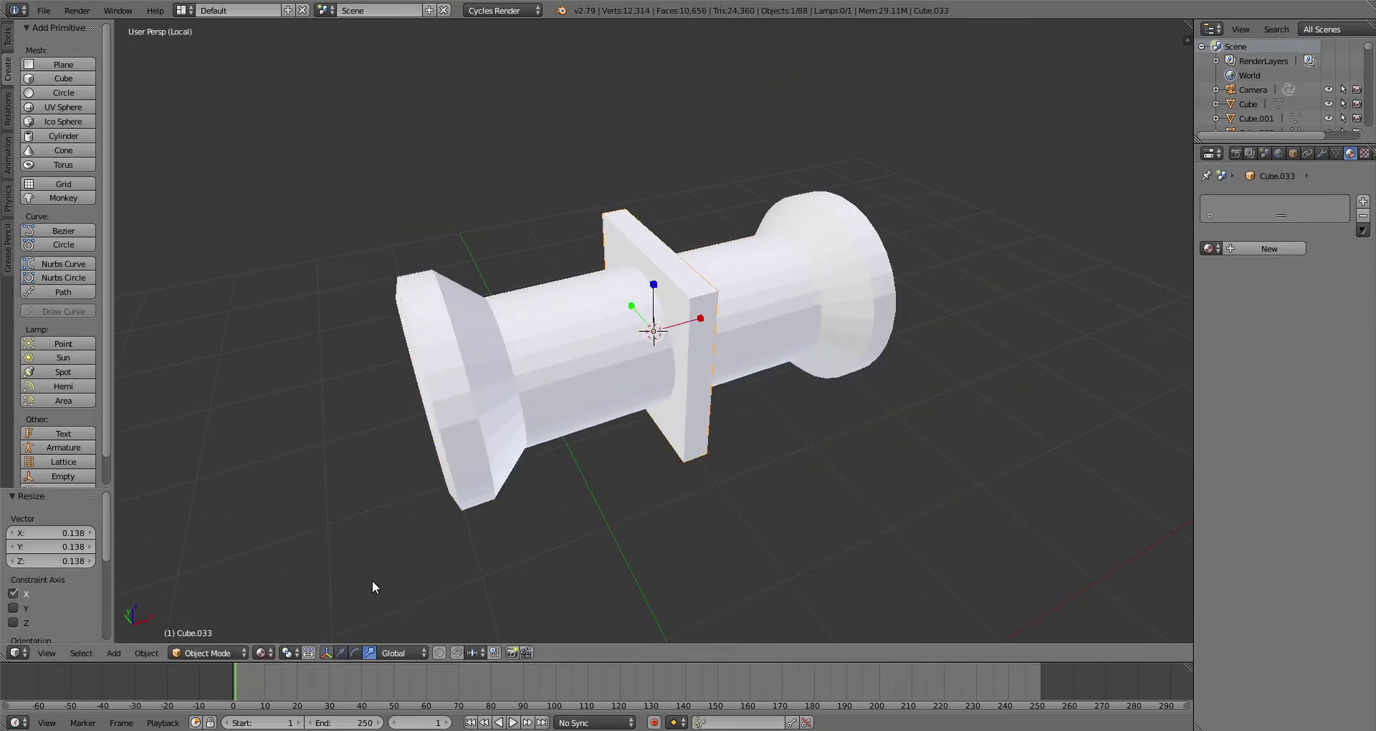
Step: Move the thin plate along X close to the spool's flange and lower it 0.751 along Z
{"action": "left_click_drag", "start_coordinate": [697, 321], "coordinate": [568, 374]}
{"action": "middle_click_drag", "start_coordinate": [568, 375], "coordinate": [564, 300]}
{"action": "left_click_drag", "start_coordinate": [555, 253], "coordinate": [573, 426]}
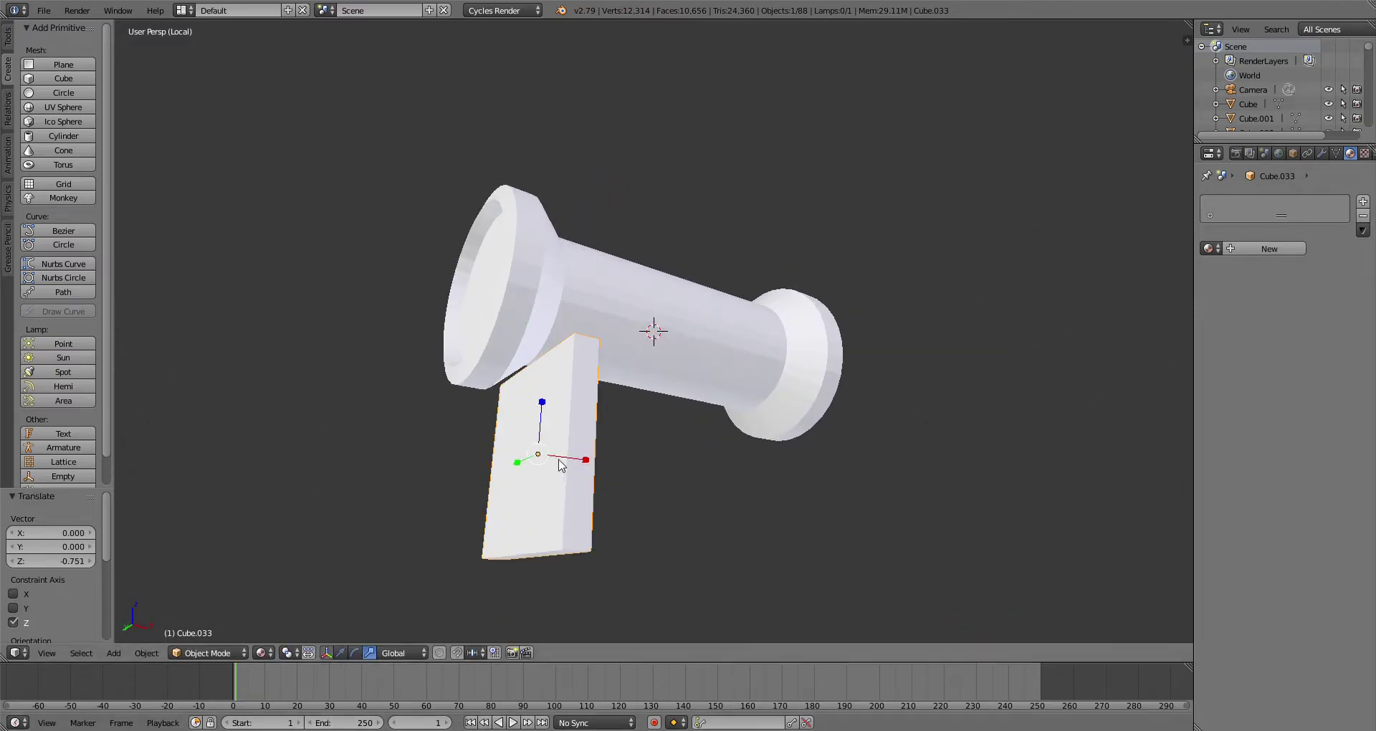
Step: Extrude the plate's top face 0.223 upward, narrow it to about half along Y, and return to the full scene
{"action": "key", "text": "Tab"}
{"action": "middle_click_drag", "start_coordinate": [347, 519], "coordinate": [561, 424]}
{"action": "right_click", "coordinate": [561, 424]}
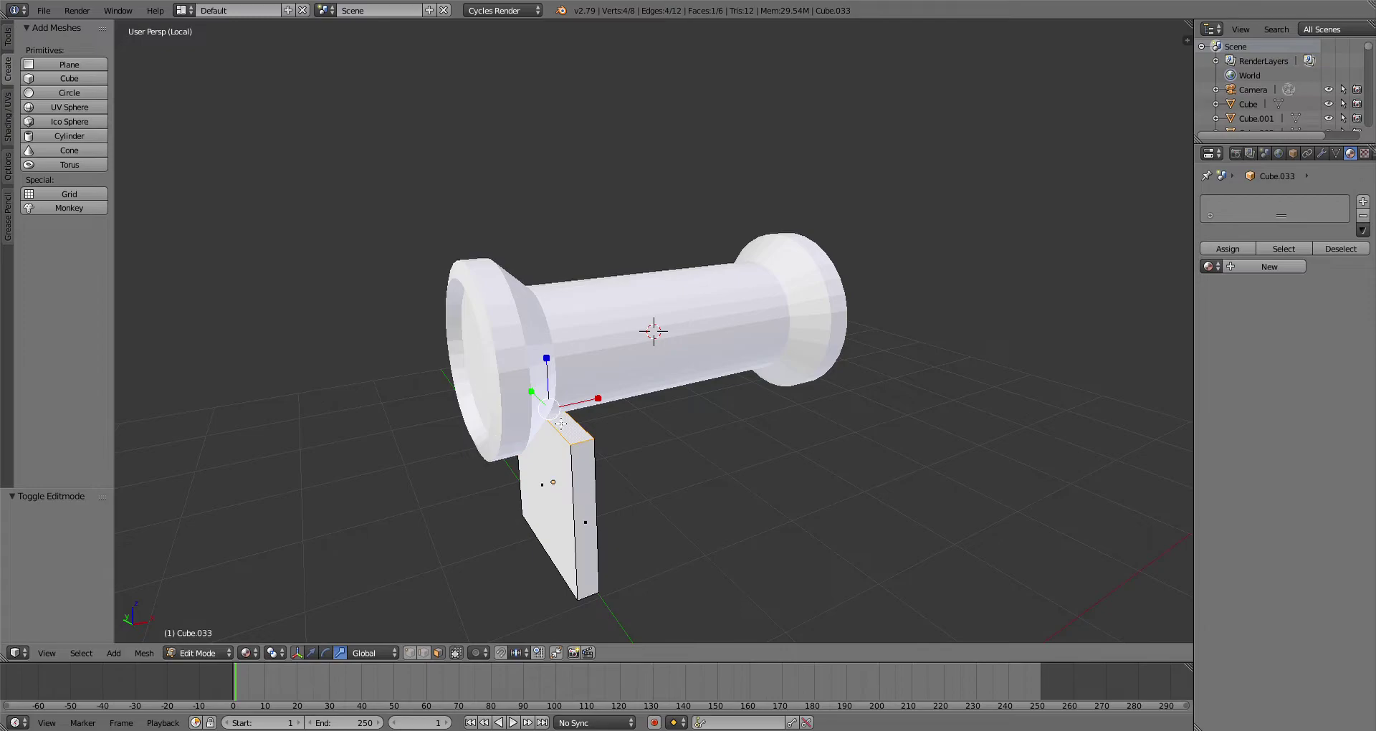
{"action": "key", "text": "e"}
{"action": "left_click", "coordinate": [646, 342]}
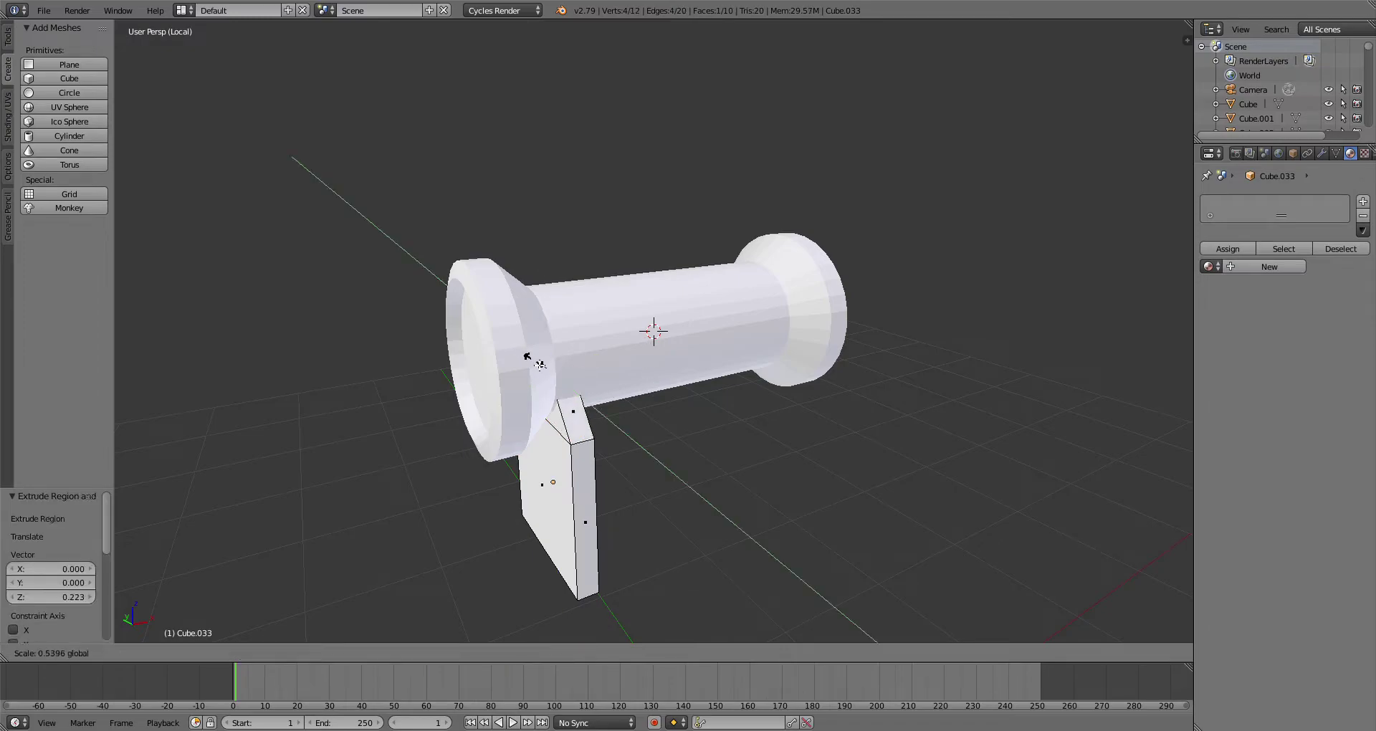
{"action": "left_click", "coordinate": [527, 355]}
{"action": "left_click", "coordinate": [217, 640]}
{"action": "key", "text": "KP_Divide"}
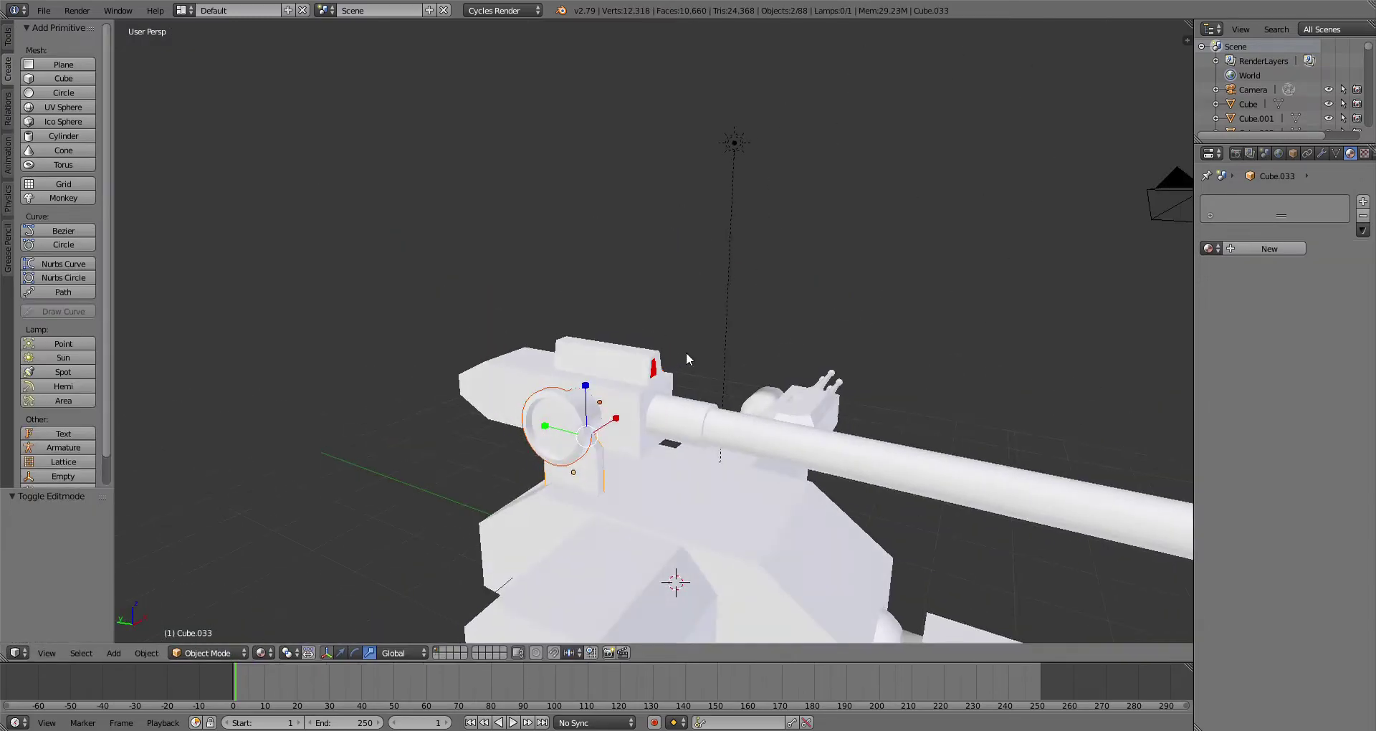
Step: Thicken the support bracket under the spool by about 1.45 along X
{"action": "middle_click_drag", "start_coordinate": [596, 479], "coordinate": [747, 452]}
{"action": "scroll", "coordinate": [734, 390], "scroll_direction": "up", "scroll_amount": 4}
{"action": "key", "text": "s"}
{"action": "key", "text": "x"}
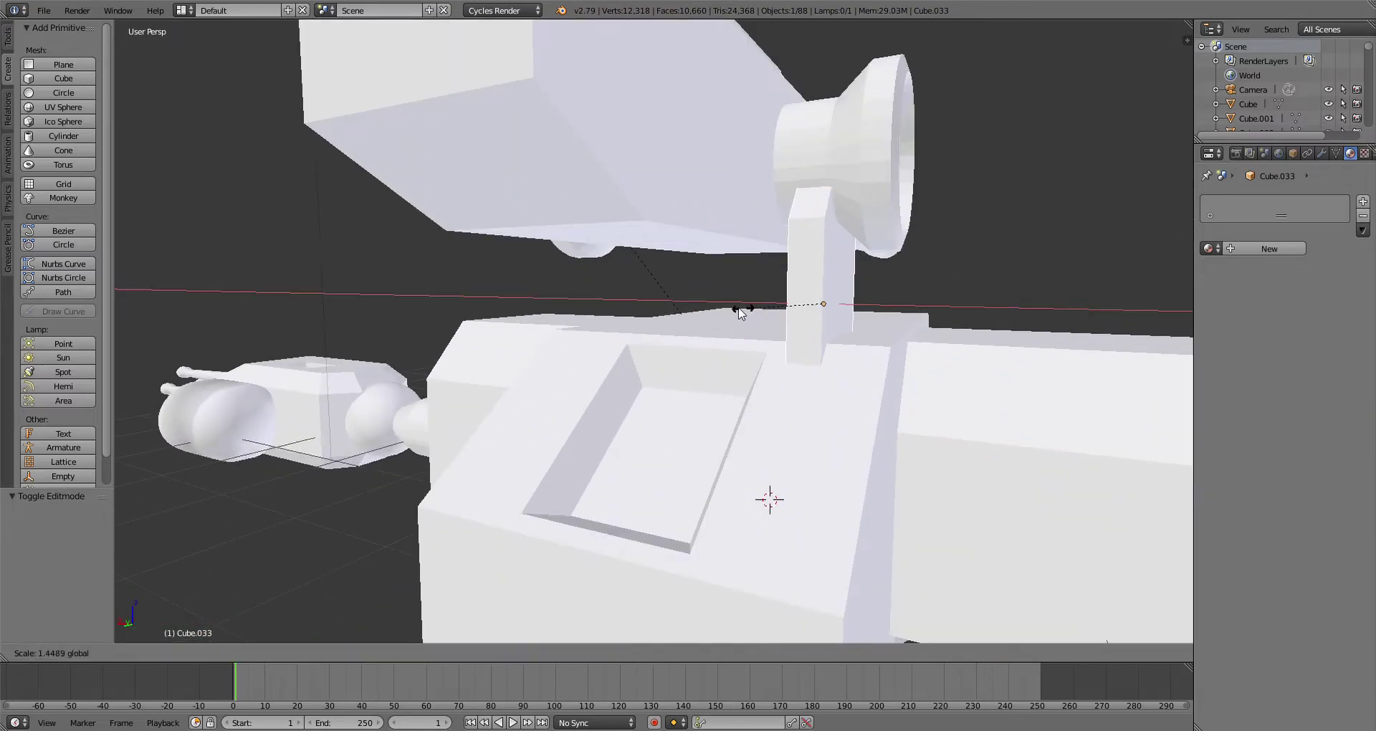
{"action": "left_click", "coordinate": [687, 361]}
{"action": "middle_click_drag", "start_coordinate": [626, 469], "coordinate": [656, 466]}
{"action": "scroll", "coordinate": [667, 451], "scroll_direction": "down", "scroll_amount": 2}
Step: Shift the support bracket 0.060 along X and scale it by 1.256 along X
{"action": "left_click_drag", "start_coordinate": [759, 308], "coordinate": [751, 307]}
{"action": "middle_click_drag", "start_coordinate": [767, 322], "coordinate": [806, 300]}
{"action": "right_click_drag", "start_coordinate": [759, 281], "coordinate": [772, 282]}
{"action": "right_click", "coordinate": [776, 283]}
{"action": "right_click", "coordinate": [794, 283]}
{"action": "left_click", "coordinate": [752, 289]}
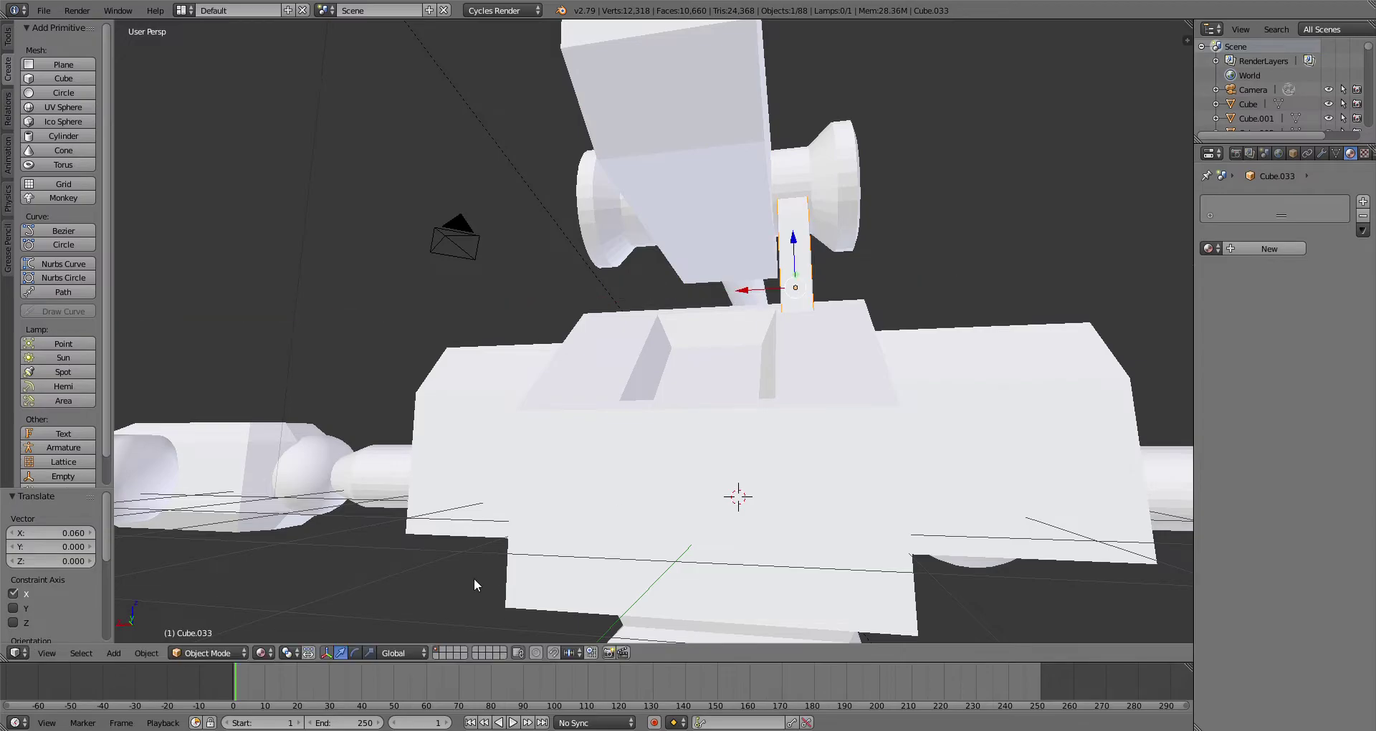
{"action": "key", "text": "s"}
{"action": "key", "text": "x"}
{"action": "middle_click_drag", "start_coordinate": [780, 306], "coordinate": [493, 313]}
{"action": "scroll", "coordinate": [514, 235], "scroll_direction": "up", "scroll_amount": 2}
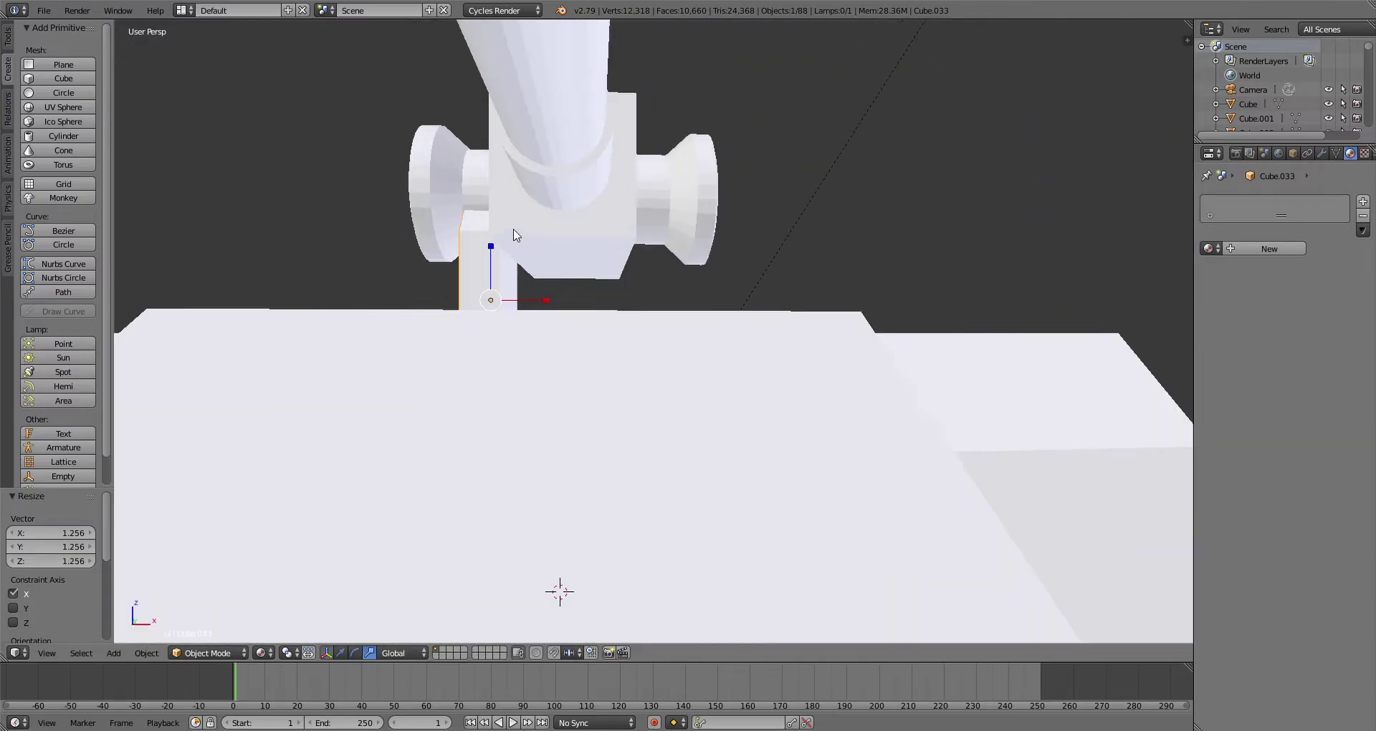
Step: Make a linked duplicate of the bracket 1.140 away along X and nudge the original bracket -0.003 along X
{"action": "left_click", "coordinate": [8, 35]}
{"action": "key", "text": "Escape"}
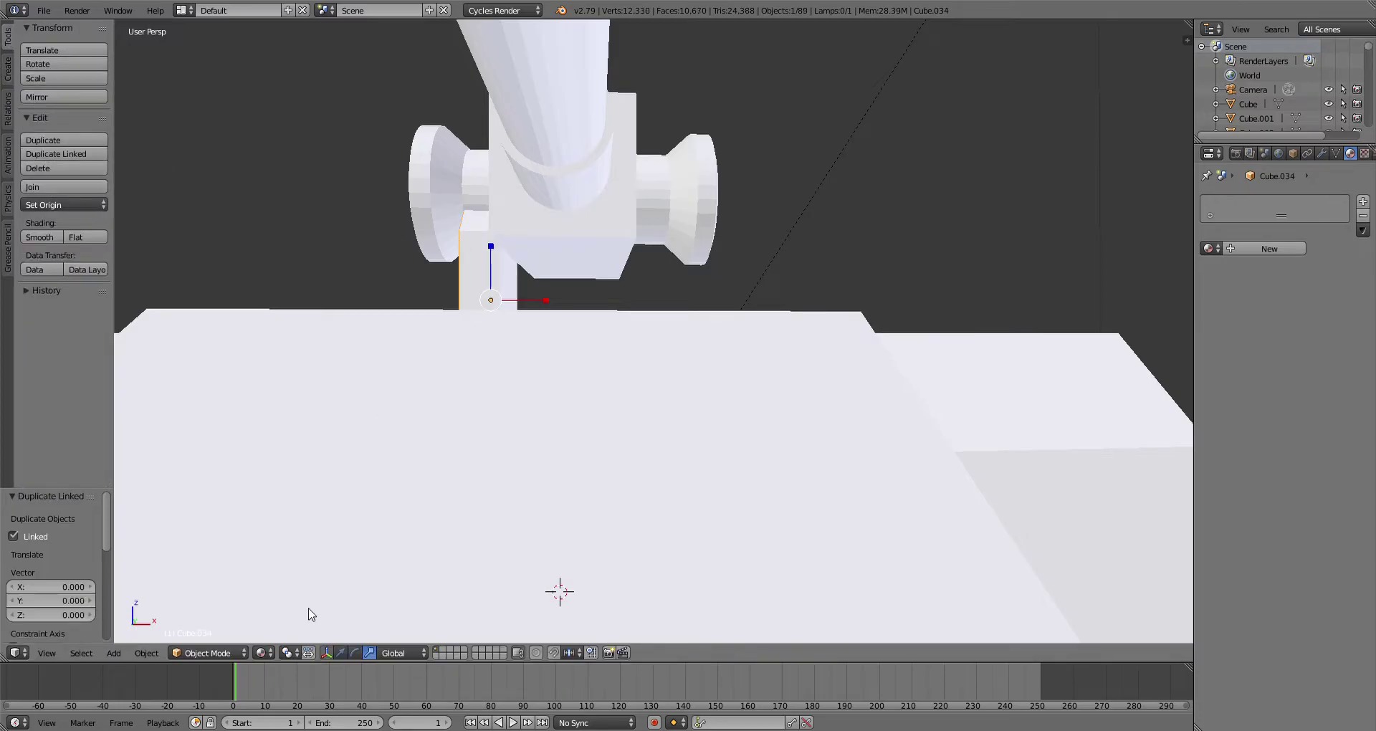
{"action": "key", "text": "KP_1"}
{"action": "scroll", "coordinate": [463, 290], "scroll_direction": "up", "scroll_amount": 2}
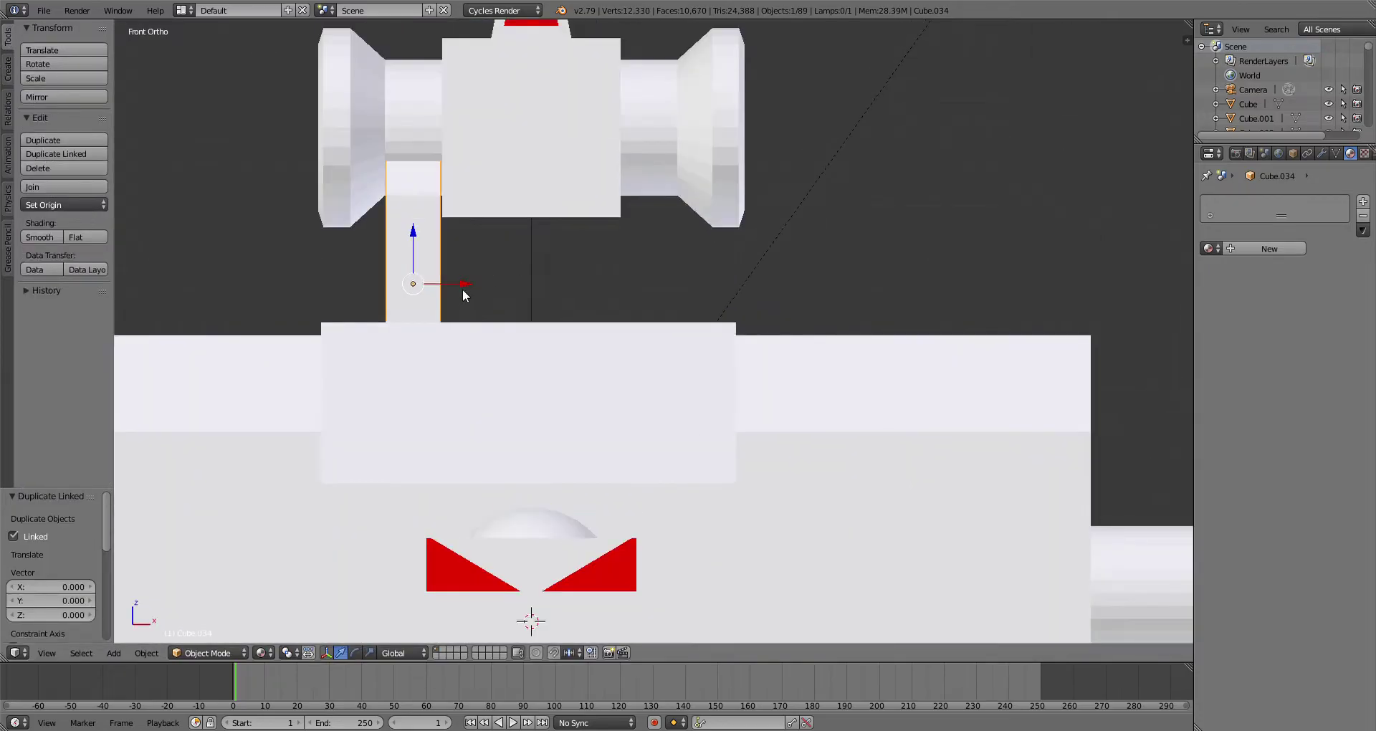
{"action": "key", "text": "g"}
{"action": "key", "text": "x"}
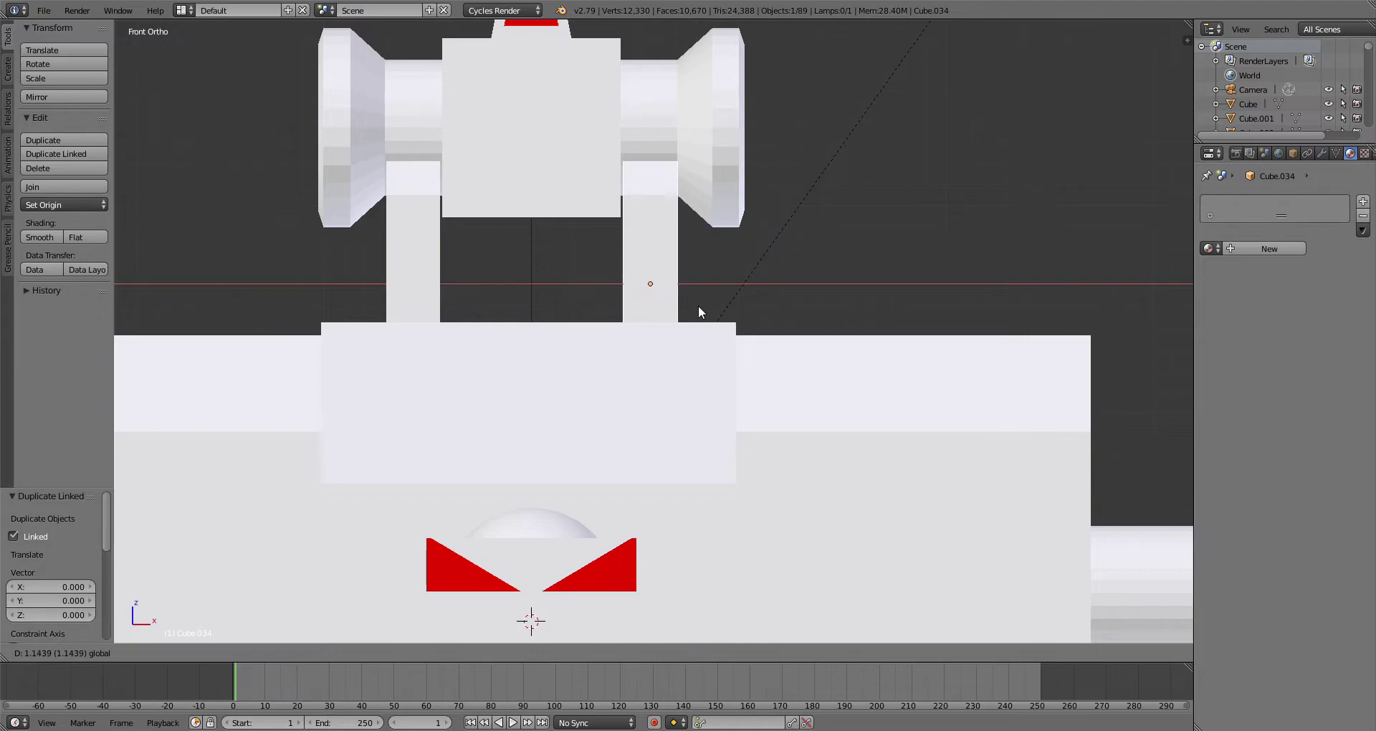
{"action": "left_click", "coordinate": [698, 307]}
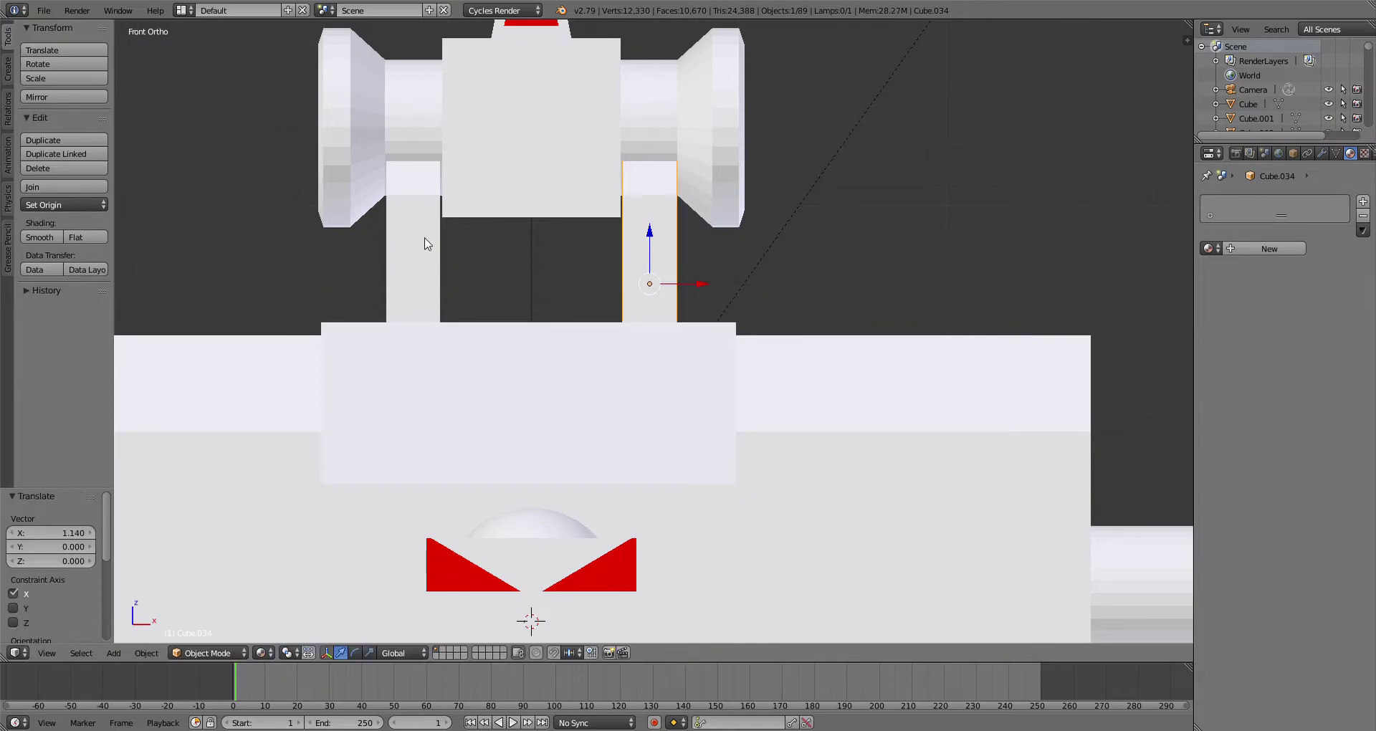
{"action": "left_click", "coordinate": [454, 284]}
Step: Preview the whole robot in Rendered viewport shading, then switch the viewport to Material shading
{"action": "mouse_move", "coordinate": [587, 321]}
{"action": "middle_mouse_down"}
{"action": "mouse_move", "coordinate": [1021, 326]}
{"action": "mouse_move", "coordinate": [1176, 308]}
{"action": "mouse_move", "coordinate": [689, 284]}
{"action": "mouse_move", "coordinate": [752, 404]}
{"action": "middle_mouse_up"}
{"action": "scroll", "coordinate": [668, 311], "scroll_direction": "down", "scroll_amount": 6}
{"action": "left_click", "coordinate": [262, 653]}
{"action": "left_click", "coordinate": [337, 556]}
{"action": "middle_click_drag", "start_coordinate": [826, 364], "coordinate": [862, 333]}
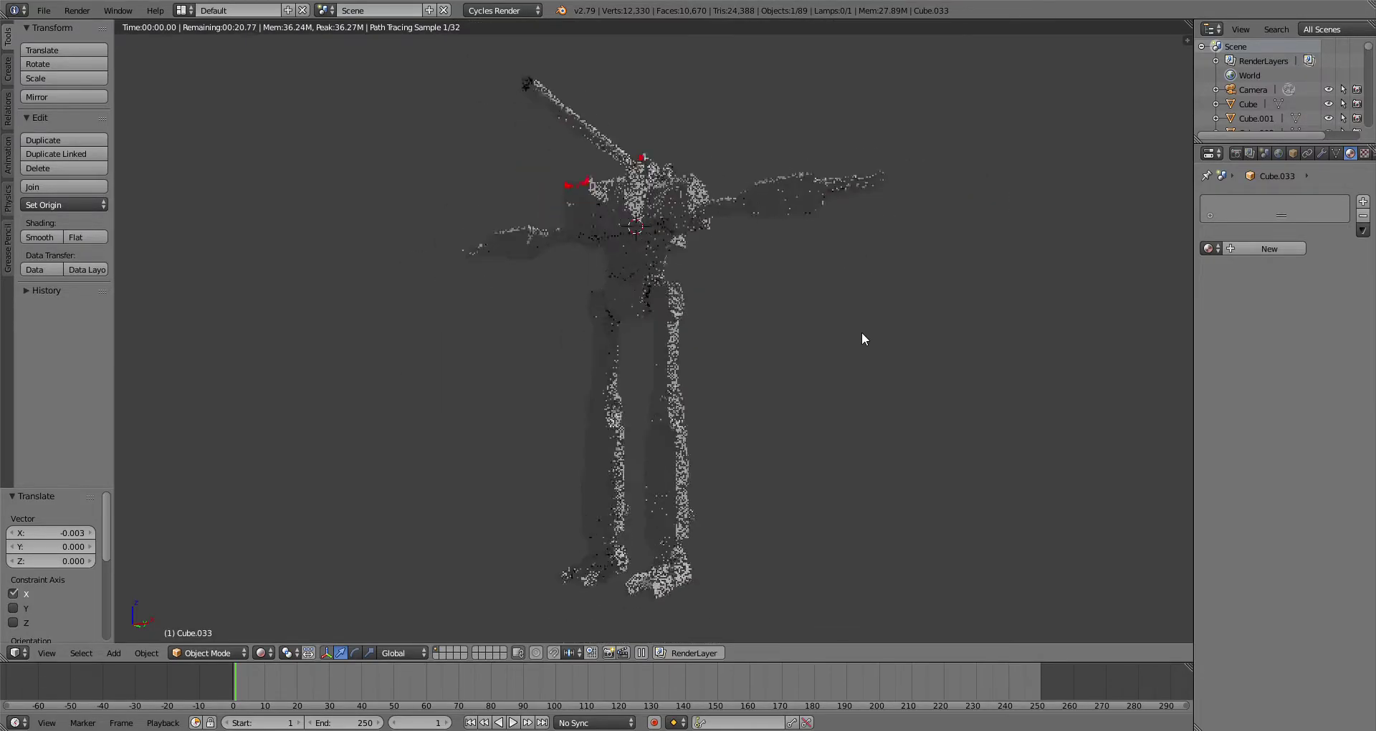
{"action": "middle_click_drag", "start_coordinate": [849, 384], "coordinate": [560, 514]}
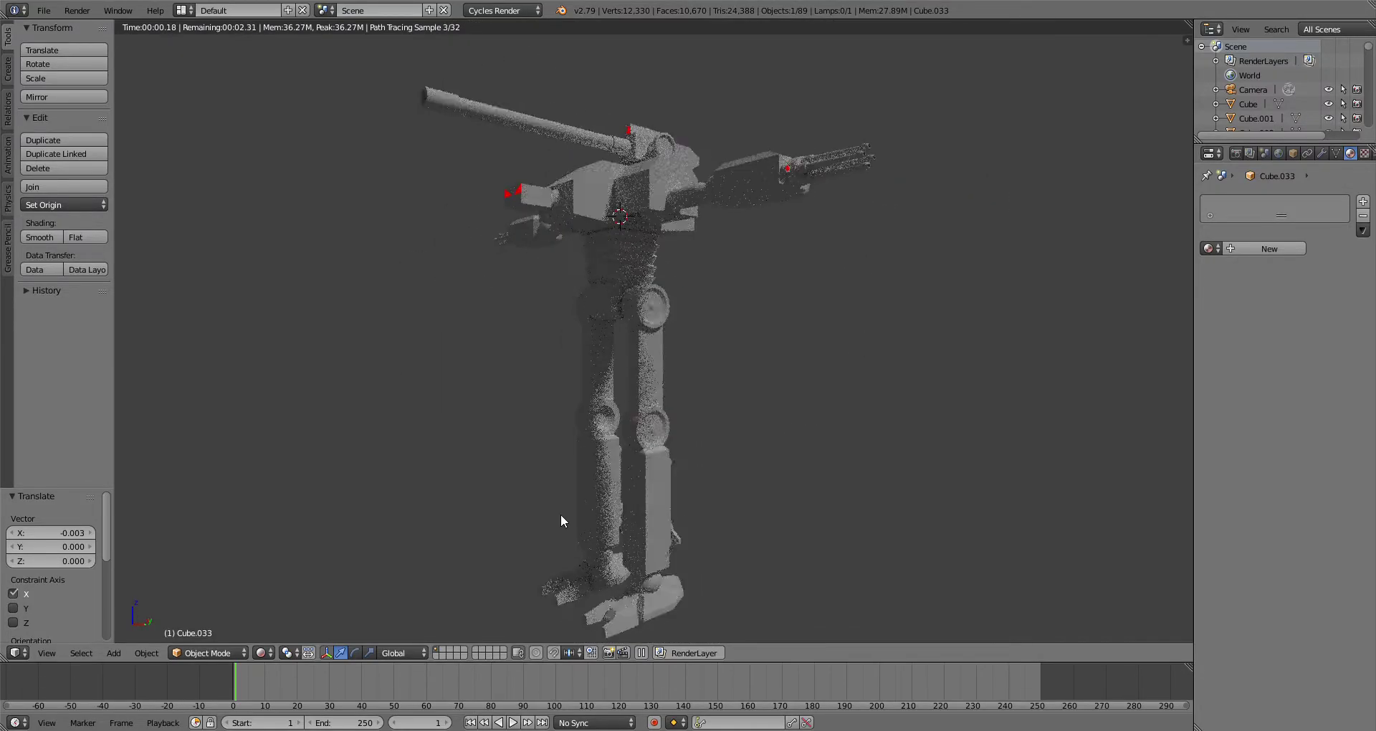
{"action": "left_click", "coordinate": [263, 653]}
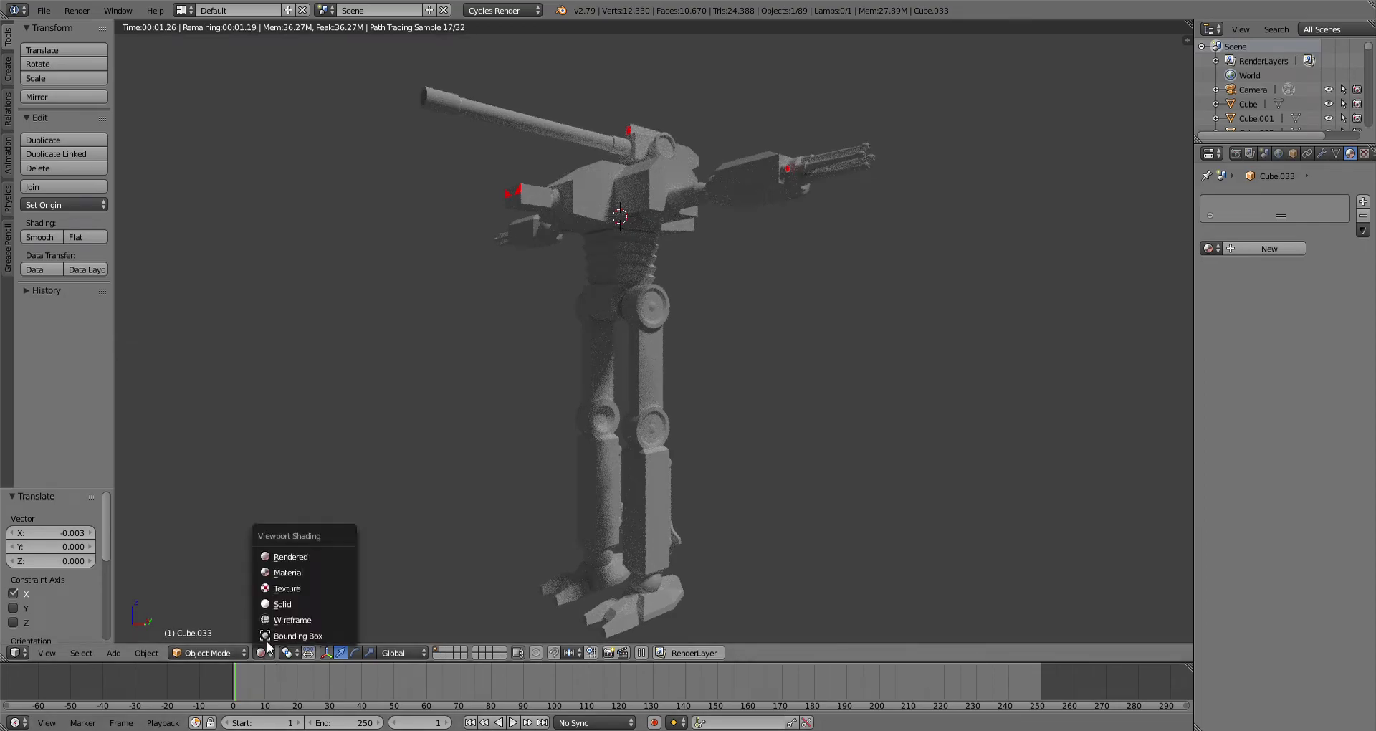
{"action": "left_click", "coordinate": [304, 571]}
{"action": "middle_click_drag", "start_coordinate": [896, 326], "coordinate": [766, 337]}
{"action": "scroll", "coordinate": [764, 332], "scroll_direction": "up", "scroll_amount": 8}
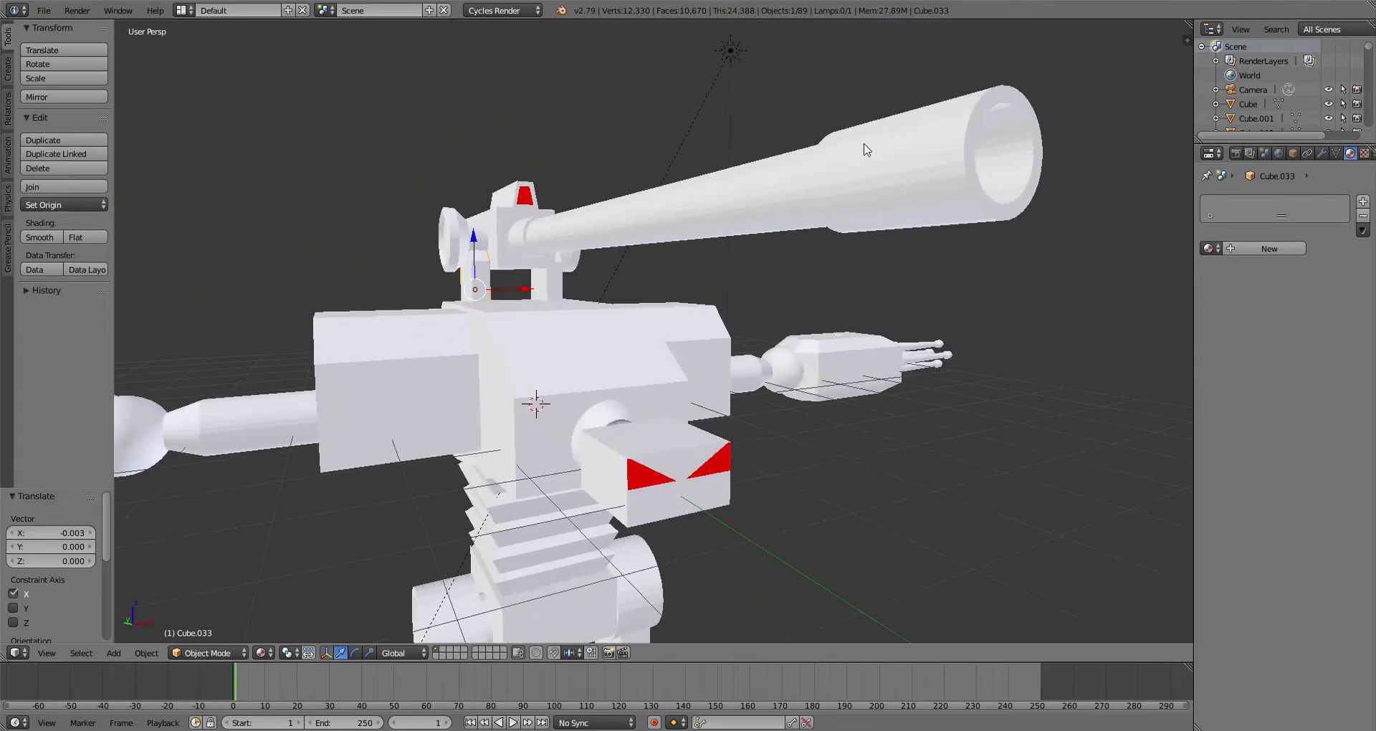
{"action": "right_click", "coordinate": [870, 144]}
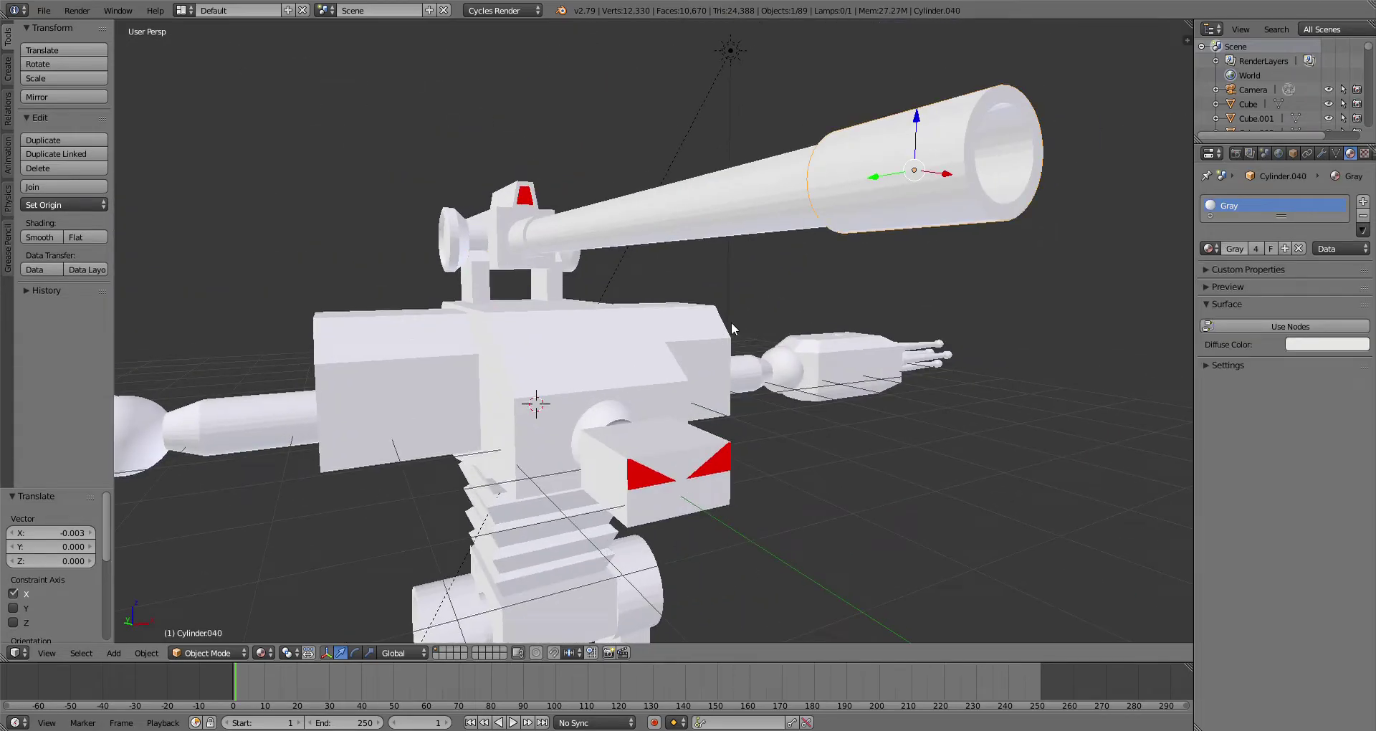
{"action": "middle_click_drag", "start_coordinate": [732, 327], "coordinate": [630, 370]}
{"action": "scroll", "coordinate": [771, 382], "scroll_direction": "down", "scroll_amount": 3}
{"action": "scroll", "coordinate": [778, 394], "scroll_direction": "up", "scroll_amount": 3}
Step: Extrude the gun body's underside face in place and scale the new face to 0.718
{"action": "right_click", "coordinate": [660, 323]}
{"action": "middle_click_drag", "start_coordinate": [659, 323], "coordinate": [721, 281]}
{"action": "scroll", "coordinate": [721, 281], "scroll_direction": "up", "scroll_amount": 2}
{"action": "left_click", "coordinate": [210, 626]}
{"action": "right_click", "coordinate": [664, 242]}
{"action": "middle_click_drag", "start_coordinate": [671, 240], "coordinate": [724, 266]}
{"action": "scroll", "coordinate": [724, 258], "scroll_direction": "up", "scroll_amount": 3}
{"action": "key", "text": "e"}
{"action": "left_click", "coordinate": [690, 216]}
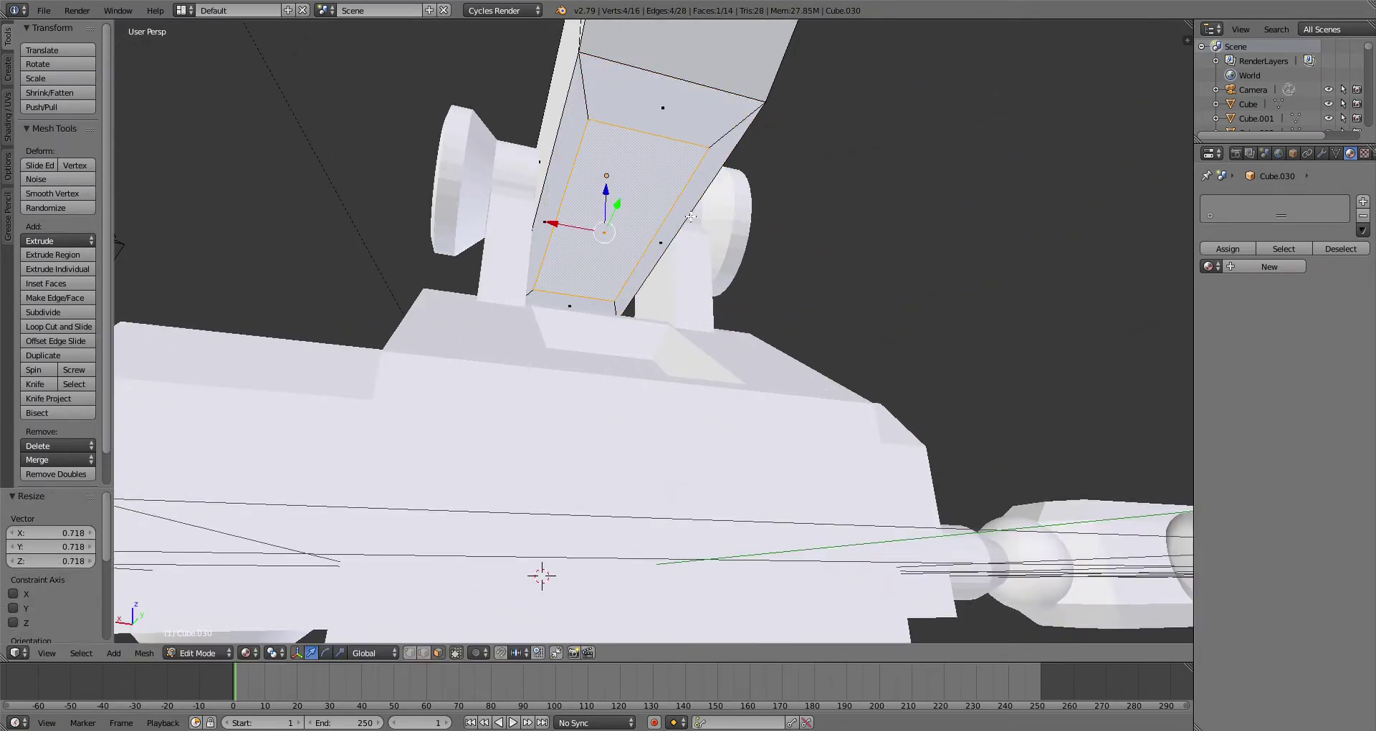
Step: Shift the inset underside face 0.297 along Y and scale it by 0.872 along Y
{"action": "middle_click_drag", "start_coordinate": [651, 301], "coordinate": [609, 274]}
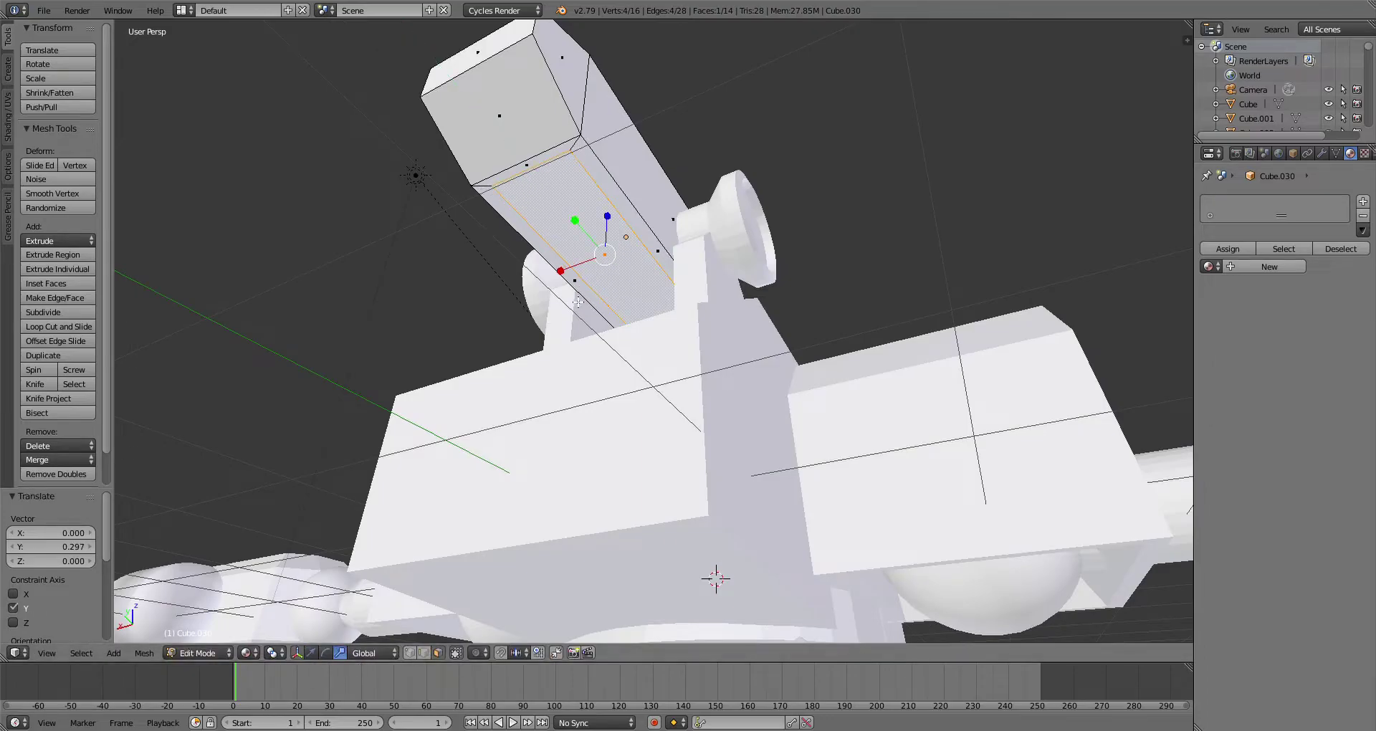
{"action": "left_click", "coordinate": [584, 276]}
{"action": "middle_click_drag", "start_coordinate": [584, 275], "coordinate": [640, 252]}
Step: Extrude the inset face up into the gun body as a recess, scale it to 0.792, and return to Object Mode
{"action": "left_click", "coordinate": [311, 652]}
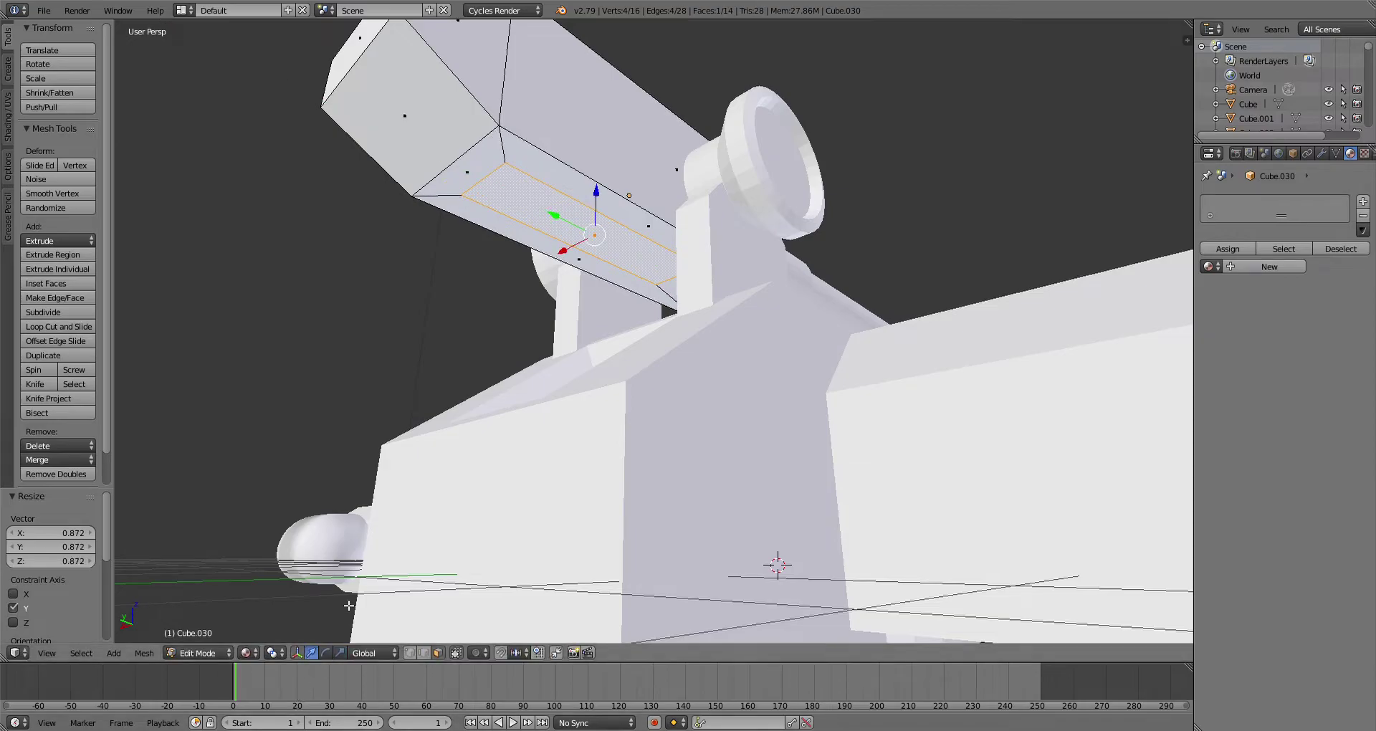
{"action": "left_click", "coordinate": [628, 221]}
{"action": "left_click", "coordinate": [621, 208]}
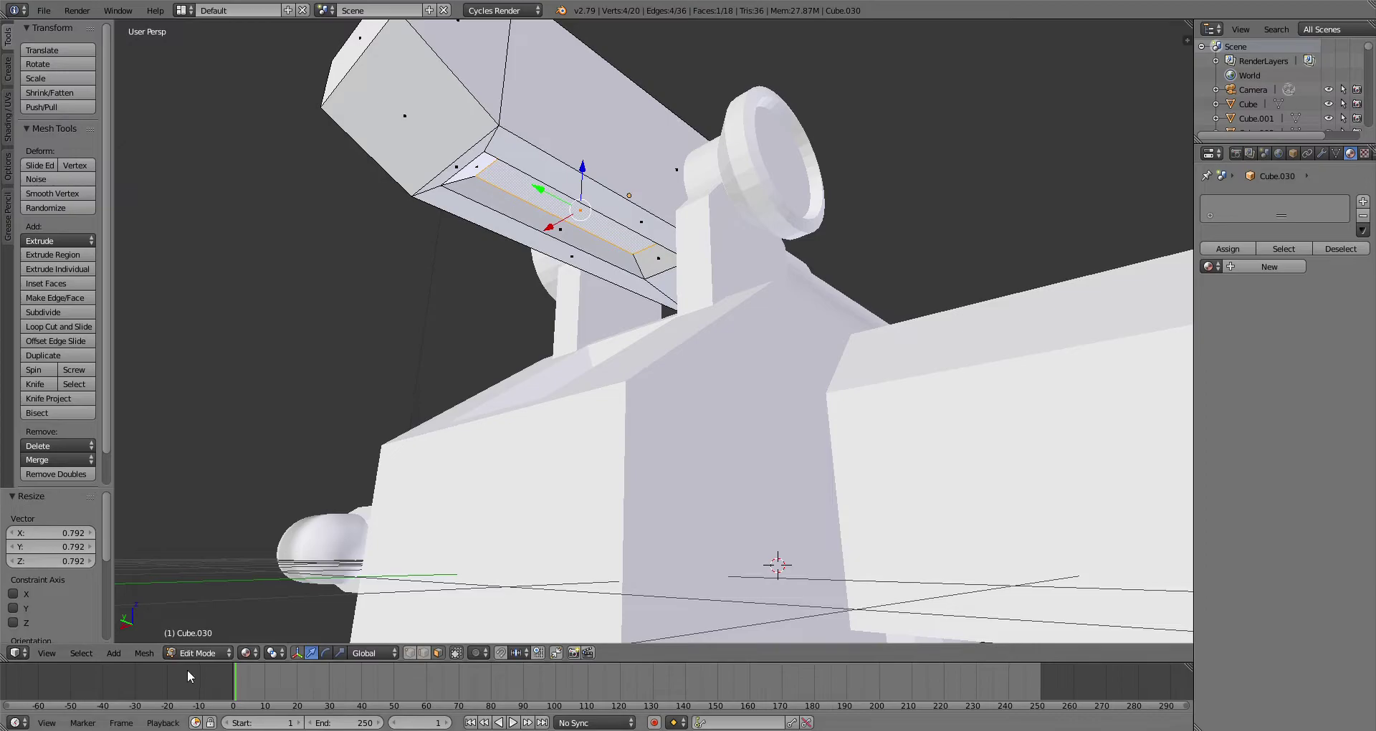
{"action": "left_click", "coordinate": [208, 656]}
{"action": "left_click", "coordinate": [208, 624]}
Step: Isolate the gun body and add a cube scaled down to about 0.63
{"action": "middle_click_drag", "start_coordinate": [495, 479], "coordinate": [429, 543]}
{"action": "scroll", "coordinate": [429, 543], "scroll_direction": "down", "scroll_amount": 4}
{"action": "middle_click_drag", "start_coordinate": [603, 329], "coordinate": [654, 314]}
{"action": "key", "text": "KP_Divide"}
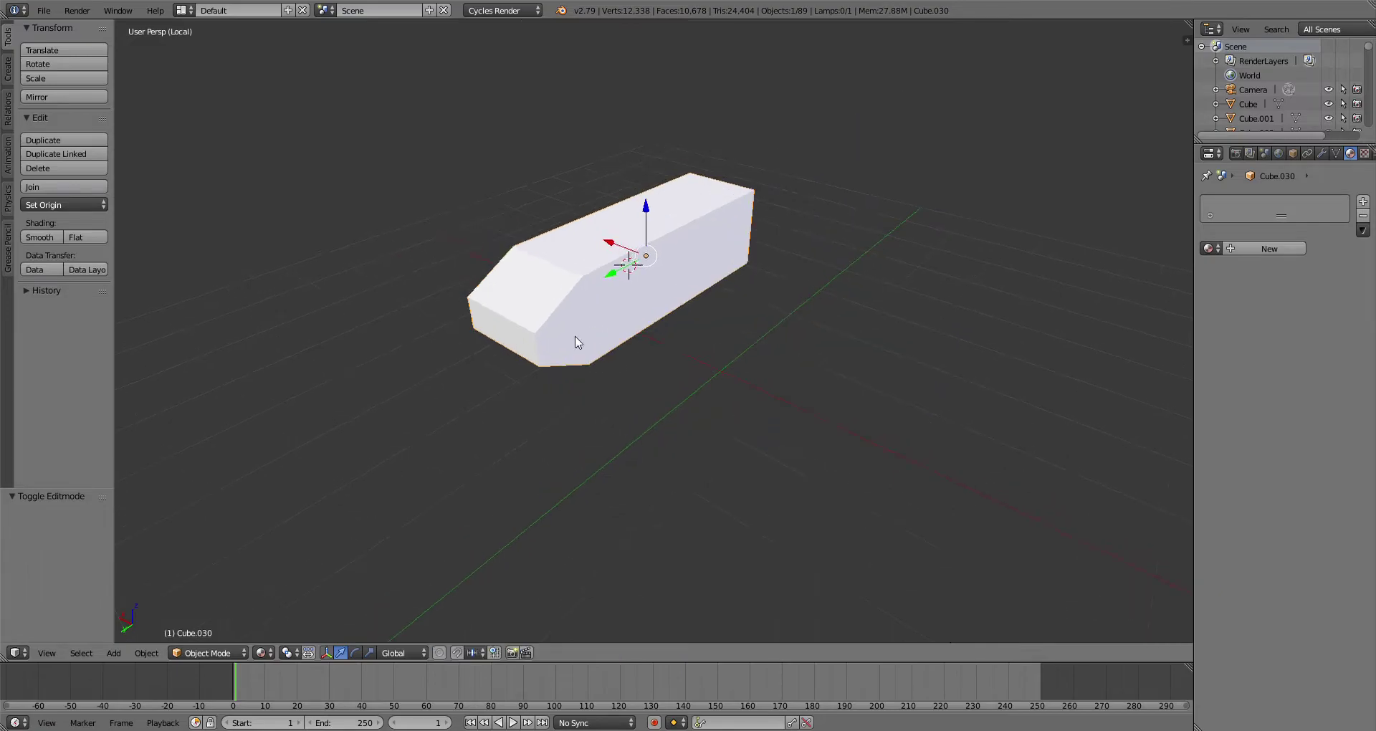
{"action": "left_click", "coordinate": [8, 68]}
{"action": "left_click", "coordinate": [63, 79]}
{"action": "key", "text": "s"}
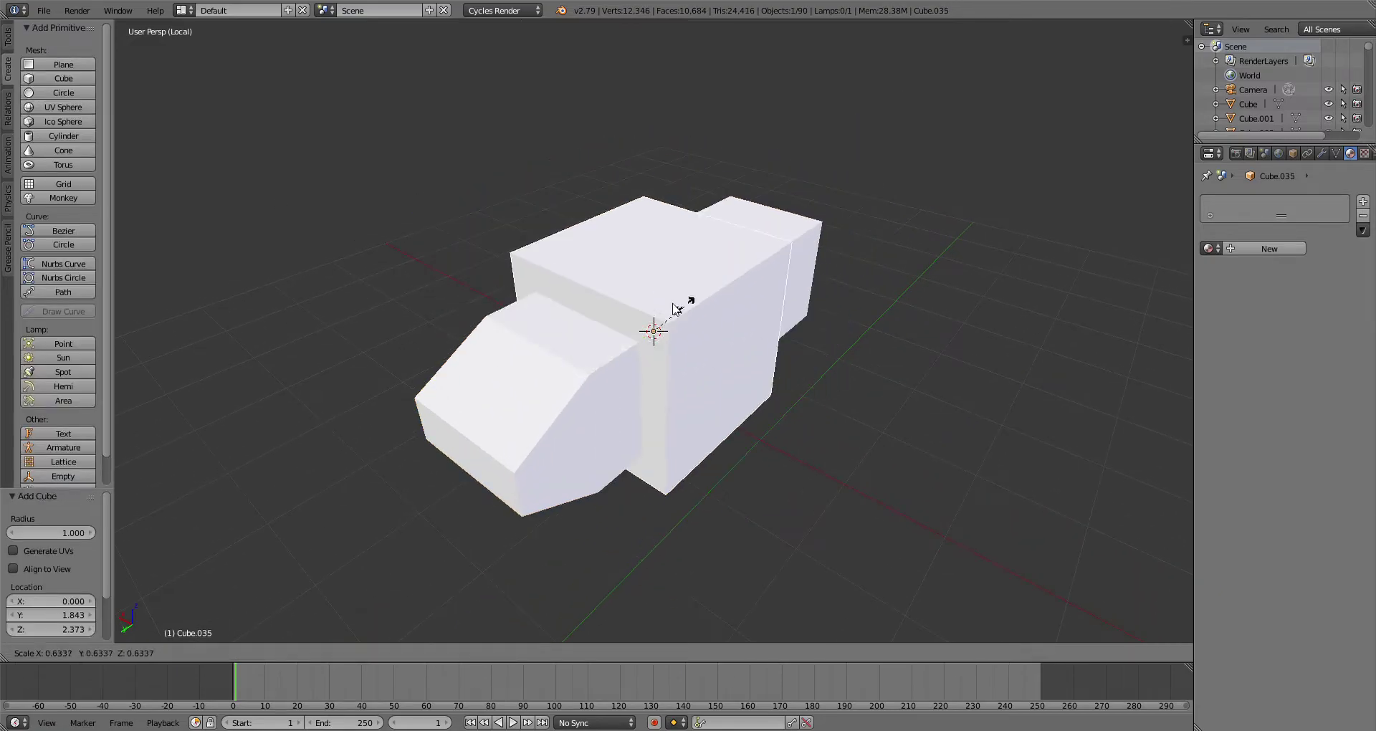
{"action": "left_click", "coordinate": [678, 306]}
Step: Move the new cube along Y to the rear end of the gun body and rescale it
{"action": "left_click_drag", "start_coordinate": [625, 350], "coordinate": [403, 506]}
{"action": "middle_click_drag", "start_coordinate": [444, 570], "coordinate": [410, 527]}
{"action": "left_click", "coordinate": [371, 653]}
{"action": "middle_click_drag", "start_coordinate": [352, 464], "coordinate": [397, 414]}
{"action": "key", "text": "s"}
Step: Extrude the rear cube's back and underside faces in place and scale the new faces by 1.265
{"action": "left_click", "coordinate": [211, 653]}
{"action": "left_click", "coordinate": [206, 614]}
{"action": "middle_click_drag", "start_coordinate": [444, 466], "coordinate": [364, 373]}
{"action": "right_click", "coordinate": [356, 301]}
{"action": "right_click", "coordinate": [425, 357], "text": "shift"}
{"action": "key", "text": "e"}
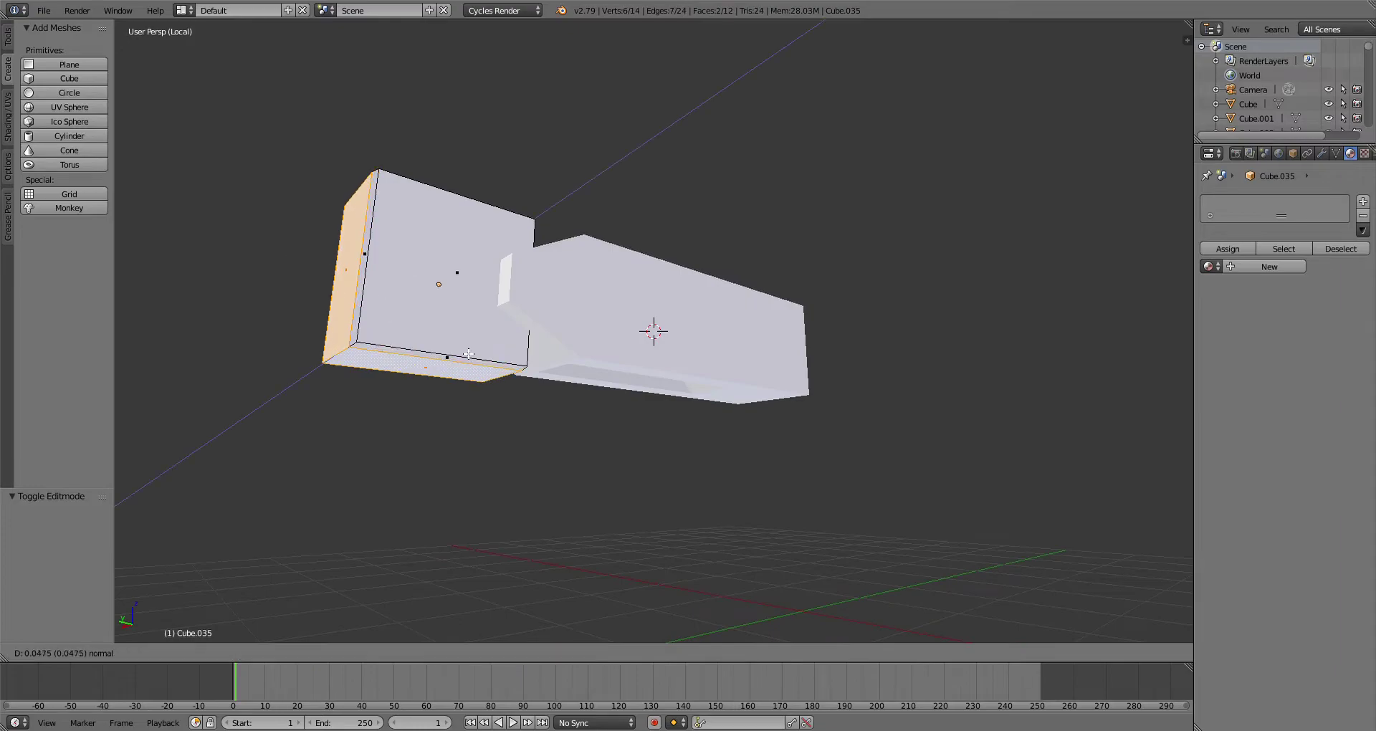
{"action": "right_click", "coordinate": [457, 340]}
{"action": "key", "text": "s"}
{"action": "left_click", "coordinate": [519, 454]}
Step: Extrude the enlarged back and underside faces outward along their normals by about 0.06
{"action": "mouse_move", "coordinate": [519, 455]}
{"action": "middle_mouse_down"}
{"action": "mouse_move", "coordinate": [409, 486]}
{"action": "mouse_move", "coordinate": [539, 438]}
{"action": "middle_mouse_up"}
{"action": "key", "text": "e"}
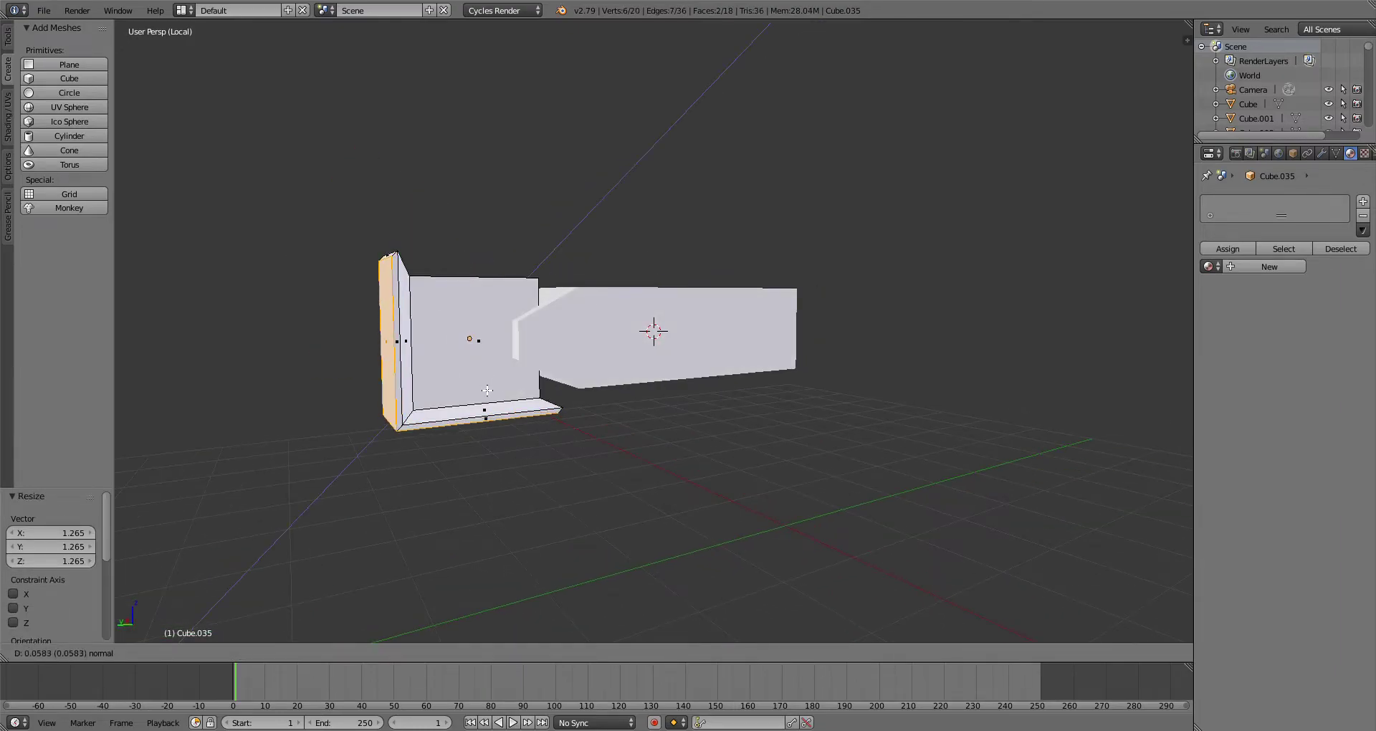
{"action": "left_click", "coordinate": [472, 424]}
Step: Reshape the end faces of the rear block's flange and return to the full robot scene
{"action": "middle_click_drag", "start_coordinate": [473, 424], "coordinate": [703, 439]}
{"action": "right_click", "coordinate": [499, 425]}
{"action": "right_click", "coordinate": [881, 411], "text": "shift"}
{"action": "middle_click_drag", "start_coordinate": [881, 410], "coordinate": [927, 384]}
{"action": "right_click", "coordinate": [847, 451], "text": "shift"}
{"action": "left_click", "coordinate": [792, 304]}
{"action": "left_click", "coordinate": [175, 646]}
{"action": "left_click", "coordinate": [188, 638]}
{"action": "middle_click_drag", "start_coordinate": [189, 635], "coordinate": [740, 464]}
{"action": "key", "text": "KP_Divide"}
Step: Shrink the rear block to about 0.89 and widen it by 1.673 along X
{"action": "right_click", "coordinate": [457, 319]}
{"action": "middle_click_drag", "start_coordinate": [493, 317], "coordinate": [473, 330]}
{"action": "key", "text": "s"}
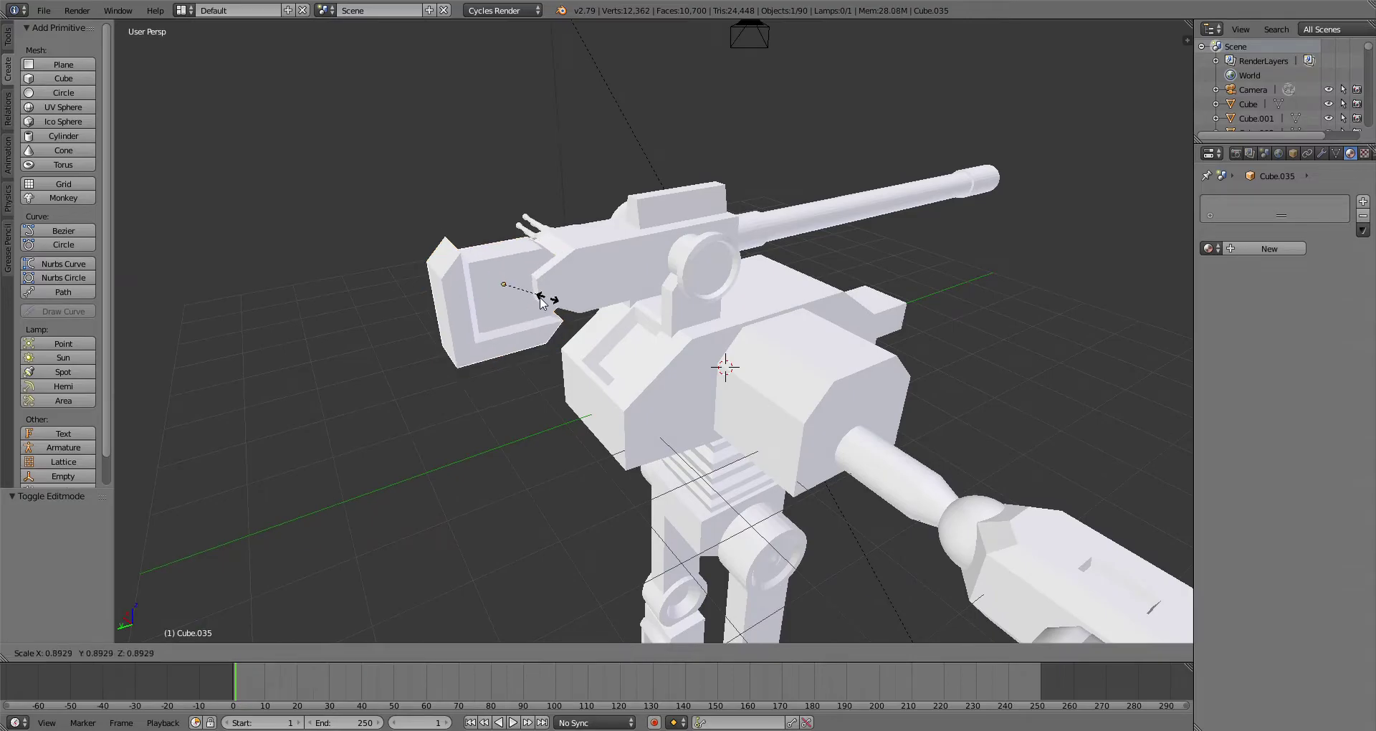
{"action": "left_click", "coordinate": [541, 298]}
{"action": "left_click_drag", "start_coordinate": [488, 267], "coordinate": [469, 263]}
{"action": "middle_click_drag", "start_coordinate": [511, 358], "coordinate": [654, 370]}
Step: Mirror the rear block along the global Z axis and move it -0.179 along Y
{"action": "left_click", "coordinate": [146, 654]}
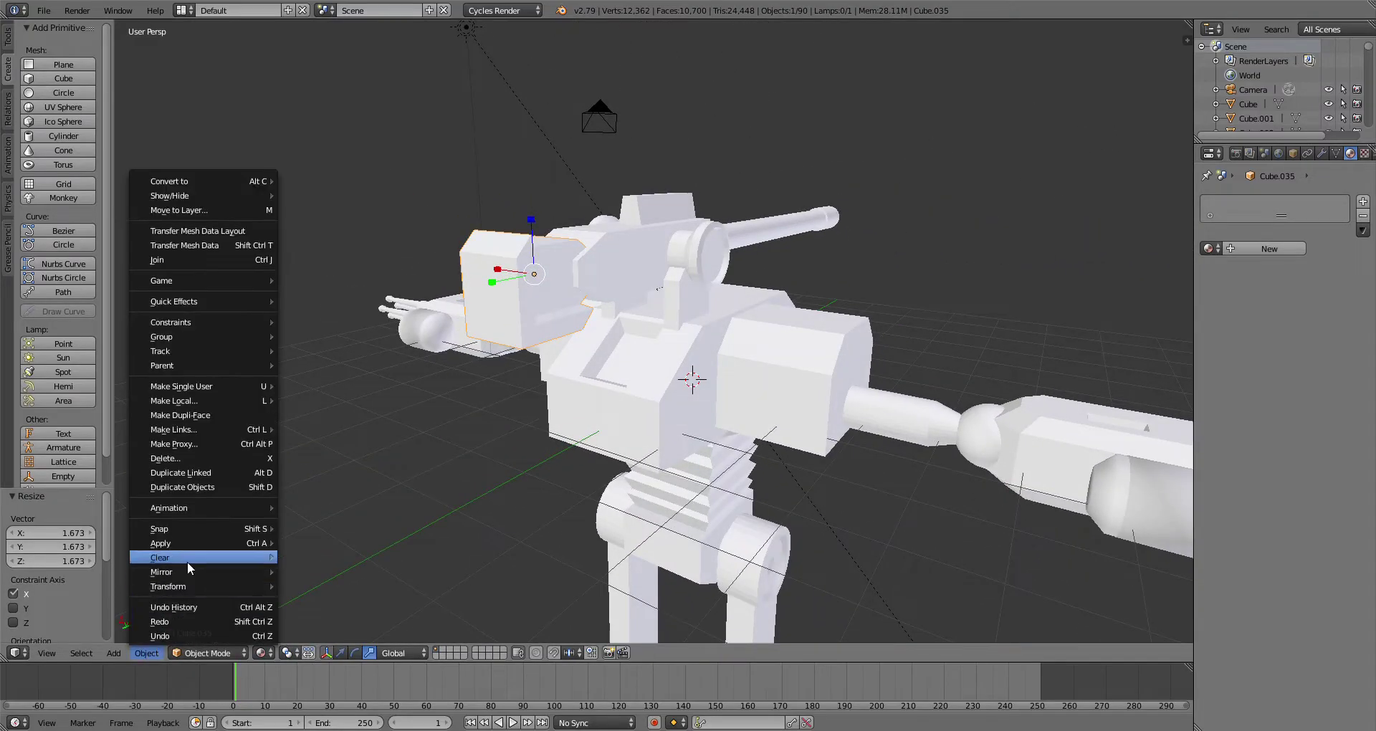
{"action": "left_click", "coordinate": [316, 621]}
{"action": "middle_click_drag", "start_coordinate": [316, 621], "coordinate": [423, 520]}
{"action": "scroll", "coordinate": [565, 493], "scroll_direction": "up", "scroll_amount": 4}
{"action": "key", "text": "g"}
{"action": "key", "text": "y"}
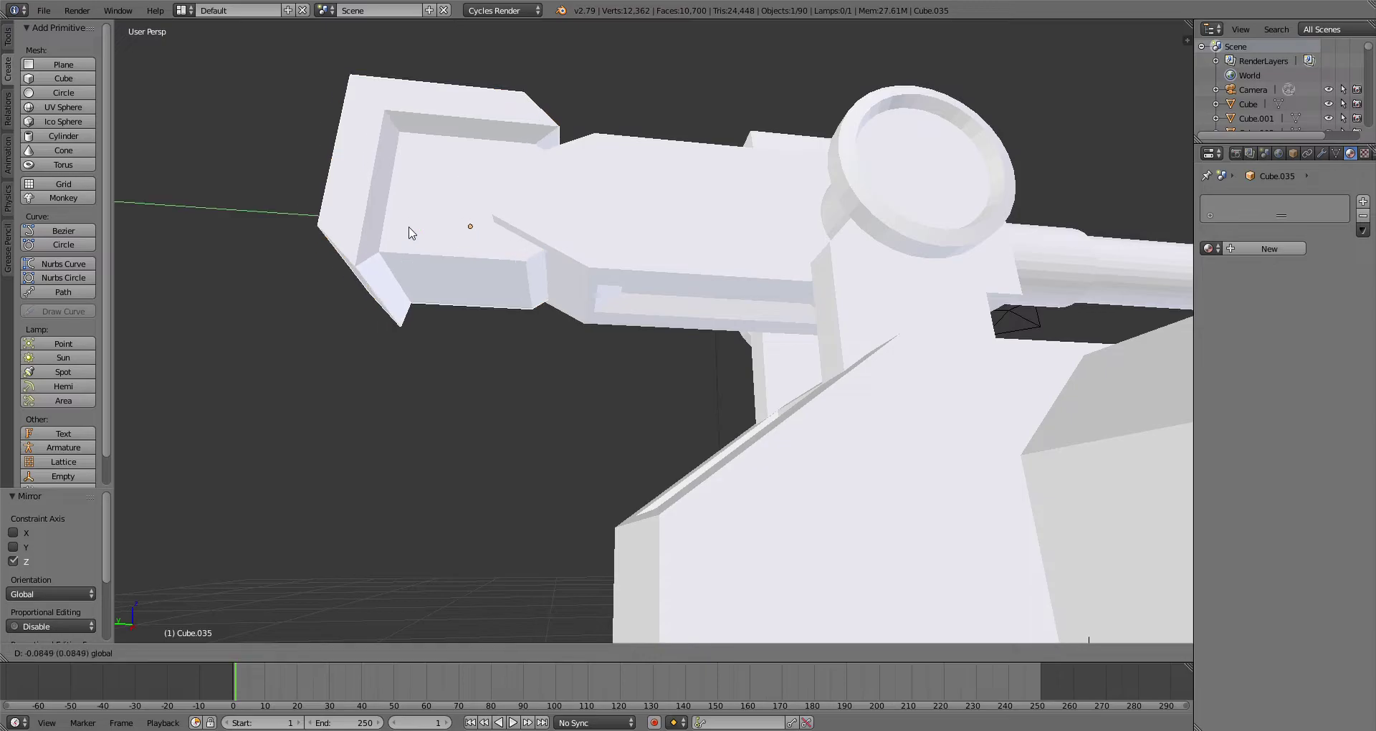
{"action": "left_click", "coordinate": [445, 237]}
Step: Isolate the main torso block and add a cylinder scaled down to 0.171
{"action": "middle_click_drag", "start_coordinate": [673, 332], "coordinate": [535, 320]}
{"action": "scroll", "coordinate": [545, 332], "scroll_direction": "up", "scroll_amount": 3}
{"action": "middle_click_drag", "start_coordinate": [487, 172], "coordinate": [694, 216], "text": "shift"}
{"action": "middle_click_drag", "start_coordinate": [711, 378], "coordinate": [699, 294], "text": "shift"}
{"action": "right_click", "coordinate": [695, 345]}
{"action": "key", "text": "KP_Divide"}
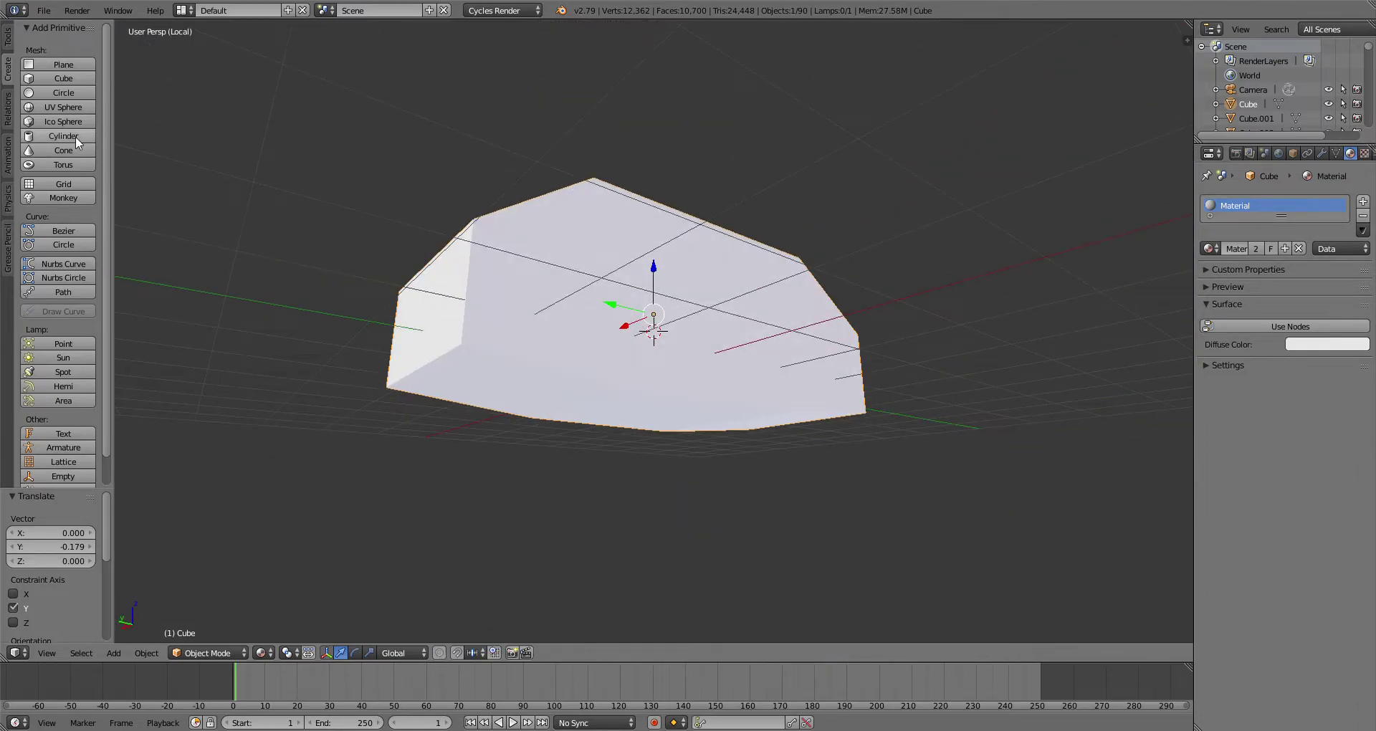
{"action": "left_click", "coordinate": [76, 138]}
{"action": "left_click", "coordinate": [666, 326]}
Step: Lower the small cylinder about 1.14 along Z to the torso's underside and move it 2.137 along Y
{"action": "key", "text": "g"}
{"action": "key", "text": "z"}
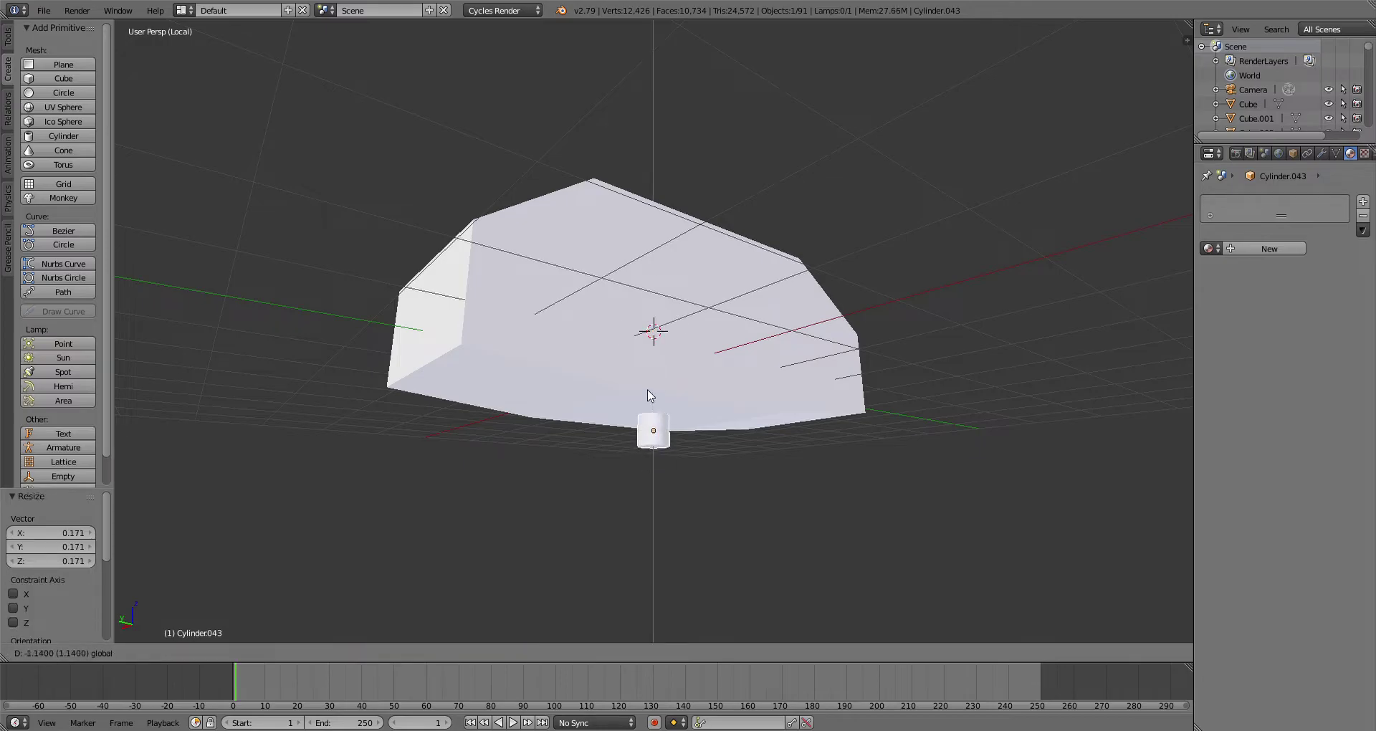
{"action": "key", "text": "g"}
{"action": "key", "text": "y"}
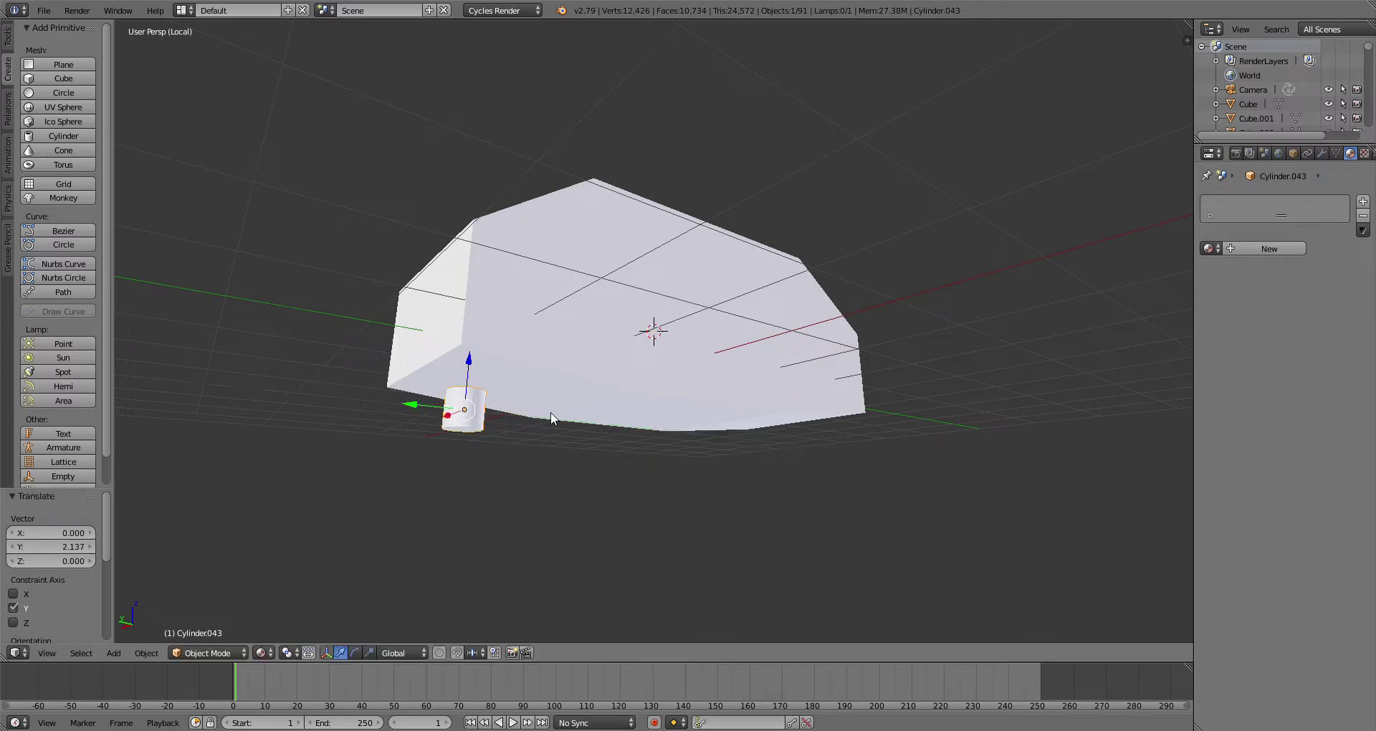
Step: Return to the full mech and raise the small cylinder 0.132 along Z toward the torso's underside
{"action": "key", "text": "KP_Divide"}
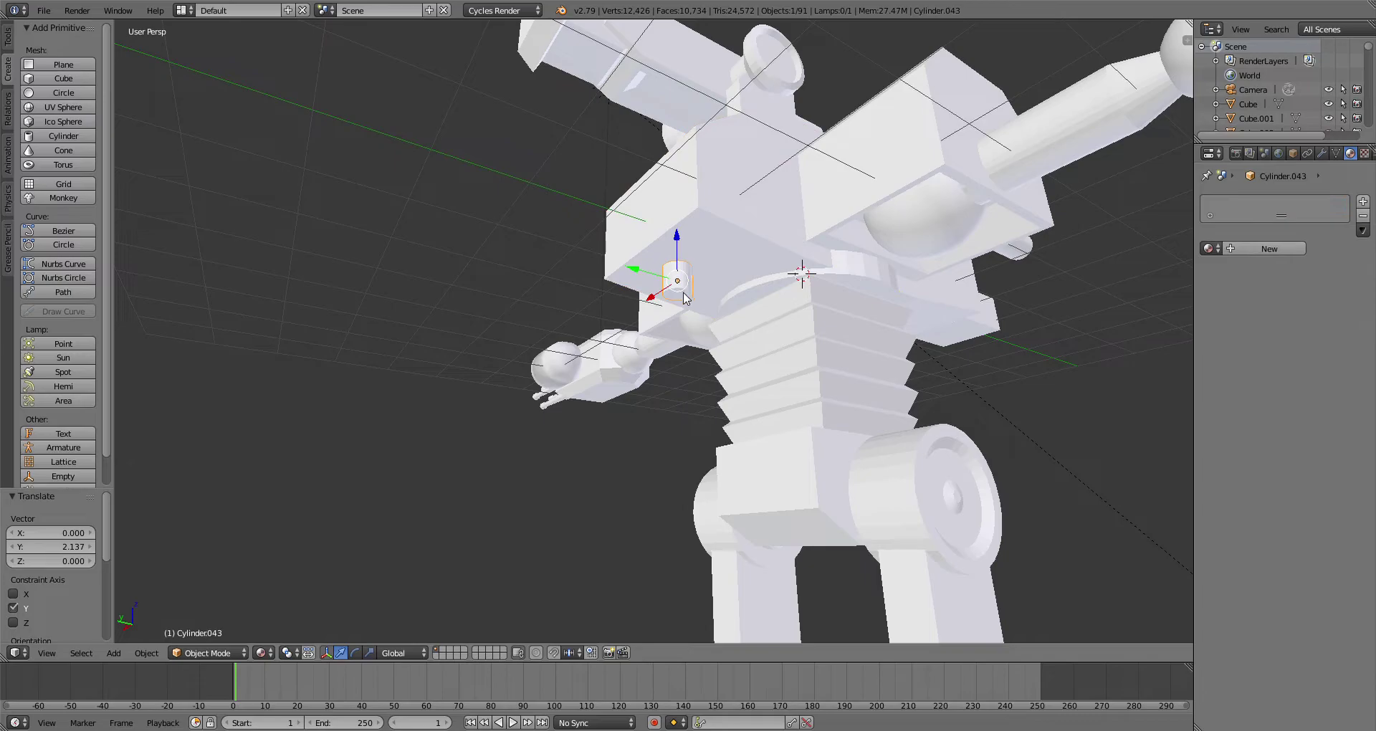
{"action": "key", "text": "KP_Decimal"}
{"action": "scroll", "coordinate": [737, 403], "scroll_direction": "down", "scroll_amount": 9}
{"action": "middle_click_drag", "start_coordinate": [753, 432], "coordinate": [775, 341]}
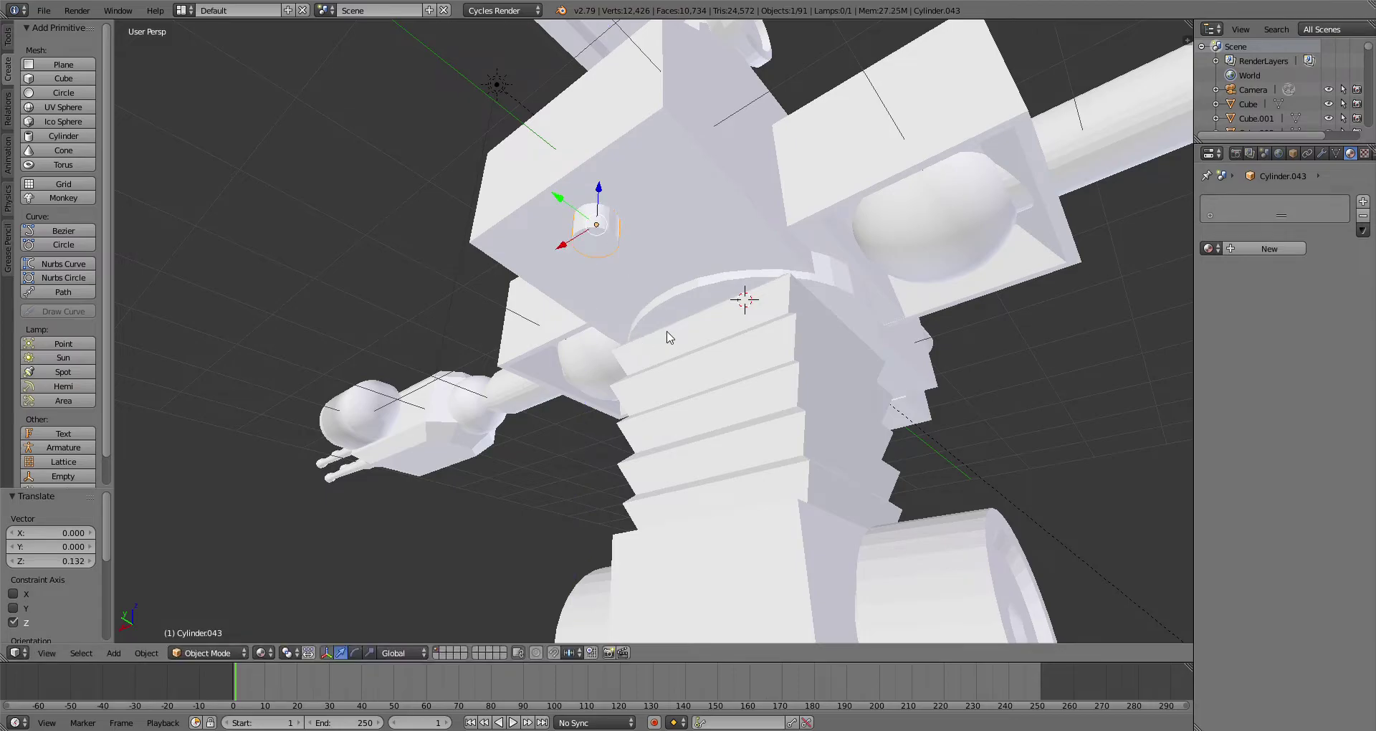
{"action": "middle_click_drag", "start_coordinate": [668, 336], "coordinate": [675, 343]}
Step: Isolate the small cylinder and add a cube scaled to 0.254 around it
{"action": "key", "text": "KP_Divide"}
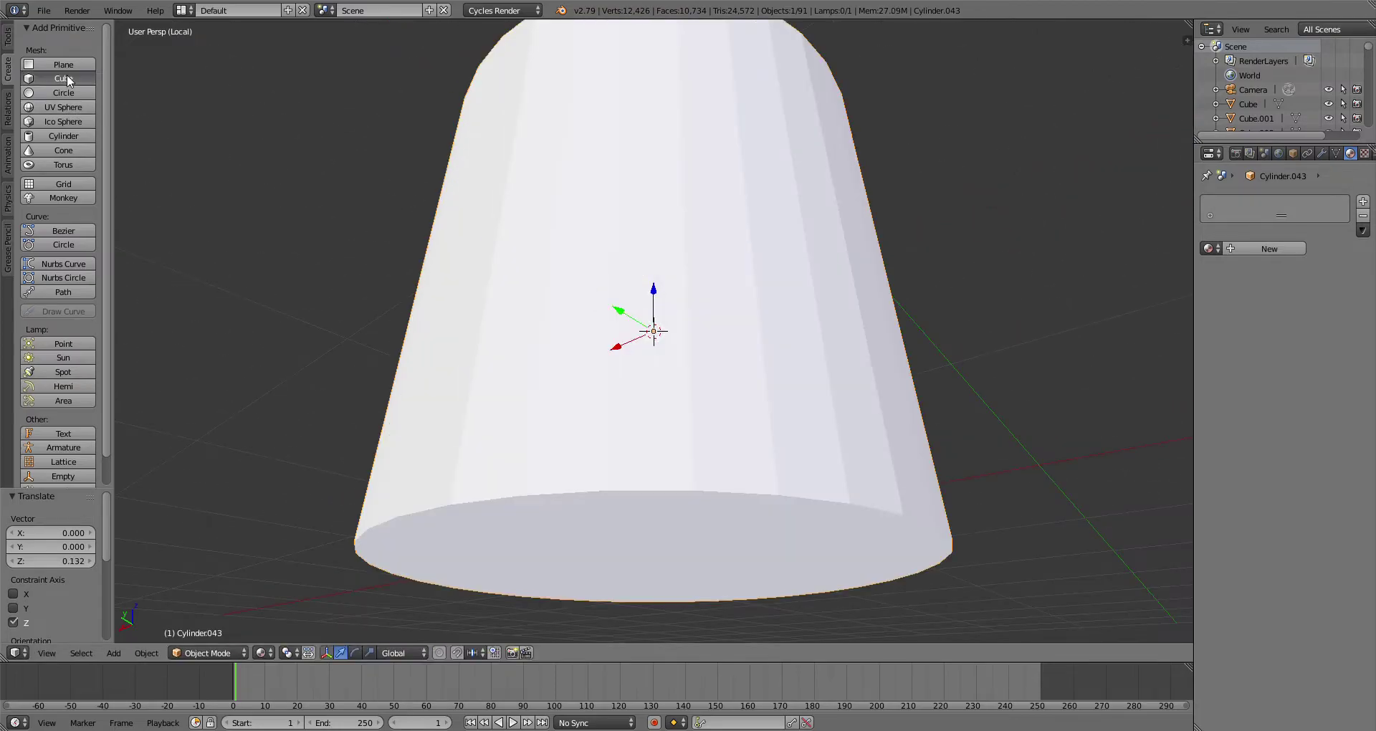
{"action": "left_click", "coordinate": [64, 78]}
{"action": "key", "text": "s"}
{"action": "left_click", "coordinate": [574, 430]}
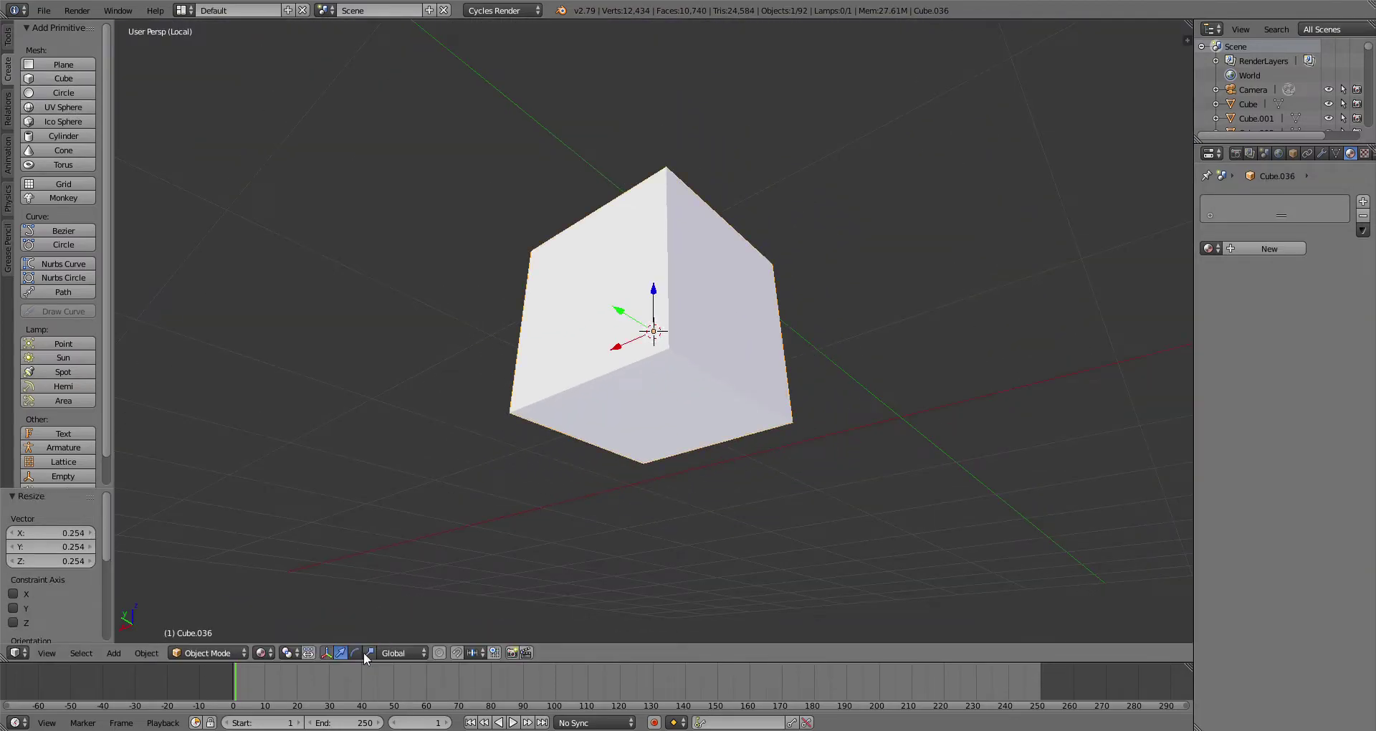
Step: Flatten the new cube along Z and stretch it by 2.478 along X into a long box
{"action": "key", "text": "s"}
{"action": "key", "text": "z"}
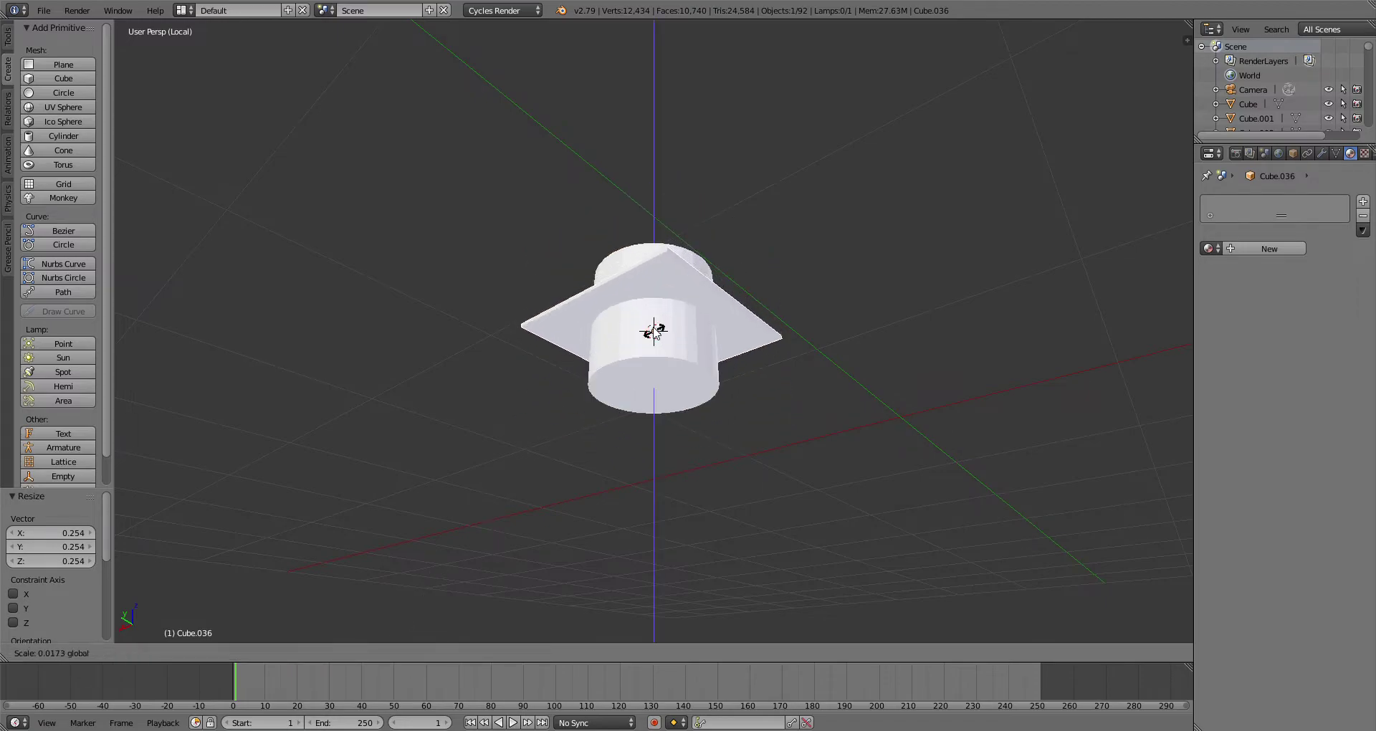
{"action": "left_click", "coordinate": [643, 330]}
{"action": "key", "text": "s"}
{"action": "key", "text": "x"}
{"action": "left_click", "coordinate": [584, 375]}
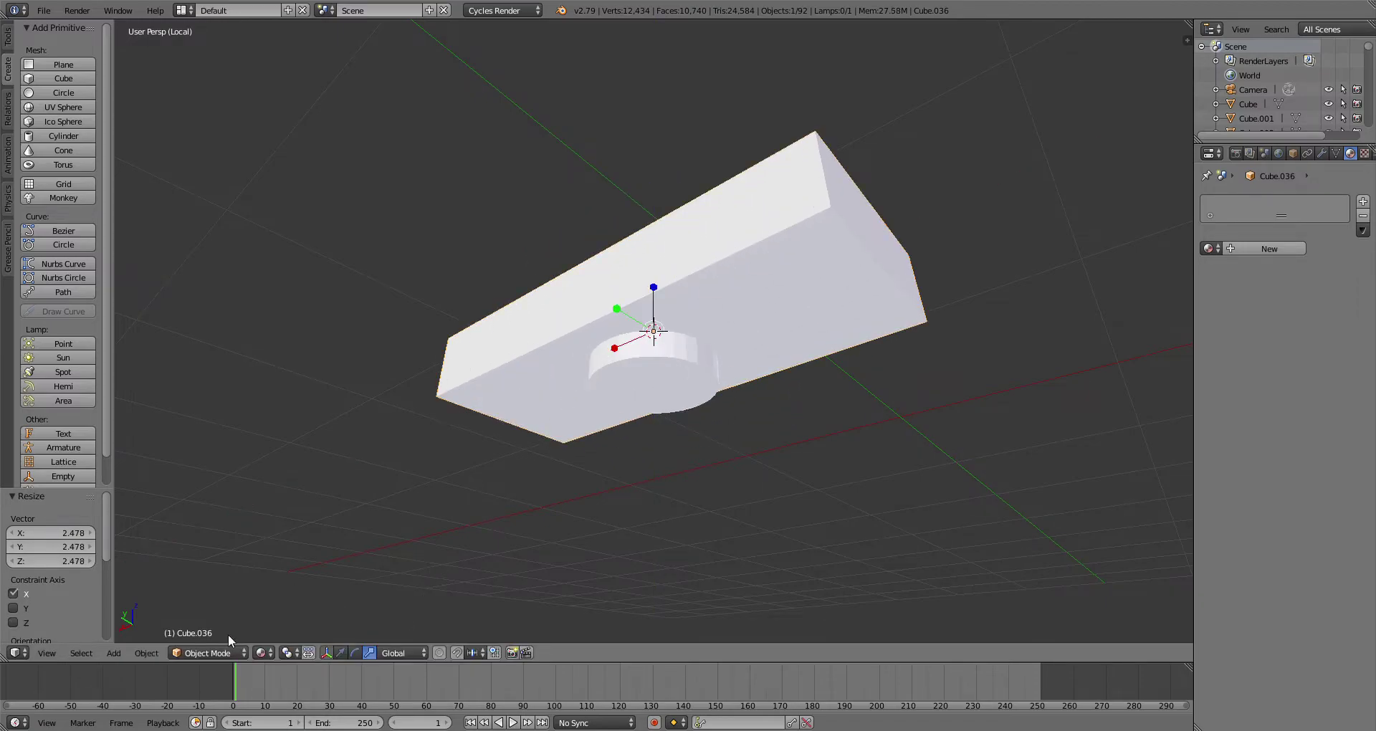
Step: Try extruding the long box's two end faces and spreading them outward along X
{"action": "left_click", "coordinate": [222, 622]}
{"action": "right_click", "coordinate": [867, 224]}
{"action": "middle_click_drag", "start_coordinate": [867, 224], "coordinate": [1068, 292]}
{"action": "right_click", "coordinate": [602, 338], "text": "shift"}
{"action": "middle_click_drag", "start_coordinate": [607, 339], "coordinate": [540, 379]}
{"action": "key", "text": "e"}
{"action": "right_click", "coordinate": [639, 337]}
{"action": "key", "text": "s"}
{"action": "key", "text": "x"}
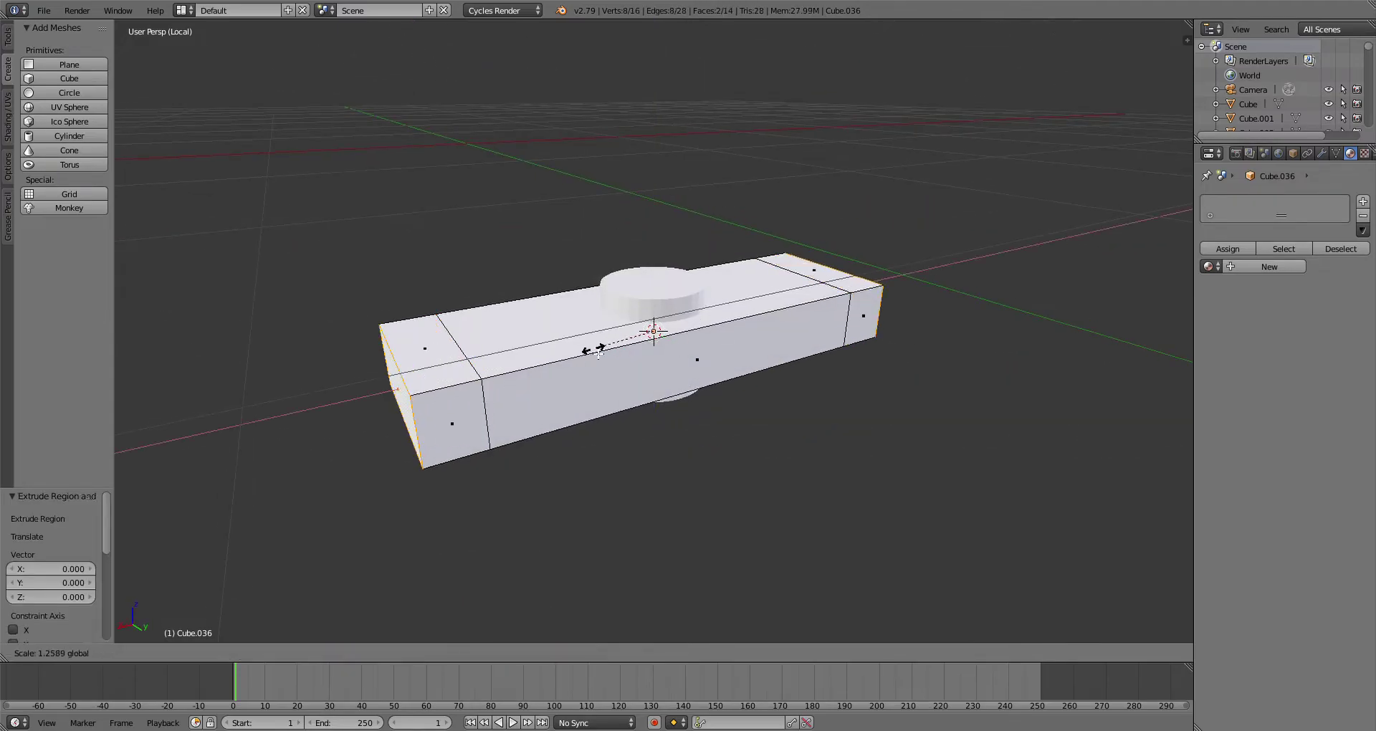
{"action": "left_click", "coordinate": [587, 352]}
Step: Try tapering the extruded end faces along Y and spacing them by 1.311 along X
{"action": "key", "text": "s"}
{"action": "key", "text": "y"}
{"action": "left_click", "coordinate": [668, 351]}
{"action": "key", "text": "s"}
{"action": "key", "text": "x"}
{"action": "left_click", "coordinate": [626, 354]}
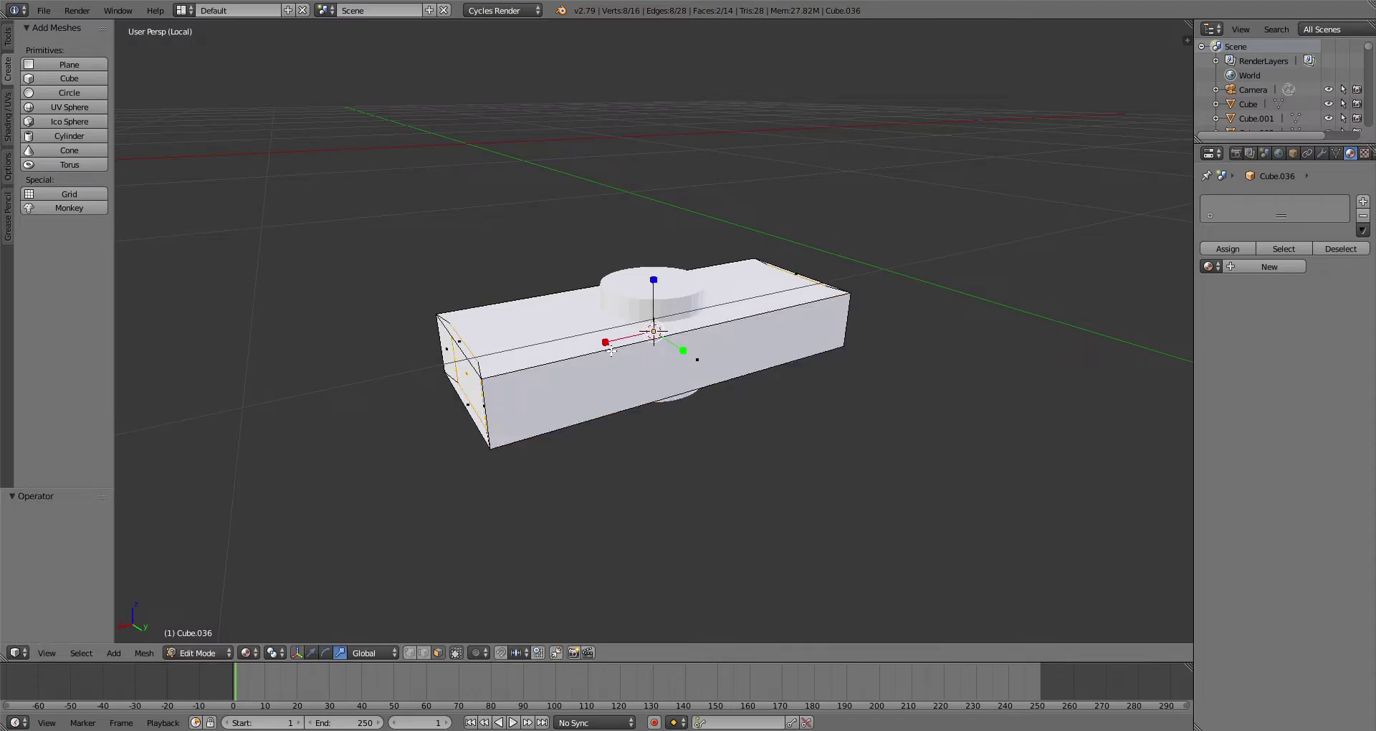
{"action": "key", "text": "s"}
{"action": "key", "text": "x"}
{"action": "left_click", "coordinate": [591, 353]}
Step: Try insetting the three underside faces of the box and extruding them 0.143 inward along Z as a recess
{"action": "middle_click_drag", "start_coordinate": [572, 369], "coordinate": [489, 300]}
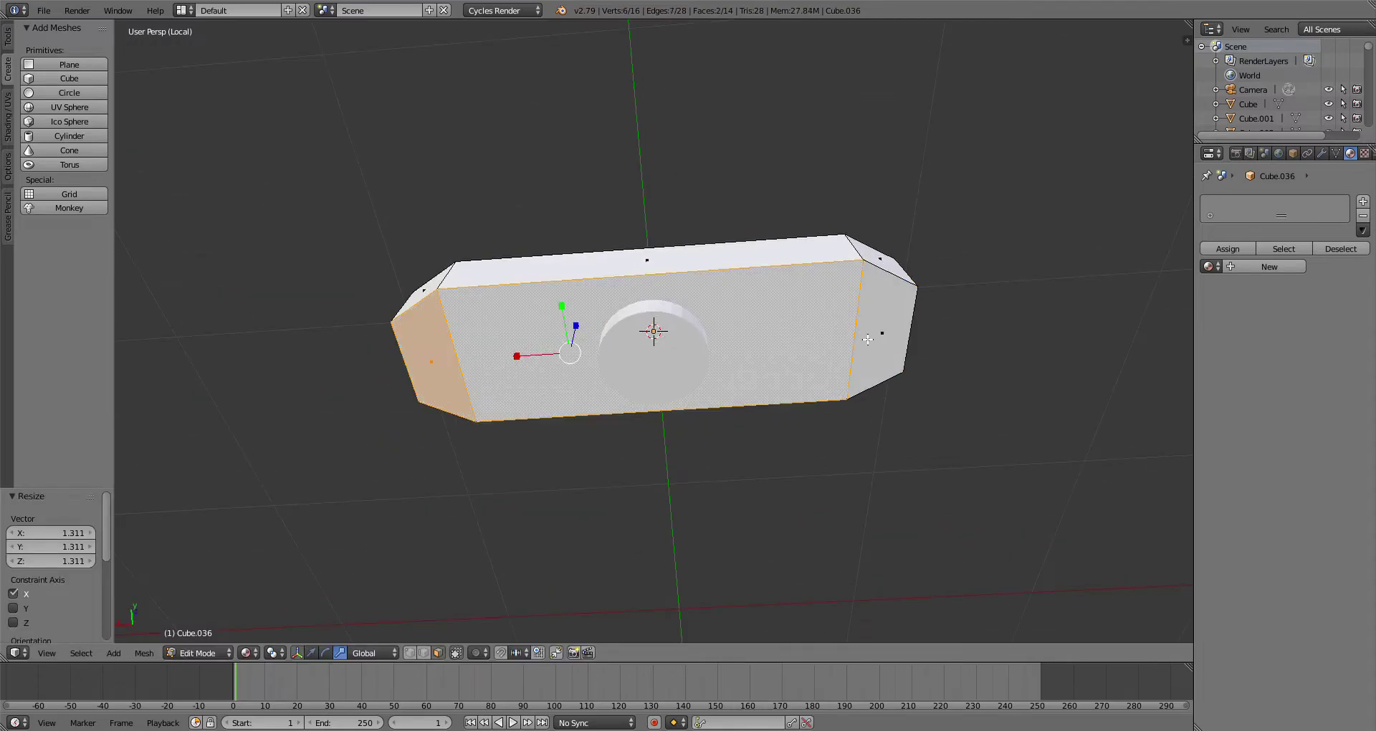
{"action": "right_click", "coordinate": [868, 340], "text": "shift"}
{"action": "key", "text": "e"}
{"action": "right_click", "coordinate": [974, 274]}
{"action": "key", "text": "s"}
{"action": "left_click", "coordinate": [936, 278]}
{"action": "key", "text": "s"}
{"action": "key", "text": "x"}
{"action": "key", "text": "e"}
{"action": "left_click", "coordinate": [809, 372]}
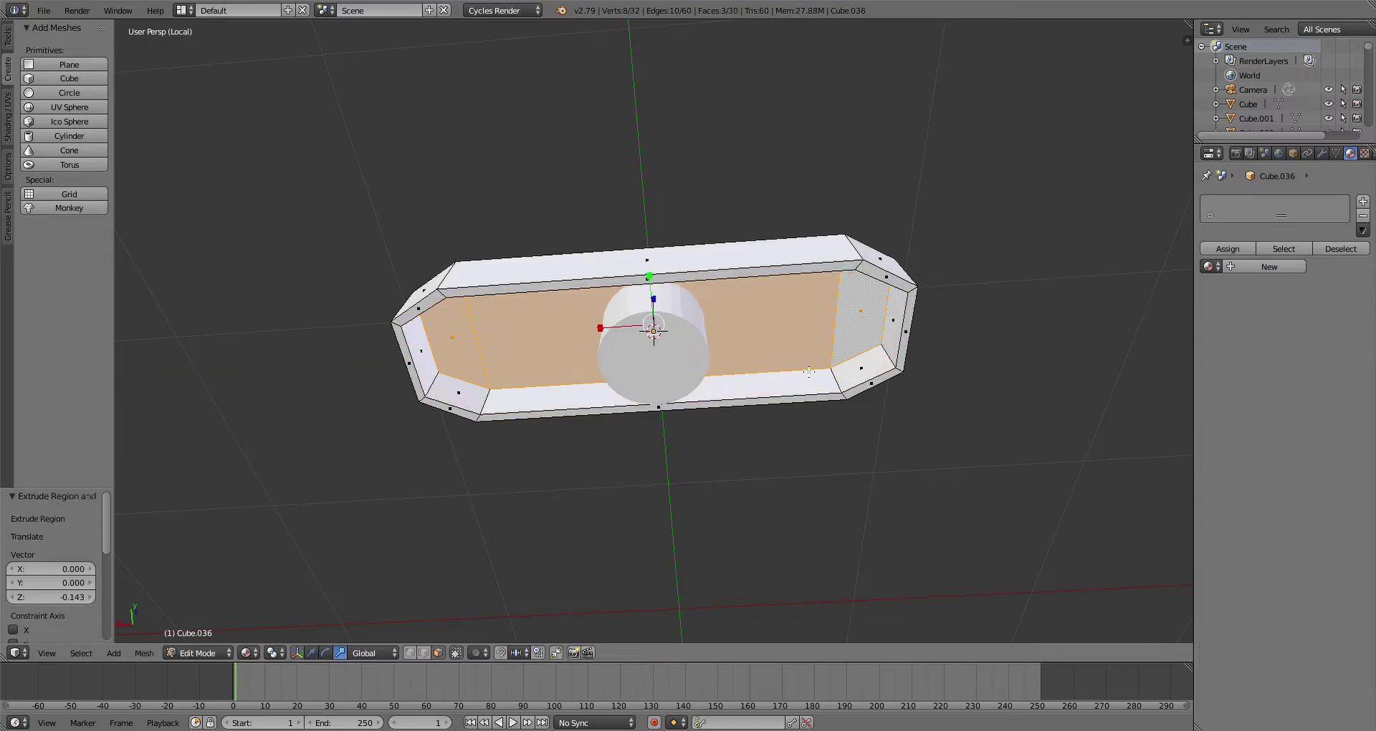
{"action": "left_click", "coordinate": [218, 637]}
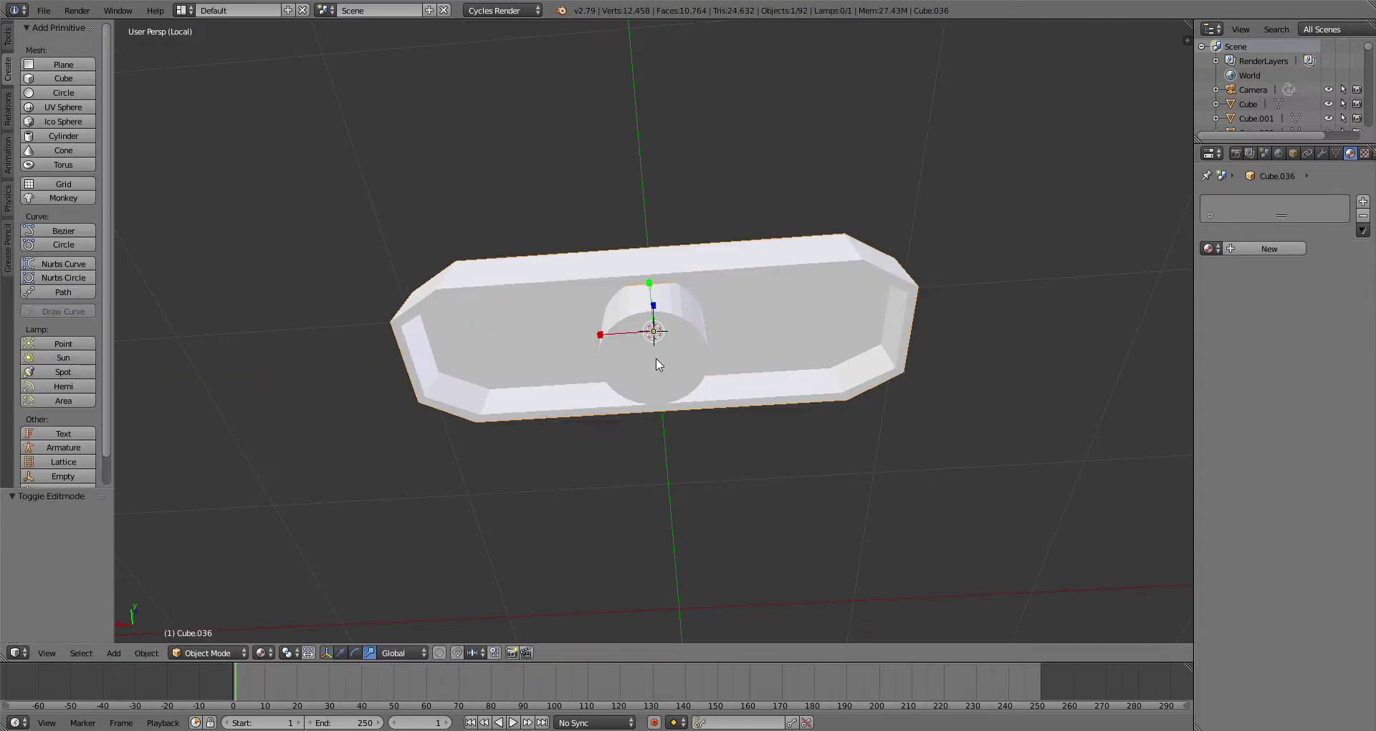
Step: Try moving the small cylinder out of the recess along Y
{"action": "right_click", "coordinate": [655, 358]}
{"action": "middle_click_drag", "start_coordinate": [654, 359], "coordinate": [592, 430]}
{"action": "scroll", "coordinate": [592, 431], "scroll_direction": "down", "scroll_amount": 2}
{"action": "scroll", "coordinate": [592, 430], "scroll_direction": "up", "scroll_amount": 1}
{"action": "left_click_drag", "start_coordinate": [610, 307], "coordinate": [499, 260]}
{"action": "middle_click_drag", "start_coordinate": [469, 174], "coordinate": [600, 213]}
{"action": "scroll", "coordinate": [510, 320], "scroll_direction": "up", "scroll_amount": 1}
{"action": "scroll", "coordinate": [600, 214], "scroll_direction": "down", "scroll_amount": 1}
Step: Try adding a cube inside the recess, and undo the edits back to the plain long box
{"action": "left_click", "coordinate": [50, 79]}
{"action": "key", "text": "s"}
{"action": "right_click", "coordinate": [788, 318]}
{"action": "key", "text": "ctrl+z"}
{"action": "key", "text": "ctrl+shift+z"}
{"action": "key", "text": "ctrl+z"}
{"action": "key", "text": "ctrl+z"}
{"action": "key", "text": "ctrl+z"}
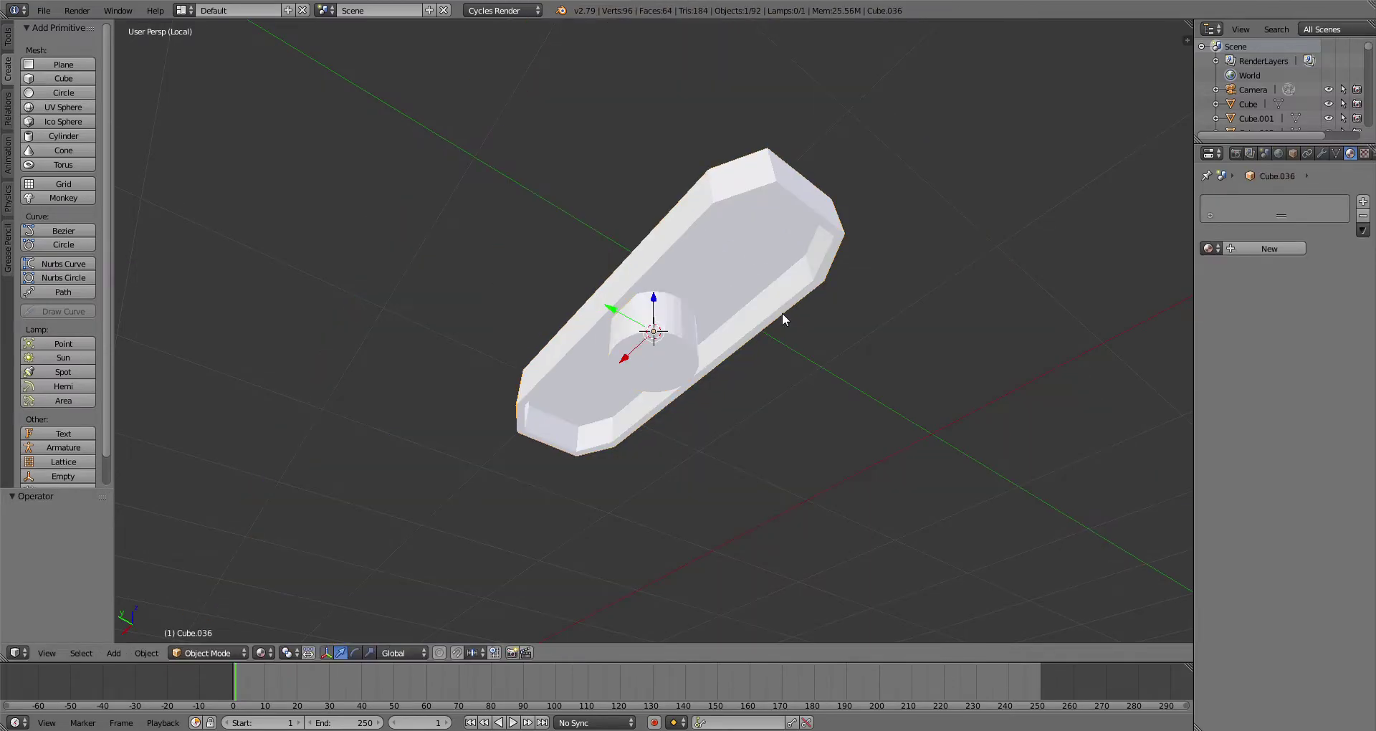
Step: Select both end faces of the long box in Edit Mode and extrude them in place
{"action": "left_click", "coordinate": [215, 653]}
{"action": "left_click", "coordinate": [215, 620]}
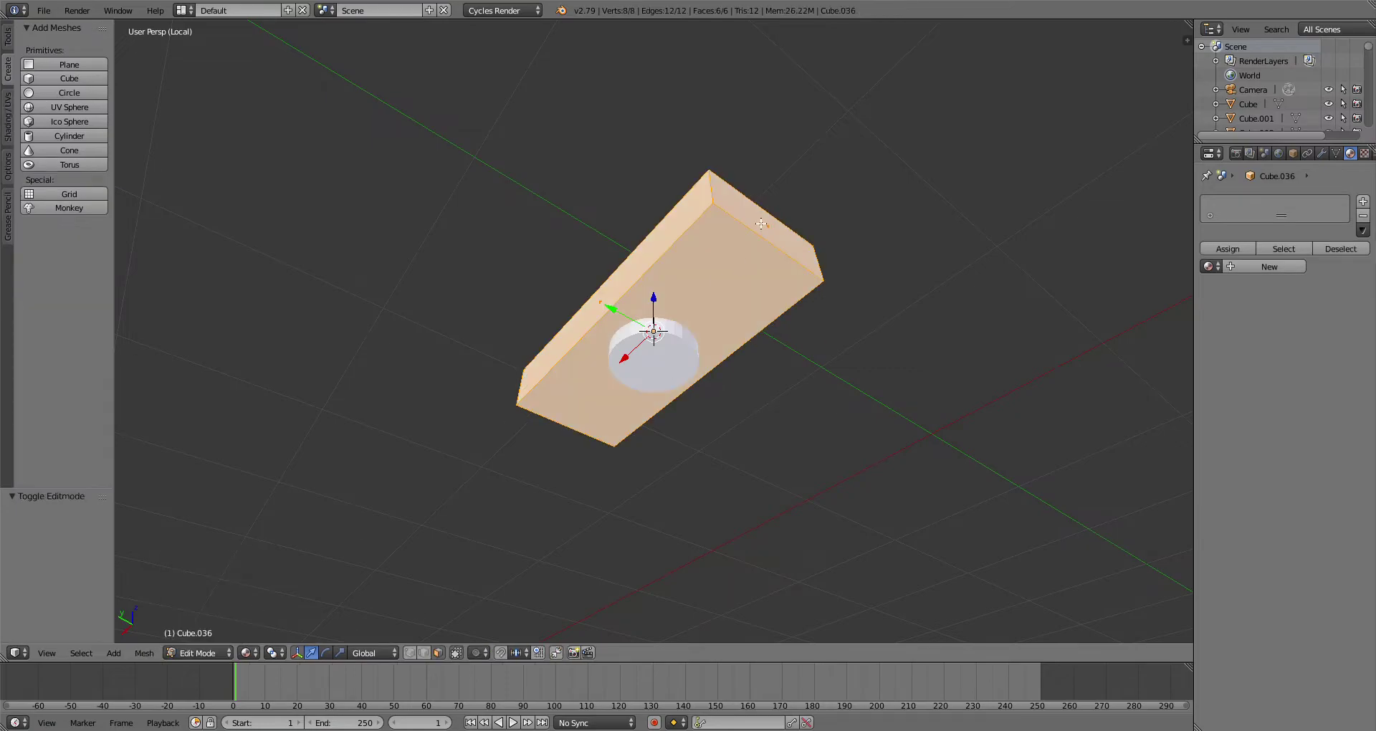
{"action": "right_click", "coordinate": [762, 227]}
{"action": "middle_click_drag", "start_coordinate": [624, 326], "coordinate": [797, 403]}
{"action": "right_click", "coordinate": [517, 321], "text": "shift"}
{"action": "middle_click_drag", "start_coordinate": [552, 548], "coordinate": [531, 387]}
{"action": "key", "text": "e"}
{"action": "right_click", "coordinate": [512, 486]}
Step: Taper the extruded end faces to 0.621 along Y and adjust their spacing to about 0.83 along X
{"action": "left_click", "coordinate": [340, 652]}
{"action": "mouse_move", "coordinate": [611, 330]}
{"action": "left_mouse_down"}
{"action": "mouse_move", "coordinate": [573, 324]}
{"action": "mouse_move", "coordinate": [615, 328]}
{"action": "left_mouse_up"}
{"action": "key", "text": "s"}
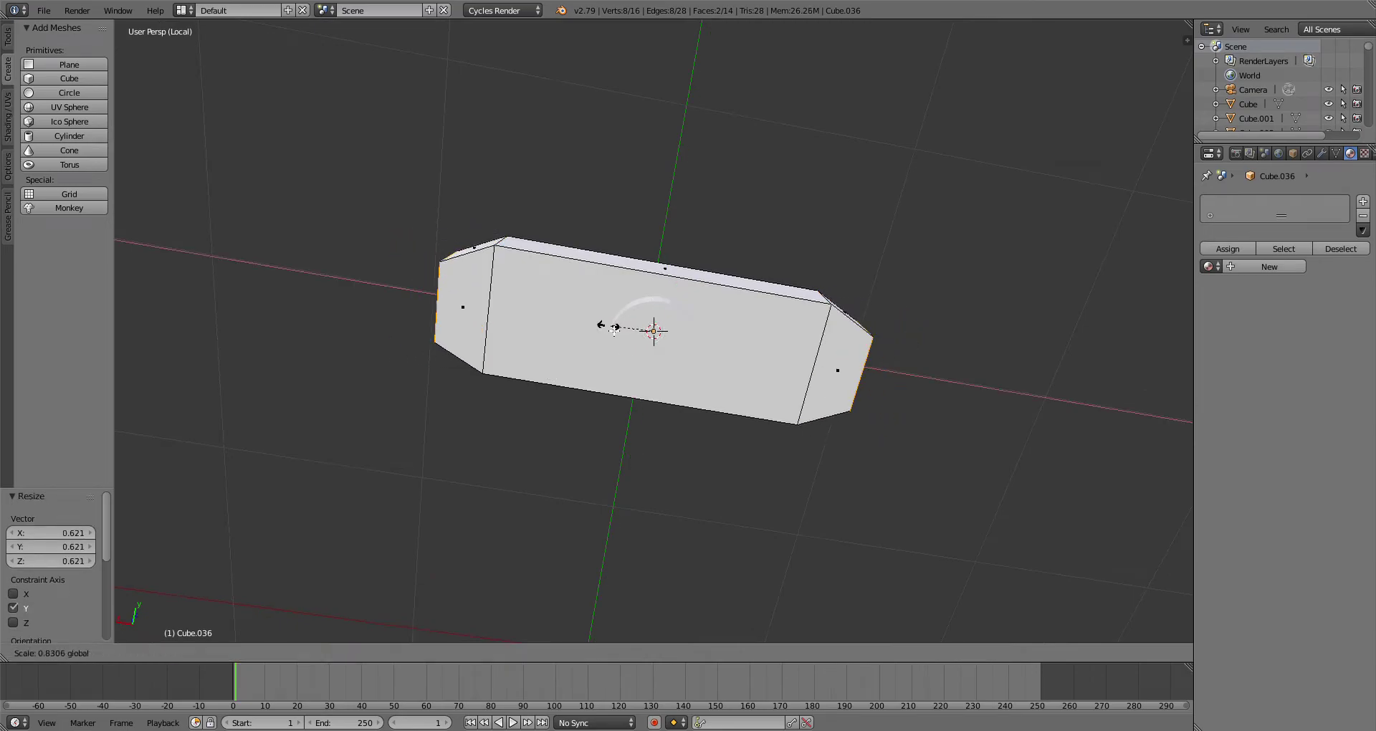
{"action": "left_click", "coordinate": [196, 638]}
{"action": "middle_click_drag", "start_coordinate": [522, 284], "coordinate": [492, 362]}
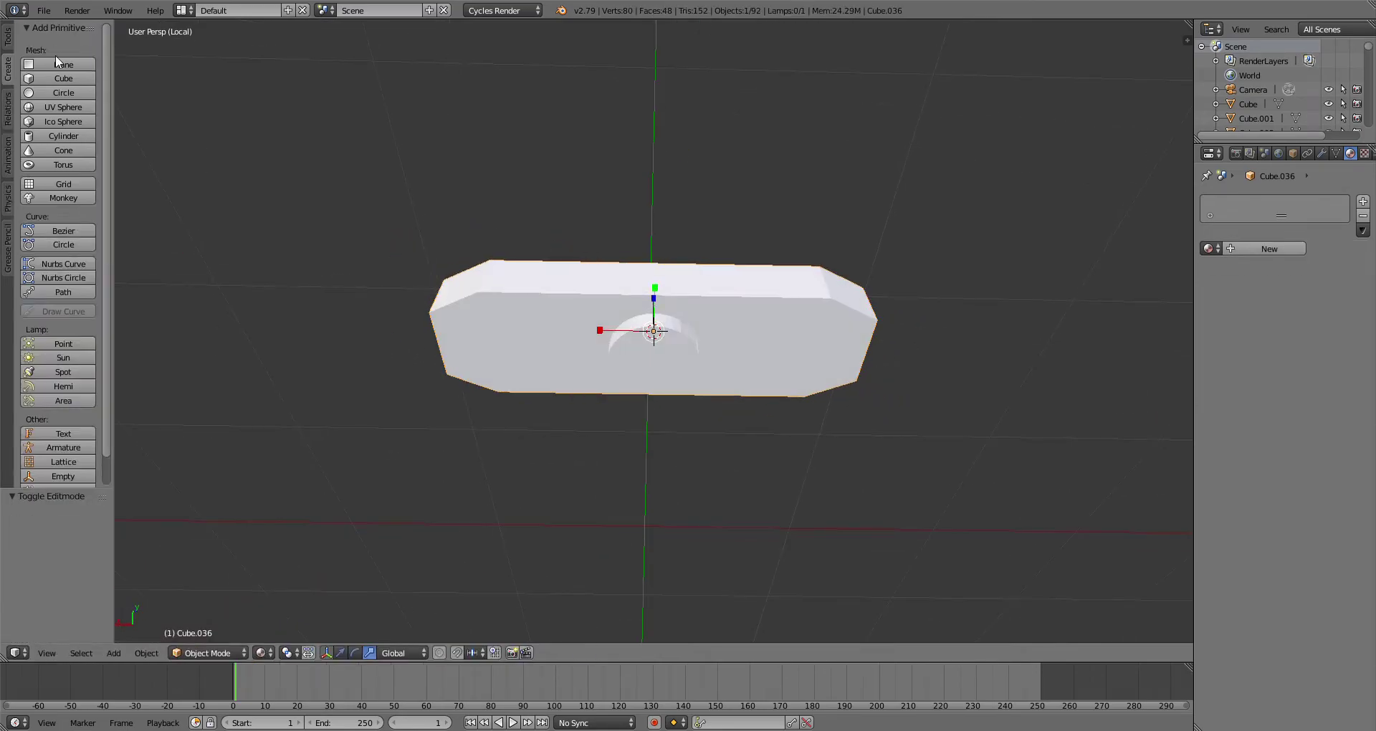
Step: Duplicate the bevelled plate in place and scale the copy down to about 0.94
{"action": "left_click", "coordinate": [8, 39]}
{"action": "key", "text": "shift+d"}
{"action": "right_click", "coordinate": [787, 307]}
{"action": "key", "text": "s"}
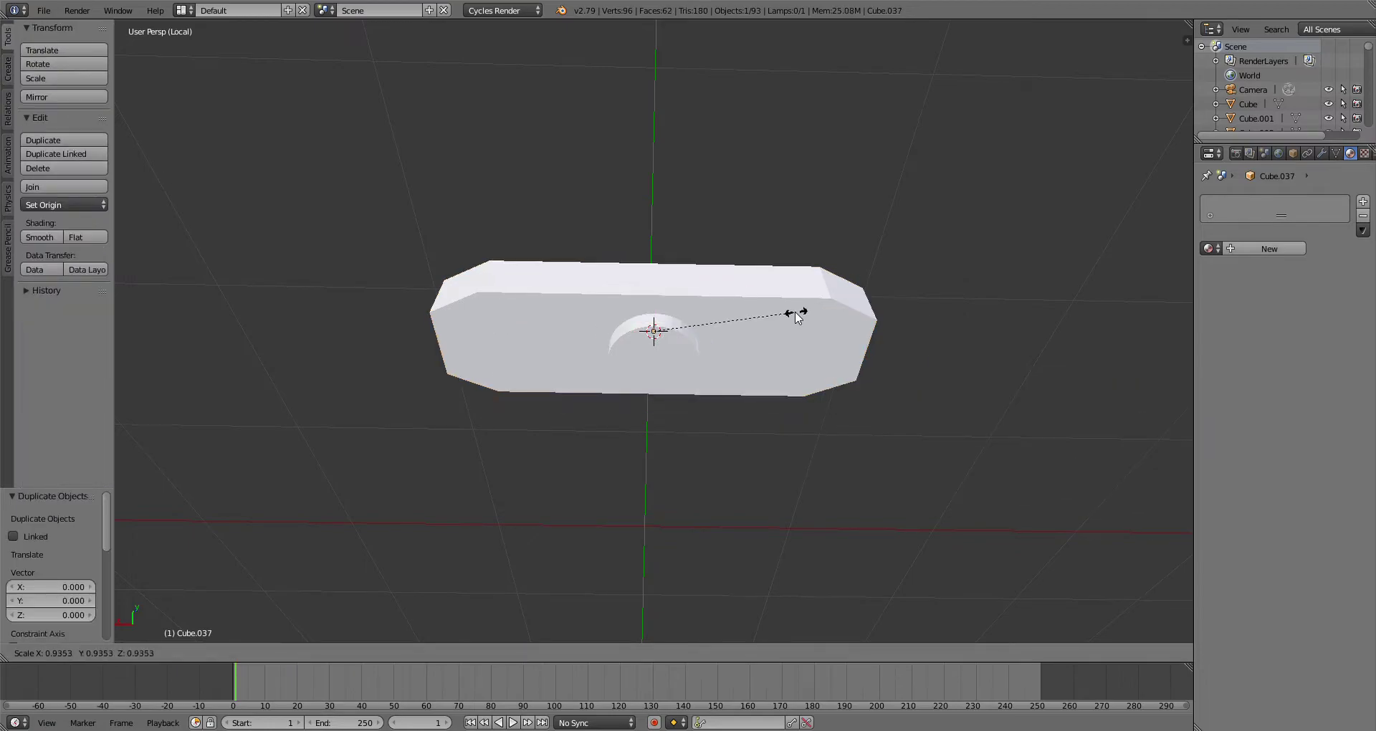
{"action": "left_click", "coordinate": [794, 314]}
Step: Extrude the original plate's three underside faces in place and inset them, scaling by 0.952 along X
{"action": "left_click", "coordinate": [214, 621]}
{"action": "right_click", "coordinate": [450, 349]}
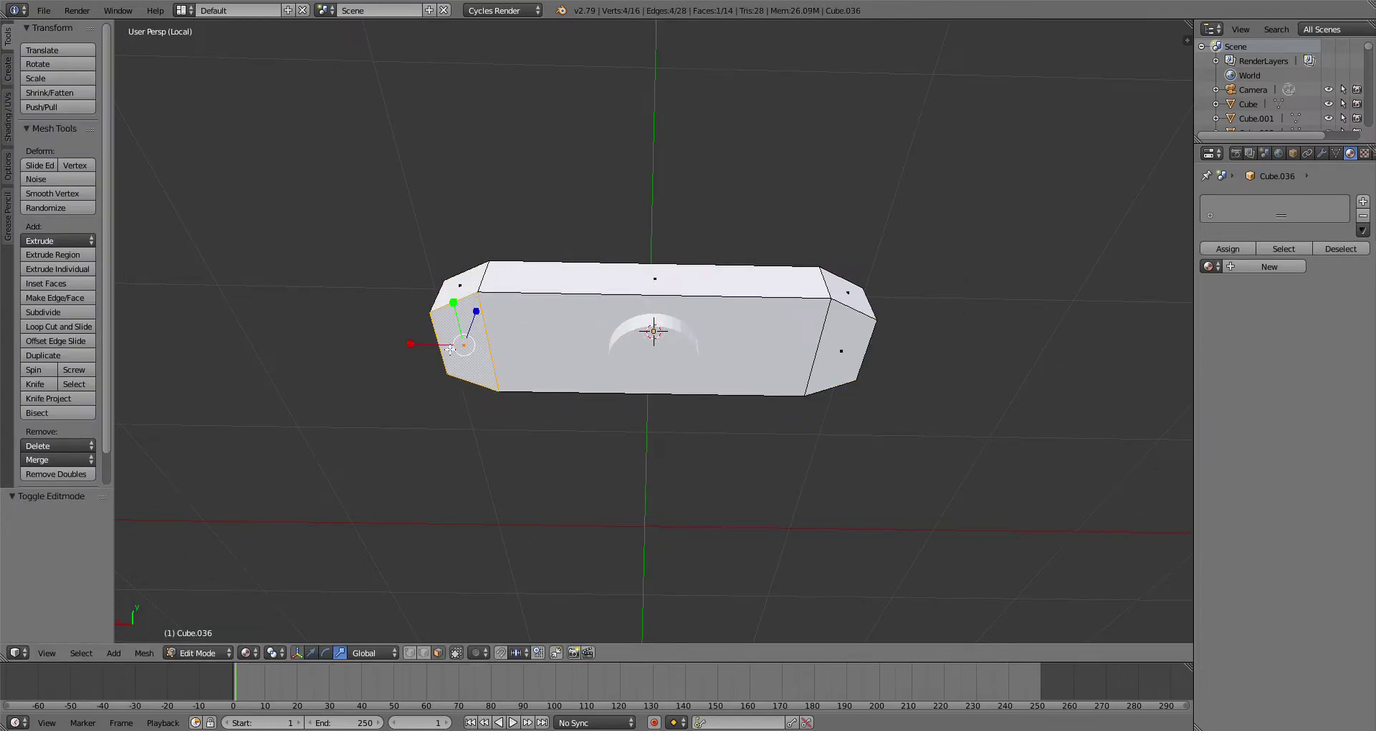
{"action": "right_click", "coordinate": [830, 368], "text": "shift"}
{"action": "key", "text": "e"}
{"action": "right_click", "coordinate": [842, 350]}
{"action": "key", "text": "s"}
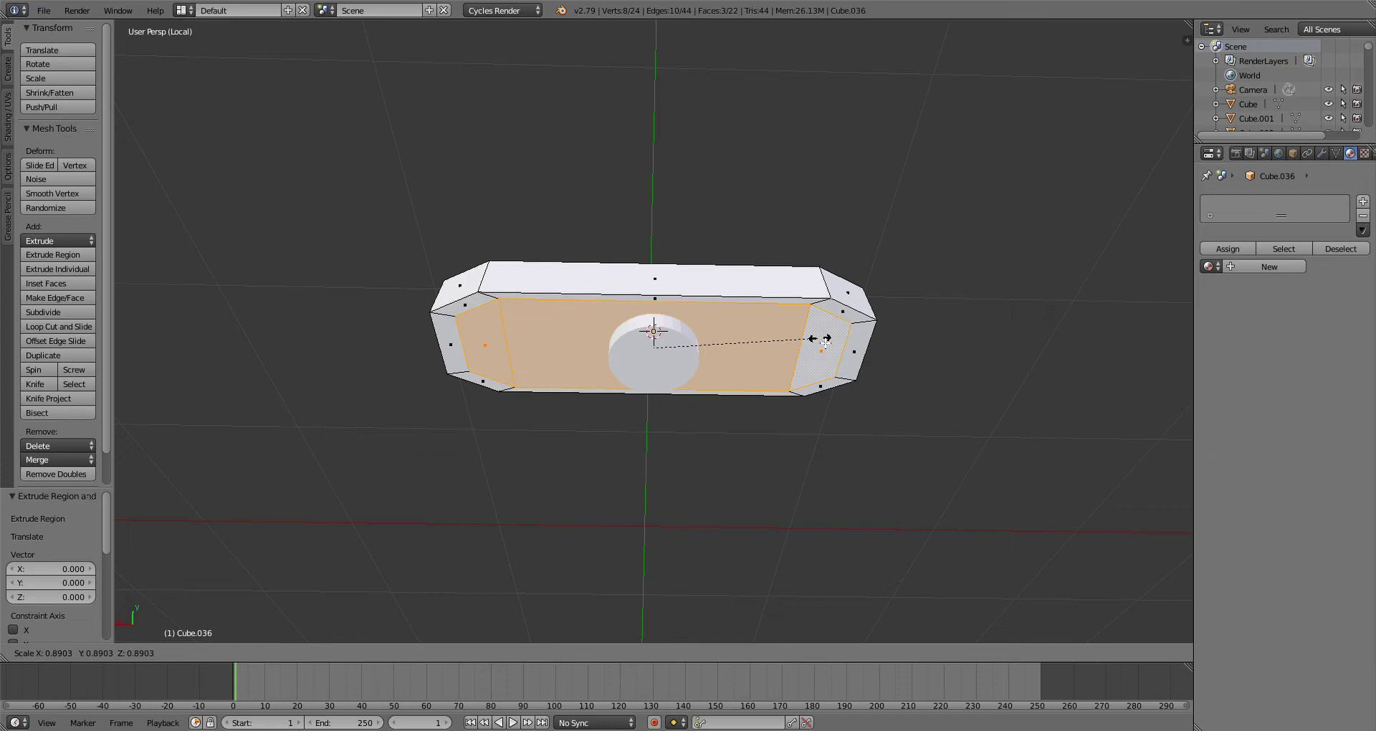
{"action": "left_click", "coordinate": [825, 343]}
{"action": "left_click_drag", "start_coordinate": [613, 353], "coordinate": [600, 353]}
Step: Extrude the inset underside faces about 0.128 inward to form a recess in the plate
{"action": "key", "text": "e"}
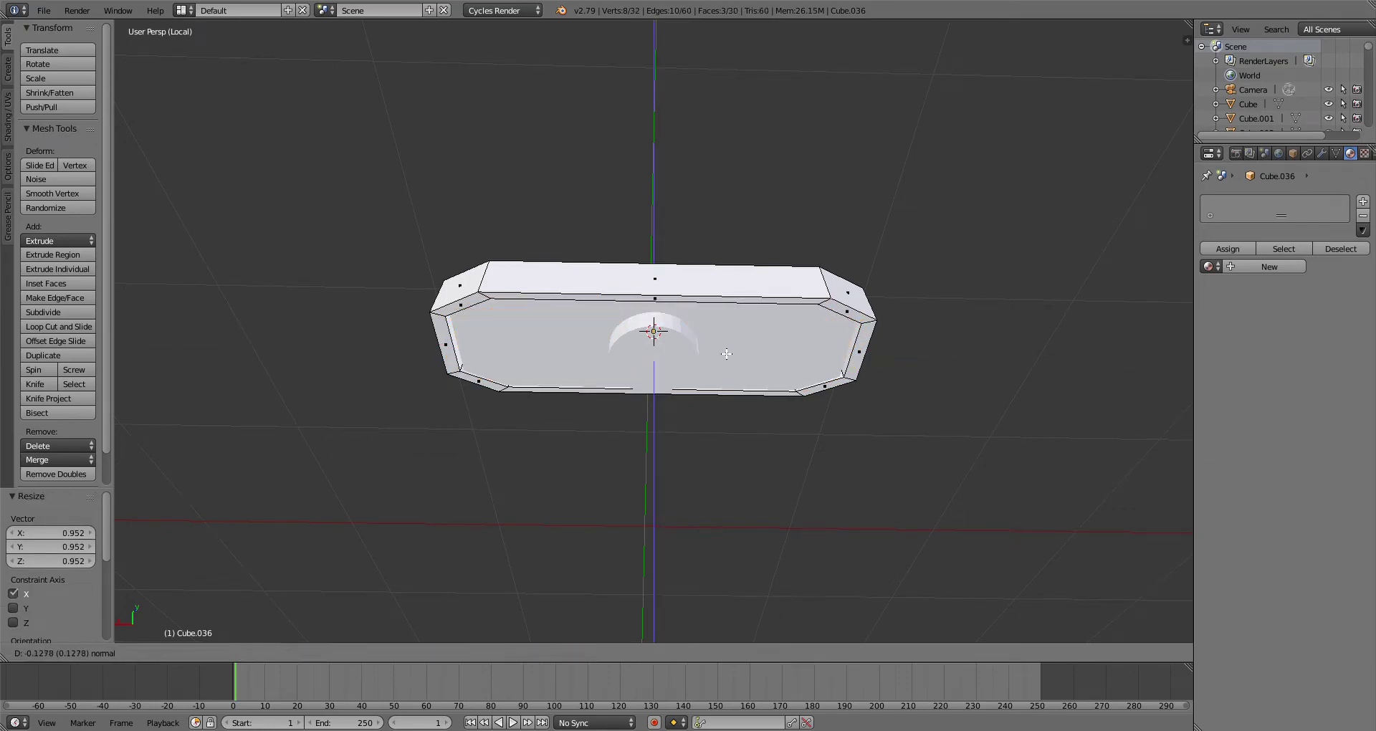
{"action": "left_click", "coordinate": [724, 356]}
{"action": "scroll", "coordinate": [510, 549], "scroll_direction": "up", "scroll_amount": 3}
{"action": "left_click", "coordinate": [206, 636]}
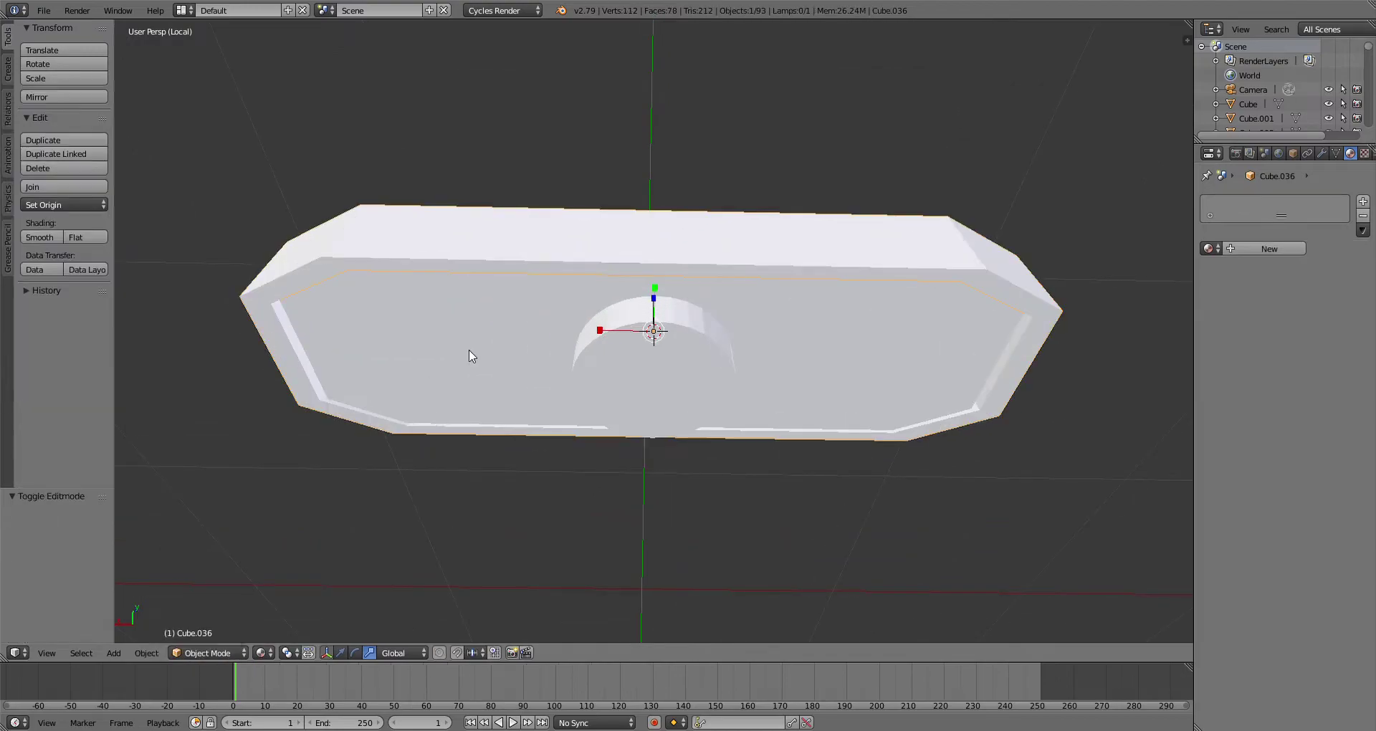
Step: Thin the inner plate copy along Z and scale it up by 1.048
{"action": "key", "text": "s"}
{"action": "key", "text": "Escape"}
{"action": "key", "text": "s"}
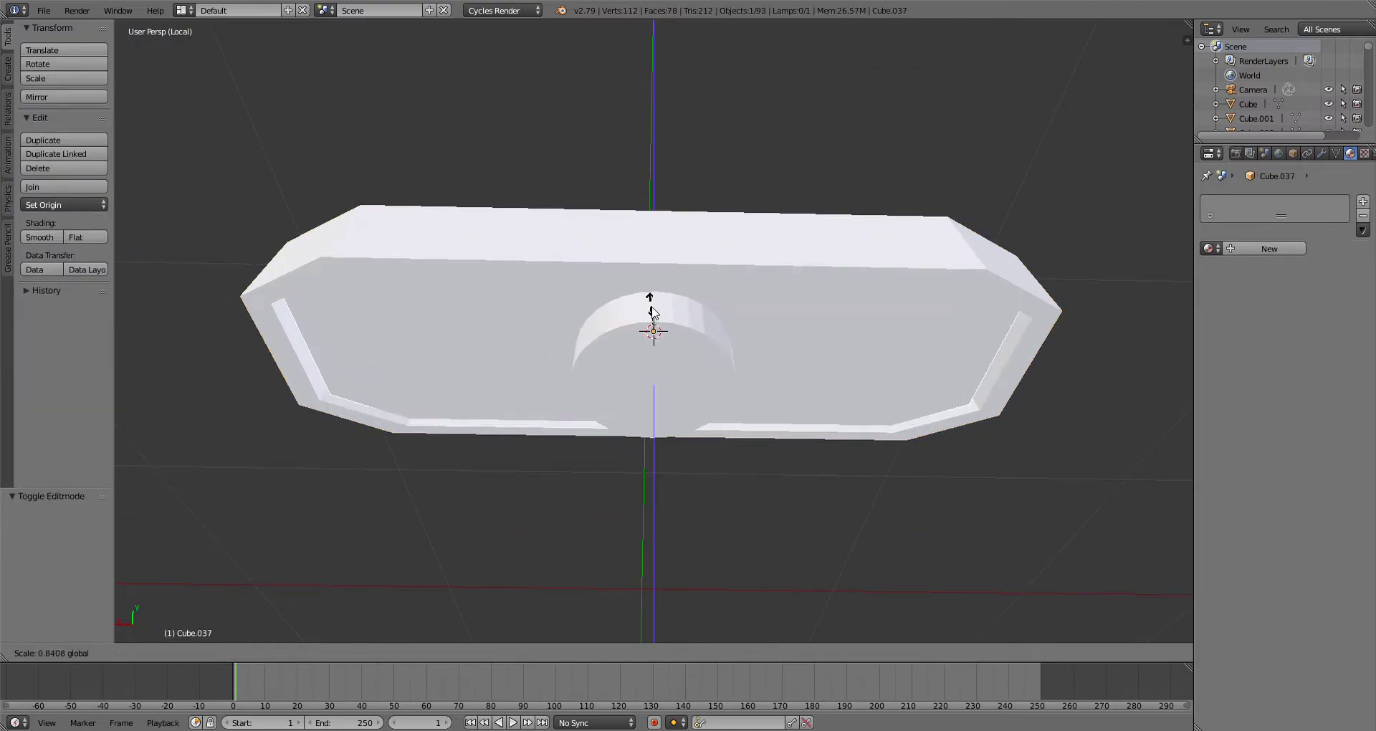
{"action": "key", "text": "z"}
{"action": "left_click_drag", "start_coordinate": [653, 335], "coordinate": [653, 336]}
{"action": "middle_click_drag", "start_coordinate": [653, 337], "coordinate": [695, 370]}
{"action": "left_click_drag", "start_coordinate": [653, 296], "coordinate": [656, 310]}
{"action": "key", "text": "s"}
{"action": "left_click", "coordinate": [733, 324]}
{"action": "scroll", "coordinate": [744, 362], "scroll_direction": "down", "scroll_amount": 1}
{"action": "middle_click_drag", "start_coordinate": [747, 371], "coordinate": [678, 335]}
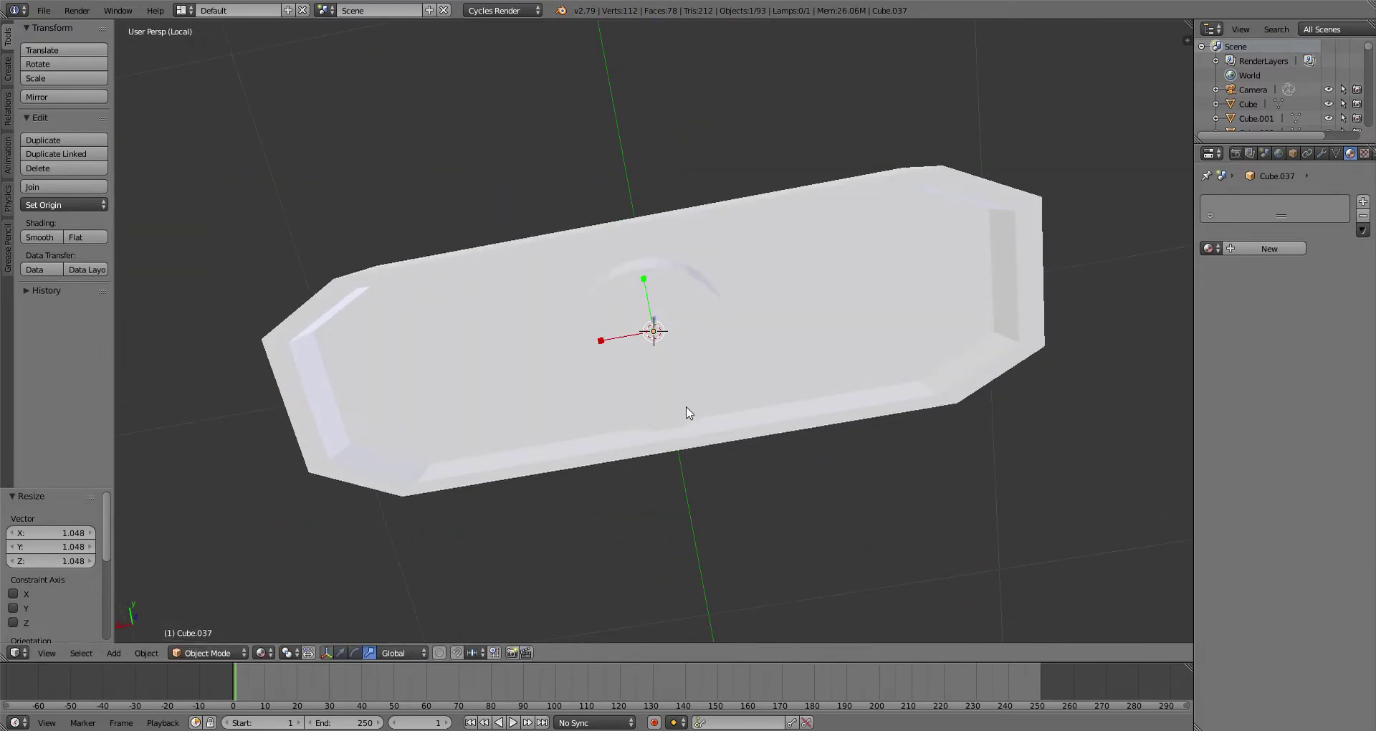
Step: Move the small cylinder 0.7 along Y away from the plate and select the outer plate
{"action": "right_click", "coordinate": [686, 410]}
{"action": "middle_click_drag", "start_coordinate": [686, 411], "coordinate": [583, 528]}
{"action": "left_click_drag", "start_coordinate": [612, 312], "coordinate": [233, 197]}
{"action": "scroll", "coordinate": [610, 313], "scroll_direction": "down", "scroll_amount": 1}
{"action": "right_click", "coordinate": [611, 314]}
{"action": "middle_click_drag", "start_coordinate": [611, 313], "coordinate": [649, 295]}
{"action": "scroll", "coordinate": [367, 236], "scroll_direction": "up", "scroll_amount": 1}
{"action": "scroll", "coordinate": [367, 243], "scroll_direction": "up", "scroll_amount": 1}
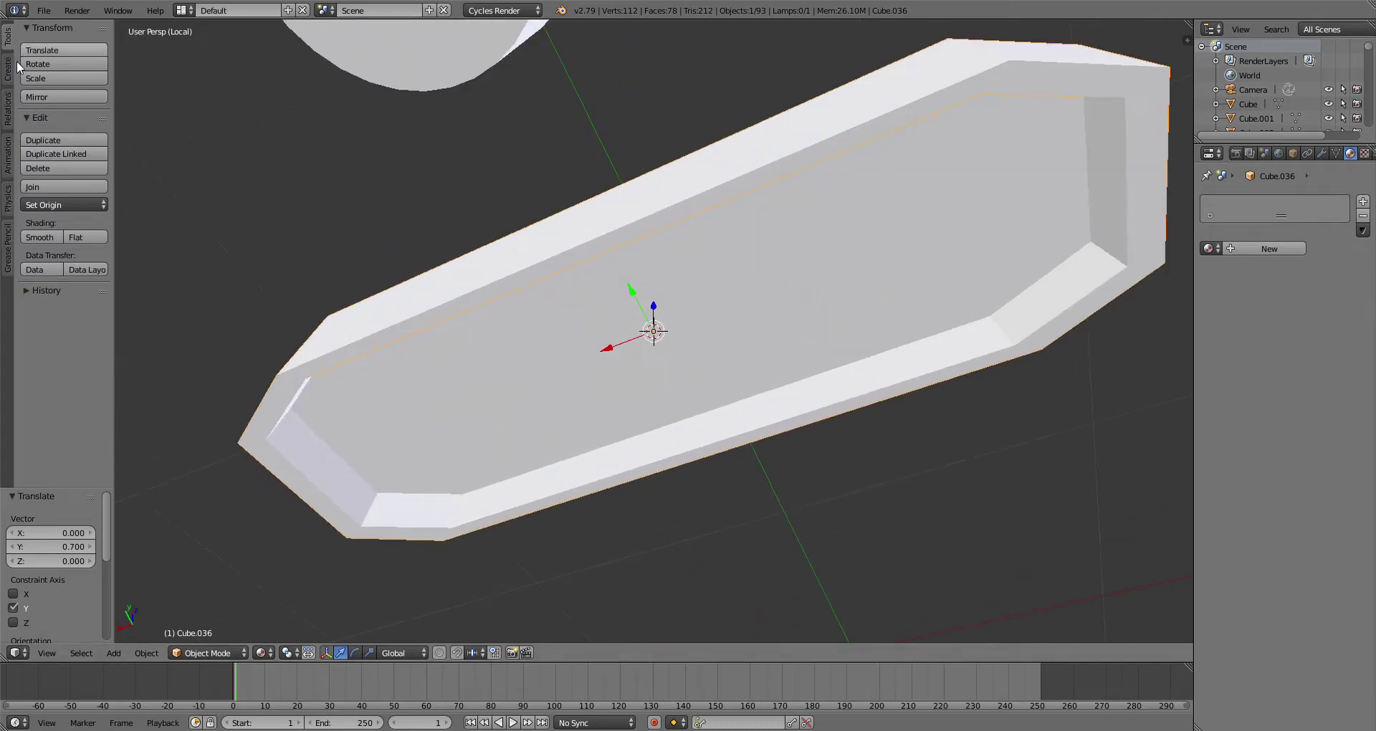
Step: Add a cube scaled to 0.199 in the middle of the recessed plate
{"action": "left_click", "coordinate": [8, 68]}
{"action": "left_click", "coordinate": [63, 78]}
{"action": "key", "text": "s"}
{"action": "left_click", "coordinate": [709, 367]}
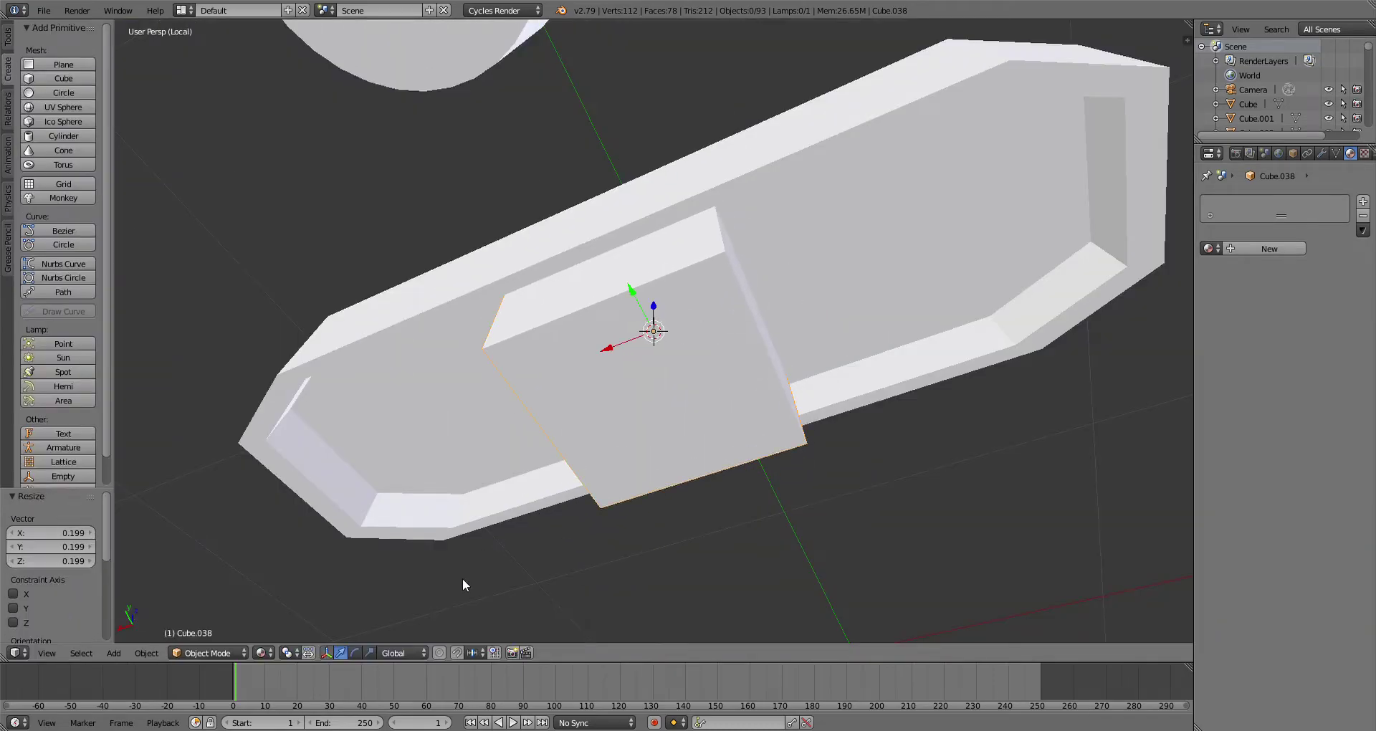
Step: Squash the cube along X and resize it along Y and Z into a thin slat across the recess
{"action": "left_click_drag", "start_coordinate": [613, 347], "coordinate": [648, 334]}
{"action": "left_click_drag", "start_coordinate": [617, 350], "coordinate": [634, 300]}
{"action": "middle_click_drag", "start_coordinate": [680, 363], "coordinate": [625, 473]}
{"action": "left_click_drag", "start_coordinate": [651, 290], "coordinate": [652, 306]}
{"action": "middle_click_drag", "start_coordinate": [687, 342], "coordinate": [610, 338]}
Step: Lengthen the slat's mesh by 1.112 along Y in Edit Mode so it spans the recess
{"action": "left_click", "coordinate": [202, 623]}
{"action": "middle_click_drag", "start_coordinate": [494, 435], "coordinate": [544, 366]}
{"action": "scroll", "coordinate": [545, 365], "scroll_direction": "up", "scroll_amount": 1}
{"action": "left_click_drag", "start_coordinate": [603, 329], "coordinate": [596, 329]}
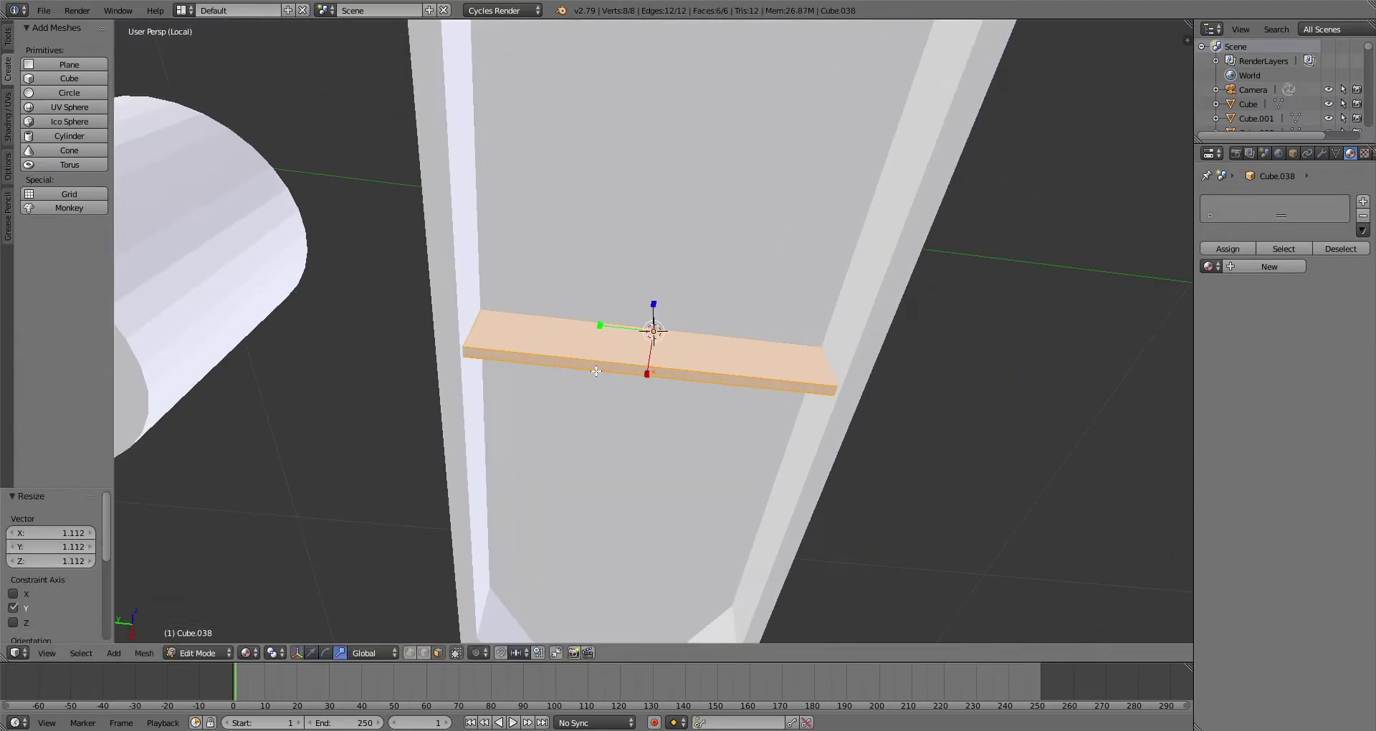
Step: Extrude the slat's lower face by 0.056 and pinch it along X into a tapered edge
{"action": "right_click", "coordinate": [654, 369]}
{"action": "key", "text": "e"}
{"action": "left_click", "coordinate": [656, 381]}
{"action": "left_click_drag", "start_coordinate": [654, 377], "coordinate": [649, 398]}
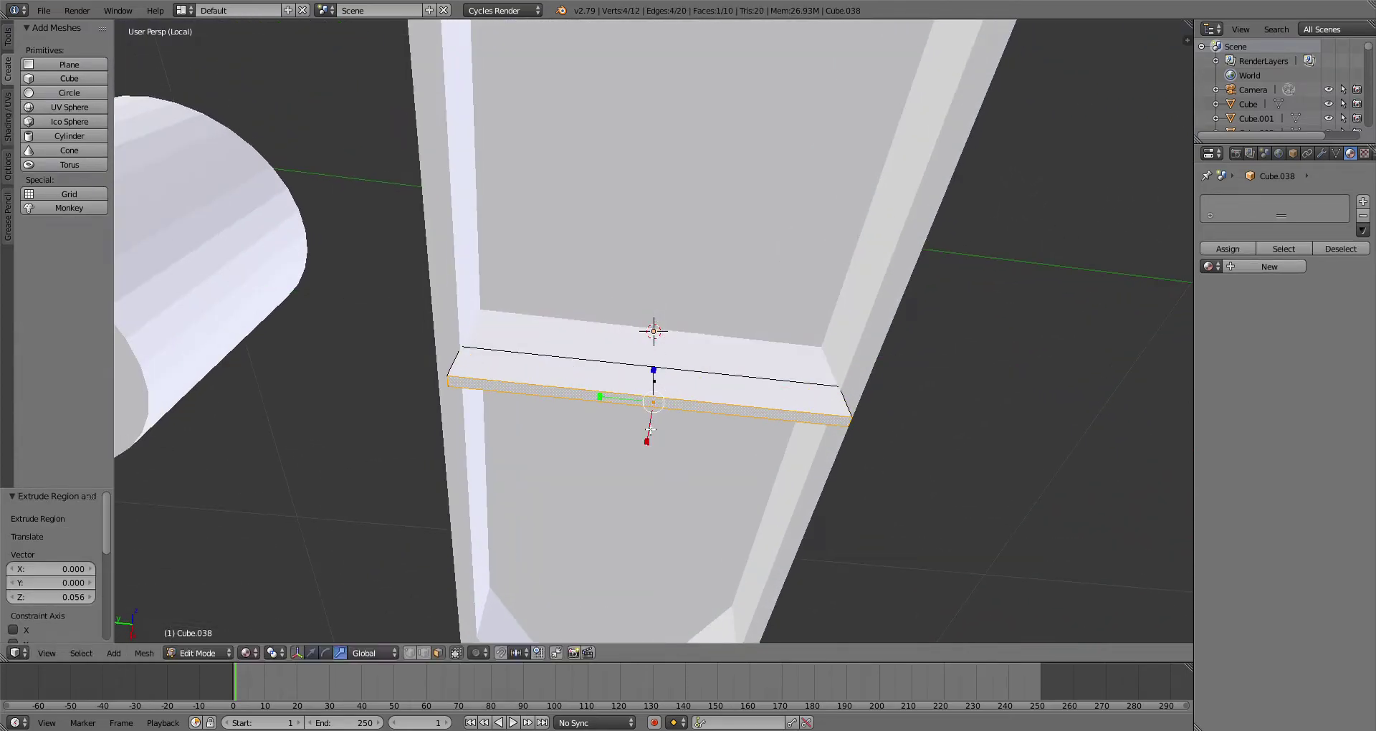
{"action": "left_click_drag", "start_coordinate": [648, 443], "coordinate": [654, 406]}
{"action": "middle_click_drag", "start_coordinate": [656, 406], "coordinate": [716, 461]}
{"action": "left_click", "coordinate": [206, 636]}
Step: Assign the Mk1 Dark material to the slat and scale it to 0.694 along Z
{"action": "middle_click_drag", "start_coordinate": [574, 488], "coordinate": [617, 559]}
{"action": "left_click", "coordinate": [1210, 248]}
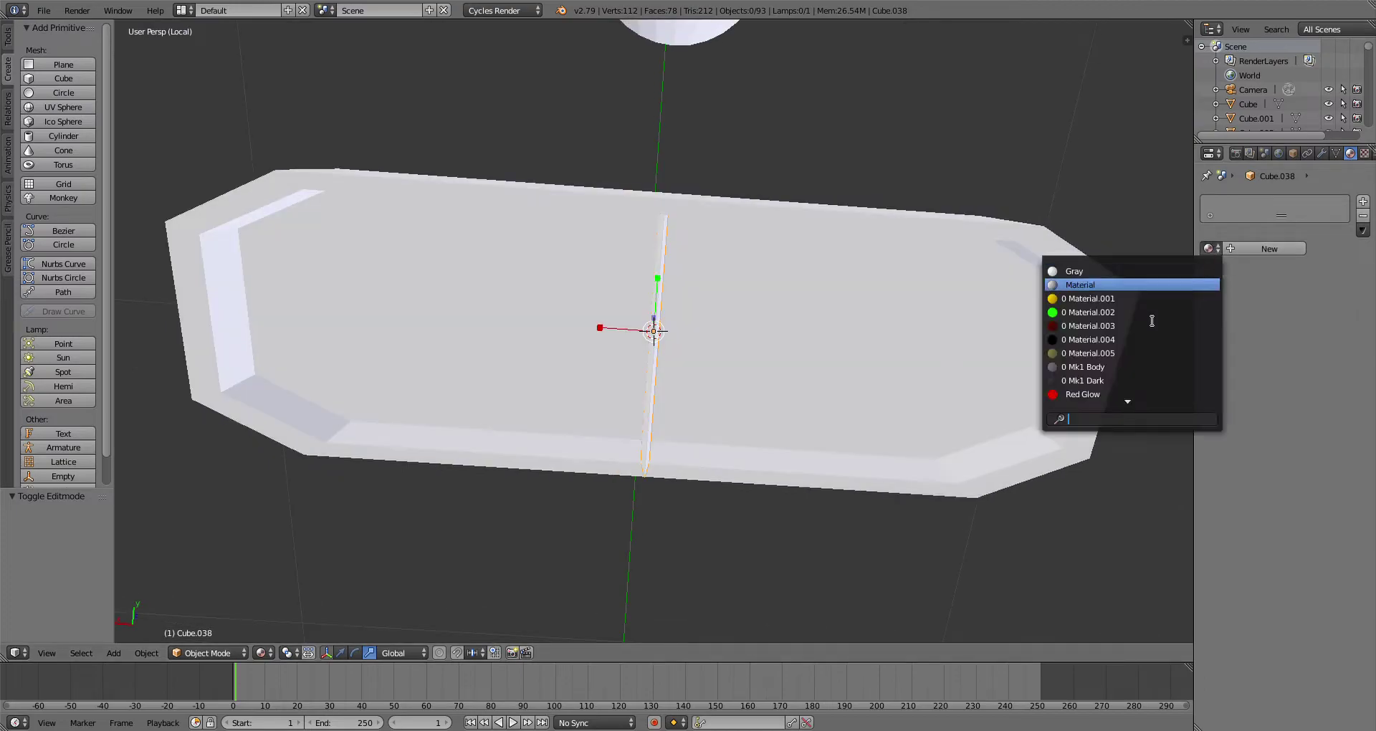
{"action": "left_click", "coordinate": [1143, 380]}
{"action": "middle_click_drag", "start_coordinate": [710, 545], "coordinate": [717, 435]}
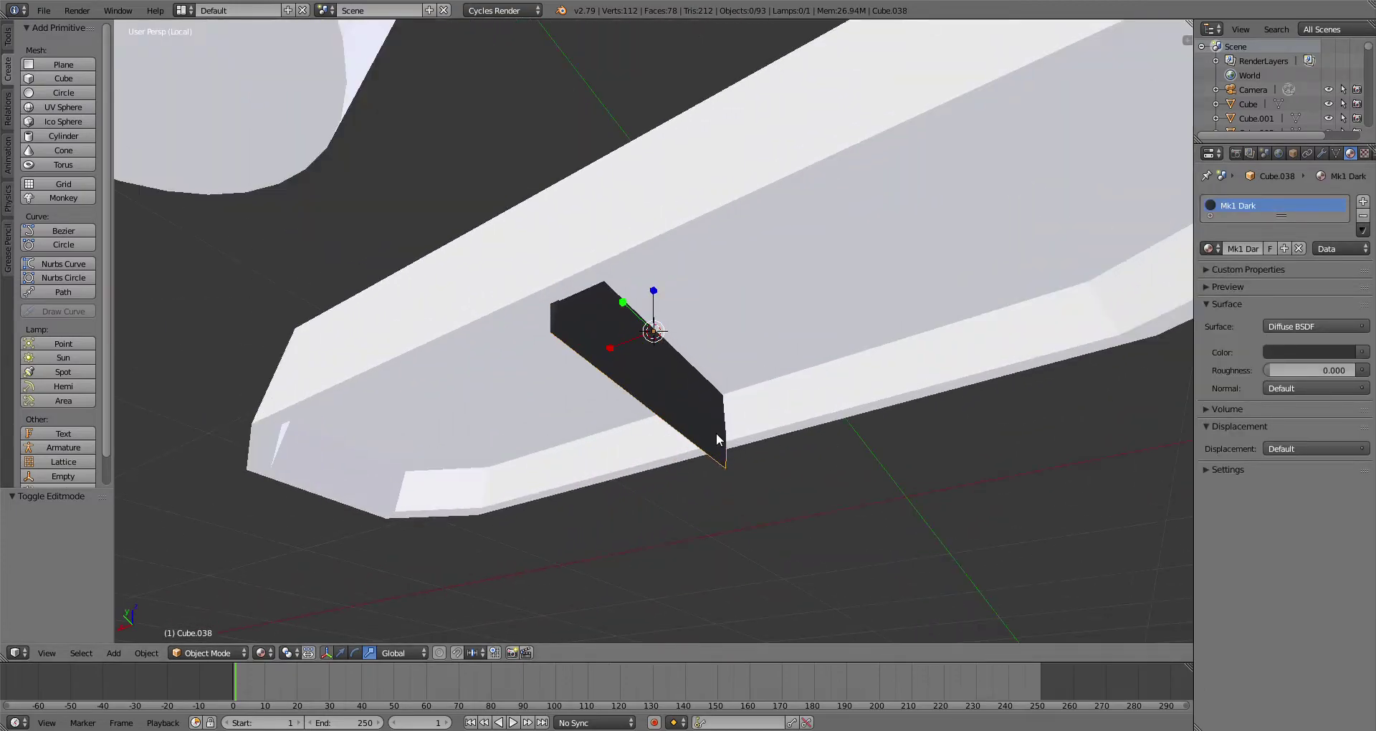
{"action": "left_click_drag", "start_coordinate": [653, 293], "coordinate": [655, 299]}
{"action": "middle_click_drag", "start_coordinate": [692, 251], "coordinate": [704, 324]}
Step: Make a linked duplicate of the dark slat and move it -0.084 along X
{"action": "left_click", "coordinate": [341, 653]}
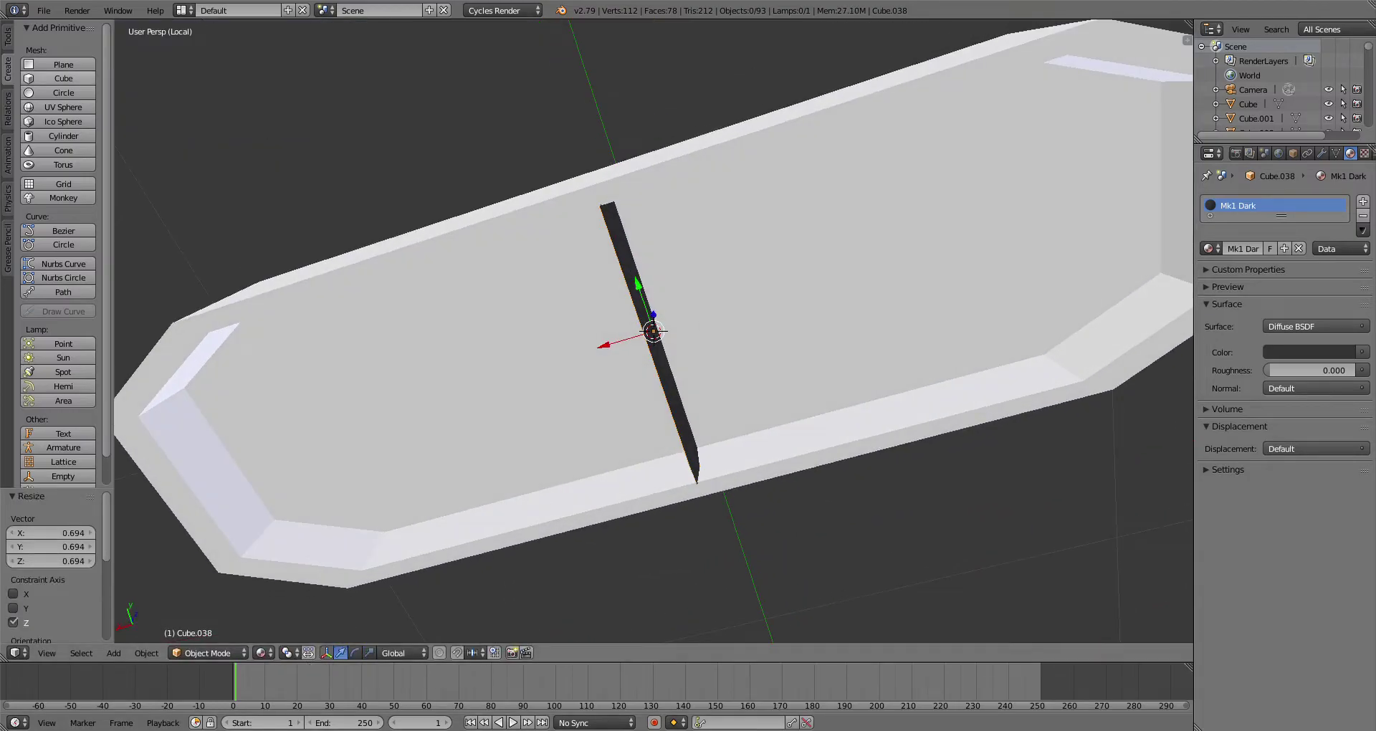
{"action": "left_click", "coordinate": [10, 39]}
{"action": "left_click", "coordinate": [82, 153]}
{"action": "key", "text": "x"}
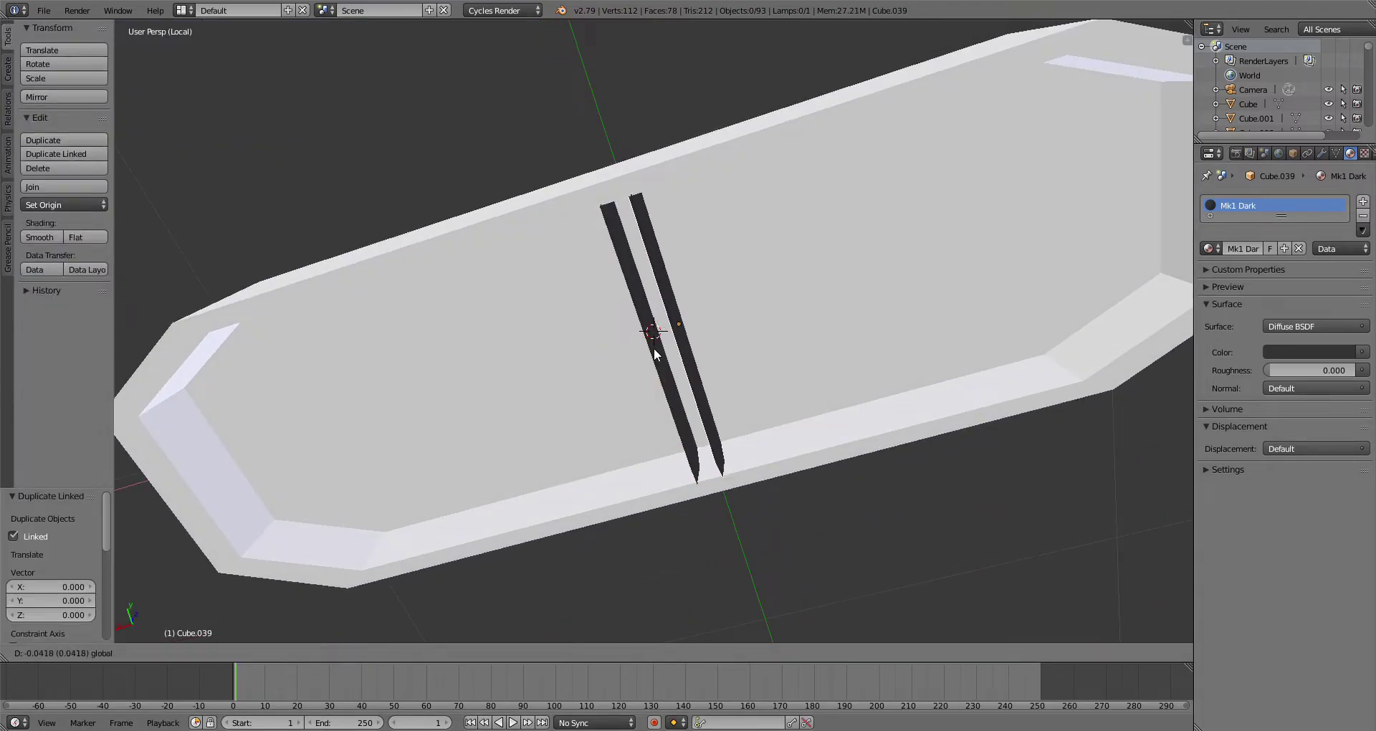
{"action": "left_click", "coordinate": [674, 350]}
Step: Nudge the duplicated slat -0.003 along X, working in the bottom orthographic view
{"action": "scroll", "coordinate": [673, 350], "scroll_direction": "down", "scroll_amount": 3}
{"action": "key", "text": "KP_7"}
{"action": "key", "text": "ctrl+KP_7"}
{"action": "key", "text": "KP_5"}
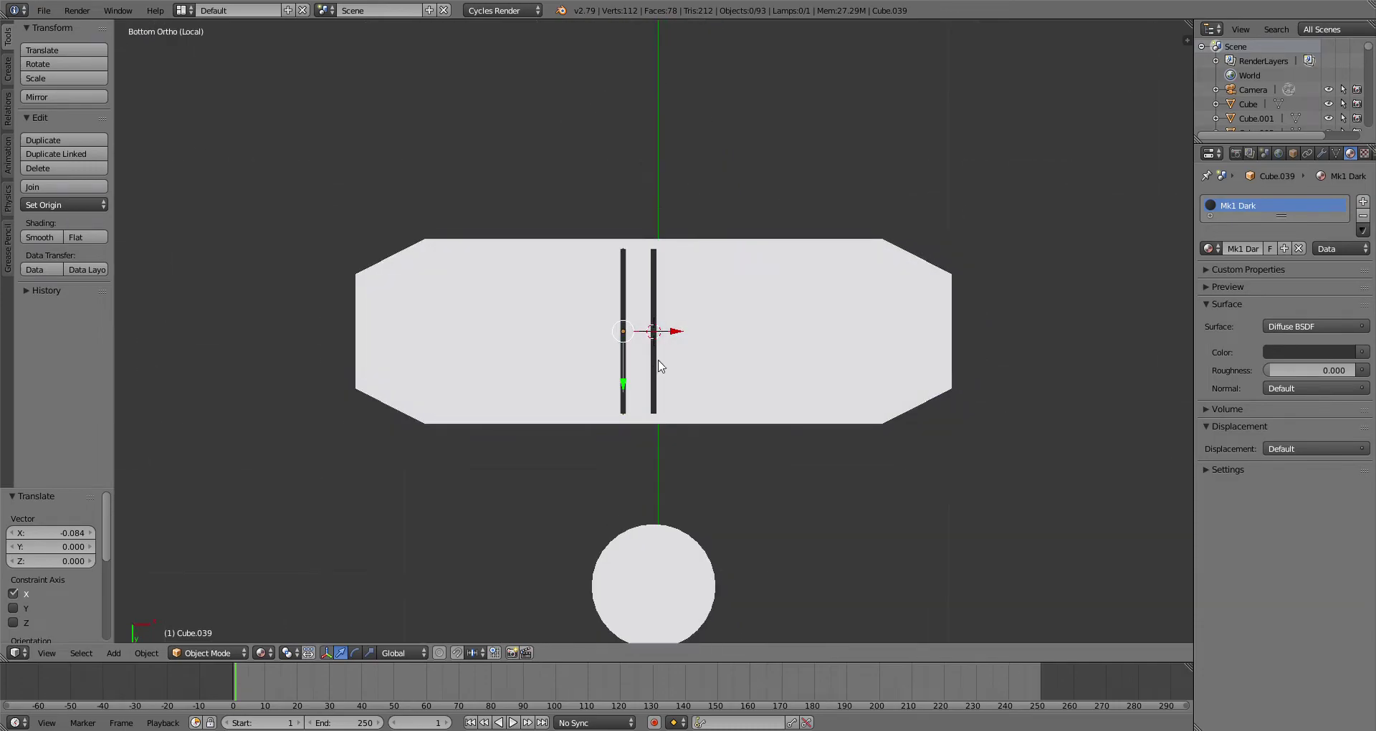
{"action": "scroll", "coordinate": [667, 349], "scroll_direction": "up", "scroll_amount": 3}
{"action": "left_click_drag", "start_coordinate": [654, 331], "coordinate": [654, 337]}
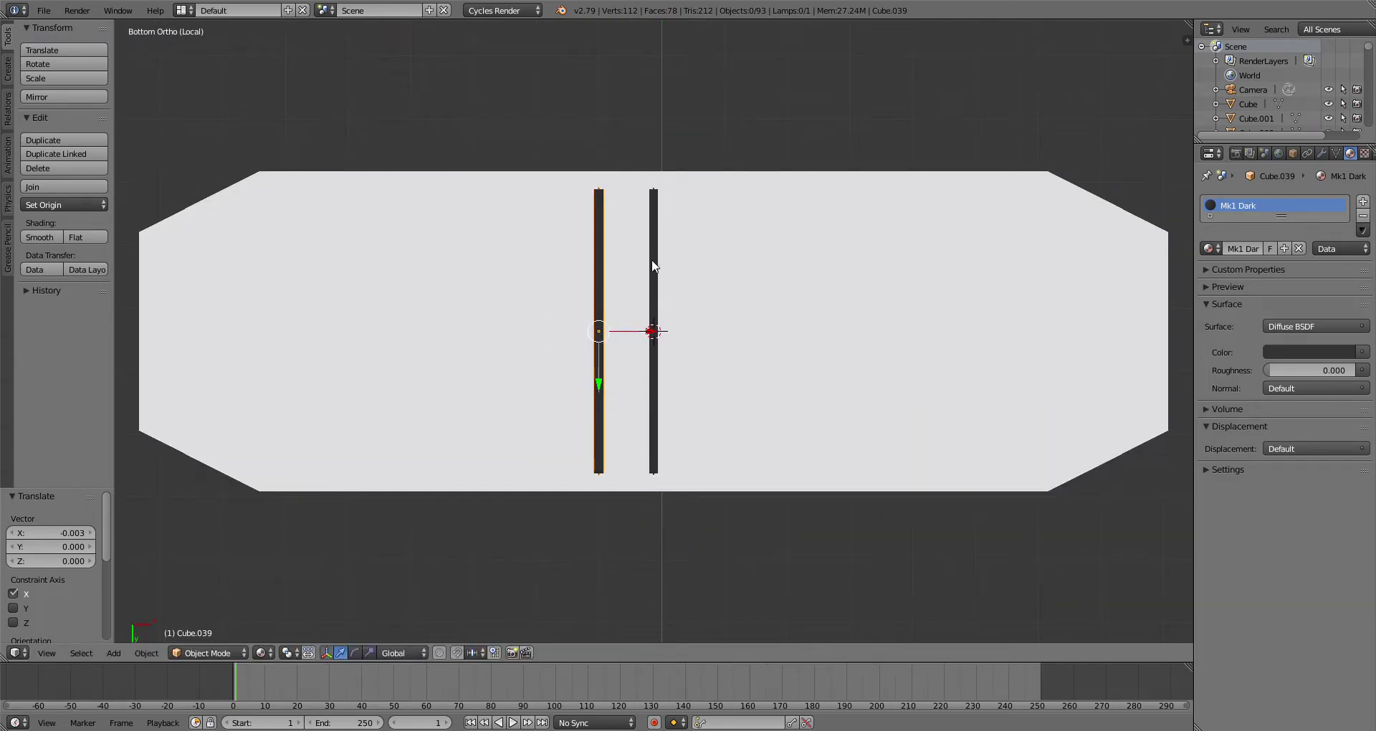
Step: Make two further linked copies of the slat pair along negative X, moving the last pair by -0.199
{"action": "left_click", "coordinate": [76, 149]}
{"action": "right_click", "coordinate": [774, 364]}
{"action": "left_click_drag", "start_coordinate": [677, 329], "coordinate": [437, 327]}
{"action": "left_click", "coordinate": [46, 154]}
{"action": "right_click", "coordinate": [529, 285]}
Step: Switch to wireframe shading and nudge the fourth slat from the centre -0.011 along X
{"action": "left_click", "coordinate": [273, 652]}
{"action": "left_click", "coordinate": [301, 638]}
{"action": "scroll", "coordinate": [448, 330], "scroll_direction": "up", "scroll_amount": 4}
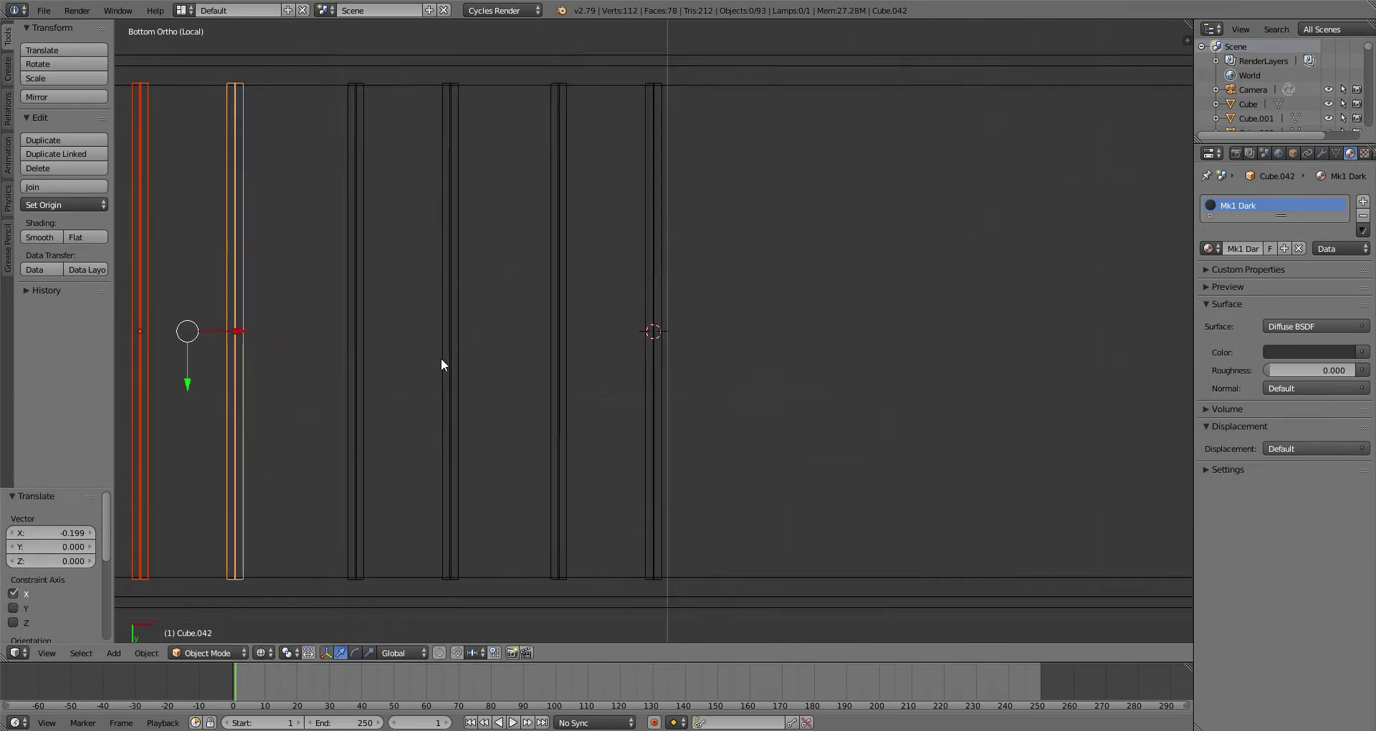
{"action": "left_click", "coordinate": [360, 349]}
{"action": "key", "text": "g"}
{"action": "key", "text": "x"}
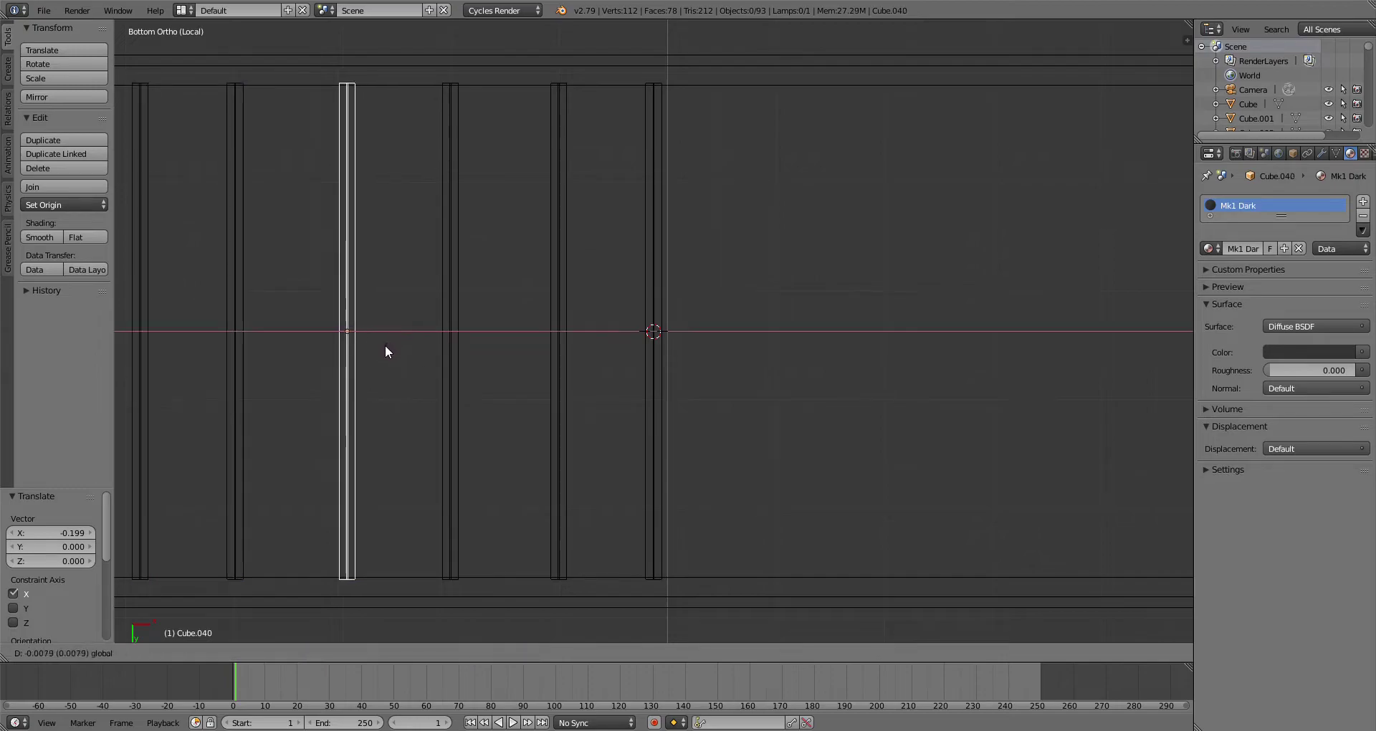
{"action": "left_click", "coordinate": [381, 347]}
Step: Move the outermost slat -0.013 along X to even out the spacing
{"action": "left_click", "coordinate": [450, 396]}
{"action": "left_click", "coordinate": [553, 423]}
{"action": "scroll", "coordinate": [473, 382], "scroll_direction": "up", "scroll_amount": 4, "text": "ctrl"}
{"action": "left_click", "coordinate": [503, 382]}
{"action": "left_click", "coordinate": [404, 390]}
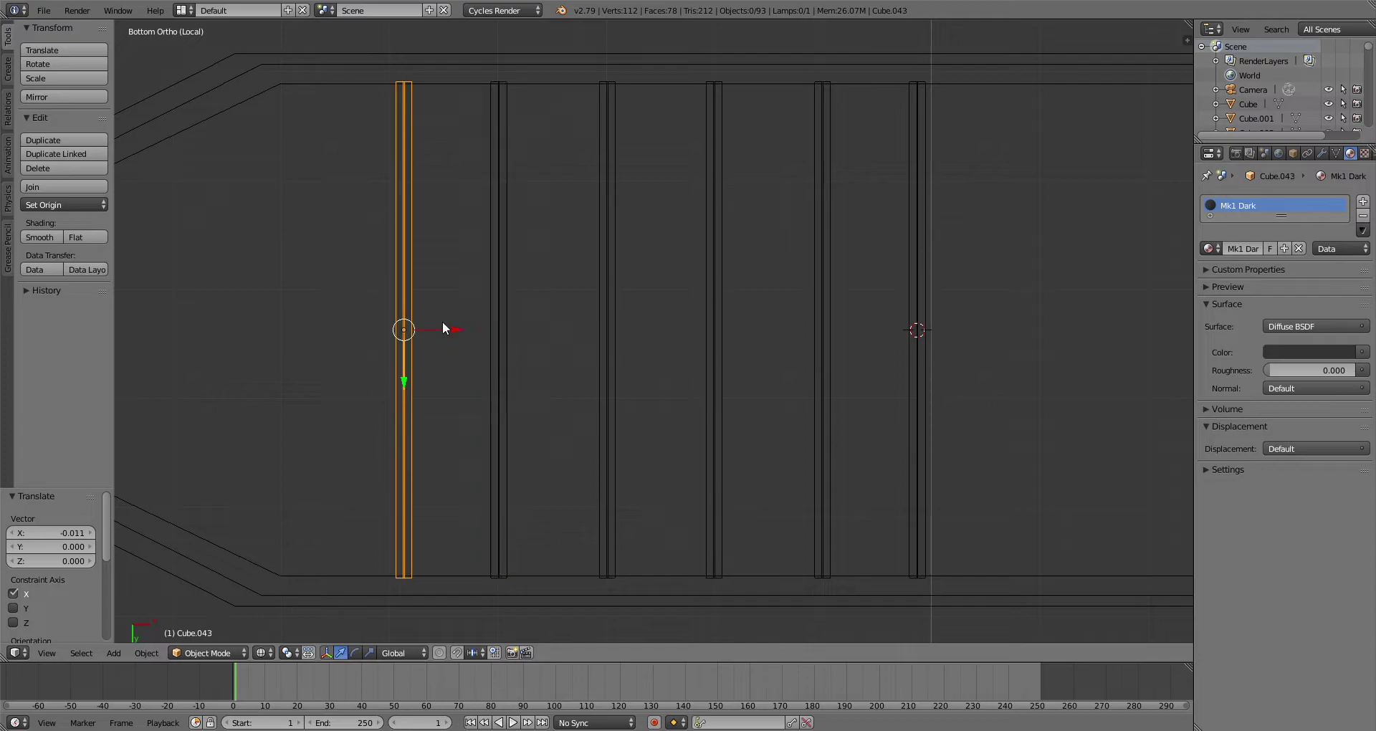
{"action": "key", "text": "g"}
{"action": "key", "text": "x"}
{"action": "left_click", "coordinate": [437, 345]}
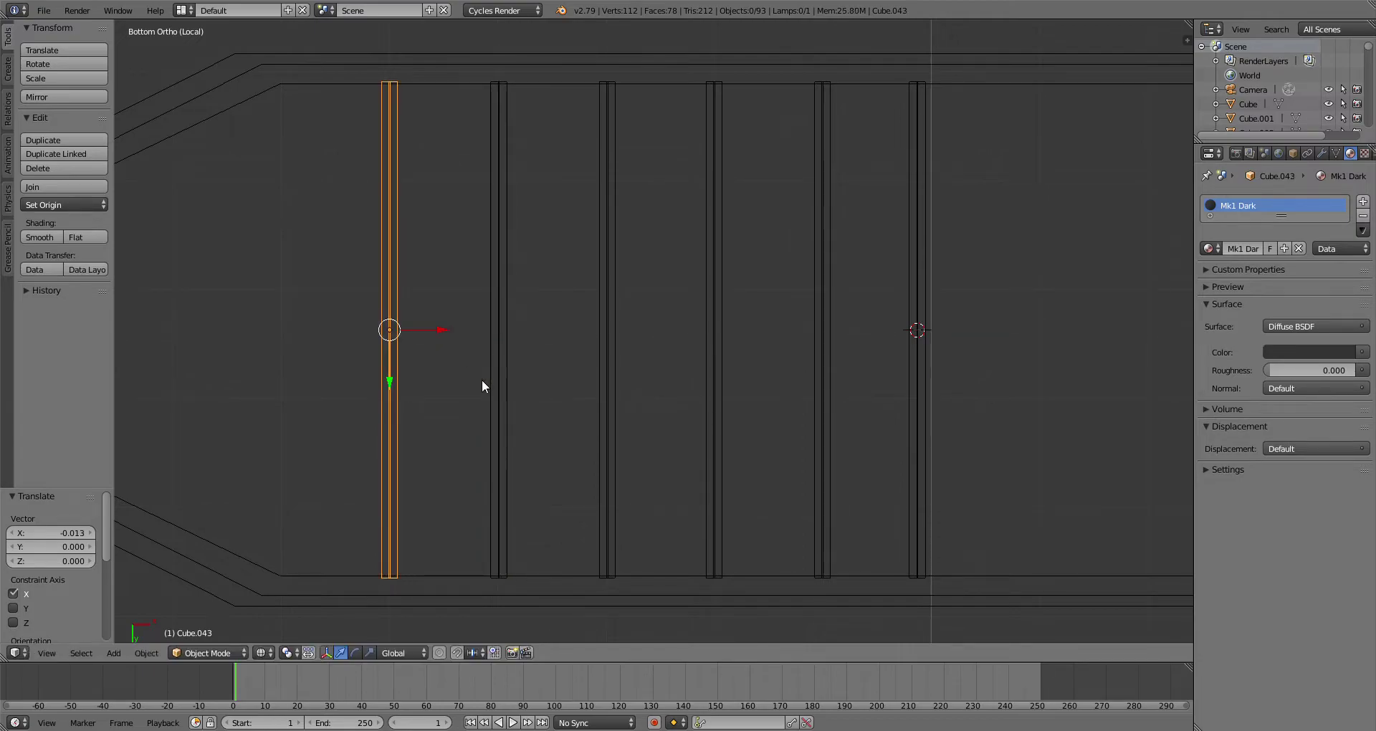
Step: Leave local view to check the vent on the full mech, and return to the isolated vent parts and cylinder
{"action": "right_click", "coordinate": [934, 438]}
{"action": "scroll", "coordinate": [967, 341], "scroll_direction": "down", "scroll_amount": 2}
{"action": "middle_click_drag", "start_coordinate": [943, 342], "coordinate": [841, 537], "text": "shift"}
{"action": "scroll", "coordinate": [794, 364], "scroll_direction": "down", "scroll_amount": 5}
{"action": "scroll", "coordinate": [742, 355], "scroll_direction": "up", "scroll_amount": 4}
{"action": "scroll", "coordinate": [741, 355], "scroll_direction": "down", "scroll_amount": 6}
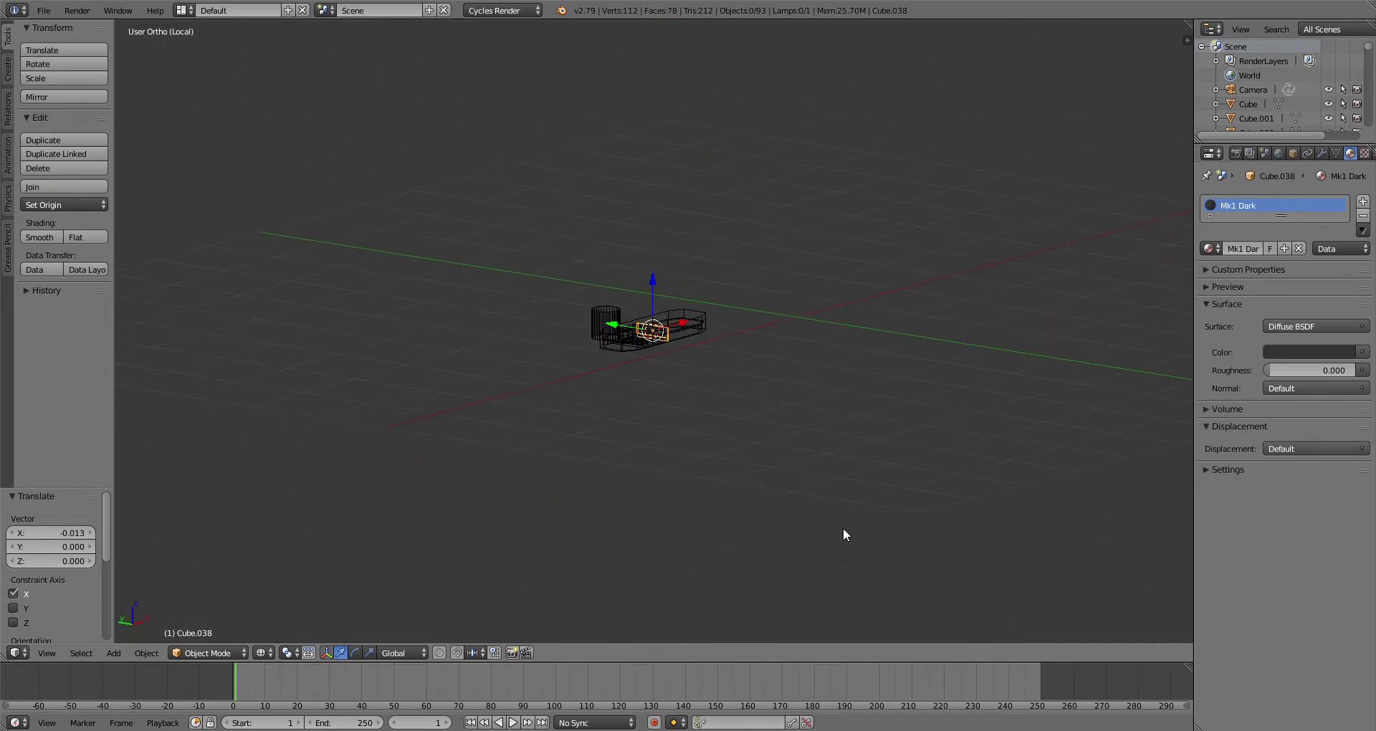
{"action": "key", "text": "KP_Divide"}
{"action": "middle_click_drag", "start_coordinate": [799, 400], "coordinate": [842, 424]}
{"action": "key", "text": "KP_Divide"}
{"action": "middle_click_drag", "start_coordinate": [789, 369], "coordinate": [785, 337]}
{"action": "scroll", "coordinate": [785, 337], "scroll_direction": "up", "scroll_amount": 3}
{"action": "key", "text": "KP_3"}
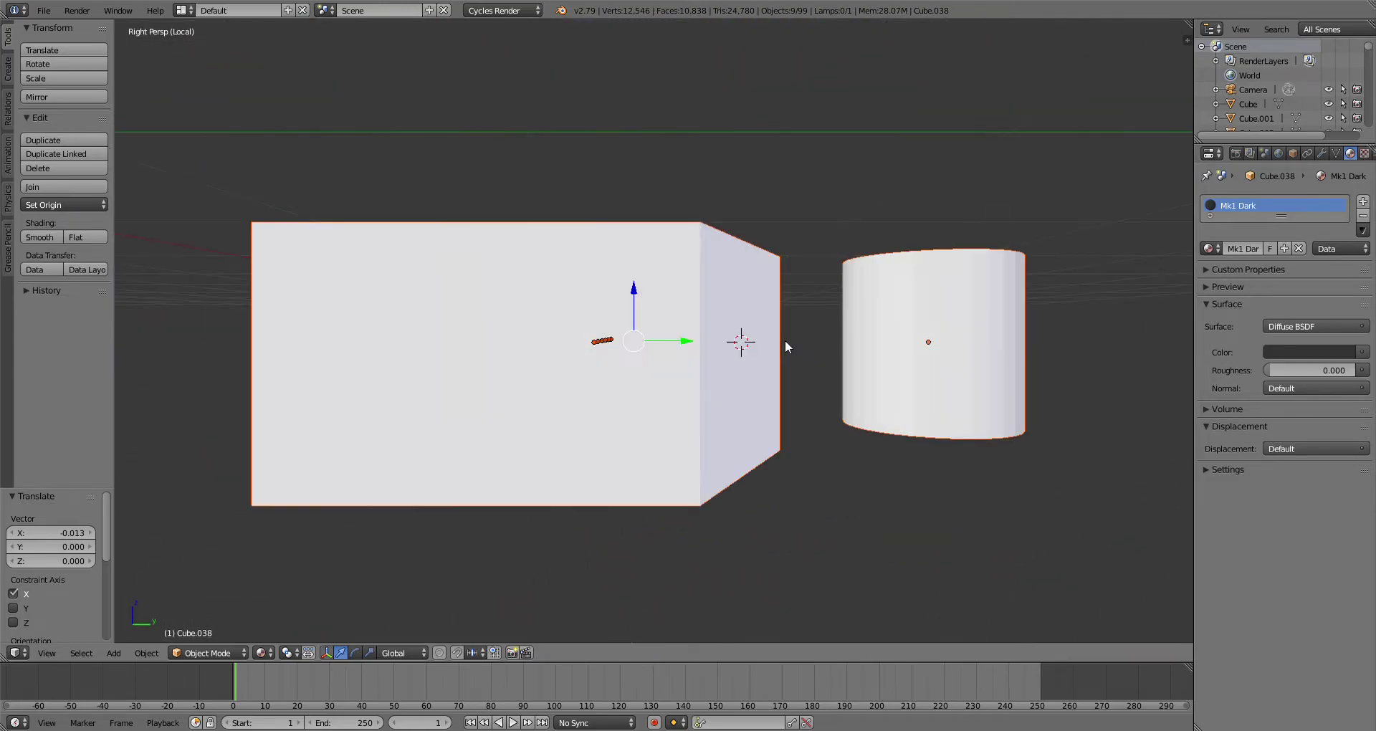
Step: Move the centre slat 0.013 along X, working in the bottom orthographic wireframe view
{"action": "key", "text": "KP_5"}
{"action": "key", "text": "ctrl+KP_7"}
{"action": "scroll", "coordinate": [728, 335], "scroll_direction": "up", "scroll_amount": 4}
{"action": "left_click", "coordinate": [287, 651]}
{"action": "left_click", "coordinate": [279, 616]}
{"action": "right_click", "coordinate": [713, 237]}
{"action": "key", "text": "g"}
{"action": "key", "text": "x"}
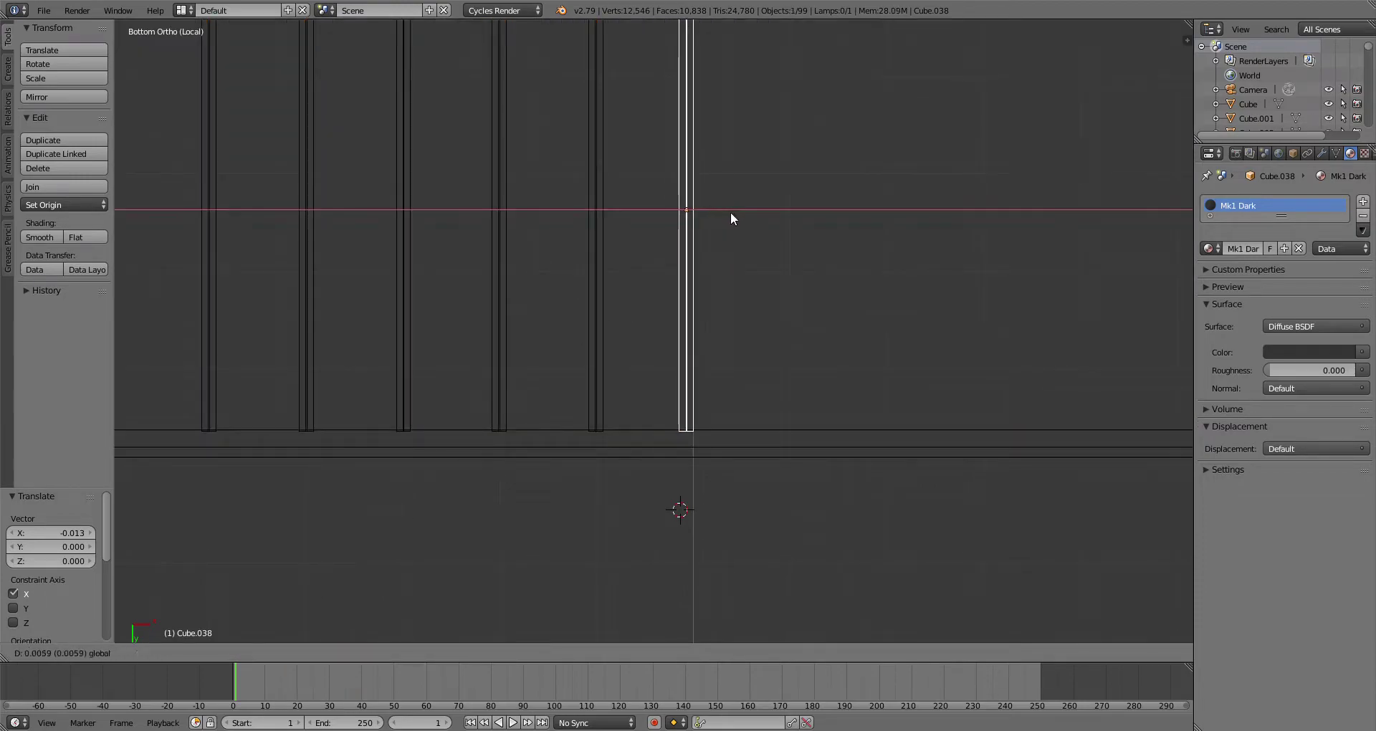
{"action": "left_click", "coordinate": [737, 216]}
Step: Add a linked duplicate slat beyond the outermost one, offset -0.100 along X
{"action": "scroll", "coordinate": [734, 216], "scroll_direction": "down", "scroll_amount": 5}
{"action": "middle_click_drag", "start_coordinate": [469, 211], "coordinate": [522, 239], "text": "shift"}
{"action": "scroll", "coordinate": [522, 240], "scroll_direction": "up", "scroll_amount": 3}
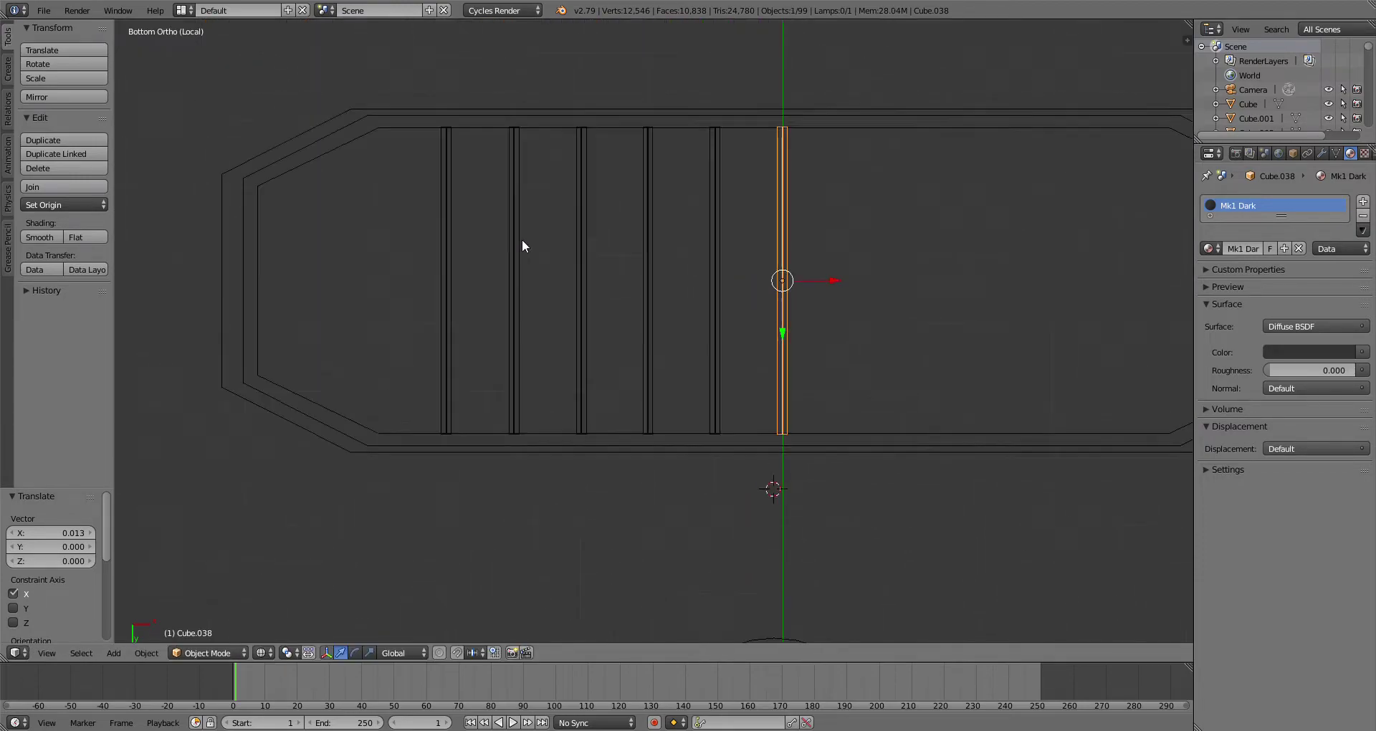
{"action": "left_click", "coordinate": [58, 154]}
{"action": "key", "text": "x"}
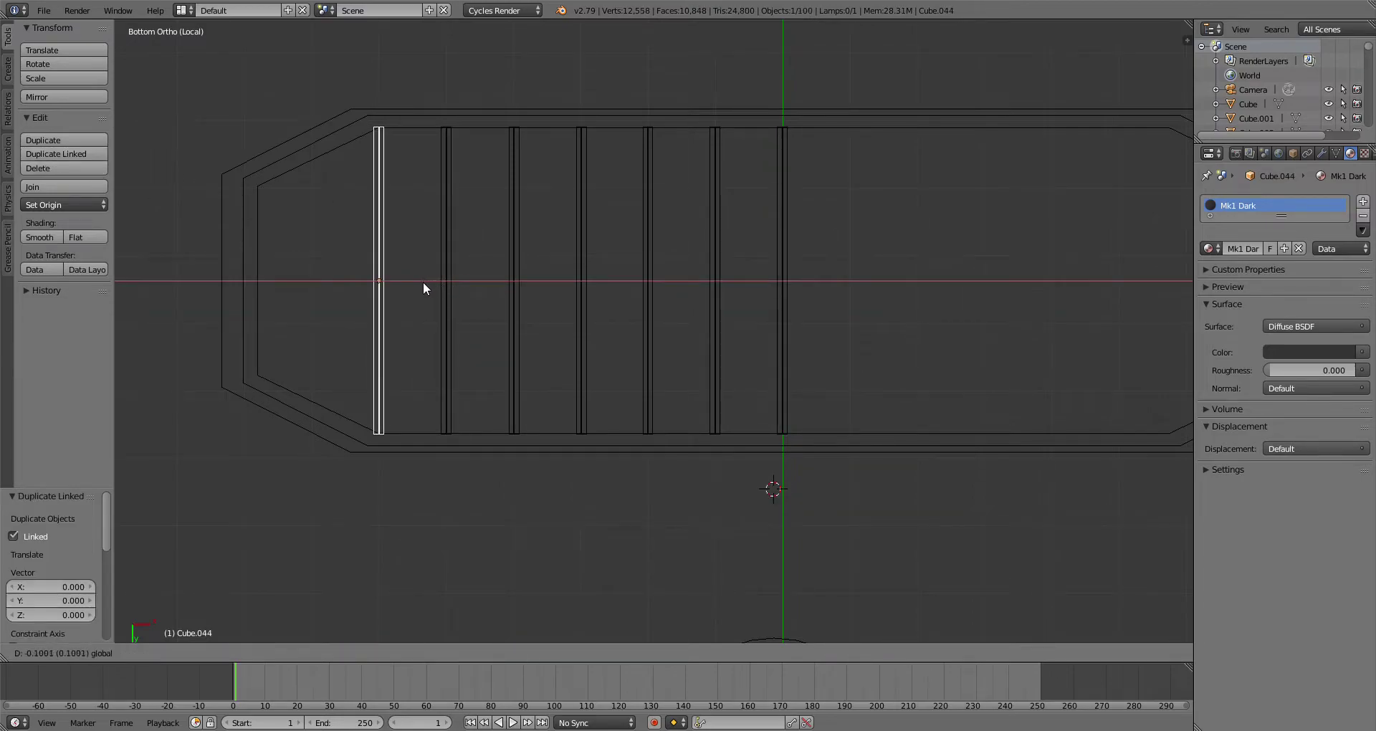
{"action": "left_click", "coordinate": [424, 284]}
{"action": "scroll", "coordinate": [487, 269], "scroll_direction": "up", "scroll_amount": 3}
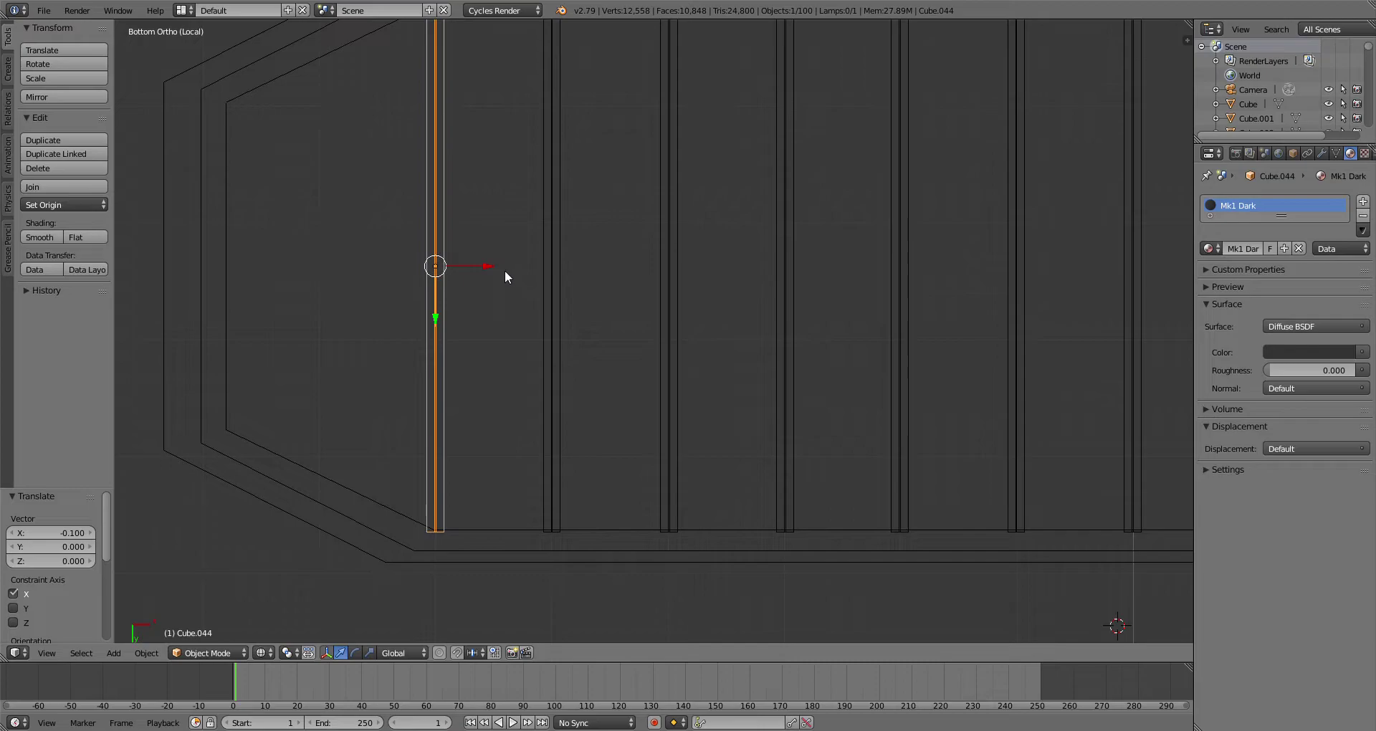
Step: Add another linked slat at the angled end, offset -0.100 along X, and scale it to 0.825 along Y
{"action": "left_click", "coordinate": [74, 154]}
{"action": "right_click", "coordinate": [668, 286]}
{"action": "left_click_drag", "start_coordinate": [489, 264], "coordinate": [373, 288]}
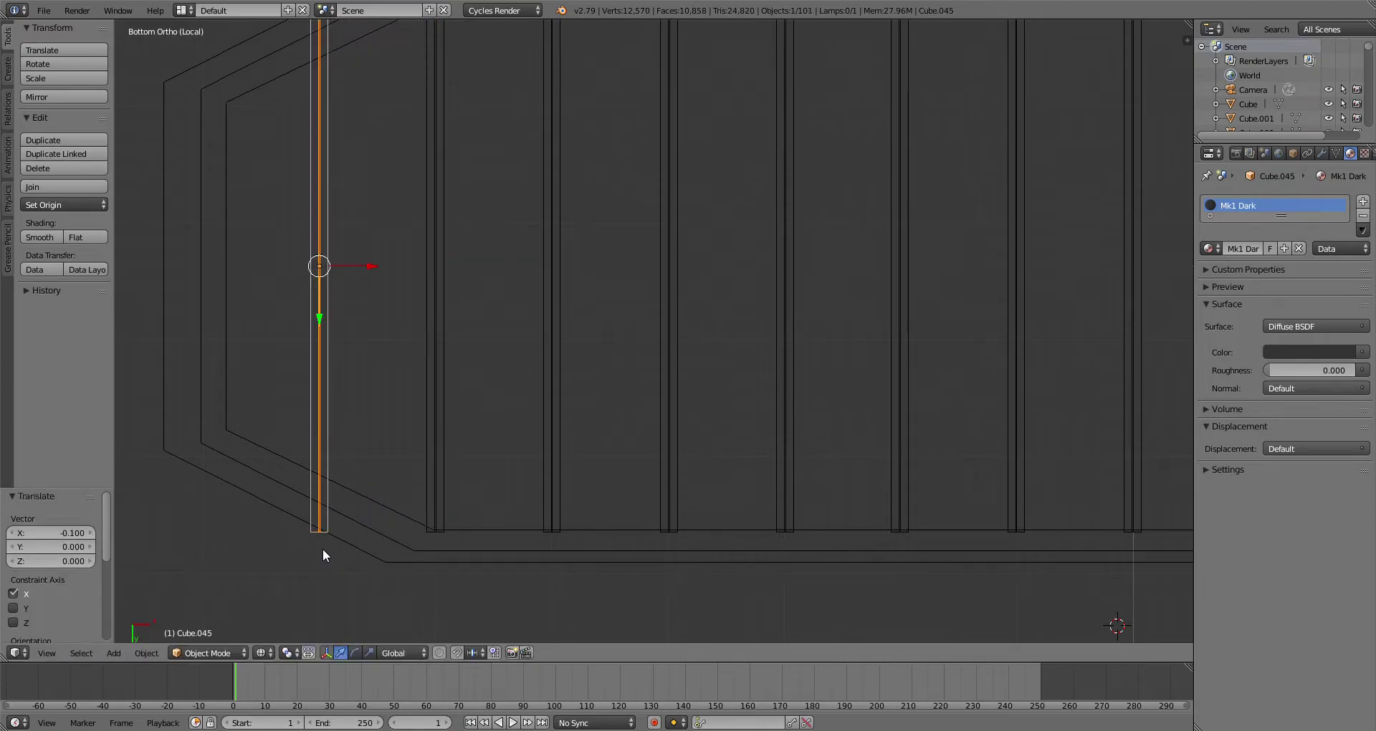
{"action": "left_click_drag", "start_coordinate": [319, 304], "coordinate": [324, 296]}
{"action": "scroll", "coordinate": [501, 256], "scroll_direction": "down", "scroll_amount": 2}
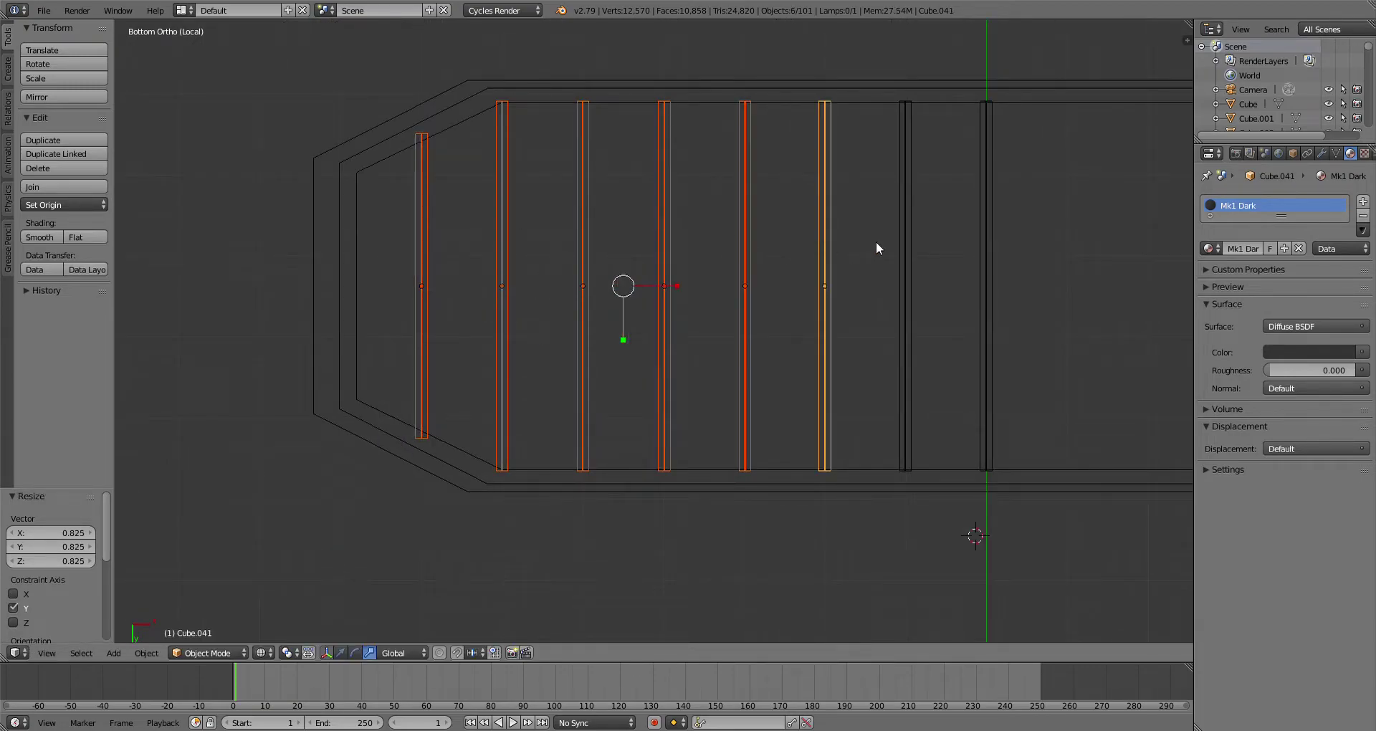
Step: Make linked duplicates of the seven slats on the filled side and mirror them along global X
{"action": "right_click", "coordinate": [913, 256], "text": "shift"}
{"action": "middle_click_drag", "start_coordinate": [913, 256], "coordinate": [499, 381], "text": "shift"}
{"action": "left_click", "coordinate": [72, 141]}
{"action": "right_click", "coordinate": [73, 162]}
{"action": "left_click", "coordinate": [141, 654]}
{"action": "mouse_move", "coordinate": [199, 569]}
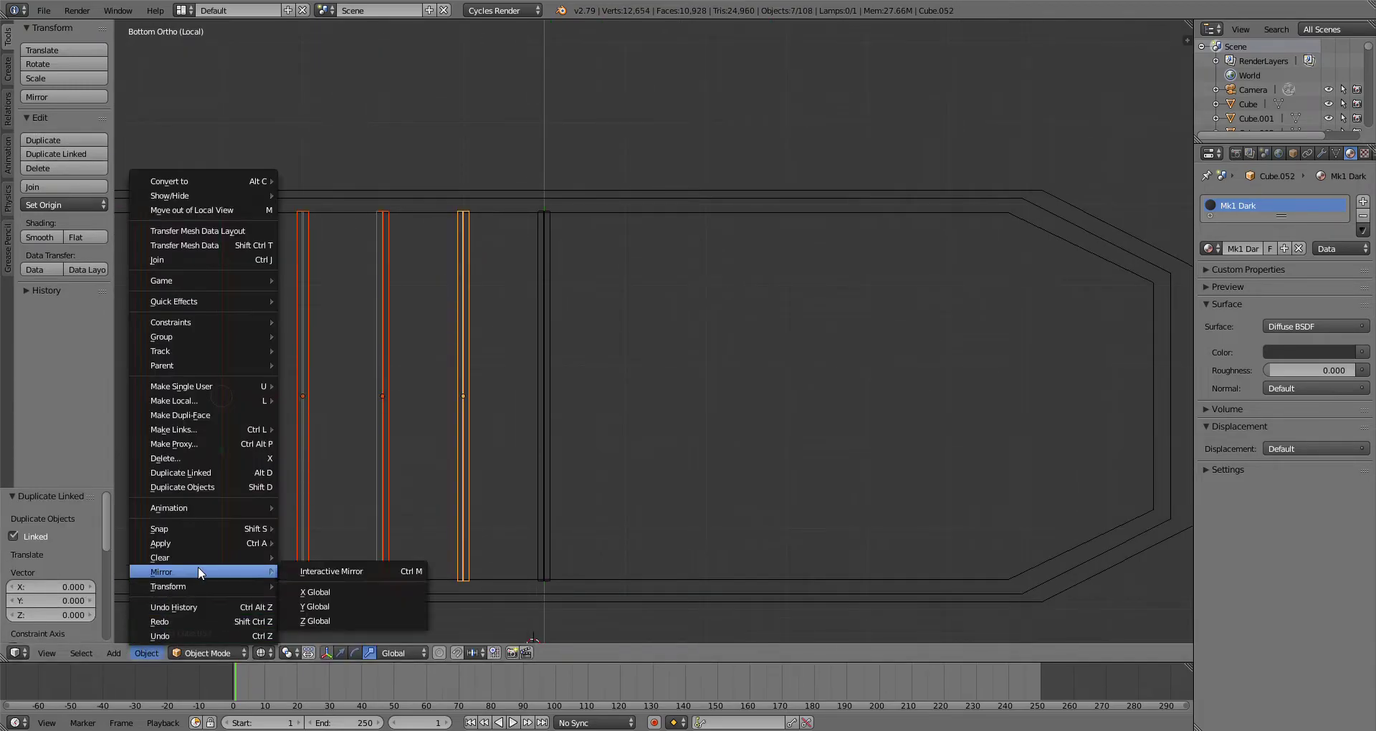
{"action": "left_click", "coordinate": [313, 592]}
{"action": "left_click", "coordinate": [497, 478]}
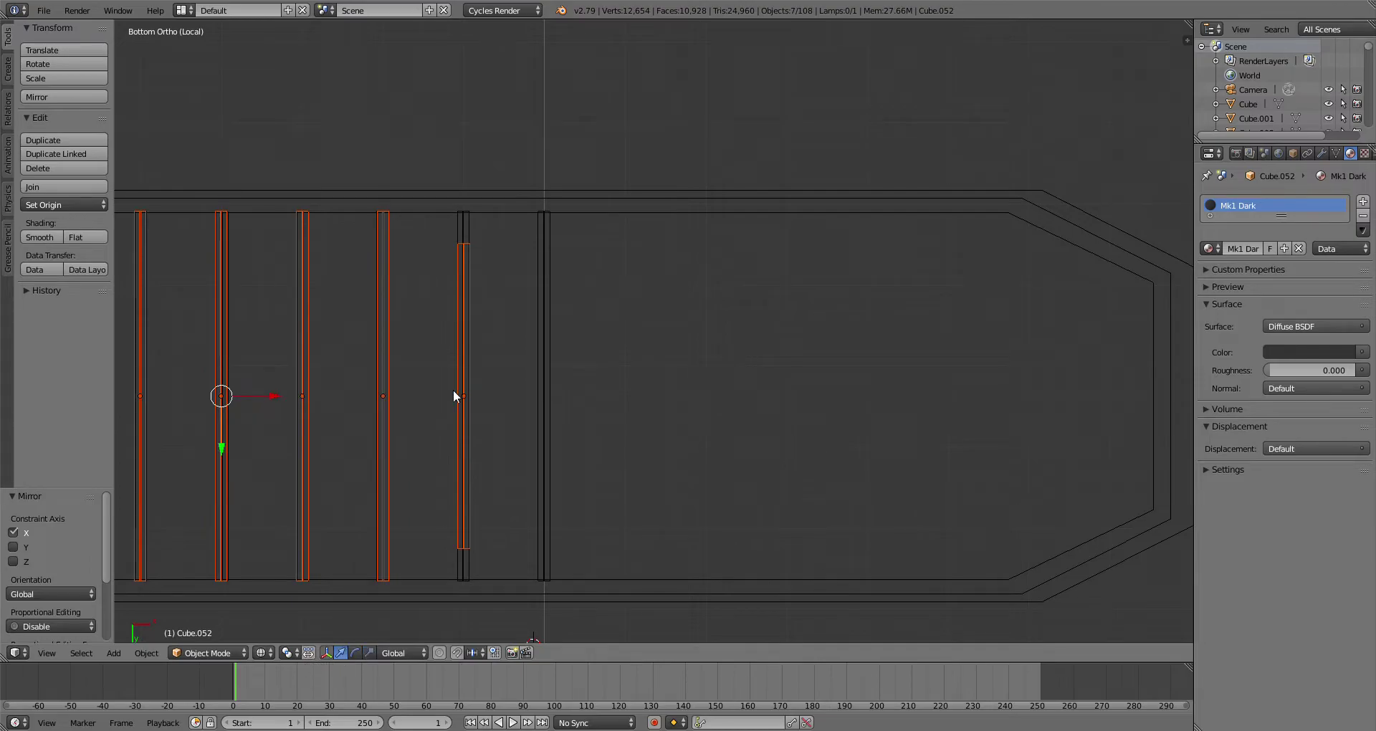
Step: Move the seven mirrored slats 0.800 along X to fill the empty half of the vent
{"action": "key", "text": "shift+d"}
{"action": "key", "text": "x"}
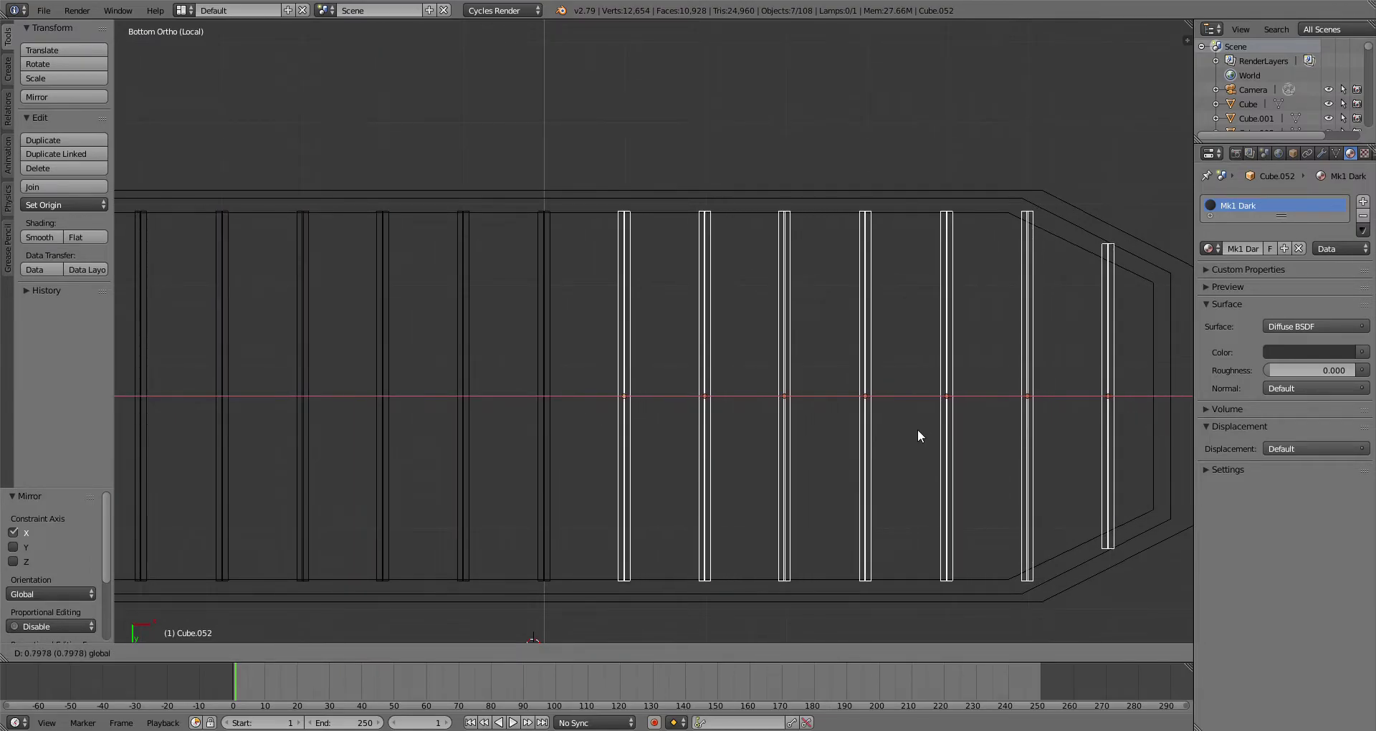
{"action": "left_click", "coordinate": [919, 431]}
{"action": "middle_click_drag", "start_coordinate": [909, 421], "coordinate": [828, 509]}
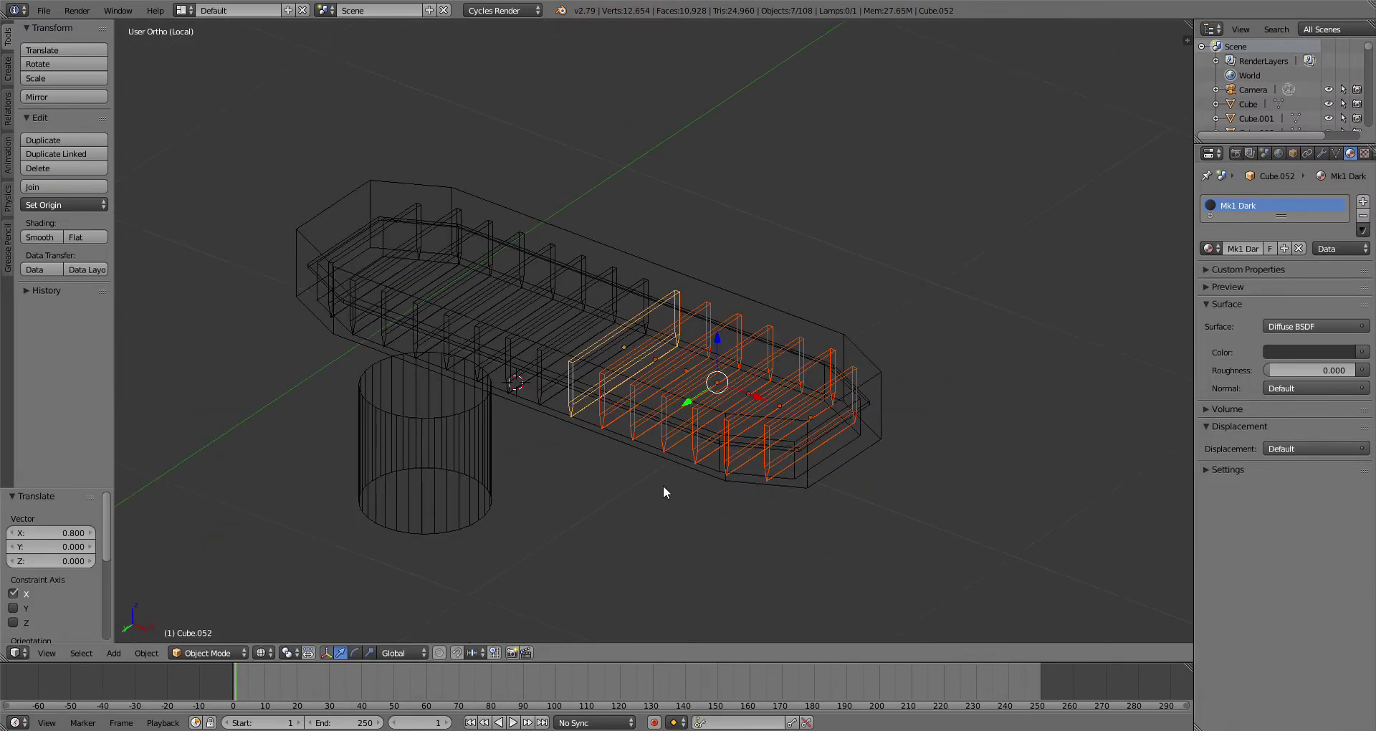
Step: Return to solid perspective shading and assign the yellow Red Glow.001 material to the panel behind the slats
{"action": "key", "text": "KP_5"}
{"action": "left_click", "coordinate": [263, 653]}
{"action": "left_click", "coordinate": [283, 587]}
{"action": "middle_click_drag", "start_coordinate": [283, 587], "coordinate": [499, 256]}
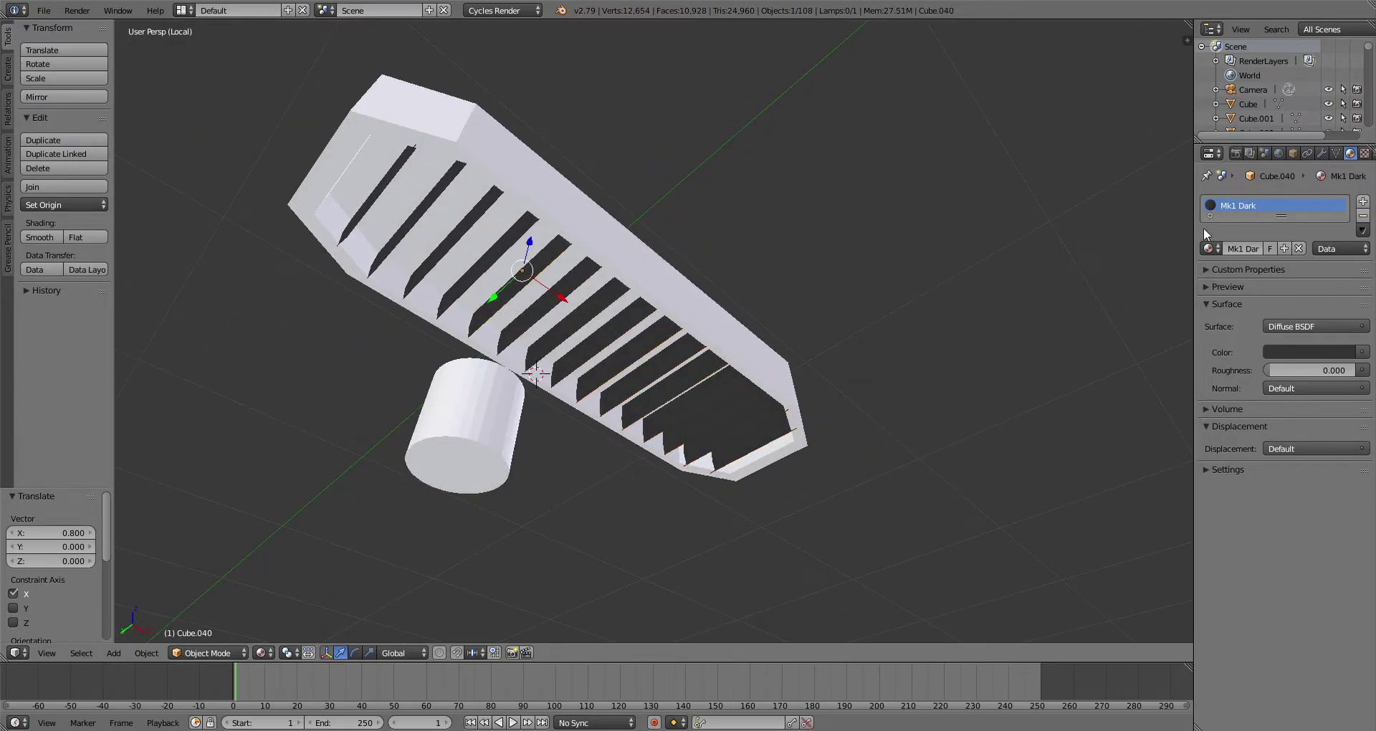
{"action": "left_click", "coordinate": [1210, 248]}
{"action": "right_click", "coordinate": [605, 267]}
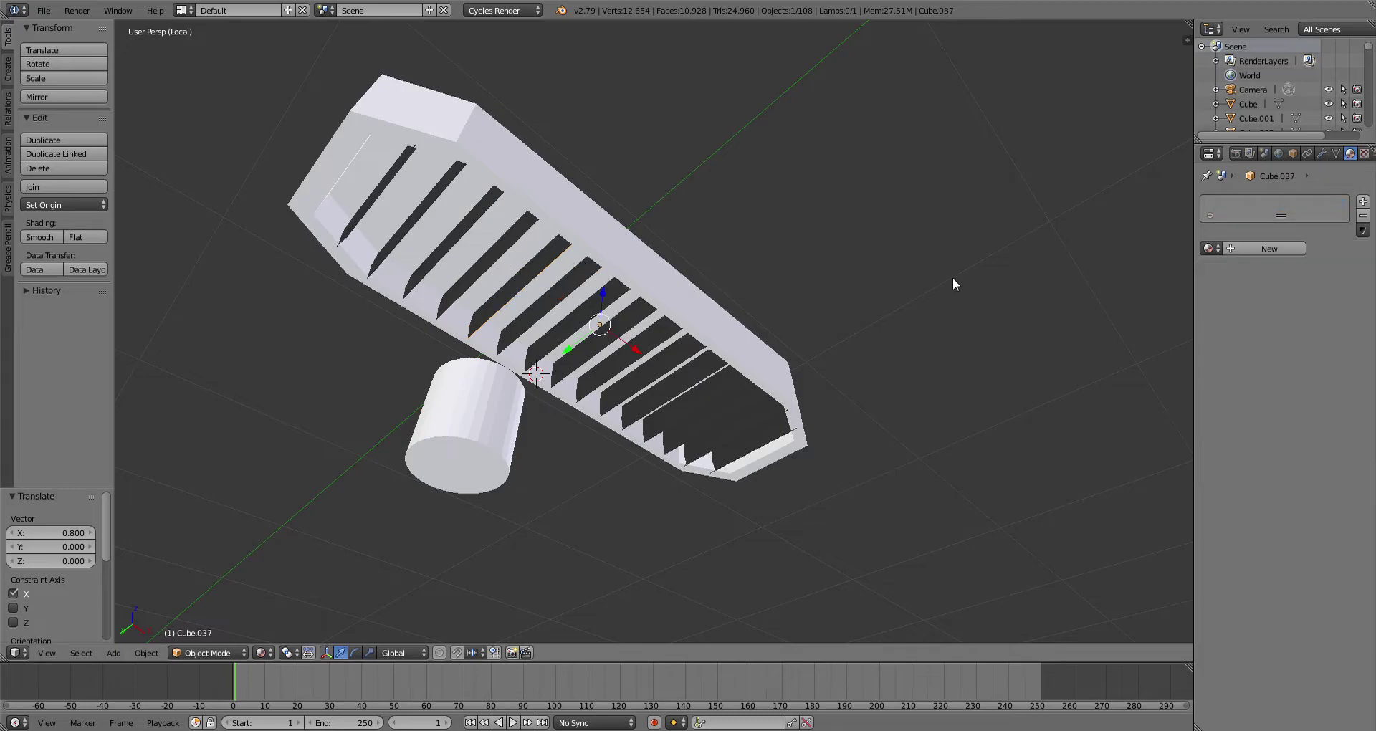
{"action": "left_click", "coordinate": [1210, 249]}
{"action": "key", "text": "Return"}
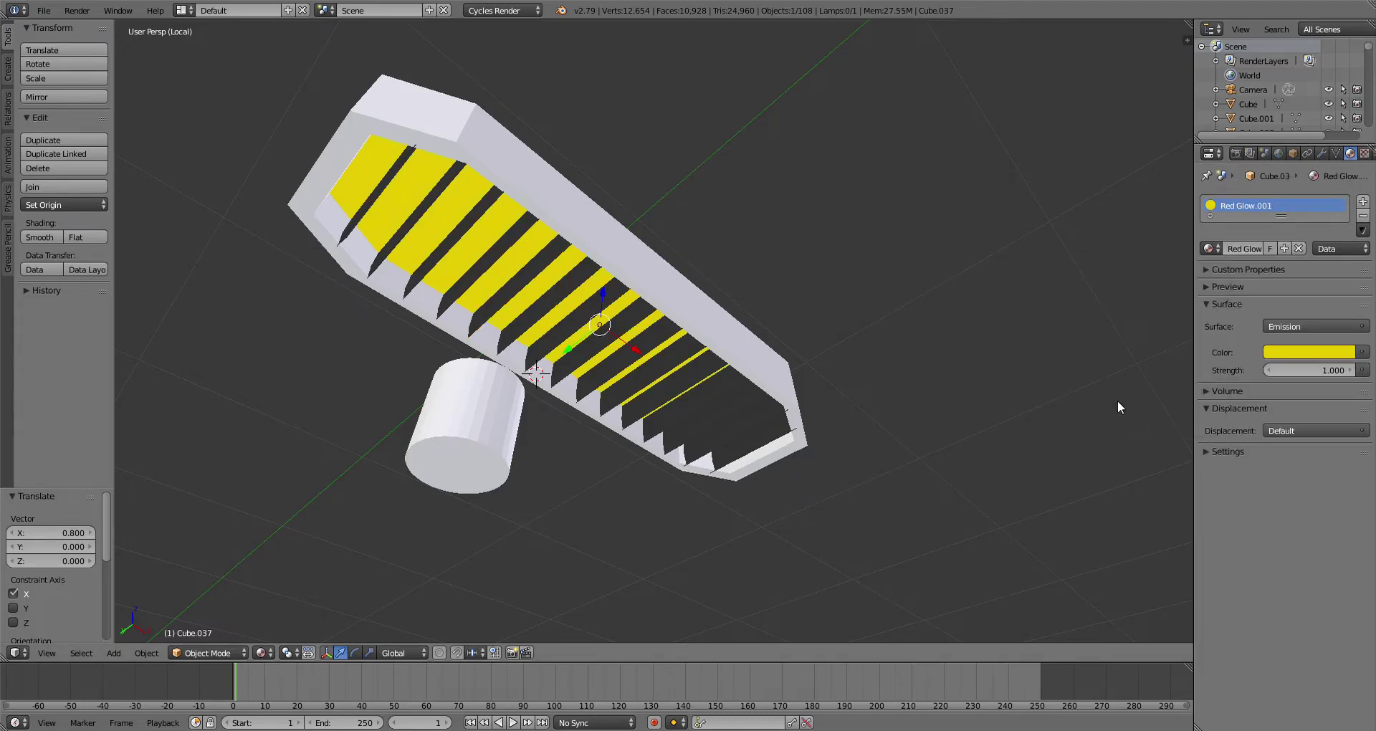
Step: Assign the Mk1 Body material to the vent's outer frame
{"action": "right_click", "coordinate": [633, 285]}
{"action": "left_click", "coordinate": [1211, 248]}
{"action": "left_click", "coordinate": [1158, 366]}
Step: Delete the cylinder, select all remaining vent parts and leave local view
{"action": "right_click", "coordinate": [508, 417]}
{"action": "scroll", "coordinate": [630, 383], "scroll_direction": "down", "scroll_amount": 2}
{"action": "key", "text": "x"}
{"action": "middle_click_drag", "start_coordinate": [631, 384], "coordinate": [688, 322]}
{"action": "left_click", "coordinate": [690, 405]}
{"action": "key", "text": "KP_Divide"}
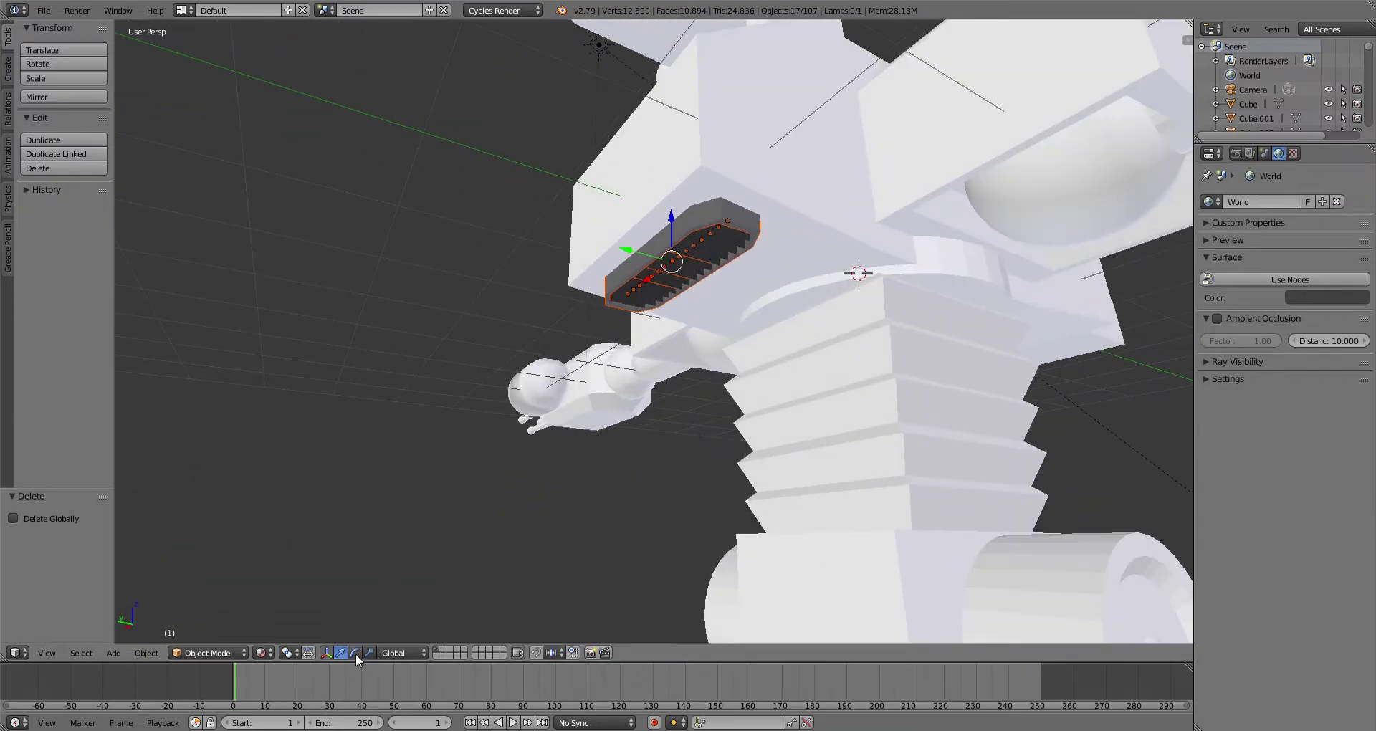
Step: Enlarge the vent assembly slightly and rotate it 7.17° around the X axis
{"action": "key", "text": "s"}
{"action": "left_click", "coordinate": [850, 325]}
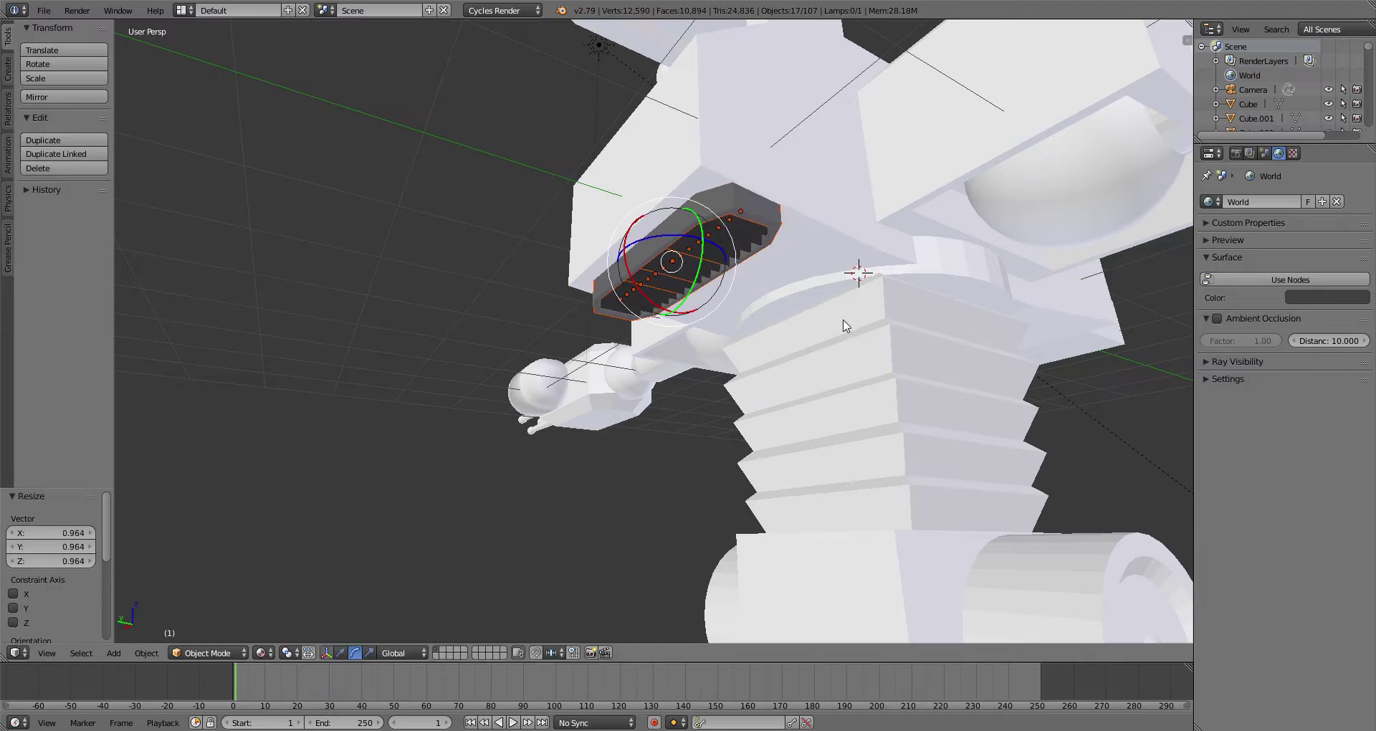
{"action": "key", "text": "r"}
{"action": "key", "text": "x"}
{"action": "left_click", "coordinate": [645, 302]}
Step: Preview the glowing vent on the mech in rendered shading and return to solid shading
{"action": "mouse_move", "coordinate": [645, 302]}
{"action": "middle_mouse_down"}
{"action": "mouse_move", "coordinate": [707, 343]}
{"action": "mouse_move", "coordinate": [713, 385]}
{"action": "mouse_move", "coordinate": [869, 378]}
{"action": "mouse_move", "coordinate": [949, 316]}
{"action": "mouse_move", "coordinate": [917, 336]}
{"action": "middle_mouse_up"}
{"action": "left_click", "coordinate": [260, 652]}
{"action": "left_click", "coordinate": [291, 556]}
{"action": "middle_click_drag", "start_coordinate": [683, 321], "coordinate": [716, 388]}
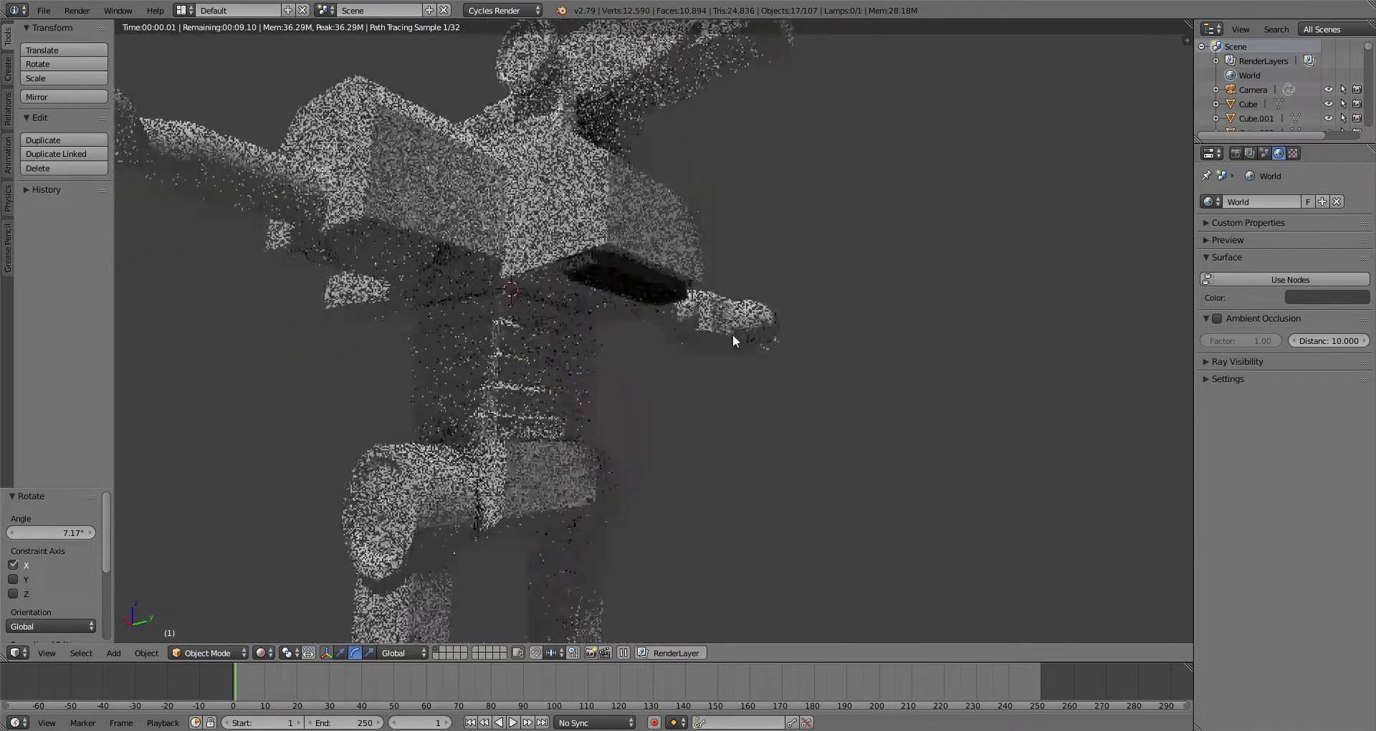
{"action": "middle_click_drag", "start_coordinate": [721, 338], "coordinate": [760, 342]}
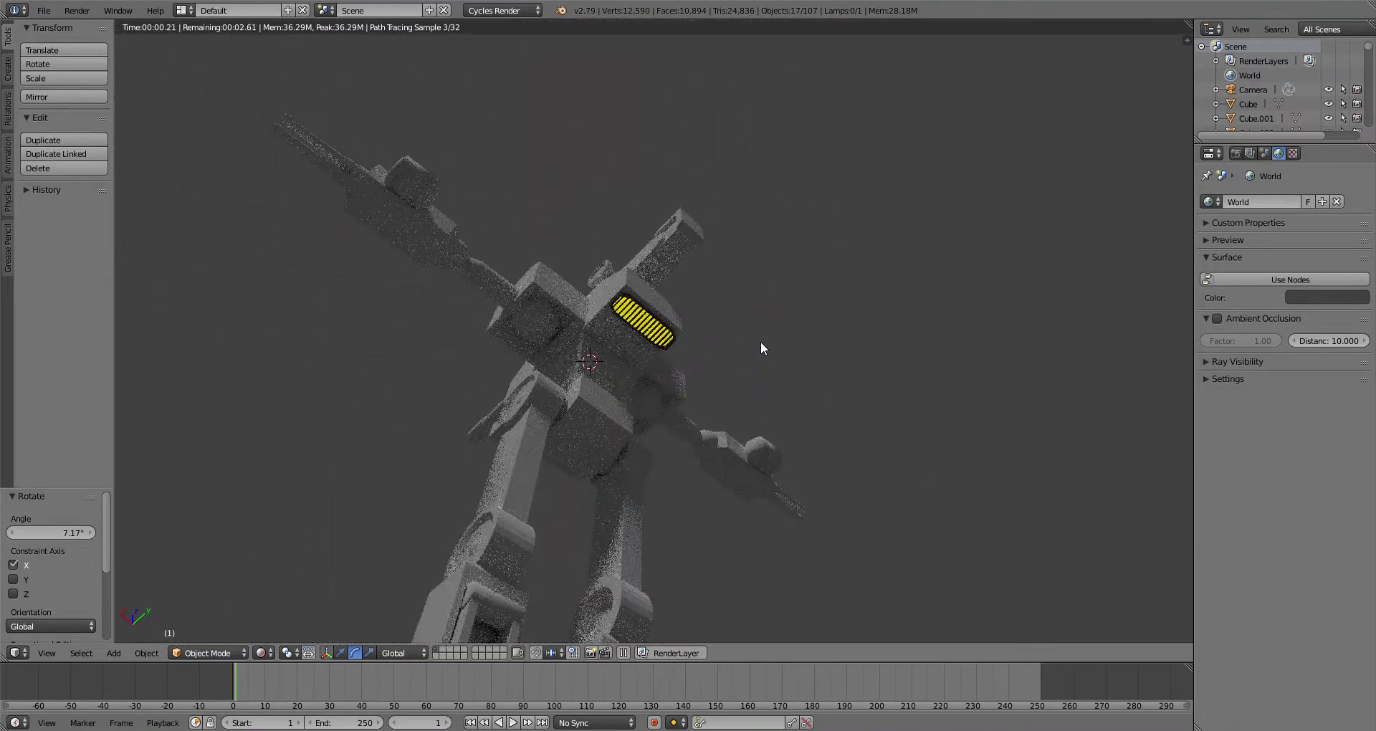
{"action": "middle_click_drag", "start_coordinate": [793, 415], "coordinate": [428, 584]}
{"action": "left_click", "coordinate": [265, 653]}
{"action": "left_click", "coordinate": [288, 572]}
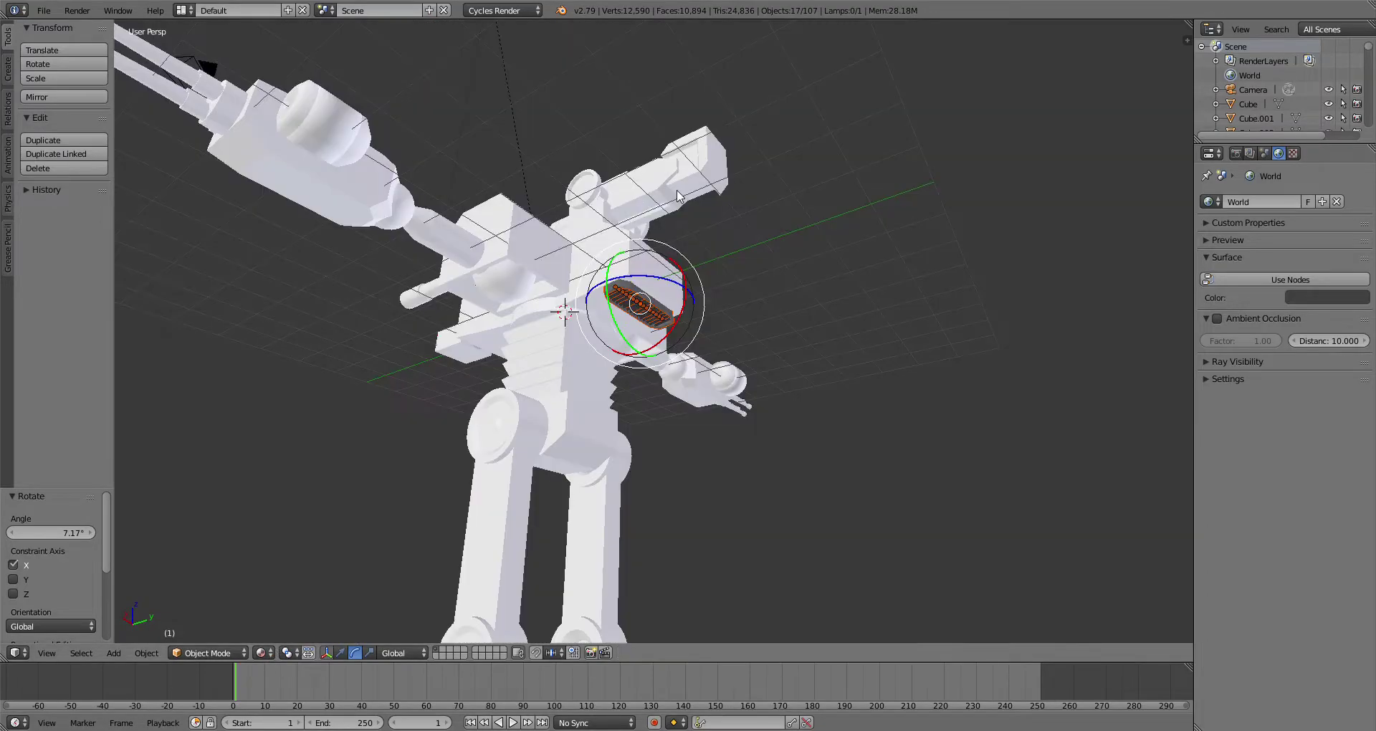
Step: Rotate the vent assembly about 44° around X and move it -0.226 along Z below the torso
{"action": "middle_click_drag", "start_coordinate": [674, 246], "coordinate": [665, 312], "text": "shift"}
{"action": "scroll", "coordinate": [664, 313], "scroll_direction": "up", "scroll_amount": 2}
{"action": "scroll", "coordinate": [665, 315], "scroll_direction": "up", "scroll_amount": 2}
{"action": "key", "text": "r"}
{"action": "key", "text": "x"}
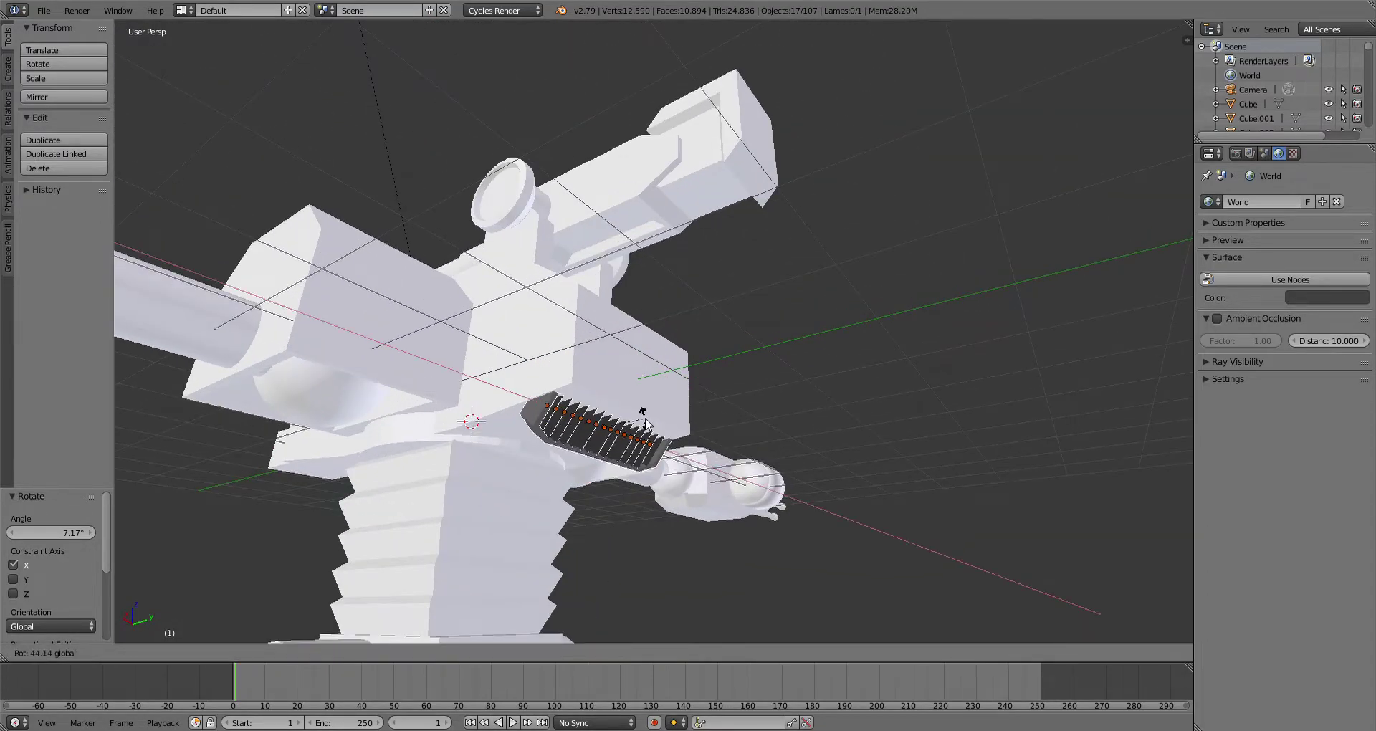
{"action": "left_click", "coordinate": [646, 423]}
{"action": "left_click_drag", "start_coordinate": [606, 382], "coordinate": [606, 403]}
{"action": "middle_click_drag", "start_coordinate": [605, 403], "coordinate": [479, 497]}
{"action": "scroll", "coordinate": [496, 456], "scroll_direction": "up", "scroll_amount": 3}
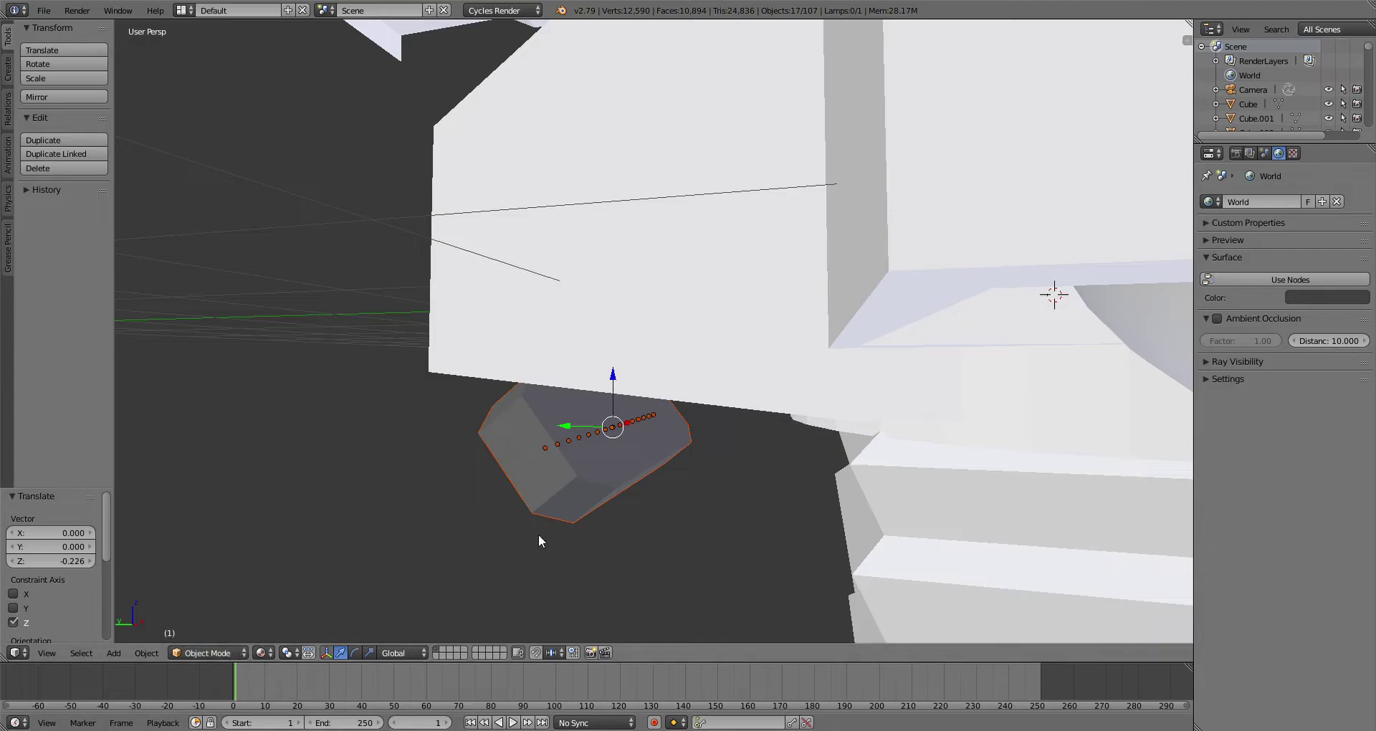
Step: In Edit Mode, extrude the vent frame's three back faces 0.389 along Z toward the torso
{"action": "right_click", "coordinate": [554, 482]}
{"action": "left_click", "coordinate": [215, 623]}
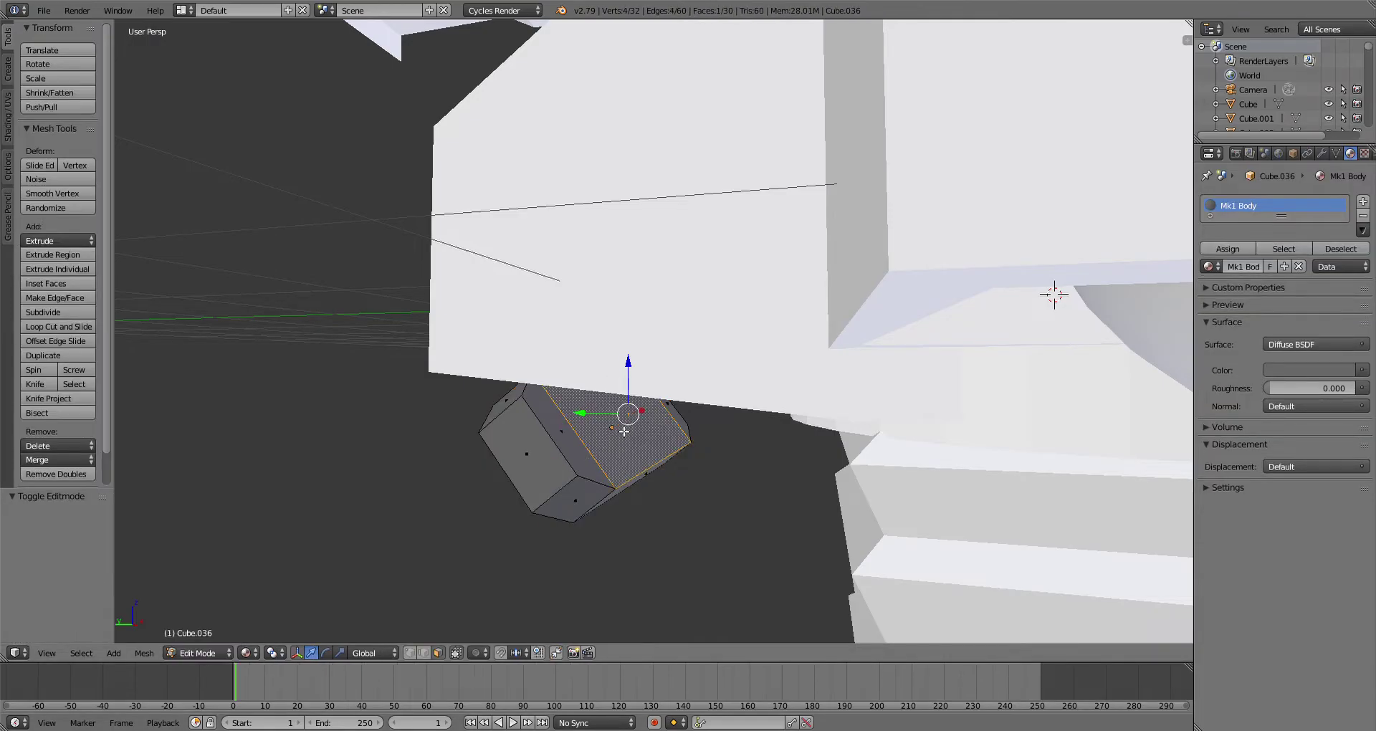
{"action": "middle_click_drag", "start_coordinate": [622, 436], "coordinate": [572, 484]}
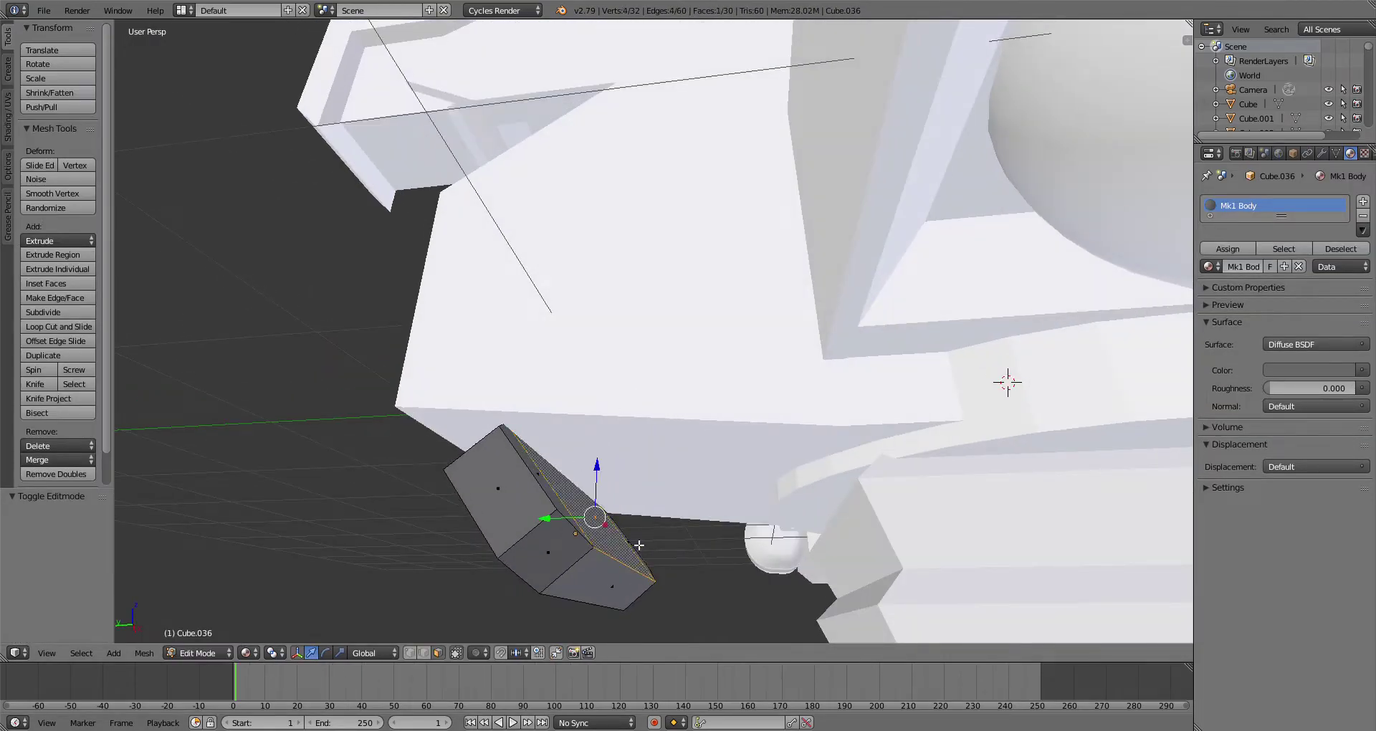
{"action": "middle_click_drag", "start_coordinate": [629, 553], "coordinate": [608, 508]}
{"action": "left_click_drag", "start_coordinate": [615, 496], "coordinate": [656, 442]}
{"action": "right_click", "coordinate": [637, 496]}
{"action": "left_click", "coordinate": [627, 496]}
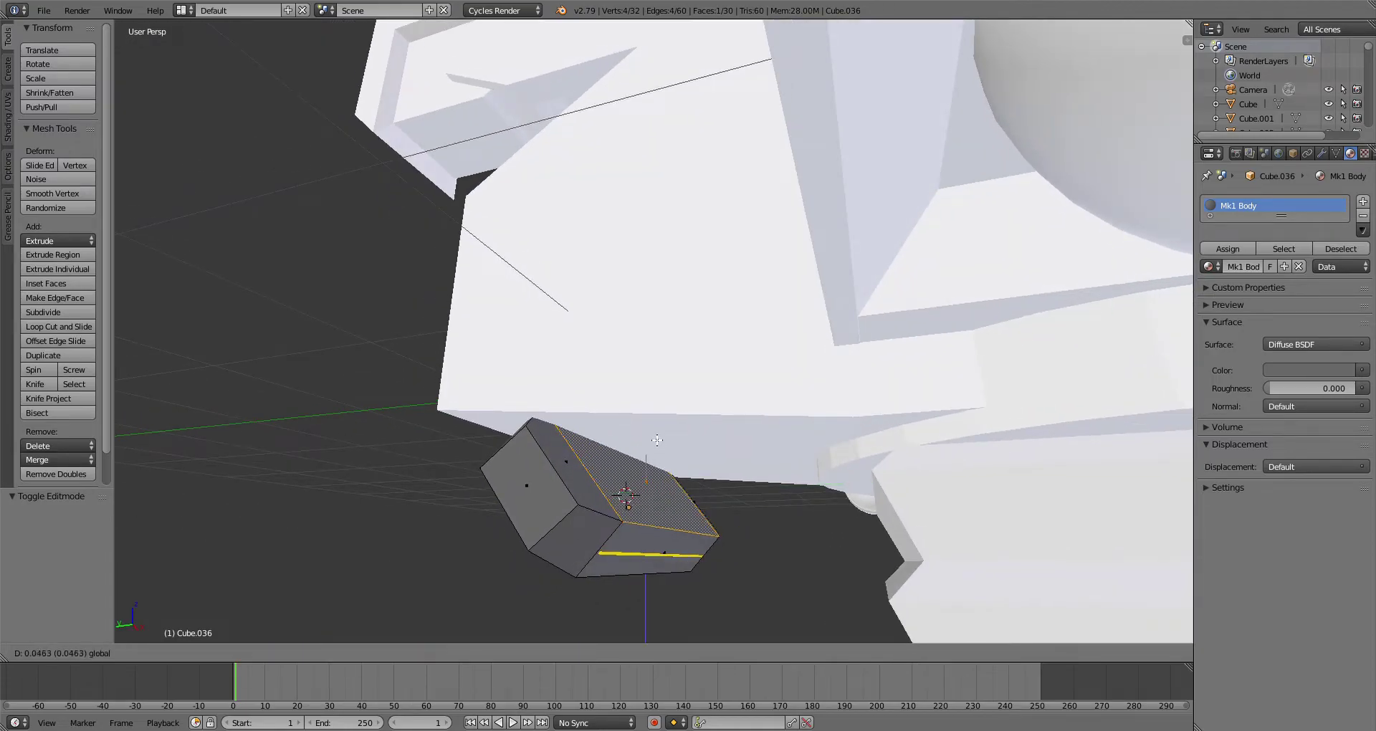
{"action": "right_click", "coordinate": [661, 423]}
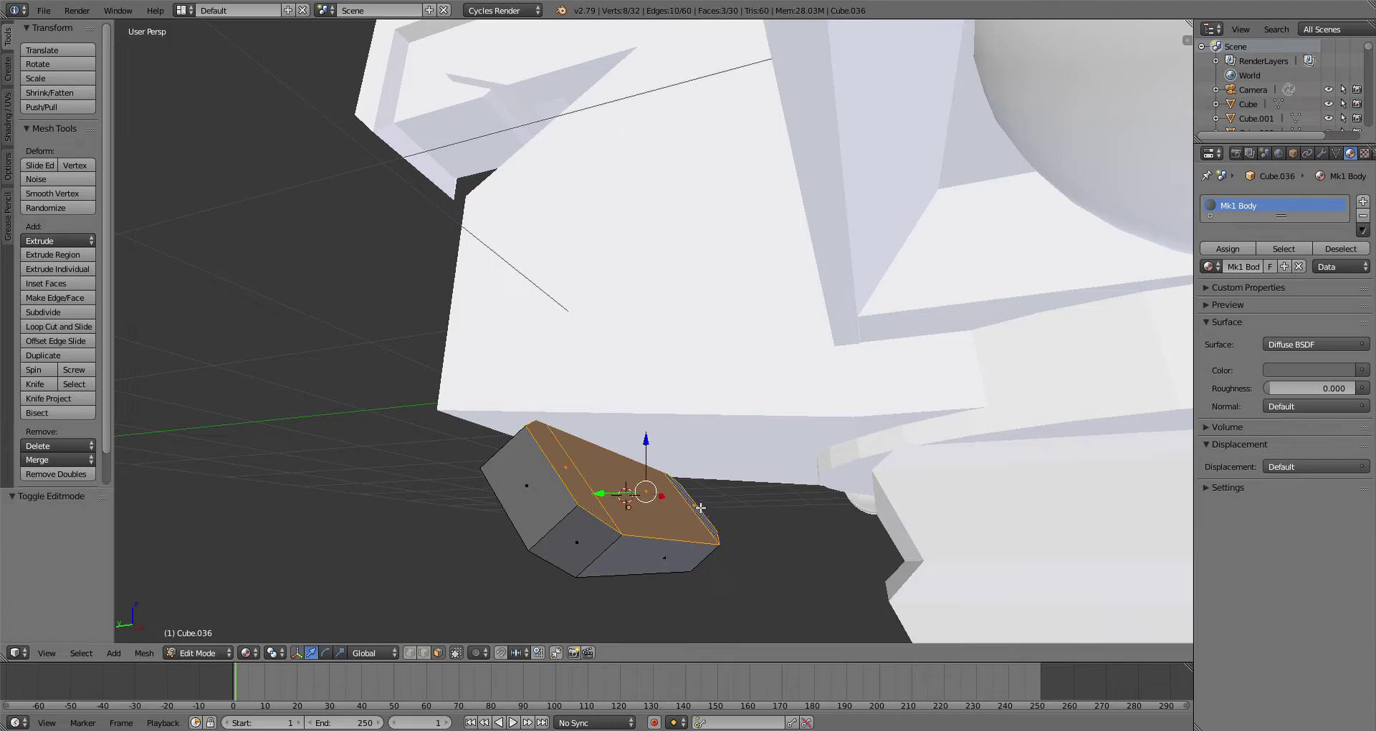
{"action": "key", "text": "e"}
{"action": "left_click", "coordinate": [835, 445]}
Step: Rotate the extruded faces -51.2° around X and move them -0.189 along Y
{"action": "left_click", "coordinate": [327, 653]}
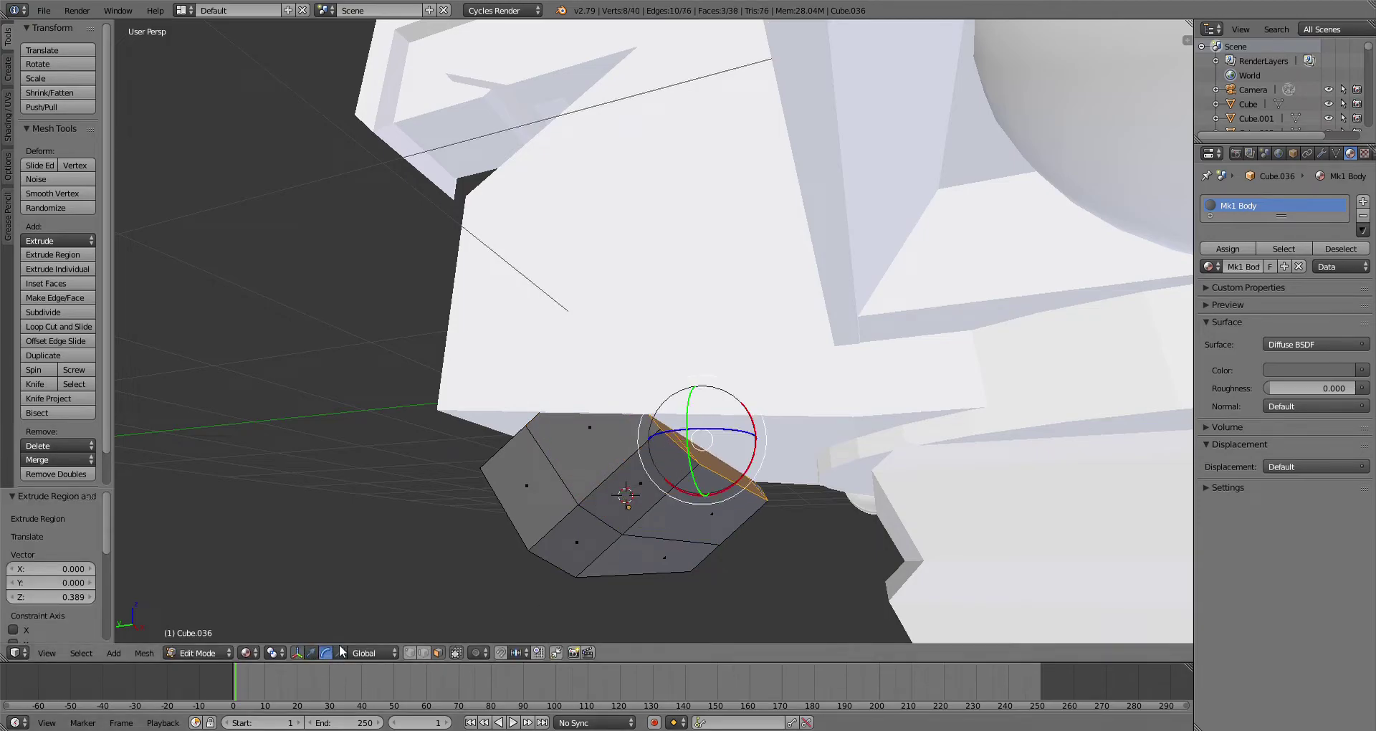
{"action": "left_click_drag", "start_coordinate": [718, 495], "coordinate": [773, 467]}
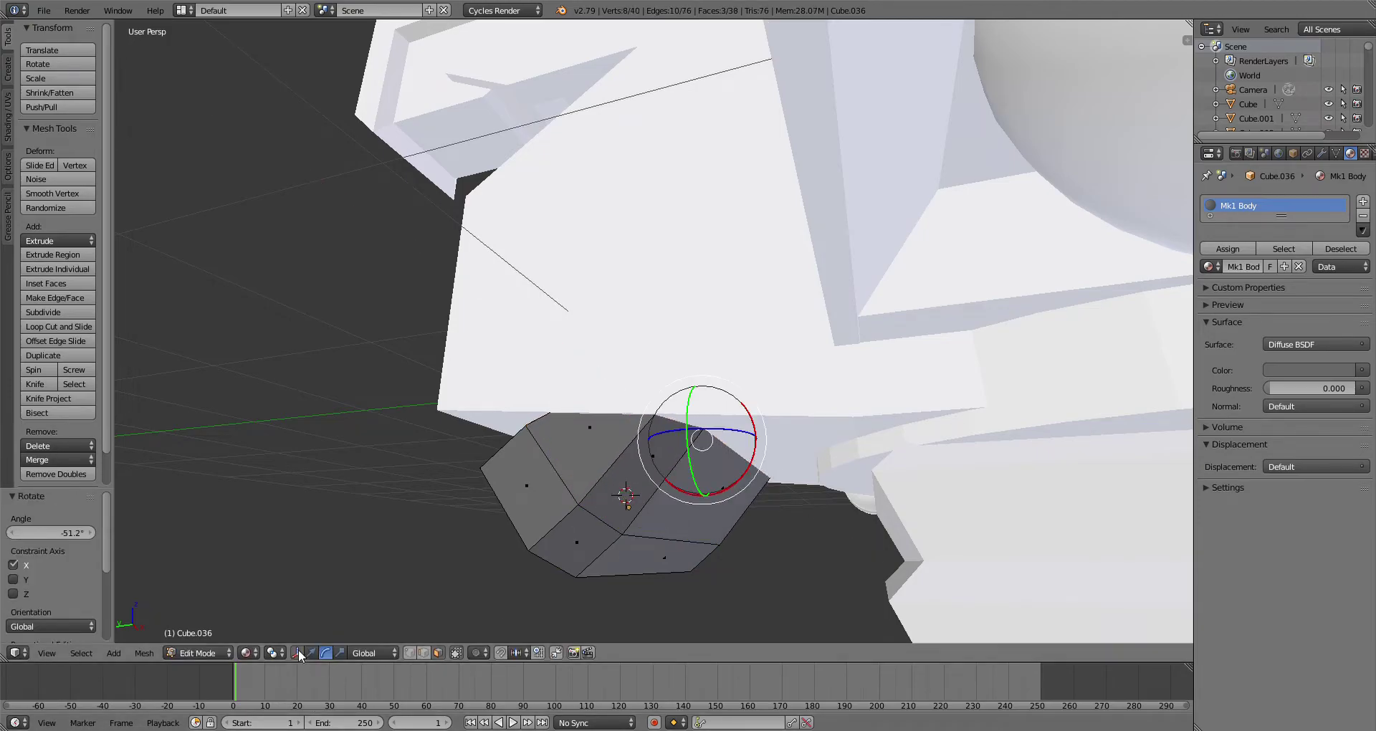
{"action": "mouse_move", "coordinate": [704, 397]}
{"action": "left_mouse_down"}
{"action": "mouse_move", "coordinate": [705, 431]}
{"action": "mouse_move", "coordinate": [705, 416]}
{"action": "left_mouse_up"}
{"action": "left_click_drag", "start_coordinate": [655, 466], "coordinate": [696, 465]}
Step: Lower the extruded faces slightly along Z and return the vent frame to Object Mode
{"action": "middle_click_drag", "start_coordinate": [696, 466], "coordinate": [692, 556]}
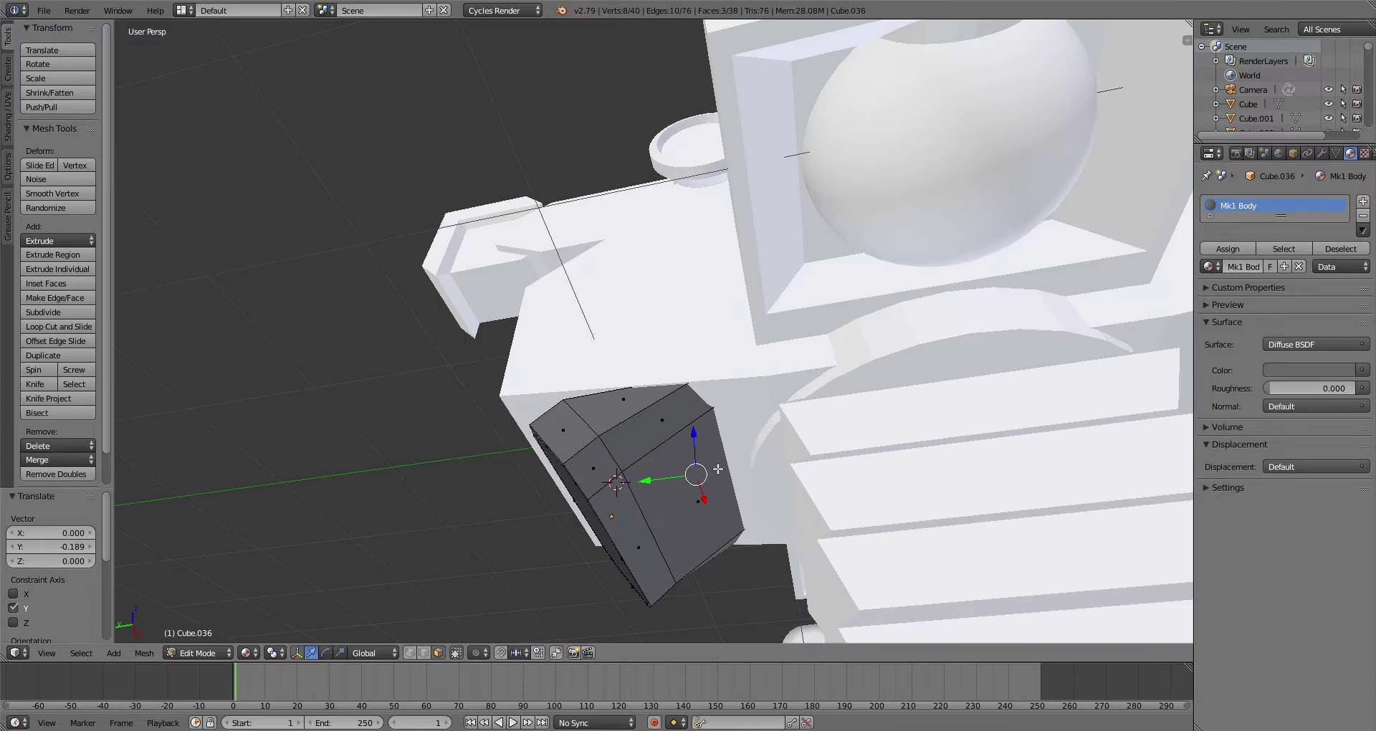
{"action": "left_click_drag", "start_coordinate": [699, 450], "coordinate": [697, 442]}
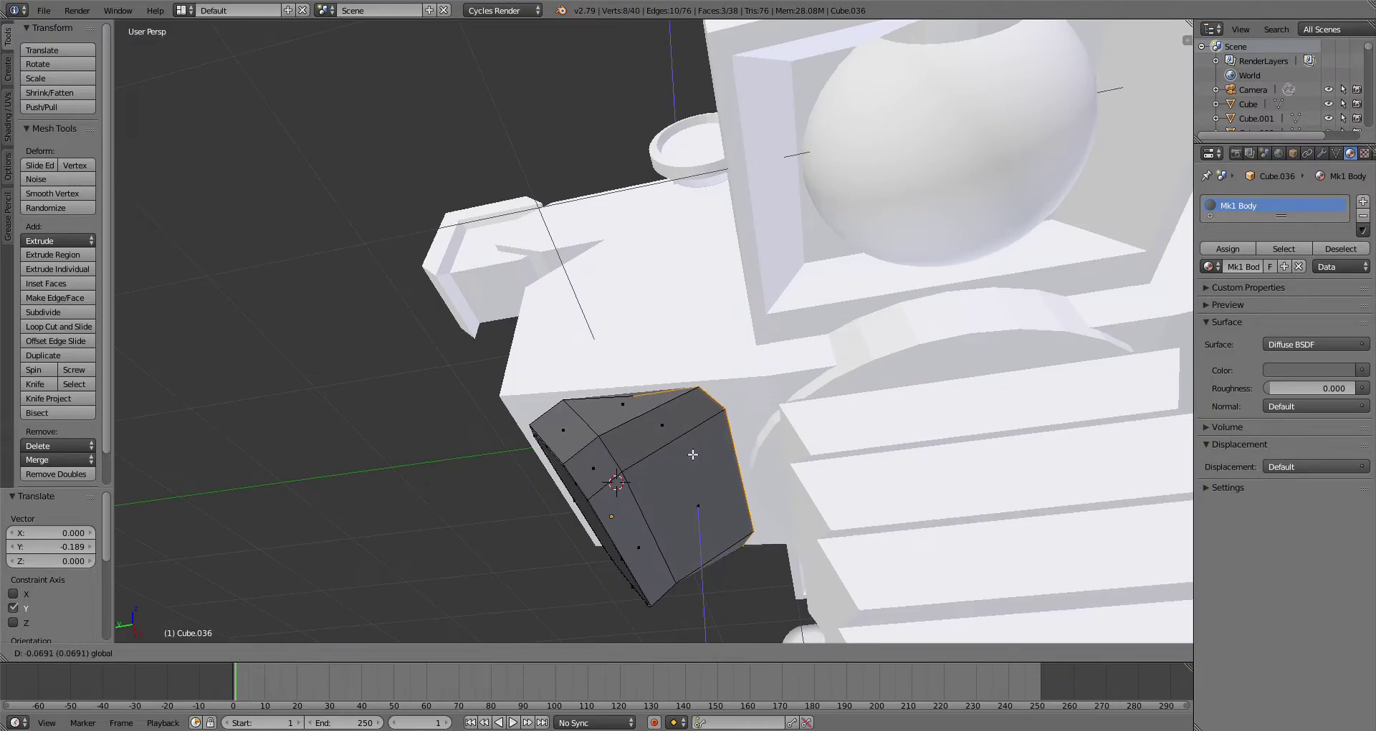
{"action": "left_click_drag", "start_coordinate": [694, 445], "coordinate": [694, 447]}
{"action": "scroll", "coordinate": [696, 450], "scroll_direction": "down", "scroll_amount": 3}
{"action": "middle_click_drag", "start_coordinate": [706, 466], "coordinate": [886, 566]}
{"action": "left_click", "coordinate": [186, 652]}
{"action": "left_click", "coordinate": [192, 636]}
{"action": "scroll", "coordinate": [533, 497], "scroll_direction": "down", "scroll_amount": 3}
{"action": "middle_click_drag", "start_coordinate": [532, 494], "coordinate": [640, 511]}
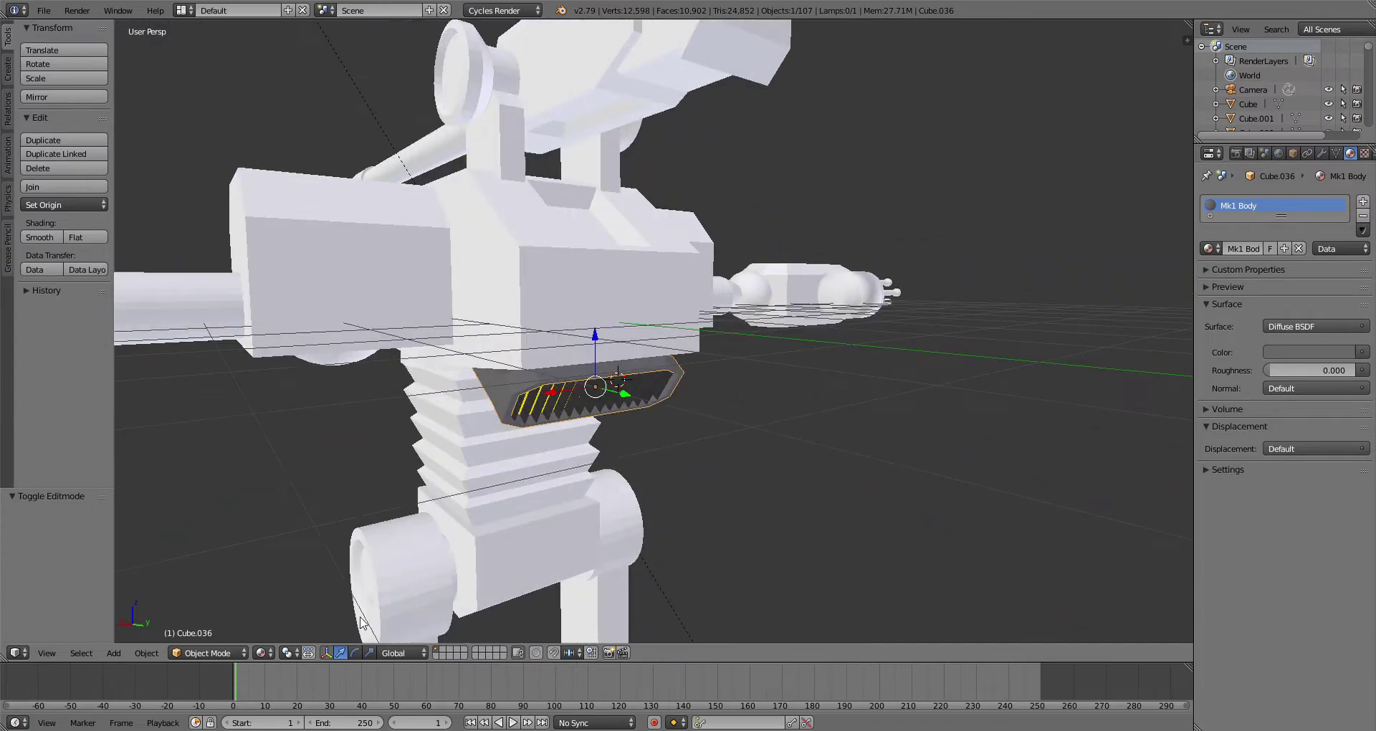
Step: Examine the mech's glowing underside vent in rendered shading, then return the viewport to solid shading
{"action": "left_click", "coordinate": [262, 653]}
{"action": "left_click", "coordinate": [298, 546]}
{"action": "scroll", "coordinate": [609, 396], "scroll_direction": "down", "scroll_amount": 6}
{"action": "middle_click_drag", "start_coordinate": [789, 421], "coordinate": [753, 435]}
{"action": "scroll", "coordinate": [618, 386], "scroll_direction": "up", "scroll_amount": 3}
{"action": "scroll", "coordinate": [639, 398], "scroll_direction": "up", "scroll_amount": 5}
{"action": "mouse_move", "coordinate": [640, 398]}
{"action": "middle_mouse_down"}
{"action": "mouse_move", "coordinate": [516, 399]}
{"action": "mouse_move", "coordinate": [458, 430]}
{"action": "middle_mouse_up"}
{"action": "left_click", "coordinate": [262, 653]}
{"action": "left_click", "coordinate": [287, 594]}
Step: Duplicate the torso's wide shoulder block in place and scale the copy to 1.020
{"action": "right_click", "coordinate": [654, 315]}
{"action": "scroll", "coordinate": [652, 294], "scroll_direction": "down", "scroll_amount": 2}
{"action": "middle_click_drag", "start_coordinate": [631, 263], "coordinate": [564, 284]}
{"action": "middle_click_drag", "start_coordinate": [459, 328], "coordinate": [787, 328], "text": "shift"}
{"action": "scroll", "coordinate": [527, 335], "scroll_direction": "up", "scroll_amount": 2}
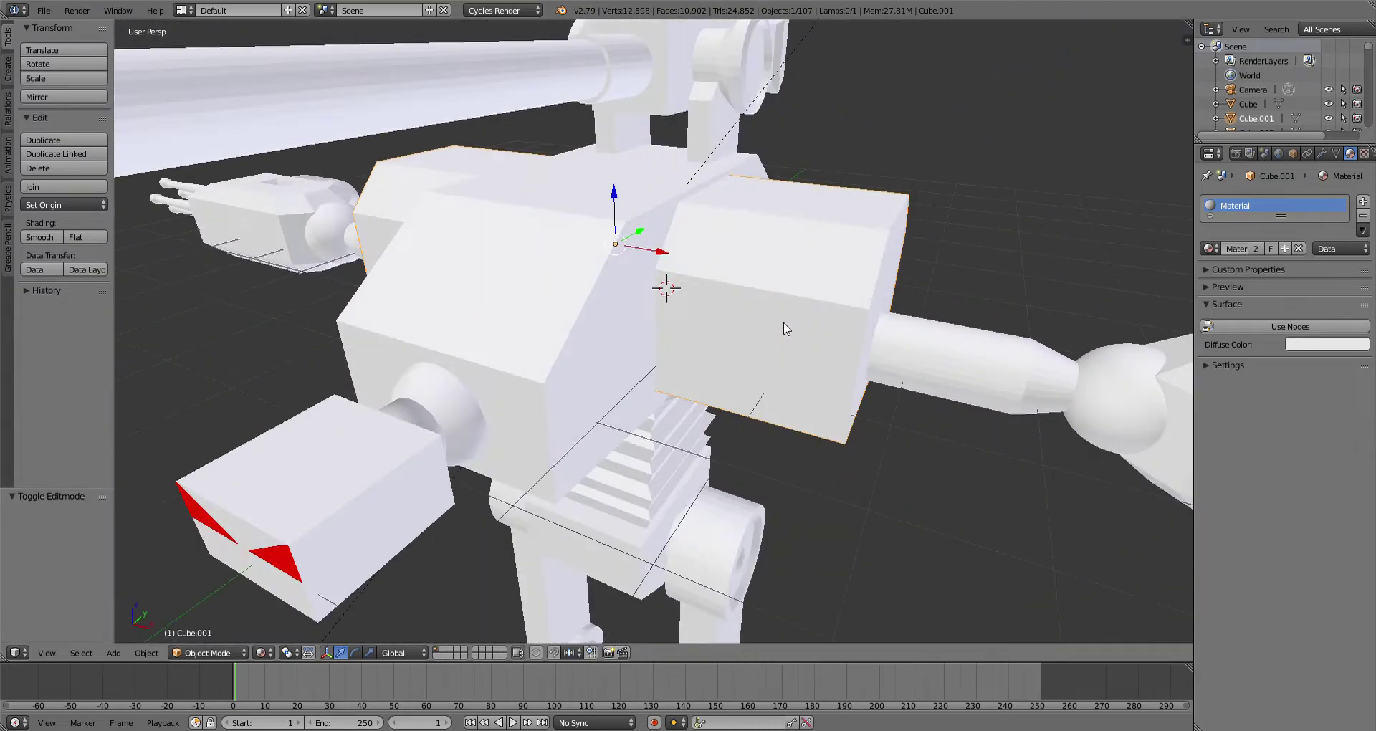
{"action": "middle_click_drag", "start_coordinate": [299, 197], "coordinate": [321, 192]}
{"action": "scroll", "coordinate": [313, 191], "scroll_direction": "up", "scroll_amount": 1}
{"action": "left_click", "coordinate": [34, 141]}
{"action": "right_click", "coordinate": [684, 271]}
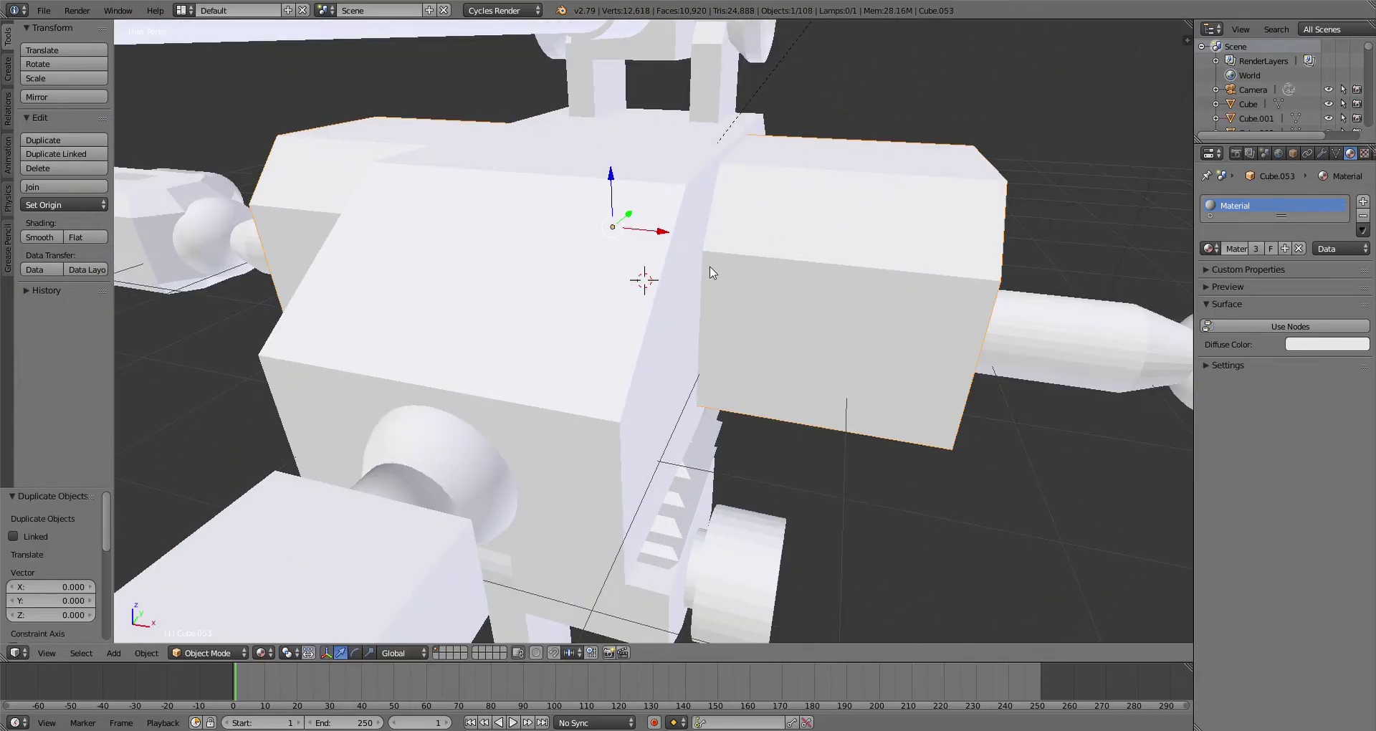
{"action": "scroll", "coordinate": [828, 305], "scroll_direction": "down", "scroll_amount": 1}
{"action": "middle_click_drag", "start_coordinate": [828, 305], "coordinate": [751, 346]}
{"action": "left_click", "coordinate": [797, 226]}
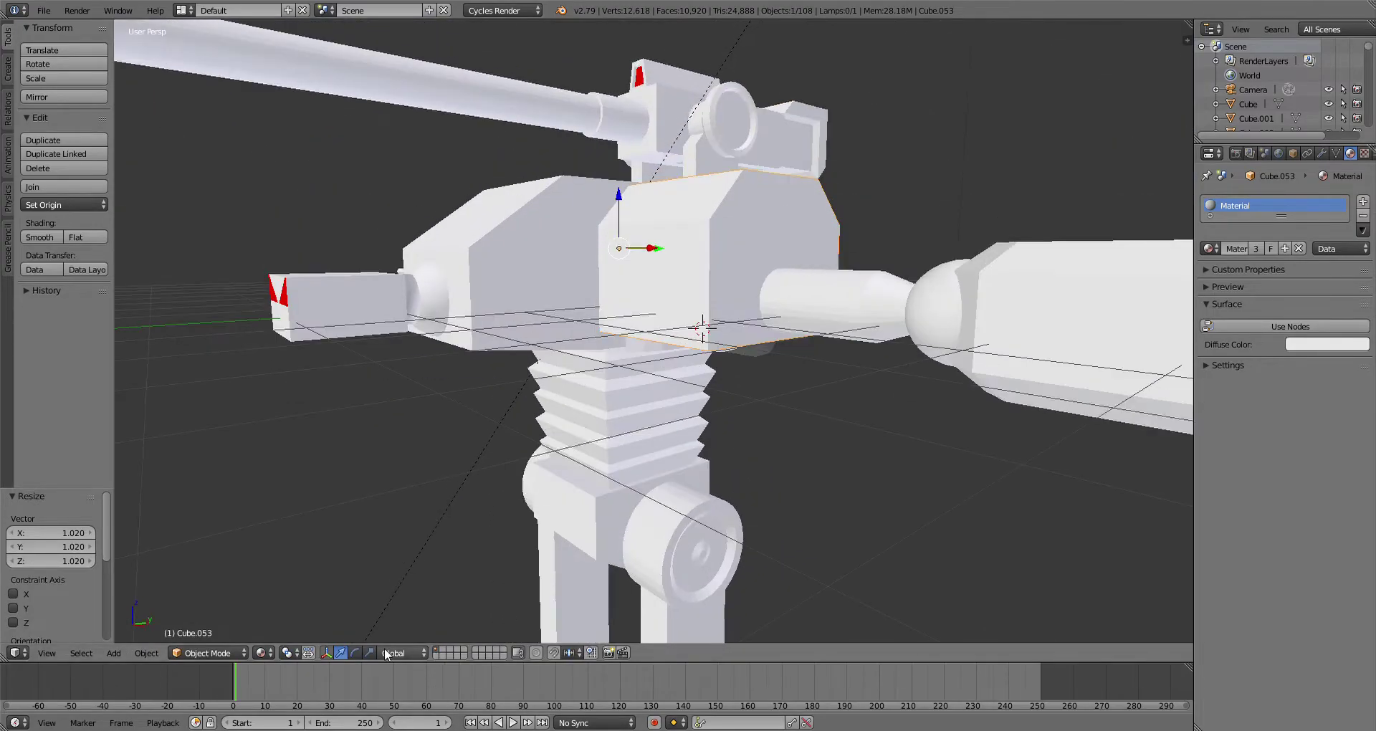
Step: Flatten the duplicated block to 0.237 along Z and scale it to 0.984, forming a thin band around the shoulders
{"action": "left_click", "coordinate": [621, 240]}
{"action": "middle_click_drag", "start_coordinate": [621, 240], "coordinate": [730, 235]}
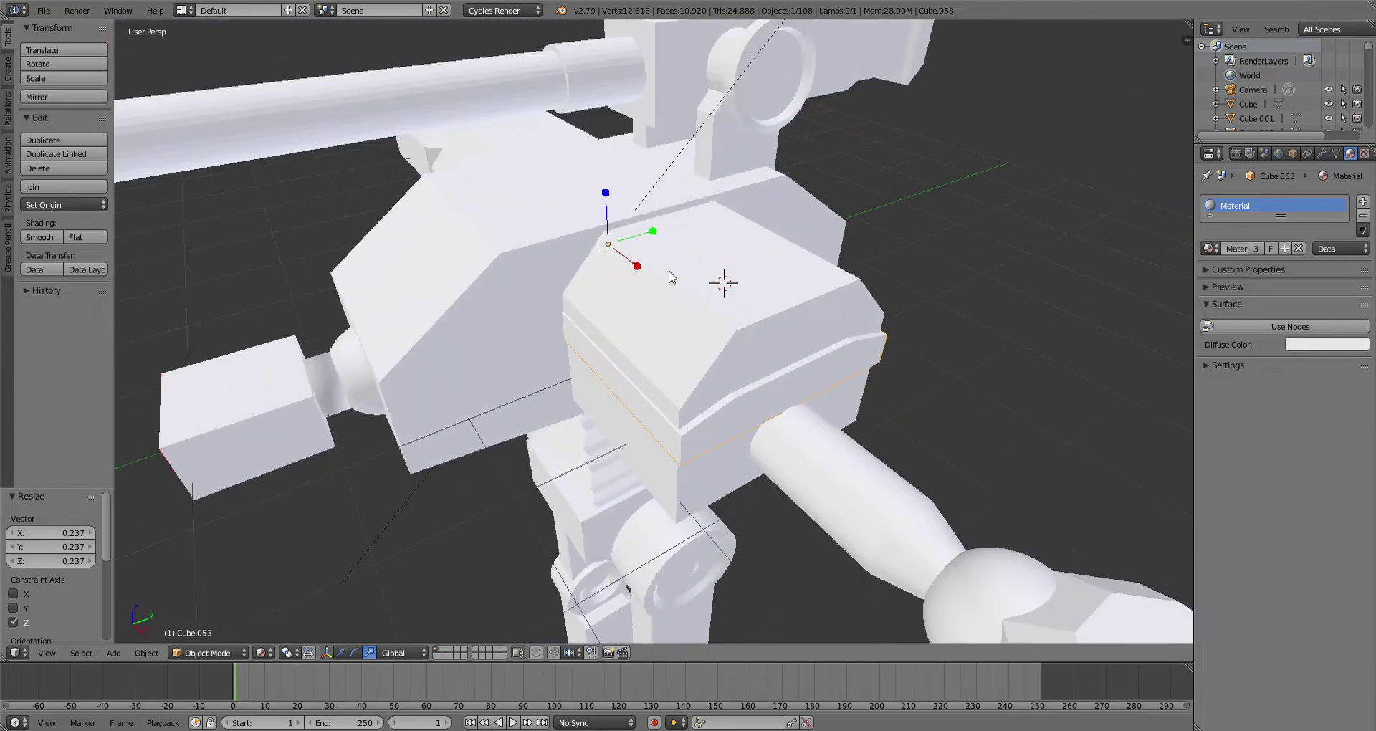
{"action": "key", "text": "s"}
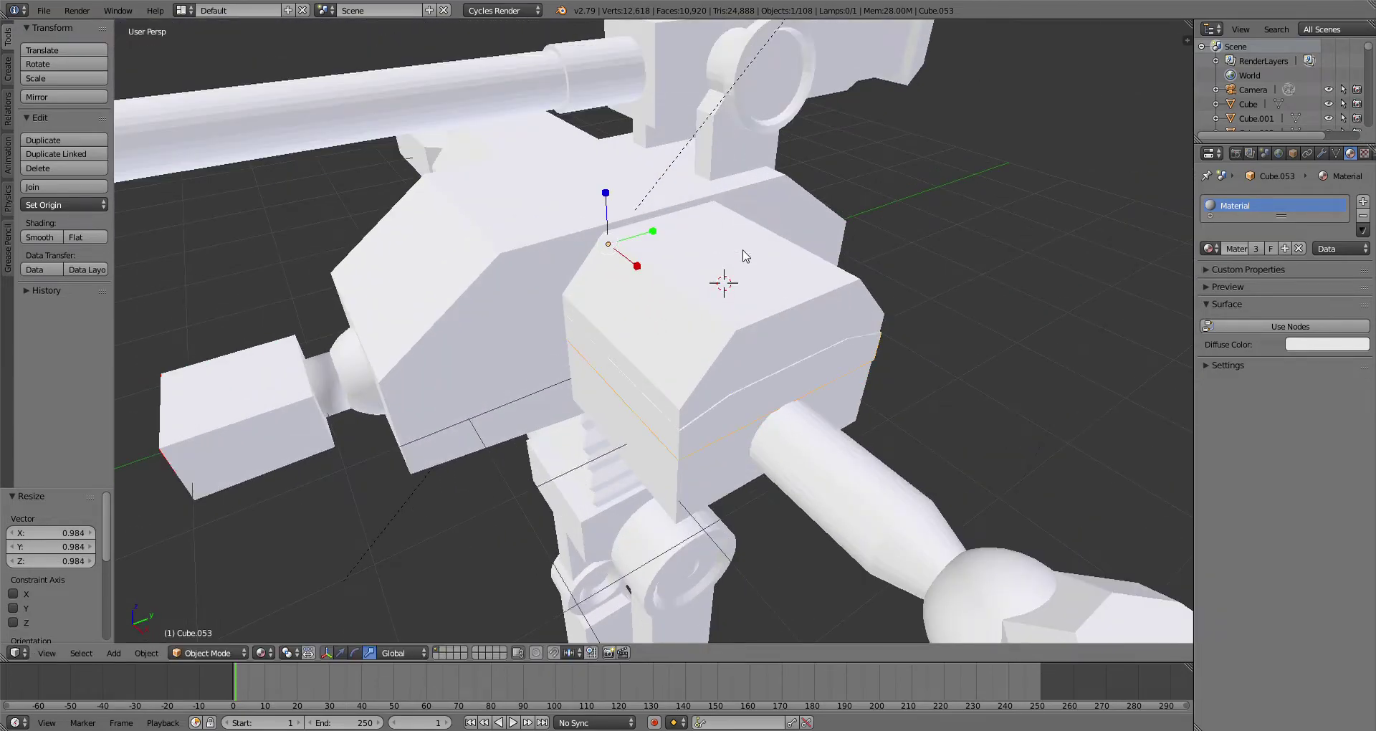
{"action": "left_click", "coordinate": [743, 251]}
Step: Assign the yellow Material.001 to the shoulder band and raise it 0.170 along Z
{"action": "scroll", "coordinate": [746, 359], "scroll_direction": "down", "scroll_amount": 1}
{"action": "middle_click_drag", "start_coordinate": [746, 382], "coordinate": [881, 308]}
{"action": "left_click", "coordinate": [1210, 248]}
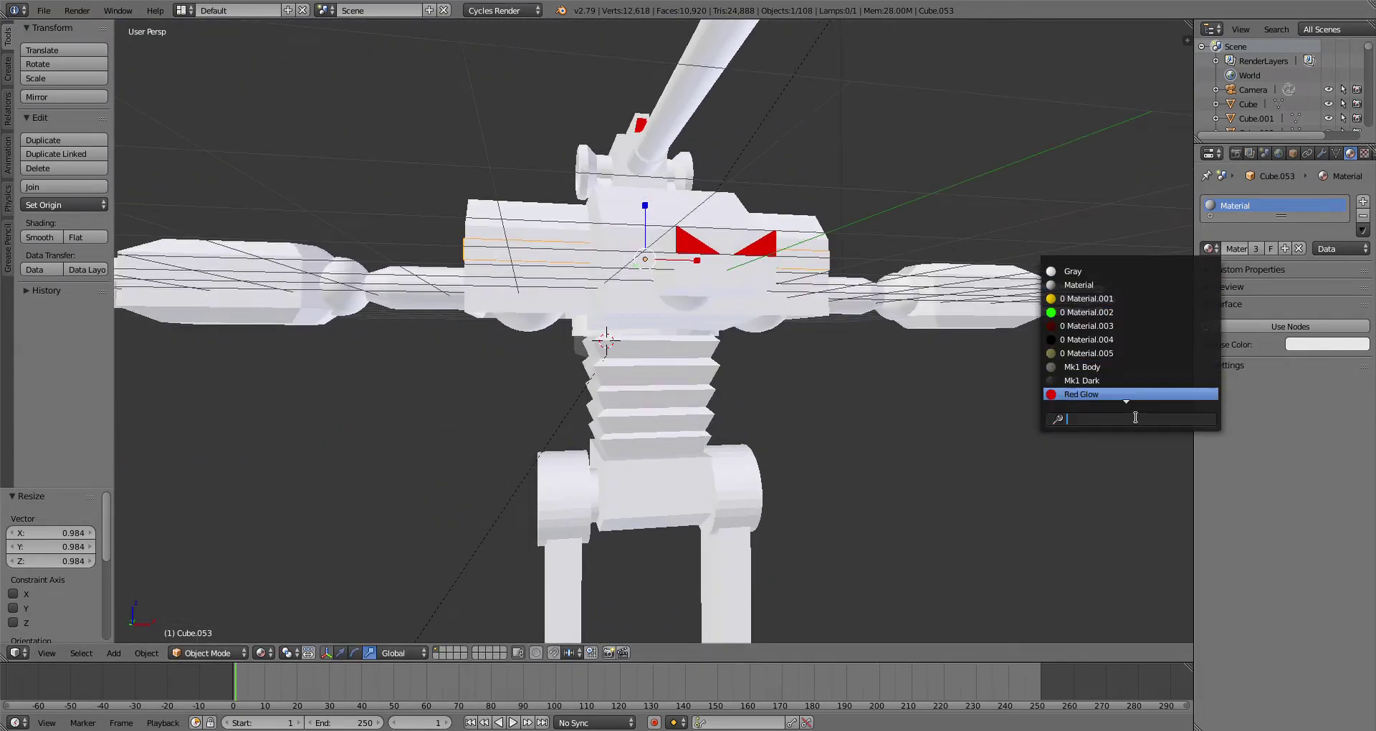
{"action": "left_click", "coordinate": [1086, 284]}
{"action": "middle_click_drag", "start_coordinate": [329, 501], "coordinate": [452, 481]}
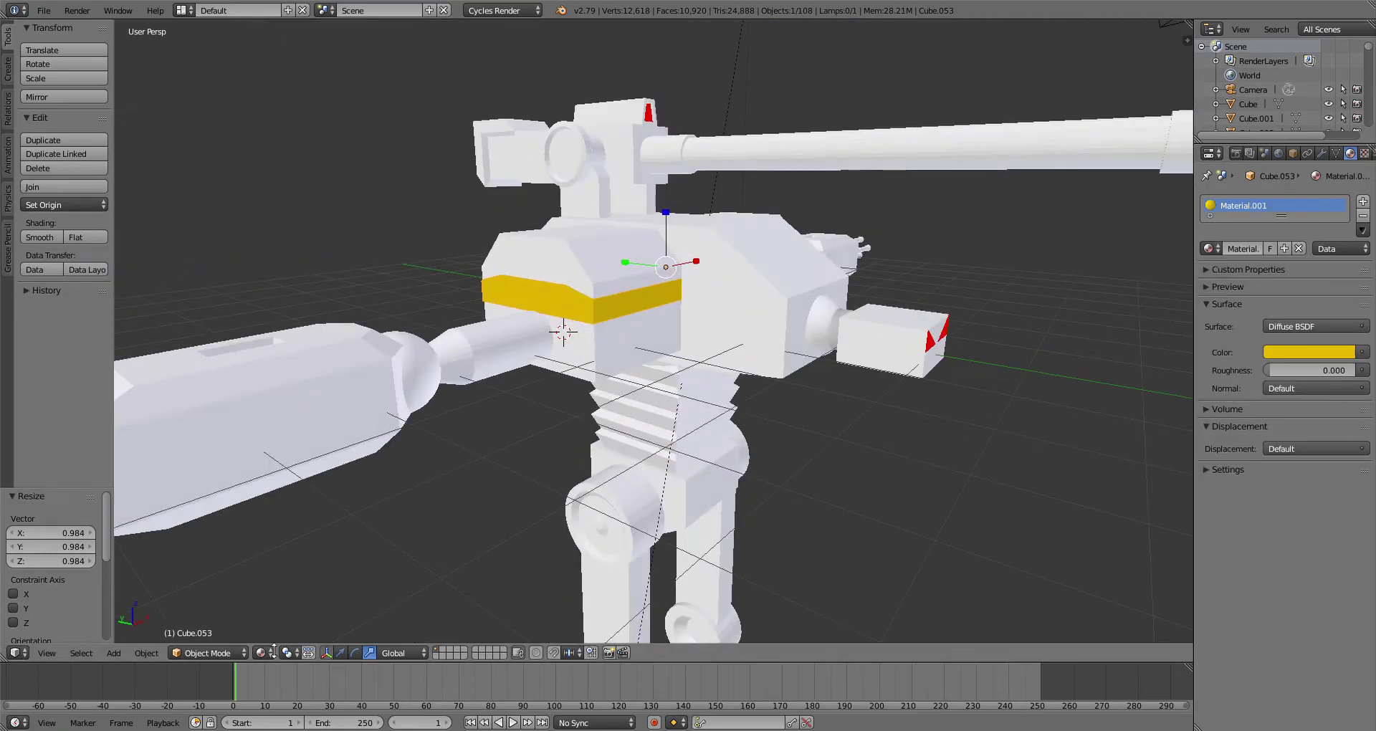
{"action": "left_click_drag", "start_coordinate": [666, 225], "coordinate": [667, 217]}
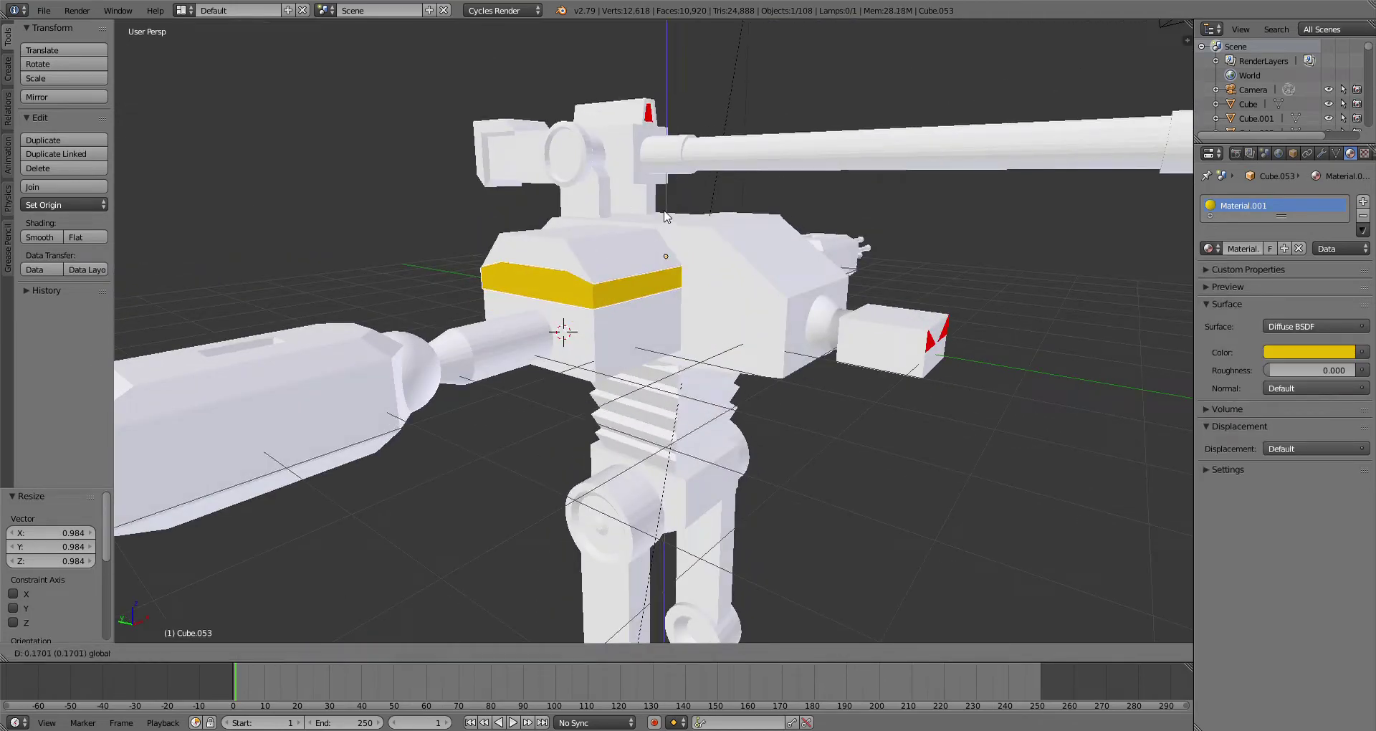
{"action": "middle_click_drag", "start_coordinate": [662, 216], "coordinate": [628, 360]}
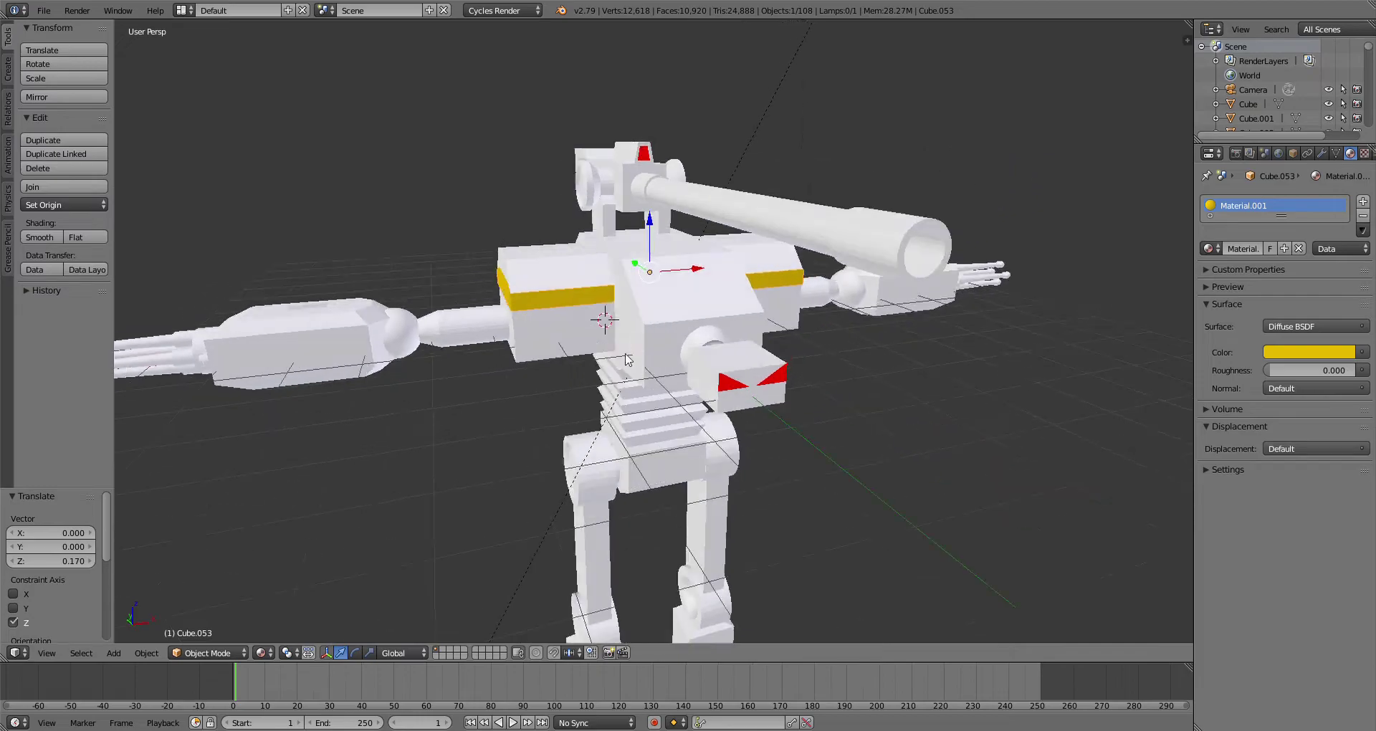
Step: Check how the yellow shoulder band looks in rendered shading, then return to solid shading
{"action": "left_click", "coordinate": [264, 658]}
{"action": "left_click", "coordinate": [294, 538]}
{"action": "scroll", "coordinate": [616, 394], "scroll_direction": "down", "scroll_amount": 3}
{"action": "mouse_move", "coordinate": [710, 344]}
{"action": "middle_mouse_down"}
{"action": "mouse_move", "coordinate": [686, 356]}
{"action": "mouse_move", "coordinate": [706, 287]}
{"action": "middle_mouse_up"}
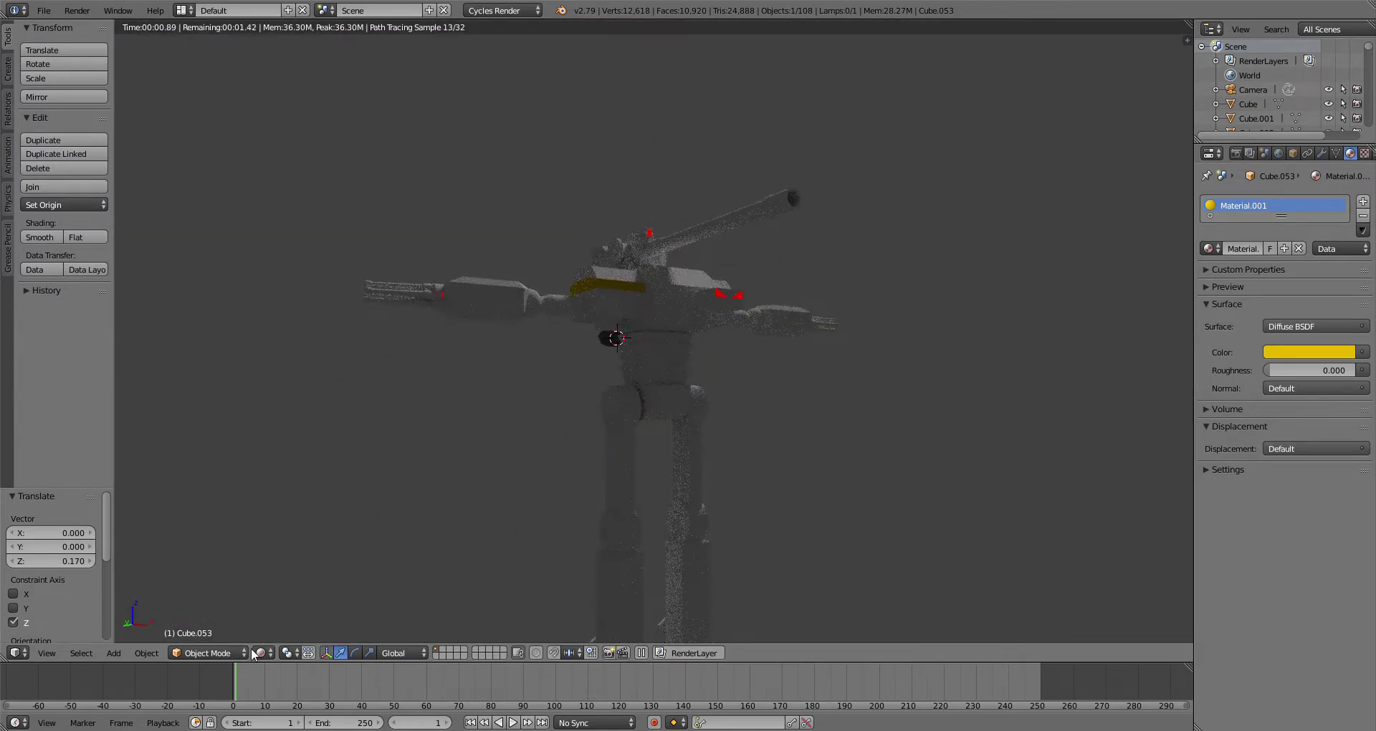
{"action": "middle_click_drag", "start_coordinate": [401, 487], "coordinate": [714, 479]}
{"action": "scroll", "coordinate": [713, 476], "scroll_direction": "up", "scroll_amount": 2}
{"action": "left_click", "coordinate": [294, 577]}
Step: Delete the yellow band around the shoulder block
{"action": "mouse_move", "coordinate": [674, 308]}
{"action": "middle_mouse_down"}
{"action": "mouse_move", "coordinate": [1047, 344]}
{"action": "mouse_move", "coordinate": [1081, 294]}
{"action": "middle_mouse_up"}
{"action": "scroll", "coordinate": [1081, 294], "scroll_direction": "up", "scroll_amount": 3}
{"action": "key", "text": "x"}
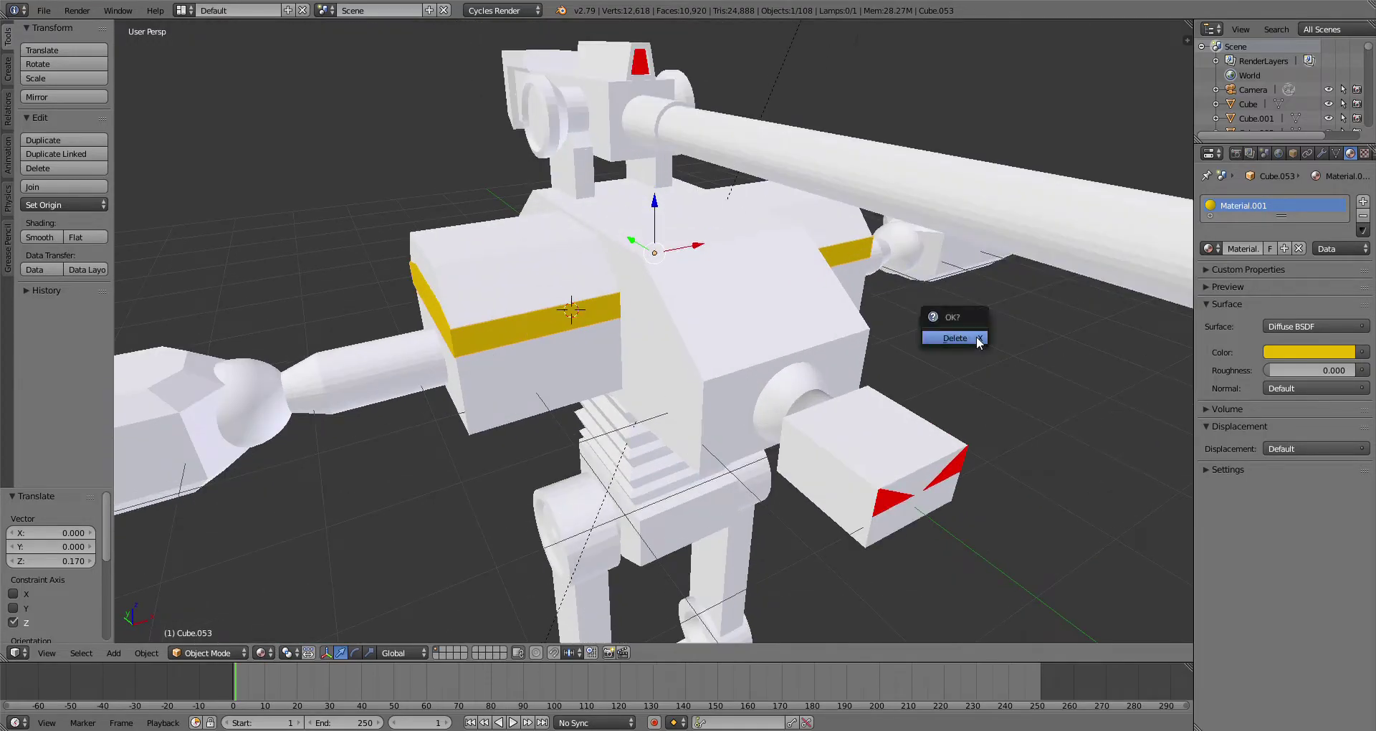
{"action": "left_click", "coordinate": [977, 337]}
Step: In Edit Mode, extrude the cannon housing's front face 0.212 along Z and scale it to about 0.74
{"action": "scroll", "coordinate": [976, 337], "scroll_direction": "down", "scroll_amount": 3}
{"action": "middle_click_drag", "start_coordinate": [976, 337], "coordinate": [744, 459]}
{"action": "scroll", "coordinate": [717, 430], "scroll_direction": "up", "scroll_amount": 6}
{"action": "right_click", "coordinate": [515, 308]}
{"action": "middle_click_drag", "start_coordinate": [515, 308], "coordinate": [469, 380]}
{"action": "left_click", "coordinate": [222, 654]}
{"action": "left_click", "coordinate": [208, 631]}
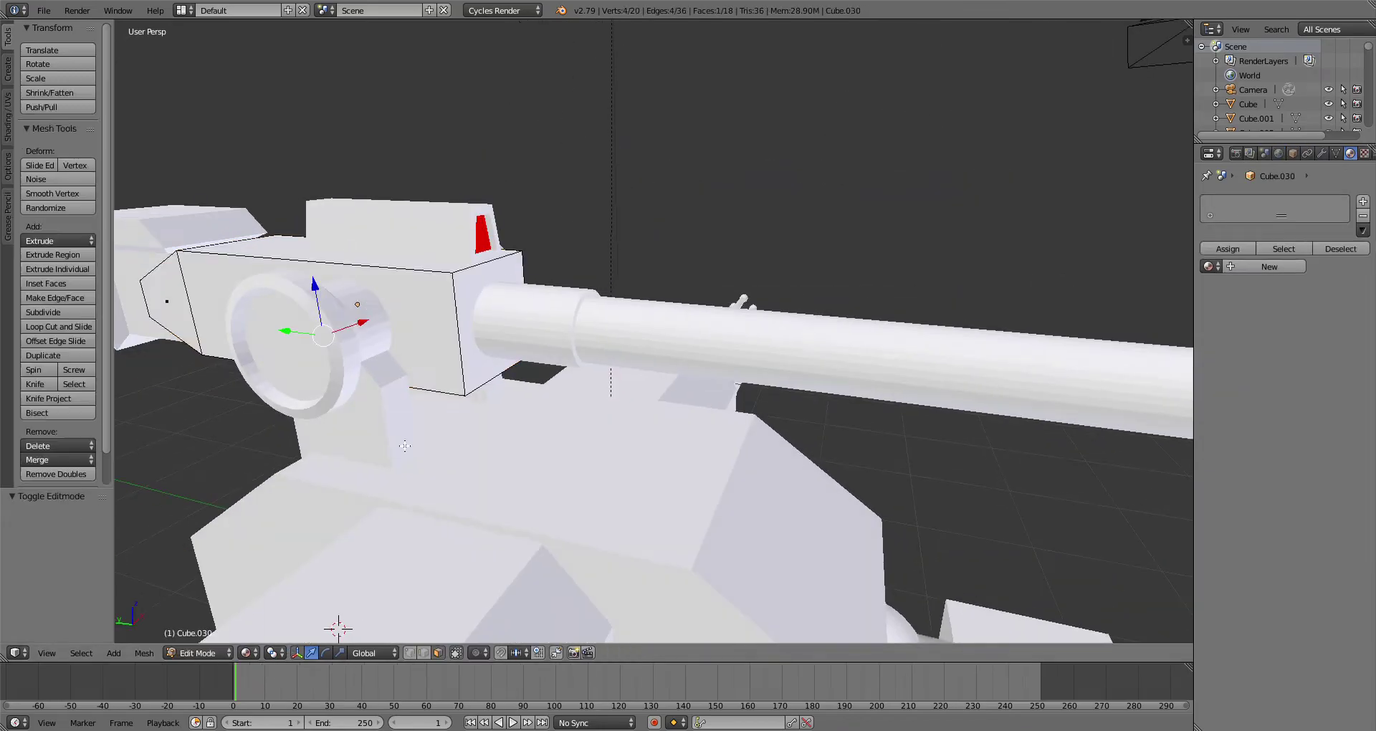
{"action": "key", "text": "e"}
{"action": "left_click", "coordinate": [609, 284]}
{"action": "key", "text": "s"}
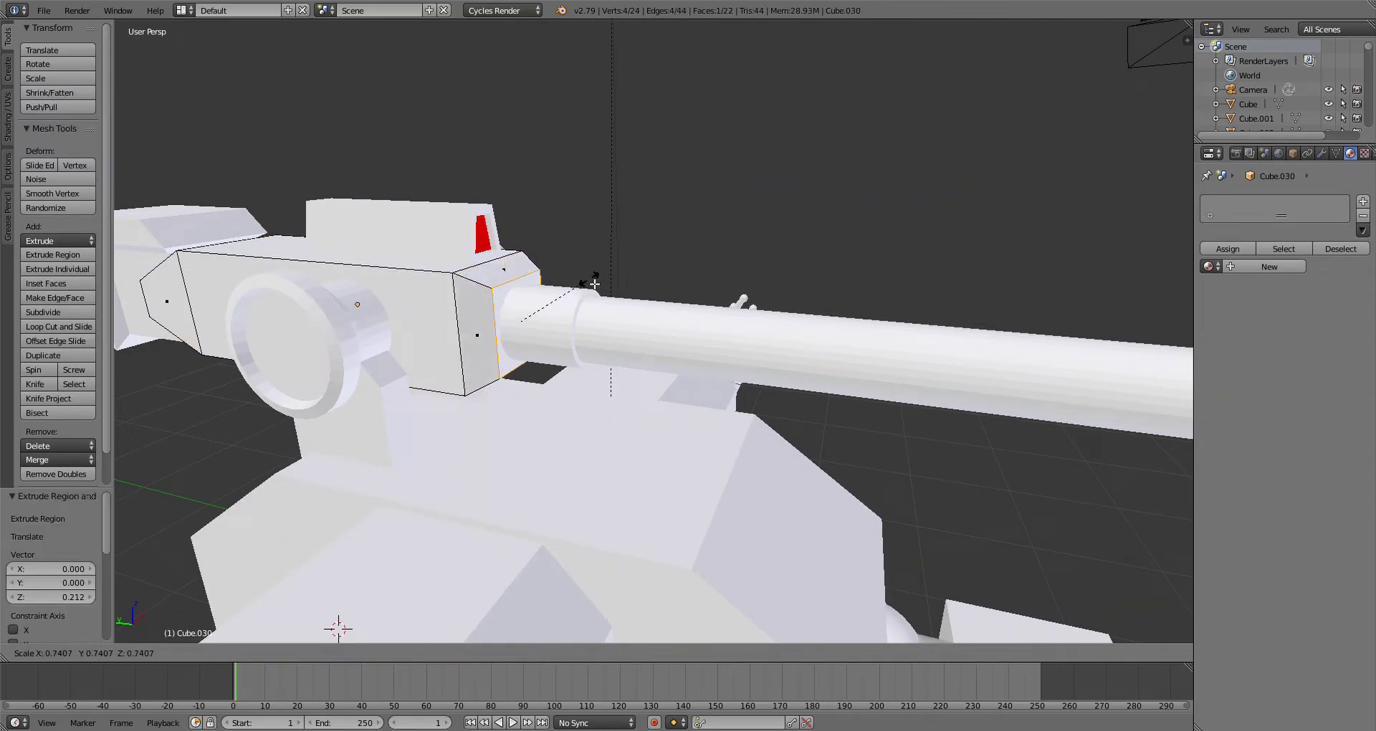
{"action": "left_click", "coordinate": [595, 283]}
Step: Extrude the housing's front face another 0.183 along Z, taper it inward around the barrel, and return to Object Mode
{"action": "key", "text": "e"}
{"action": "left_click", "coordinate": [609, 290]}
{"action": "key", "text": "s"}
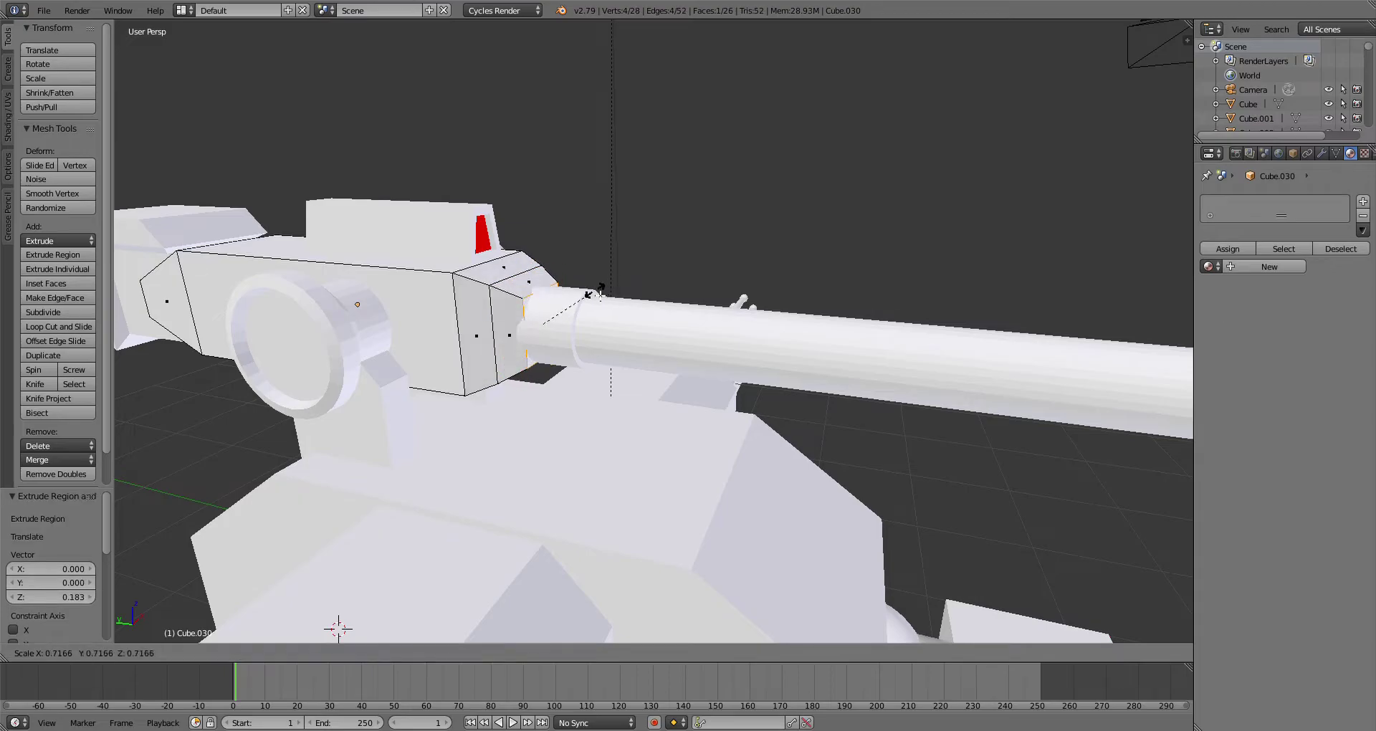
{"action": "left_click", "coordinate": [582, 295]}
{"action": "middle_click_drag", "start_coordinate": [583, 296], "coordinate": [287, 571]}
{"action": "left_click", "coordinate": [218, 654]}
{"action": "left_click", "coordinate": [215, 636]}
Step: Duplicate the cannon's muzzle section and shorten the copy to 0.420 along Y as a ring around the muzzle
{"action": "scroll", "coordinate": [301, 559], "scroll_direction": "down", "scroll_amount": 3}
{"action": "middle_click_drag", "start_coordinate": [423, 373], "coordinate": [372, 369]}
{"action": "right_click", "coordinate": [305, 390]}
{"action": "left_click", "coordinate": [49, 140]}
{"action": "scroll", "coordinate": [470, 351], "scroll_direction": "down", "scroll_amount": 1}
{"action": "middle_click_drag", "start_coordinate": [475, 355], "coordinate": [458, 382]}
{"action": "key", "text": "s"}
{"action": "left_click", "coordinate": [467, 349]}
{"action": "left_click_drag", "start_coordinate": [460, 346], "coordinate": [462, 380]}
{"action": "key", "text": "s"}
{"action": "left_click", "coordinate": [455, 351]}
{"action": "left_click", "coordinate": [370, 653]}
{"action": "scroll", "coordinate": [463, 380], "scroll_direction": "up", "scroll_amount": 10}
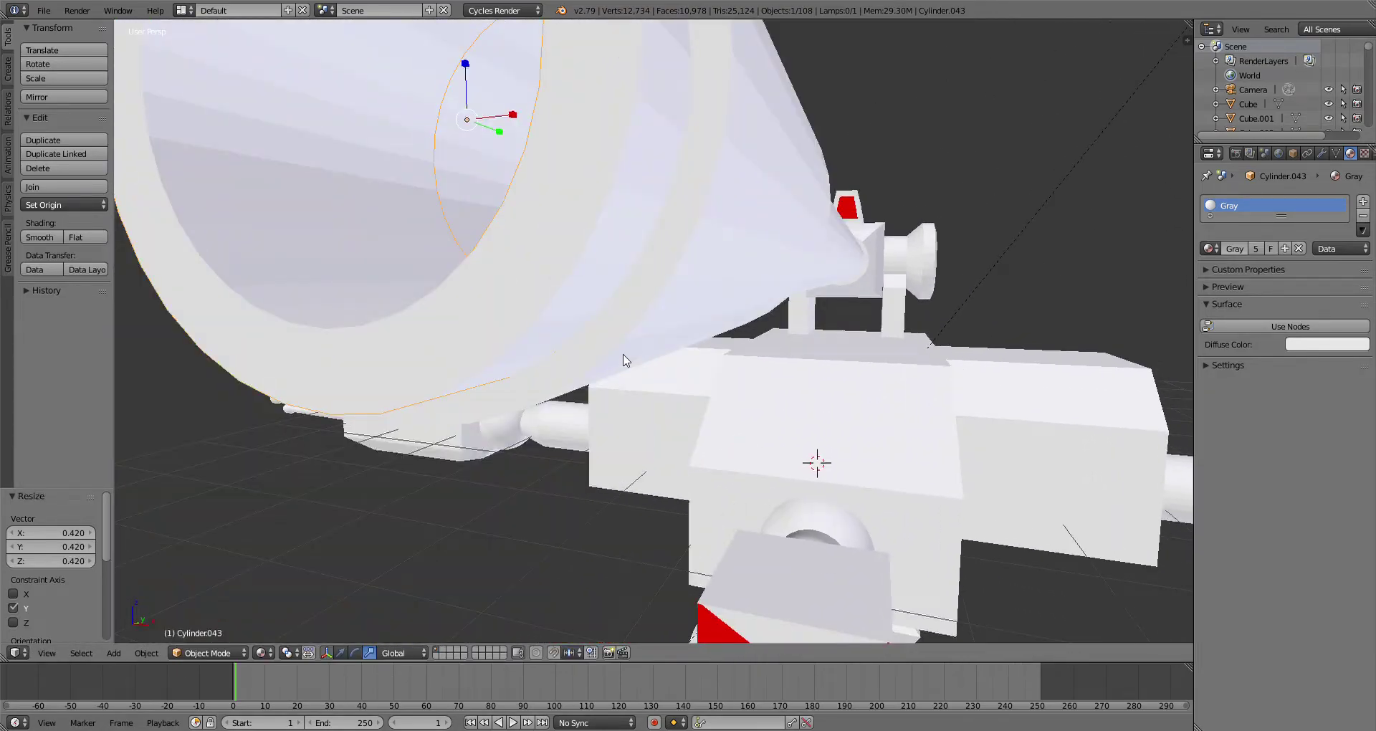
Step: Examine the whole mech and its cannon in rendered shading, then return to solid shading
{"action": "scroll", "coordinate": [623, 361], "scroll_direction": "down", "scroll_amount": 8}
{"action": "middle_click_drag", "start_coordinate": [608, 351], "coordinate": [731, 359]}
{"action": "left_click", "coordinate": [264, 654]}
{"action": "left_click", "coordinate": [288, 557]}
{"action": "middle_click_drag", "start_coordinate": [722, 419], "coordinate": [734, 397]}
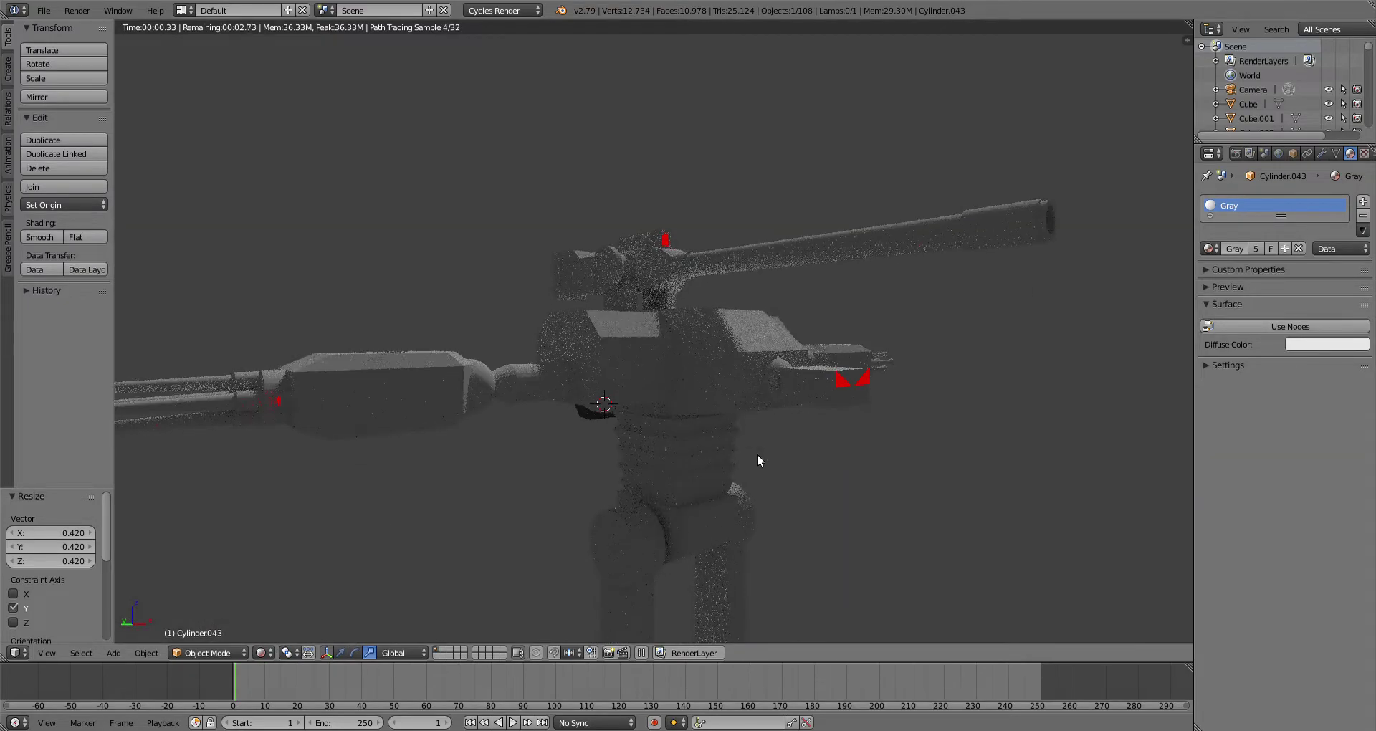
{"action": "scroll", "coordinate": [903, 486], "scroll_direction": "down", "scroll_amount": 4}
{"action": "middle_click_drag", "start_coordinate": [903, 485], "coordinate": [564, 323]}
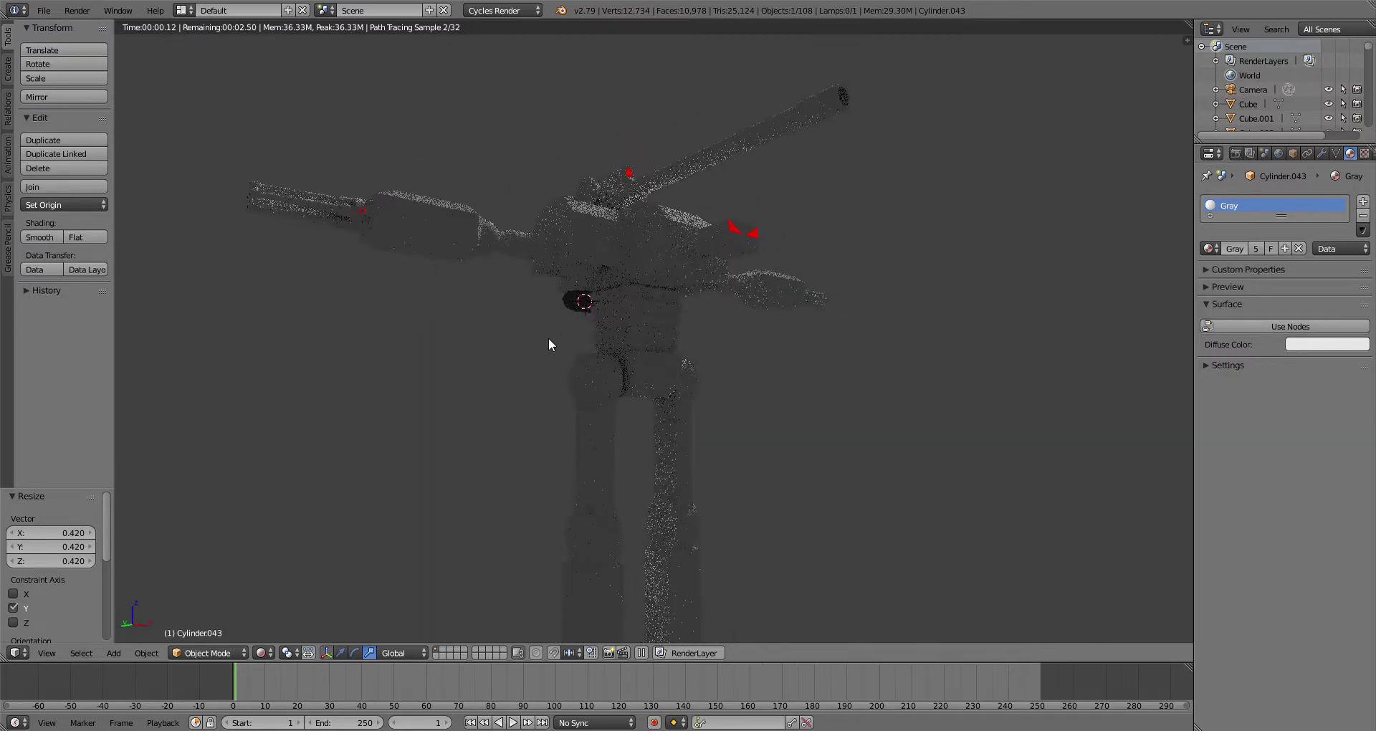
{"action": "left_click", "coordinate": [272, 653]}
{"action": "left_click", "coordinate": [294, 571]}
{"action": "mouse_move", "coordinate": [458, 344]}
{"action": "middle_mouse_down"}
{"action": "mouse_move", "coordinate": [518, 333]}
{"action": "mouse_move", "coordinate": [691, 378]}
{"action": "mouse_move", "coordinate": [622, 373]}
{"action": "mouse_move", "coordinate": [703, 358]}
{"action": "mouse_move", "coordinate": [615, 300]}
{"action": "mouse_move", "coordinate": [660, 302]}
{"action": "middle_mouse_up"}
{"action": "scroll", "coordinate": [481, 332], "scroll_direction": "up", "scroll_amount": 4}
{"action": "right_click", "coordinate": [663, 308]}
{"action": "scroll", "coordinate": [663, 308], "scroll_direction": "up", "scroll_amount": 1}
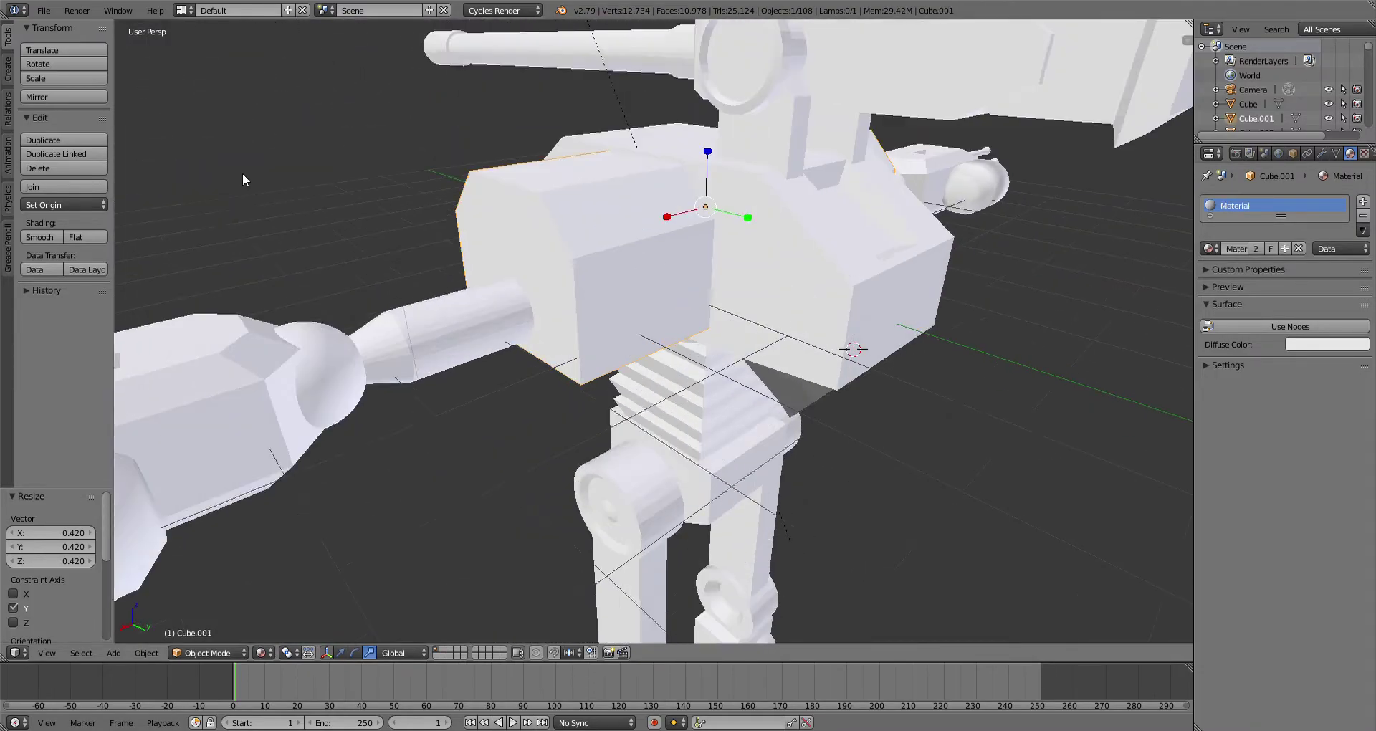
{"action": "left_click", "coordinate": [8, 69]}
{"action": "left_click", "coordinate": [64, 136]}
{"action": "scroll", "coordinate": [810, 376], "scroll_direction": "down", "scroll_amount": 4}
{"action": "middle_click_drag", "start_coordinate": [825, 387], "coordinate": [754, 355]}
{"action": "key", "text": "x"}
{"action": "left_click", "coordinate": [754, 356]}
Step: Select the torso's wide shoulder block and isolate it in local view
{"action": "scroll", "coordinate": [609, 351], "scroll_direction": "down", "scroll_amount": 1}
{"action": "middle_click_drag", "start_coordinate": [609, 347], "coordinate": [548, 254]}
{"action": "scroll", "coordinate": [548, 254], "scroll_direction": "up", "scroll_amount": 2}
{"action": "scroll", "coordinate": [782, 215], "scroll_direction": "down", "scroll_amount": 2}
{"action": "middle_click_drag", "start_coordinate": [781, 215], "coordinate": [814, 263]}
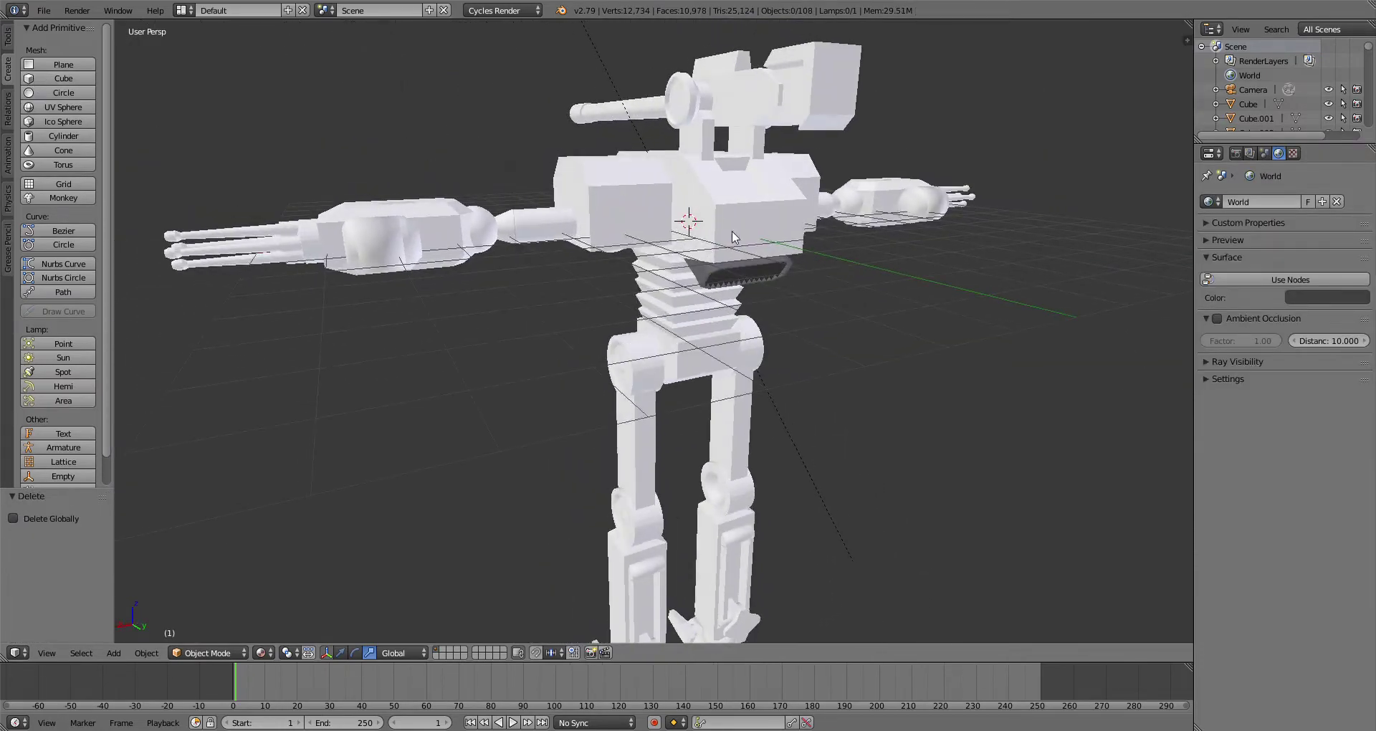
{"action": "right_click", "coordinate": [554, 191]}
{"action": "middle_click_drag", "start_coordinate": [554, 190], "coordinate": [571, 231]}
{"action": "key", "text": "KP_Divide"}
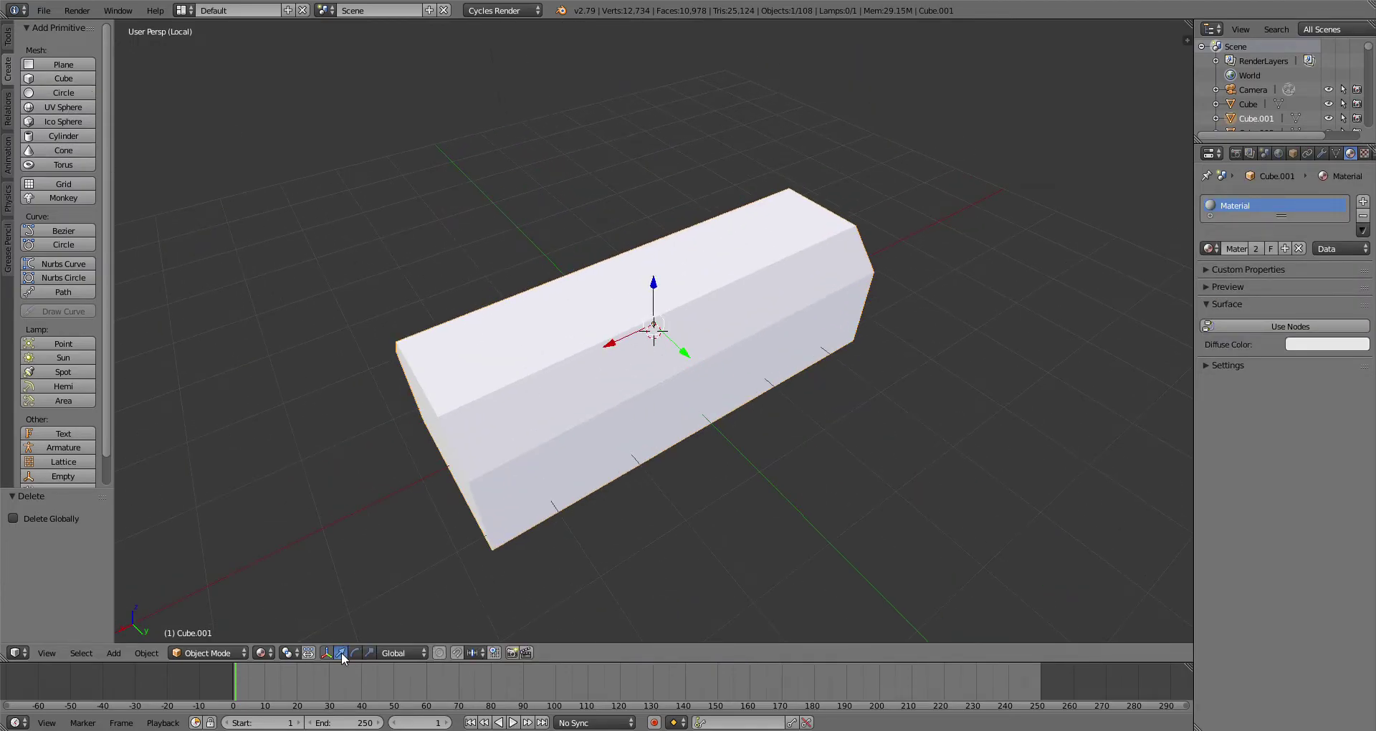
Step: Add a 32-vertex cylinder, move it beside the shoulder block, and scale it to 0.392
{"action": "left_click", "coordinate": [63, 136]}
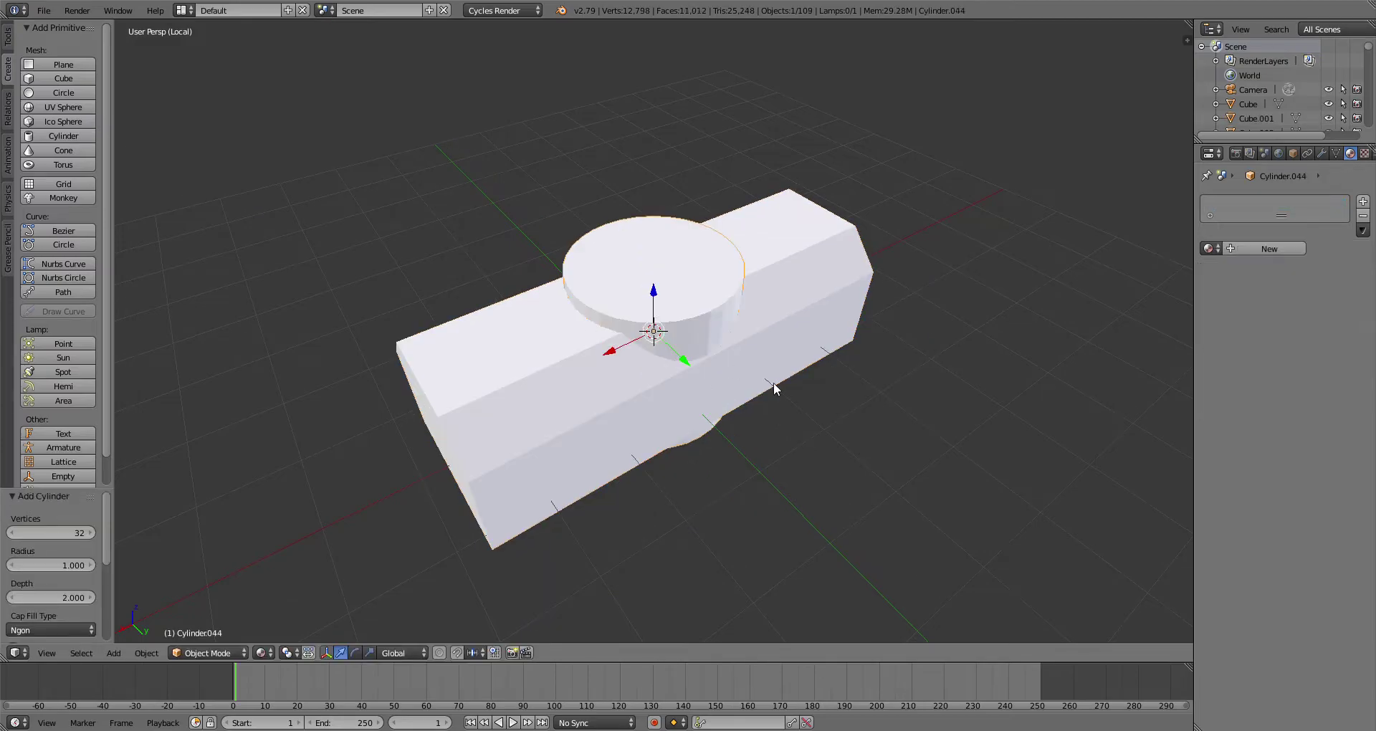
{"action": "key", "text": "g"}
{"action": "key", "text": "s"}
{"action": "left_click", "coordinate": [846, 482]}
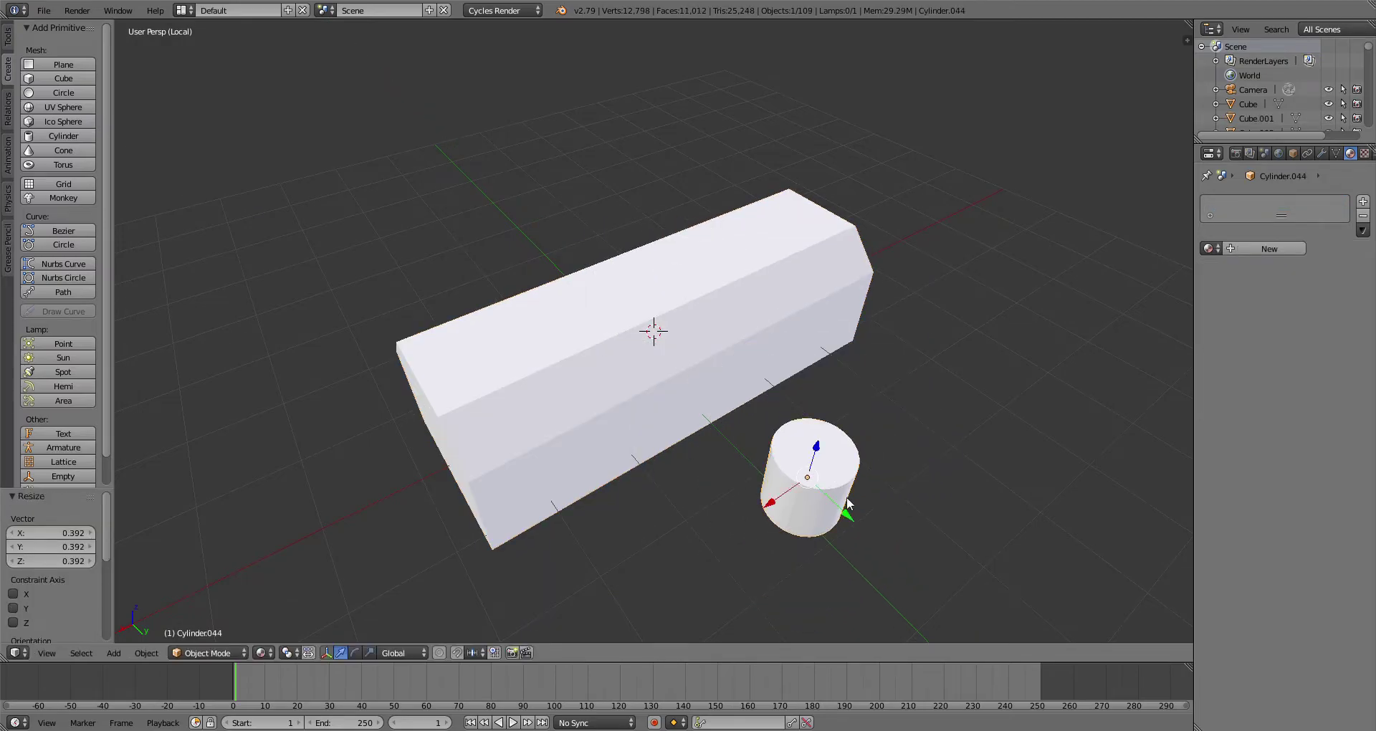
Step: Move the cylinder -0.868 along Y and 2.327 along X against the shoulder block's outer end, and leave local view
{"action": "key", "text": "g"}
{"action": "key", "text": "y"}
{"action": "left_click", "coordinate": [790, 466]}
{"action": "key", "text": "g"}
{"action": "key", "text": "x"}
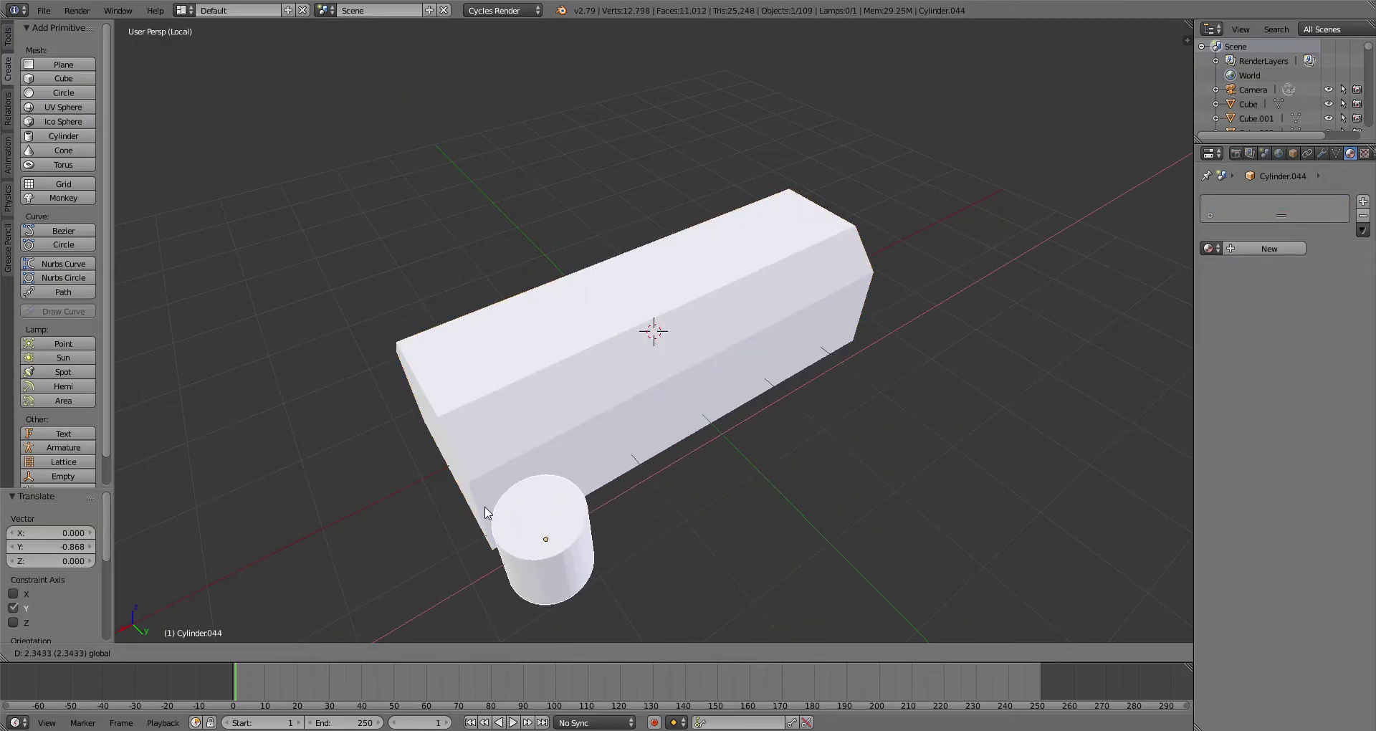
{"action": "left_click", "coordinate": [512, 487]}
{"action": "key", "text": "KP_Divide"}
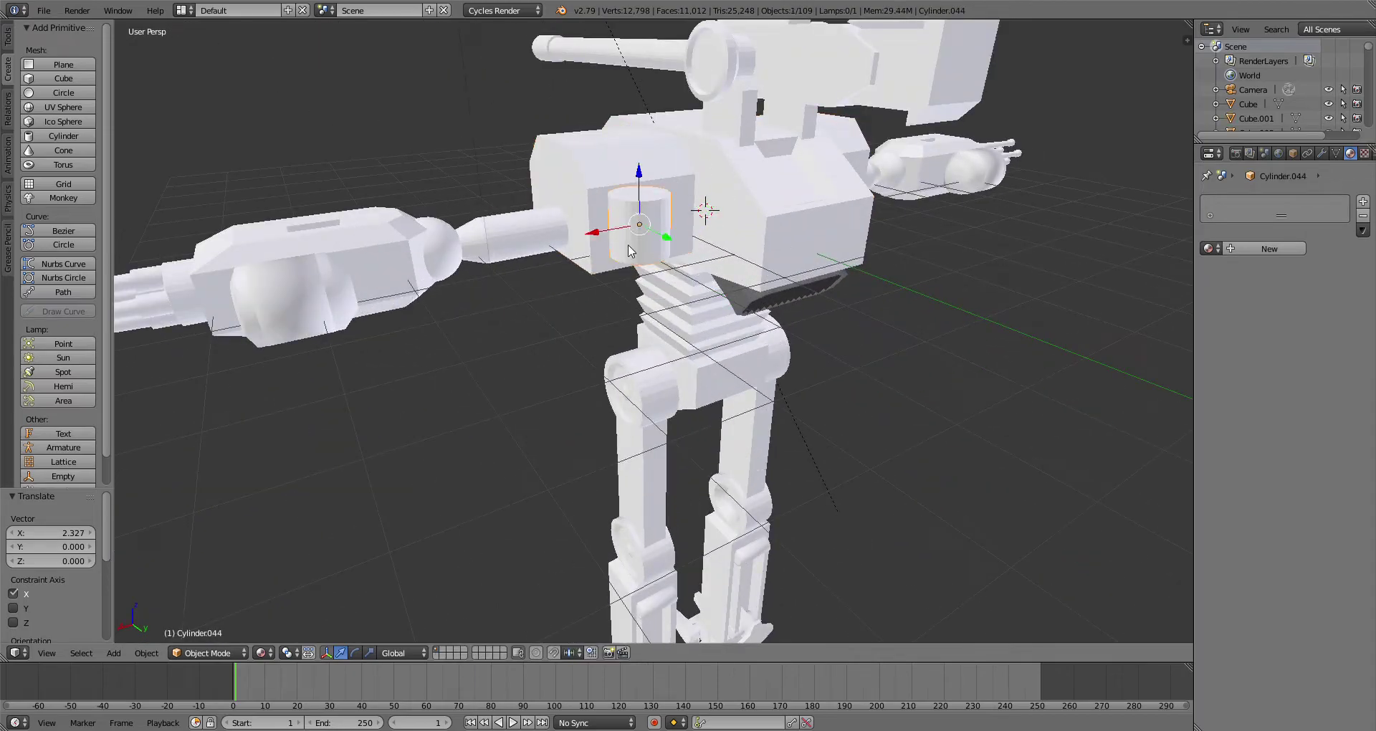
Step: Shift the cylinder -0.131 along X on the back of the shoulder block
{"action": "key", "text": "KP_Decimal"}
{"action": "middle_click_drag", "start_coordinate": [628, 251], "coordinate": [624, 298]}
{"action": "scroll", "coordinate": [624, 301], "scroll_direction": "down", "scroll_amount": 5}
{"action": "middle_click_drag", "start_coordinate": [630, 345], "coordinate": [615, 333]}
{"action": "left_click_drag", "start_coordinate": [608, 340], "coordinate": [753, 296]}
{"action": "middle_click_drag", "start_coordinate": [753, 296], "coordinate": [796, 320]}
Step: Isolate the cylinder and, in Edit Mode, extrude its top and bottom faces outward and scale them to 0.743
{"action": "key", "text": "KP_Divide"}
{"action": "scroll", "coordinate": [181, 224], "scroll_direction": "down", "scroll_amount": 4}
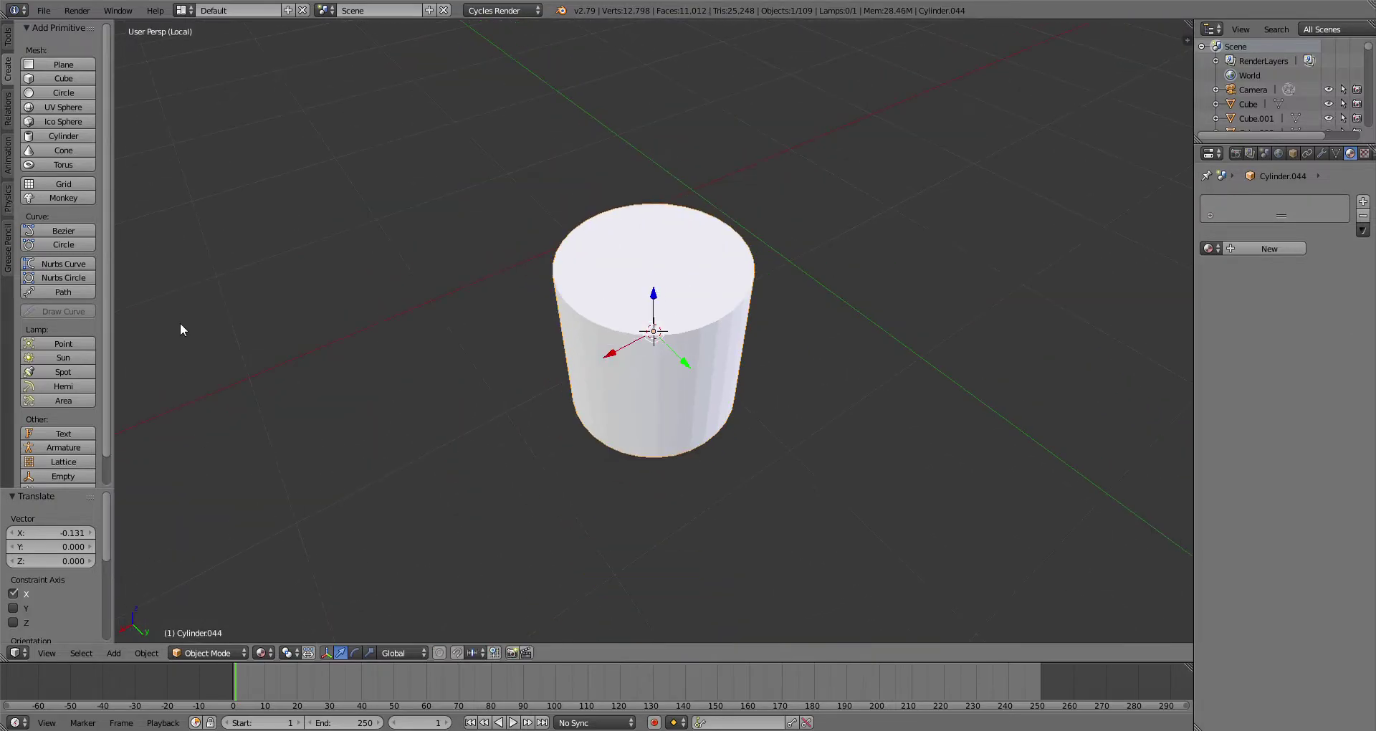
{"action": "left_click", "coordinate": [209, 624]}
{"action": "right_click", "coordinate": [649, 297]}
{"action": "middle_click_drag", "start_coordinate": [649, 298], "coordinate": [651, 211]}
{"action": "right_click", "coordinate": [666, 409], "text": "shift"}
{"action": "middle_click_drag", "start_coordinate": [669, 428], "coordinate": [681, 466]}
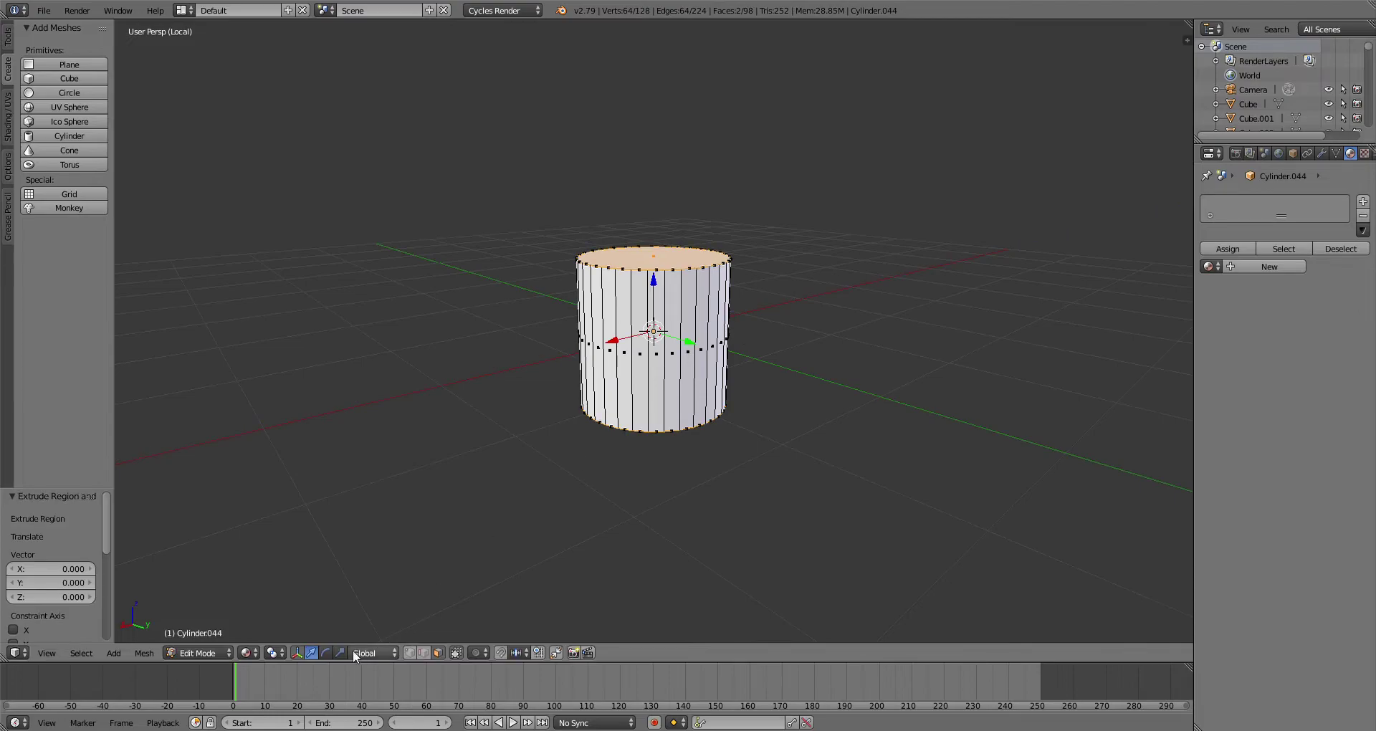
{"action": "left_click", "coordinate": [707, 263]}
{"action": "key", "text": "s"}
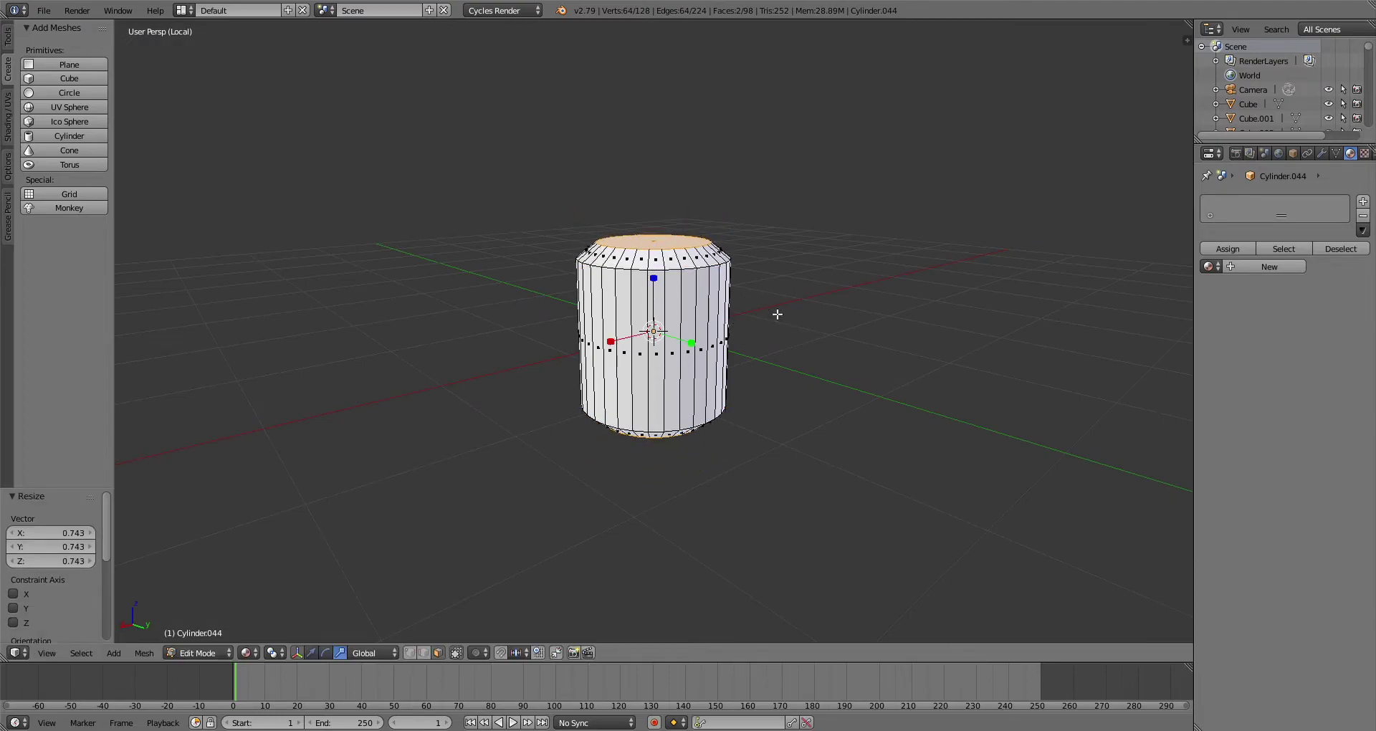
Step: Extrude both end faces again, shrink them and push them outward along Z into domed caps, and return to Object Mode
{"action": "key", "text": "e"}
{"action": "right_click", "coordinate": [776, 313]}
{"action": "key", "text": "s"}
{"action": "key", "text": "z"}
{"action": "left_click", "coordinate": [774, 251]}
{"action": "key", "text": "s"}
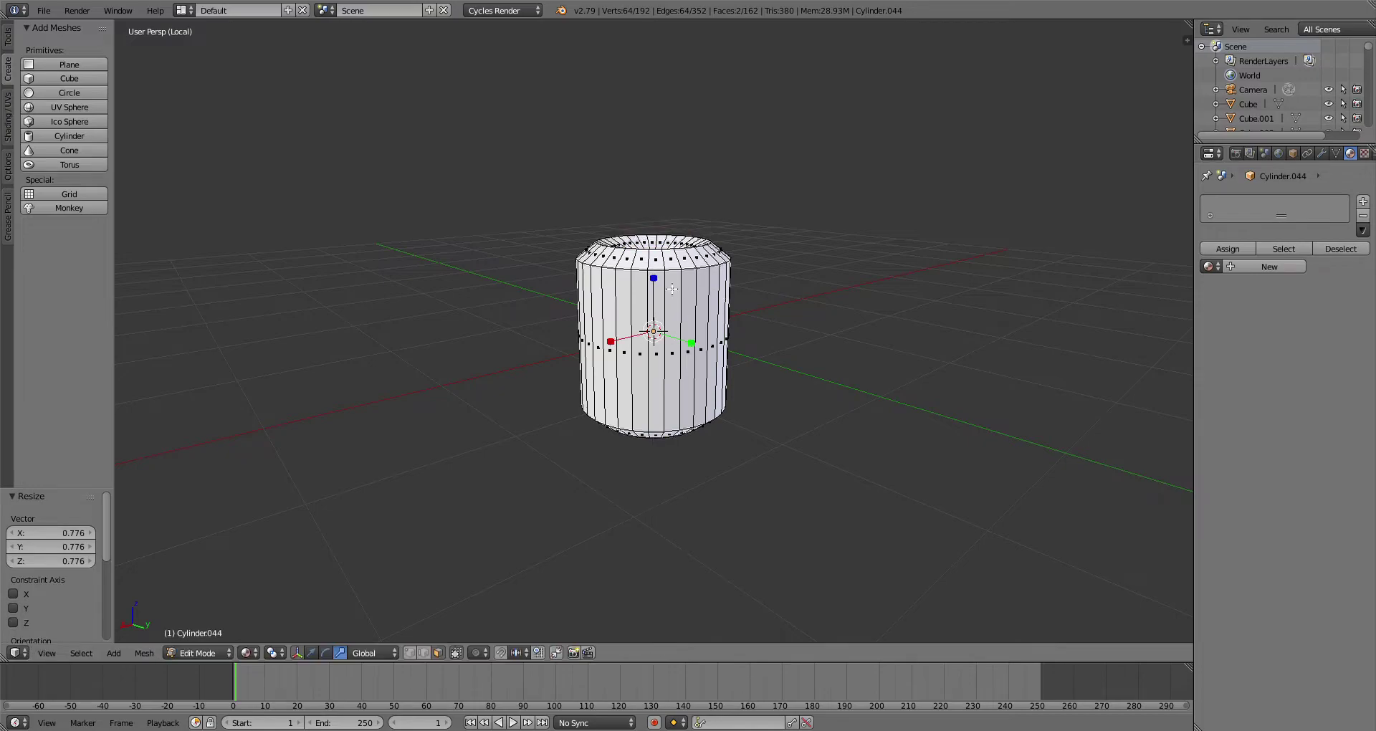
{"action": "left_click", "coordinate": [757, 297]}
{"action": "key", "text": "s"}
{"action": "key", "text": "z"}
{"action": "left_click", "coordinate": [667, 306]}
{"action": "key", "text": "s"}
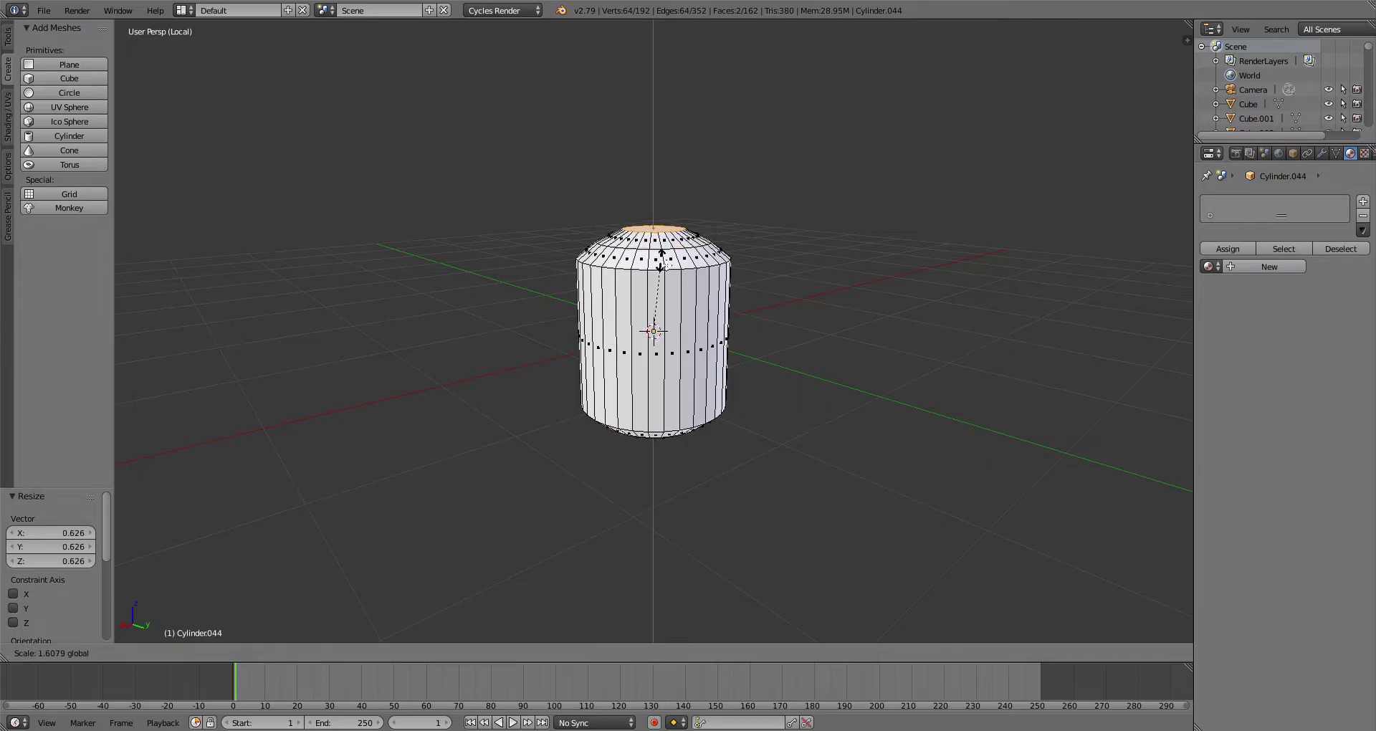
{"action": "left_click", "coordinate": [661, 265]}
{"action": "key", "text": "Tab"}
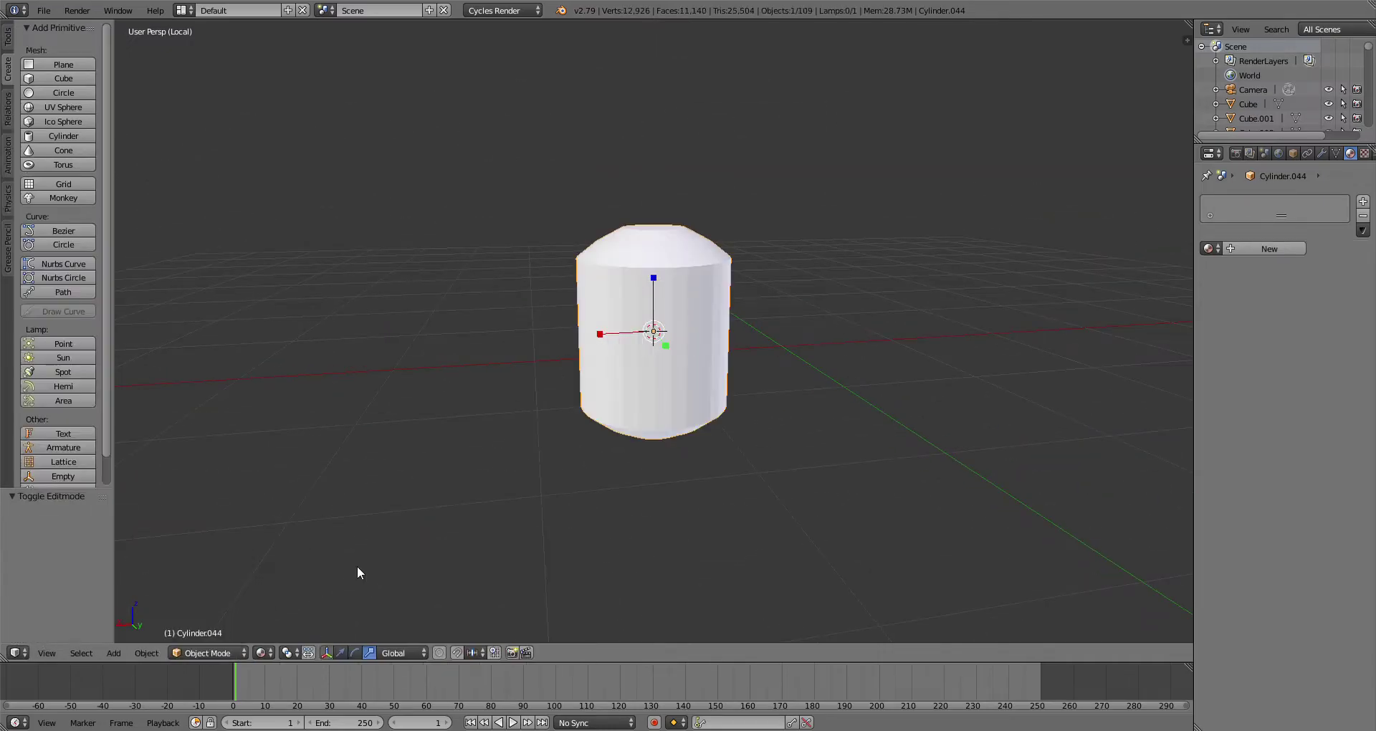
Step: Add a second cylinder around the capped one, flatten it to 0.451 along Z, and scale it to 0.825 as a thin band
{"action": "left_click", "coordinate": [63, 136]}
{"action": "key", "text": "s"}
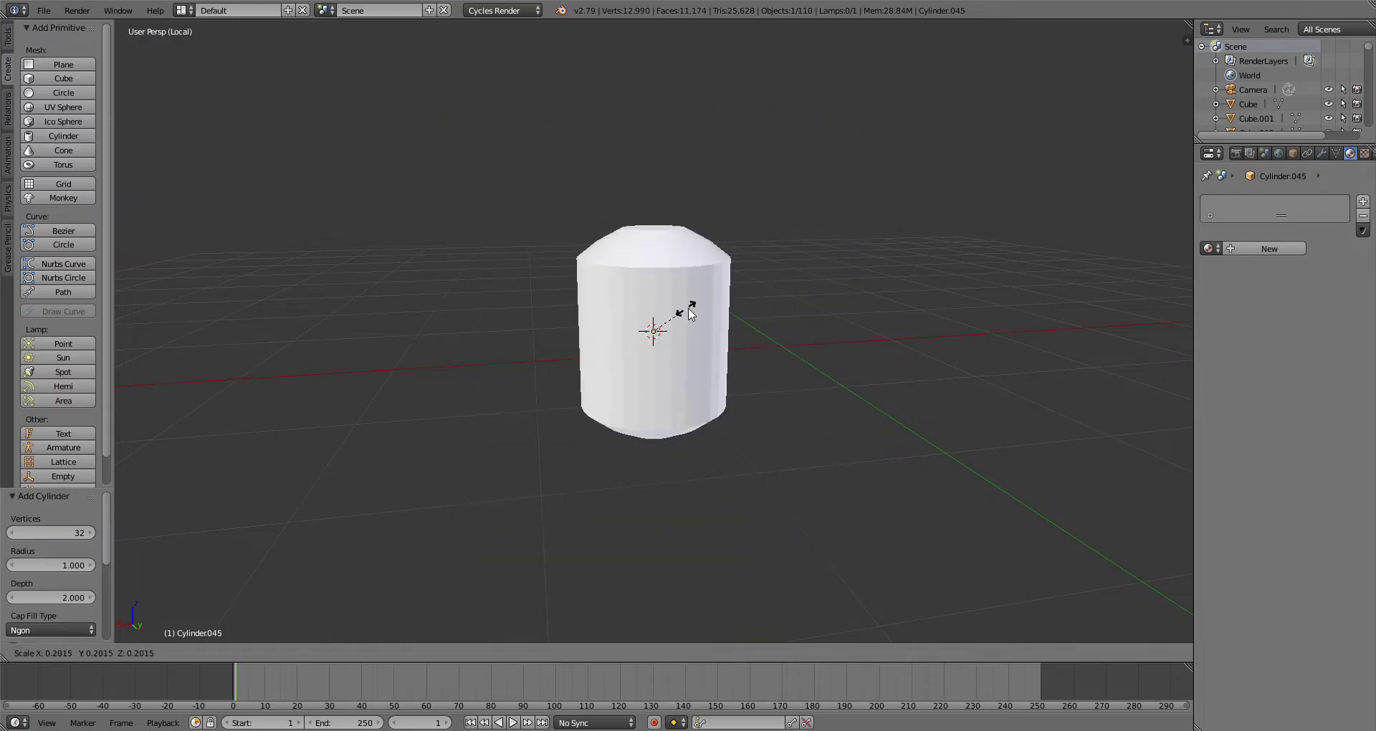
{"action": "left_click", "coordinate": [739, 303]}
{"action": "key", "text": "s"}
{"action": "key", "text": "Escape"}
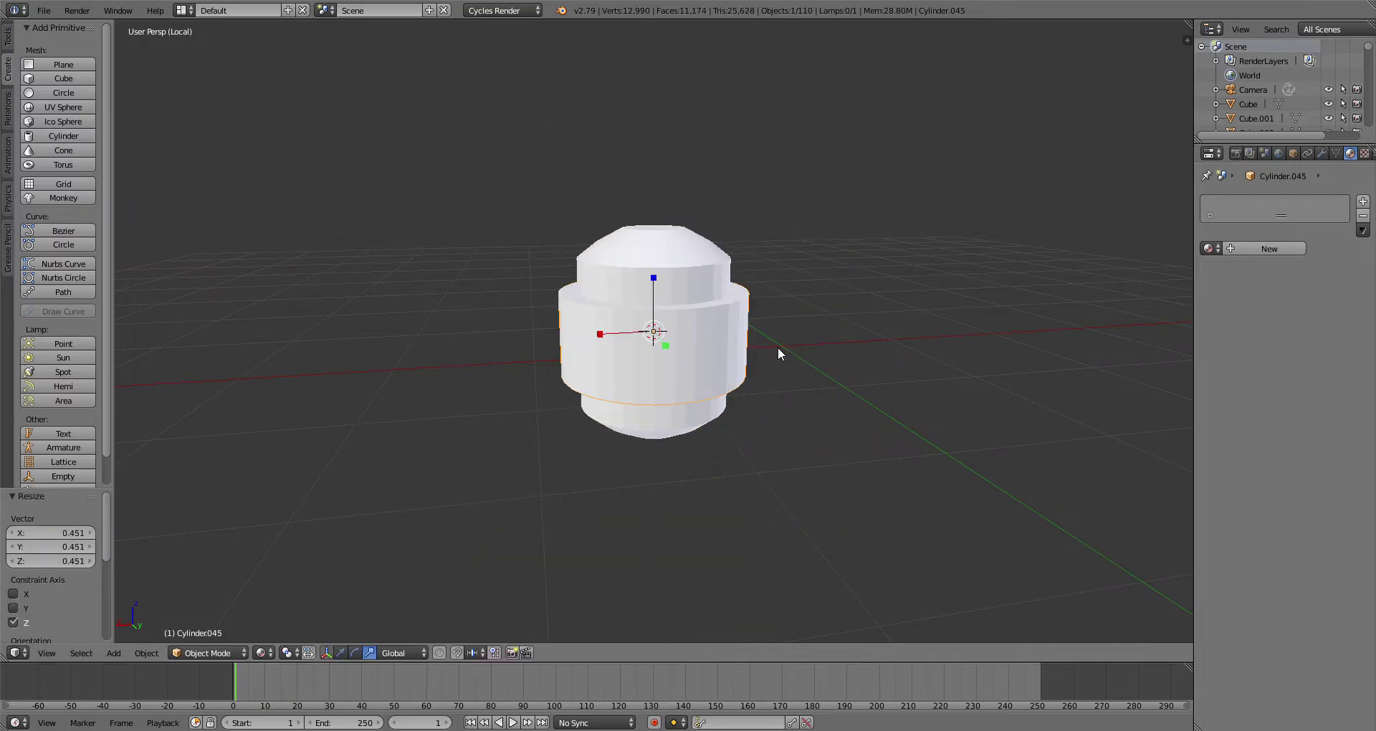
{"action": "left_click", "coordinate": [756, 343]}
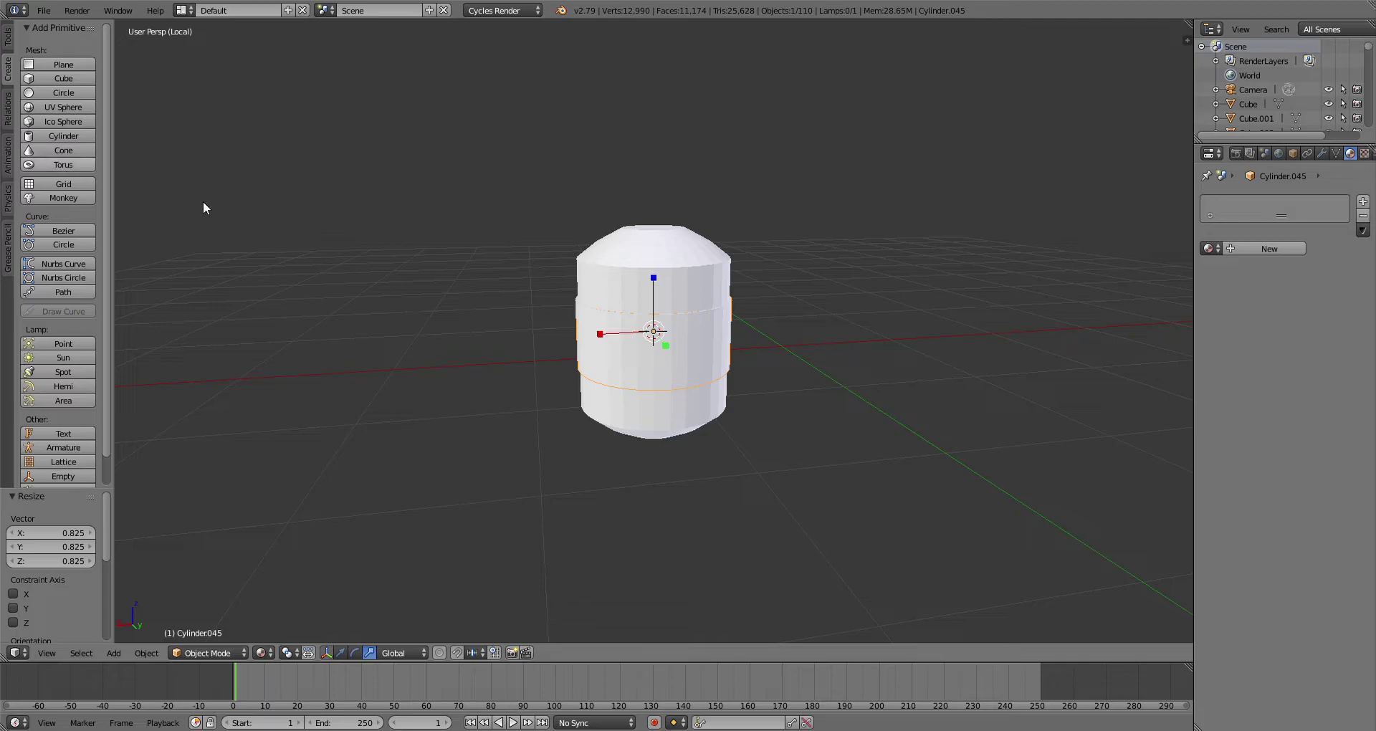
Step: Add a torus around the capped cylinder and scale it to 0.412 and then by 1.204
{"action": "left_click", "coordinate": [38, 165]}
{"action": "key", "text": "s"}
{"action": "left_click", "coordinate": [708, 356]}
{"action": "scroll", "coordinate": [768, 373], "scroll_direction": "down", "scroll_amount": 1}
{"action": "middle_click_drag", "start_coordinate": [786, 376], "coordinate": [796, 426]}
{"action": "scroll", "coordinate": [733, 397], "scroll_direction": "up", "scroll_amount": 3}
{"action": "key", "text": "s"}
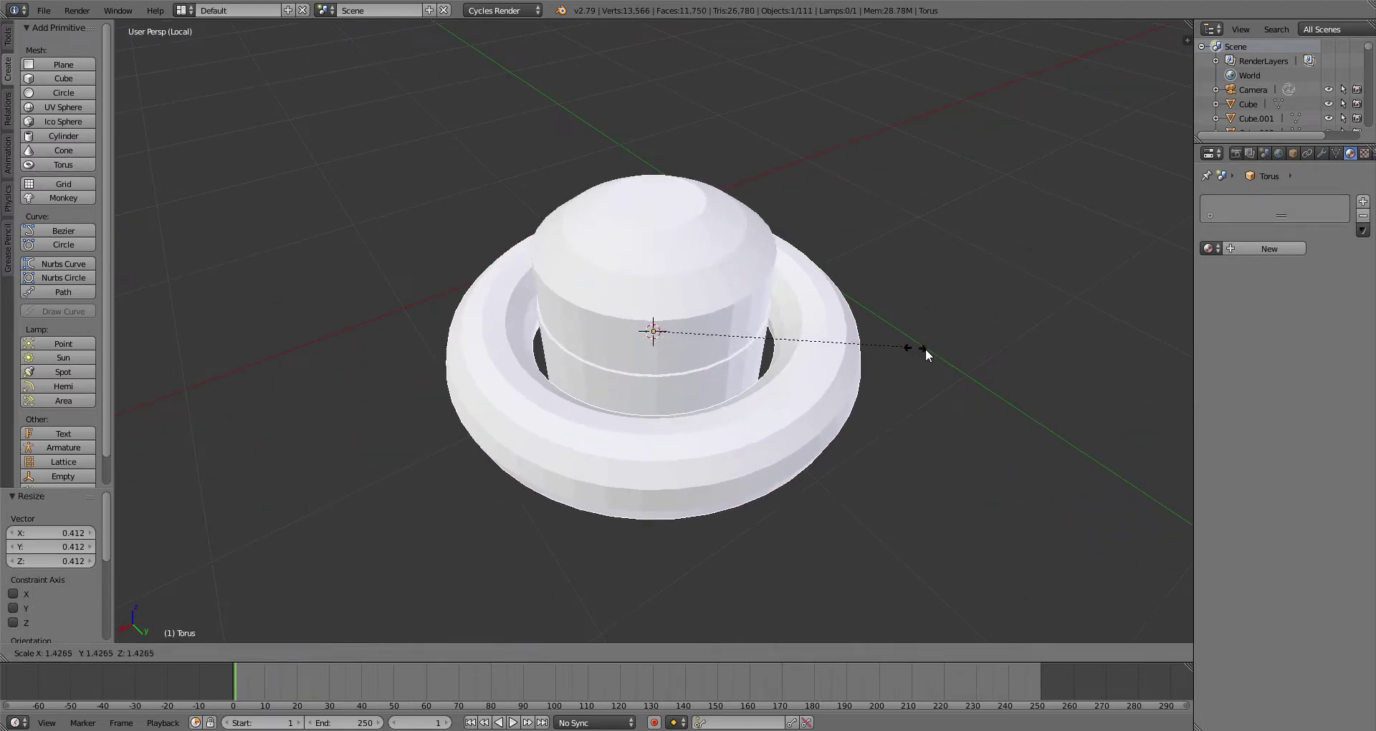
{"action": "left_click", "coordinate": [861, 350]}
{"action": "left_click", "coordinate": [7, 43]}
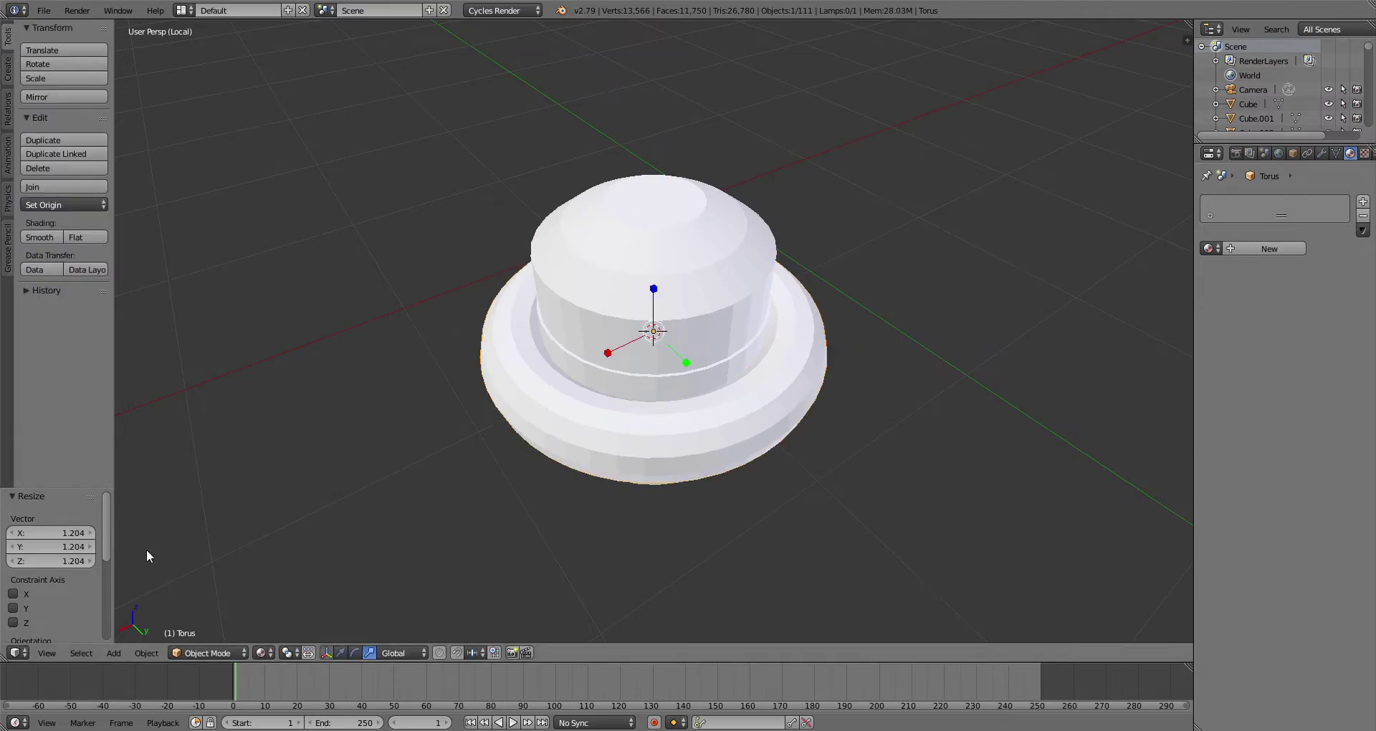
Step: Apply smooth shading to the torus, the domed cylinder and the thin band
{"action": "left_click", "coordinate": [39, 237]}
{"action": "middle_click_drag", "start_coordinate": [431, 334], "coordinate": [592, 280]}
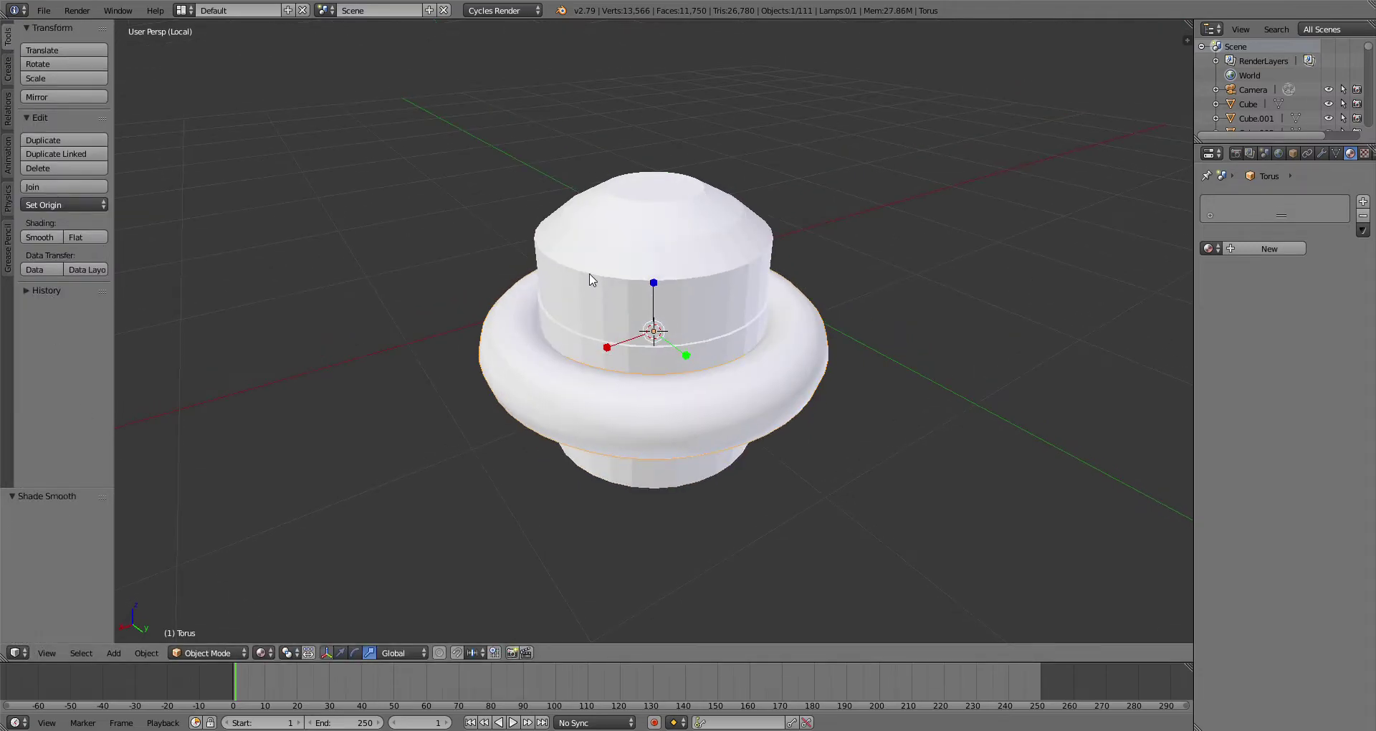
{"action": "left_click", "coordinate": [42, 237]}
{"action": "left_click", "coordinate": [84, 211]}
{"action": "left_click", "coordinate": [39, 209]}
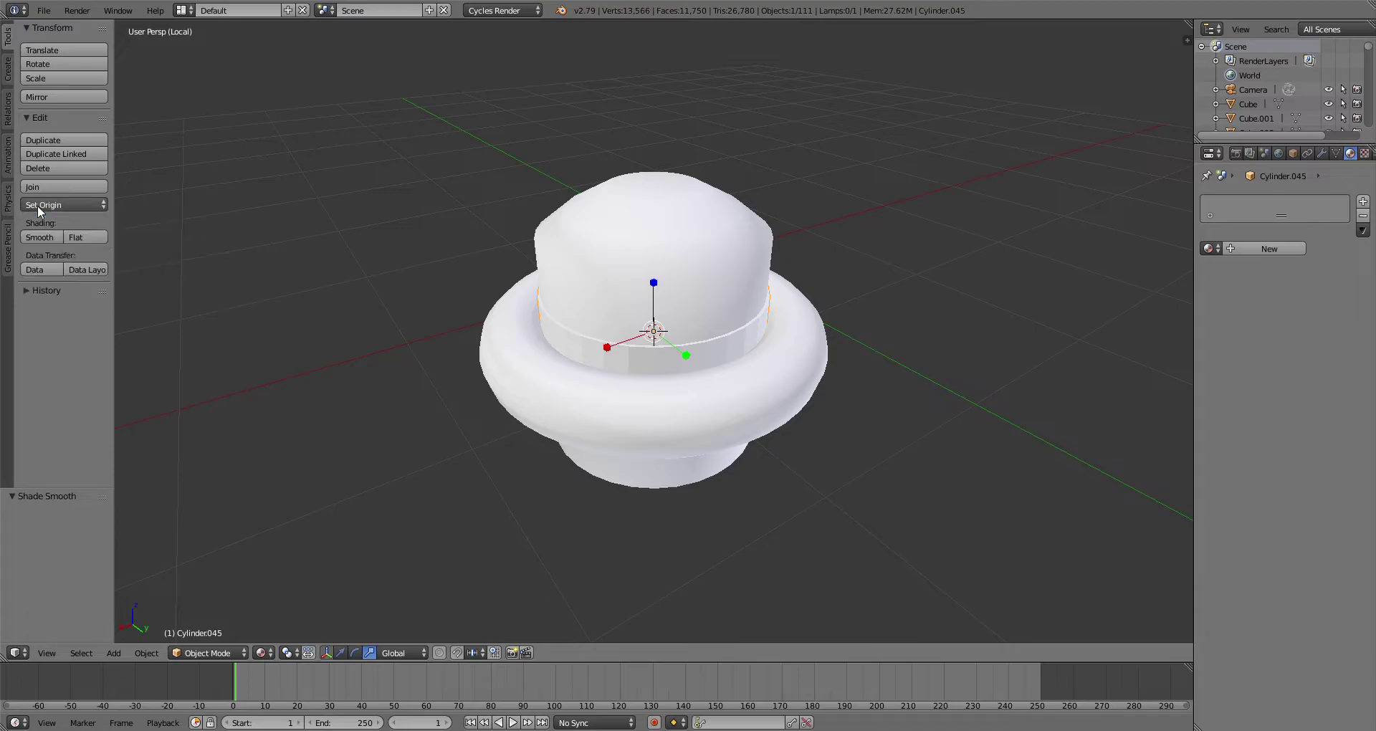
Step: Assign the Red Glow material to the thin band and Mk1 Dark to the torus
{"action": "left_click", "coordinate": [1213, 248]}
{"action": "left_click", "coordinate": [1163, 394]}
{"action": "right_click", "coordinate": [792, 337]}
{"action": "scroll", "coordinate": [811, 332], "scroll_direction": "down", "scroll_amount": 2}
{"action": "mouse_move", "coordinate": [810, 331]}
{"action": "middle_mouse_down"}
{"action": "mouse_move", "coordinate": [808, 304]}
{"action": "mouse_move", "coordinate": [809, 329]}
{"action": "middle_mouse_up"}
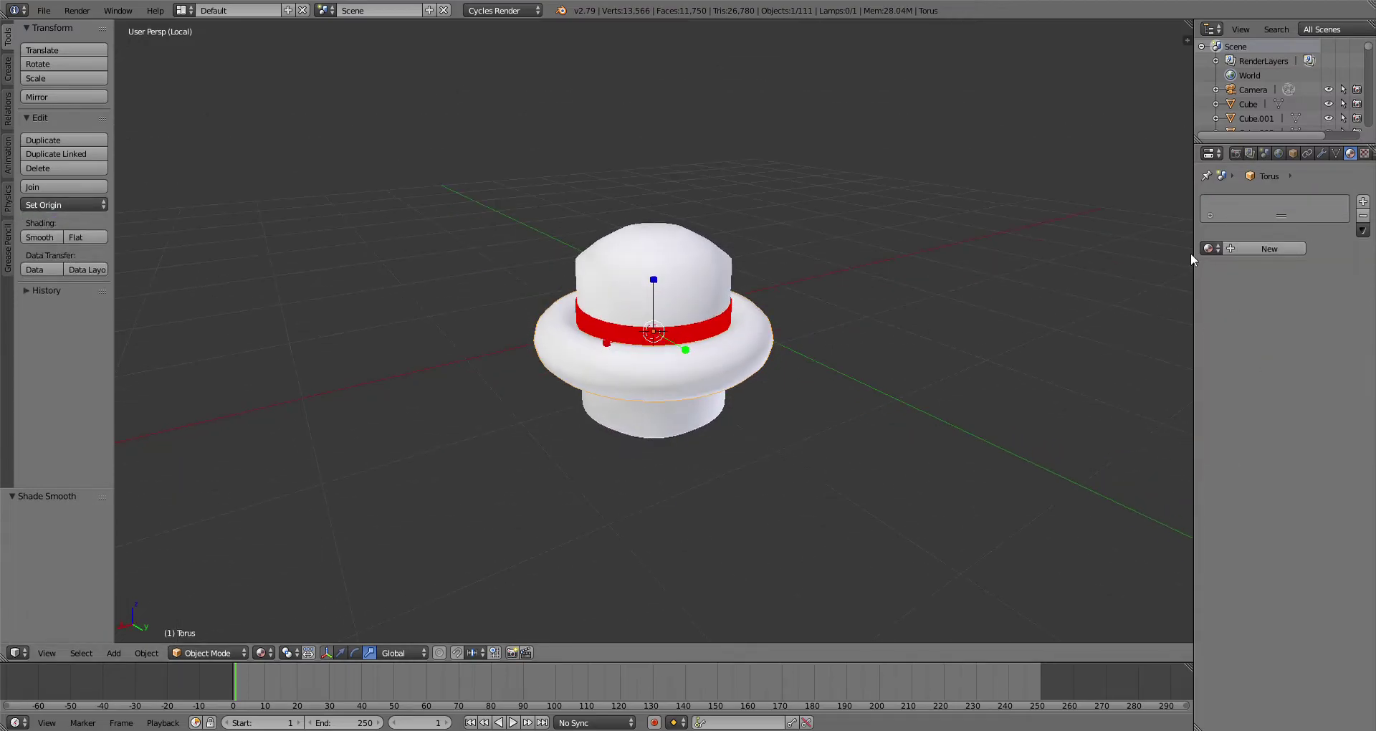
{"action": "left_click", "coordinate": [1213, 249]}
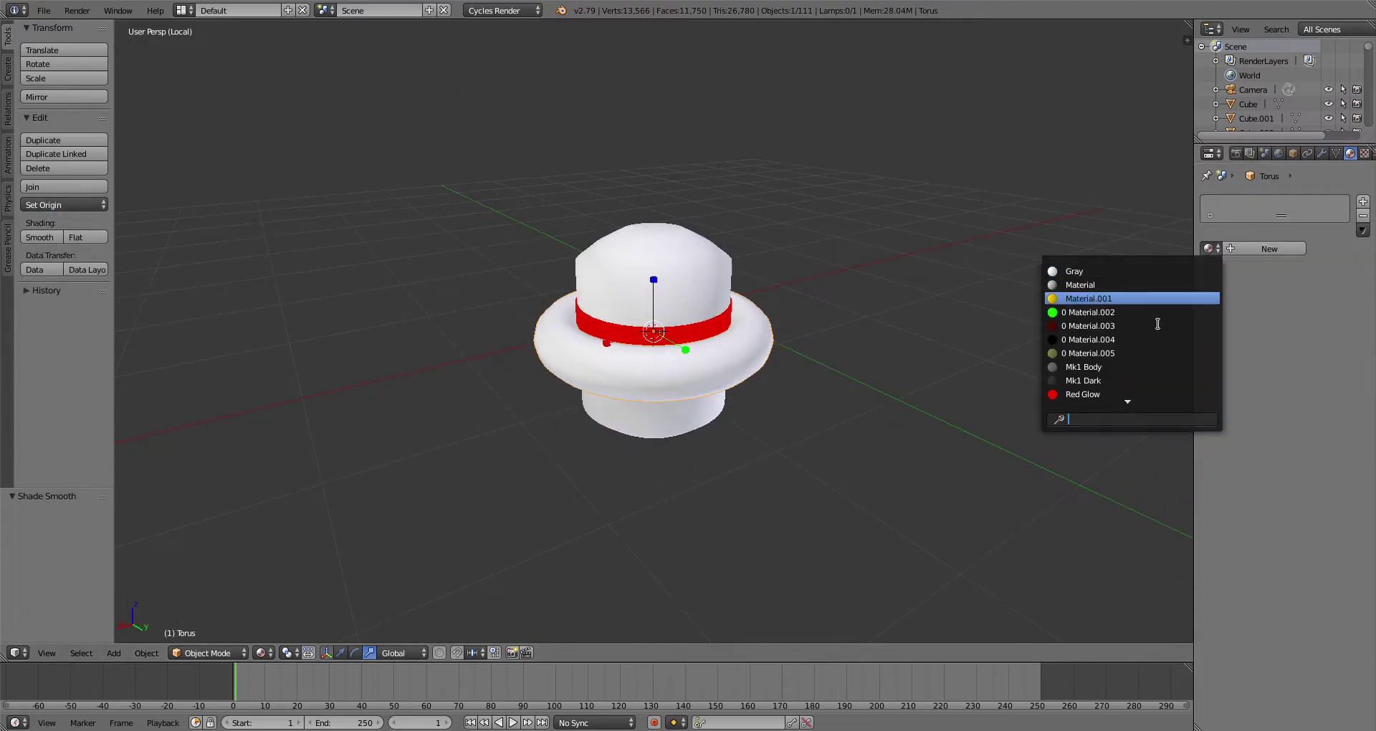
{"action": "left_click", "coordinate": [1133, 382]}
Step: Assign the Mk1 Body material to the dome-capped cylinder
{"action": "right_click", "coordinate": [700, 268]}
{"action": "left_click", "coordinate": [1212, 249]}
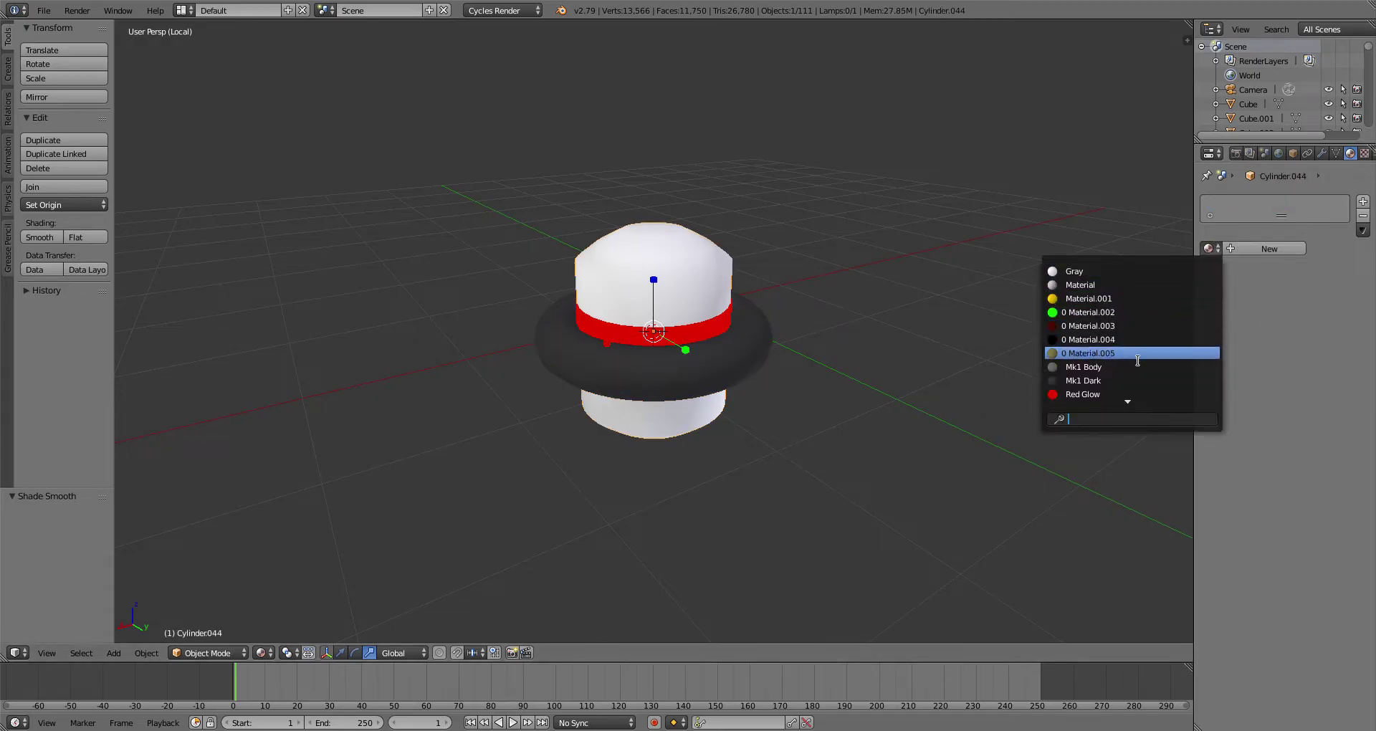
{"action": "left_click", "coordinate": [1137, 358]}
{"action": "left_click", "coordinate": [1211, 249]}
{"action": "left_click", "coordinate": [1183, 367]}
{"action": "scroll", "coordinate": [862, 321], "scroll_direction": "down", "scroll_amount": 2}
{"action": "scroll", "coordinate": [862, 321], "scroll_direction": "up", "scroll_amount": 2}
Step: Leave local view and scale the whole ringed cylinder assembly by 1.098
{"action": "key", "text": "KP_Divide"}
{"action": "middle_click_drag", "start_coordinate": [862, 369], "coordinate": [773, 259]}
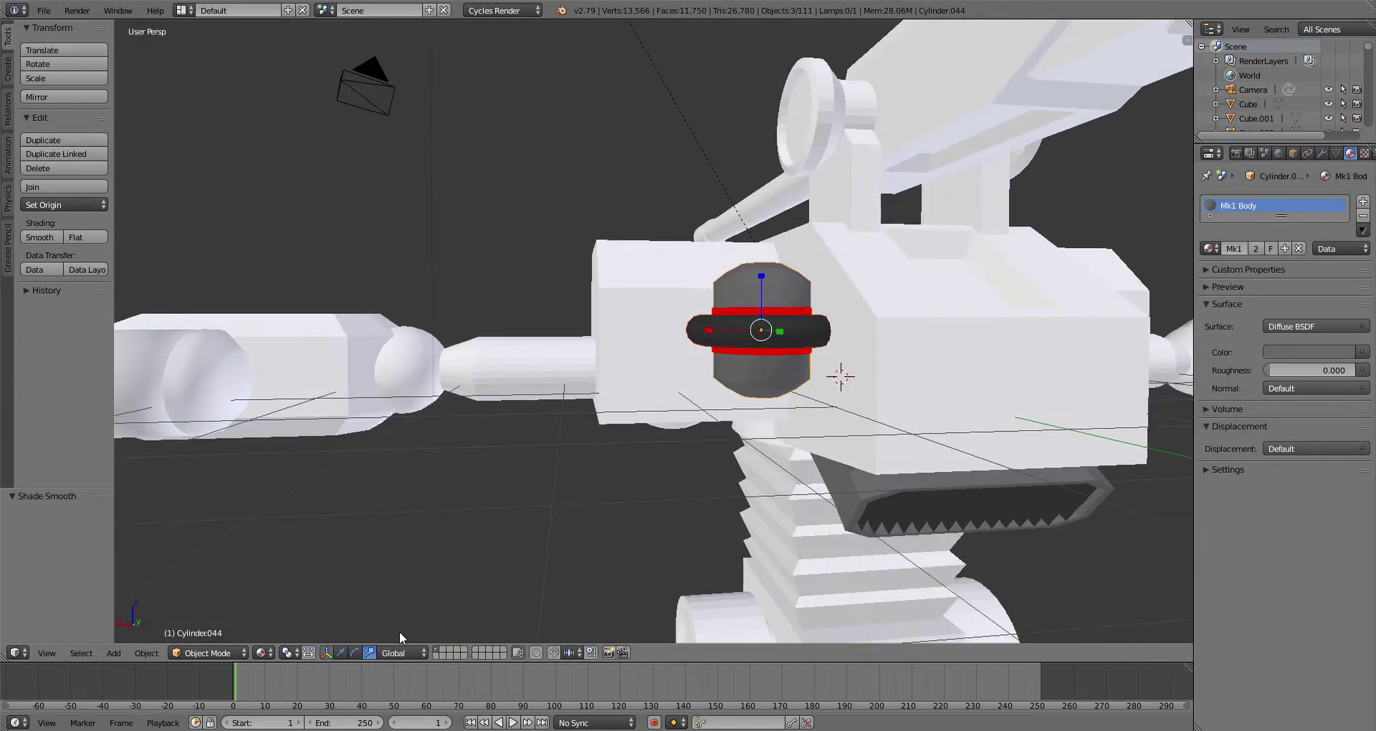
{"action": "left_click_drag", "start_coordinate": [759, 265], "coordinate": [771, 307]}
{"action": "middle_click_drag", "start_coordinate": [772, 307], "coordinate": [830, 299]}
{"action": "left_click", "coordinate": [832, 281]}
Step: From the top view, adjust the assembly's position along Y and move it 0.078 along X beside the torso's back block
{"action": "key", "text": "KP_7"}
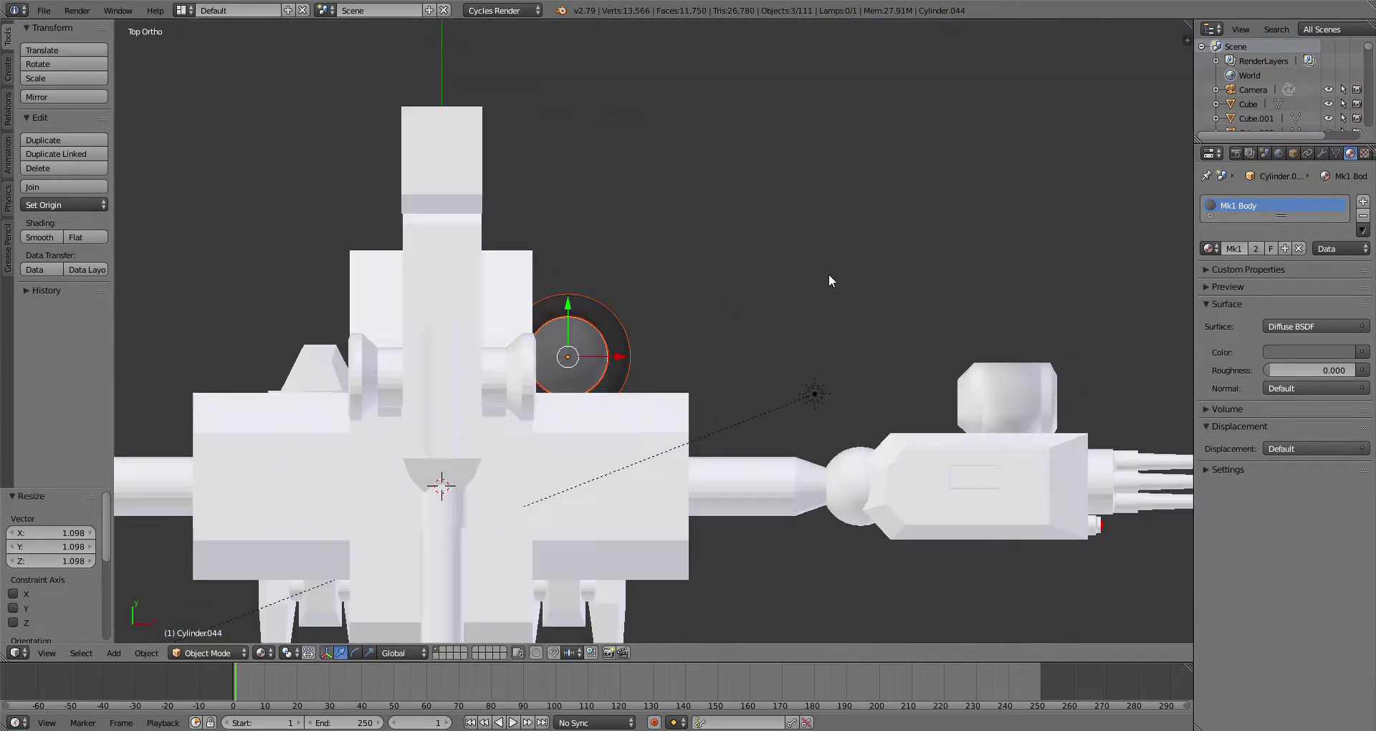
{"action": "left_click_drag", "start_coordinate": [564, 295], "coordinate": [567, 298]}
{"action": "left_click_drag", "start_coordinate": [610, 348], "coordinate": [618, 349]}
{"action": "scroll", "coordinate": [578, 333], "scroll_direction": "up", "scroll_amount": 7}
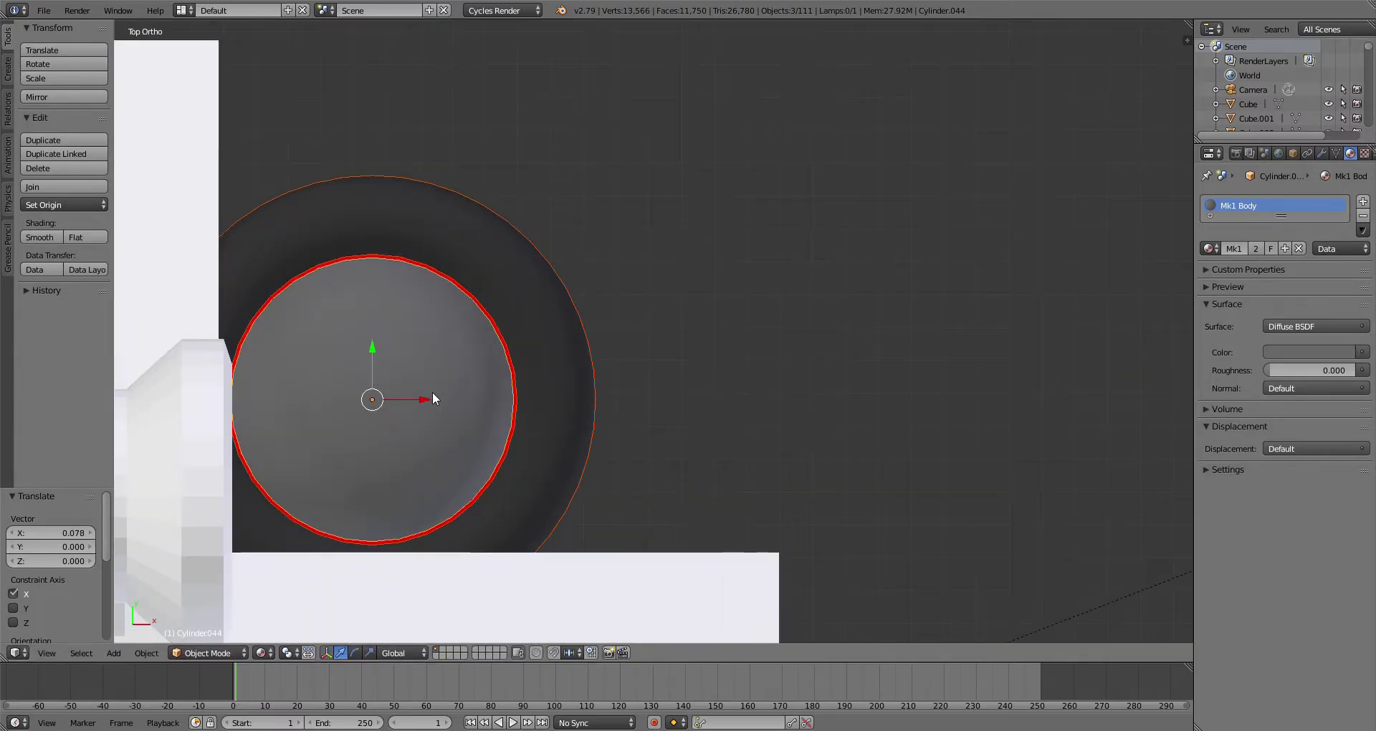
Step: Examine from below how the ringed cylinder assembly fits against the torso
{"action": "scroll", "coordinate": [433, 399], "scroll_direction": "down", "scroll_amount": 4}
{"action": "key", "text": "ctrl+KP_7"}
{"action": "scroll", "coordinate": [493, 302], "scroll_direction": "up", "scroll_amount": 1}
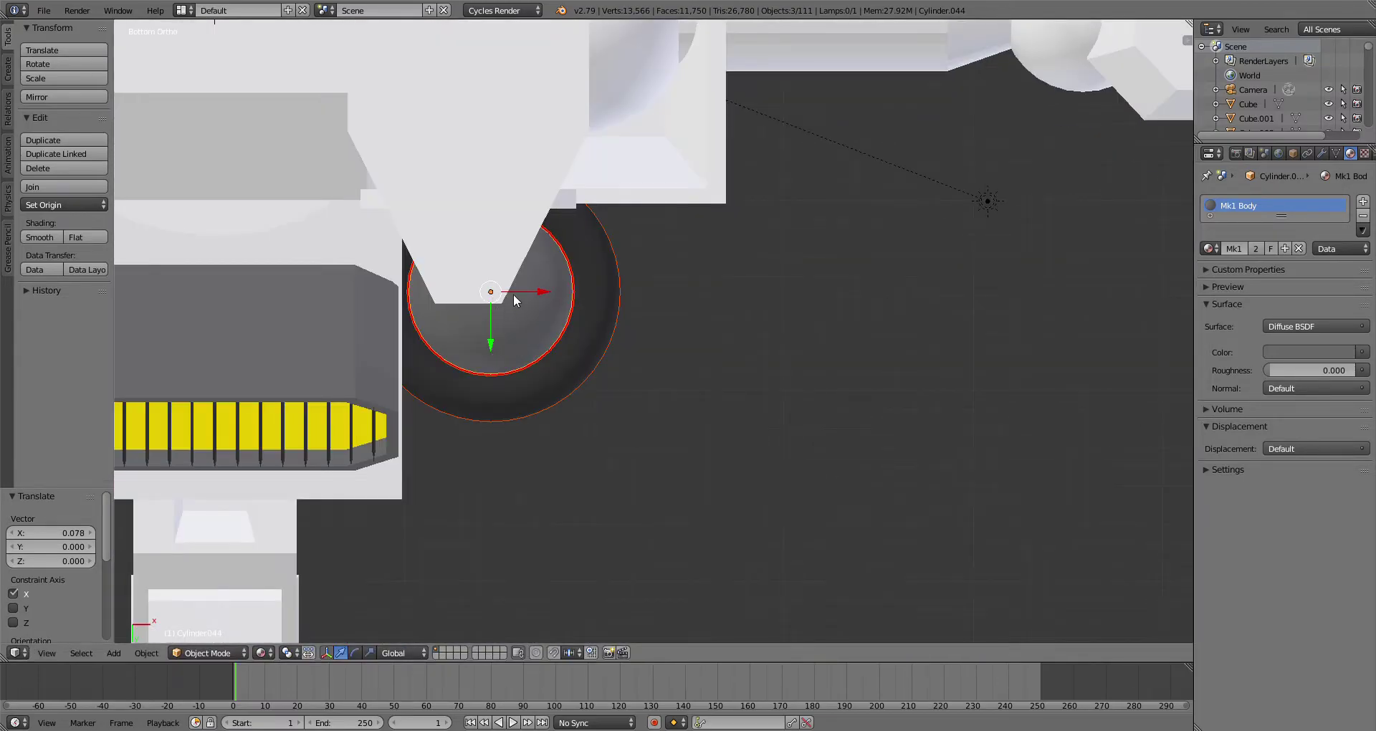
{"action": "scroll", "coordinate": [514, 296], "scroll_direction": "down", "scroll_amount": 3}
{"action": "mouse_move", "coordinate": [588, 315]}
{"action": "middle_mouse_down", "text": "shift"}
{"action": "mouse_move", "coordinate": [592, 259]}
{"action": "mouse_move", "coordinate": [593, 302]}
{"action": "middle_mouse_up", "text": "shift"}
{"action": "scroll", "coordinate": [593, 330], "scroll_direction": "down", "scroll_amount": 2}
{"action": "key", "text": "KP_7"}
{"action": "key", "text": "ctrl+KP_7"}
{"action": "key", "text": "KP_5"}
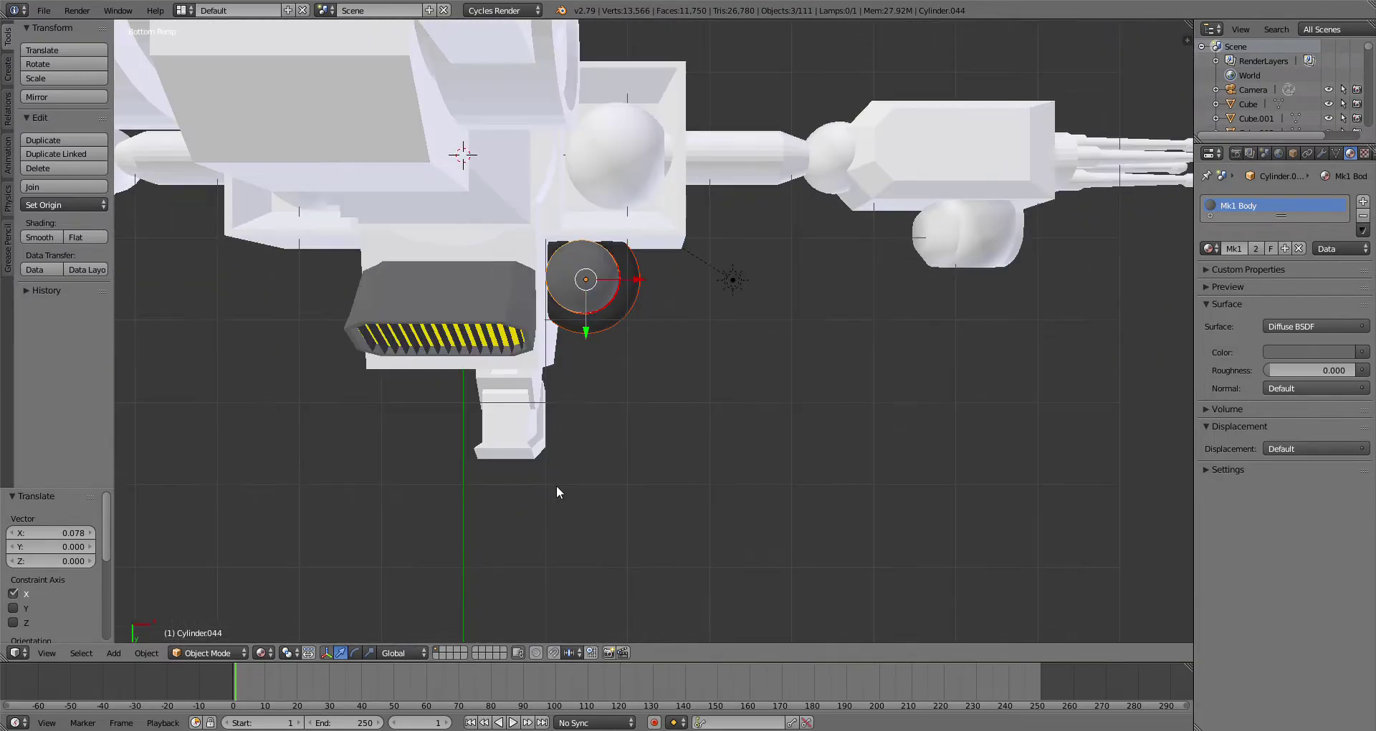
{"action": "key", "text": "KP_5"}
{"action": "scroll", "coordinate": [473, 525], "scroll_direction": "up", "scroll_amount": 3}
Step: In wireframe shading, nudge the ringed cylinder assembly -0.011 along X, and return to solid shading
{"action": "left_click", "coordinate": [268, 653]}
{"action": "left_click", "coordinate": [283, 604]}
{"action": "middle_click_drag", "start_coordinate": [574, 168], "coordinate": [658, 233], "text": "shift"}
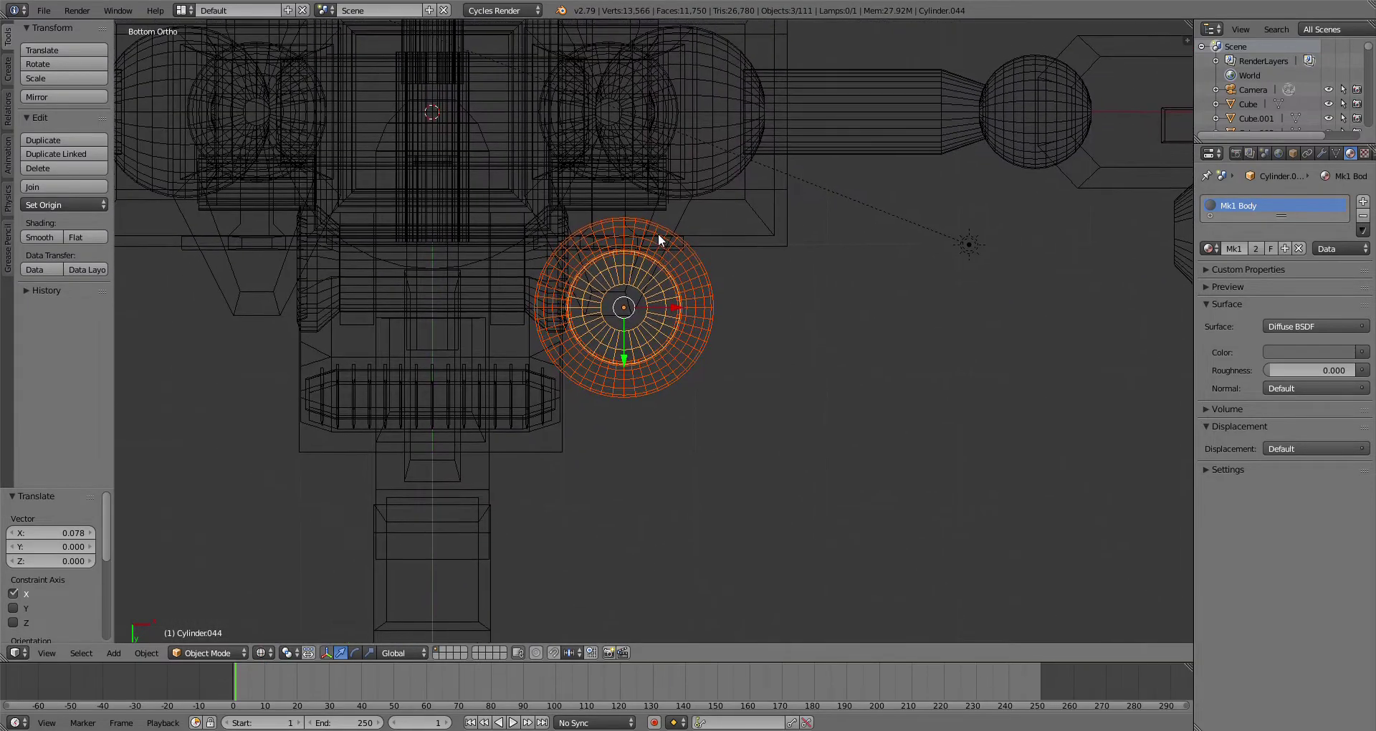
{"action": "scroll", "coordinate": [621, 262], "scroll_direction": "up", "scroll_amount": 5}
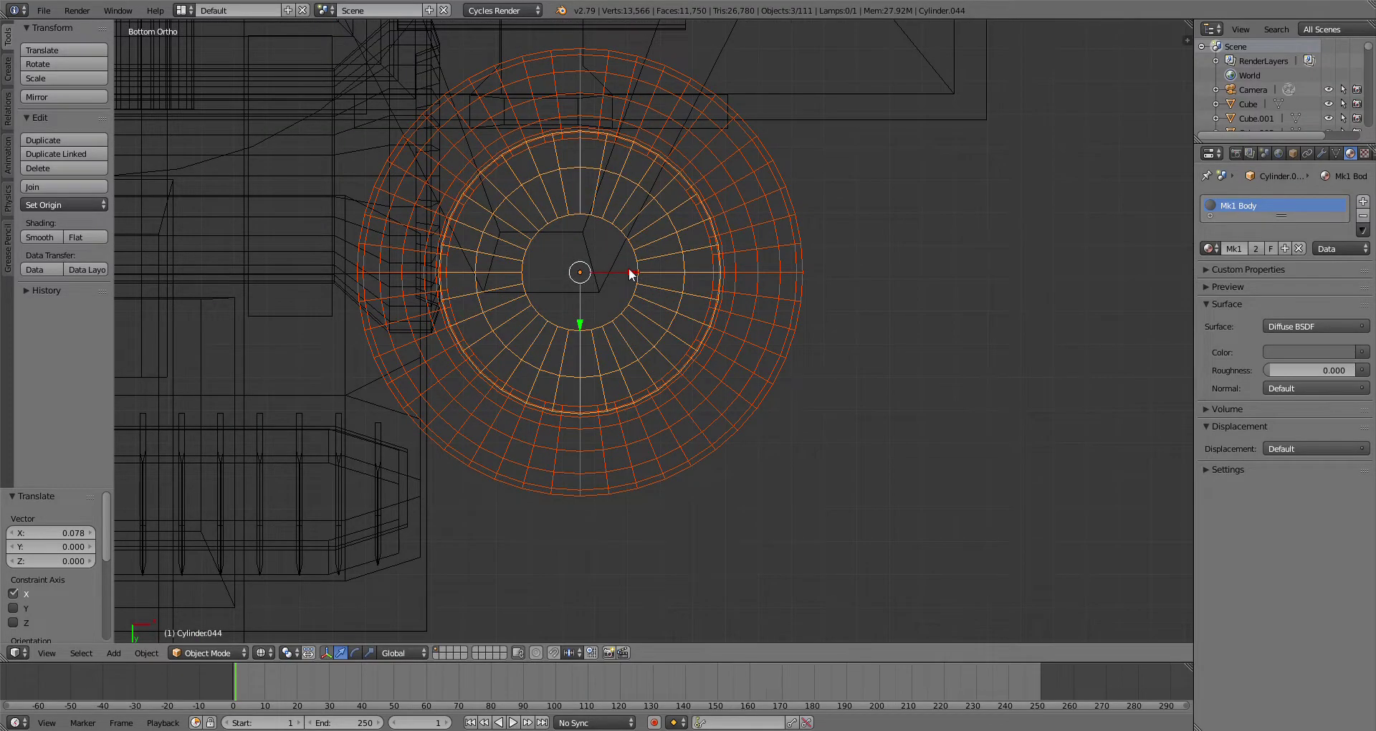
{"action": "key", "text": "g"}
{"action": "key", "text": "x"}
{"action": "left_click", "coordinate": [626, 275]}
{"action": "middle_click_drag", "start_coordinate": [588, 289], "coordinate": [765, 292], "text": "shift"}
{"action": "scroll", "coordinate": [764, 292], "scroll_direction": "down", "scroll_amount": 2}
{"action": "left_click", "coordinate": [269, 653]}
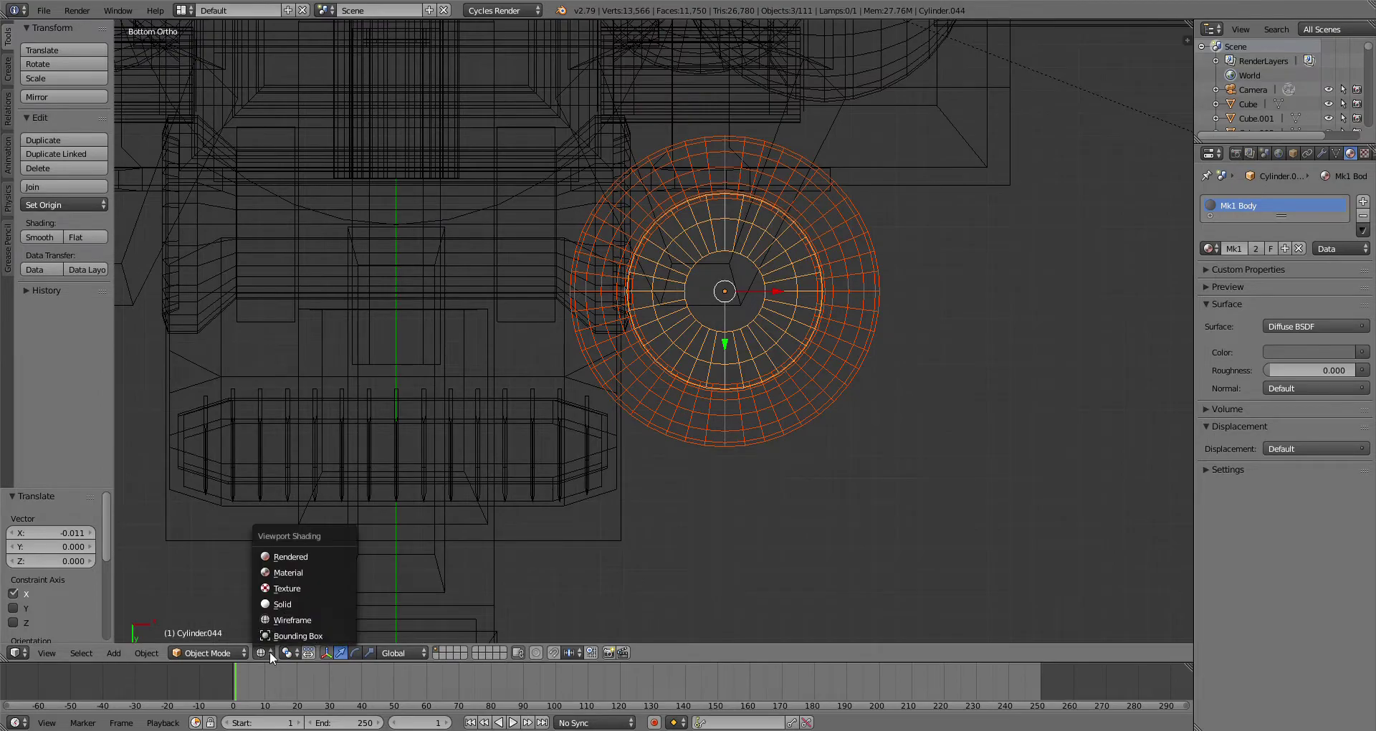
{"action": "left_click", "coordinate": [287, 603]}
Step: Make a linked duplicate of the ringed cylinder assembly and move it -2.907 along X to the torso's other side
{"action": "scroll", "coordinate": [715, 382], "scroll_direction": "down", "scroll_amount": 2}
{"action": "middle_click_drag", "start_coordinate": [714, 381], "coordinate": [303, 217]}
{"action": "left_click", "coordinate": [52, 158]}
{"action": "right_click", "coordinate": [561, 290]}
{"action": "scroll", "coordinate": [561, 290], "scroll_direction": "down", "scroll_amount": 4}
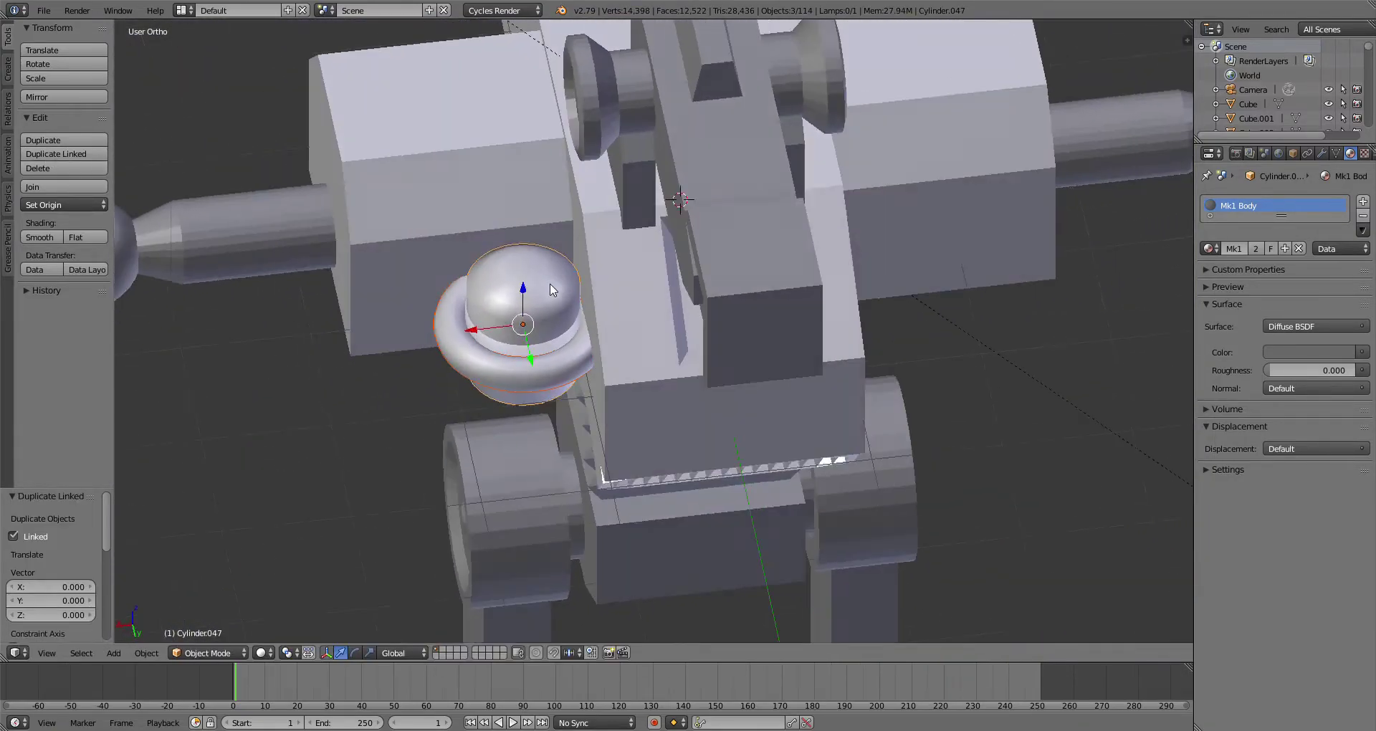
{"action": "key", "text": "KP_1"}
{"action": "key", "text": "KP_5"}
{"action": "key", "text": "KP_5"}
{"action": "key", "text": "ctrl+KP_1"}
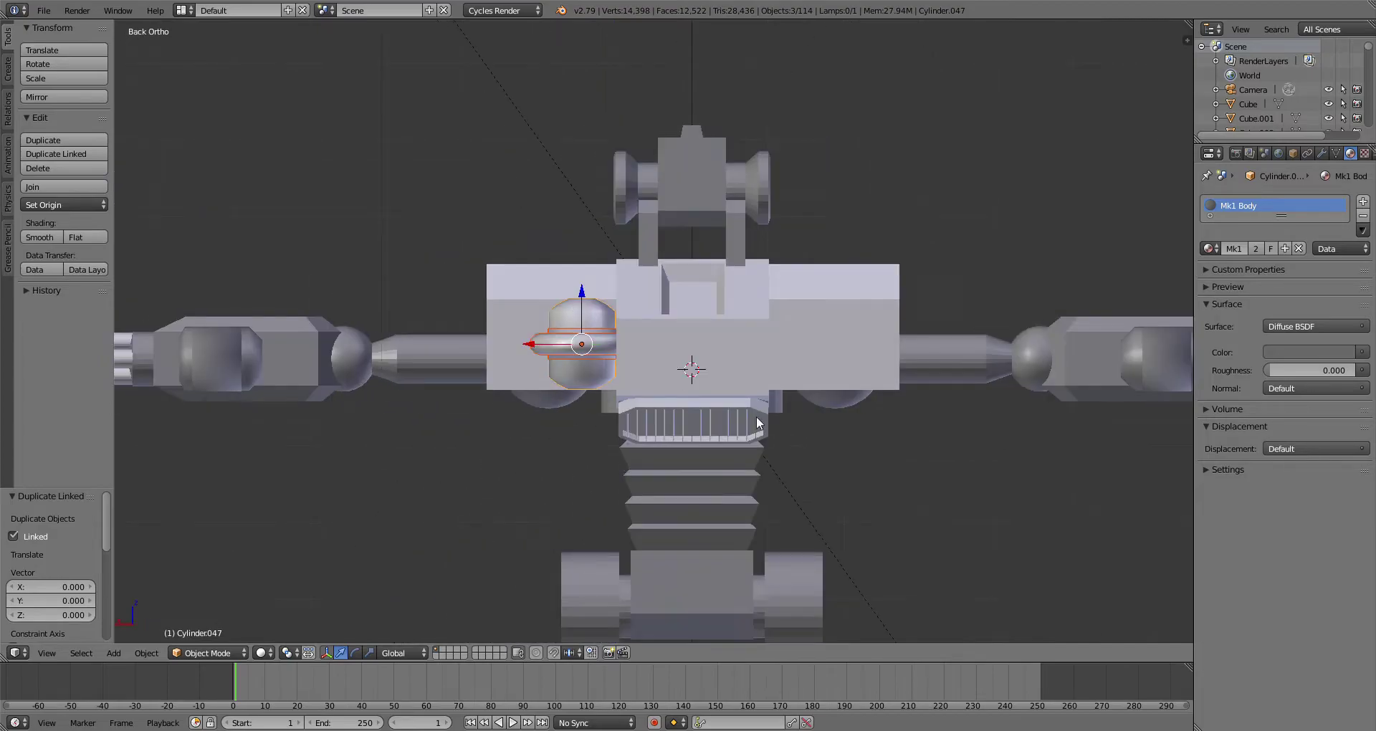
{"action": "scroll", "coordinate": [566, 288], "scroll_direction": "up", "scroll_amount": 4}
{"action": "left_click_drag", "start_coordinate": [466, 359], "coordinate": [912, 372]}
Step: Compare both assemblies from above and nudge the duplicate 0.009 along X to match the original
{"action": "key", "text": "KP_7"}
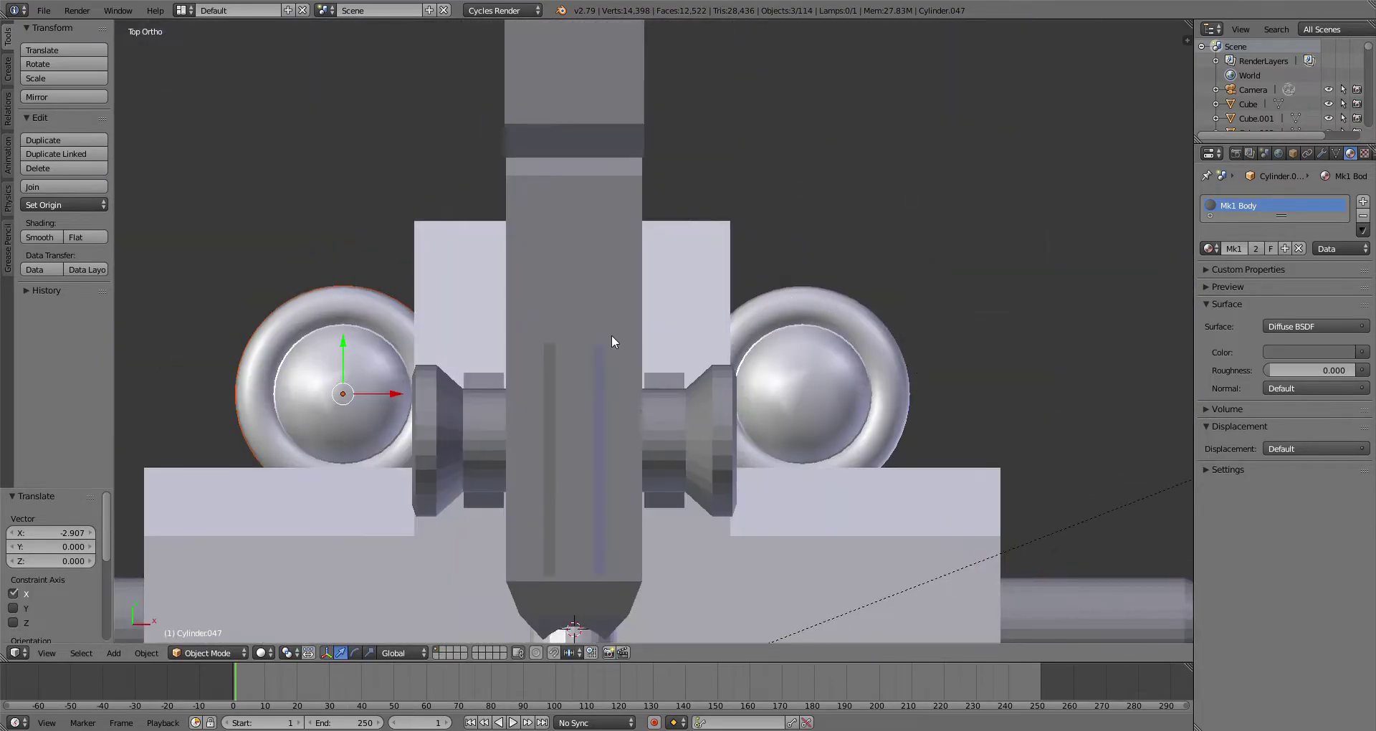
{"action": "middle_click_drag", "start_coordinate": [449, 424], "coordinate": [721, 408]}
{"action": "key", "text": "KP_7"}
{"action": "key", "text": "KP_8"}
{"action": "key", "text": "KP_8"}
{"action": "key", "text": "KP_1"}
{"action": "key", "text": "KP_7"}
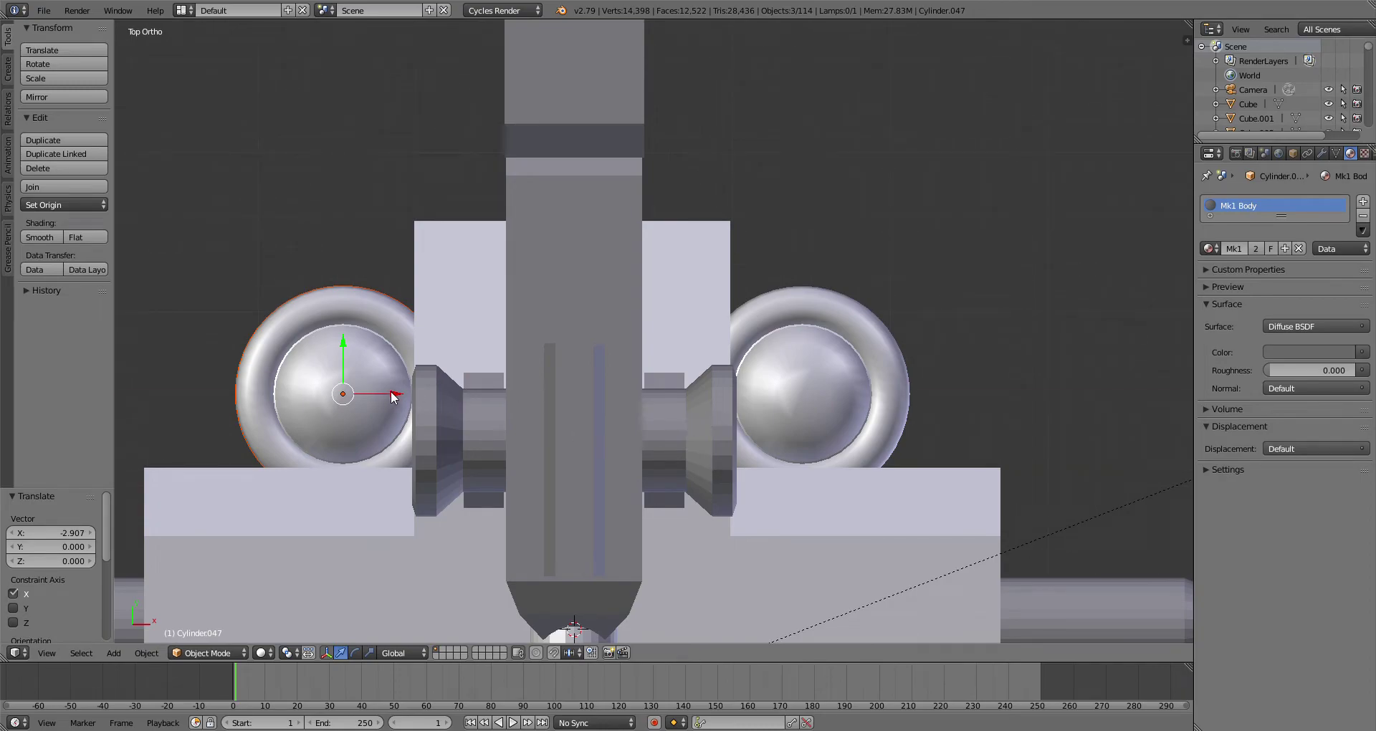
{"action": "middle_click_drag", "start_coordinate": [391, 393], "coordinate": [271, 634]}
Step: Preview the two glowing cylinder assemblies in rendered shading, return to Material shading and look over the whole mech
{"action": "left_click", "coordinate": [304, 556]}
{"action": "mouse_move", "coordinate": [631, 432]}
{"action": "middle_mouse_down"}
{"action": "mouse_move", "coordinate": [780, 411]}
{"action": "mouse_move", "coordinate": [769, 394]}
{"action": "middle_mouse_up"}
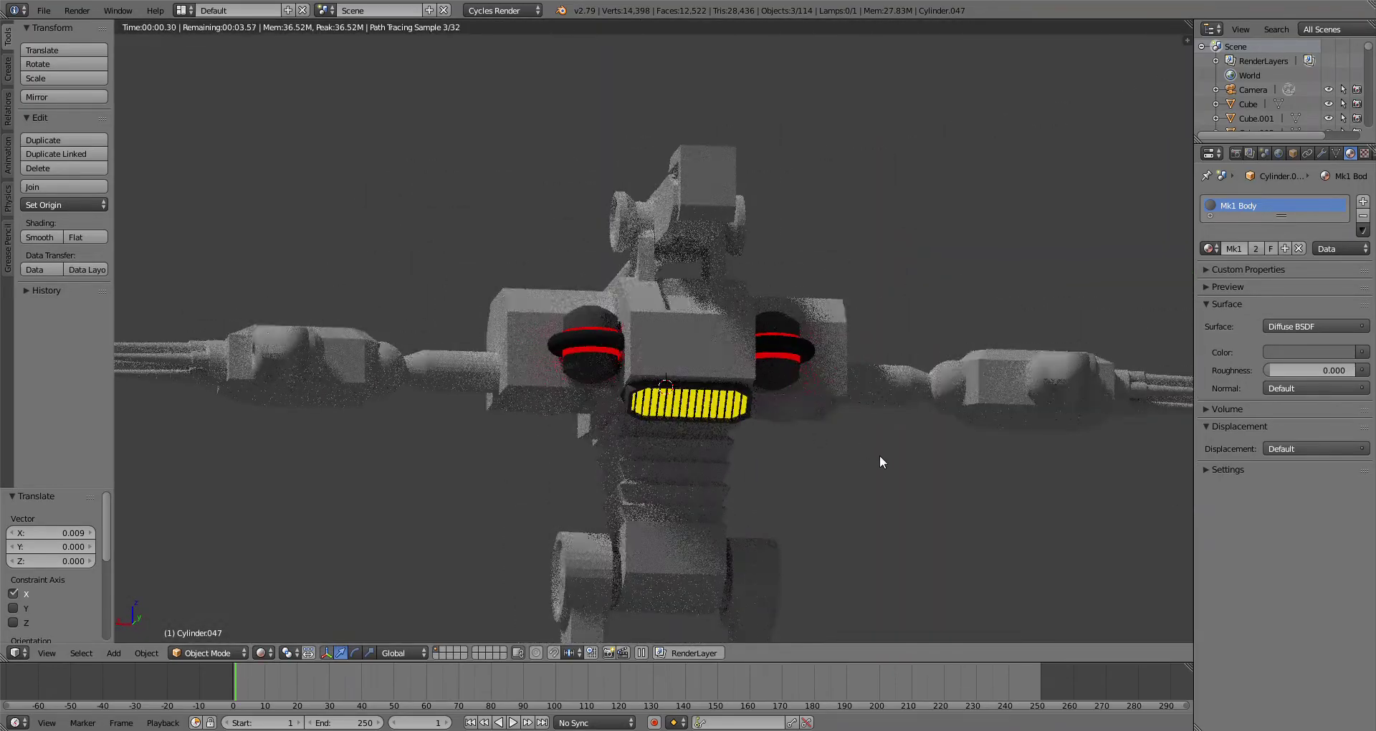
{"action": "scroll", "coordinate": [862, 443], "scroll_direction": "up", "scroll_amount": 3}
{"action": "middle_click_drag", "start_coordinate": [897, 408], "coordinate": [931, 417]}
{"action": "scroll", "coordinate": [900, 393], "scroll_direction": "up", "scroll_amount": 1}
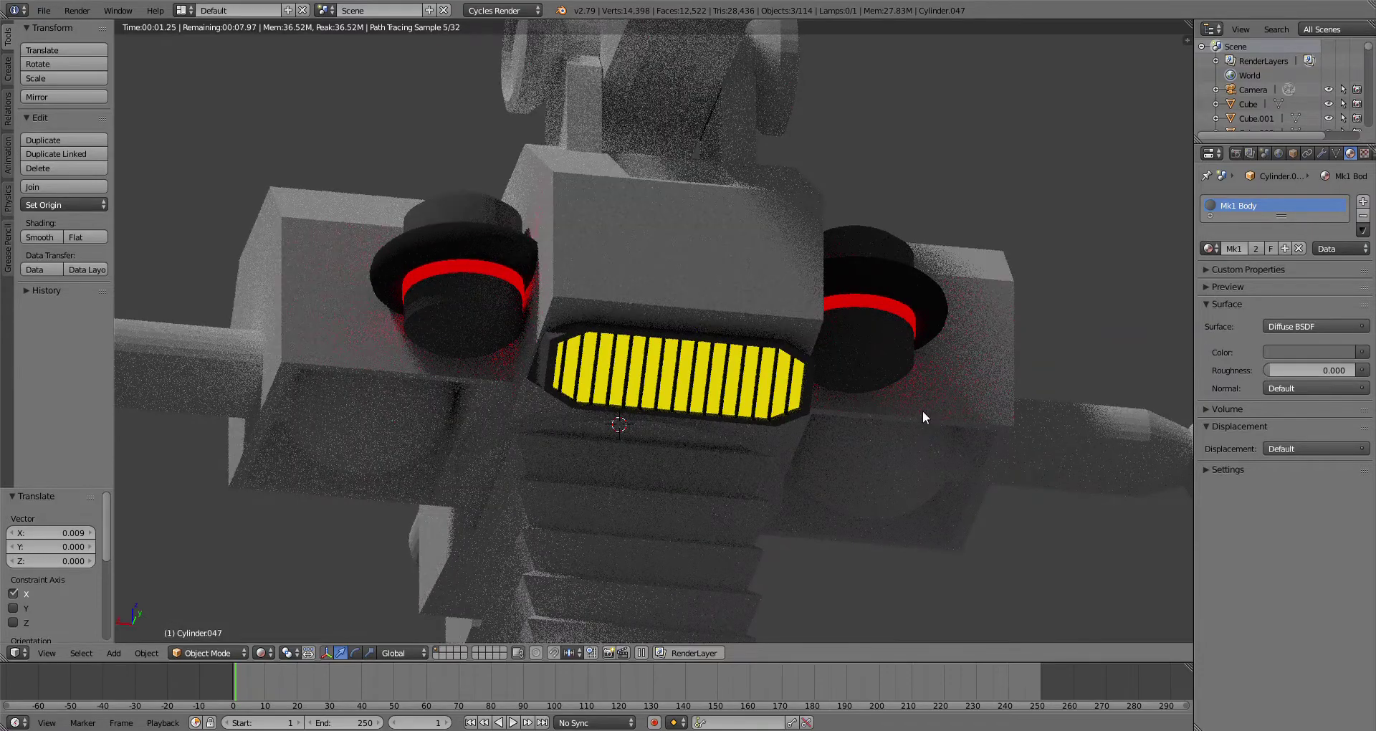
{"action": "middle_click_drag", "start_coordinate": [871, 429], "coordinate": [907, 424]}
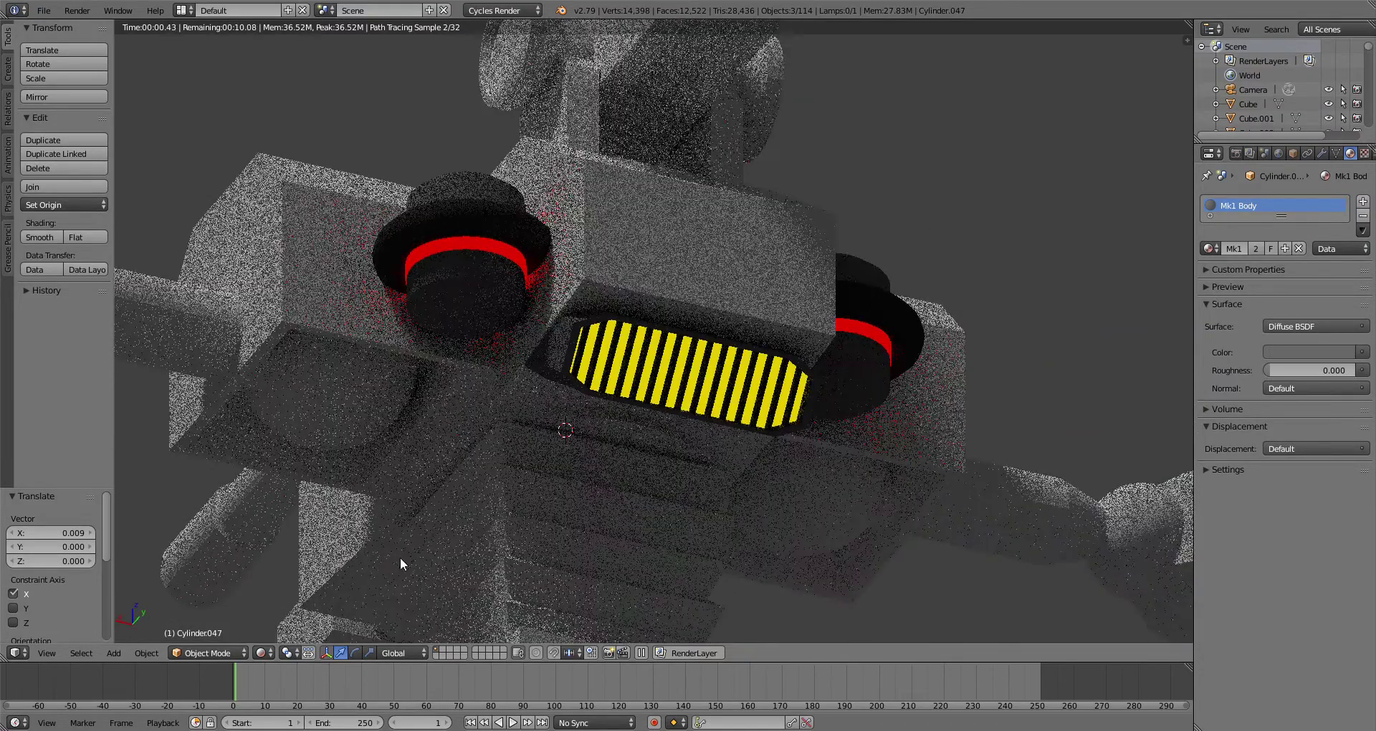
{"action": "left_click", "coordinate": [311, 576]}
{"action": "middle_click_drag", "start_coordinate": [536, 422], "coordinate": [550, 444]}
{"action": "scroll", "coordinate": [551, 444], "scroll_direction": "down", "scroll_amount": 2}
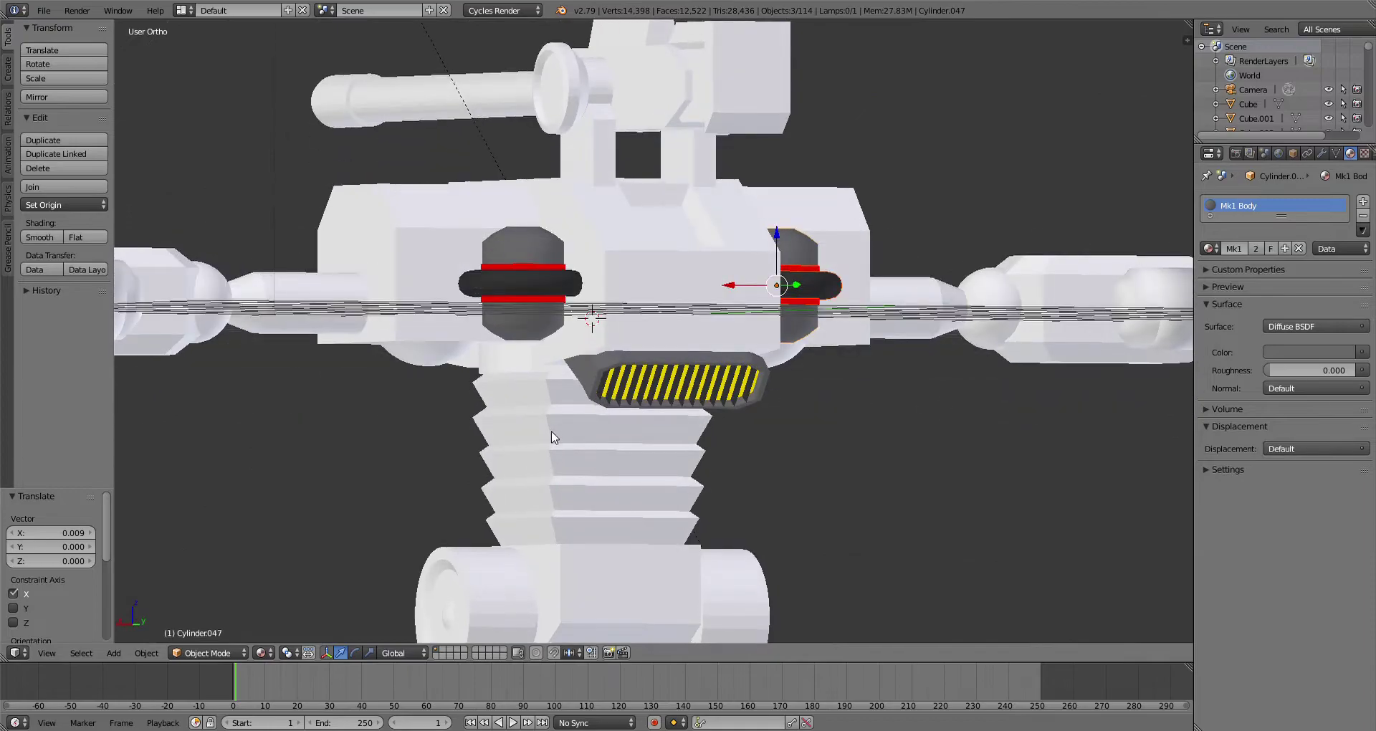
{"action": "scroll", "coordinate": [588, 393], "scroll_direction": "down", "scroll_amount": 1}
{"action": "middle_click_drag", "start_coordinate": [587, 392], "coordinate": [820, 362]}
{"action": "scroll", "coordinate": [961, 333], "scroll_direction": "down", "scroll_amount": 2}
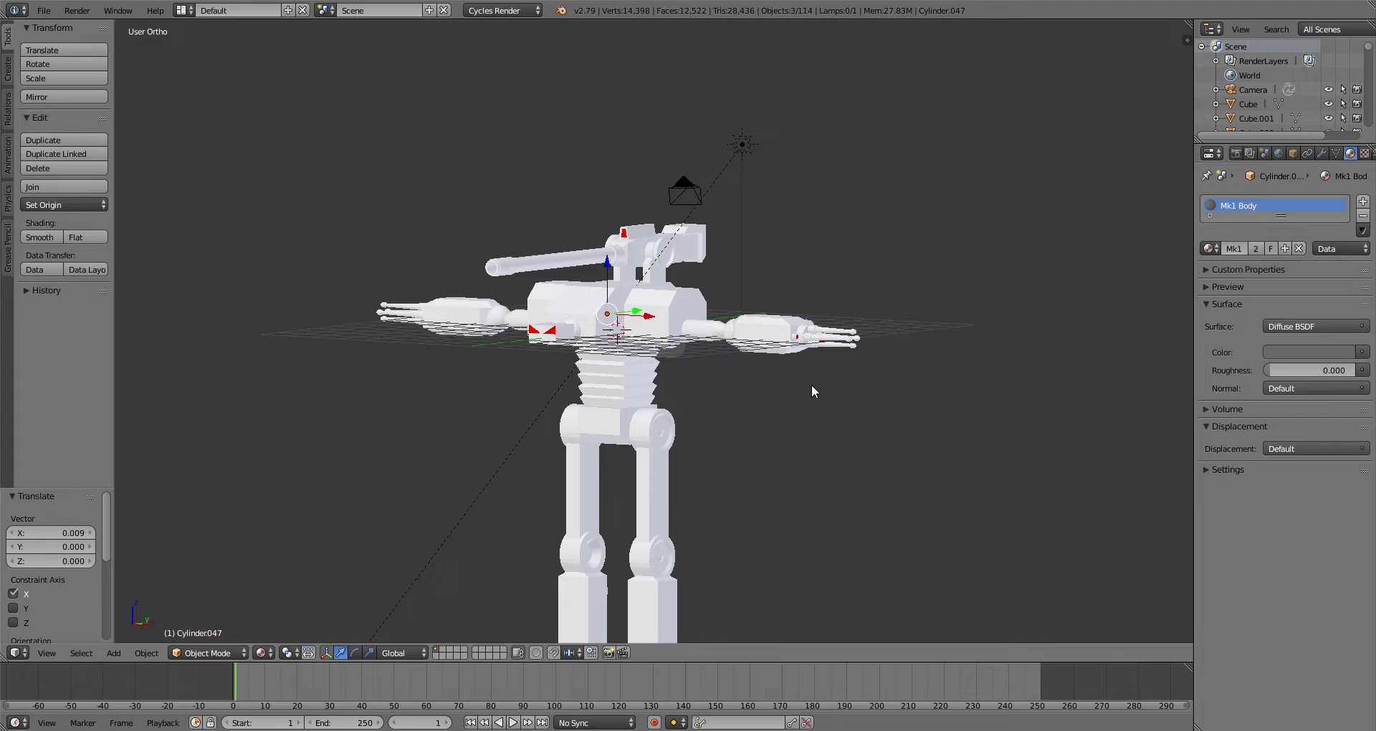
Step: Isolate the original capped cylinder, add a cylinder scaled to 0.278, raise it onto the dome and scale it by 0.547
{"action": "middle_click_drag", "start_coordinate": [642, 341], "coordinate": [545, 357]}
{"action": "scroll", "coordinate": [646, 357], "scroll_direction": "up", "scroll_amount": 2}
{"action": "right_click", "coordinate": [646, 356]}
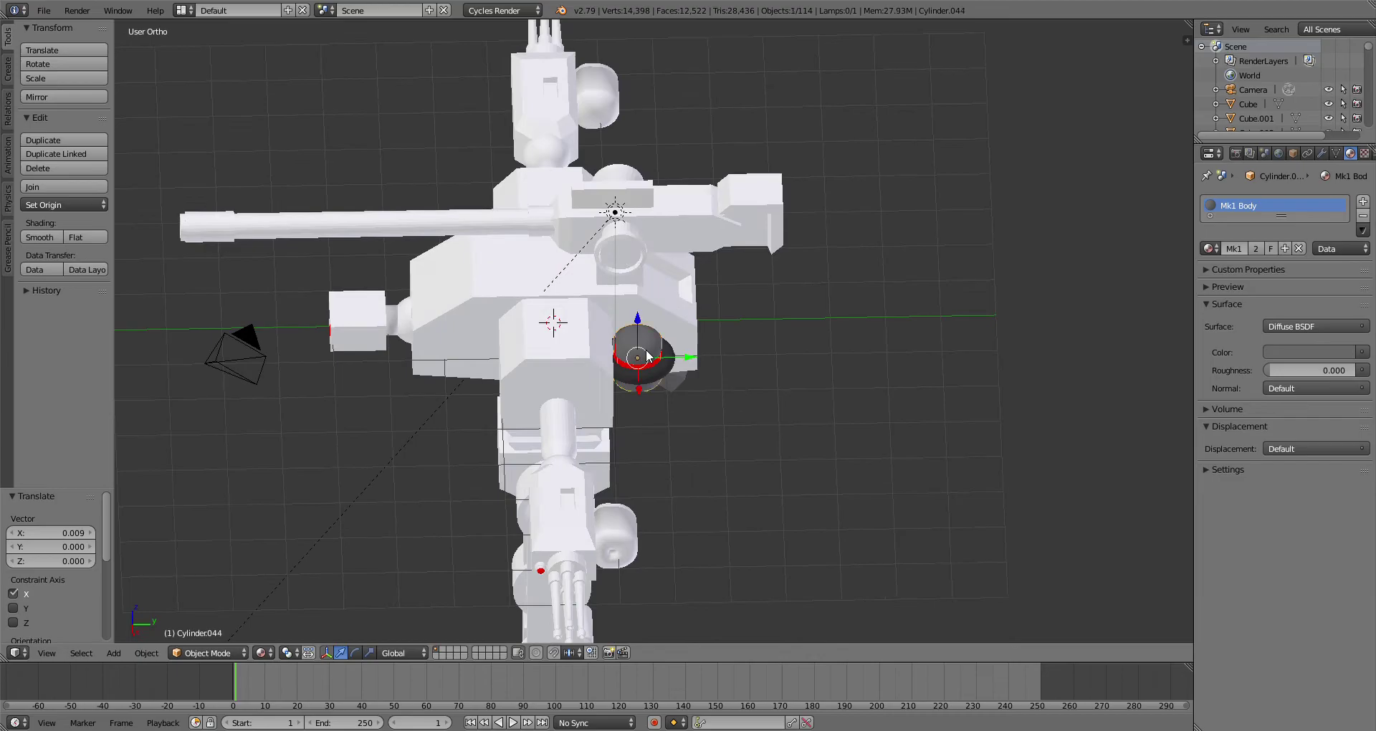
{"action": "key", "text": "KP_Divide"}
{"action": "left_click", "coordinate": [8, 70]}
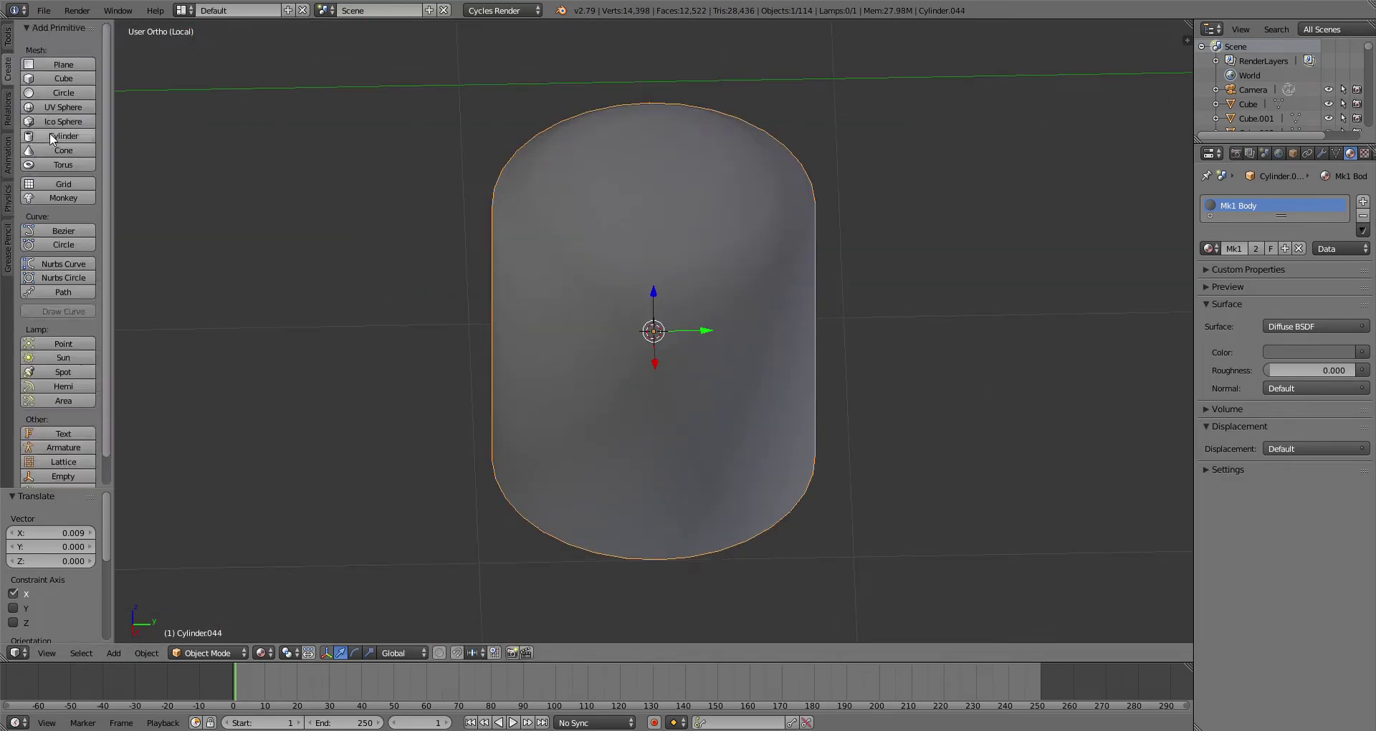
{"action": "left_click", "coordinate": [50, 132]}
{"action": "key", "text": "s"}
{"action": "left_click", "coordinate": [650, 394]}
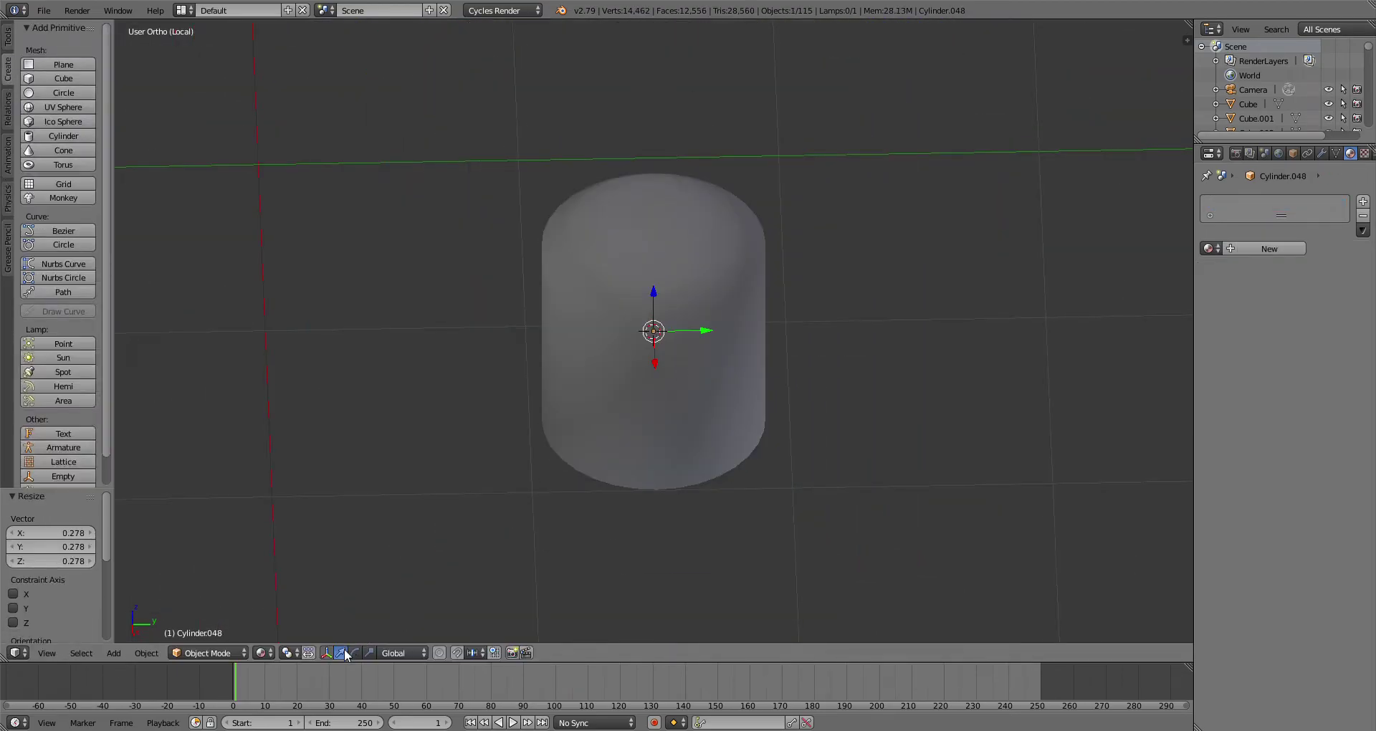
{"action": "left_click_drag", "start_coordinate": [655, 291], "coordinate": [687, 145]}
{"action": "key", "text": "s"}
{"action": "left_click", "coordinate": [752, 226]}
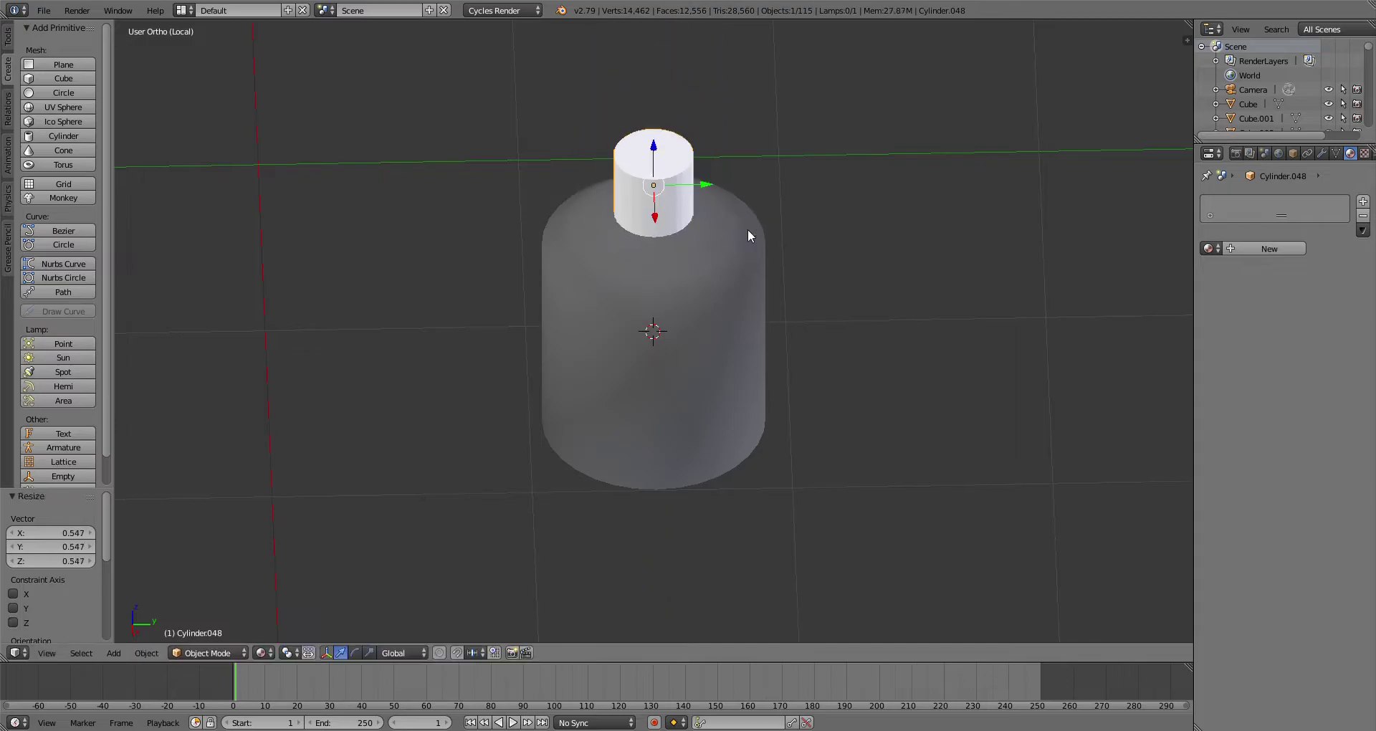
Step: In Edit Mode, shrink the small cylinder's top face and move it -0.246 along Z to form a low tapered base
{"action": "left_click", "coordinate": [177, 655]}
{"action": "left_click", "coordinate": [203, 655]}
{"action": "left_click", "coordinate": [221, 619]}
{"action": "middle_click_drag", "start_coordinate": [572, 165], "coordinate": [572, 282], "text": "shift"}
{"action": "left_click_drag", "start_coordinate": [653, 264], "coordinate": [655, 262]}
{"action": "right_click", "coordinate": [691, 276], "text": "alt"}
{"action": "key", "text": "s"}
{"action": "left_click", "coordinate": [681, 268]}
Step: Extrude the top face upward twice, scaling it to 0.448 and then to 0.119, to form a tall pointed antenna
{"action": "key", "text": "e"}
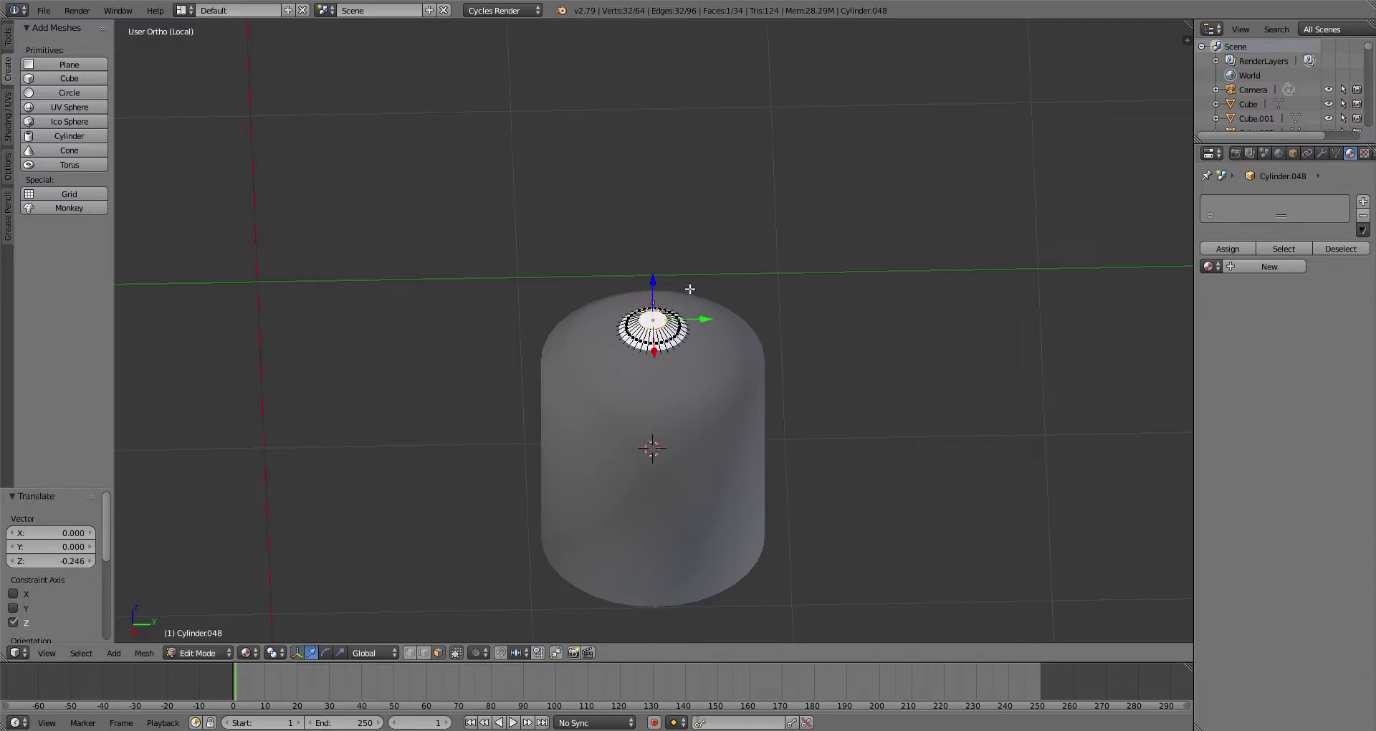
{"action": "scroll", "coordinate": [707, 292], "scroll_direction": "down", "scroll_amount": 2}
{"action": "left_click", "coordinate": [737, 290]}
{"action": "key", "text": "s"}
{"action": "left_click", "coordinate": [694, 280]}
{"action": "key", "text": "e"}
{"action": "scroll", "coordinate": [703, 302], "scroll_direction": "down", "scroll_amount": 4}
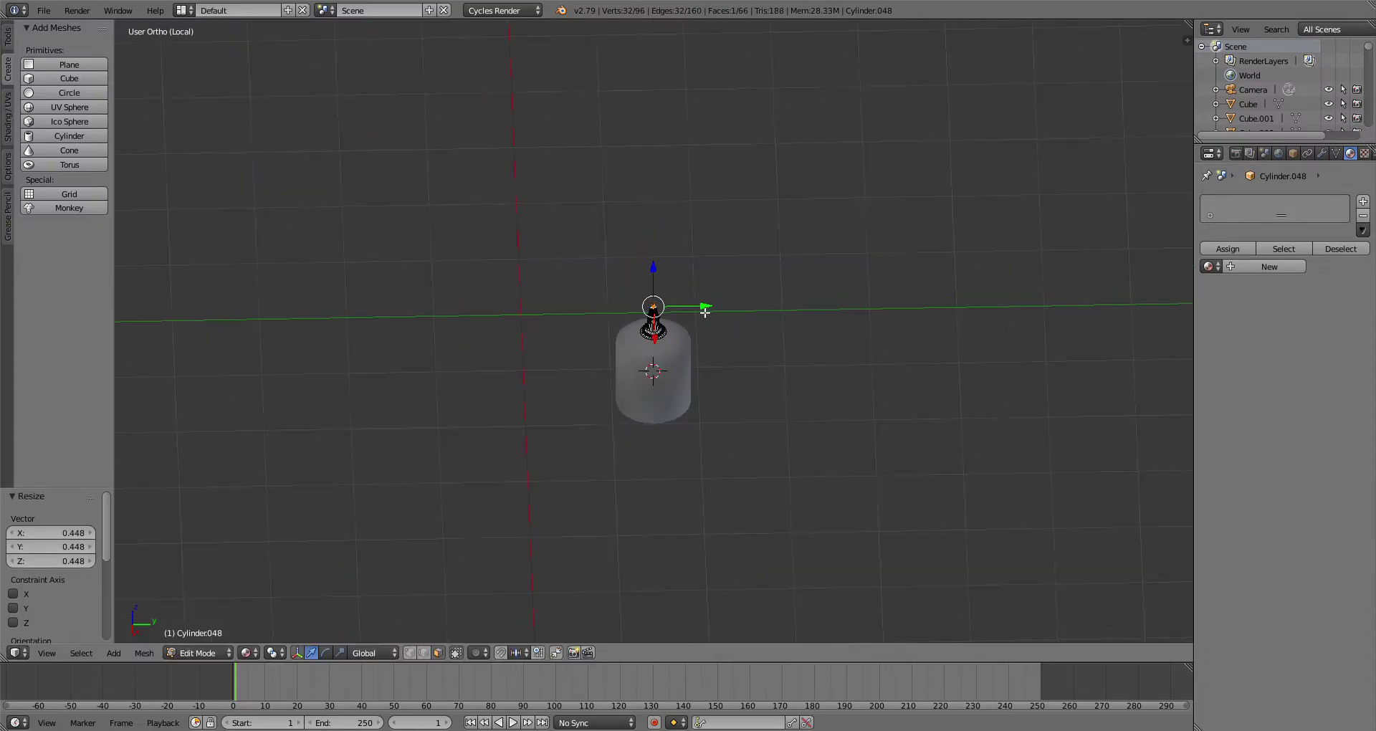
{"action": "left_click", "coordinate": [705, 106]}
{"action": "key", "text": "s"}
{"action": "left_click", "coordinate": [661, 102]}
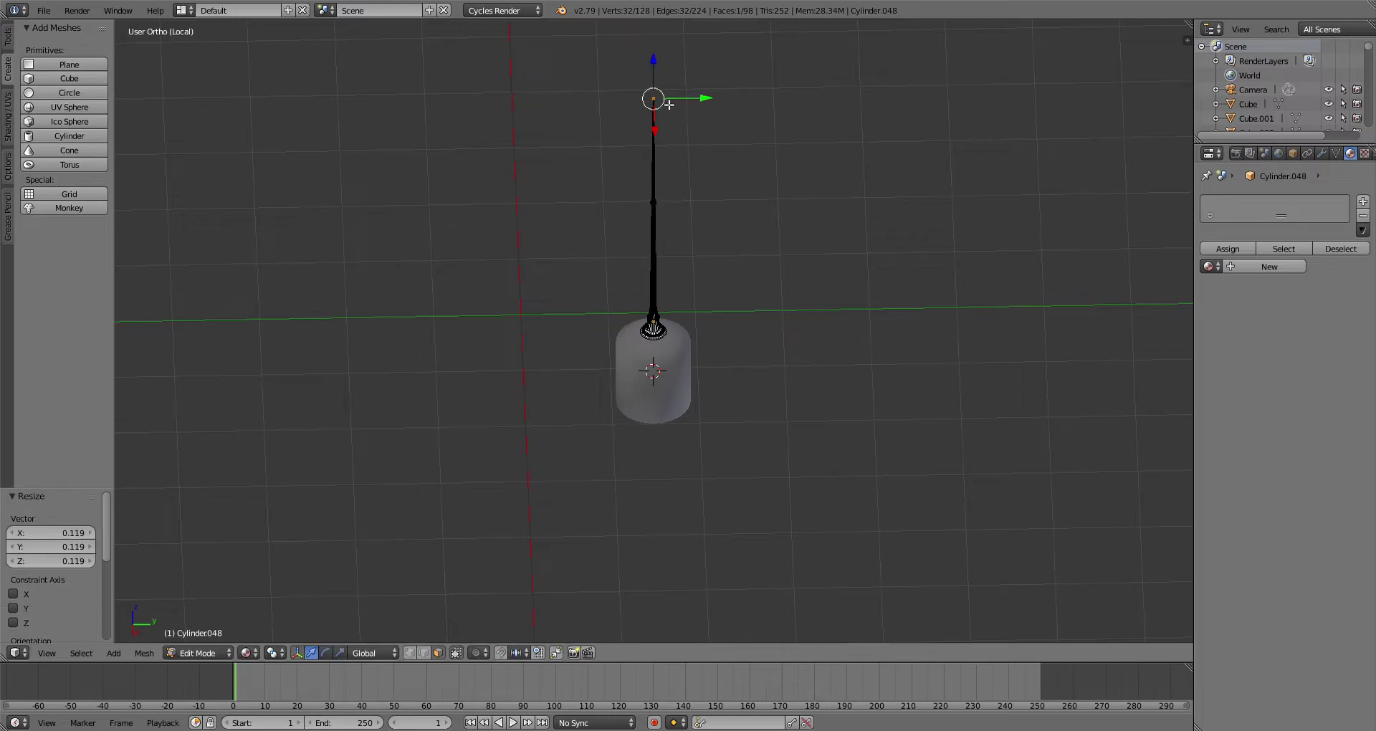
Step: Return to Object Mode and assign Material.004 to the antenna
{"action": "scroll", "coordinate": [546, 408], "scroll_direction": "down", "scroll_amount": 1}
{"action": "middle_click_drag", "start_coordinate": [539, 418], "coordinate": [544, 413]}
{"action": "left_click", "coordinate": [204, 654]}
{"action": "left_click", "coordinate": [206, 621]}
{"action": "middle_click_drag", "start_coordinate": [598, 342], "coordinate": [613, 301]}
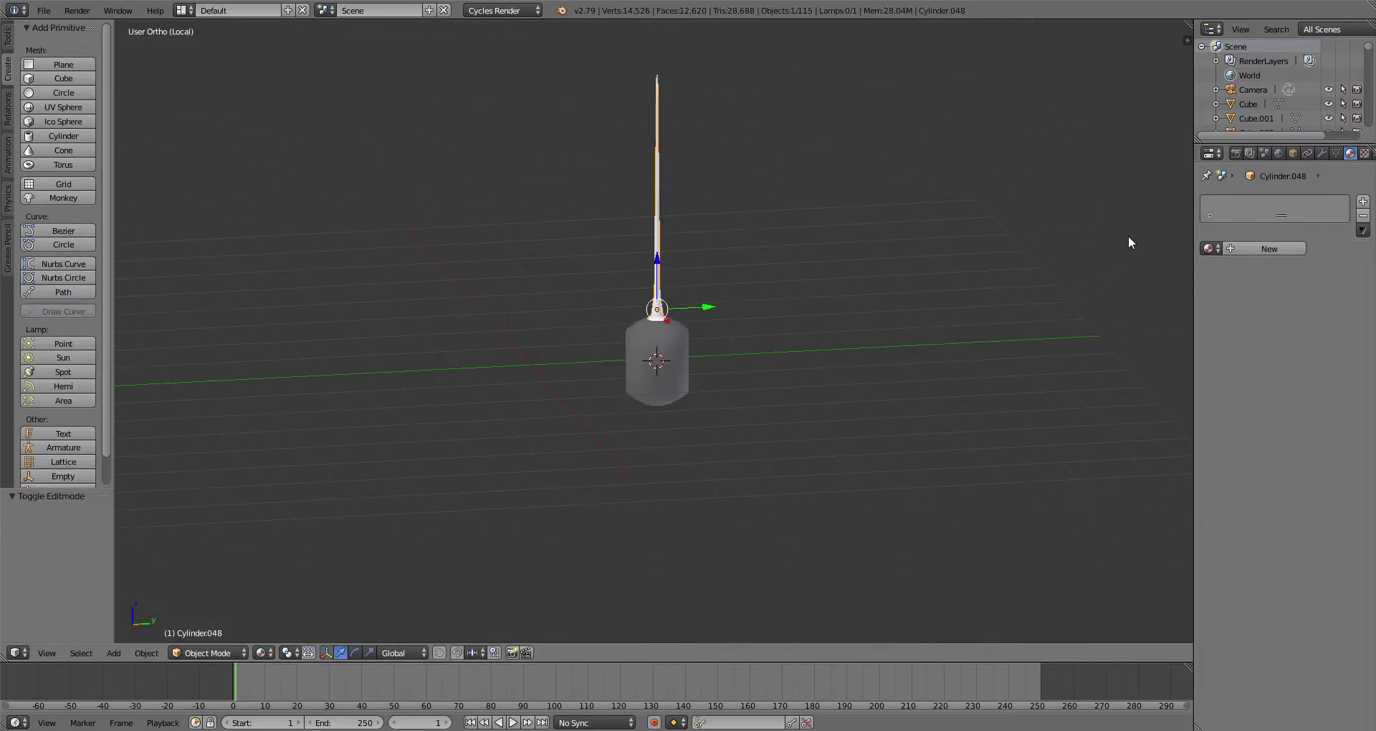
{"action": "left_click", "coordinate": [1211, 249]}
{"action": "left_click", "coordinate": [1090, 339]}
Step: Leave local view, preview the antenna on the mech in rendered shading, and return to Material shading in the right view
{"action": "key", "text": "KP_Divide"}
{"action": "middle_click_drag", "start_coordinate": [847, 228], "coordinate": [709, 179]}
{"action": "left_click", "coordinate": [261, 653]}
{"action": "left_click", "coordinate": [301, 556]}
{"action": "middle_click_drag", "start_coordinate": [541, 455], "coordinate": [800, 453]}
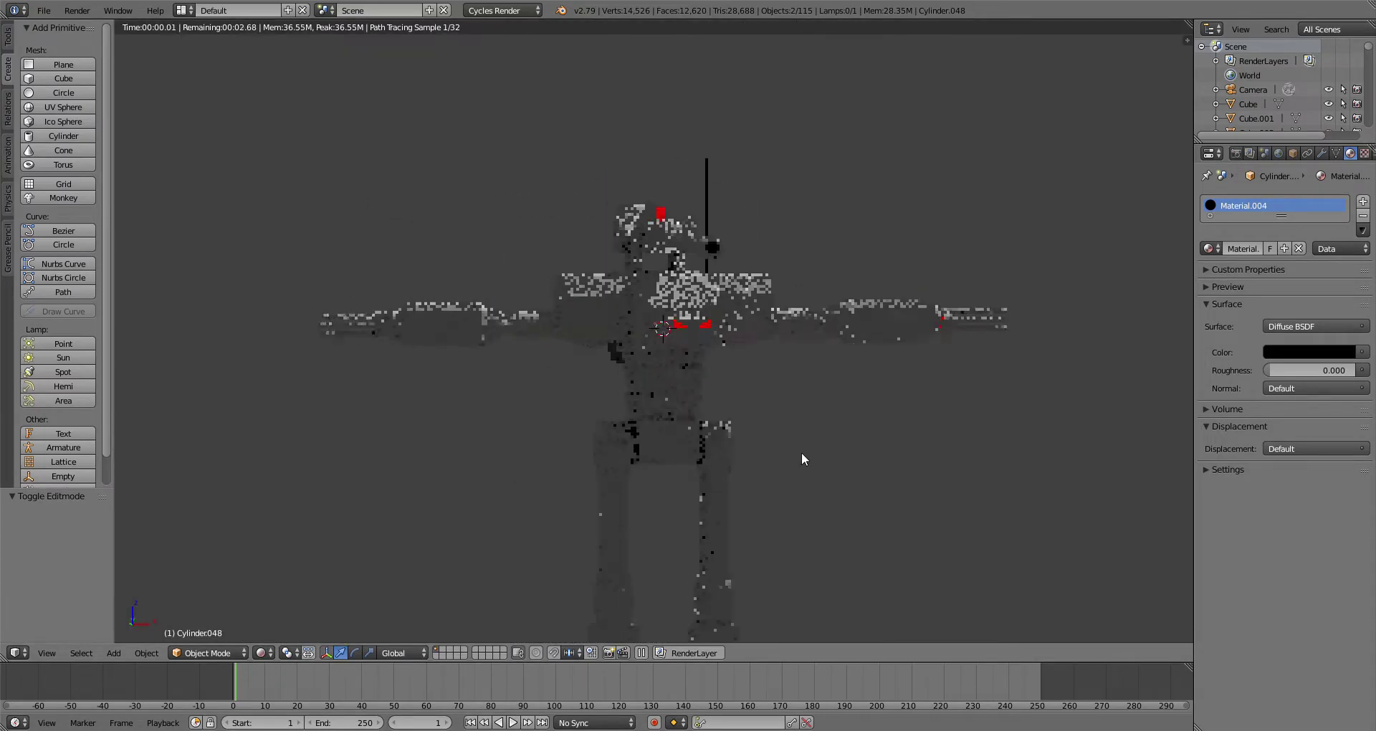
{"action": "key", "text": "KP_Decimal"}
{"action": "key", "text": "KP_3"}
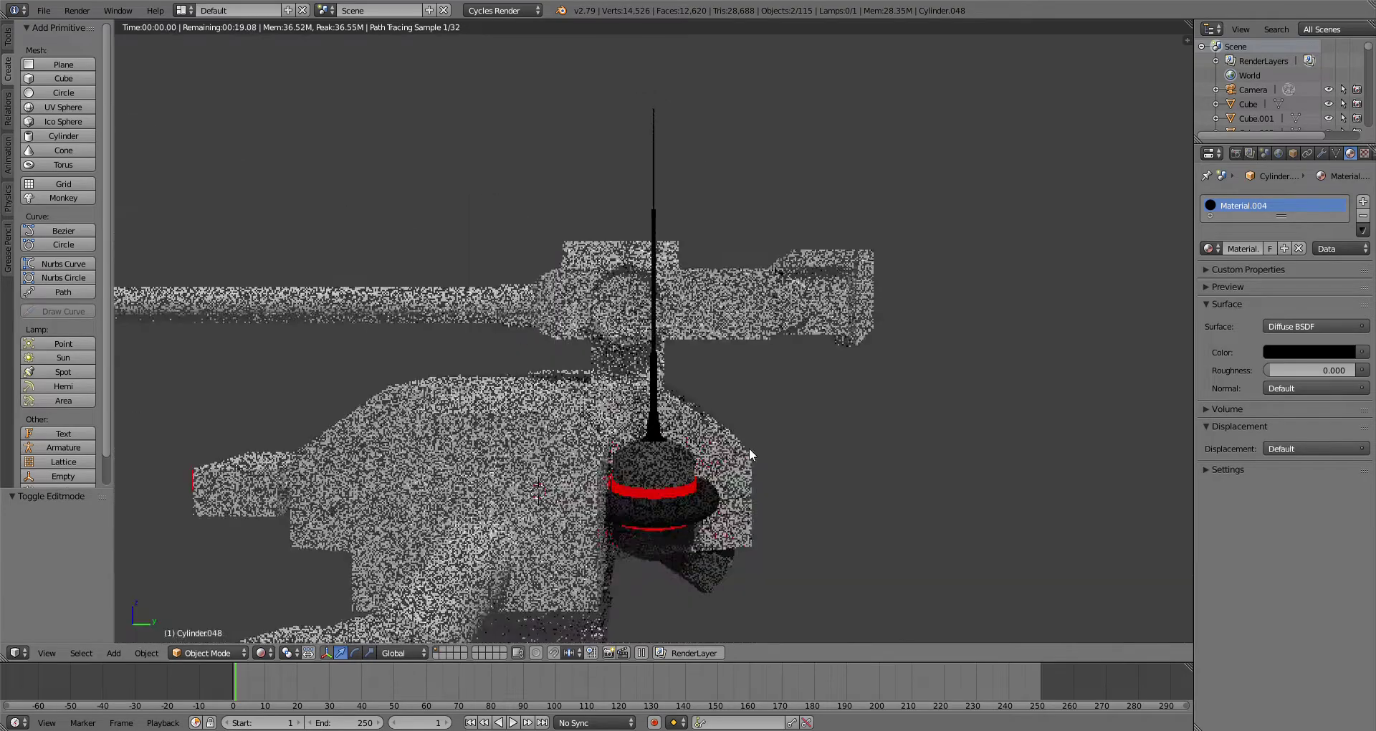
{"action": "key", "text": "KP_5"}
{"action": "left_click", "coordinate": [290, 573]}
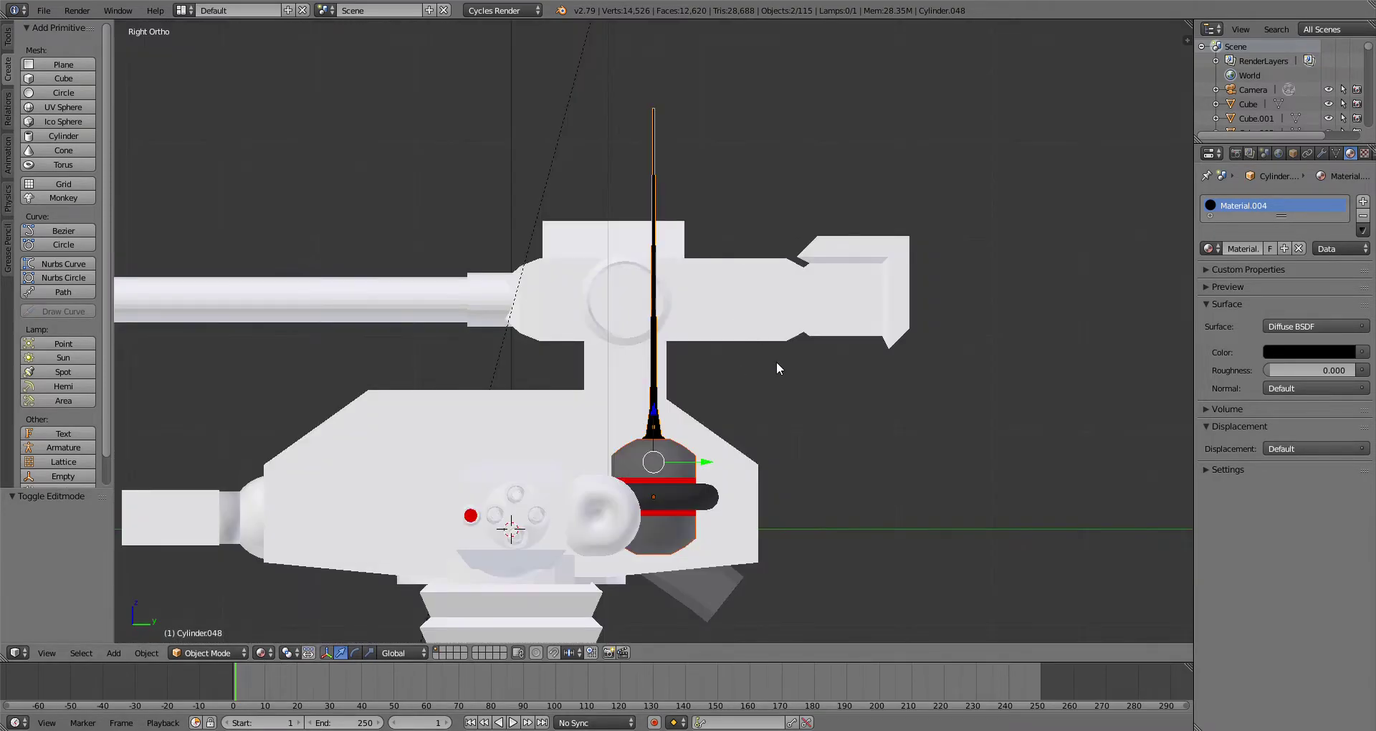
Step: Select the antenna, rescale it and move it -0.119 along Z into the dome
{"action": "right_click", "coordinate": [657, 302]}
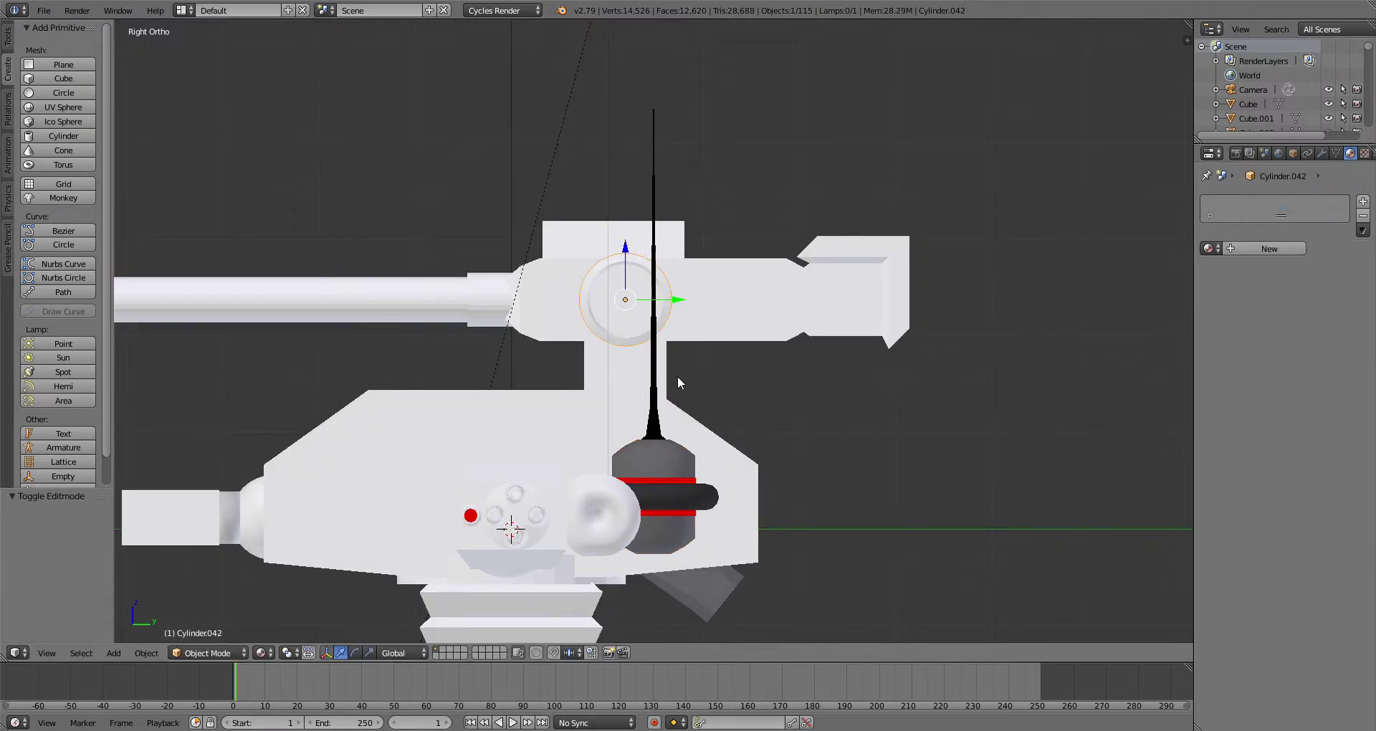
{"action": "right_click", "coordinate": [655, 391]}
{"action": "key", "text": "s"}
{"action": "left_click", "coordinate": [695, 428]}
{"action": "left_click_drag", "start_coordinate": [654, 373], "coordinate": [655, 385]}
Step: Preview the resized antenna in rendered shading, return to Material shading and view the torso from above
{"action": "middle_click_drag", "start_coordinate": [738, 390], "coordinate": [842, 424]}
{"action": "middle_click_drag", "start_coordinate": [444, 547], "coordinate": [511, 502]}
{"action": "left_click", "coordinate": [264, 656]}
{"action": "left_click", "coordinate": [308, 545]}
{"action": "scroll", "coordinate": [608, 497], "scroll_direction": "down", "scroll_amount": 2}
{"action": "mouse_move", "coordinate": [608, 497]}
{"action": "middle_mouse_down"}
{"action": "mouse_move", "coordinate": [560, 531]}
{"action": "mouse_move", "coordinate": [648, 444]}
{"action": "middle_mouse_up"}
{"action": "scroll", "coordinate": [569, 481], "scroll_direction": "up", "scroll_amount": 1}
{"action": "left_click", "coordinate": [268, 653]}
{"action": "left_click", "coordinate": [297, 569]}
{"action": "middle_click_drag", "start_coordinate": [674, 301], "coordinate": [700, 347]}
{"action": "key", "text": "KP_7"}
{"action": "scroll", "coordinate": [699, 179], "scroll_direction": "up", "scroll_amount": 3}
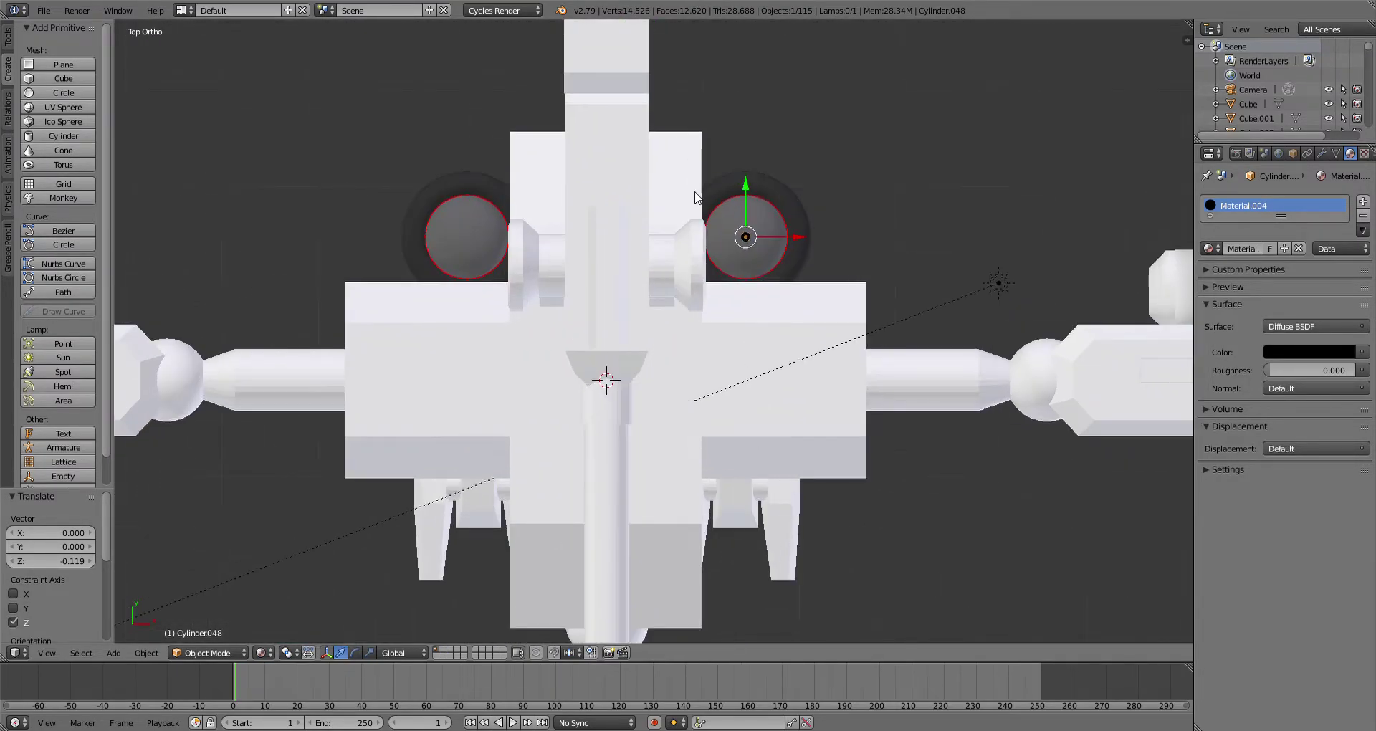
Step: Duplicate the antenna and move the copy -2.898 along X into the dome on the torso's other side
{"action": "left_click", "coordinate": [7, 41]}
{"action": "left_click", "coordinate": [83, 143]}
{"action": "key", "text": "x"}
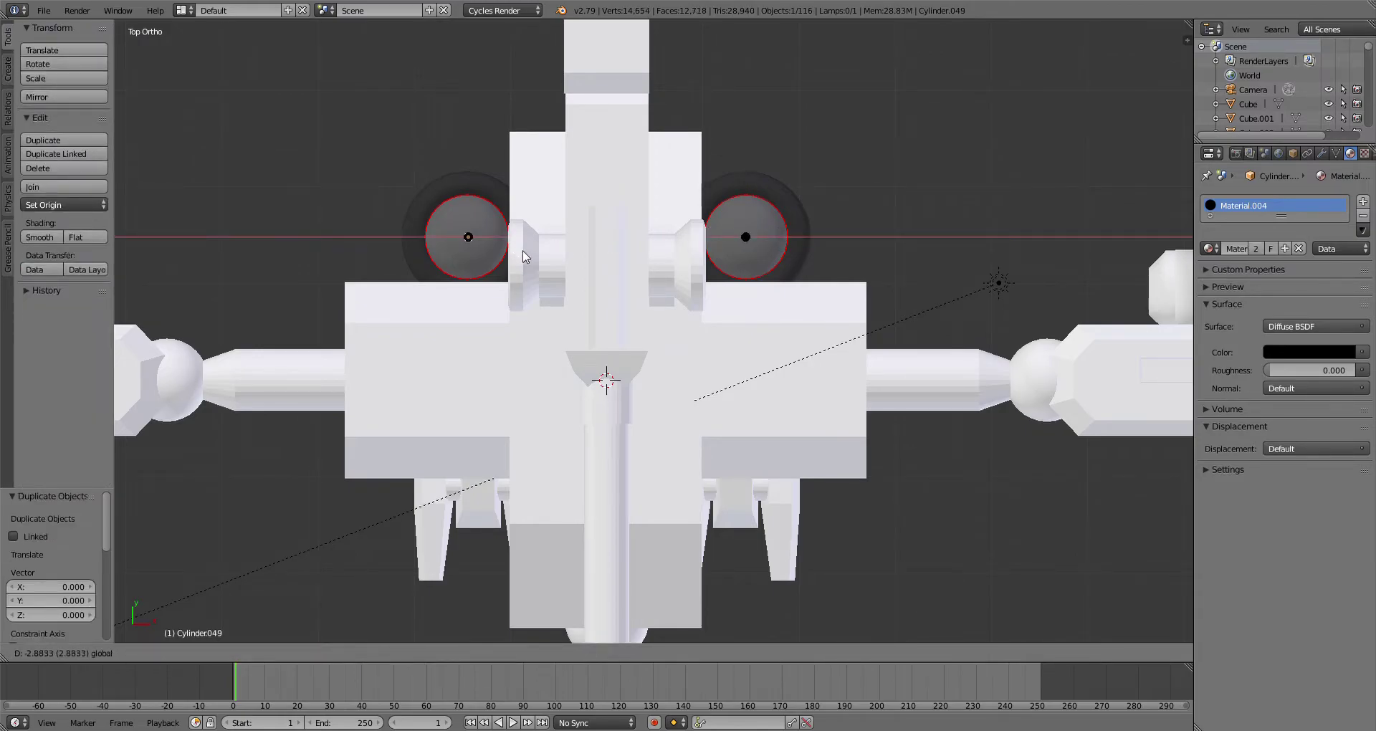
{"action": "left_click", "coordinate": [527, 256]}
Step: Preview both antennas on the mech in rendered shading, and return to Material shading
{"action": "middle_click_drag", "start_coordinate": [527, 258], "coordinate": [523, 471]}
{"action": "left_click", "coordinate": [261, 653]}
{"action": "left_click", "coordinate": [304, 548]}
{"action": "middle_click_drag", "start_coordinate": [793, 471], "coordinate": [706, 482]}
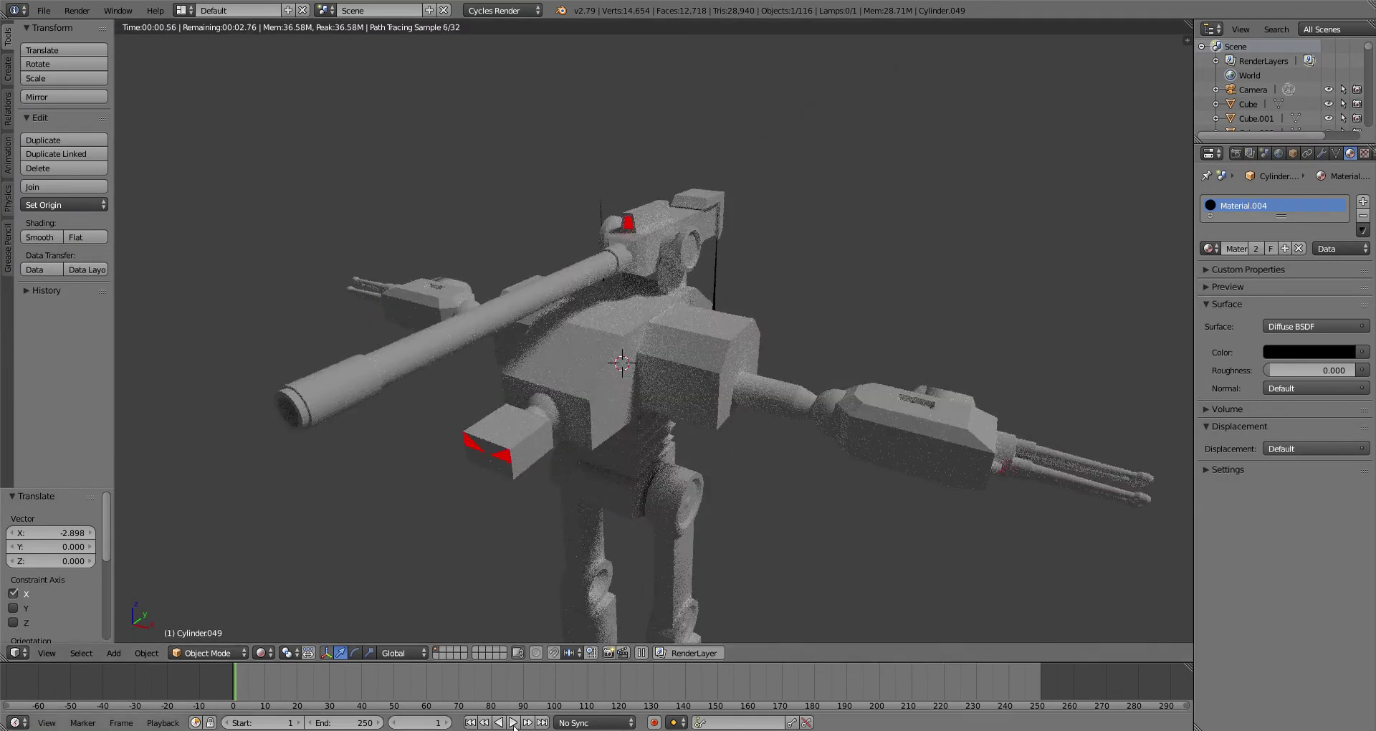
{"action": "left_click", "coordinate": [261, 653]}
{"action": "left_click", "coordinate": [303, 570]}
{"action": "scroll", "coordinate": [718, 394], "scroll_direction": "down", "scroll_amount": 3}
{"action": "middle_click_drag", "start_coordinate": [718, 395], "coordinate": [789, 385]}
{"action": "scroll", "coordinate": [767, 412], "scroll_direction": "up", "scroll_amount": 1}
{"action": "scroll", "coordinate": [789, 385], "scroll_direction": "up", "scroll_amount": 3}
Step: Append all objects from Cube.001 through Torus, leaving out the camera, from Mk.43.blend
{"action": "left_click", "coordinate": [44, 10]}
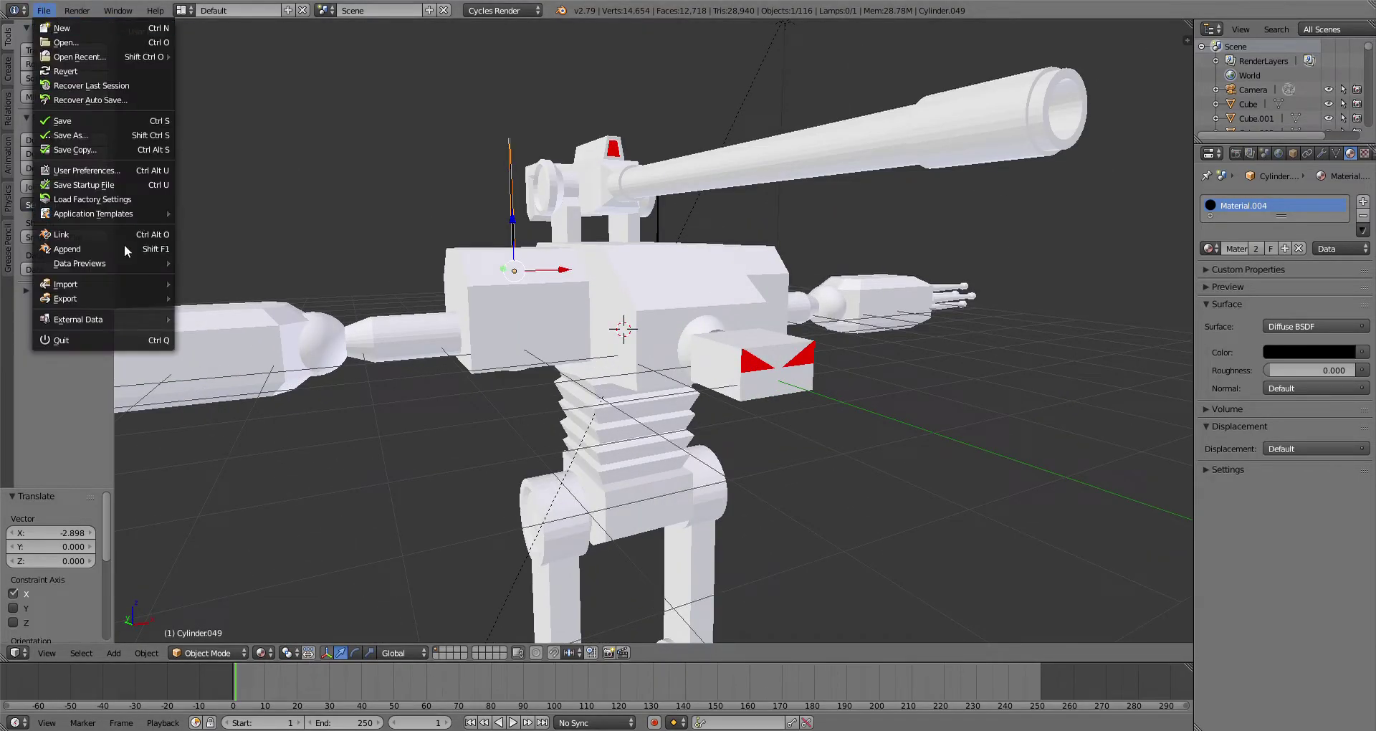
{"action": "left_click", "coordinate": [66, 250]}
{"action": "left_click", "coordinate": [213, 81]}
{"action": "left_click", "coordinate": [215, 82]}
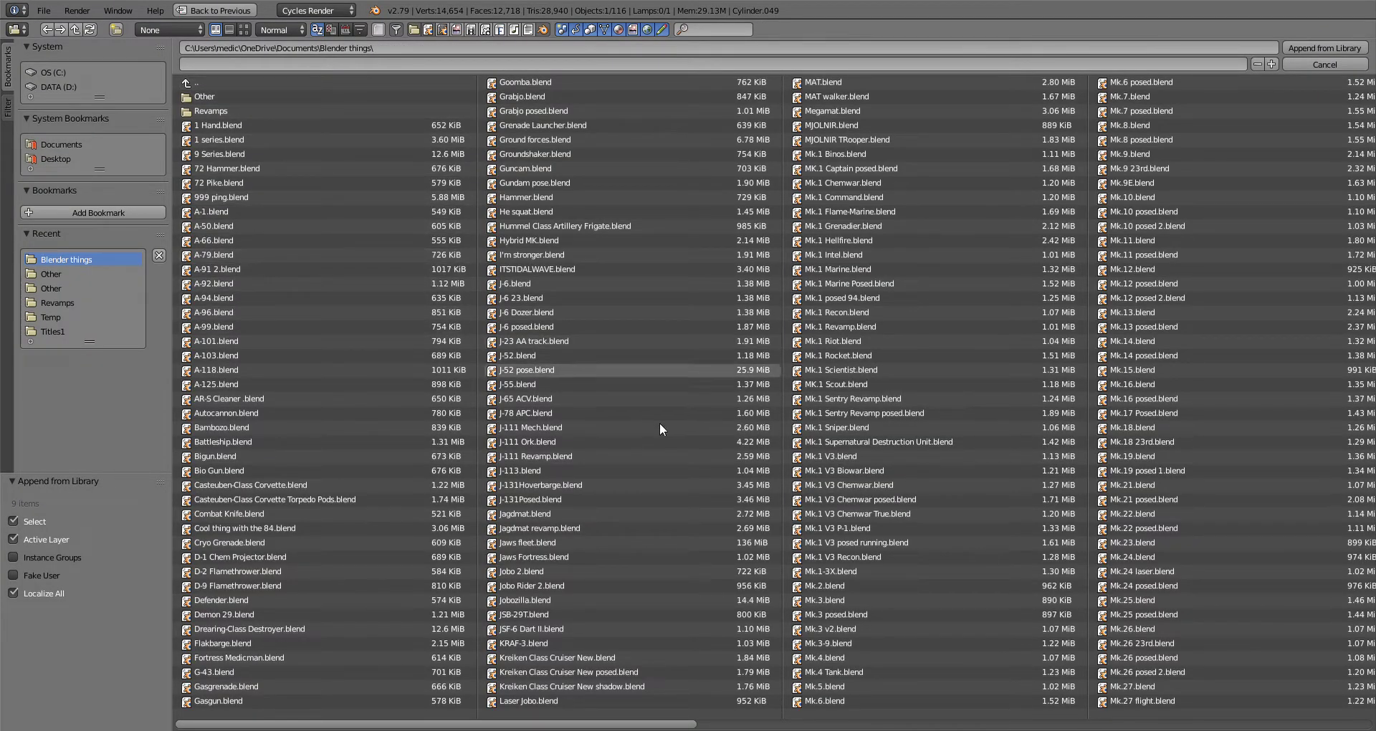
{"action": "scroll", "coordinate": [688, 287], "scroll_direction": "down", "scroll_amount": 3}
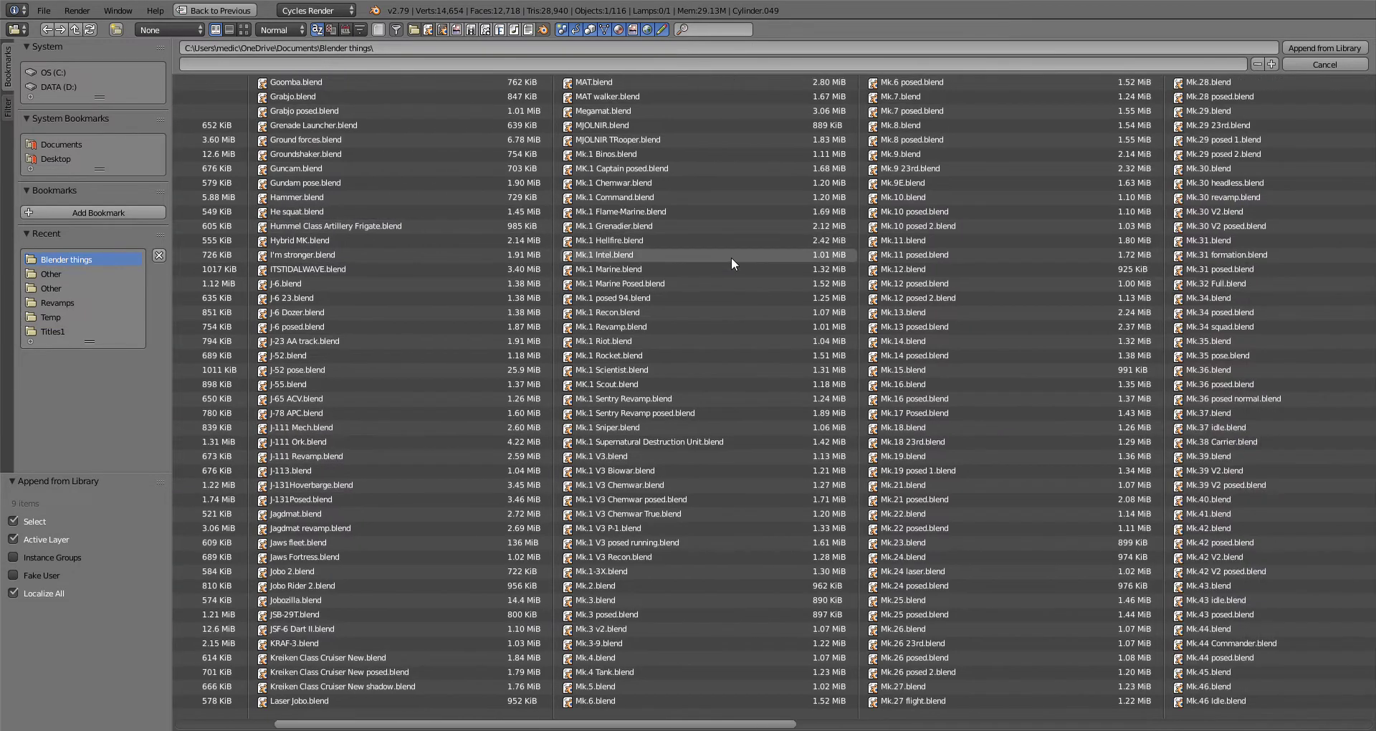
{"action": "scroll", "coordinate": [724, 287], "scroll_direction": "down", "scroll_amount": 2}
{"action": "scroll", "coordinate": [999, 536], "scroll_direction": "down", "scroll_amount": 2}
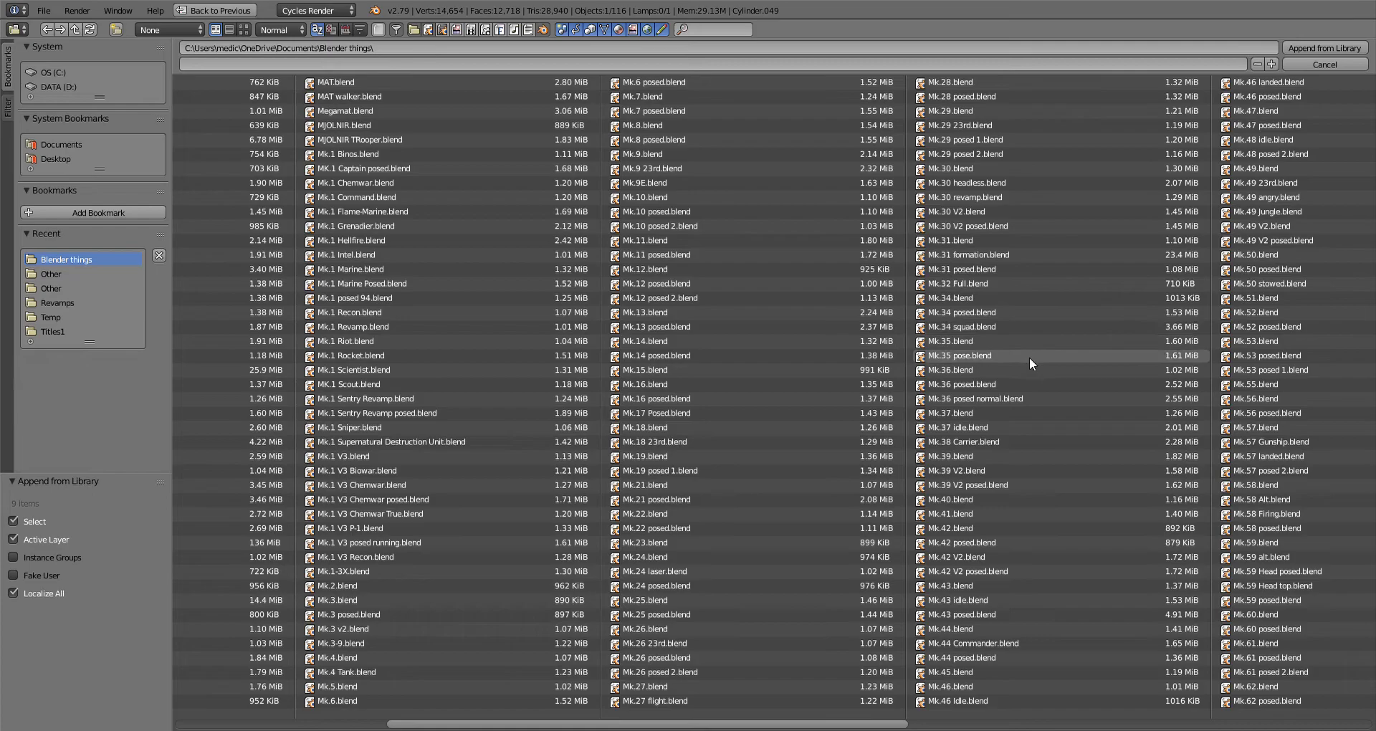
{"action": "scroll", "coordinate": [1029, 357], "scroll_direction": "down", "scroll_amount": 1}
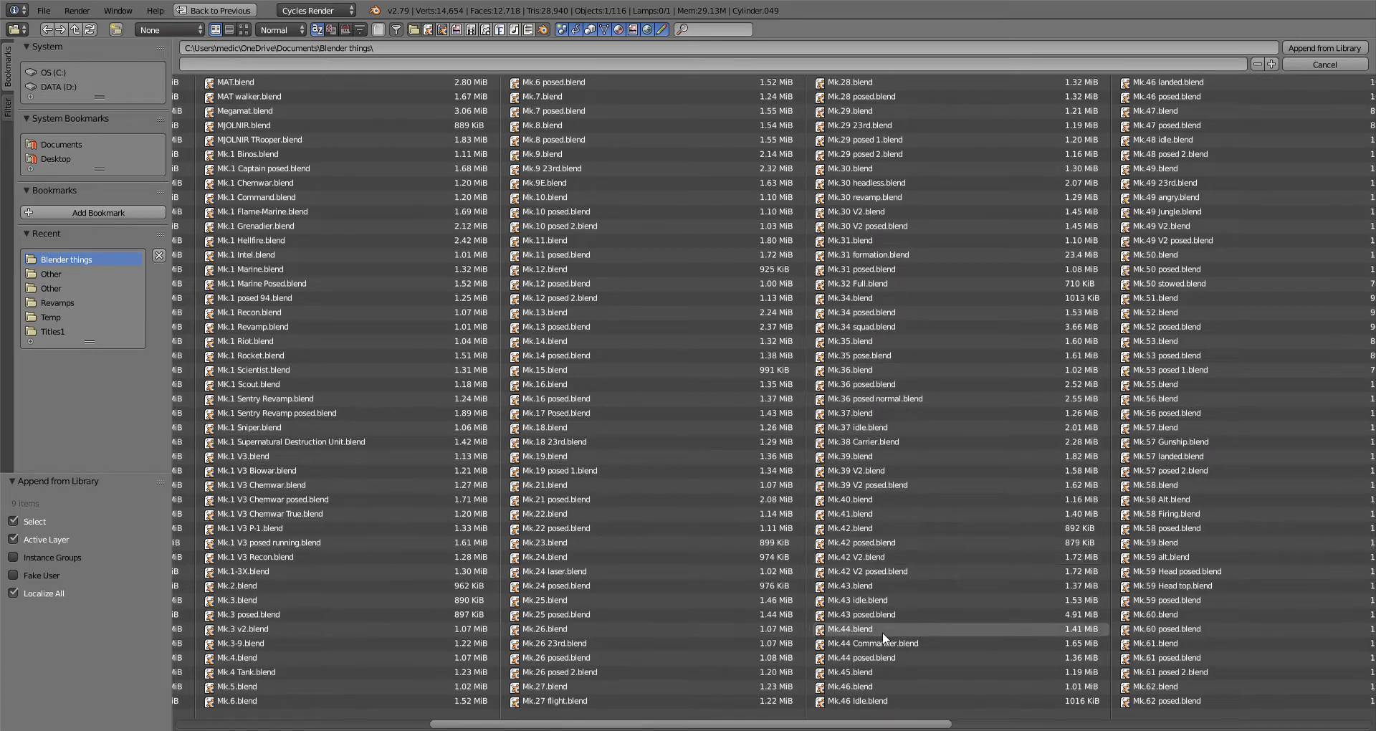
{"action": "double_click", "coordinate": [889, 587]}
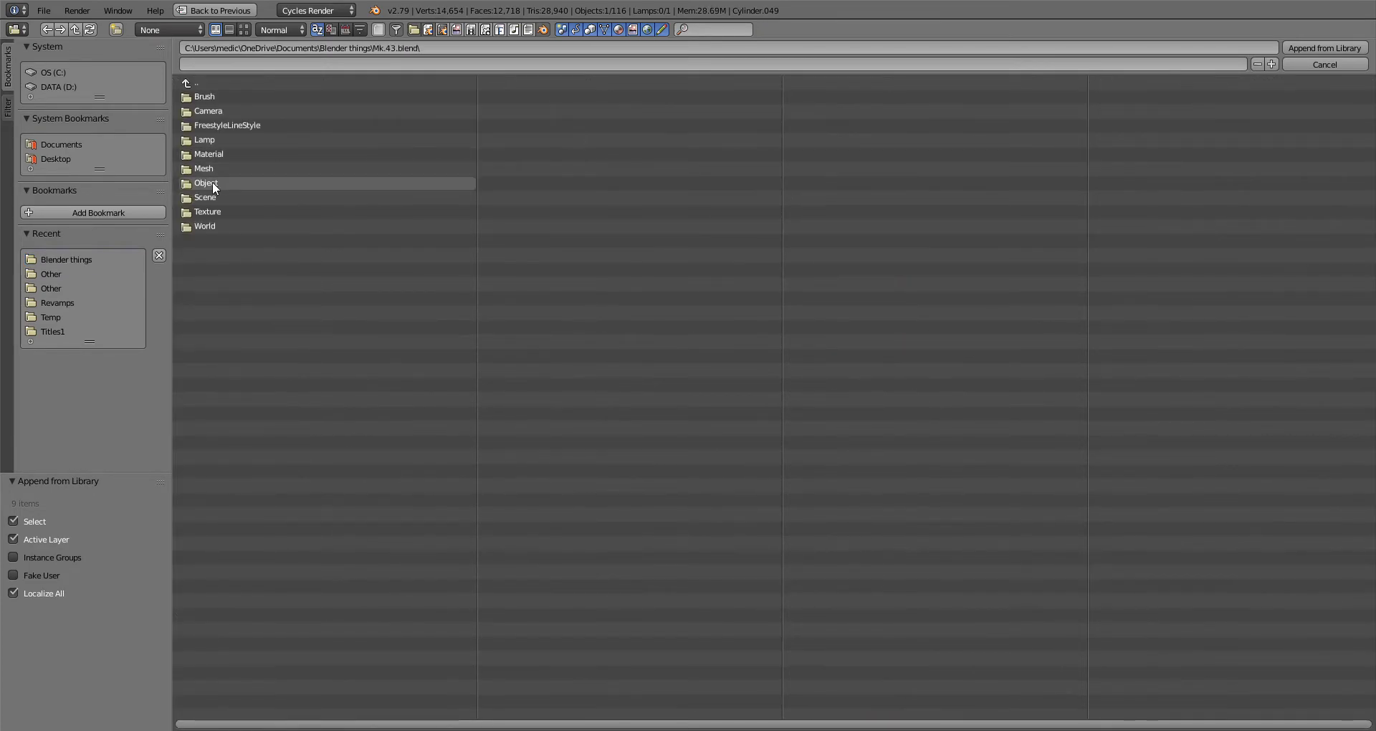
{"action": "double_click", "coordinate": [215, 169]}
{"action": "left_click_drag", "start_coordinate": [197, 113], "coordinate": [839, 501]}
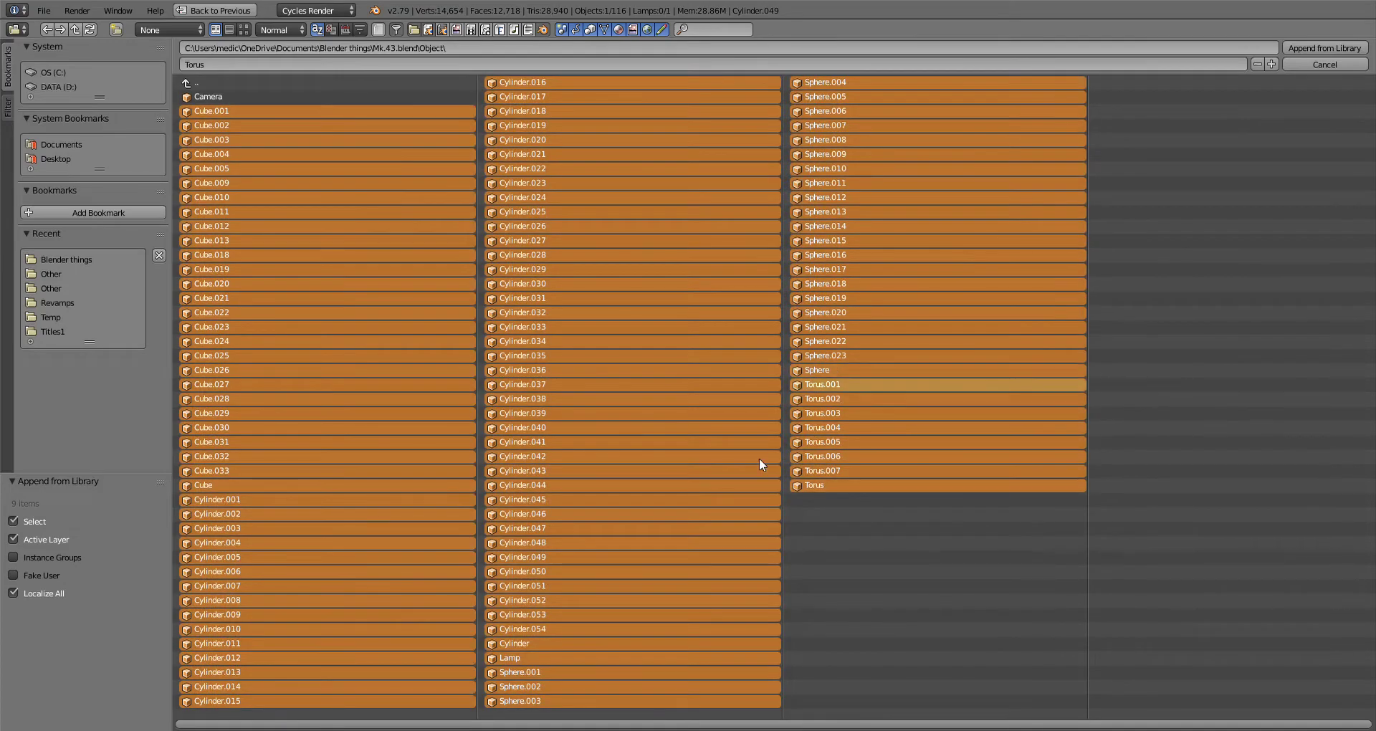
{"action": "left_click", "coordinate": [1324, 48]}
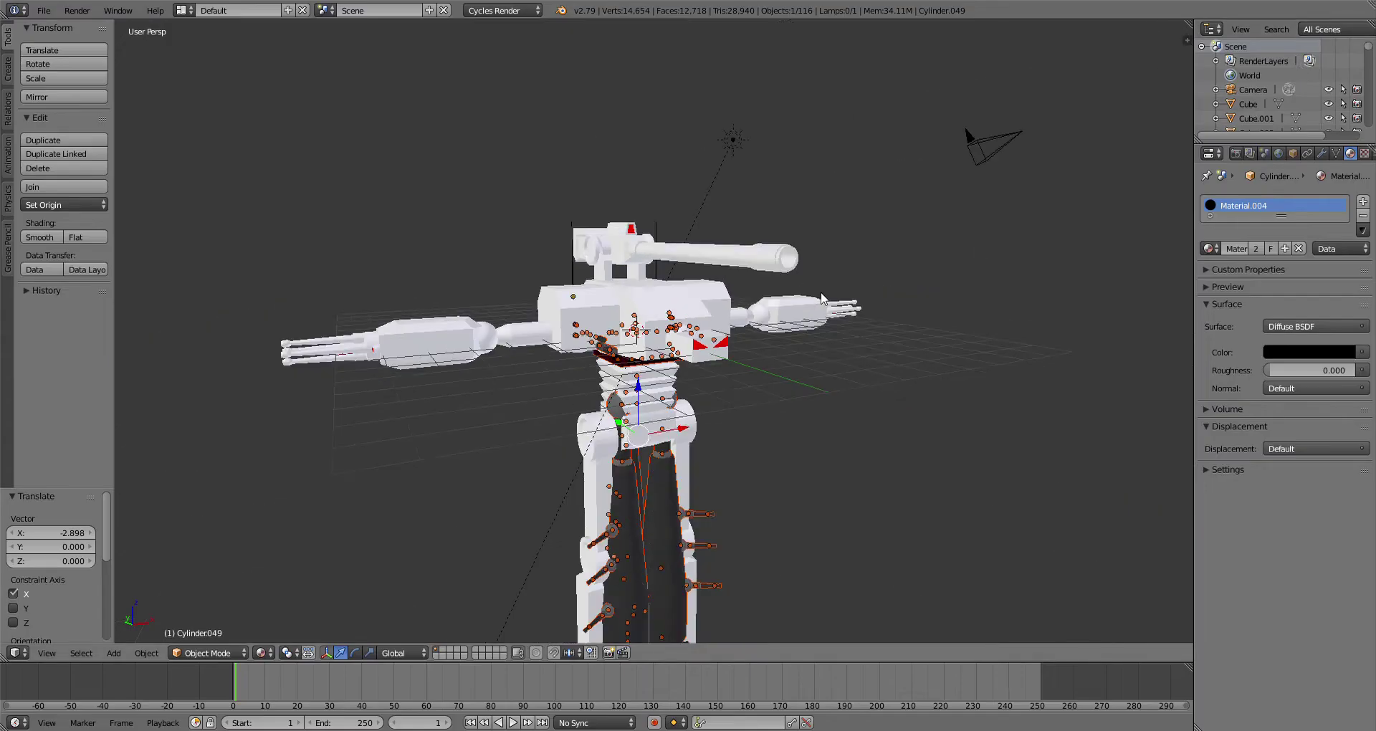
Step: Isolate the appended objects in local view and show them in Wireframe shading
{"action": "key", "text": "KP_Divide"}
{"action": "middle_click_drag", "start_coordinate": [824, 288], "coordinate": [847, 358]}
{"action": "scroll", "coordinate": [846, 287], "scroll_direction": "up", "scroll_amount": 5}
{"action": "middle_click_drag", "start_coordinate": [846, 265], "coordinate": [706, 373]}
{"action": "scroll", "coordinate": [796, 286], "scroll_direction": "up", "scroll_amount": 2}
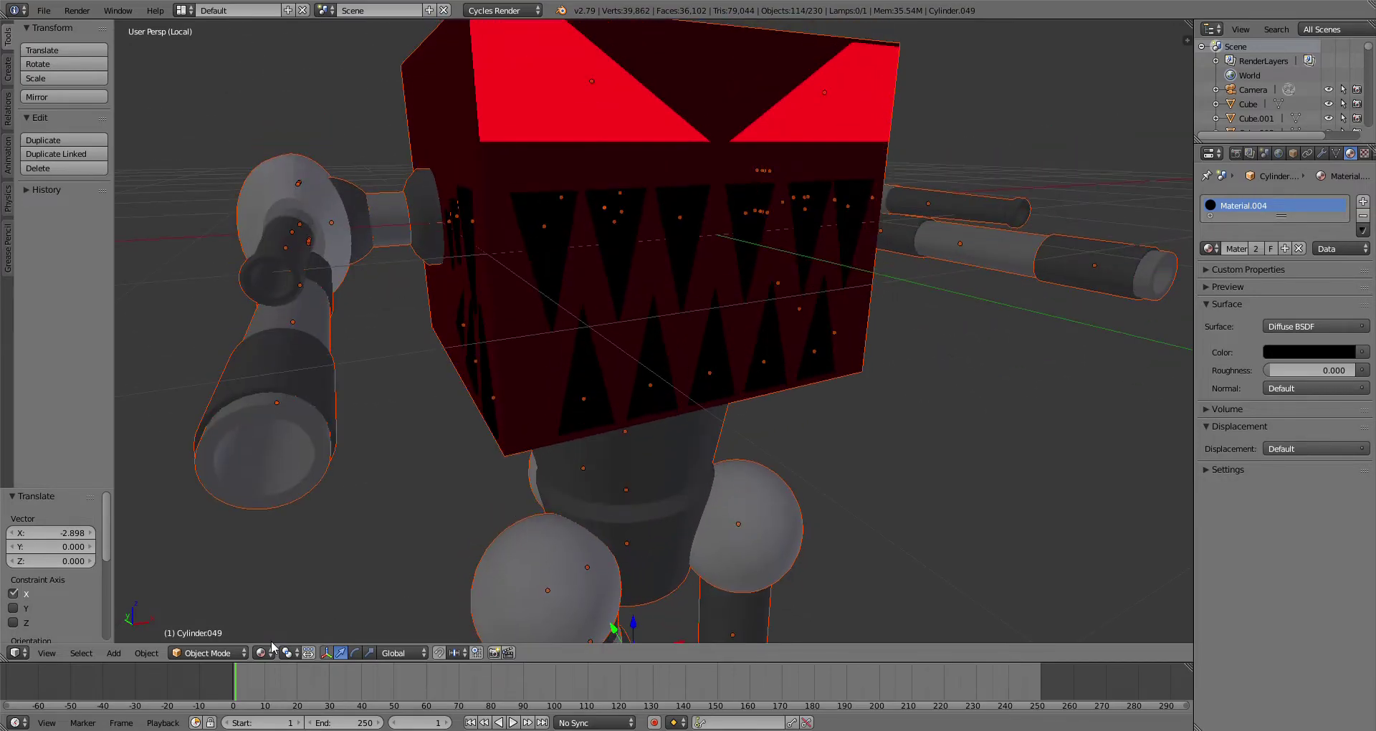
{"action": "left_click", "coordinate": [263, 653]}
{"action": "left_click", "coordinate": [304, 615]}
{"action": "scroll", "coordinate": [573, 344], "scroll_direction": "up", "scroll_amount": 3}
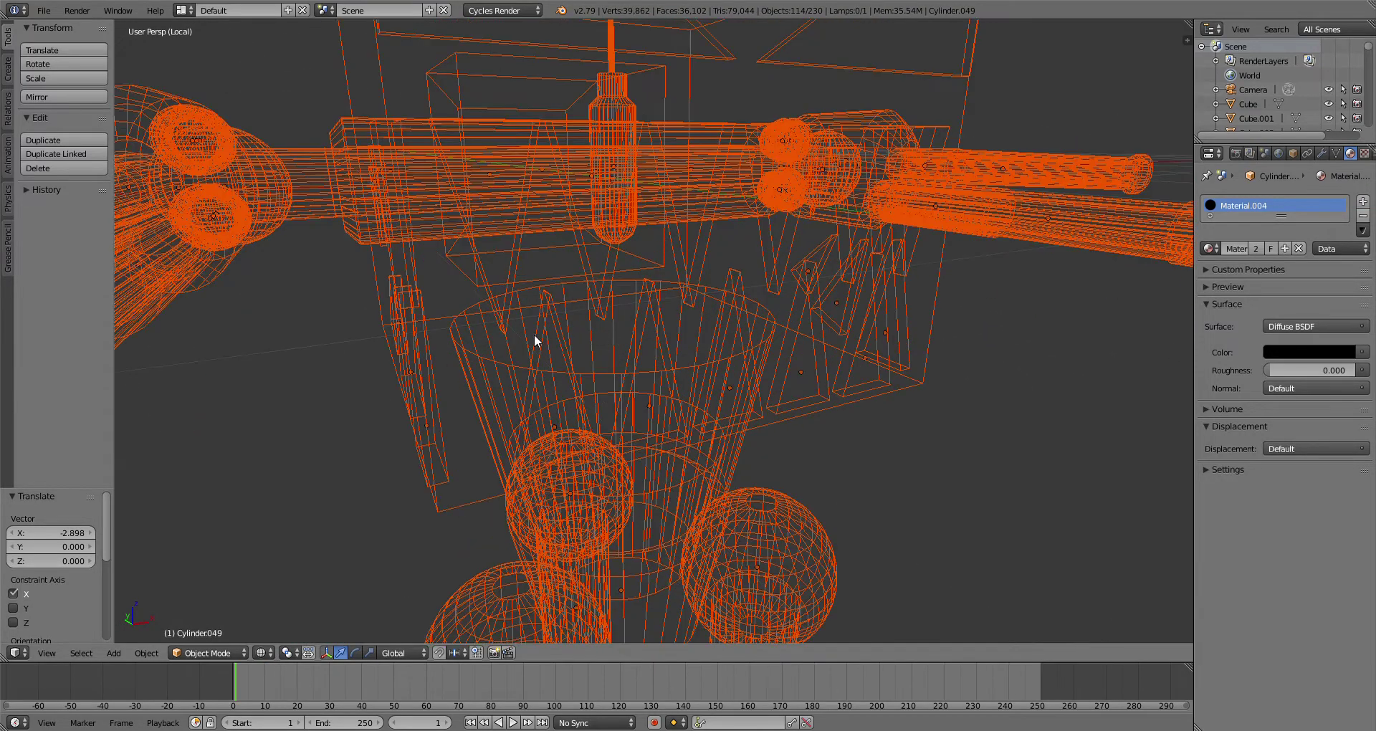
Step: Deselect the front teeth of the appended robot's head and delete all its other objects
{"action": "right_click", "coordinate": [539, 333], "text": "shift"}
{"action": "right_click", "coordinate": [539, 333], "text": "shift"}
{"action": "right_click", "coordinate": [597, 314], "text": "shift"}
{"action": "right_click", "coordinate": [646, 335], "text": "shift"}
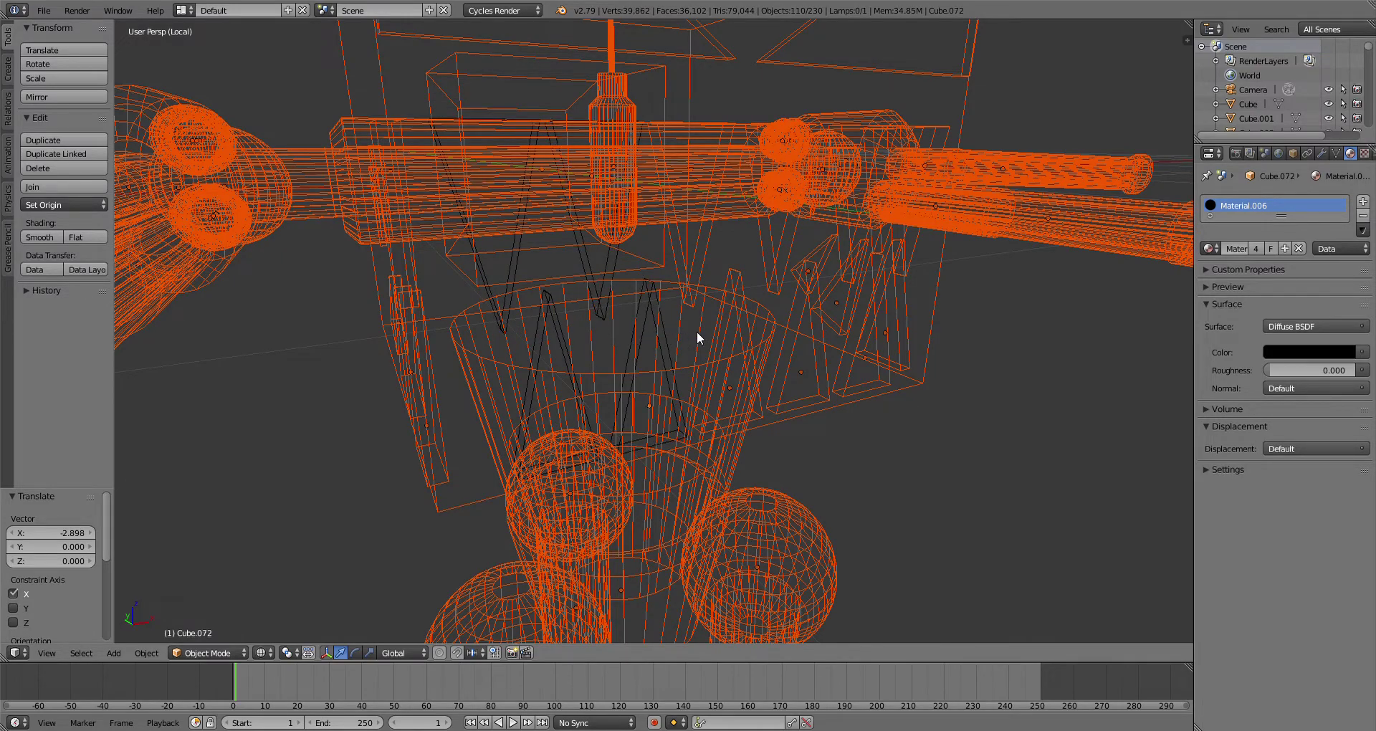
{"action": "right_click", "coordinate": [708, 248], "text": "shift"}
{"action": "right_click", "coordinate": [783, 262], "text": "shift"}
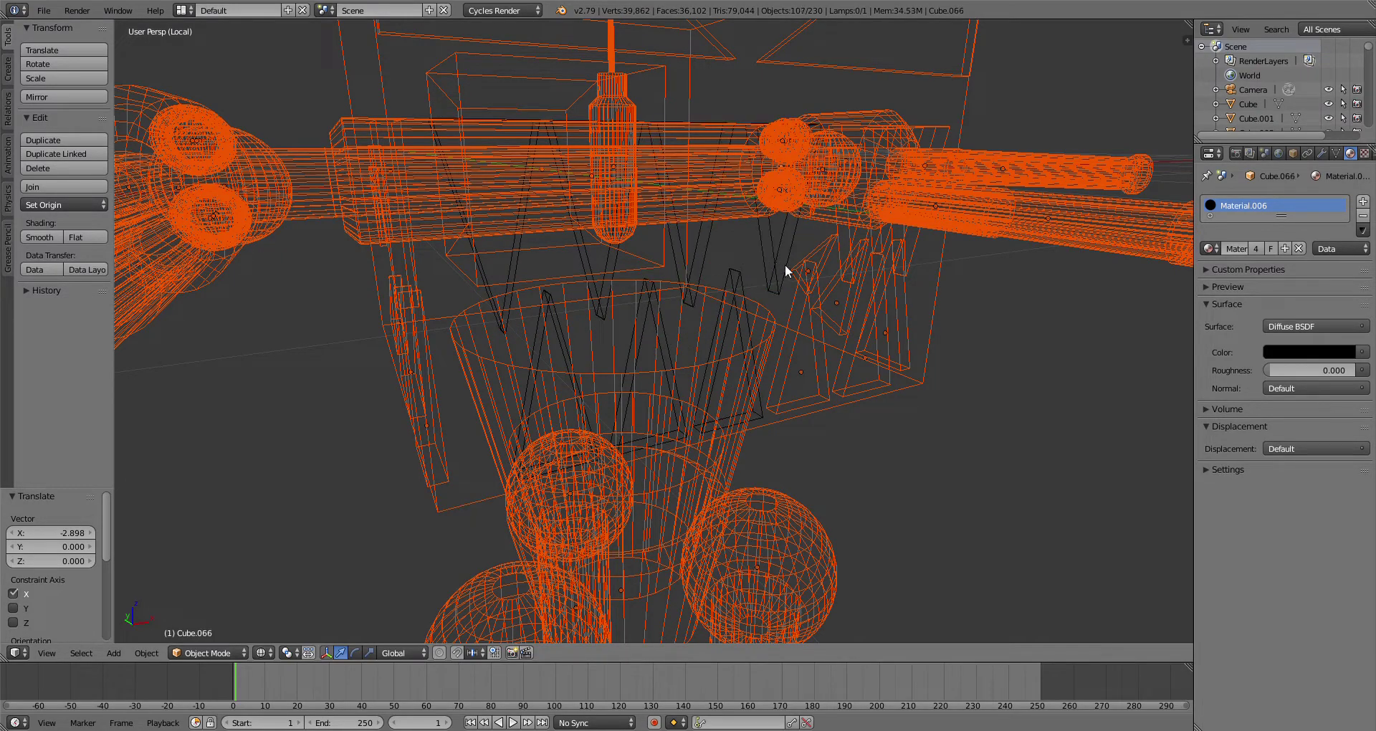
{"action": "middle_click_drag", "start_coordinate": [906, 332], "coordinate": [845, 316]}
{"action": "right_click", "coordinate": [825, 235], "text": "shift"}
{"action": "right_click", "coordinate": [825, 235], "text": "shift"}
{"action": "middle_click_drag", "start_coordinate": [824, 236], "coordinate": [793, 255]}
{"action": "key", "text": "x"}
{"action": "left_click", "coordinate": [793, 255]}
{"action": "scroll", "coordinate": [793, 255], "scroll_direction": "down", "scroll_amount": 2}
Step: Leave local view, move the teeth onto the front of the mech's head and scale them by 1.354
{"action": "key", "text": "KP_Divide"}
{"action": "scroll", "coordinate": [717, 301], "scroll_direction": "up", "scroll_amount": 1}
{"action": "left_click_drag", "start_coordinate": [630, 342], "coordinate": [830, 380]}
{"action": "key", "text": "s"}
{"action": "left_click", "coordinate": [841, 400]}
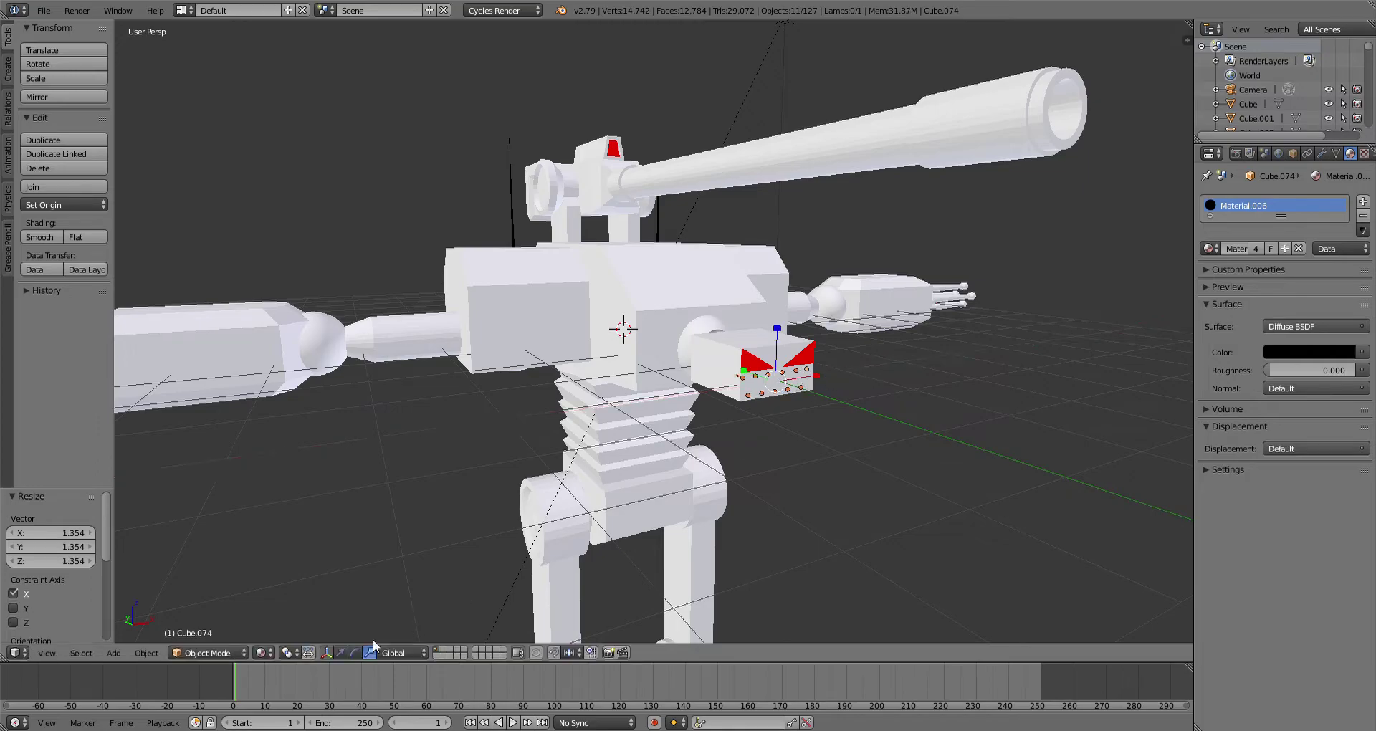
Step: Rescale the teeth and move them -0.013 along Y against the front of the head
{"action": "left_click_drag", "start_coordinate": [746, 376], "coordinate": [746, 377]}
{"action": "key", "text": "s"}
{"action": "left_click", "coordinate": [862, 407]}
{"action": "key", "text": "KP_Decimal"}
{"action": "key", "text": "KP_3"}
{"action": "left_click_drag", "start_coordinate": [712, 326], "coordinate": [706, 342]}
{"action": "middle_click_drag", "start_coordinate": [707, 342], "coordinate": [663, 389]}
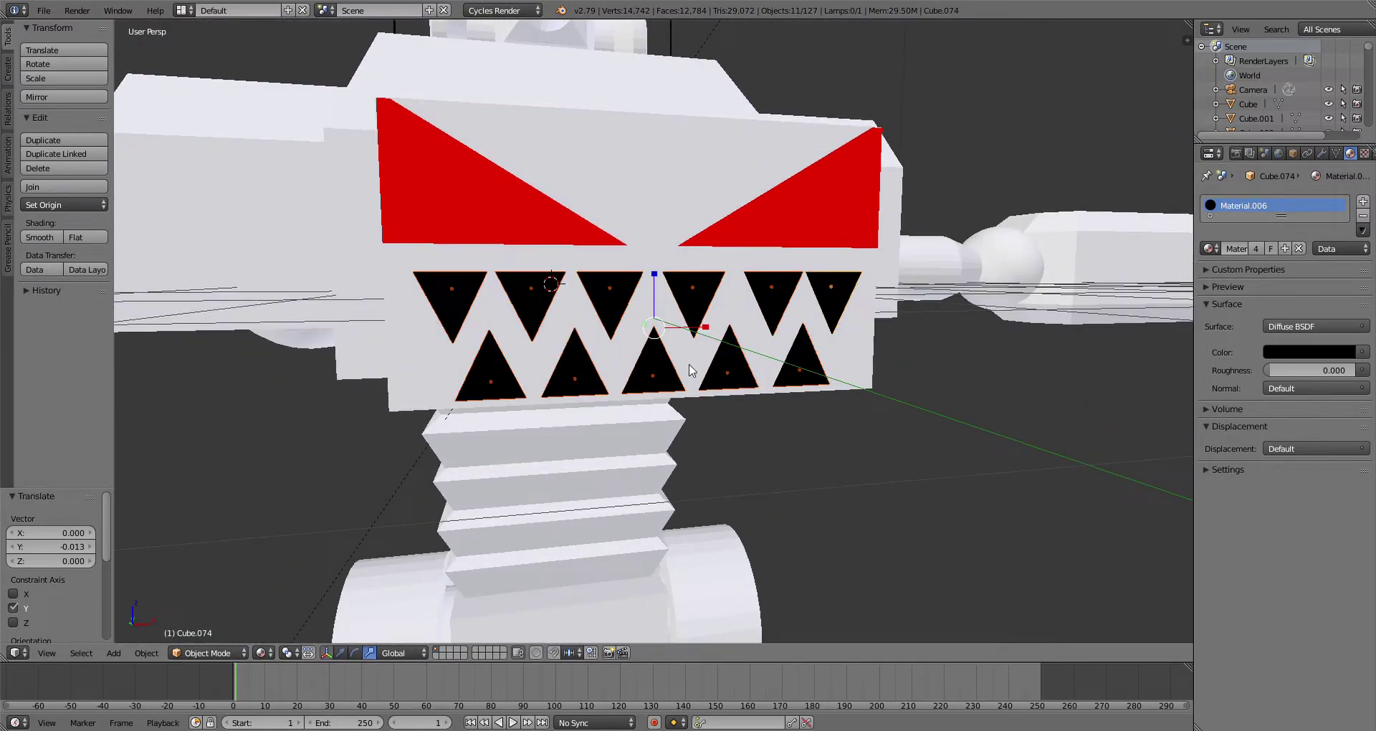
Step: Stretch the teeth along X and Z to fill the face, and move the upper row -0.089 along Z
{"action": "left_click_drag", "start_coordinate": [698, 331], "coordinate": [700, 330]}
{"action": "mouse_move", "coordinate": [652, 277]}
{"action": "left_mouse_down"}
{"action": "mouse_move", "coordinate": [648, 266]}
{"action": "mouse_move", "coordinate": [657, 277]}
{"action": "left_mouse_up"}
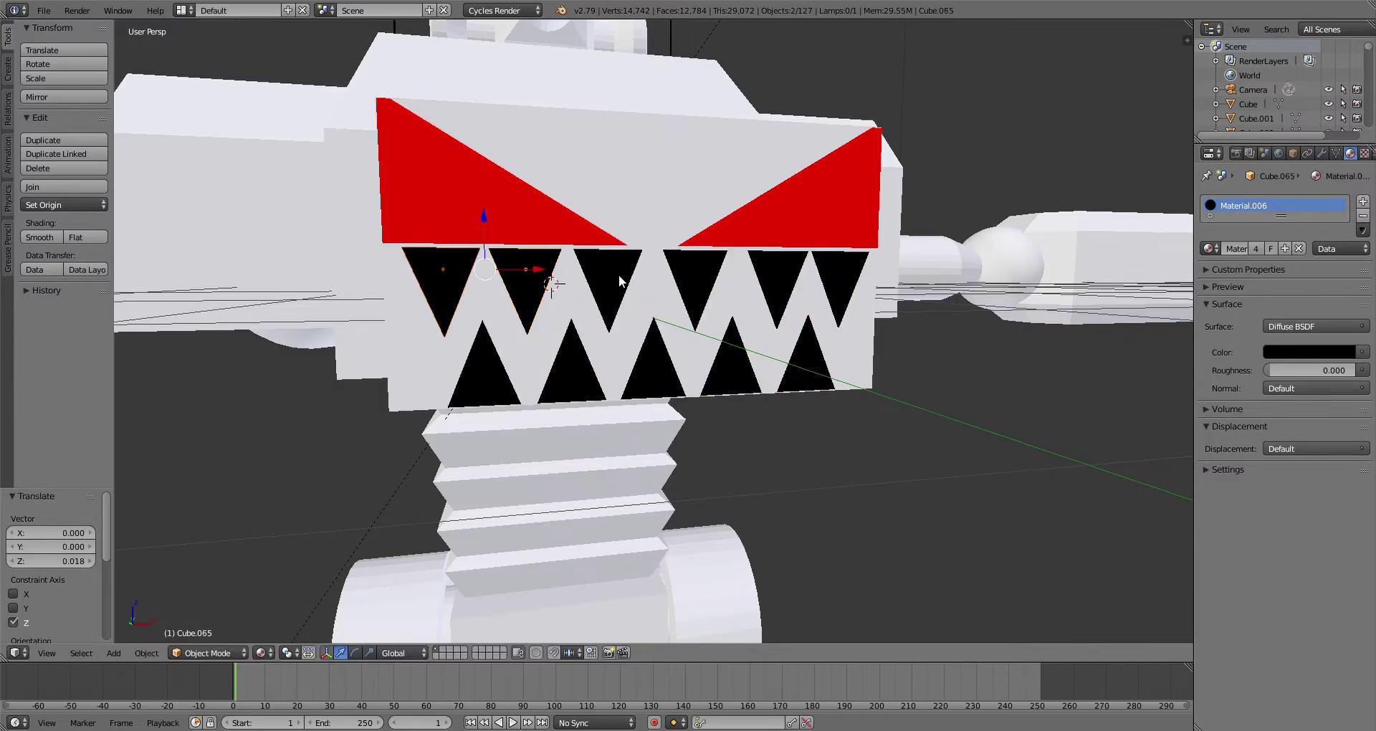
{"action": "left_click_drag", "start_coordinate": [656, 222], "coordinate": [657, 272]}
Step: Preview the teeth on the head in rendered shading, and return to Material shading
{"action": "middle_click_drag", "start_coordinate": [657, 273], "coordinate": [318, 635]}
{"action": "left_click", "coordinate": [263, 652]}
{"action": "left_click", "coordinate": [283, 557]}
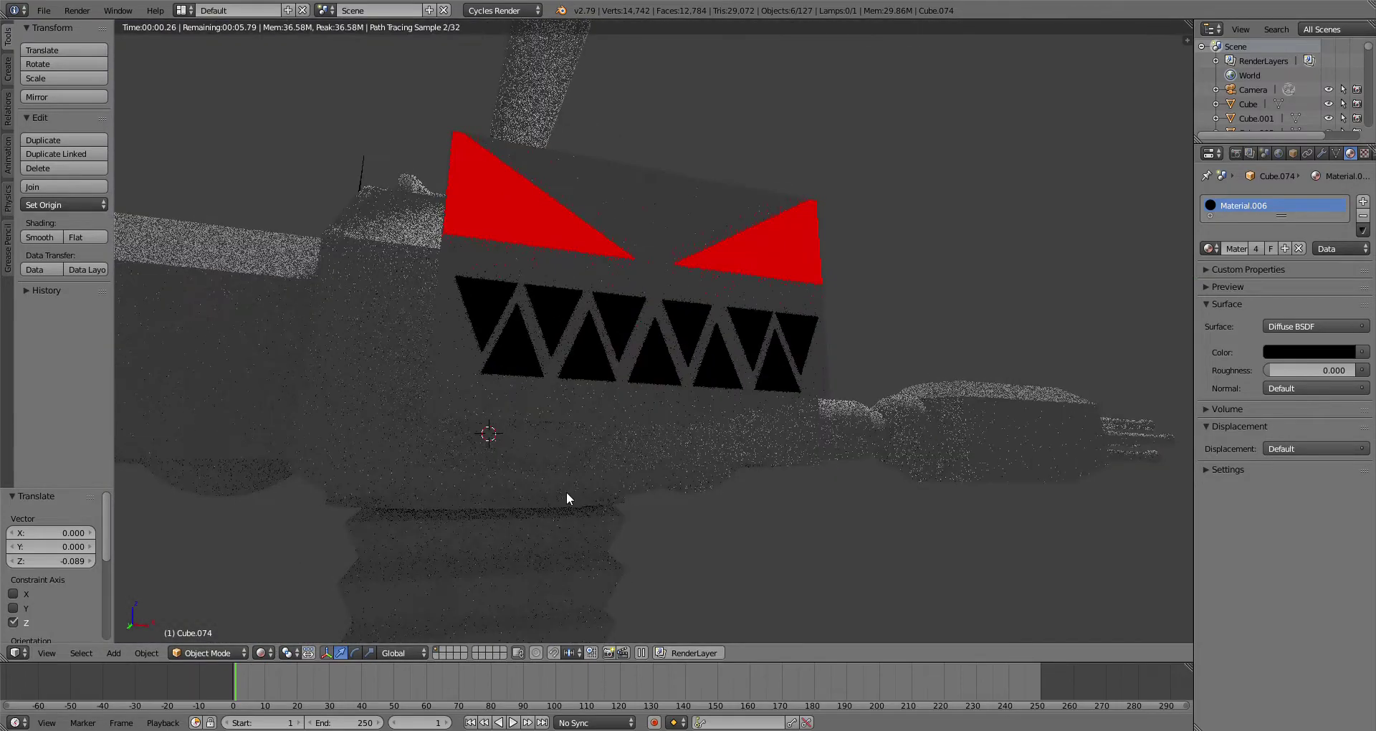
{"action": "mouse_move", "coordinate": [775, 358]}
{"action": "middle_mouse_down"}
{"action": "mouse_move", "coordinate": [848, 436]}
{"action": "mouse_move", "coordinate": [642, 347]}
{"action": "mouse_move", "coordinate": [698, 421]}
{"action": "mouse_move", "coordinate": [654, 335]}
{"action": "mouse_move", "coordinate": [418, 301]}
{"action": "mouse_move", "coordinate": [601, 342]}
{"action": "mouse_move", "coordinate": [783, 291]}
{"action": "middle_mouse_up"}
{"action": "scroll", "coordinate": [783, 290], "scroll_direction": "up", "scroll_amount": 5}
{"action": "scroll", "coordinate": [783, 291], "scroll_direction": "up", "scroll_amount": 4}
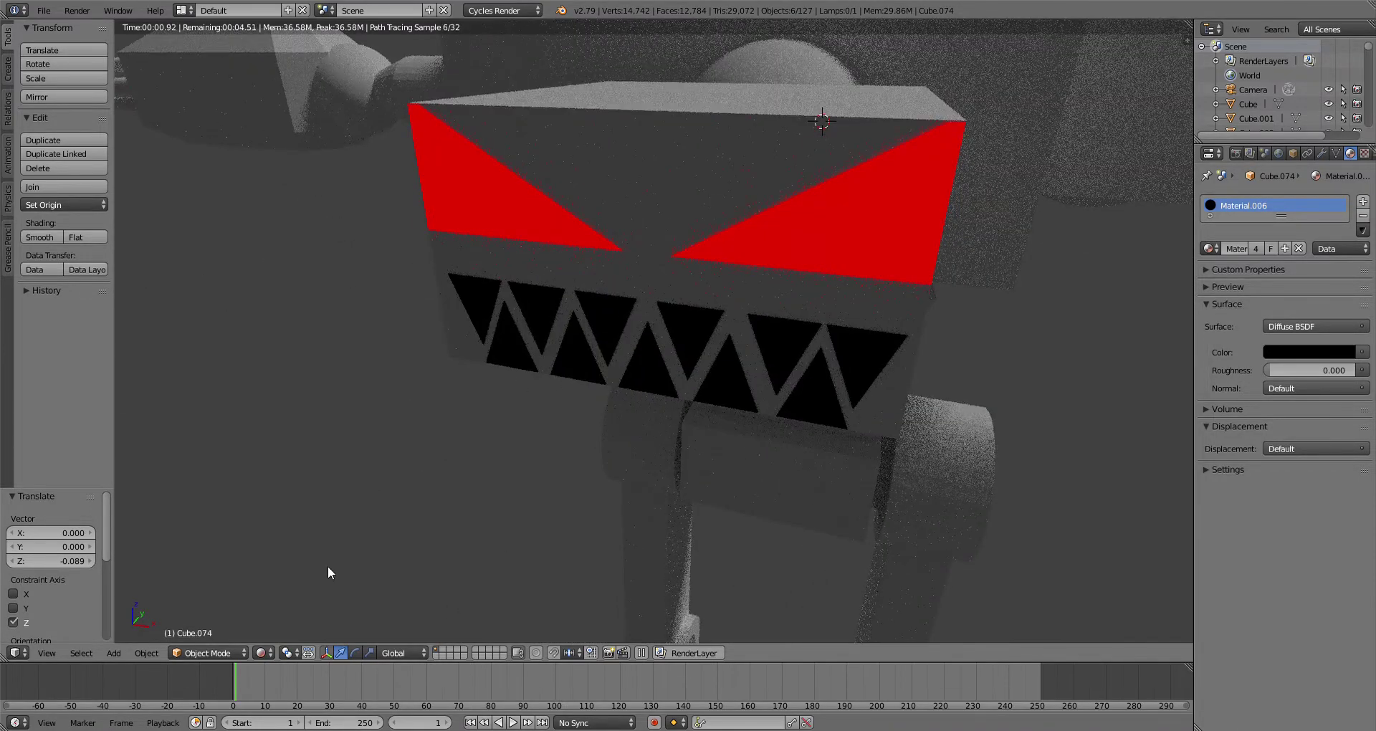
{"action": "left_click", "coordinate": [260, 653]}
{"action": "left_click", "coordinate": [285, 573]}
{"action": "scroll", "coordinate": [612, 208], "scroll_direction": "down", "scroll_amount": 7}
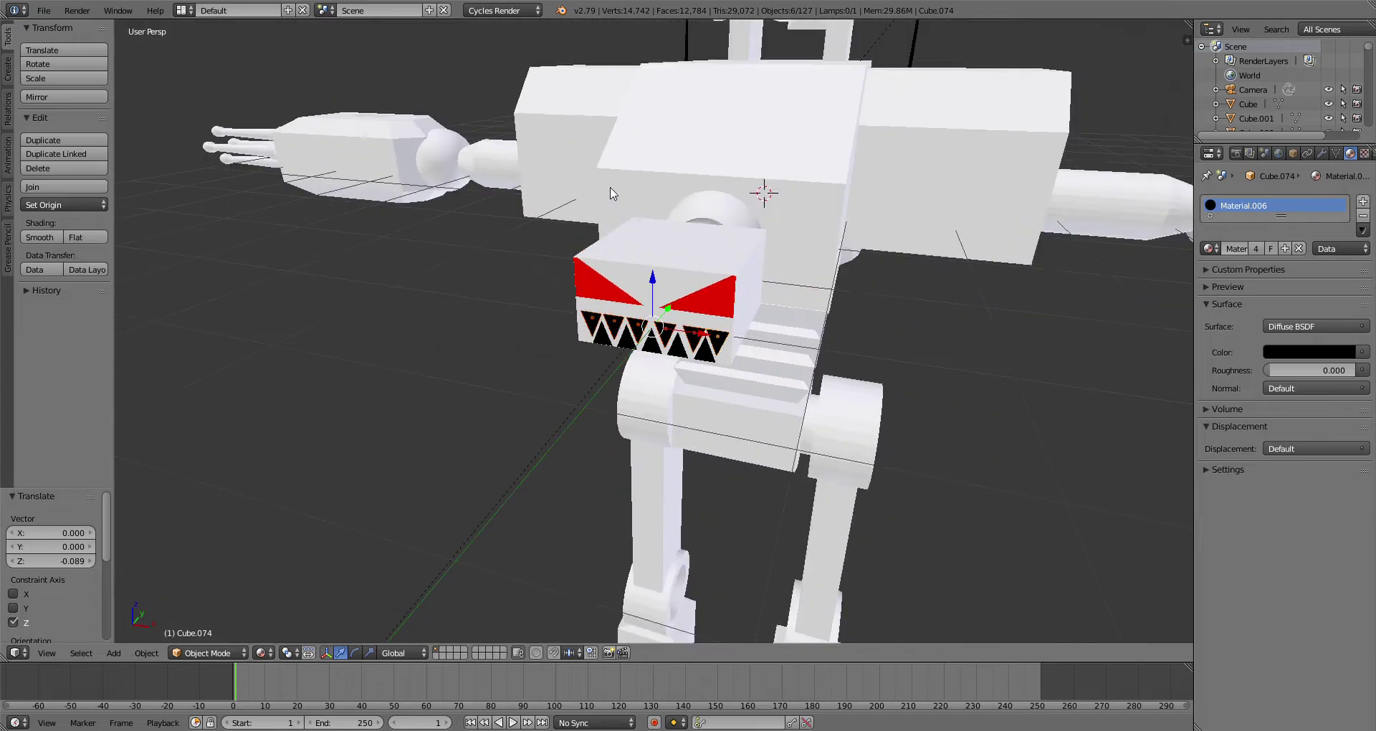
Step: Append the world from Mk.43.blend and assign World.001 to the scene
{"action": "left_click", "coordinate": [43, 11]}
{"action": "left_click", "coordinate": [107, 249]}
{"action": "left_click", "coordinate": [241, 225]}
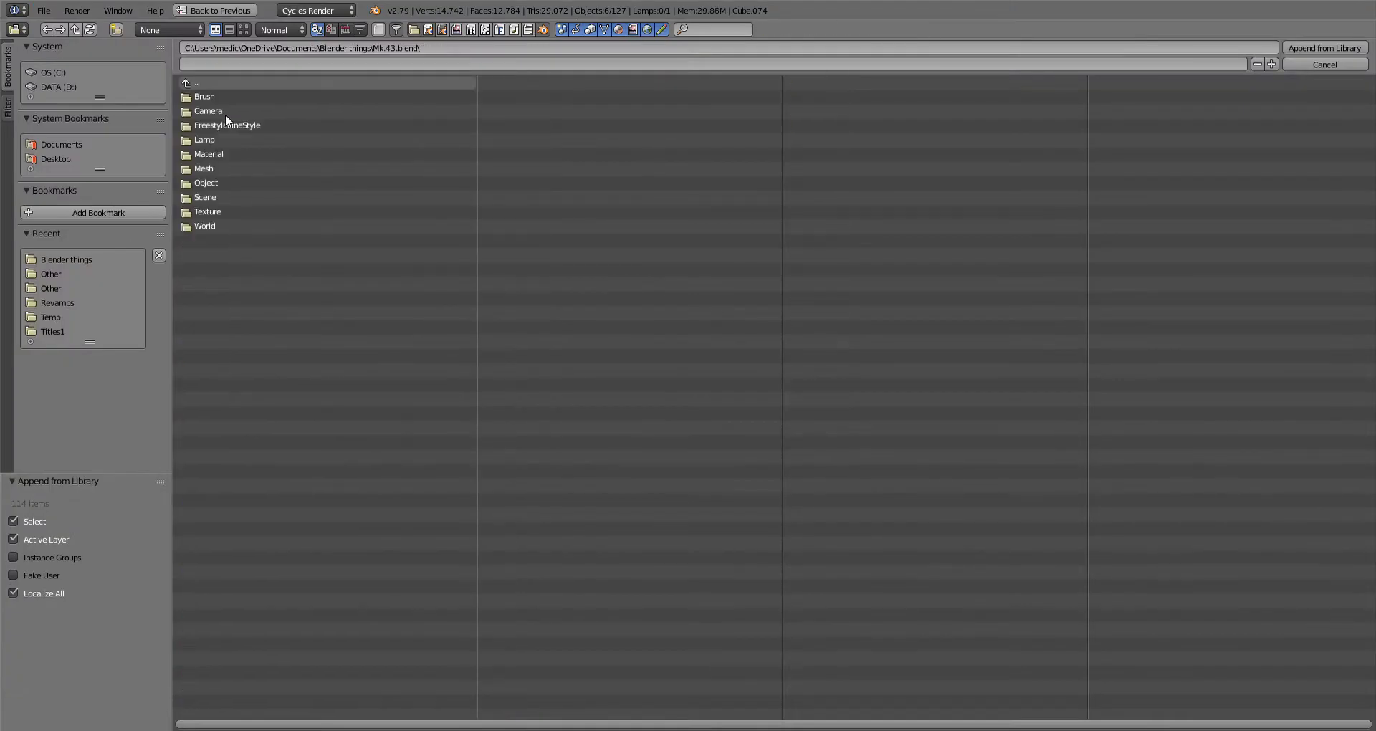
{"action": "double_click", "coordinate": [247, 96]}
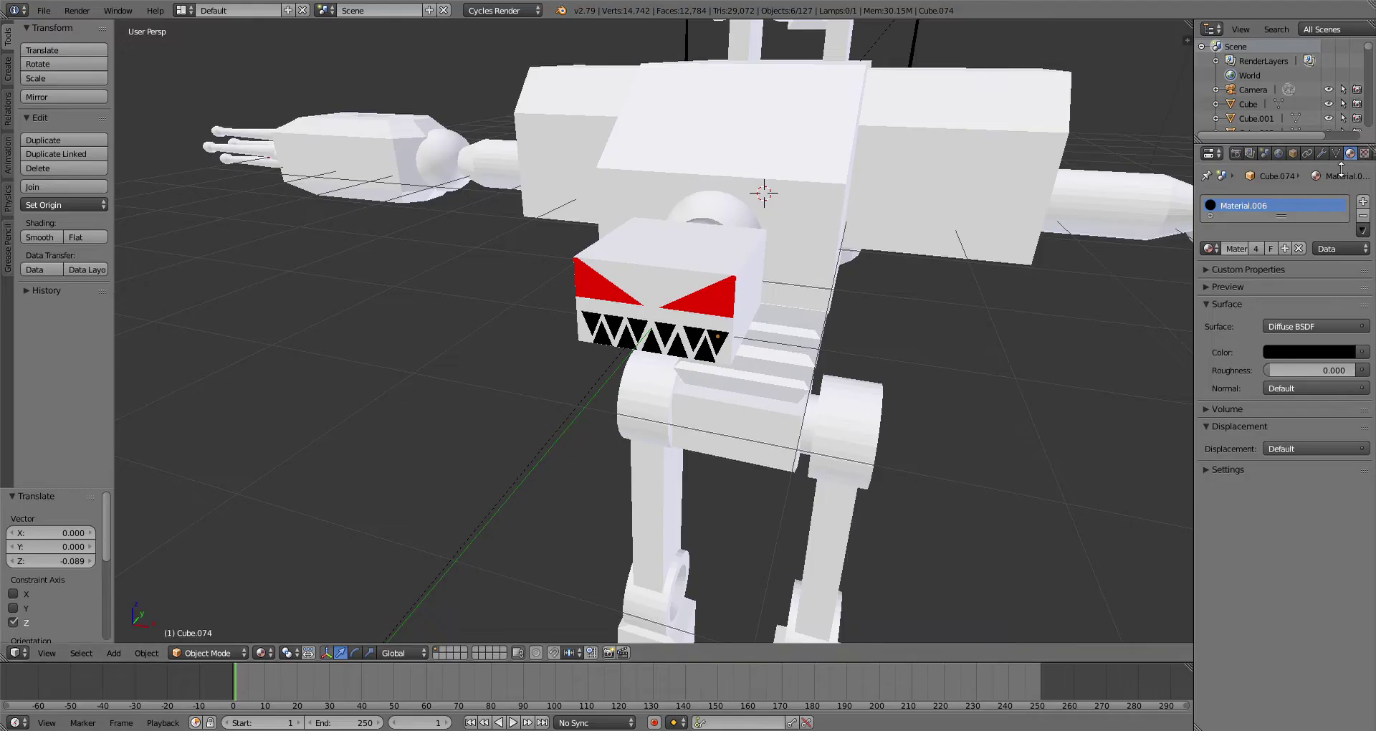
{"action": "left_click", "coordinate": [1279, 153]}
{"action": "left_click", "coordinate": [1210, 201]}
{"action": "left_click", "coordinate": [1075, 237]}
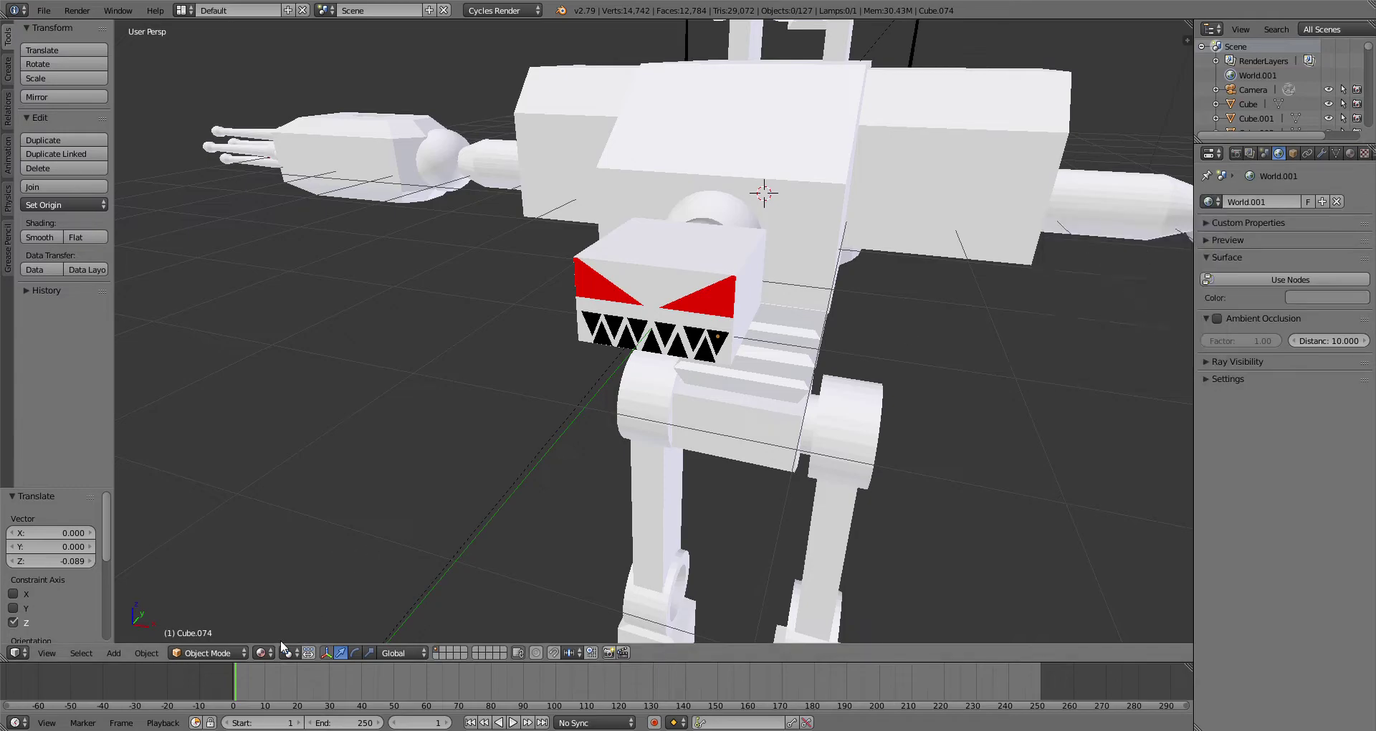
Step: Set the Cycles preview samples to 90 in the render settings
{"action": "left_click", "coordinate": [1236, 153]}
{"action": "scroll", "coordinate": [1245, 576], "scroll_direction": "down", "scroll_amount": 2}
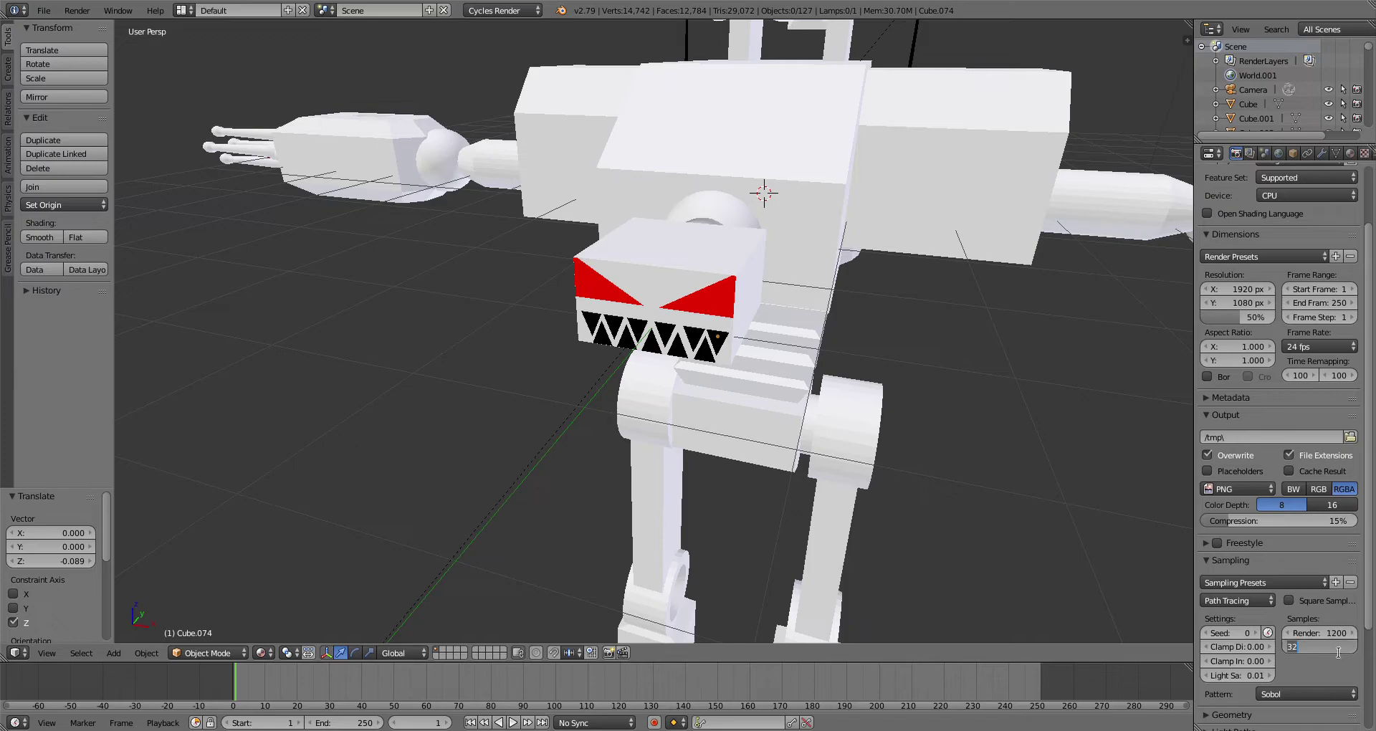
{"action": "key", "text": "Return"}
Step: Preview the whole mech in rendered shading under the new world, and return to Material shading
{"action": "scroll", "coordinate": [549, 471], "scroll_direction": "down", "scroll_amount": 6}
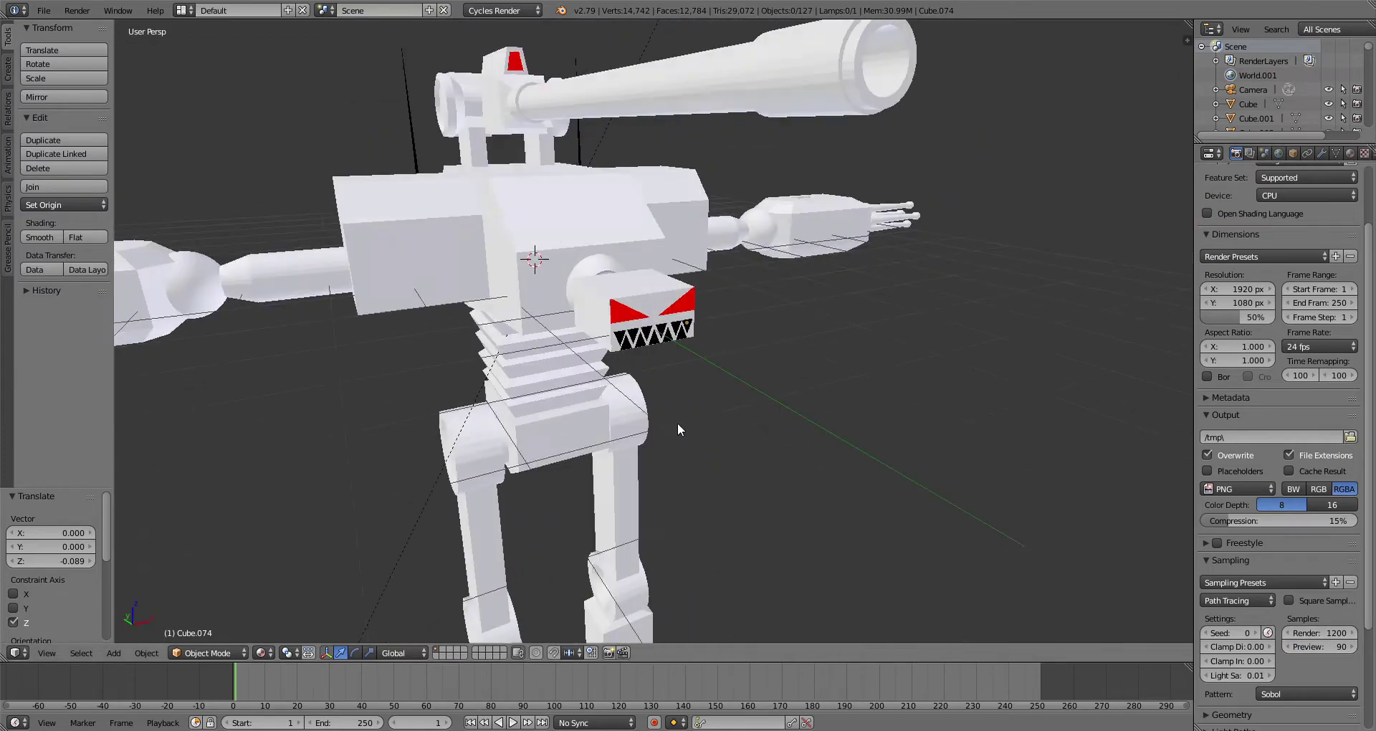
{"action": "left_click", "coordinate": [271, 654]}
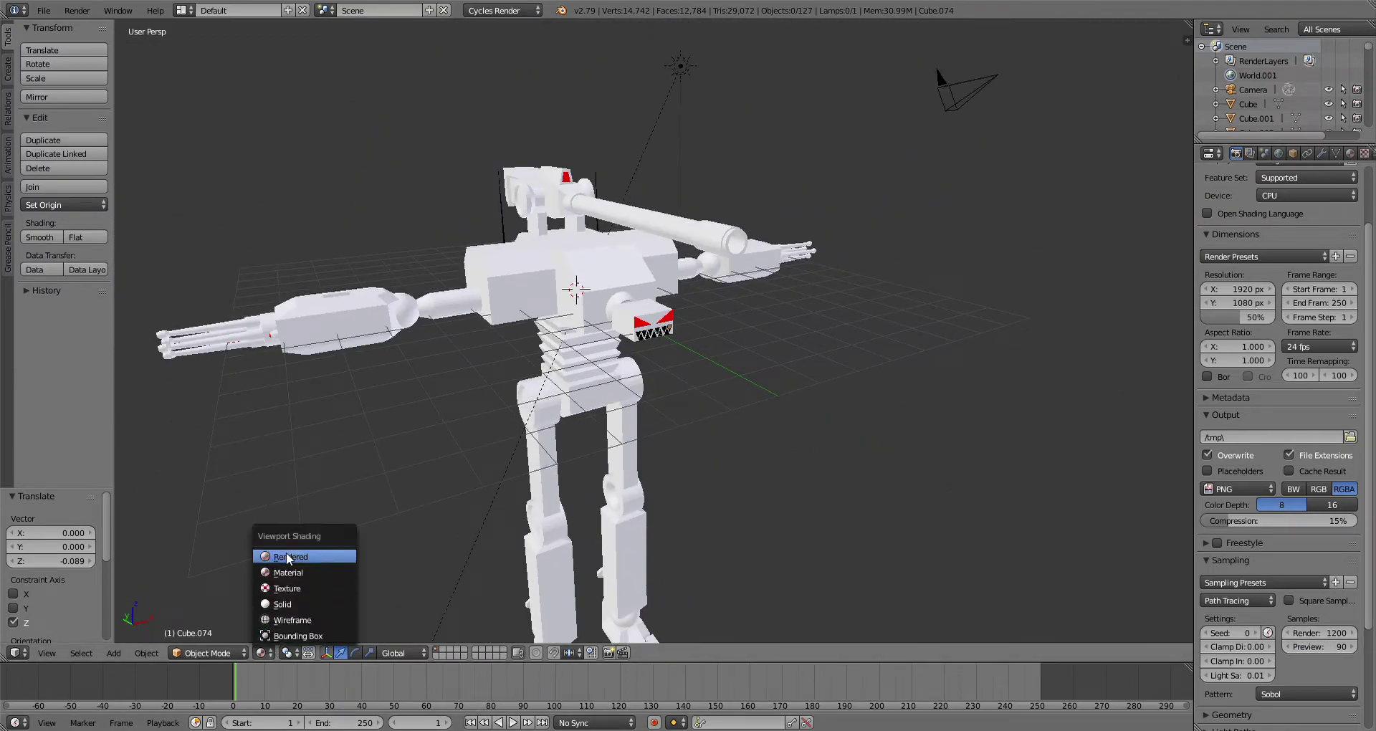
{"action": "left_click", "coordinate": [286, 552]}
{"action": "middle_click_drag", "start_coordinate": [822, 453], "coordinate": [882, 347], "text": "shift"}
{"action": "middle_click_drag", "start_coordinate": [818, 448], "coordinate": [785, 476], "text": "shift"}
{"action": "right_click", "coordinate": [705, 123]}
{"action": "key", "text": "KP_Decimal"}
{"action": "scroll", "coordinate": [774, 430], "scroll_direction": "down", "scroll_amount": 8}
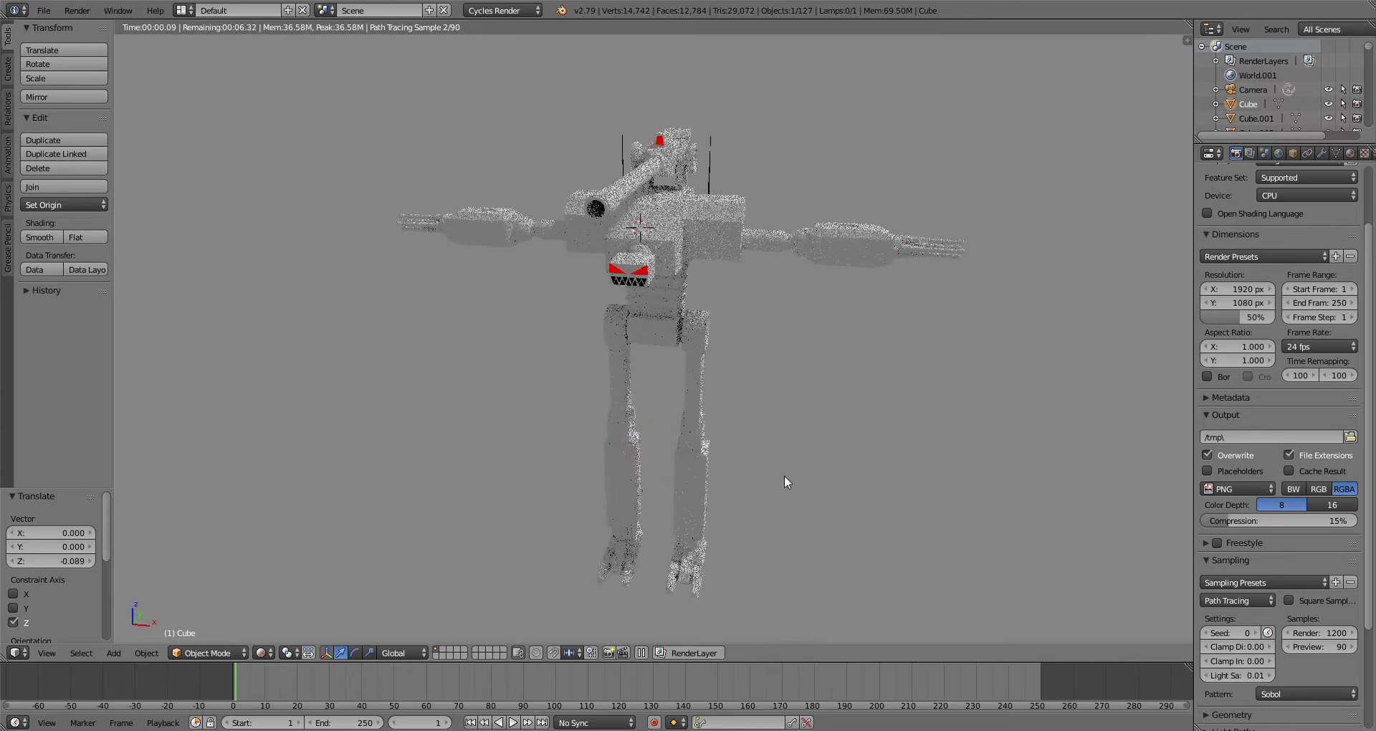
{"action": "left_click", "coordinate": [261, 653]}
{"action": "left_click", "coordinate": [291, 580]}
Step: Switch the viewport to Solid shading with the mech's head and torso in view
{"action": "mouse_move", "coordinate": [710, 413]}
{"action": "middle_mouse_down"}
{"action": "mouse_move", "coordinate": [720, 454]}
{"action": "mouse_move", "coordinate": [593, 380]}
{"action": "middle_mouse_up"}
{"action": "scroll", "coordinate": [720, 456], "scroll_direction": "up", "scroll_amount": 4}
{"action": "left_click", "coordinate": [263, 653]}
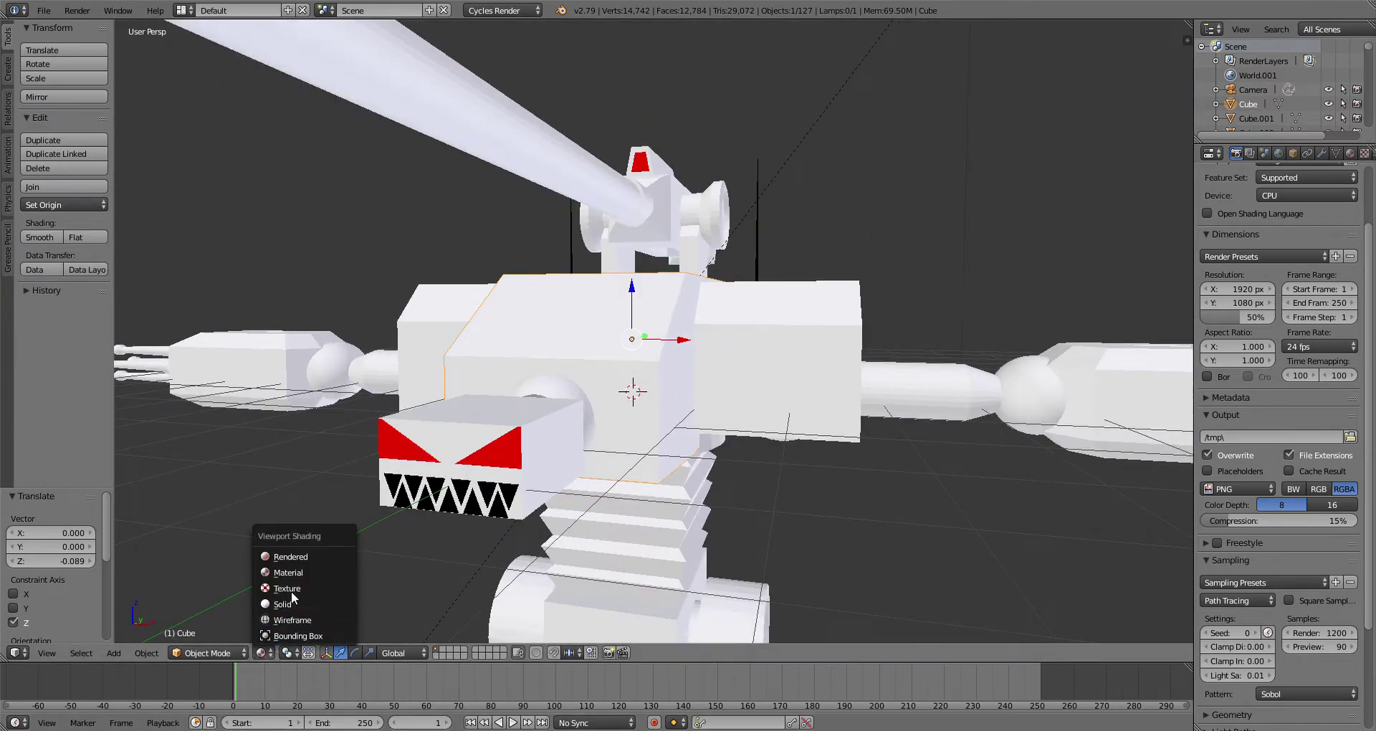
{"action": "left_click", "coordinate": [261, 653]}
{"action": "left_click", "coordinate": [282, 604]}
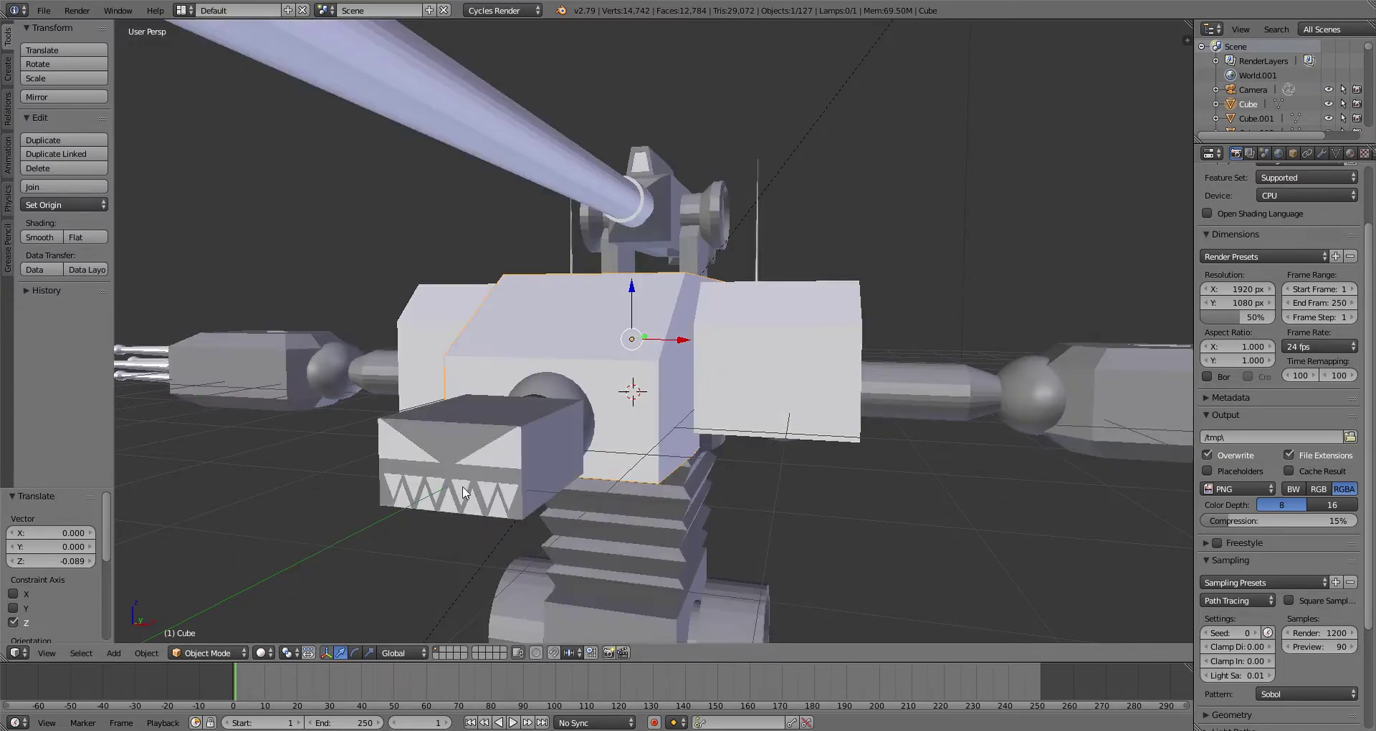
Step: Select the head block and assign the dark red Material.003 to it
{"action": "middle_click_drag", "start_coordinate": [559, 401], "coordinate": [567, 341]}
{"action": "middle_click_drag", "start_coordinate": [626, 305], "coordinate": [631, 343]}
{"action": "left_click", "coordinate": [1350, 153]}
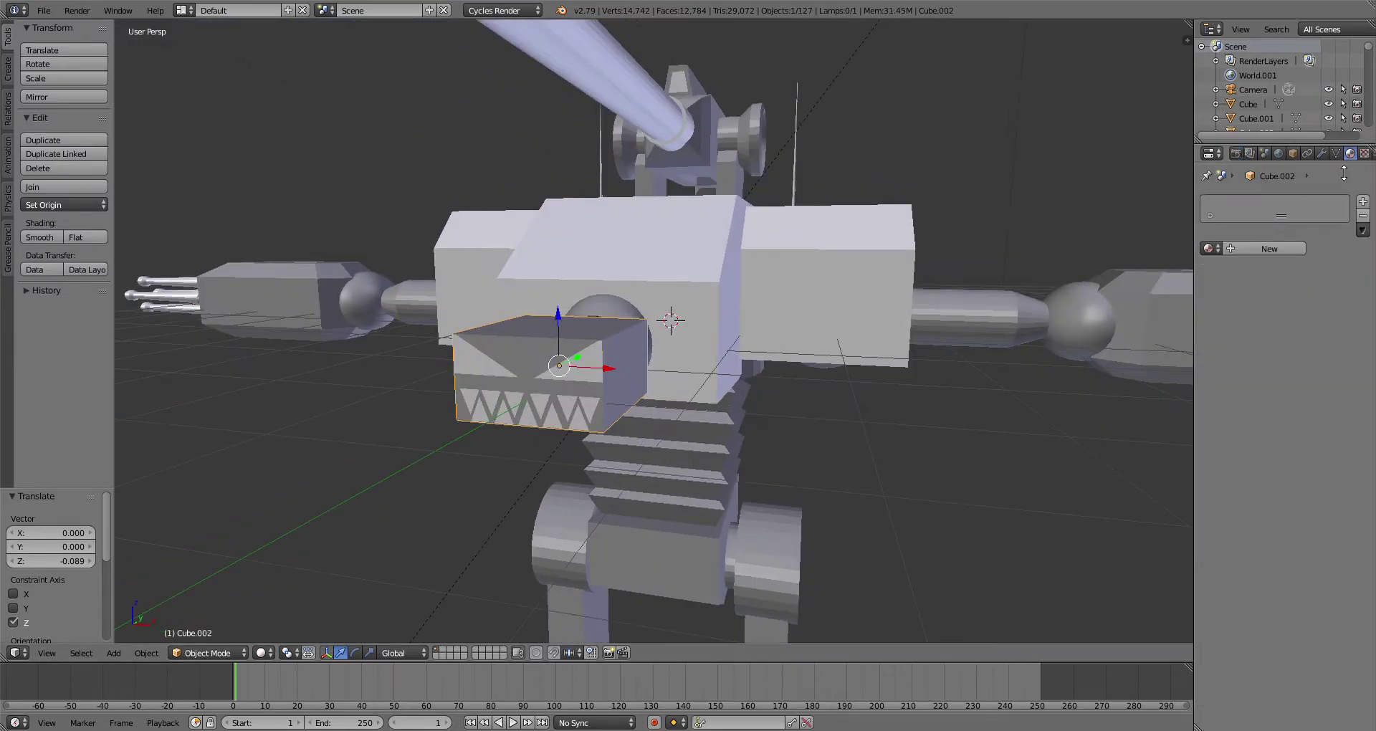
{"action": "left_click", "coordinate": [1210, 249]}
{"action": "left_click", "coordinate": [1143, 357]}
Step: Try Gray.002 and Mk1 Body on the neck sphere, and assign Mk1 Dark to it
{"action": "right_click", "coordinate": [736, 282]}
{"action": "middle_click_drag", "start_coordinate": [735, 282], "coordinate": [746, 322]}
{"action": "scroll", "coordinate": [745, 321], "scroll_direction": "up", "scroll_amount": 4}
{"action": "right_click", "coordinate": [465, 449]}
{"action": "left_click", "coordinate": [1211, 248]}
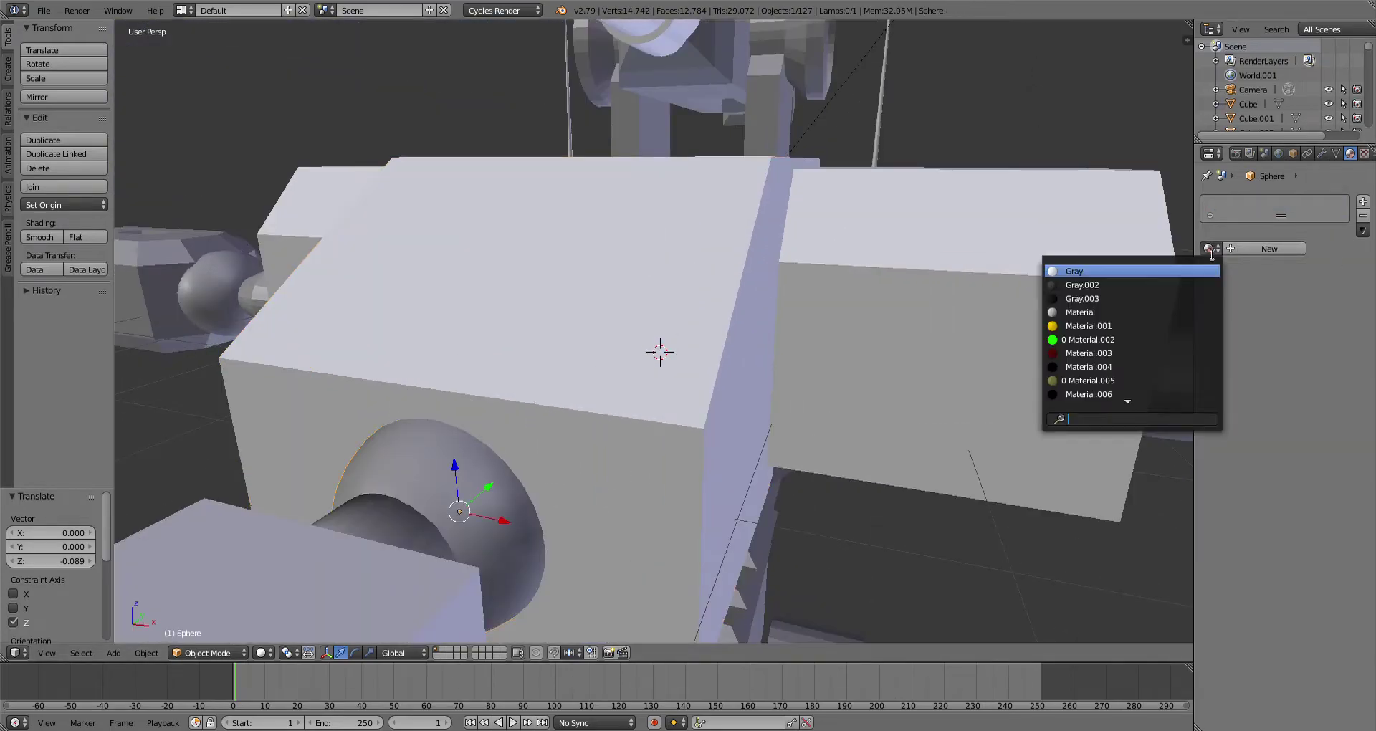
{"action": "left_click", "coordinate": [1153, 284]}
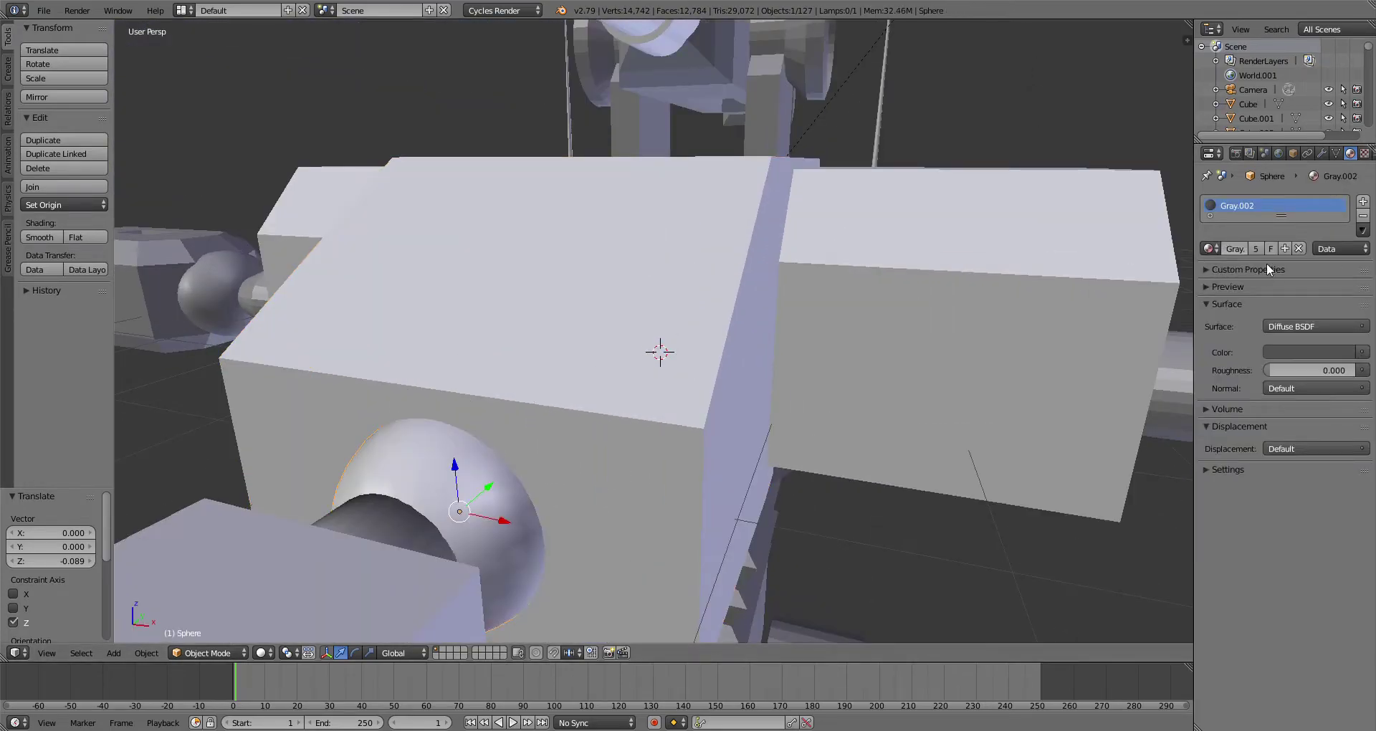
{"action": "left_click", "coordinate": [1211, 249]}
{"action": "scroll", "coordinate": [1141, 379], "scroll_direction": "down", "scroll_amount": 10}
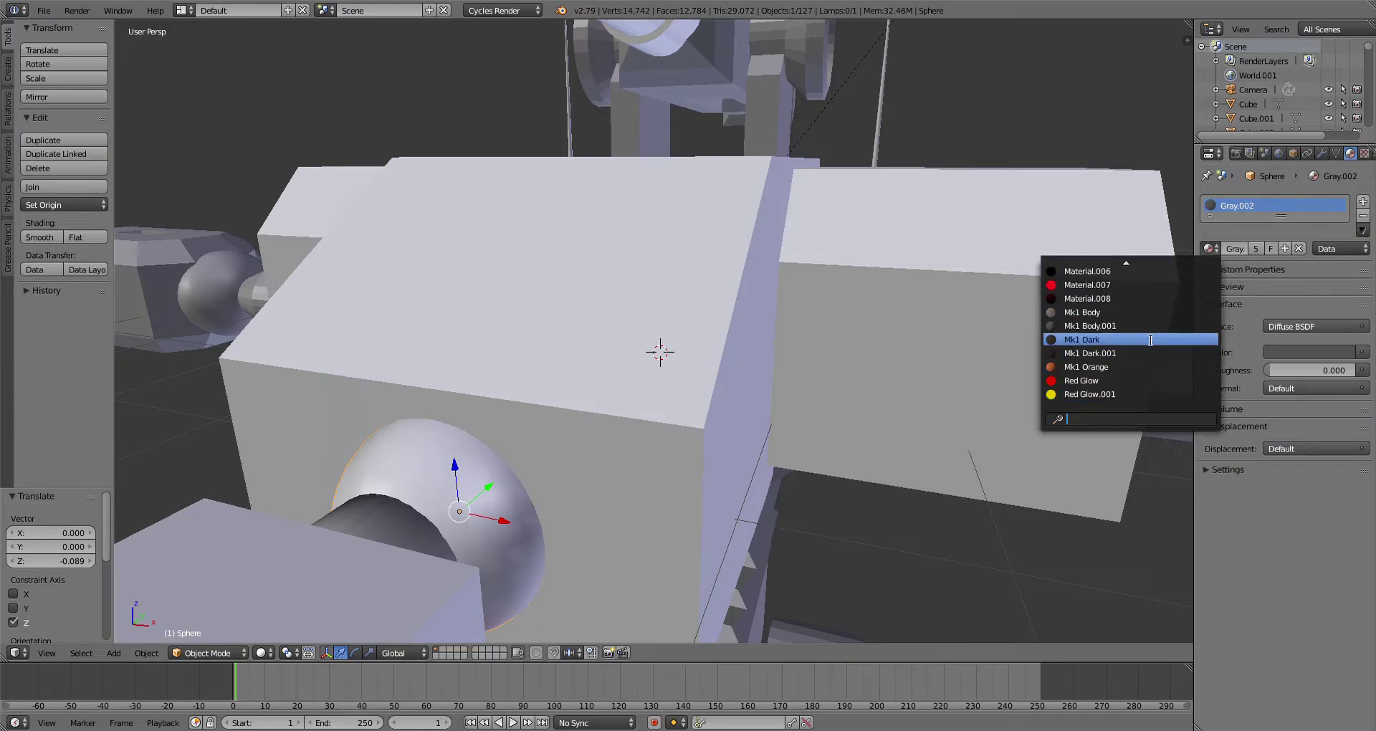
{"action": "left_click", "coordinate": [1128, 319]}
{"action": "middle_click_drag", "start_coordinate": [765, 376], "coordinate": [688, 401]}
{"action": "left_click", "coordinate": [1211, 249]}
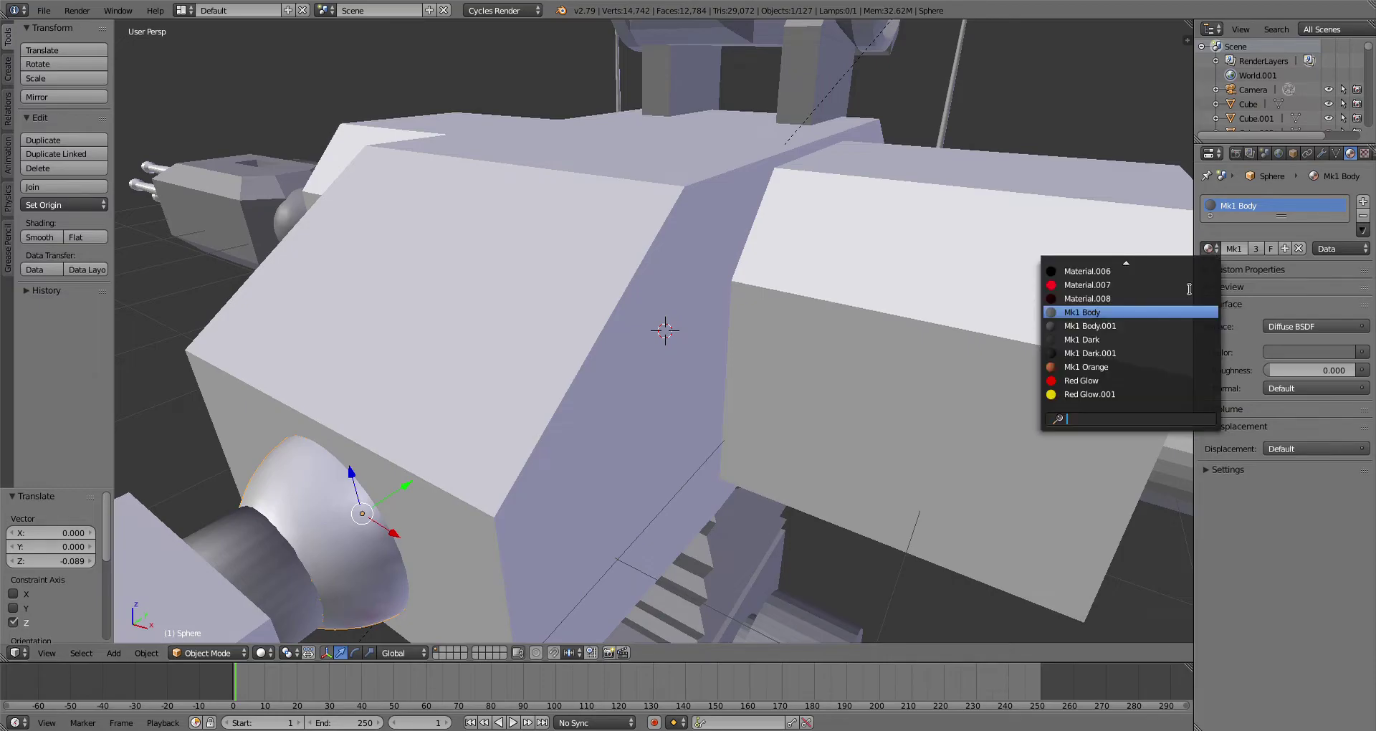
{"action": "left_click", "coordinate": [1146, 341]}
Step: Select the cylinder beside the neck sphere and assign an existing Mk1 material to it
{"action": "right_click", "coordinate": [255, 568]}
{"action": "left_click", "coordinate": [1211, 249]}
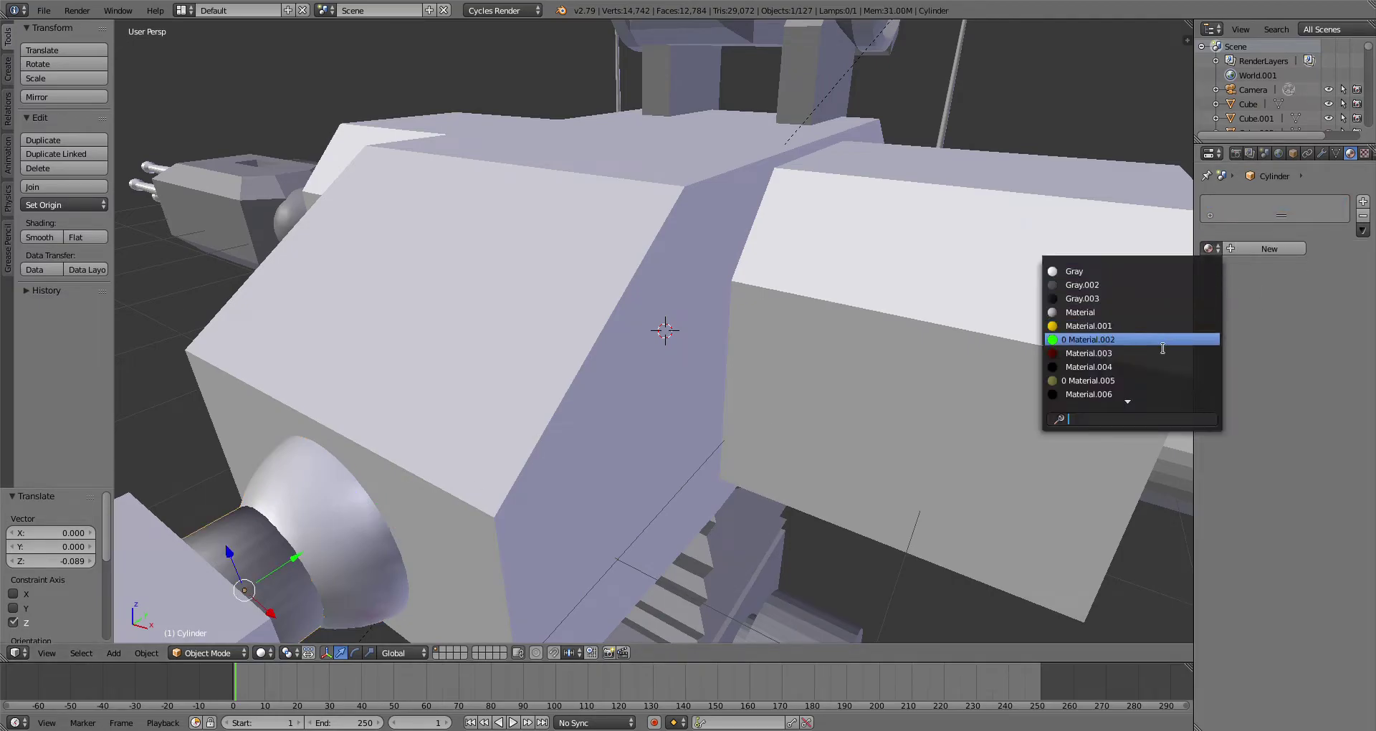
{"action": "scroll", "coordinate": [1167, 376], "scroll_direction": "down", "scroll_amount": 7}
{"action": "left_click", "coordinate": [1163, 381]}
Step: Assign Mk1 Body.001 to the main torso block and Mk1 Body to the shoulder block
{"action": "right_click", "coordinate": [639, 399]}
{"action": "left_click", "coordinate": [1211, 249]}
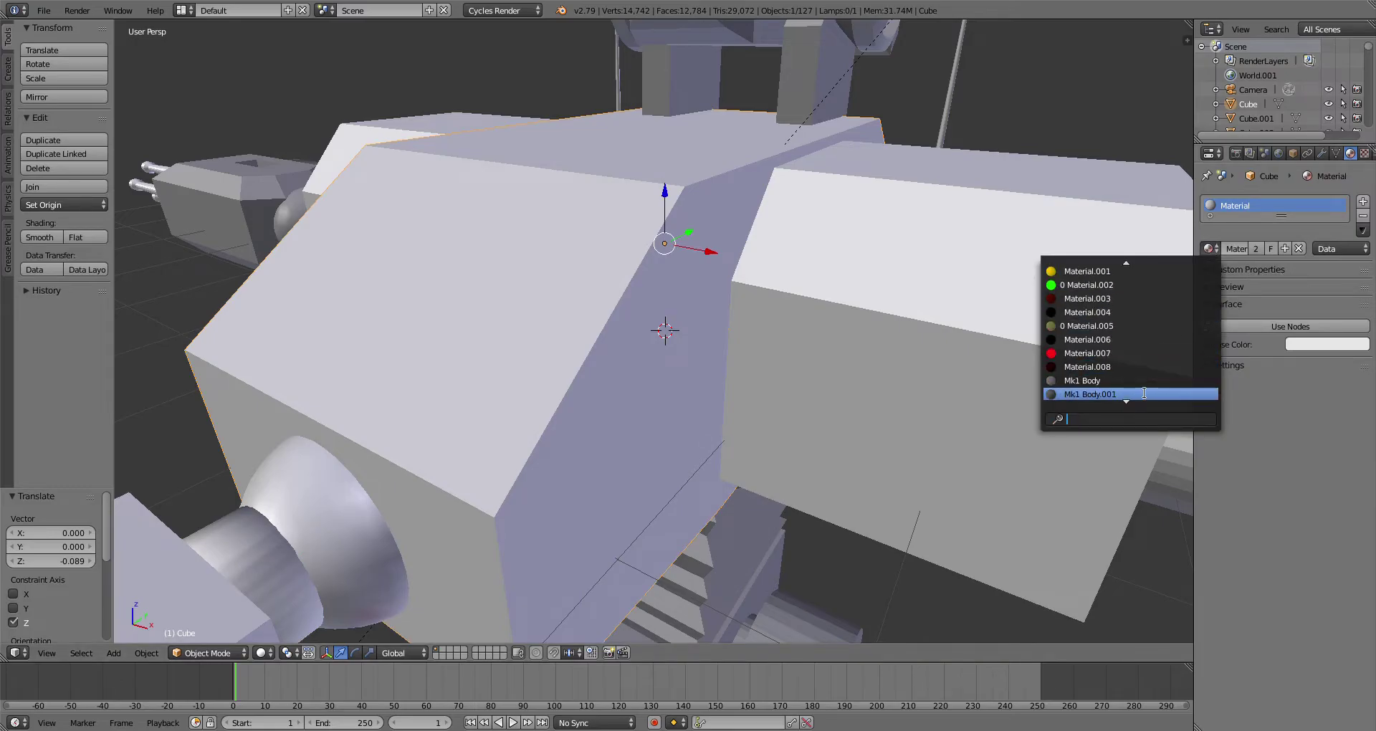
{"action": "left_click", "coordinate": [1140, 394]}
{"action": "right_click", "coordinate": [1026, 348]}
{"action": "left_click", "coordinate": [1211, 248]}
{"action": "scroll", "coordinate": [1176, 387], "scroll_direction": "down", "scroll_amount": 8}
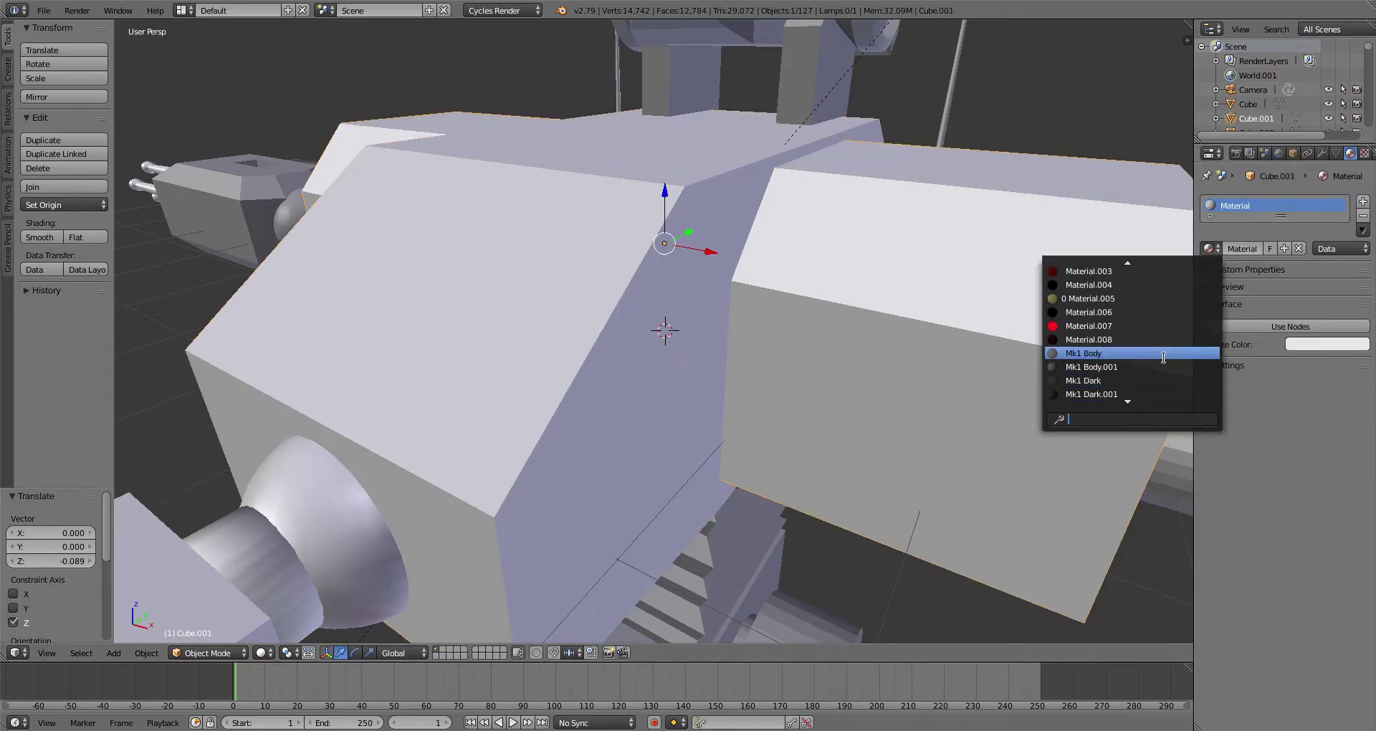
{"action": "left_click", "coordinate": [1164, 354]}
Step: Extrude the underside of the round waist disc, rescale and adjust the new face in height, and return to Object Mode
{"action": "middle_click_drag", "start_coordinate": [1017, 396], "coordinate": [953, 358]}
{"action": "middle_click_drag", "start_coordinate": [954, 358], "coordinate": [741, 195], "text": "shift"}
{"action": "right_click", "coordinate": [705, 234]}
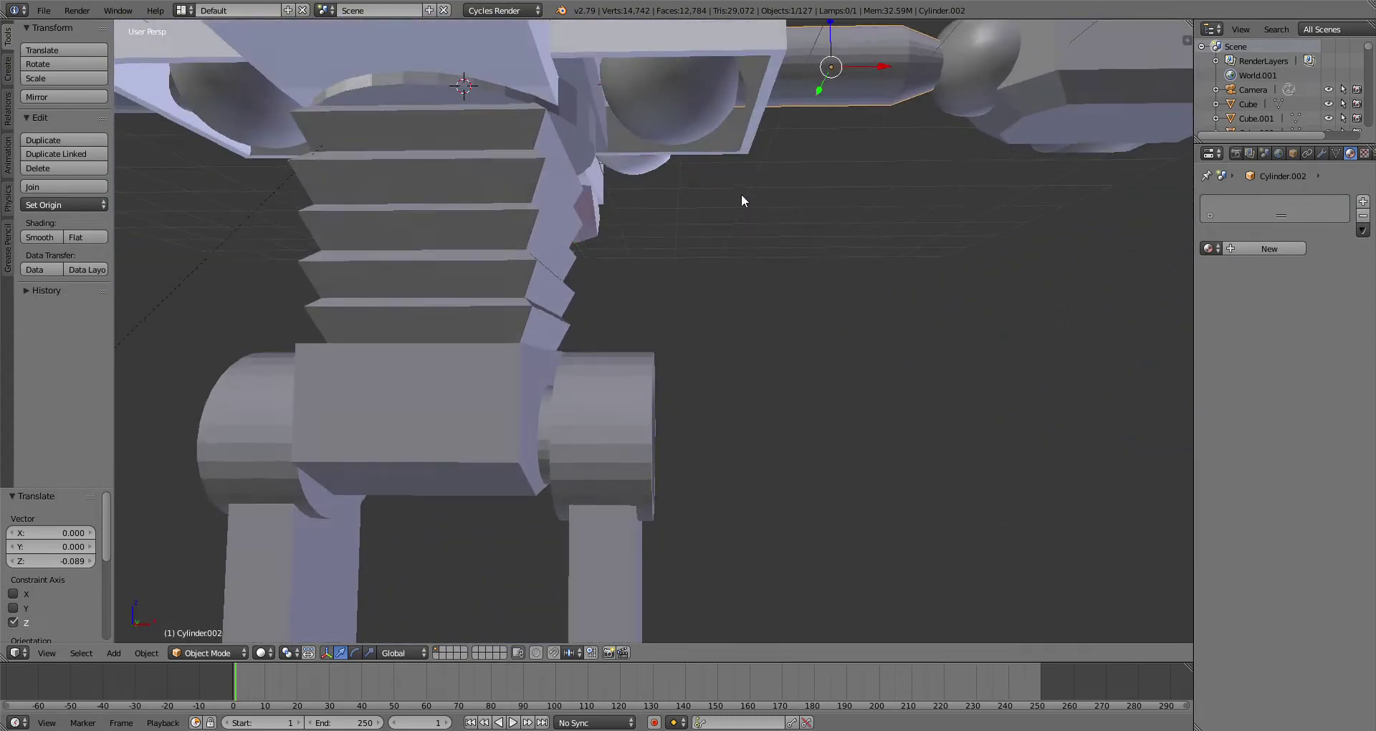
{"action": "scroll", "coordinate": [741, 195], "scroll_direction": "up", "scroll_amount": 2}
{"action": "right_click", "coordinate": [565, 53]}
{"action": "middle_click_drag", "start_coordinate": [565, 53], "coordinate": [634, 225], "text": "shift"}
{"action": "left_click", "coordinate": [208, 654]}
{"action": "left_click", "coordinate": [204, 621]}
{"action": "right_click", "coordinate": [392, 219]}
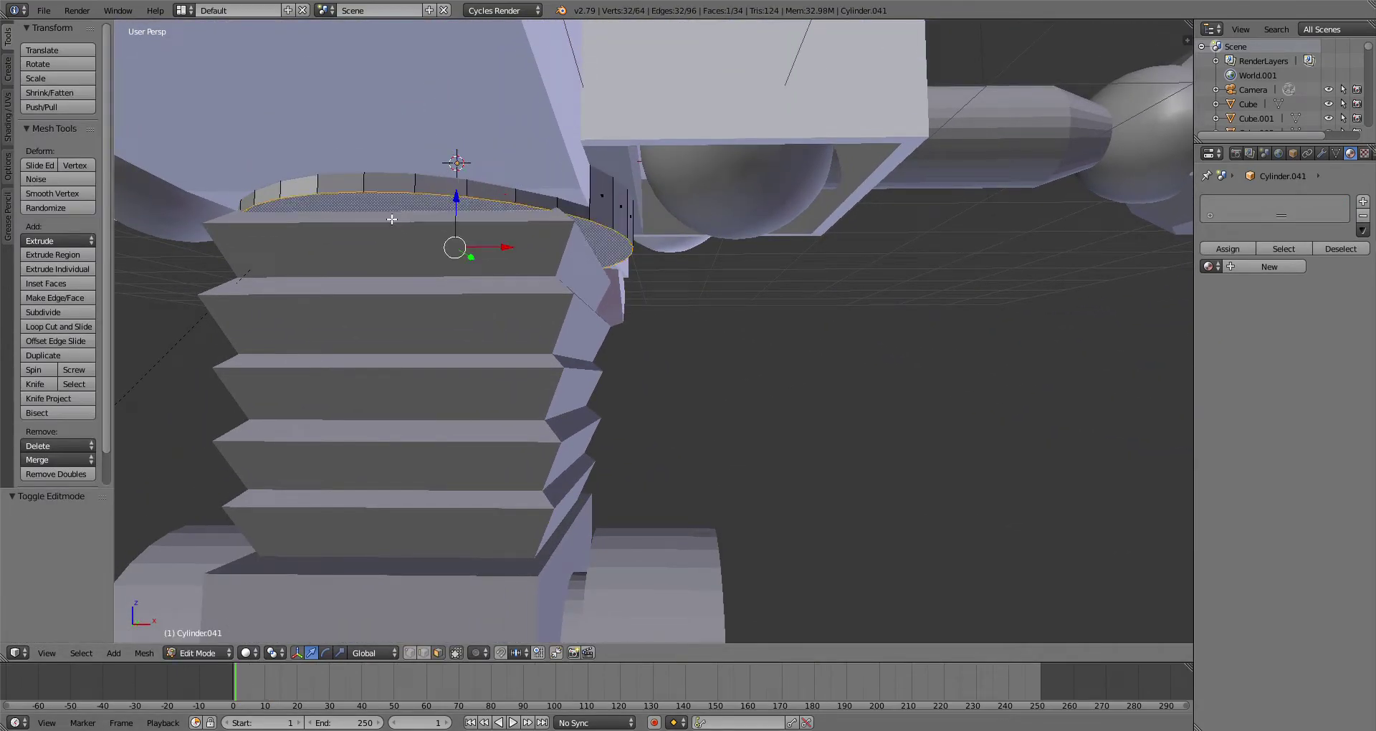
{"action": "key", "text": "e"}
{"action": "left_click", "coordinate": [738, 245]}
{"action": "key", "text": "s"}
{"action": "left_click", "coordinate": [668, 240]}
{"action": "mouse_move", "coordinate": [461, 216]}
{"action": "left_mouse_down"}
{"action": "mouse_move", "coordinate": [464, 192]}
{"action": "mouse_move", "coordinate": [465, 209]}
{"action": "left_mouse_up"}
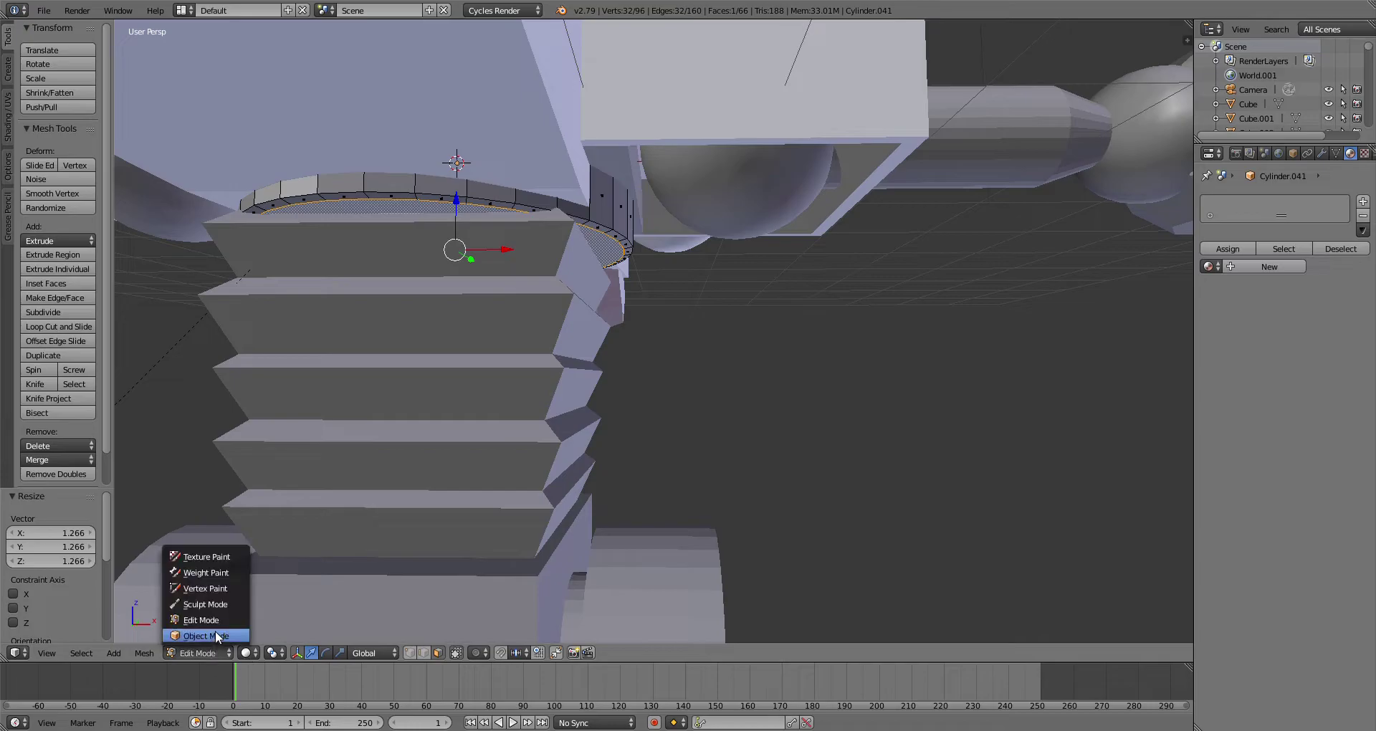
{"action": "left_click", "coordinate": [215, 635]}
Step: Assign Mk1 Dark to the waist disc and to the ribbed waist section below it
{"action": "left_click", "coordinate": [1210, 248]}
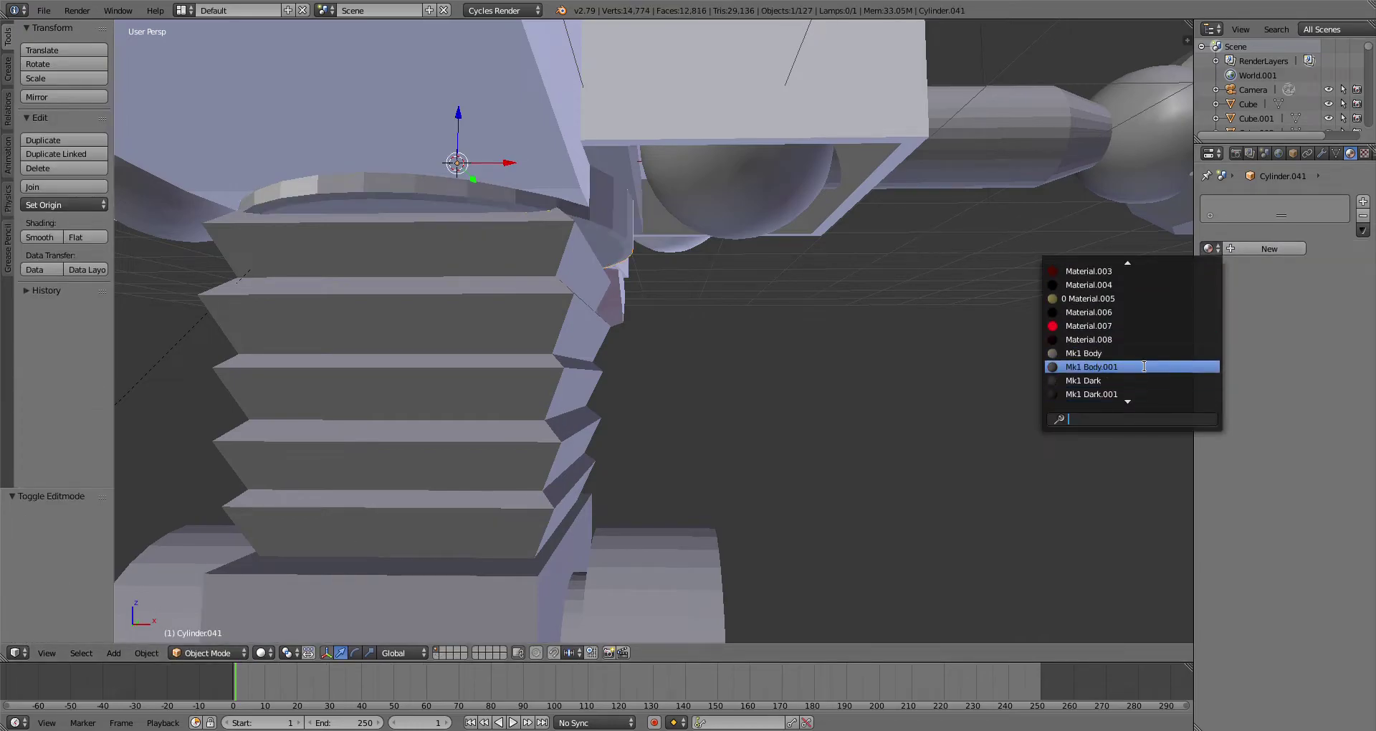
{"action": "left_click", "coordinate": [1147, 381]}
{"action": "right_click", "coordinate": [499, 298]}
{"action": "left_click", "coordinate": [1209, 248]}
{"action": "scroll", "coordinate": [1153, 381], "scroll_direction": "down", "scroll_amount": 1}
{"action": "left_click", "coordinate": [1152, 381]}
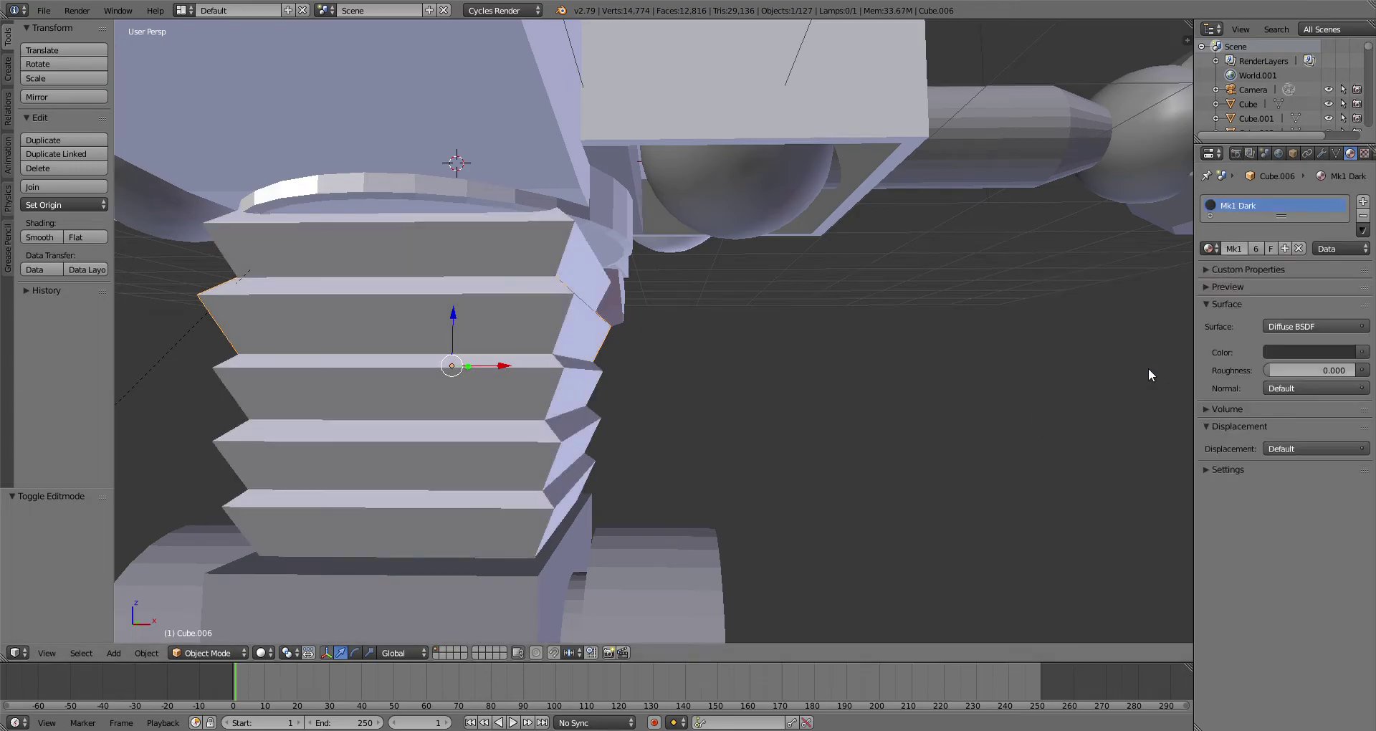
Step: Assign Mk1 Body.001 to the sphere inside the shoulder housing and Mk1 Dark to the elbow sphere
{"action": "right_click", "coordinate": [738, 200]}
{"action": "left_click", "coordinate": [1209, 249]}
{"action": "scroll", "coordinate": [1130, 382], "scroll_direction": "down", "scroll_amount": 1}
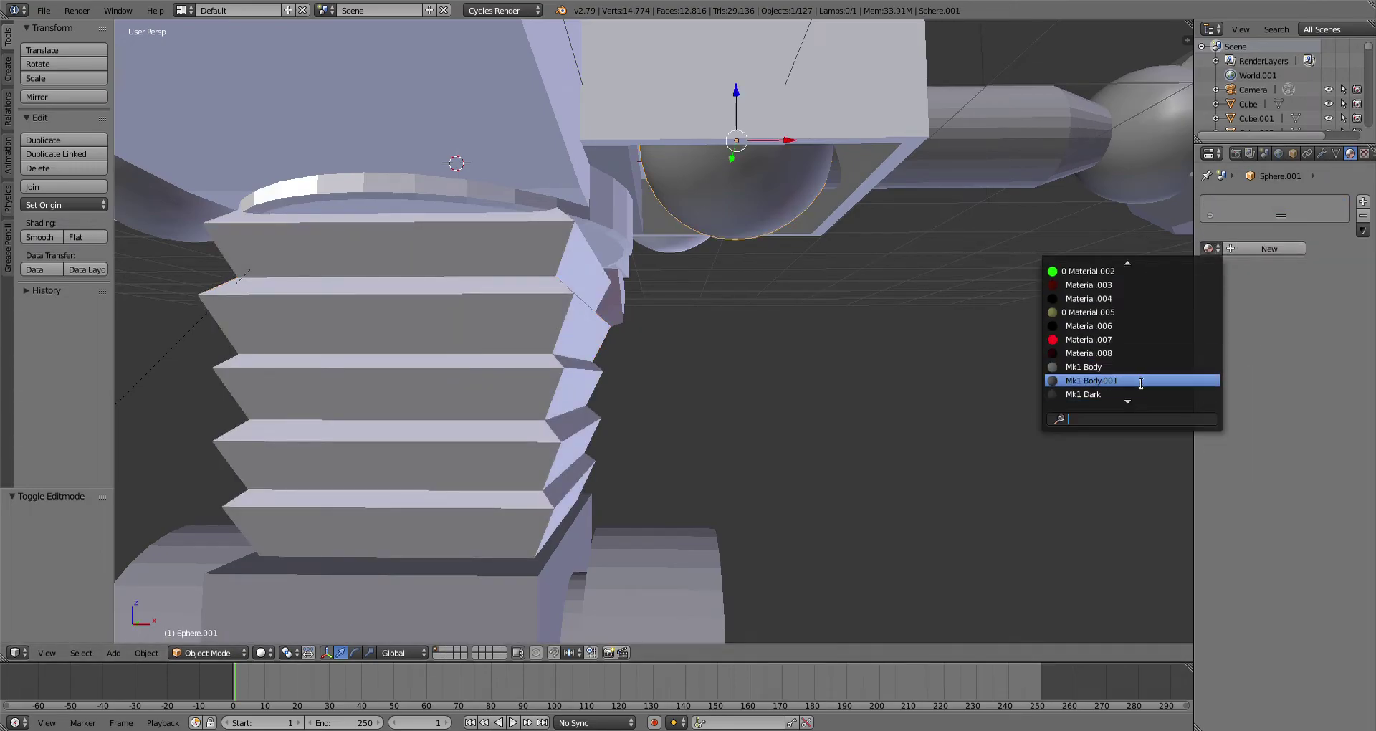
{"action": "left_click", "coordinate": [1141, 383]}
{"action": "right_click", "coordinate": [1025, 140]}
{"action": "left_click", "coordinate": [1210, 249]}
{"action": "scroll", "coordinate": [1124, 403], "scroll_direction": "down", "scroll_amount": 1}
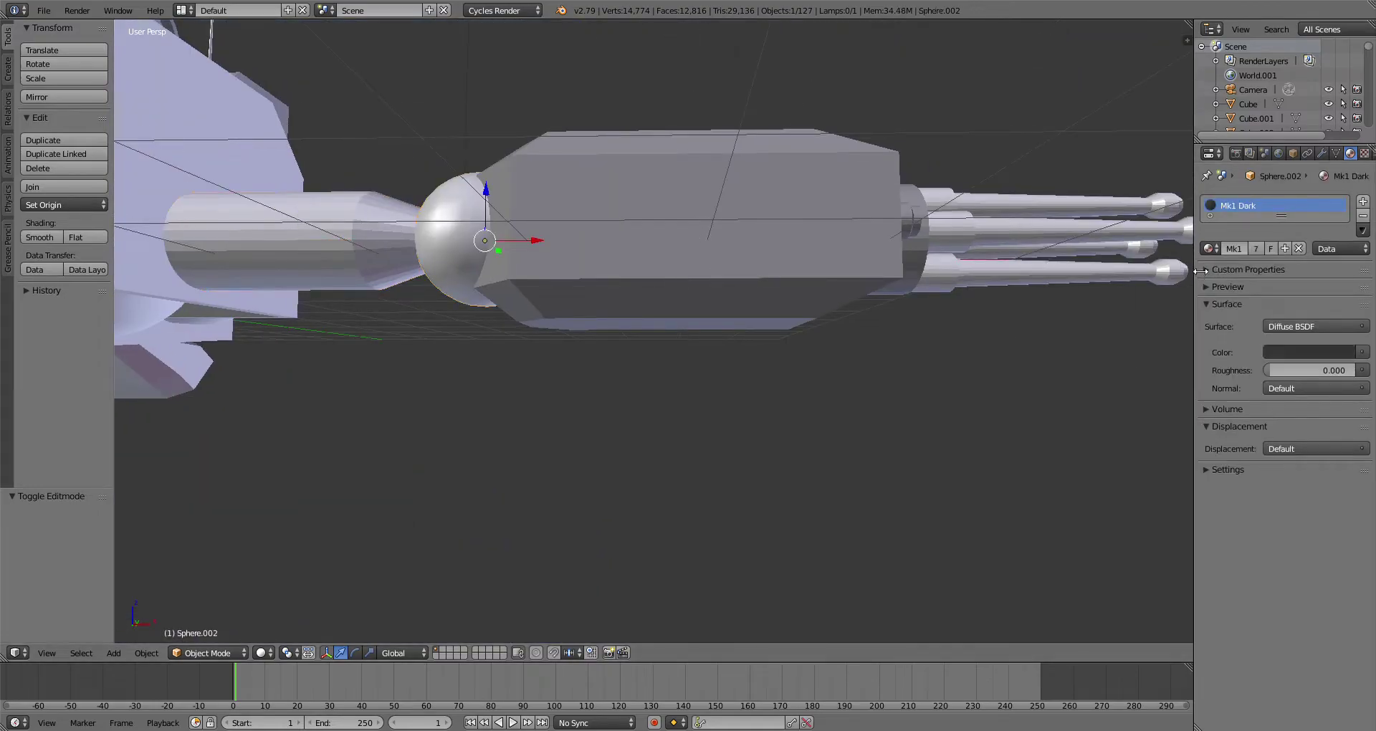
{"action": "left_click", "coordinate": [1210, 249]}
{"action": "scroll", "coordinate": [886, 186], "scroll_direction": "down", "scroll_amount": 3}
Step: Remove the material slot of the small side cylinder on the forearm gun and assign Mk1 Dark to it
{"action": "middle_click_drag", "start_coordinate": [1022, 245], "coordinate": [468, 384]}
{"action": "scroll", "coordinate": [467, 384], "scroll_direction": "up", "scroll_amount": 3}
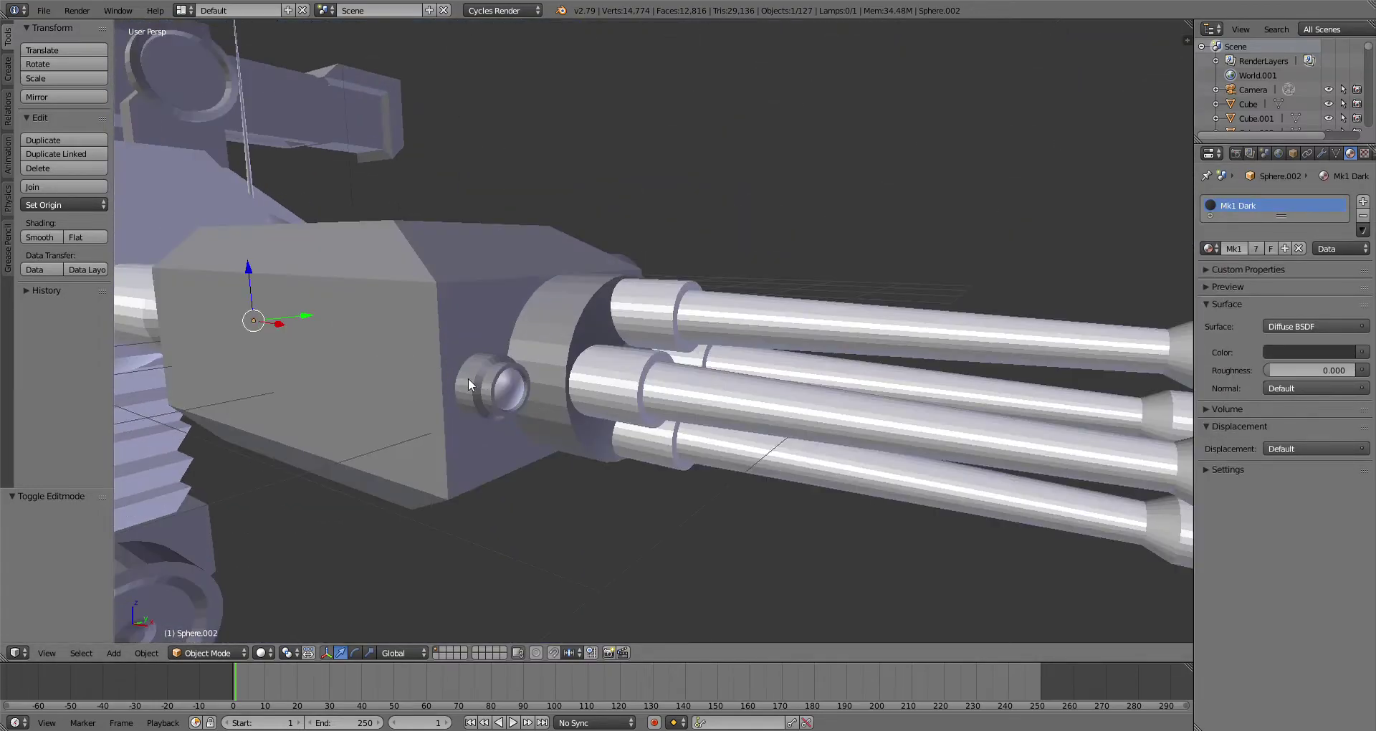
{"action": "right_click", "coordinate": [469, 383]}
{"action": "left_click", "coordinate": [1363, 215]}
{"action": "left_click", "coordinate": [1210, 249]}
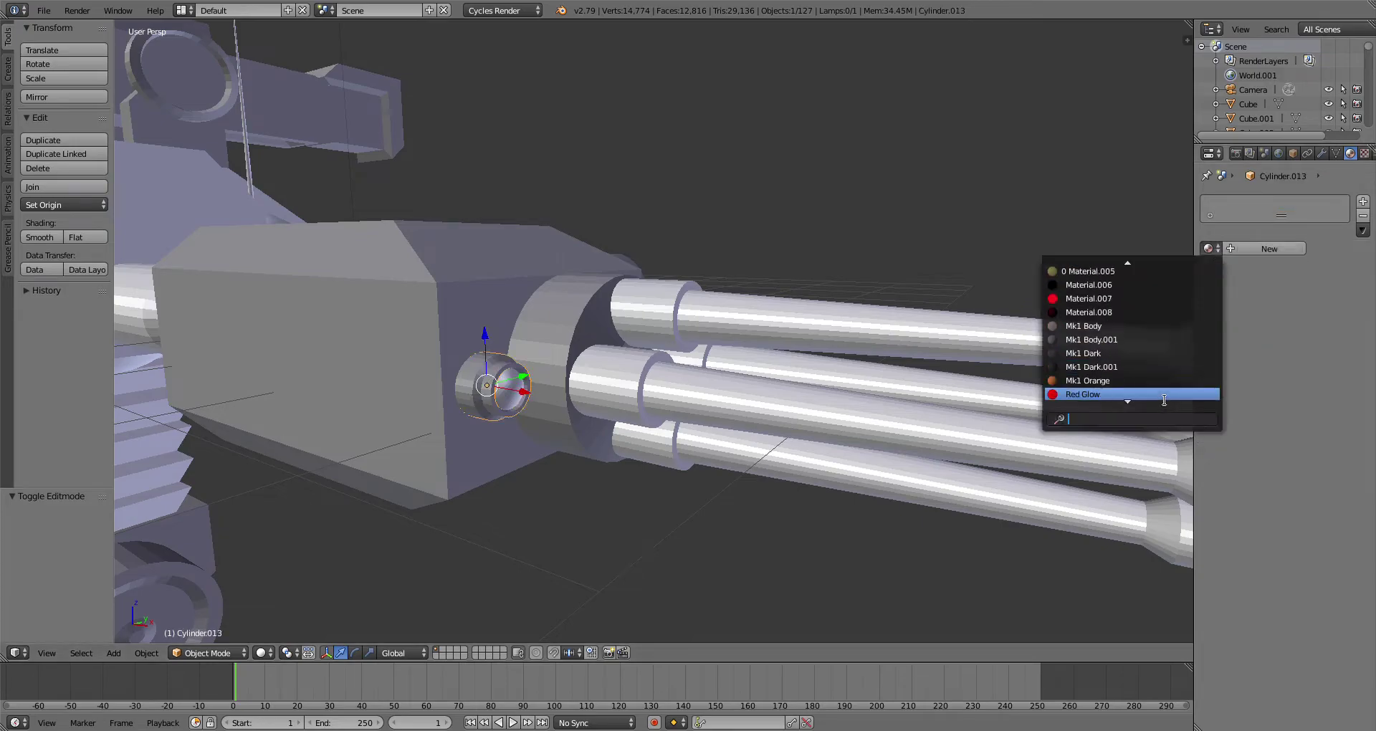
{"action": "left_click", "coordinate": [1157, 353]}
Step: Assign Mk1 Dark to the collars of the gun barrels and, after removing its slot, to the round barrel base
{"action": "right_click", "coordinate": [652, 313]}
{"action": "left_click", "coordinate": [1209, 249]}
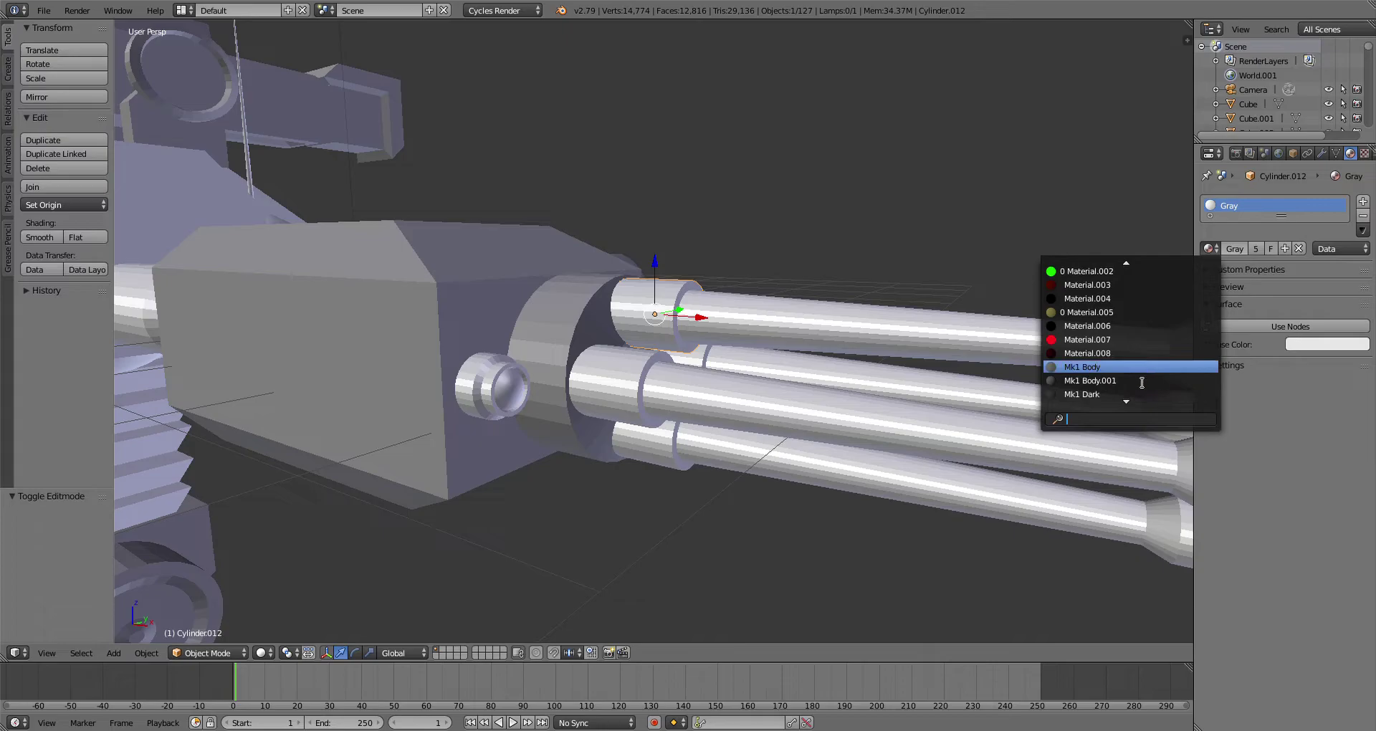
{"action": "left_click", "coordinate": [1136, 394]}
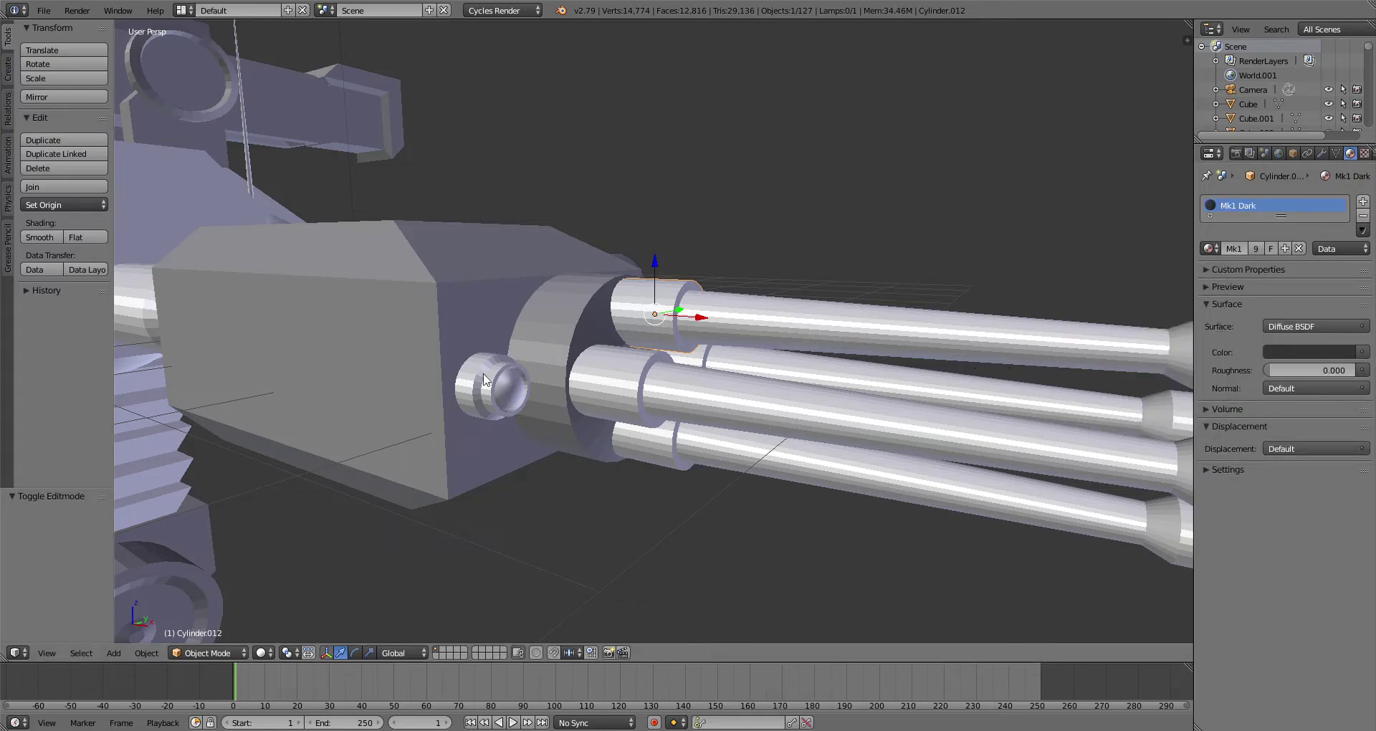
{"action": "right_click", "coordinate": [618, 364]}
{"action": "left_click", "coordinate": [1364, 215]}
{"action": "left_click", "coordinate": [1210, 249]}
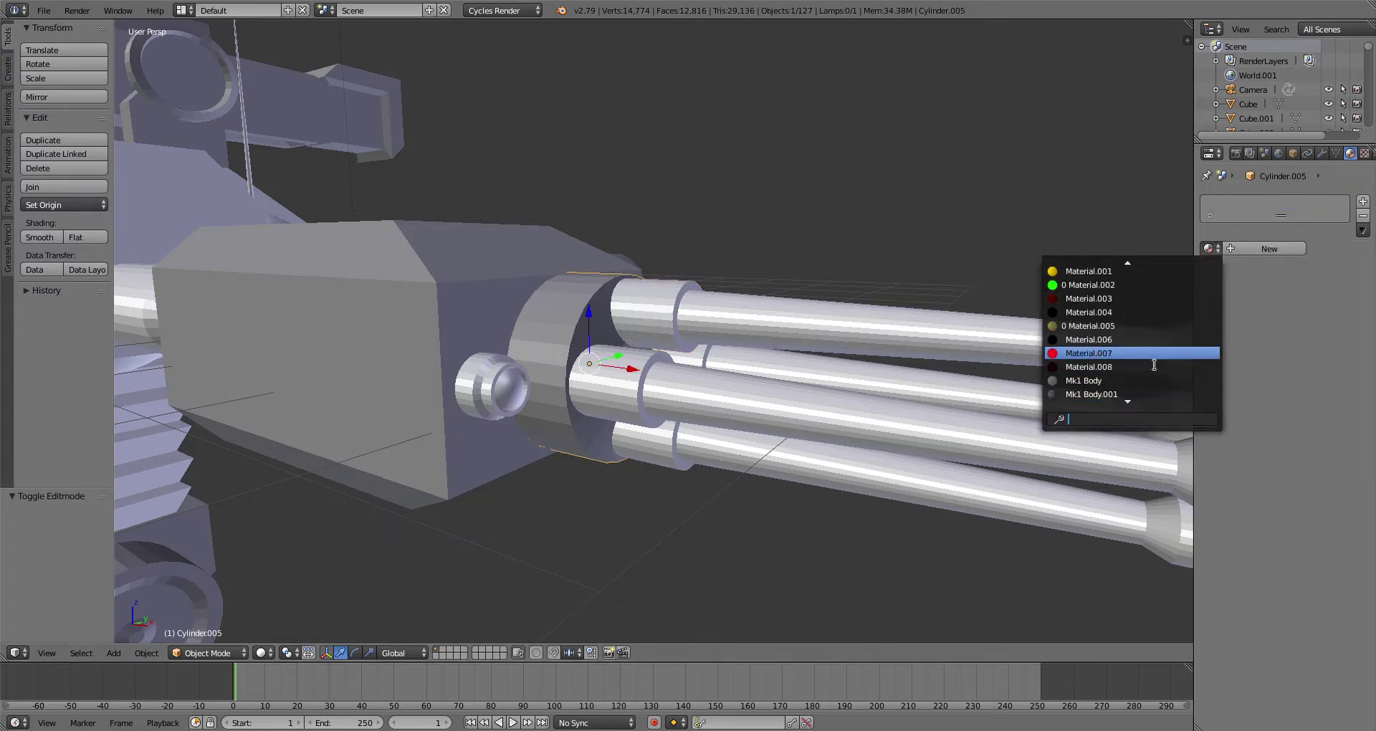
{"action": "left_click", "coordinate": [1140, 394]}
{"action": "right_click", "coordinate": [896, 322]}
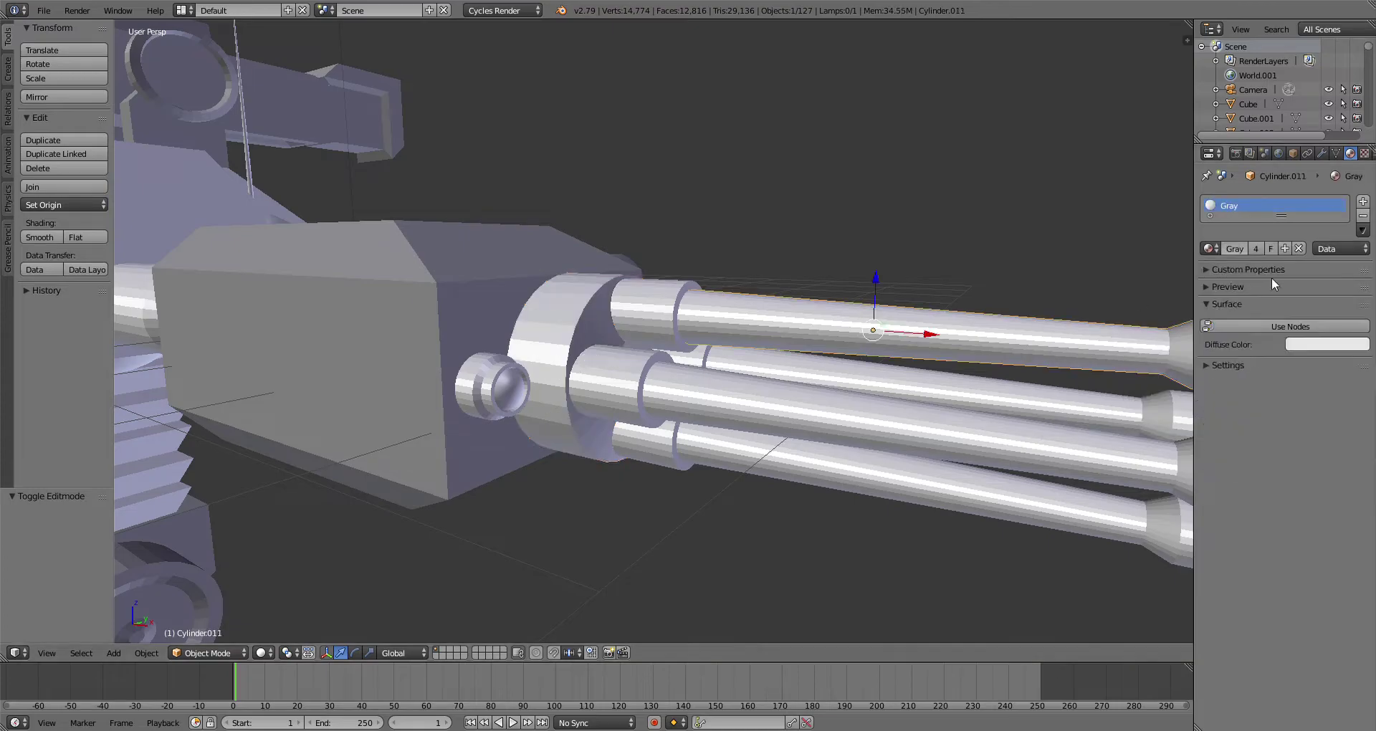
{"action": "left_click", "coordinate": [1210, 249]}
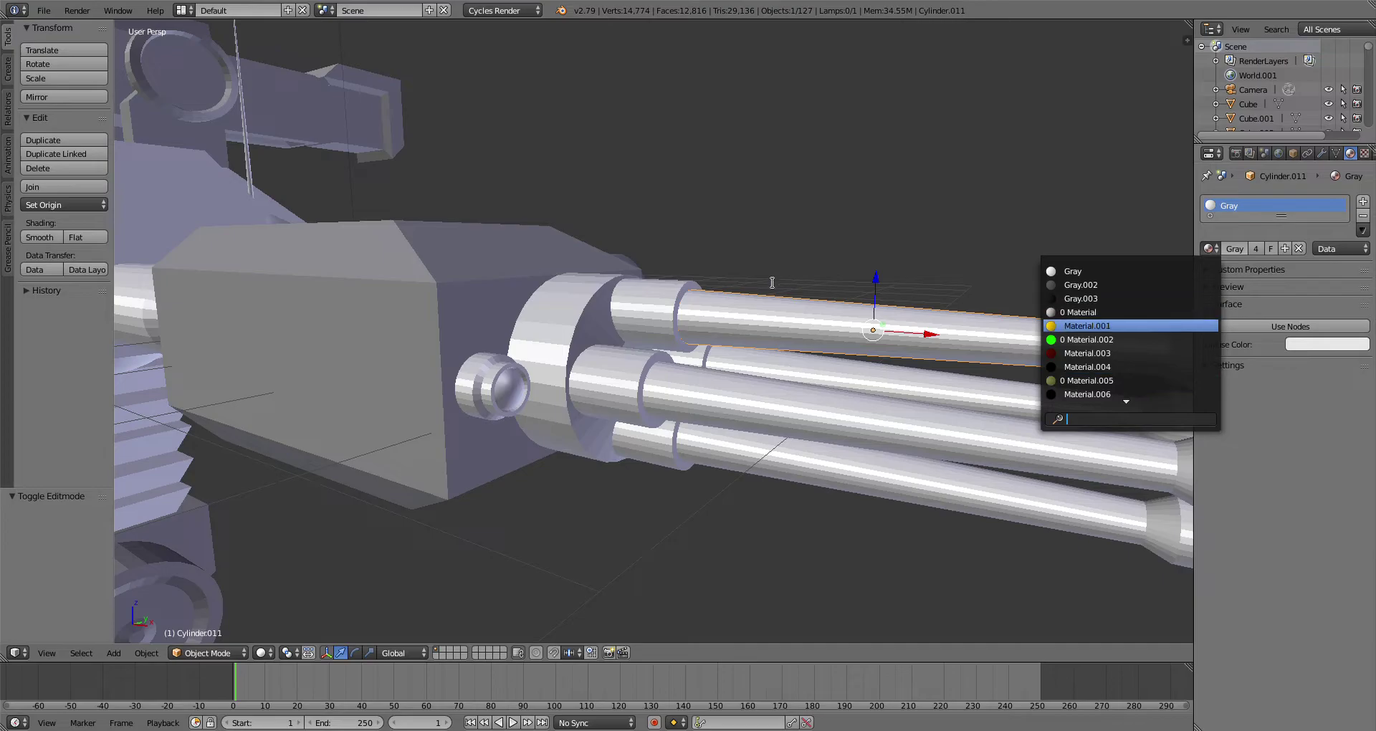
{"action": "scroll", "coordinate": [1123, 397], "scroll_direction": "down", "scroll_amount": 7}
Step: Change the barrel collars to the yellow Material.001 and assign an Mk1 material to the long gun barrels
{"action": "right_click", "coordinate": [646, 319]}
{"action": "left_click", "coordinate": [1211, 249]}
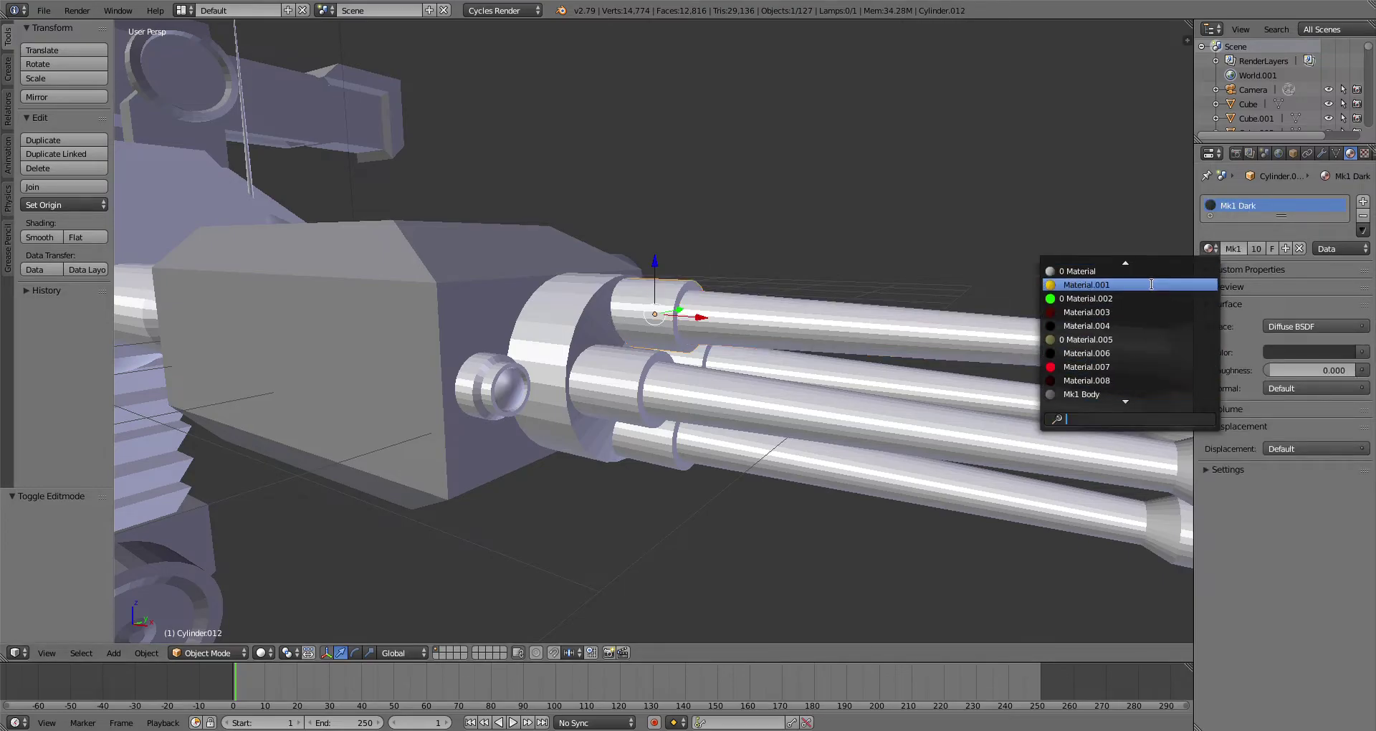
{"action": "left_click", "coordinate": [1152, 285]}
{"action": "right_click", "coordinate": [1061, 323]}
{"action": "left_click", "coordinate": [1210, 249]}
{"action": "scroll", "coordinate": [1160, 395], "scroll_direction": "down", "scroll_amount": 7}
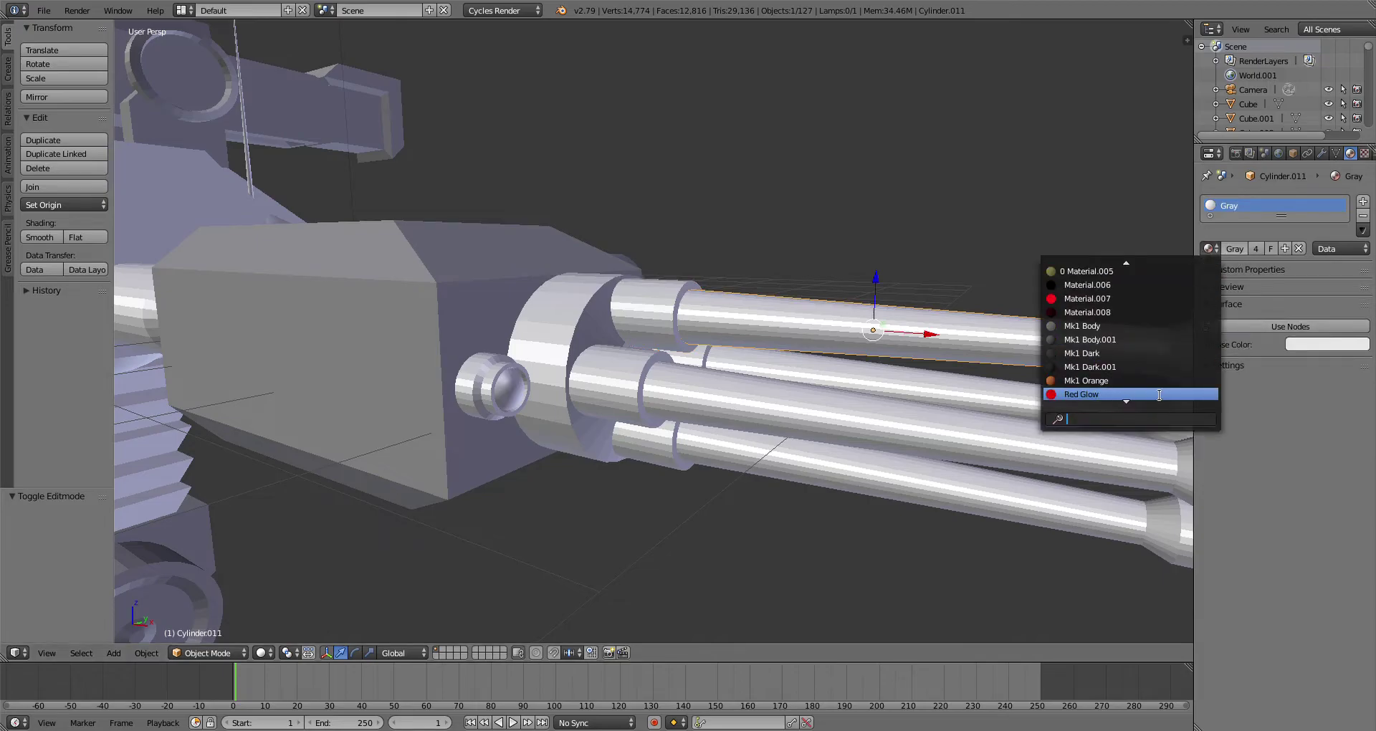
{"action": "left_click", "coordinate": [1137, 345]}
Step: Assign Material.005 to the rounded cylinder beside the forearm block and Material.001 to the casing around it
{"action": "scroll", "coordinate": [1032, 326], "scroll_direction": "down", "scroll_amount": 4}
{"action": "middle_click_drag", "start_coordinate": [1018, 323], "coordinate": [709, 327]}
{"action": "right_click", "coordinate": [482, 326]}
{"action": "scroll", "coordinate": [645, 319], "scroll_direction": "up", "scroll_amount": 5}
{"action": "left_click", "coordinate": [1211, 249]}
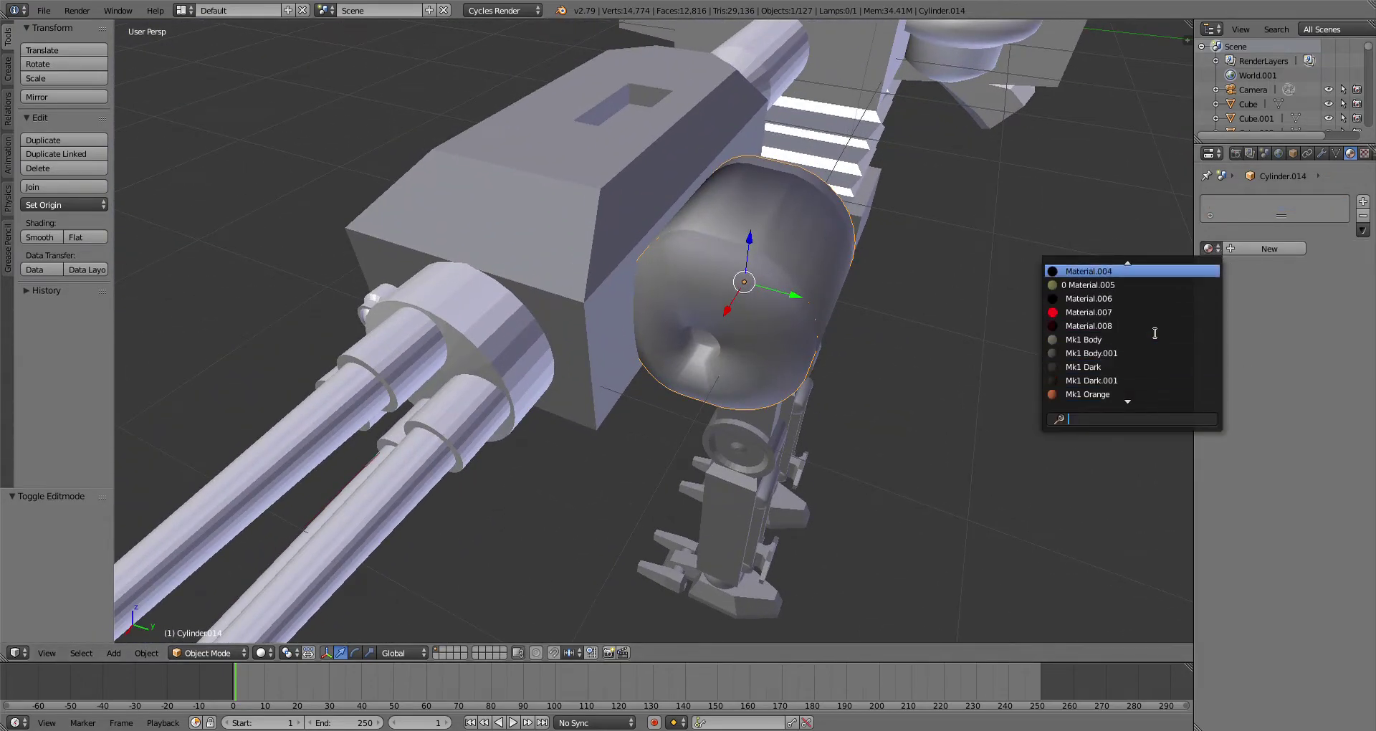
{"action": "left_click", "coordinate": [1148, 288]}
{"action": "right_click", "coordinate": [799, 228]}
{"action": "left_click", "coordinate": [1210, 248]}
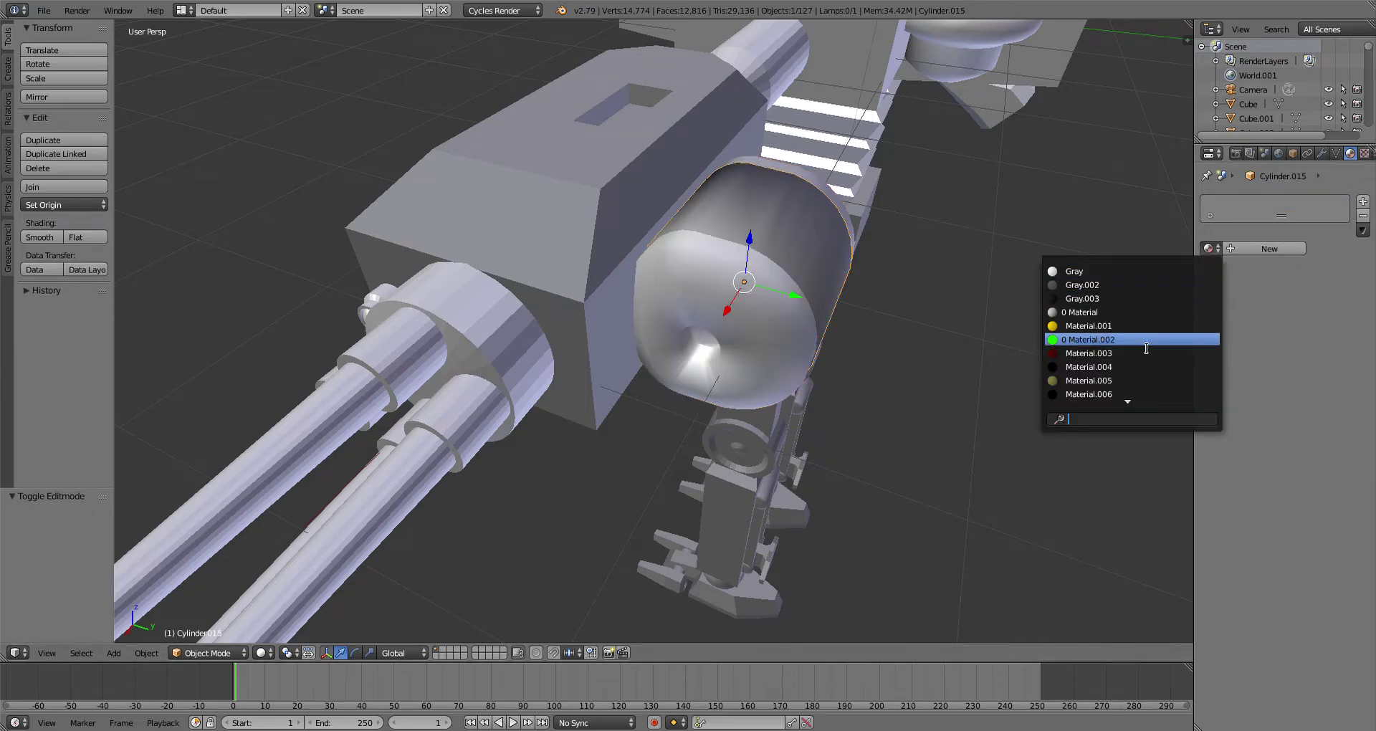
{"action": "left_click", "coordinate": [1145, 327]}
Step: Assign Mk1 Body to the upper arm cylinder and shade it smooth
{"action": "scroll", "coordinate": [621, 337], "scroll_direction": "down", "scroll_amount": 4}
{"action": "middle_click_drag", "start_coordinate": [287, 439], "coordinate": [467, 373]}
{"action": "middle_click_drag", "start_coordinate": [459, 344], "coordinate": [648, 321], "text": "shift"}
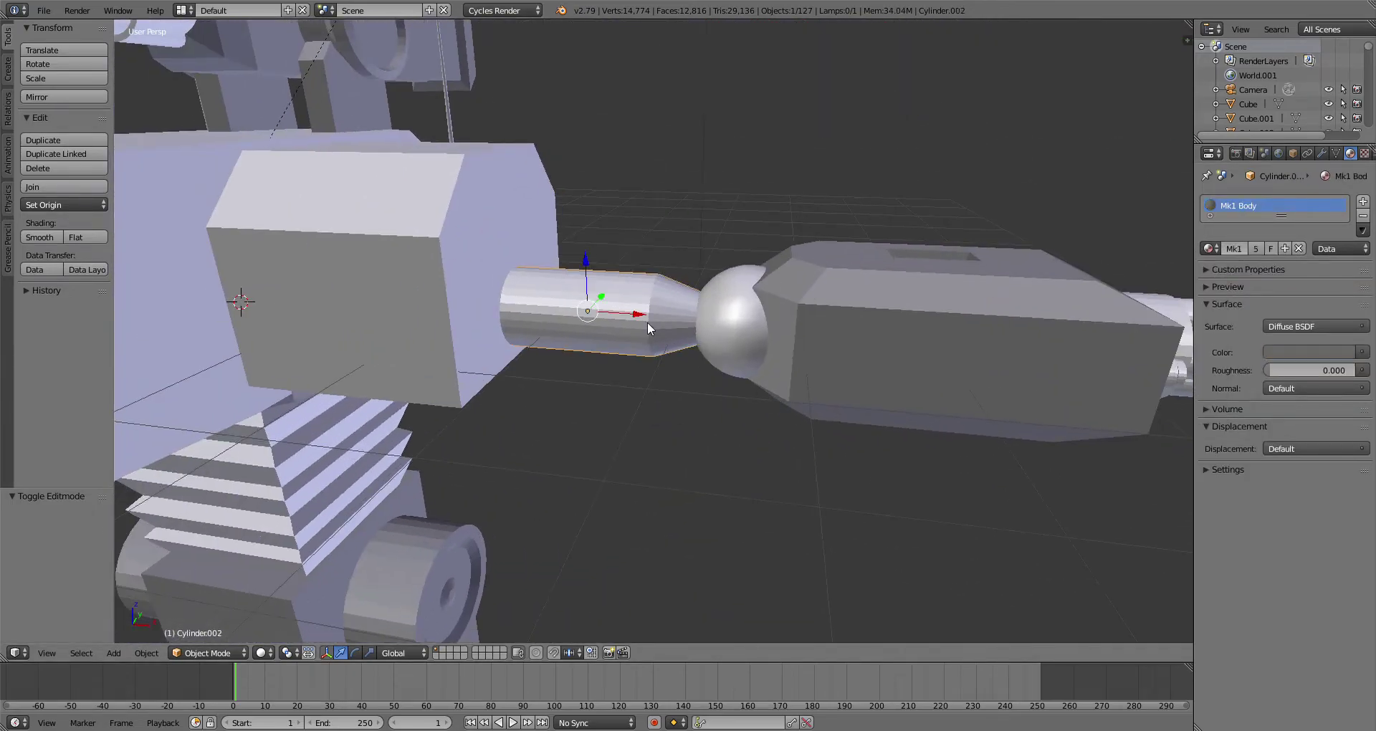
{"action": "scroll", "coordinate": [473, 341], "scroll_direction": "down", "scroll_amount": 3}
{"action": "middle_click_drag", "start_coordinate": [484, 337], "coordinate": [461, 267]}
Step: Select the part on the inner side of the shoulder housing and assign Material.001 to it
{"action": "right_click", "coordinate": [461, 265]}
{"action": "left_click", "coordinate": [1210, 249]}
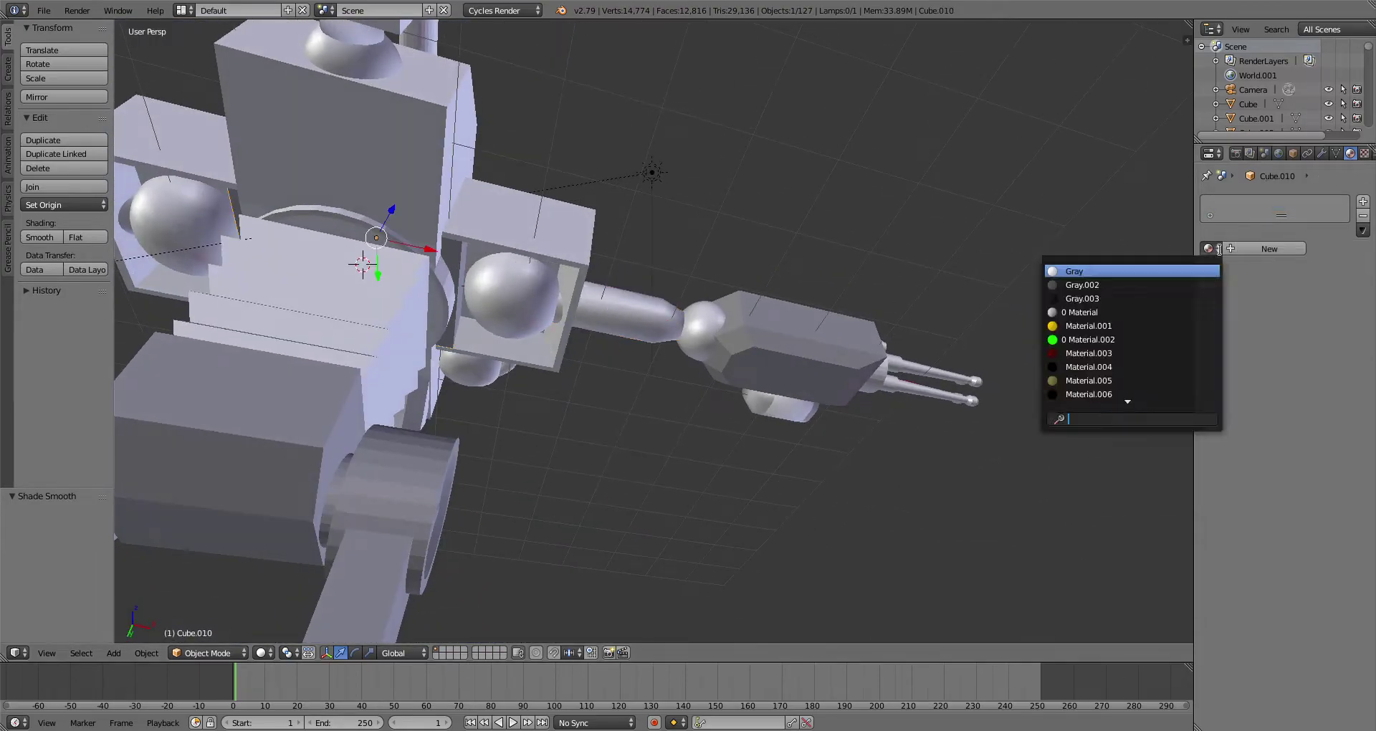
{"action": "left_click", "coordinate": [1154, 327]}
Step: Extrude the hip block's upper face by 0.119, taper it to about 0.78 scale, and return to Object Mode
{"action": "scroll", "coordinate": [674, 360], "scroll_direction": "down", "scroll_amount": 4}
{"action": "middle_click_drag", "start_coordinate": [681, 347], "coordinate": [914, 354]}
{"action": "scroll", "coordinate": [633, 425], "scroll_direction": "up", "scroll_amount": 4}
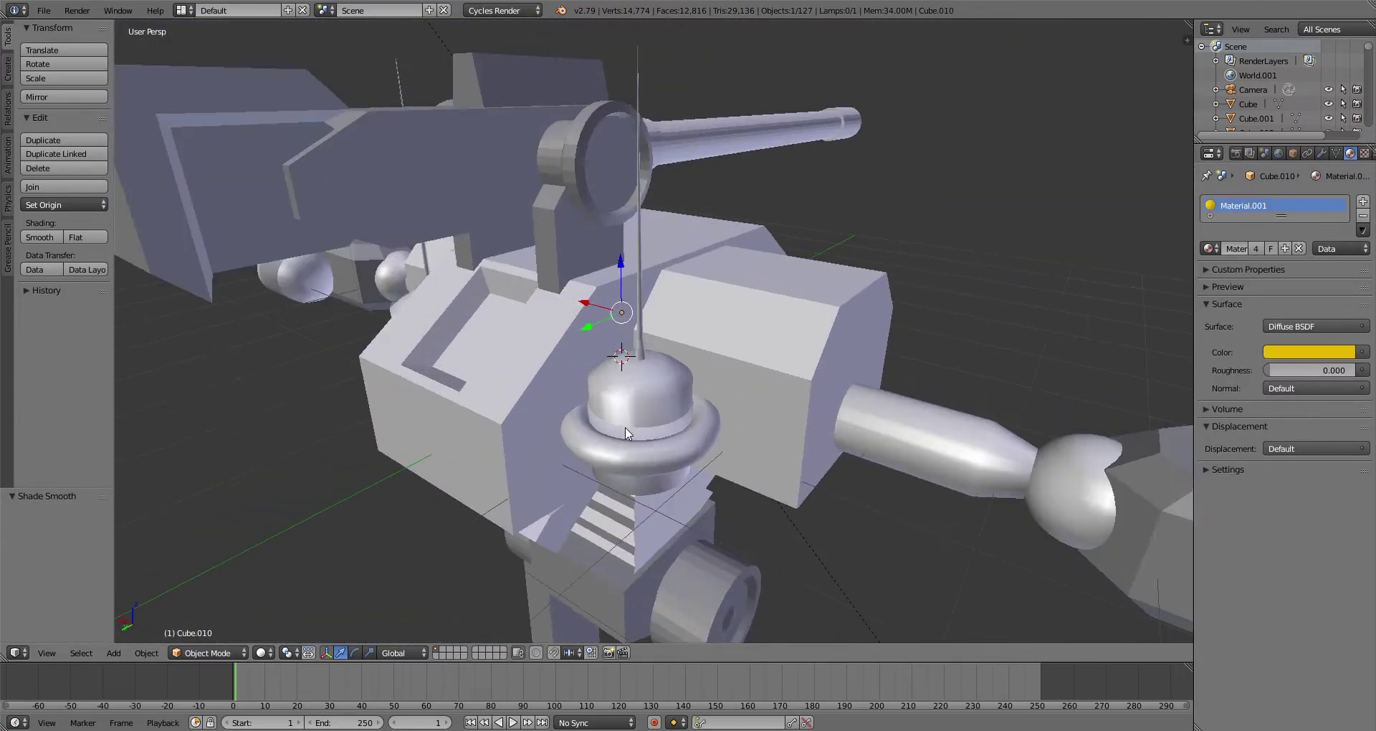
{"action": "right_click", "coordinate": [547, 238]}
{"action": "middle_click_drag", "start_coordinate": [846, 265], "coordinate": [656, 268]}
{"action": "middle_click_drag", "start_coordinate": [760, 423], "coordinate": [748, 238], "text": "shift"}
{"action": "middle_click_drag", "start_coordinate": [724, 492], "coordinate": [754, 527]}
{"action": "scroll", "coordinate": [754, 531], "scroll_direction": "up", "scroll_amount": 2}
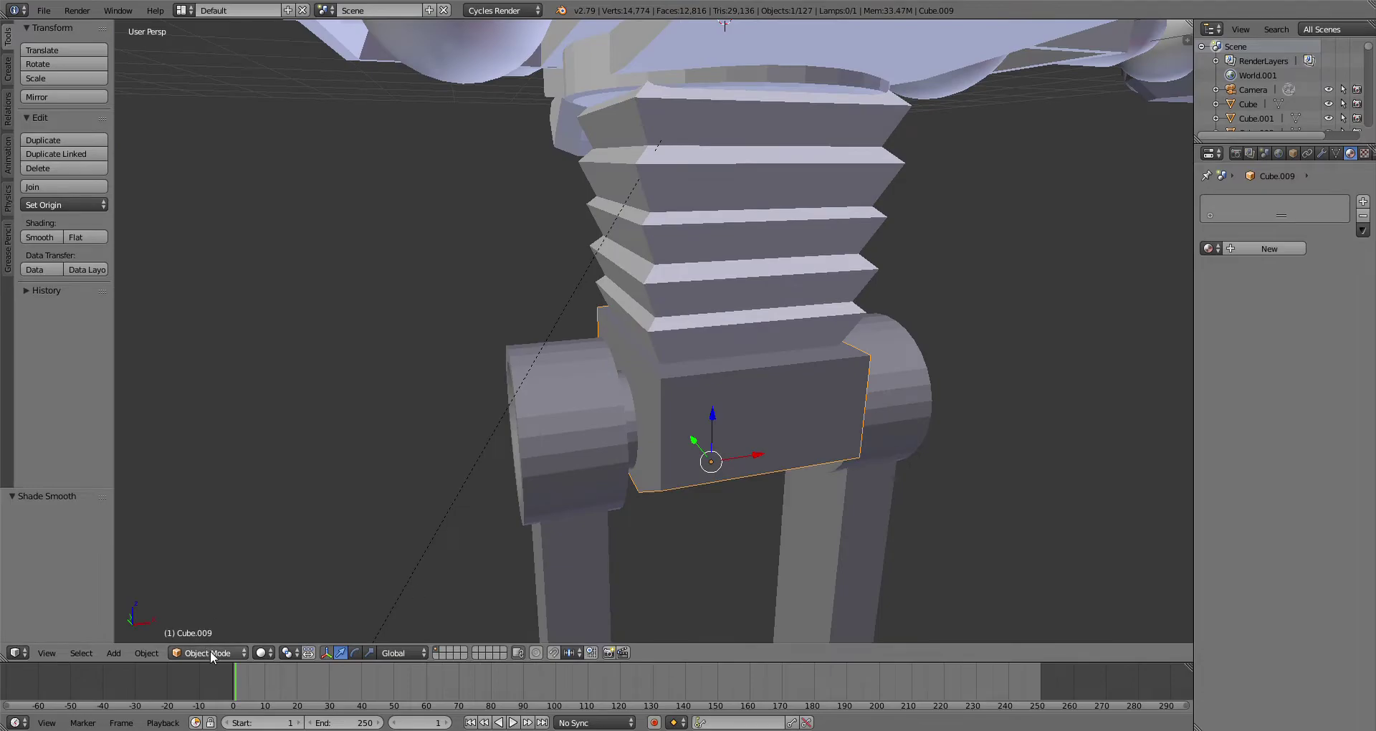
{"action": "left_click", "coordinate": [209, 650]}
{"action": "left_click", "coordinate": [208, 622]}
{"action": "key", "text": "e"}
{"action": "left_click", "coordinate": [946, 354]}
{"action": "key", "text": "s"}
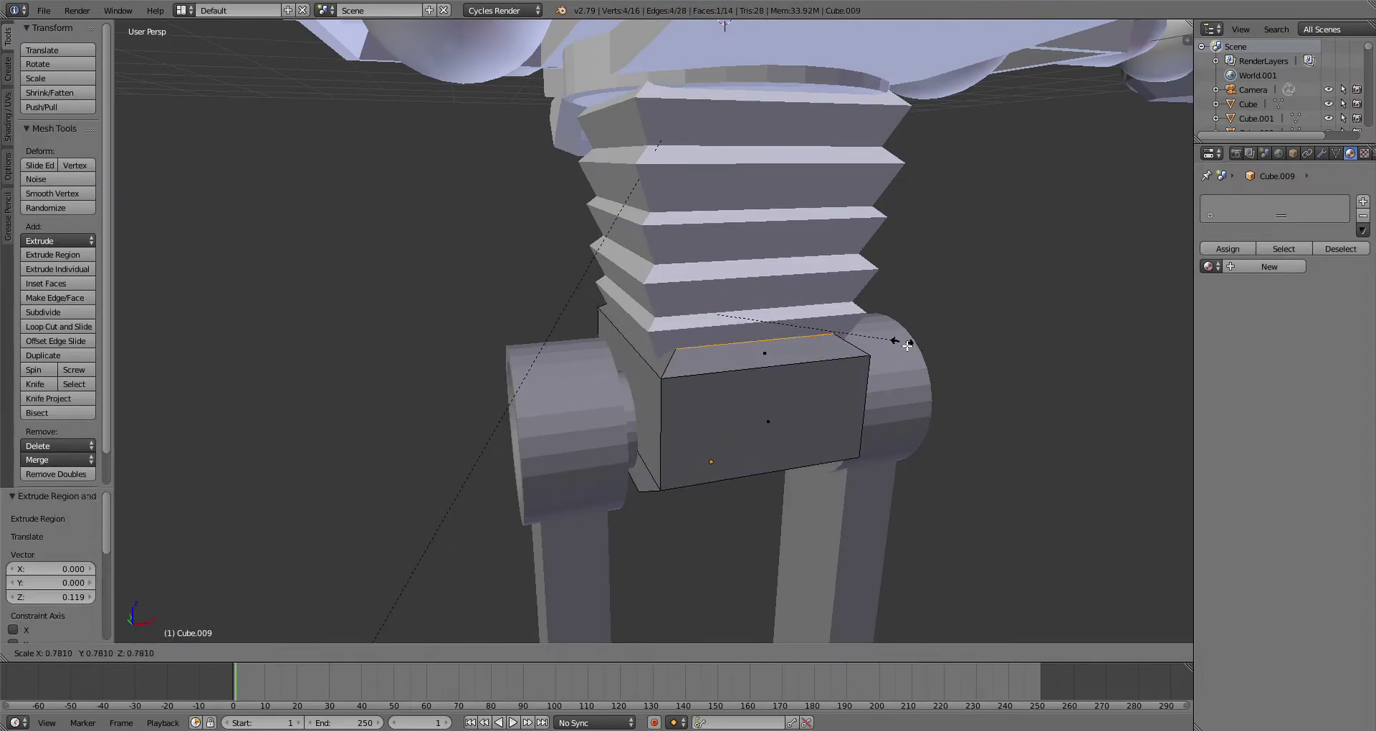
{"action": "left_click", "coordinate": [907, 343]}
{"action": "scroll", "coordinate": [907, 344], "scroll_direction": "down", "scroll_amount": 2}
{"action": "middle_click_drag", "start_coordinate": [907, 345], "coordinate": [692, 498]}
{"action": "left_click", "coordinate": [216, 656]}
{"action": "left_click", "coordinate": [217, 637]}
Step: Extrude and scale the front face of the thigh block to form a long narrow strip detail on both legs
{"action": "scroll", "coordinate": [601, 411], "scroll_direction": "down", "scroll_amount": 3}
{"action": "middle_click_drag", "start_coordinate": [600, 411], "coordinate": [556, 562]}
{"action": "scroll", "coordinate": [556, 562], "scroll_direction": "up", "scroll_amount": 3}
{"action": "right_click", "coordinate": [626, 518]}
{"action": "middle_click_drag", "start_coordinate": [626, 517], "coordinate": [604, 400], "text": "shift"}
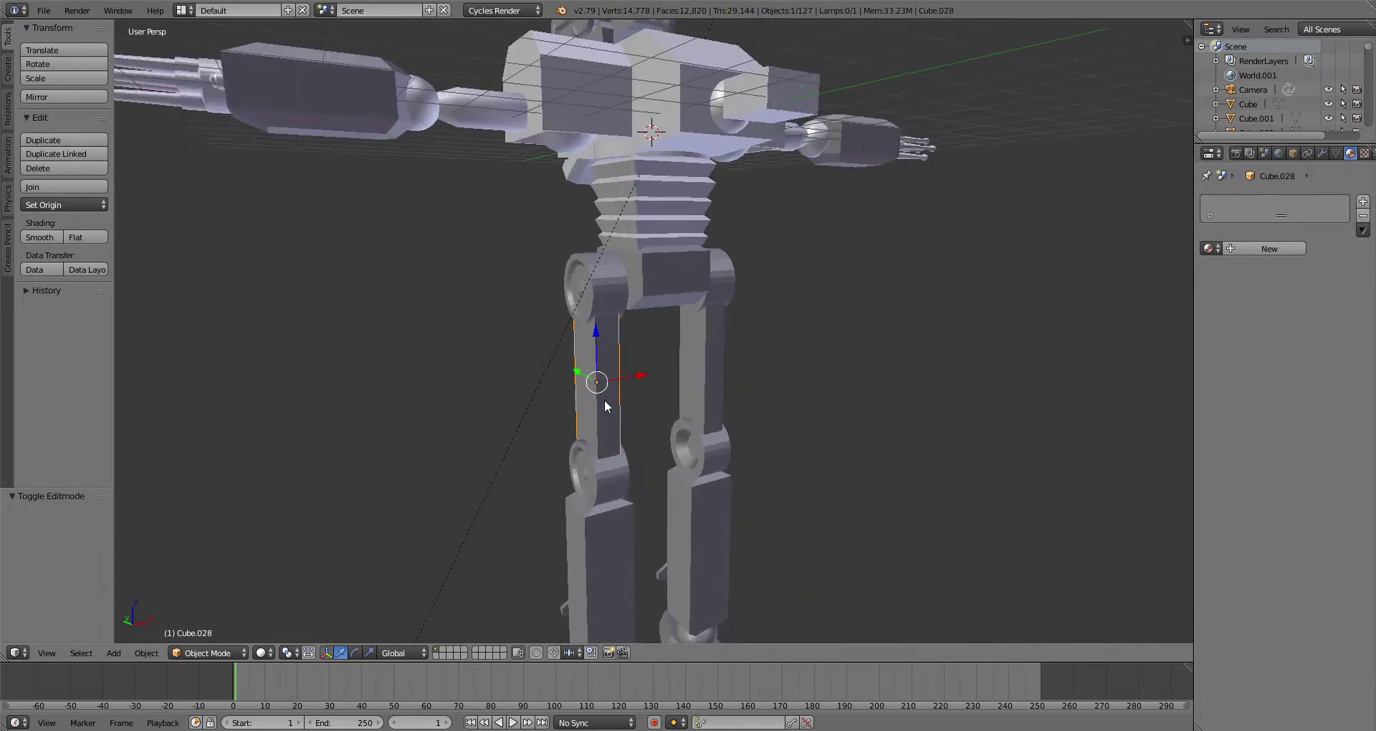
{"action": "scroll", "coordinate": [604, 400], "scroll_direction": "up", "scroll_amount": 2}
{"action": "left_click", "coordinate": [205, 619]}
{"action": "middle_click_drag", "start_coordinate": [545, 459], "coordinate": [705, 449]}
{"action": "key", "text": "e"}
{"action": "key", "text": "Escape"}
{"action": "left_click", "coordinate": [340, 652]}
{"action": "key", "text": "e"}
{"action": "key", "text": "Escape"}
{"action": "key", "text": "s"}
{"action": "left_click", "coordinate": [679, 468]}
{"action": "scroll", "coordinate": [683, 465], "scroll_direction": "down", "scroll_amount": 2}
{"action": "middle_click_drag", "start_coordinate": [684, 464], "coordinate": [452, 473]}
{"action": "left_click", "coordinate": [213, 652]}
{"action": "left_click", "coordinate": [206, 636]}
Step: Extrude the front face of the shin block in place and shrink the new face to about half size
{"action": "scroll", "coordinate": [725, 337], "scroll_direction": "down", "scroll_amount": 3}
{"action": "middle_click_drag", "start_coordinate": [724, 336], "coordinate": [699, 412]}
{"action": "scroll", "coordinate": [696, 422], "scroll_direction": "up", "scroll_amount": 3}
{"action": "right_click", "coordinate": [638, 448]}
{"action": "middle_click_drag", "start_coordinate": [666, 466], "coordinate": [674, 372], "text": "shift"}
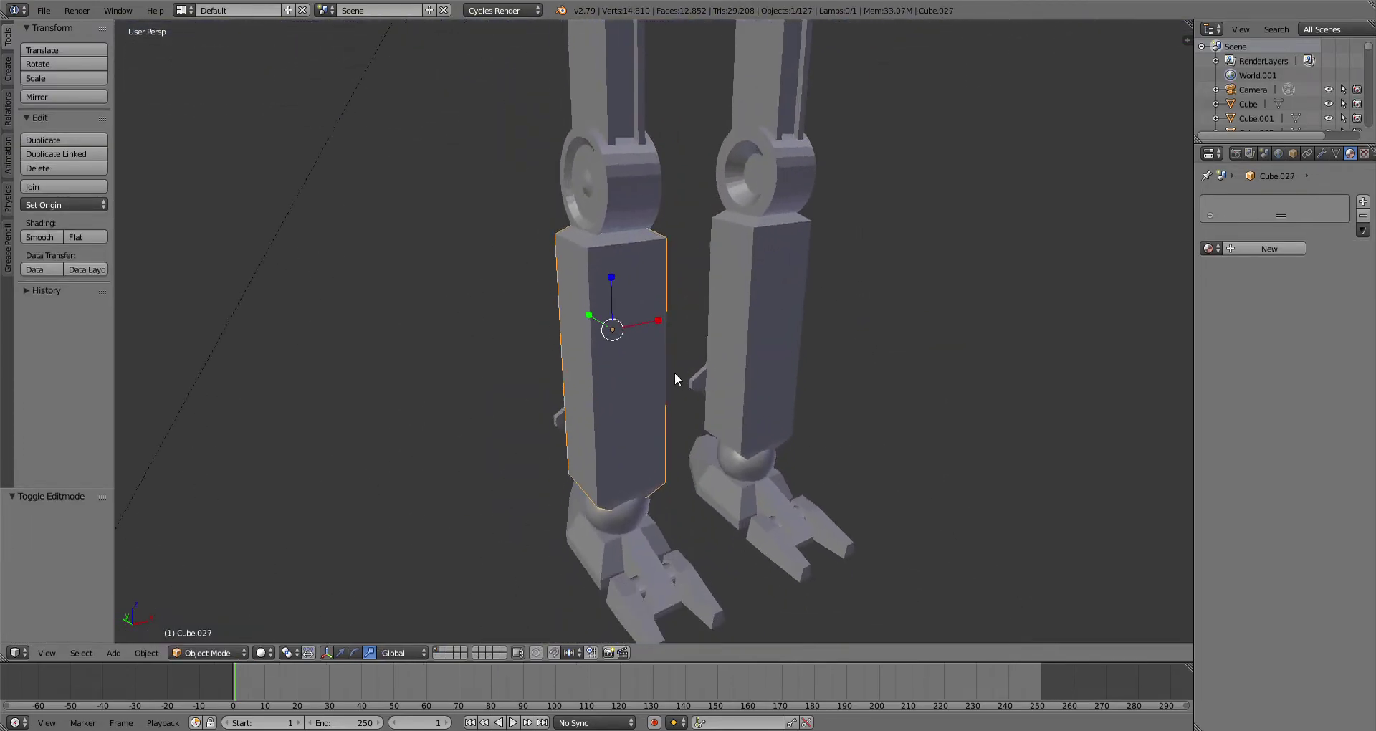
{"action": "scroll", "coordinate": [674, 372], "scroll_direction": "up", "scroll_amount": 3}
{"action": "left_click", "coordinate": [203, 652]}
{"action": "left_click", "coordinate": [207, 621]}
{"action": "right_click", "coordinate": [839, 278]}
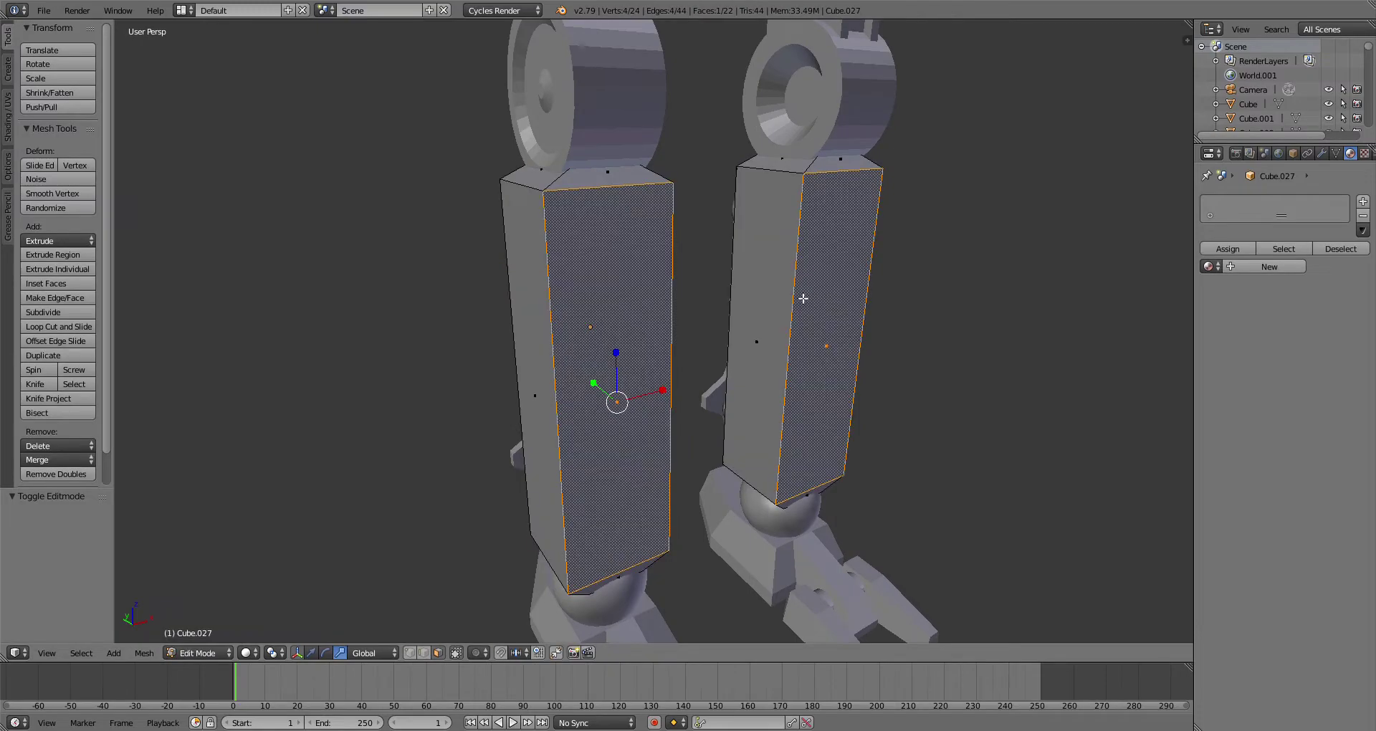
{"action": "key", "text": "e"}
{"action": "right_click", "coordinate": [690, 346]}
{"action": "key", "text": "s"}
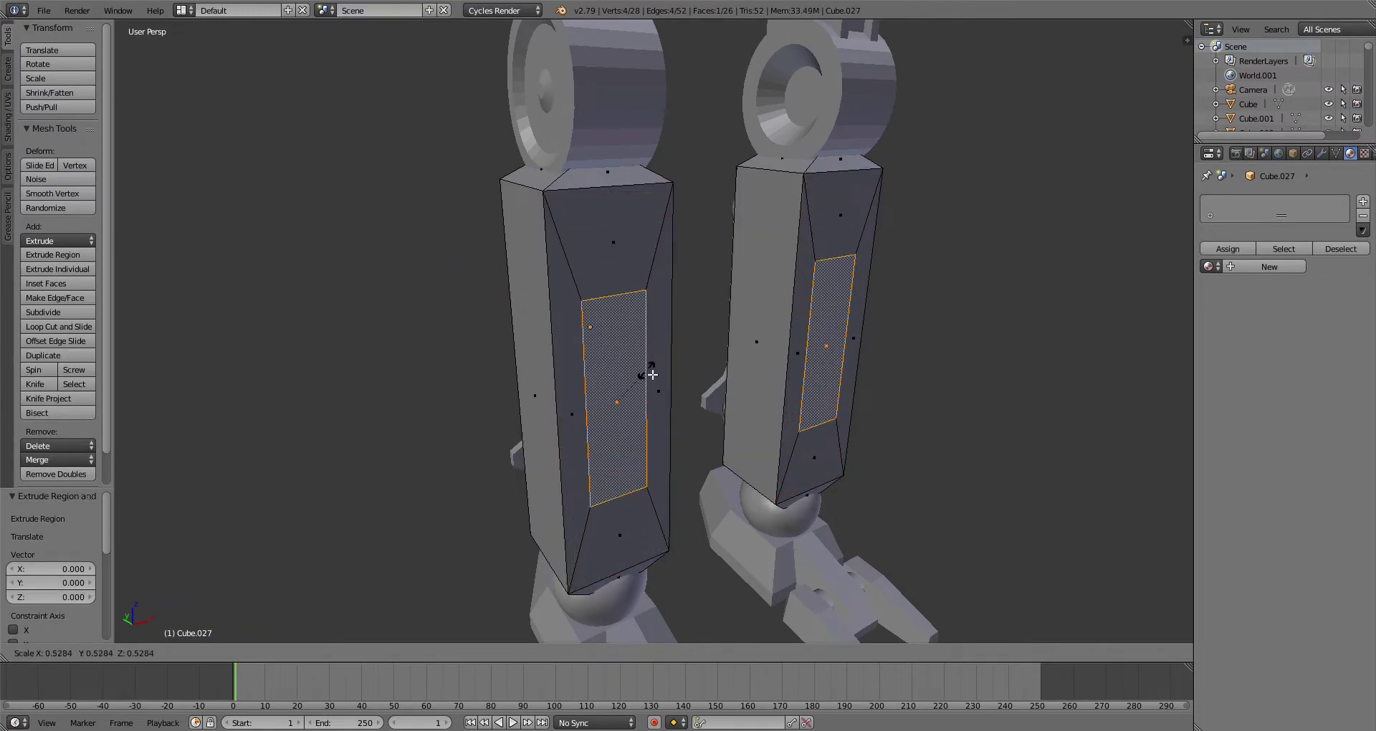
{"action": "left_click", "coordinate": [643, 371]}
Step: Reshape the inset shin face into a thin horizontal strip, scaling it 1.46 along X and 0.572 along Z
{"action": "key", "text": "s"}
{"action": "left_click", "coordinate": [625, 402]}
{"action": "key", "text": "s"}
{"action": "key", "text": "x"}
{"action": "left_click", "coordinate": [683, 396]}
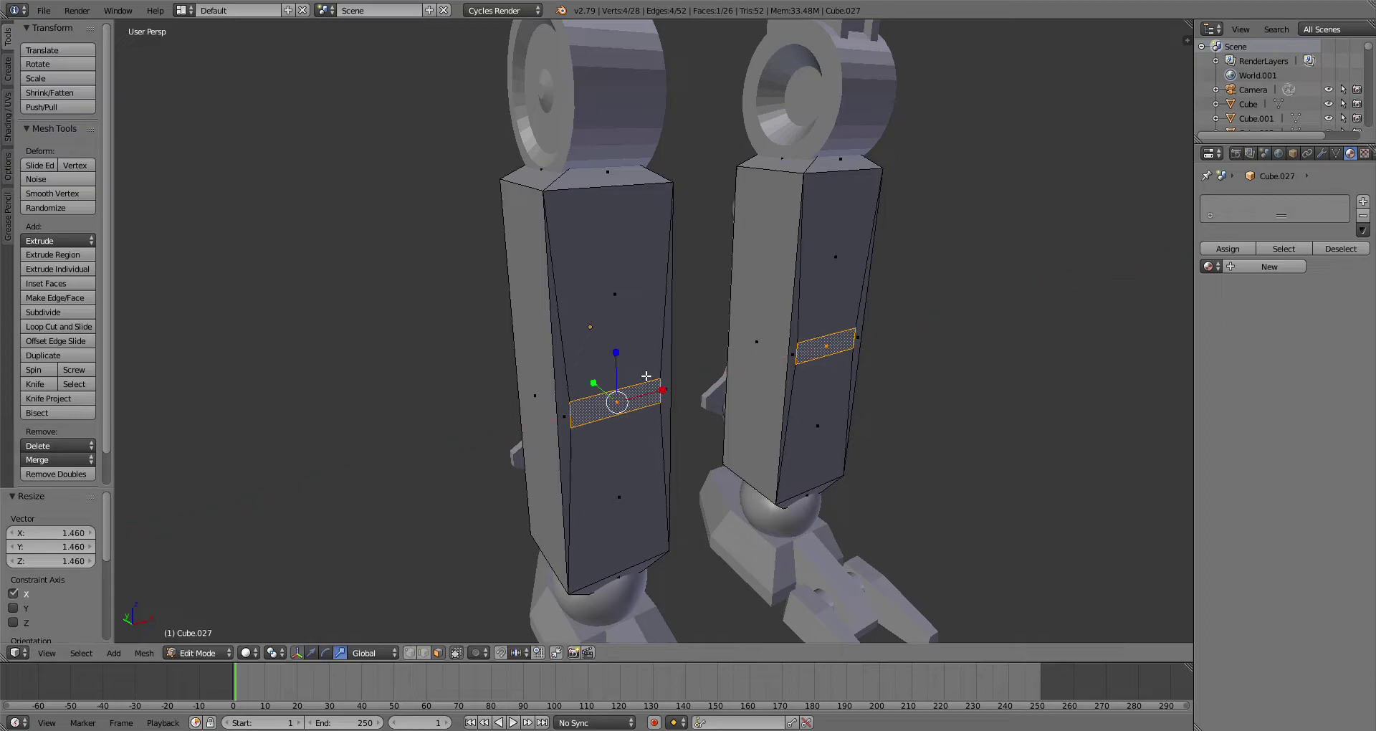
{"action": "key", "text": "s"}
{"action": "key", "text": "z"}
{"action": "left_click", "coordinate": [633, 386]}
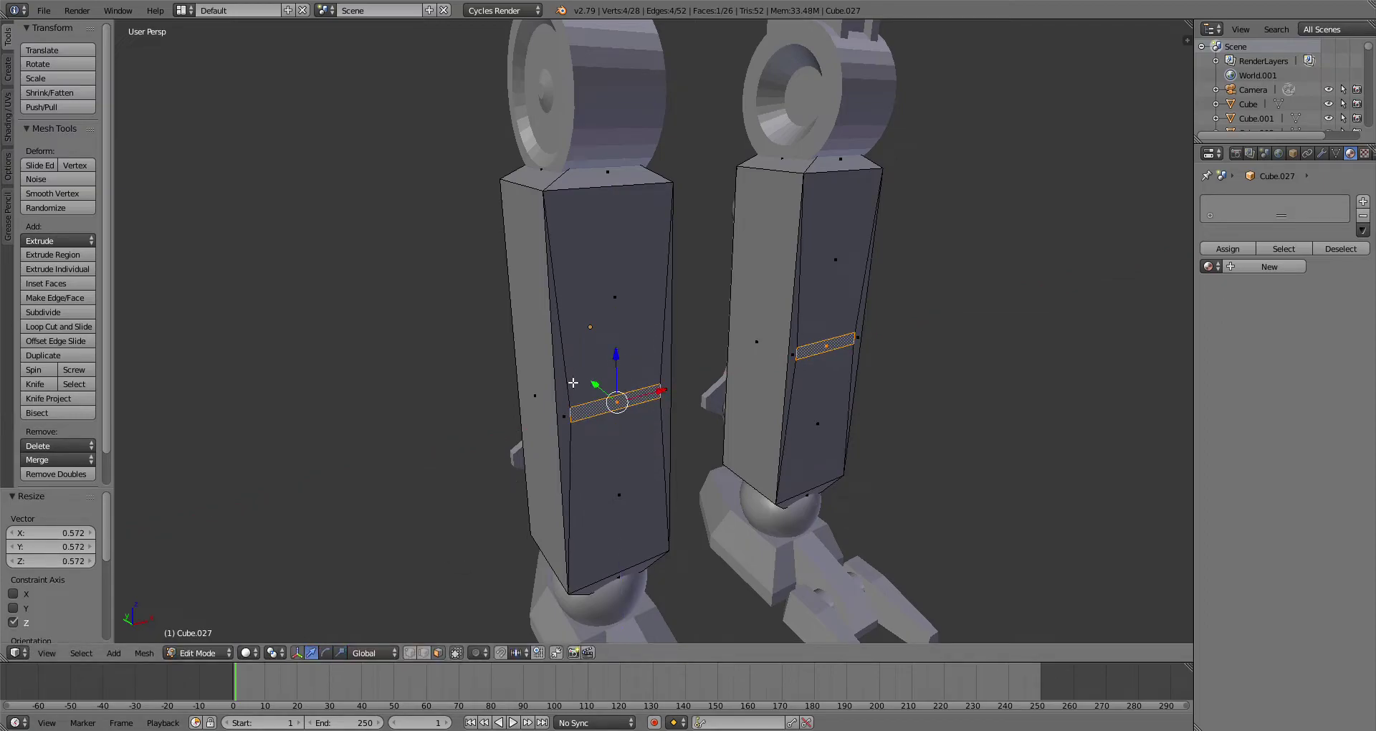
Step: Move the strip to the shin's upper edge, extrude it by -0.049, scale it 0.676 along Z, and leave Edit Mode
{"action": "key", "text": "g"}
{"action": "key", "text": "z"}
{"action": "left_click", "coordinate": [665, 264]}
{"action": "key", "text": "e"}
{"action": "left_click", "coordinate": [675, 263]}
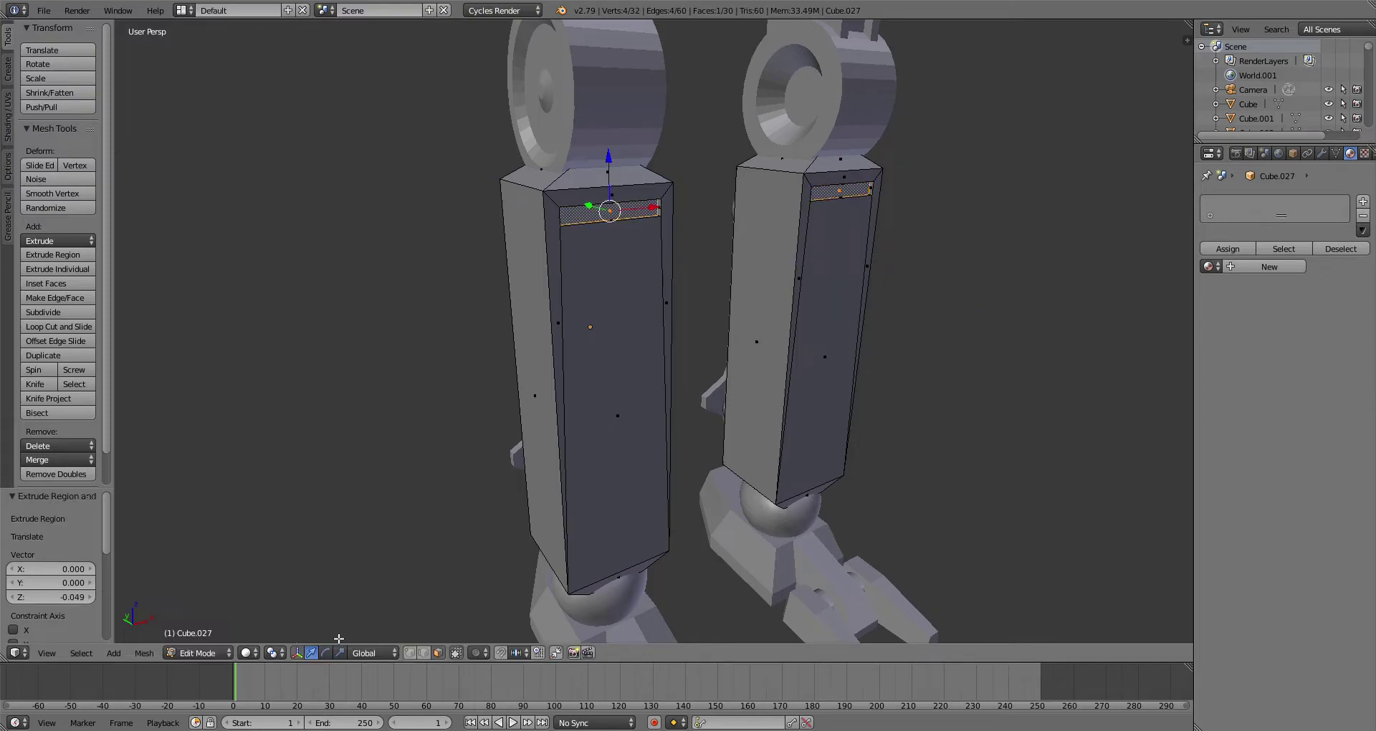
{"action": "left_click_drag", "start_coordinate": [609, 155], "coordinate": [614, 186]}
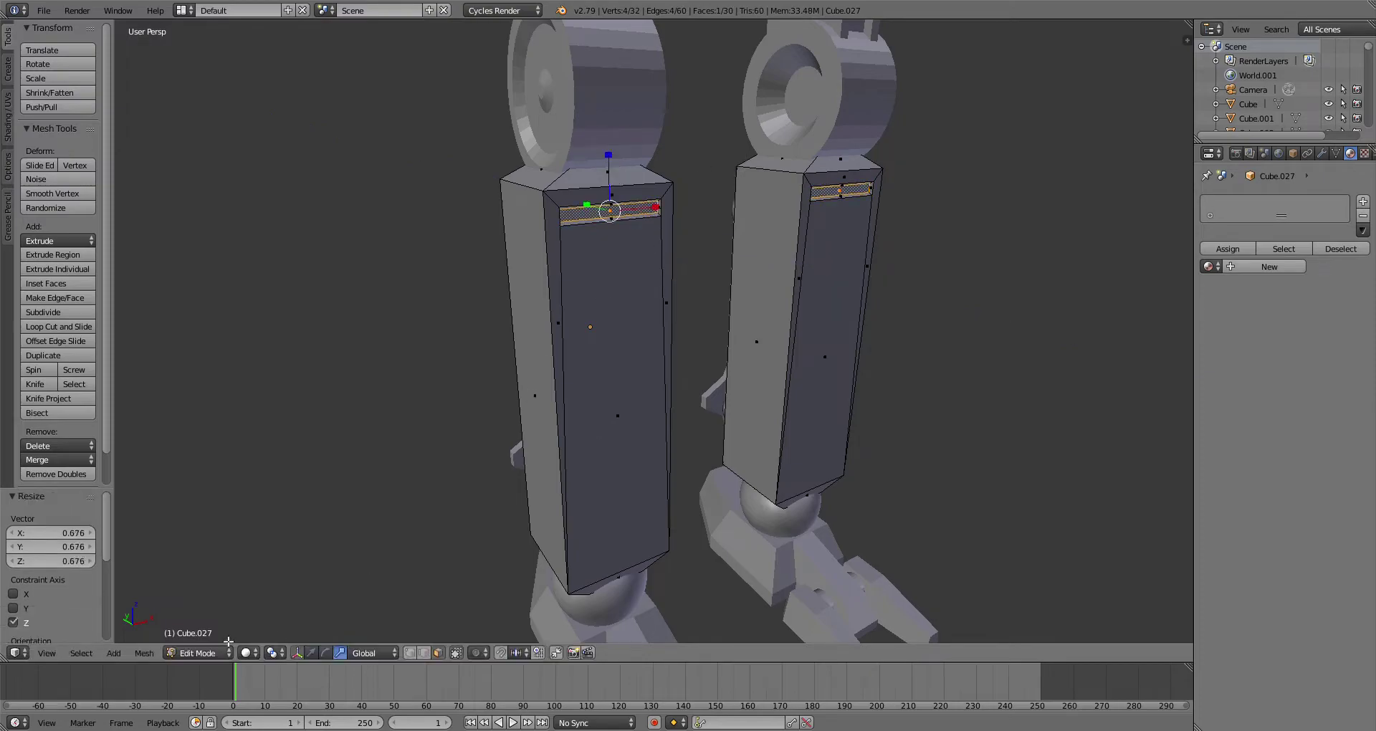
{"action": "left_click", "coordinate": [223, 652]}
{"action": "left_click", "coordinate": [230, 635]}
Step: Assign the existing Mk1 Body material to the shin block and the thigh block of the legs
{"action": "scroll", "coordinate": [545, 358], "scroll_direction": "down", "scroll_amount": 1}
{"action": "mouse_move", "coordinate": [577, 327]}
{"action": "middle_mouse_down"}
{"action": "mouse_move", "coordinate": [626, 301]}
{"action": "mouse_move", "coordinate": [586, 324]}
{"action": "middle_mouse_up"}
{"action": "scroll", "coordinate": [587, 324], "scroll_direction": "down", "scroll_amount": 2}
{"action": "middle_click_drag", "start_coordinate": [671, 358], "coordinate": [654, 552]}
{"action": "left_click", "coordinate": [1209, 248]}
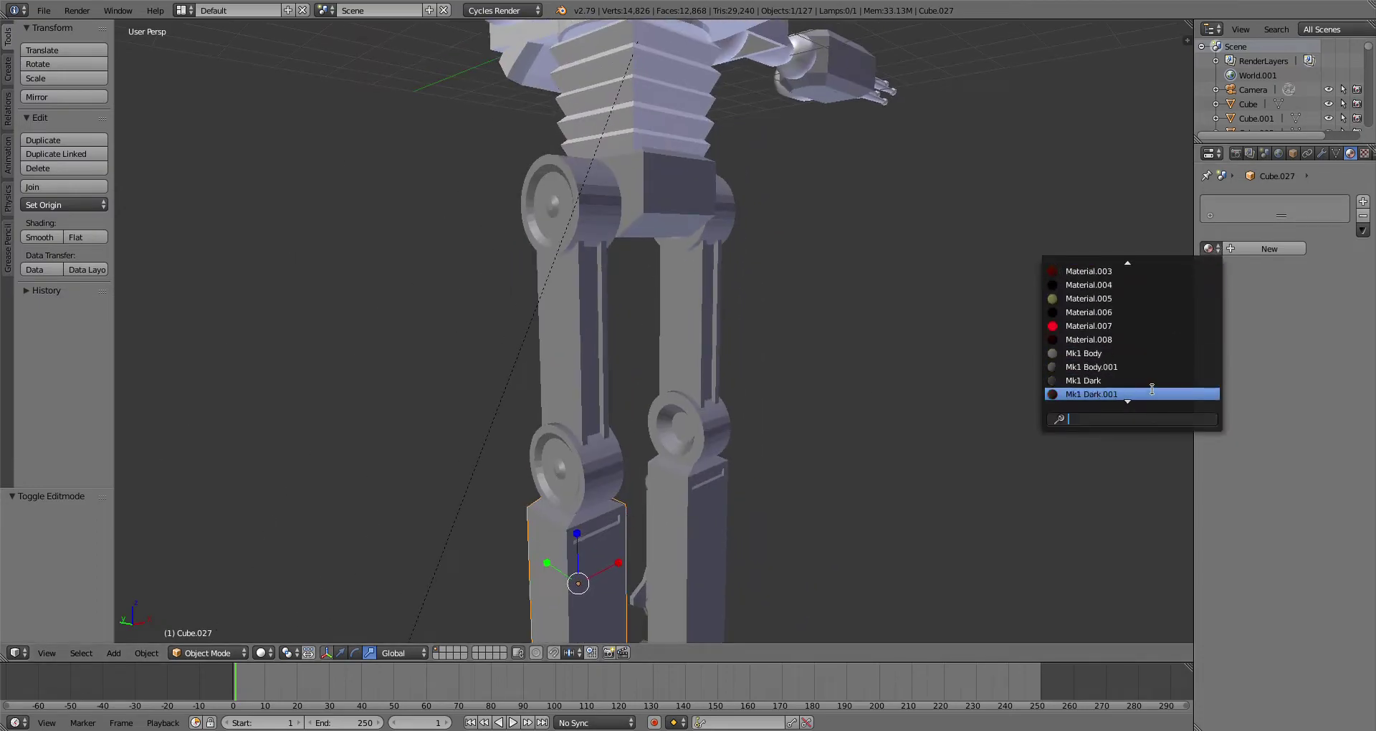
{"action": "left_click", "coordinate": [1150, 324]}
{"action": "right_click", "coordinate": [688, 330]}
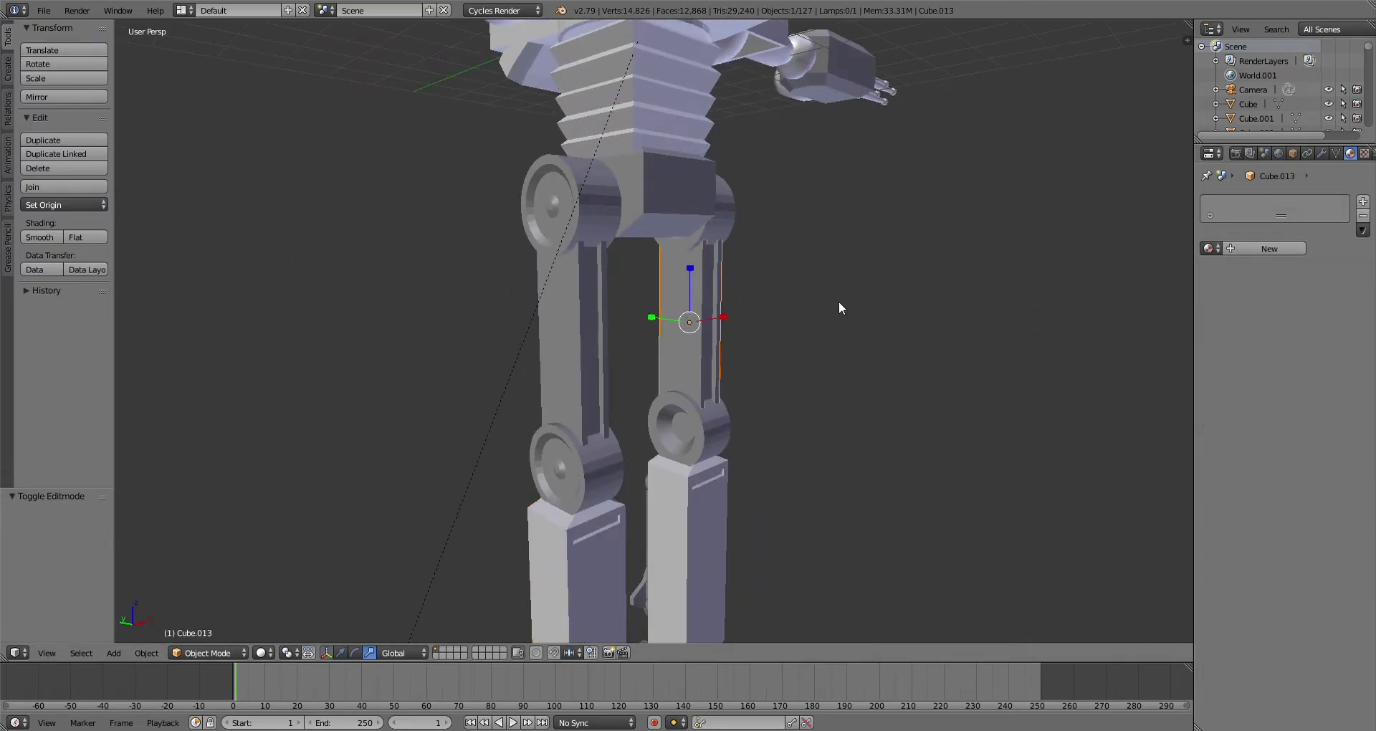
{"action": "left_click", "coordinate": [1210, 248]}
{"action": "scroll", "coordinate": [1159, 371], "scroll_direction": "down", "scroll_amount": 5}
{"action": "left_click", "coordinate": [1157, 372]}
Step: Assign Mk1 Dark to the knee and hip joint cylinders and Mk1 Body to the hip block
{"action": "right_click", "coordinate": [690, 430]}
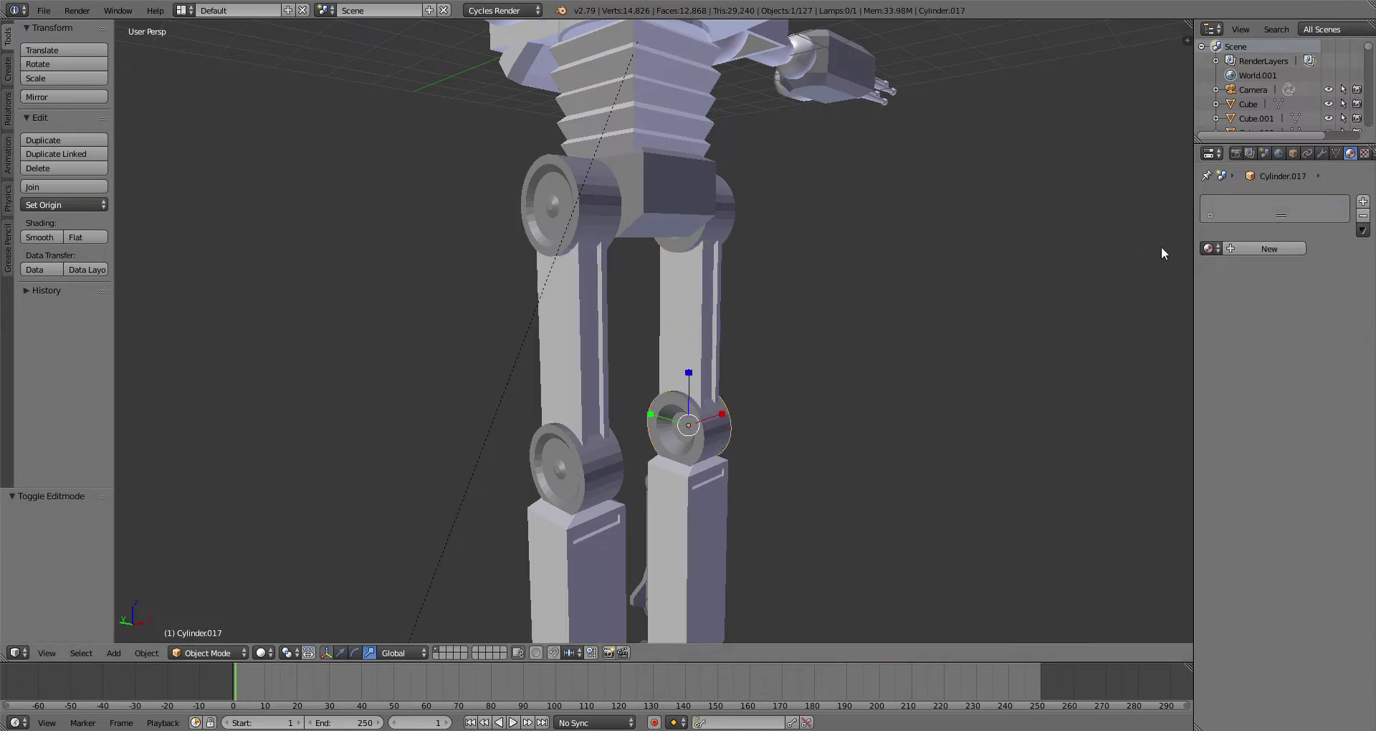
{"action": "left_click", "coordinate": [1209, 248]}
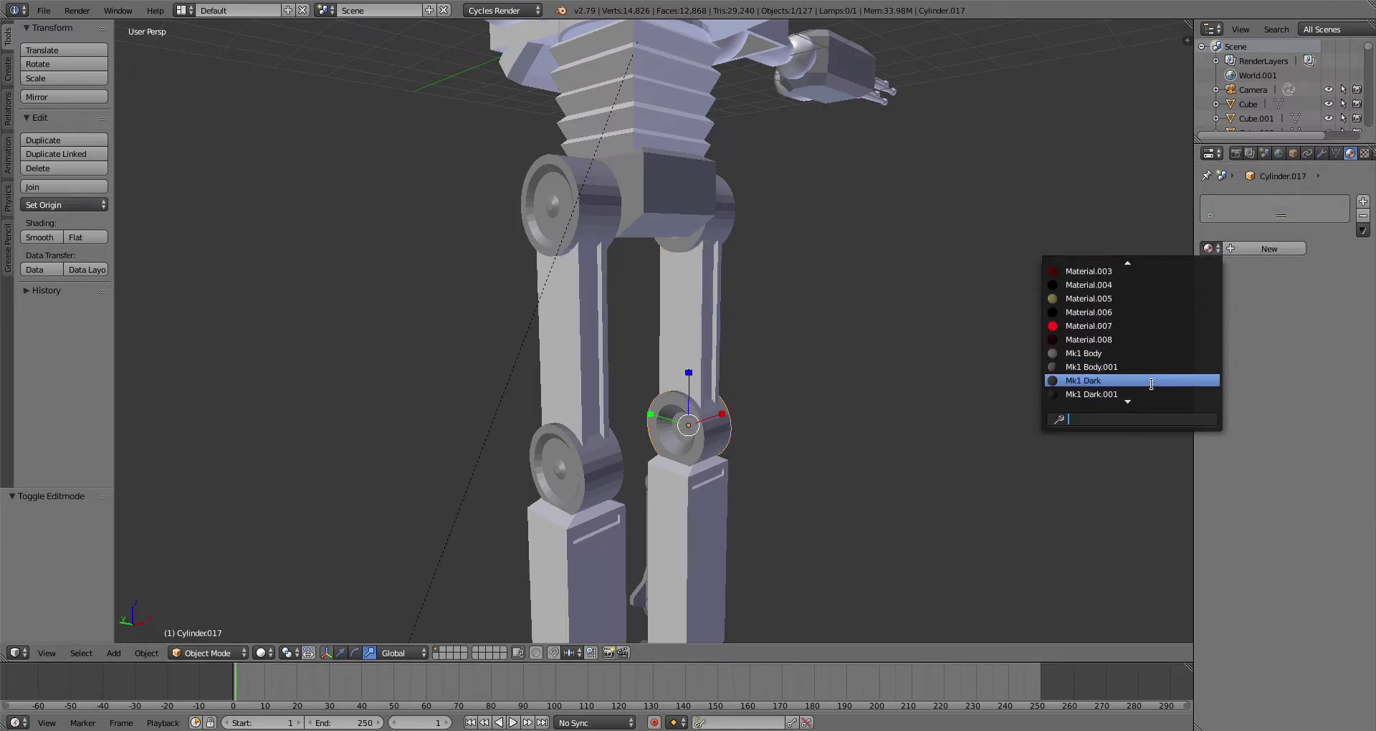
{"action": "left_click", "coordinate": [1151, 380]}
{"action": "right_click", "coordinate": [624, 209]}
{"action": "left_click", "coordinate": [1209, 248]}
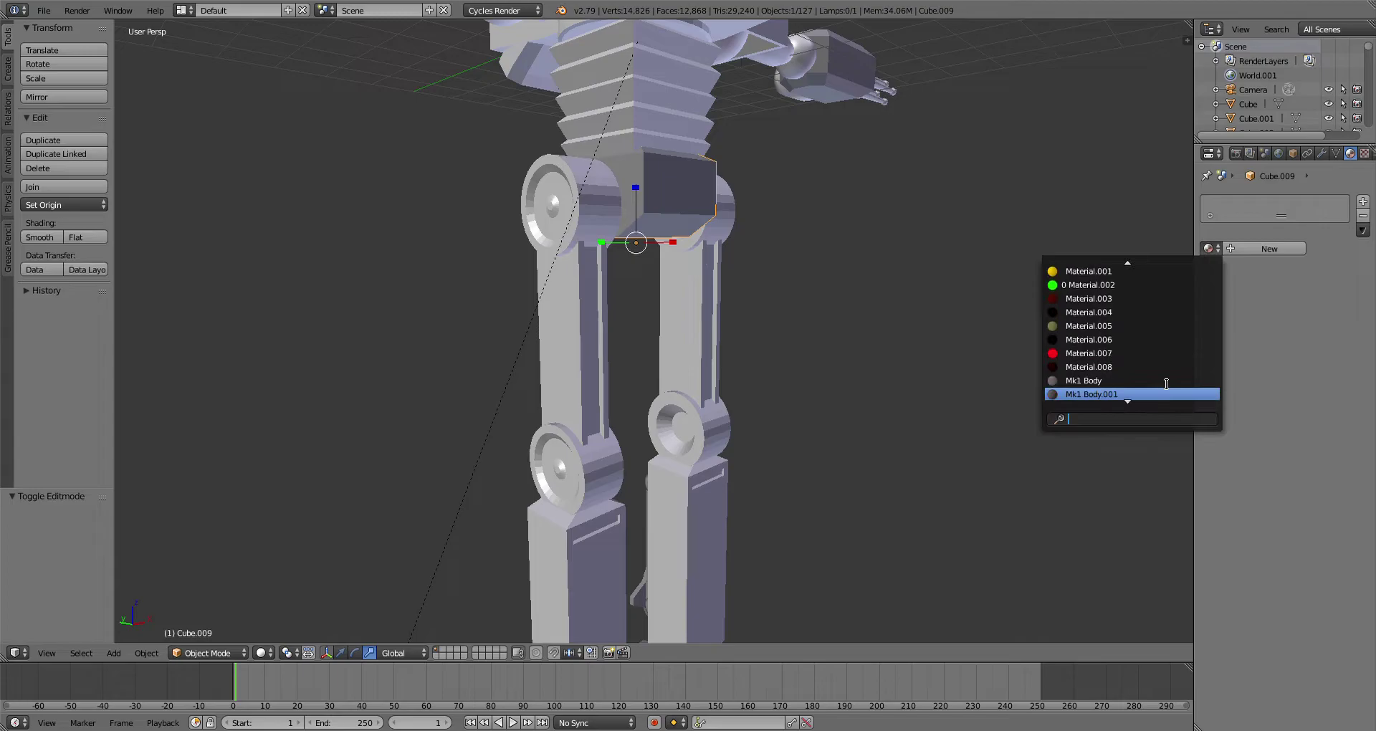
{"action": "left_click", "coordinate": [1144, 354]}
Step: Assign existing materials to the horizontal cylinder and the vertical rail on the rear of the shin
{"action": "middle_click_drag", "start_coordinate": [753, 410], "coordinate": [783, 111], "text": "shift"}
{"action": "middle_click_drag", "start_coordinate": [699, 430], "coordinate": [783, 414]}
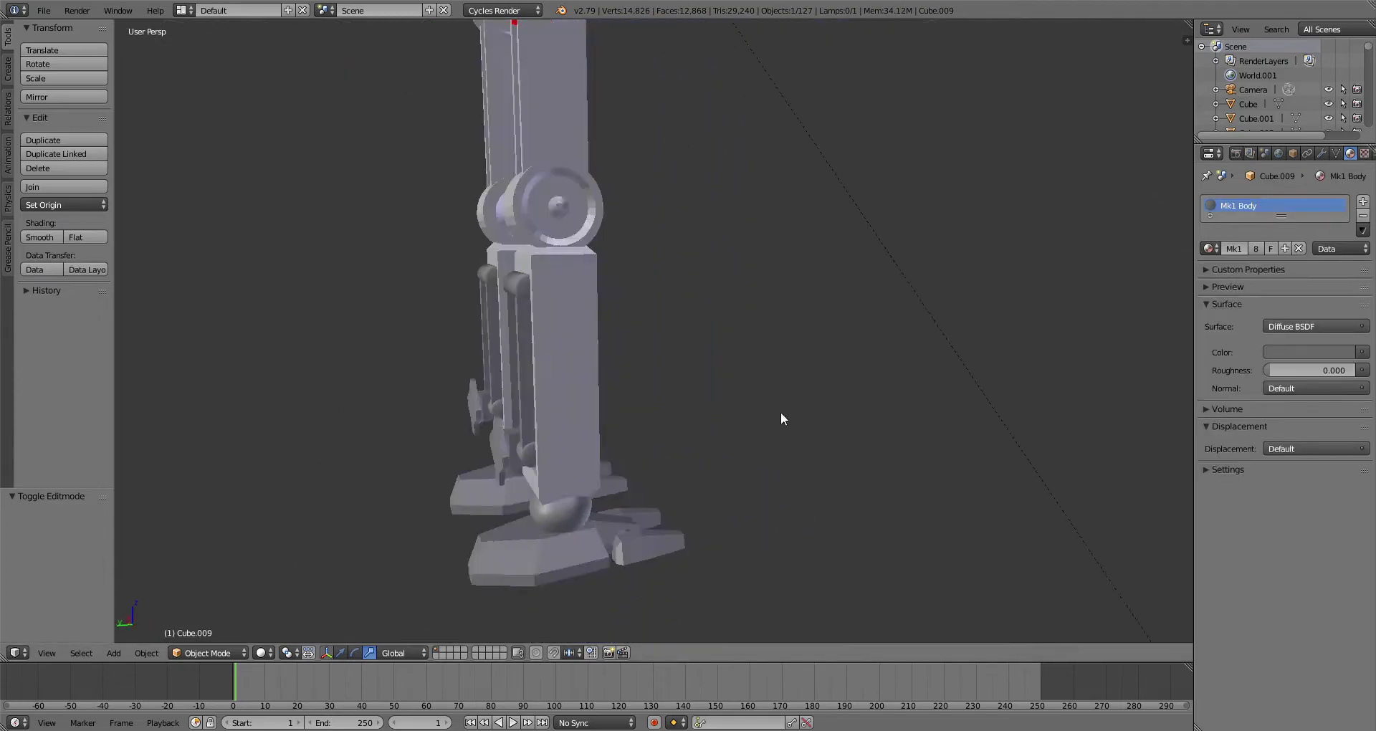
{"action": "middle_click_drag", "start_coordinate": [505, 380], "coordinate": [668, 372]}
{"action": "scroll", "coordinate": [668, 370], "scroll_direction": "up", "scroll_amount": 1}
{"action": "right_click", "coordinate": [677, 232]}
{"action": "left_click", "coordinate": [1209, 248]}
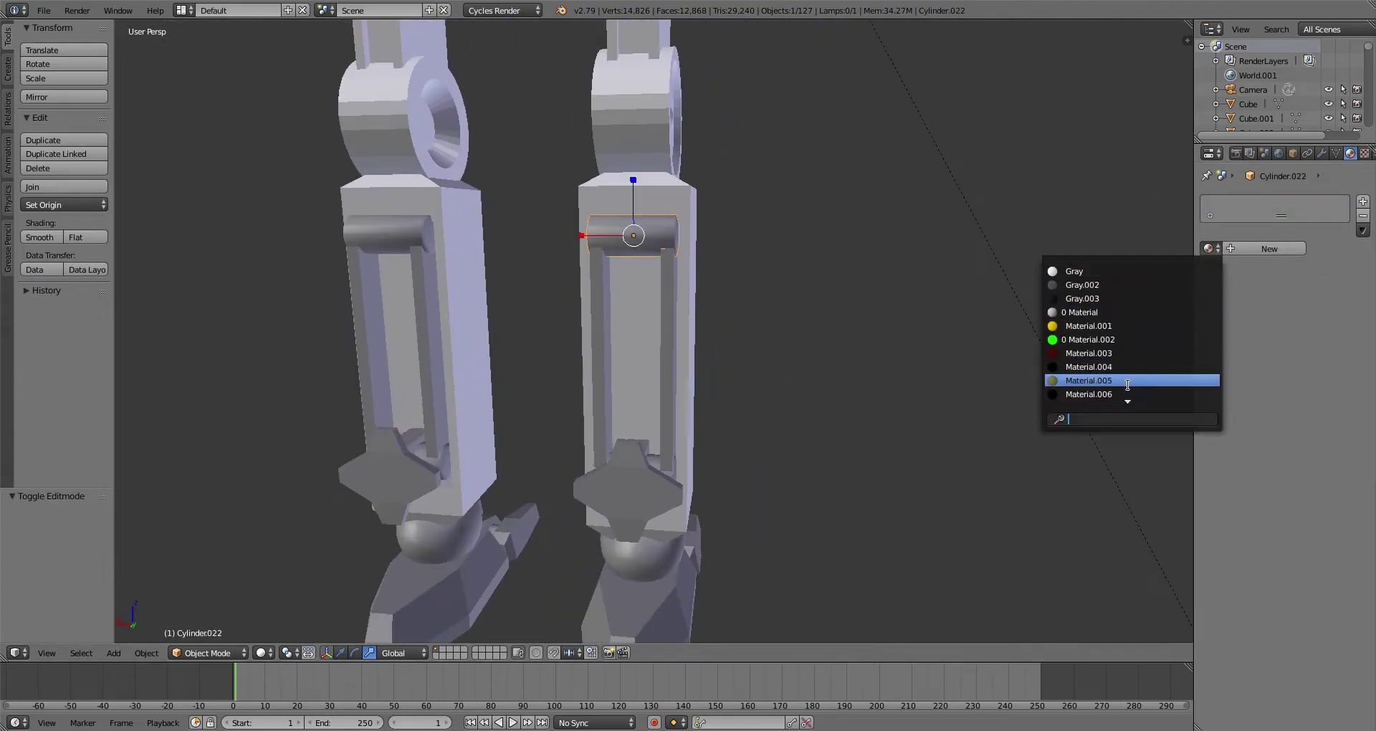
{"action": "left_click", "coordinate": [1127, 394]}
{"action": "middle_click_drag", "start_coordinate": [837, 399], "coordinate": [663, 471]}
{"action": "right_click", "coordinate": [667, 459]}
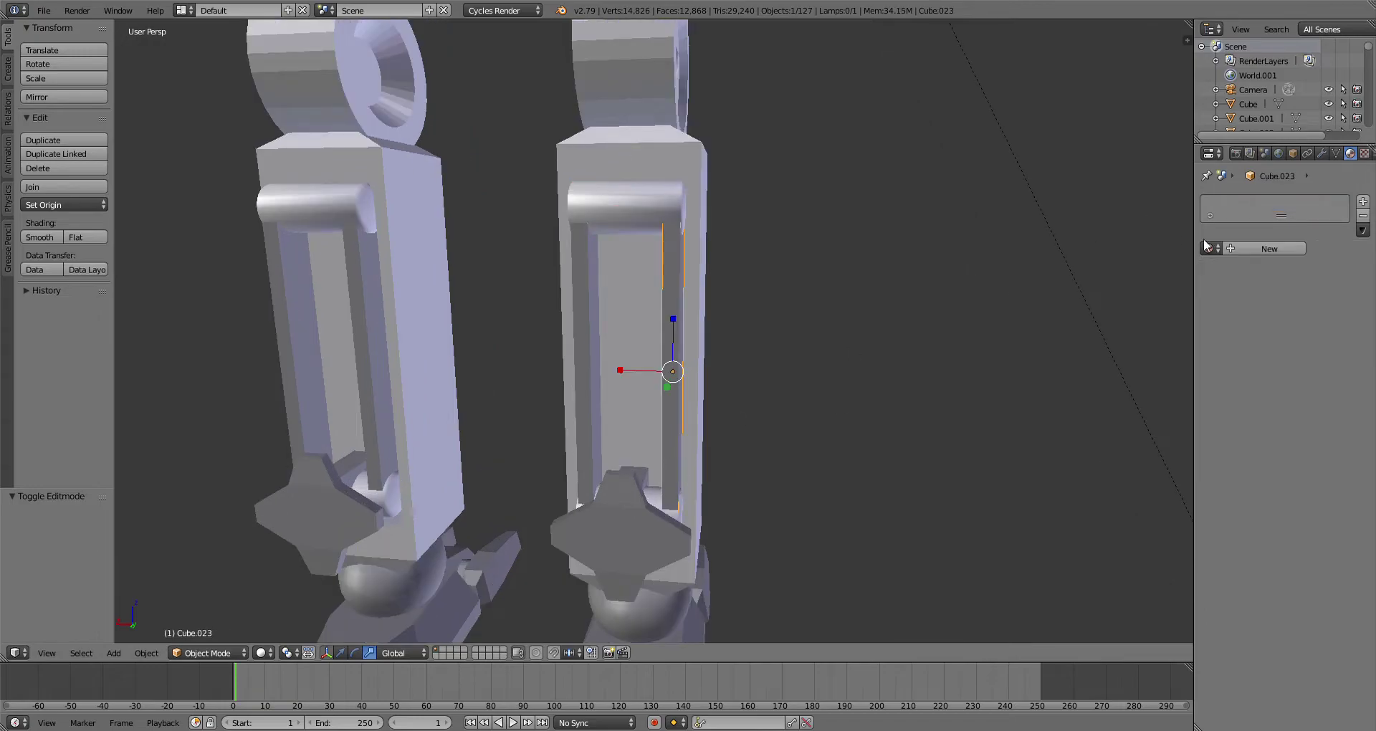
{"action": "left_click", "coordinate": [1209, 248]}
{"action": "left_click", "coordinate": [1173, 325]}
Step: Assign Mk1 Dark to the pointed plate behind the lower shin and to the ankle sphere
{"action": "right_click", "coordinate": [639, 538]}
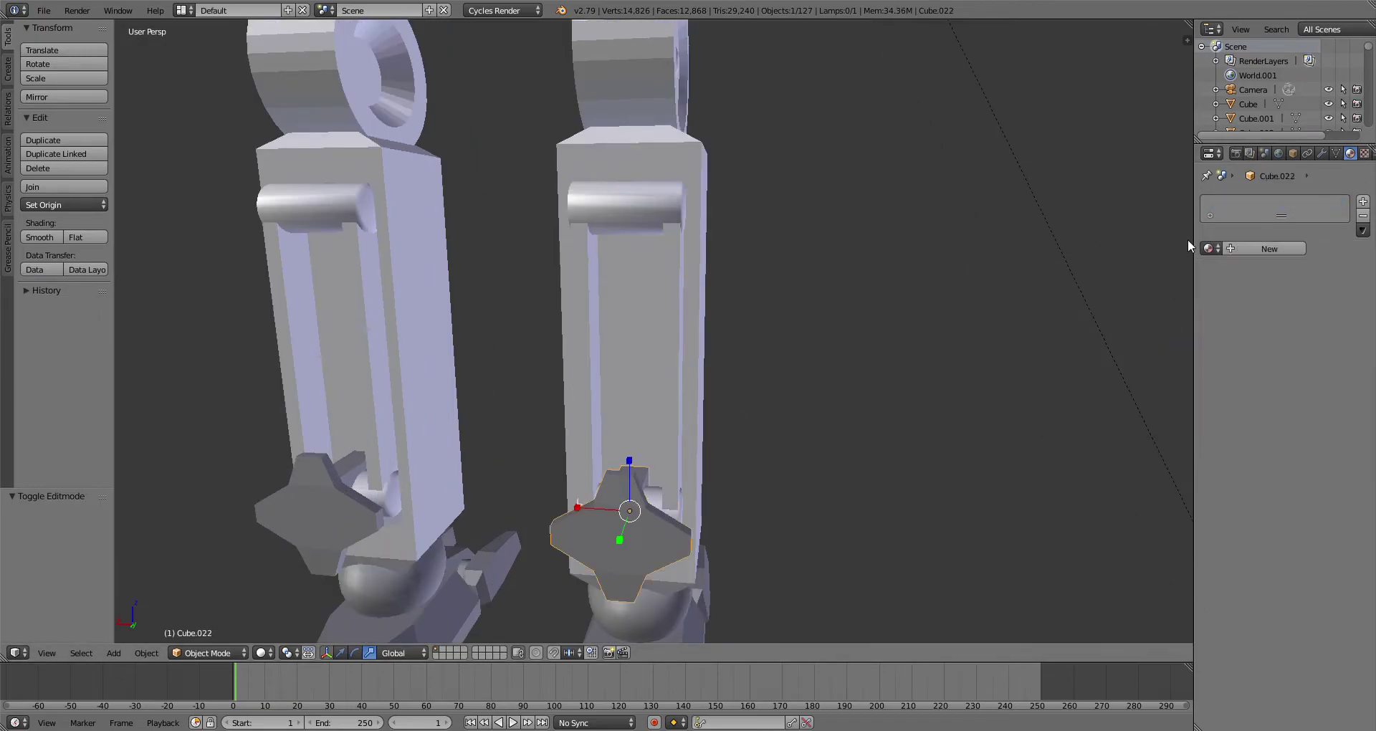
{"action": "left_click", "coordinate": [1209, 248]}
{"action": "scroll", "coordinate": [1157, 352], "scroll_direction": "down", "scroll_amount": 7}
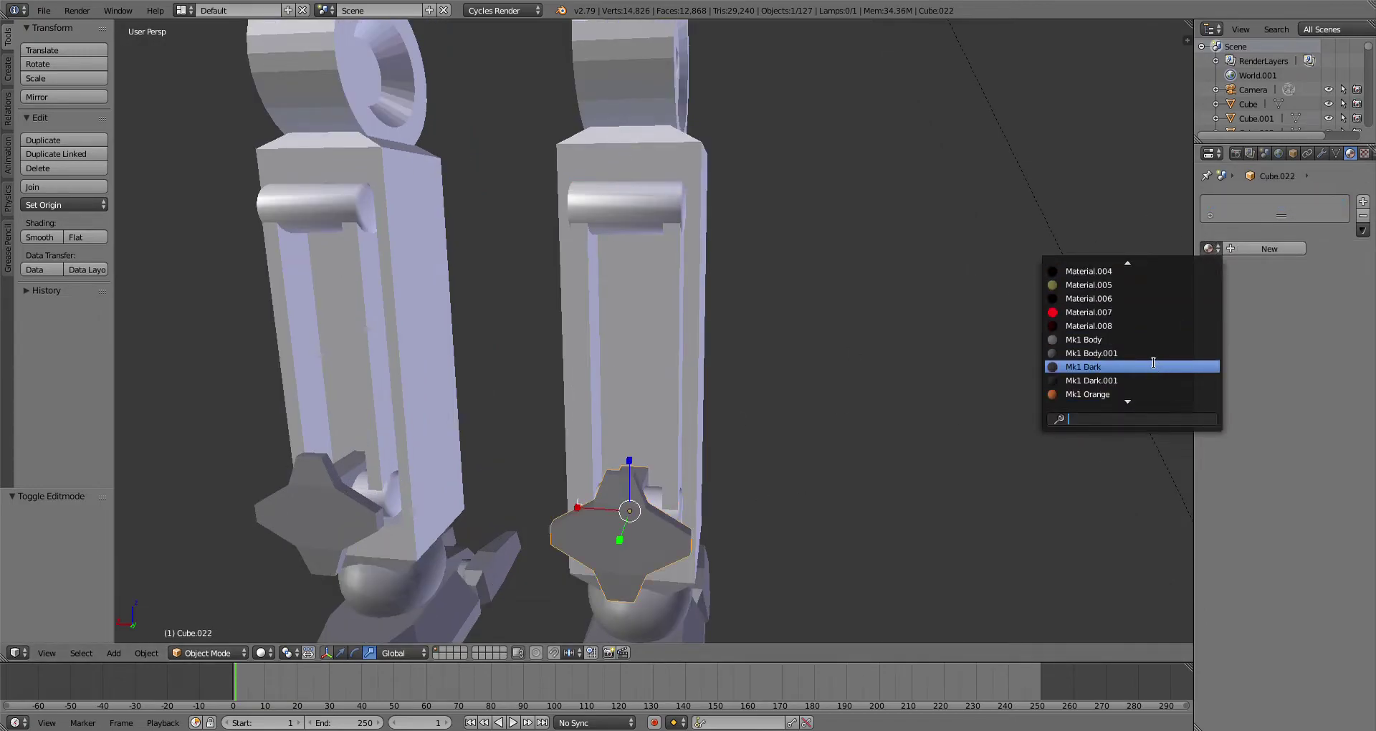
{"action": "left_click", "coordinate": [1138, 367]}
{"action": "middle_click_drag", "start_coordinate": [945, 393], "coordinate": [684, 373]}
{"action": "right_click", "coordinate": [684, 373]}
{"action": "scroll", "coordinate": [684, 372], "scroll_direction": "up", "scroll_amount": 2}
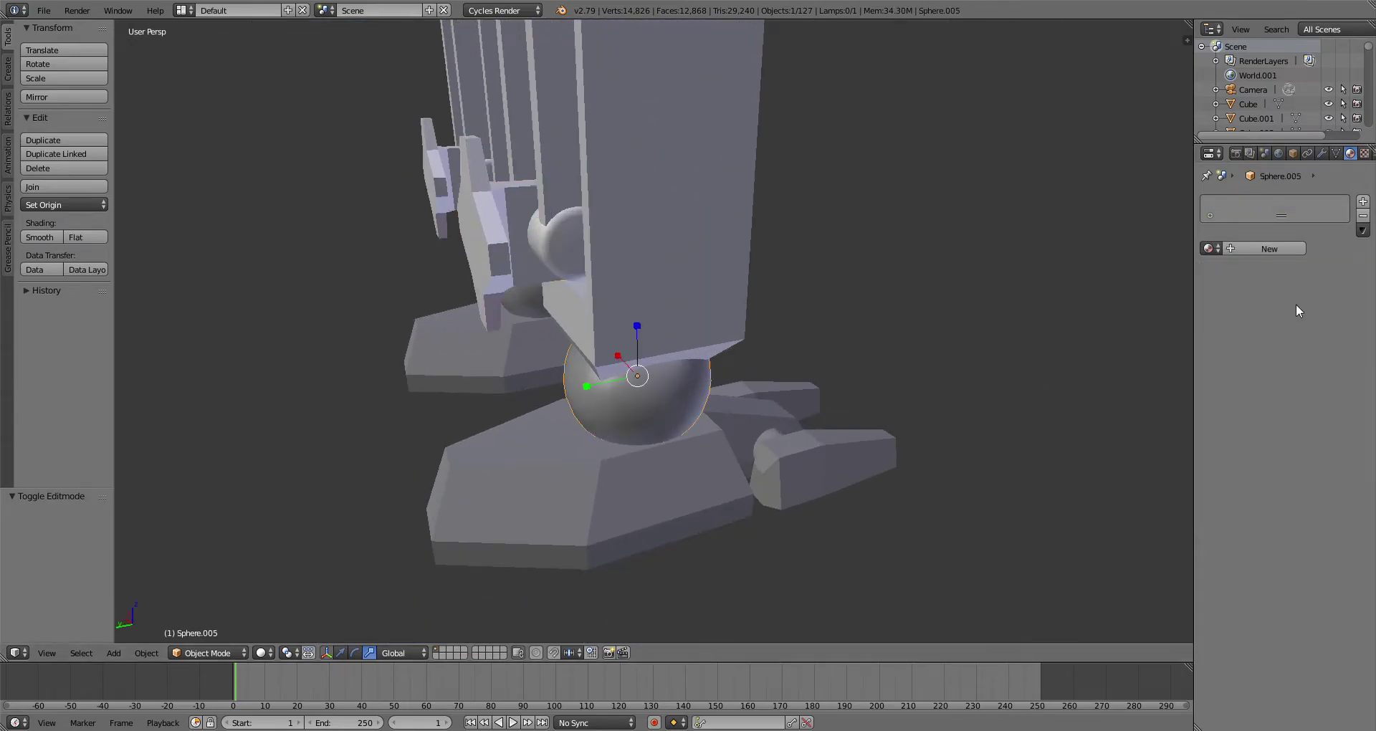
{"action": "left_click", "coordinate": [1211, 249]}
{"action": "left_click", "coordinate": [1145, 354]}
Step: Assign Mk1 Body to the main foot block and to the front toes
{"action": "middle_click_drag", "start_coordinate": [866, 433], "coordinate": [743, 500]}
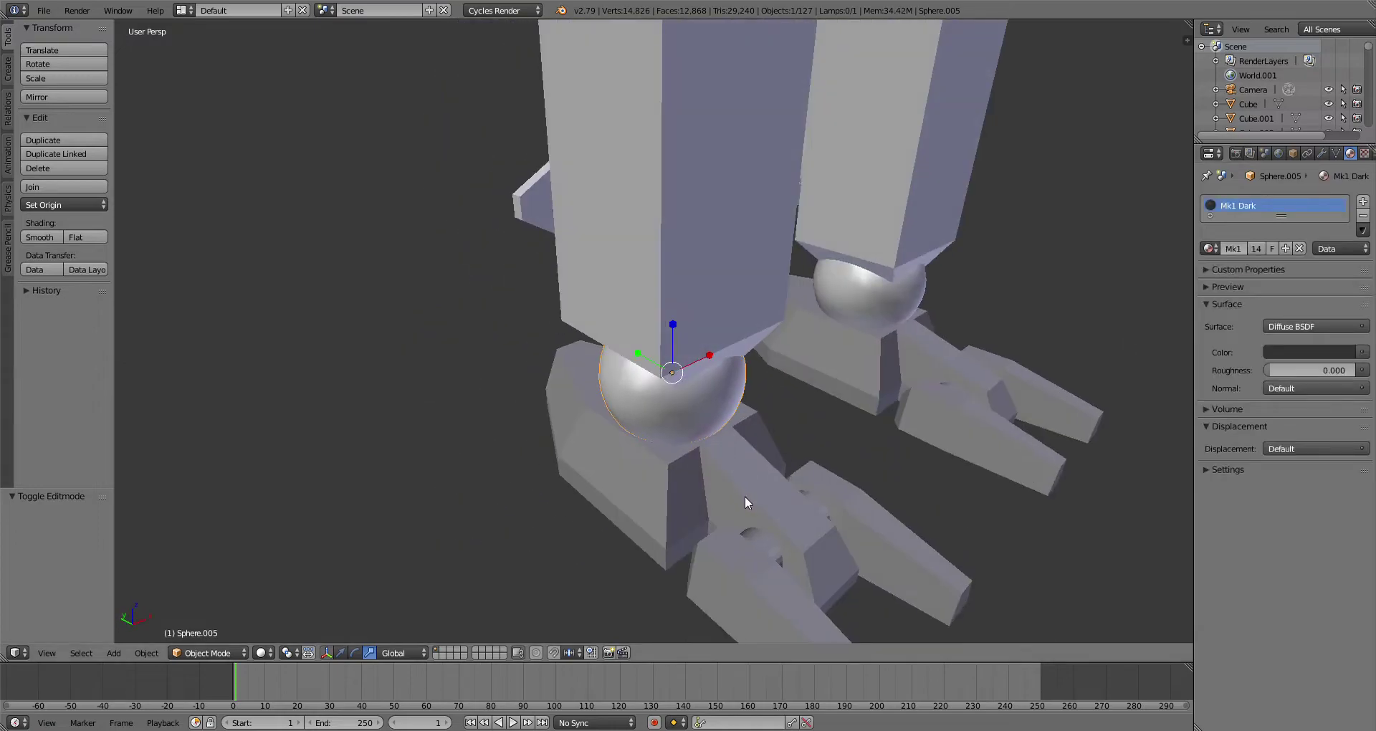
{"action": "right_click", "coordinate": [762, 553]}
{"action": "middle_click_drag", "start_coordinate": [999, 494], "coordinate": [939, 347], "text": "shift"}
{"action": "right_click", "coordinate": [706, 312]}
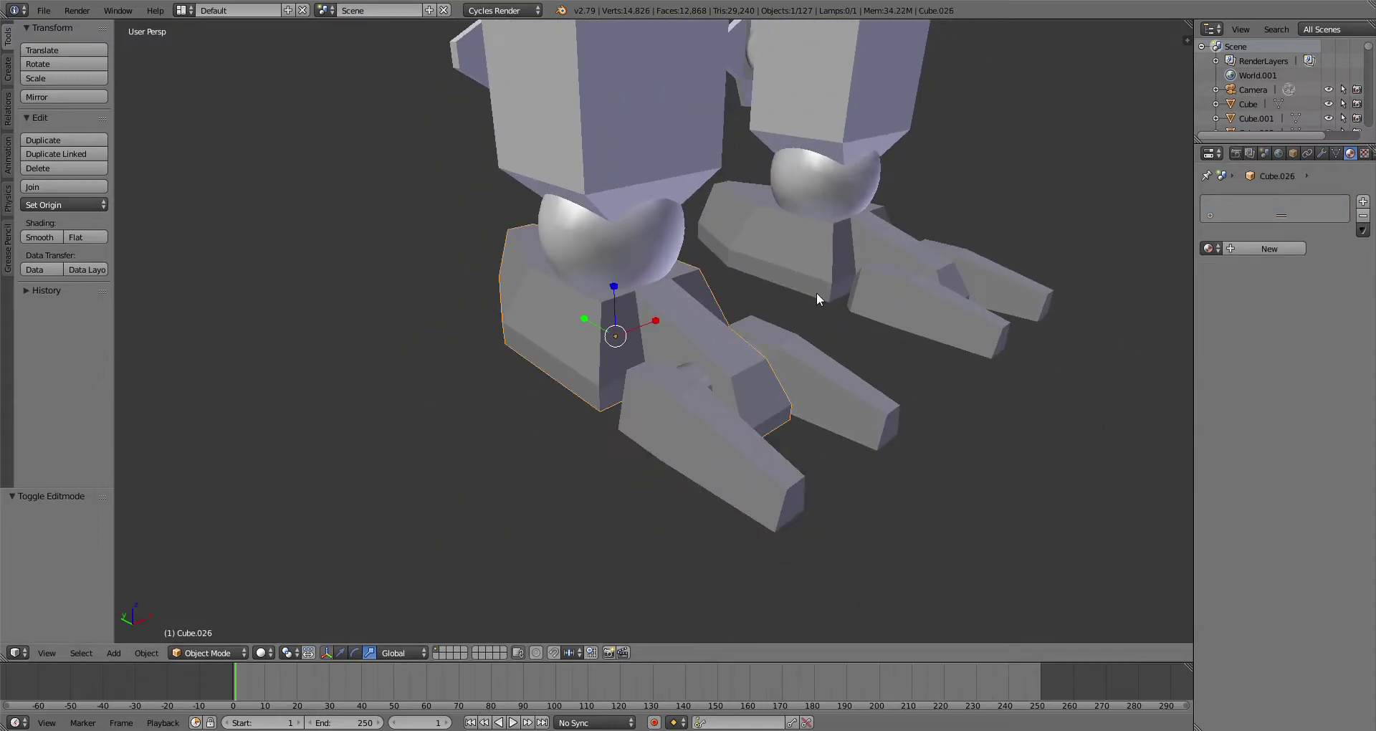
{"action": "left_click", "coordinate": [1211, 249]}
{"action": "scroll", "coordinate": [1159, 406], "scroll_direction": "down", "scroll_amount": 1}
{"action": "left_click", "coordinate": [1142, 327]}
{"action": "right_click", "coordinate": [686, 415]}
{"action": "left_click", "coordinate": [1210, 249]}
{"action": "scroll", "coordinate": [1144, 369], "scroll_direction": "down", "scroll_amount": 4}
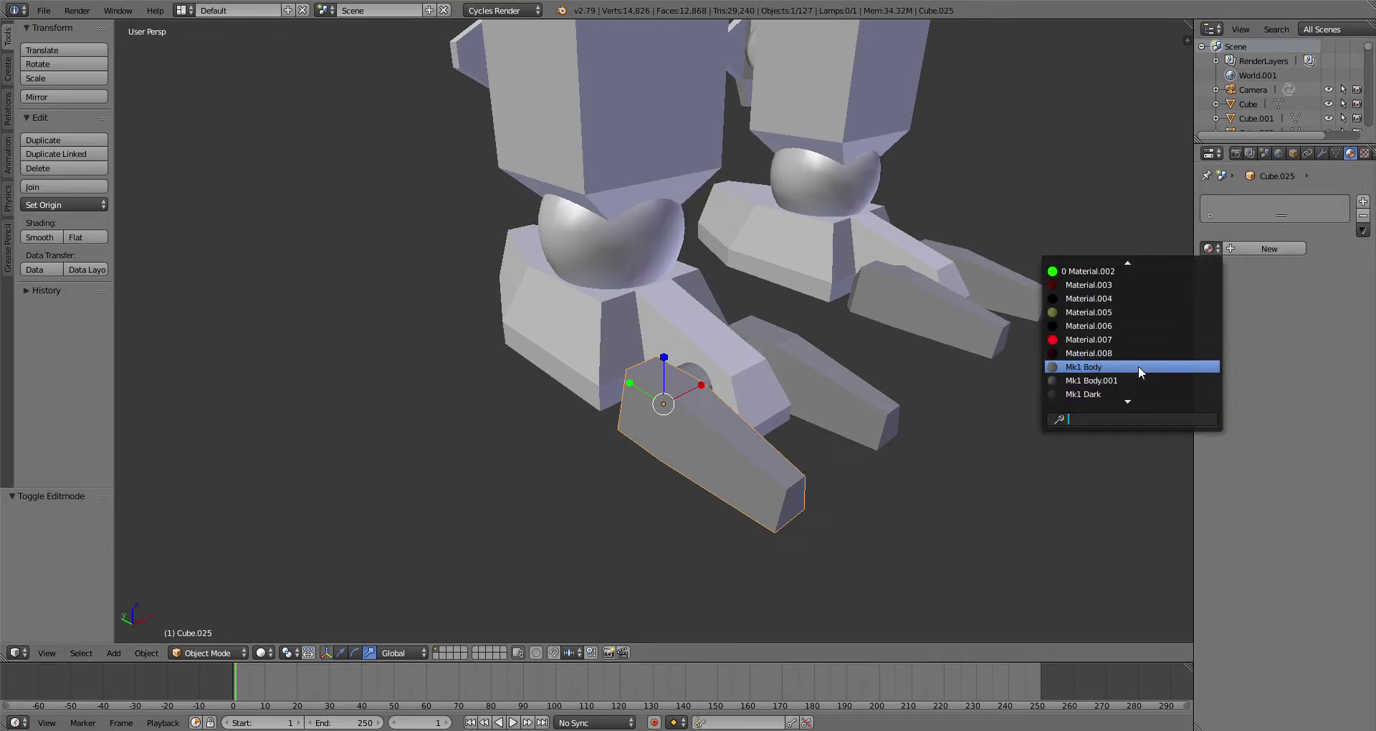
{"action": "left_click", "coordinate": [1138, 366]}
Step: Assign Mk1 Dark to the cylinder joining the toes to the foot
{"action": "scroll", "coordinate": [779, 362], "scroll_direction": "up", "scroll_amount": 5}
{"action": "middle_click_drag", "start_coordinate": [779, 362], "coordinate": [681, 387]}
{"action": "right_click", "coordinate": [628, 438]}
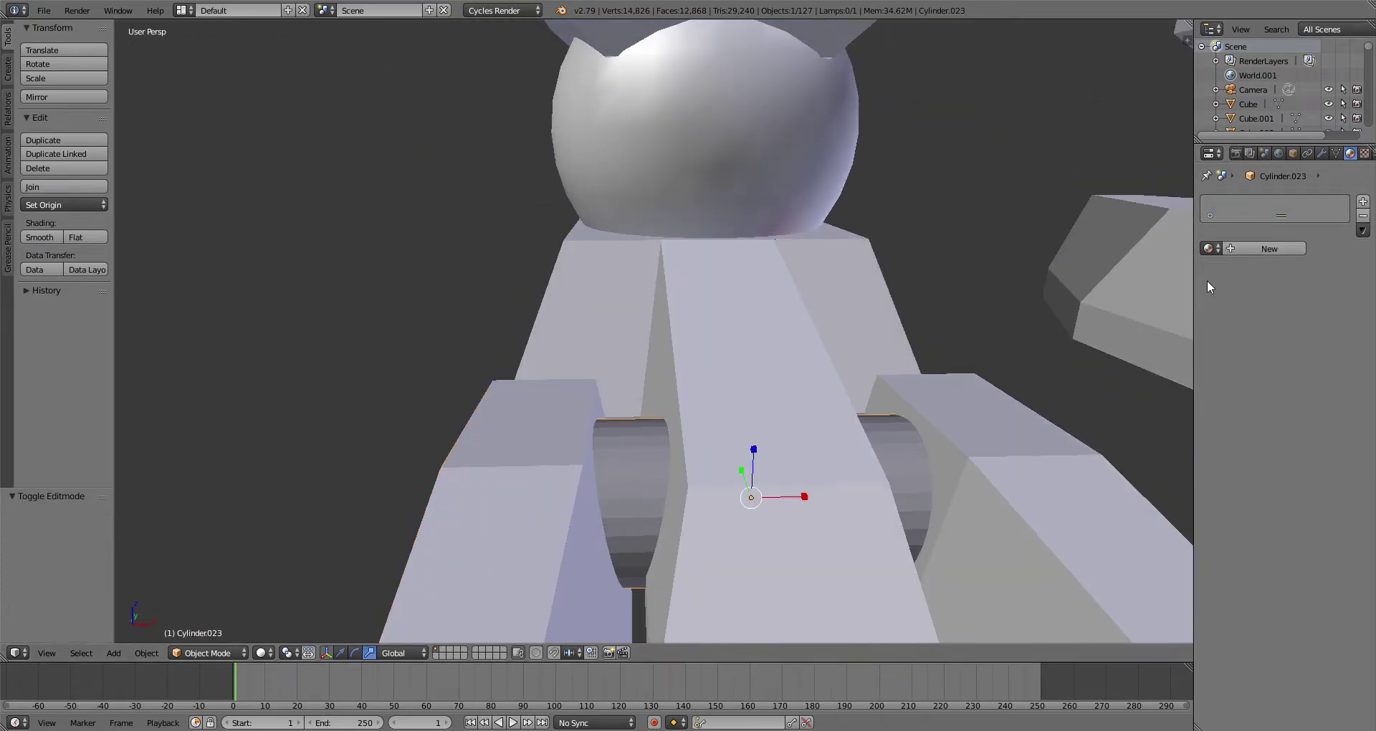
{"action": "left_click", "coordinate": [1211, 249]}
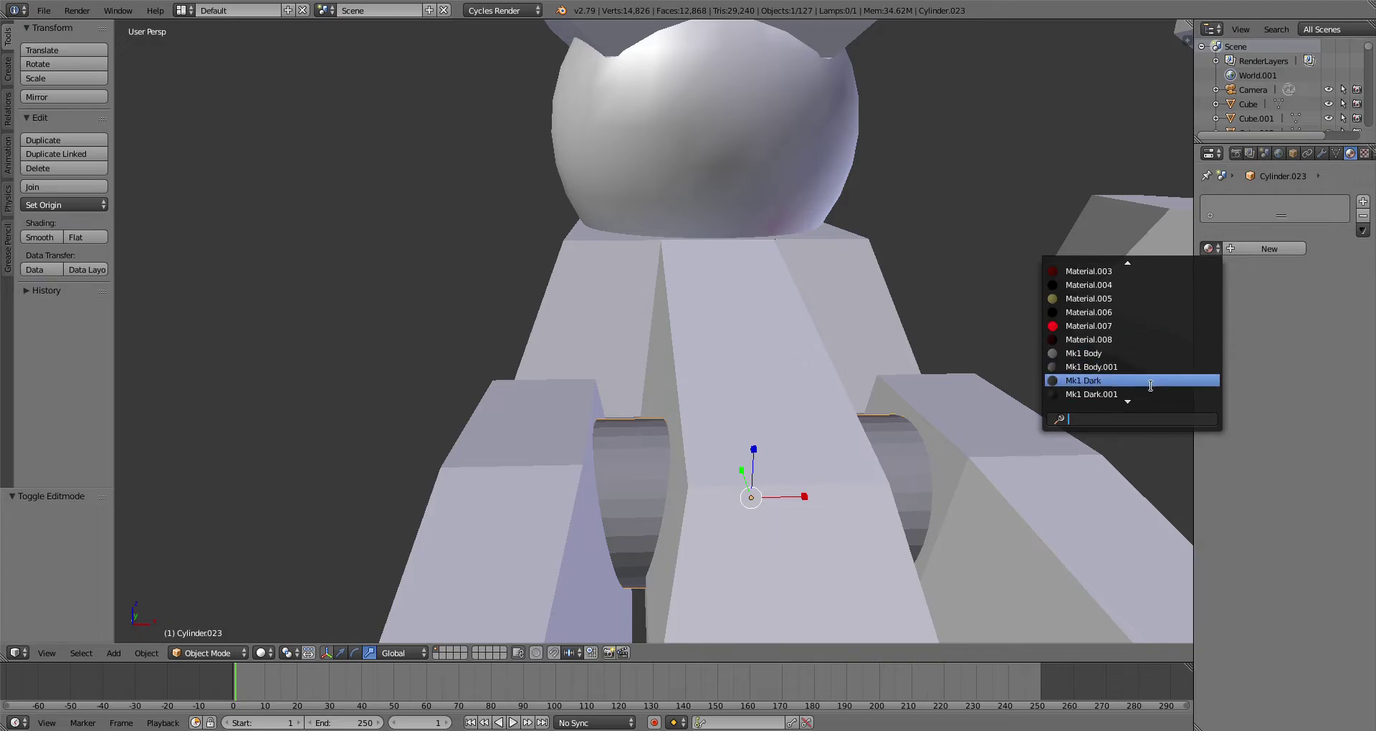
{"action": "left_click", "coordinate": [1151, 380]}
Step: Assign Mk1 Body to the forearm blocks of the mech
{"action": "scroll", "coordinate": [806, 359], "scroll_direction": "down", "scroll_amount": 6}
{"action": "middle_click_drag", "start_coordinate": [833, 309], "coordinate": [647, 357]}
{"action": "middle_click_drag", "start_coordinate": [674, 86], "coordinate": [792, 365], "text": "shift"}
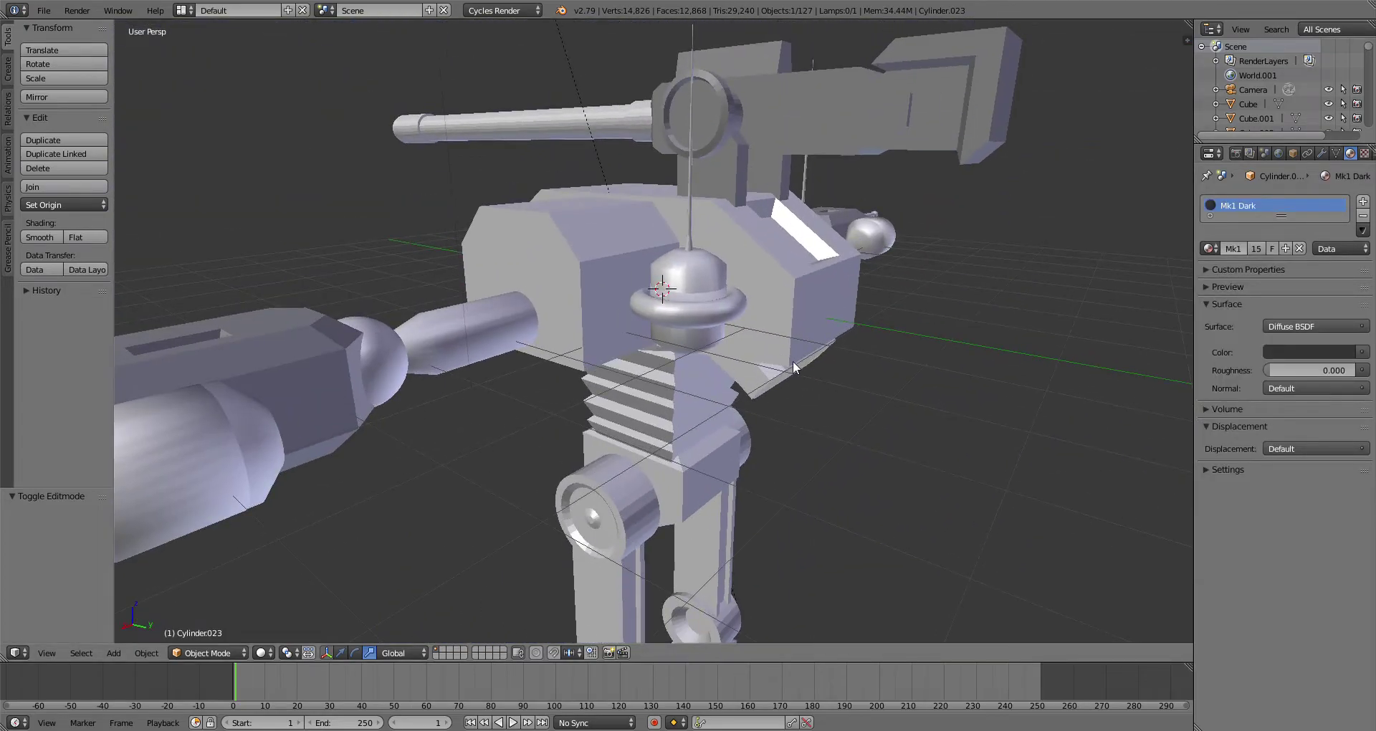
{"action": "right_click", "coordinate": [789, 122]}
{"action": "middle_click_drag", "start_coordinate": [688, 154], "coordinate": [882, 204]}
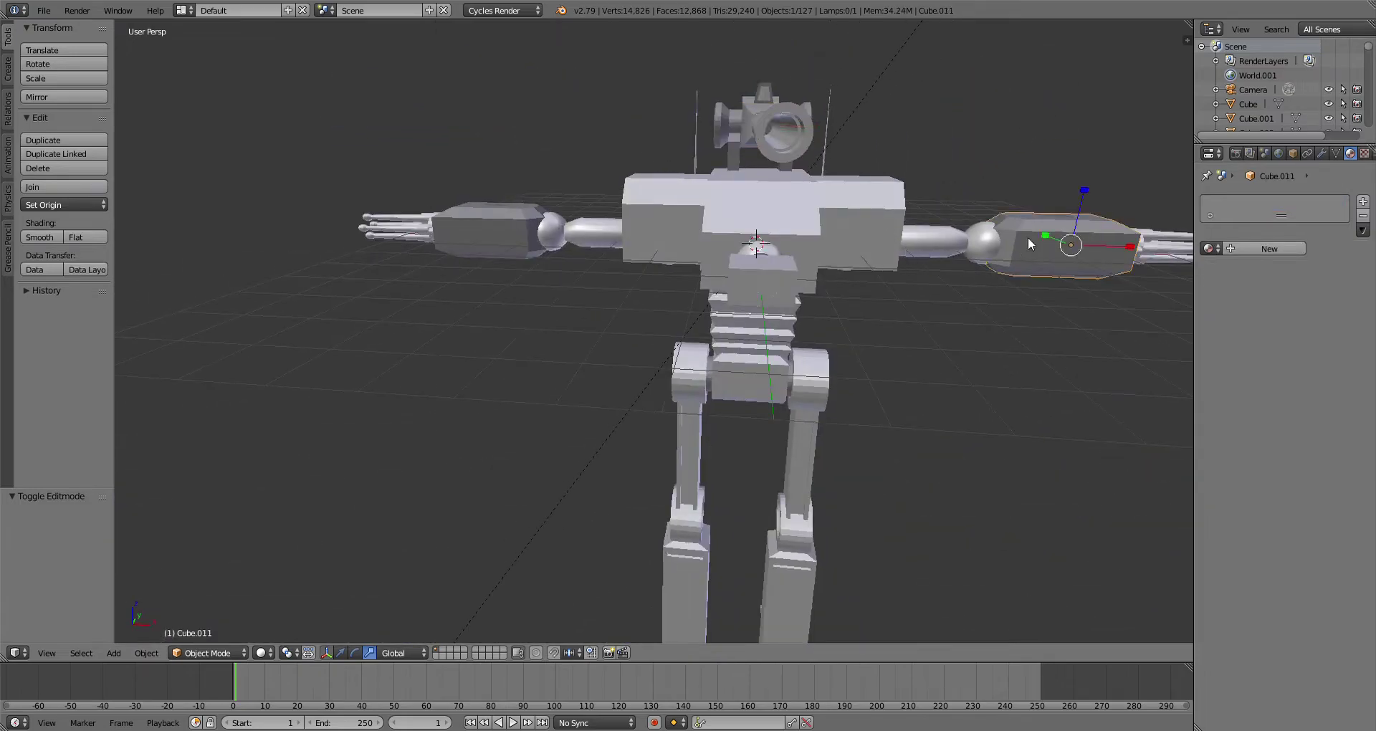
{"action": "left_click", "coordinate": [1210, 248]}
{"action": "left_click", "coordinate": [1136, 356]}
Step: Replace the Gray material on the cannon's muzzle ring and long barrel with Mk1 Dark
{"action": "middle_click_drag", "start_coordinate": [1005, 291], "coordinate": [471, 432]}
{"action": "scroll", "coordinate": [471, 432], "scroll_direction": "up", "scroll_amount": 3}
{"action": "middle_click_drag", "start_coordinate": [470, 515], "coordinate": [523, 320]}
{"action": "right_click", "coordinate": [523, 320]}
{"action": "left_click", "coordinate": [1212, 248]}
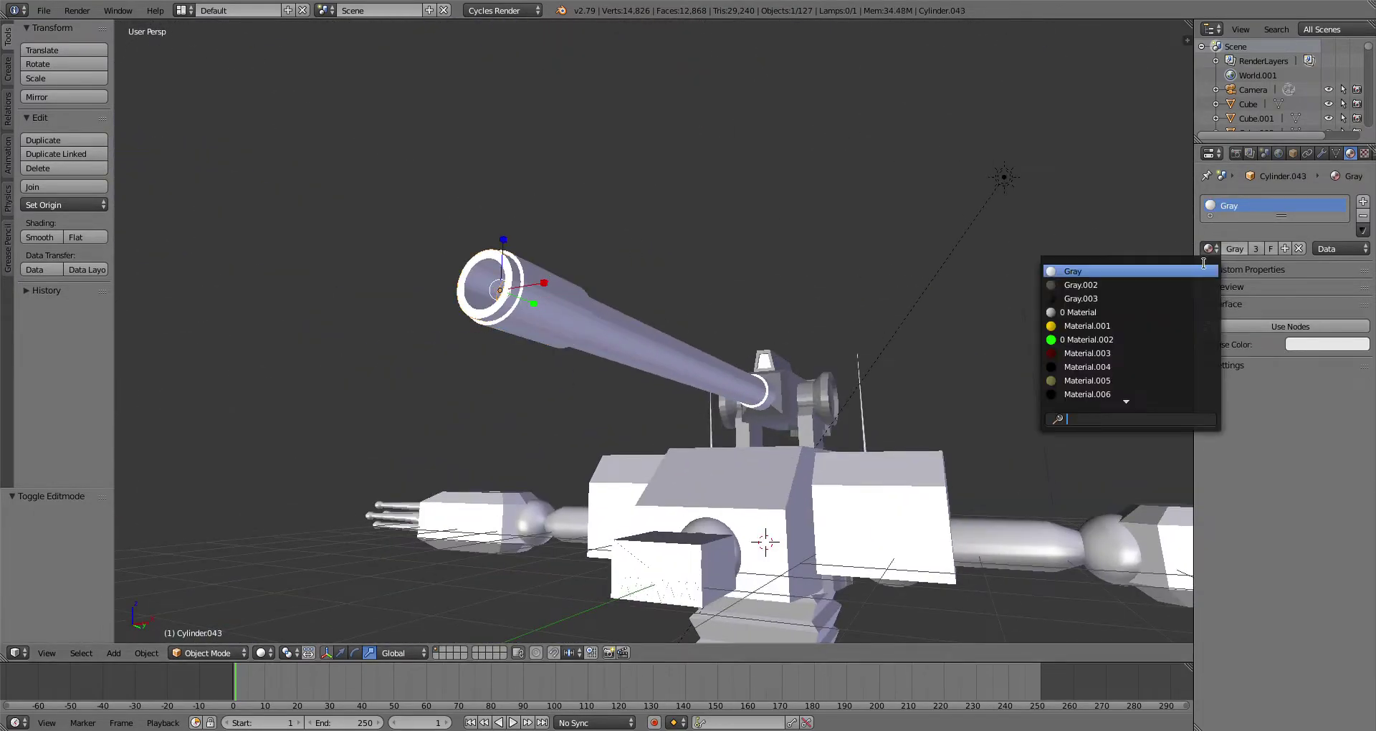
{"action": "scroll", "coordinate": [1131, 373], "scroll_direction": "down", "scroll_amount": 6}
{"action": "left_click", "coordinate": [1142, 387]}
{"action": "middle_click_drag", "start_coordinate": [804, 331], "coordinate": [767, 397]}
{"action": "scroll", "coordinate": [802, 397], "scroll_direction": "up", "scroll_amount": 1}
{"action": "right_click", "coordinate": [805, 397]}
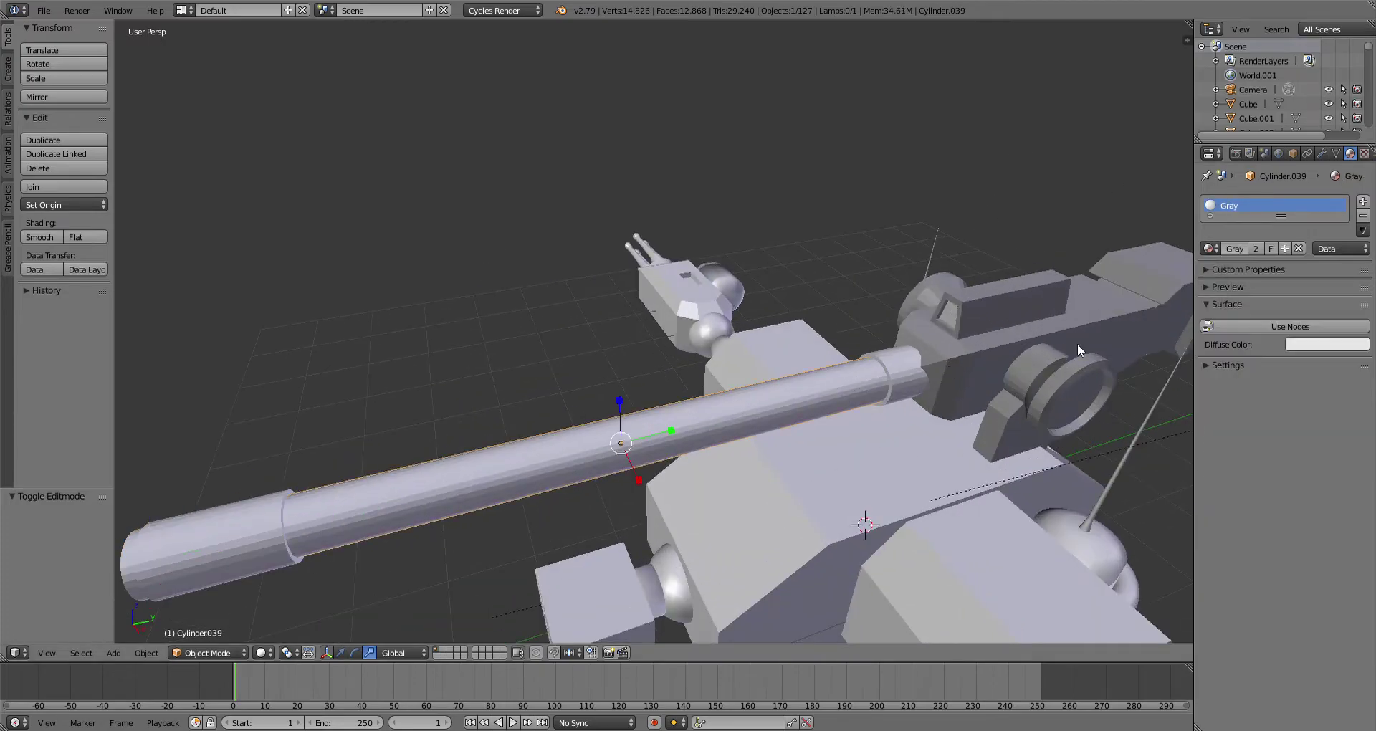
{"action": "left_click", "coordinate": [1210, 249]}
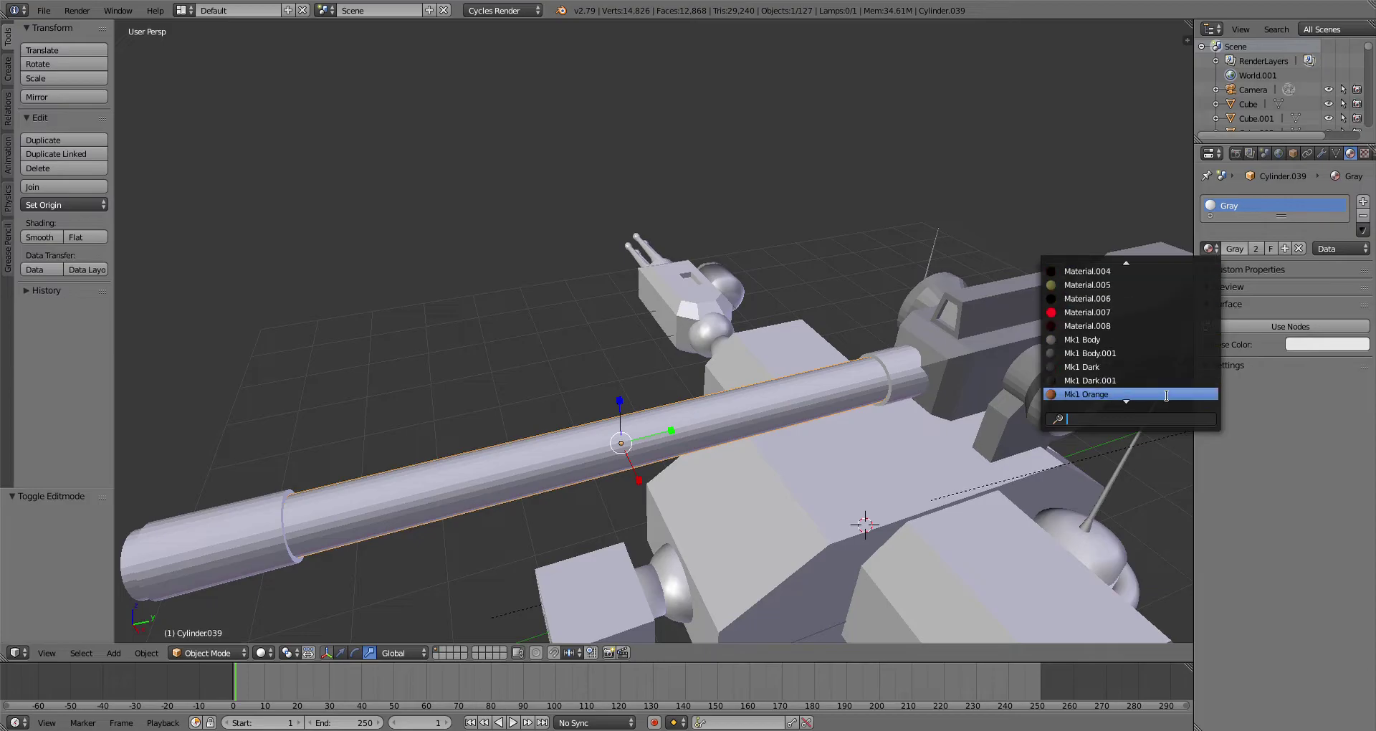
{"action": "left_click", "coordinate": [1156, 365]}
Step: Assign Mk1 Dark to the round side cylinder of the cannon mount and shade it smooth
{"action": "right_click", "coordinate": [1059, 397]}
{"action": "left_click", "coordinate": [1210, 249]}
{"action": "scroll", "coordinate": [1105, 369], "scroll_direction": "down", "scroll_amount": 4}
{"action": "left_click", "coordinate": [1105, 368]}
{"action": "left_click", "coordinate": [40, 237]}
Step: Assign an existing material to the cannon's support bracket and Mk1 Body to the cannon housing
{"action": "middle_click_drag", "start_coordinate": [381, 347], "coordinate": [807, 336]}
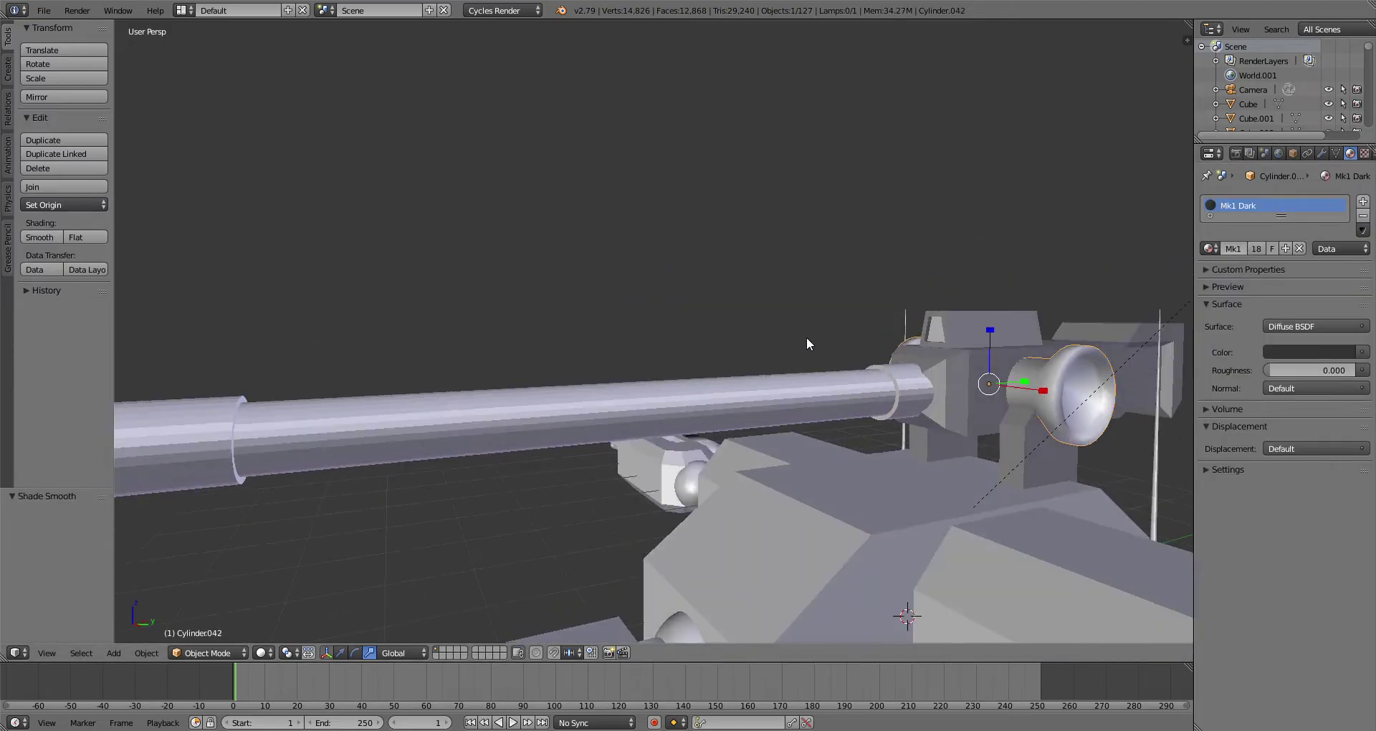
{"action": "right_click", "coordinate": [1018, 445]}
{"action": "middle_click_drag", "start_coordinate": [1018, 446], "coordinate": [1022, 298]}
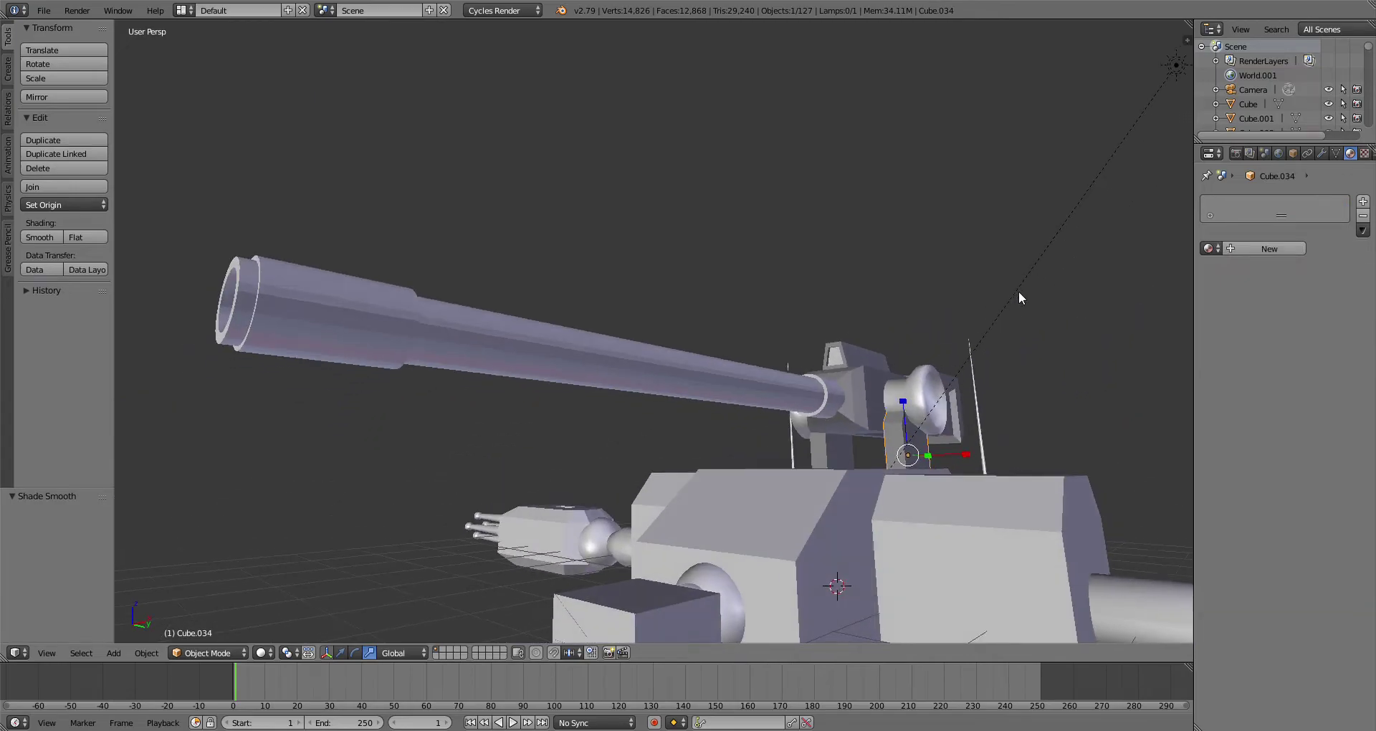
{"action": "left_click", "coordinate": [1210, 249]}
{"action": "scroll", "coordinate": [1148, 367], "scroll_direction": "down", "scroll_amount": 4}
{"action": "left_click", "coordinate": [1138, 348]}
{"action": "right_click", "coordinate": [861, 374]}
{"action": "left_click", "coordinate": [1210, 249]}
{"action": "scroll", "coordinate": [1147, 386], "scroll_direction": "down", "scroll_amount": 2}
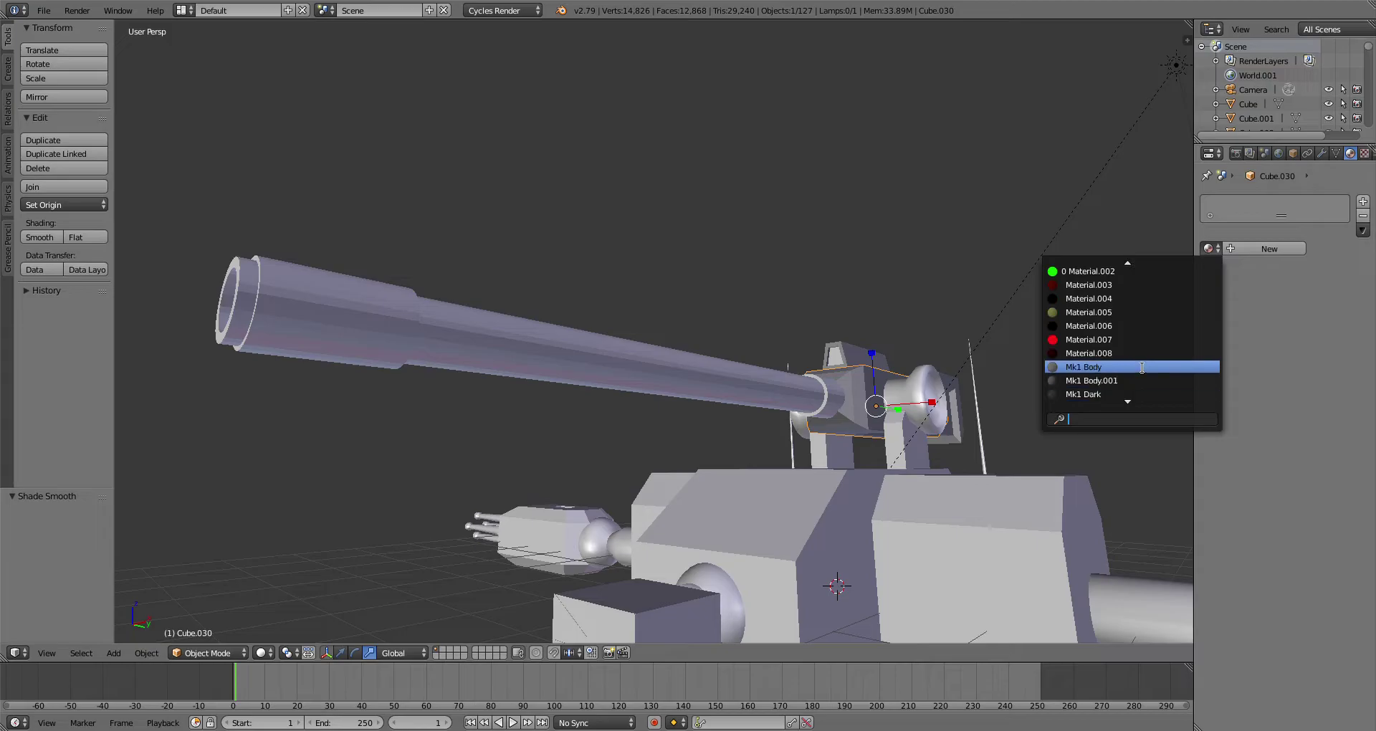
{"action": "left_click", "coordinate": [1142, 367]}
Step: Assign Mk1 Dark to the sight block on top of the cannon housing
{"action": "right_click", "coordinate": [838, 394]}
{"action": "left_click", "coordinate": [1210, 249]}
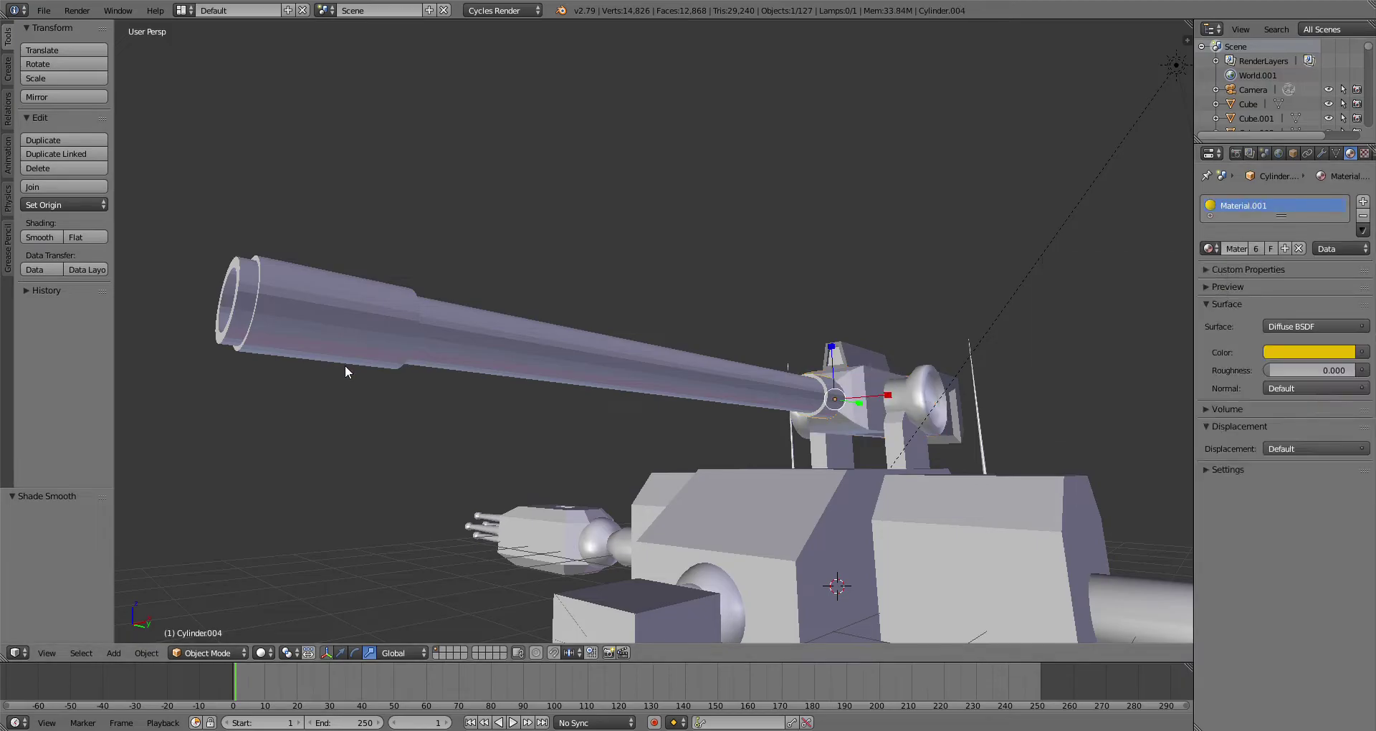
{"action": "right_click", "coordinate": [367, 308]}
{"action": "middle_click_drag", "start_coordinate": [604, 388], "coordinate": [882, 340]}
{"action": "right_click", "coordinate": [881, 340]}
{"action": "left_click", "coordinate": [1210, 249]}
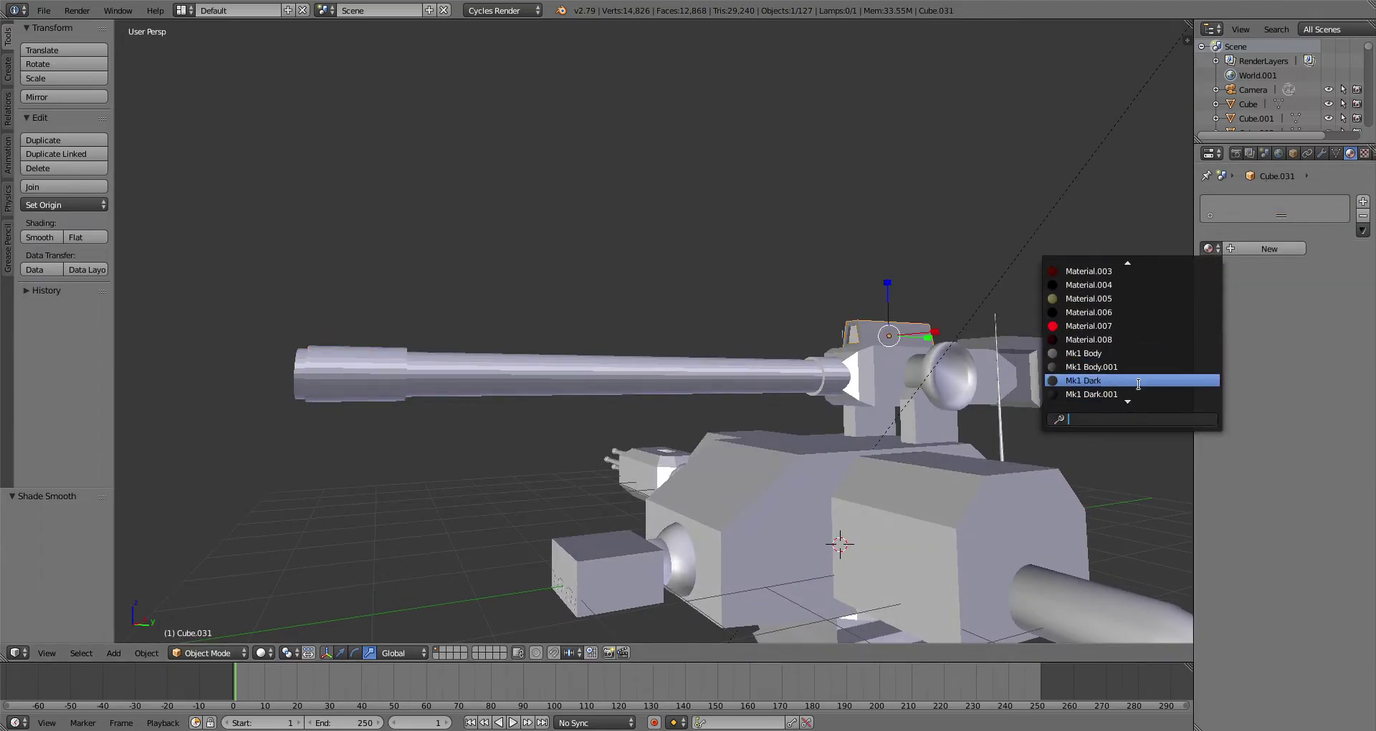
{"action": "left_click", "coordinate": [1138, 384]}
Step: Check the sight's glowing insert and assign an existing material to the block at the cannon's rear end
{"action": "right_click", "coordinate": [856, 337]}
{"action": "middle_click_drag", "start_coordinate": [855, 338], "coordinate": [728, 376]}
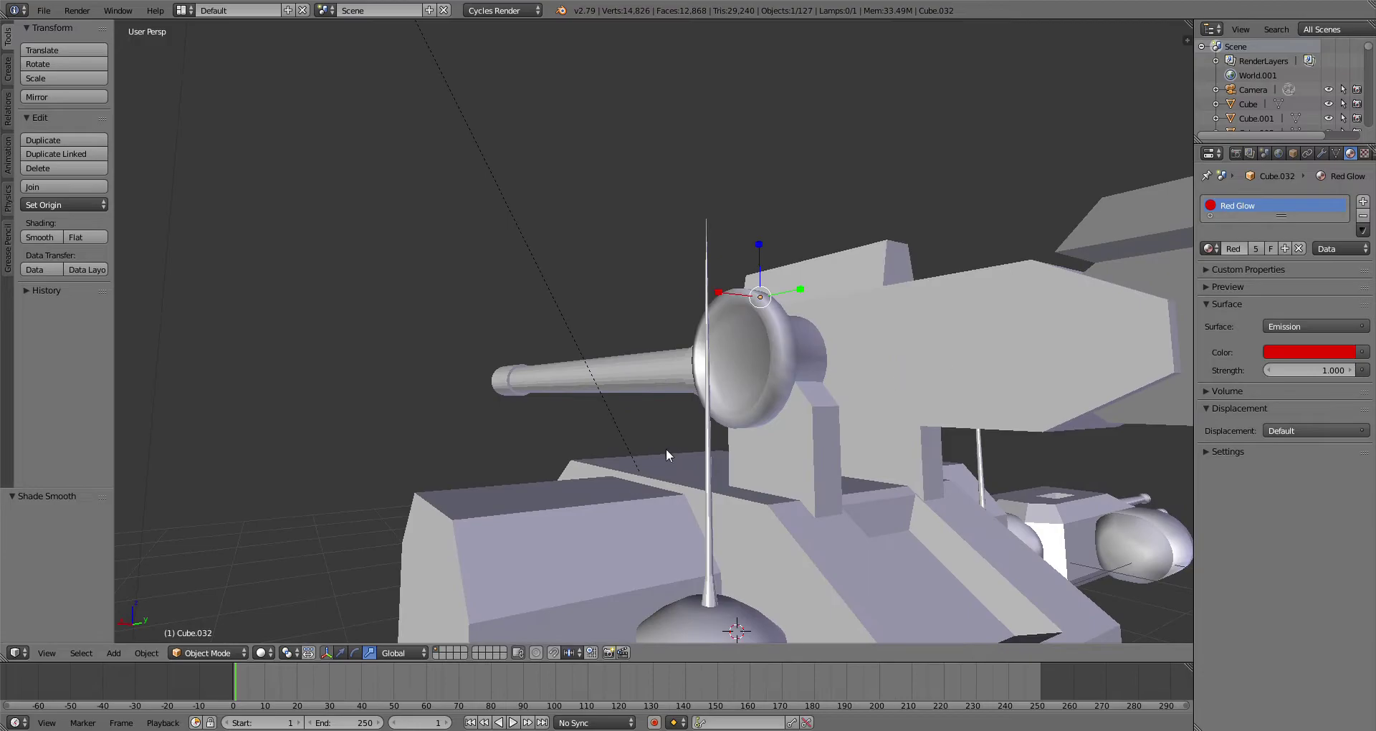
{"action": "right_click", "coordinate": [911, 373]}
{"action": "middle_click_drag", "start_coordinate": [1068, 328], "coordinate": [1003, 324]}
{"action": "right_click", "coordinate": [1118, 286]}
{"action": "left_click", "coordinate": [1211, 249]}
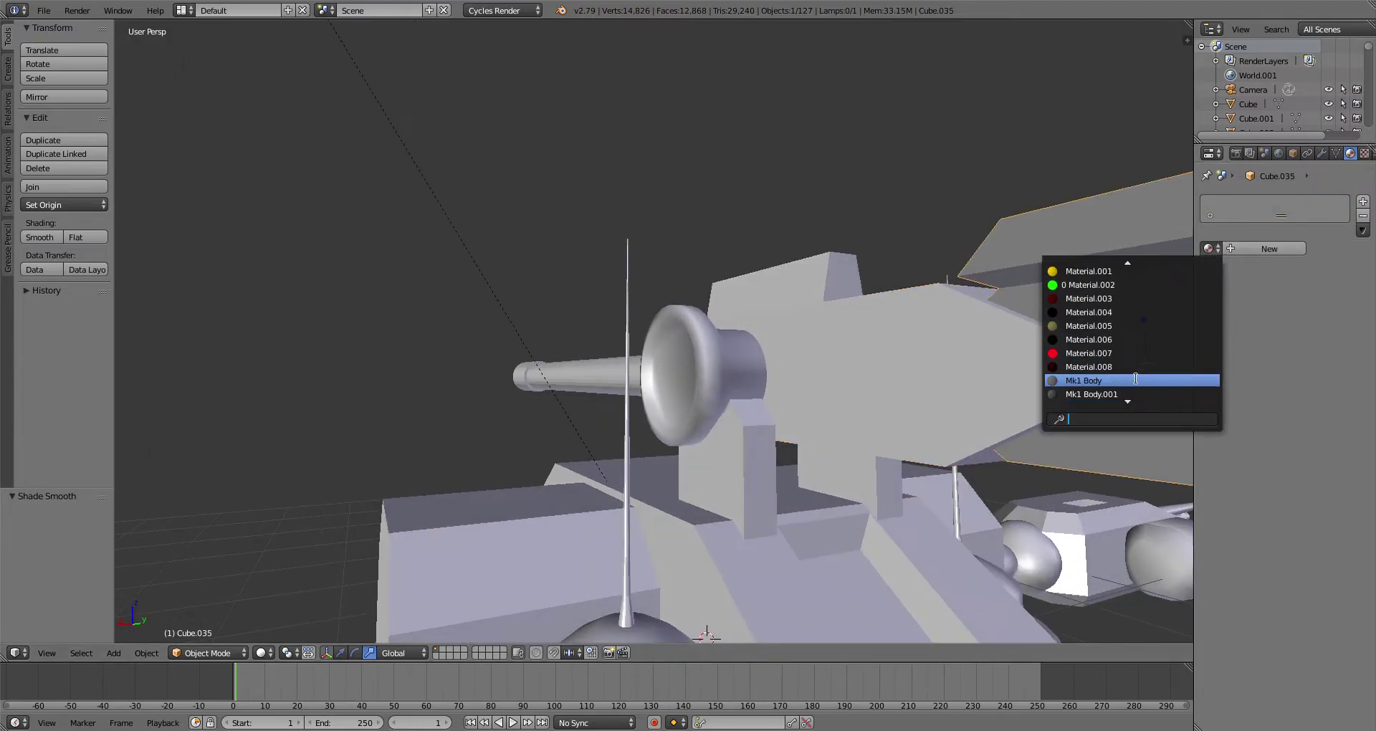
{"action": "left_click", "coordinate": [1121, 396]}
Step: Examine the remaining upper-body and head parts for missing materials and view the whole mech
{"action": "scroll", "coordinate": [1003, 409], "scroll_direction": "down", "scroll_amount": 4}
{"action": "scroll", "coordinate": [925, 423], "scroll_direction": "up", "scroll_amount": 2}
{"action": "middle_click_drag", "start_coordinate": [896, 444], "coordinate": [788, 381]}
{"action": "right_click", "coordinate": [626, 415]}
{"action": "right_click", "coordinate": [625, 415]}
{"action": "right_click", "coordinate": [798, 343]}
{"action": "scroll", "coordinate": [638, 332], "scroll_direction": "down", "scroll_amount": 5}
{"action": "middle_click_drag", "start_coordinate": [638, 332], "coordinate": [851, 410]}
{"action": "middle_click_drag", "start_coordinate": [724, 509], "coordinate": [823, 404]}
{"action": "scroll", "coordinate": [891, 488], "scroll_direction": "down", "scroll_amount": 3}
{"action": "scroll", "coordinate": [830, 375], "scroll_direction": "up", "scroll_amount": 1}
{"action": "middle_click_drag", "start_coordinate": [568, 531], "coordinate": [529, 578]}
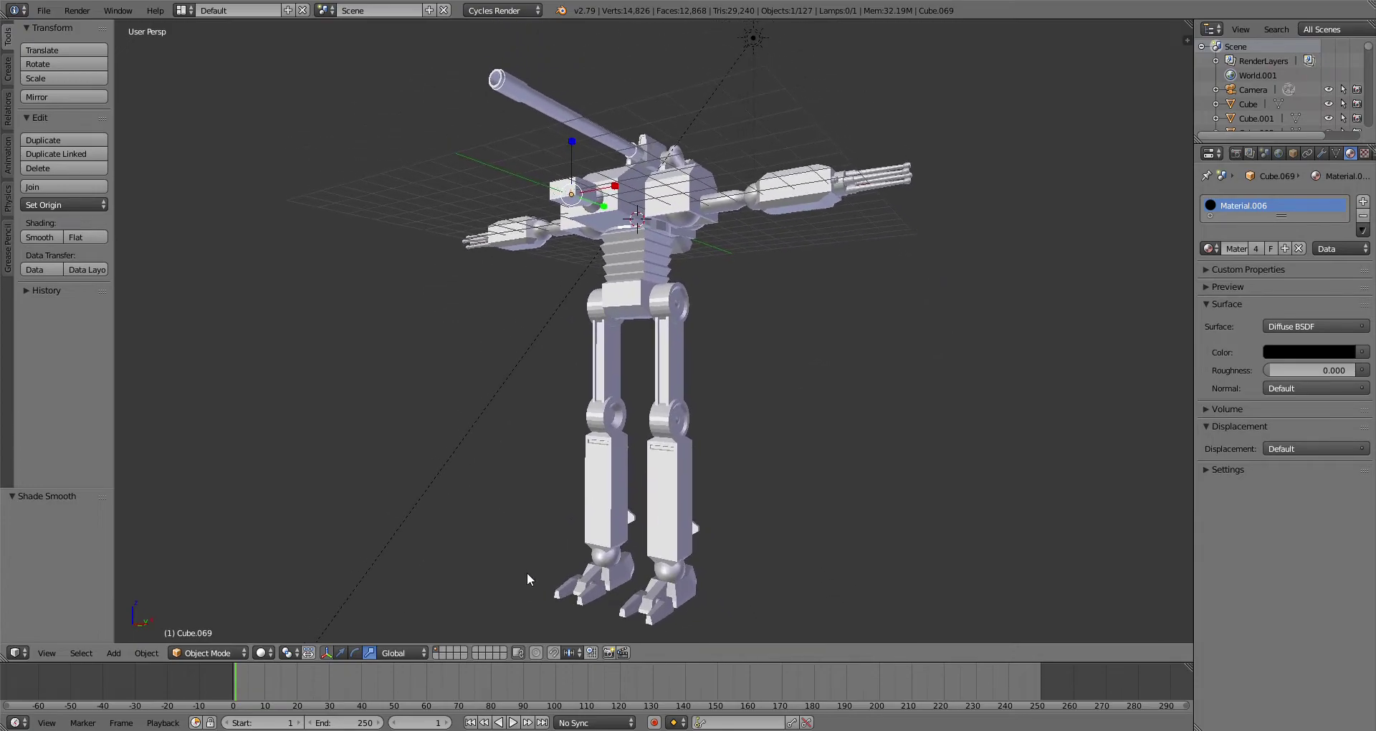
Step: Save the file and preview the whole mech in Rendered viewport shading from several angles
{"action": "left_click", "coordinate": [44, 10]}
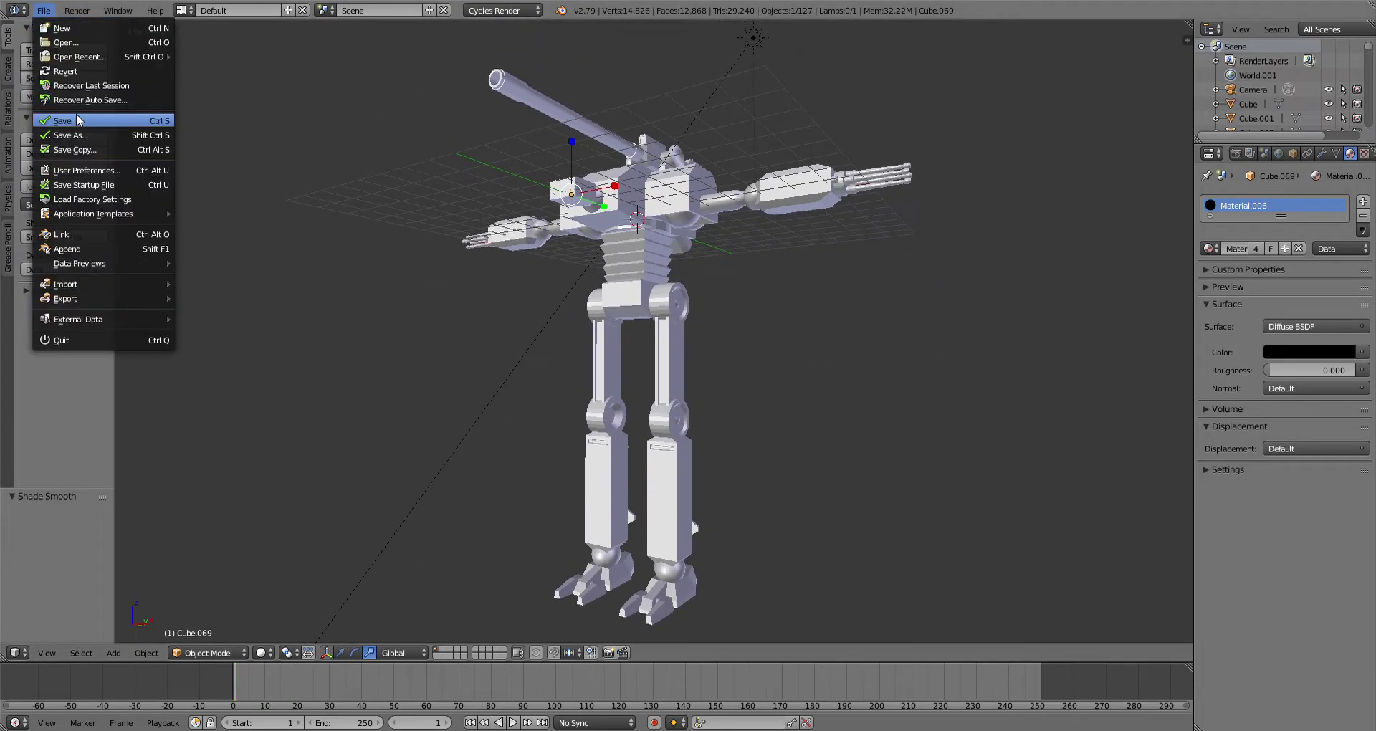
{"action": "left_click", "coordinate": [263, 653]}
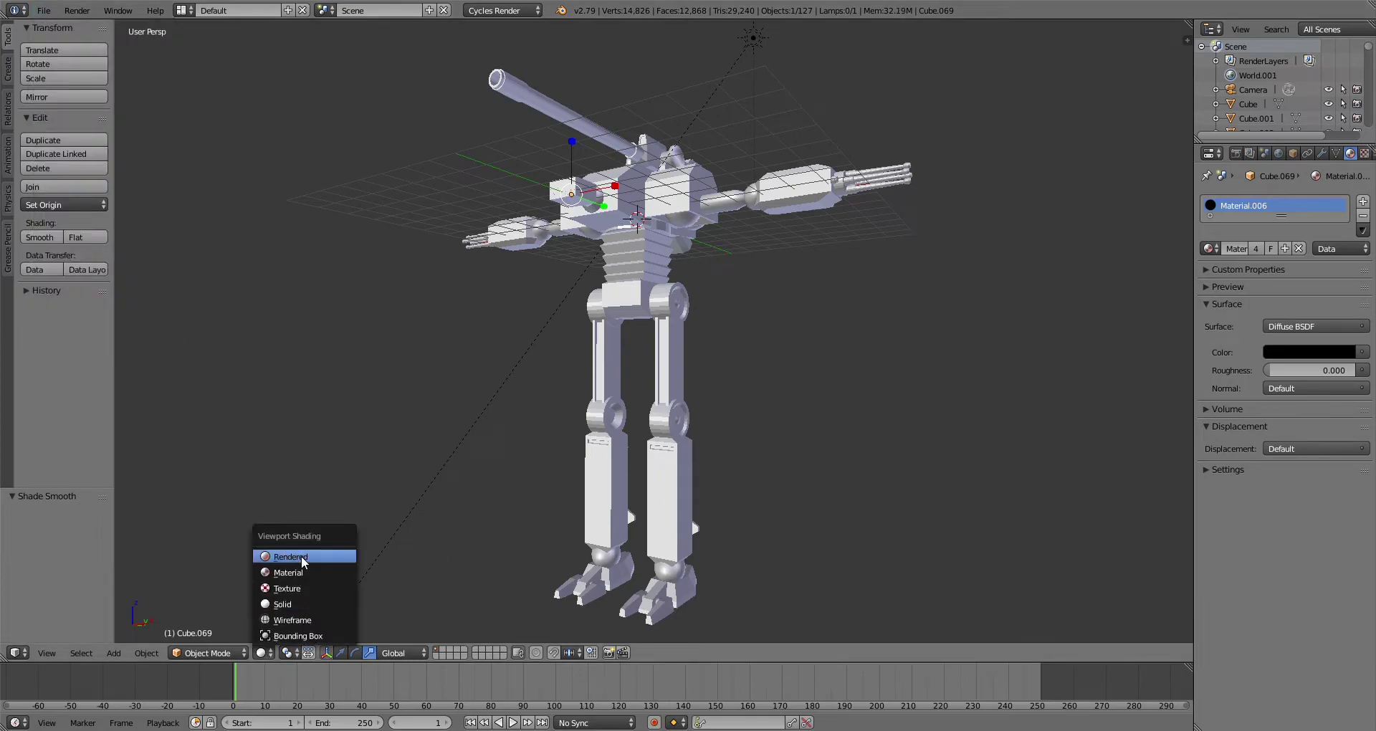
{"action": "left_click", "coordinate": [304, 557]}
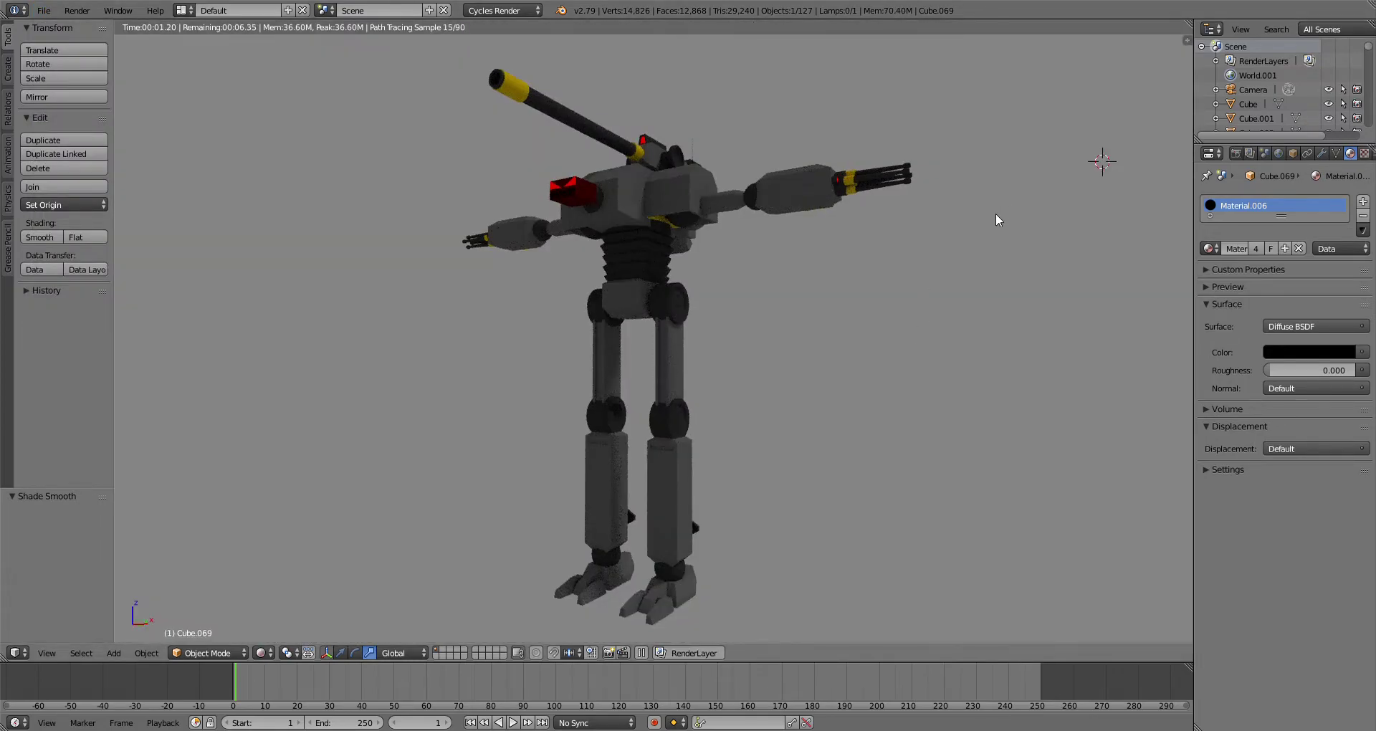
{"action": "mouse_move", "coordinate": [1009, 230]}
{"action": "middle_mouse_down"}
{"action": "mouse_move", "coordinate": [991, 309]}
{"action": "mouse_move", "coordinate": [1078, 311]}
{"action": "middle_mouse_up"}
{"action": "middle_click_drag", "start_coordinate": [1036, 314], "coordinate": [645, 282]}
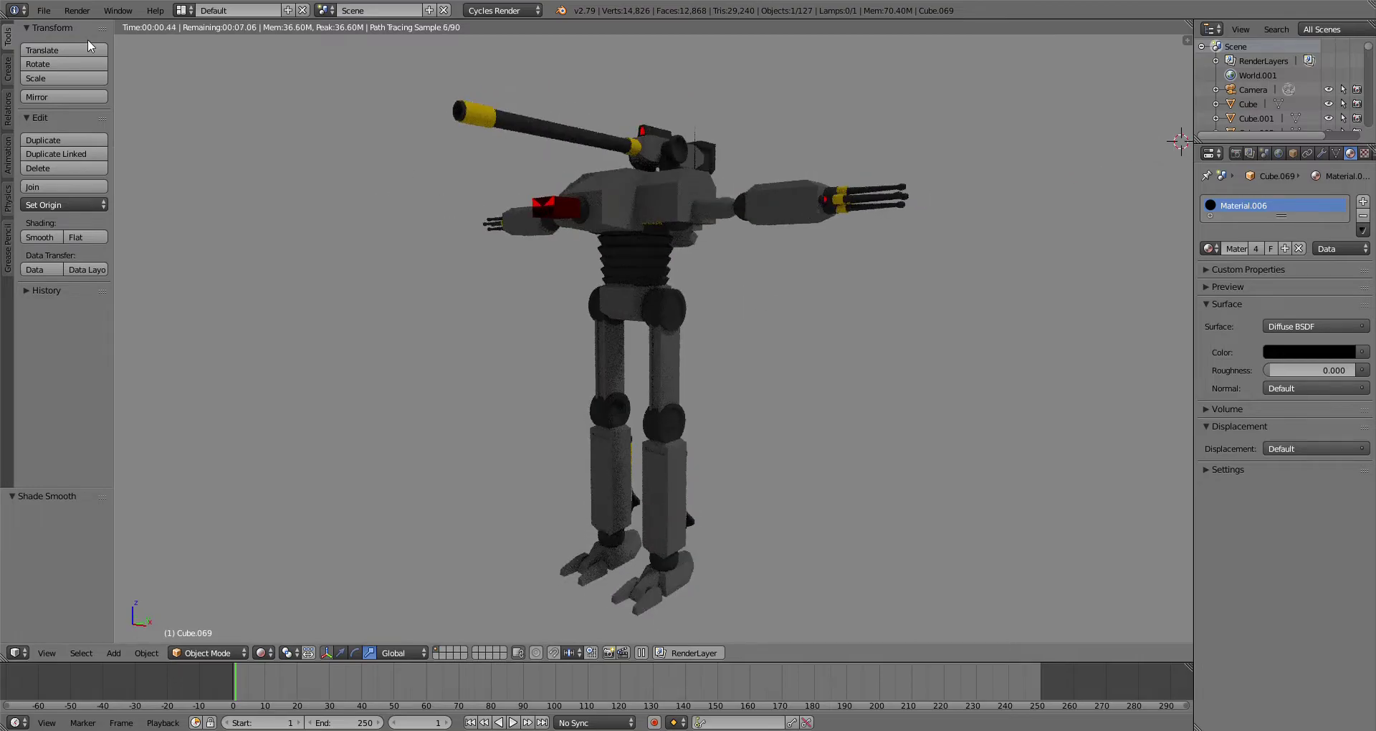
Step: Switch the viewport shading to Material and view the mech's upper body from the front
{"action": "left_click", "coordinate": [44, 10]}
{"action": "mouse_move", "coordinate": [369, 146]}
{"action": "middle_mouse_down"}
{"action": "mouse_move", "coordinate": [631, 273]}
{"action": "mouse_move", "coordinate": [589, 294]}
{"action": "middle_mouse_up"}
{"action": "left_click", "coordinate": [263, 654]}
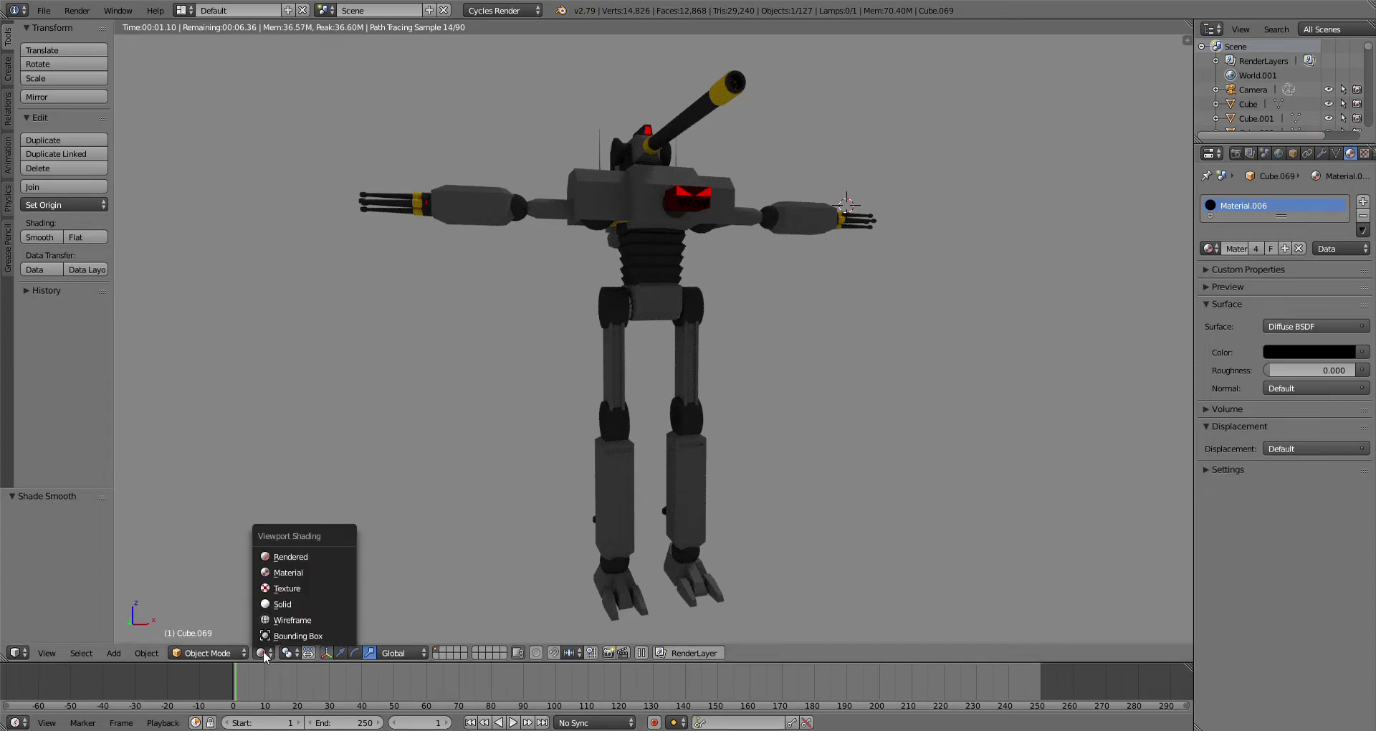
{"action": "left_click", "coordinate": [303, 571]}
{"action": "mouse_move", "coordinate": [533, 140]}
{"action": "middle_mouse_down"}
{"action": "mouse_move", "coordinate": [545, 265]}
{"action": "mouse_move", "coordinate": [760, 269]}
{"action": "mouse_move", "coordinate": [670, 276]}
{"action": "middle_mouse_up"}
{"action": "scroll", "coordinate": [760, 269], "scroll_direction": "up", "scroll_amount": 2}
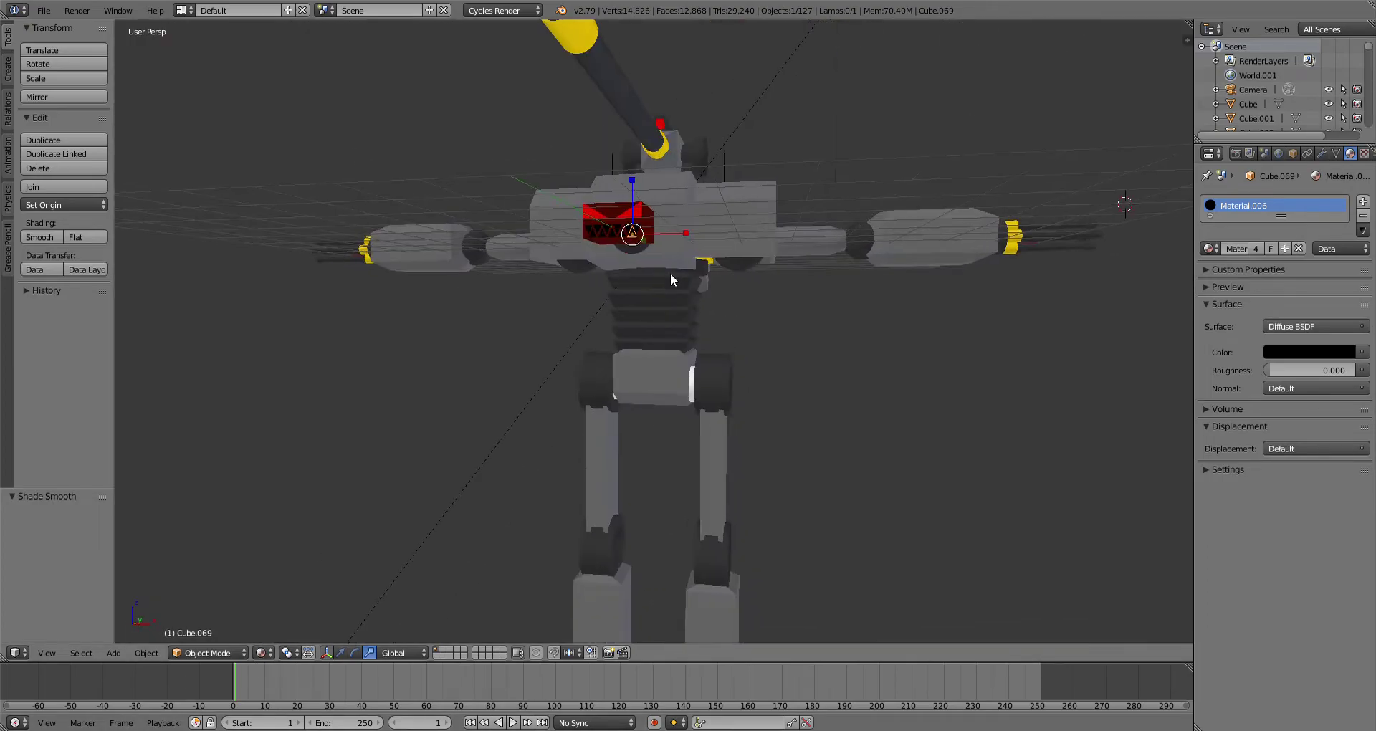
Step: Select the mech's left upper arm and set the pivot point to Active Element
{"action": "right_click", "coordinate": [801, 239]}
{"action": "middle_click_drag", "start_coordinate": [801, 239], "coordinate": [304, 634]}
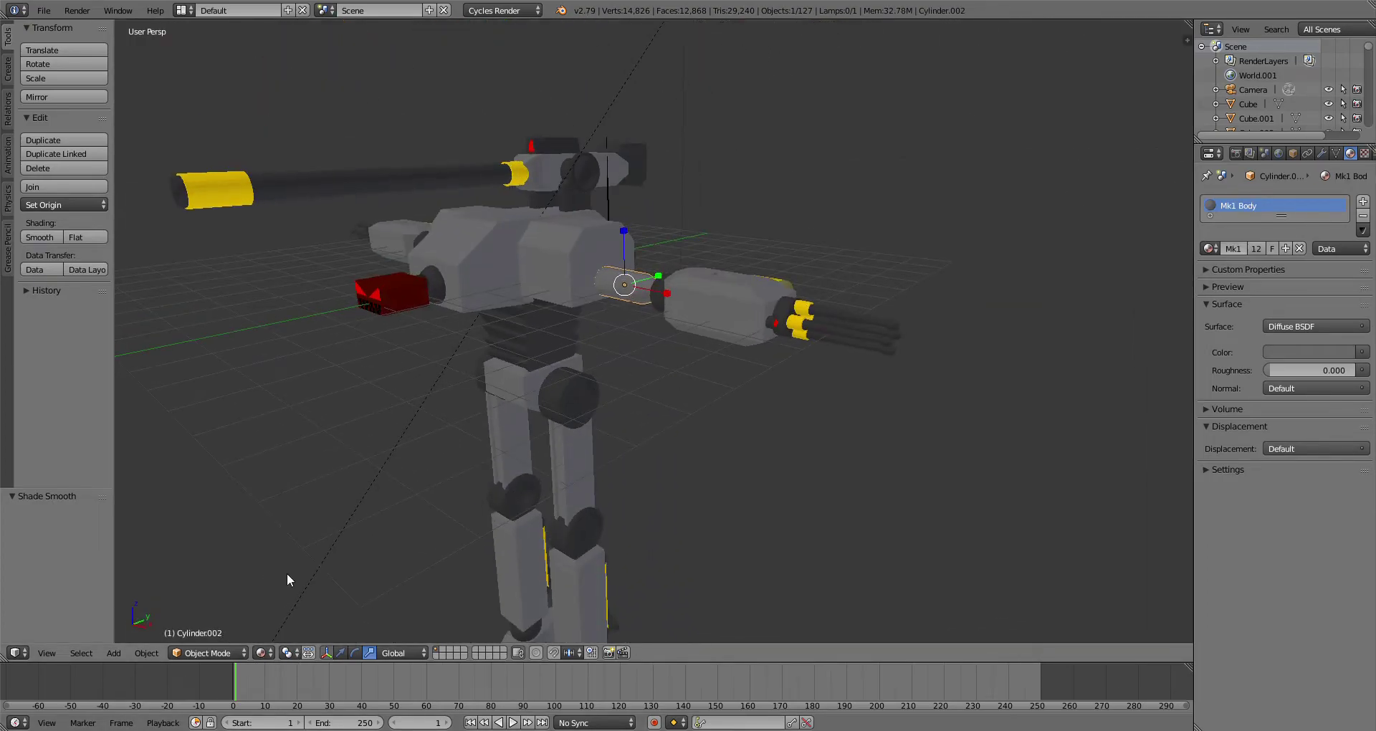
{"action": "left_click", "coordinate": [290, 653]}
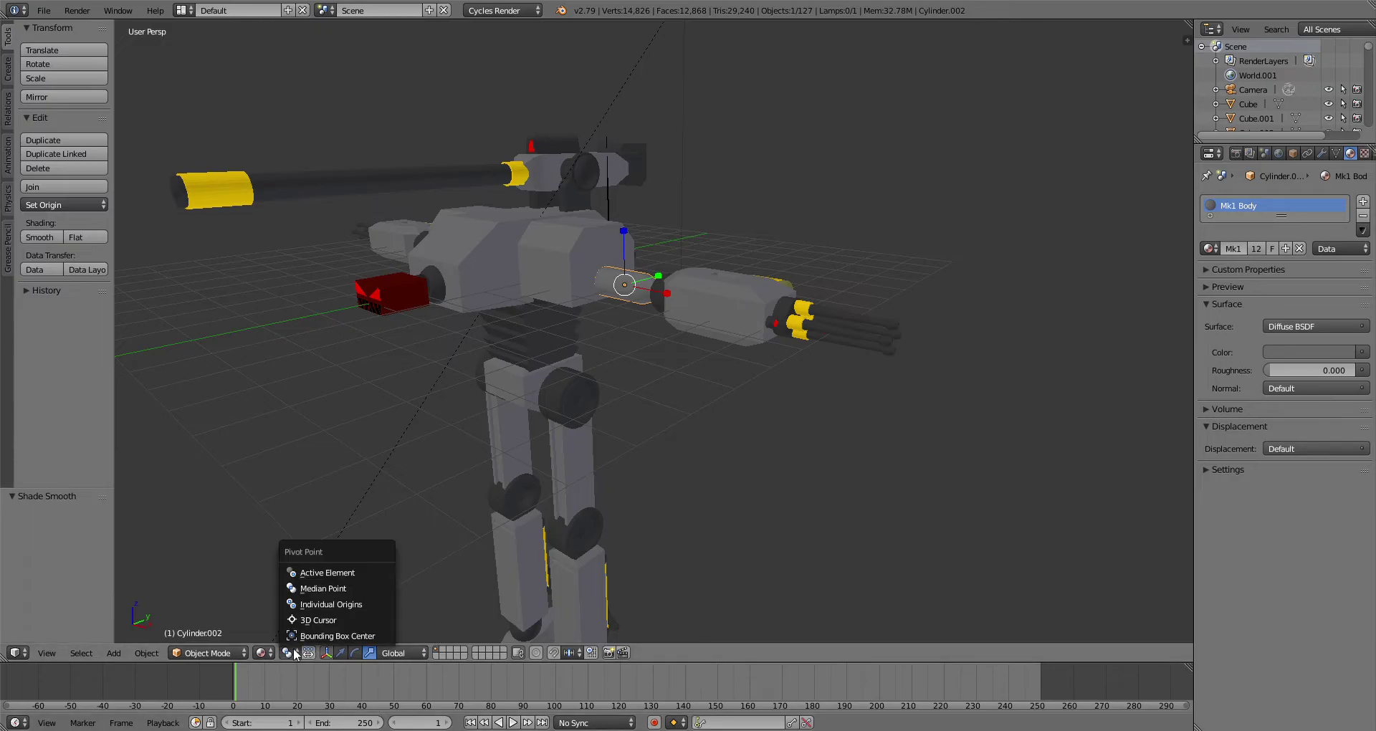
{"action": "left_click", "coordinate": [373, 573]}
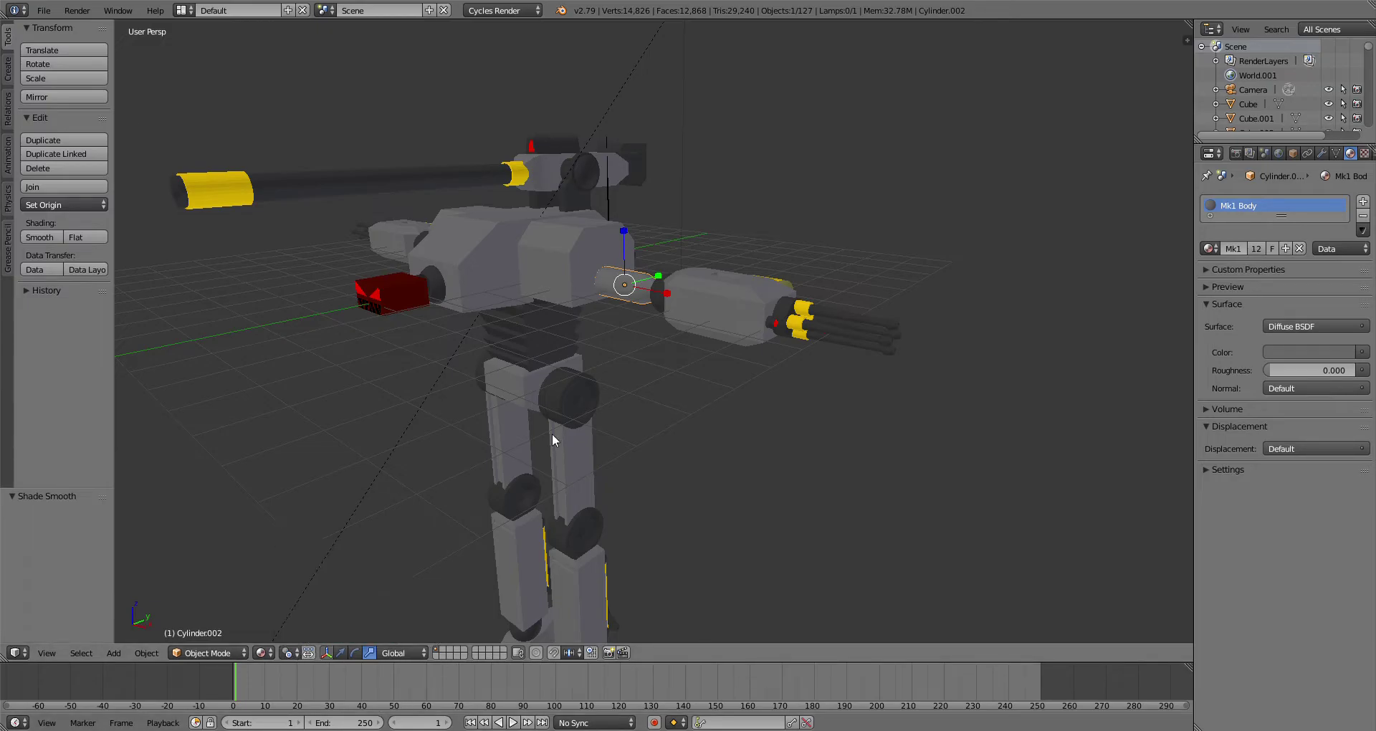
Step: Try rotating the left forearm and its guns -78.3° around Z about the elbow sphere using the rotate manipulator
{"action": "middle_click_drag", "start_coordinate": [687, 339], "coordinate": [707, 348]}
{"action": "right_click", "coordinate": [757, 324]}
{"action": "scroll", "coordinate": [888, 303], "scroll_direction": "up", "scroll_amount": 2}
{"action": "mouse_move", "coordinate": [956, 195]}
{"action": "left_mouse_down", "text": "ctrl"}
{"action": "mouse_move", "coordinate": [795, 224]}
{"action": "mouse_move", "coordinate": [1200, 299]}
{"action": "mouse_move", "coordinate": [1180, 269]}
{"action": "left_mouse_up", "text": "ctrl"}
{"action": "mouse_move", "coordinate": [1013, 307]}
{"action": "middle_mouse_down"}
{"action": "mouse_move", "coordinate": [946, 351]}
{"action": "mouse_move", "coordinate": [824, 383]}
{"action": "middle_mouse_up"}
{"action": "right_click", "coordinate": [529, 357], "text": "shift"}
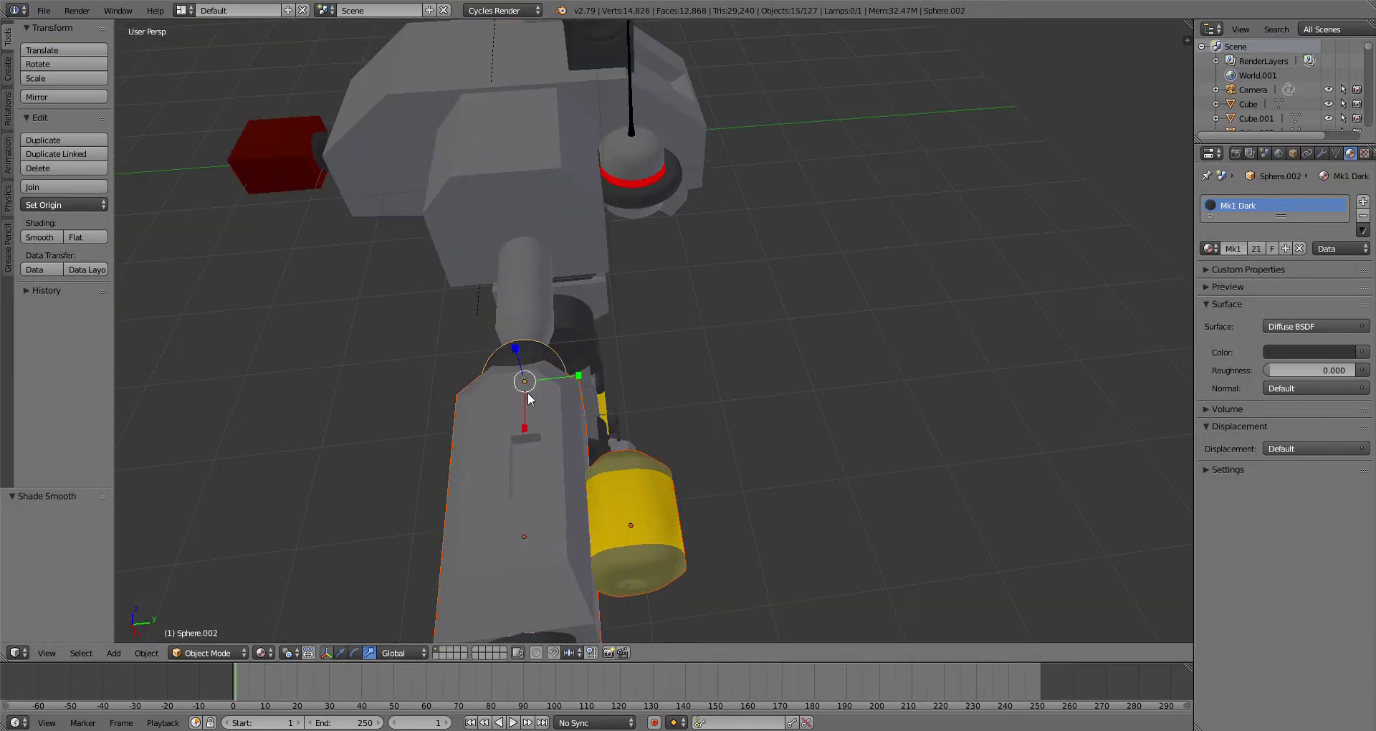
{"action": "left_click", "coordinate": [354, 653]}
{"action": "left_click_drag", "start_coordinate": [592, 418], "coordinate": [475, 449]}
{"action": "middle_click_drag", "start_coordinate": [475, 449], "coordinate": [633, 350]}
{"action": "right_click", "coordinate": [673, 238], "text": "shift"}
{"action": "middle_click_drag", "start_coordinate": [581, 274], "coordinate": [584, 217]}
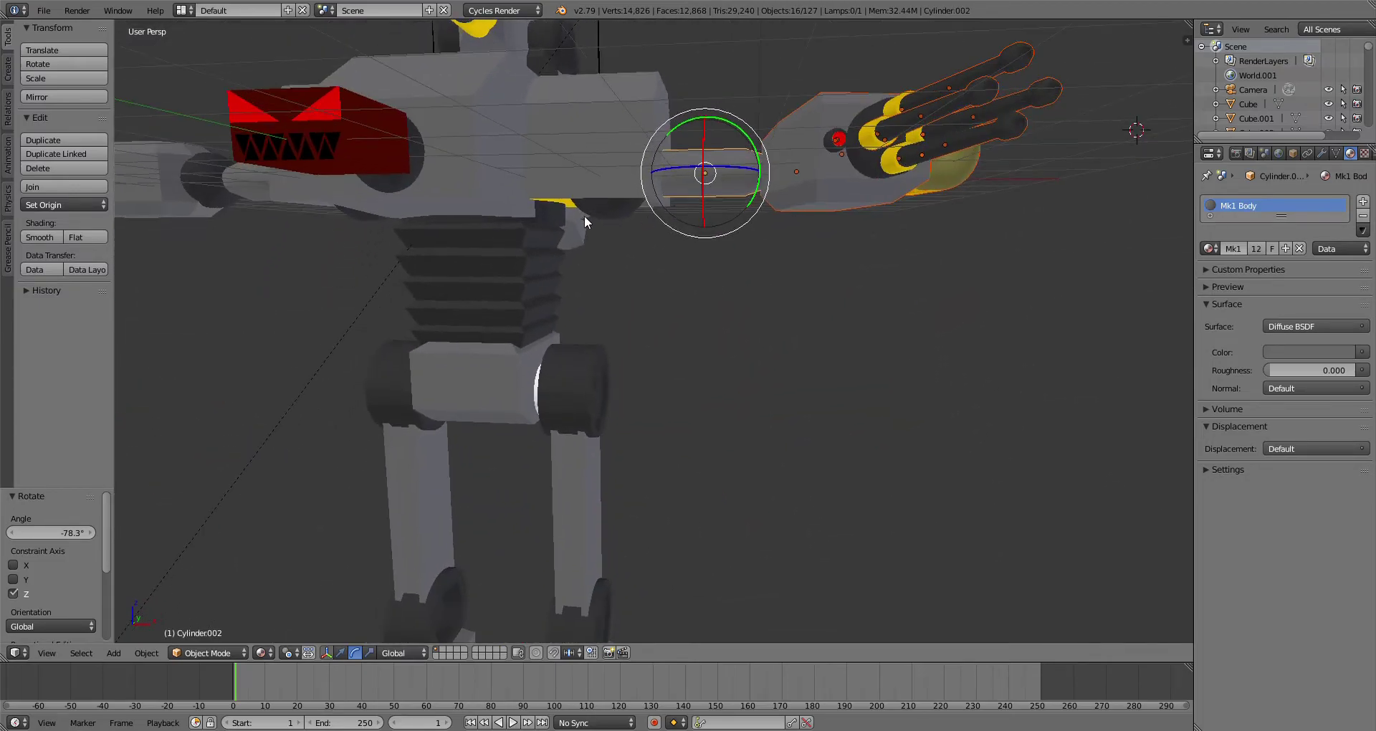
Step: Undo the left forearm's rotation and the added arm selections
{"action": "right_click", "coordinate": [584, 217], "text": "shift"}
{"action": "middle_click_drag", "start_coordinate": [617, 280], "coordinate": [680, 248]}
{"action": "key", "text": "ctrl+z"}
{"action": "key", "text": "ctrl+z"}
{"action": "key", "text": "ctrl+z"}
{"action": "key", "text": "ctrl+z"}
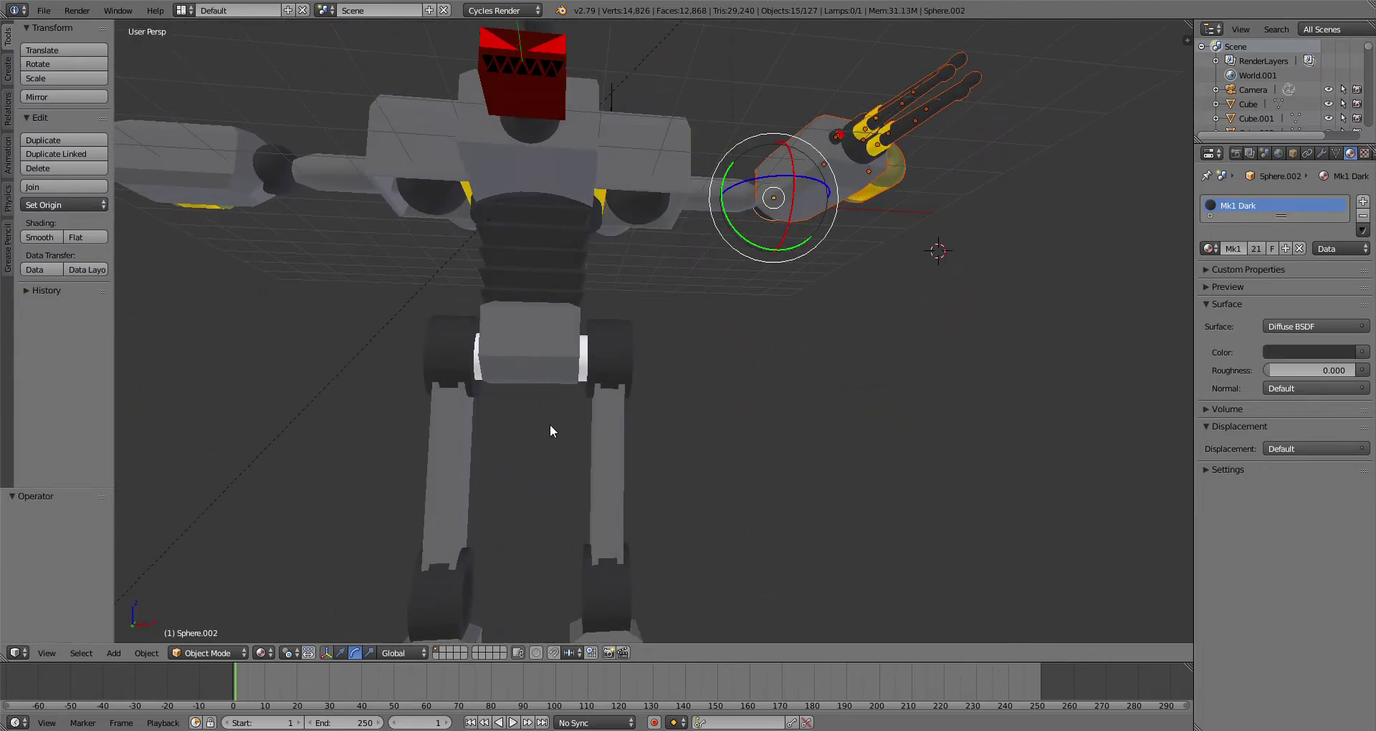
Step: Assign the existing Mk1 Dark material to the white hip axle and save the file
{"action": "right_click", "coordinate": [588, 354]}
{"action": "scroll", "coordinate": [580, 368], "scroll_direction": "up", "scroll_amount": 4}
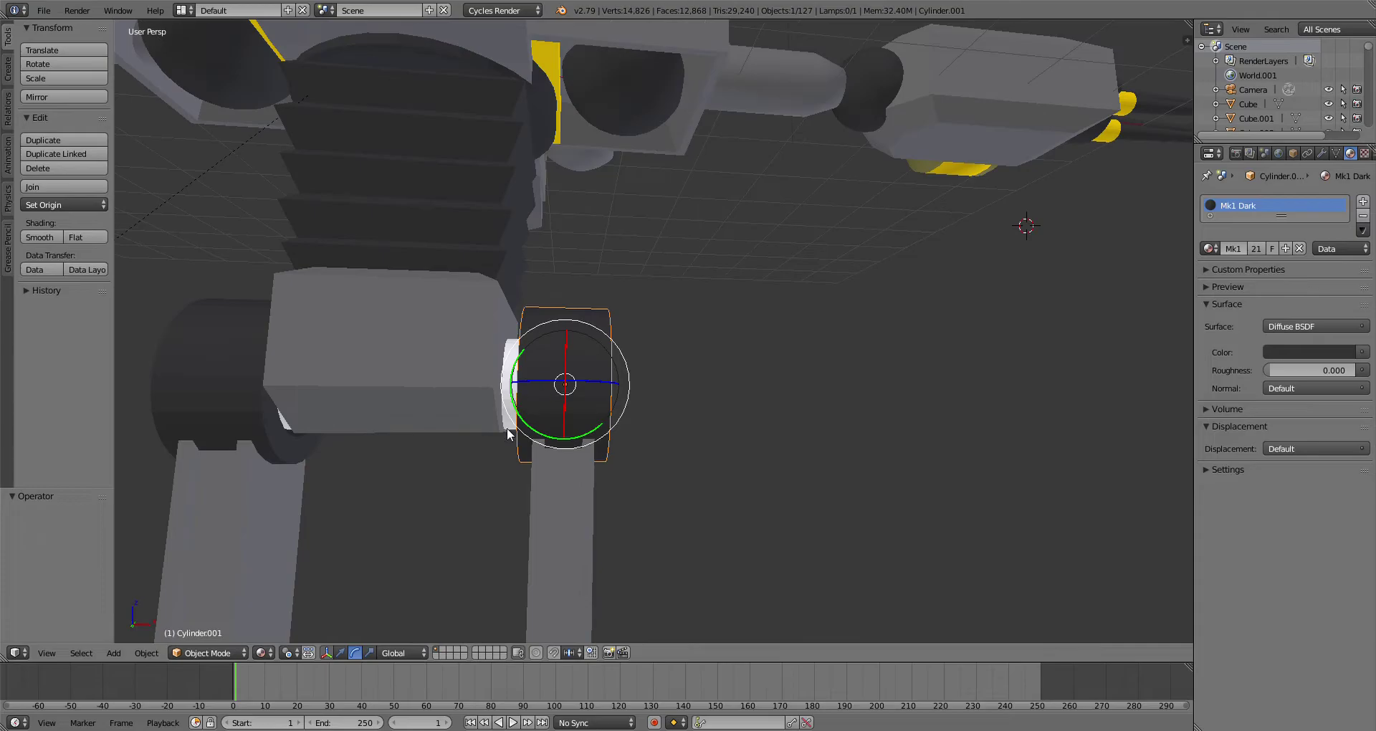
{"action": "left_click", "coordinate": [510, 339]}
{"action": "middle_click_drag", "start_coordinate": [498, 390], "coordinate": [528, 373]}
{"action": "right_click", "coordinate": [527, 347]}
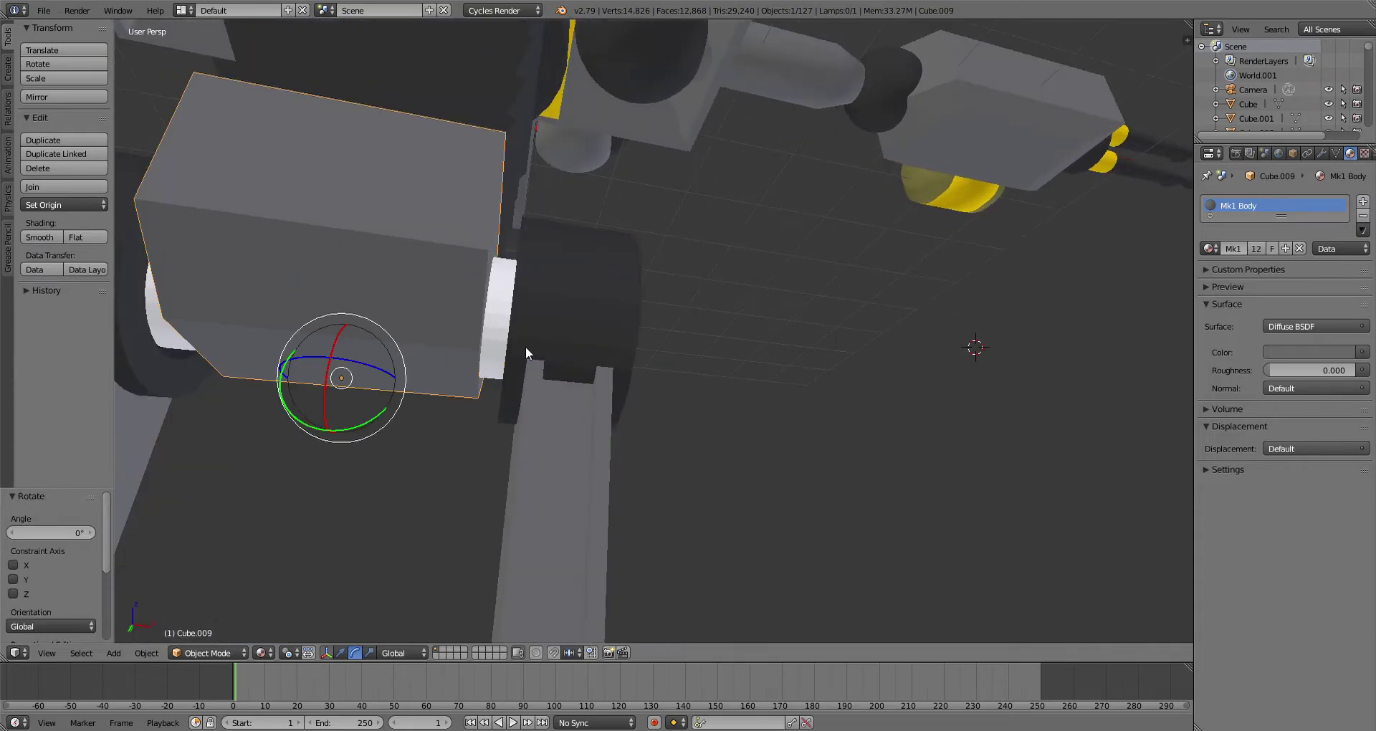
{"action": "right_click", "coordinate": [492, 324]}
{"action": "left_click", "coordinate": [1211, 249]}
{"action": "scroll", "coordinate": [1144, 375], "scroll_direction": "down", "scroll_amount": 6}
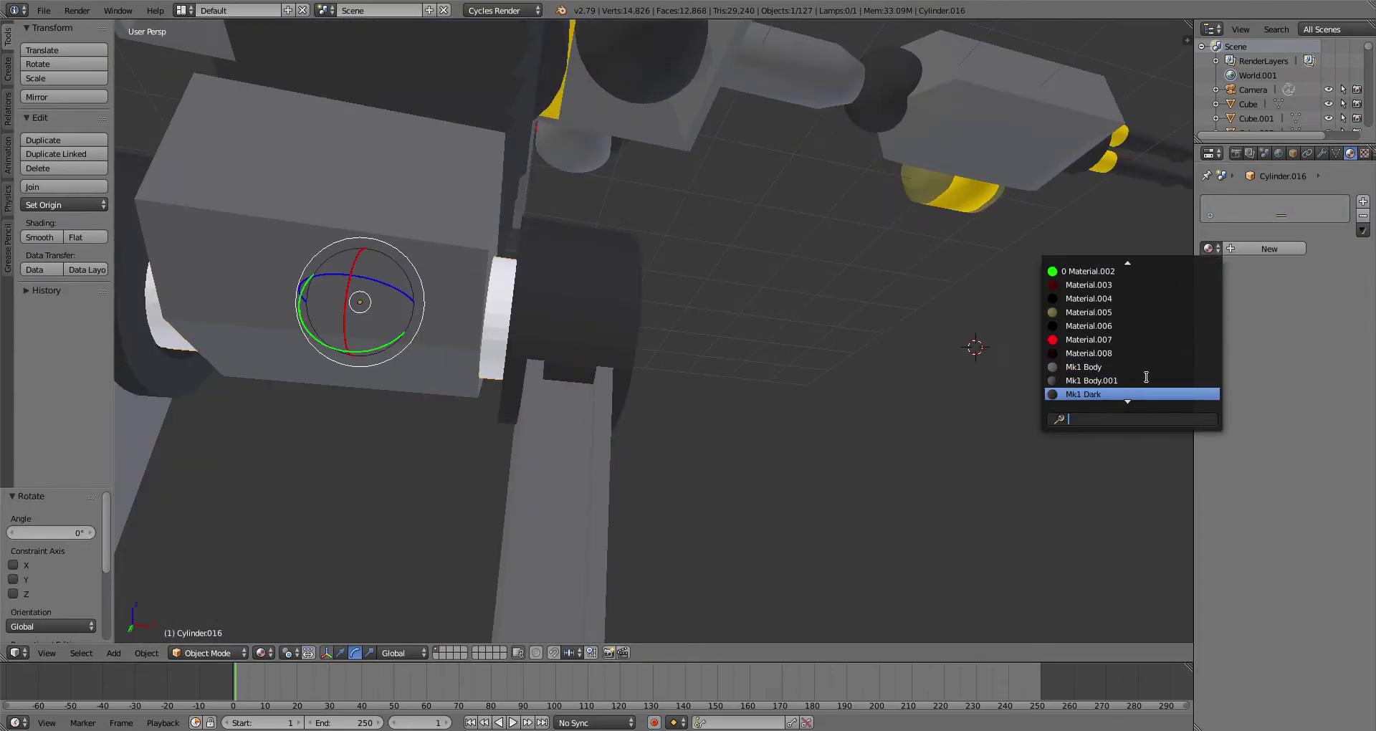
{"action": "left_click", "coordinate": [1129, 396]}
{"action": "scroll", "coordinate": [736, 314], "scroll_direction": "down", "scroll_amount": 5}
{"action": "middle_click_drag", "start_coordinate": [735, 313], "coordinate": [907, 271]}
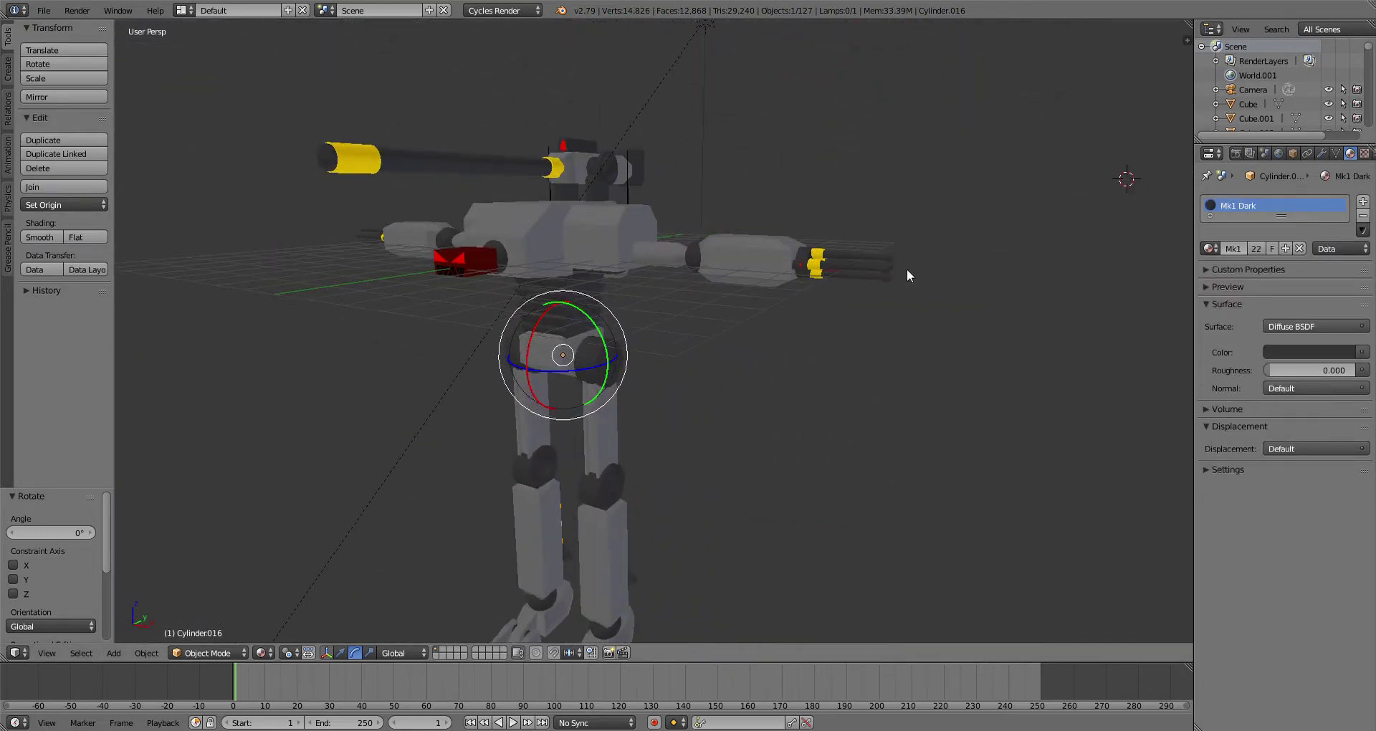
{"action": "left_click", "coordinate": [43, 10]}
{"action": "left_click", "coordinate": [74, 127]}
Step: Select the left forearm with its guns and elbow sphere, and swing it forward about the elbow
{"action": "middle_click_drag", "start_coordinate": [373, 315], "coordinate": [481, 273]}
{"action": "scroll", "coordinate": [502, 283], "scroll_direction": "up", "scroll_amount": 3}
{"action": "middle_click_drag", "start_coordinate": [588, 301], "coordinate": [502, 333]}
{"action": "right_click", "coordinate": [677, 251]}
{"action": "mouse_move", "coordinate": [717, 188]}
{"action": "left_mouse_down", "text": "ctrl"}
{"action": "mouse_move", "coordinate": [889, 276]}
{"action": "mouse_move", "coordinate": [933, 208]}
{"action": "left_mouse_up", "text": "ctrl"}
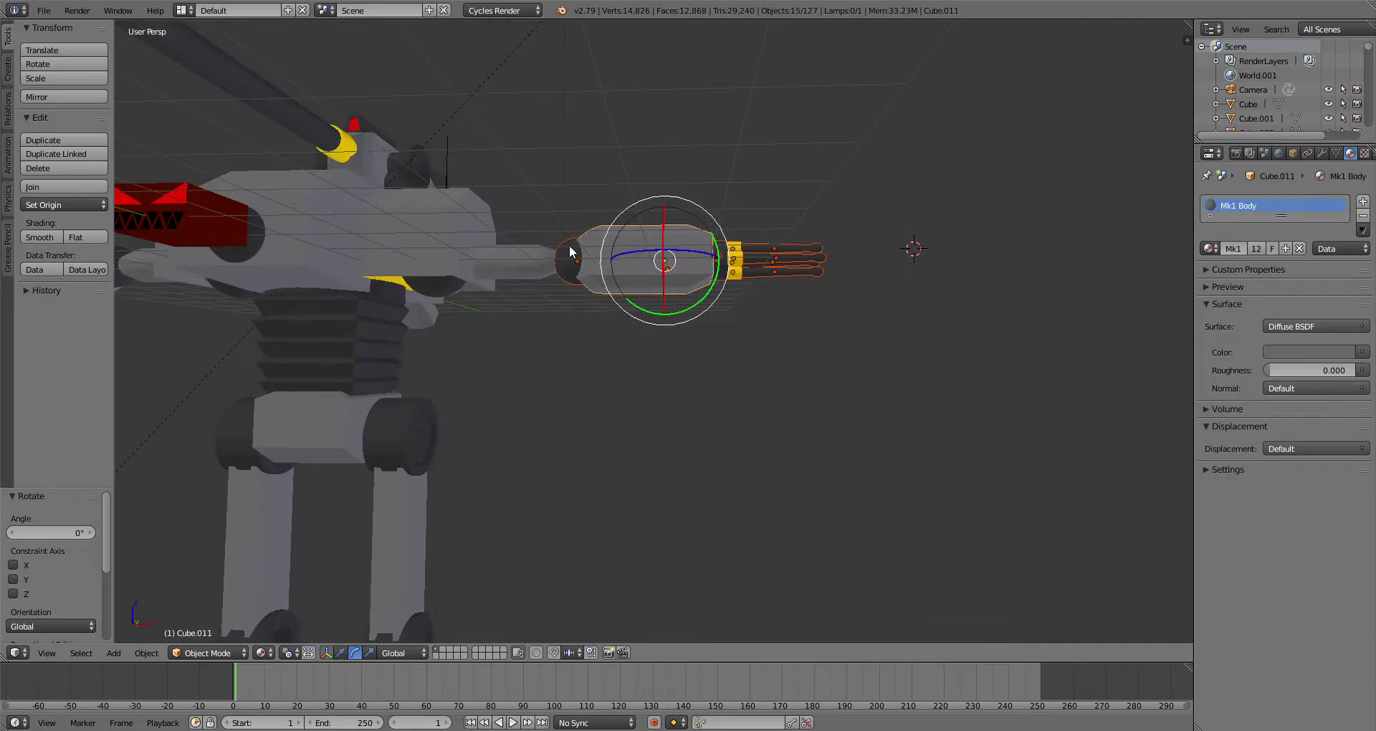
{"action": "right_click", "coordinate": [568, 248], "text": "shift"}
{"action": "left_click_drag", "start_coordinate": [617, 253], "coordinate": [566, 246]}
Step: Add the left upper arm and shoulder joint and lower the whole arm about the shoulder, finishing with -6.8° around Y
{"action": "middle_click_drag", "start_coordinate": [566, 247], "coordinate": [600, 229]}
{"action": "right_click", "coordinate": [527, 262], "text": "shift"}
{"action": "right_click", "coordinate": [478, 284], "text": "shift"}
{"action": "left_click_drag", "start_coordinate": [513, 304], "coordinate": [409, 344]}
{"action": "middle_click_drag", "start_coordinate": [409, 344], "coordinate": [734, 316]}
{"action": "left_click_drag", "start_coordinate": [564, 165], "coordinate": [549, 163]}
{"action": "scroll", "coordinate": [638, 297], "scroll_direction": "down", "scroll_amount": 4}
{"action": "middle_click_drag", "start_coordinate": [642, 302], "coordinate": [614, 277]}
{"action": "left_click_drag", "start_coordinate": [567, 249], "coordinate": [575, 253]}
Step: Swing the right forearm with its guns forward around Z about its elbow sphere, finishing with a -11.9° adjustment
{"action": "middle_click_drag", "start_coordinate": [542, 309], "coordinate": [463, 268]}
{"action": "right_click", "coordinate": [463, 268]}
{"action": "mouse_move", "coordinate": [264, 192]}
{"action": "left_mouse_down", "text": "ctrl"}
{"action": "mouse_move", "coordinate": [430, 347]}
{"action": "mouse_move", "coordinate": [501, 280]}
{"action": "left_mouse_up", "text": "ctrl"}
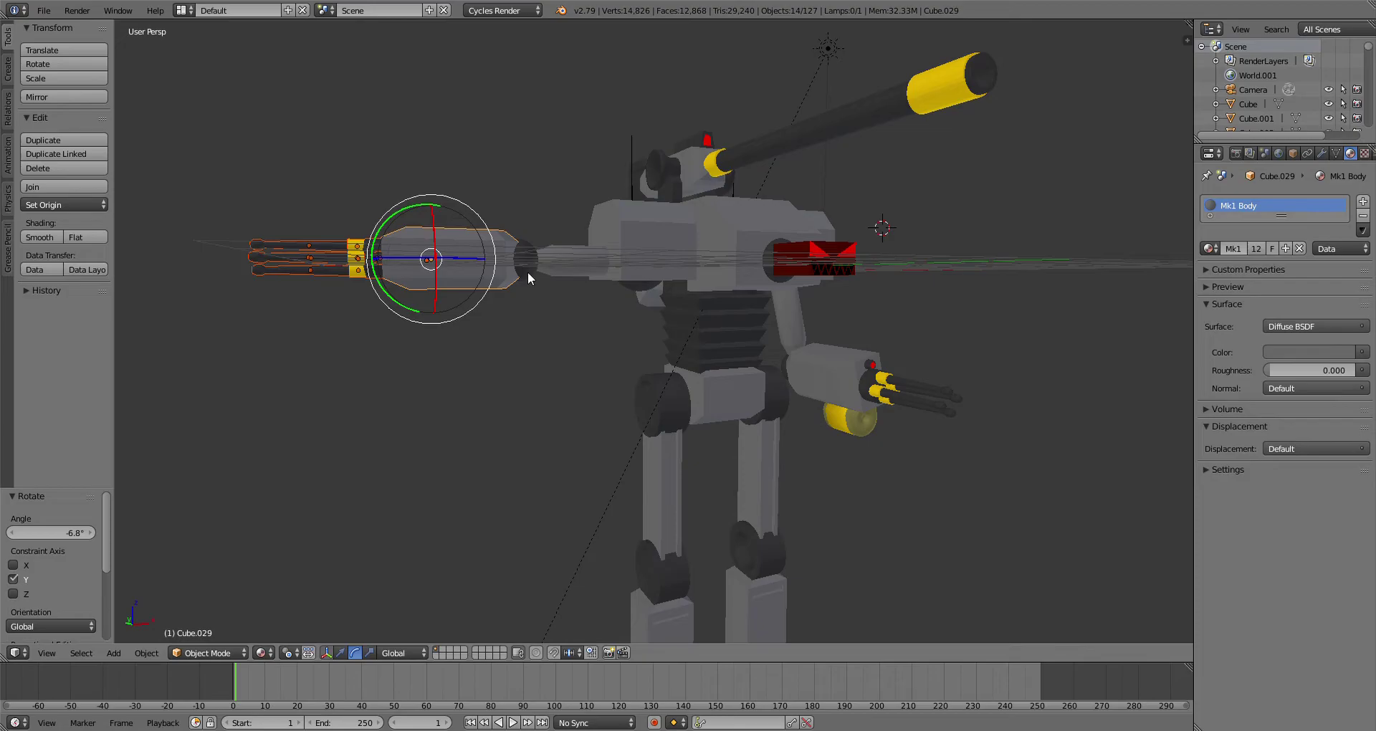
{"action": "key", "text": "r"}
{"action": "key", "text": "z"}
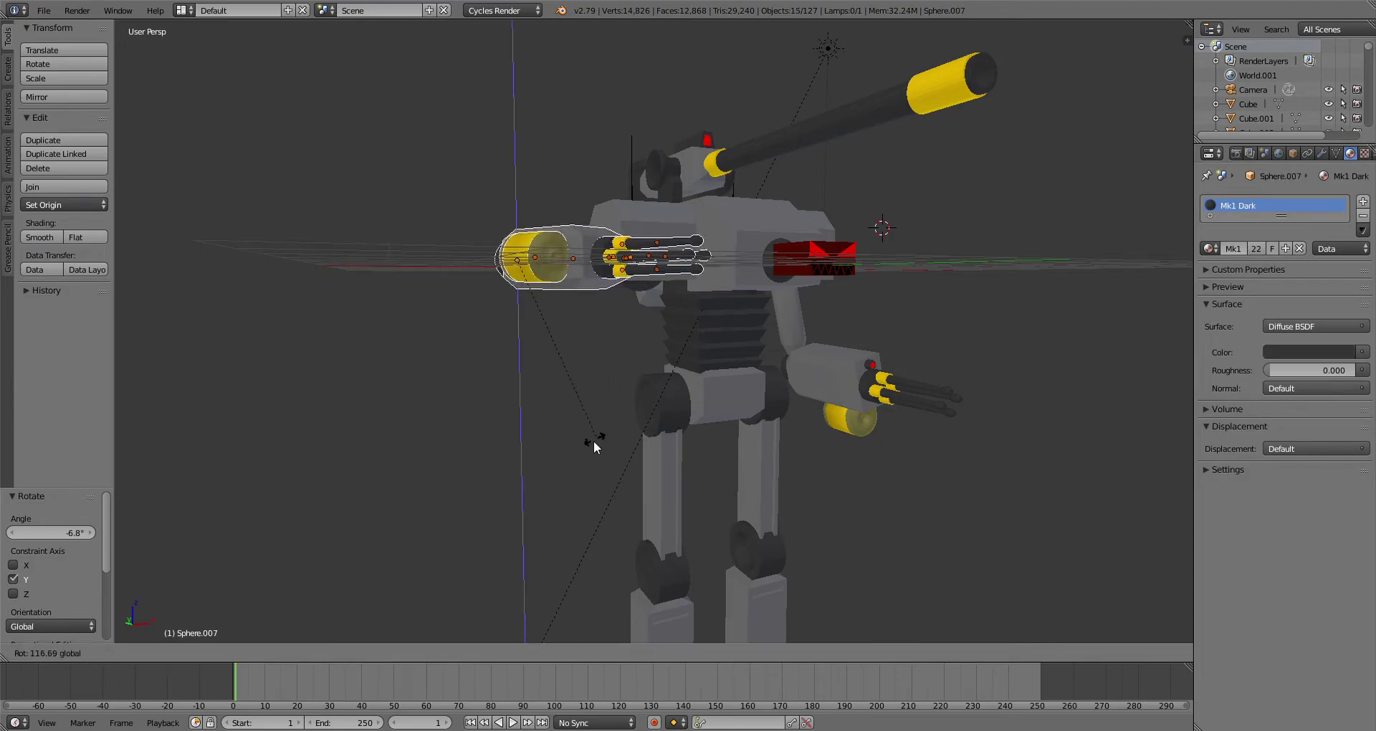
{"action": "left_click", "coordinate": [449, 430]}
{"action": "middle_click_drag", "start_coordinate": [624, 340], "coordinate": [541, 410]}
{"action": "left_click_drag", "start_coordinate": [527, 341], "coordinate": [523, 348]}
Step: Add the right upper arm and shoulder joint and rotate the whole arm -39.8° around X about the shoulder
{"action": "right_click", "coordinate": [538, 314], "text": "shift"}
{"action": "middle_click_drag", "start_coordinate": [570, 340], "coordinate": [544, 252]}
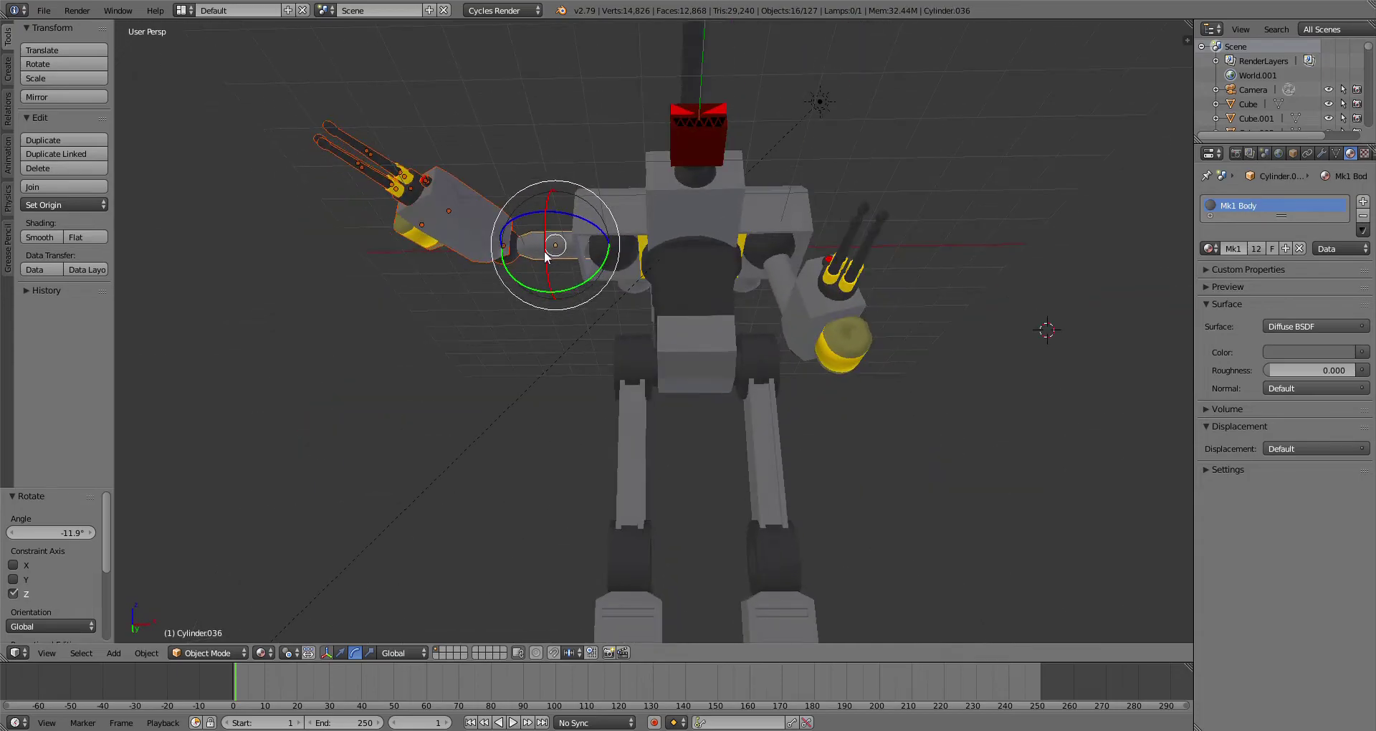
{"action": "right_click", "coordinate": [599, 248], "text": "shift"}
{"action": "left_click_drag", "start_coordinate": [594, 280], "coordinate": [639, 284]}
Step: Select the head with its eyes, teeth and neck joint, and rotate it about the neck, finishing with 6.58° around Y
{"action": "middle_click_drag", "start_coordinate": [638, 285], "coordinate": [571, 338]}
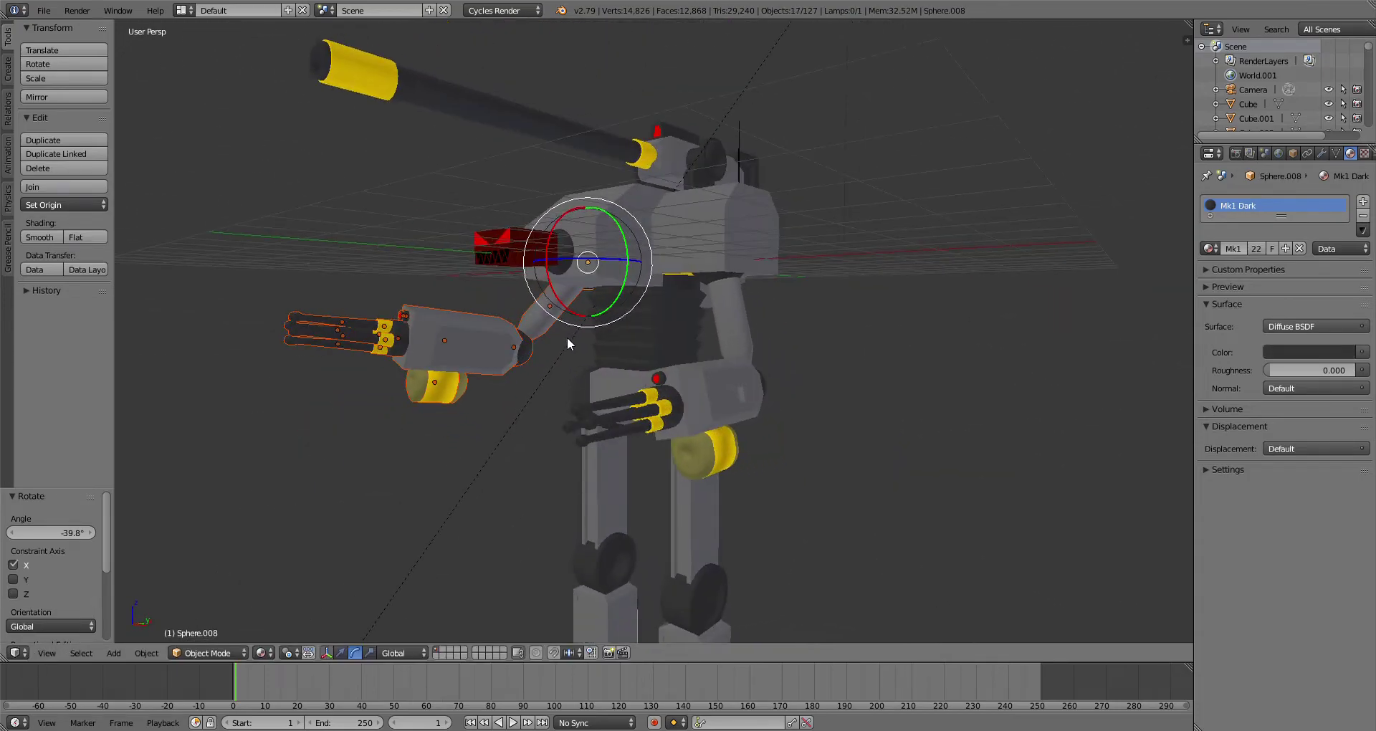
{"action": "scroll", "coordinate": [540, 369], "scroll_direction": "up", "scroll_amount": 5}
{"action": "middle_click_drag", "start_coordinate": [511, 245], "coordinate": [545, 283]}
{"action": "right_click", "coordinate": [567, 290]}
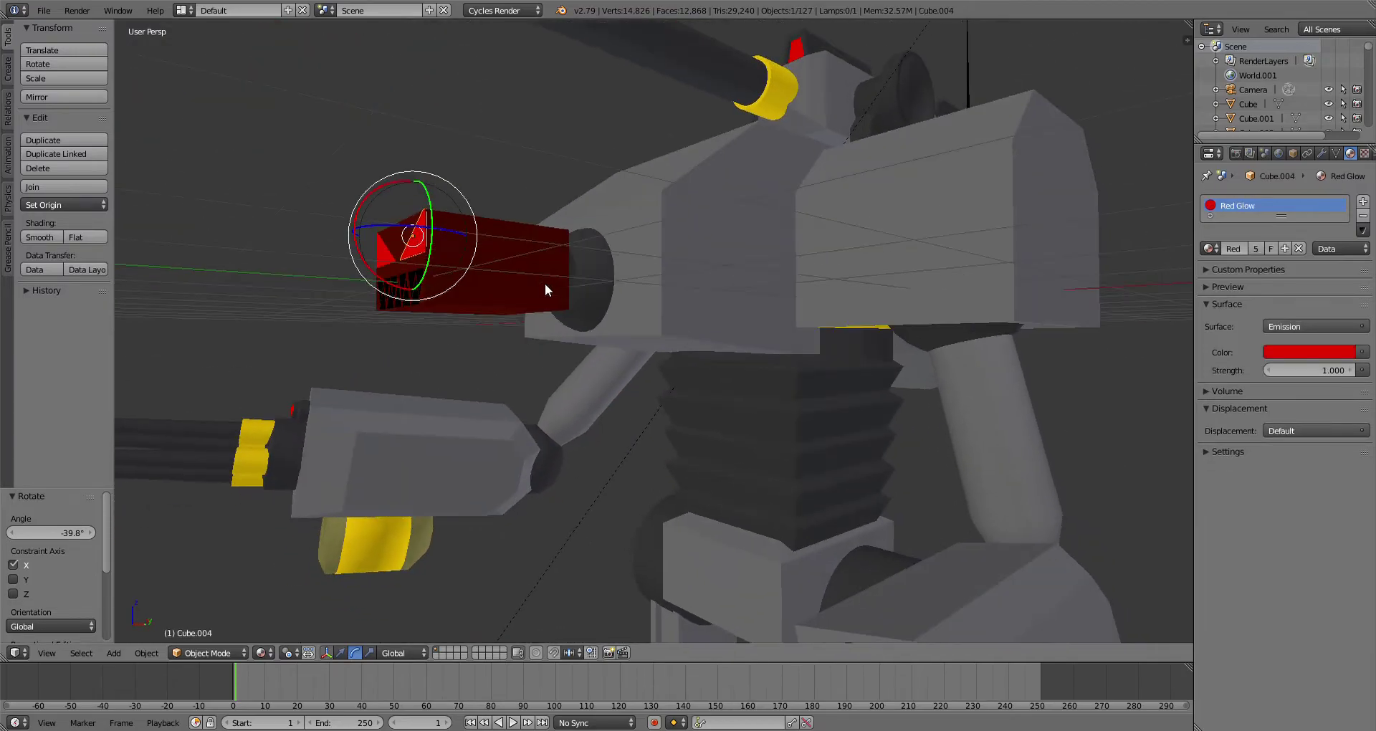
{"action": "mouse_move", "coordinate": [431, 169]}
{"action": "left_mouse_down", "text": "ctrl"}
{"action": "mouse_move", "coordinate": [394, 344]}
{"action": "mouse_move", "coordinate": [460, 208]}
{"action": "left_mouse_up", "text": "ctrl"}
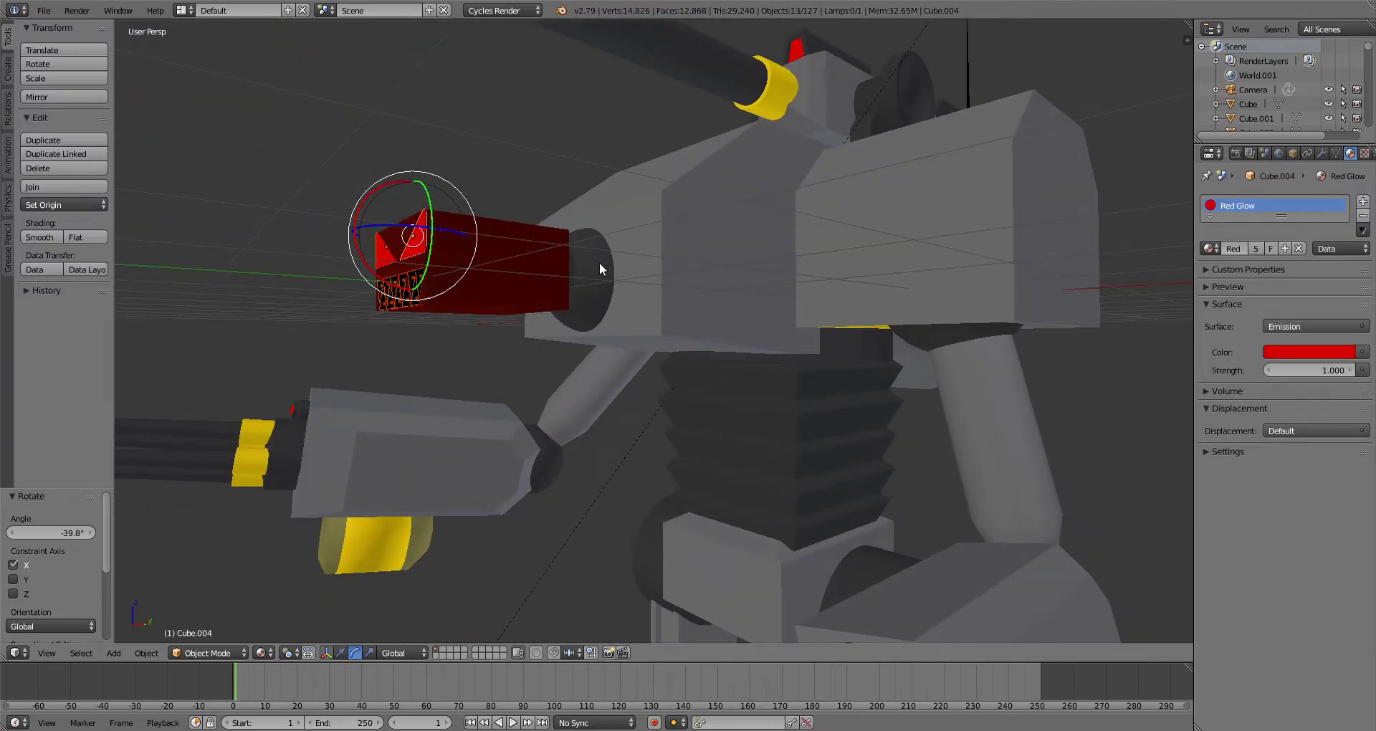
{"action": "right_click", "coordinate": [516, 261], "text": "shift"}
{"action": "middle_click_drag", "start_coordinate": [516, 260], "coordinate": [481, 270]}
{"action": "right_click", "coordinate": [442, 294], "text": "shift"}
{"action": "right_click", "coordinate": [471, 298], "text": "shift"}
{"action": "left_click_drag", "start_coordinate": [470, 299], "coordinate": [475, 307]}
{"action": "middle_click_drag", "start_coordinate": [475, 307], "coordinate": [547, 301]}
{"action": "left_click_drag", "start_coordinate": [654, 306], "coordinate": [730, 310]}
Step: Select the cannon with its sight, rear block and mounting cylinder, and rotate it about the mount, finishing with -5.05° around X
{"action": "scroll", "coordinate": [752, 324], "scroll_direction": "down", "scroll_amount": 4}
{"action": "middle_click_drag", "start_coordinate": [768, 405], "coordinate": [648, 248], "text": "shift"}
{"action": "right_click", "coordinate": [489, 307]}
{"action": "mouse_move", "coordinate": [550, 314]}
{"action": "left_mouse_down", "text": "ctrl"}
{"action": "mouse_move", "coordinate": [407, 321]}
{"action": "mouse_move", "coordinate": [661, 358]}
{"action": "mouse_move", "coordinate": [653, 209]}
{"action": "left_mouse_up", "text": "ctrl"}
{"action": "mouse_move", "coordinate": [652, 209]}
{"action": "middle_mouse_down"}
{"action": "mouse_move", "coordinate": [777, 327]}
{"action": "mouse_move", "coordinate": [837, 317]}
{"action": "middle_mouse_up"}
{"action": "scroll", "coordinate": [837, 316], "scroll_direction": "up", "scroll_amount": 9}
{"action": "right_click", "coordinate": [663, 406], "text": "shift"}
{"action": "right_click", "coordinate": [686, 399], "text": "shift"}
{"action": "right_click", "coordinate": [817, 387], "text": "shift"}
{"action": "right_click", "coordinate": [657, 266], "text": "shift"}
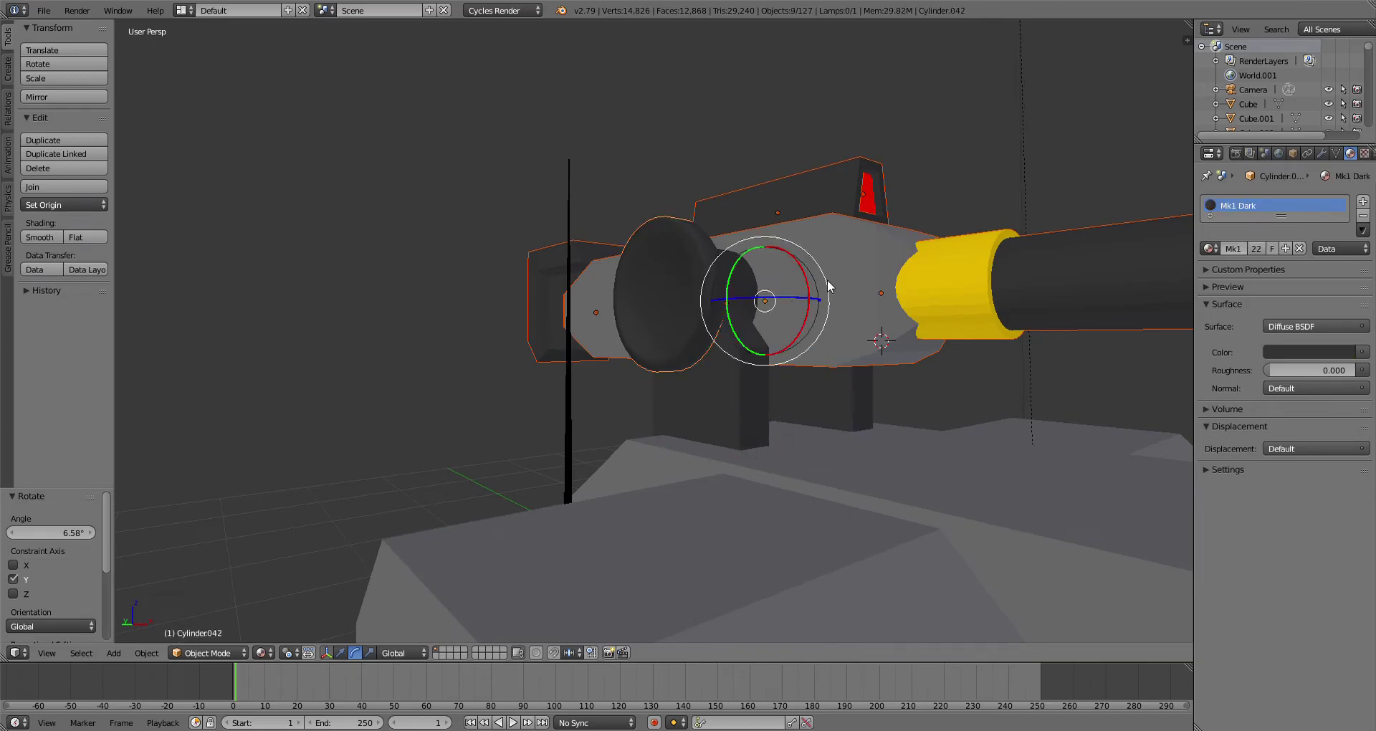
{"action": "left_click_drag", "start_coordinate": [801, 278], "coordinate": [794, 267]}
{"action": "scroll", "coordinate": [862, 346], "scroll_direction": "down", "scroll_amount": 6}
{"action": "middle_click_drag", "start_coordinate": [862, 346], "coordinate": [547, 360]}
{"action": "left_click_drag", "start_coordinate": [667, 337], "coordinate": [668, 342]}
Step: Select the entire upper body with arms, head and cannon, making the waist joint the active object
{"action": "mouse_move", "coordinate": [668, 343]}
{"action": "middle_mouse_down"}
{"action": "mouse_move", "coordinate": [753, 443]}
{"action": "mouse_move", "coordinate": [708, 344]}
{"action": "mouse_move", "coordinate": [738, 352]}
{"action": "middle_mouse_up"}
{"action": "mouse_move", "coordinate": [406, 213]}
{"action": "left_mouse_down", "text": "ctrl"}
{"action": "mouse_move", "coordinate": [496, 399]}
{"action": "mouse_move", "coordinate": [666, 298]}
{"action": "mouse_move", "coordinate": [716, 333]}
{"action": "mouse_move", "coordinate": [915, 155]}
{"action": "mouse_move", "coordinate": [861, 34]}
{"action": "mouse_move", "coordinate": [884, 101]}
{"action": "left_mouse_up", "text": "ctrl"}
{"action": "middle_click_drag", "start_coordinate": [753, 306], "coordinate": [821, 321]}
{"action": "mouse_move", "coordinate": [821, 323]}
{"action": "left_mouse_down", "text": "ctrl"}
{"action": "mouse_move", "coordinate": [759, 372]}
{"action": "mouse_move", "coordinate": [828, 395]}
{"action": "left_mouse_up", "text": "ctrl"}
{"action": "middle_click_drag", "start_coordinate": [867, 394], "coordinate": [706, 384]}
{"action": "scroll", "coordinate": [696, 372], "scroll_direction": "up", "scroll_amount": 4}
{"action": "right_click", "coordinate": [553, 256], "text": "shift"}
{"action": "mouse_move", "coordinate": [772, 226]}
{"action": "left_mouse_down", "text": "ctrl"}
{"action": "mouse_move", "coordinate": [707, 205]}
{"action": "mouse_move", "coordinate": [751, 381]}
{"action": "left_mouse_up", "text": "ctrl"}
{"action": "scroll", "coordinate": [796, 302], "scroll_direction": "down", "scroll_amount": 3}
{"action": "mouse_move", "coordinate": [810, 258]}
{"action": "middle_mouse_down"}
{"action": "mouse_move", "coordinate": [823, 284]}
{"action": "mouse_move", "coordinate": [700, 201]}
{"action": "mouse_move", "coordinate": [647, 275]}
{"action": "middle_mouse_up"}
Step: Try rotating the selected upper body freely about the waist joint and undo the rotation
{"action": "key", "text": "r"}
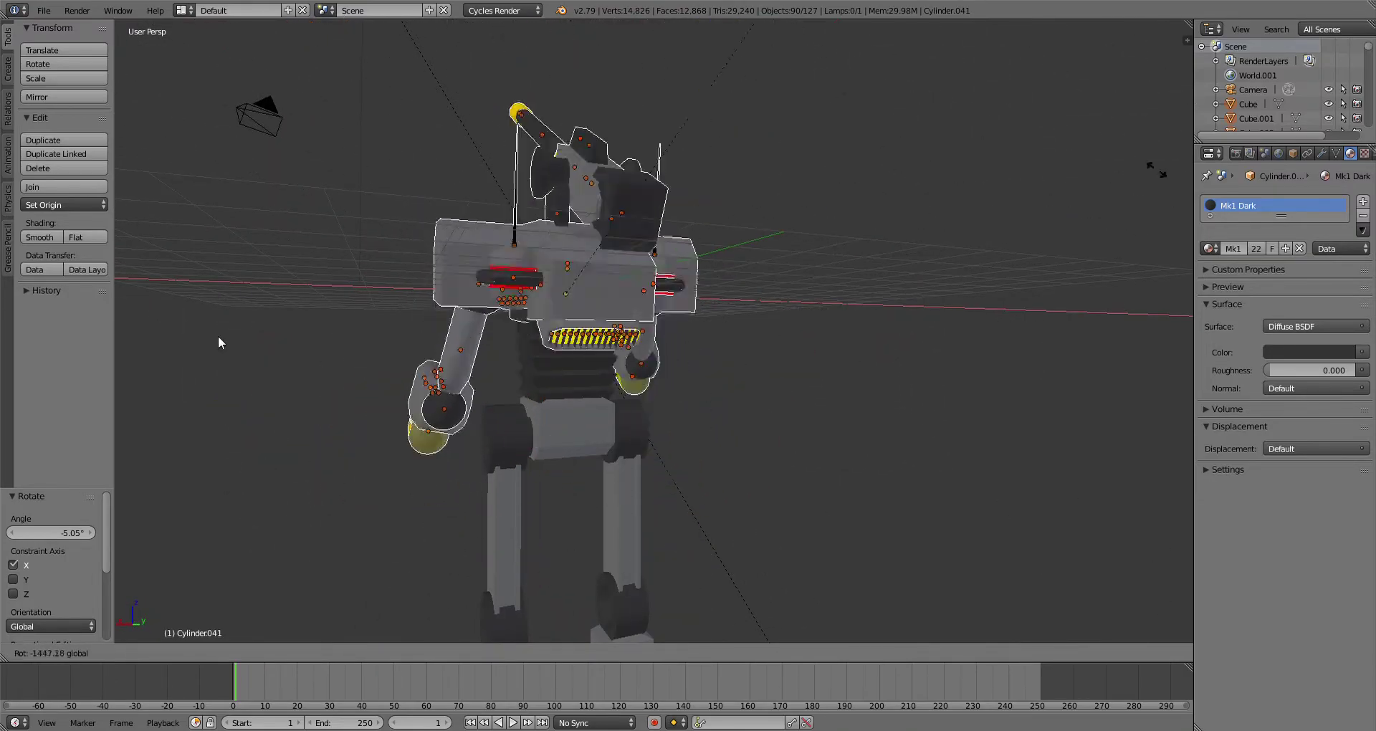
{"action": "right_click", "coordinate": [486, 296]}
{"action": "middle_click_drag", "start_coordinate": [486, 295], "coordinate": [615, 272]}
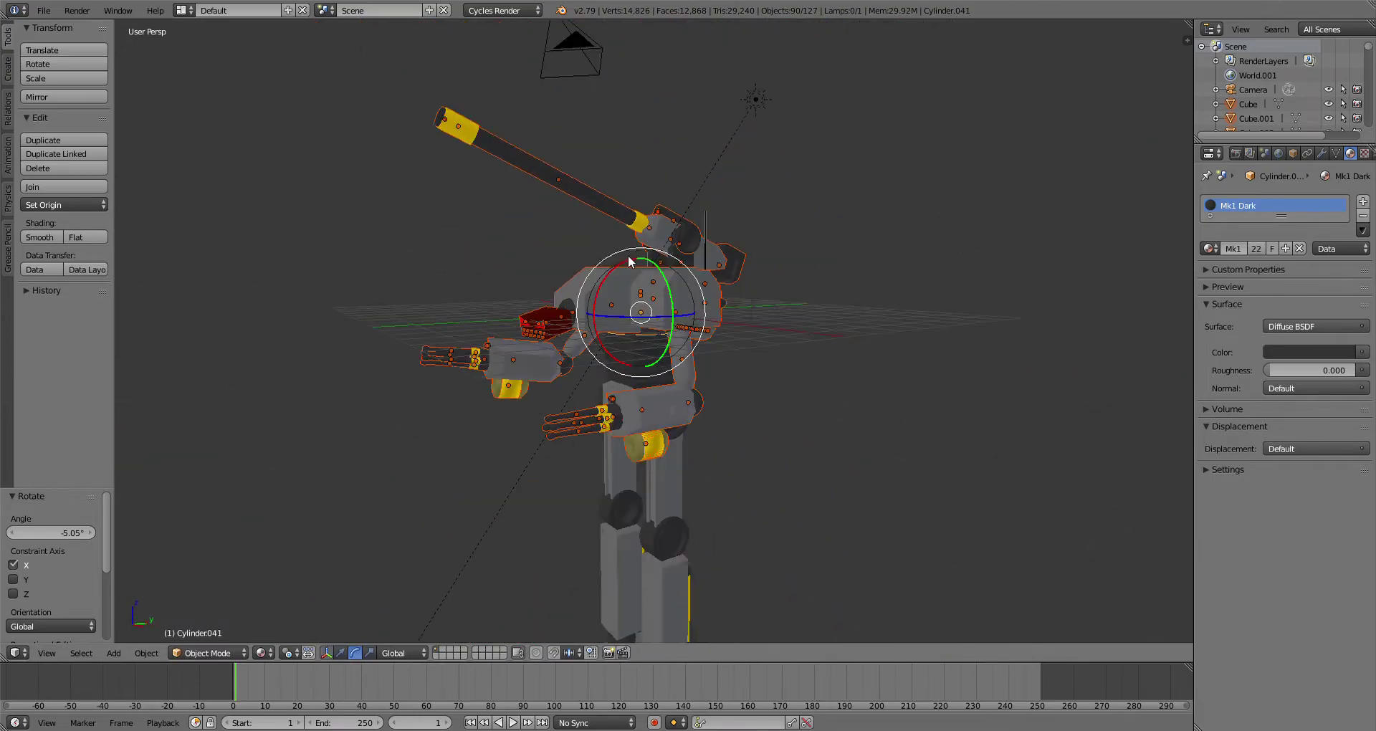
{"action": "key", "text": "r"}
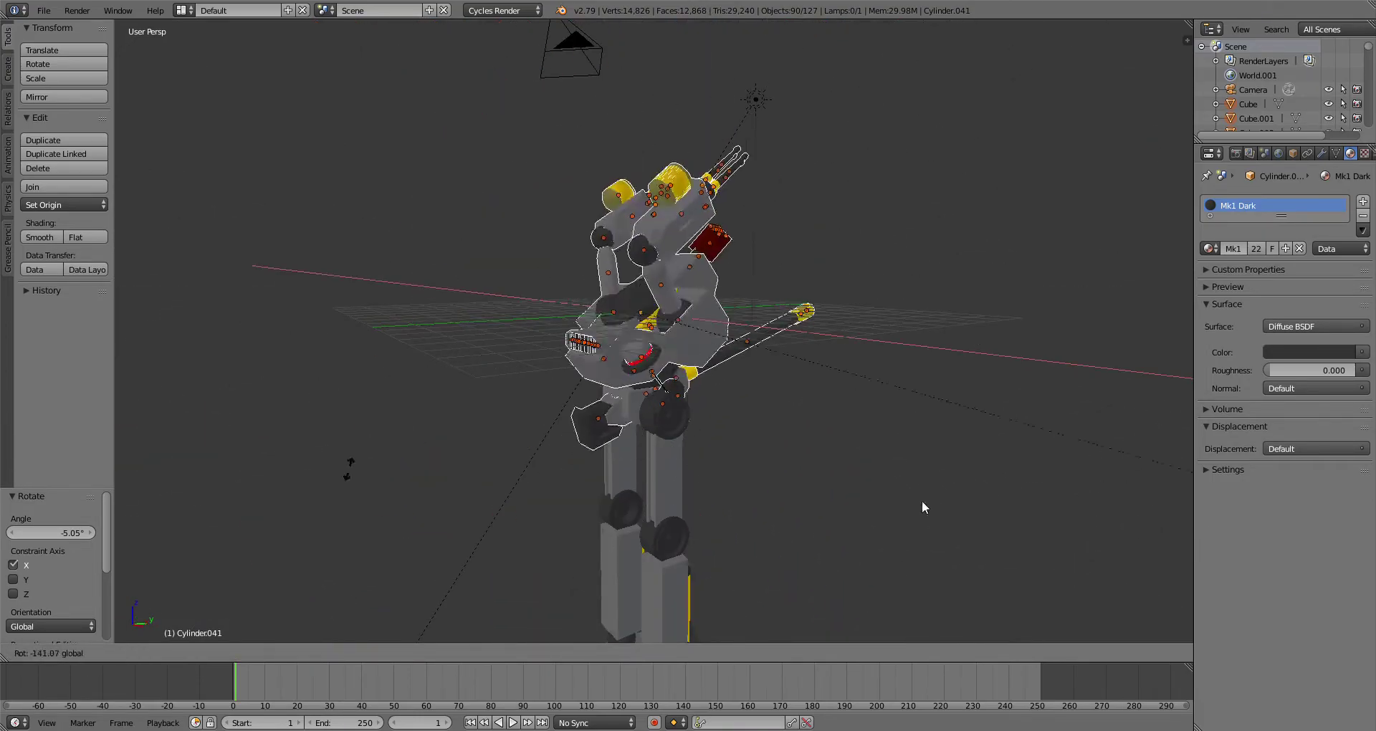
{"action": "left_click", "coordinate": [608, 454]}
{"action": "scroll", "coordinate": [609, 455], "scroll_direction": "down", "scroll_amount": 2}
{"action": "key", "text": "ctrl+z"}
Step: Rotate the selected upper body 24.8° around Z about the waist joint
{"action": "middle_click_drag", "start_coordinate": [584, 433], "coordinate": [628, 266]}
{"action": "scroll", "coordinate": [661, 429], "scroll_direction": "up", "scroll_amount": 6}
{"action": "scroll", "coordinate": [709, 320], "scroll_direction": "down", "scroll_amount": 2}
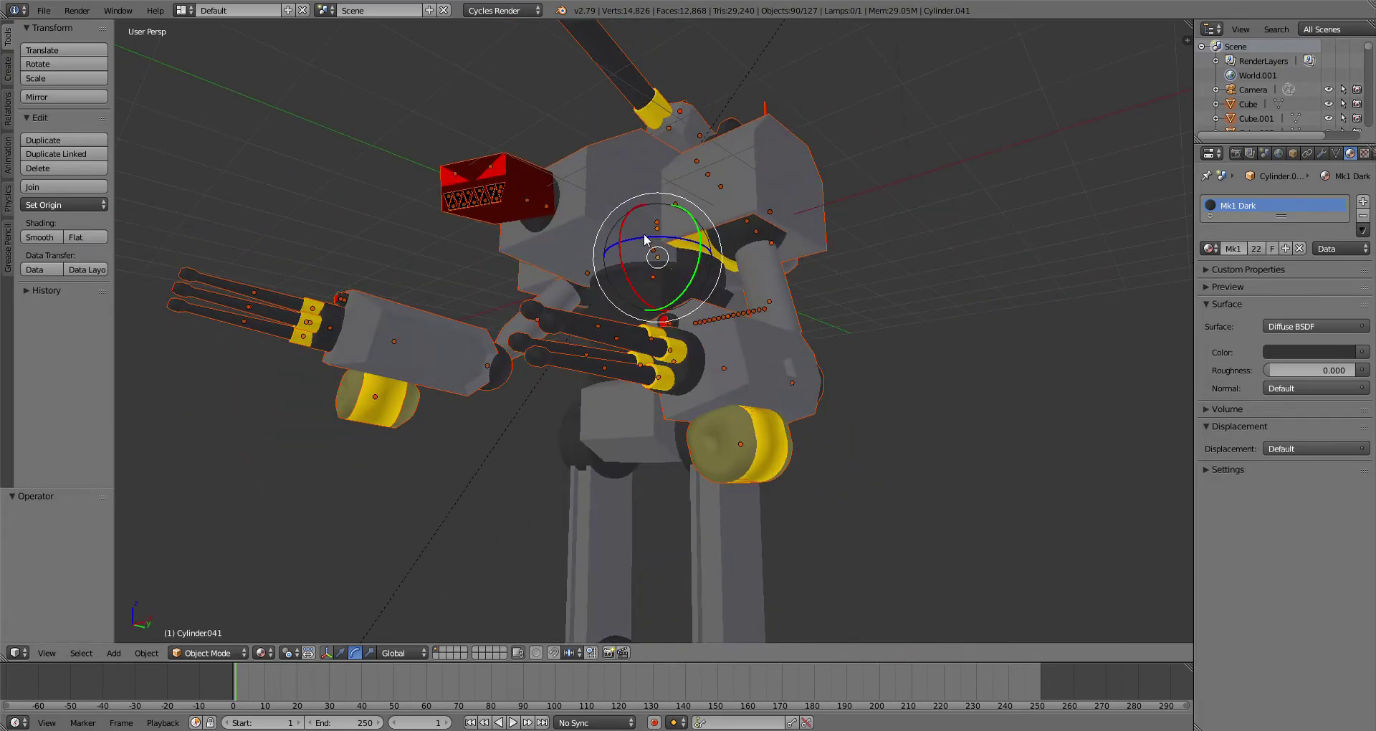
{"action": "key", "text": "r"}
{"action": "key", "text": "z"}
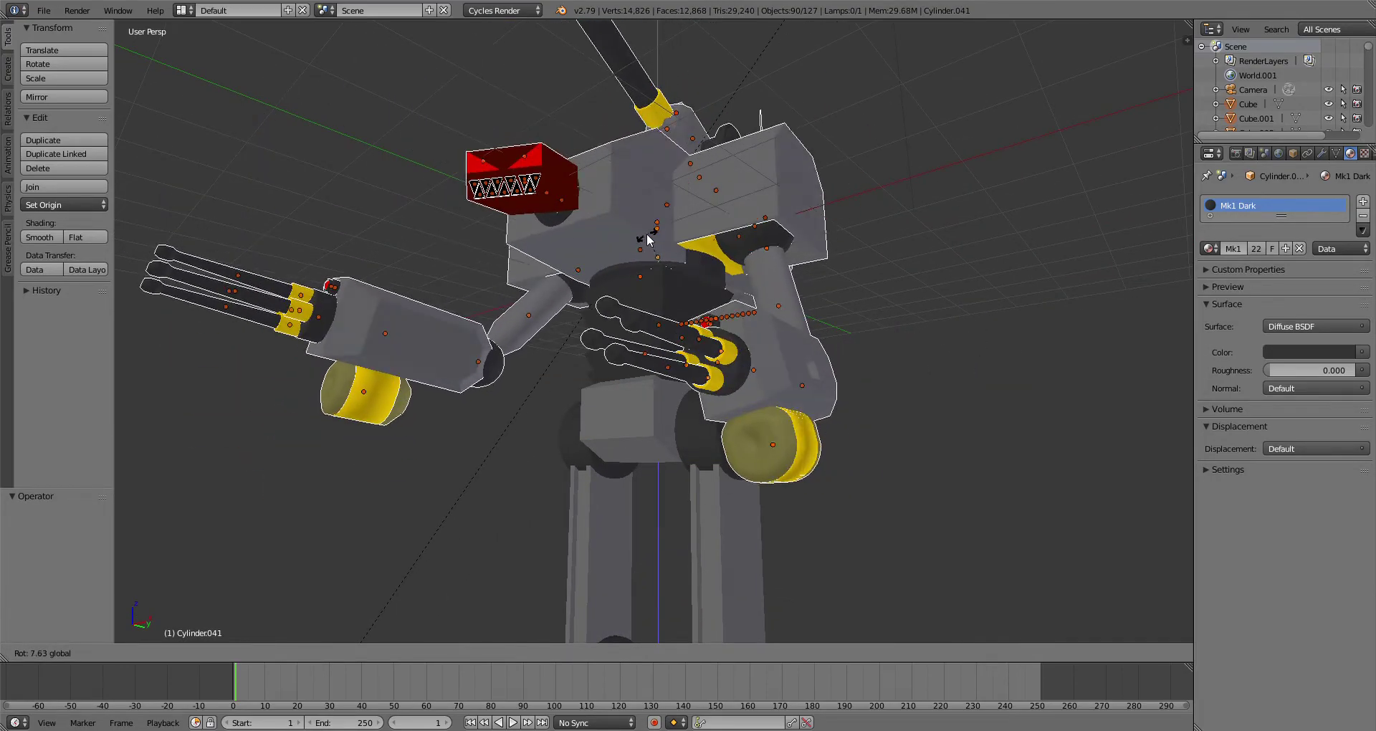
{"action": "left_click", "coordinate": [655, 231]}
Step: Select both legs with a hip joint as the active object and rotate them 42.2° around X
{"action": "scroll", "coordinate": [655, 231], "scroll_direction": "down", "scroll_amount": 3}
{"action": "middle_click_drag", "start_coordinate": [711, 322], "coordinate": [739, 357]}
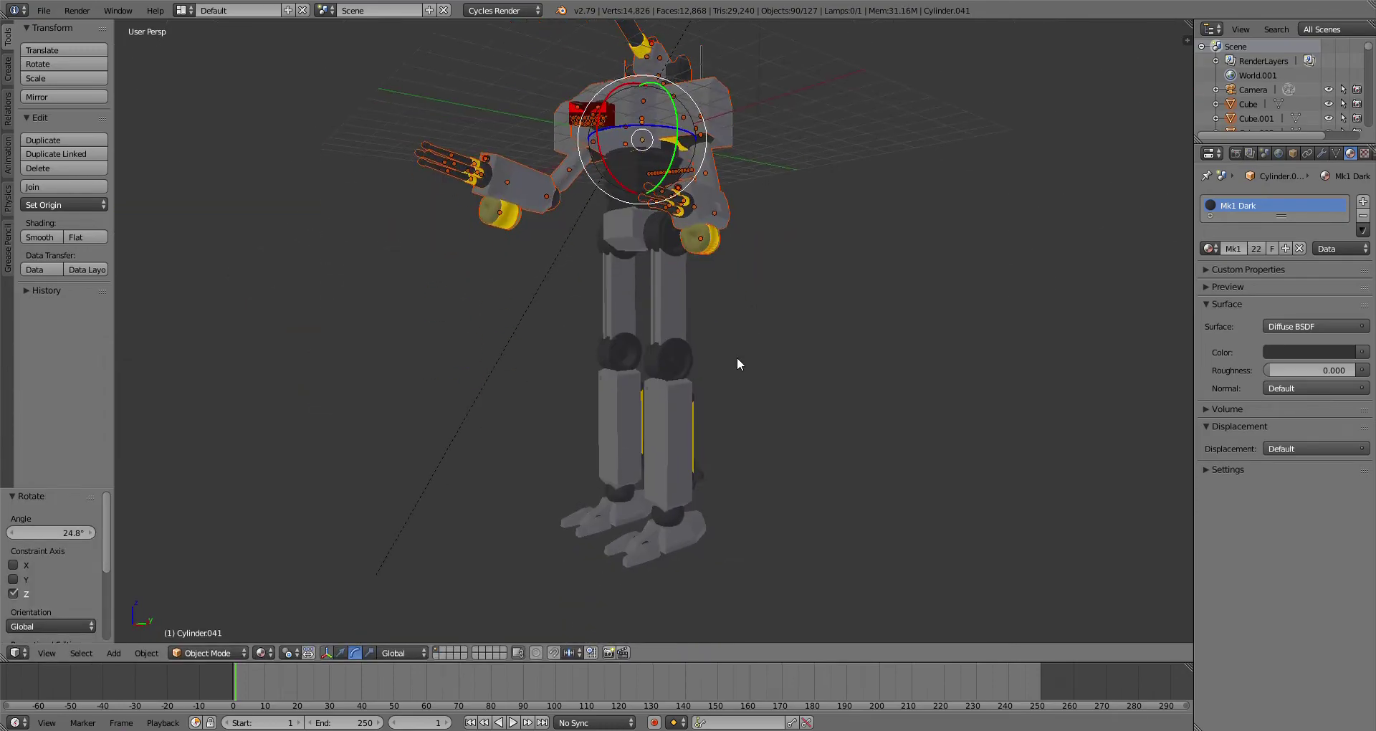
{"action": "scroll", "coordinate": [674, 457], "scroll_direction": "up", "scroll_amount": 4}
{"action": "mouse_move", "coordinate": [681, 476]}
{"action": "middle_mouse_down"}
{"action": "mouse_move", "coordinate": [712, 467]}
{"action": "mouse_move", "coordinate": [589, 416]}
{"action": "mouse_move", "coordinate": [789, 332]}
{"action": "middle_mouse_up"}
{"action": "right_click", "coordinate": [579, 413]}
{"action": "mouse_move", "coordinate": [789, 332]}
{"action": "left_mouse_down", "text": "ctrl"}
{"action": "mouse_move", "coordinate": [492, 301]}
{"action": "mouse_move", "coordinate": [582, 622]}
{"action": "mouse_move", "coordinate": [740, 263]}
{"action": "mouse_move", "coordinate": [728, 153]}
{"action": "mouse_move", "coordinate": [538, 308]}
{"action": "mouse_move", "coordinate": [765, 218]}
{"action": "left_mouse_up", "text": "ctrl"}
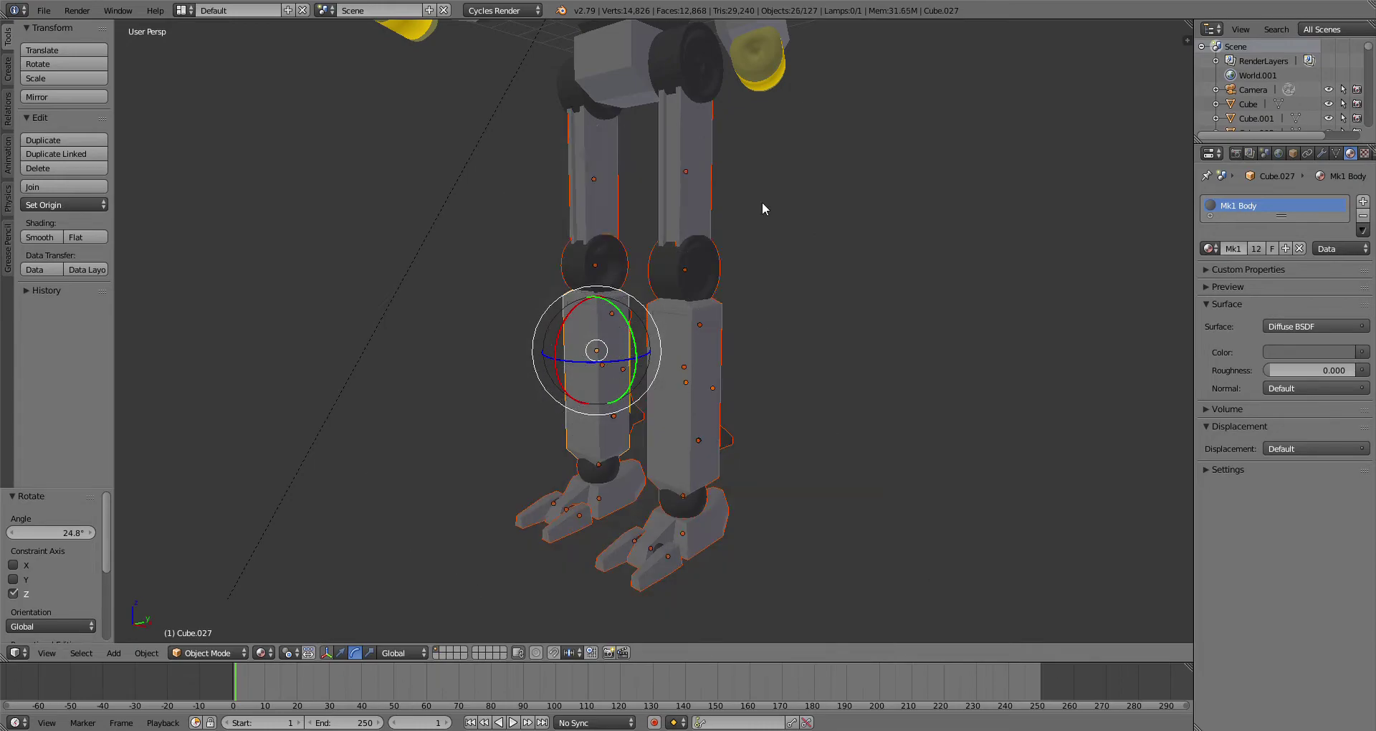
{"action": "middle_click_drag", "start_coordinate": [765, 218], "coordinate": [709, 135]}
{"action": "right_click", "coordinate": [708, 135], "text": "shift"}
{"action": "key", "text": "r"}
{"action": "key", "text": "x"}
{"action": "left_click", "coordinate": [843, 314]}
Step: Select both lower legs with the knee joint active and rotate them -80.3° around X
{"action": "middle_click_drag", "start_coordinate": [844, 314], "coordinate": [708, 296]}
{"action": "scroll", "coordinate": [708, 295], "scroll_direction": "up", "scroll_amount": 2}
{"action": "right_click", "coordinate": [651, 281]}
{"action": "mouse_move", "coordinate": [750, 265]}
{"action": "left_mouse_down", "text": "ctrl"}
{"action": "mouse_move", "coordinate": [467, 480]}
{"action": "mouse_move", "coordinate": [861, 440]}
{"action": "left_mouse_up", "text": "ctrl"}
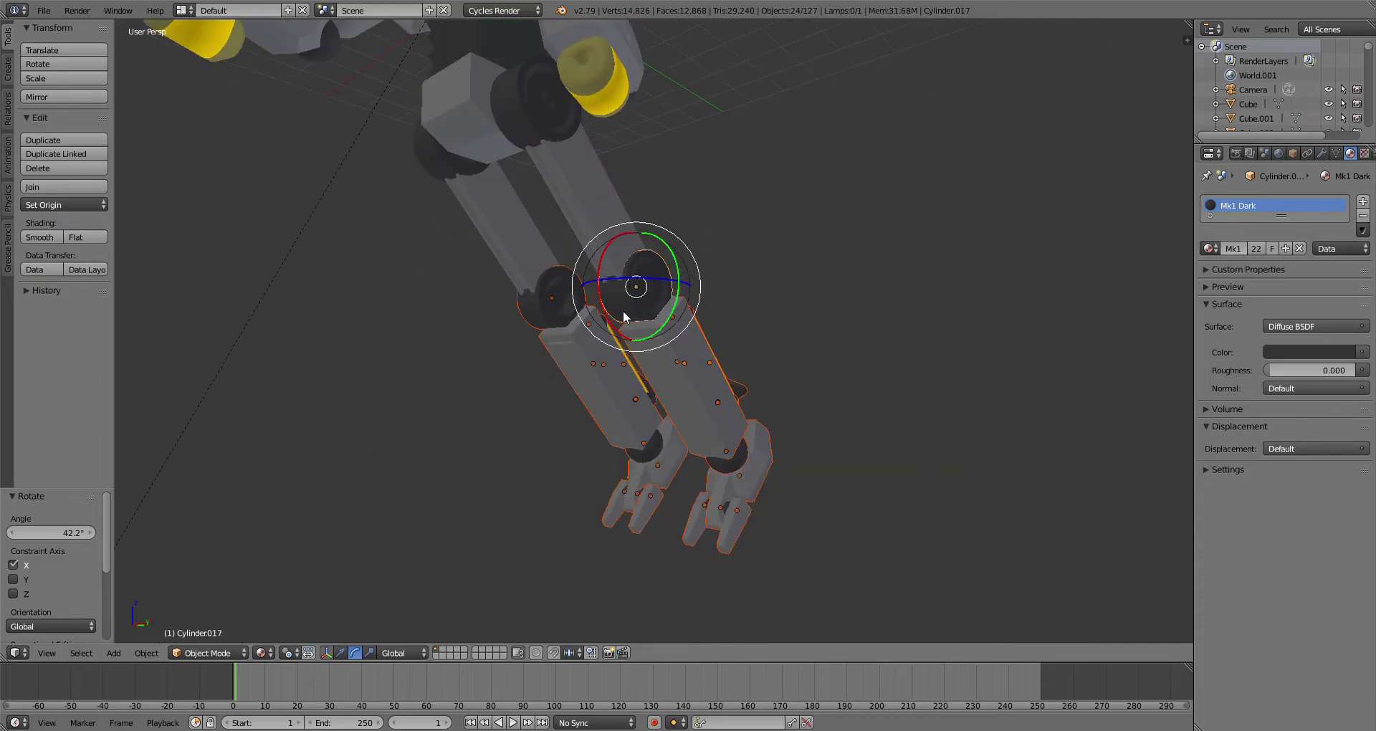
{"action": "key", "text": "r"}
{"action": "key", "text": "x"}
{"action": "left_click", "coordinate": [531, 219]}
Step: Select both feet with the ankle sphere active and rotate them 38° around X
{"action": "scroll", "coordinate": [552, 237], "scroll_direction": "down", "scroll_amount": 2}
{"action": "middle_click_drag", "start_coordinate": [567, 247], "coordinate": [620, 364]}
{"action": "middle_click_drag", "start_coordinate": [619, 364], "coordinate": [654, 317], "text": "shift"}
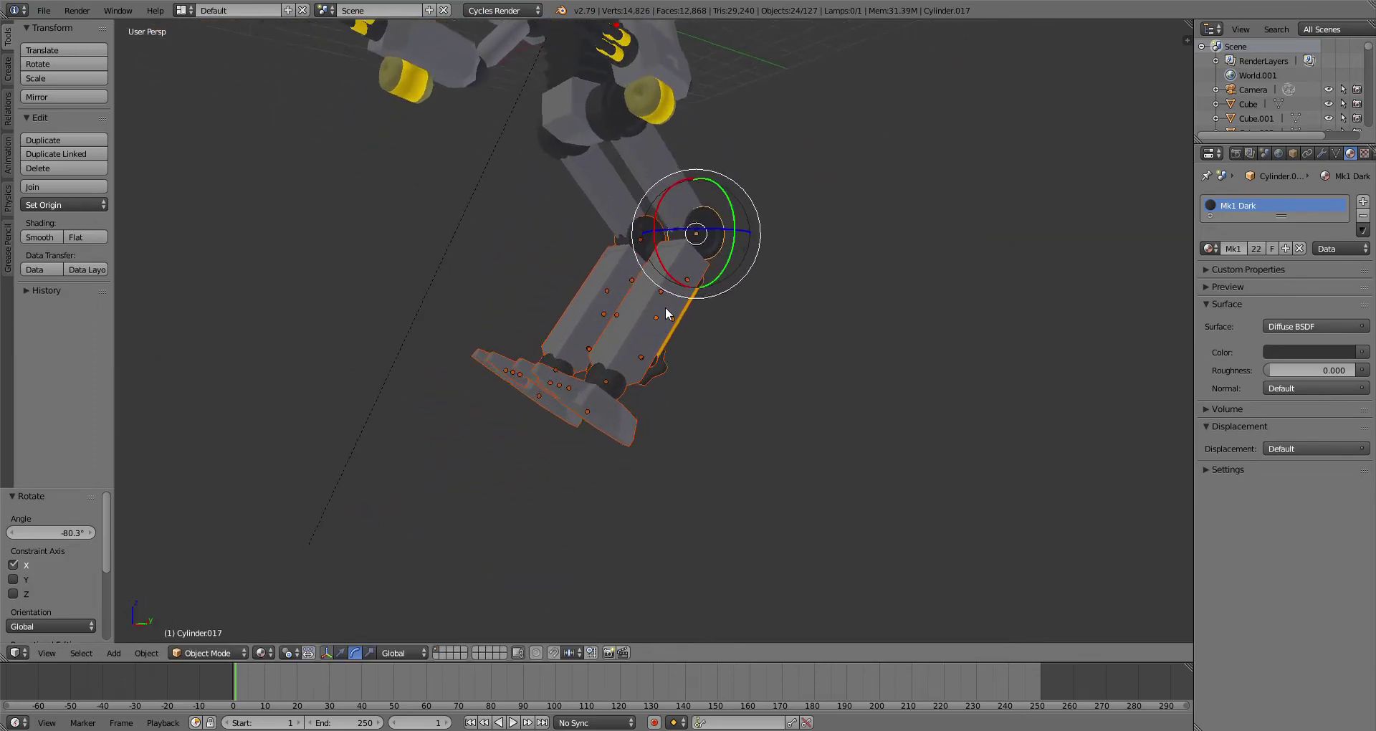
{"action": "scroll", "coordinate": [583, 454], "scroll_direction": "up", "scroll_amount": 1}
{"action": "right_click", "coordinate": [562, 453]}
{"action": "scroll", "coordinate": [664, 441], "scroll_direction": "up", "scroll_amount": 3}
{"action": "middle_click_drag", "start_coordinate": [640, 480], "coordinate": [653, 505]}
{"action": "key", "text": "b"}
{"action": "left_click_drag", "start_coordinate": [453, 311], "coordinate": [502, 547]}
{"action": "right_click", "coordinate": [520, 390], "text": "shift"}
{"action": "middle_click_drag", "start_coordinate": [570, 428], "coordinate": [546, 349]}
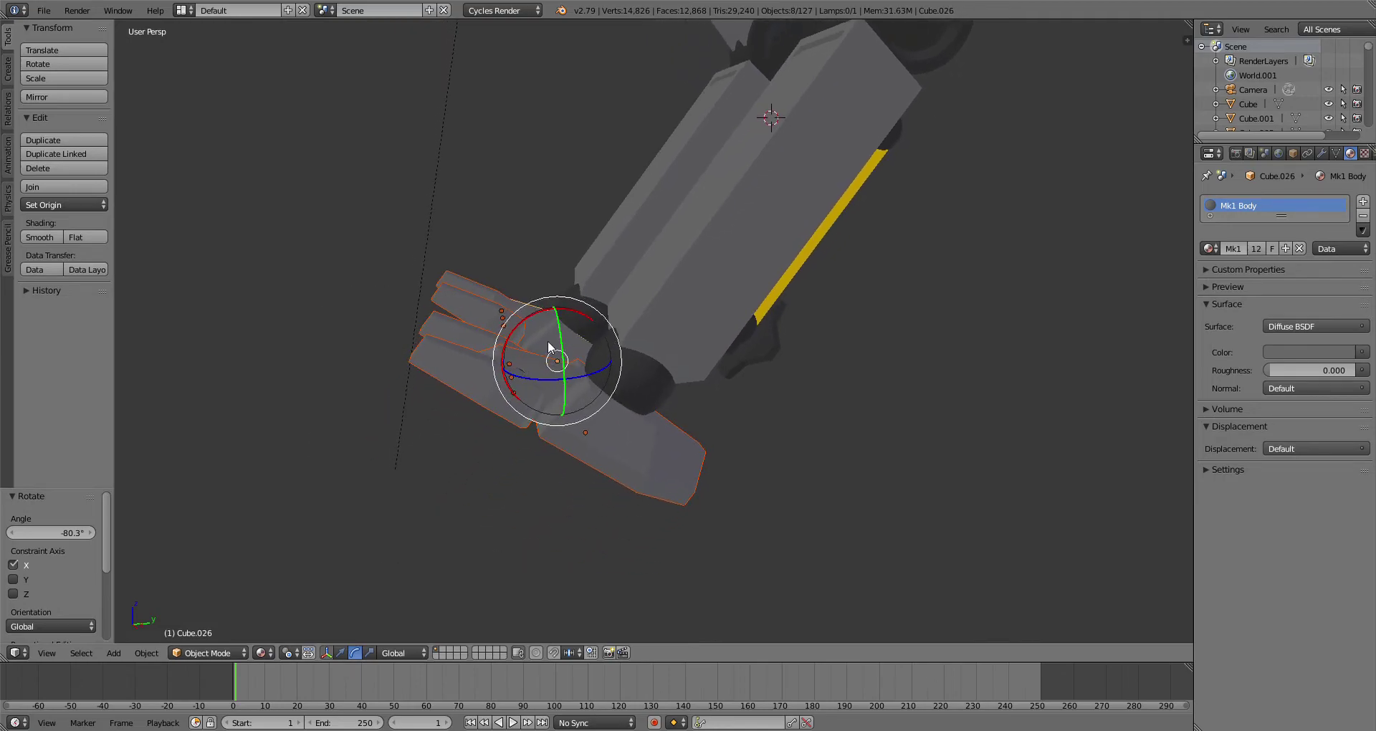
{"action": "right_click", "coordinate": [592, 352], "text": "shift"}
{"action": "key", "text": "r"}
{"action": "key", "text": "x"}
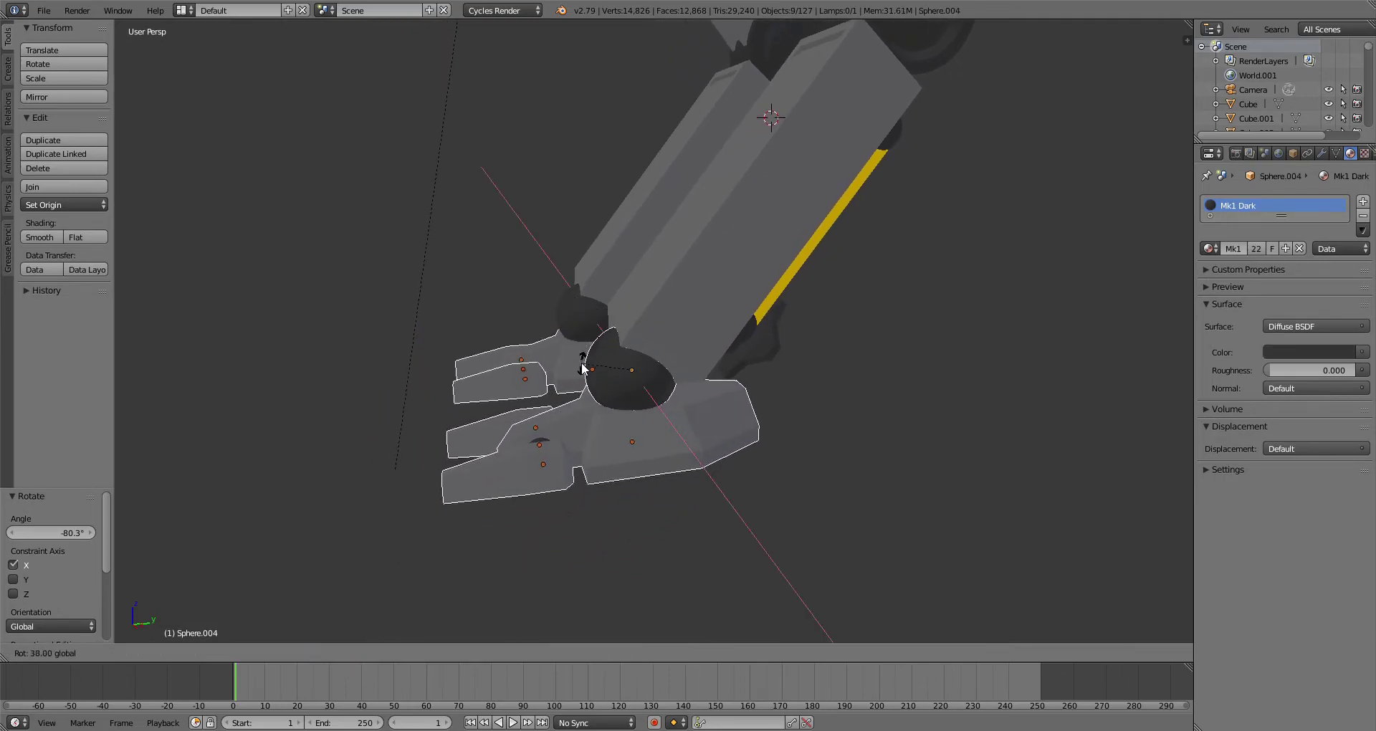
{"action": "left_click", "coordinate": [583, 367]}
Step: Fine-tune the feet's rotation by -0.11° in the right orthographic view to level the soles
{"action": "key", "text": "KP_3"}
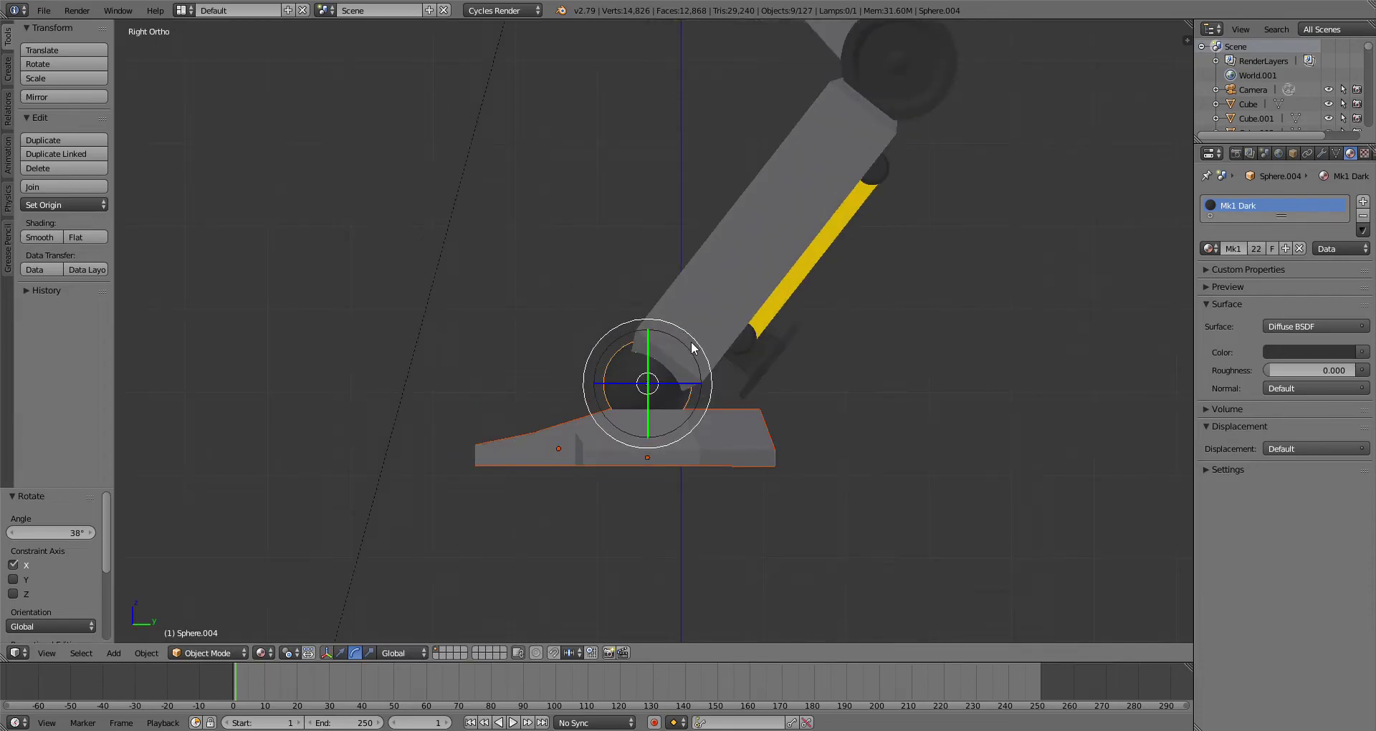
{"action": "key", "text": "r"}
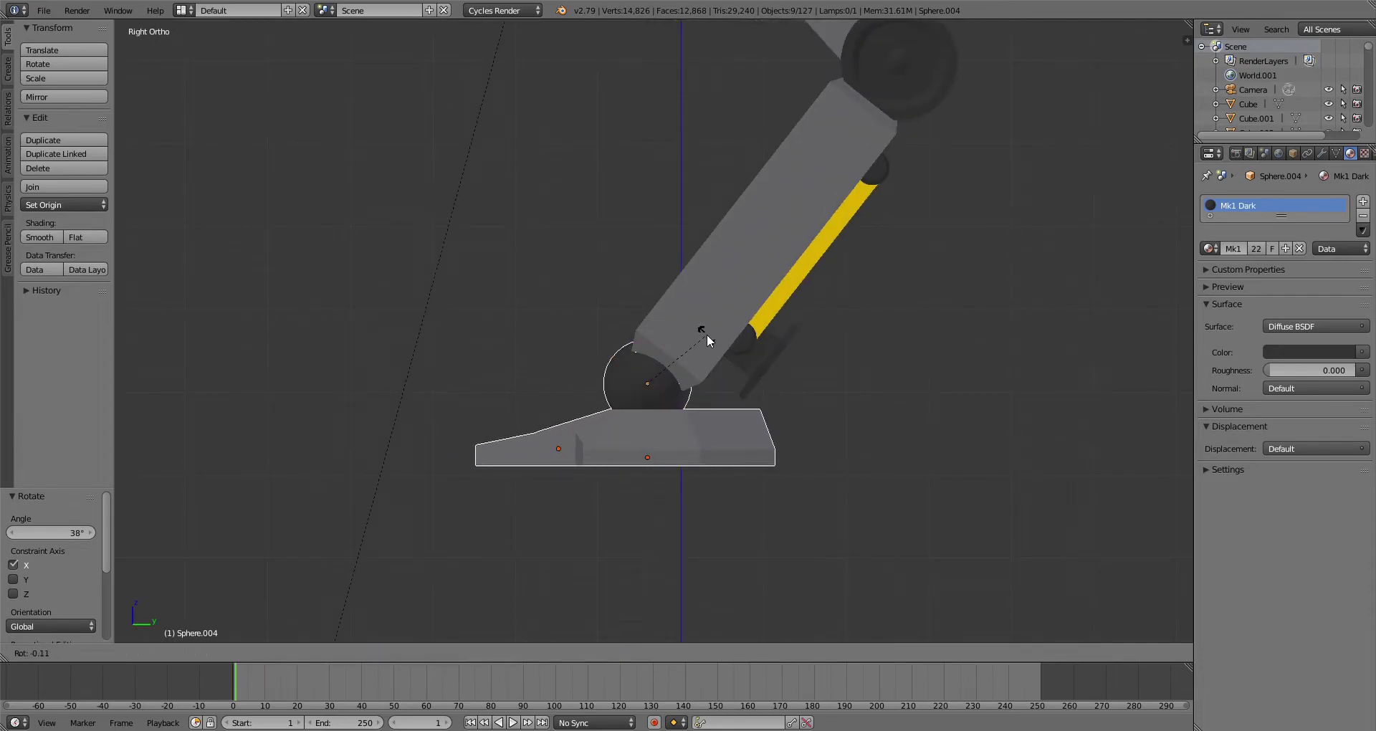
{"action": "left_click", "coordinate": [707, 334]}
Step: Select both rear stabilizer feet and all four yellow struts with an upper pivot active, and try to rotate them around X
{"action": "middle_click_drag", "start_coordinate": [707, 334], "coordinate": [772, 355]}
{"action": "right_click", "coordinate": [772, 355]}
{"action": "right_click", "coordinate": [888, 334], "text": "shift"}
{"action": "middle_click_drag", "start_coordinate": [892, 383], "coordinate": [631, 263]}
{"action": "right_click", "coordinate": [624, 261], "text": "shift"}
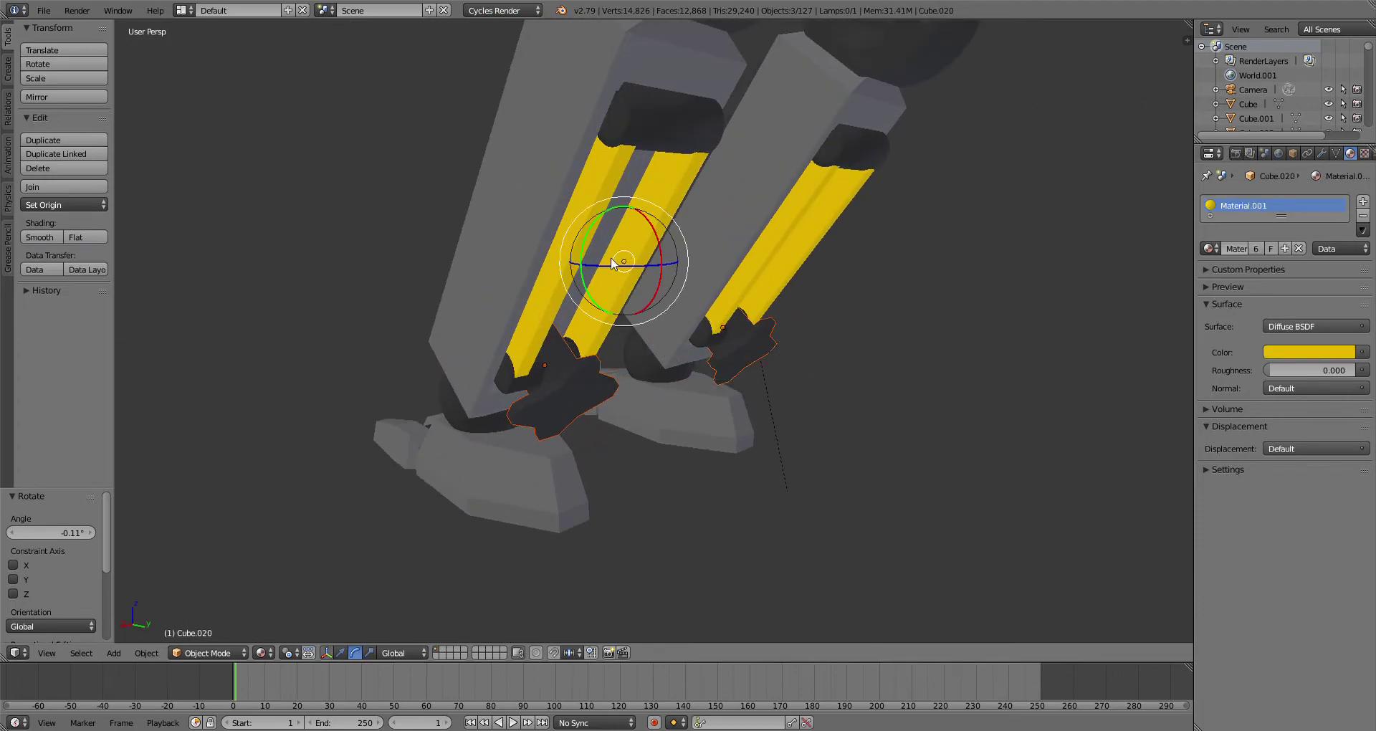
{"action": "right_click", "coordinate": [542, 295], "text": "shift"}
{"action": "right_click", "coordinate": [757, 249], "text": "shift"}
{"action": "right_click", "coordinate": [830, 235], "text": "shift"}
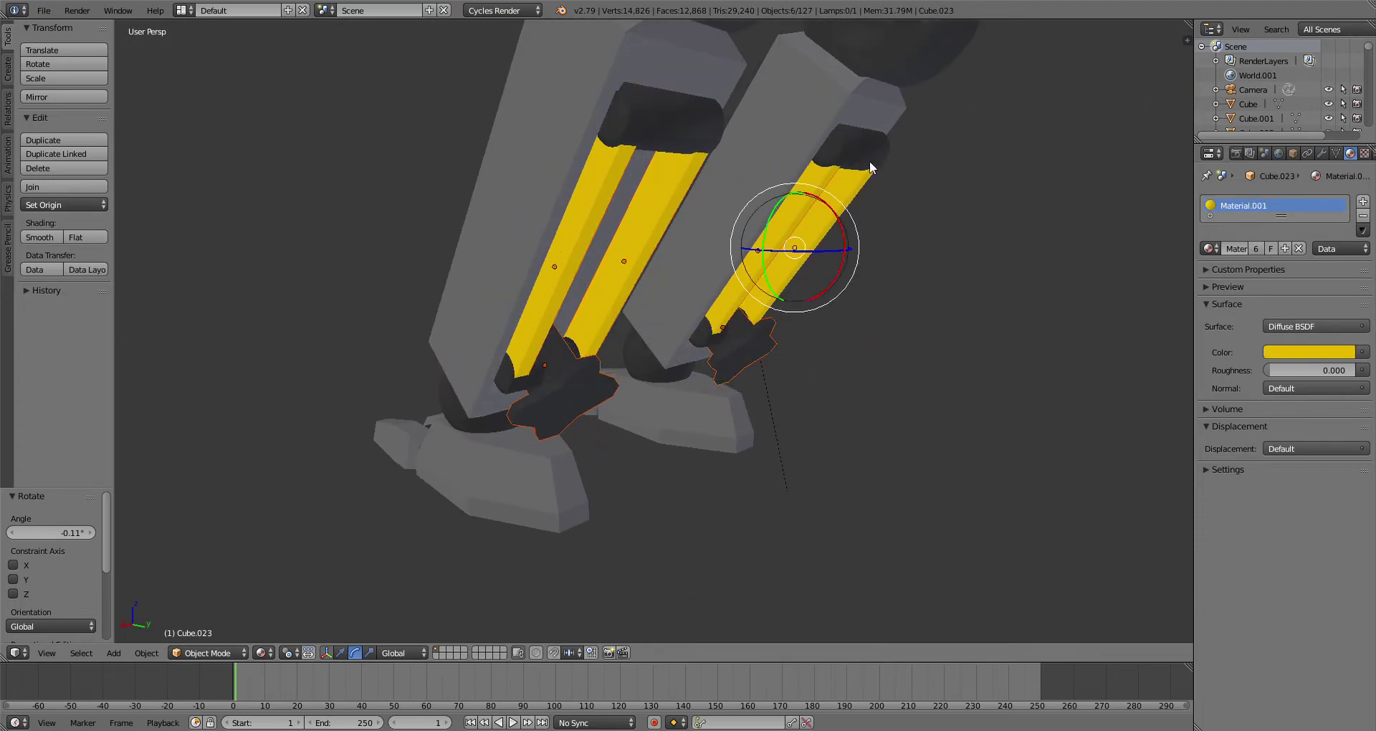
{"action": "right_click", "coordinate": [870, 159], "text": "shift"}
{"action": "key", "text": "r"}
{"action": "key", "text": "x"}
{"action": "right_click", "coordinate": [910, 184]}
Step: Add the lower pivots to the stabilizer selection, swing the stabilizers out around X about the upper pivot, and rotate them a further 14.6°
{"action": "right_click", "coordinate": [537, 382], "text": "shift"}
{"action": "right_click", "coordinate": [710, 341], "text": "shift"}
{"action": "right_click", "coordinate": [842, 148], "text": "shift"}
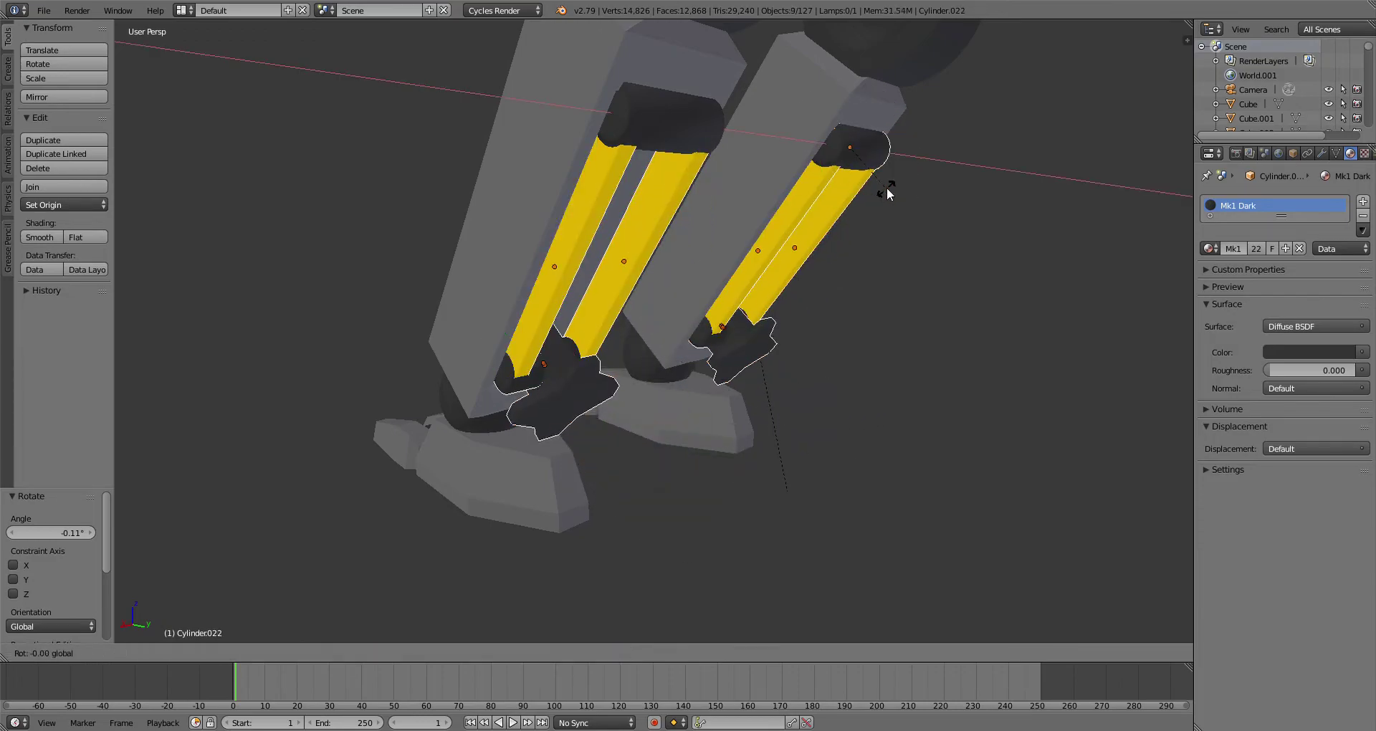
{"action": "key", "text": "r"}
{"action": "key", "text": "x"}
{"action": "left_click", "coordinate": [970, 136]}
{"action": "scroll", "coordinate": [960, 180], "scroll_direction": "down", "scroll_amount": 4}
{"action": "middle_click_drag", "start_coordinate": [920, 271], "coordinate": [677, 385]}
{"action": "key", "text": "r"}
{"action": "key", "text": "x"}
{"action": "left_click", "coordinate": [840, 230]}
Step: Select both stabilizer feet with a lower strut pivot as the active object and rotate them -119° around X
{"action": "scroll", "coordinate": [858, 417], "scroll_direction": "up", "scroll_amount": 3}
{"action": "right_click", "coordinate": [646, 374]}
{"action": "right_click", "coordinate": [734, 349], "text": "shift"}
{"action": "scroll", "coordinate": [668, 381], "scroll_direction": "up", "scroll_amount": 3}
{"action": "right_click", "coordinate": [654, 370], "text": "shift"}
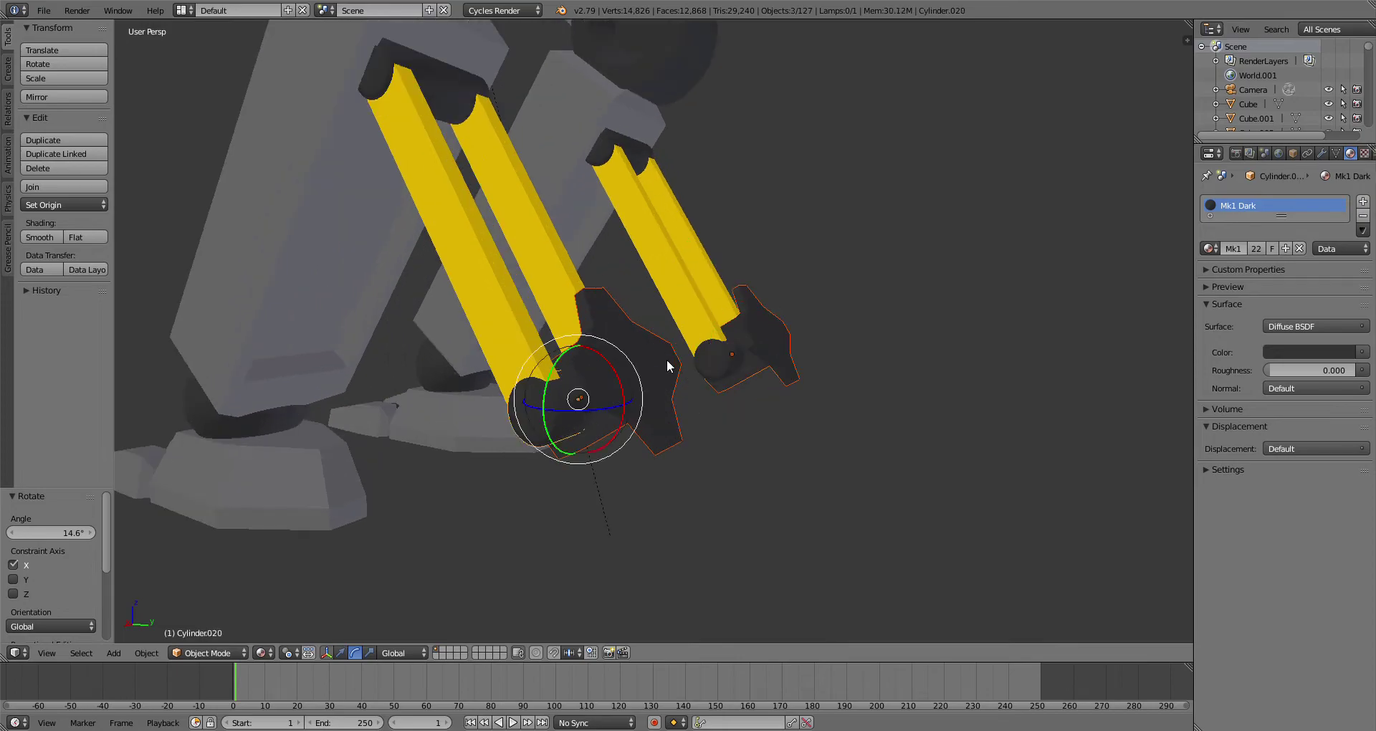
{"action": "key", "text": "r"}
{"action": "key", "text": "x"}
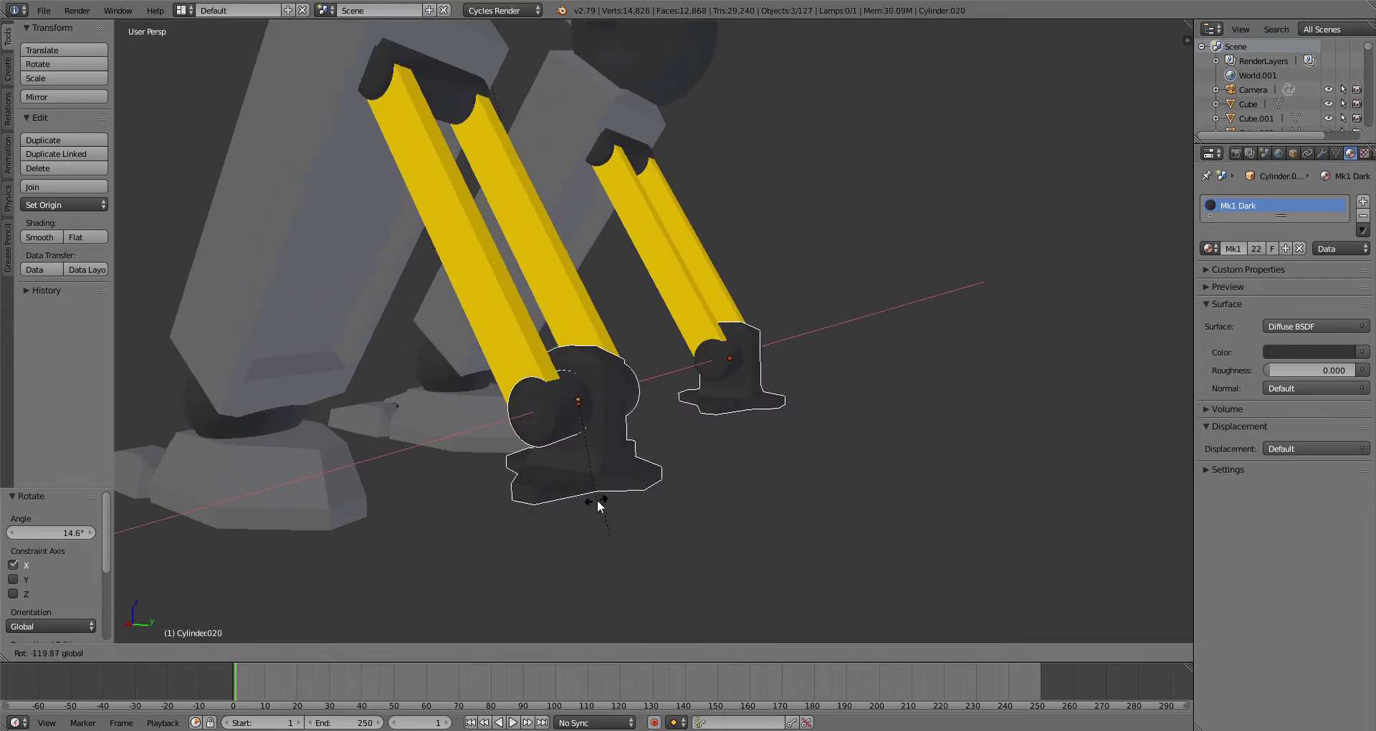
{"action": "left_click", "coordinate": [598, 499]}
{"action": "middle_click_drag", "start_coordinate": [614, 478], "coordinate": [744, 441]}
{"action": "scroll", "coordinate": [744, 443], "scroll_direction": "down", "scroll_amount": 5}
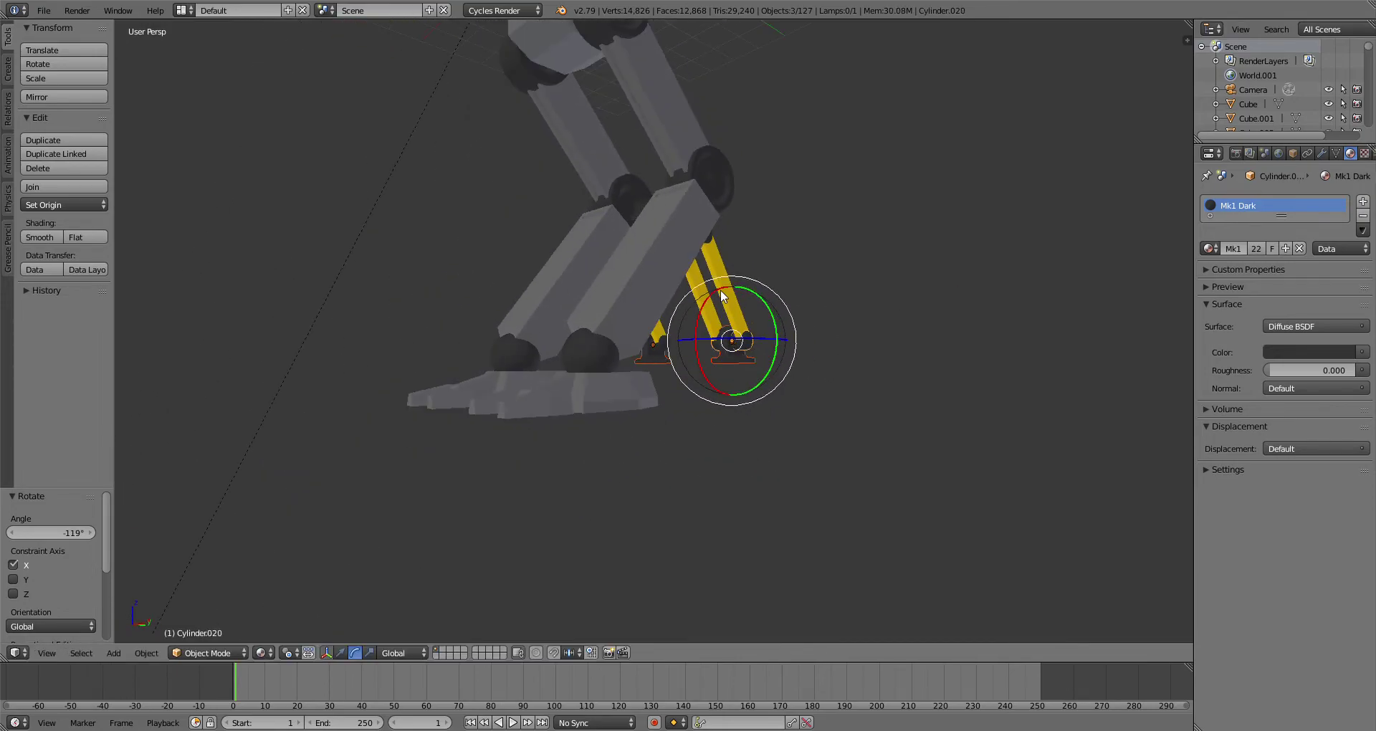
Step: Undo the last stabilizer feet rotation and rotate the feet -112° around X instead
{"action": "scroll", "coordinate": [834, 435], "scroll_direction": "up", "scroll_amount": 4}
{"action": "key", "text": "ctrl+z"}
{"action": "key", "text": "ctrl+z"}
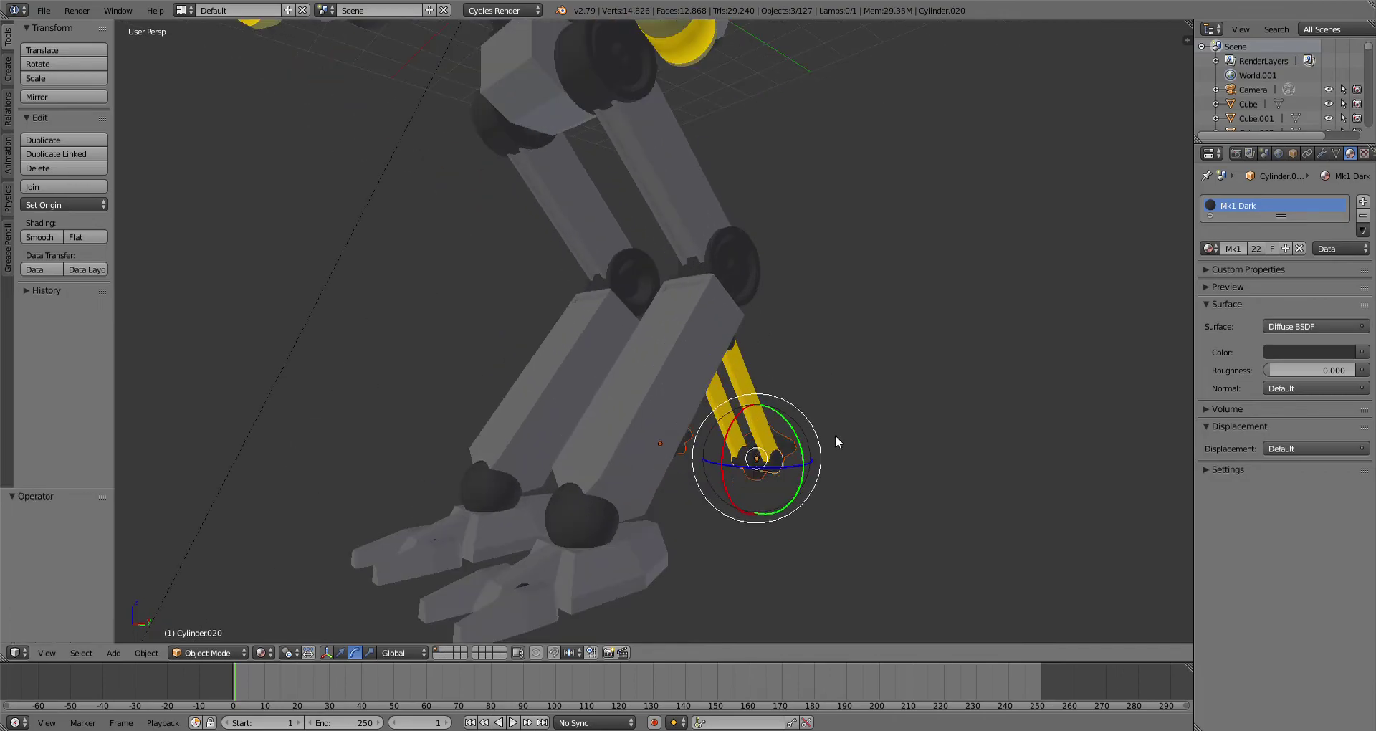
{"action": "middle_click_drag", "start_coordinate": [836, 436], "coordinate": [784, 469]}
{"action": "scroll", "coordinate": [782, 463], "scroll_direction": "up", "scroll_amount": 2}
{"action": "left_click_drag", "start_coordinate": [738, 381], "coordinate": [746, 469]}
{"action": "scroll", "coordinate": [745, 465], "scroll_direction": "down", "scroll_amount": 6}
{"action": "mouse_move", "coordinate": [760, 463]}
{"action": "middle_mouse_down"}
{"action": "mouse_move", "coordinate": [847, 450]}
{"action": "mouse_move", "coordinate": [858, 431]}
{"action": "mouse_move", "coordinate": [956, 485]}
{"action": "mouse_move", "coordinate": [884, 430]}
{"action": "mouse_move", "coordinate": [863, 452]}
{"action": "mouse_move", "coordinate": [872, 476]}
{"action": "mouse_move", "coordinate": [796, 477]}
{"action": "middle_mouse_up"}
Step: Preview the mech with its stabilizers deployed in rendered shading and return to solid shading
{"action": "left_click", "coordinate": [260, 654]}
{"action": "left_click", "coordinate": [261, 653]}
{"action": "left_click", "coordinate": [287, 557]}
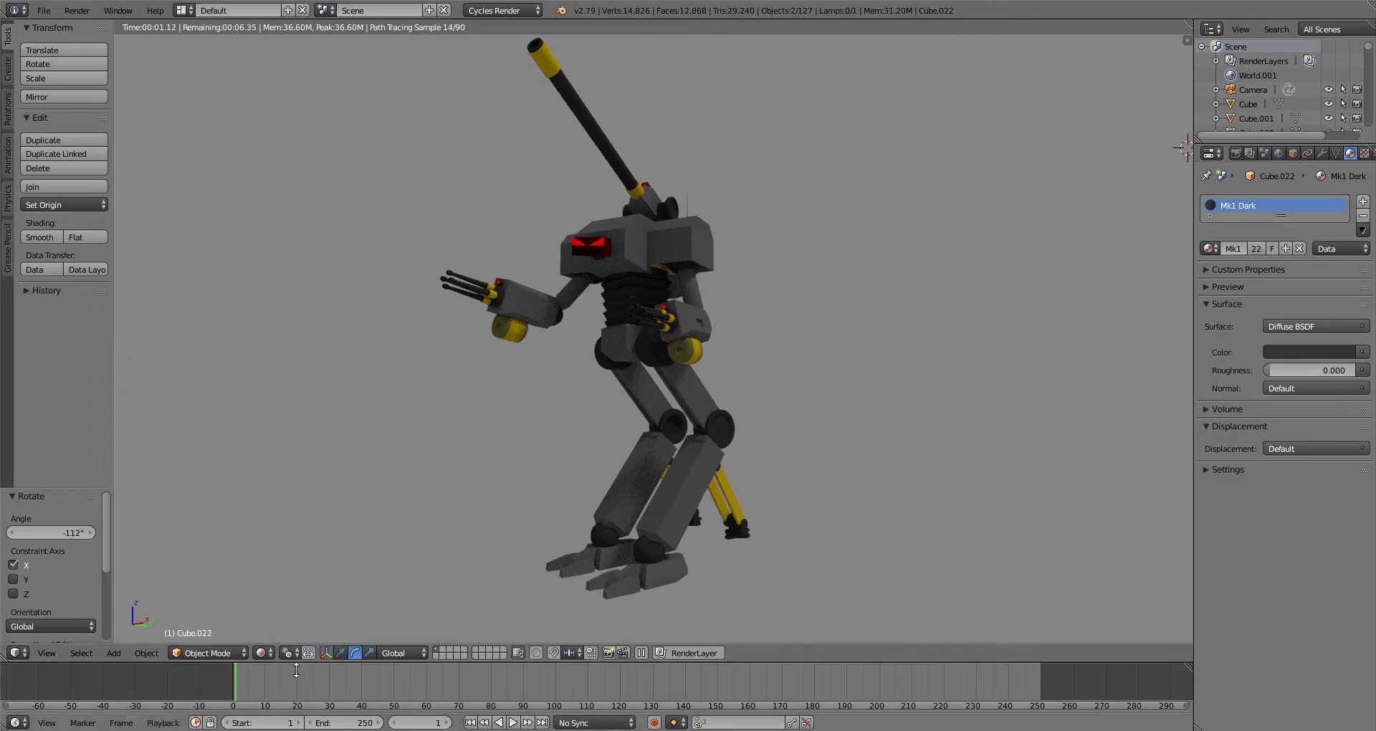
{"action": "left_click", "coordinate": [261, 653]}
{"action": "left_click", "coordinate": [299, 565]}
Step: Undo the stabilizer rotations so the yellow struts fold back against the lower legs
{"action": "mouse_move", "coordinate": [298, 565]}
{"action": "middle_mouse_down"}
{"action": "mouse_move", "coordinate": [579, 257]}
{"action": "mouse_move", "coordinate": [507, 260]}
{"action": "mouse_move", "coordinate": [425, 292]}
{"action": "mouse_move", "coordinate": [490, 184]}
{"action": "mouse_move", "coordinate": [649, 253]}
{"action": "mouse_move", "coordinate": [685, 332]}
{"action": "mouse_move", "coordinate": [577, 346]}
{"action": "middle_mouse_up"}
{"action": "right_click", "coordinate": [604, 242]}
{"action": "scroll", "coordinate": [651, 255], "scroll_direction": "down", "scroll_amount": 2}
{"action": "scroll", "coordinate": [685, 333], "scroll_direction": "up", "scroll_amount": 7}
{"action": "right_click", "coordinate": [577, 347]}
{"action": "right_click", "coordinate": [577, 350], "text": "shift"}
{"action": "key", "text": "ctrl+z"}
{"action": "key", "text": "ctrl+z"}
{"action": "key", "text": "ctrl+z"}
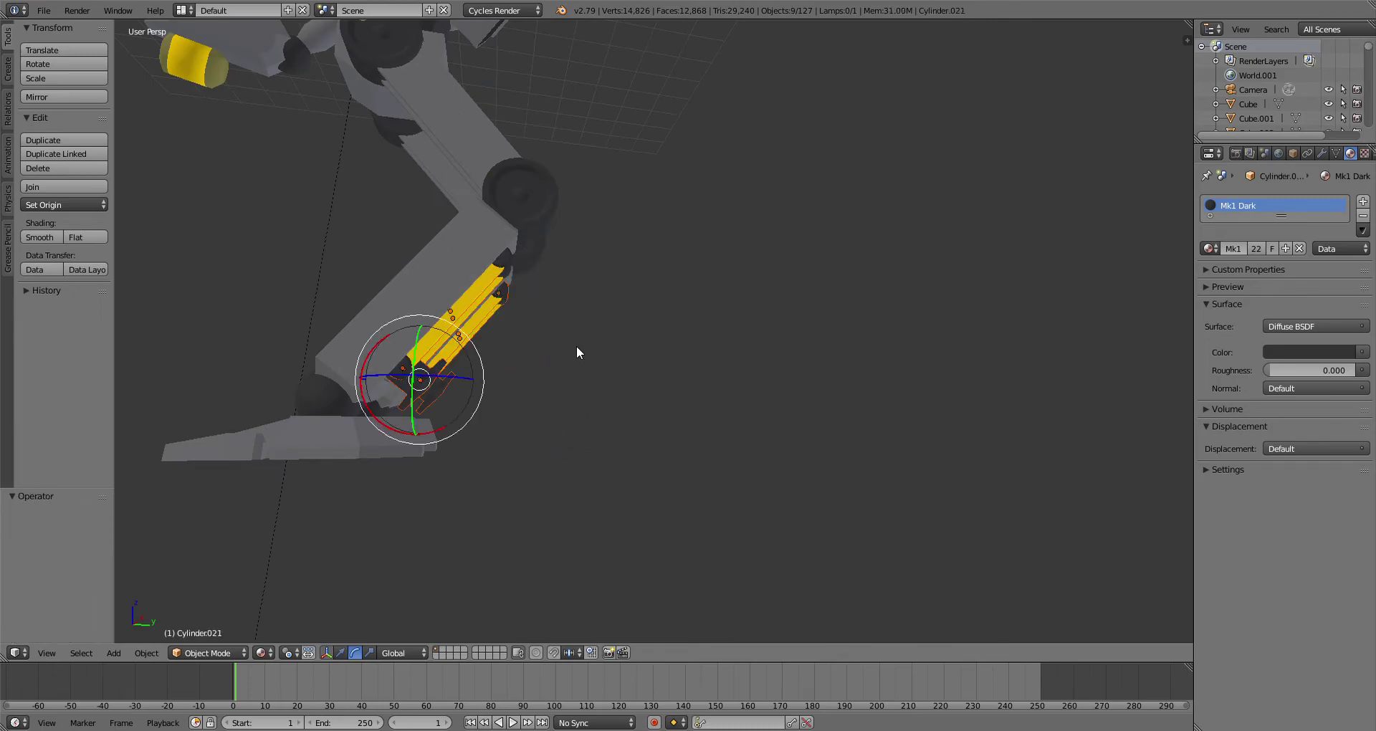
Step: Select the whole shoulder cannon assembly with its pivot cylinder active and rotate it -33.5° in the side view
{"action": "middle_click_drag", "start_coordinate": [703, 402], "coordinate": [492, 281]}
{"action": "right_click", "coordinate": [652, 322]}
{"action": "mouse_move", "coordinate": [471, 142]}
{"action": "left_mouse_down", "text": "ctrl"}
{"action": "mouse_move", "coordinate": [619, 304]}
{"action": "mouse_move", "coordinate": [876, 393]}
{"action": "mouse_move", "coordinate": [1018, 222]}
{"action": "left_mouse_up", "text": "ctrl"}
{"action": "scroll", "coordinate": [932, 258], "scroll_direction": "up", "scroll_amount": 2}
{"action": "left_click", "coordinate": [794, 304], "text": "shift"}
{"action": "mouse_move", "coordinate": [794, 303]}
{"action": "middle_mouse_down"}
{"action": "mouse_move", "coordinate": [842, 308]}
{"action": "mouse_move", "coordinate": [871, 269]}
{"action": "mouse_move", "coordinate": [824, 312]}
{"action": "mouse_move", "coordinate": [855, 282]}
{"action": "mouse_move", "coordinate": [791, 298]}
{"action": "middle_mouse_up"}
{"action": "scroll", "coordinate": [819, 349], "scroll_direction": "up", "scroll_amount": 2}
{"action": "right_click", "coordinate": [810, 358], "text": "shift"}
{"action": "right_click", "coordinate": [800, 364], "text": "shift"}
{"action": "scroll", "coordinate": [803, 344], "scroll_direction": "down", "scroll_amount": 4}
{"action": "right_click", "coordinate": [785, 285], "text": "shift"}
{"action": "key", "text": "r"}
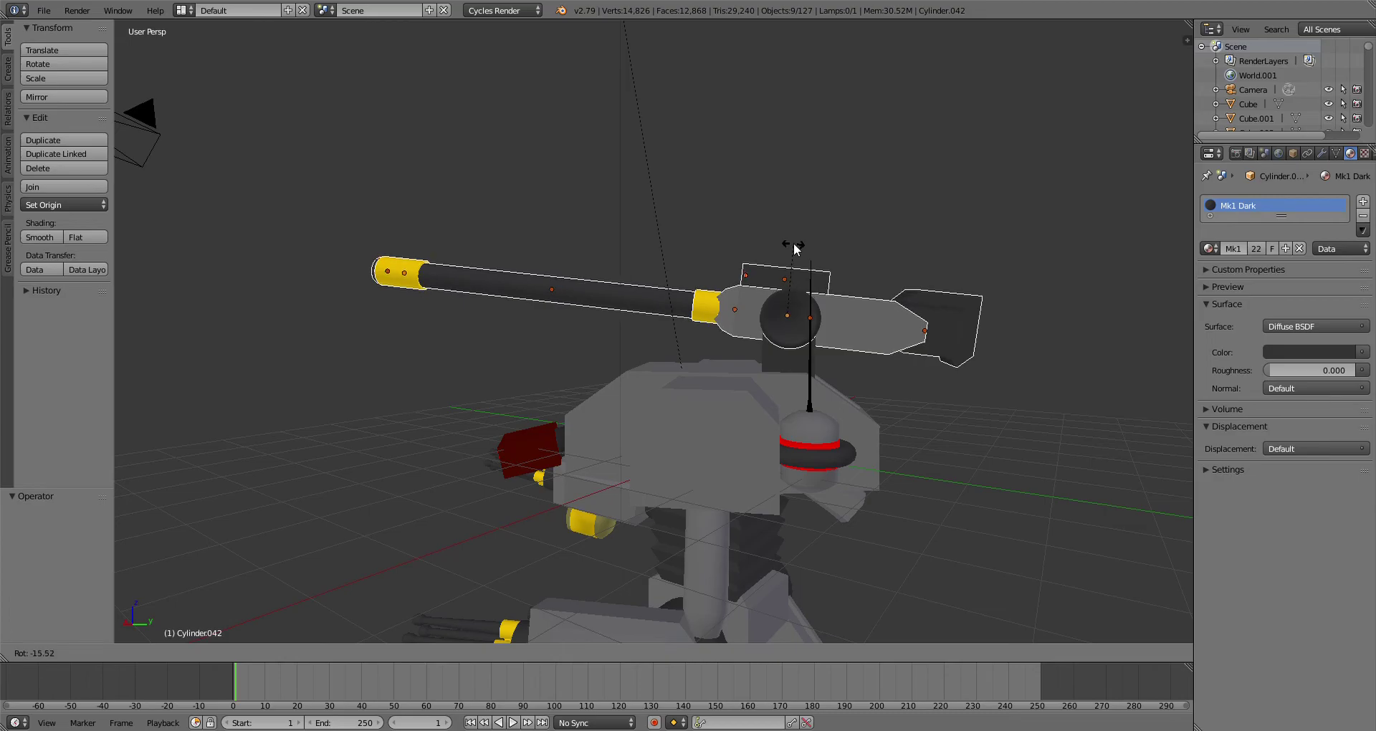
{"action": "left_click", "coordinate": [772, 245]}
Step: Rotate the cannon assembly -7.19° around Y about its pivot
{"action": "middle_click_drag", "start_coordinate": [772, 245], "coordinate": [925, 337]}
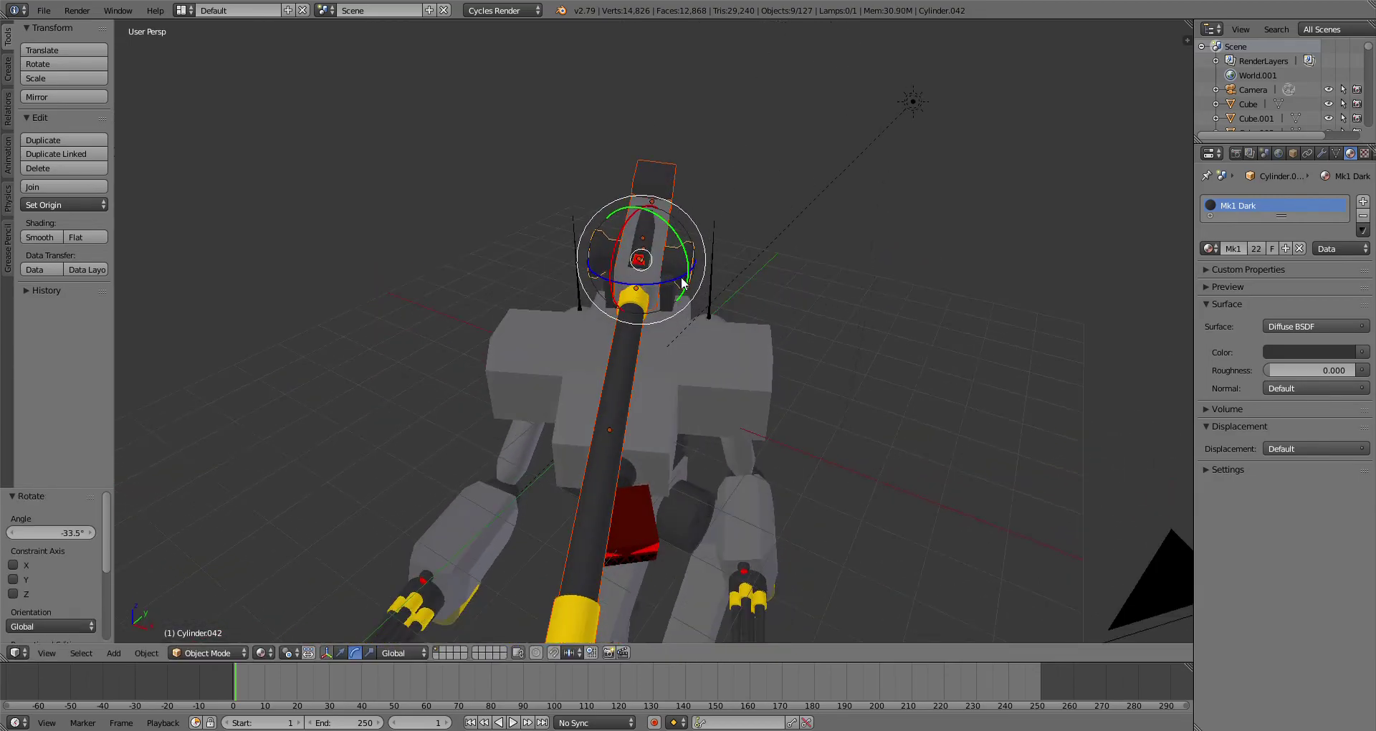
{"action": "key", "text": "r"}
{"action": "key", "text": "y"}
{"action": "left_click", "coordinate": [693, 235]}
{"action": "scroll", "coordinate": [694, 236], "scroll_direction": "down", "scroll_amount": 3}
{"action": "middle_click_drag", "start_coordinate": [712, 221], "coordinate": [824, 350]}
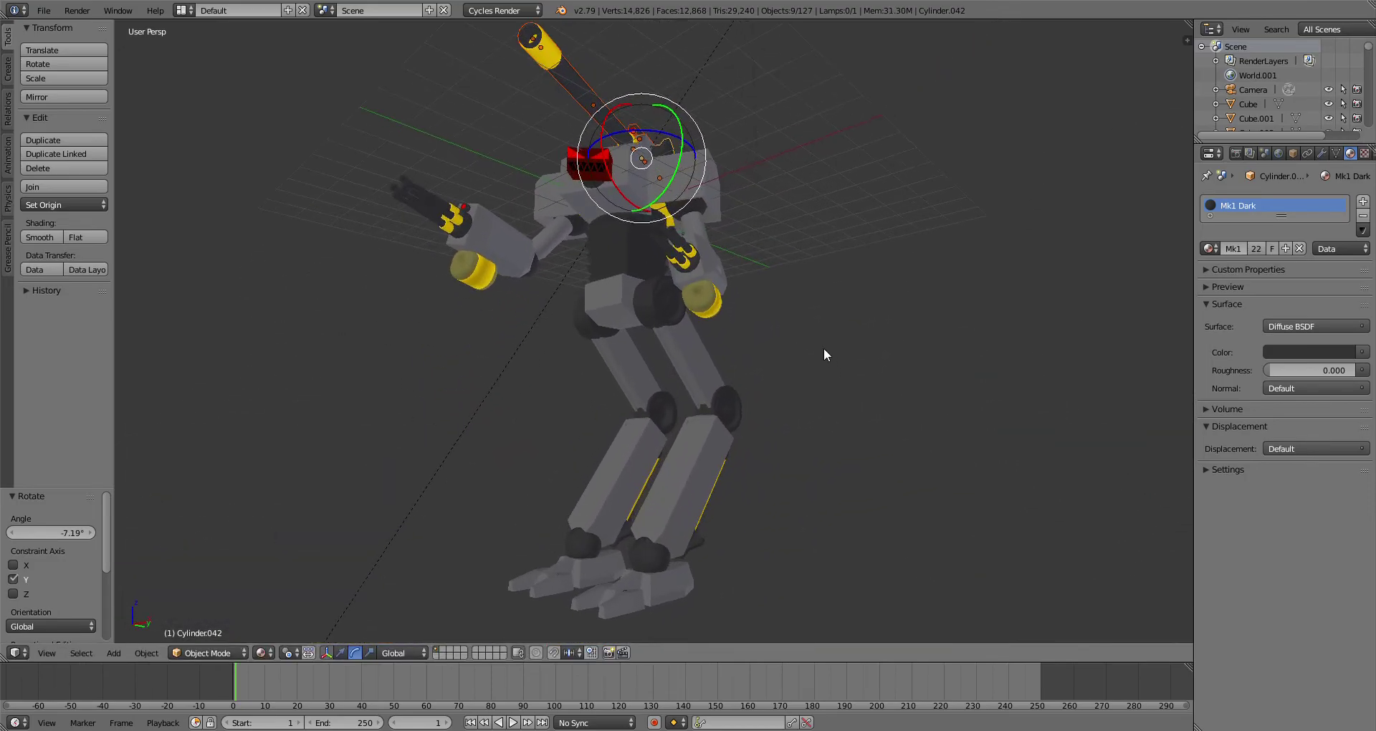
Step: Examine the posed mech from several angles in rendered shading and return to solid shading
{"action": "middle_click_drag", "start_coordinate": [552, 454], "coordinate": [814, 479]}
{"action": "left_click", "coordinate": [261, 653]}
{"action": "left_click", "coordinate": [337, 555]}
{"action": "middle_click_drag", "start_coordinate": [906, 429], "coordinate": [898, 414]}
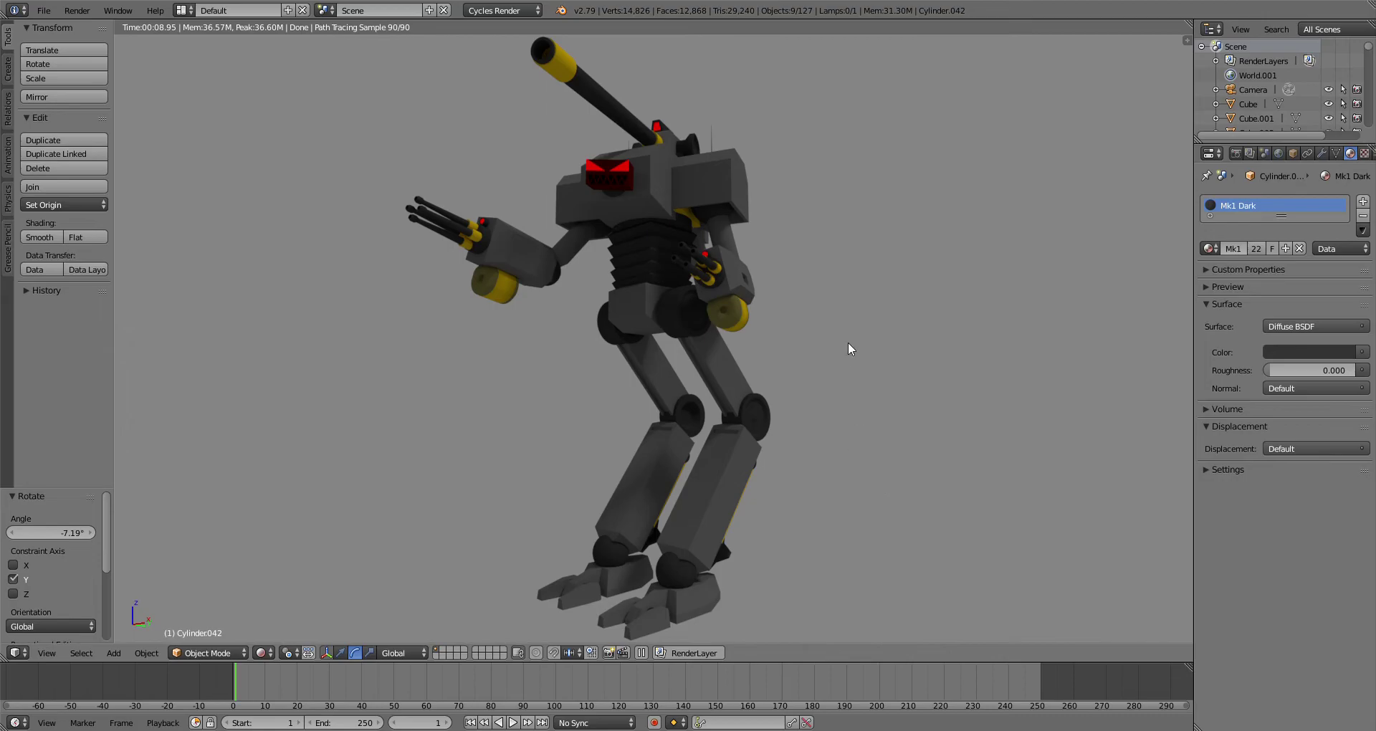
{"action": "mouse_move", "coordinate": [790, 360]}
{"action": "middle_mouse_down"}
{"action": "mouse_move", "coordinate": [835, 364]}
{"action": "mouse_move", "coordinate": [712, 390]}
{"action": "mouse_move", "coordinate": [604, 362]}
{"action": "mouse_move", "coordinate": [595, 337]}
{"action": "mouse_move", "coordinate": [736, 317]}
{"action": "mouse_move", "coordinate": [635, 316]}
{"action": "mouse_move", "coordinate": [949, 370]}
{"action": "mouse_move", "coordinate": [810, 305]}
{"action": "mouse_move", "coordinate": [868, 337]}
{"action": "mouse_move", "coordinate": [660, 343]}
{"action": "mouse_move", "coordinate": [743, 336]}
{"action": "mouse_move", "coordinate": [773, 371]}
{"action": "mouse_move", "coordinate": [771, 347]}
{"action": "mouse_move", "coordinate": [832, 372]}
{"action": "mouse_move", "coordinate": [726, 405]}
{"action": "mouse_move", "coordinate": [741, 415]}
{"action": "mouse_move", "coordinate": [735, 350]}
{"action": "mouse_move", "coordinate": [894, 374]}
{"action": "mouse_move", "coordinate": [734, 372]}
{"action": "mouse_move", "coordinate": [466, 502]}
{"action": "middle_mouse_up"}
{"action": "scroll", "coordinate": [638, 315], "scroll_direction": "up", "scroll_amount": 4}
{"action": "scroll", "coordinate": [645, 319], "scroll_direction": "down", "scroll_amount": 4}
{"action": "scroll", "coordinate": [743, 336], "scroll_direction": "down", "scroll_amount": 3}
{"action": "scroll", "coordinate": [743, 336], "scroll_direction": "up", "scroll_amount": 3}
{"action": "scroll", "coordinate": [842, 355], "scroll_direction": "up", "scroll_amount": 2}
{"action": "scroll", "coordinate": [833, 344], "scroll_direction": "down", "scroll_amount": 1}
{"action": "left_click", "coordinate": [262, 653]}
{"action": "left_click", "coordinate": [283, 599]}
{"action": "middle_click_drag", "start_coordinate": [651, 327], "coordinate": [768, 319]}
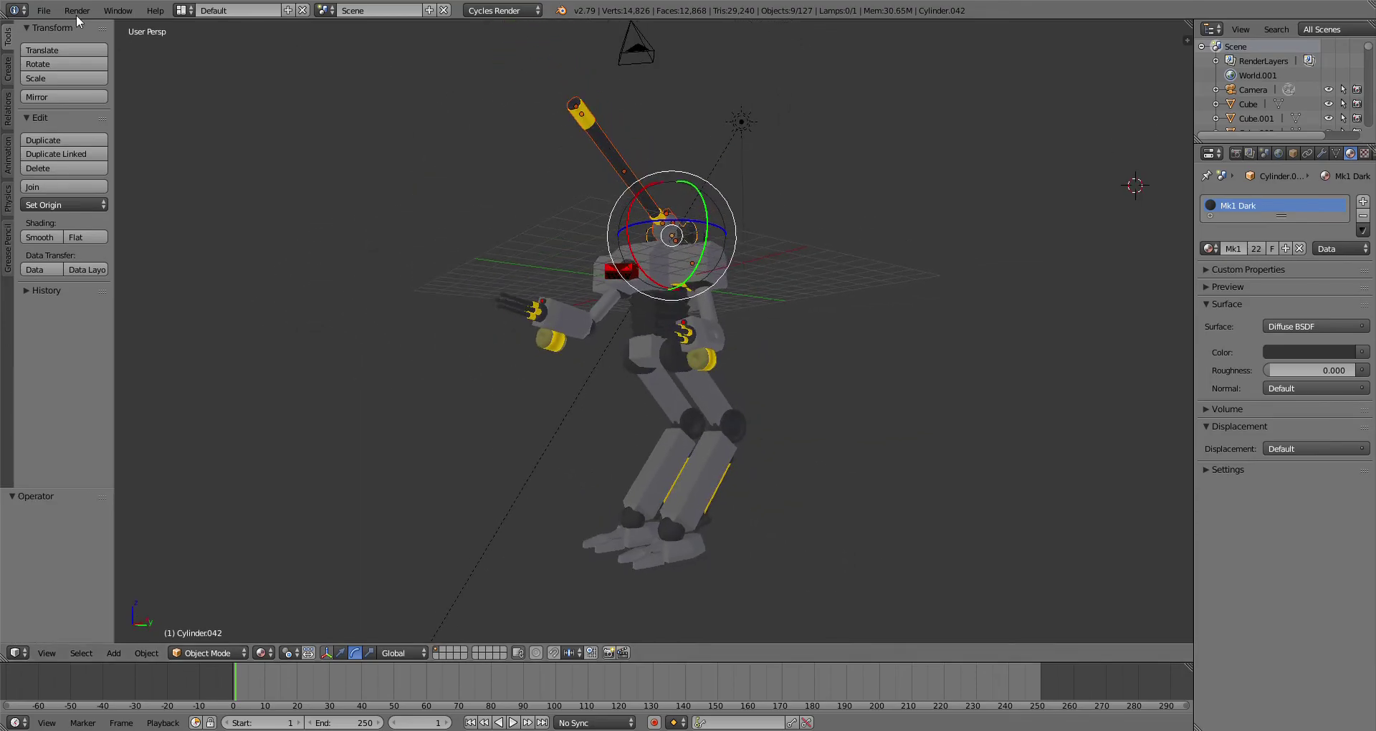
Step: Save the posed mech as a new file named "Mk.85 posed" in the Blender things folder
{"action": "left_click", "coordinate": [44, 10]}
{"action": "left_click", "coordinate": [102, 132]}
{"action": "key", "text": "BackSpace"}
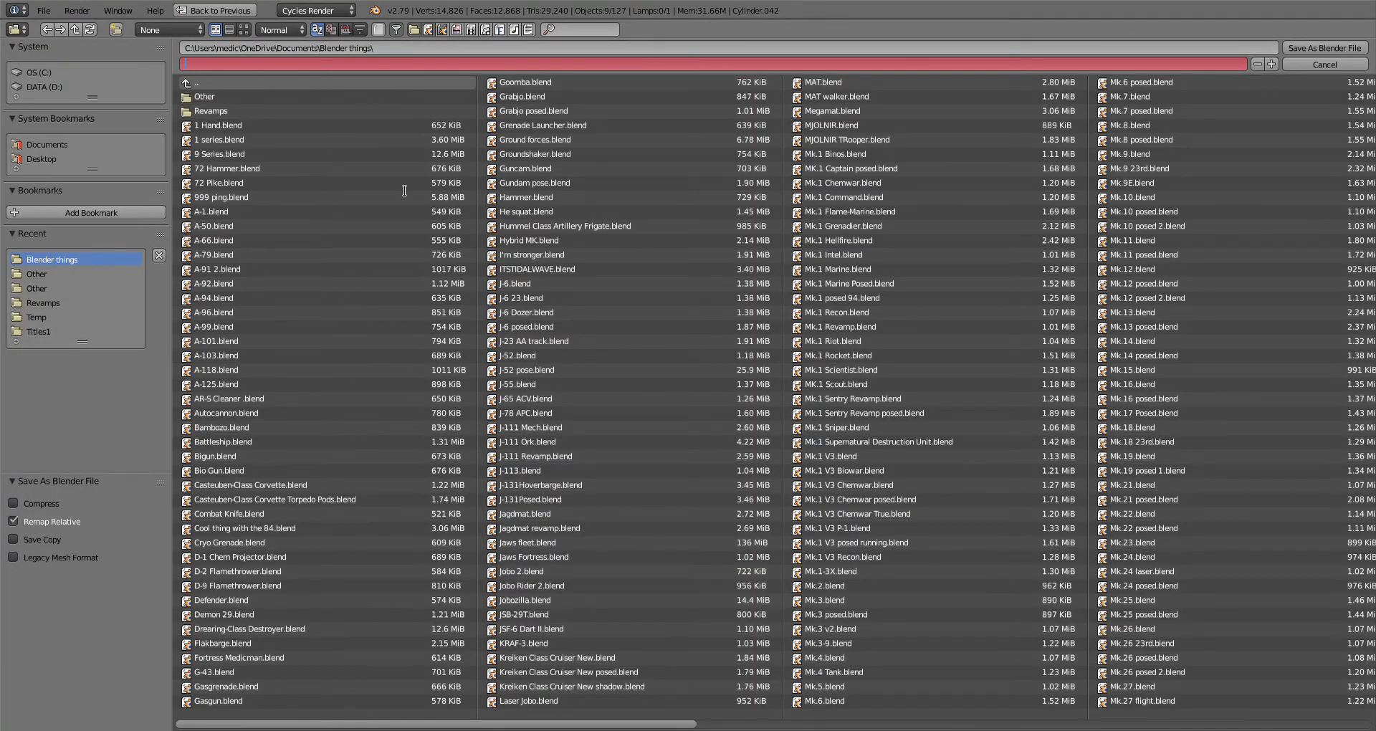
{"action": "type", "text": "Mk.85 posed"}
{"action": "key", "text": "Return"}
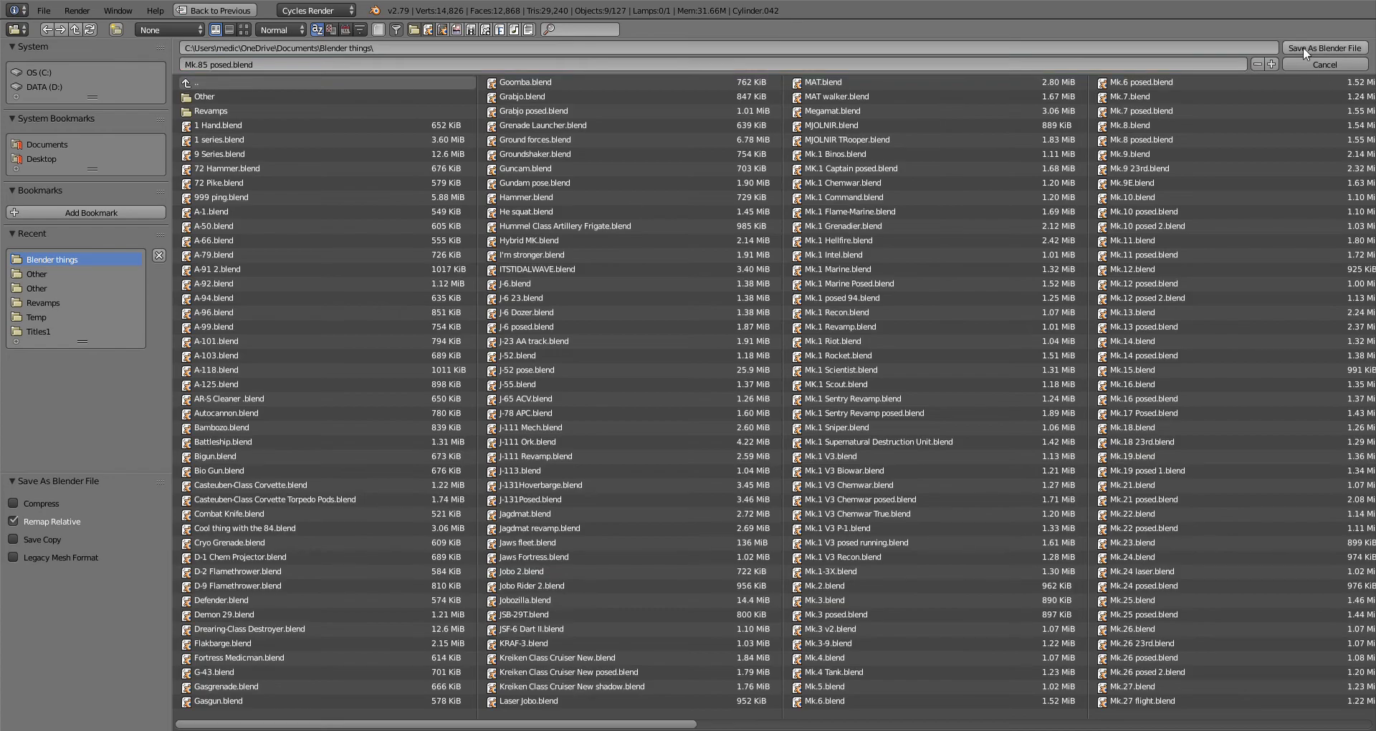
{"action": "left_click", "coordinate": [1303, 47]}
Step: Open the unposed model file Mk.85.blend from the Blender things folder
{"action": "left_click", "coordinate": [44, 10]}
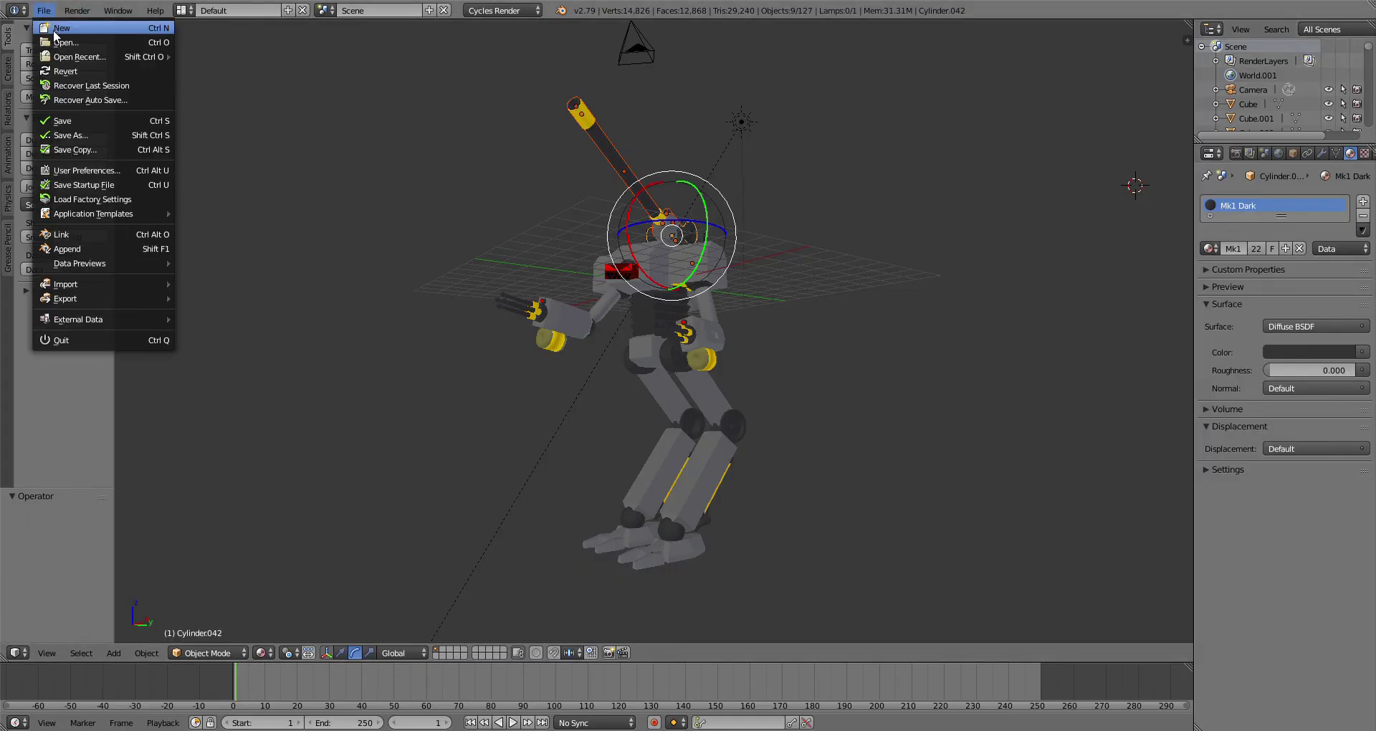
{"action": "left_click", "coordinate": [51, 36]}
{"action": "left_click_drag", "start_coordinate": [344, 725], "coordinate": [921, 726]}
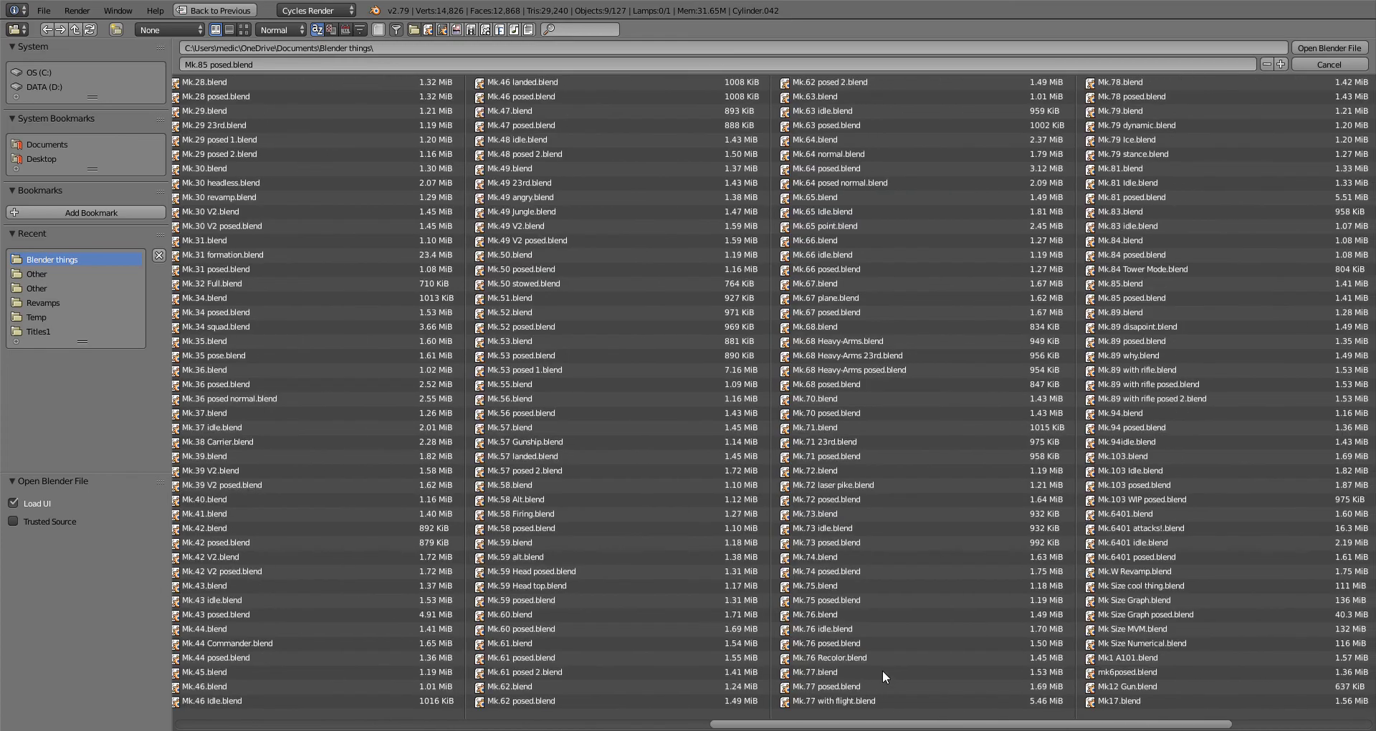
{"action": "scroll", "coordinate": [1005, 360], "scroll_direction": "up", "scroll_amount": 1}
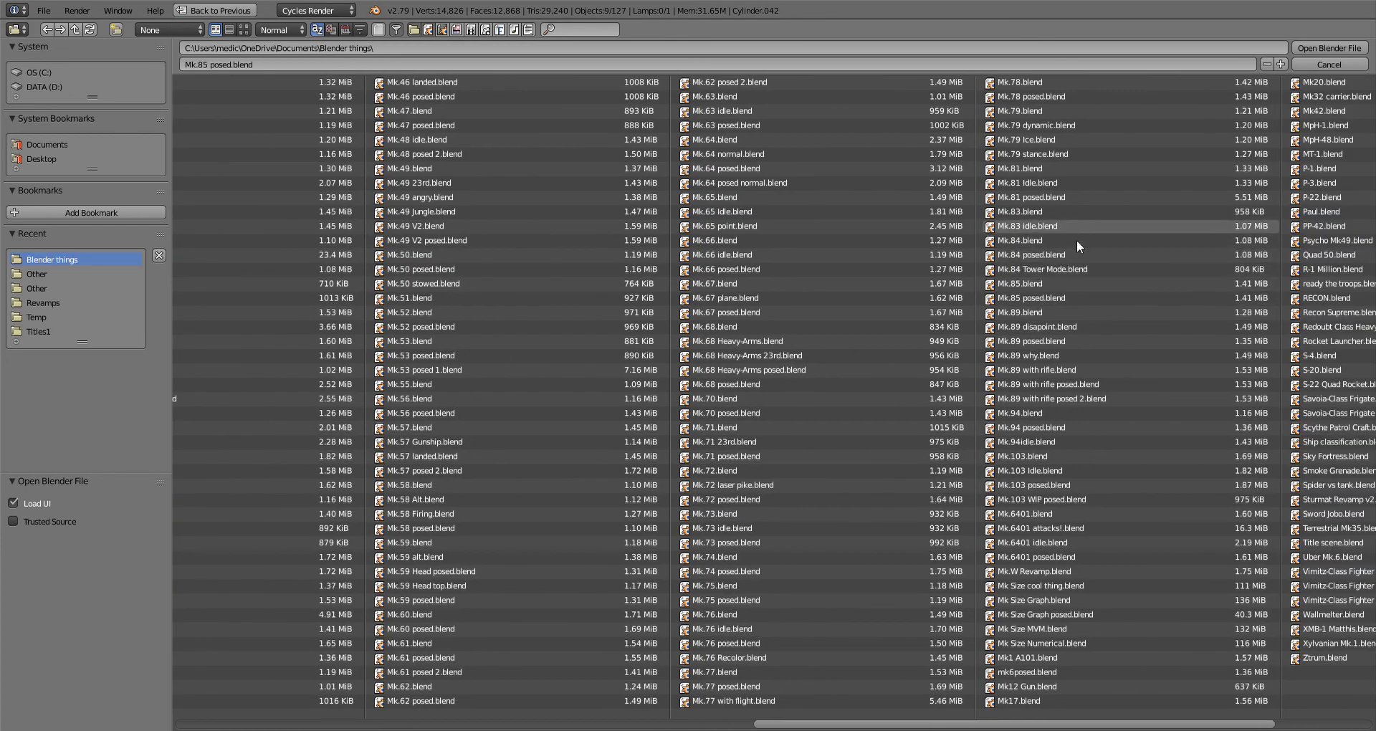
{"action": "double_click", "coordinate": [1063, 285]}
Step: Frame the unposed mech from the front and preview it in rendered shading
{"action": "middle_click_drag", "start_coordinate": [648, 319], "coordinate": [750, 314]}
{"action": "middle_click_drag", "start_coordinate": [576, 478], "coordinate": [624, 413], "text": "shift"}
{"action": "scroll", "coordinate": [624, 413], "scroll_direction": "up", "scroll_amount": 2}
{"action": "left_click", "coordinate": [262, 653]}
{"action": "left_click", "coordinate": [283, 556]}
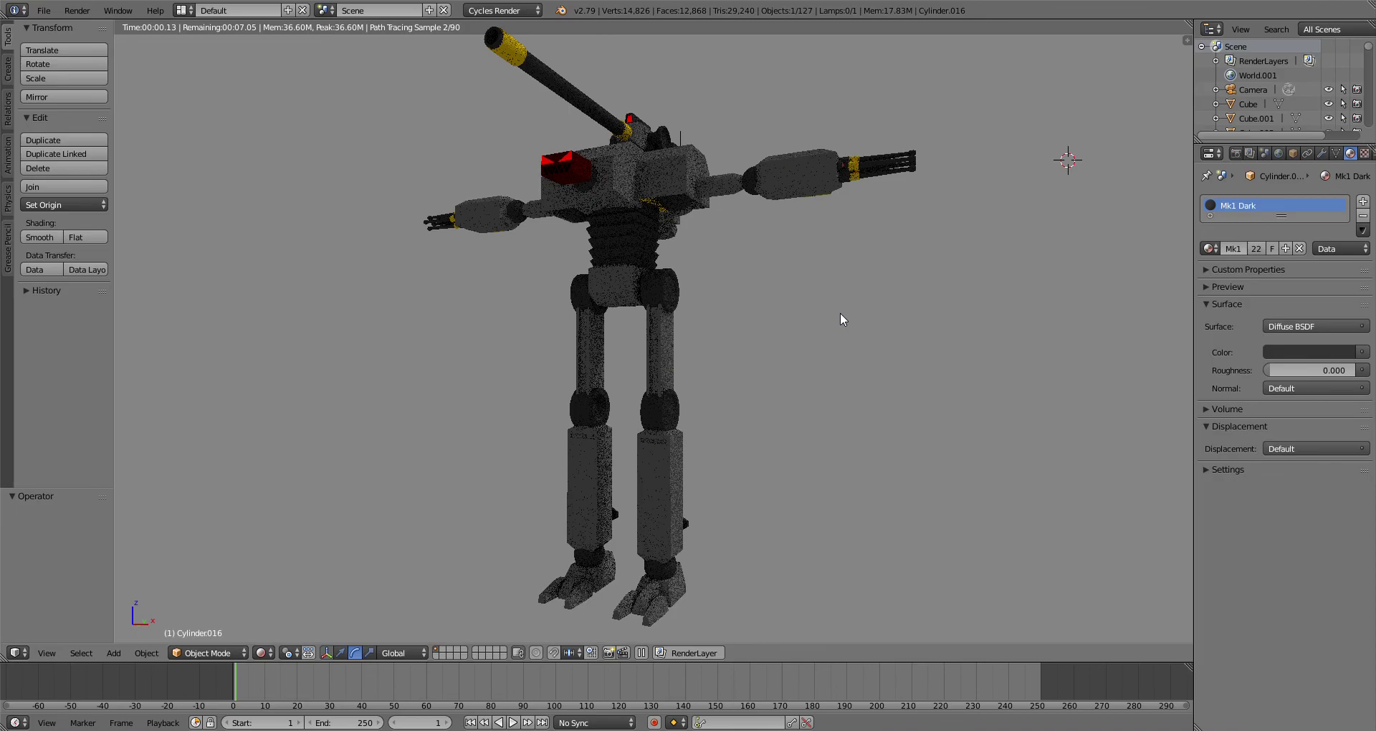
{"action": "scroll", "coordinate": [840, 313], "scroll_direction": "down", "scroll_amount": 1}
{"action": "scroll", "coordinate": [833, 294], "scroll_direction": "up", "scroll_amount": 1}
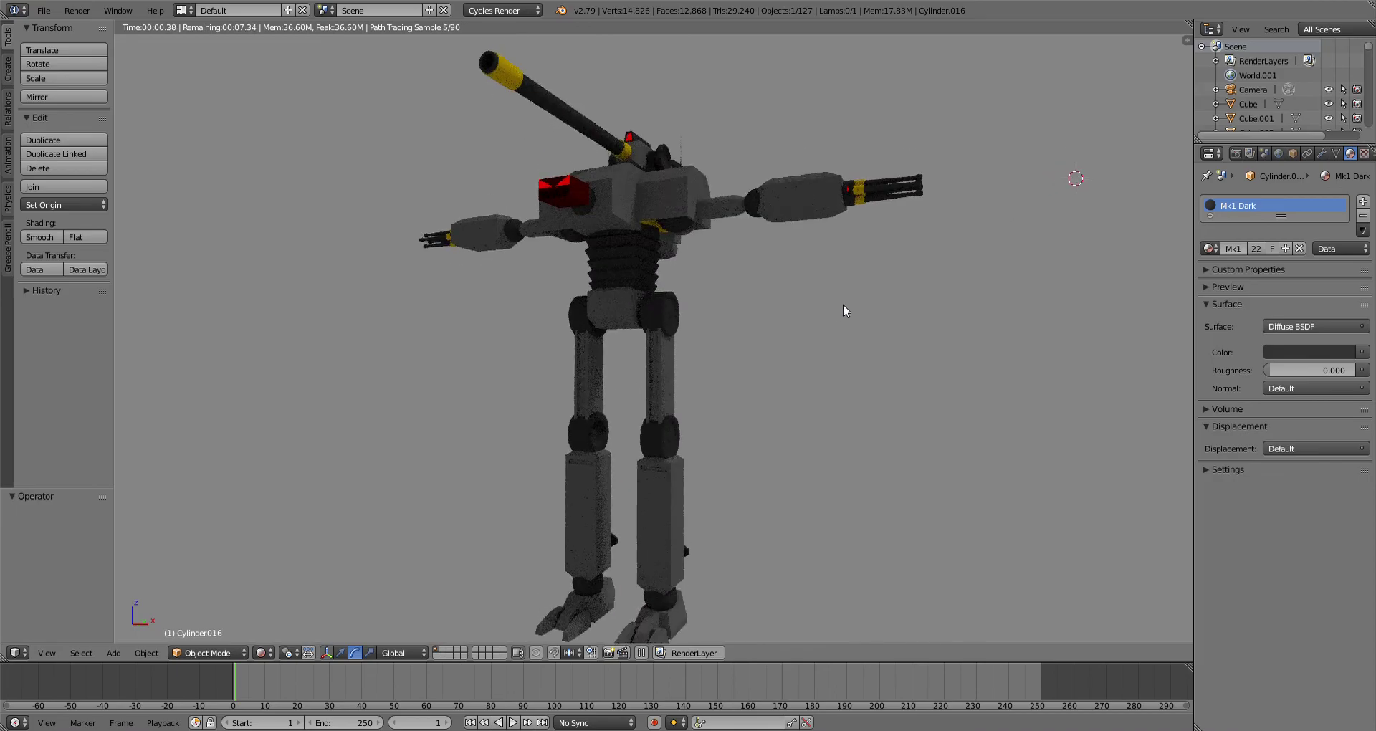